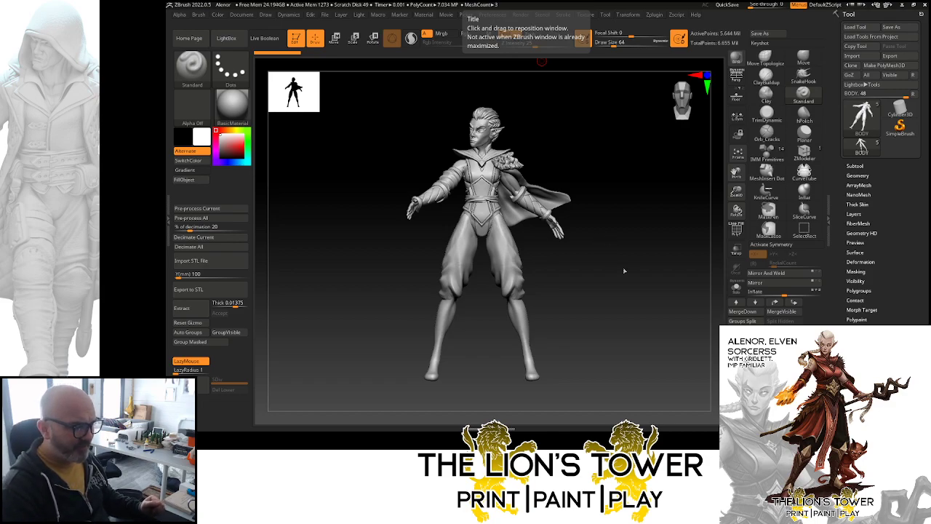
left_click_drag(621, 255, 662, 241)
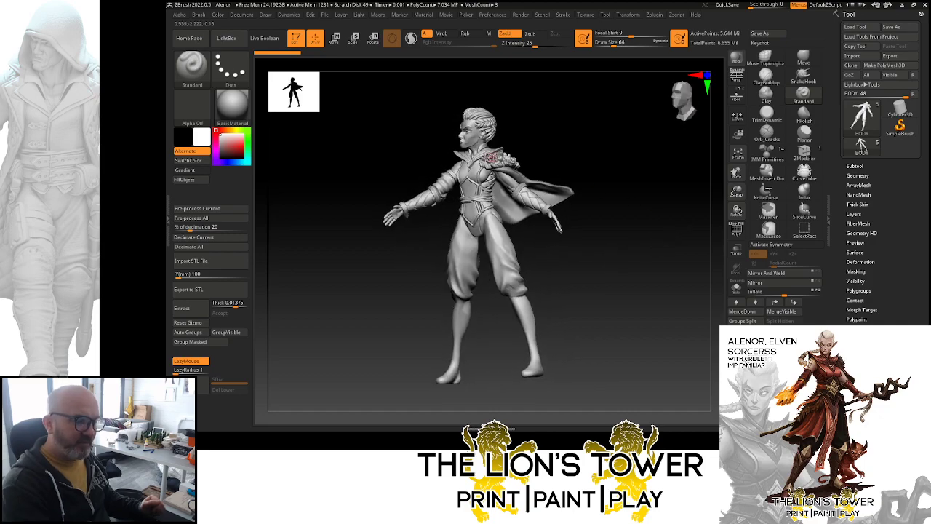
left_click_drag(634, 212, 601, 252)
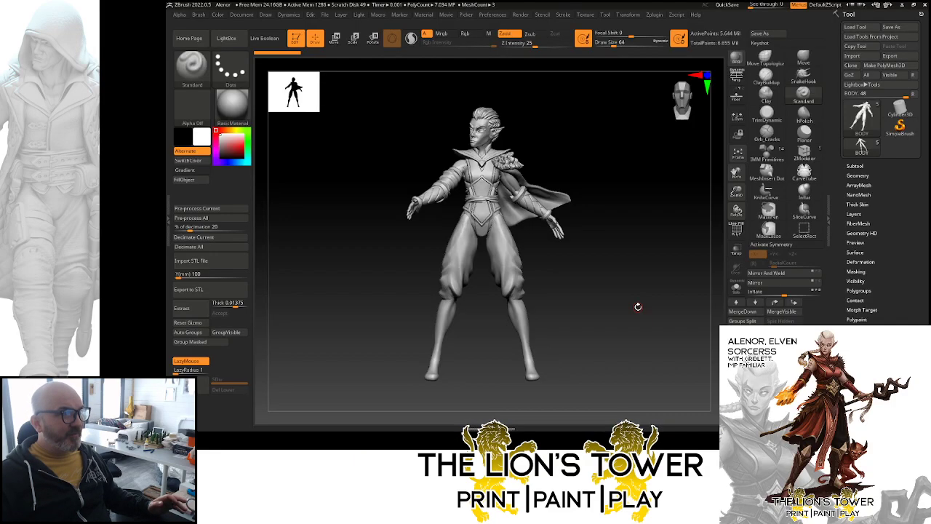
left_click_drag(664, 266, 664, 248)
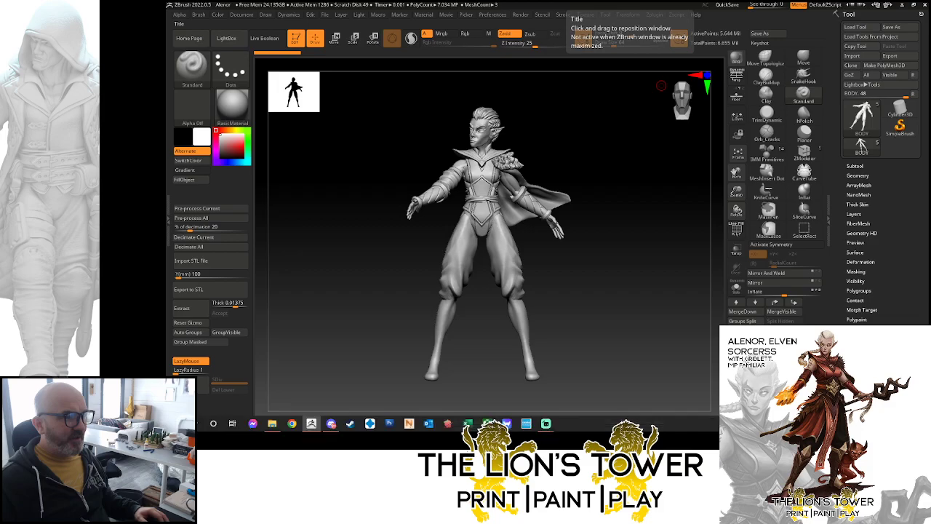
key("super+e")
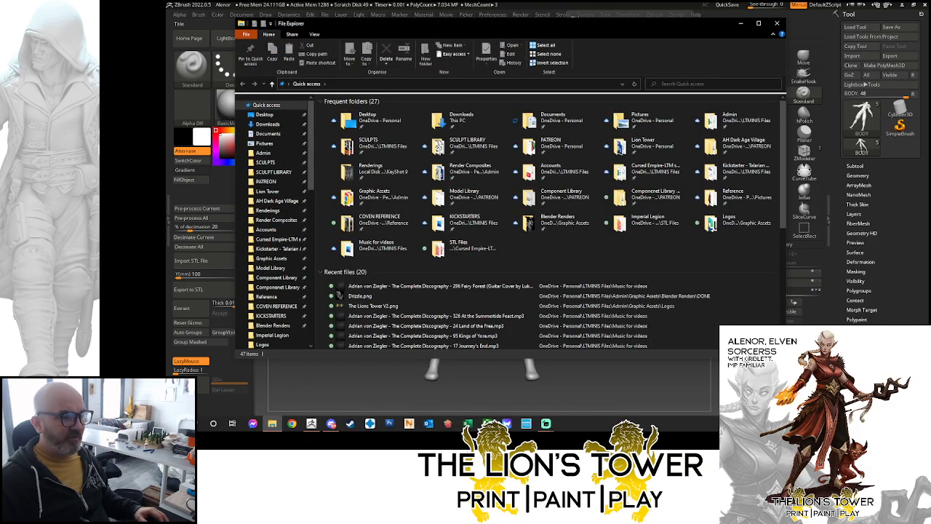
left_click_drag(530, 27, 527, 0)
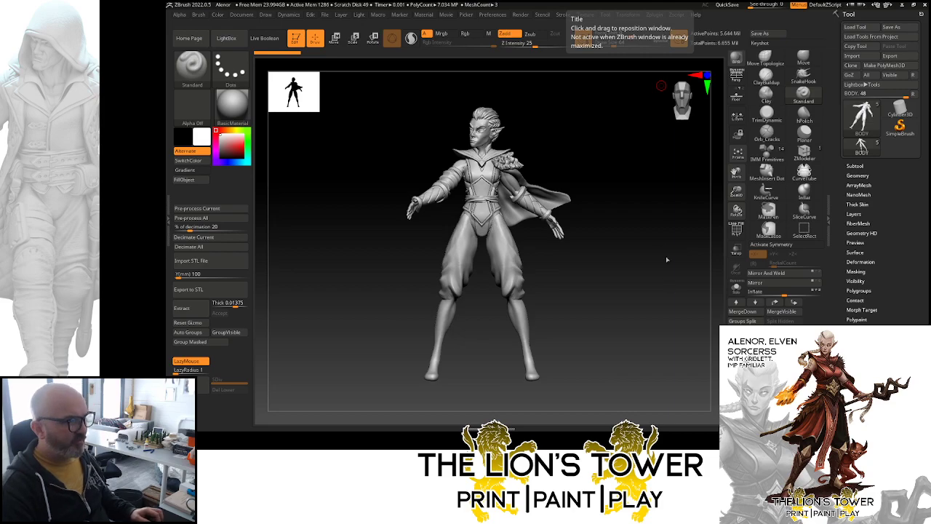
- Turn on X symmetry and mask both lower legs and feet below the trouser cuffs with the MaskLasso brush
key("shift")
left_click_drag(669, 309, 648, 296)
left_click_drag(736, 192, 739, 207)
left_click_drag(736, 173, 890, 21)
left_click_drag(702, 187, 735, 181, "shift")
mouse_move(736, 174)
left_mouse_down()
mouse_move(699, 182)
mouse_move(633, 262)
mouse_move(671, 276)
mouse_move(675, 262)
mouse_move(665, 267)
left_mouse_up()
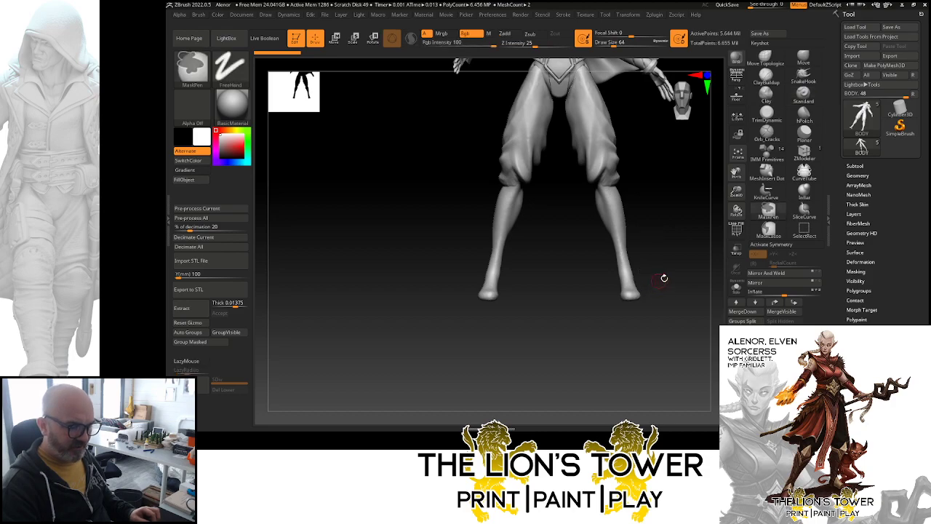
left_click(768, 229)
left_click(748, 246)
mouse_move(670, 332)
left_mouse_down("ctrl")
mouse_move(637, 187)
mouse_move(616, 184)
mouse_move(576, 285)
mouse_move(676, 315)
left_mouse_up("ctrl")
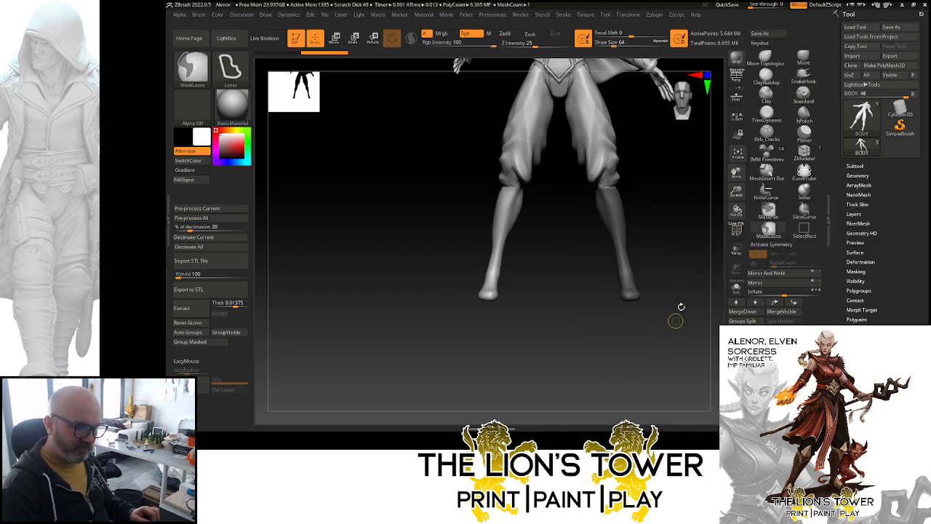
key("ctrl+z")
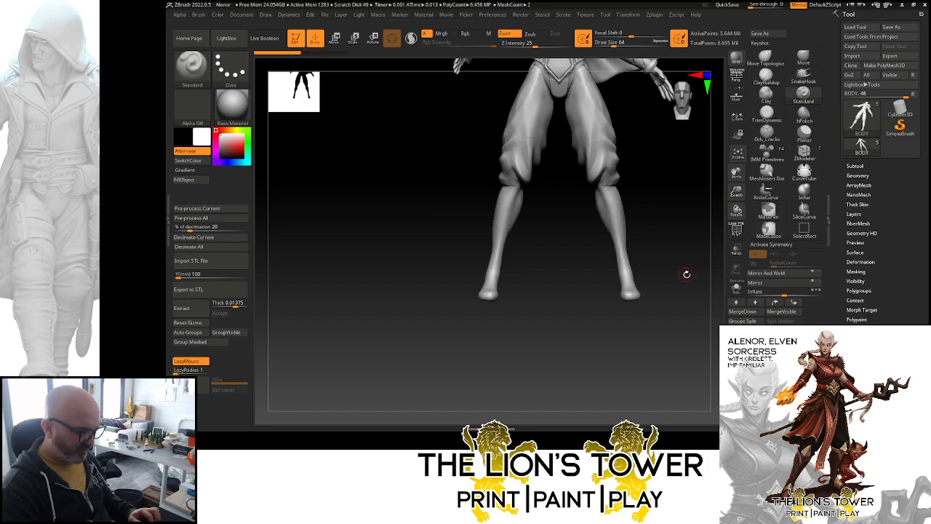
key("x")
left_click(673, 297, "ctrl")
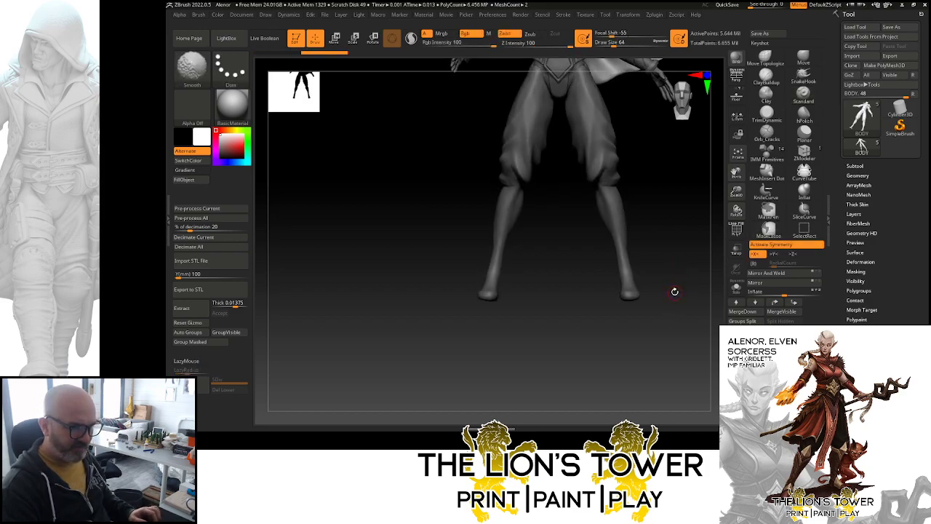
left_click(673, 292, "ctrl")
mouse_move(675, 312)
left_mouse_down("ctrl")
mouse_move(654, 201)
mouse_move(587, 186)
mouse_move(580, 290)
mouse_move(664, 334)
mouse_move(637, 317)
mouse_move(575, 326)
left_mouse_up("ctrl")
- Extract the masked lower legs as a new boots subtool with a thickness of 0.00458 and accept the extraction
left_click(856, 166)
scroll(863, 171, "down", 3)
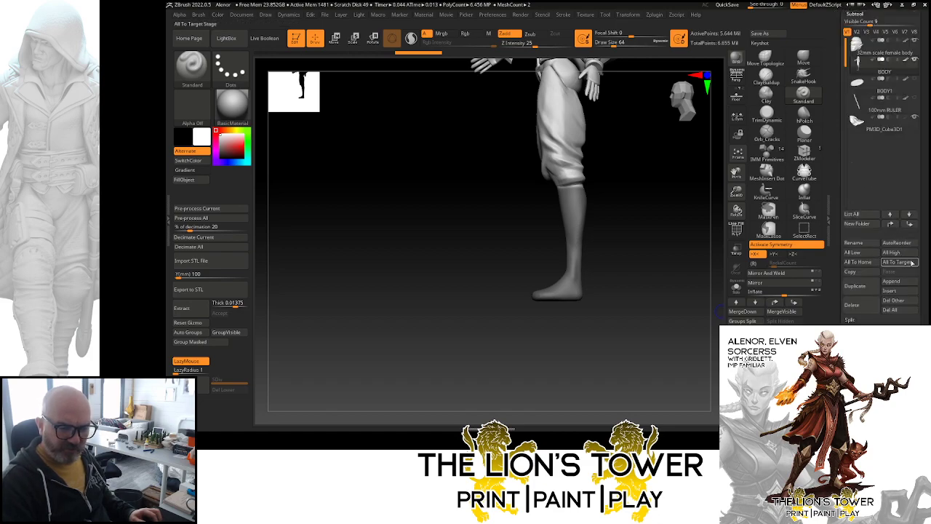
scroll(863, 170, "down", 2)
scroll(872, 218, "down", 4)
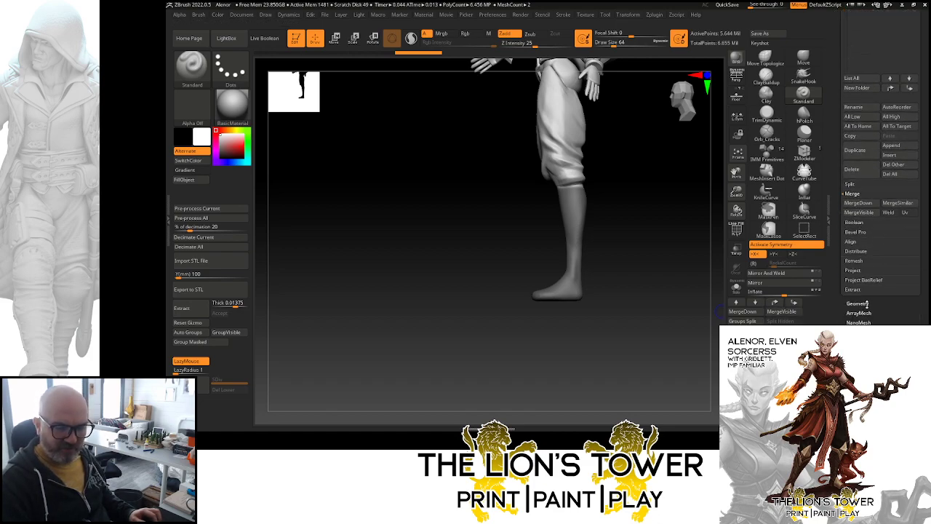
left_click(852, 284)
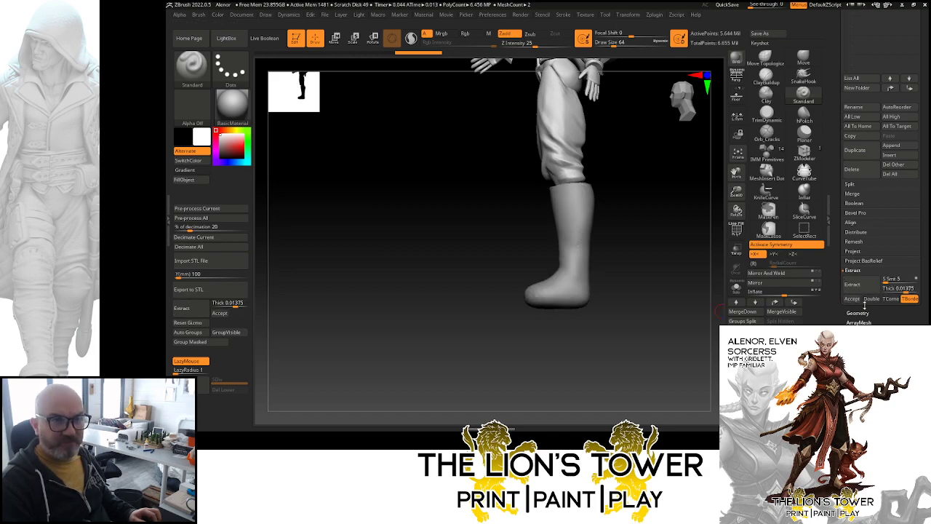
left_click(893, 288)
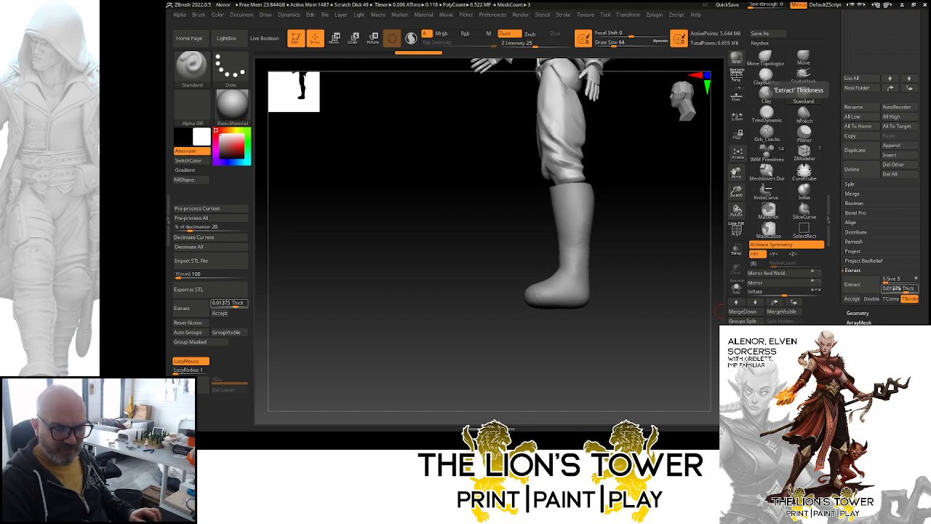
left_click(902, 291)
type("0458")
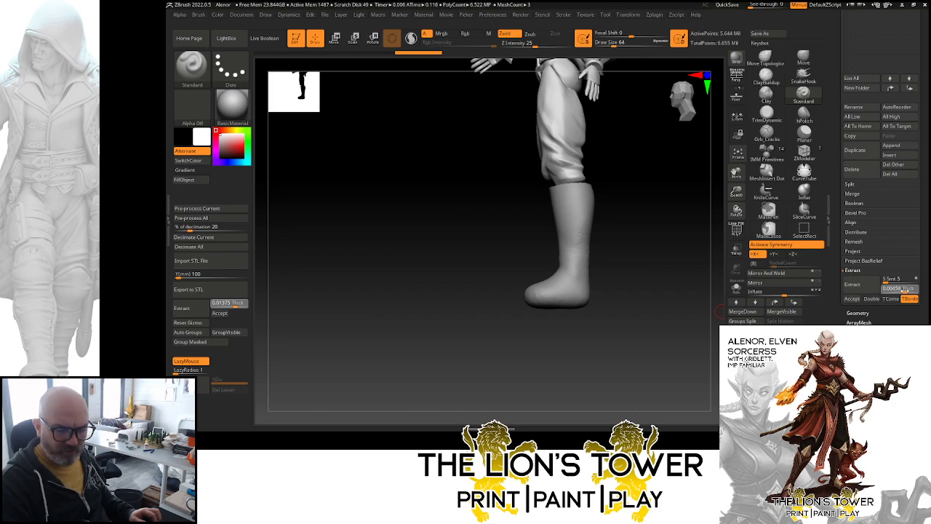
type(".00458")
key("Return")
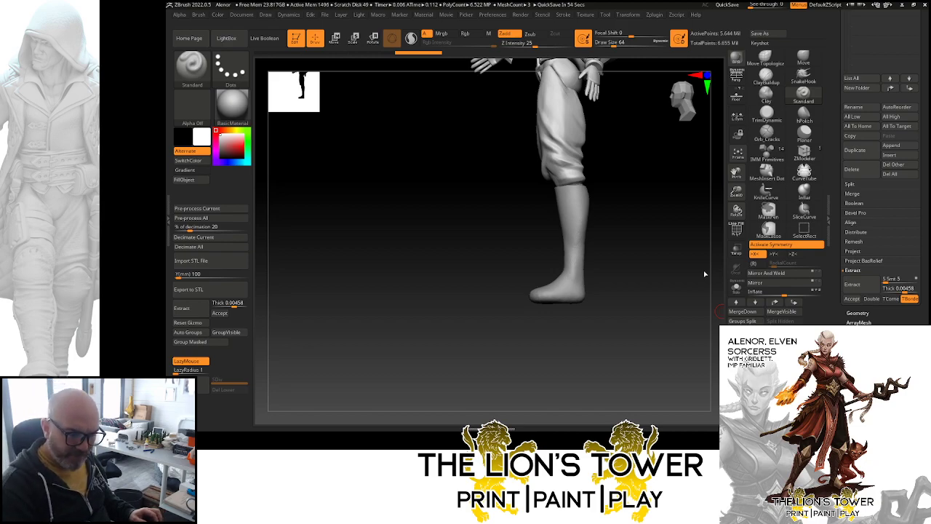
left_click(853, 300)
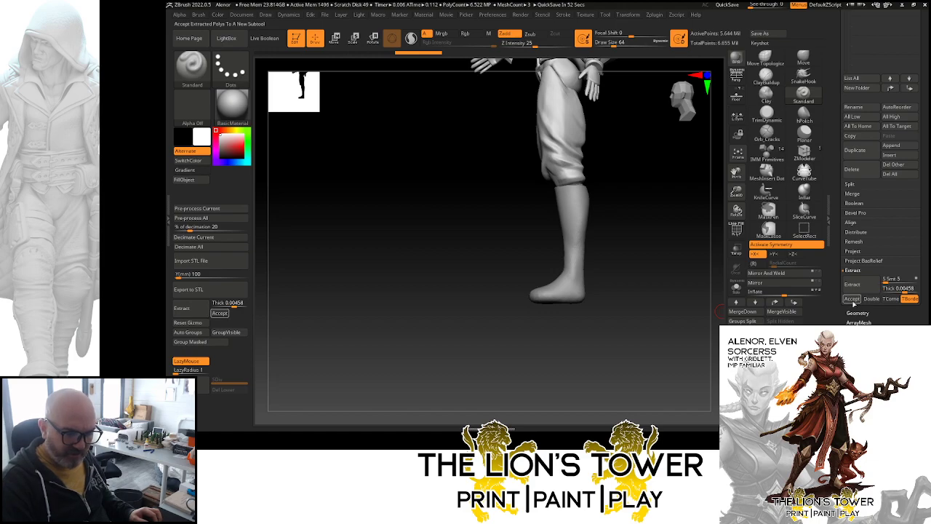
- Isolate the extracted boots in Solo mode and examine their hollow top openings
mouse_move(685, 306)
left_mouse_down("shift")
mouse_move(701, 303)
mouse_move(689, 300)
left_mouse_up("shift")
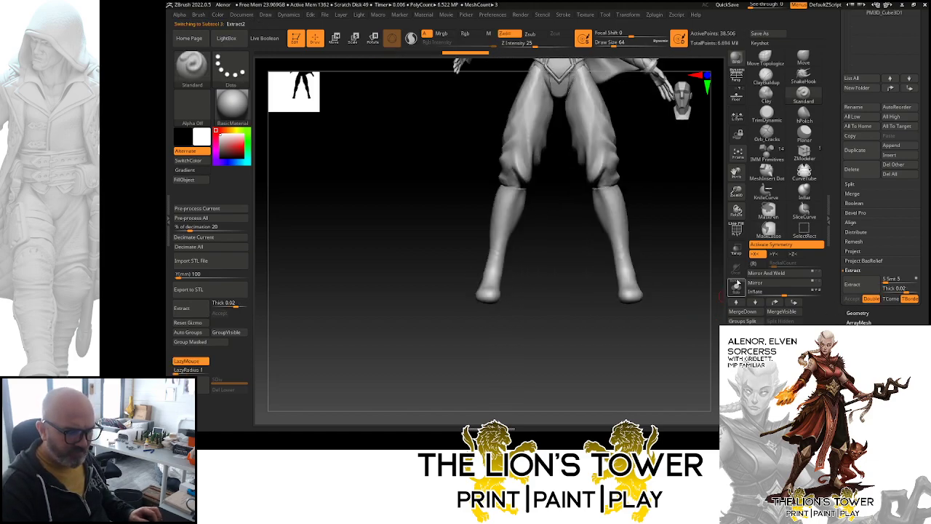
left_click(736, 287)
left_click_drag(683, 207, 683, 263)
left_click_drag(735, 191, 726, 224)
left_click_drag(659, 220, 685, 222)
mouse_move(625, 206)
left_mouse_down()
mouse_move(632, 225)
mouse_move(626, 218)
left_mouse_up()
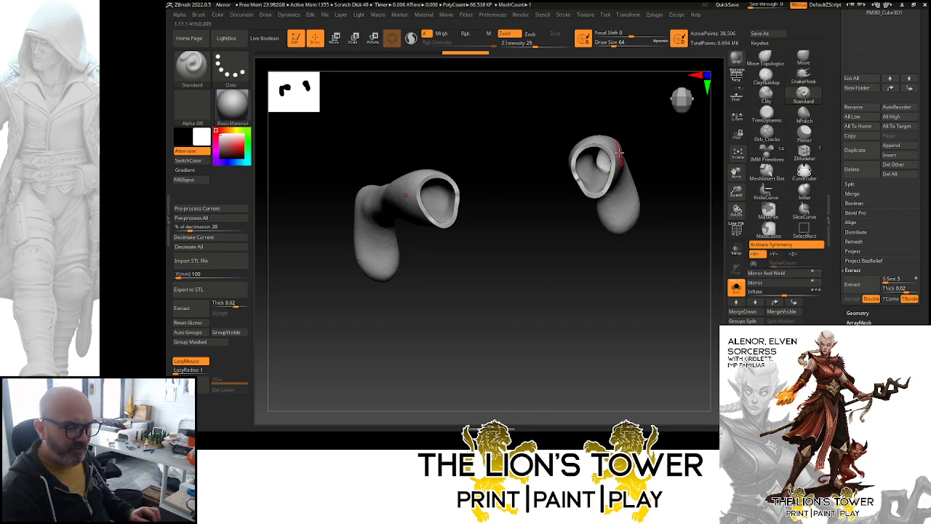
left_click_drag(620, 147, 594, 178)
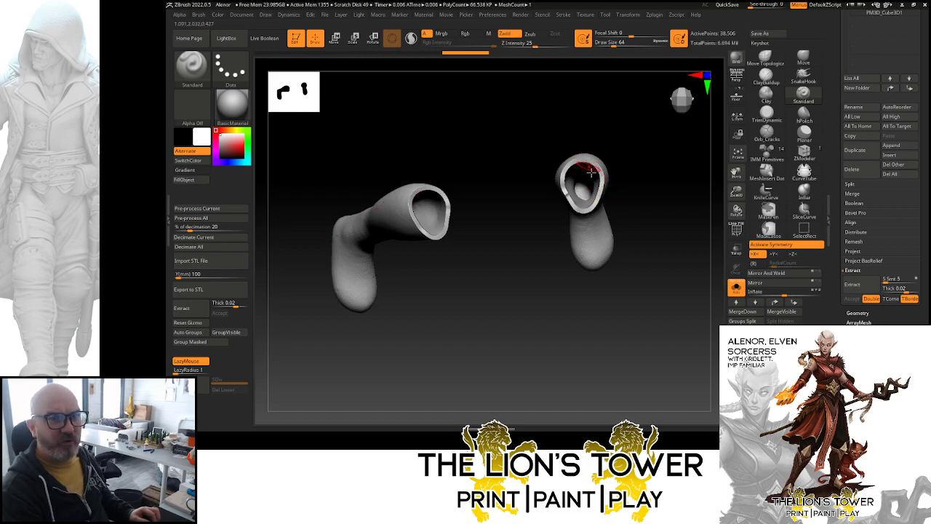
left_click_drag(589, 192, 580, 165)
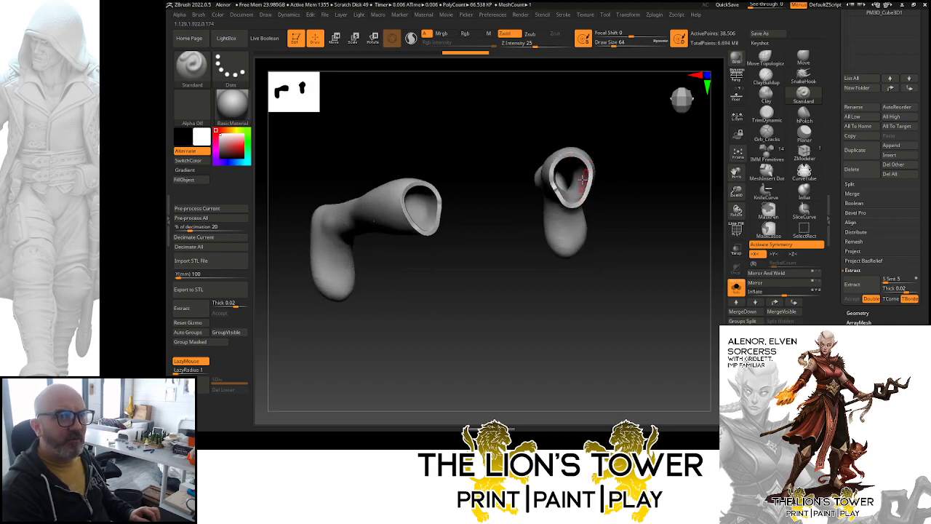
- Hide the inner surfaces of both extracted boots and delete the hidden geometry, keeping the outer shells
left_click(575, 179, "ctrl+shift")
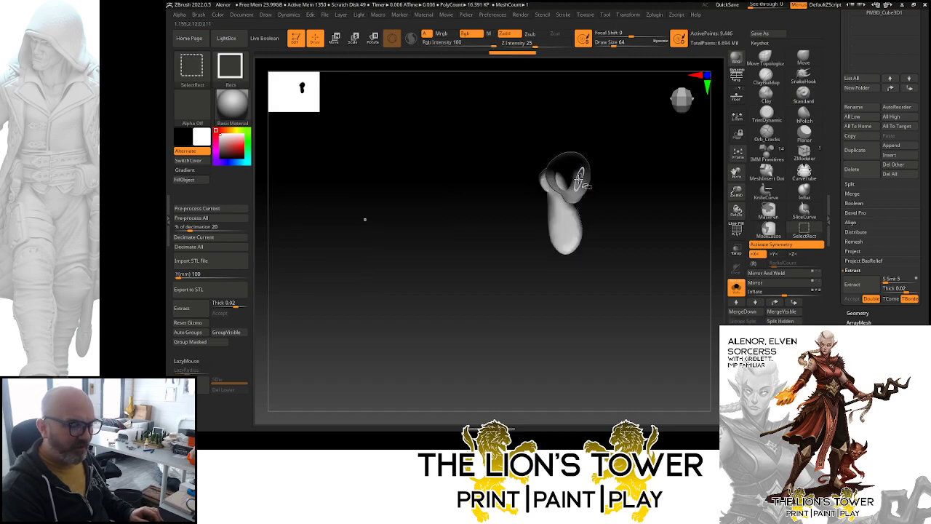
left_click(572, 184, "ctrl+shift")
left_click_drag(665, 212, 663, 215, "shift")
key("l")
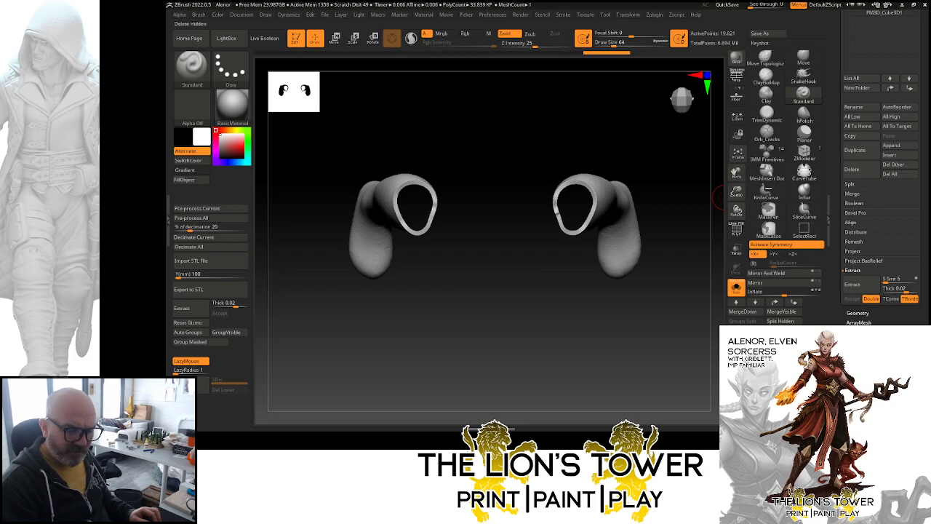
mouse_move(680, 229)
left_mouse_down()
mouse_move(673, 277)
mouse_move(692, 308)
mouse_move(686, 197)
mouse_move(709, 231)
mouse_move(665, 271)
mouse_move(731, 255)
left_mouse_up()
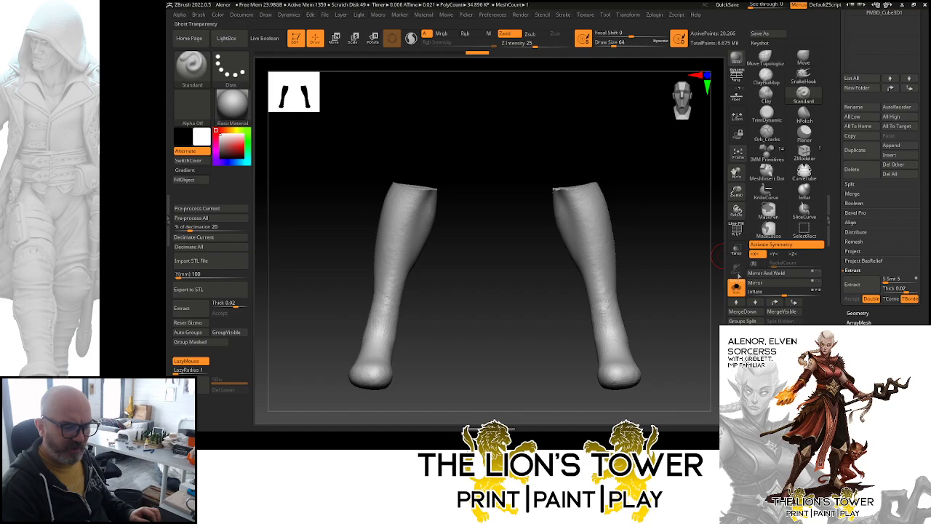
- Show the whole figure and check how the boots fit the legs from the side and front
left_click(735, 288)
left_click_drag(696, 298, 666, 299)
left_click_drag(736, 192, 734, 158)
left_click_drag(624, 243, 446, 214)
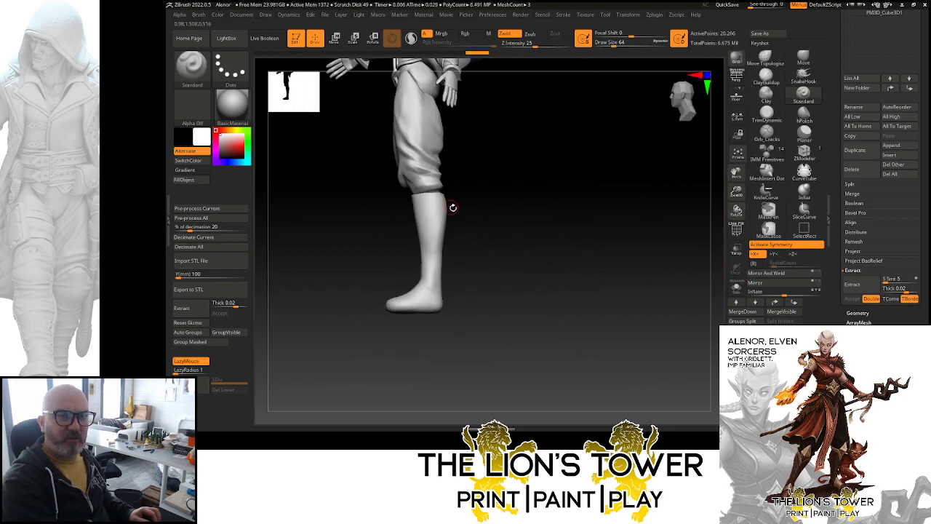
mouse_move(736, 192)
left_mouse_down()
mouse_move(735, 174)
mouse_move(749, 195)
left_mouse_up()
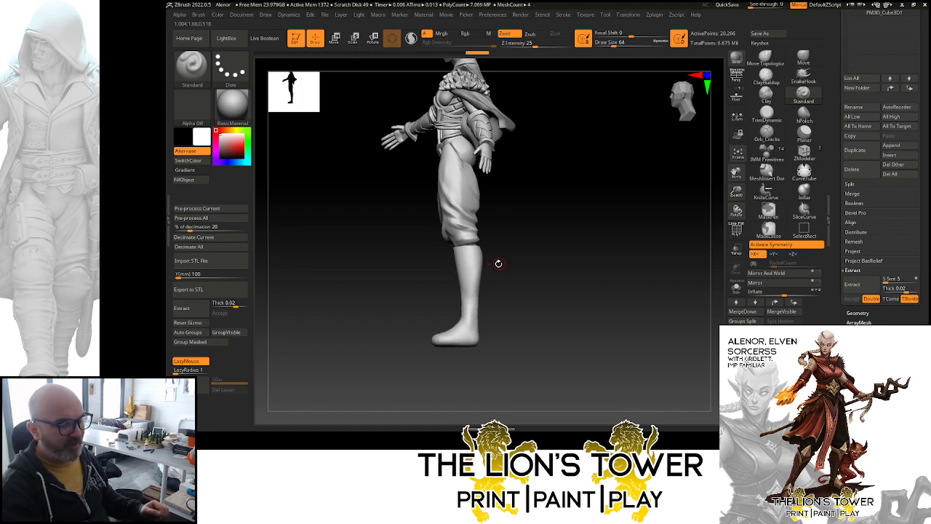
left_click_drag(545, 293, 536, 266)
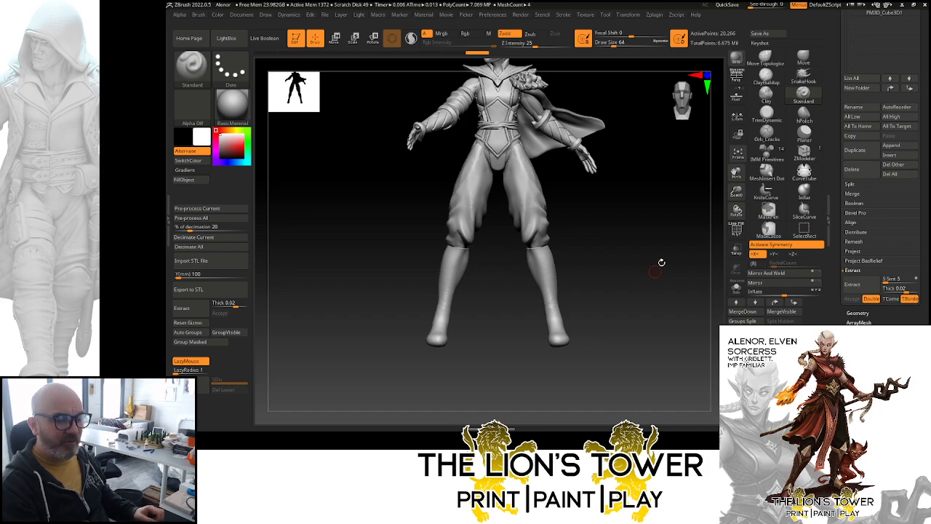
left_click_drag(736, 192, 754, 198)
left_click_drag(701, 234, 695, 234)
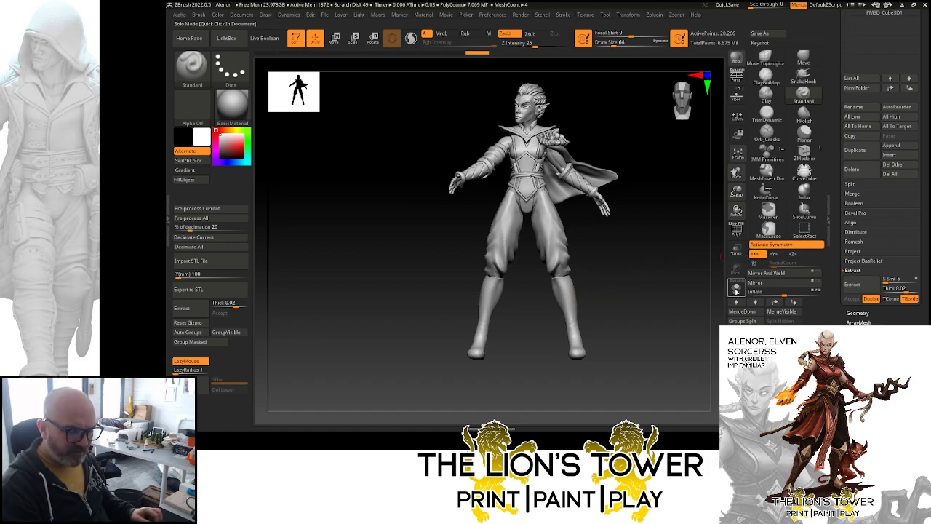
- Isolate the boots in Solo mode and remesh them with DynaMesh
left_click(736, 286)
left_click_drag(736, 191, 701, 118)
left_click_drag(735, 210, 679, 226)
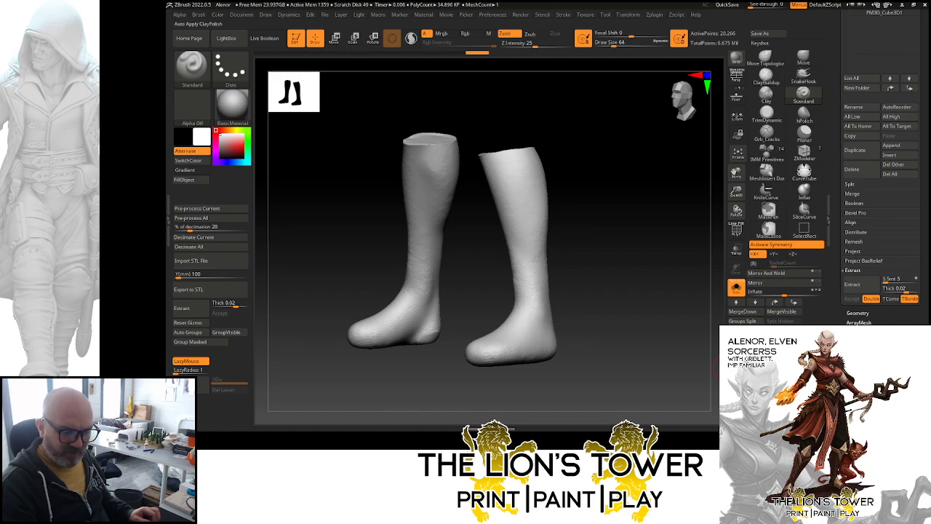
left_click(738, 371)
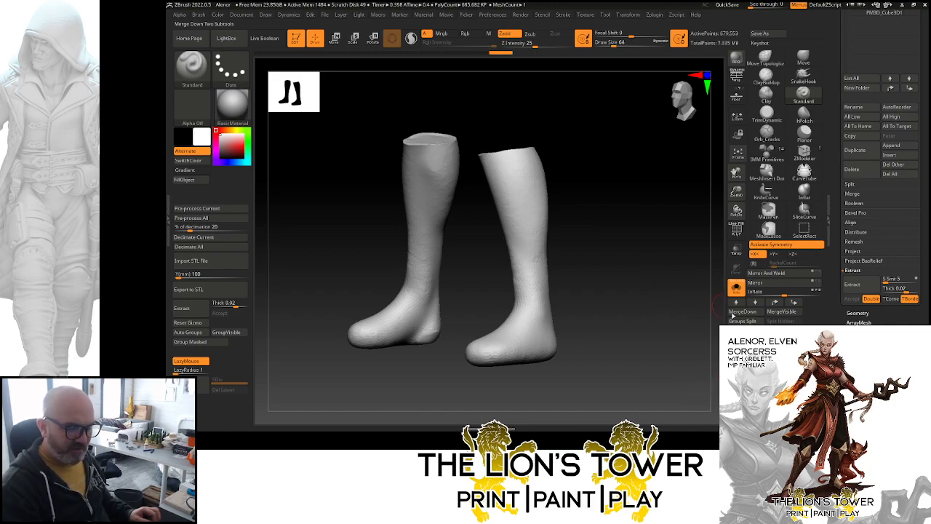
left_click_drag(702, 358, 676, 326)
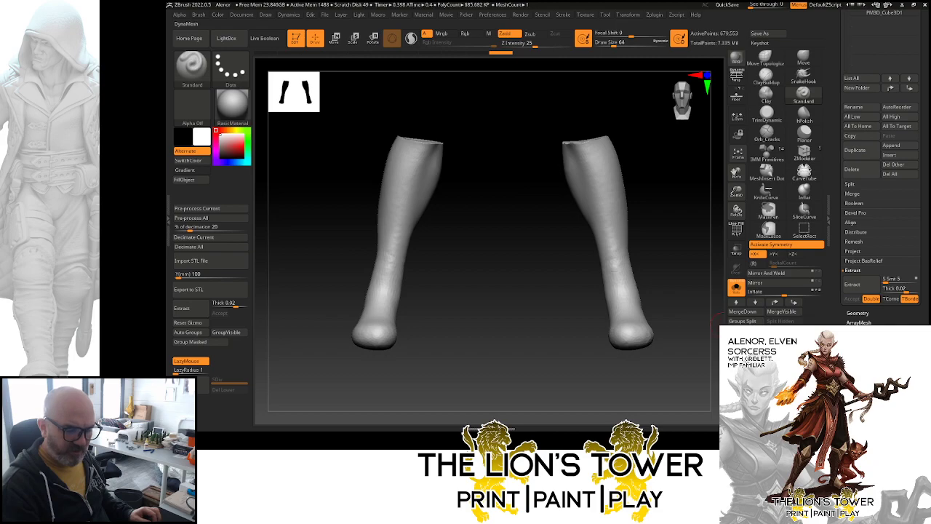
- Remesh the boots again with DynaMesh at a lower resolution
key("ctrl")
key("ctrl")
key("ctrl")
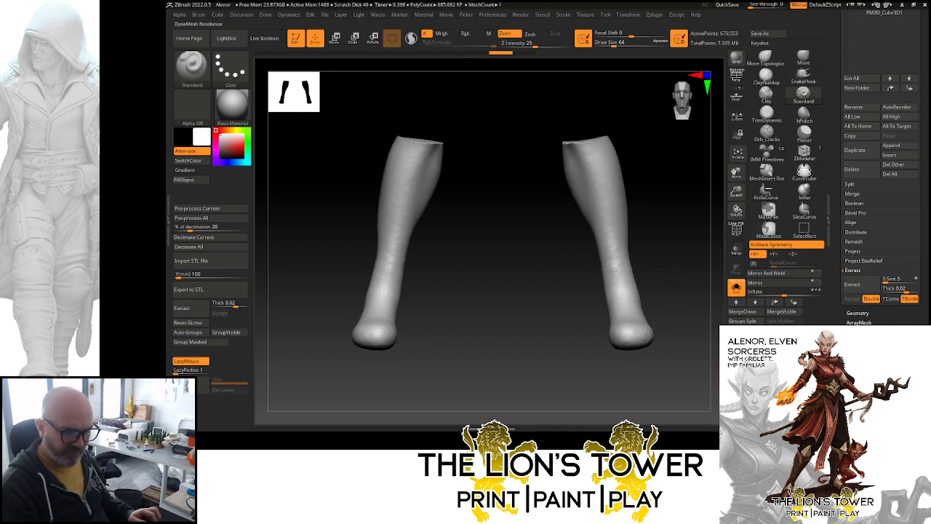
mouse_move(669, 260)
left_mouse_down()
mouse_move(692, 315)
mouse_move(607, 269)
left_mouse_up()
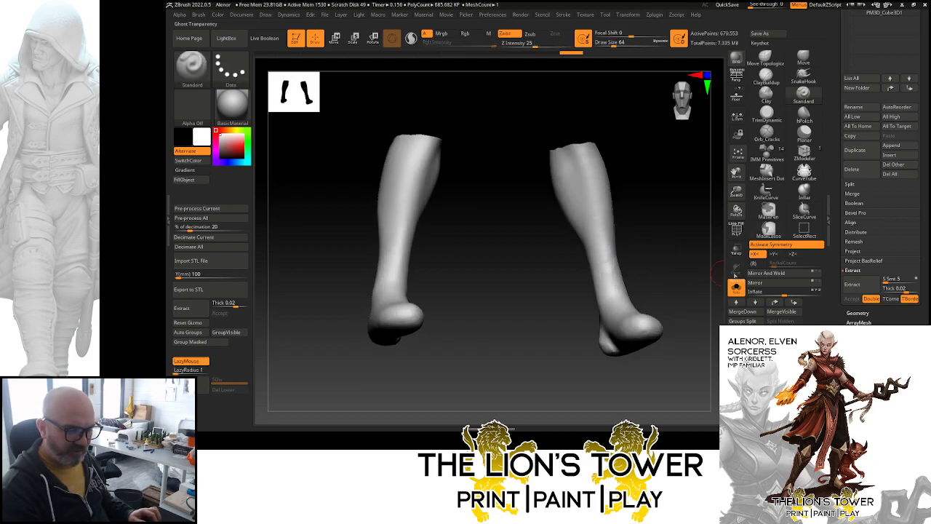
left_click_drag(671, 255, 650, 291)
left_click(656, 237, "ctrl")
mouse_move(657, 232)
left_mouse_down("ctrl")
mouse_move(680, 274)
mouse_move(669, 260)
mouse_move(618, 251)
left_mouse_up("ctrl")
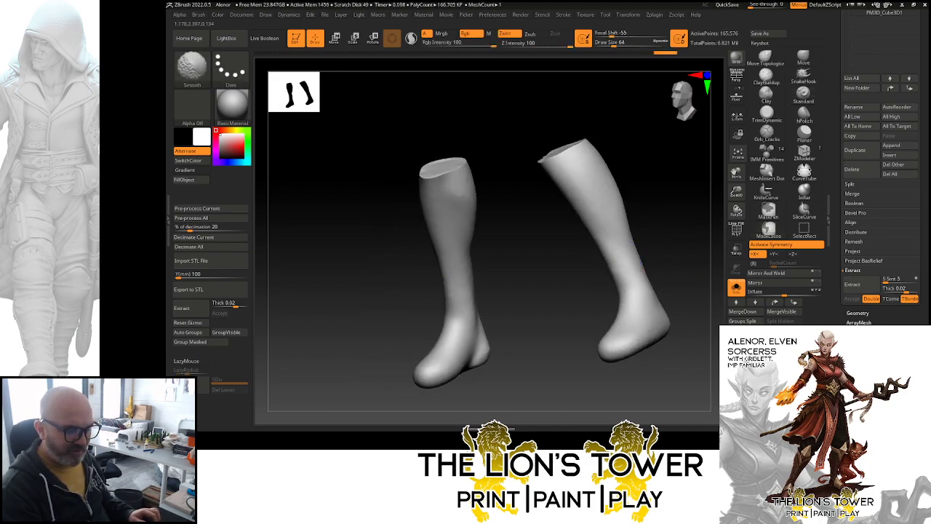
- Carve a ridge down the front of both boot shafts with the Orb_Cracks brush at draw size about 104, with LazyMouse on
left_click_drag(630, 170, 605, 165)
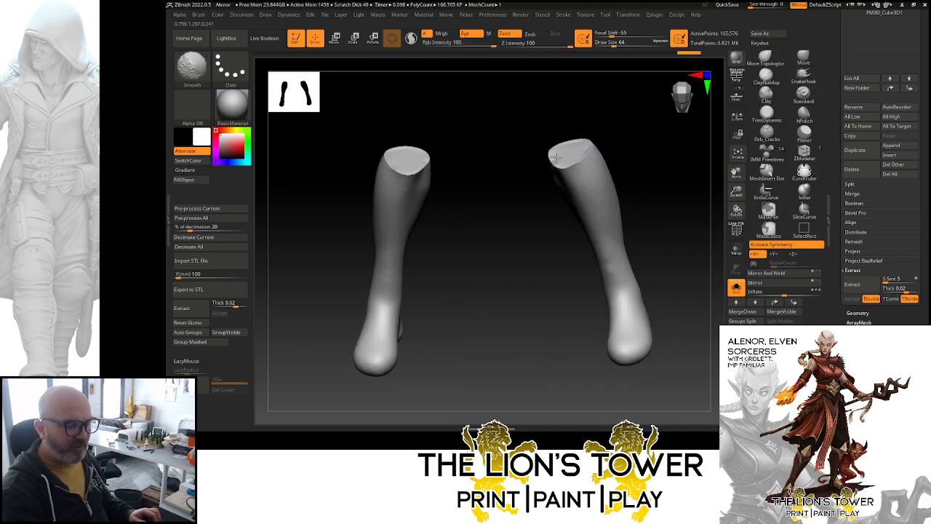
mouse_move(630, 199)
left_mouse_down()
mouse_move(688, 208)
mouse_move(604, 218)
left_mouse_up()
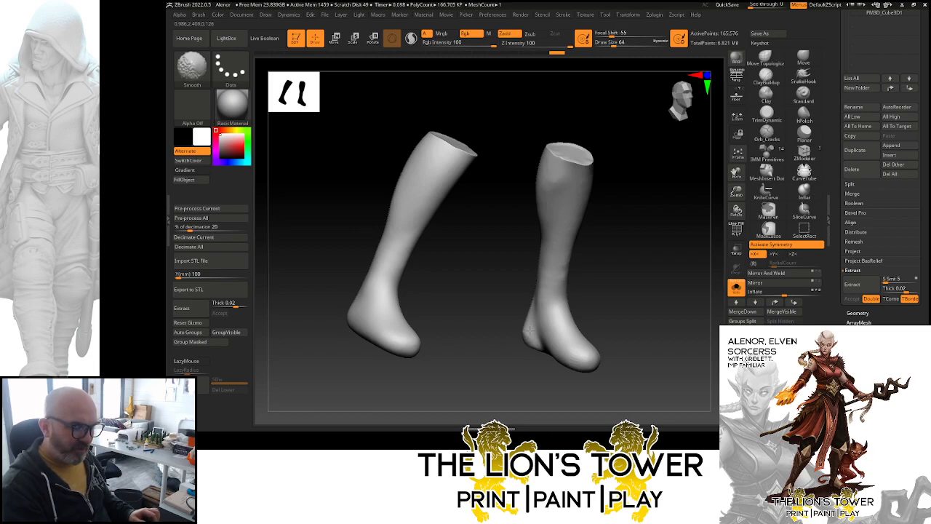
left_click_drag(603, 207, 639, 179)
key("l")
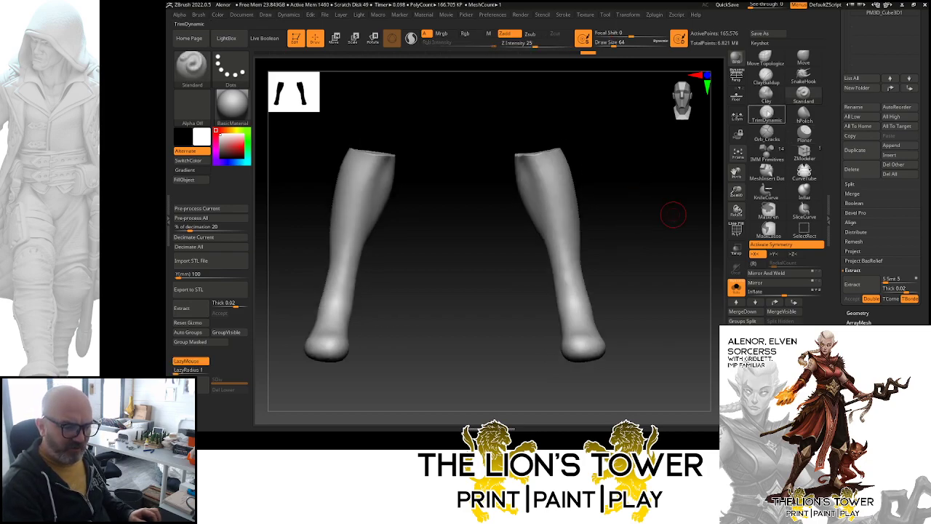
left_click(766, 133)
left_click(619, 44)
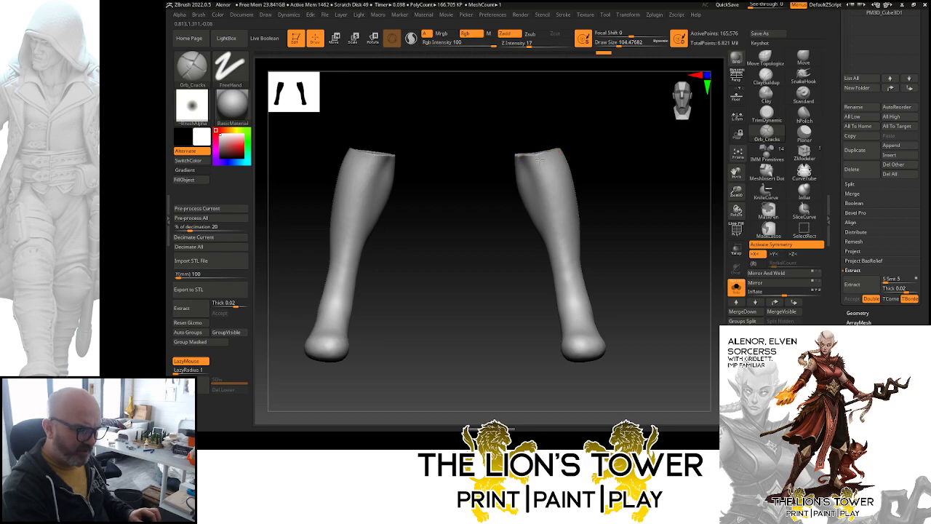
left_click_drag(543, 169, 578, 320)
mouse_move(620, 249)
left_mouse_down()
mouse_move(652, 245)
mouse_move(612, 258)
left_mouse_up()
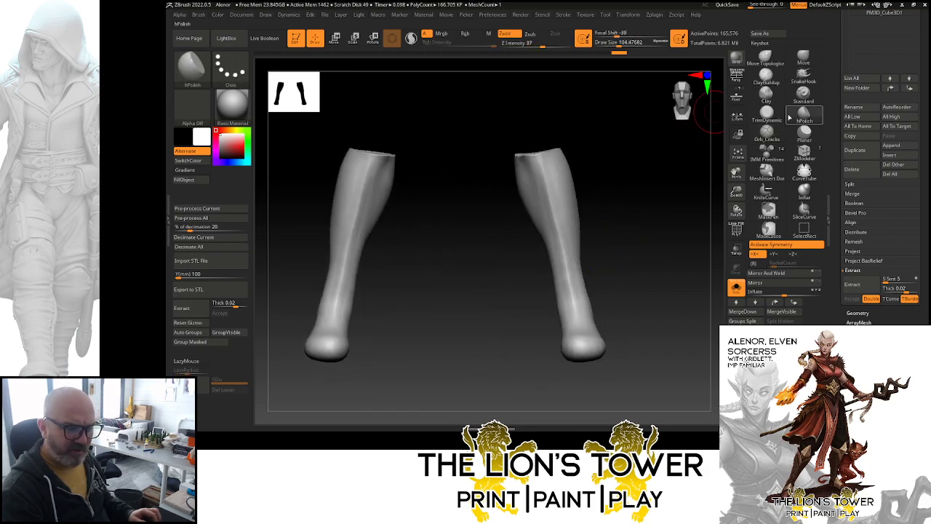
- Flatten the surfaces beside the shin ridge on the upper shafts of both boots with the hPolish brush
left_click_drag(658, 247, 639, 252)
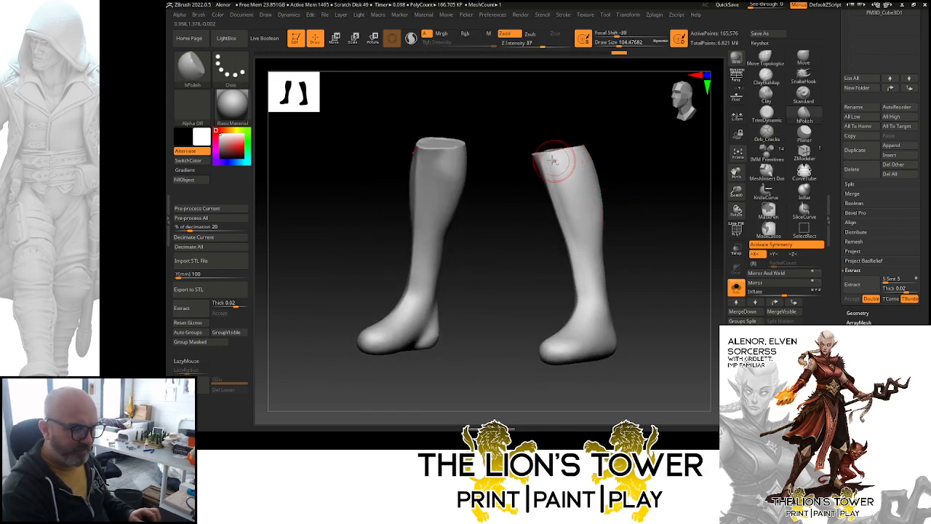
left_click_drag(548, 163, 560, 183)
left_click_drag(567, 115, 587, 114)
left_click_drag(551, 176, 555, 178)
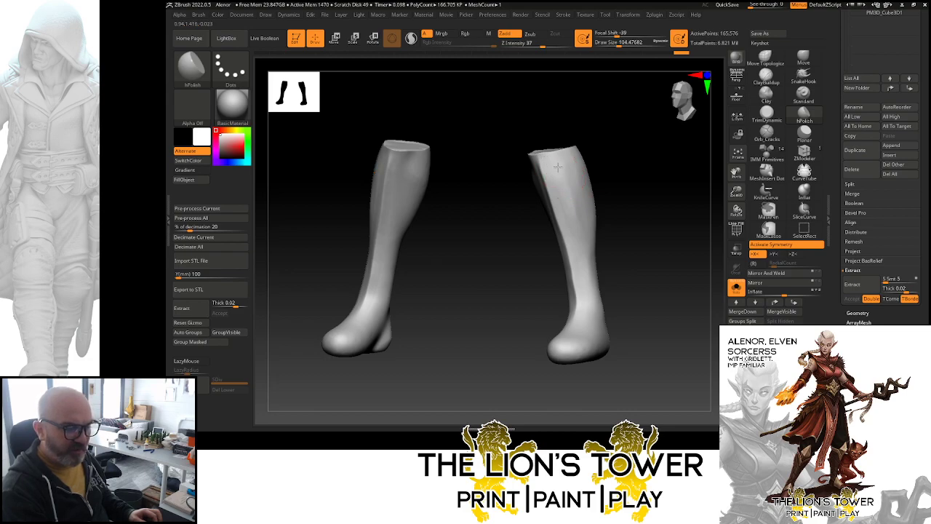
left_click_drag(643, 149, 571, 190)
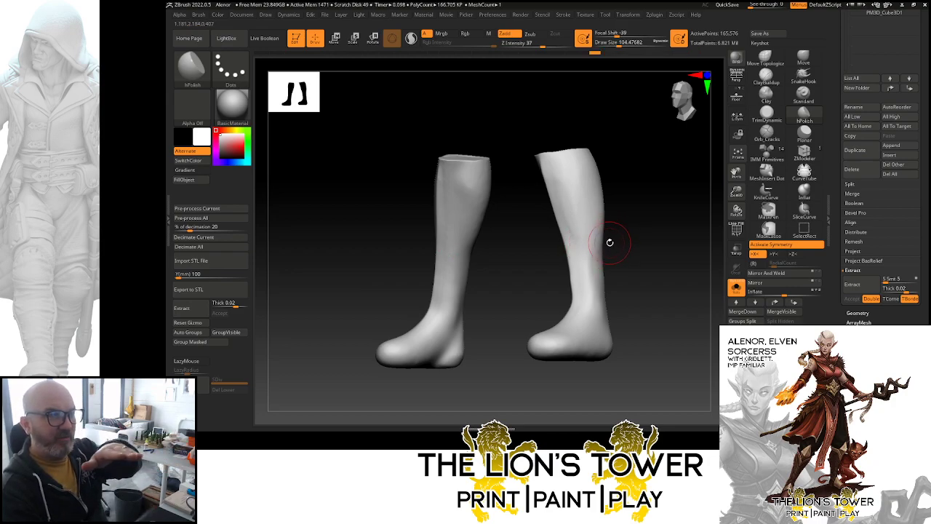
left_click_drag(636, 232, 581, 276)
left_click_drag(565, 178, 602, 149)
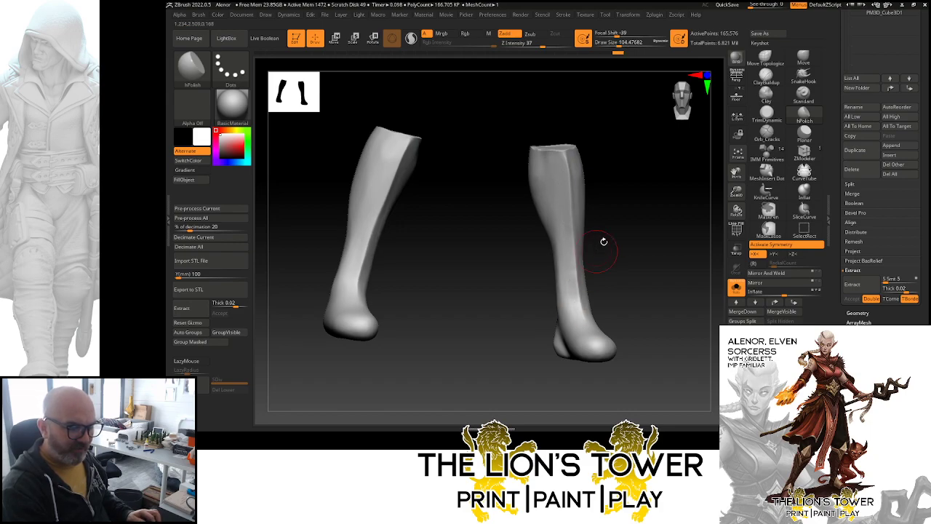
- Polish the sides of both boot shafts from the upper edge towards the ankle with hPolish, sharpening the shin ridge
left_click_drag(598, 251, 536, 276)
mouse_move(428, 150)
left_mouse_down()
mouse_move(600, 127)
mouse_move(650, 177)
mouse_move(632, 173)
mouse_move(663, 266)
mouse_move(595, 211)
mouse_move(618, 198)
mouse_move(575, 208)
left_mouse_up()
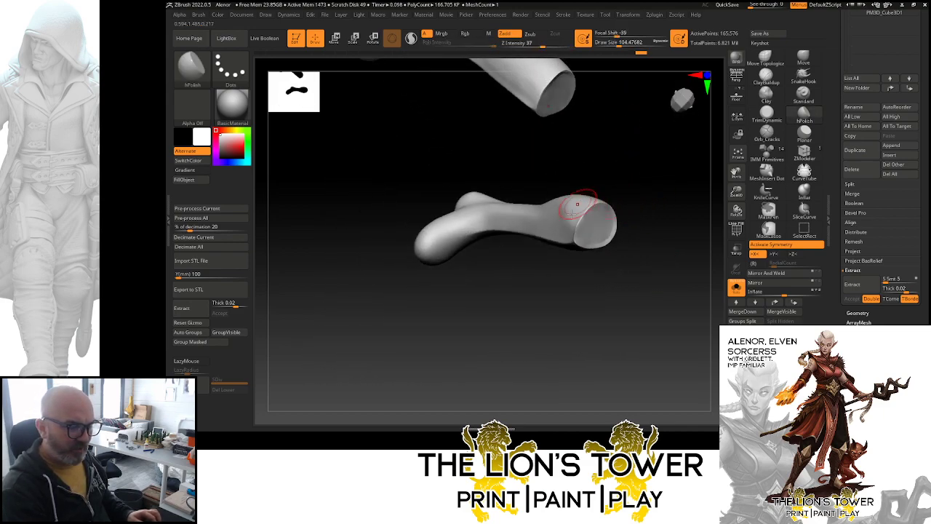
left_click_drag(582, 152, 615, 175)
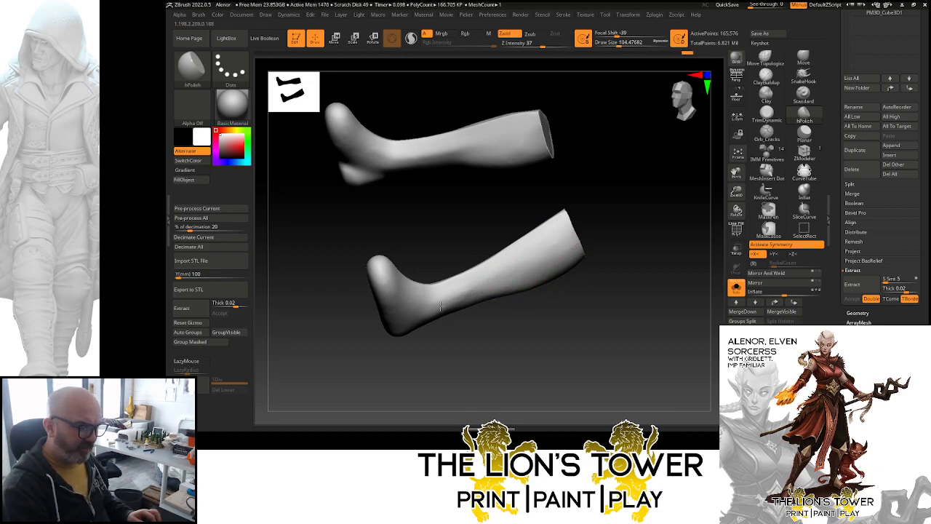
left_click_drag(644, 214, 685, 289)
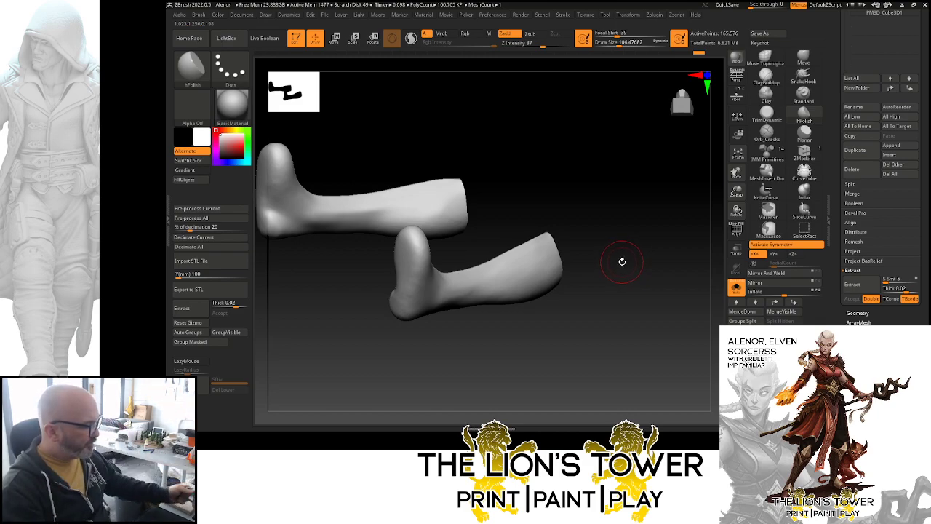
left_click_drag(616, 281, 575, 269)
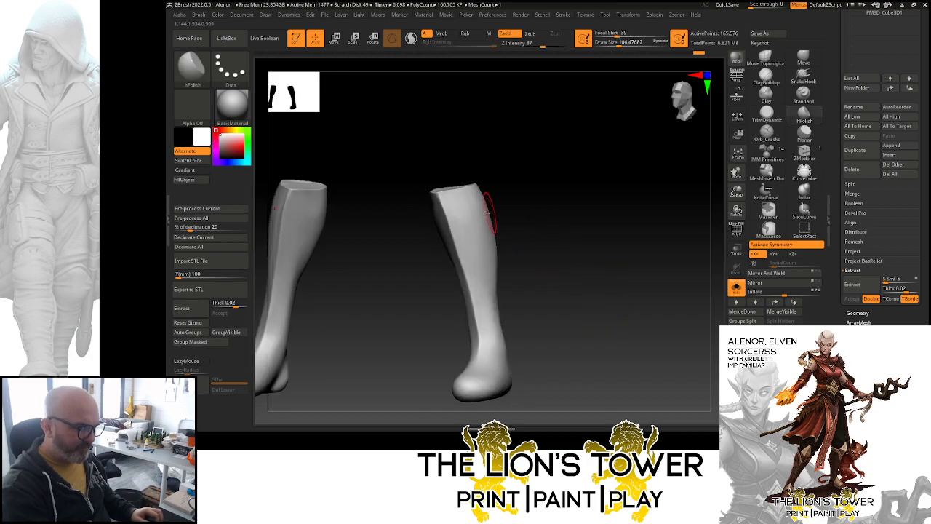
left_click_drag(478, 280, 689, 196)
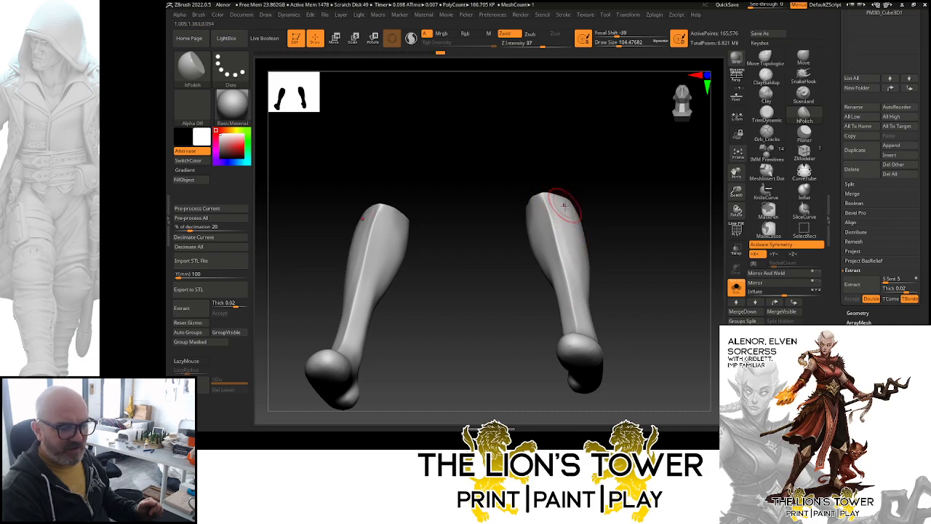
- Refine the flat facets around the shin ridge near the boots' upper edges with further hPolish strokes
left_click_drag(609, 210, 644, 195)
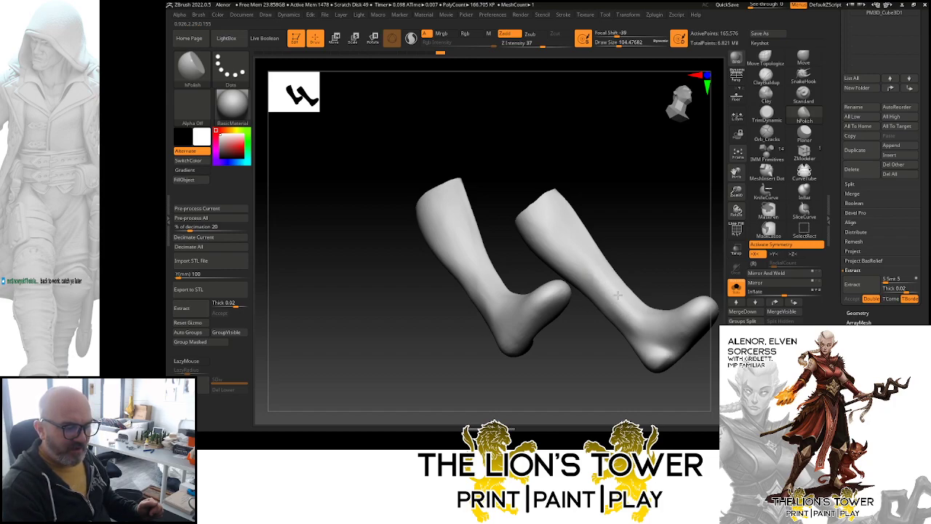
left_click_drag(546, 181, 625, 254)
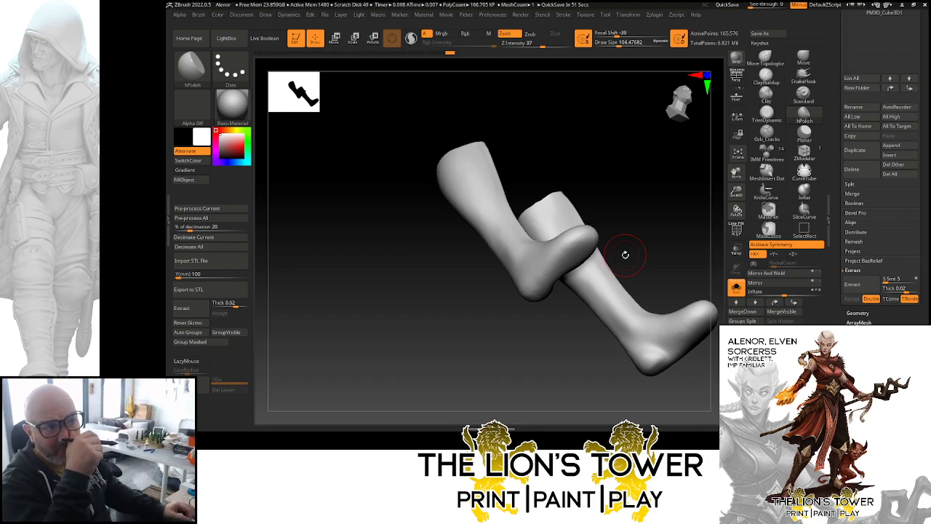
left_click_drag(625, 253, 586, 282, "shift")
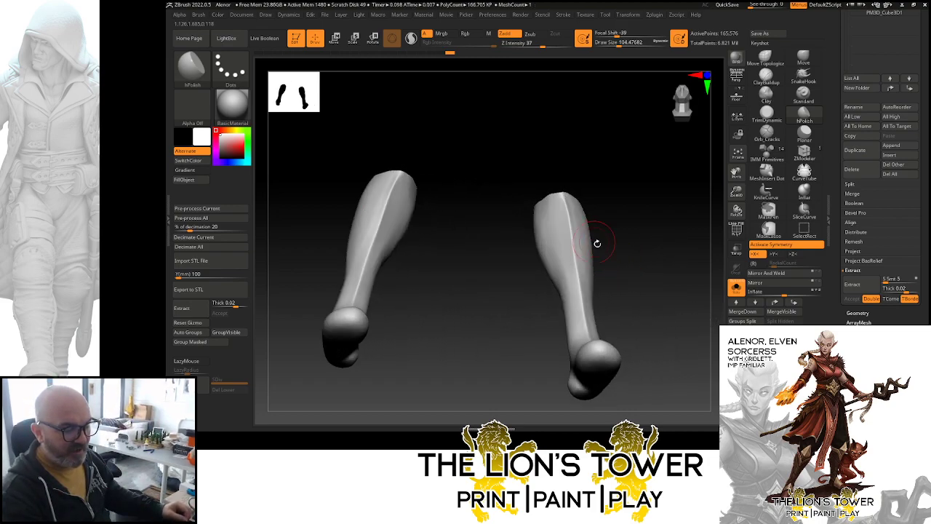
left_click_drag(619, 256, 644, 253)
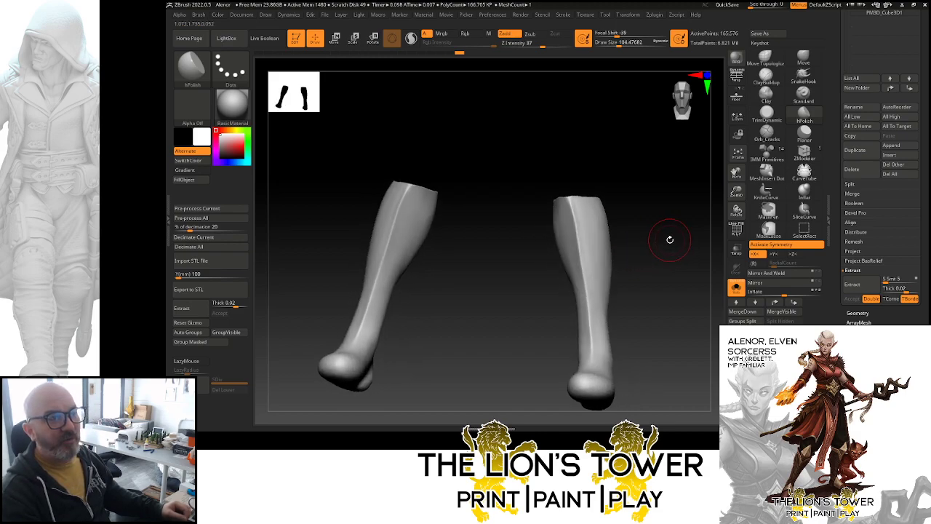
left_click_drag(661, 245, 642, 243)
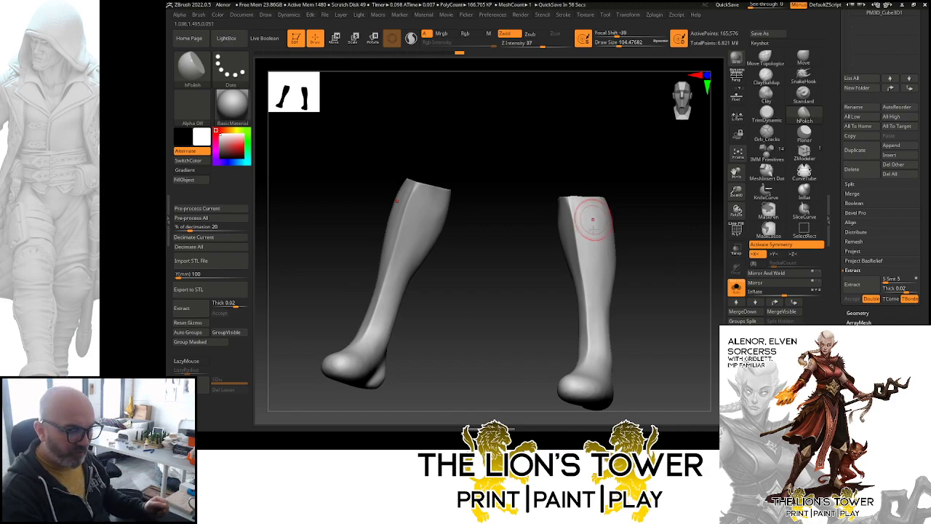
left_click_drag(597, 182, 564, 207)
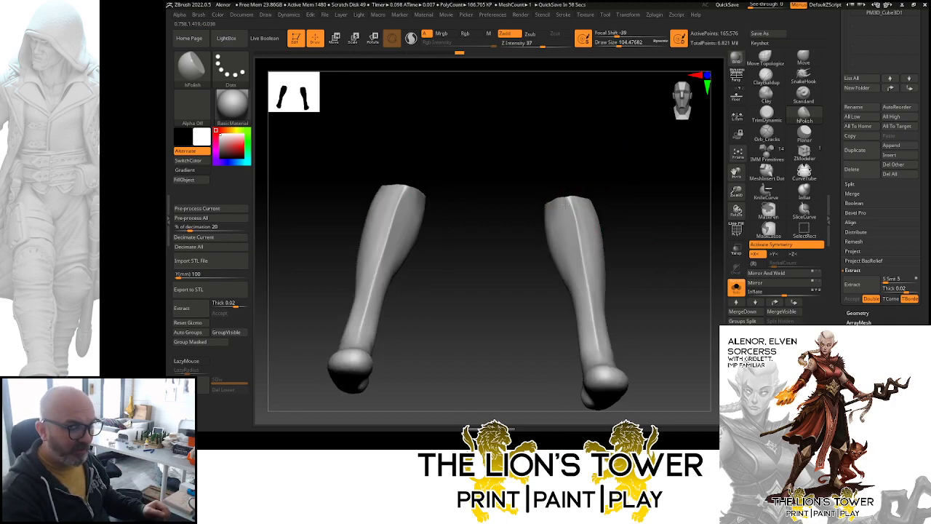
left_click_drag(575, 153, 585, 194)
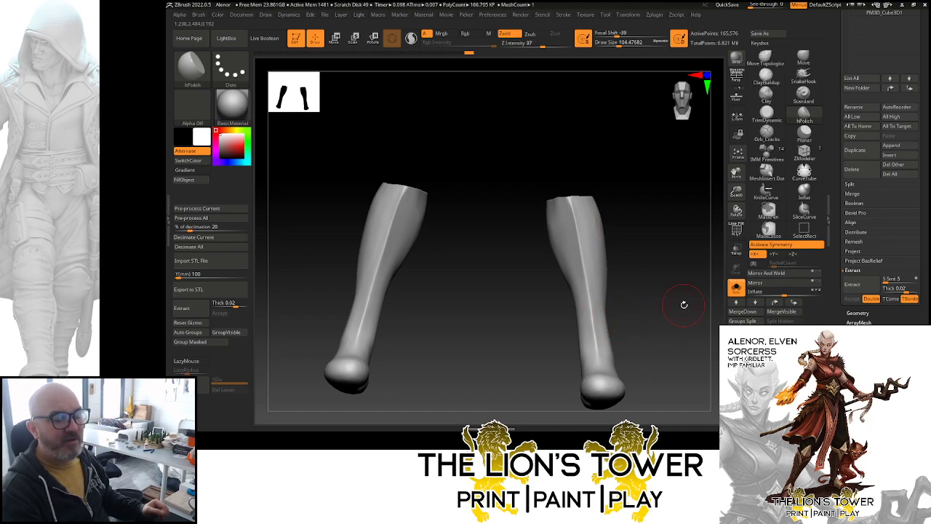
left_click_drag(687, 295, 682, 190)
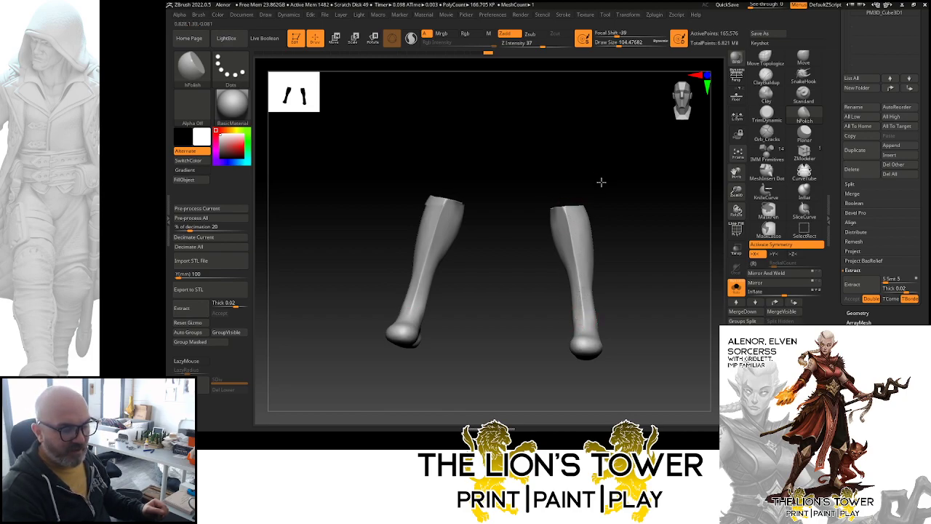
left_click_drag(599, 183, 601, 183)
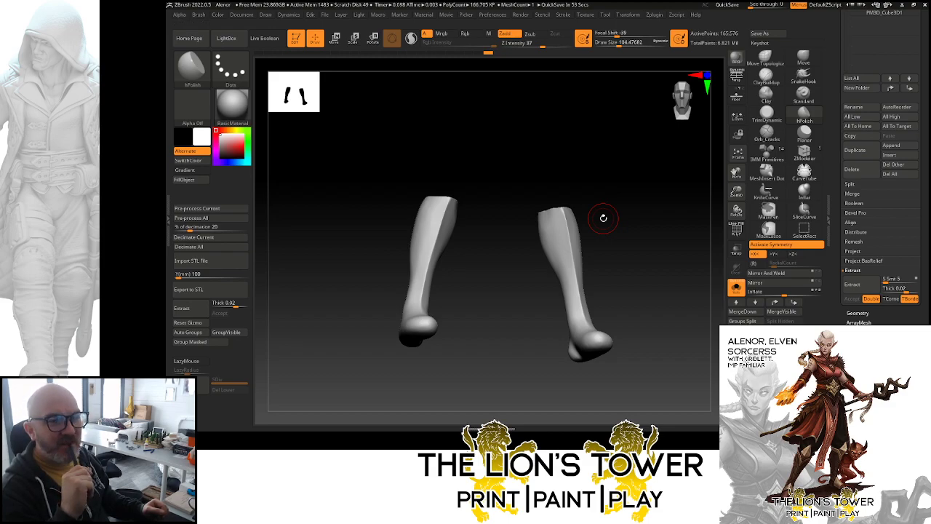
left_click_drag(603, 218, 622, 278)
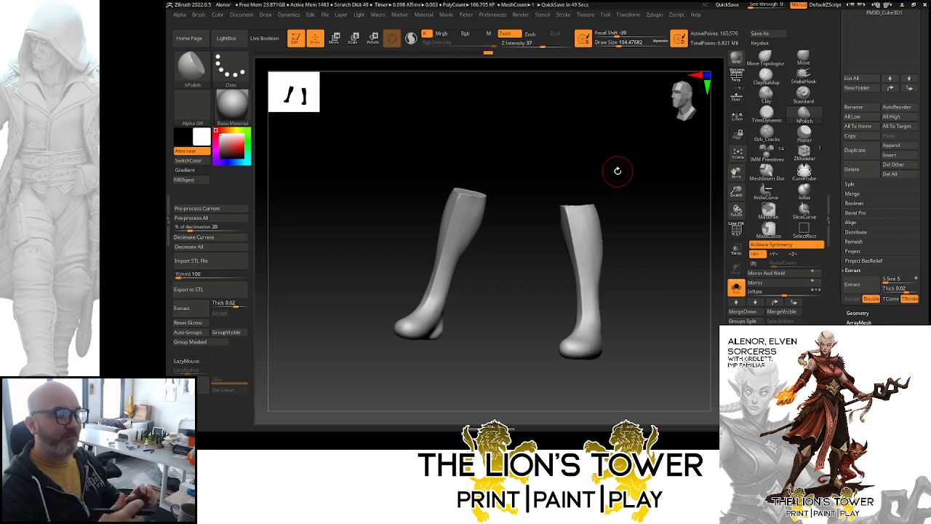
left_click_drag(634, 210, 690, 239)
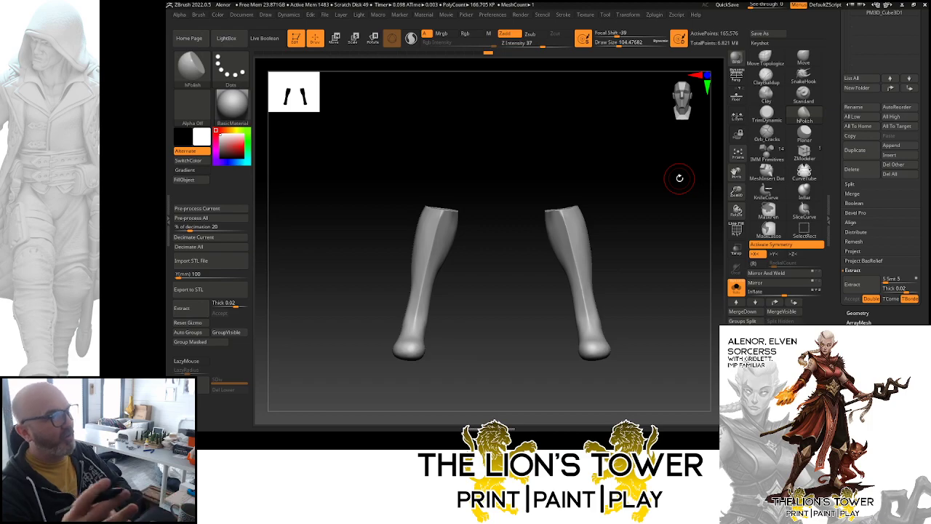
- Mask a band across each ankle and a V-shaped cuff at each boot's upper front with MaskLasso from the side view
left_click_drag(682, 298, 658, 259)
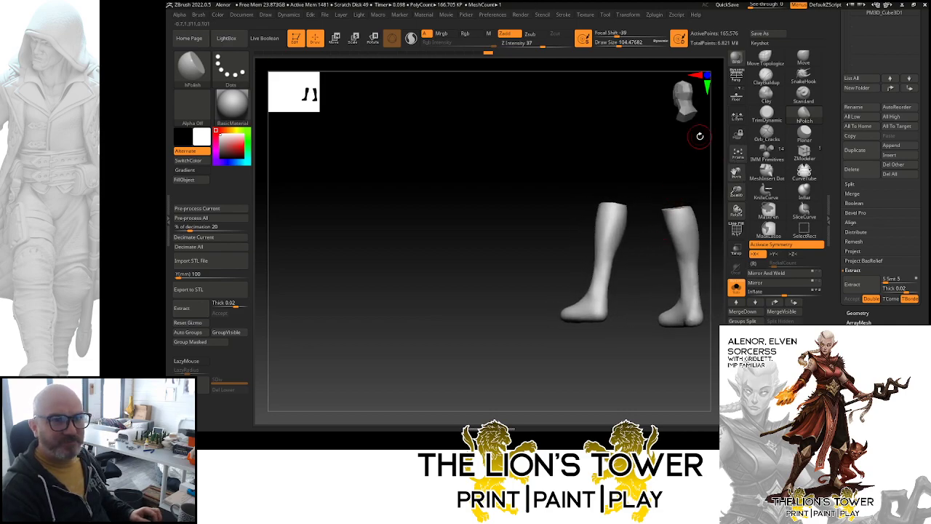
mouse_move(657, 337)
left_mouse_down()
mouse_move(669, 343)
mouse_move(656, 320)
left_mouse_up()
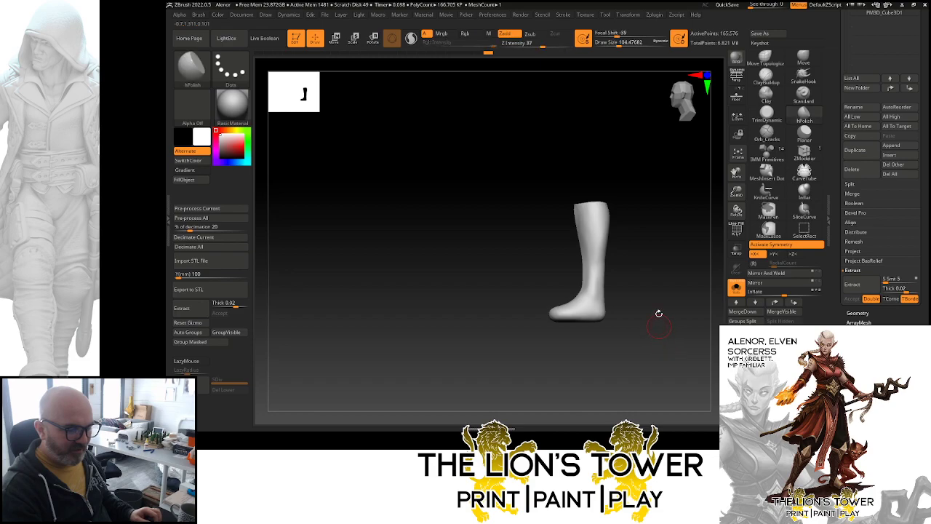
left_click_drag(737, 192, 744, 212)
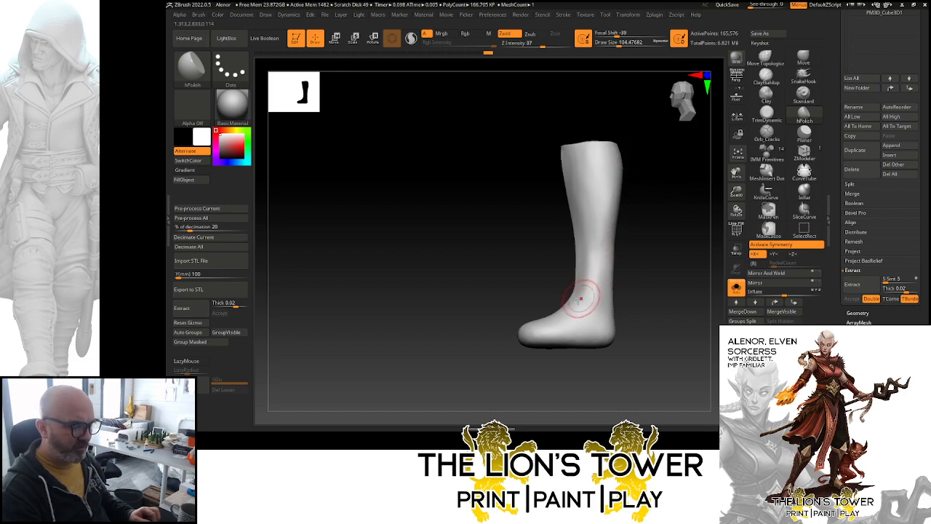
key("ctrl")
mouse_move(547, 304)
left_mouse_down("ctrl")
mouse_move(574, 331)
mouse_move(601, 315)
mouse_move(560, 276)
left_mouse_up("ctrl")
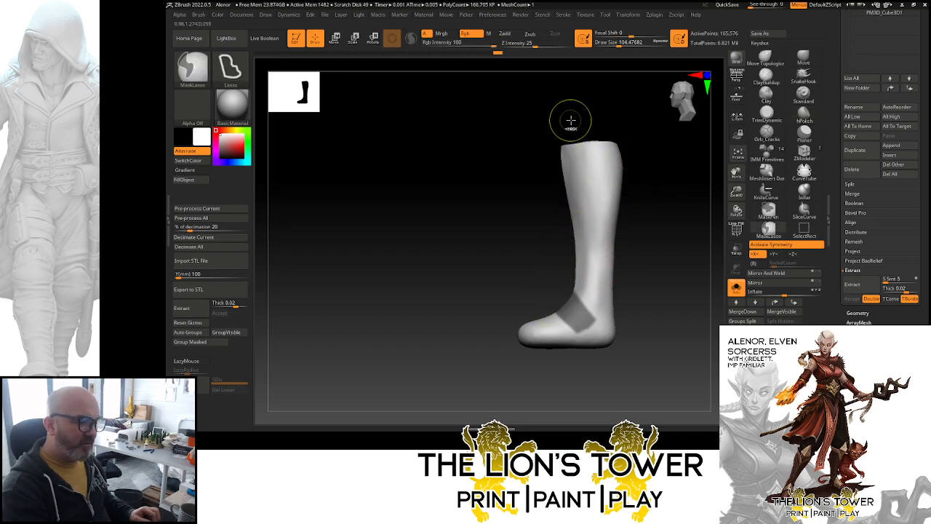
left_click_drag(580, 160, 564, 154)
left_click_drag(681, 169, 695, 250)
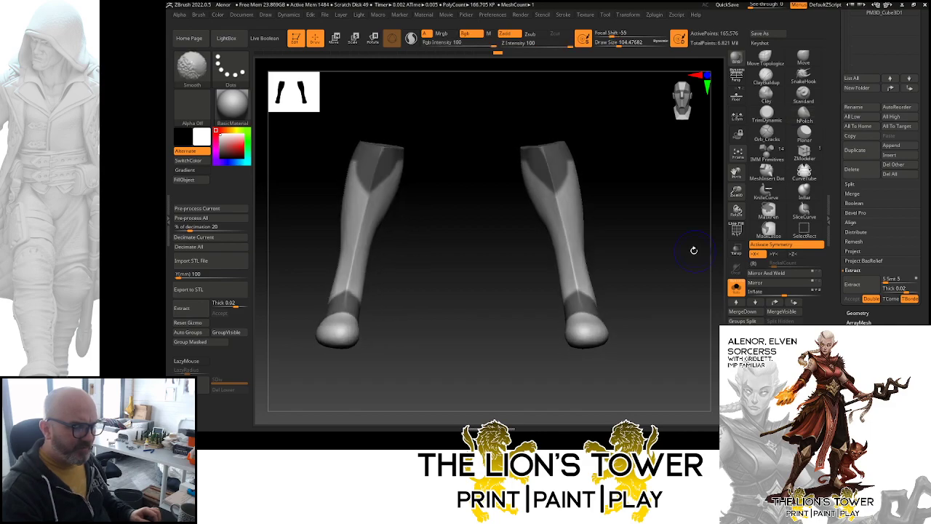
- Extend and clean up the cuff mask around the upper edge of both boots with MaskPen at draw size about 39
left_click(772, 215)
left_click(744, 230)
left_click_drag(627, 43, 604, 44)
left_click_drag(632, 182, 600, 176)
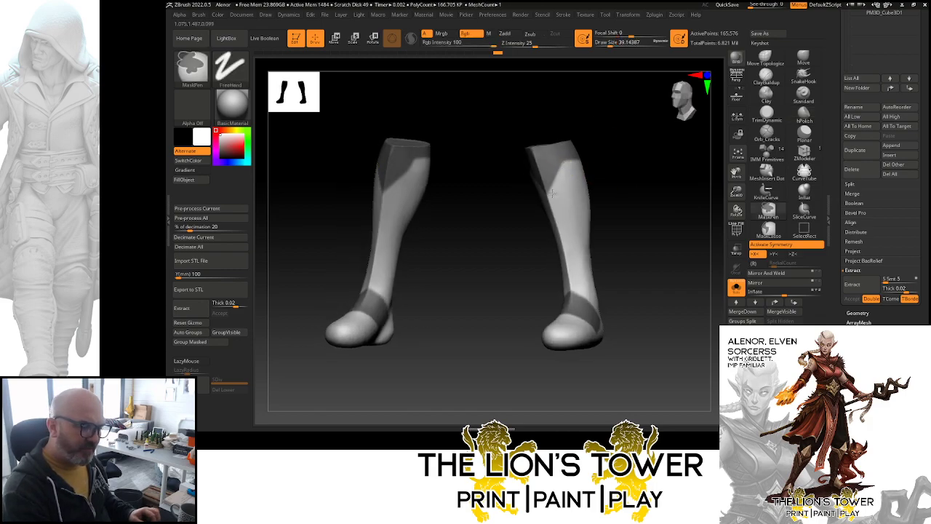
left_click_drag(611, 158, 645, 145)
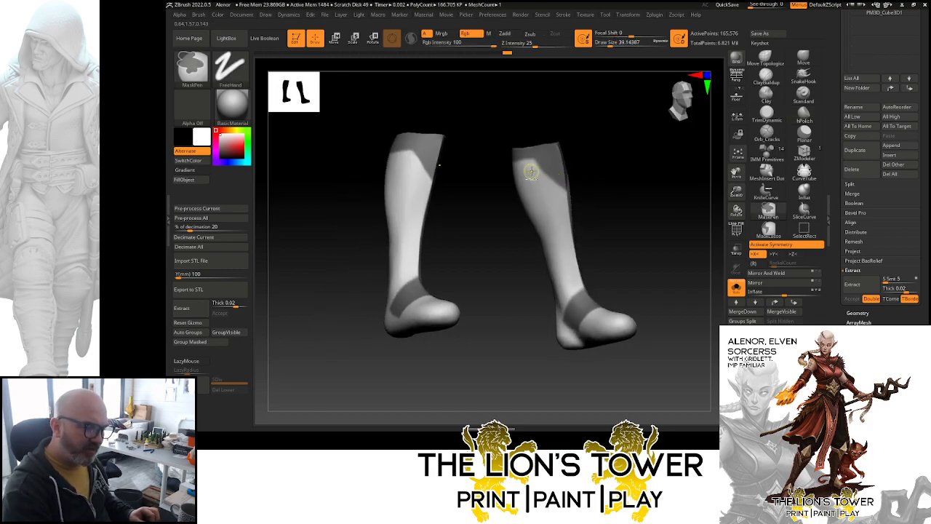
mouse_move(661, 203)
left_mouse_down()
mouse_move(650, 223)
mouse_move(662, 216)
mouse_move(637, 199)
left_mouse_up()
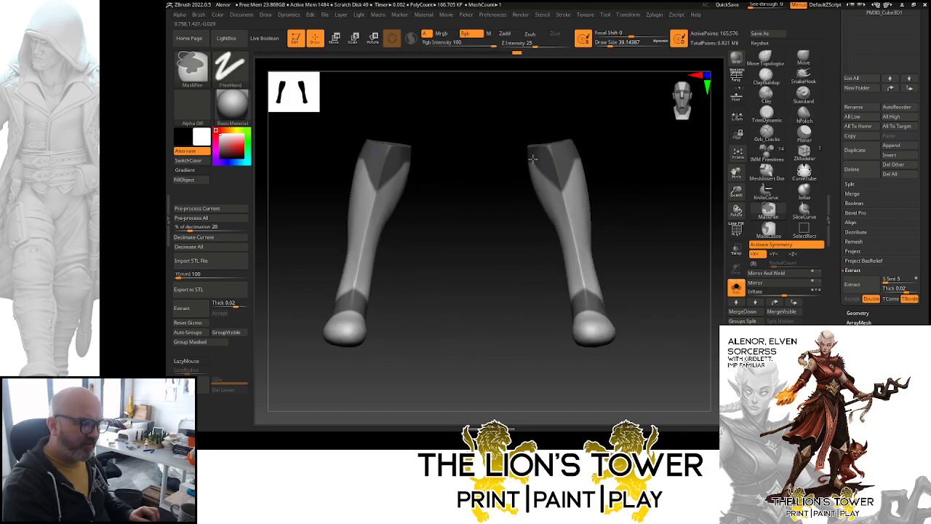
mouse_move(603, 141)
left_mouse_down()
mouse_move(704, 150)
mouse_move(618, 153)
left_mouse_up()
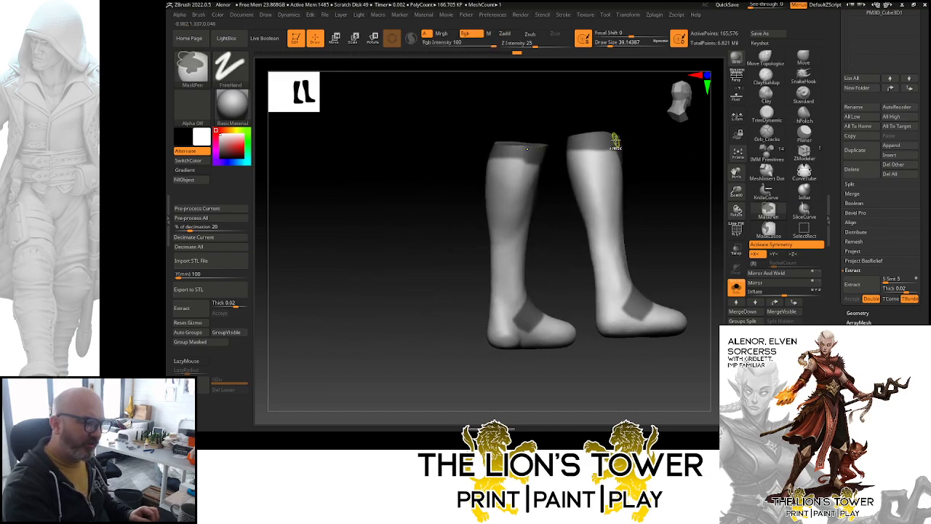
left_click_drag(543, 154, 503, 141)
mouse_move(555, 163)
left_mouse_down()
mouse_move(494, 108)
mouse_move(492, 150)
mouse_move(548, 145)
mouse_move(528, 121)
mouse_move(536, 137)
left_mouse_up()
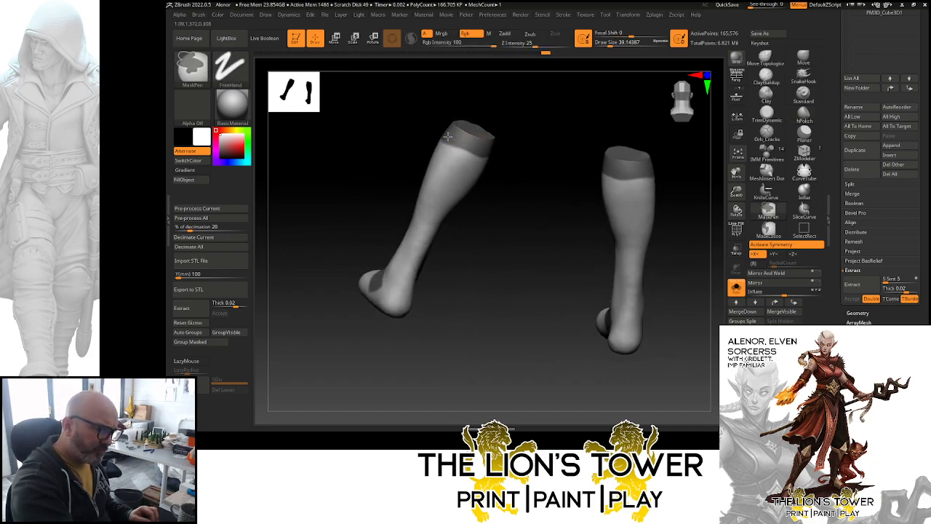
- Clean up the cuff mask around the back of both boots with MaskPen at draw size about 39
left_click_drag(469, 147, 449, 139)
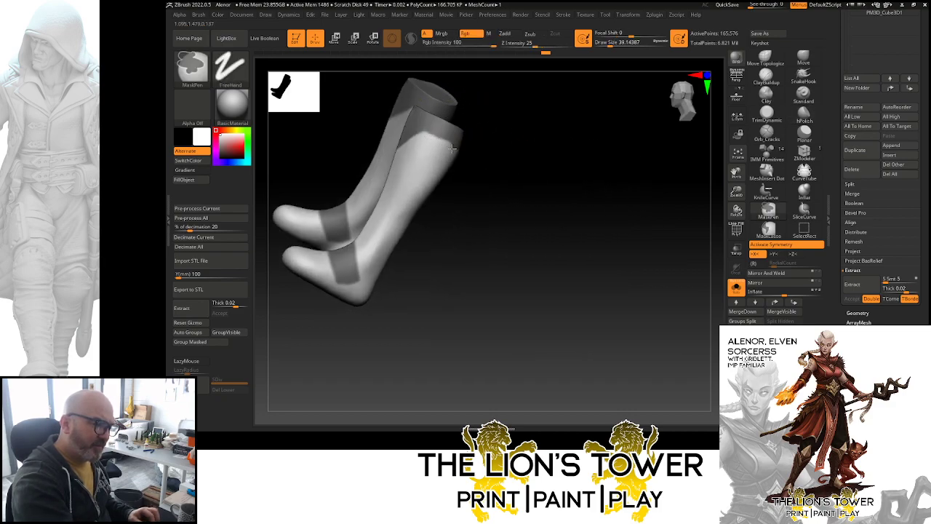
left_click_drag(502, 164, 444, 136)
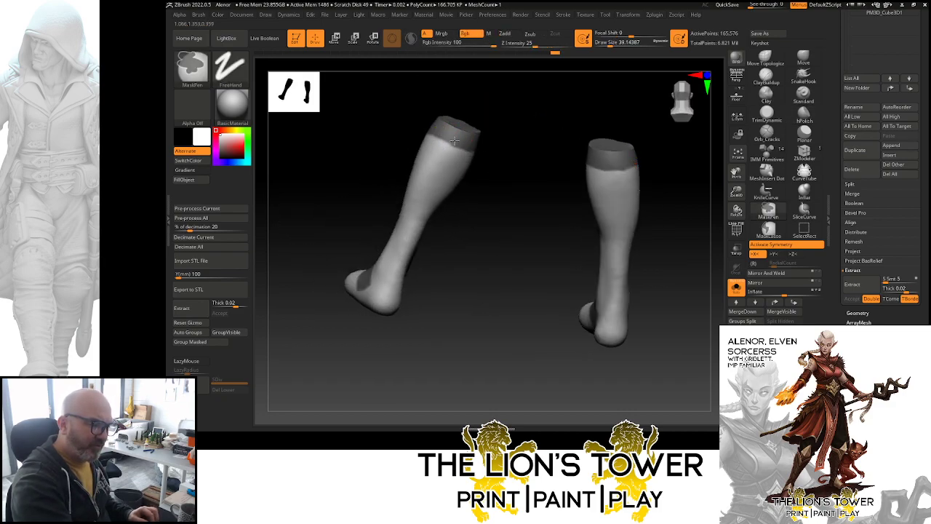
key("ctrl")
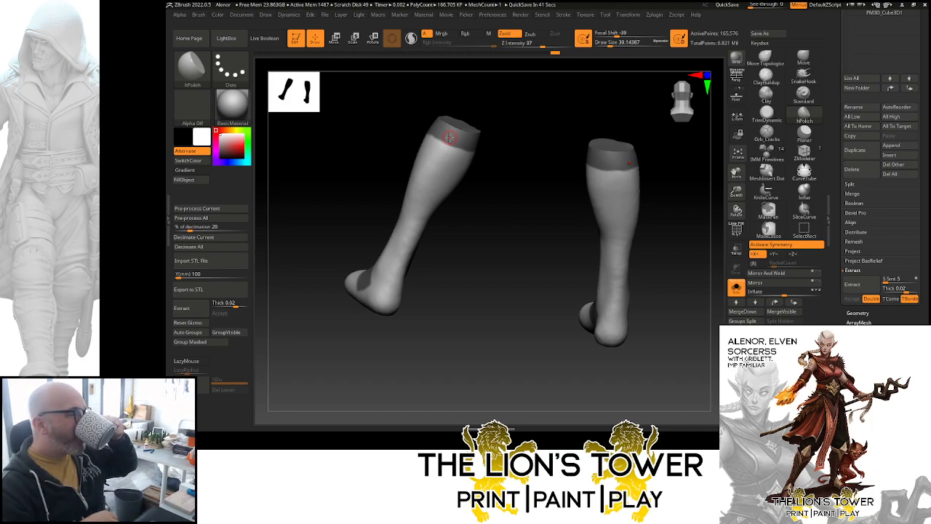
- Extract the masked cuffs and ankle bands with a thickness of 0.00458 and accept them as a new subtool
mouse_move(670, 237)
left_mouse_down()
mouse_move(671, 260)
mouse_move(684, 259)
mouse_move(640, 271)
left_mouse_up()
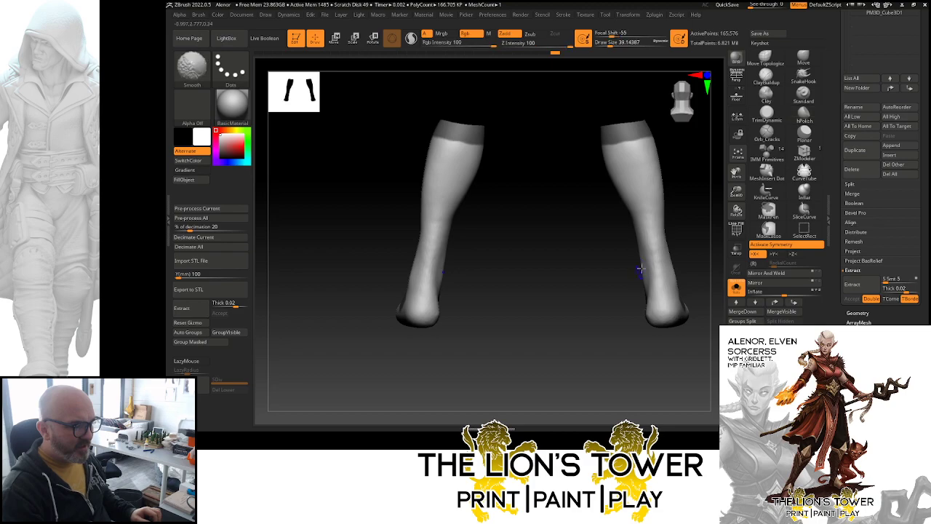
left_click_drag(684, 210, 604, 299)
left_click_drag(737, 191, 901, 242)
mouse_move(628, 293)
left_mouse_down()
mouse_move(653, 301)
mouse_move(640, 295)
left_mouse_up()
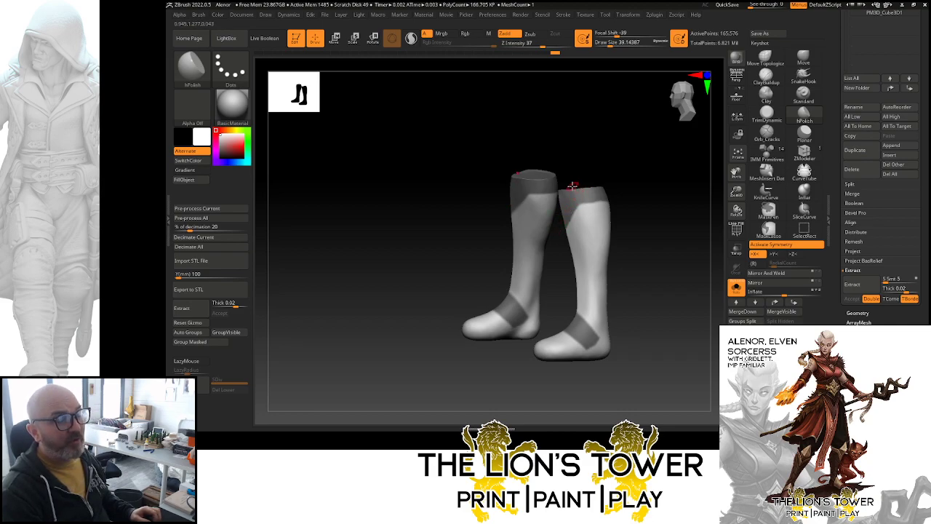
left_click_drag(633, 221, 639, 237)
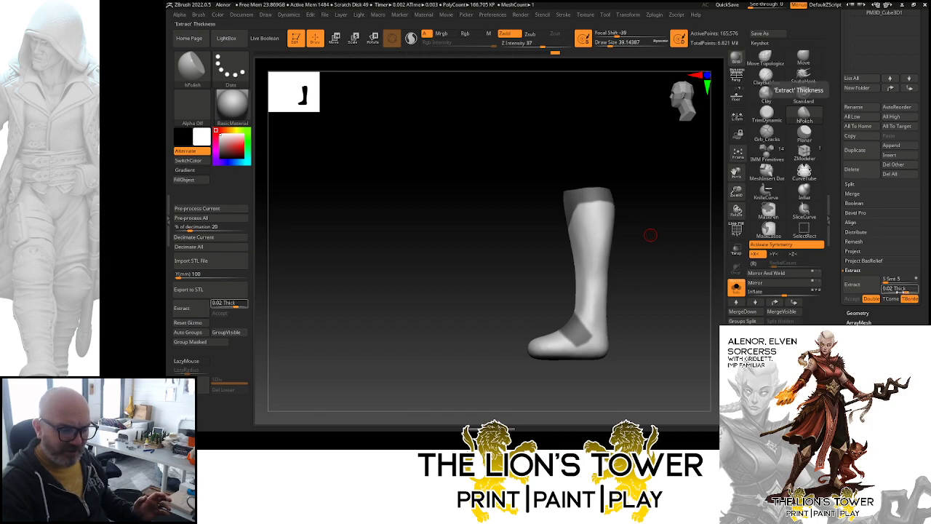
left_click_drag(906, 290, 904, 289)
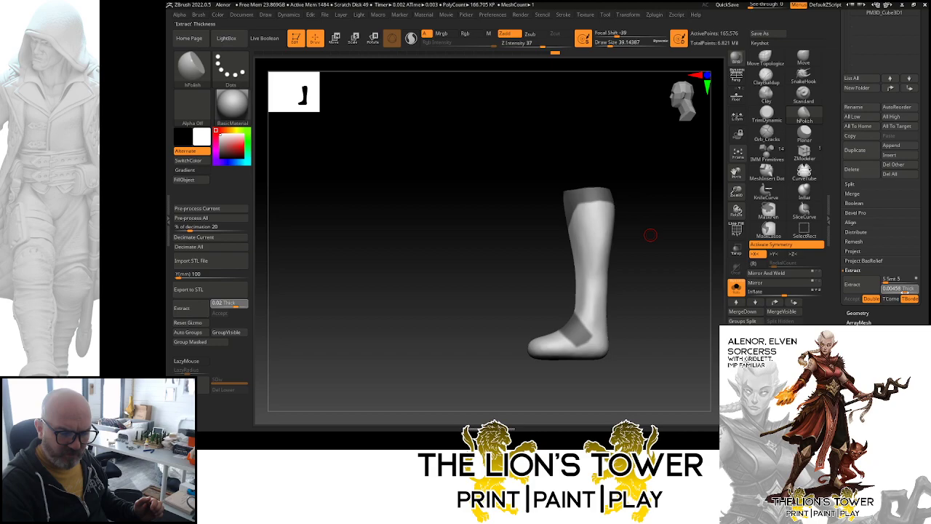
left_click(865, 292)
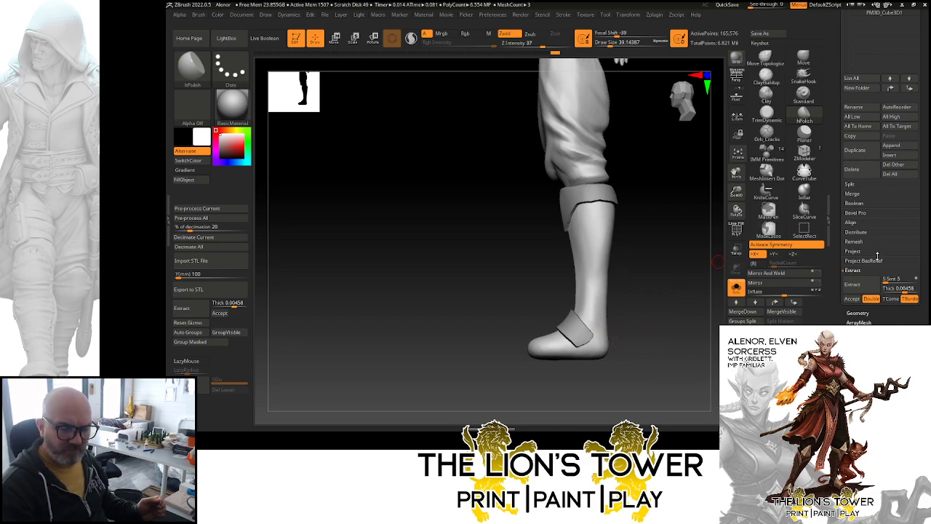
left_click(852, 299)
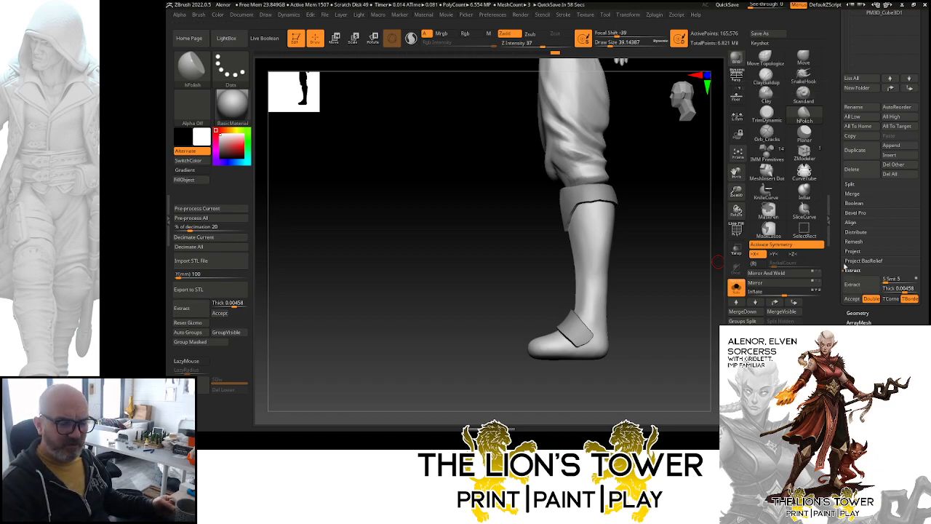
left_click_drag(904, 290, 906, 289)
left_click(852, 284)
left_click(852, 299)
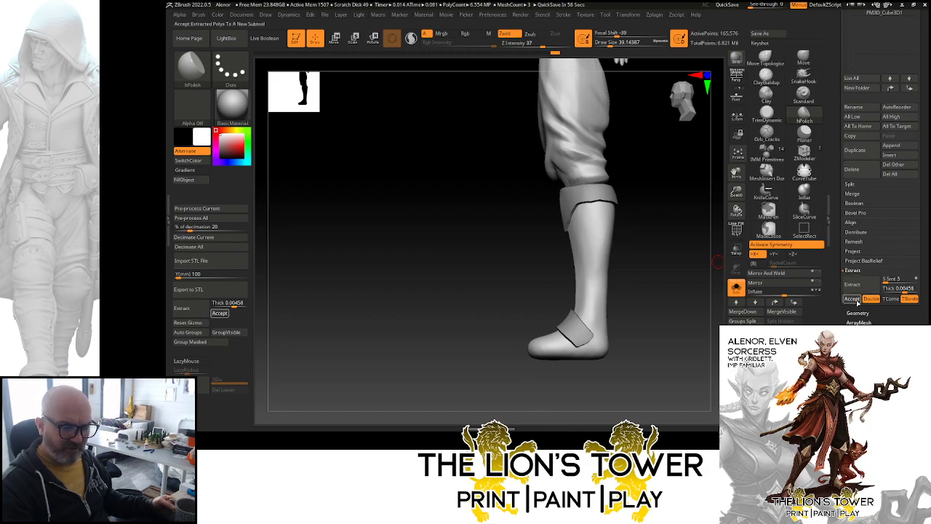
- Isolate the extracted pieces and hide the inner-surface polygroups of the cuffs and ankle bands
left_click_drag(702, 309, 653, 258)
left_click(600, 215, "ctrl+shift")
left_click(600, 215, "ctrl+shift")
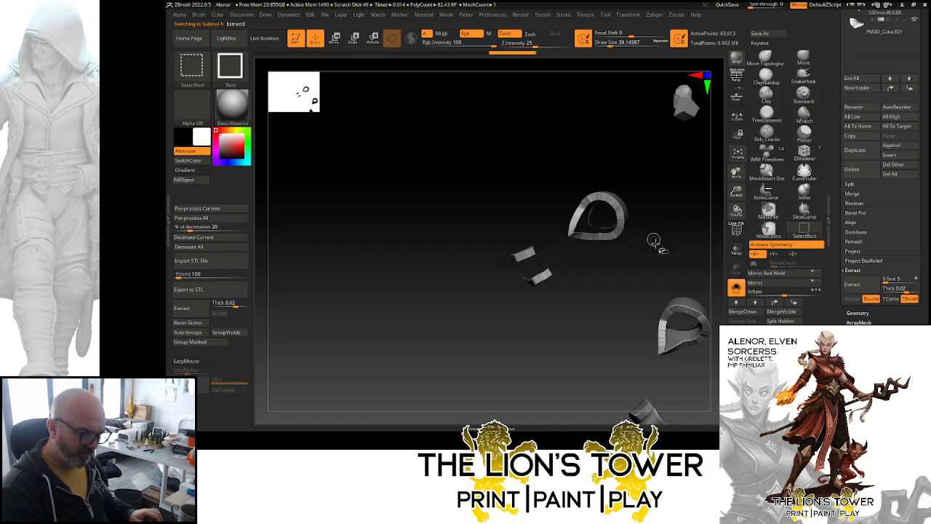
left_click(682, 334, "ctrl+shift")
left_click(643, 405, "ctrl+shift")
left_click_drag(616, 333, 620, 296)
left_click_drag(736, 193, 680, 192)
left_click(673, 221, "ctrl+shift")
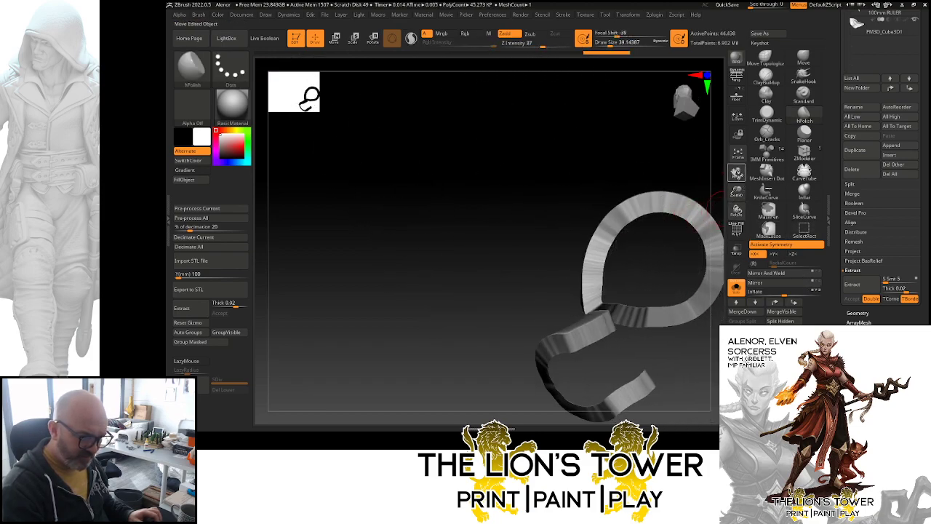
left_click_drag(736, 173, 732, 41)
left_click_drag(706, 202, 693, 231)
left_click_drag(735, 177, 648, 64)
left_click_drag(663, 95, 710, 239)
left_click(659, 203, "ctrl+shift")
- Delete the hidden inner surfaces of the cuffs and ankle bands and close the resulting holes
left_click_drag(736, 192, 737, 161)
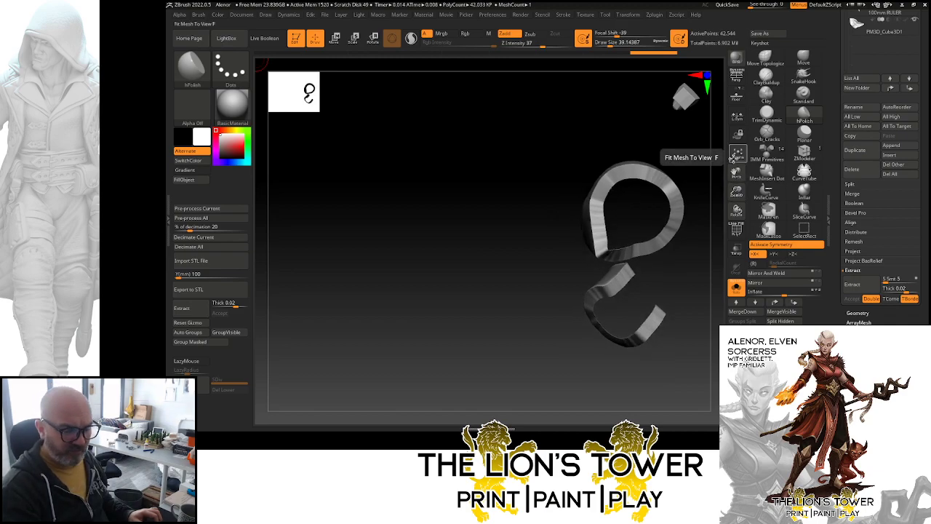
left_click(744, 339)
left_click(779, 340)
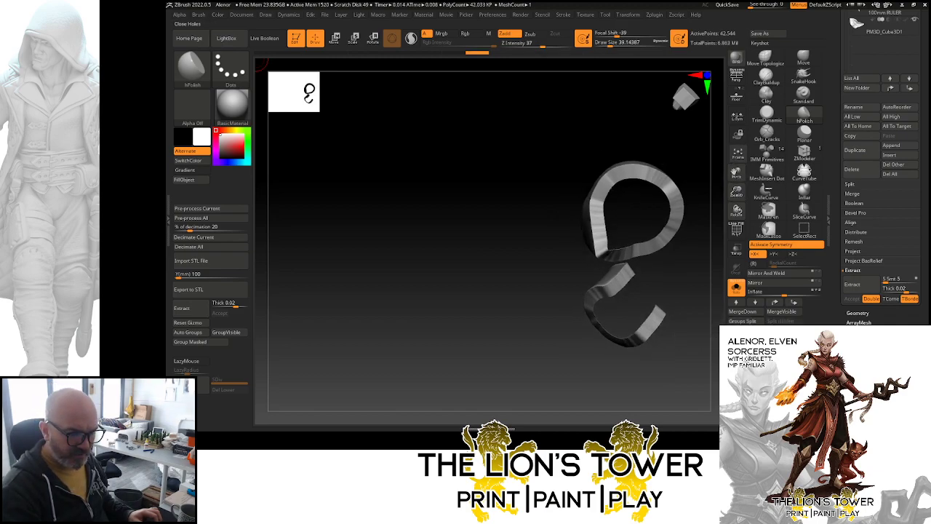
- Remesh the closed cuffs and ankle bands with DynaMesh
left_click_drag(696, 285, 618, 289)
left_click_drag(736, 174, 689, 194)
left_click_drag(696, 198, 660, 213)
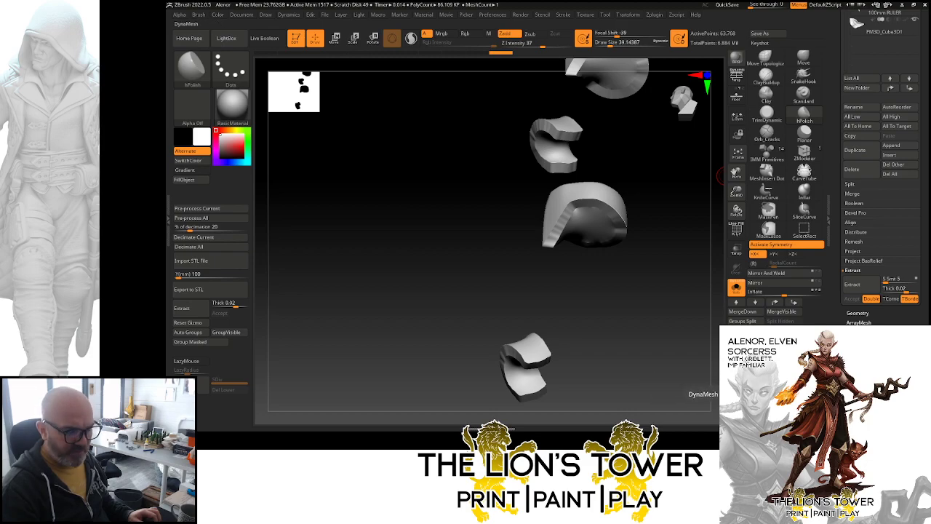
left_click(761, 378)
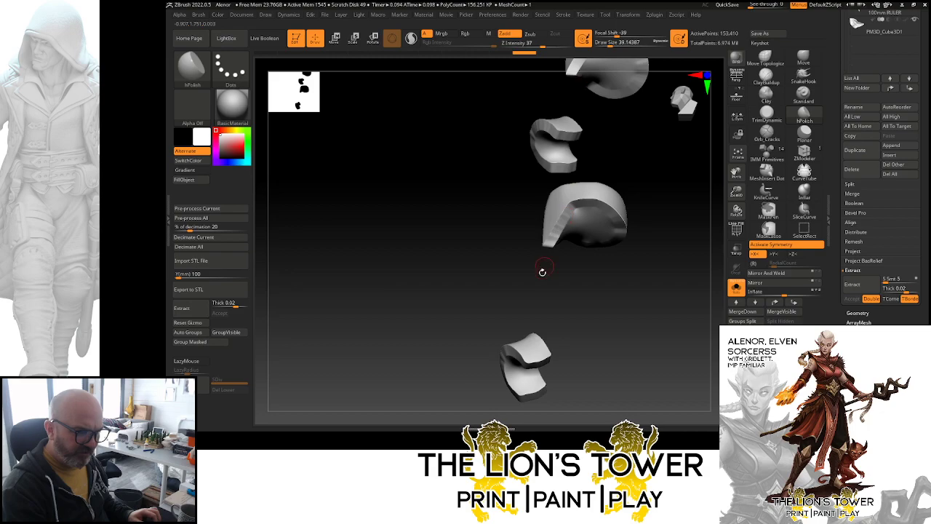
- Polish the front facets and lower edges of the cuffs with hPolish at draw size about 46
left_click_drag(639, 311, 637, 289)
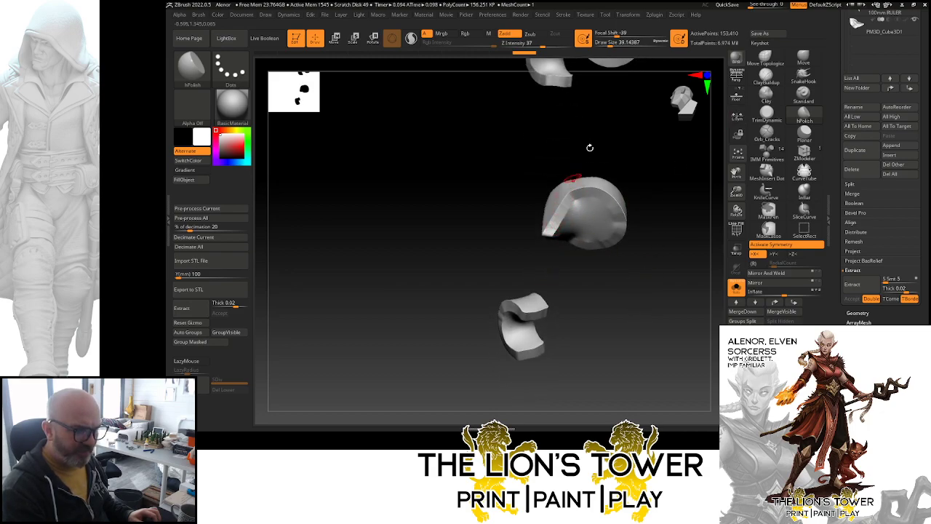
left_click_drag(609, 43, 610, 45)
left_click_drag(736, 192, 720, 205)
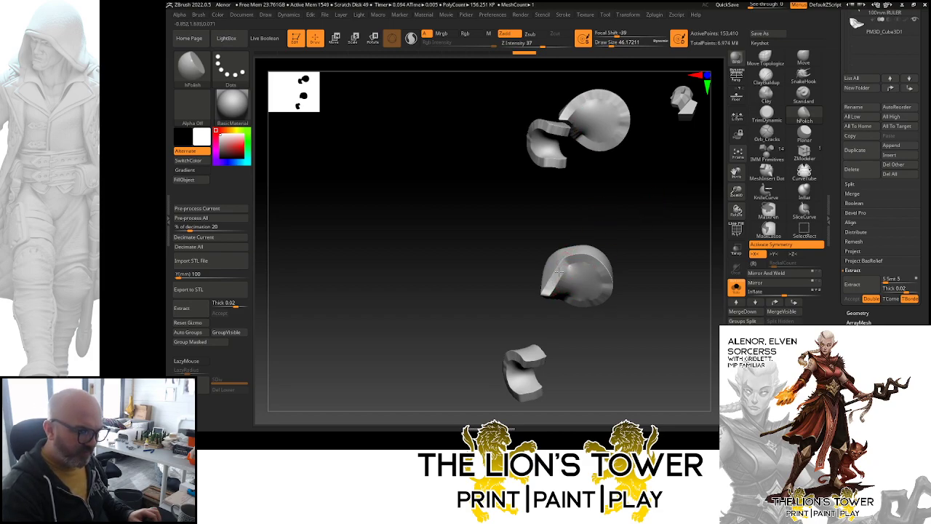
left_click_drag(637, 219, 578, 263)
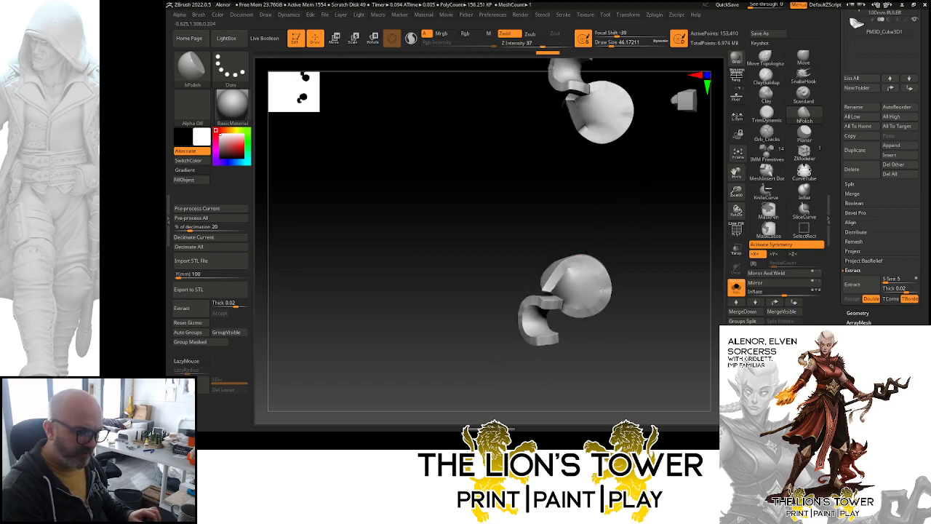
left_click_drag(602, 303, 605, 295)
mouse_move(634, 309)
left_mouse_down()
mouse_move(602, 291)
mouse_move(577, 316)
left_mouse_up()
left_click_drag(628, 266, 626, 236)
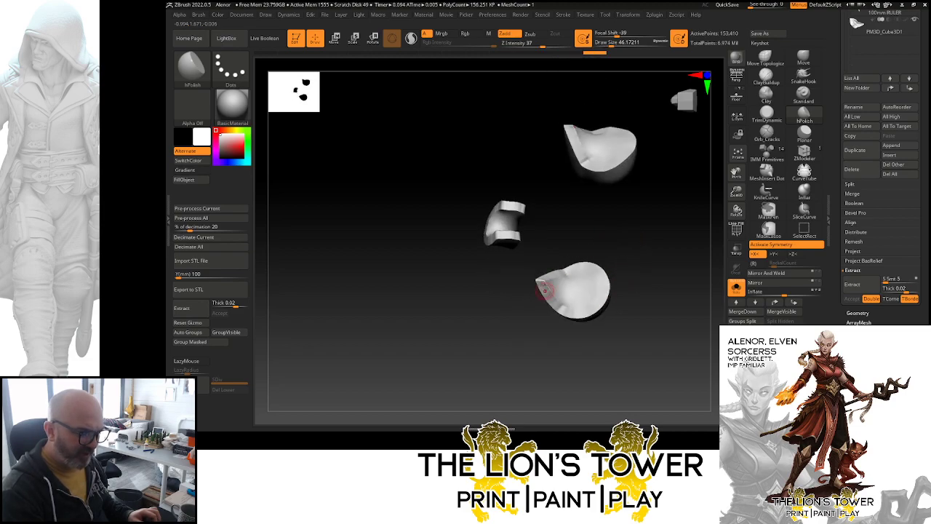
- Flatten the surfaces and edges around the cuffs' pointed front tips with further hPolish strokes
left_click_drag(550, 304, 552, 301)
mouse_move(607, 237)
left_mouse_down()
mouse_move(559, 310)
mouse_move(568, 302)
left_mouse_up()
left_click_drag(614, 266, 640, 249)
mouse_move(615, 294)
left_mouse_down()
mouse_move(586, 265)
mouse_move(554, 286)
left_mouse_up()
left_click_drag(526, 308, 523, 314)
mouse_move(620, 267)
left_mouse_down()
mouse_move(638, 241)
mouse_move(679, 242)
mouse_move(674, 191)
mouse_move(644, 277)
mouse_move(648, 293)
mouse_move(698, 236)
mouse_move(666, 226)
mouse_move(686, 199)
mouse_move(665, 138)
left_mouse_up()
- Set the hPolish draw size to about 71 and run an Orb_Cracks stroke along the ankle band's front centre line
left_click_drag(609, 42, 615, 43)
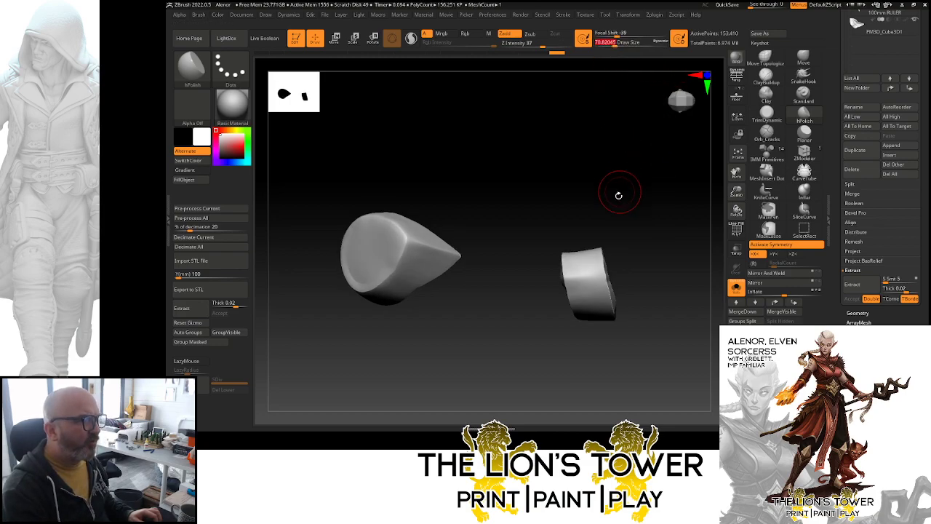
left_click_drag(698, 218, 657, 228)
left_click(766, 132)
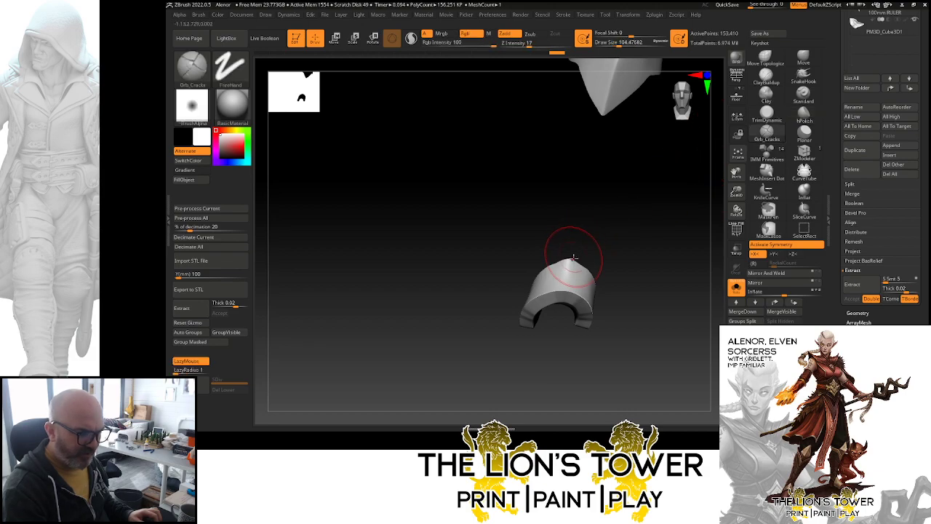
left_click_drag(562, 298, 568, 262)
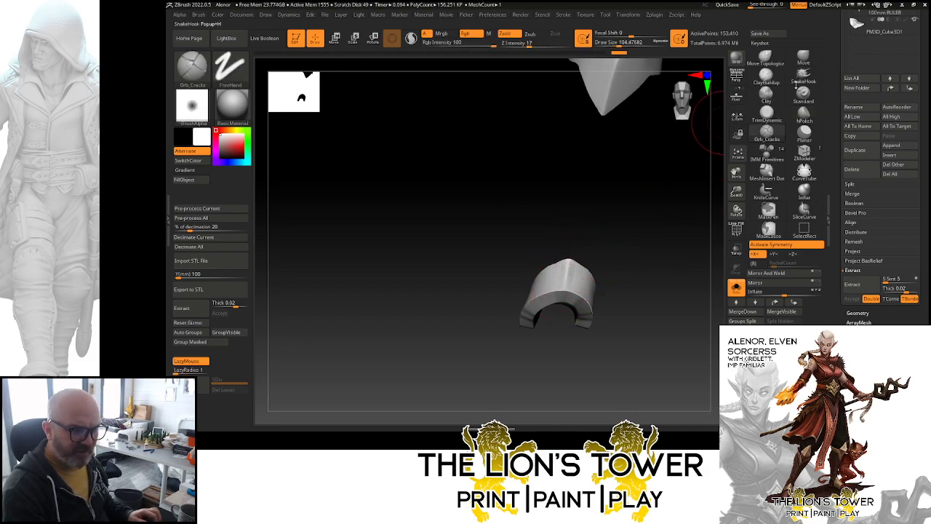
- Polish the ankle bands' sides, ends and edges with hPolish at draw size about 71
left_click(803, 111)
mouse_move(645, 284)
left_mouse_down()
mouse_move(597, 246)
mouse_move(641, 265)
left_mouse_up()
mouse_move(557, 269)
left_mouse_down()
mouse_move(561, 276)
mouse_move(567, 267)
left_mouse_up()
left_click_drag(609, 242, 599, 208)
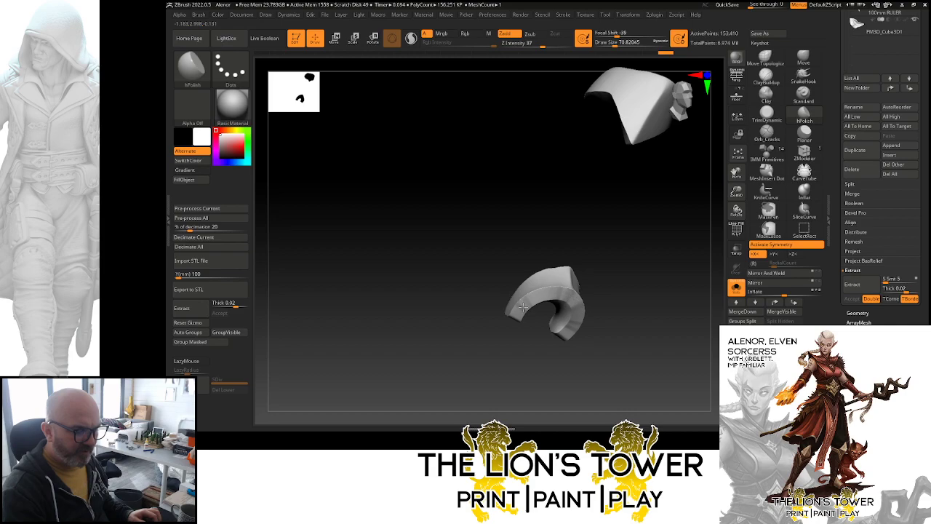
mouse_move(598, 237)
left_mouse_down()
mouse_move(584, 266)
mouse_move(601, 257)
mouse_move(608, 227)
left_mouse_up()
mouse_move(516, 314)
left_mouse_down()
mouse_move(547, 291)
mouse_move(648, 270)
mouse_move(609, 334)
left_mouse_up()
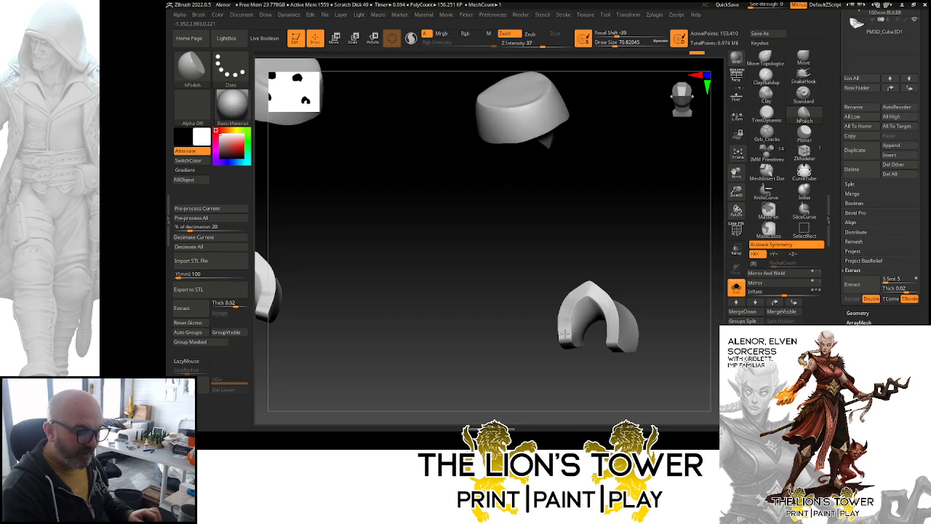
mouse_move(565, 326)
left_mouse_down()
mouse_move(584, 290)
mouse_move(627, 309)
mouse_move(624, 251)
mouse_move(577, 286)
left_mouse_up()
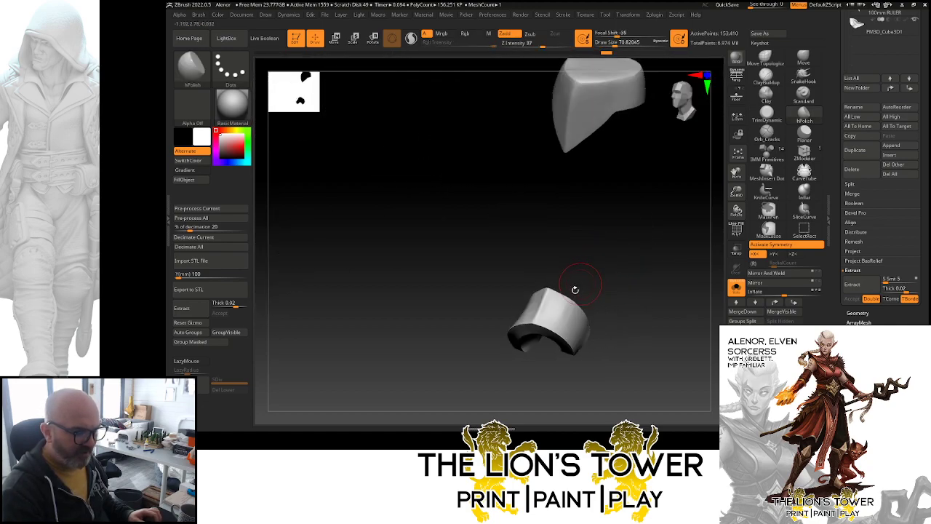
- Sharpen the front ridge and facets of the ankle bands with hPolish, comparing the bands with the full boots
mouse_move(556, 321)
left_mouse_down()
mouse_move(570, 297)
mouse_move(502, 315)
left_mouse_up()
mouse_move(565, 266)
left_mouse_down()
mouse_move(580, 257)
mouse_move(558, 262)
left_mouse_up()
left_click_drag(540, 319, 556, 297)
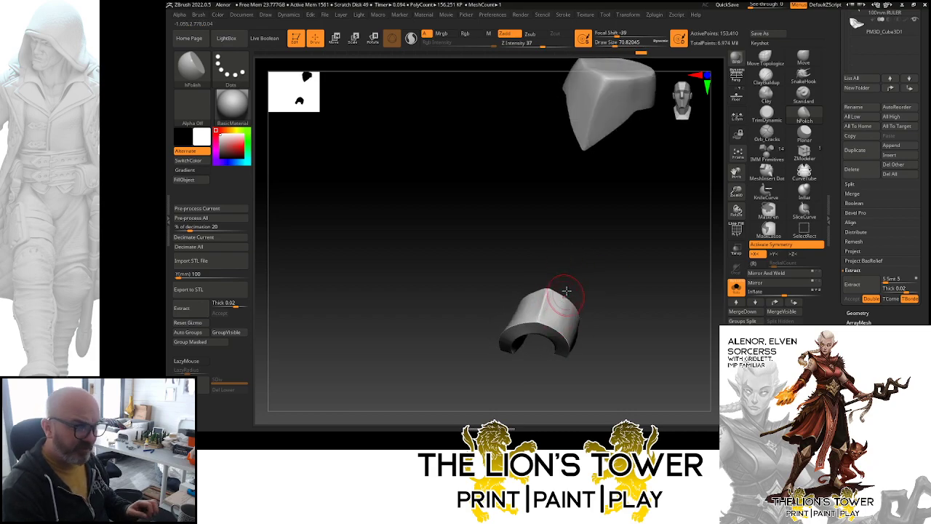
left_click_drag(637, 273, 684, 306)
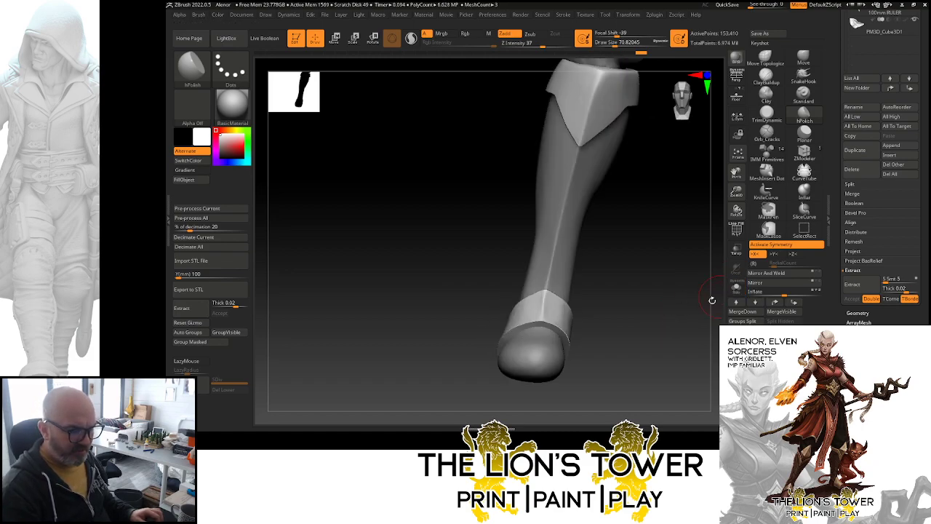
left_click_drag(654, 320, 572, 292)
left_click(736, 288)
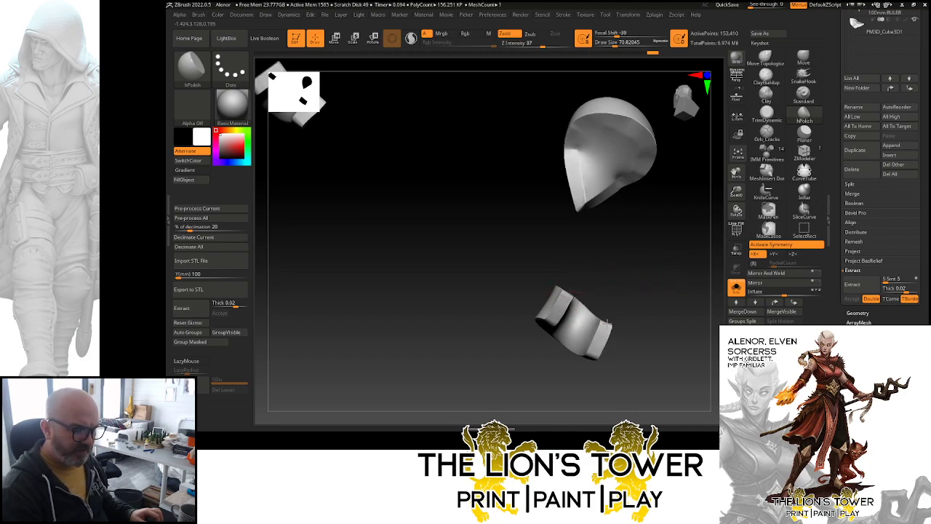
left_click_drag(558, 312, 576, 280)
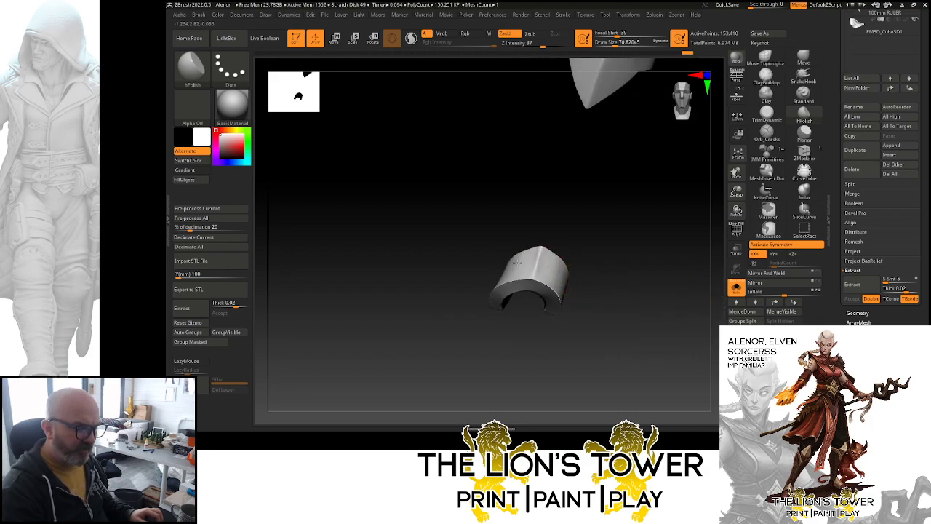
- Check the pieces against the full model, then isolate them again and polish the rim around the cuffs with hPolish
left_click(736, 286)
left_click_drag(675, 276, 631, 258)
left_click_drag(712, 220, 691, 212)
left_click(736, 287)
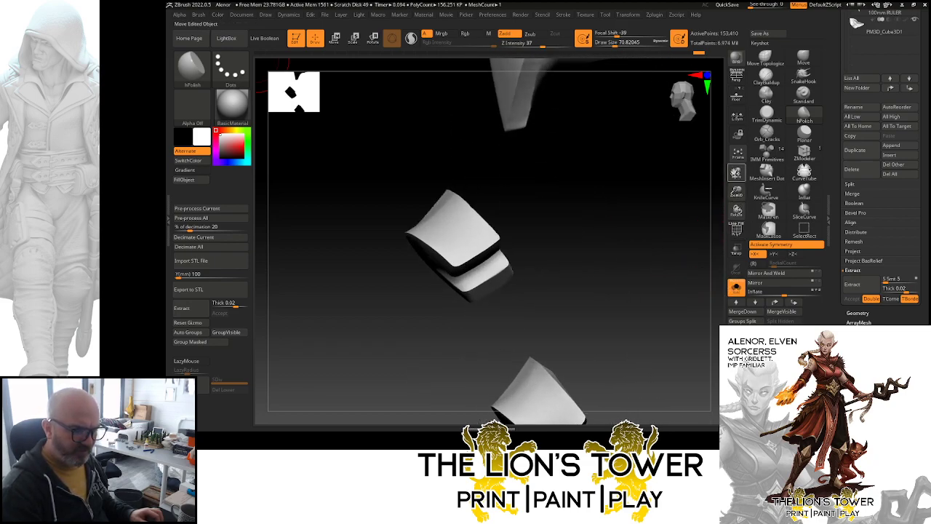
left_click_drag(576, 213, 583, 214)
mouse_move(689, 202)
left_mouse_down()
mouse_move(681, 192)
mouse_move(663, 239)
left_mouse_up()
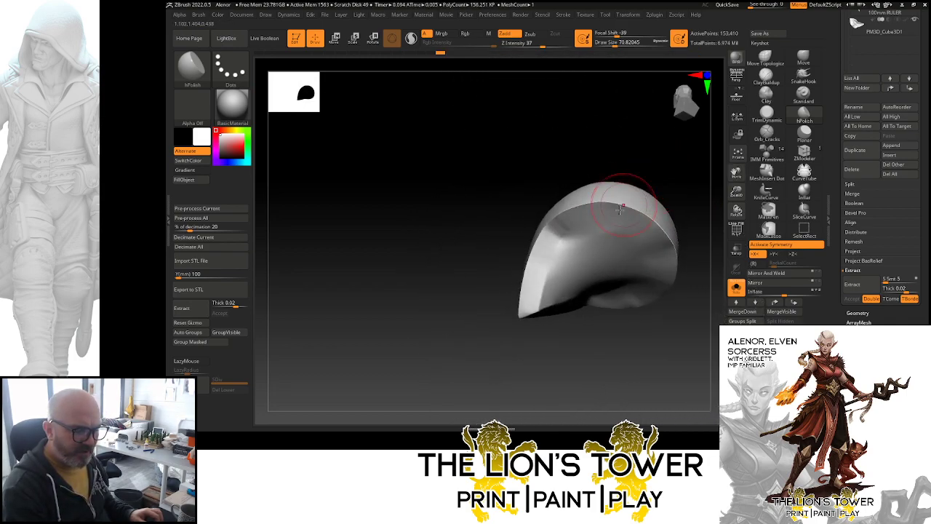
left_click_drag(738, 192, 737, 177)
left_click_drag(736, 173, 714, 205)
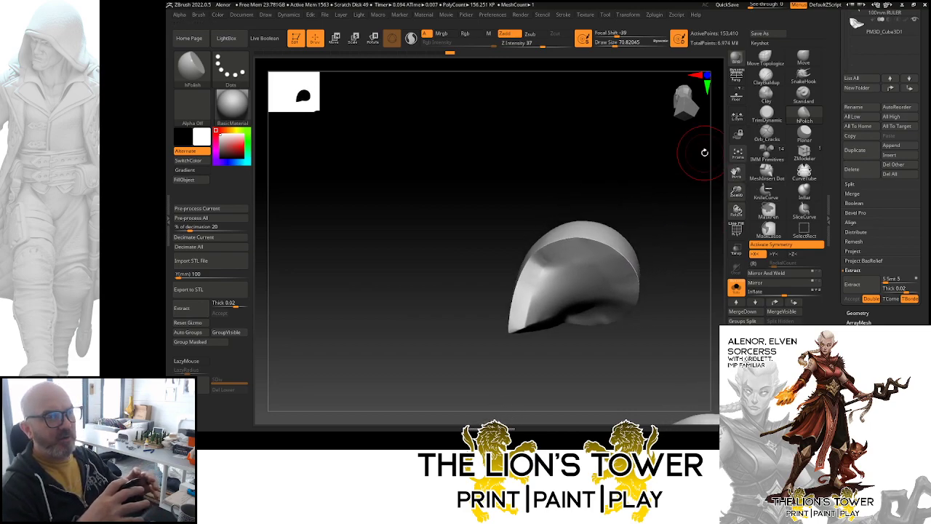
left_click_drag(704, 152, 667, 245)
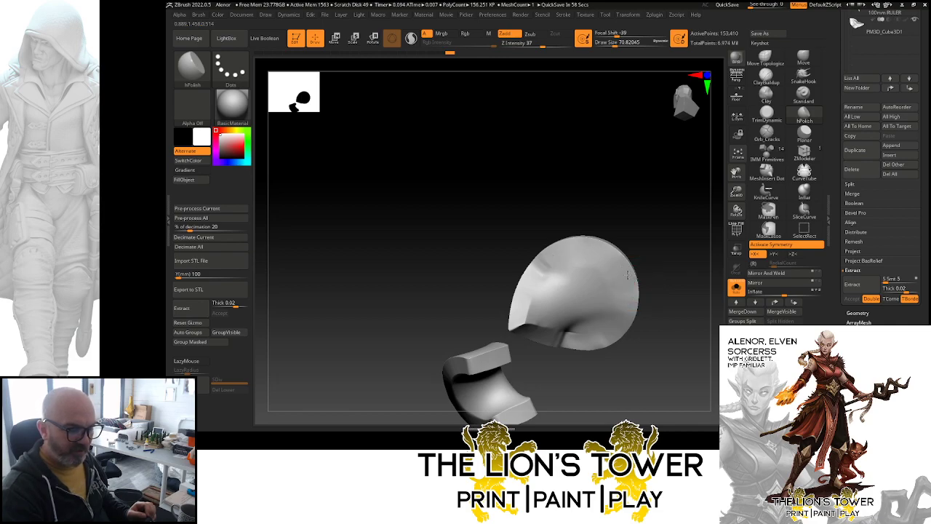
mouse_move(640, 229)
left_mouse_down()
mouse_move(655, 200)
mouse_move(650, 228)
mouse_move(664, 250)
mouse_move(643, 227)
left_mouse_up()
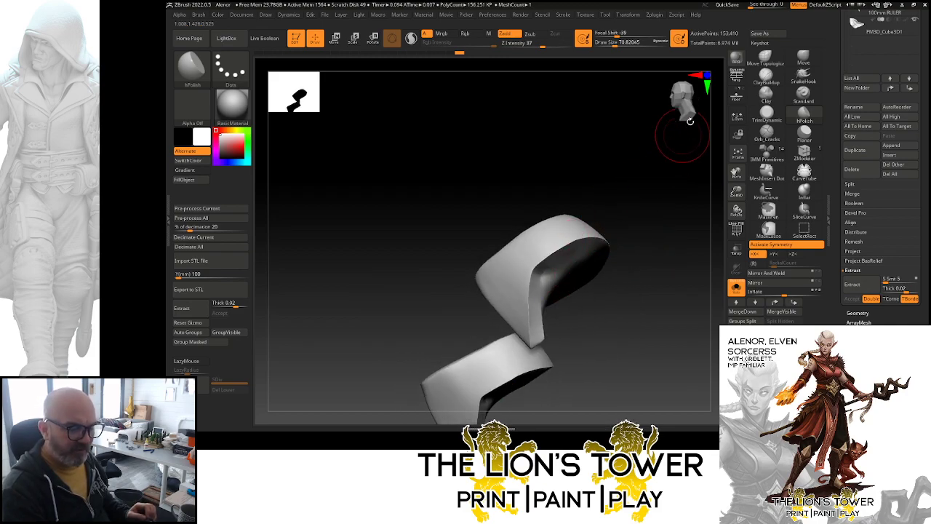
- Polish the inner rim and edges of the cuffs with hPolish at draw size about 49
left_click_drag(615, 43, 607, 43)
left_click_drag(560, 247, 558, 253)
mouse_move(637, 235)
left_mouse_down()
mouse_move(623, 192)
mouse_move(536, 276)
left_mouse_up()
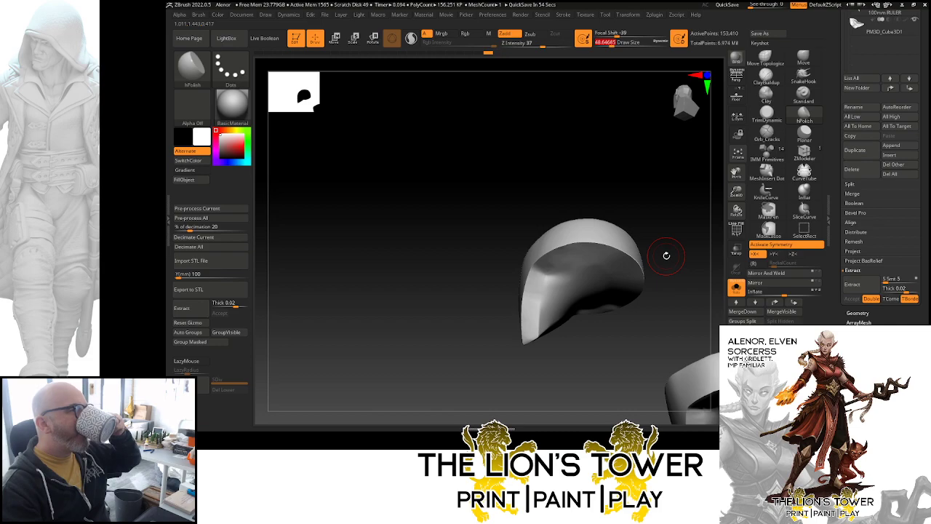
left_click_drag(684, 241, 663, 273)
- Carve a V-shaped groove across the cuffs' front with Orb_Cracks at draw size about 27, Z Intensity 32 and LazyRadius 41
left_click(766, 131)
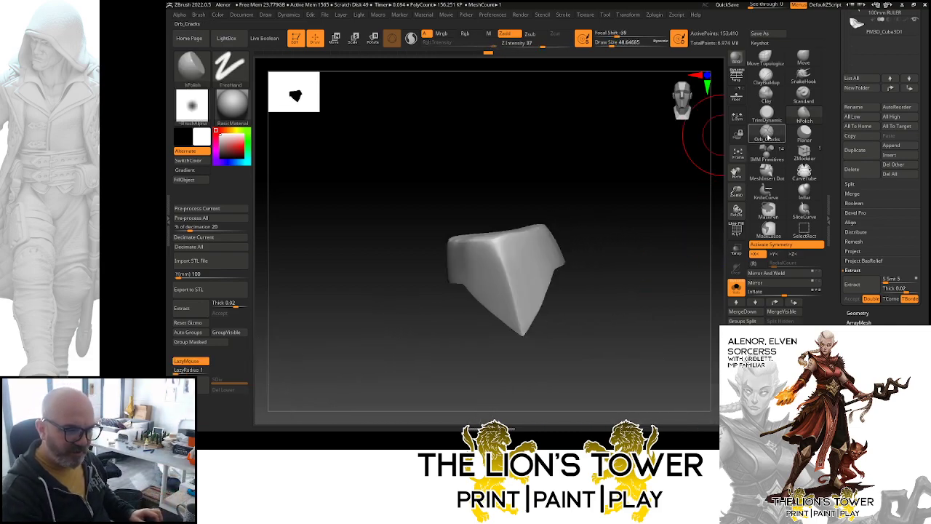
left_click_drag(619, 44, 613, 45)
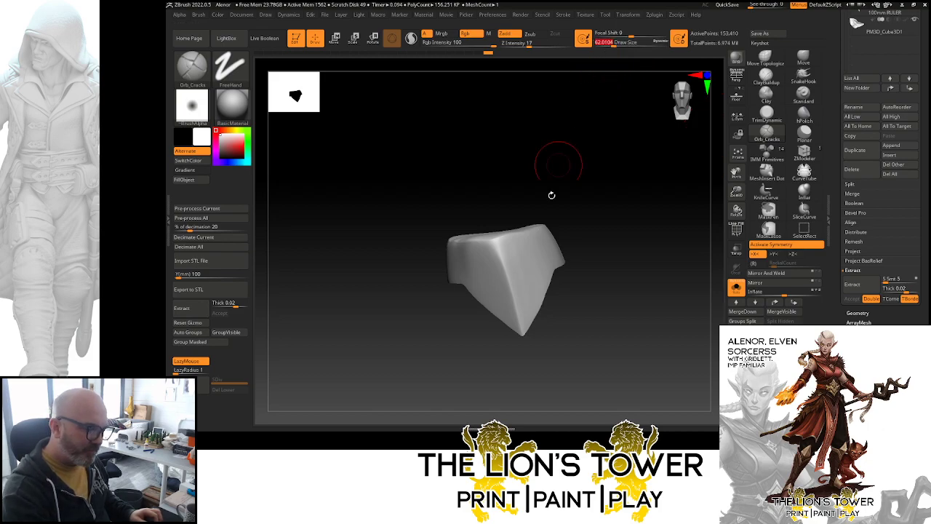
left_click_drag(576, 198, 577, 191)
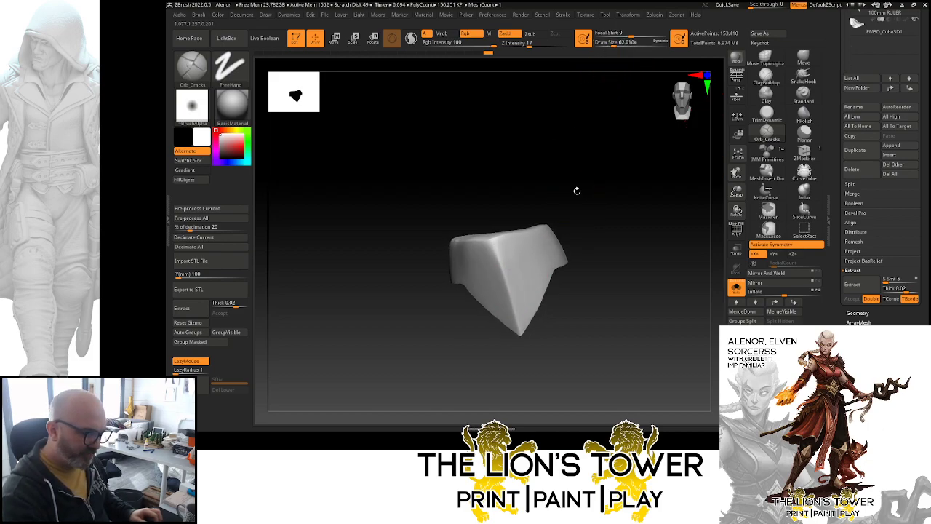
left_click_drag(610, 45, 604, 47)
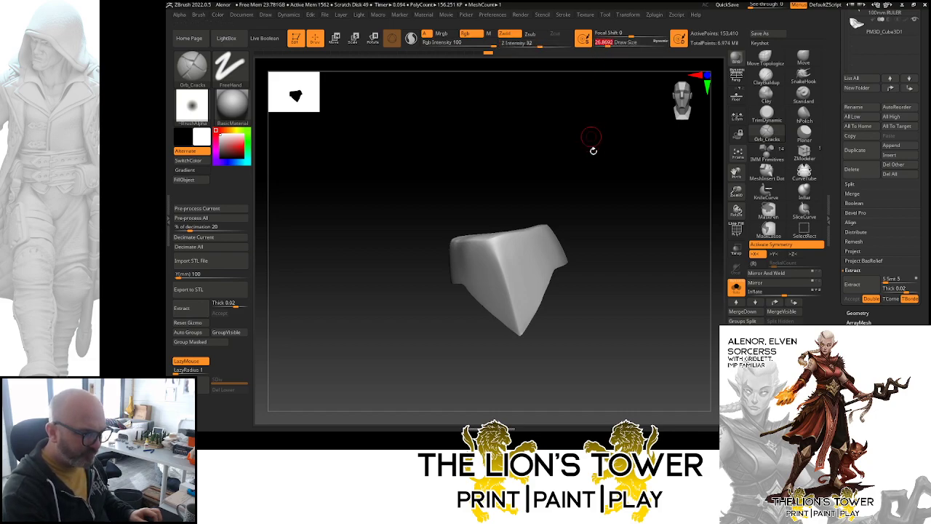
left_click_drag(591, 139, 589, 157)
left_click_drag(179, 373, 181, 373)
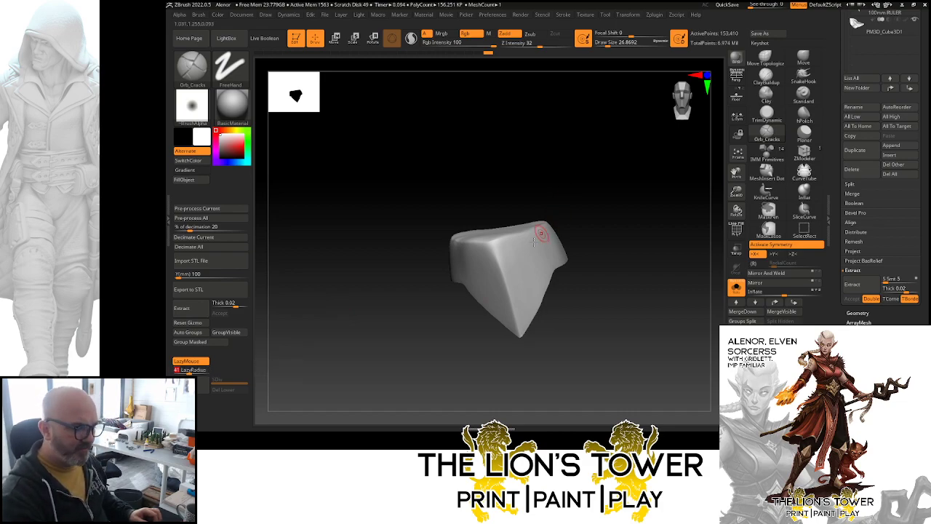
left_click_drag(507, 295, 527, 243)
mouse_move(584, 177)
left_mouse_down()
mouse_move(497, 179)
mouse_move(465, 225)
mouse_move(486, 187)
mouse_move(495, 276)
left_mouse_up()
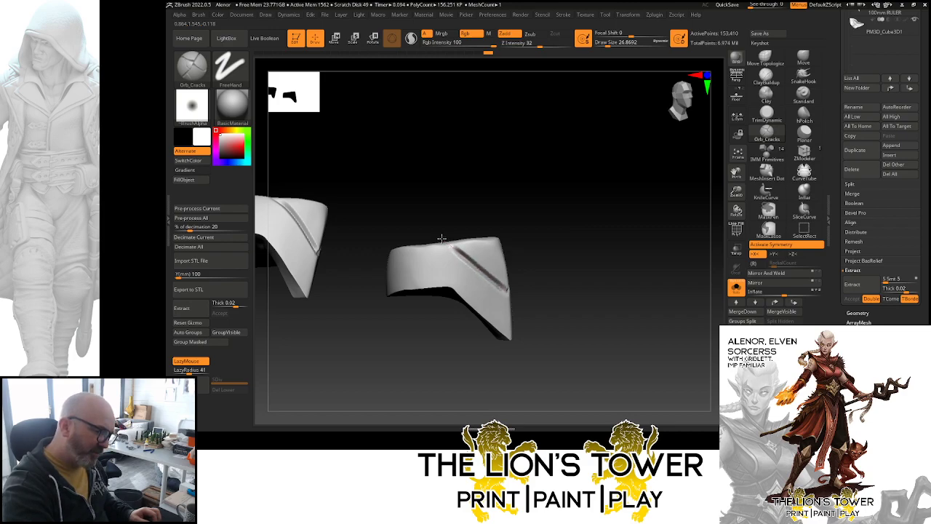
left_click_drag(600, 229, 619, 183)
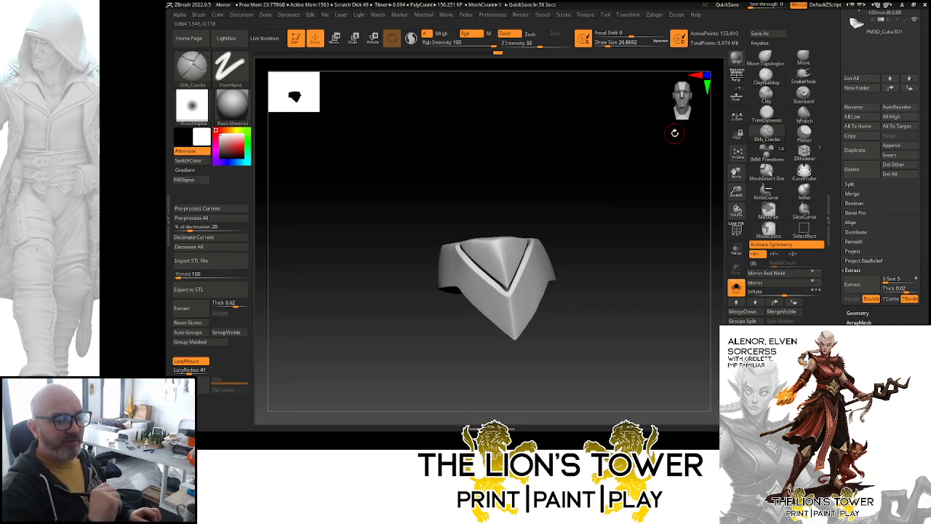
- Mask the triangular area inside the V groove at the cuffs' front with MaskPen, then invert the mask
key("ctrl")
left_click_drag(565, 194, 545, 199)
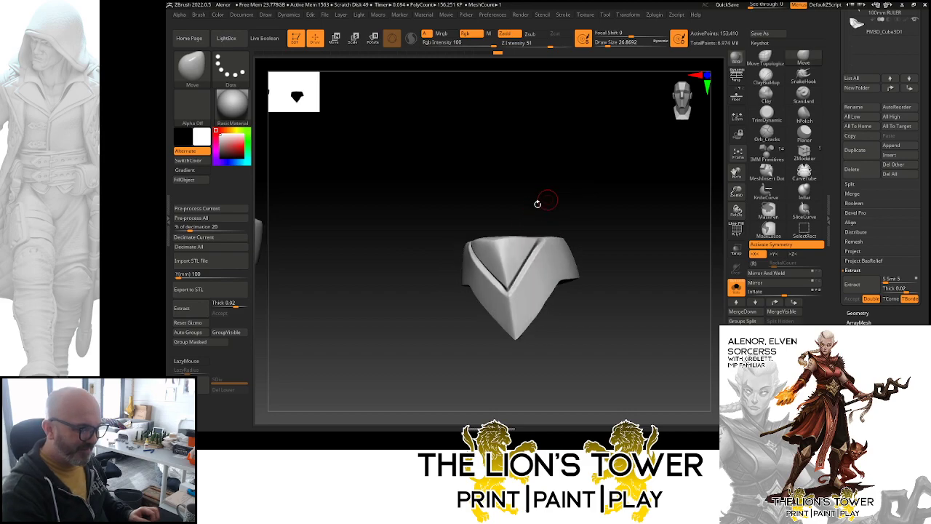
left_click_drag(538, 239, 518, 280, "ctrl")
mouse_move(601, 204)
left_mouse_down()
mouse_move(488, 208)
mouse_move(470, 227)
mouse_move(509, 240)
mouse_move(494, 225)
left_mouse_up()
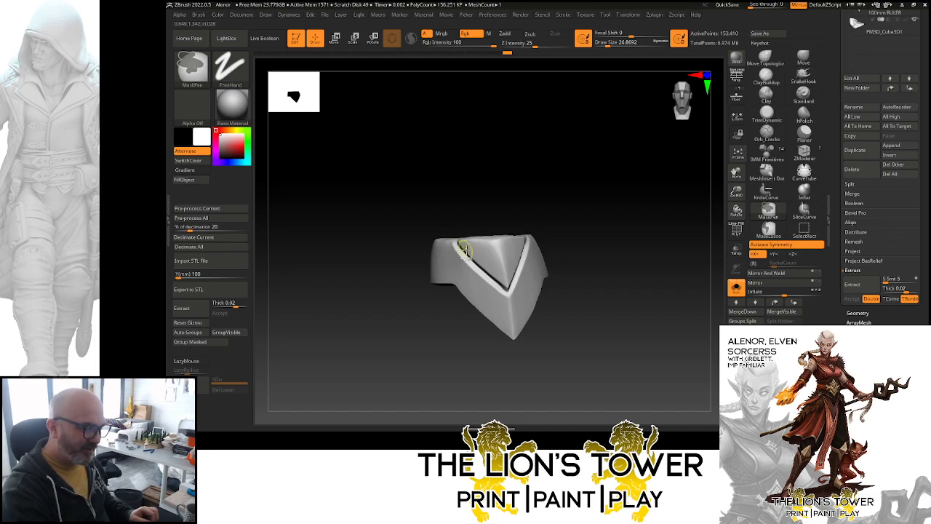
left_click(767, 210)
left_click(744, 229)
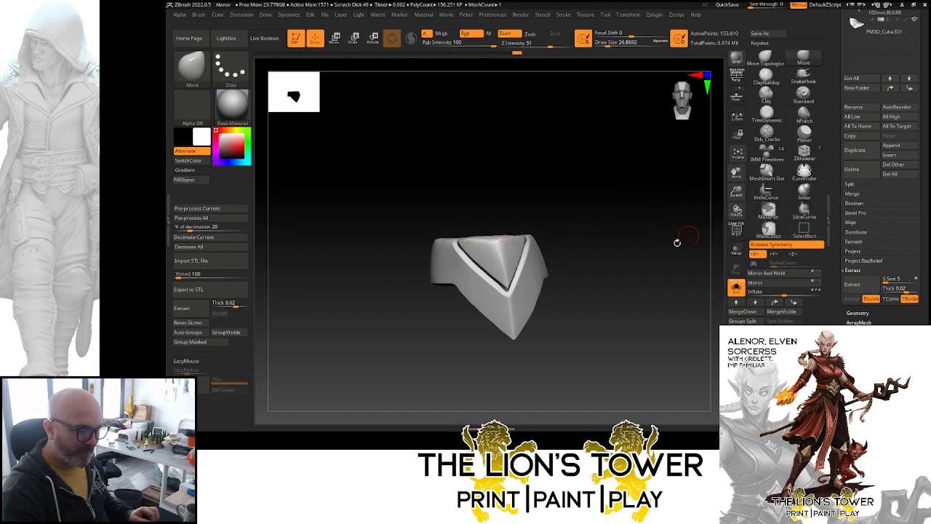
mouse_move(643, 258)
left_mouse_down()
mouse_move(661, 254)
mouse_move(640, 264)
mouse_move(647, 256)
left_mouse_up()
mouse_move(522, 219)
left_mouse_down()
mouse_move(496, 200)
mouse_move(488, 206)
left_mouse_up()
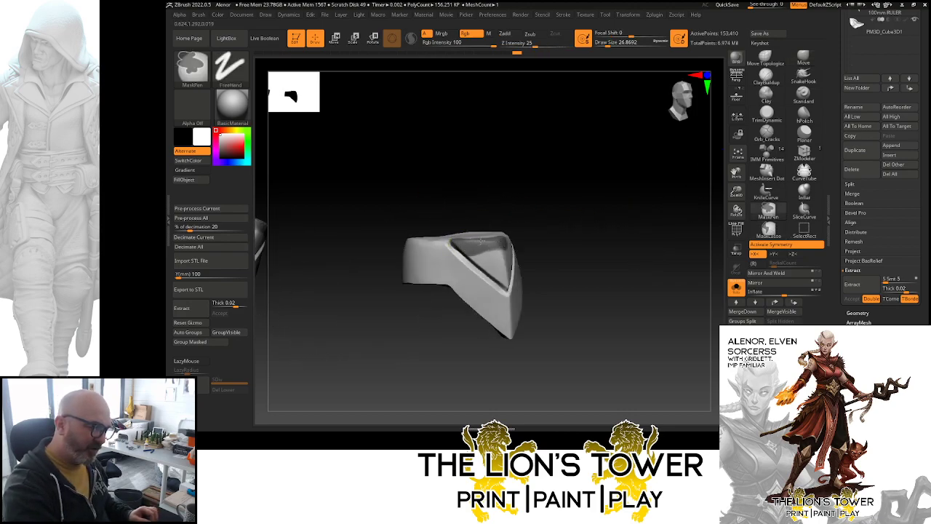
left_click_drag(505, 214, 536, 211)
mouse_move(514, 233)
right_mouse_down()
mouse_move(523, 215)
mouse_move(632, 156)
mouse_move(619, 208)
mouse_move(605, 189)
right_mouse_up()
left_click(609, 204, "ctrl")
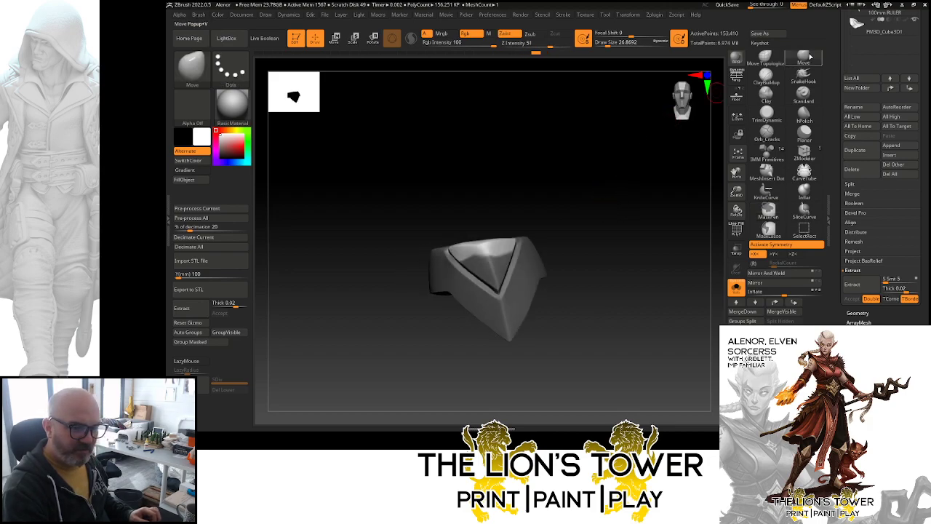
- Pull the unmasked triangle upward into a tall point with the Move brush, starting at draw size about 101 and refining at about 65
left_click_drag(608, 42, 644, 43)
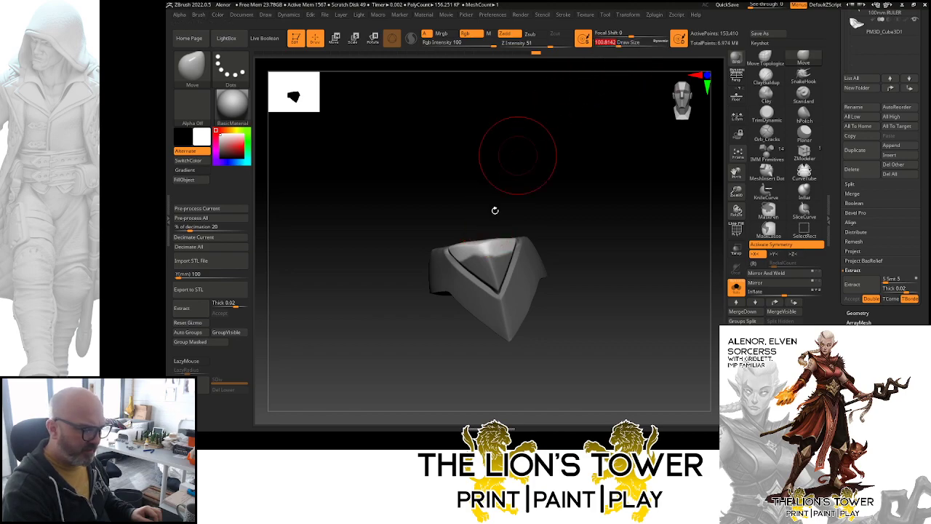
left_click_drag(482, 234, 466, 156)
left_click_drag(540, 143, 519, 173)
key("bracketleft")
key("bracketleft")
key("bracketleft")
left_click_drag(579, 104, 499, 197)
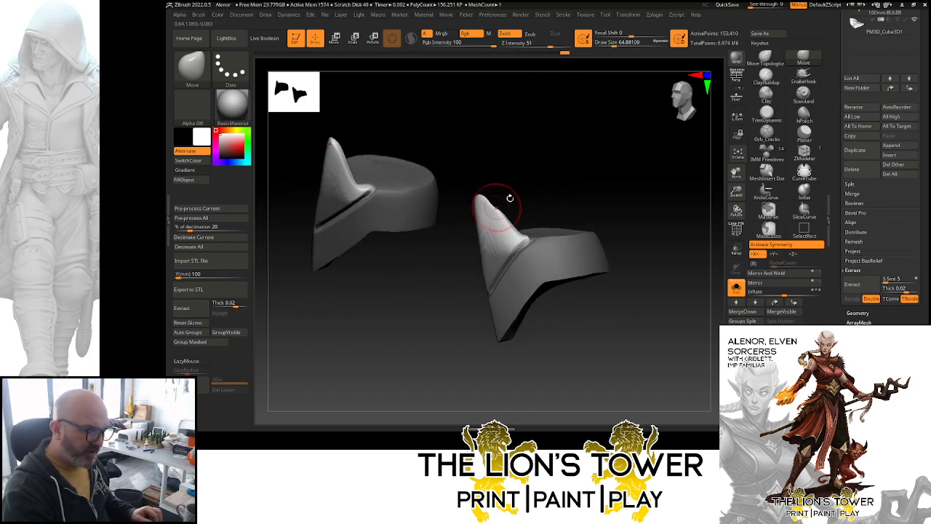
- Sharpen the tip of the raised point and pull in its edges with the Move brush at draw size about 18
left_click_drag(672, 131, 651, 115, "alt")
key("bracketleft")
key("bracketleft")
key("bracketleft")
key("bracketleft")
key("bracketleft")
key("bracketleft")
key("bracketleft")
key("bracketleft")
mouse_move(592, 141)
left_mouse_down()
mouse_move(510, 211)
mouse_move(483, 161)
mouse_move(461, 173)
left_mouse_up()
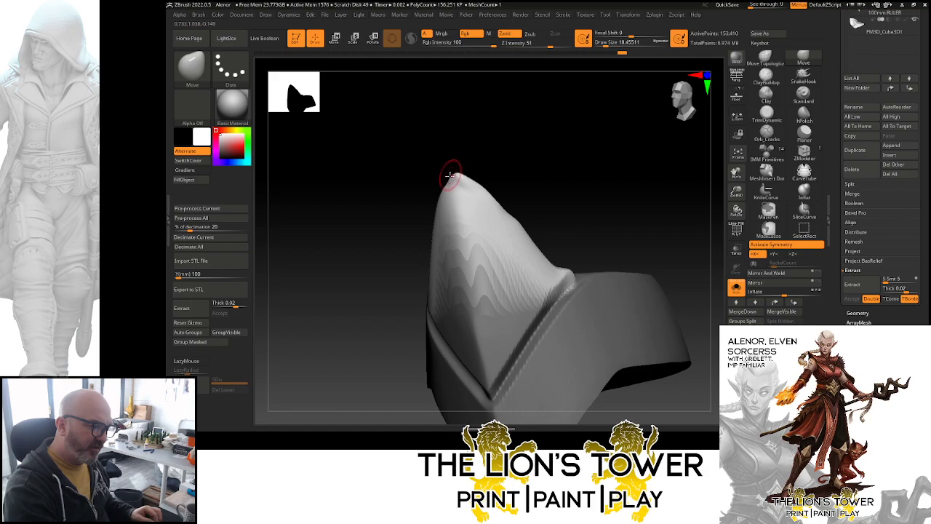
left_click_drag(535, 138, 507, 162)
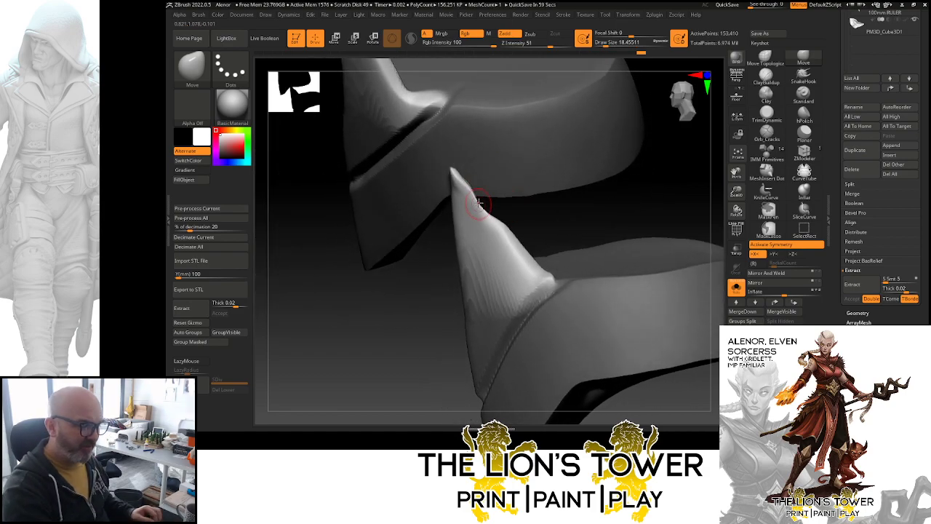
left_click_drag(584, 198, 506, 229)
- Reshape the sides of the raised point with the Move brush at draw size about 37
left_click(609, 43)
left_click_drag(434, 291, 410, 285)
left_click_drag(545, 152, 519, 150)
left_click_drag(416, 284, 440, 204)
mouse_move(700, 177)
left_mouse_down()
mouse_move(696, 193)
mouse_move(648, 218)
mouse_move(661, 258)
mouse_move(666, 234)
mouse_move(670, 284)
mouse_move(651, 255)
mouse_move(713, 171)
mouse_move(753, 191)
mouse_move(795, 233)
left_mouse_up()
- Clear the mask, thicken the back of the point with Inflat at Z Intensity 10, smooth it and turn on Sculptris Pro
key("ctrl")
left_click(803, 193)
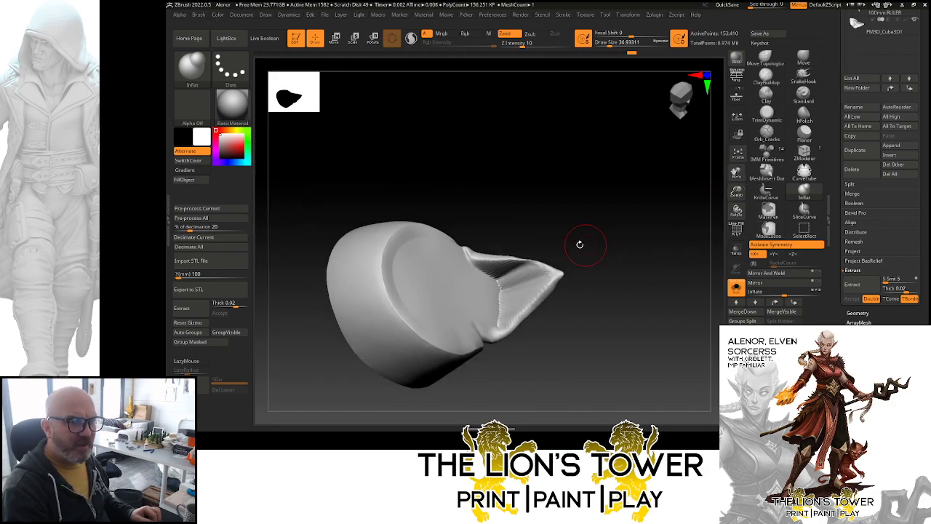
left_click_drag(485, 270, 499, 298)
left_click_drag(503, 231, 505, 252)
mouse_move(504, 310)
left_mouse_down()
mouse_move(498, 323)
mouse_move(505, 286)
mouse_move(518, 294)
left_mouse_up()
left_click_drag(565, 234, 551, 242)
mouse_move(520, 282)
left_mouse_down("shift")
mouse_move(518, 293)
mouse_move(497, 275)
mouse_move(509, 283)
mouse_move(501, 300)
left_mouse_up("shift")
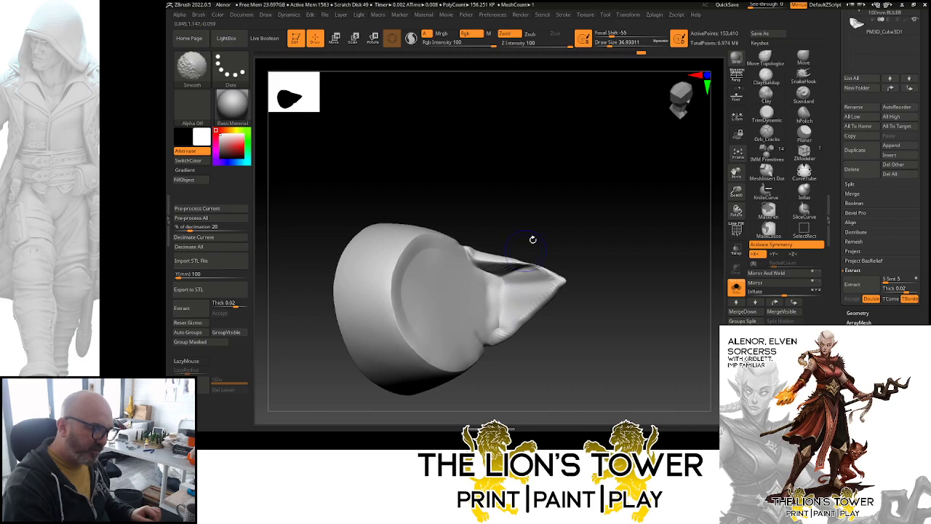
left_click_drag(521, 233, 511, 245)
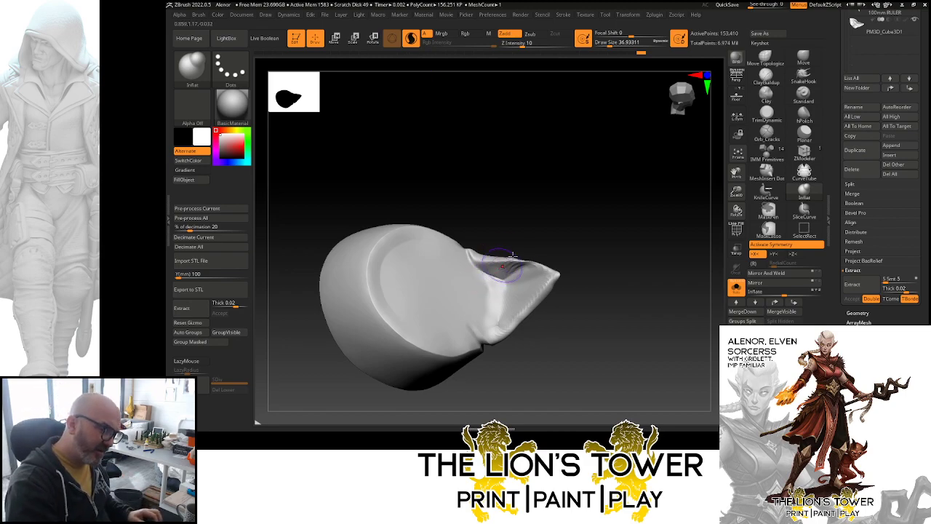
- Fill the hollow behind the raised point with ClayBuildup at draw size about 37 and Z Intensity 20
left_click(765, 76)
left_click_drag(597, 195, 624, 198)
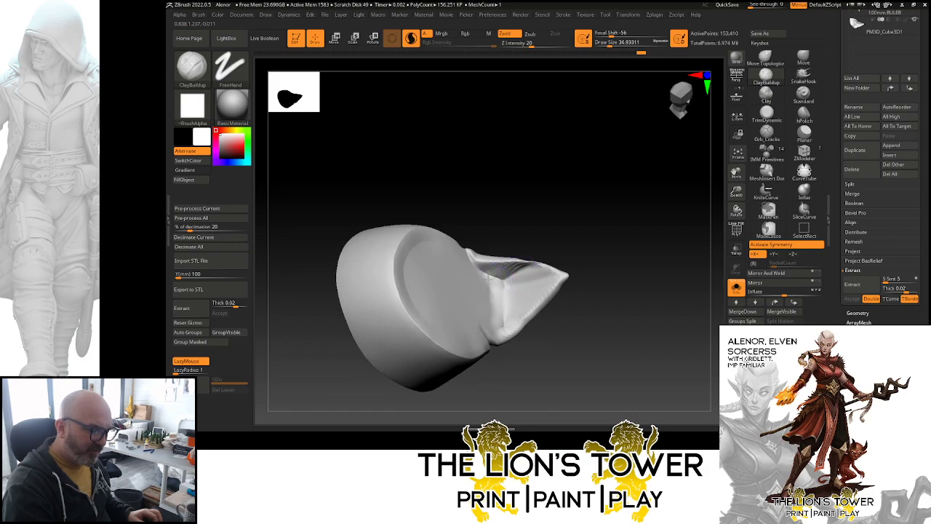
mouse_move(587, 240)
left_mouse_down()
mouse_move(578, 197)
mouse_move(508, 277)
mouse_move(582, 160)
mouse_move(552, 191)
left_mouse_up()
key("shift")
mouse_move(554, 229)
left_mouse_down()
mouse_move(638, 195)
mouse_move(607, 201)
mouse_move(486, 305)
mouse_move(502, 304)
left_mouse_up()
left_click_drag(618, 258, 618, 217)
left_click_drag(549, 157, 501, 284)
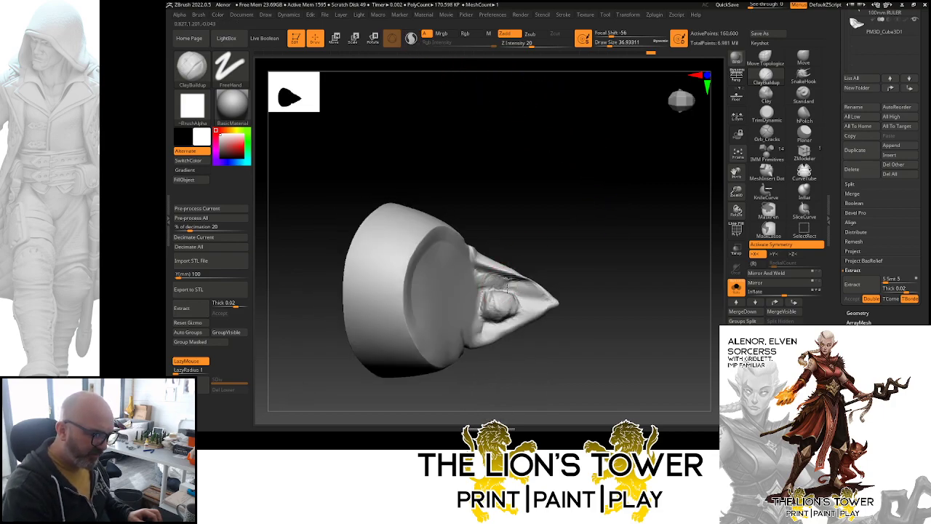
mouse_move(557, 235)
left_mouse_down()
mouse_move(571, 252)
mouse_move(546, 269)
left_mouse_up()
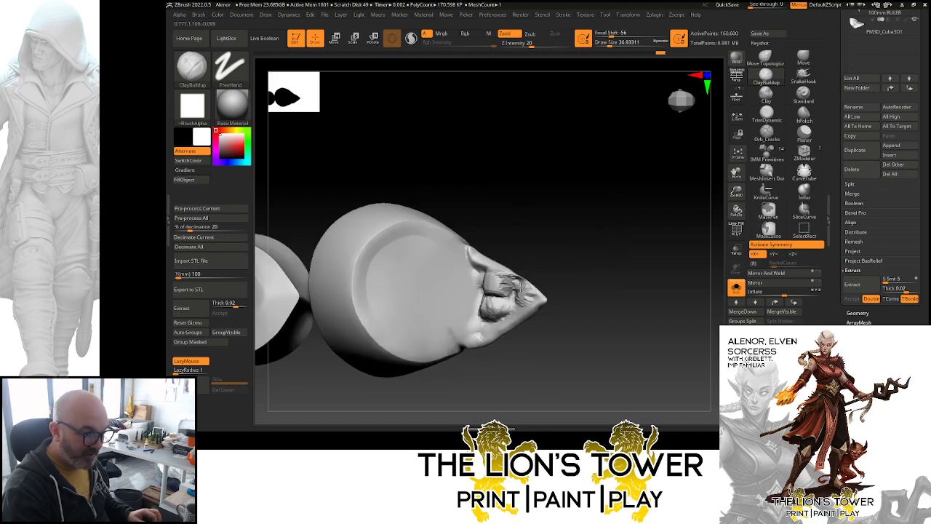
mouse_move(624, 215)
left_mouse_down()
mouse_move(572, 202)
mouse_move(538, 272)
left_mouse_up()
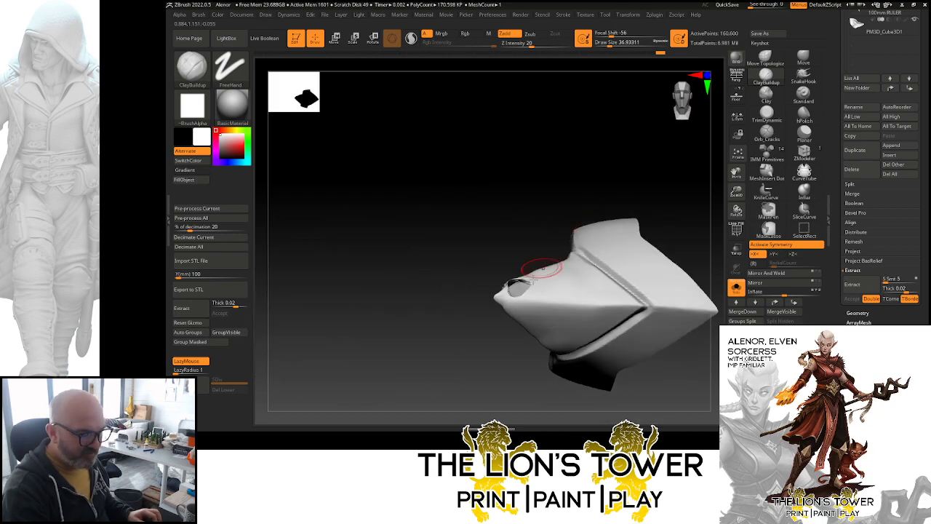
- Extend the clay fill towards the point's tip and lower edge, smoothing the area behind the tip
mouse_move(549, 176)
left_mouse_down()
mouse_move(543, 203)
mouse_move(541, 177)
mouse_move(543, 191)
mouse_move(595, 225)
left_mouse_up()
key("ctrl")
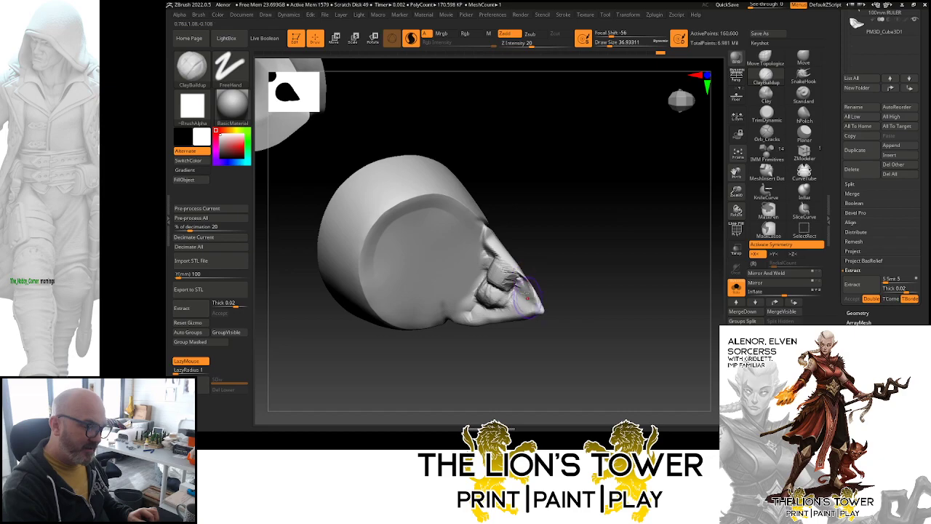
left_click_drag(580, 255, 480, 267)
left_click_drag(536, 266, 544, 301, "shift")
mouse_move(487, 320)
left_mouse_down()
mouse_move(582, 332)
mouse_move(576, 327)
left_mouse_up()
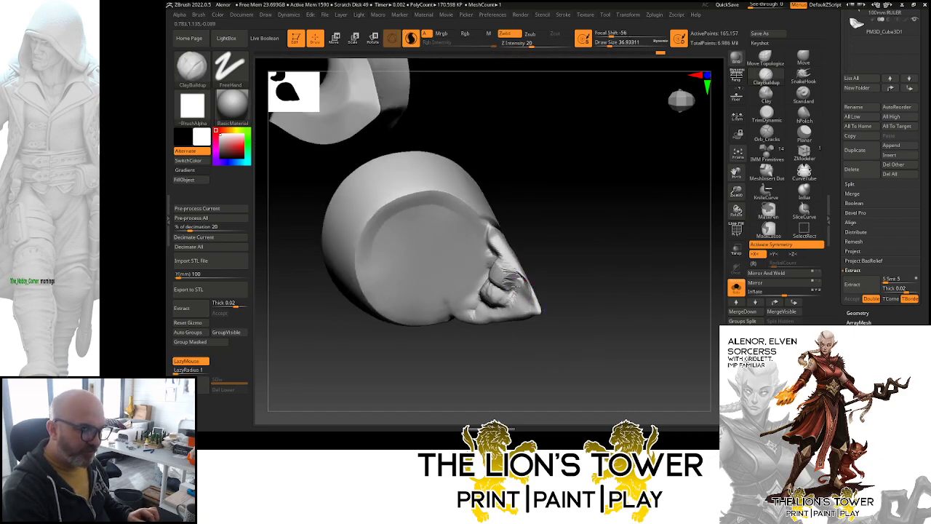
- Swell the remaining gaps behind the point with Inflat at draw size about 37 and Z Intensity 10
left_click(803, 191)
left_click_drag(599, 249, 624, 252)
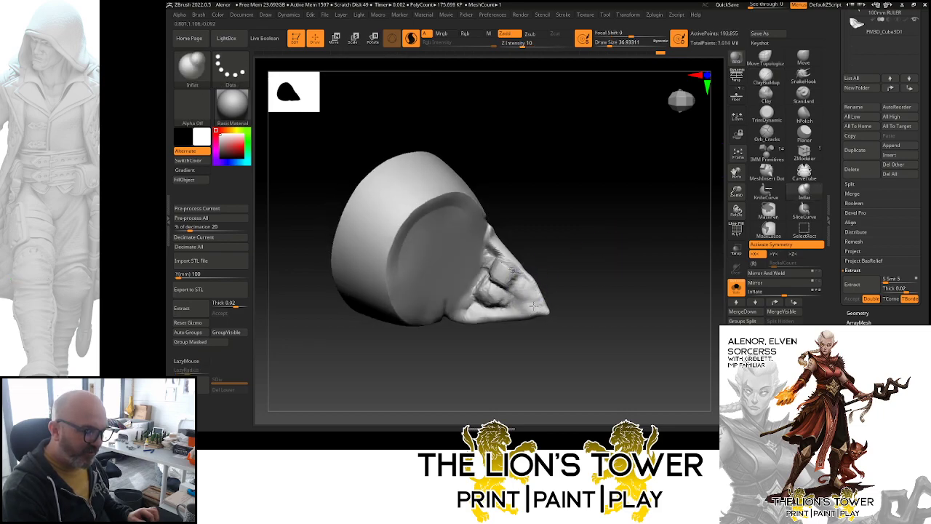
left_click_drag(497, 274, 489, 256)
left_click_drag(582, 255, 609, 250)
mouse_move(496, 268)
left_mouse_down()
mouse_move(485, 272)
mouse_move(480, 314)
mouse_move(532, 301)
mouse_move(495, 260)
left_mouse_up()
mouse_move(648, 251)
left_mouse_down()
mouse_move(582, 262)
mouse_move(538, 284)
left_mouse_up()
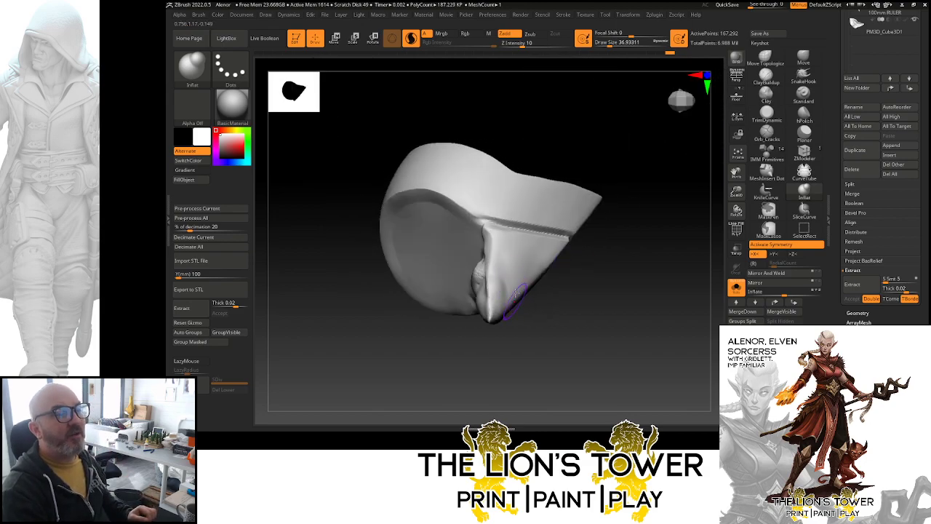
- Flatten the back and edges of the raised point with hPolish at draw size about 49 and Z Intensity 37
left_click(804, 115)
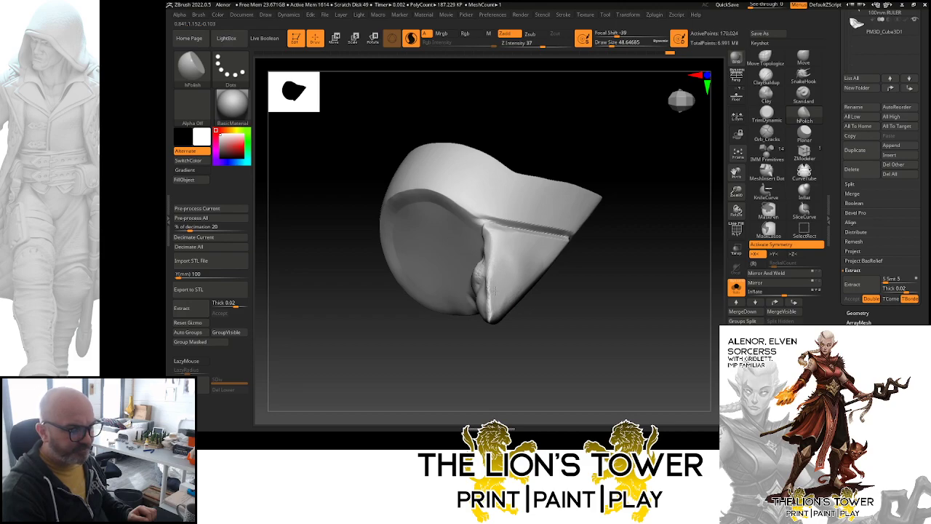
left_click_drag(554, 314, 543, 241)
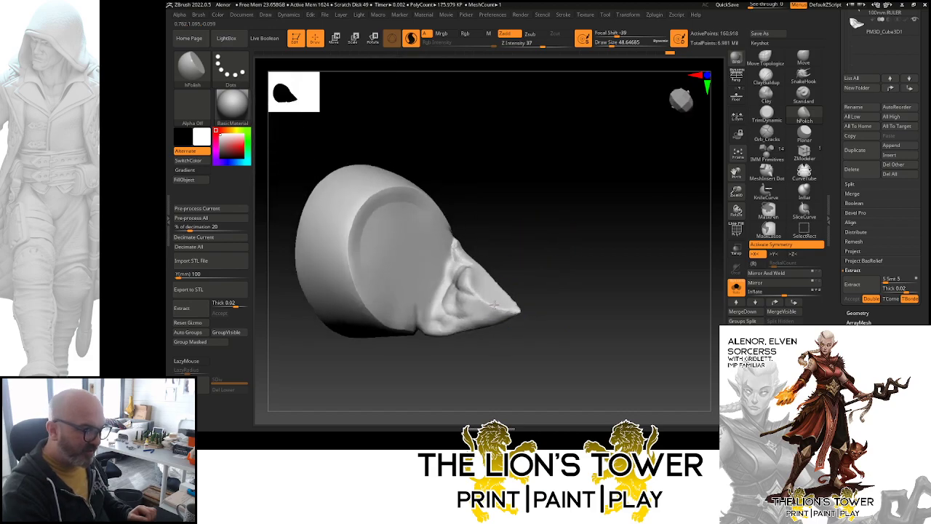
mouse_move(513, 309)
left_mouse_down()
mouse_move(480, 320)
mouse_move(451, 311)
left_mouse_up()
mouse_move(509, 175)
left_mouse_down()
mouse_move(517, 164)
mouse_move(538, 167)
mouse_move(451, 299)
mouse_move(474, 287)
left_mouse_up()
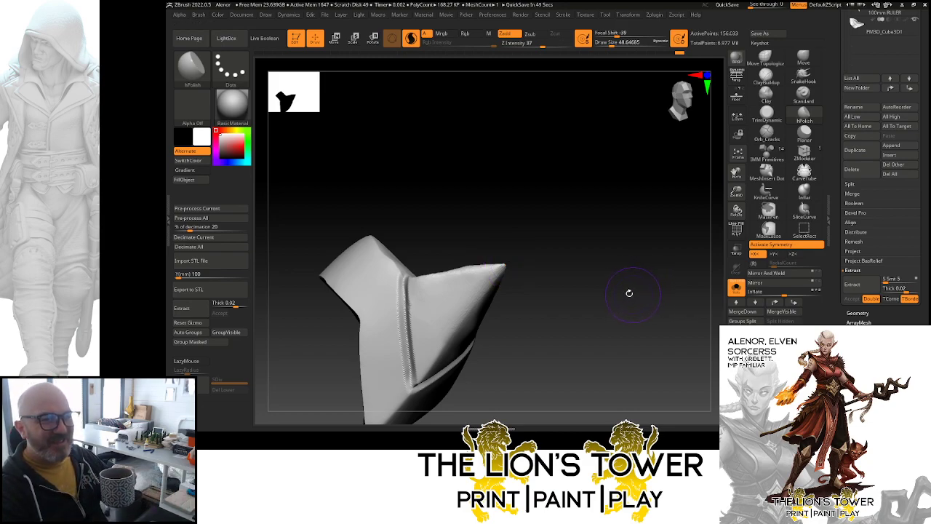
left_click_drag(550, 243, 478, 268)
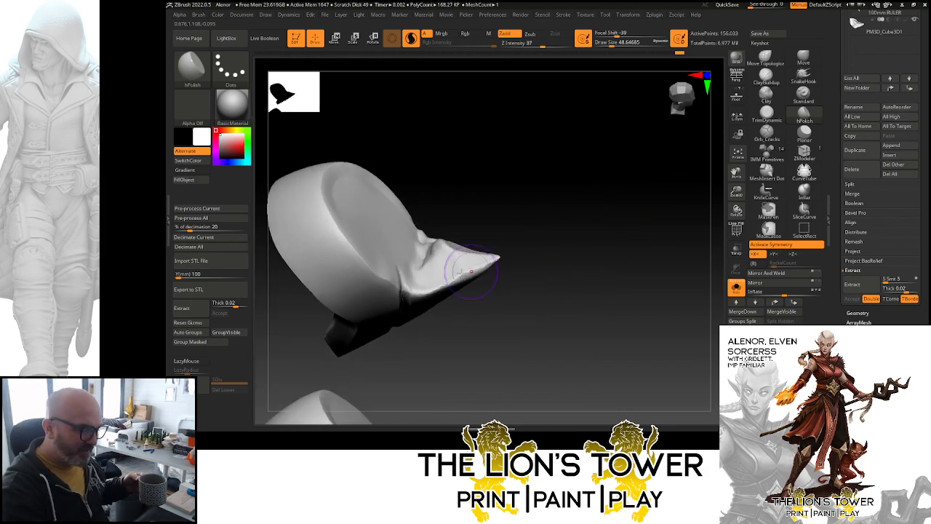
mouse_move(523, 221)
left_mouse_down()
mouse_move(438, 246)
mouse_move(443, 220)
mouse_move(455, 251)
left_mouse_up()
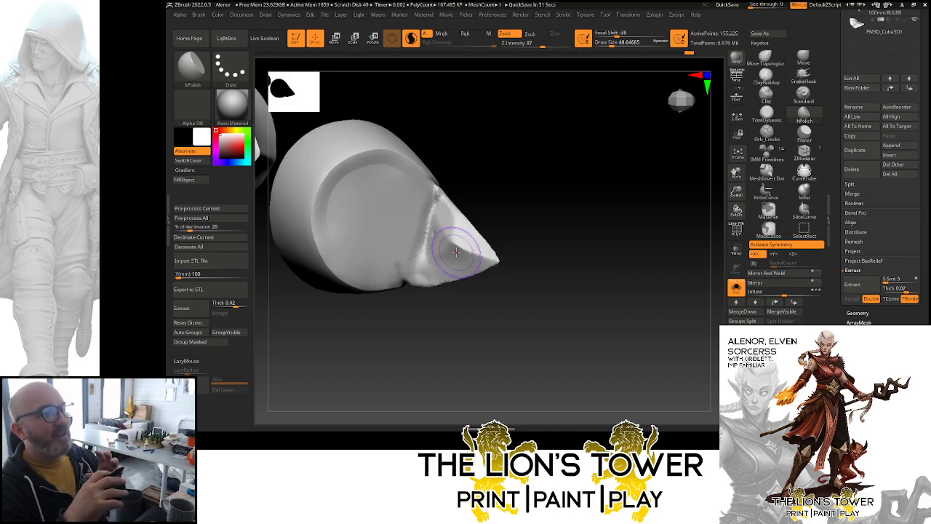
left_click_drag(593, 247, 624, 237)
mouse_move(454, 219)
left_mouse_down()
mouse_move(436, 256)
mouse_move(465, 247)
mouse_move(486, 260)
left_mouse_up()
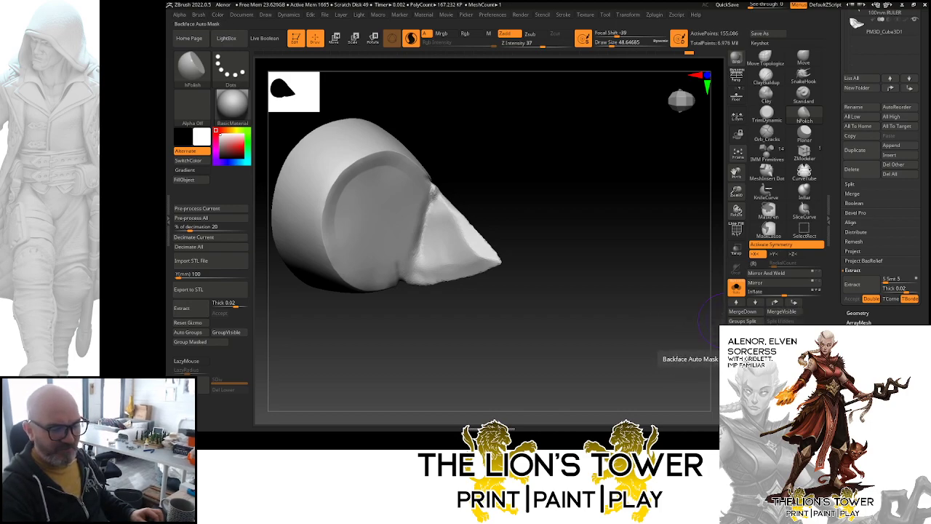
- Open the hPolish brush's Auto Masking settings and examine the BackfaceMask option
left_click(198, 15)
left_click_drag(274, 307, 264, 195)
left_click(231, 297)
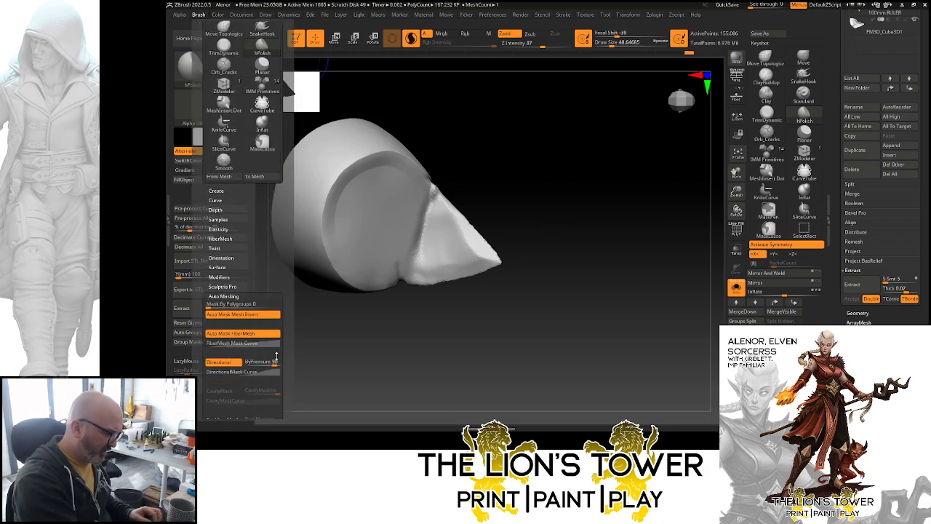
mouse_move(276, 349)
left_mouse_down()
mouse_move(278, 276)
mouse_move(279, 304)
left_mouse_up()
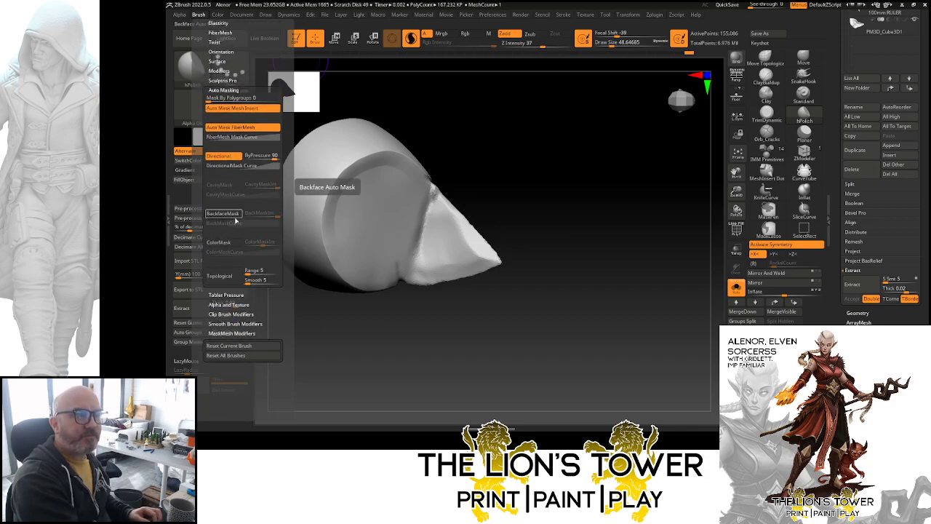
- Polish the front and edges of the cuff's raised point with hPolish at draw size about 49 and Z Intensity 37
left_click_drag(737, 192, 738, 200)
left_click_drag(736, 175, 769, 224)
left_click_drag(652, 284, 620, 273)
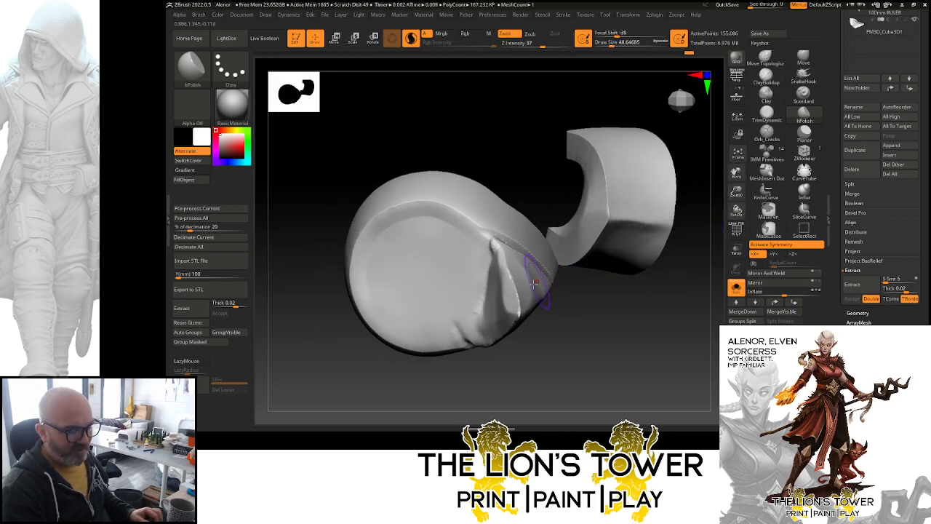
left_click_drag(586, 336, 564, 320)
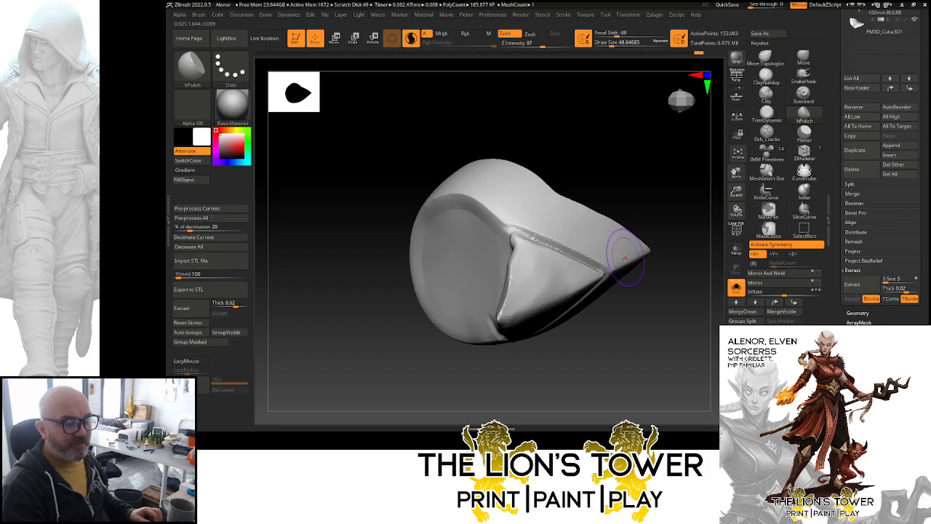
left_click_drag(625, 257, 536, 270)
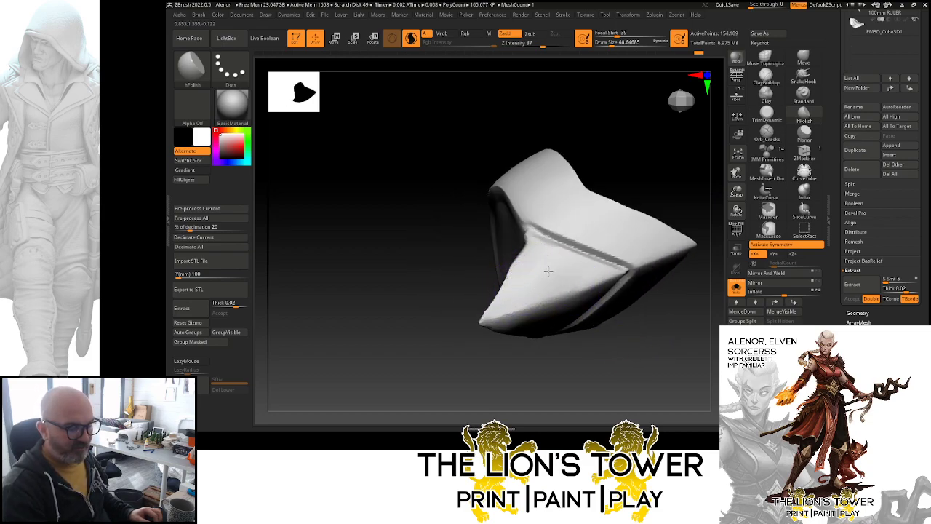
mouse_move(586, 279)
left_mouse_down()
mouse_move(653, 177)
mouse_move(594, 278)
left_mouse_up()
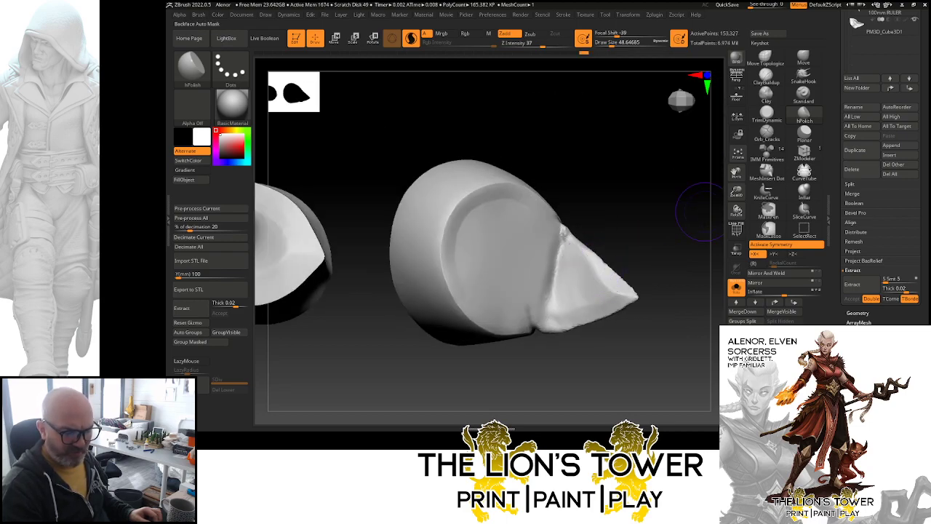
- Turn on BackfaceMask for hPolish and flatten the front faces, back and rim of the raised point at draw size about 49
left_click_drag(683, 309, 635, 288)
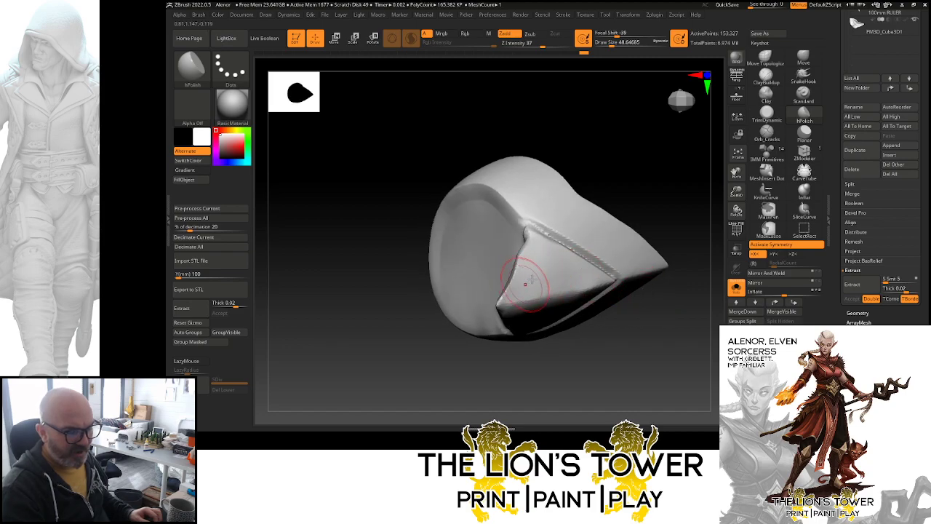
left_click_drag(641, 201, 664, 205)
mouse_move(555, 280)
left_mouse_down()
mouse_move(576, 276)
mouse_move(560, 284)
mouse_move(561, 319)
mouse_move(562, 265)
mouse_move(565, 309)
left_mouse_up()
left_click_drag(601, 283, 621, 276)
left_click_drag(559, 323, 518, 316)
mouse_move(589, 234)
left_mouse_down()
mouse_move(617, 223)
mouse_move(622, 207)
left_mouse_up()
left_click_drag(554, 249, 554, 268)
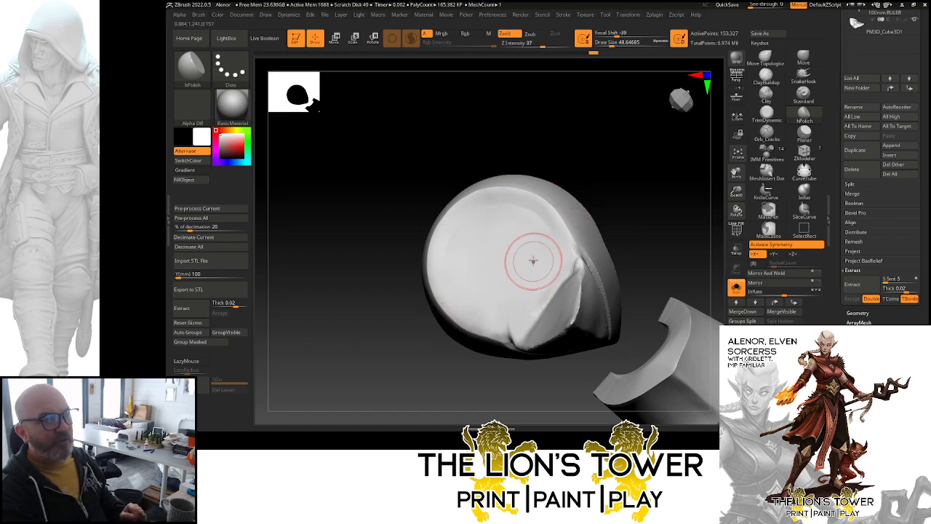
left_click_drag(592, 182, 618, 200)
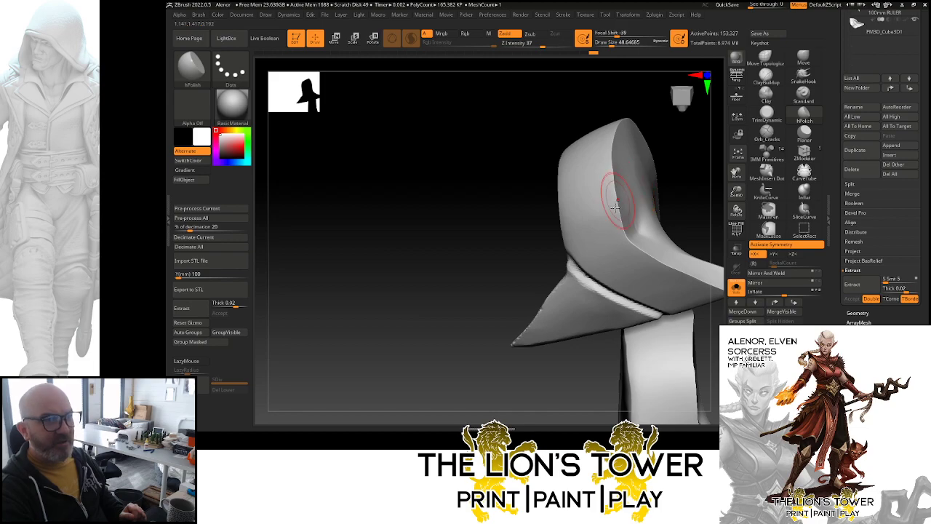
mouse_move(671, 142)
left_mouse_down()
mouse_move(671, 171)
mouse_move(638, 144)
mouse_move(665, 202)
mouse_move(659, 133)
mouse_move(675, 129)
mouse_move(676, 201)
mouse_move(685, 208)
mouse_move(674, 206)
left_mouse_up()
key("shift")
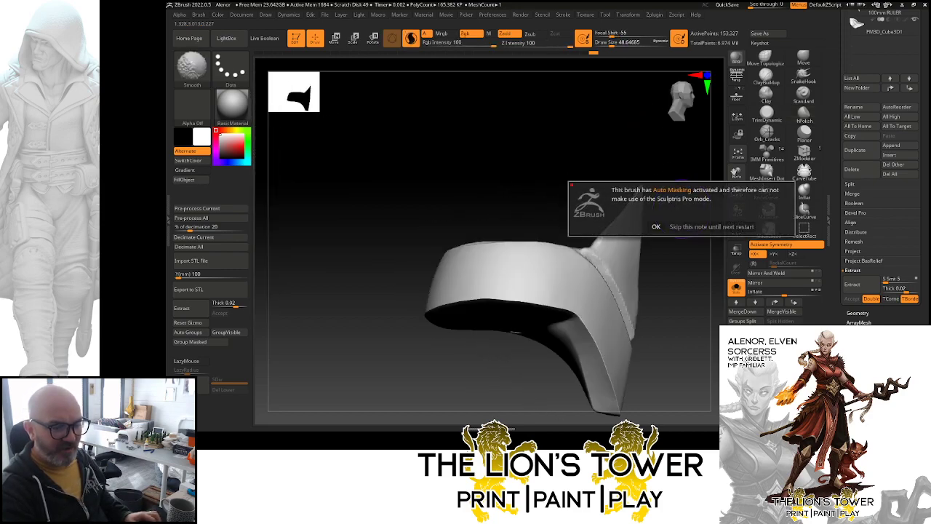
left_click(655, 226)
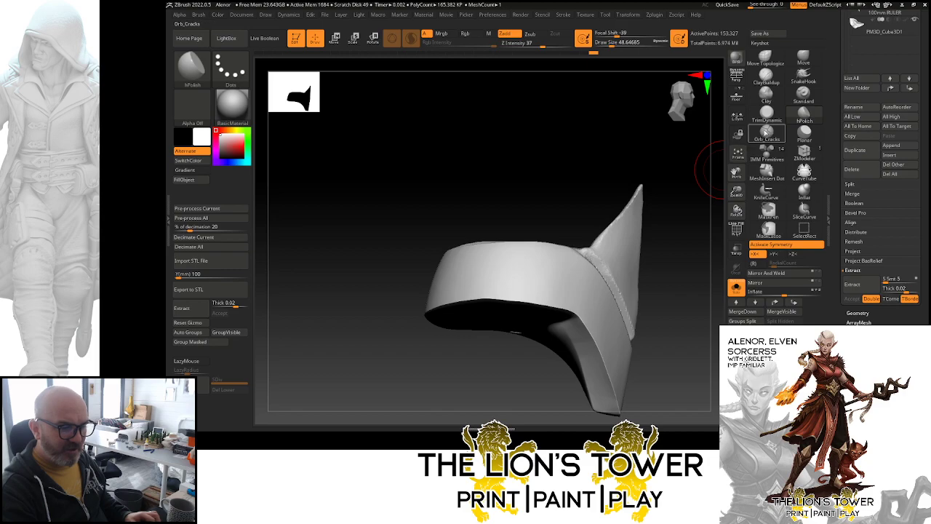
- Carve a horizontal crease across the raised point and define its vertical centre line with Orb_Cracks at draw size about 27, then select the Move brush
left_click(767, 132)
mouse_move(670, 240)
left_mouse_down()
mouse_move(660, 281)
mouse_move(661, 252)
left_mouse_up()
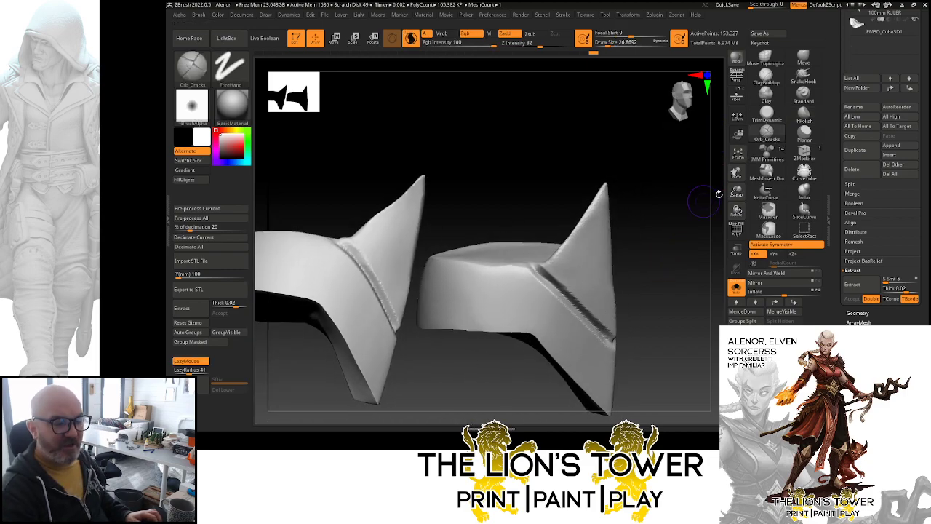
left_click_drag(736, 192, 736, 174)
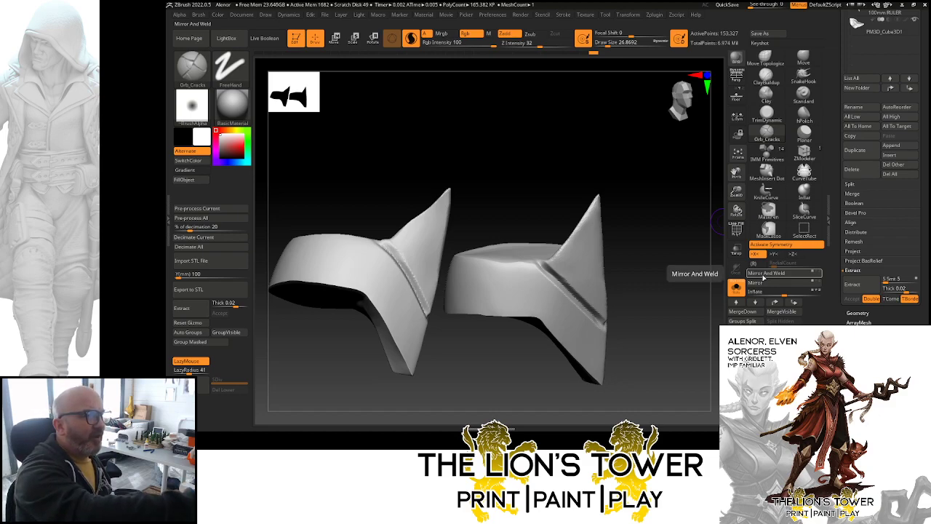
left_click_drag(640, 206, 529, 253)
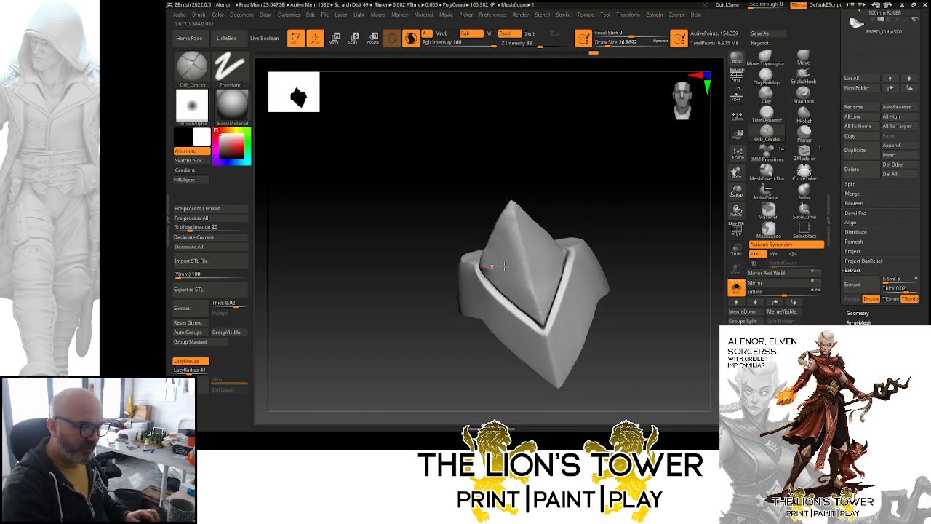
left_click_drag(587, 226, 541, 272)
left_click_drag(544, 309, 532, 255)
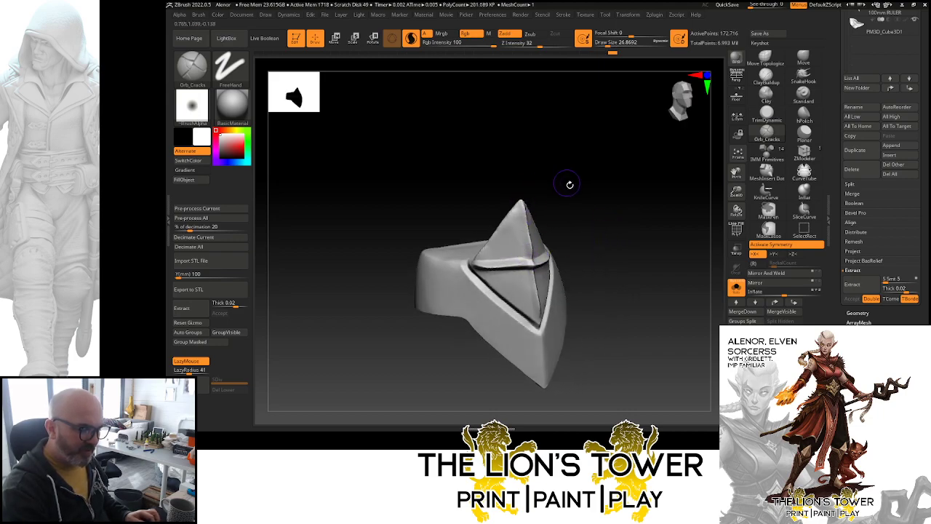
left_click_drag(567, 182, 531, 254)
left_click(803, 59)
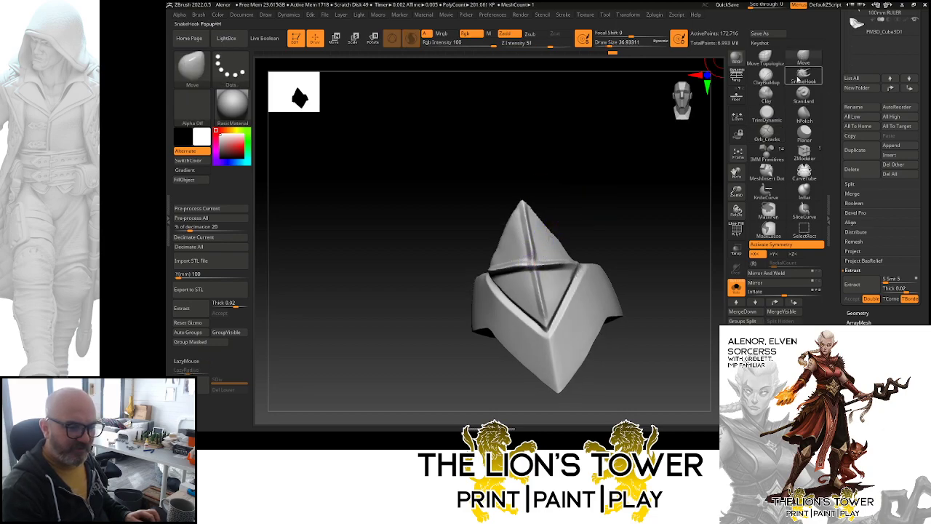
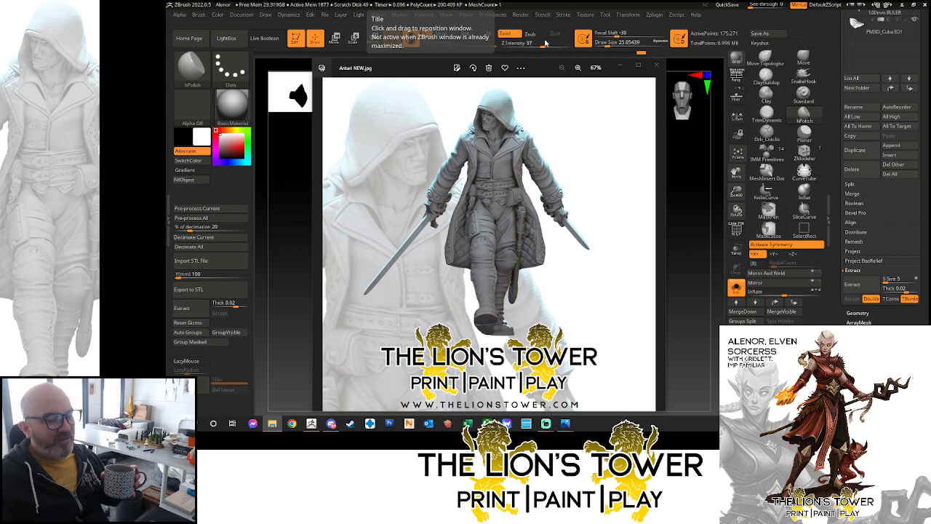
- Close the reference image and flatten the facets around the point's horizontal crease with hPolish at draw size about 26
left_click(655, 66)
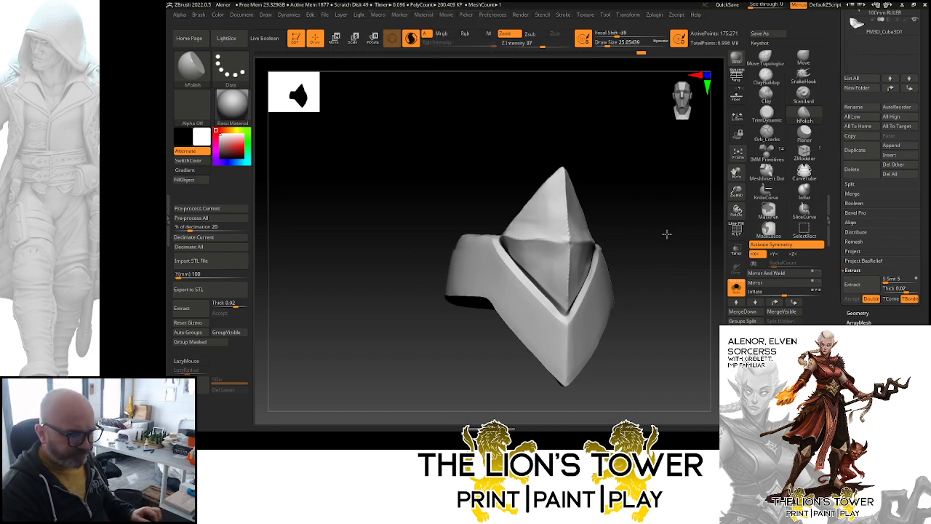
left_click_drag(664, 235, 654, 234)
mouse_move(676, 187)
left_mouse_down()
mouse_move(661, 187)
mouse_move(588, 254)
left_mouse_up()
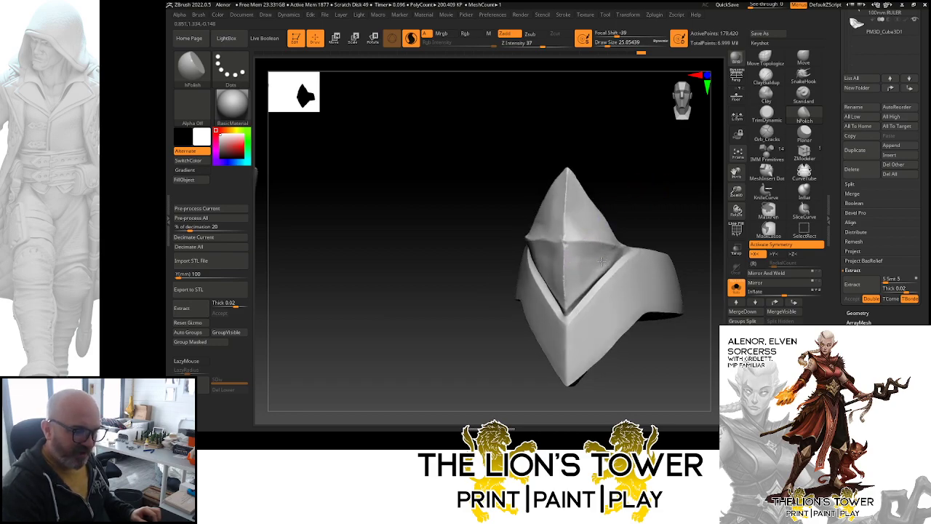
left_click_drag(609, 256, 578, 280)
mouse_move(570, 249)
left_mouse_down()
mouse_move(580, 266)
mouse_move(591, 253)
left_mouse_up()
left_click_drag(650, 194, 606, 195)
mouse_move(611, 230)
left_mouse_down()
mouse_move(573, 233)
mouse_move(582, 231)
mouse_move(576, 204)
mouse_move(572, 238)
mouse_move(579, 218)
mouse_move(575, 225)
left_mouse_up()
left_click_drag(600, 155, 627, 156)
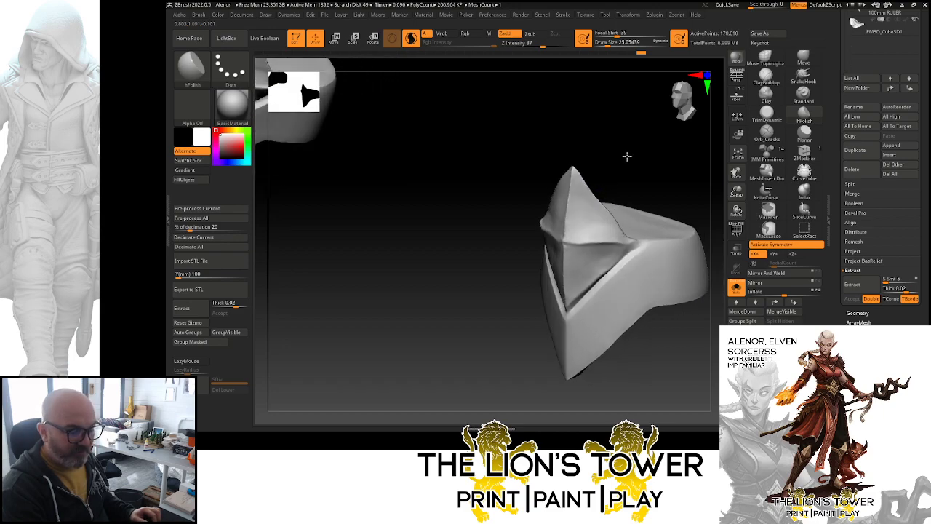
- Flatten the upper facets of the raised point above the crease with hPolish at draw size about 26 and Z Intensity 37
mouse_move(595, 195)
left_mouse_down()
mouse_move(579, 211)
mouse_move(613, 235)
mouse_move(598, 201)
left_mouse_up()
mouse_move(604, 184)
left_mouse_down()
mouse_move(634, 147)
mouse_move(644, 149)
left_mouse_up()
left_click_drag(568, 192, 561, 227)
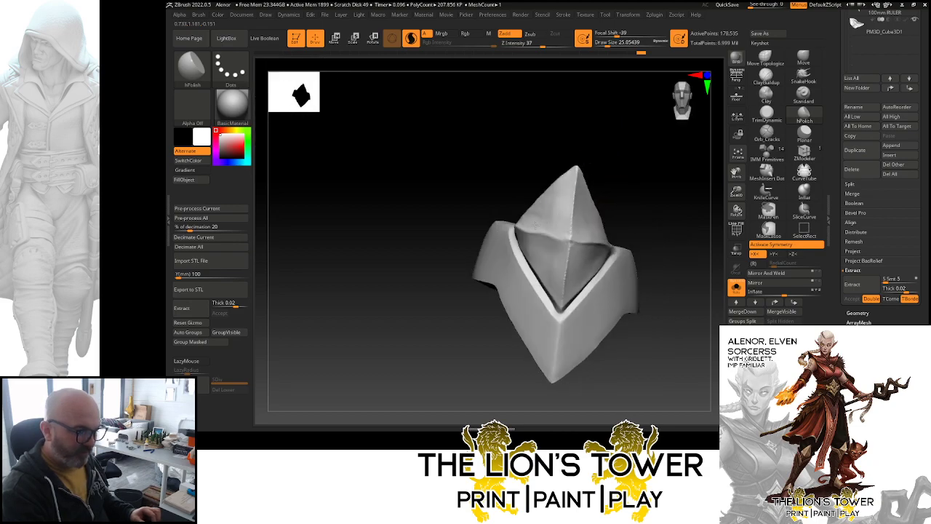
left_click_drag(588, 153, 608, 142)
mouse_move(539, 202)
left_mouse_down()
mouse_move(519, 217)
mouse_move(501, 169)
mouse_move(506, 211)
mouse_move(552, 229)
mouse_move(526, 215)
mouse_move(517, 221)
mouse_move(539, 219)
left_mouse_up()
left_click_drag(641, 214, 640, 202)
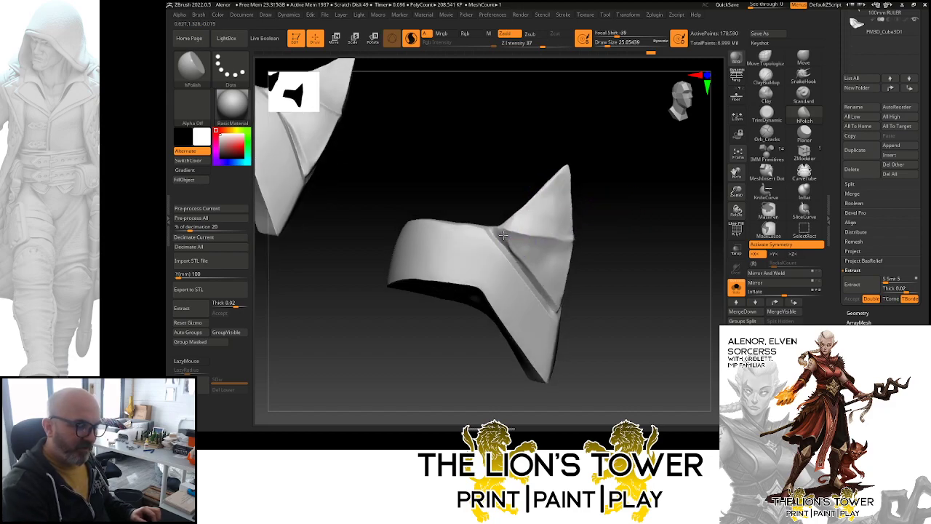
- Polish the lower side facet from the crease down along the V groove at draw size about 26
left_click_drag(504, 236, 525, 240)
left_click_drag(631, 233, 635, 208)
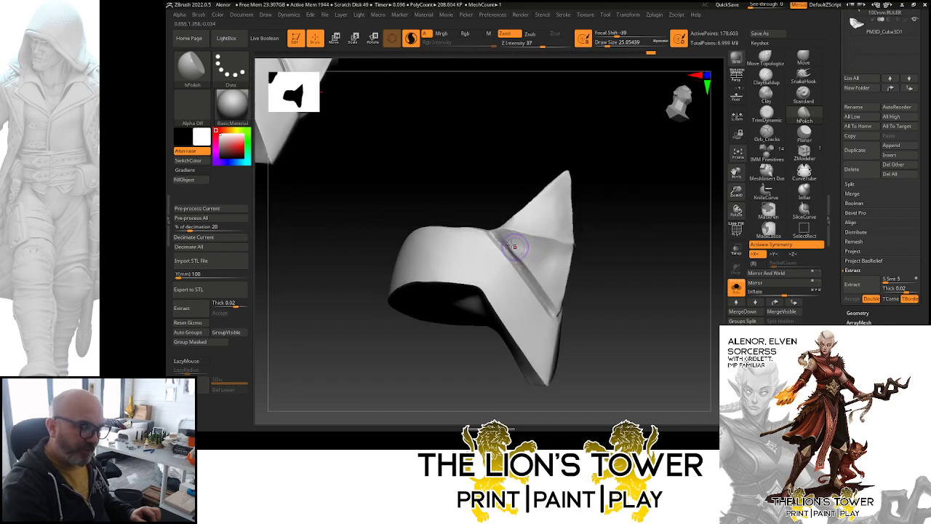
left_click_drag(517, 248, 544, 279)
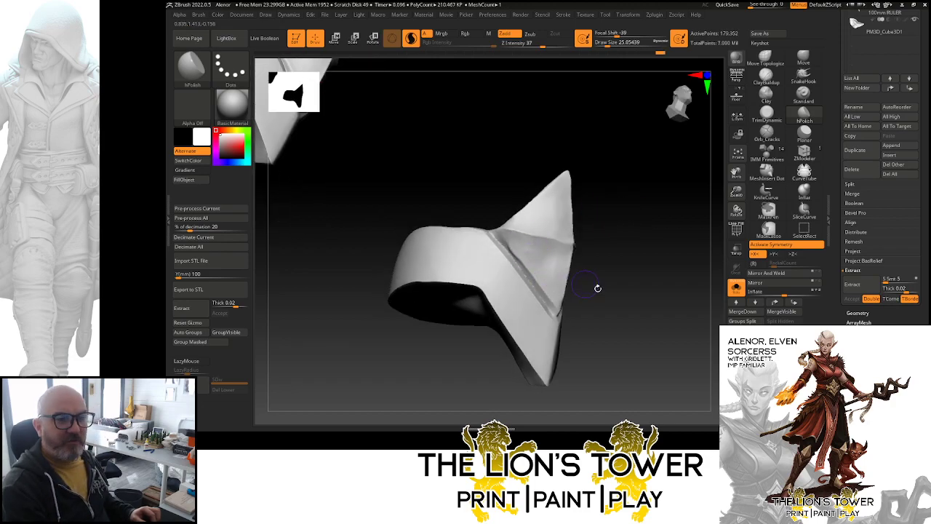
left_click_drag(634, 237, 638, 235)
- Sharpen the side corner where the crease meets the V groove with hPolish at draw size about 16
left_click_drag(613, 47, 605, 45)
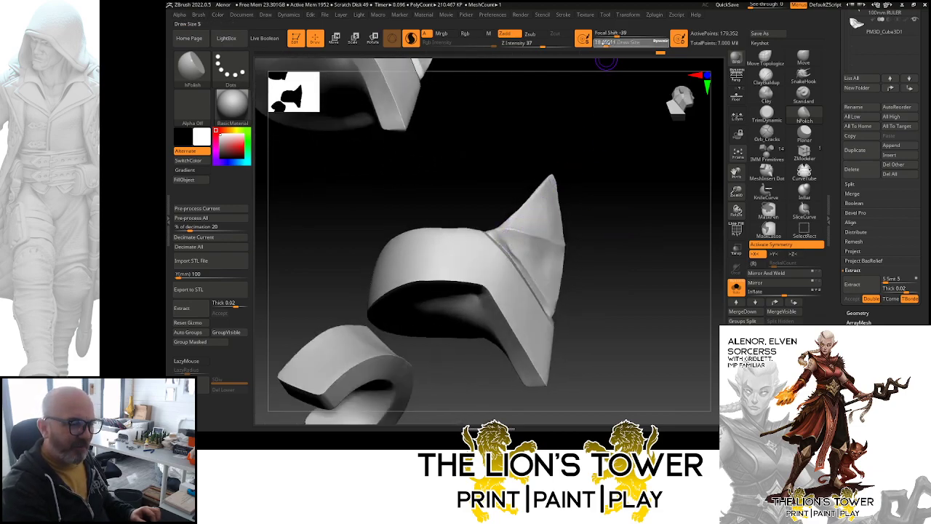
left_click_drag(507, 245, 519, 262)
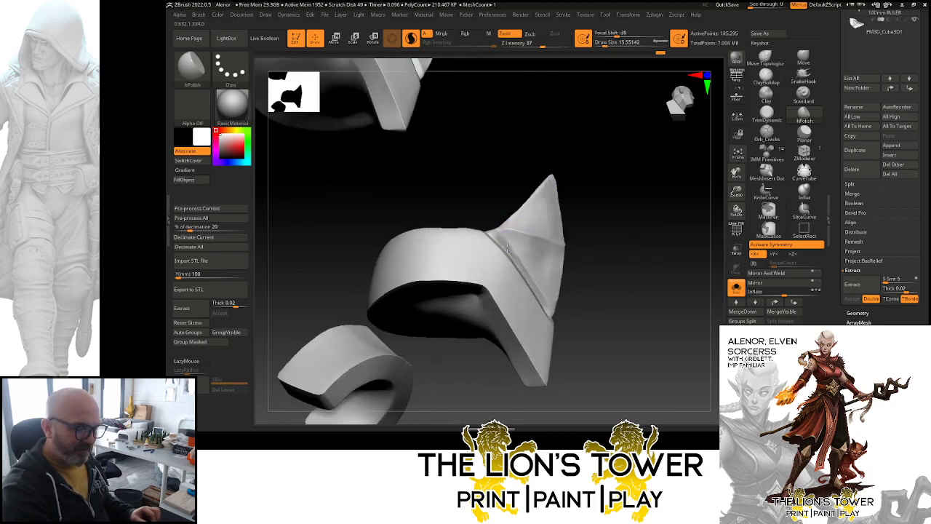
left_click_drag(640, 299, 595, 304)
left_click_drag(512, 236, 519, 246)
mouse_move(625, 258)
left_mouse_down()
mouse_move(592, 323)
mouse_move(664, 286)
left_mouse_up()
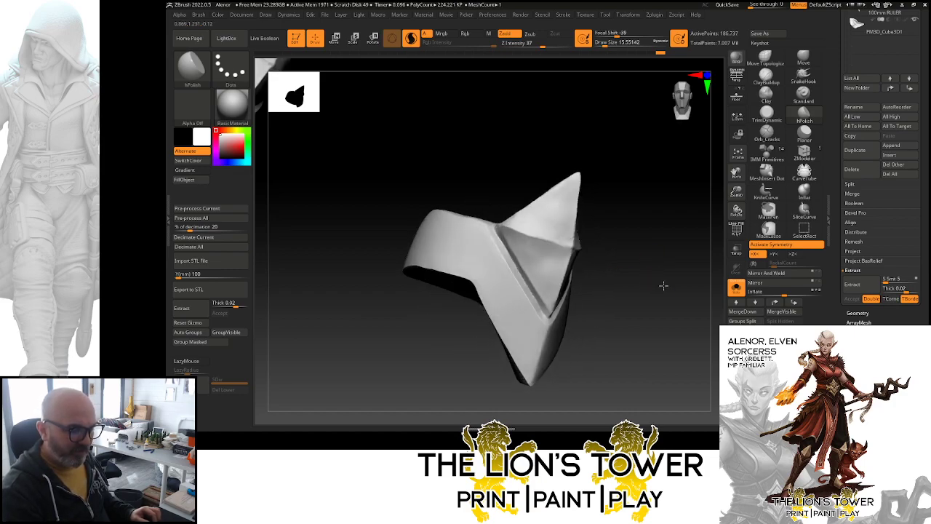
- Undo a trial polish of the side facet, turn off Sculptris Pro and polish the point's facets at draw size about 44
left_click_drag(605, 45, 608, 45)
left_click_drag(551, 220, 551, 233)
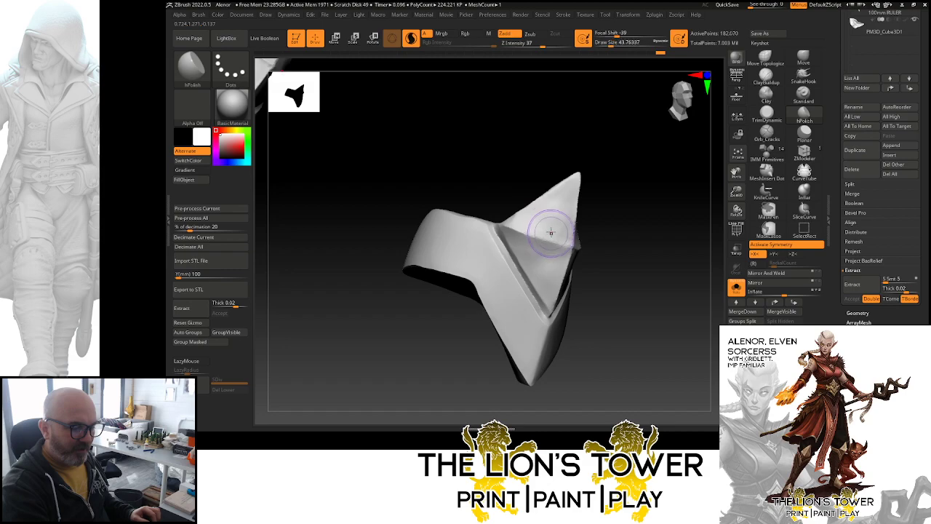
key("ctrl+z")
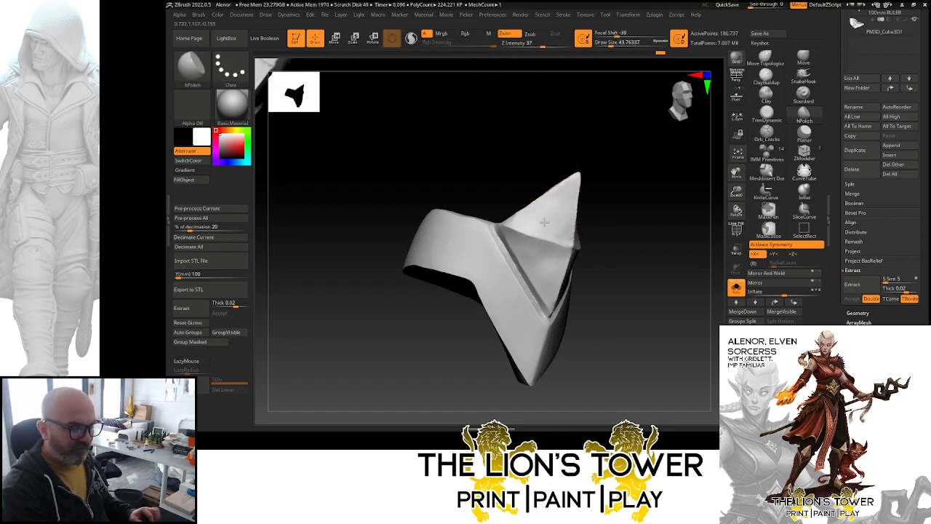
left_click_drag(632, 191, 536, 266)
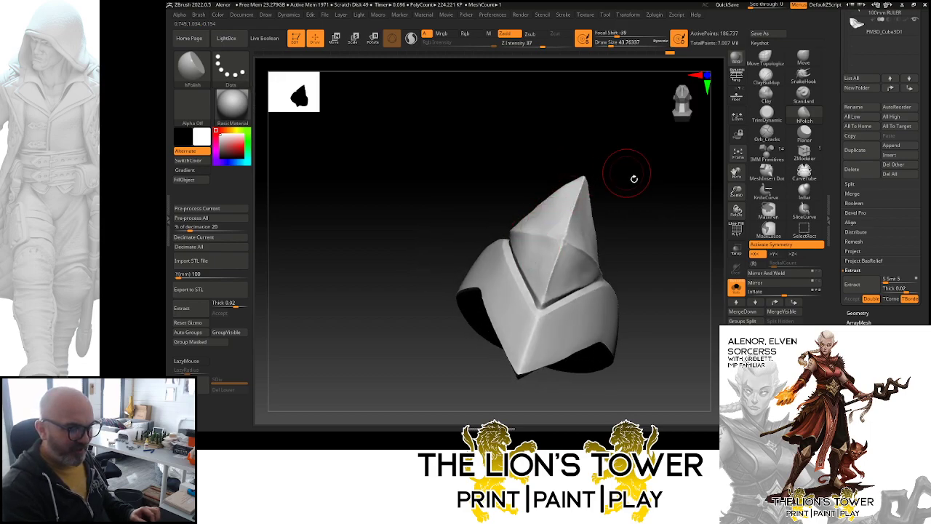
left_click_drag(631, 178, 505, 236)
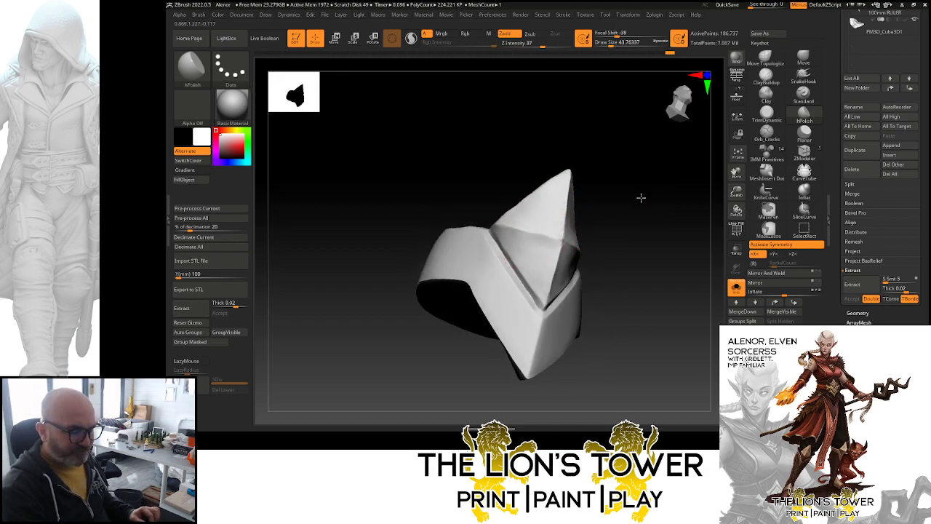
left_click_drag(639, 199, 581, 200)
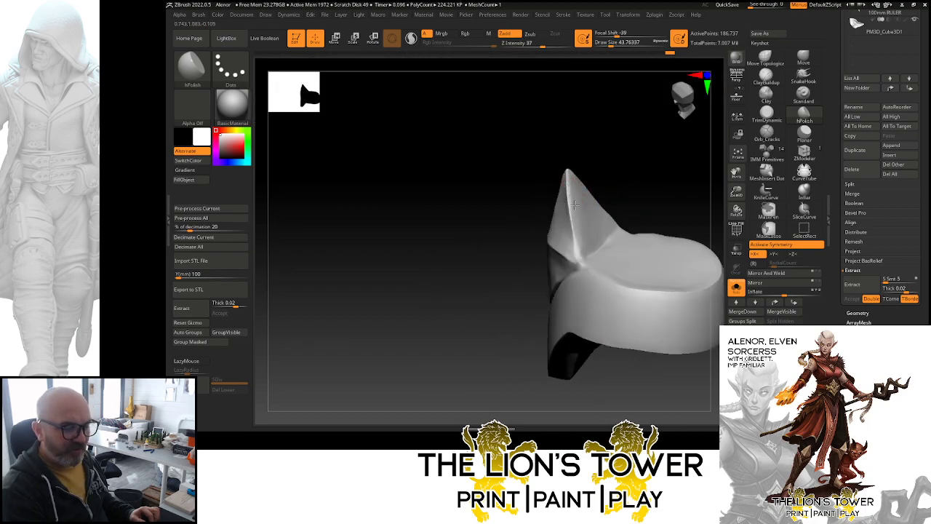
left_click_drag(563, 167, 609, 146)
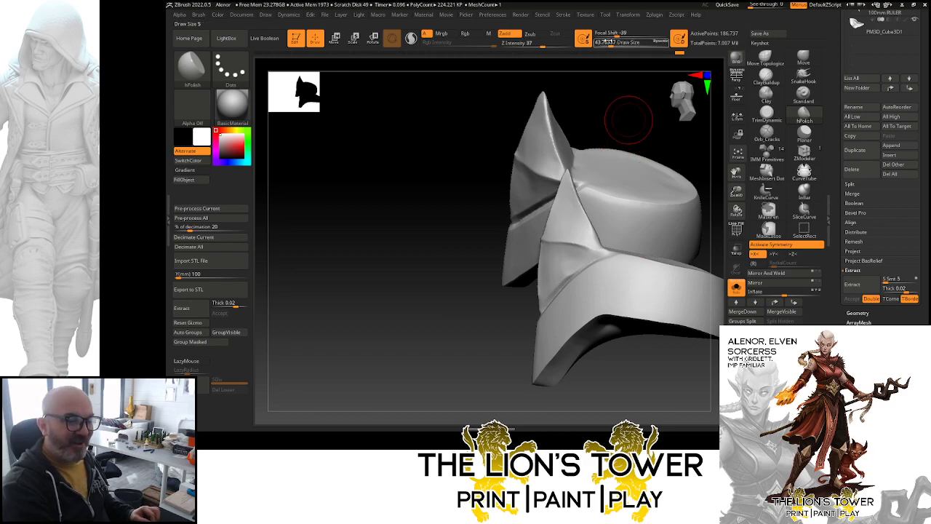
- Set the hPolish draw size to about 29 and examine the raised point's facets from several sides
left_click(607, 43)
left_click_drag(631, 98, 649, 109)
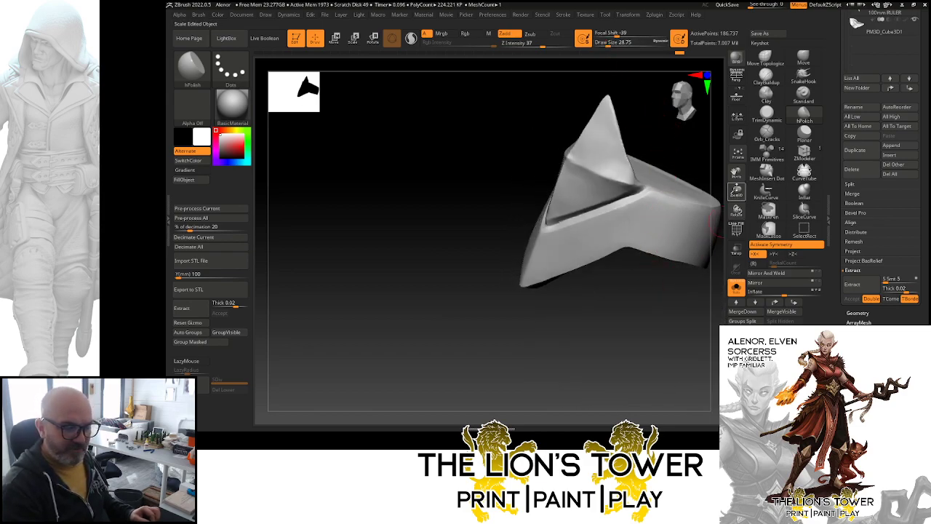
mouse_move(736, 175)
left_mouse_down()
mouse_move(627, 164)
mouse_move(556, 210)
left_mouse_up()
left_click_drag(662, 237, 654, 246)
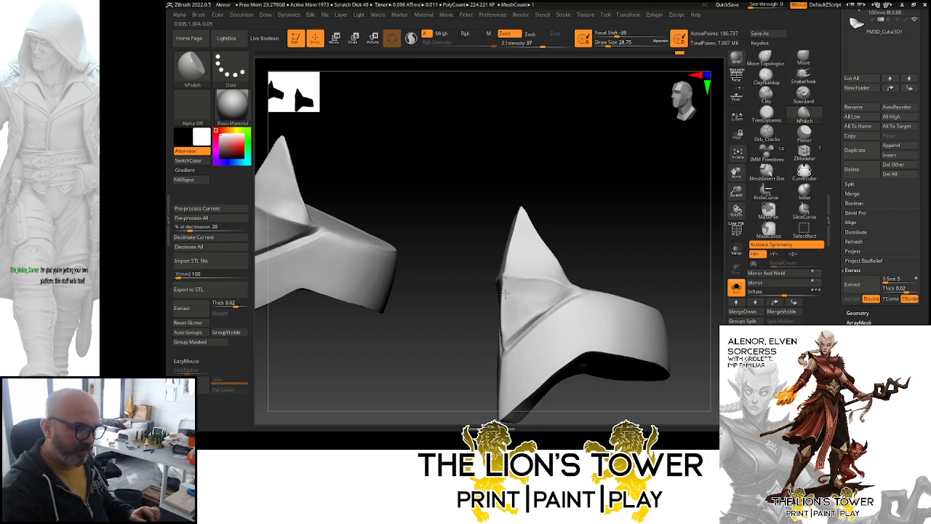
left_click_drag(633, 218, 580, 210, "shift")
- Reshape the raised point's front profile around the crease with the Move brush at draw size about 54
left_click(802, 56)
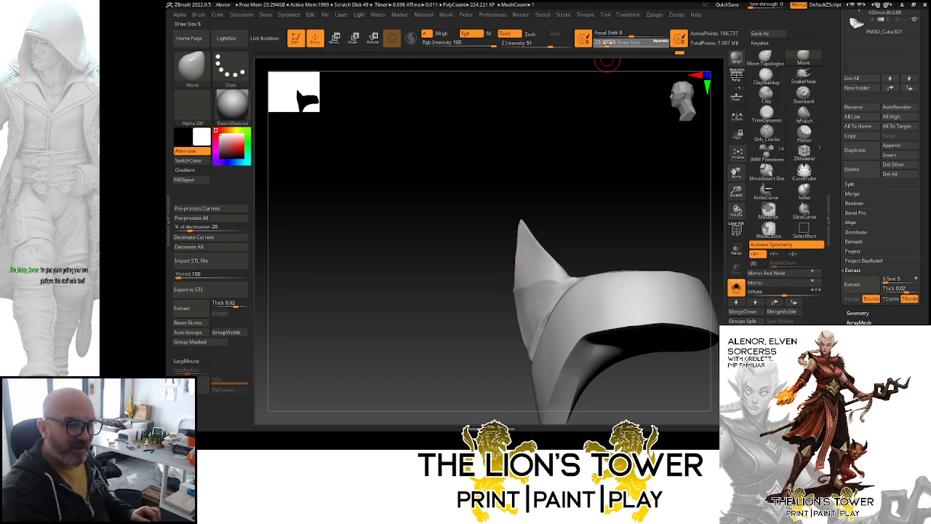
left_click_drag(607, 45, 613, 46)
mouse_move(736, 192)
left_mouse_down()
mouse_move(736, 175)
mouse_move(768, 162)
left_mouse_up()
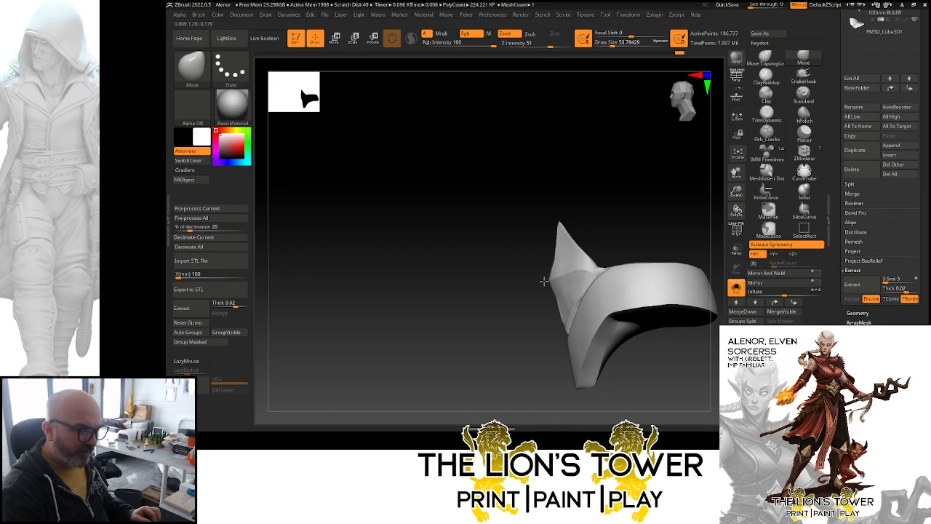
left_click_drag(539, 279, 571, 243, "ctrl+shift")
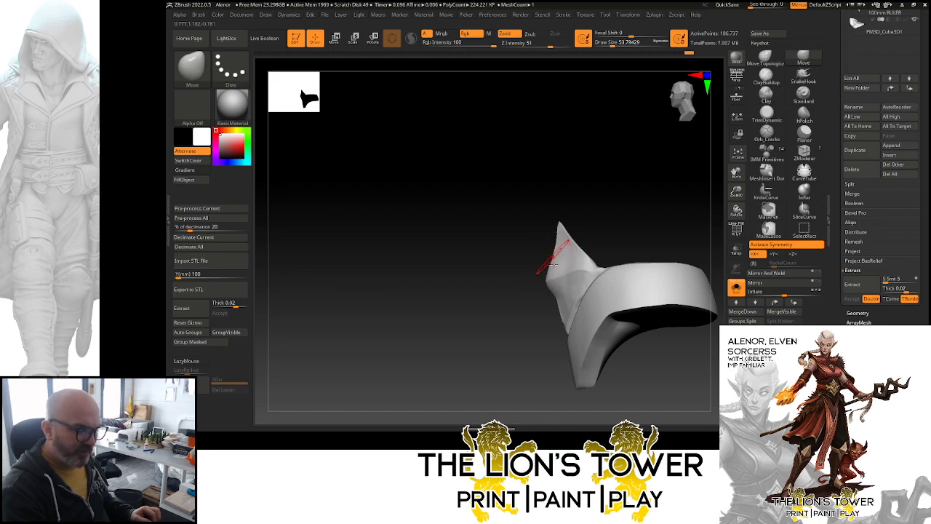
left_click_drag(560, 294, 557, 300)
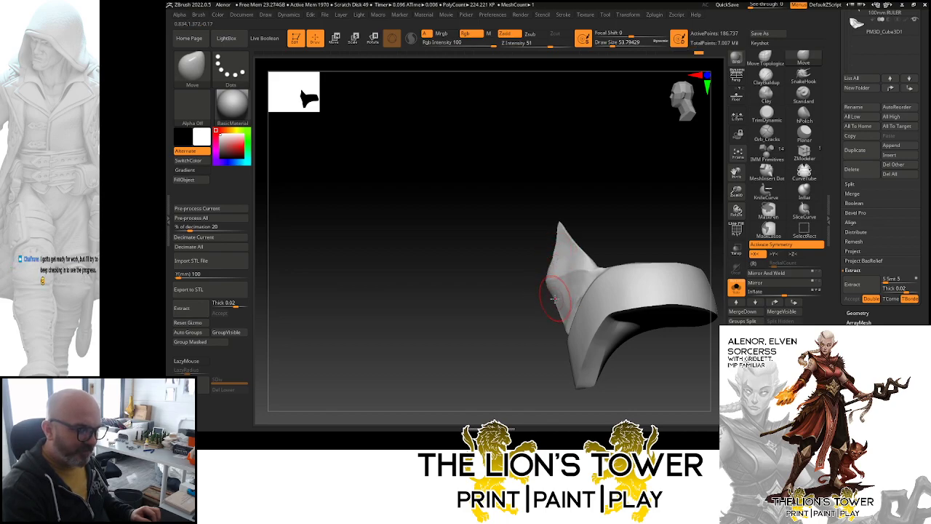
- Polish the raised point's side facets below and above the crease with hPolish at draw size about 29
left_click_drag(615, 193, 754, 105)
left_click(804, 113)
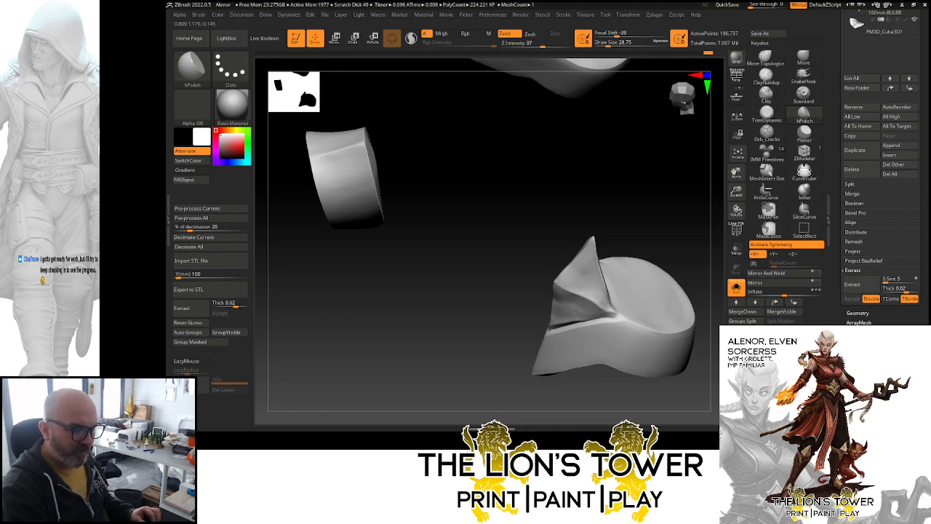
left_click_drag(579, 291, 603, 295)
left_click_drag(647, 236, 618, 191)
mouse_move(593, 289)
left_mouse_down()
mouse_move(562, 296)
mouse_move(549, 322)
left_mouse_up()
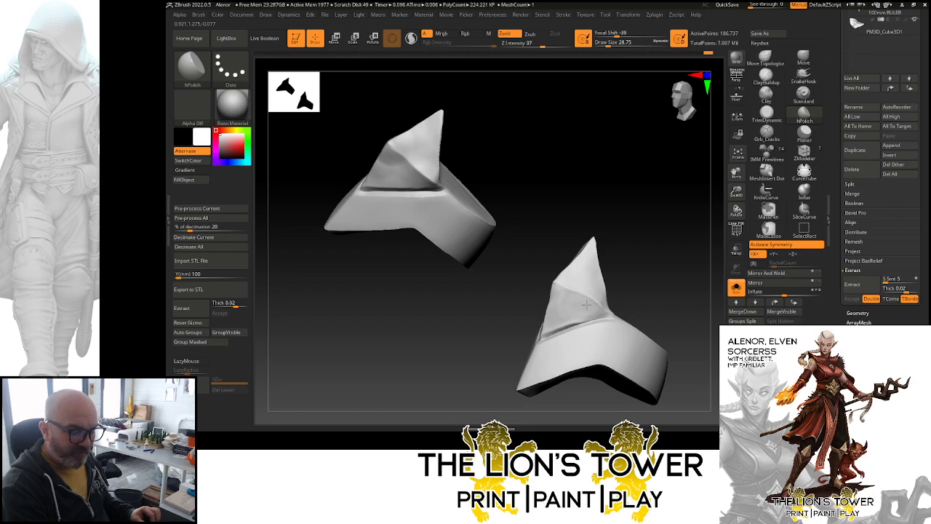
left_click_drag(587, 304, 568, 303)
mouse_move(569, 252)
left_mouse_down()
mouse_move(577, 288)
mouse_move(593, 298)
left_mouse_up()
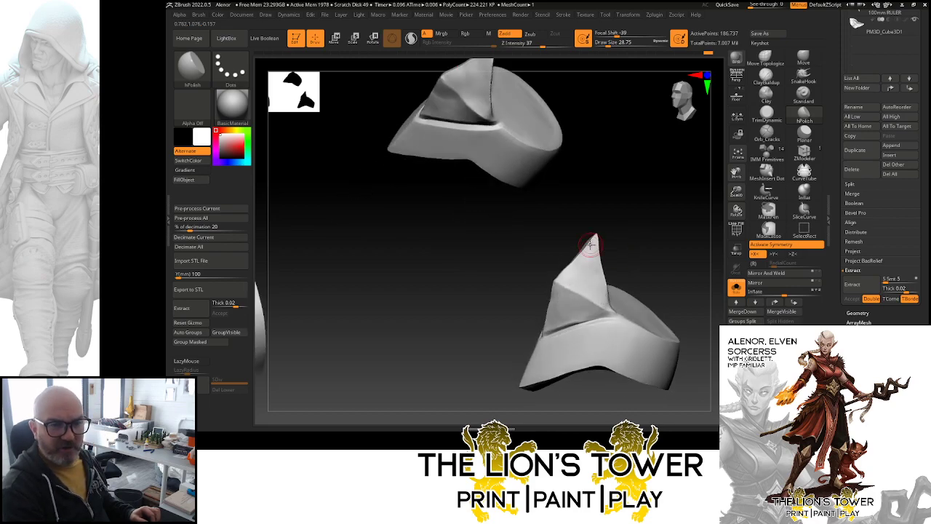
left_click_drag(604, 221, 630, 216)
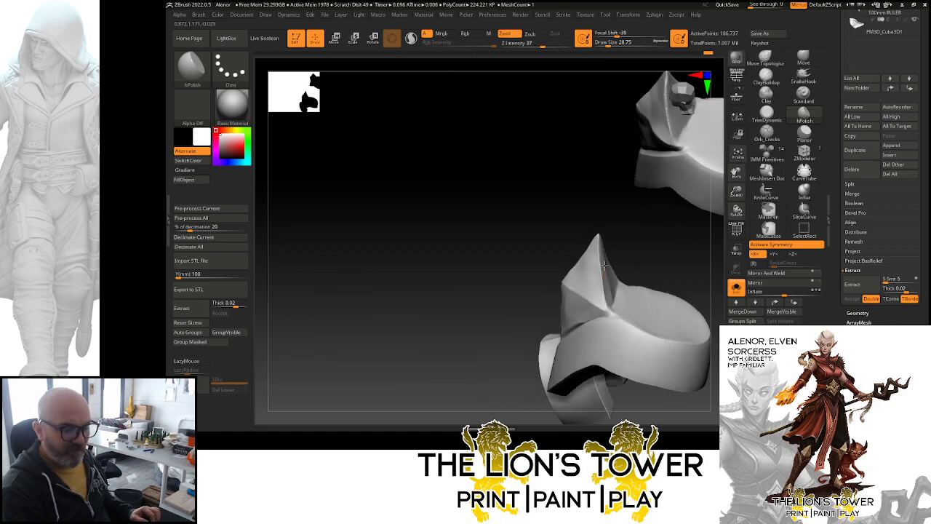
key("f")
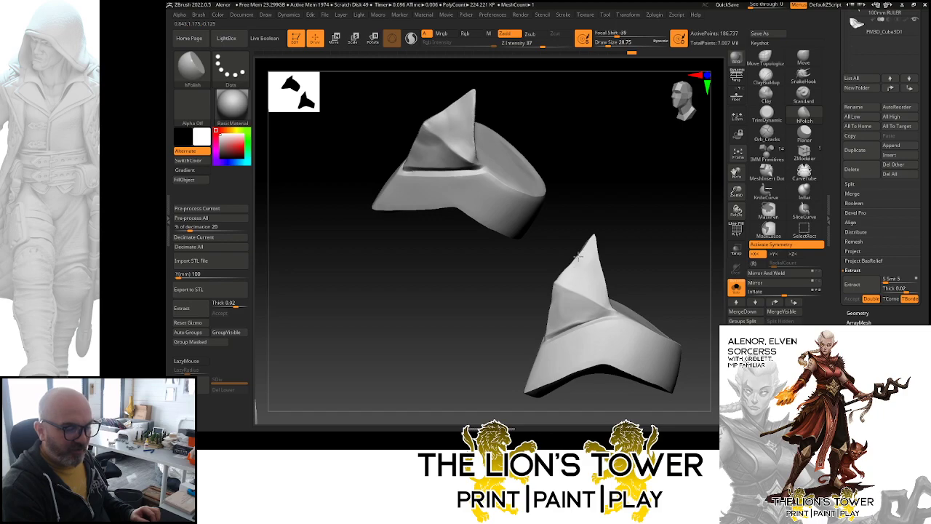
- Flatten the raised point's upper edge and clean up the facets meeting at the crease with hPolish
left_click_drag(578, 256, 584, 246)
left_click_drag(615, 224, 587, 226)
mouse_move(550, 281)
left_mouse_down()
mouse_move(565, 291)
mouse_move(563, 308)
mouse_move(575, 300)
left_mouse_up()
left_click_drag(622, 195, 668, 189)
left_click_drag(575, 265, 594, 259)
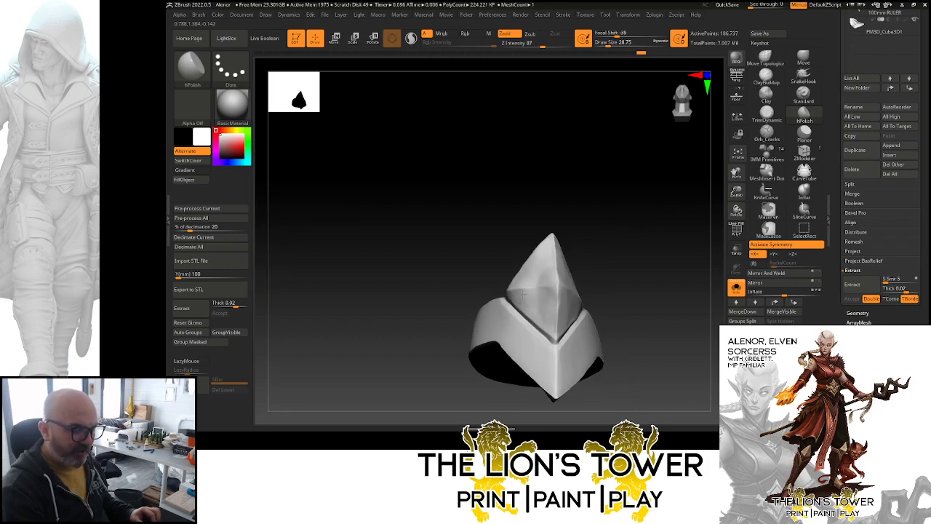
left_click_drag(618, 211, 615, 246)
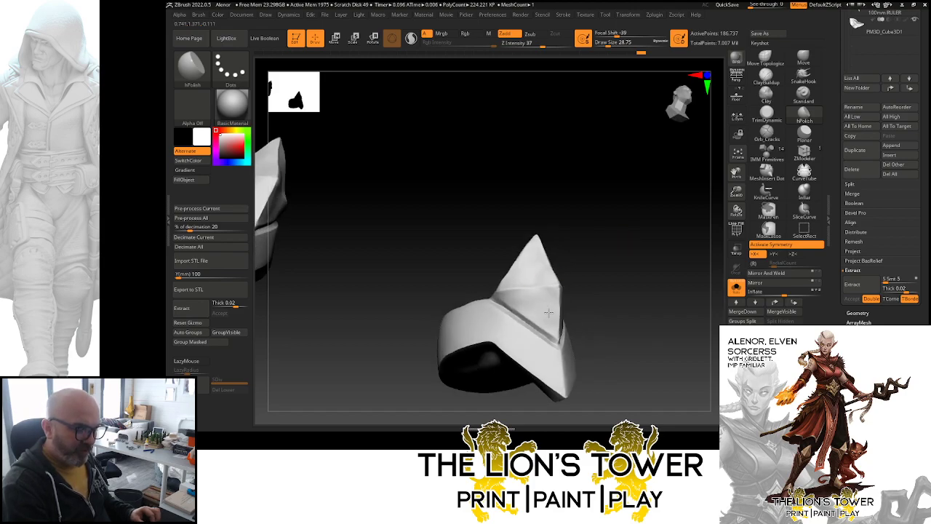
left_click_drag(574, 211, 545, 272)
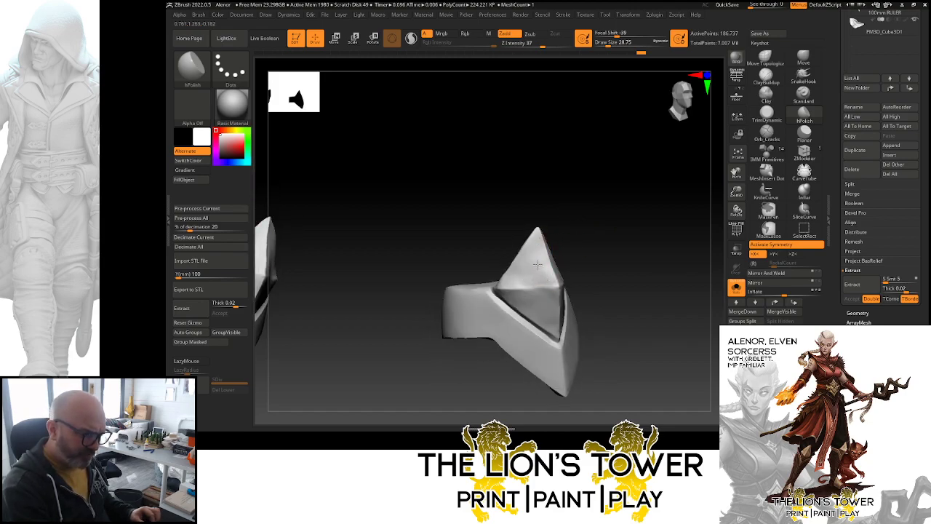
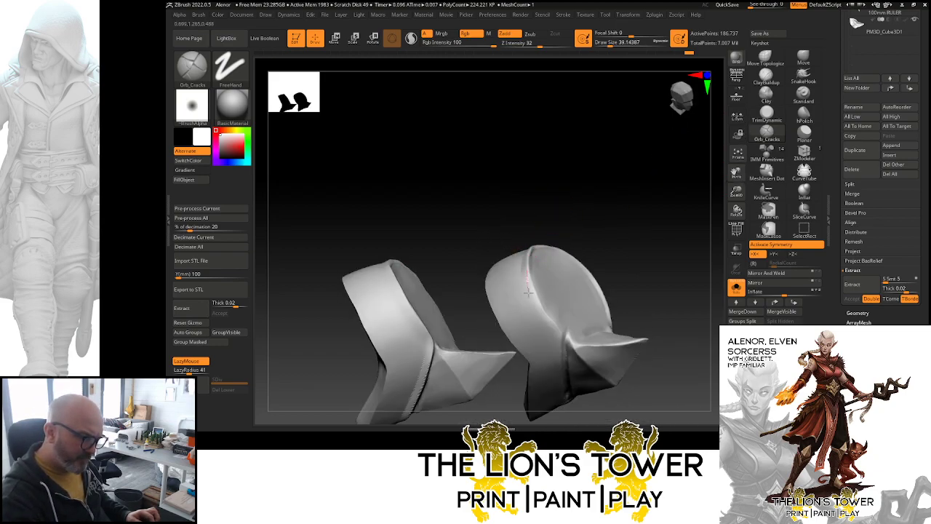
- Try carving a border groove along the cuff's V-shaped edge with Orb_Cracks at draw size about 39
mouse_move(601, 259)
left_mouse_down()
mouse_move(653, 249)
mouse_move(635, 236)
mouse_move(650, 243)
mouse_move(686, 198)
left_mouse_up()
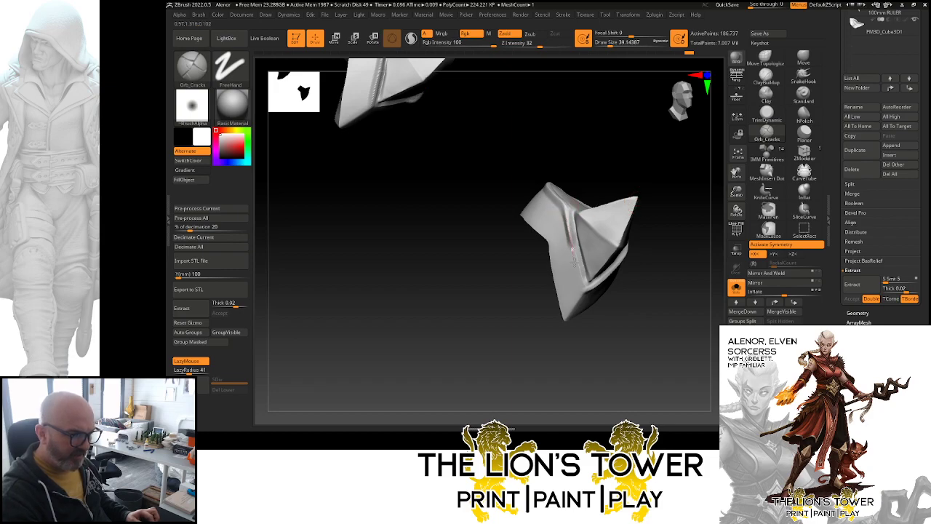
left_click_drag(586, 305, 659, 269)
mouse_move(618, 236)
left_mouse_down()
mouse_move(634, 312)
mouse_move(661, 245)
mouse_move(640, 143)
left_mouse_up()
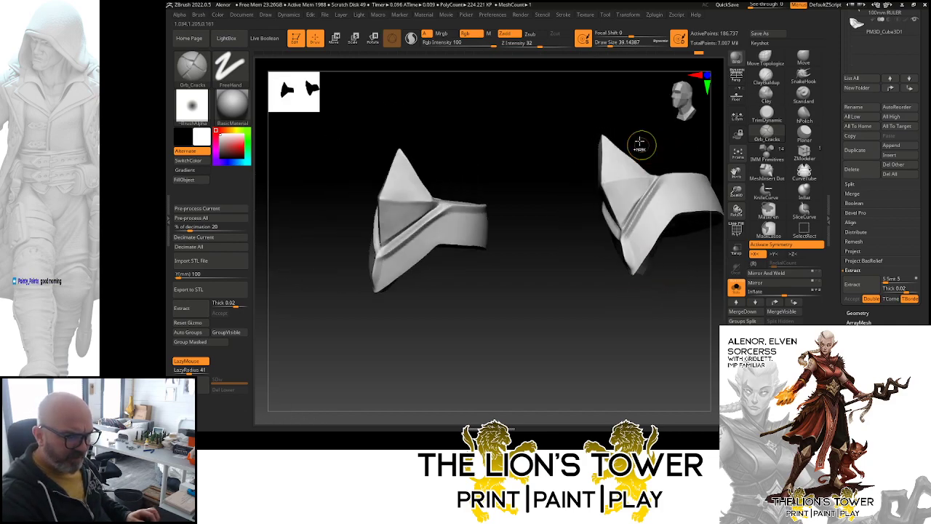
mouse_move(622, 223)
left_mouse_down("ctrl")
mouse_move(653, 165)
mouse_move(622, 202)
mouse_move(608, 175)
mouse_move(616, 176)
left_mouse_up("ctrl")
mouse_move(645, 148)
left_mouse_down()
mouse_move(647, 129)
mouse_move(650, 162)
mouse_move(662, 162)
mouse_move(706, 211)
left_mouse_up()
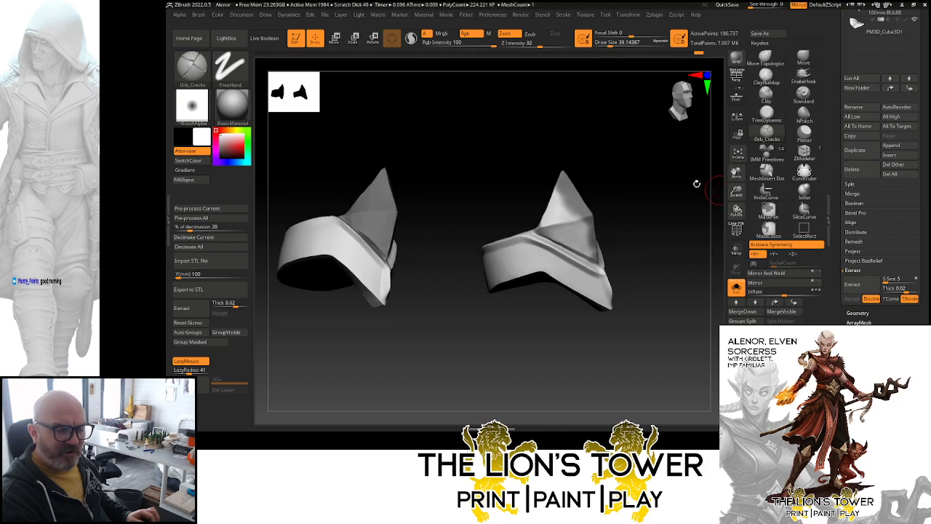
mouse_move(551, 213)
left_mouse_down("ctrl")
mouse_move(558, 231)
mouse_move(594, 246)
mouse_move(561, 190)
mouse_move(621, 175)
mouse_move(607, 196)
mouse_move(615, 216)
mouse_move(551, 219)
mouse_move(605, 221)
left_mouse_up("ctrl")
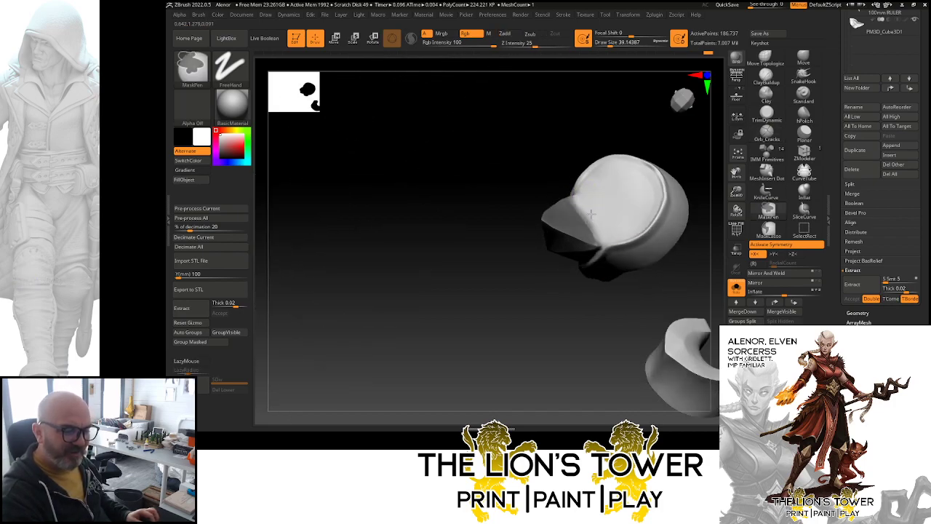
- Reduce the Orb_Cracks draw size to about 18 for another trial and undo the border groove strokes
left_click_drag(628, 326, 638, 245)
left_click(606, 44)
mouse_move(636, 153)
left_mouse_down()
mouse_move(600, 200)
mouse_move(638, 135)
mouse_move(642, 161)
left_mouse_up()
key("ctrl")
left_click_drag(645, 302, 648, 259)
left_click_drag(650, 172, 621, 208)
key("ctrl")
left_click(623, 194, "ctrl+shift")
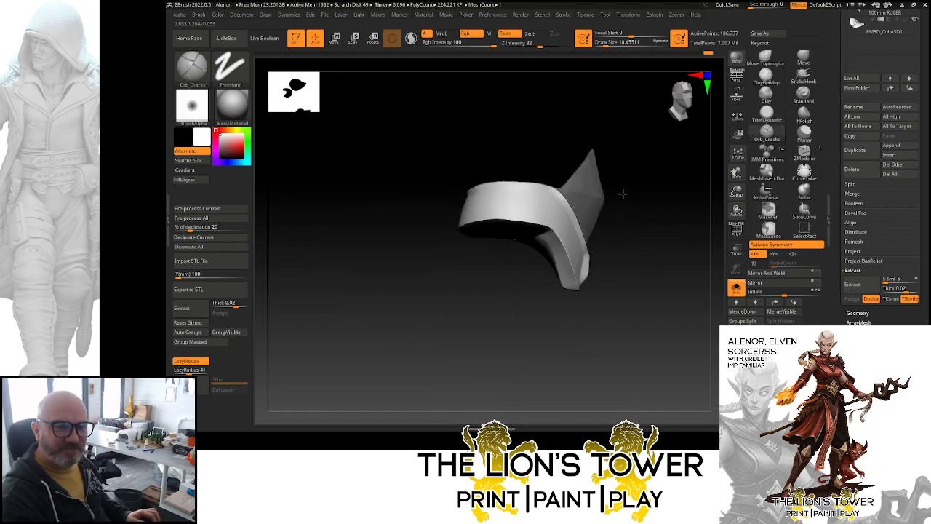
left_click(662, 191, "ctrl+shift")
mouse_move(656, 201)
left_mouse_down()
mouse_move(622, 196)
mouse_move(611, 218)
left_mouse_up()
key("ctrl")
left_click(691, 199, "ctrl")
left_click_drag(709, 207, 678, 218)
- Pull the cuff's upper rim outward around its sides and back with the Move brush at draw size about 54
left_click(802, 61)
left_click_drag(671, 141, 683, 191)
left_click_drag(691, 248, 588, 313)
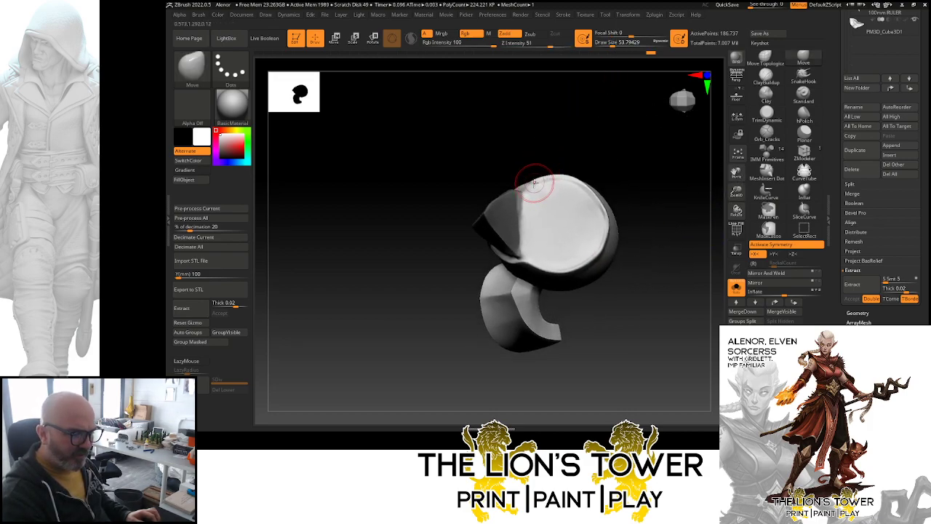
left_click_drag(545, 178, 567, 170)
left_click_drag(569, 174, 584, 178)
left_click_drag(584, 189, 586, 188)
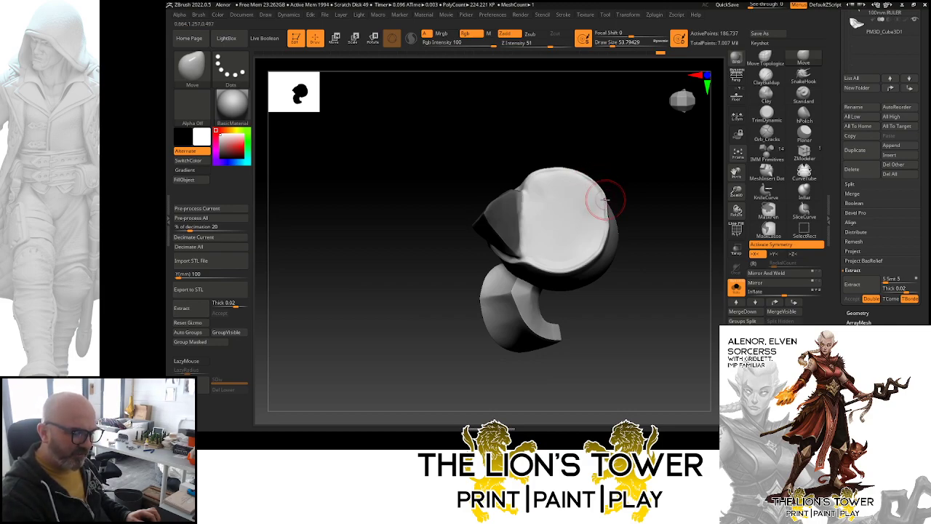
left_click_drag(610, 213, 613, 223)
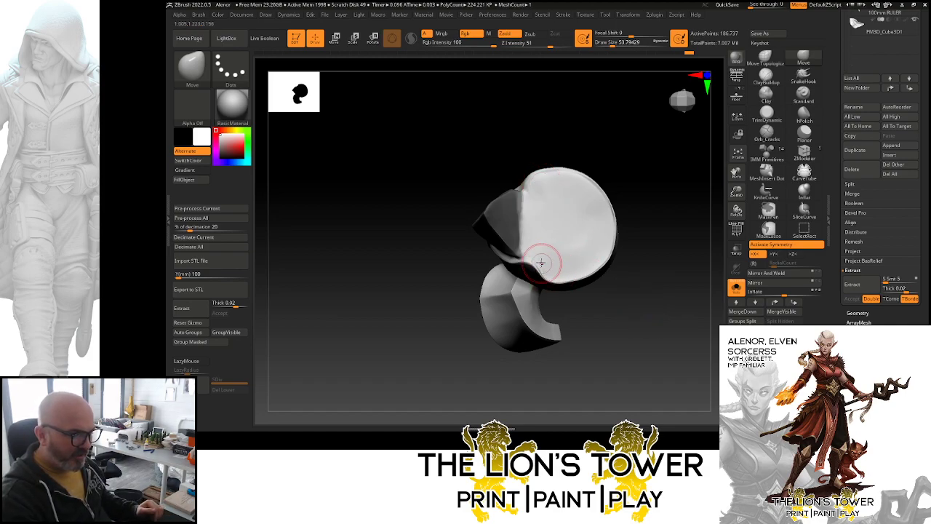
left_click_drag(530, 260, 524, 264)
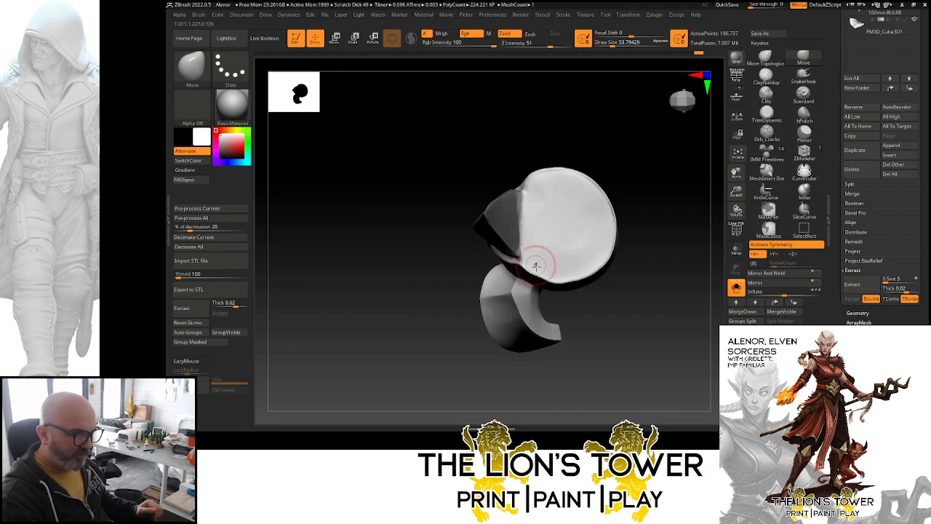
left_click_drag(671, 231, 582, 253)
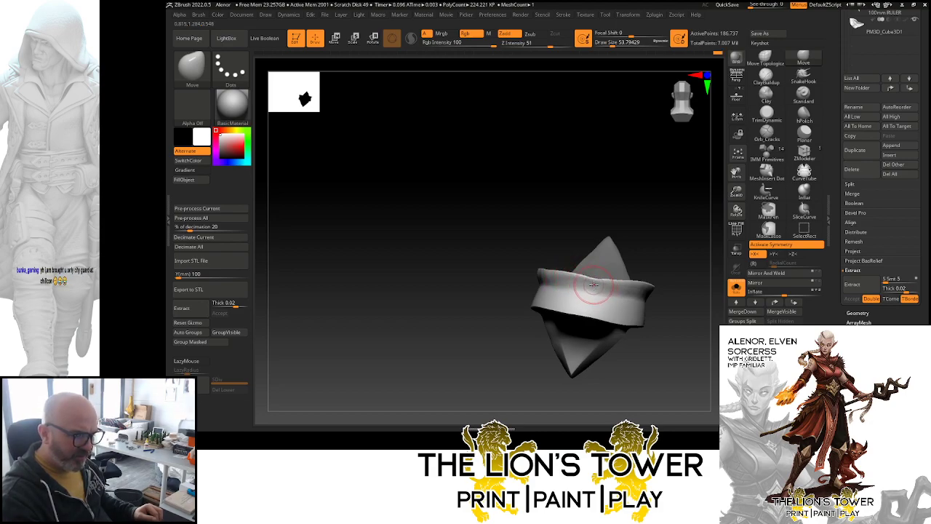
- Polish the outer surface of the cuff band below the flared rim with hPolish at draw size about 29
mouse_move(672, 249)
left_mouse_down()
mouse_move(680, 244)
mouse_move(658, 284)
left_mouse_up()
left_click_drag(736, 191, 717, 204)
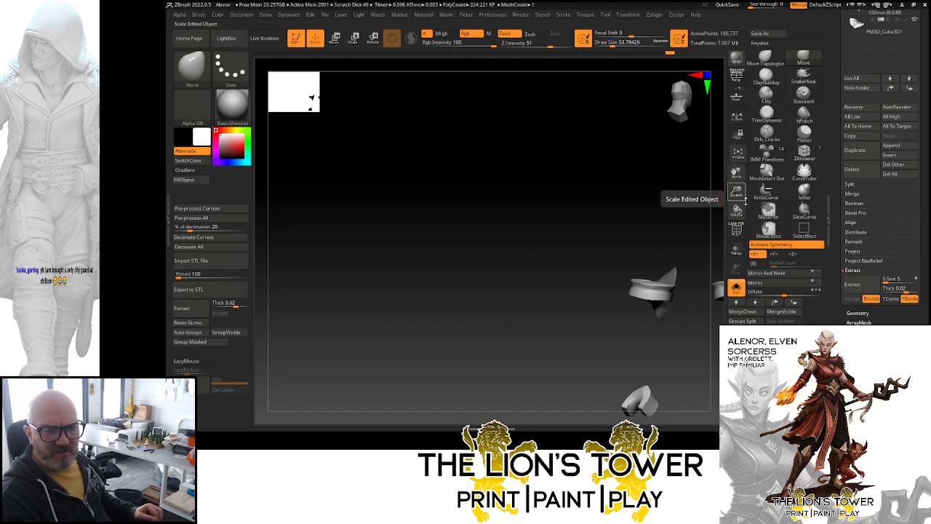
left_click_drag(737, 193, 754, 214)
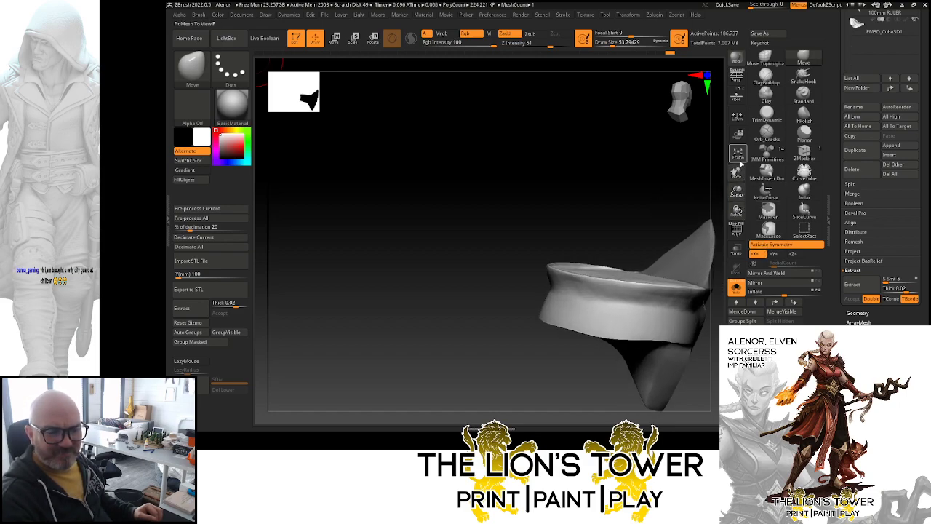
left_click_drag(739, 172, 706, 177)
mouse_move(699, 246)
left_mouse_down()
mouse_move(665, 232)
mouse_move(699, 204)
mouse_move(720, 162)
left_mouse_up()
left_click(803, 116)
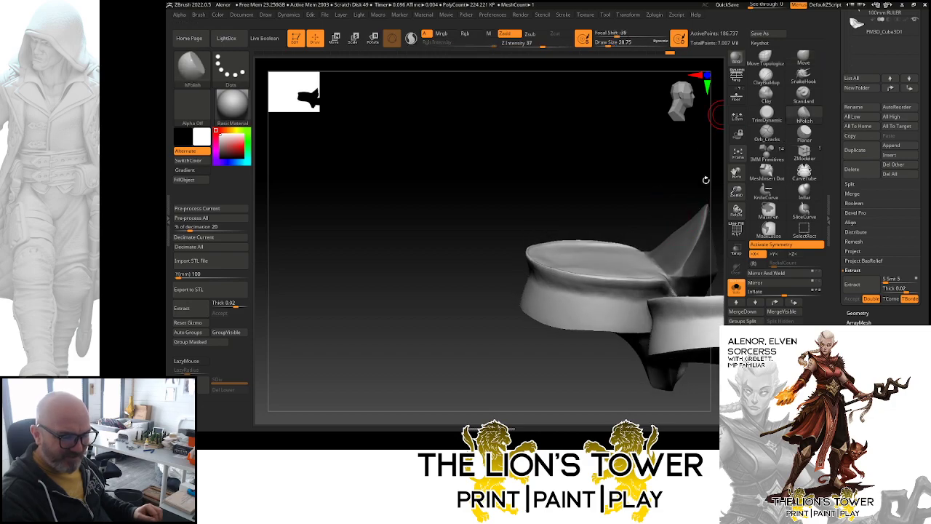
mouse_move(687, 191)
left_mouse_down()
mouse_move(680, 253)
mouse_move(670, 229)
mouse_move(613, 297)
left_mouse_up()
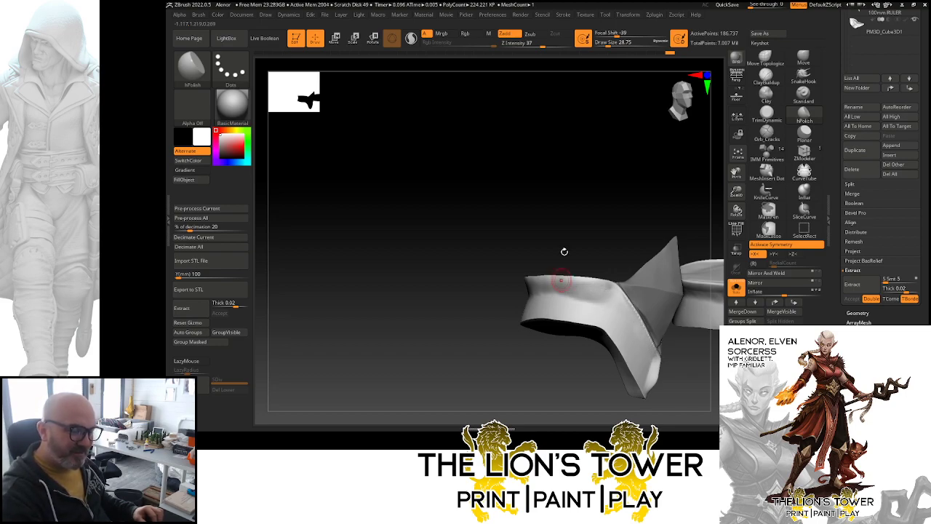
left_click_drag(562, 265, 592, 221)
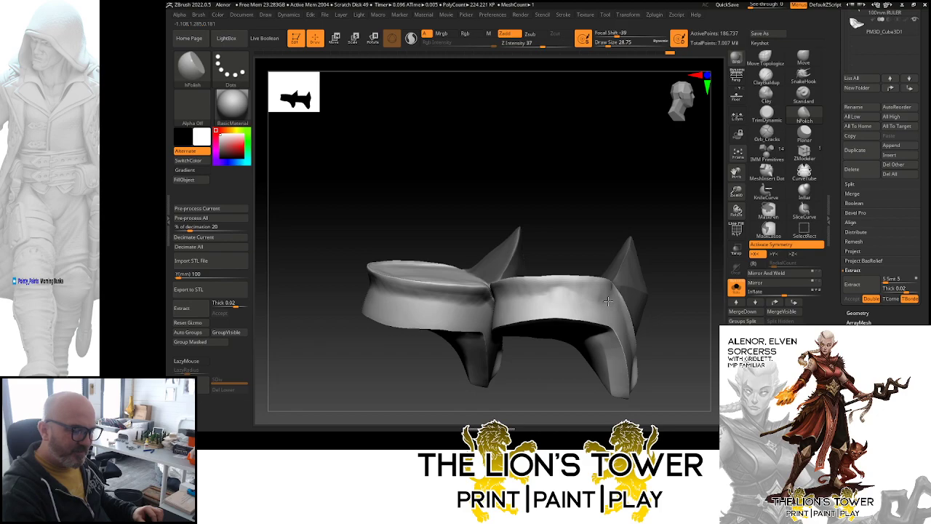
left_click_drag(587, 241, 584, 295)
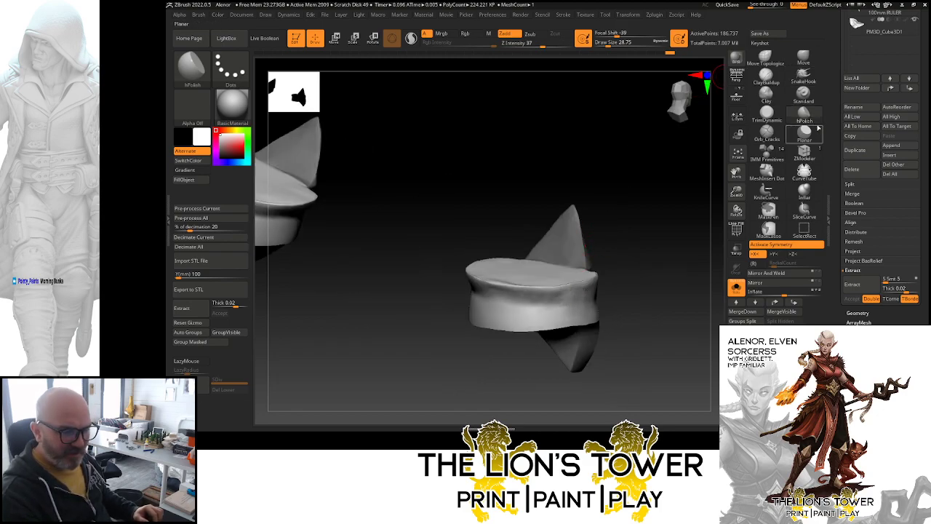
- Polish the cuff band's outer surface around the back and sides with hPolish at draw size about 41
left_click(610, 45)
mouse_move(631, 217)
left_mouse_down()
mouse_move(647, 184)
mouse_move(640, 179)
mouse_move(613, 257)
mouse_move(603, 235)
left_mouse_up()
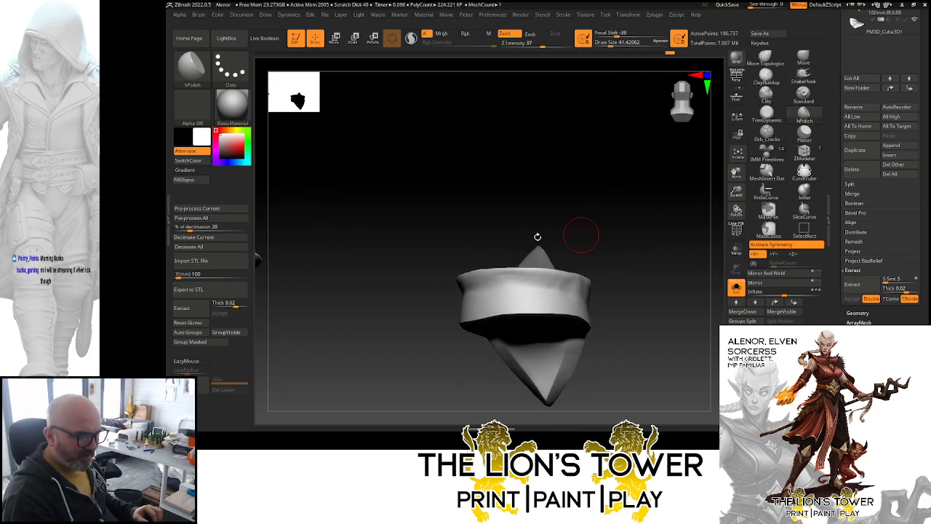
left_click_drag(585, 185, 575, 192)
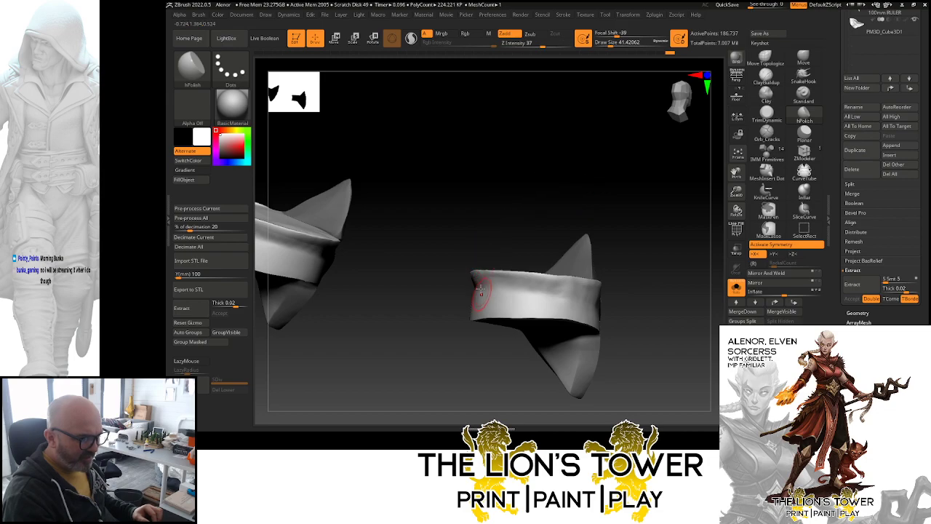
left_click_drag(736, 191, 738, 232)
left_click_drag(736, 172, 779, 158)
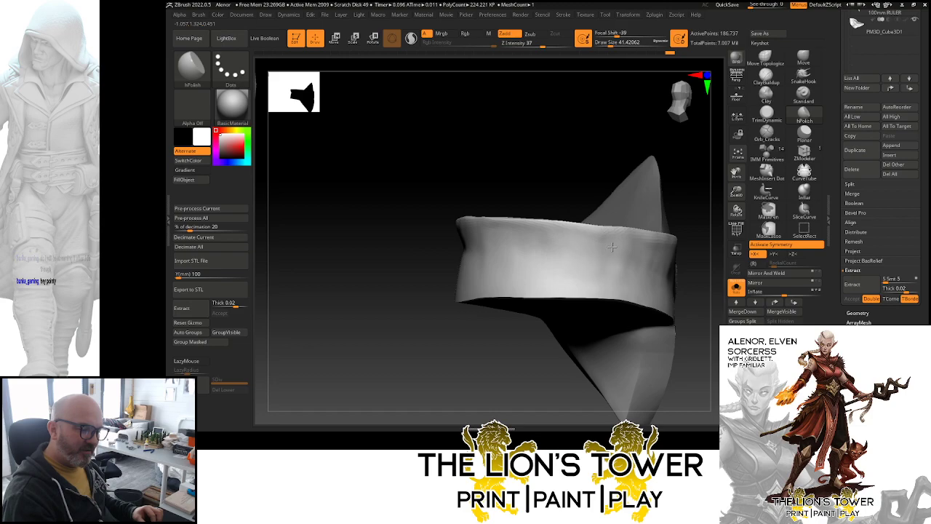
left_click_drag(521, 187, 574, 154)
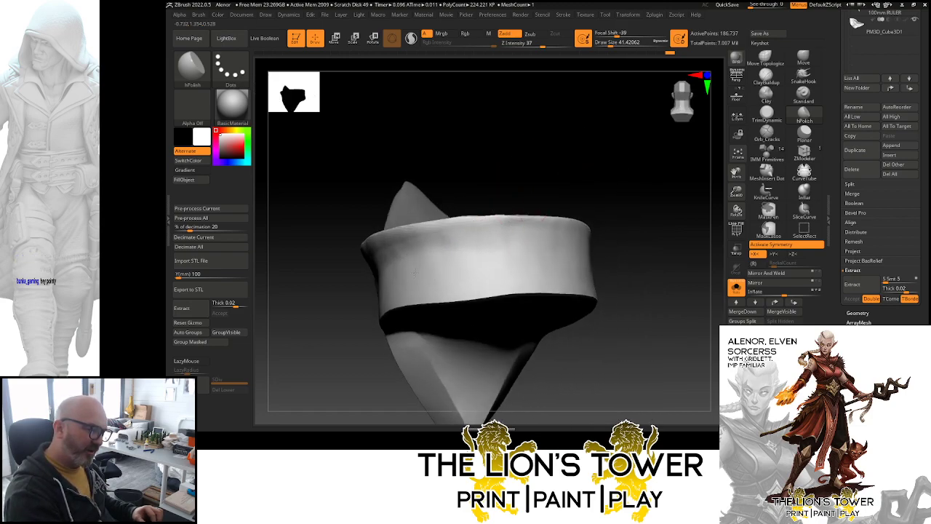
left_click_drag(459, 183, 511, 164)
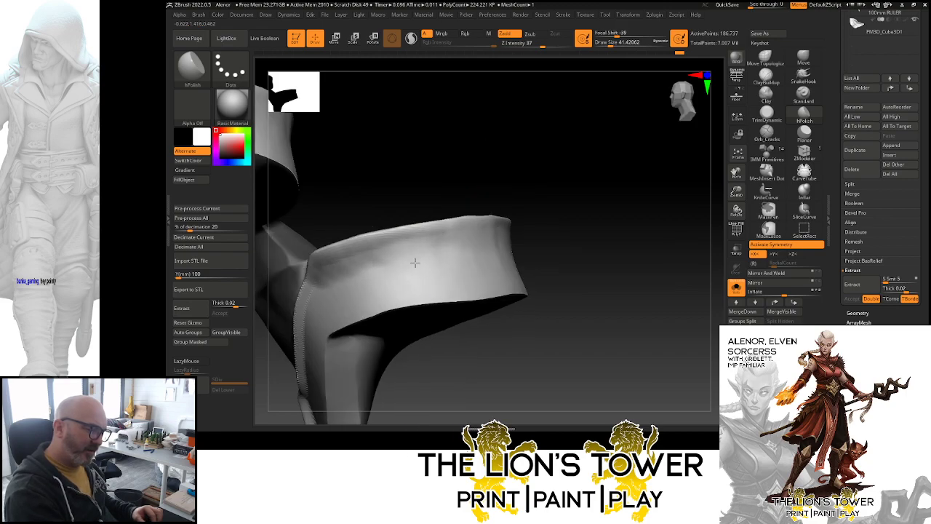
- Polish the cuff's side where the band slopes down beside the V-shaped border toward the lower front point
left_click_drag(574, 333, 651, 283, "alt")
left_click_drag(609, 318, 616, 315)
left_click_drag(735, 173, 830, 165)
left_click_drag(617, 329, 540, 259)
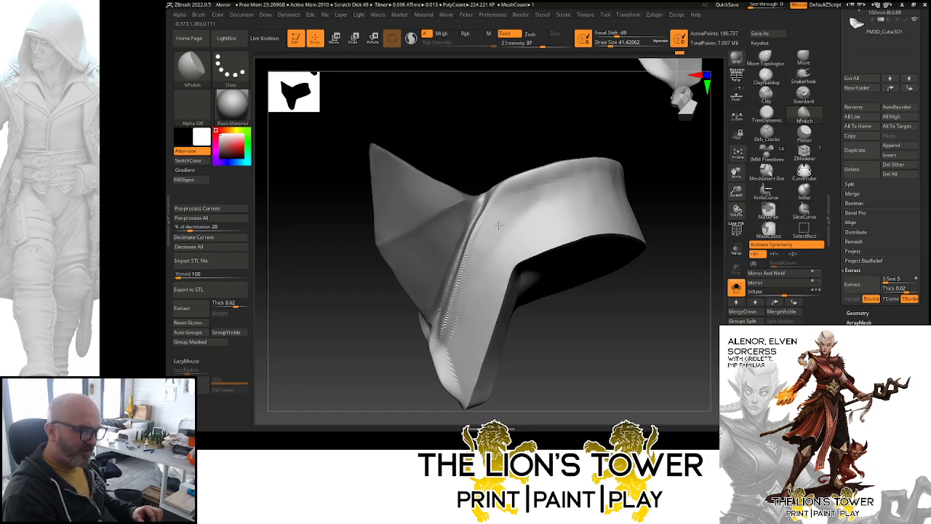
left_click_drag(534, 188, 484, 290)
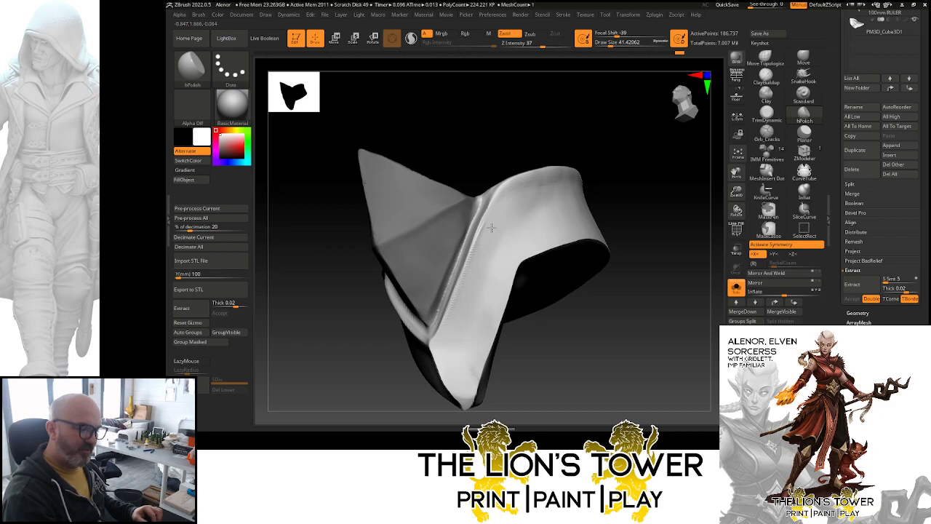
left_click_drag(656, 160, 600, 283)
- Flatten the two front facets that meet at the cuff's lower point with hPolish
left_click_drag(736, 191, 643, 212)
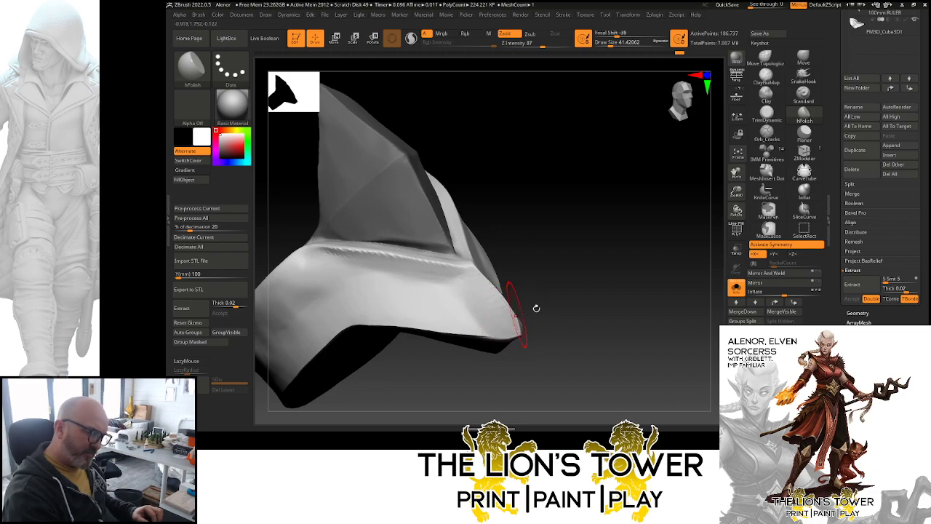
left_click_drag(527, 310, 484, 318)
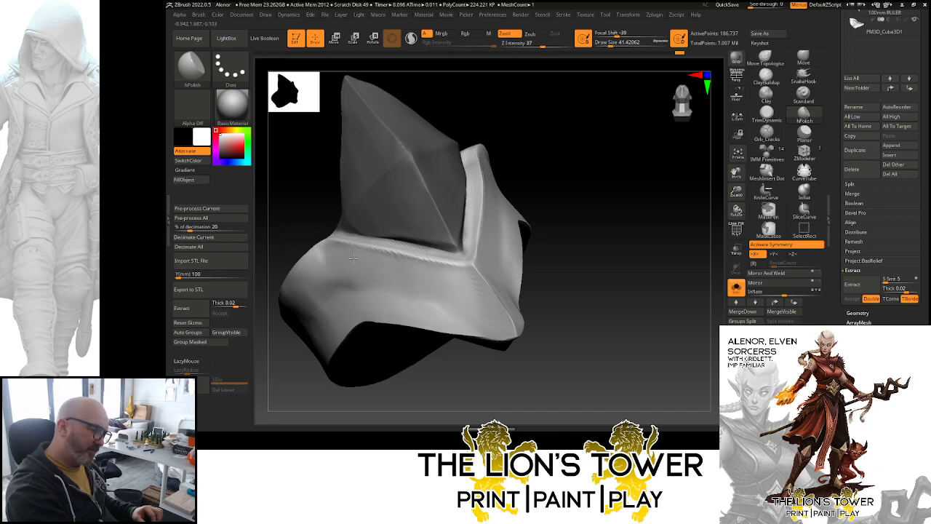
left_click_drag(374, 273, 430, 290)
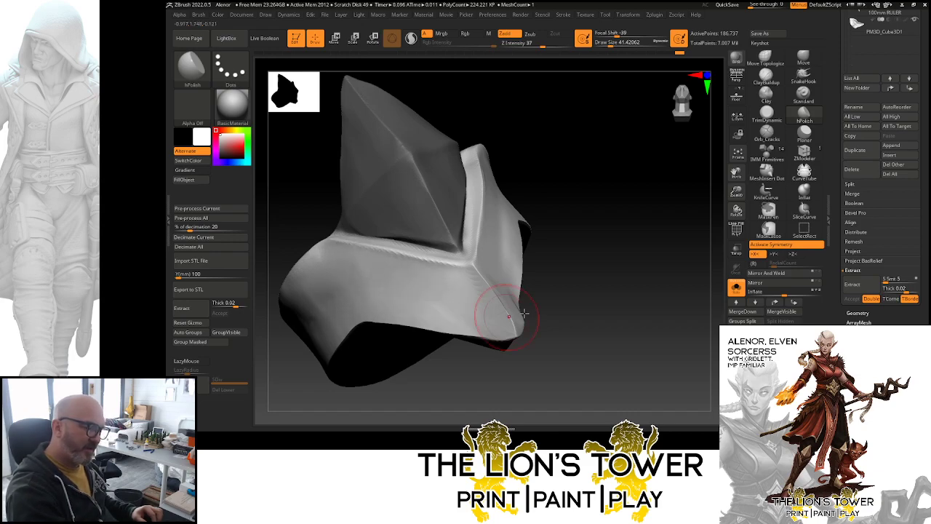
left_click_drag(582, 309, 630, 228)
left_click_drag(716, 185, 666, 108)
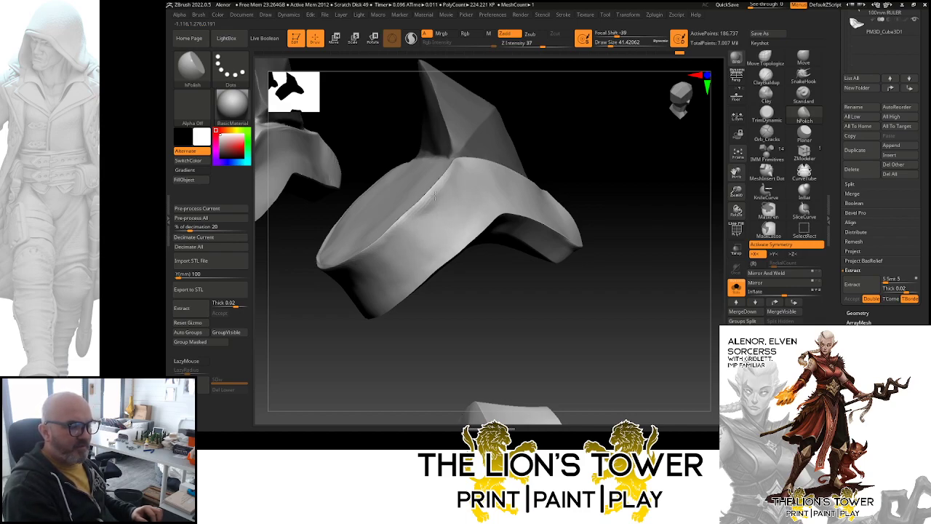
- Polish out the remaining unevenness below the flared rim on the back of the cuff band
left_click_drag(615, 273, 536, 273)
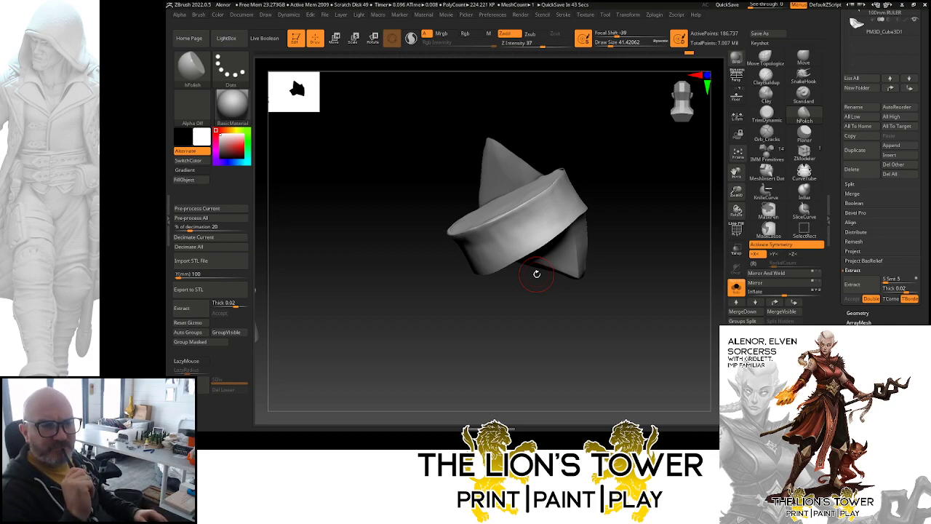
left_click_drag(620, 279, 614, 300)
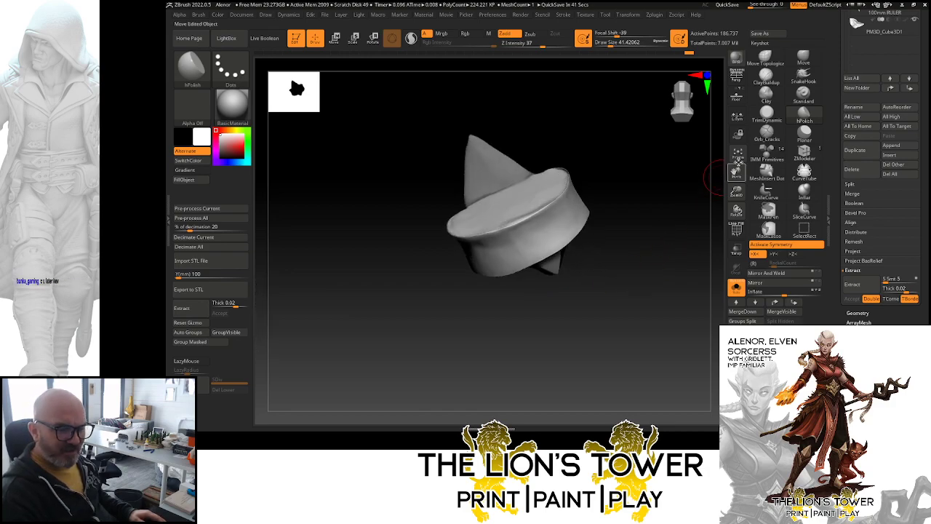
left_click_drag(736, 172, 761, 177)
left_click_drag(682, 305, 586, 220)
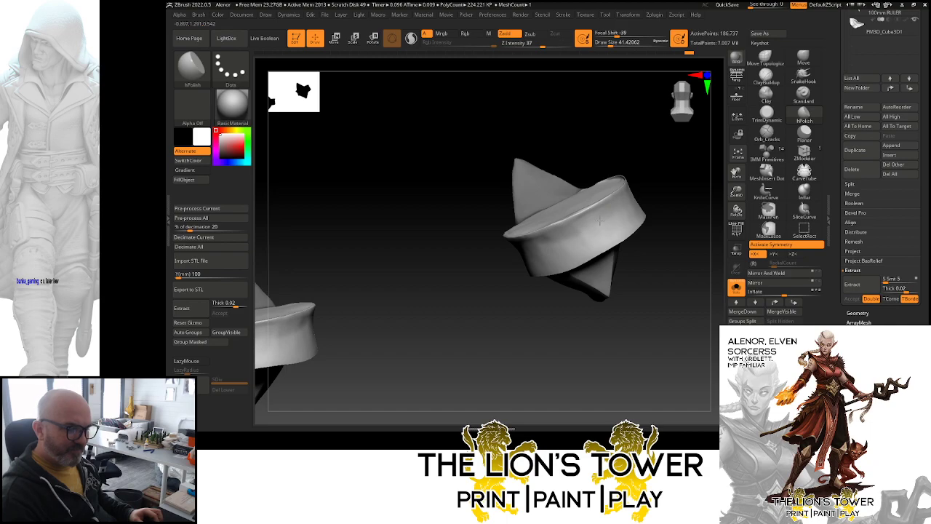
left_click_drag(558, 248, 585, 229)
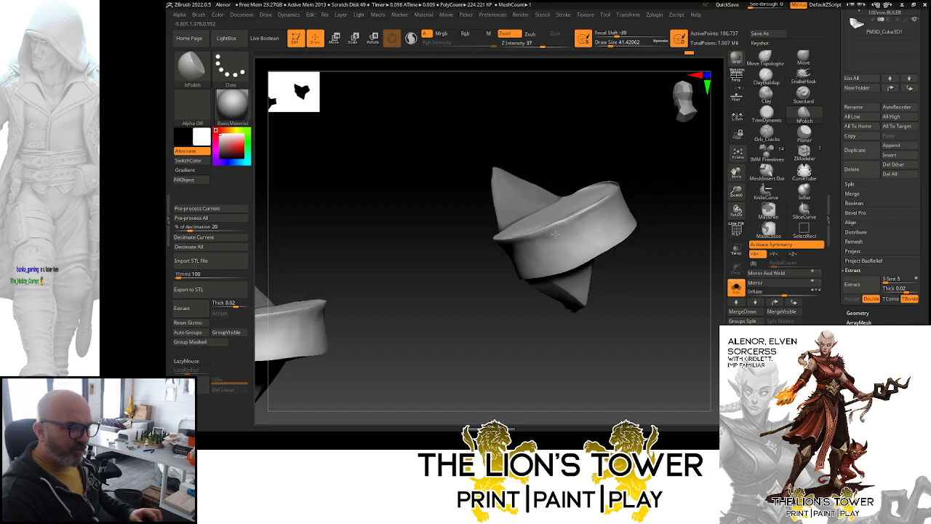
left_click_drag(611, 200, 584, 158)
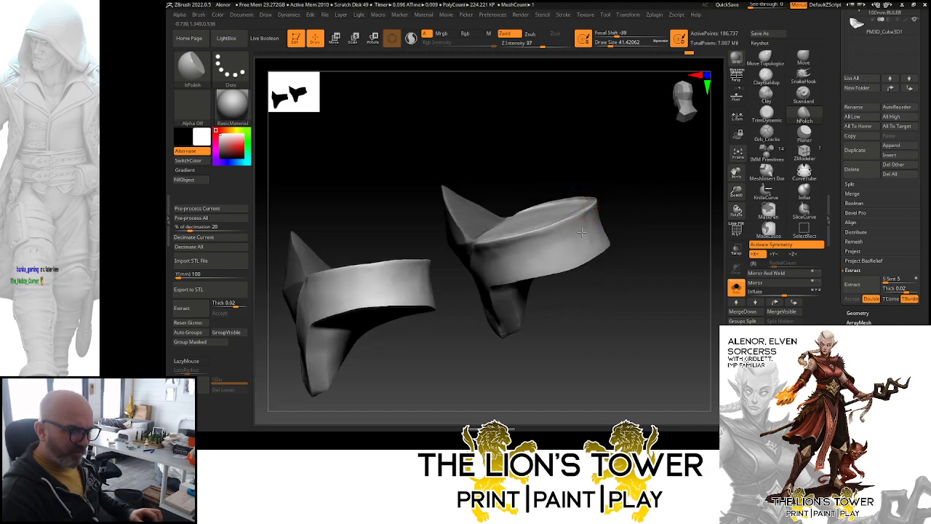
- Refine the cuff's side bend and the narrow strip running down to the lower front tip with hPolish
left_click_drag(593, 226, 597, 181)
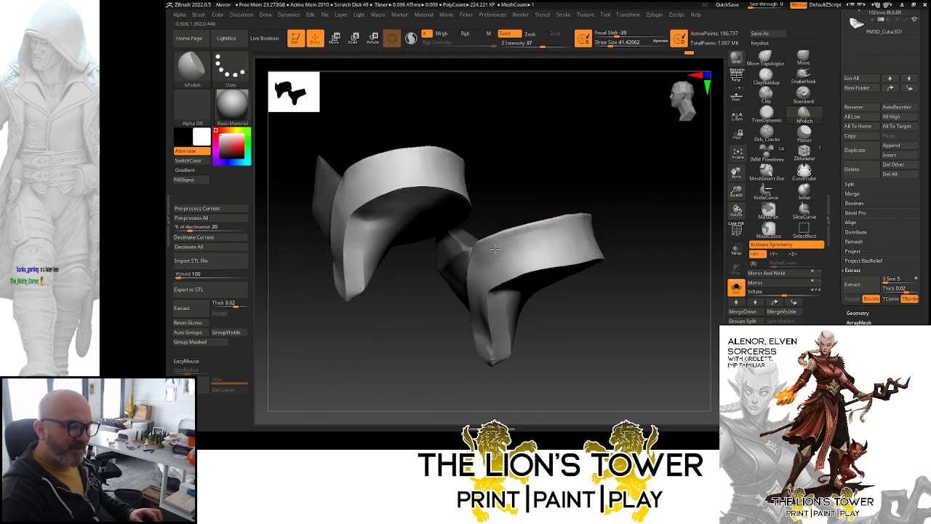
mouse_move(593, 188)
left_mouse_down()
mouse_move(606, 171)
mouse_move(603, 177)
left_mouse_up()
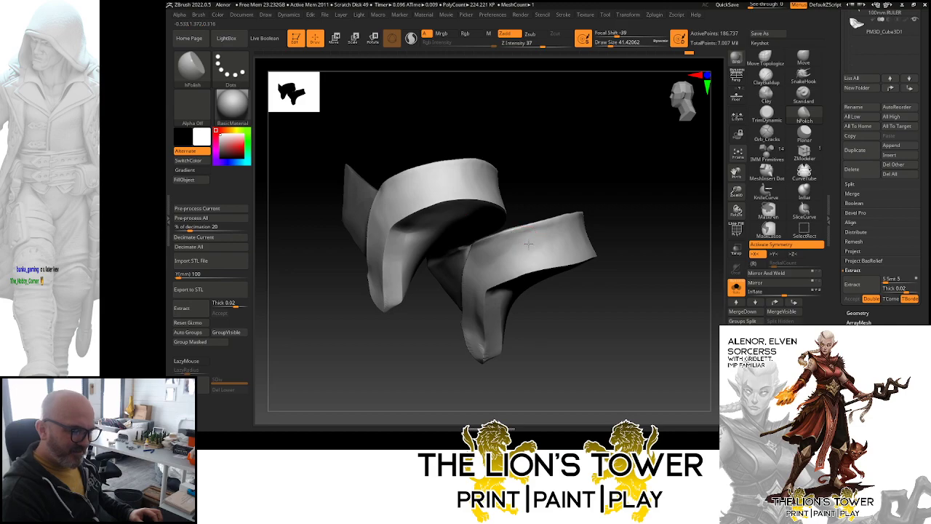
left_click_drag(499, 254, 458, 328)
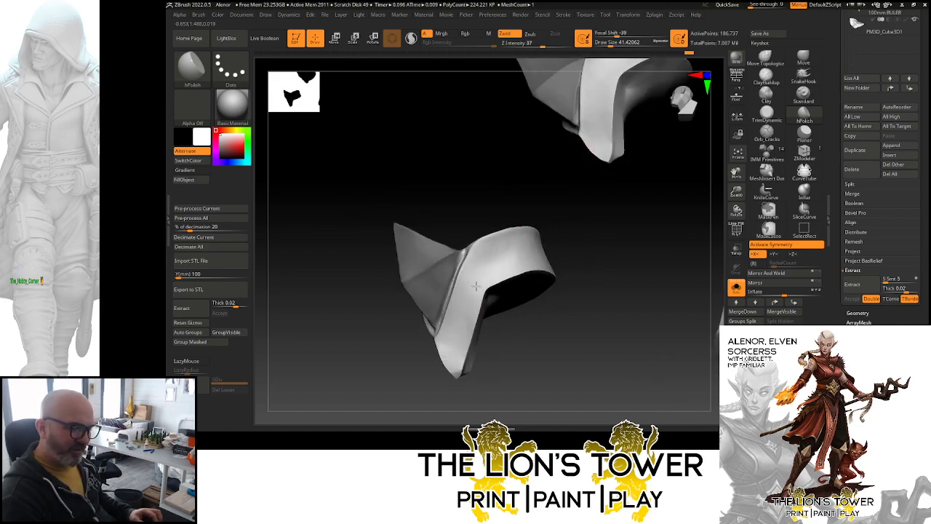
left_click_drag(536, 348, 509, 352)
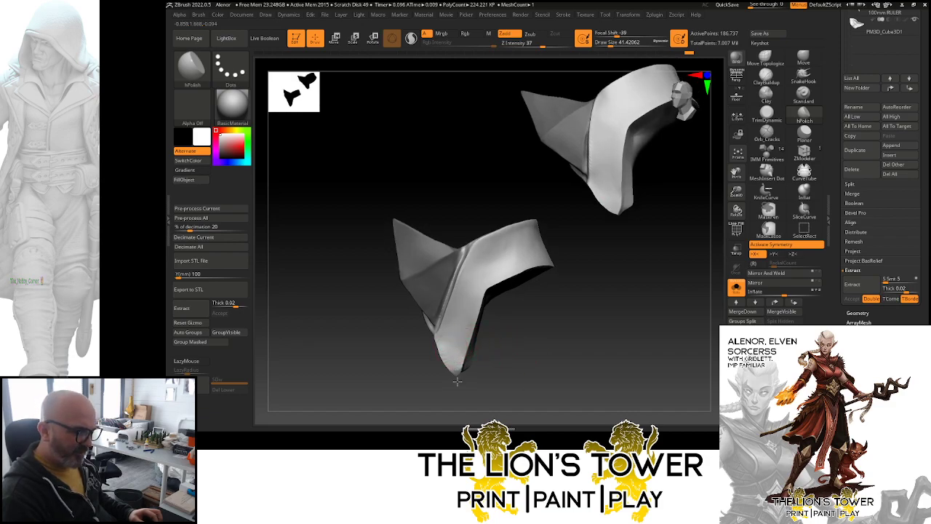
left_click_drag(463, 383, 607, 222)
- Adjust the cuff's shape with the Move brush at draw size about 54, then smooth and re-polish the band
left_click(803, 58)
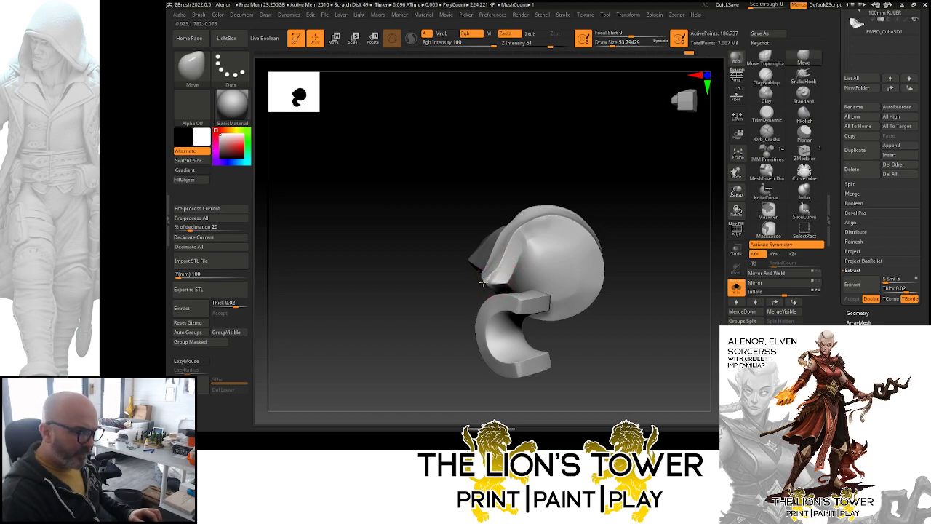
left_click_drag(507, 187, 565, 201)
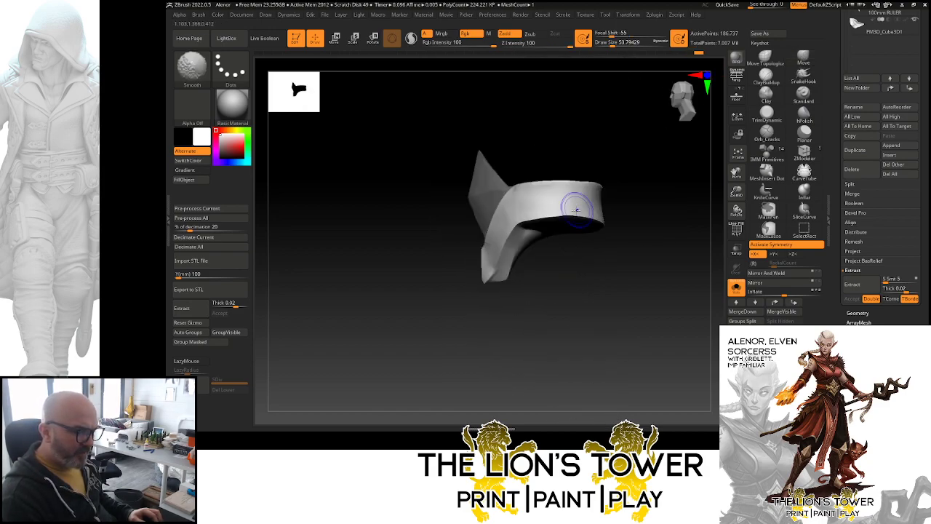
left_click(803, 118)
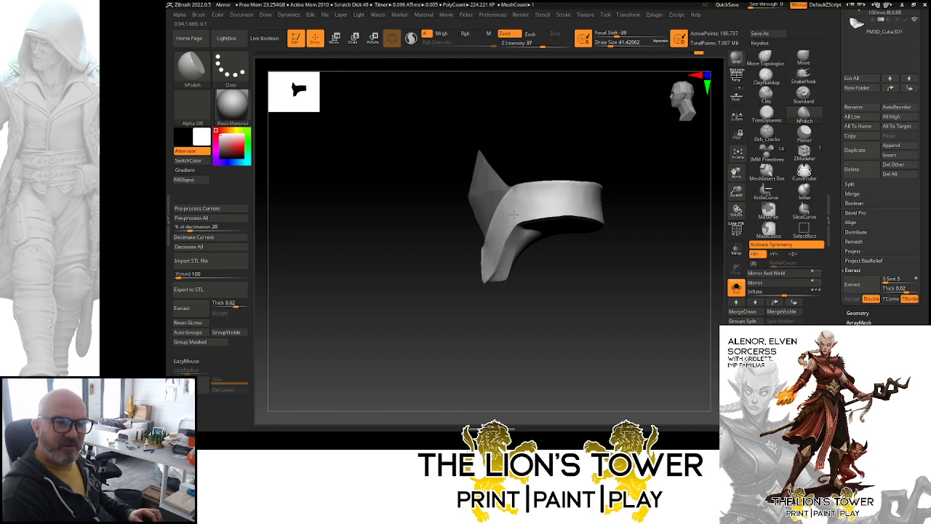
left_click_drag(553, 143, 533, 162)
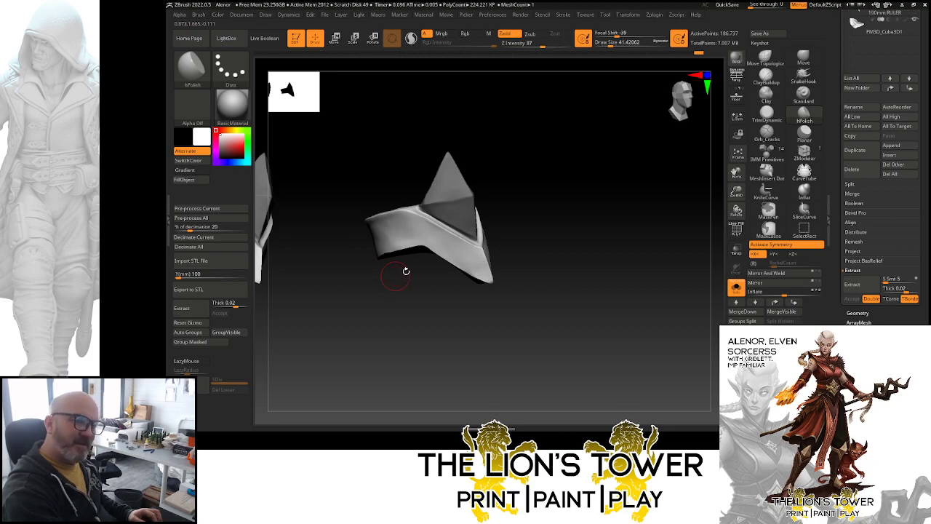
left_click_drag(520, 265, 575, 260)
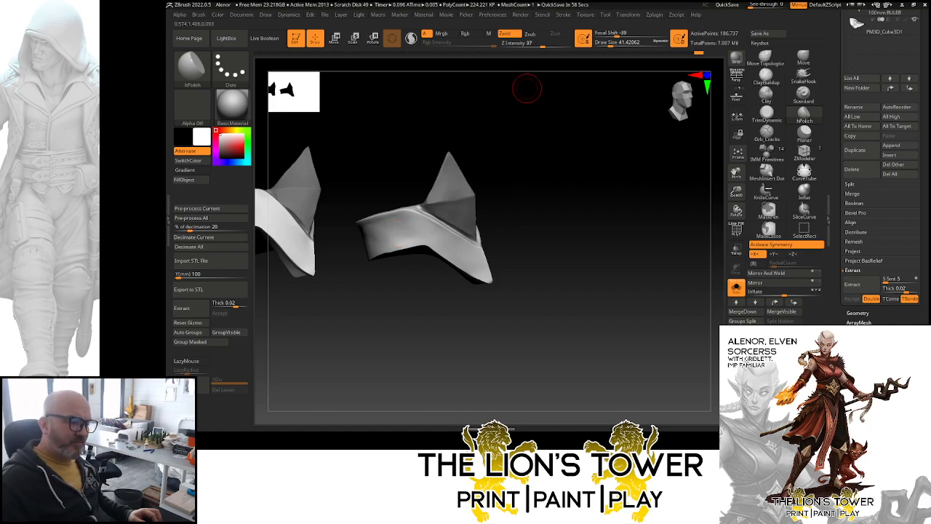
- Leave Solo mode, check the cuffs against the full legs, and make the boots the active subtool
left_click_drag(544, 238, 551, 262)
left_click_drag(612, 44, 617, 56)
left_click_drag(543, 206, 616, 204)
left_click(736, 287)
mouse_move(653, 298)
left_mouse_down()
mouse_move(621, 306)
mouse_move(655, 280)
left_mouse_up()
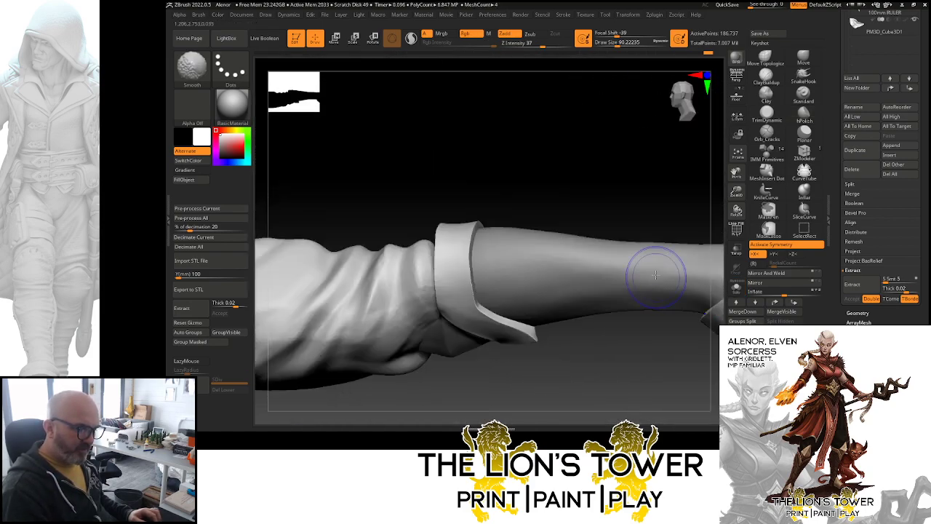
left_click_drag(707, 202, 624, 163, "alt")
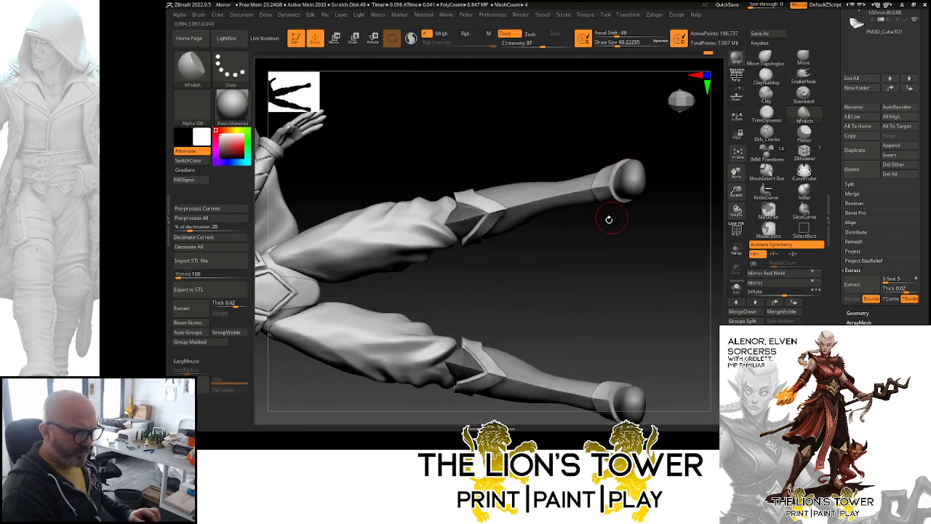
left_click_drag(654, 255, 667, 198)
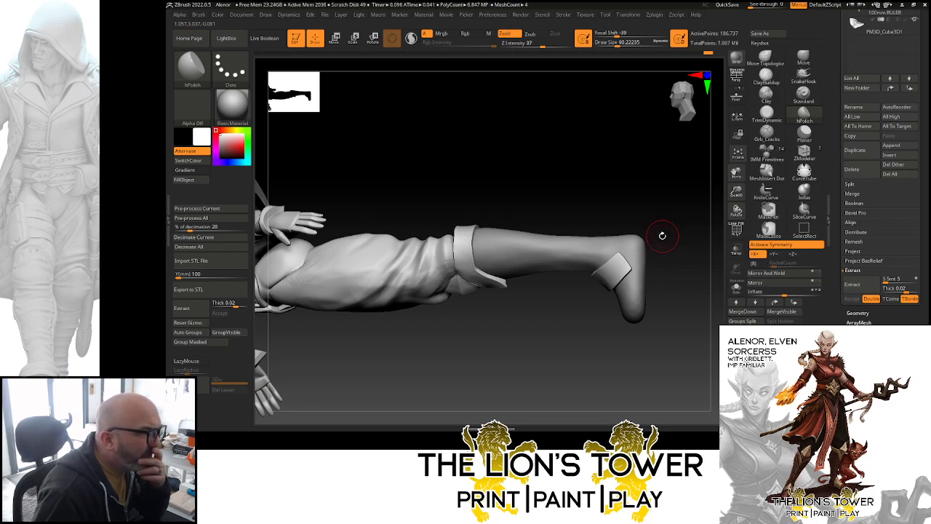
left_click_drag(664, 214, 516, 290)
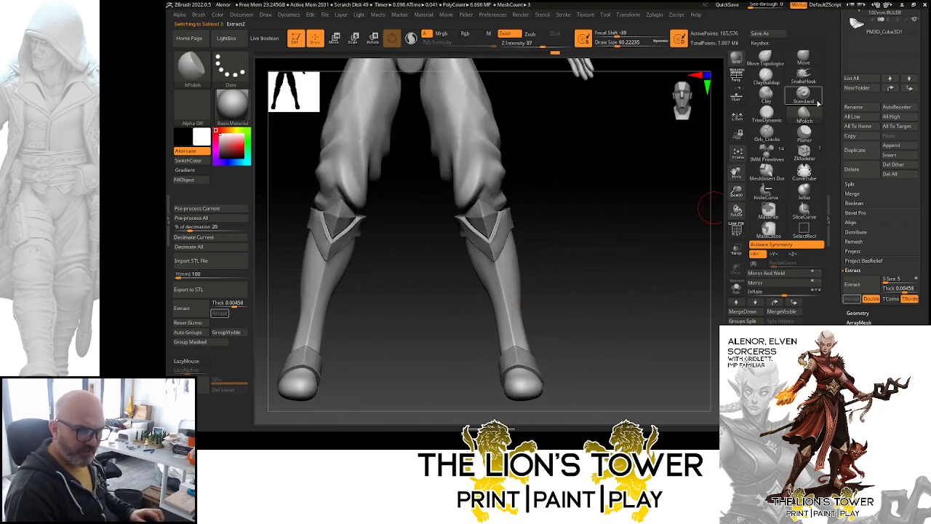
- Choose the Orb_Cracks brush and store a morph target for the boots
left_click(767, 132)
left_click_drag(626, 245, 603, 246)
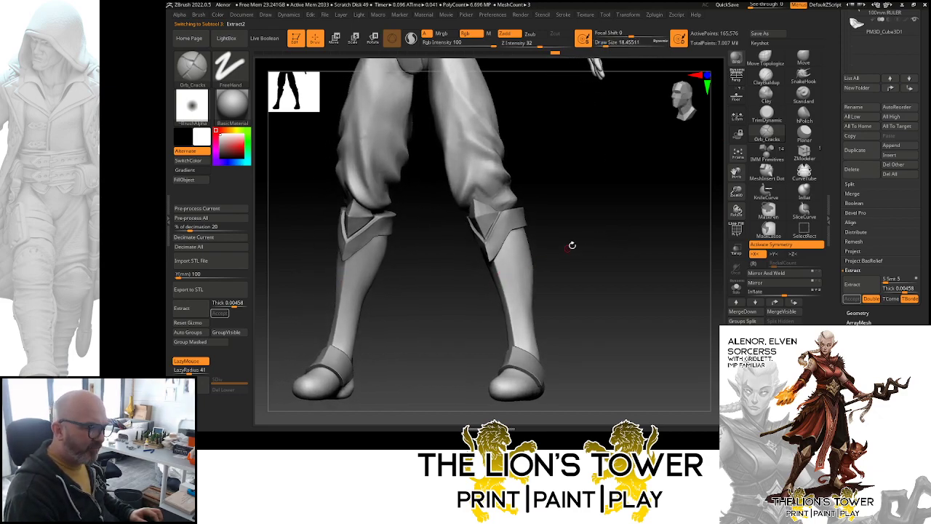
left_click_drag(737, 191, 737, 246)
left_click_drag(672, 265, 574, 250)
left_click_drag(572, 204, 673, 195)
left_click_drag(737, 191, 737, 178)
left_click_drag(736, 174, 790, 87)
left_click_drag(683, 218, 626, 234)
left_click_drag(737, 190, 715, 169)
left_click_drag(677, 231, 603, 248)
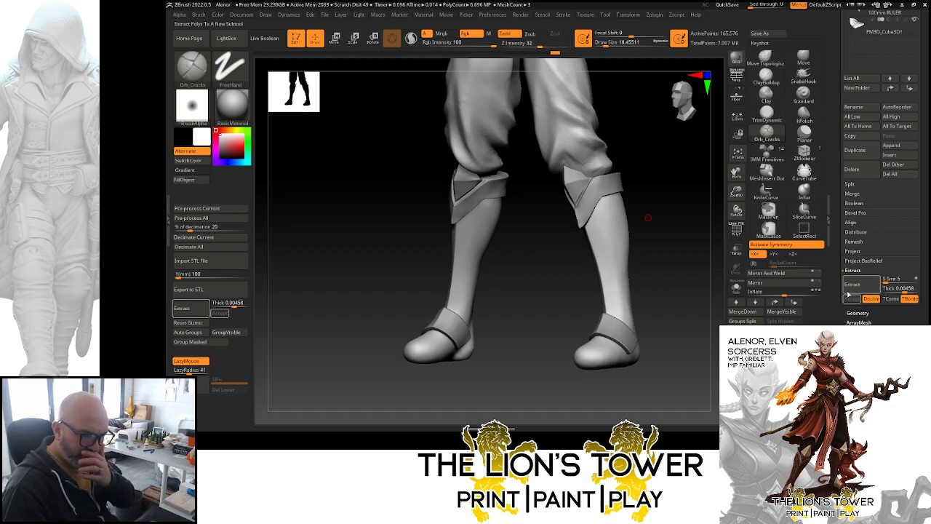
scroll(861, 247, "down", 2)
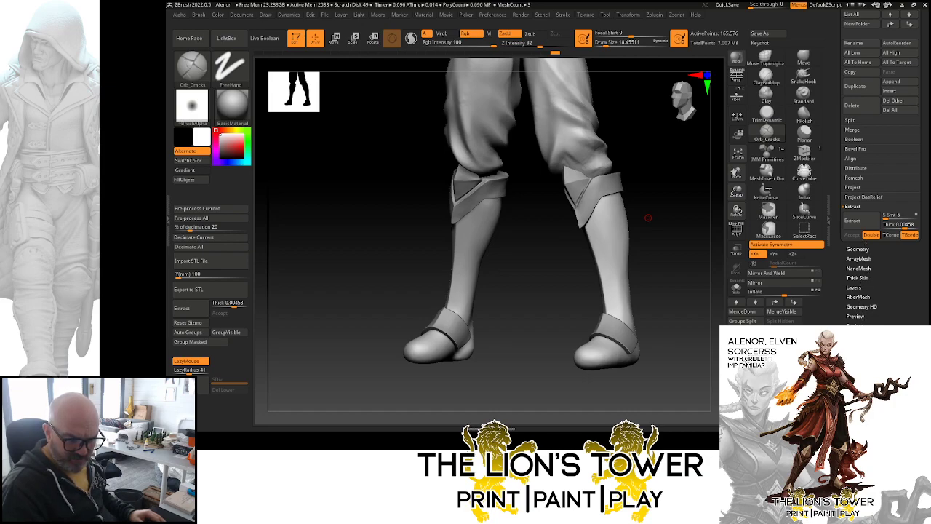
left_click_drag(849, 383, 849, 361)
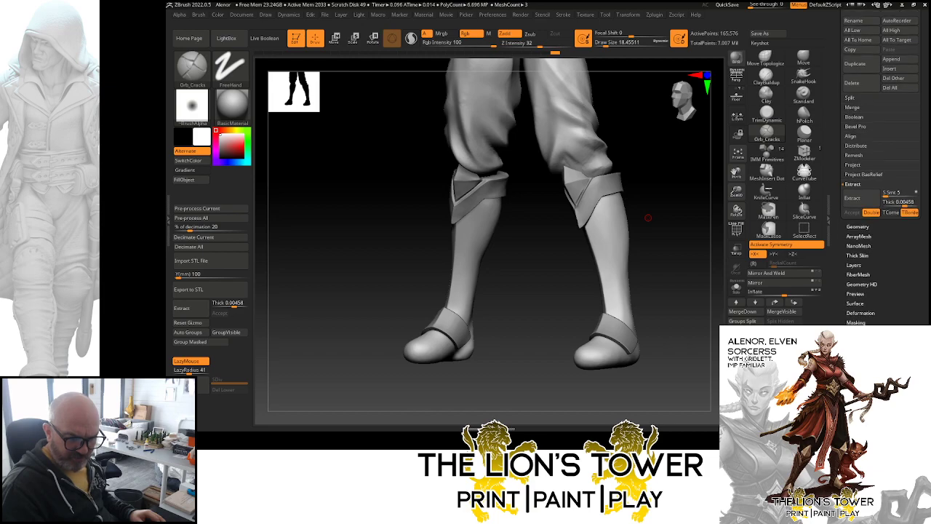
left_click(861, 361)
left_click(853, 166)
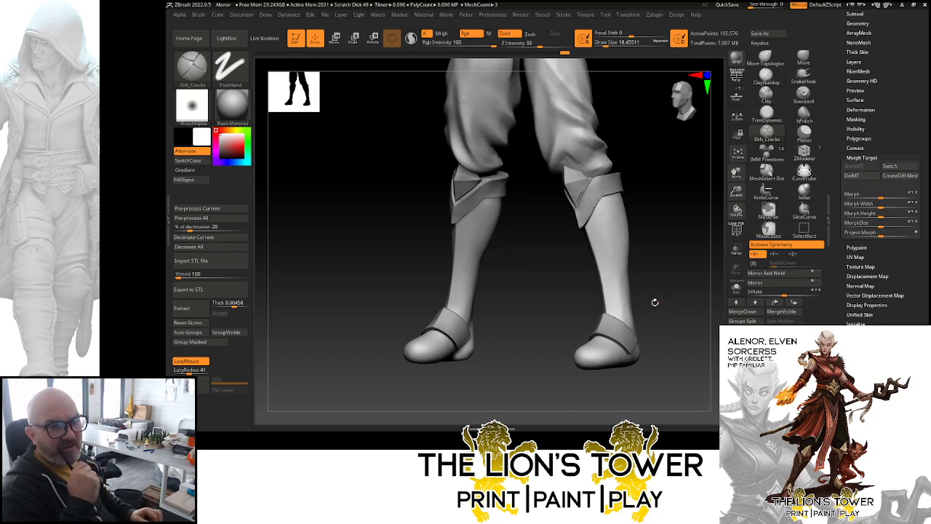
- Test Orb_Cracks strokes on the boot shaft, undo them, and set the draw size to about 46
mouse_move(655, 301)
left_mouse_down()
mouse_move(664, 241)
mouse_move(648, 237)
mouse_move(665, 200)
mouse_move(640, 220)
left_mouse_up()
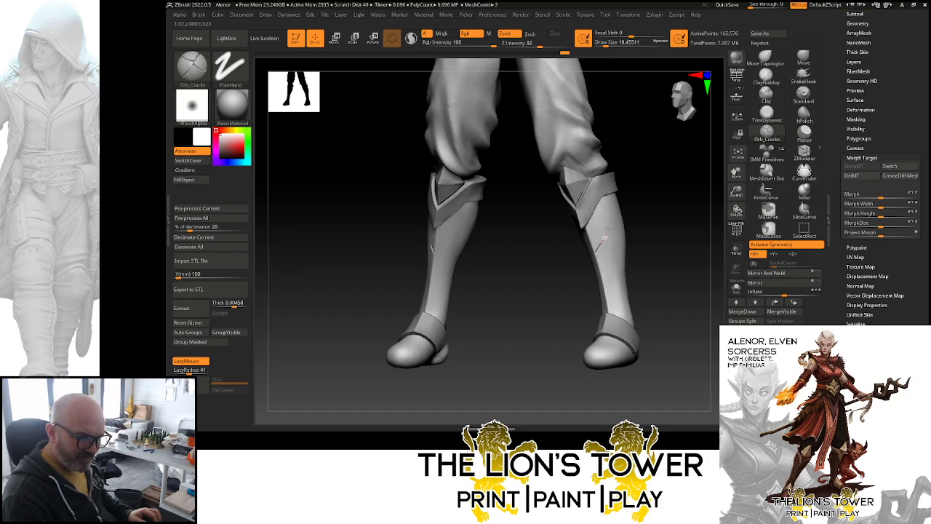
left_click_drag(614, 220, 622, 203)
key("ctrl+z")
left_click_drag(605, 45, 610, 53)
left_click_drag(663, 202, 635, 219)
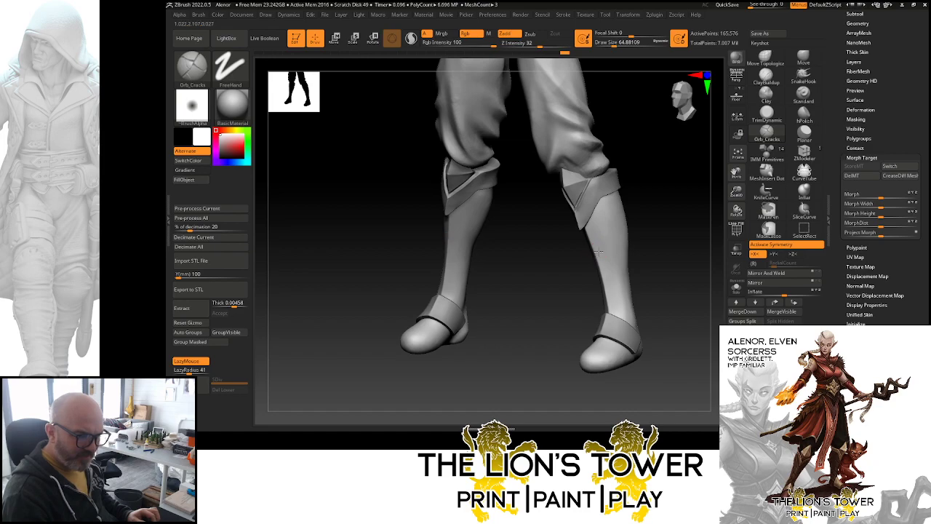
left_click_drag(620, 208, 623, 201)
key("ctrl+z")
left_click_drag(614, 45, 609, 46)
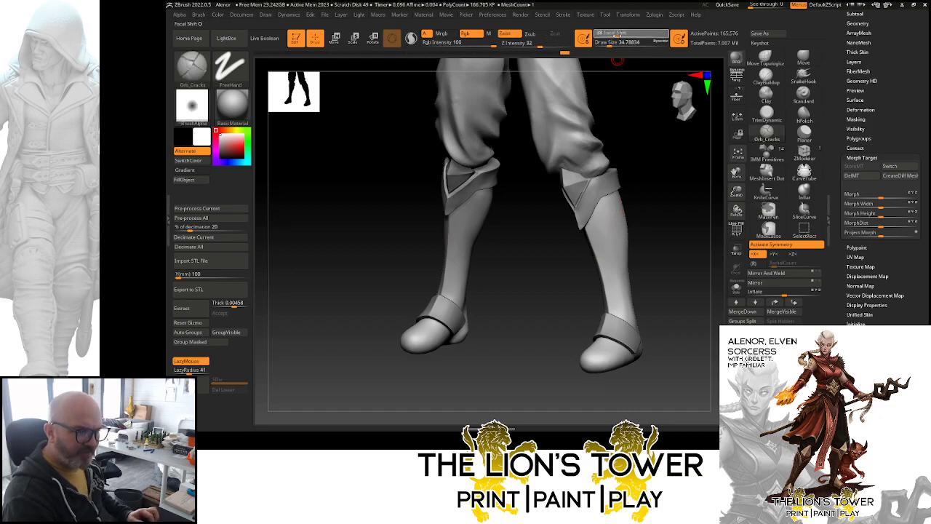
left_click_drag(615, 58, 618, 58)
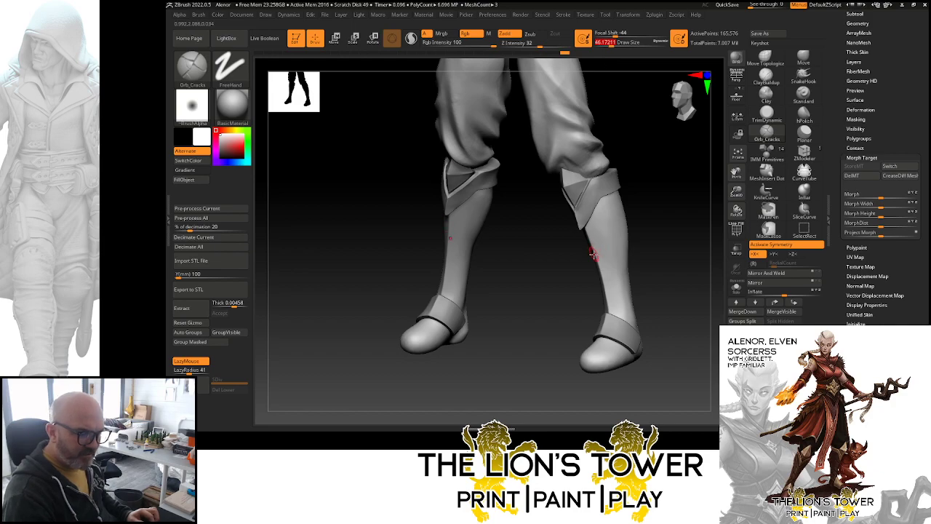
- Carve an upper and a lower diagonal groove across the front outer side of the boot shafts with Orb_Cracks
left_click_drag(631, 214, 644, 217)
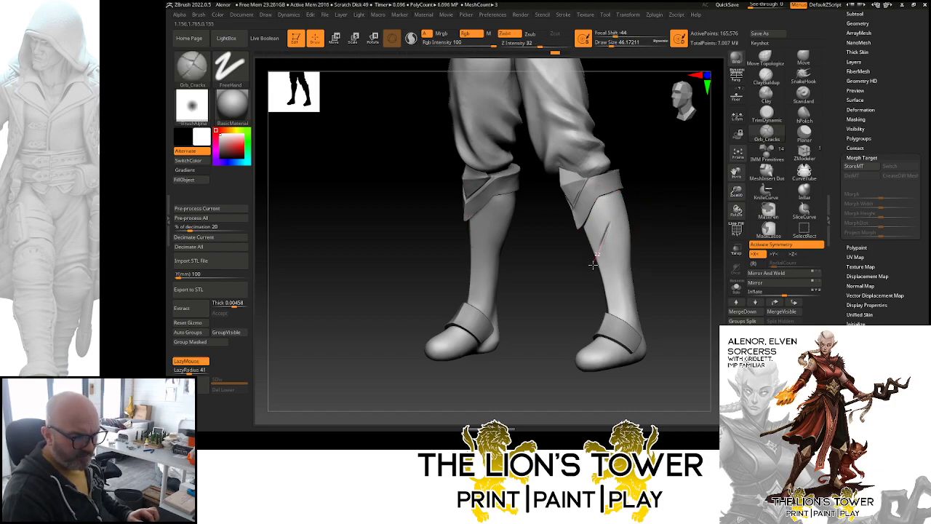
left_click_drag(589, 273, 590, 270)
mouse_move(662, 243)
left_mouse_down()
mouse_move(692, 225)
mouse_move(671, 245)
mouse_move(608, 264)
left_mouse_up()
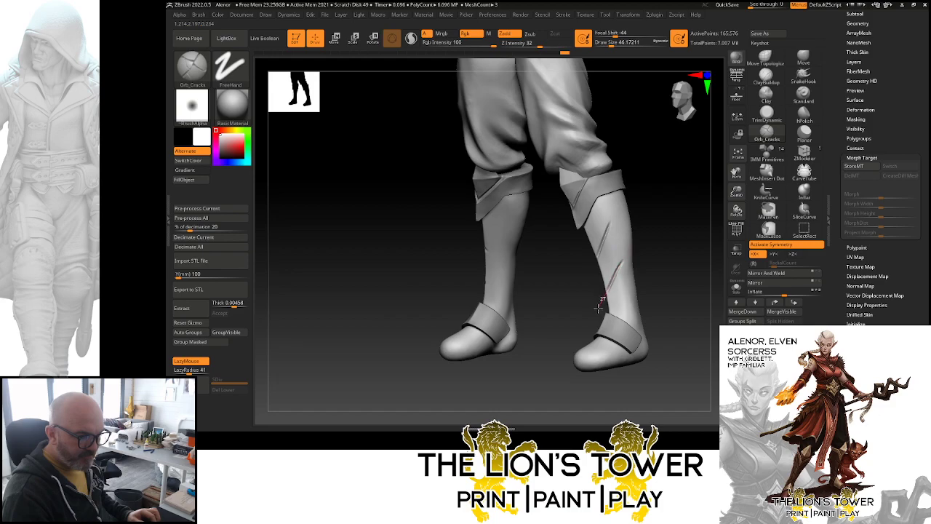
- Isolate the boots in Solo mode and undo the stray mask together with the lower groove
left_click(736, 288)
mouse_move(685, 317)
left_mouse_down()
mouse_move(679, 308)
mouse_move(700, 325)
left_mouse_up()
left_click(679, 308, "ctrl")
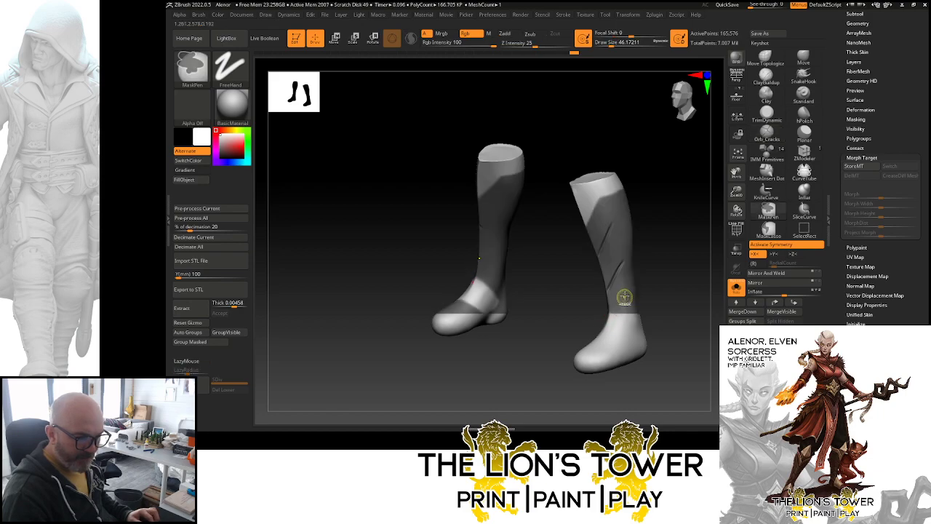
key("ctrl+z")
key("ctrl+z")
mouse_move(658, 260)
left_mouse_down("shift")
mouse_move(665, 250)
mouse_move(695, 309)
mouse_move(692, 301)
left_mouse_up("shift")
left_click(694, 301, "ctrl")
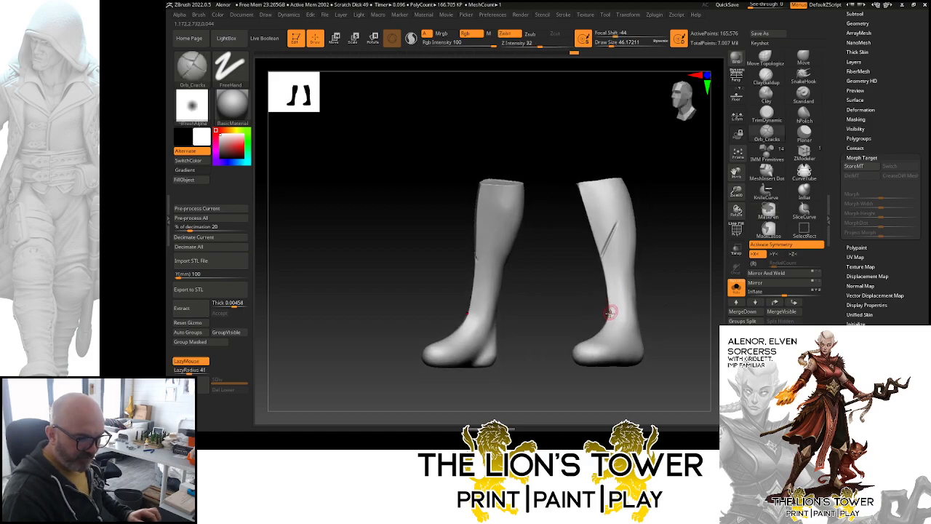
- Carve two more parallel diagonal grooves down the outer side of the shafts, then leave Solo mode
left_click_drag(675, 264, 646, 273)
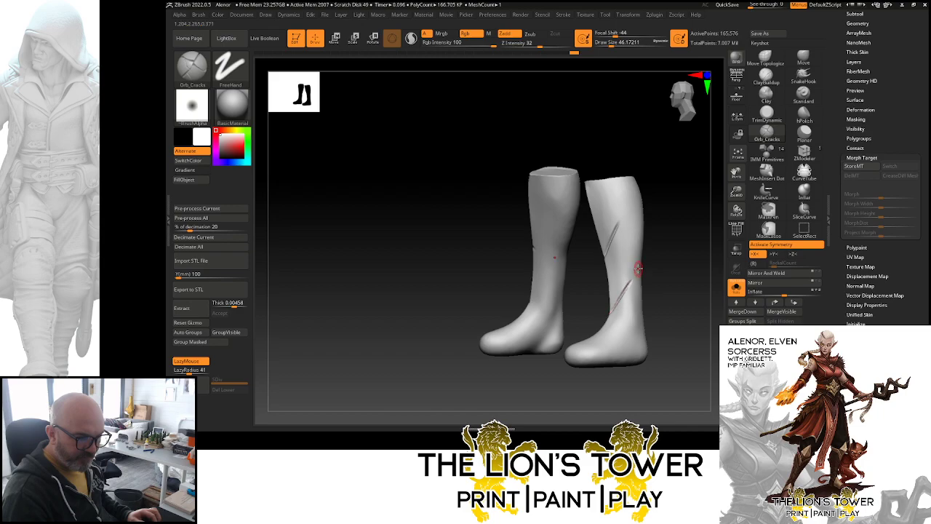
left_click_drag(658, 256, 671, 247)
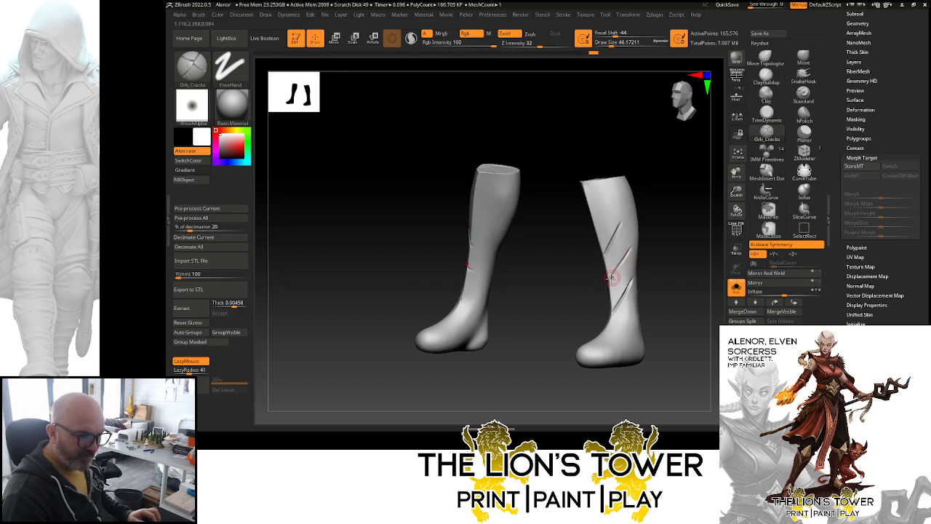
mouse_move(648, 224)
left_mouse_down()
mouse_move(669, 240)
mouse_move(694, 228)
mouse_move(686, 233)
mouse_move(681, 220)
mouse_move(642, 235)
mouse_move(654, 235)
left_mouse_up()
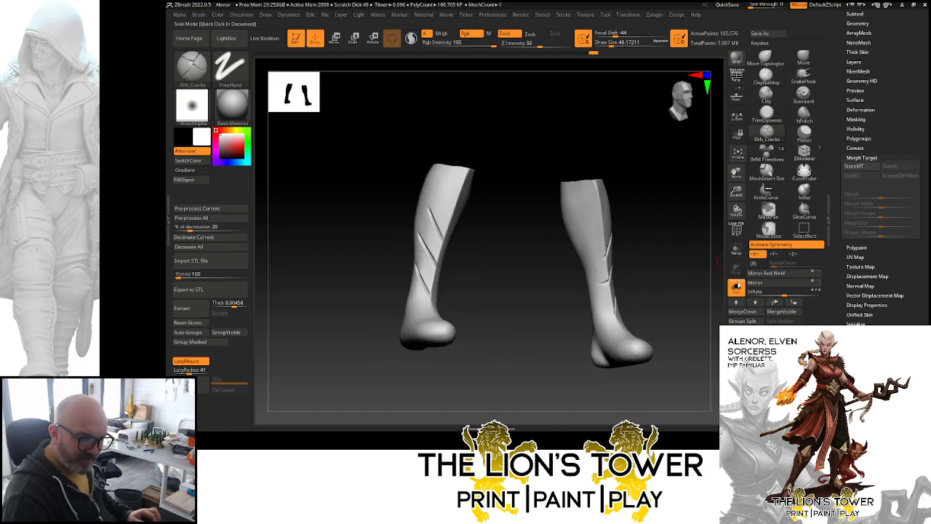
left_click(697, 265, "ctrl+shift")
- Carve matching diagonal grooves on the inner side of the shafts so they meet the outer ones in front chevrons
mouse_move(698, 265)
left_mouse_down()
mouse_move(662, 245)
mouse_move(620, 251)
mouse_move(642, 218)
left_mouse_up()
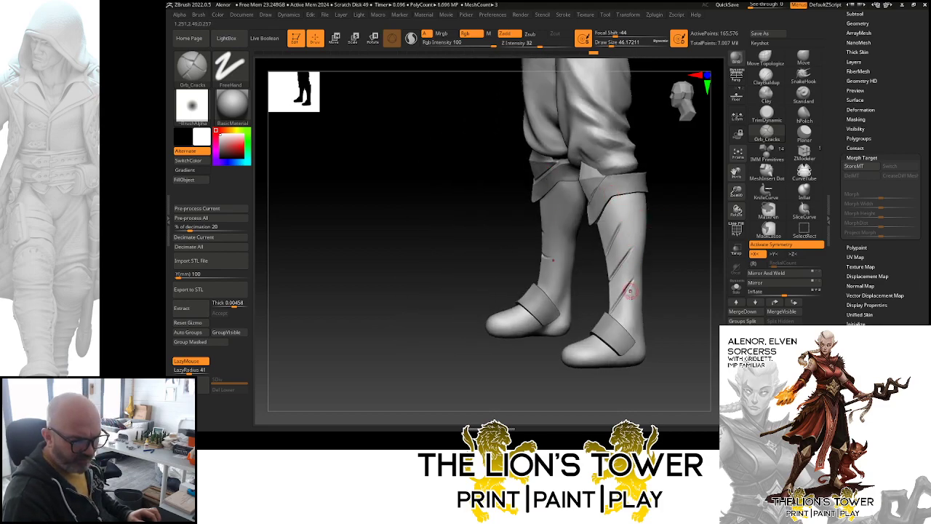
mouse_move(615, 184)
left_mouse_down()
mouse_move(631, 287)
mouse_move(628, 266)
left_mouse_up()
left_click_drag(662, 239, 598, 233)
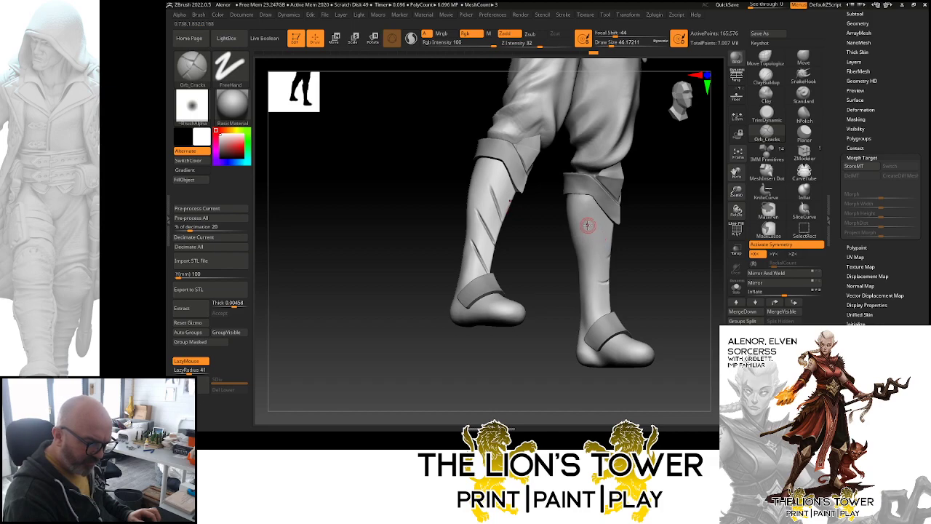
left_click_drag(616, 263, 591, 231)
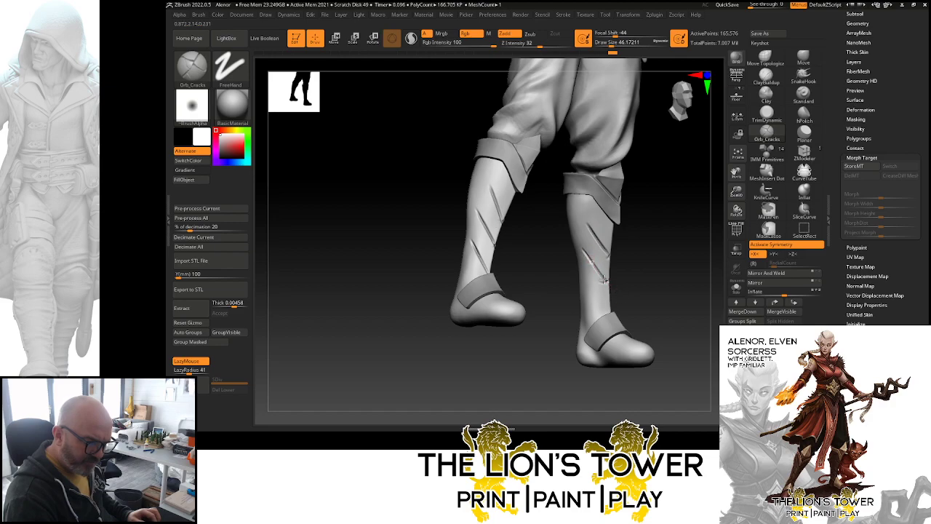
mouse_move(618, 293)
left_mouse_down()
mouse_move(628, 307)
mouse_move(600, 307)
mouse_move(657, 322)
mouse_move(603, 312)
mouse_move(604, 288)
left_mouse_up()
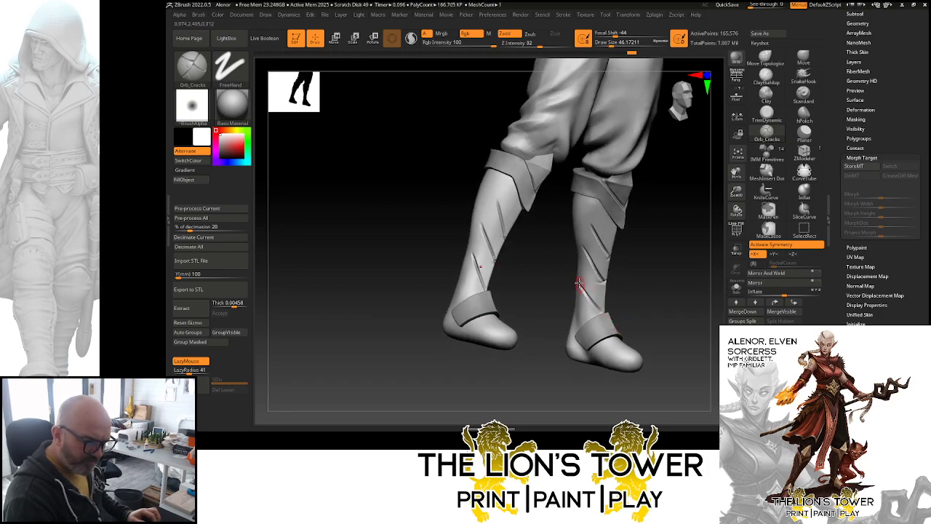
- Examine the chevron grooves on the isolated boots and against the full legs
left_click(736, 287)
left_click_drag(693, 297, 585, 251)
left_click_drag(610, 283, 704, 221)
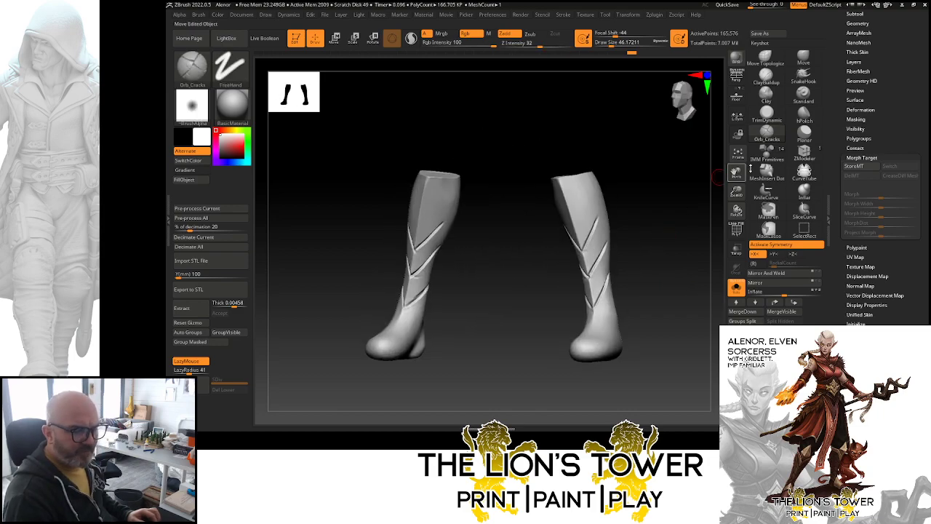
left_click(736, 287)
left_click_drag(736, 172, 661, 251)
left_click_drag(736, 182, 737, 115)
left_click(736, 287)
left_click_drag(631, 231, 561, 141)
left_click(736, 288)
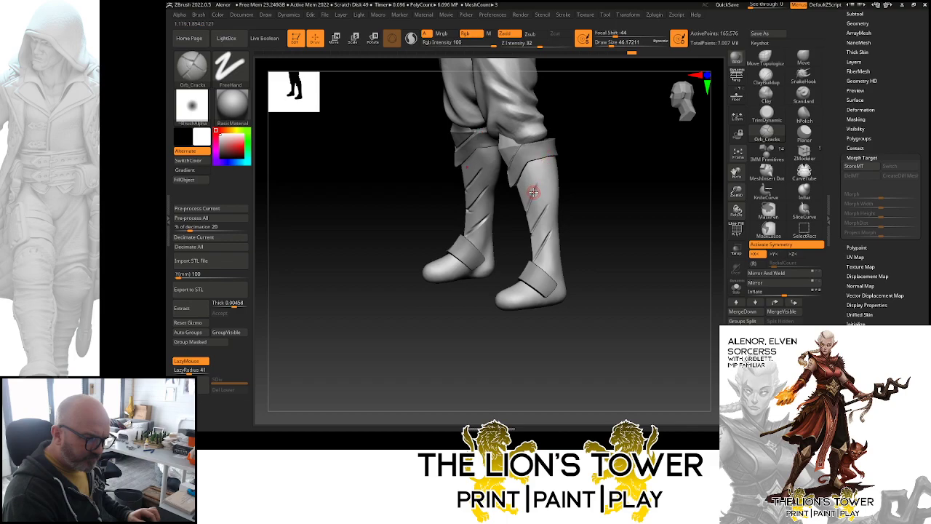
- Carve the top diagonal grooves from just below the cuff down the outer and inner sides of the shafts, undoing the stray extra stroke
left_click(549, 154, "alt")
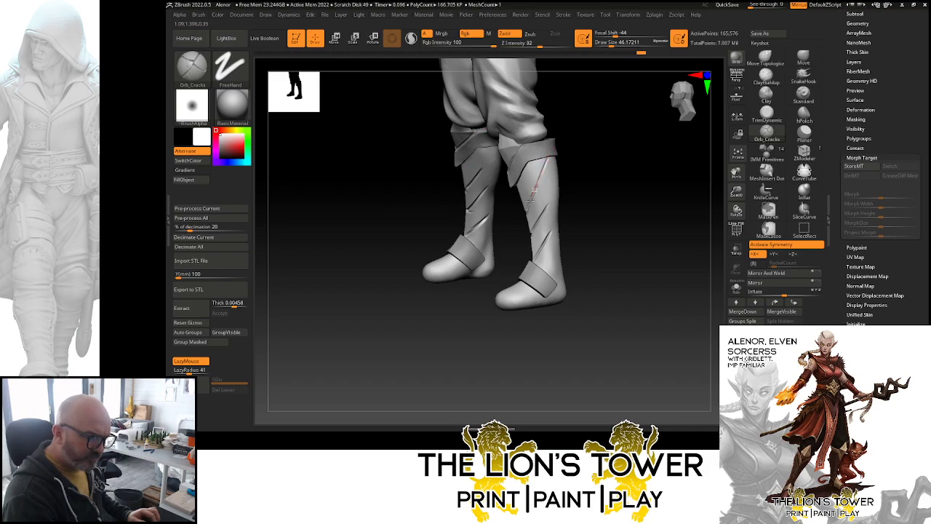
left_click_drag(532, 197, 522, 215)
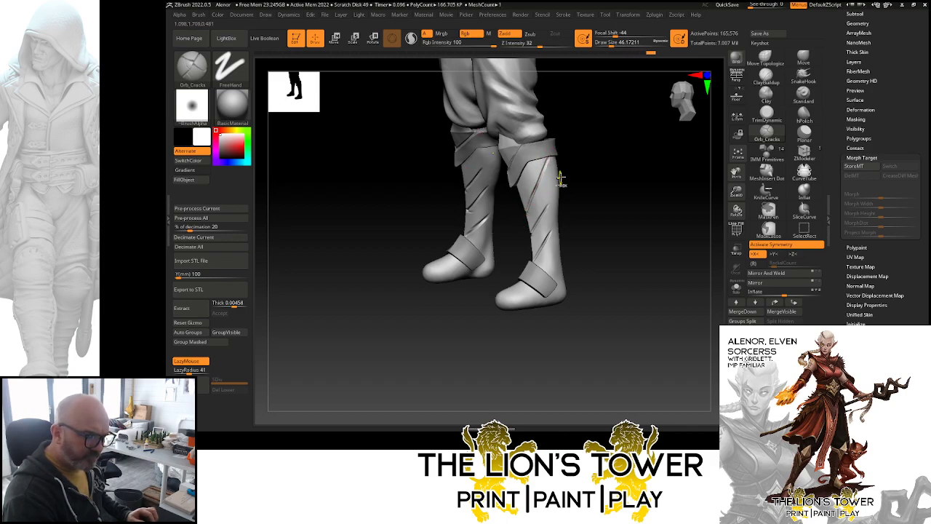
key("ctrl+z")
mouse_move(578, 164)
left_mouse_down()
mouse_move(645, 140)
mouse_move(611, 195)
mouse_move(539, 157)
left_mouse_up()
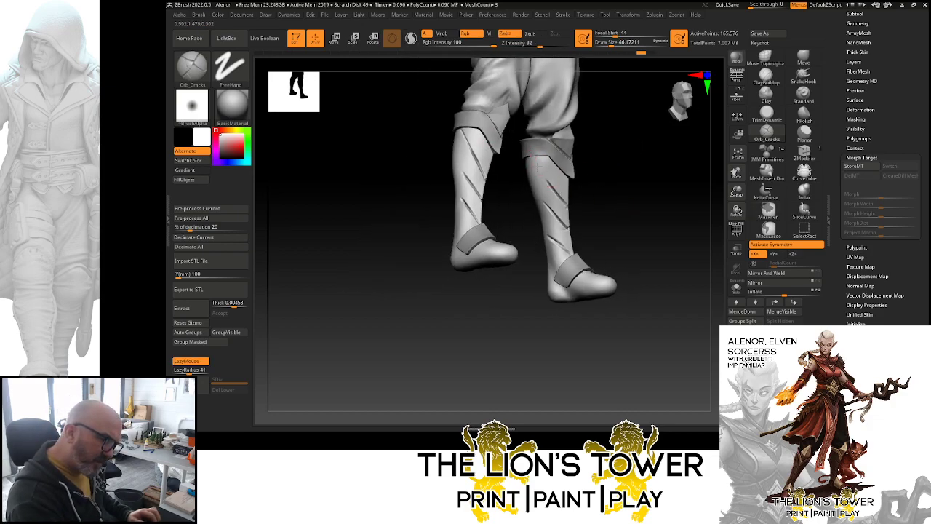
left_click(569, 209, "alt")
left_click_drag(619, 224, 595, 217)
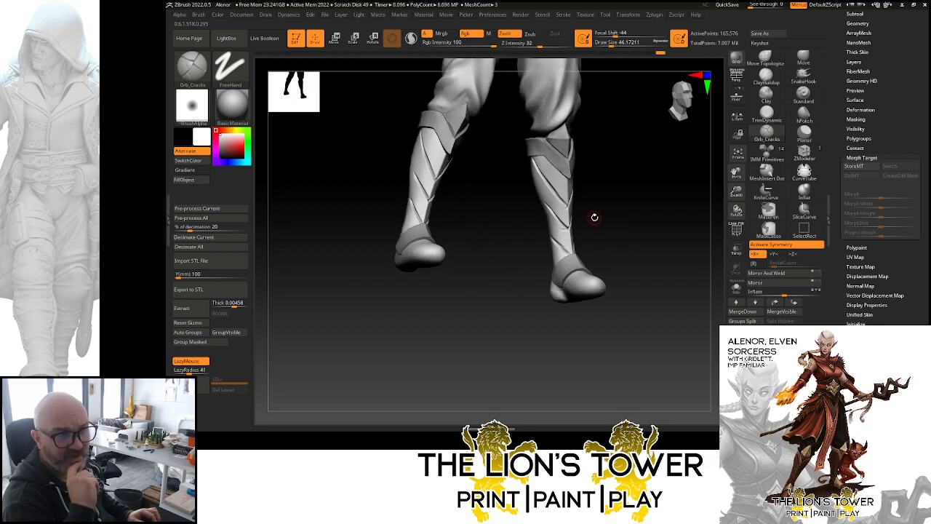
- Carve a downward groove from the outer side's upper crease toward the back of the calf
left_click_drag(656, 208, 559, 190)
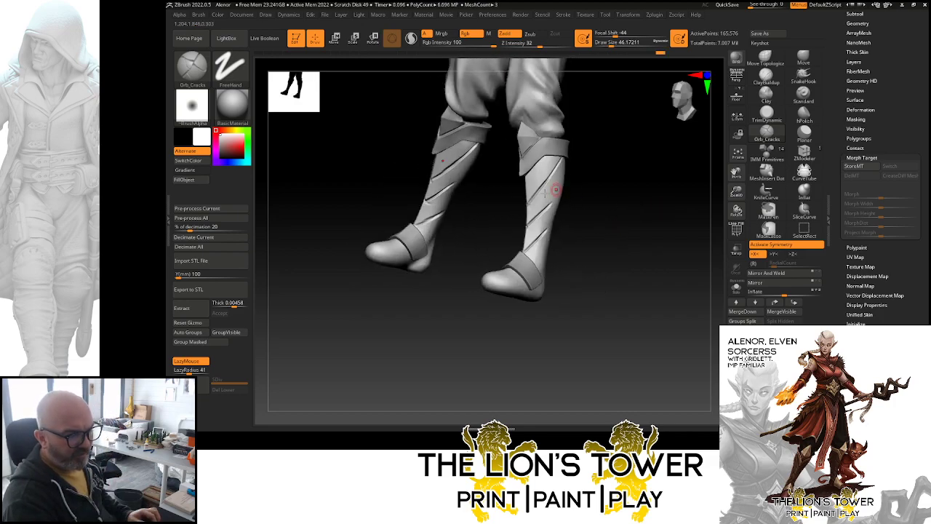
left_click_drag(578, 155, 536, 179)
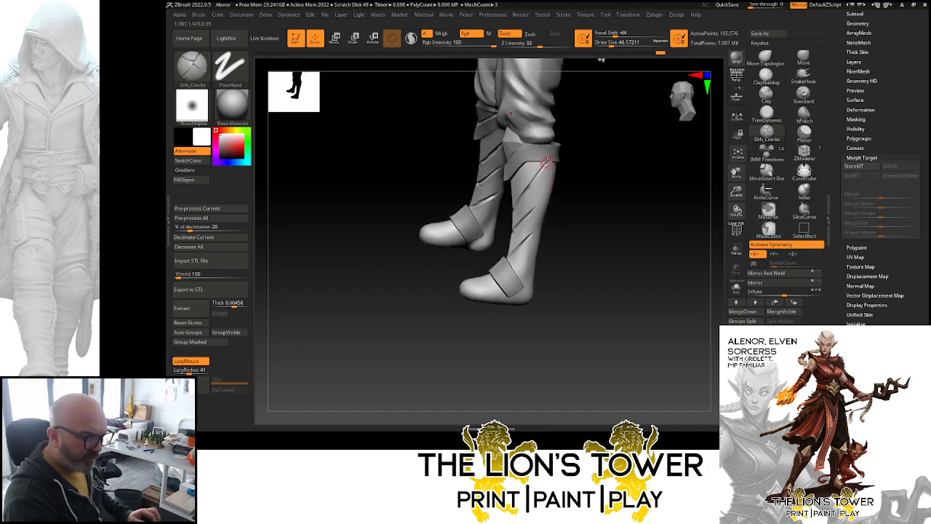
left_click_drag(601, 178, 541, 195)
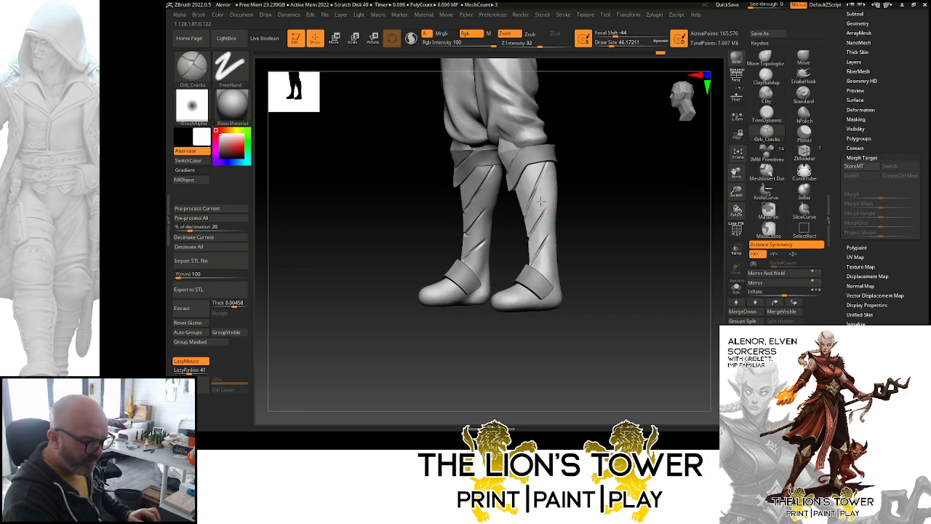
mouse_move(579, 239)
left_mouse_down()
mouse_move(638, 192)
mouse_move(652, 199)
mouse_move(617, 185)
left_mouse_up()
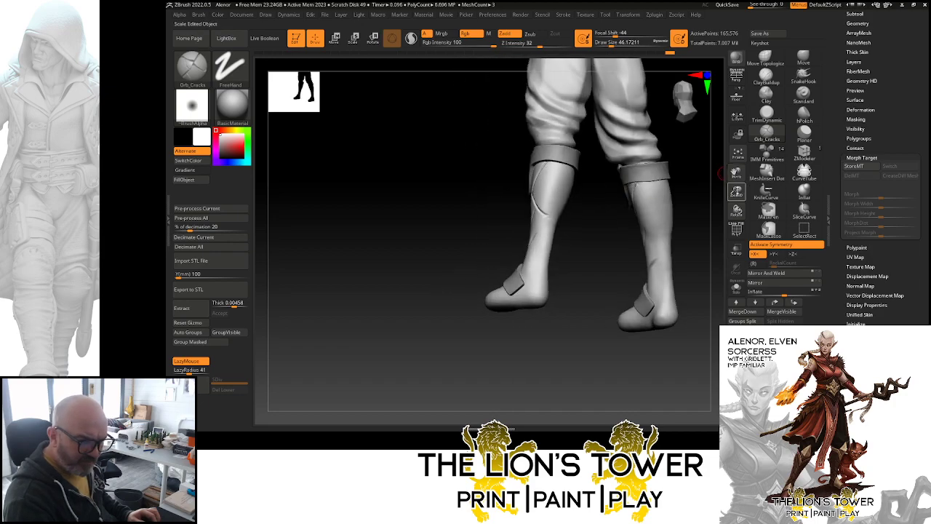
left_click_drag(736, 192, 736, 240)
left_click_drag(533, 196, 589, 241)
left_click_drag(601, 274, 645, 281)
left_click_drag(584, 243, 586, 250, "shift")
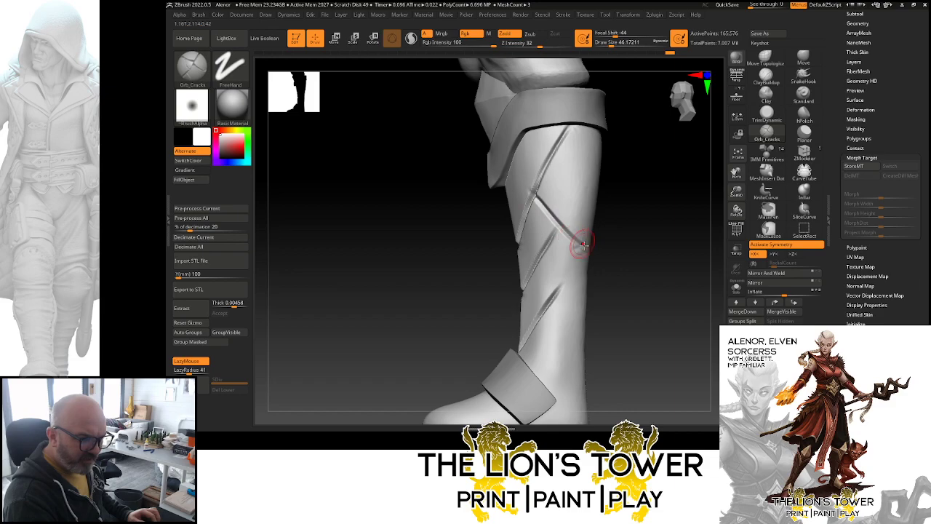
- Deepen the outer calf groove and extend it around to the back of the shaft
left_click_drag(615, 262, 528, 231)
mouse_move(579, 266)
left_mouse_down()
mouse_move(621, 287)
mouse_move(612, 278)
left_mouse_up()
left_click_drag(546, 210, 580, 246)
left_click_drag(647, 276, 584, 250)
left_click_drag(596, 283, 557, 240)
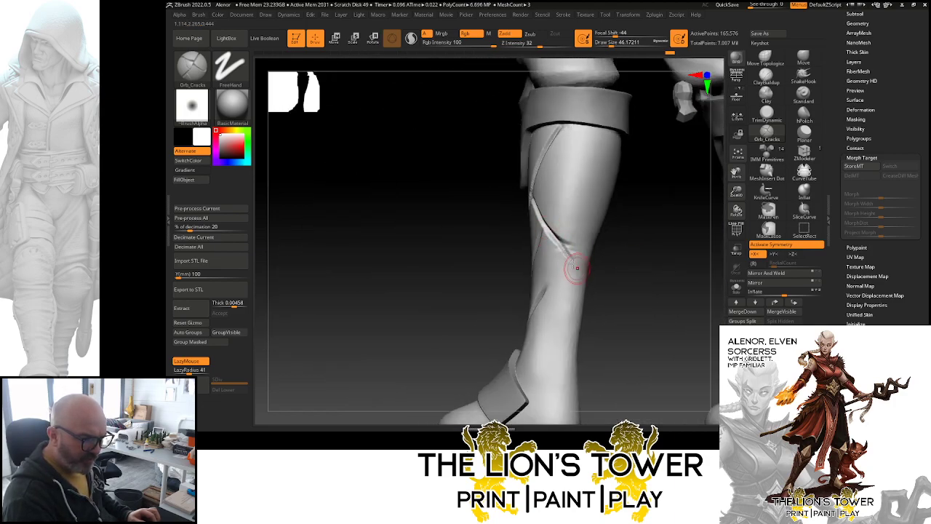
left_click_drag(586, 274, 554, 244)
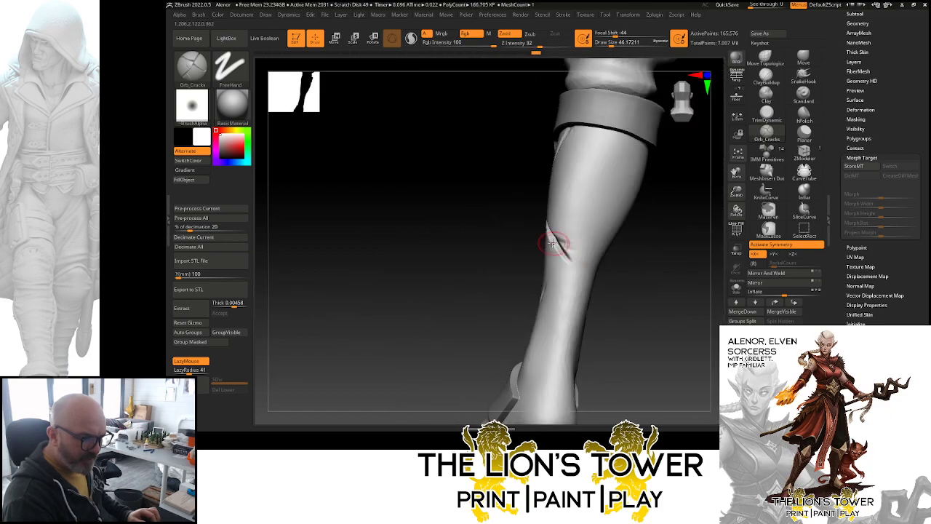
- Carve the matching groove on the inner calf and join both sides into a V at the back
left_click_drag(580, 280, 602, 260)
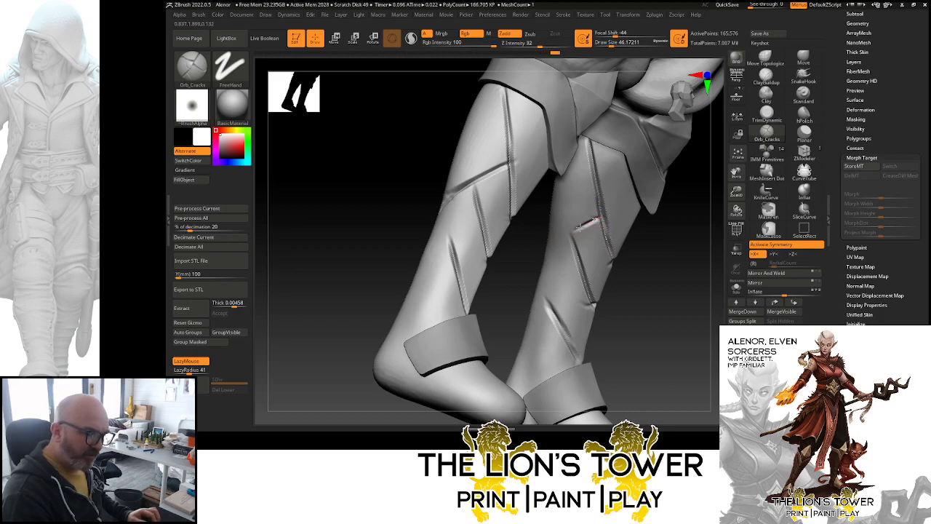
left_click_drag(556, 240, 604, 238)
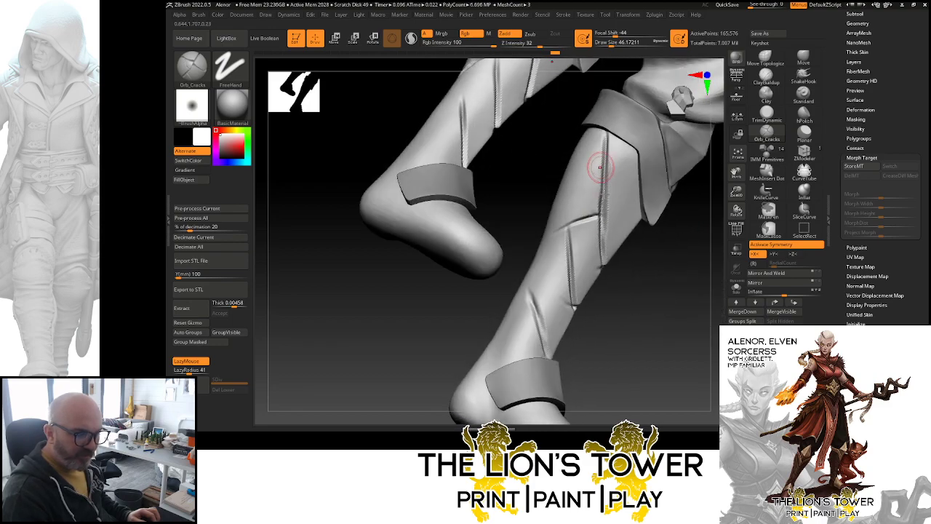
left_click_drag(634, 305, 659, 307)
mouse_move(552, 233)
left_mouse_down()
mouse_move(593, 217)
mouse_move(533, 248)
left_mouse_up()
left_click_drag(615, 320, 651, 332)
left_click_drag(607, 224, 552, 274)
- Carve a second V groove higher on the back of the calf, running from the outer and inner sides of the shaft
mouse_move(626, 227)
left_mouse_down()
mouse_move(529, 217)
mouse_move(556, 205)
mouse_move(558, 187)
left_mouse_up()
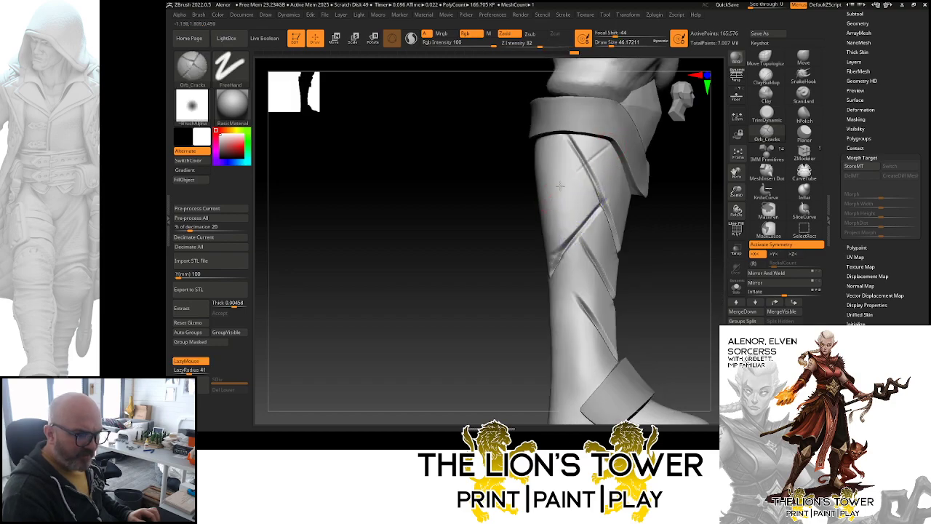
left_click_drag(597, 152, 557, 187)
left_click_drag(659, 174, 734, 156)
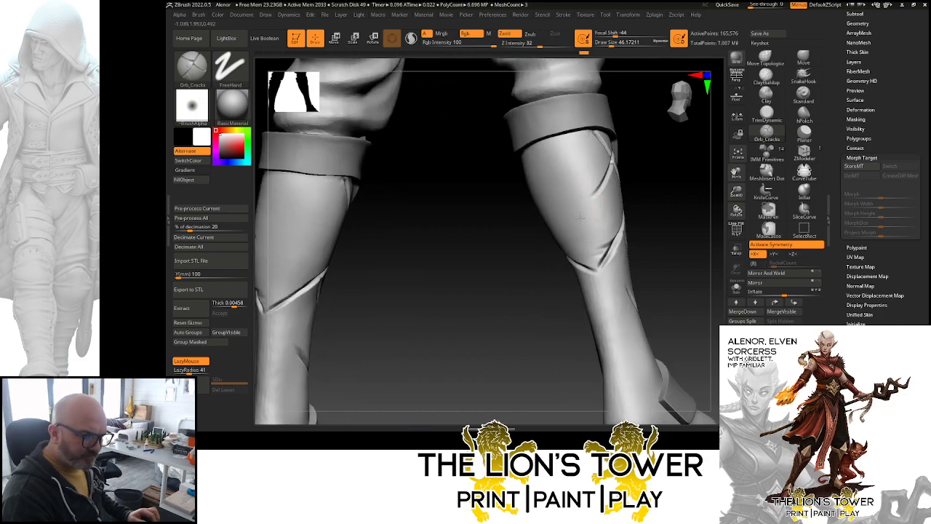
mouse_move(644, 150)
left_mouse_down()
mouse_move(672, 186)
mouse_move(653, 200)
mouse_move(633, 208)
mouse_move(512, 172)
mouse_move(555, 187)
left_mouse_up()
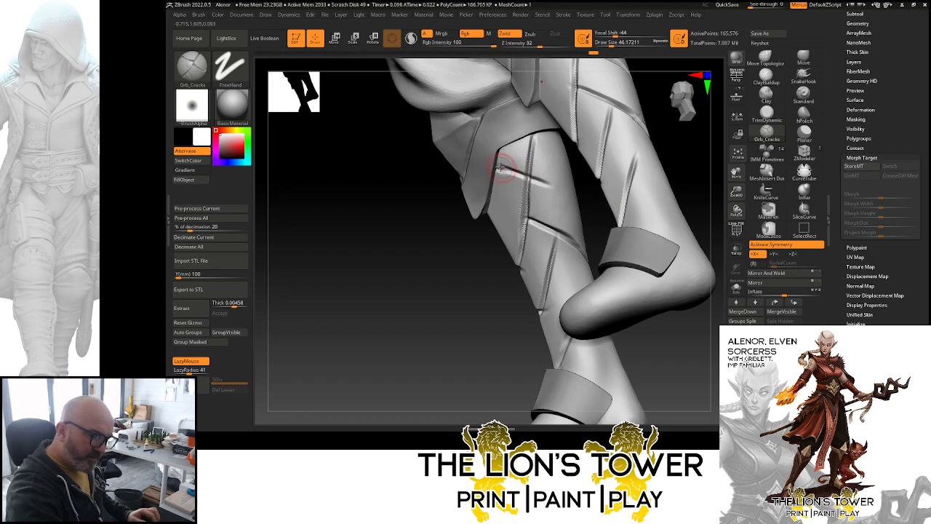
mouse_move(665, 182)
left_mouse_down()
mouse_move(692, 183)
mouse_move(512, 178)
left_mouse_up()
left_click_drag(569, 210, 574, 213)
left_click_drag(513, 182, 555, 204)
mouse_move(605, 226)
left_mouse_down()
mouse_move(576, 216)
mouse_move(630, 230)
mouse_move(540, 200)
mouse_move(583, 227)
mouse_move(624, 184)
left_mouse_up()
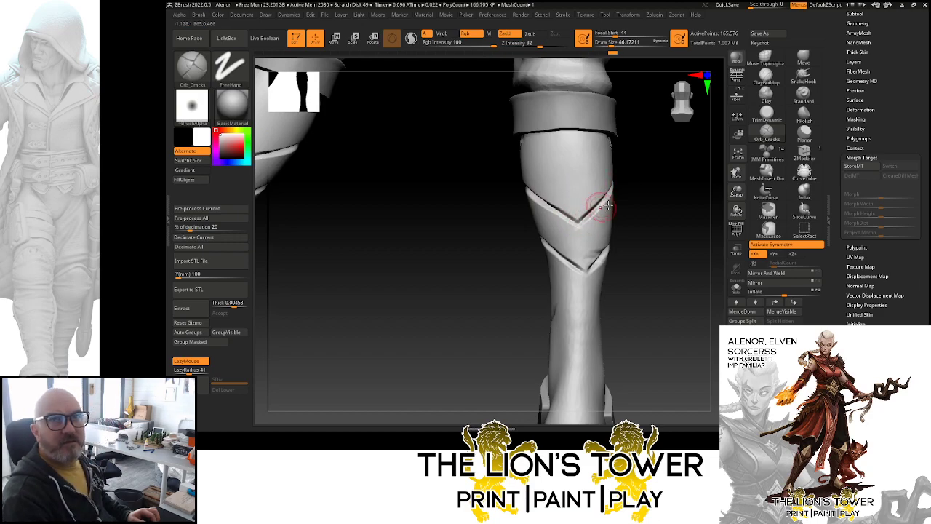
- Deepen both arms of the lower V groove where they meet at the back of the calf
left_click_drag(677, 225, 673, 231)
left_click_drag(604, 242, 585, 277)
left_click_drag(558, 247, 588, 268)
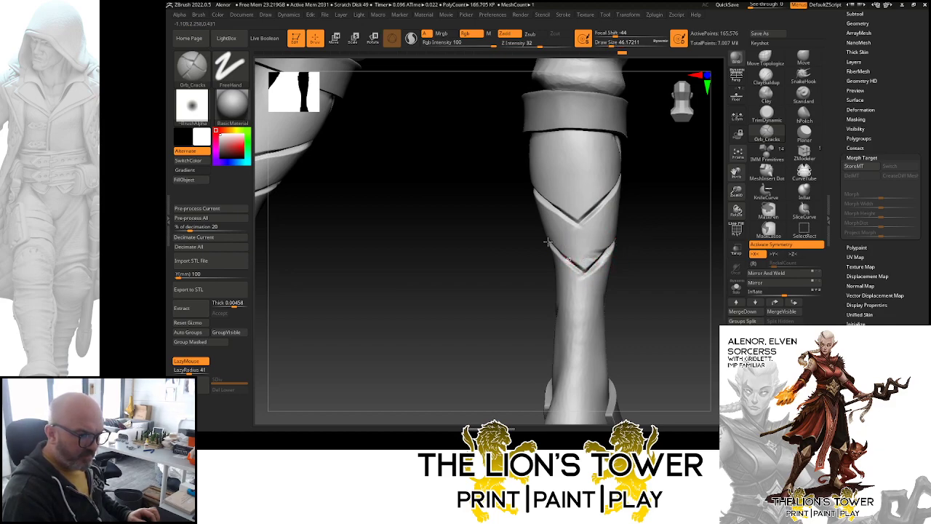
- Carve a third V groove low on the back of the calf, joining the side grooves above the ankle
left_click_drag(737, 193, 615, 233)
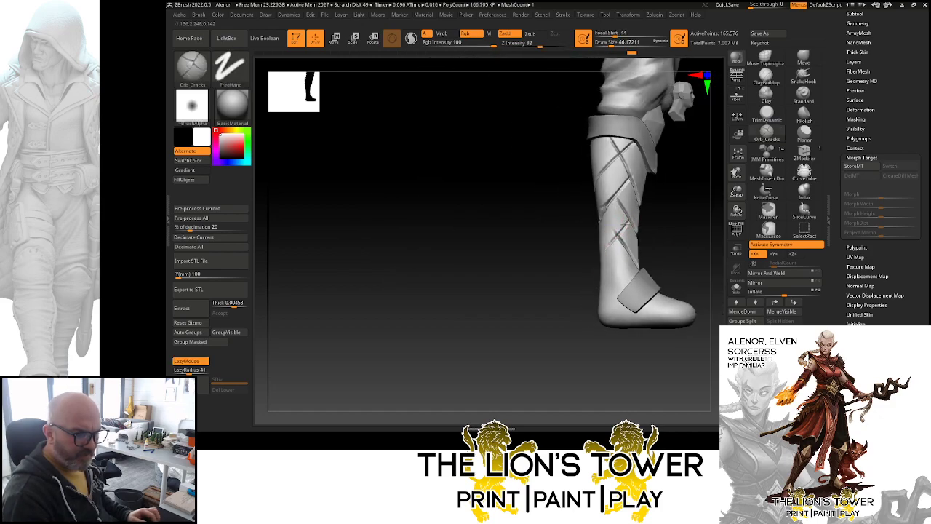
left_click_drag(597, 257, 607, 224)
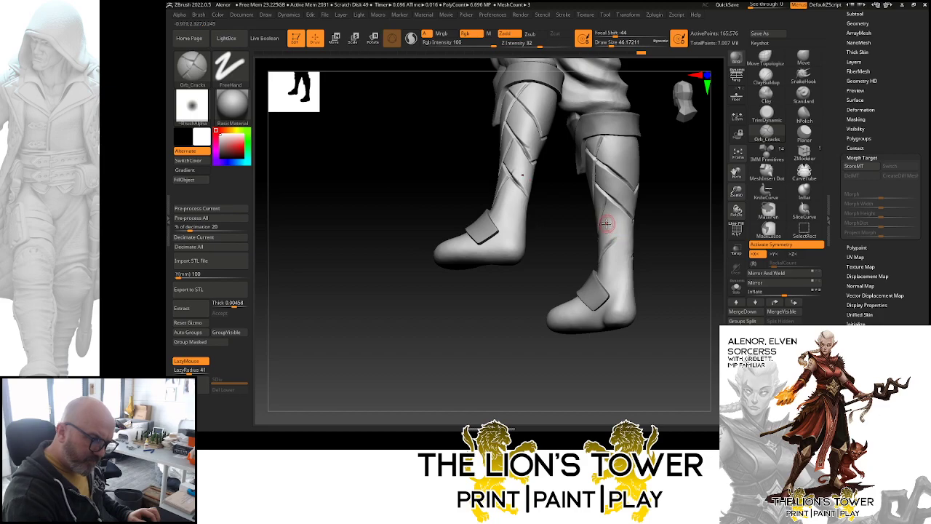
left_click_drag(640, 258, 598, 243)
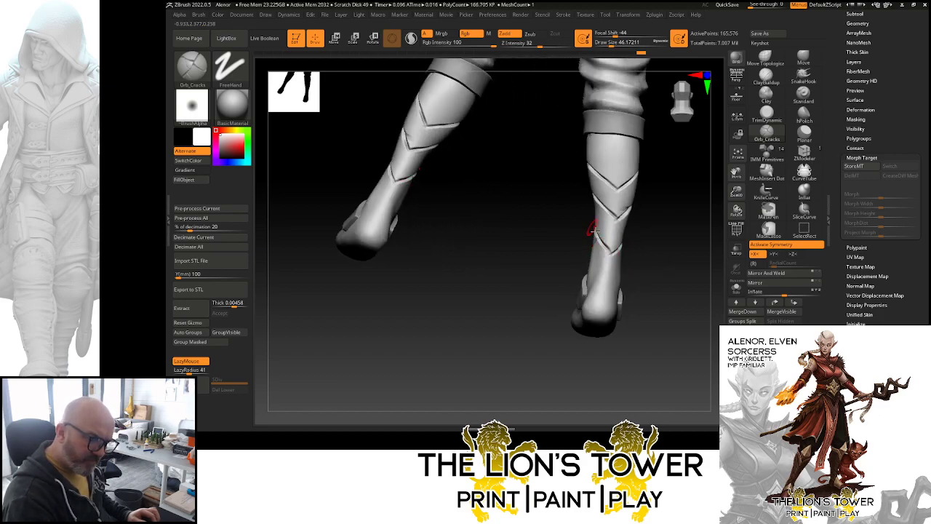
- Examine the groove pattern on both boots from the side, back and front, close up and with the whole legs in view
left_click_drag(656, 207, 653, 243)
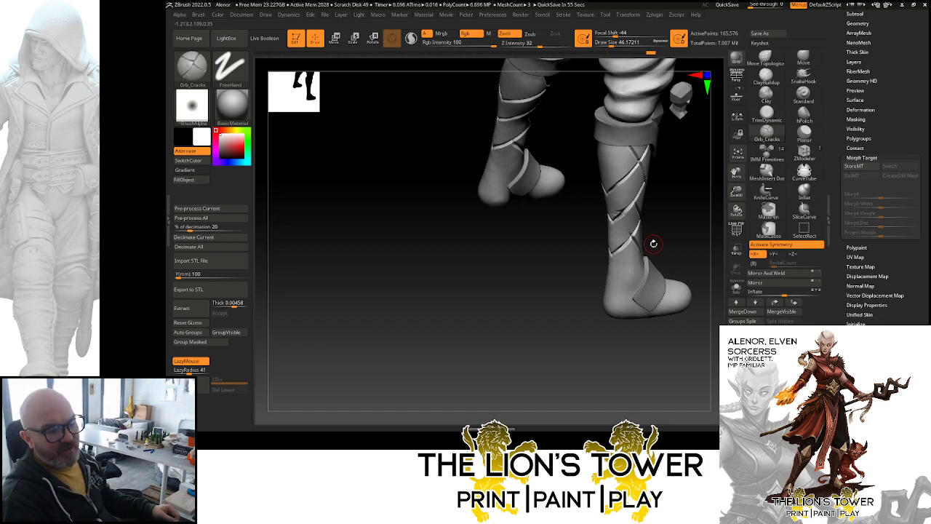
left_click_drag(653, 244, 675, 155)
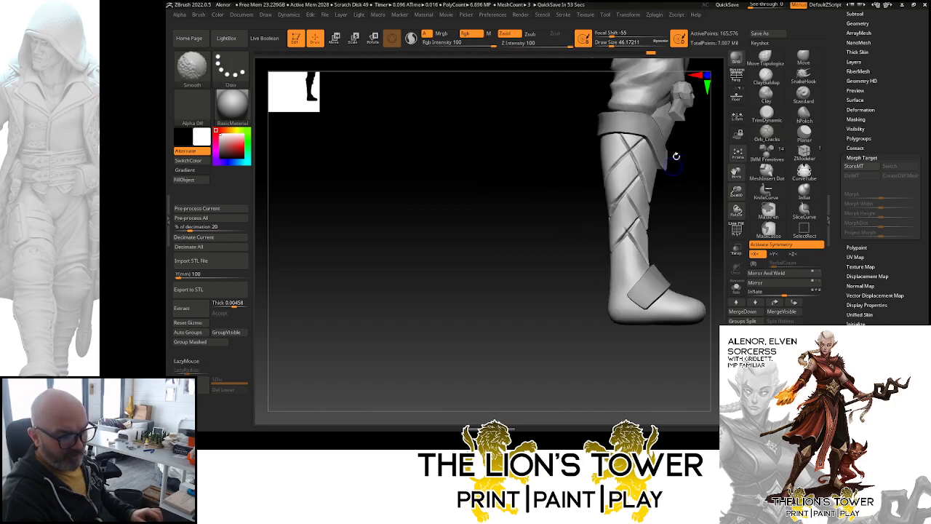
left_click_drag(737, 177, 714, 190, "alt")
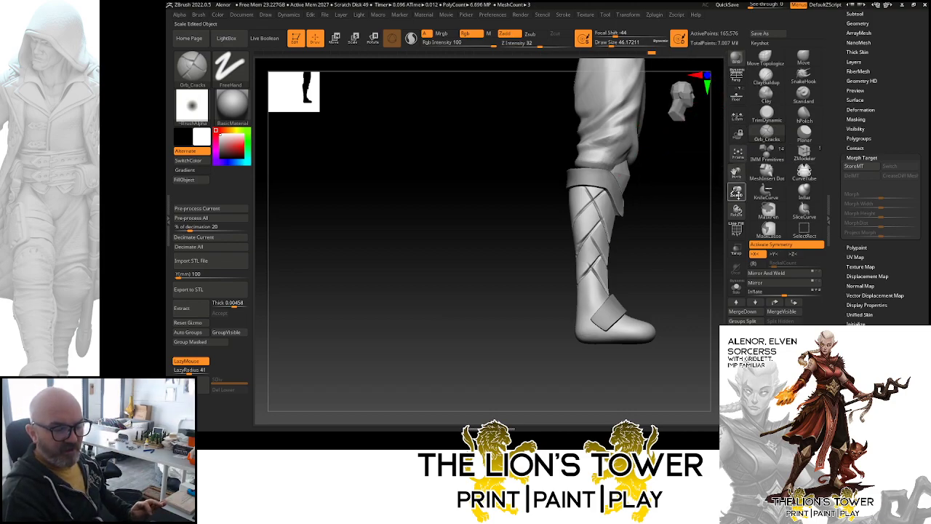
left_click_drag(734, 190, 730, 188)
mouse_move(653, 210)
left_mouse_down("shift")
mouse_move(662, 213)
mouse_move(669, 146)
left_mouse_up("shift")
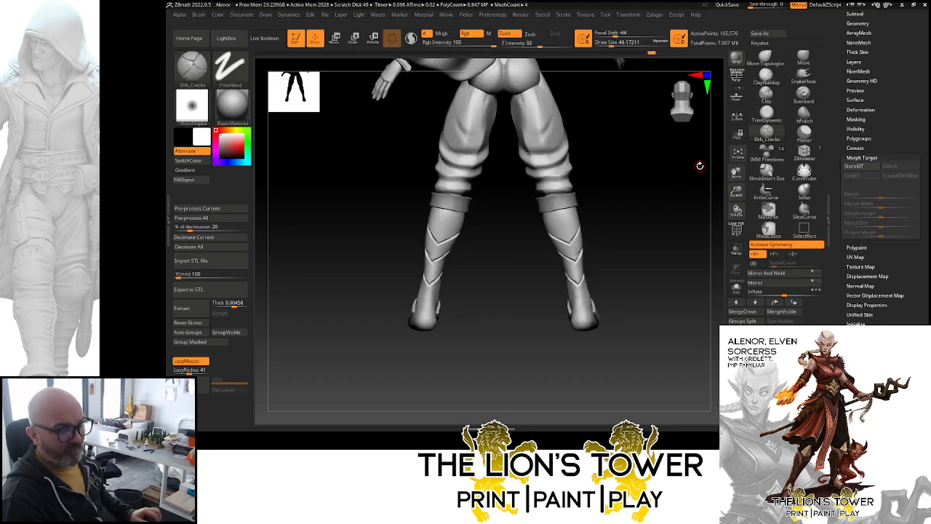
mouse_move(736, 191)
left_mouse_down()
mouse_move(733, 184)
mouse_move(720, 194)
mouse_move(737, 179)
mouse_move(719, 191)
left_mouse_up()
left_click_drag(670, 243, 619, 247, "shift")
left_click_drag(702, 184, 736, 183)
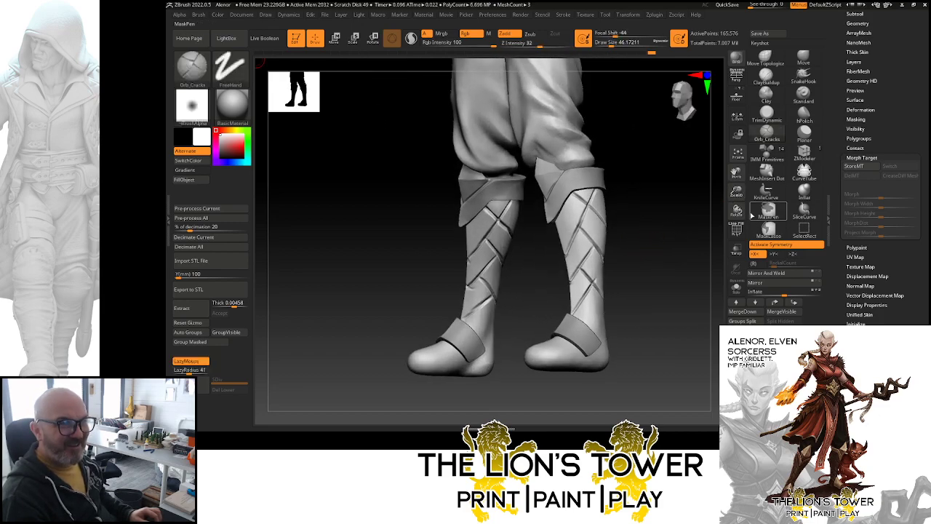
left_click_drag(688, 247, 706, 206)
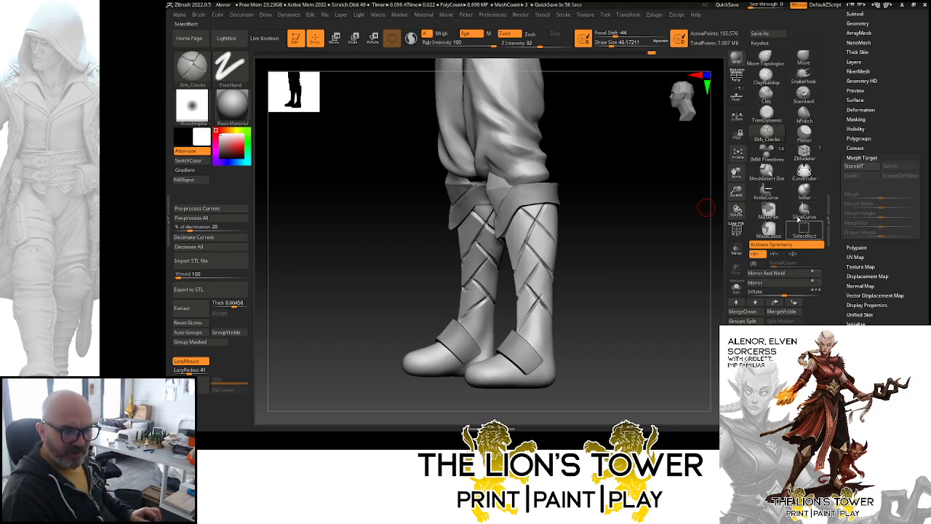
- Try to restore the boot surface around the groove crossings with the Morph brush
left_click(191, 67)
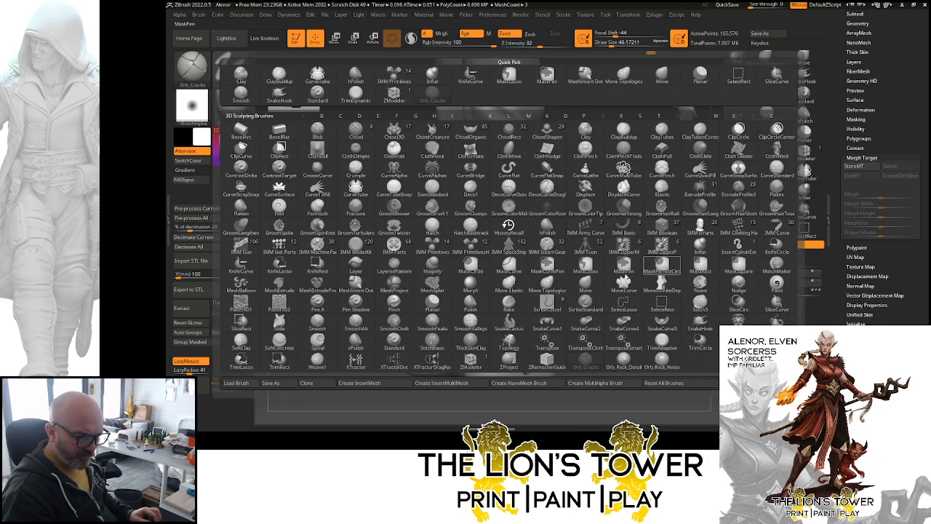
left_click(470, 285)
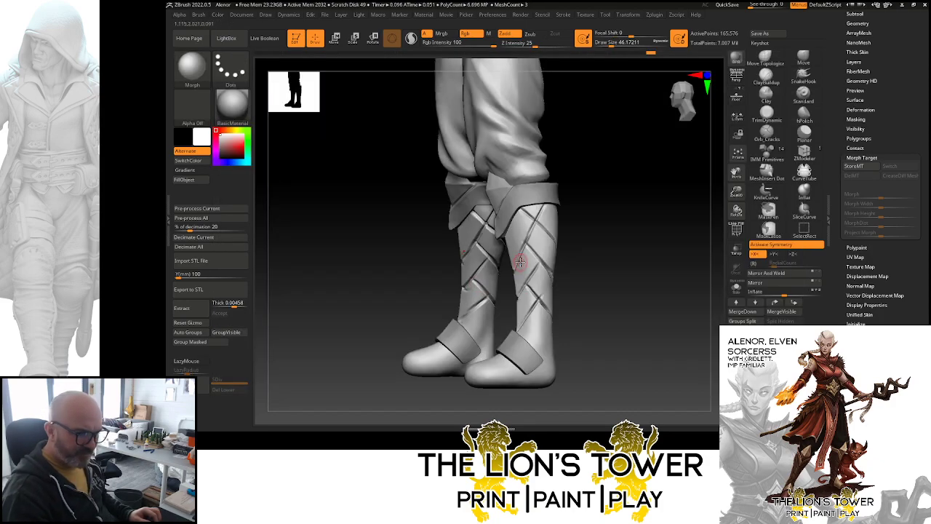
right_click_drag(520, 262, 522, 149, "ctrl")
left_click(522, 139)
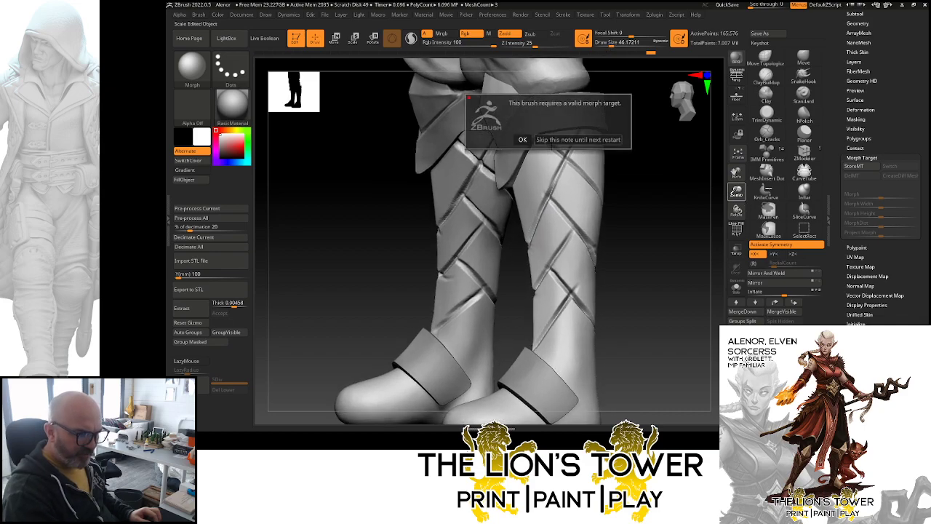
left_click(523, 140)
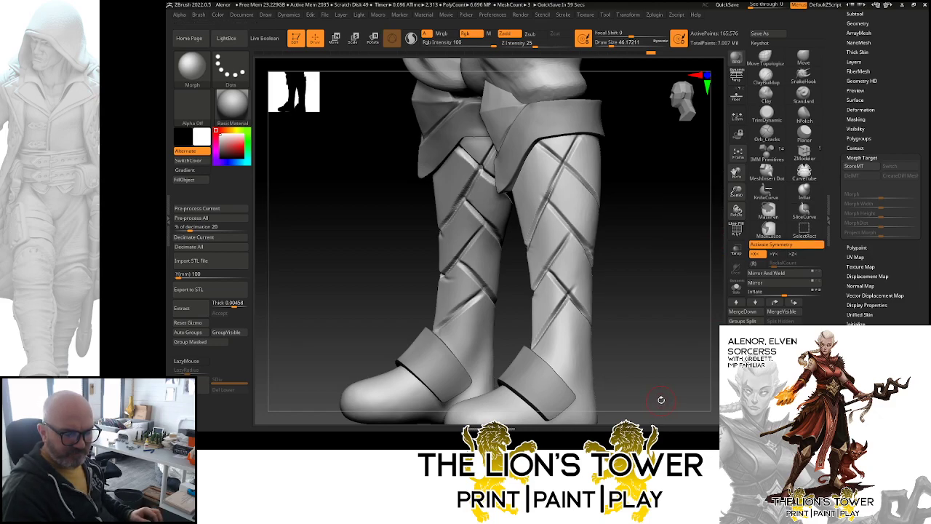
left_click(575, 285)
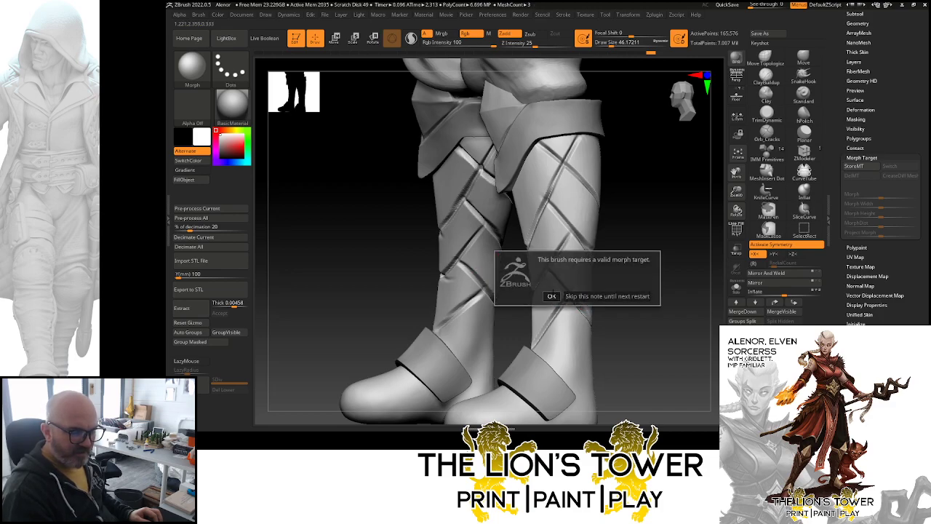
left_click(567, 282)
- Fill in the front upper arm of the top groove crossing on the outer shaft, just below the cuff, with the Clay brush
left_click(766, 93)
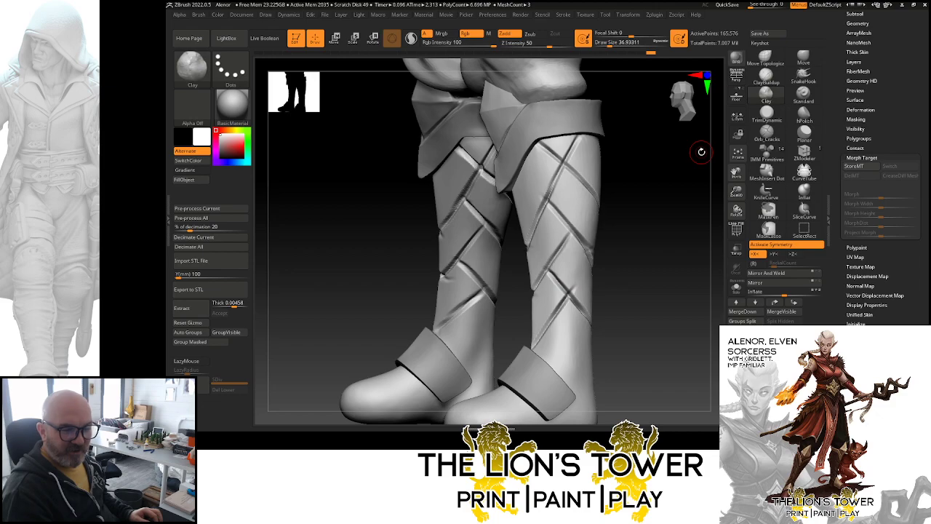
left_click_drag(737, 191, 645, 233)
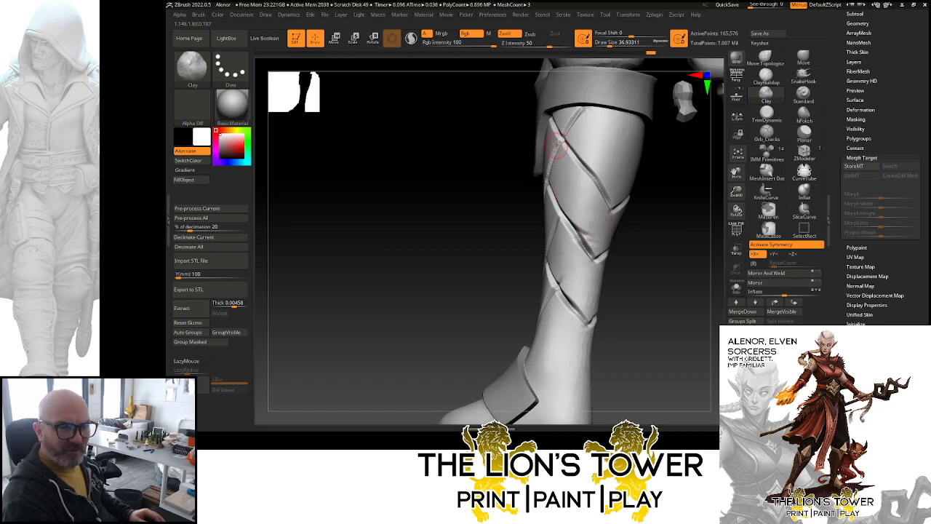
left_click_drag(585, 233, 580, 218)
mouse_move(681, 246)
left_mouse_down()
mouse_move(668, 248)
mouse_move(683, 252)
mouse_move(716, 213)
left_mouse_up()
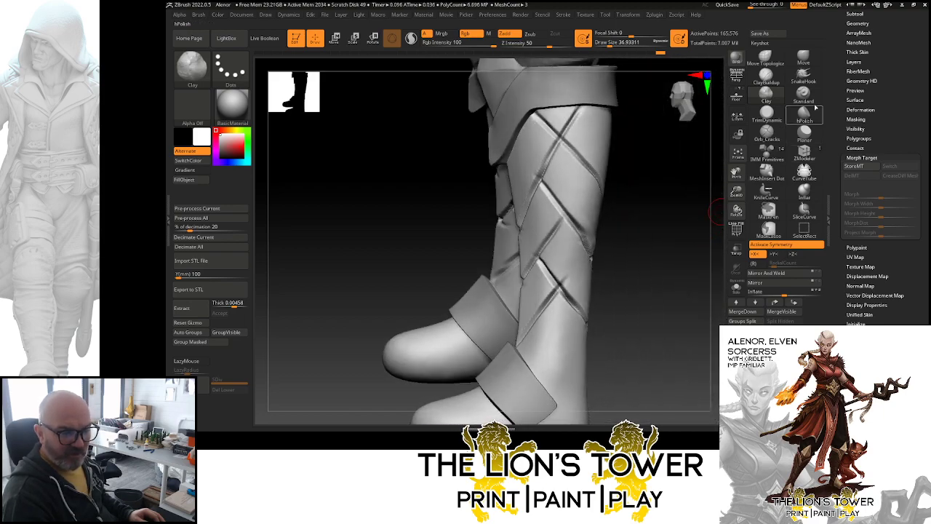
mouse_move(650, 216)
left_mouse_down()
mouse_move(697, 218)
mouse_move(653, 224)
left_mouse_up()
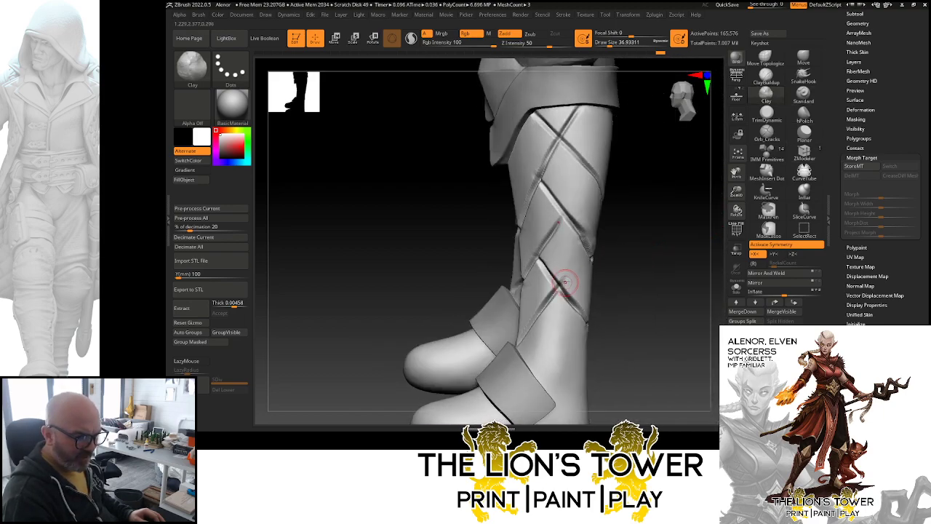
left_click_drag(560, 284, 565, 271)
mouse_move(643, 260)
left_mouse_down()
mouse_move(681, 257)
mouse_move(592, 168)
left_mouse_up()
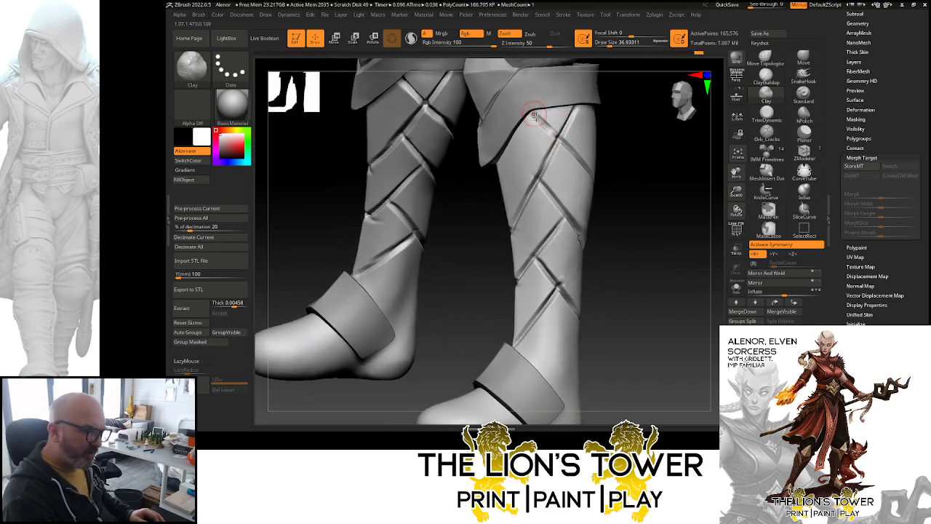
key("ctrl+z")
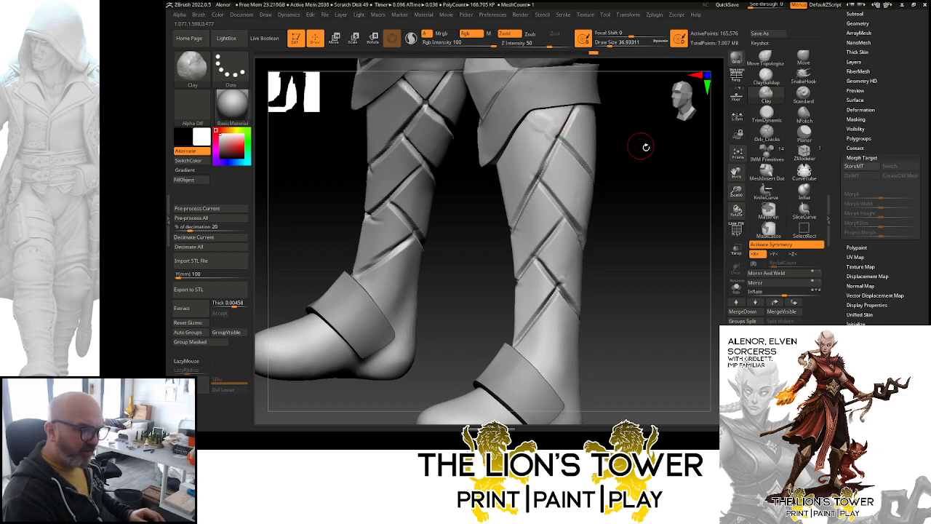
left_click_drag(645, 147, 642, 147)
left_click_drag(553, 118, 492, 168)
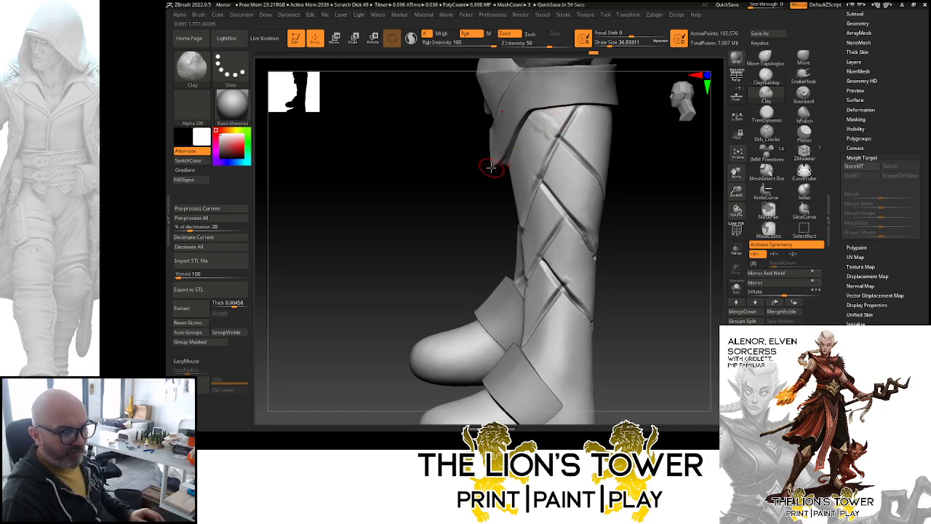
key("ctrl+z")
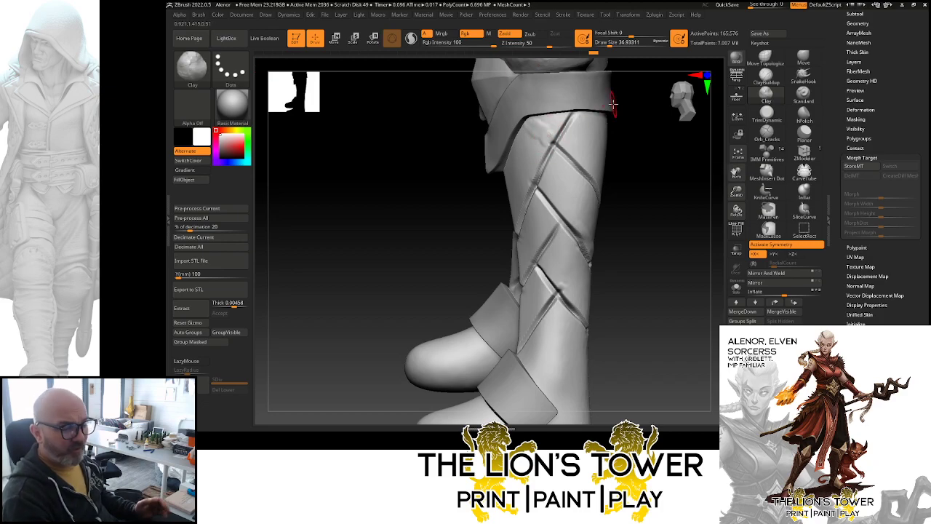
- Fill in the groove end above the top crossing on the inner side of the shaft with the Clay brush
left_click_drag(642, 152, 525, 176)
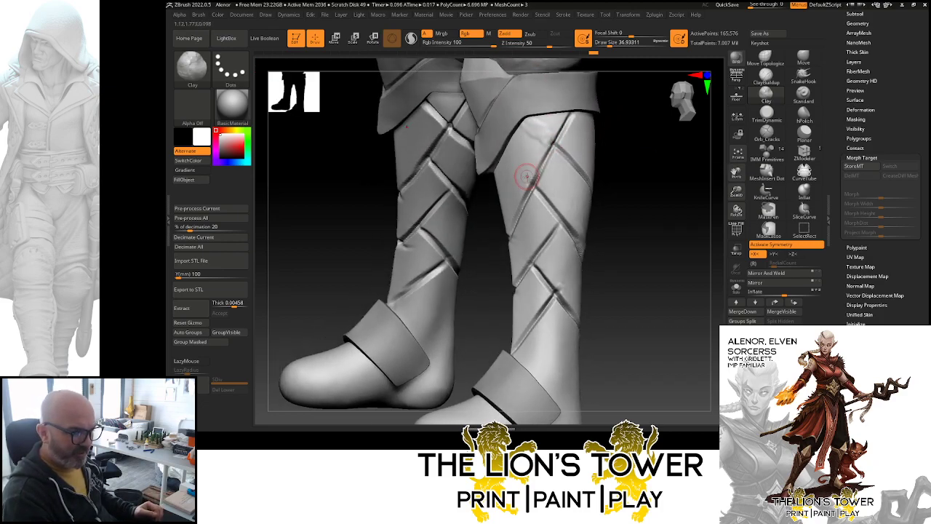
left_click_drag(651, 166, 512, 241)
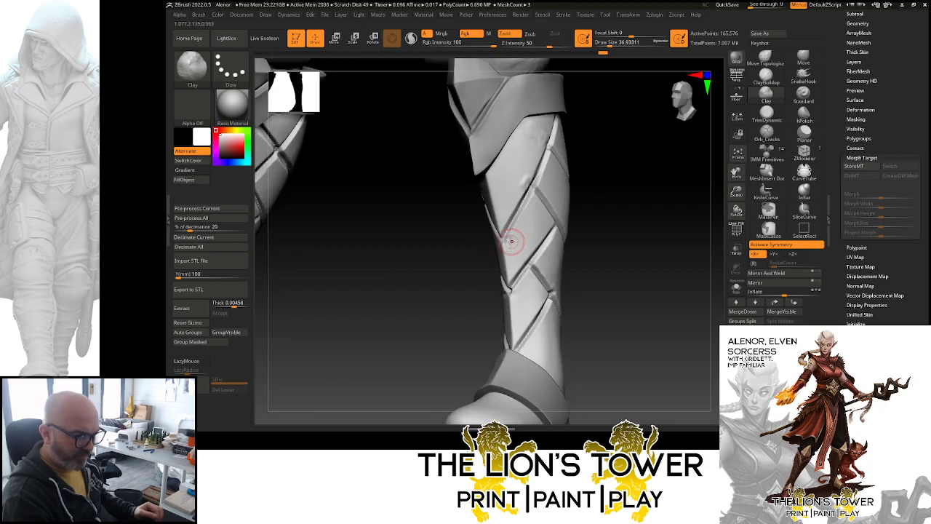
left_click_drag(585, 214, 644, 210)
left_click_drag(558, 270, 615, 241)
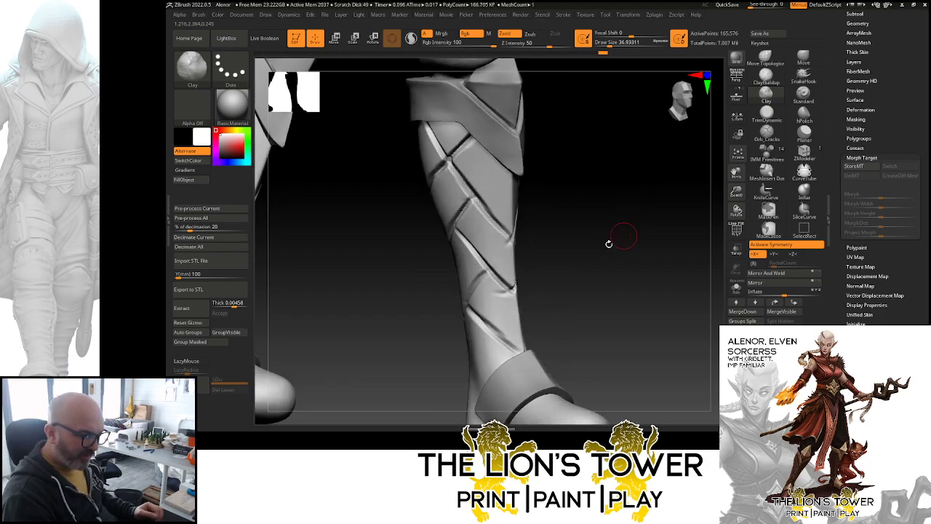
mouse_move(523, 301)
left_mouse_down()
mouse_move(521, 240)
mouse_move(571, 213)
mouse_move(555, 199)
mouse_move(590, 177)
mouse_move(466, 128)
left_mouse_up()
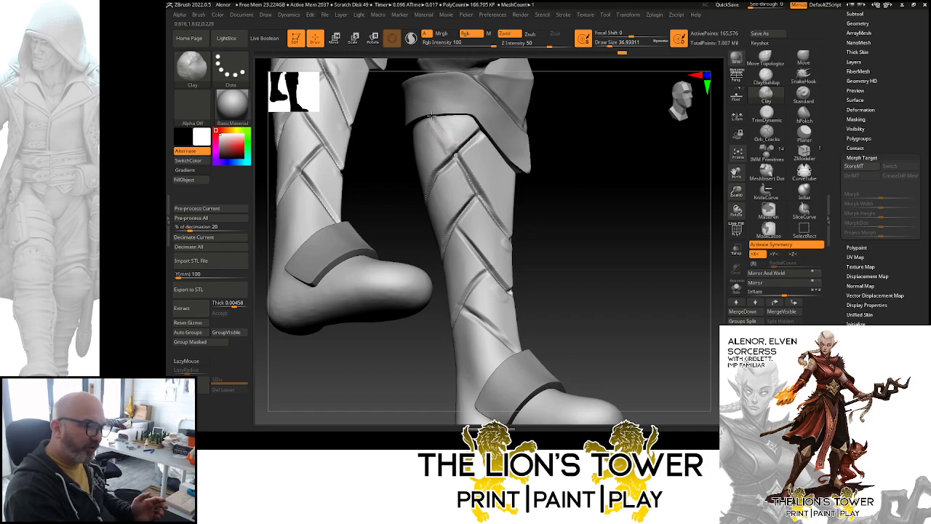
- Flatten the shaft surface on the back and side of the calf with the hPolish brush
left_click_drag(561, 174, 626, 149)
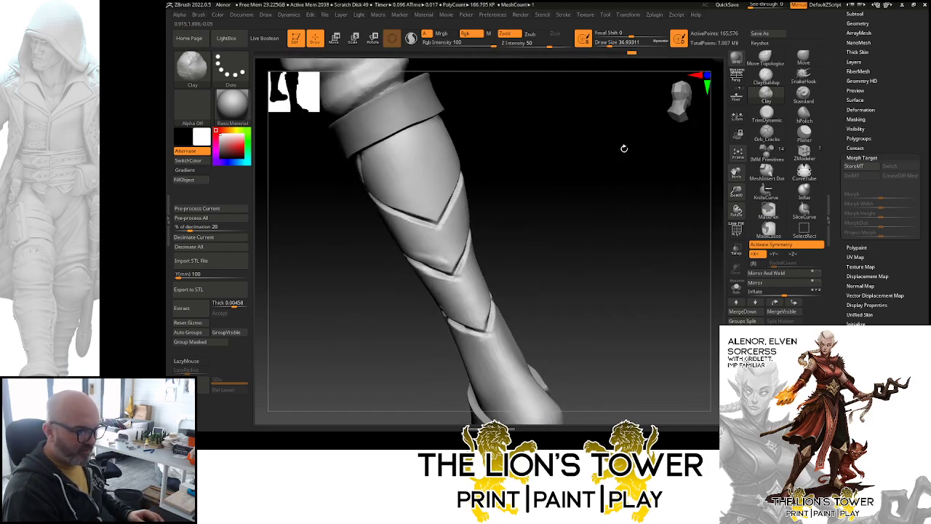
left_click_drag(715, 197, 714, 141)
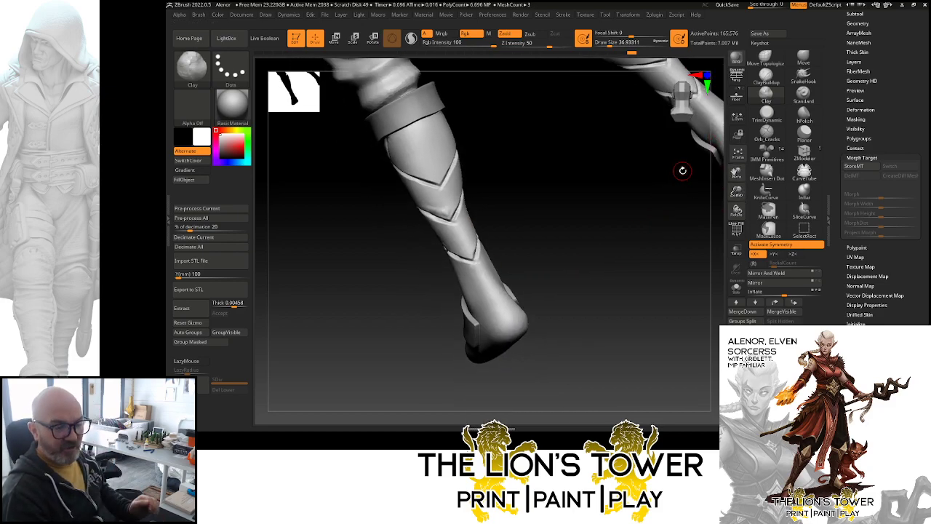
left_click(806, 118)
left_click_drag(501, 210, 472, 219)
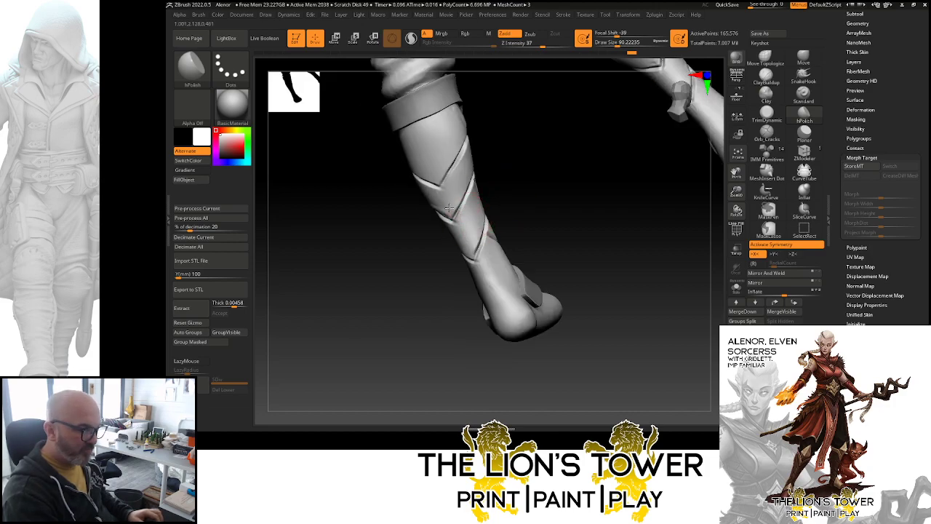
left_click_drag(518, 138, 475, 120)
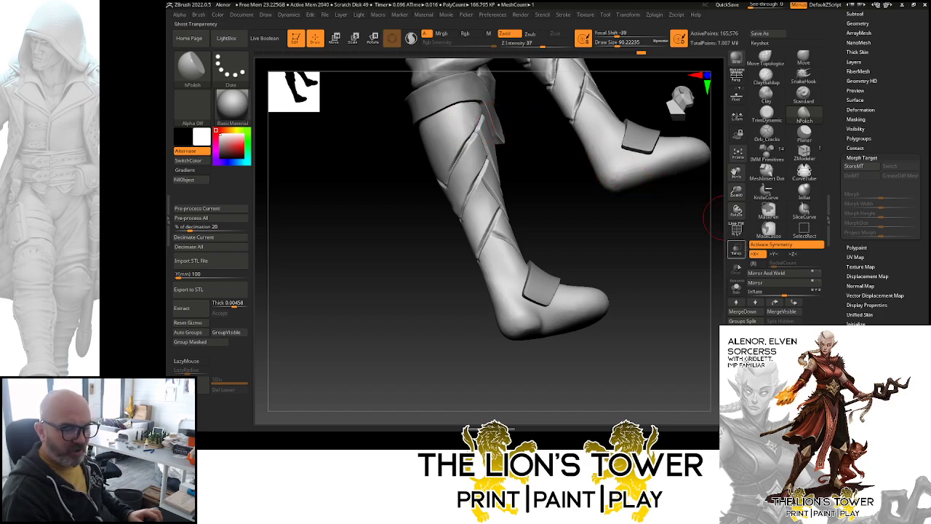
- Isolate the boots with Solo and polish the filled areas at the top of the shafts with hPolish
left_click(736, 287)
left_click_drag(647, 286, 467, 81)
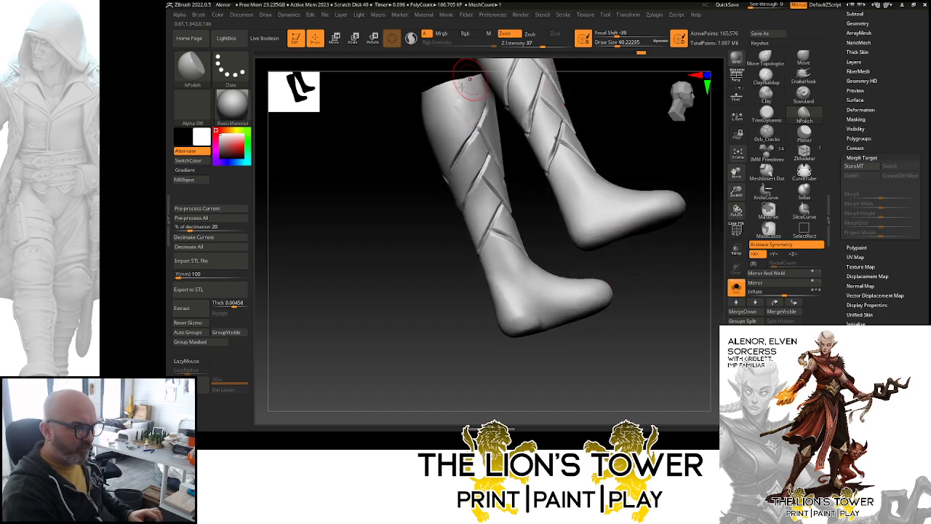
left_click_drag(418, 256, 327, 247)
left_click_drag(499, 114, 434, 131)
left_click_drag(363, 96, 512, 114)
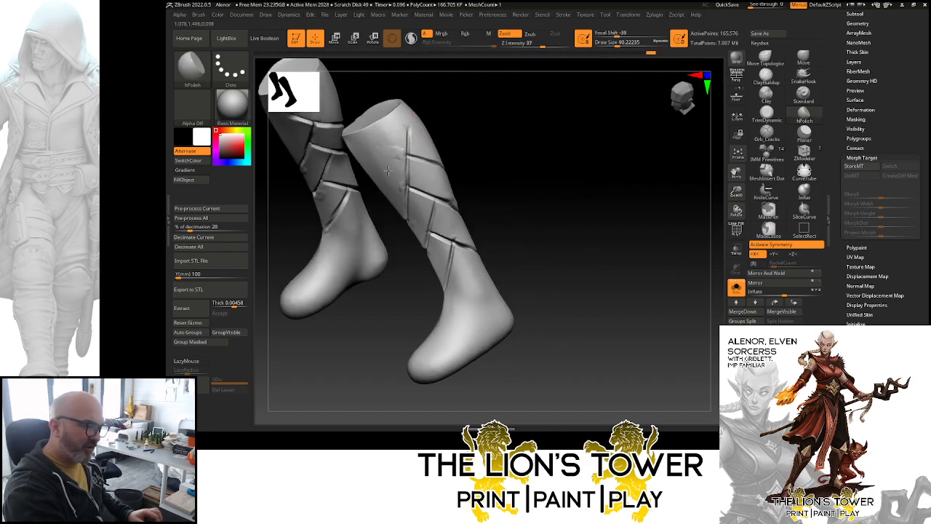
left_click_drag(398, 157, 463, 97)
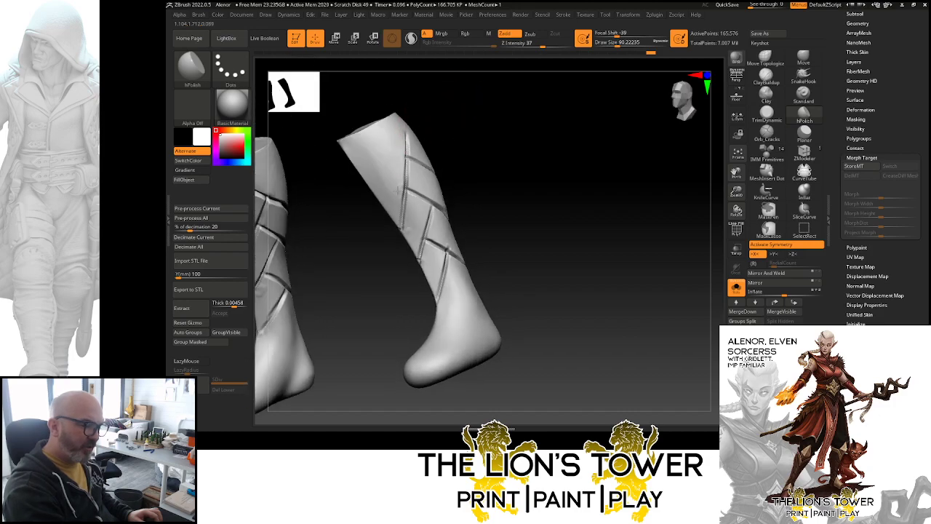
- Isolate a section of the boot, examine it from different angles, and show all parts of the figure again
left_click(426, 202, "ctrl+shift")
left_click_drag(567, 247, 636, 231)
left_click_drag(654, 182, 763, 192)
left_click_drag(596, 236, 663, 220)
left_click(640, 229, "ctrl+shift")
left_click(736, 287)
- Carve a short groove from the cuff's lower edge down to the top crossing on the outer shaft with the Orb_Cracks brush
left_click_drag(680, 281, 701, 255)
left_click_drag(694, 219, 631, 237)
left_click(766, 133)
left_click_drag(510, 176, 487, 182)
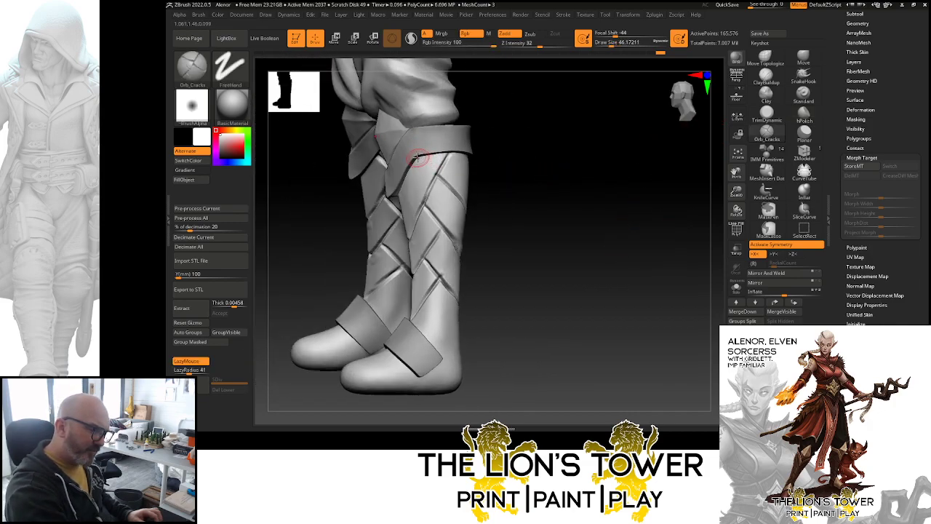
left_click_drag(418, 157, 439, 178)
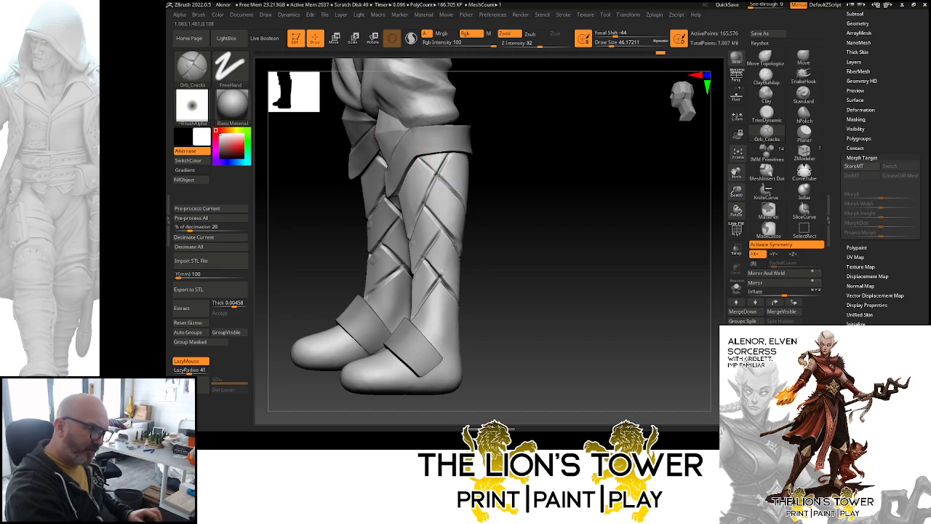
- Isolate the boots with Solo and polish the outer shaft above the top groove with the hPolish brush
left_click(766, 95)
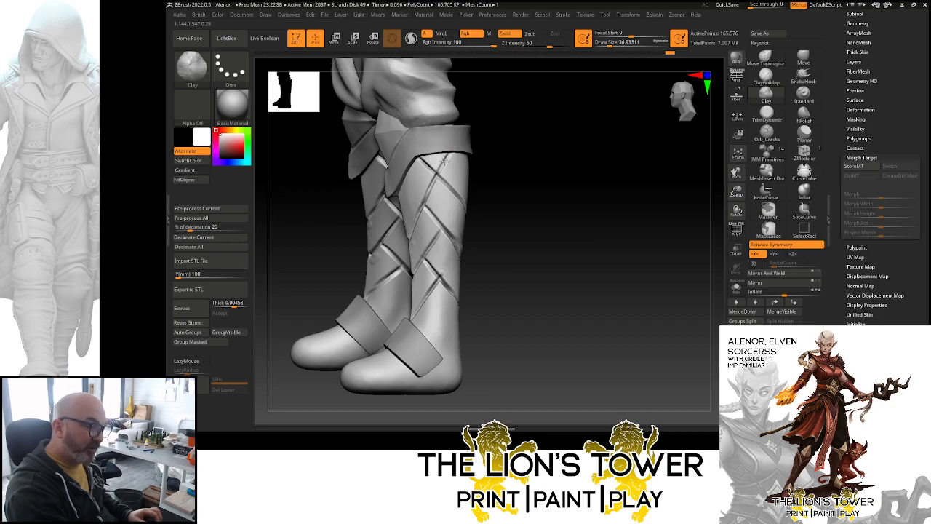
left_click(730, 285)
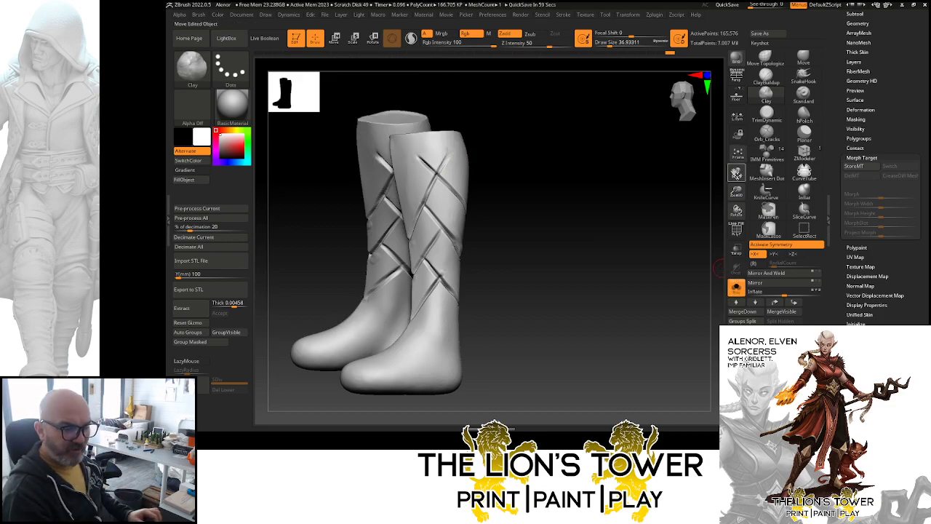
left_click_drag(736, 172, 767, 219)
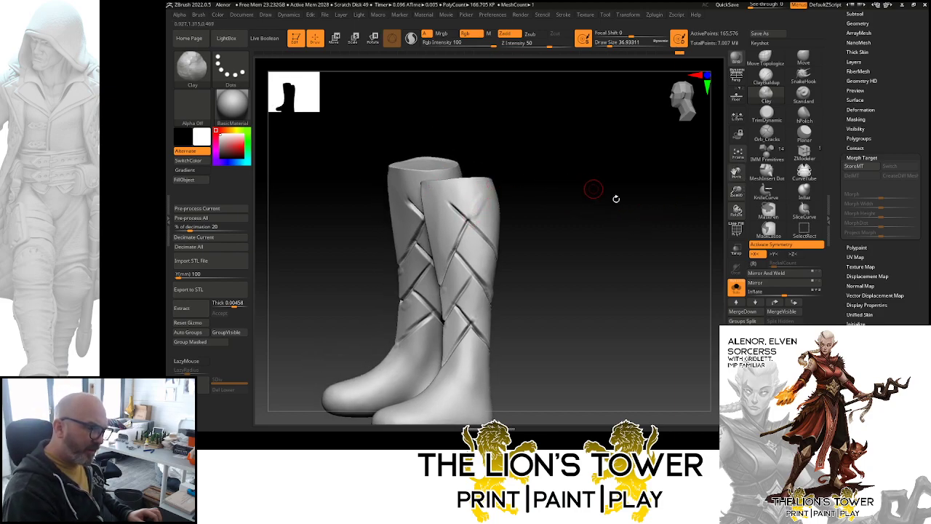
left_click(804, 111)
left_click_drag(474, 191, 477, 207)
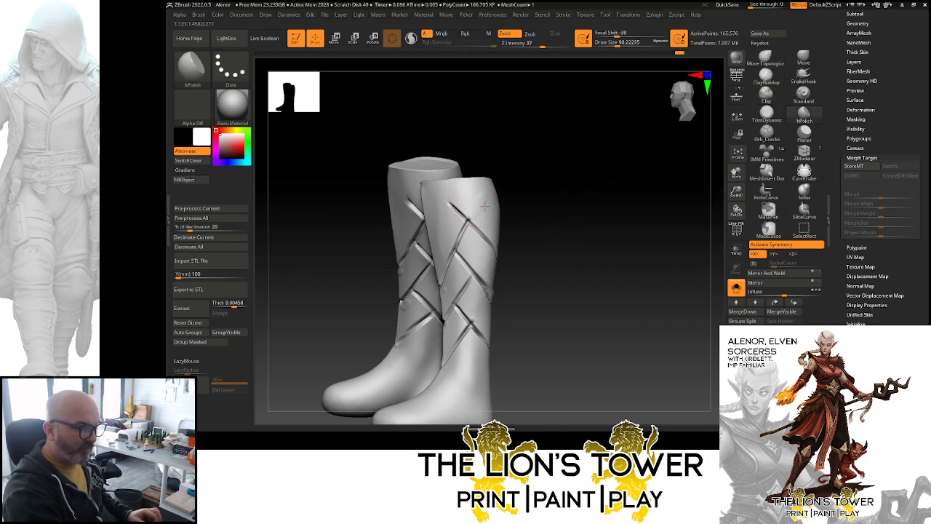
left_click_drag(542, 240, 610, 257)
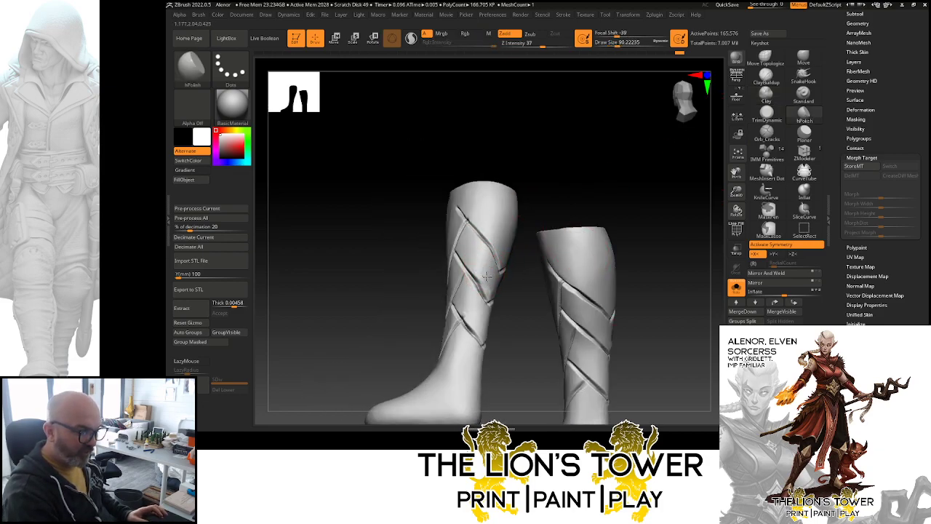
- Reduce the hPolish draw size to about 51 and flatten the panels between the grooves on the back and side
left_click_drag(616, 44, 611, 44)
mouse_move(612, 123)
left_mouse_down("alt")
mouse_move(623, 156)
mouse_move(603, 168)
left_mouse_up("alt")
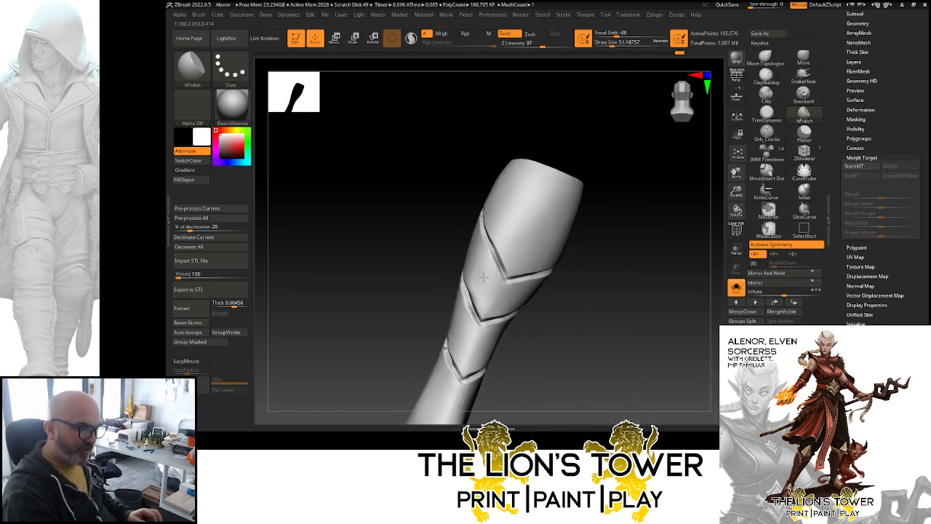
left_click_drag(545, 149, 492, 311)
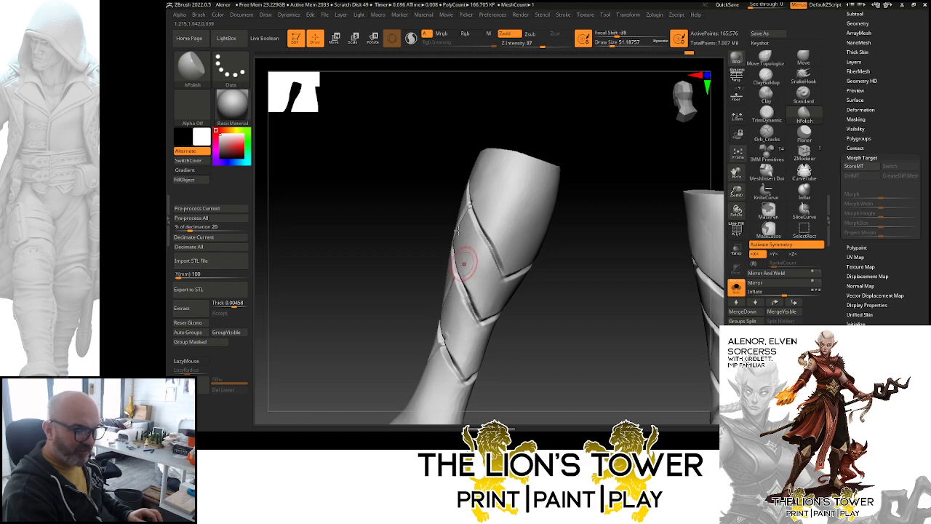
left_click_drag(605, 147, 554, 175)
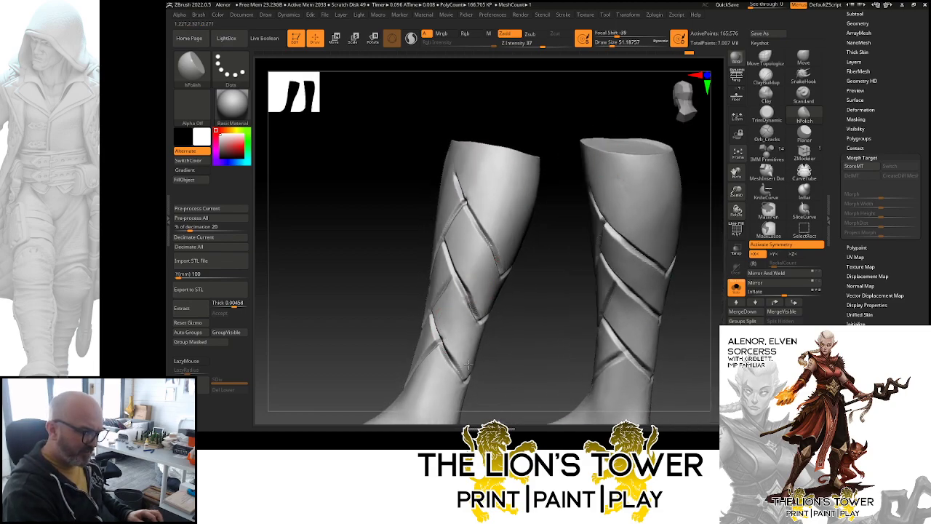
mouse_move(551, 307)
left_mouse_down()
mouse_move(545, 316)
mouse_move(533, 299)
mouse_move(542, 285)
mouse_move(613, 277)
left_mouse_up()
- Recut the top chevron groove on the back of the shaft with the Orb_Cracks brush
left_click(766, 133)
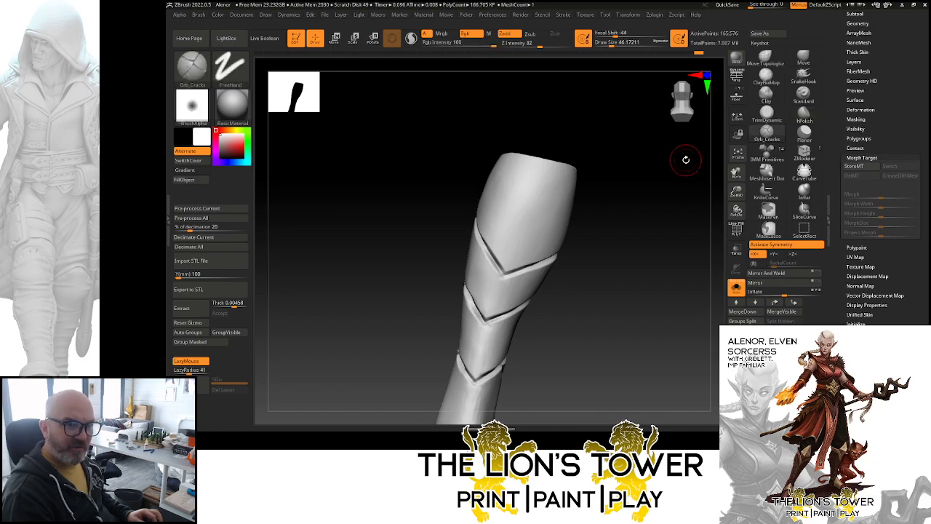
mouse_move(504, 276)
left_mouse_down()
mouse_move(538, 261)
mouse_move(485, 245)
left_mouse_up()
mouse_move(585, 285)
left_mouse_down()
mouse_move(611, 306)
mouse_move(640, 302)
left_mouse_up()
mouse_move(549, 330)
left_mouse_down()
mouse_move(567, 343)
mouse_move(577, 308)
mouse_move(461, 281)
mouse_move(530, 192)
left_mouse_up()
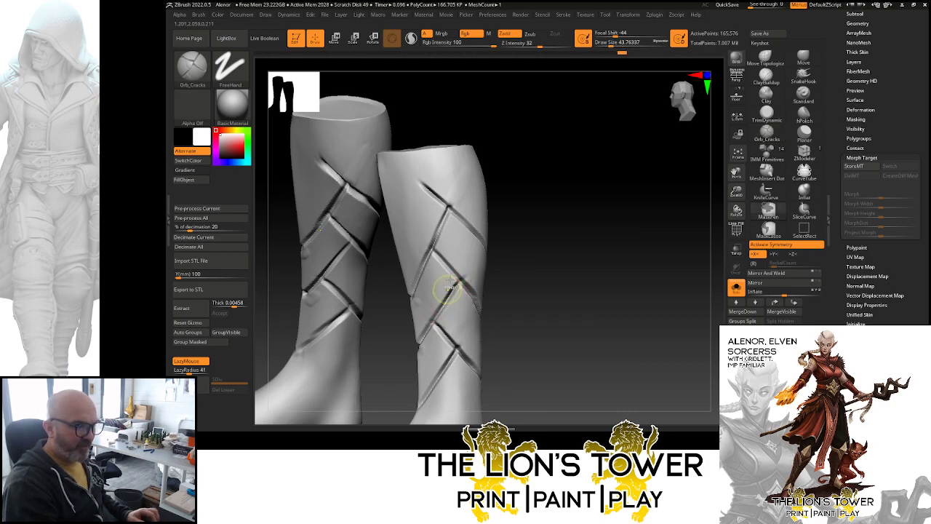
- Set the LazyRadius to 7 and sharpen the crossing diagonal grooves on the outer side of the shaft with Orb_Cracks
left_click_drag(180, 373, 176, 371)
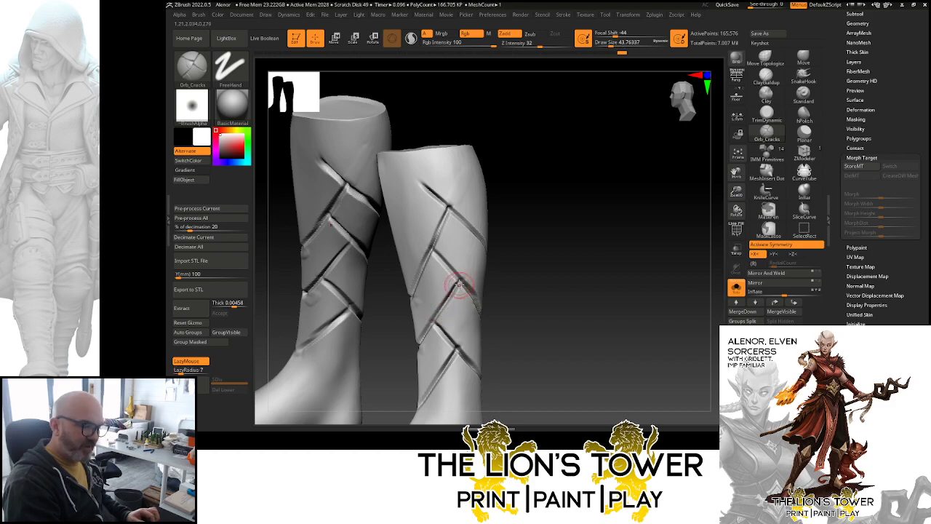
left_click(465, 233, "ctrl+shift")
left_click_drag(408, 297, 450, 199)
right_click_drag(450, 231, 446, 245)
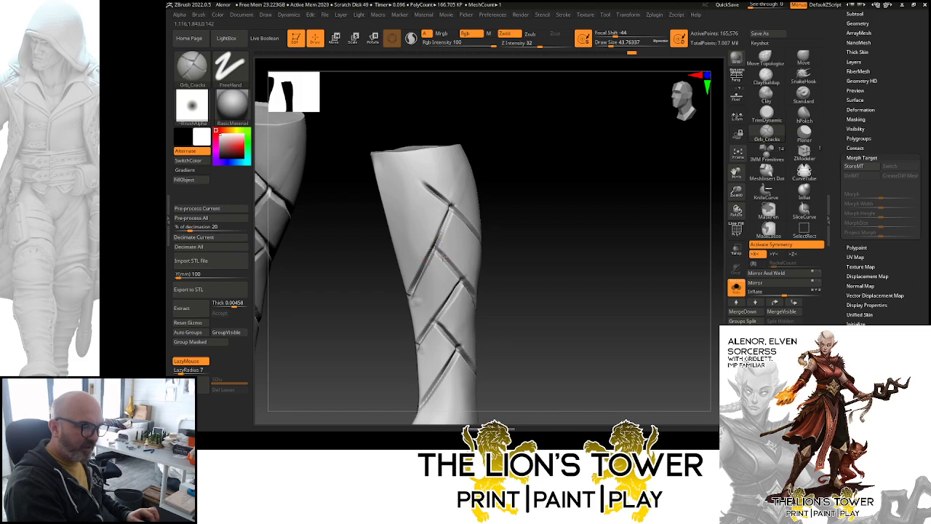
left_click_drag(433, 249, 446, 262)
- Smooth the surface just above the top side groove and polish it flat with hPolish
right_click_drag(528, 194, 414, 193)
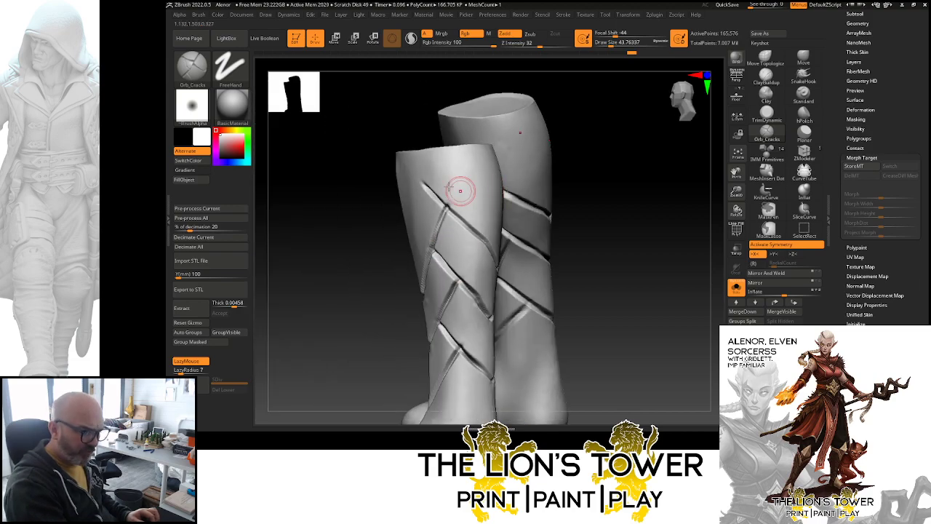
right_click_drag(499, 189, 616, 198)
mouse_move(453, 198)
left_mouse_down("ctrl")
mouse_move(462, 206)
mouse_move(459, 194)
left_mouse_up("ctrl")
left_click(573, 195, "ctrl")
left_click_drag(575, 195, 591, 210, "ctrl")
left_click_drag(463, 187, 458, 195, "shift")
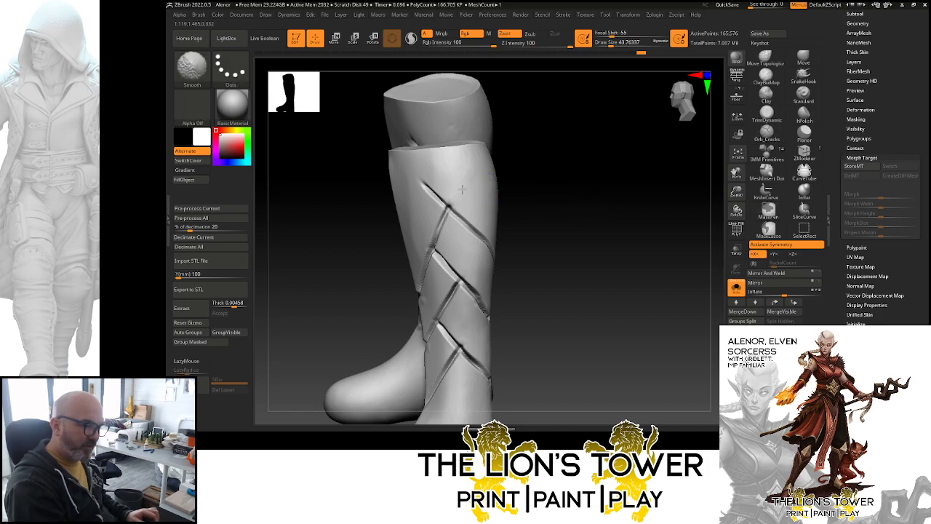
left_click(804, 116)
left_click_drag(451, 191, 470, 212)
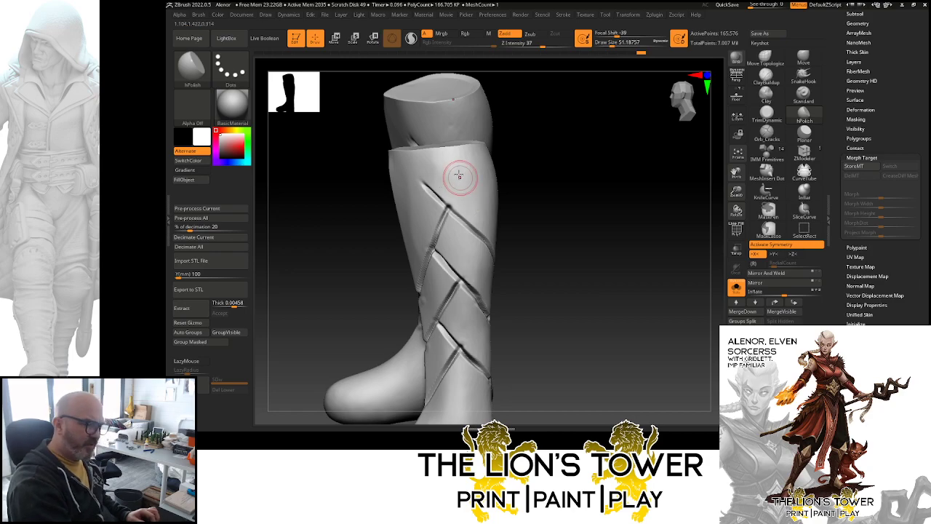
- Polish around the top groove crossing on the outer shaft with hPolish, reducing the draw size to about 14
left_click_drag(559, 219, 586, 210)
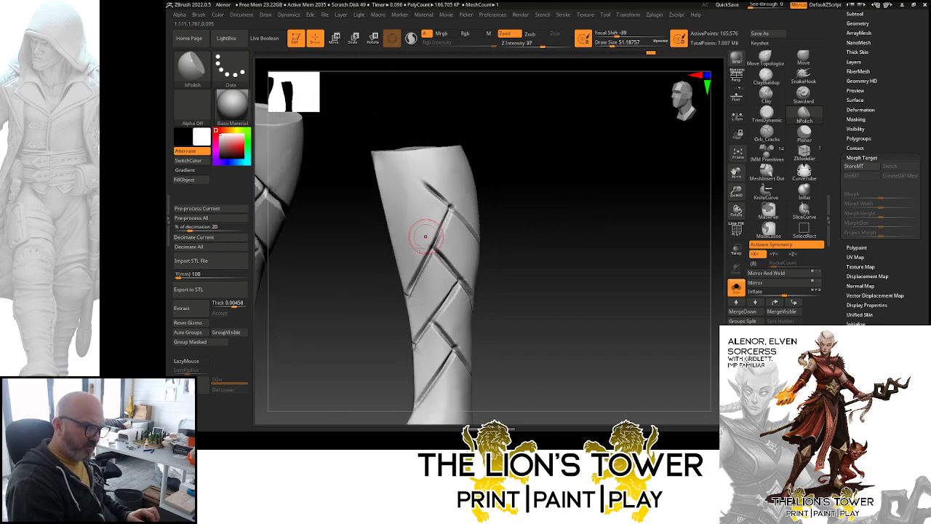
left_click_drag(739, 178, 619, 215)
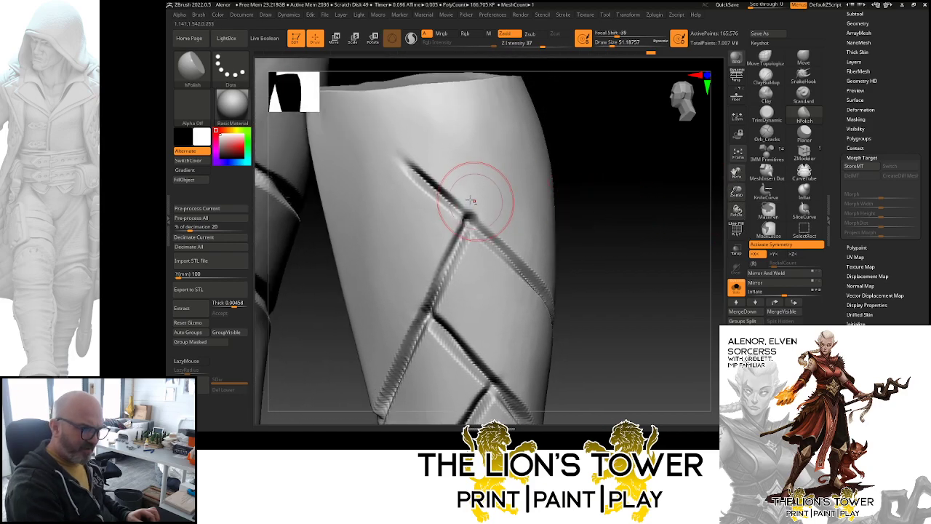
left_click_drag(615, 44, 605, 44)
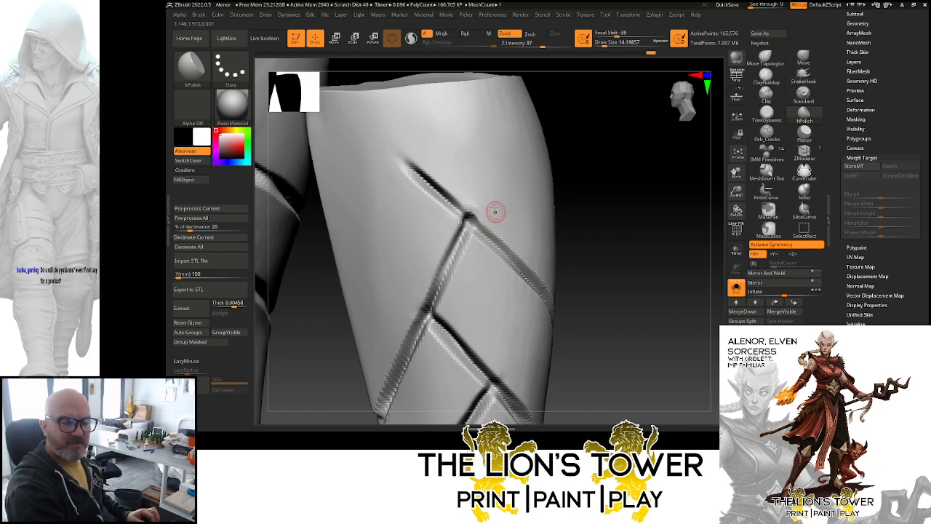
left_click_drag(675, 229, 629, 203)
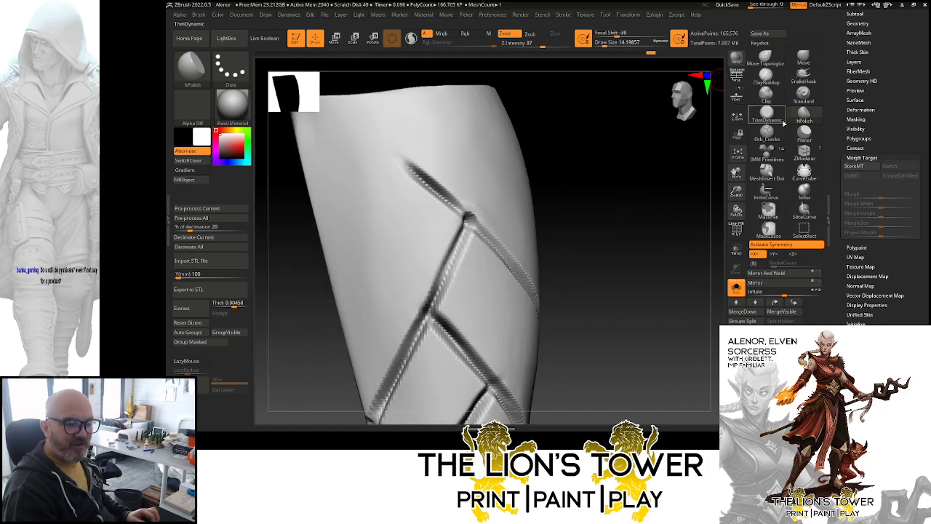
- Recut the upper diagonal grooves and their crossings on the outer shaft with the Orb_Cracks brush
left_click(767, 133)
mouse_move(446, 194)
left_mouse_down()
mouse_move(505, 252)
mouse_move(551, 264)
left_mouse_up()
mouse_move(633, 215)
left_mouse_down()
mouse_move(664, 207)
mouse_move(663, 145)
mouse_move(654, 148)
left_mouse_up()
mouse_move(512, 179)
left_mouse_down()
mouse_move(479, 257)
mouse_move(487, 241)
left_mouse_up()
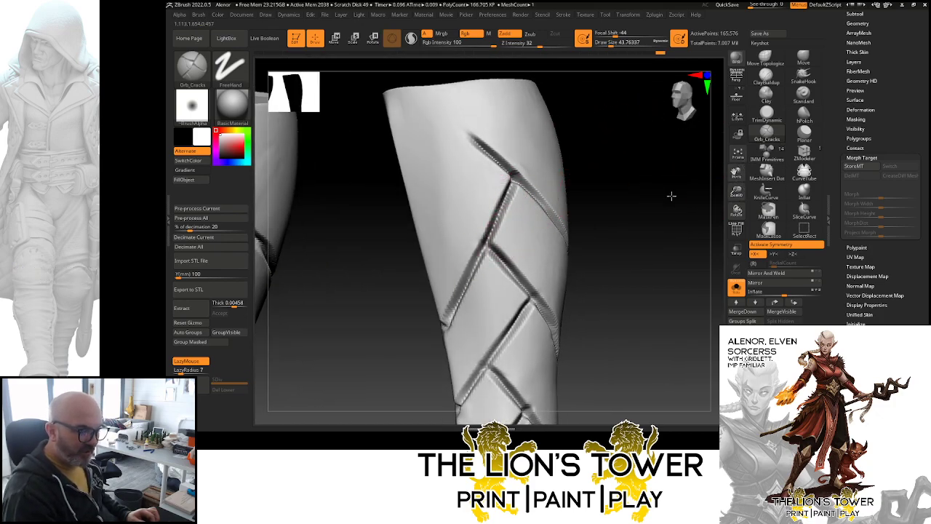
- Deepen both arms of the top chevron groove on the back of the calf with Orb_Cracks
left_click_drag(669, 194, 648, 194)
left_click_drag(630, 318, 580, 255)
left_click_drag(536, 224, 559, 266)
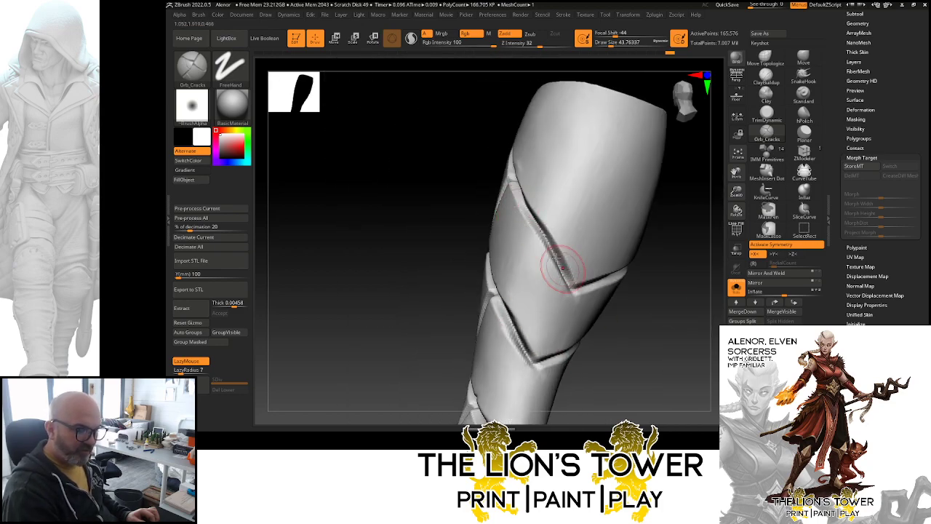
left_click_drag(683, 325, 655, 311)
left_click_drag(568, 284, 622, 276)
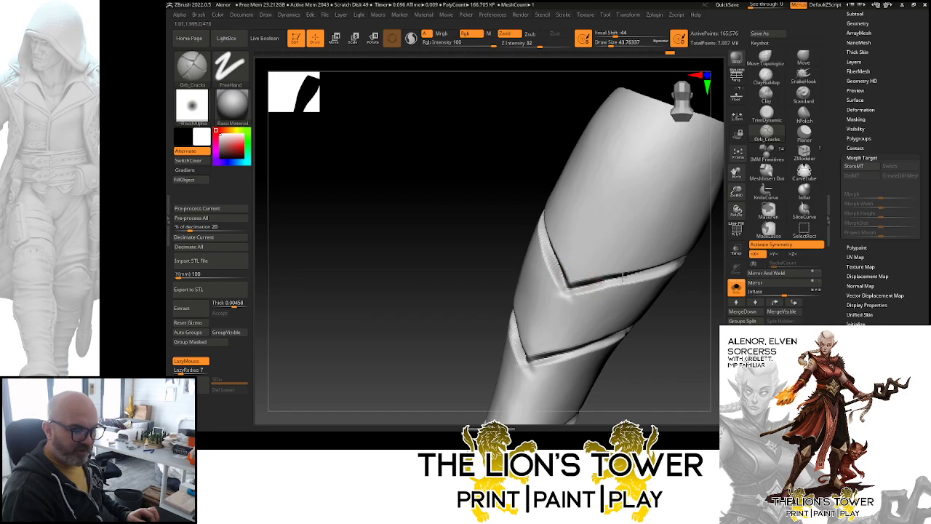
left_click_drag(687, 240, 677, 315)
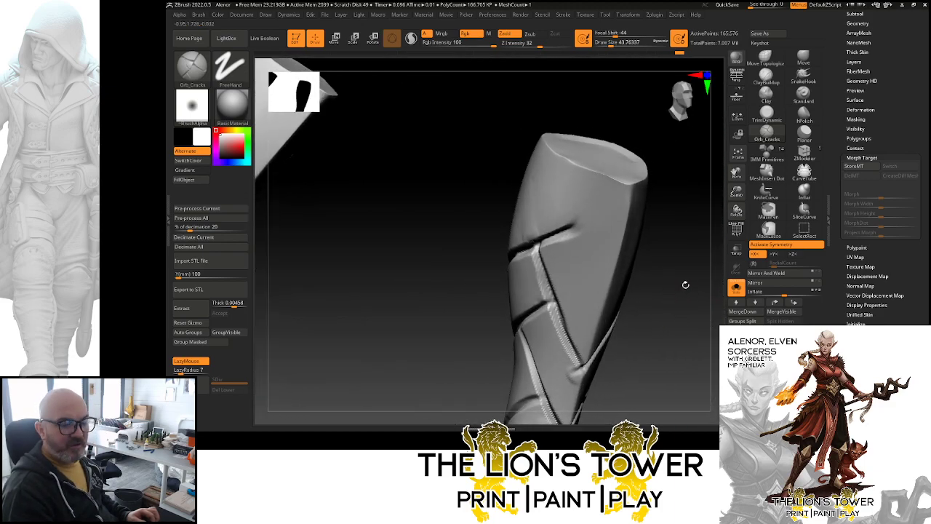
- Polish the panels between the grooves with hPolish at focal shift -100 and a draw size of about 49
left_click(766, 74)
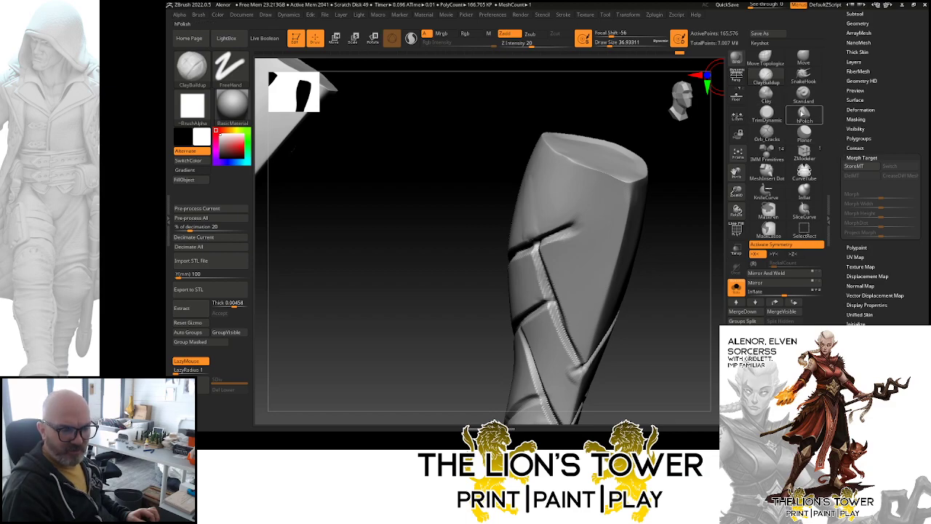
left_click(800, 114)
left_click_drag(688, 228, 690, 247)
mouse_move(616, 34)
left_mouse_down()
mouse_move(594, 35)
mouse_move(615, 42)
left_mouse_up()
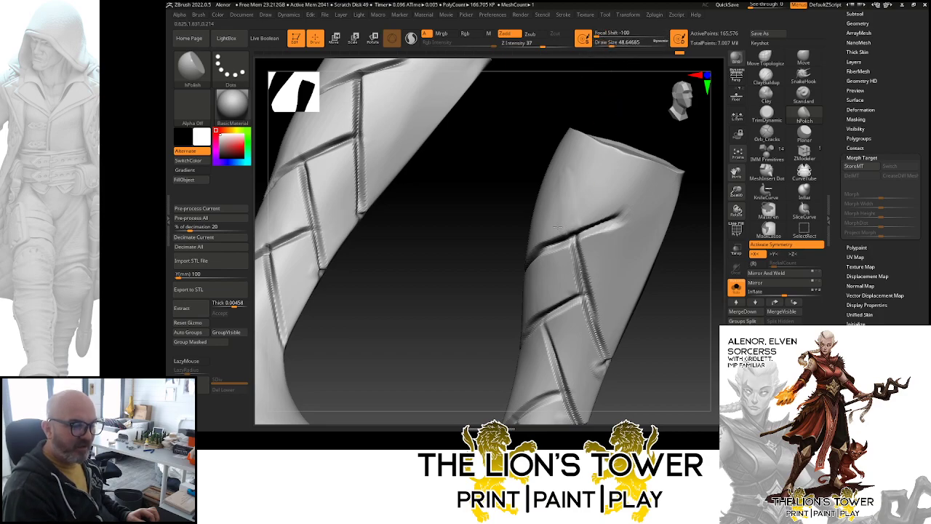
left_click_drag(613, 114, 637, 125)
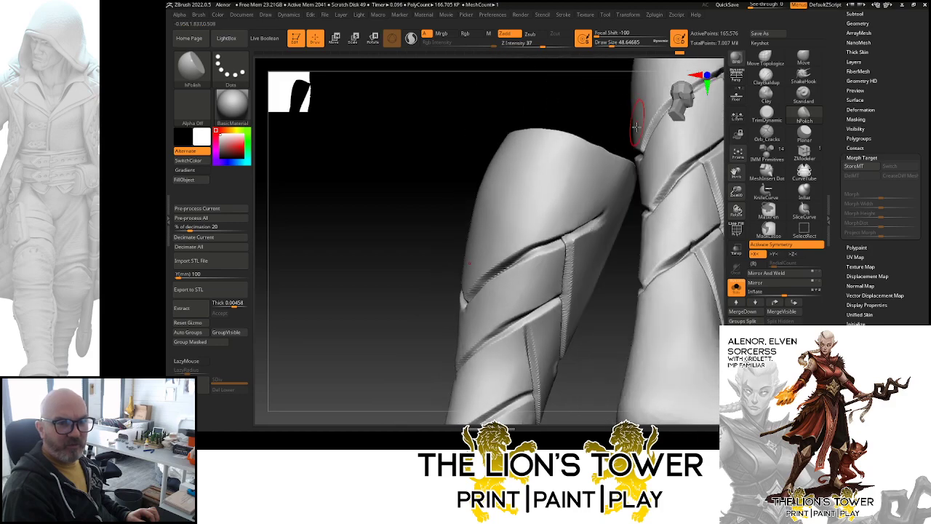
left_click_drag(622, 285, 546, 289)
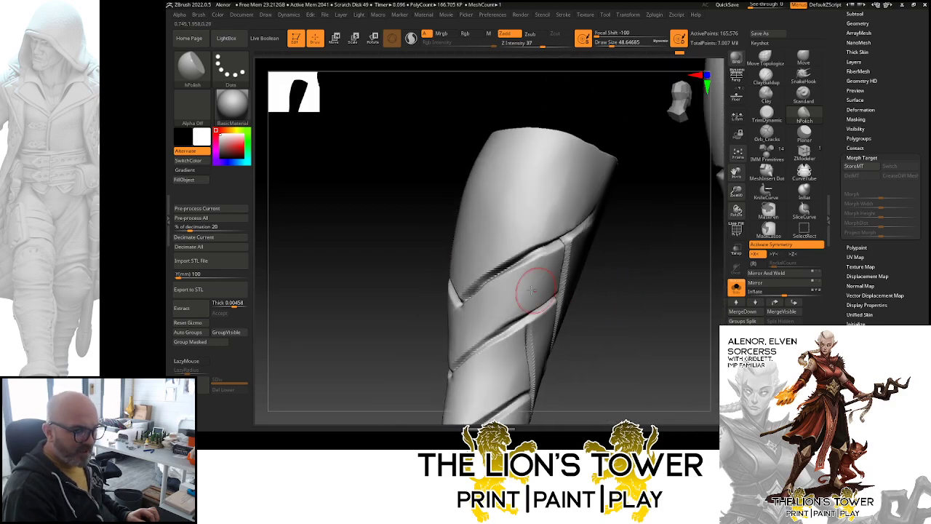
left_click_drag(680, 215, 675, 171)
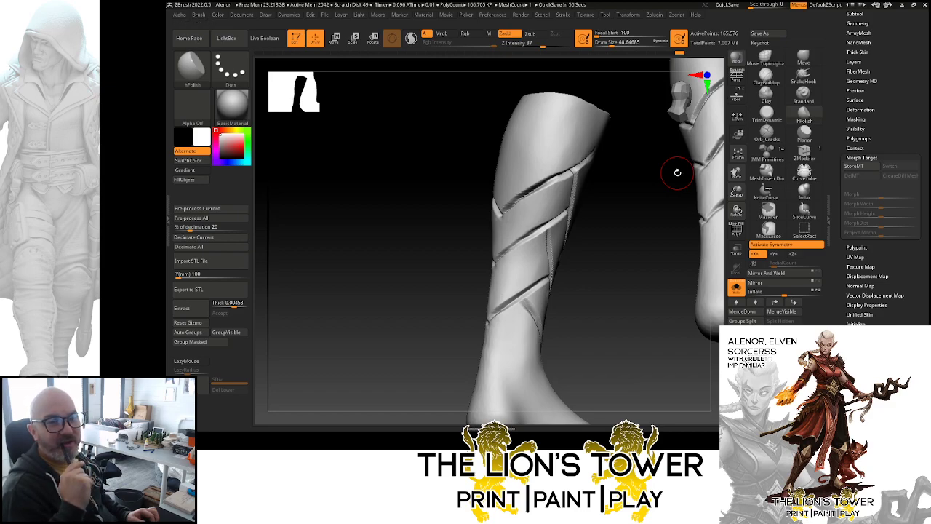
- Smooth the back of the ankle below the lowest chevron and sharpen that chevron's tip with Orb_Cracks
mouse_move(677, 172)
left_mouse_down()
mouse_move(683, 276)
mouse_move(640, 291)
mouse_move(648, 272)
mouse_move(642, 282)
left_mouse_up()
left_click_drag(531, 342, 520, 372, "shift")
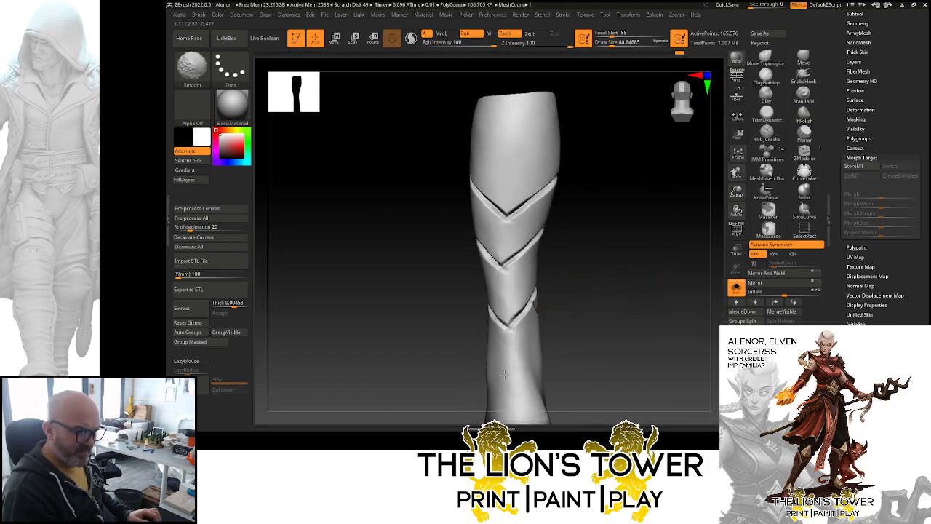
left_click(766, 133)
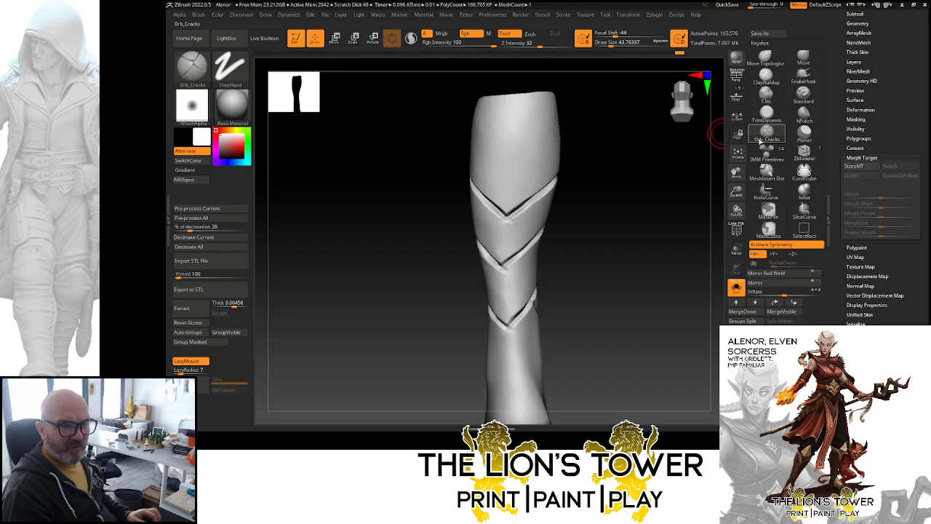
mouse_move(737, 192)
left_mouse_down()
mouse_move(789, 117)
mouse_move(738, 205)
left_mouse_up()
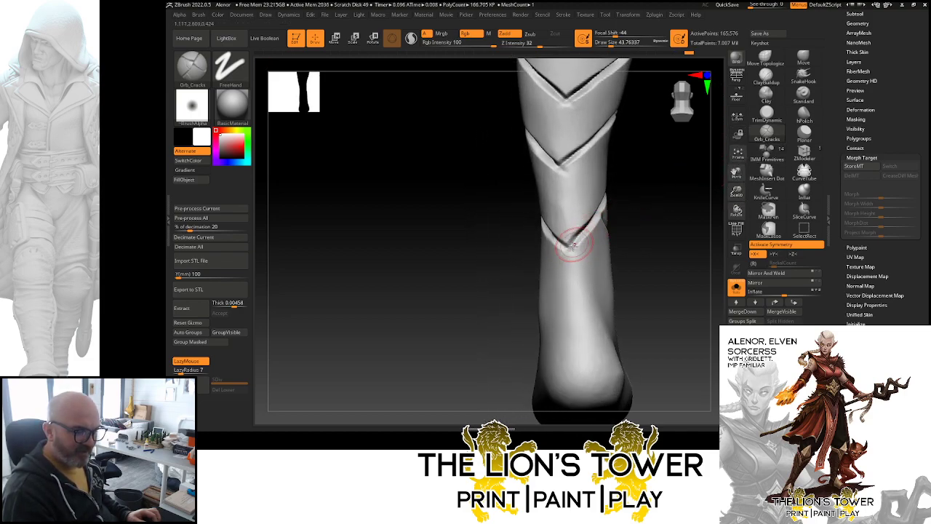
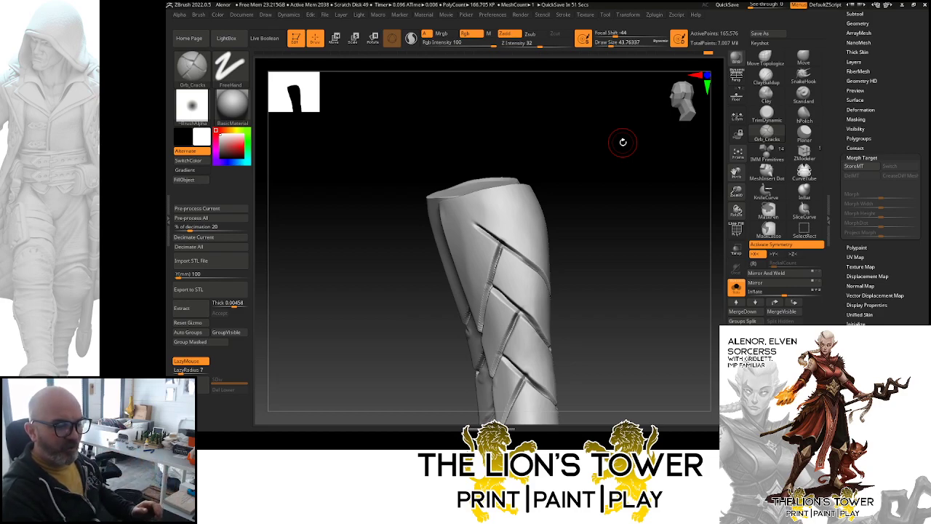
- Check the whole boots and save the project as Alenor.zpr in the SCULPTS folder
left_click_drag(623, 142, 713, 130)
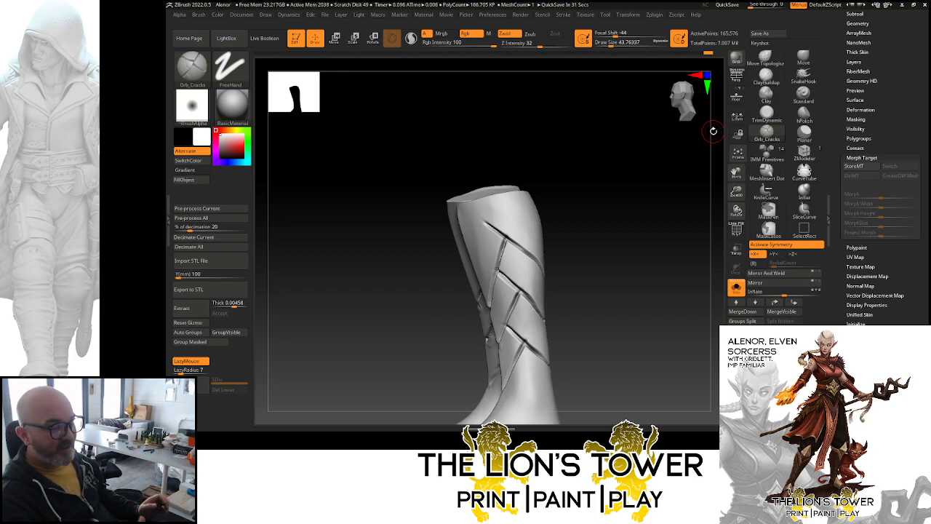
left_click_drag(736, 193, 736, 169)
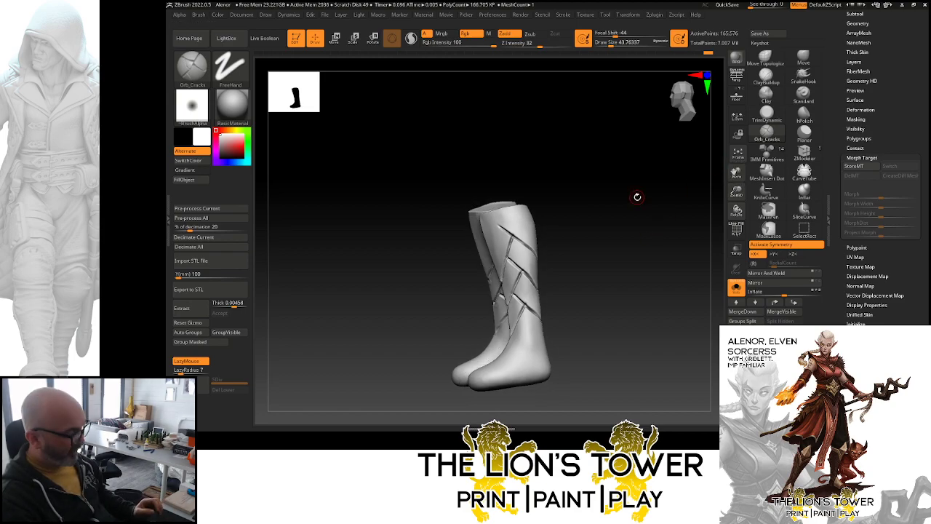
key("ctrl+s")
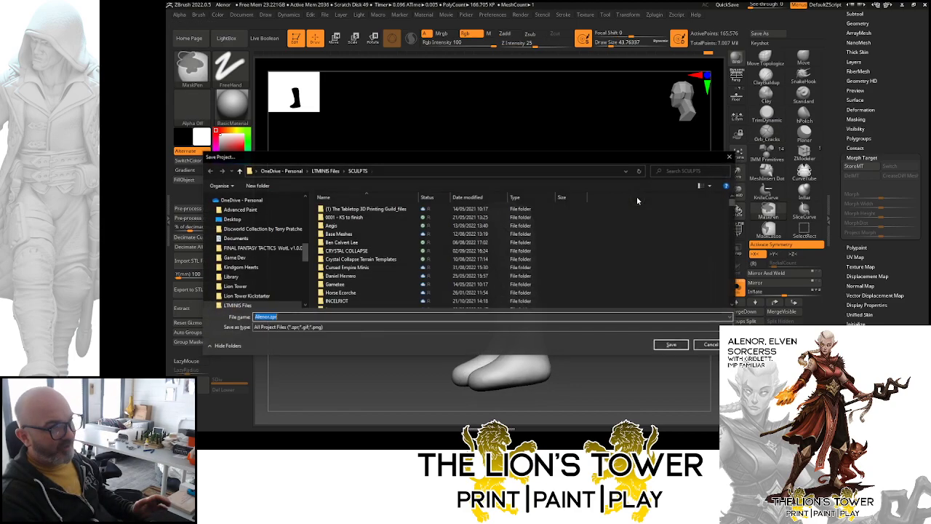
- Save the project as Alenor.zpr in the SCULPTS folder
left_click(669, 344)
left_click(572, 211)
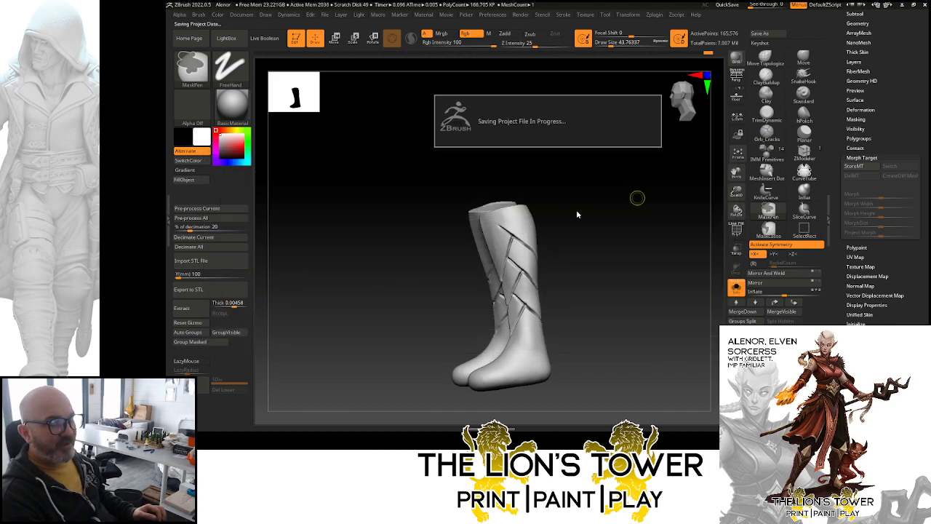
left_click_drag(576, 214, 619, 222)
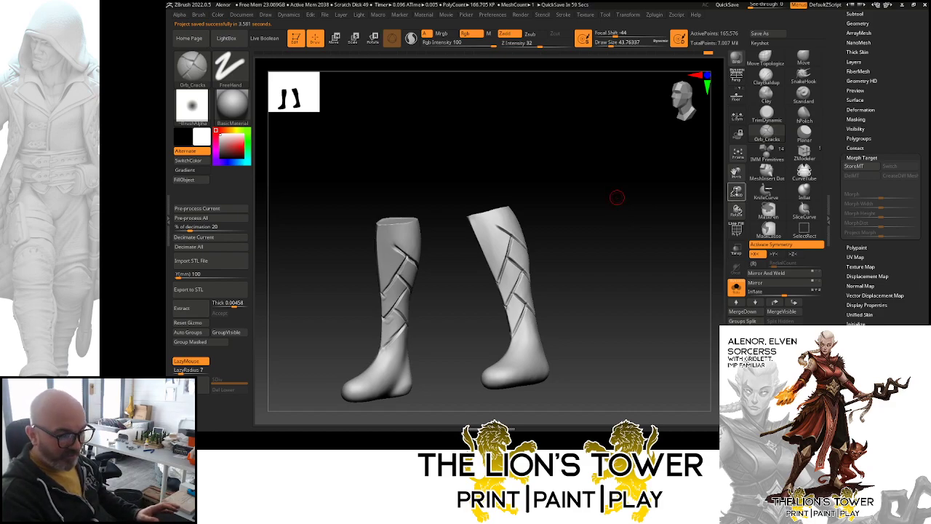
- Flatten the strap surfaces on the front of the shins with the hPolish brush at a draw size of about 35
mouse_move(616, 197)
left_mouse_down()
mouse_move(667, 227)
mouse_move(676, 211)
mouse_move(686, 217)
left_mouse_up()
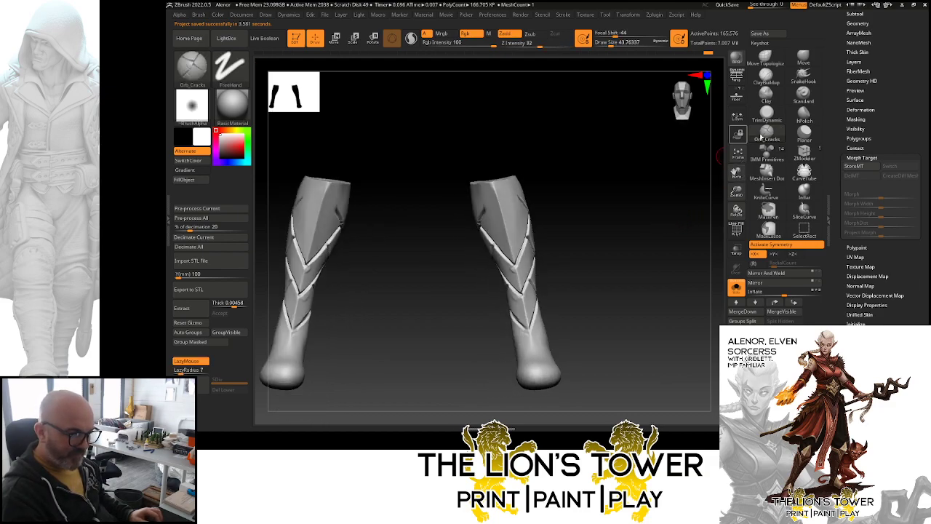
right_click_drag(664, 221, 663, 194, "ctrl")
left_click_drag(664, 195, 680, 197)
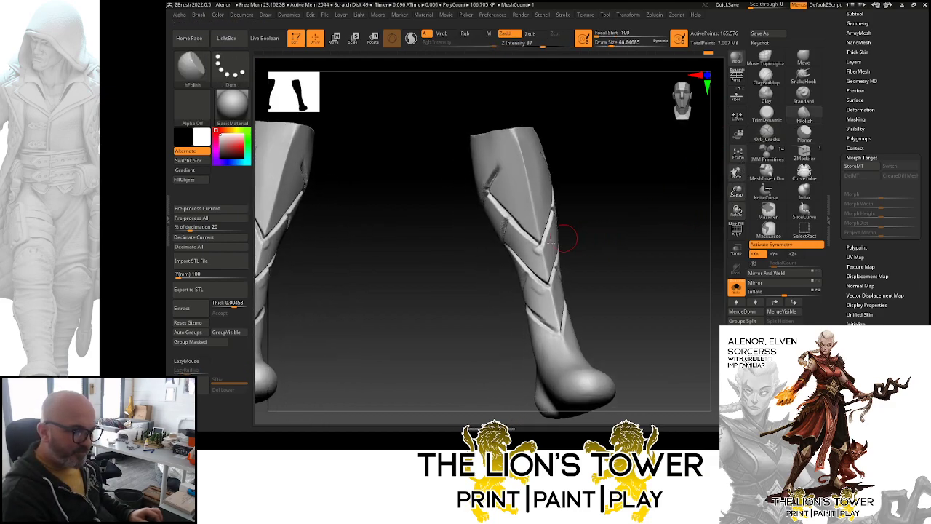
left_click(610, 43)
mouse_move(590, 111)
left_mouse_down()
mouse_move(616, 118)
mouse_move(552, 251)
left_mouse_up()
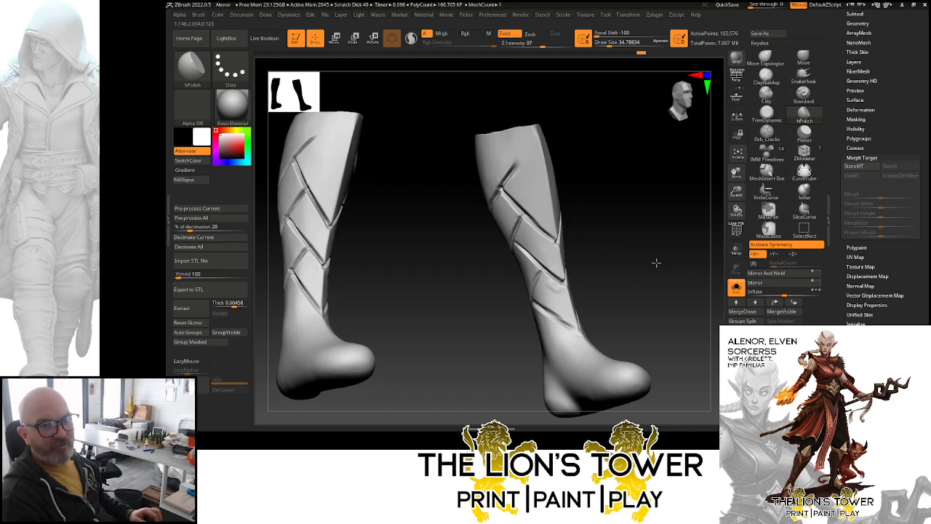
left_click_drag(657, 264, 591, 259)
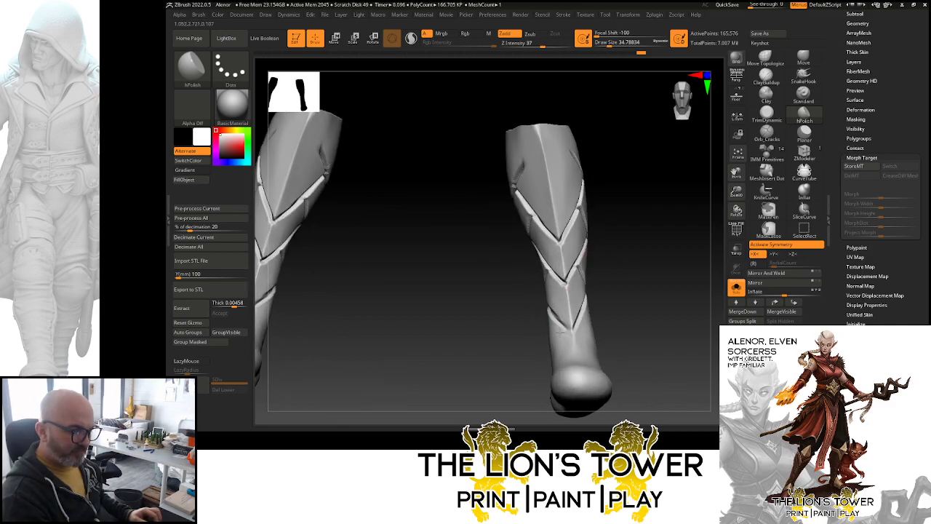
- Sharpen the V-shaped strap grooves along the front of the lower shin with the Orb_Cracks brush
mouse_move(609, 292)
left_mouse_down()
mouse_move(652, 261)
mouse_move(709, 197)
left_mouse_up()
left_click(768, 133)
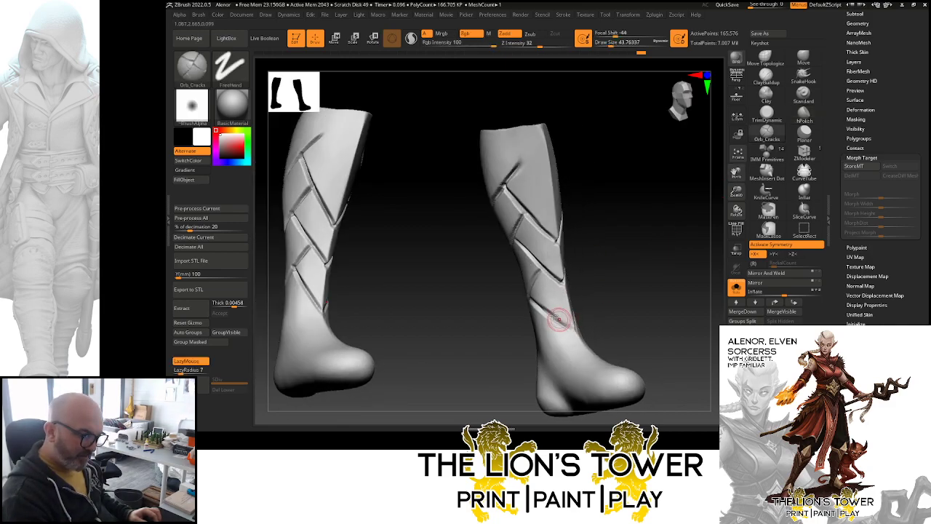
left_click_drag(590, 320, 569, 271)
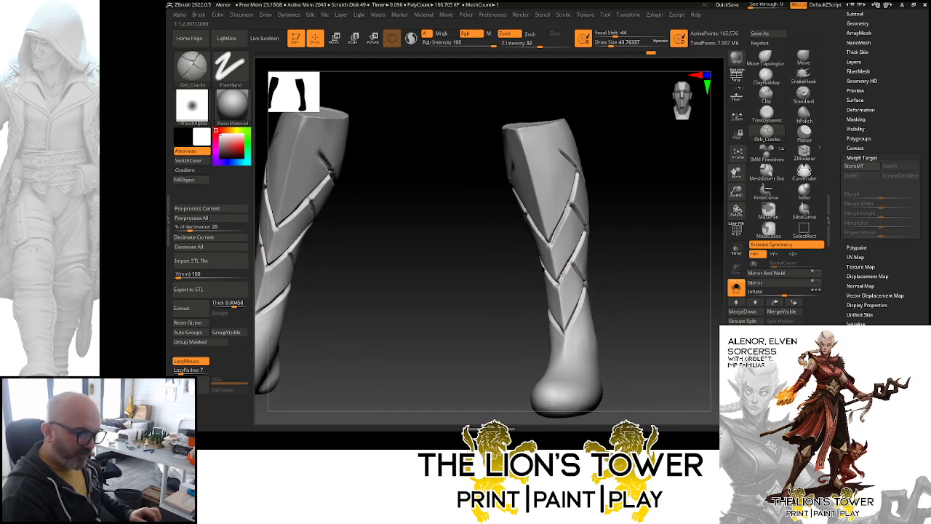
left_click_drag(620, 236, 585, 251)
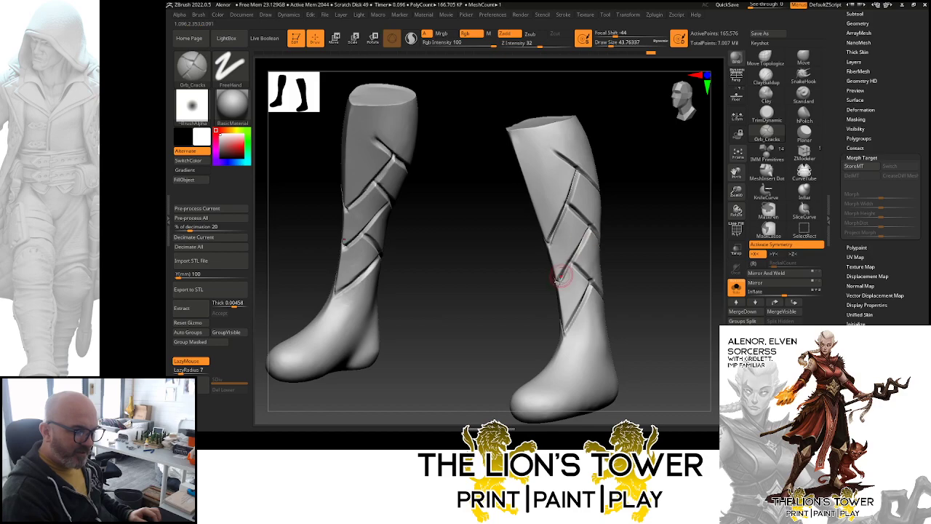
left_click_drag(634, 197, 618, 193)
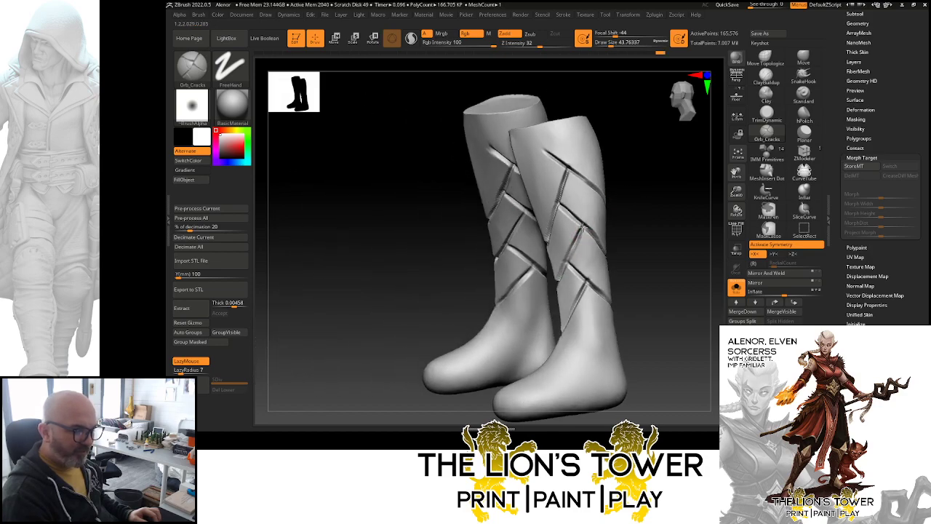
- Flatten the strap edges along the side of the upper calf with the hPolish brush
mouse_move(665, 218)
left_mouse_down()
mouse_move(678, 218)
mouse_move(654, 223)
mouse_move(647, 198)
mouse_move(669, 234)
mouse_move(602, 150)
left_mouse_up()
left_click(803, 117)
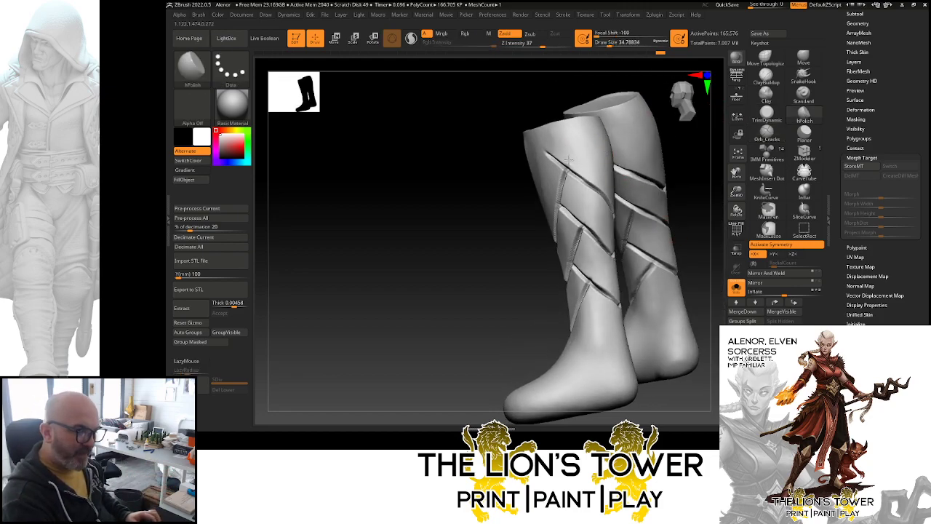
left_click_drag(702, 144, 618, 191)
left_click_drag(736, 172, 658, 192)
- Deepen the V-shaped strap grooves on the back of the calf with the Orb_Cracks brush
left_click(766, 131)
mouse_move(620, 248)
left_mouse_down()
mouse_move(640, 242)
mouse_move(632, 252)
mouse_move(546, 254)
mouse_move(581, 254)
left_mouse_up()
left_click_drag(735, 191, 711, 227)
left_click_drag(736, 173, 583, 180)
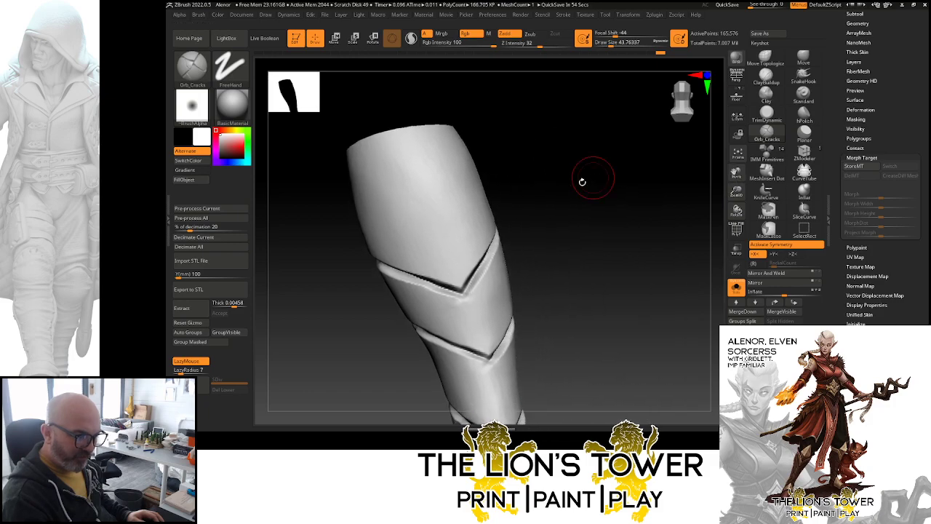
left_click_drag(574, 221, 586, 297)
left_click_drag(736, 174, 847, 41)
left_click_drag(589, 268, 605, 268)
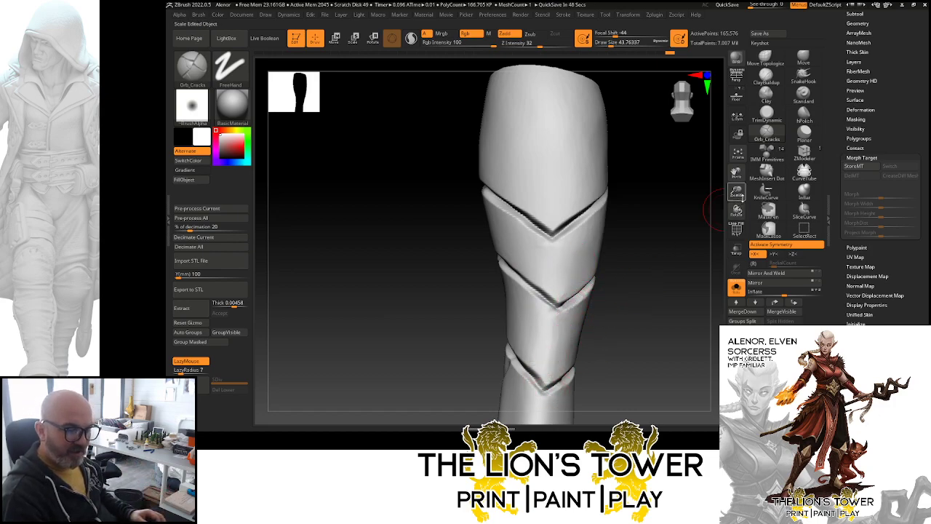
- Recut the uppermost diagonal strap groove on the side of the boot with Orb_Cracks
left_click_drag(736, 192, 738, 94)
left_click_drag(695, 236, 654, 231)
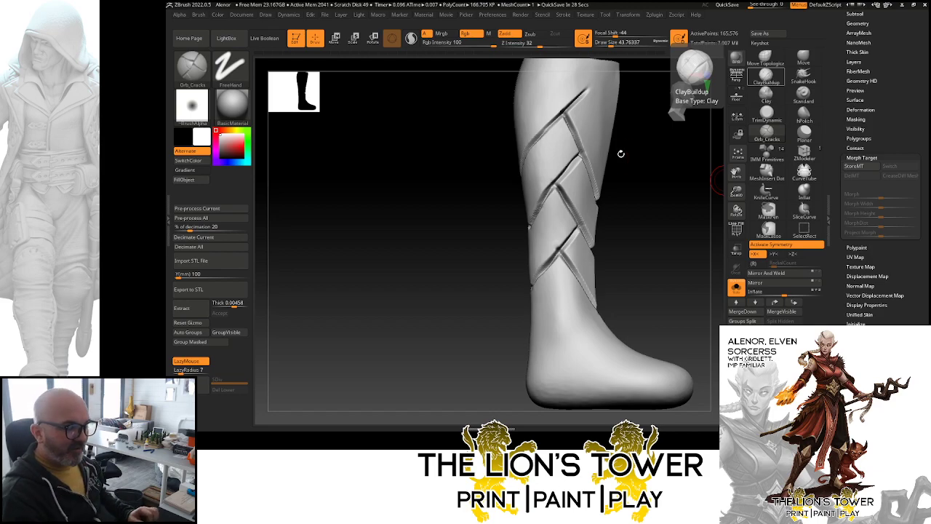
left_click_drag(639, 164, 619, 125)
mouse_move(532, 164)
left_mouse_down()
mouse_move(572, 122)
mouse_move(644, 137)
left_mouse_up()
left_click_drag(547, 136, 586, 86)
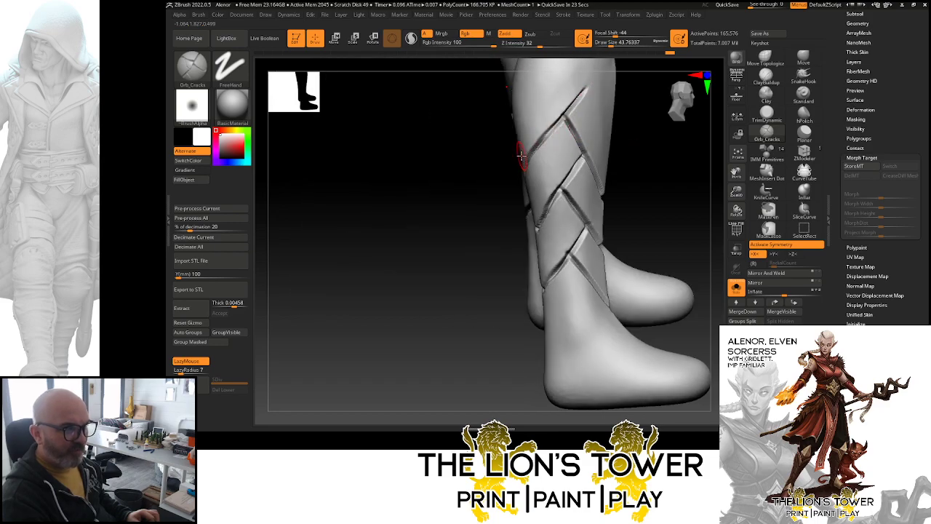
- Show the whole figure to check the boots against the cuffs and trousers, and isolate the boots again
left_click_drag(736, 191, 736, 173)
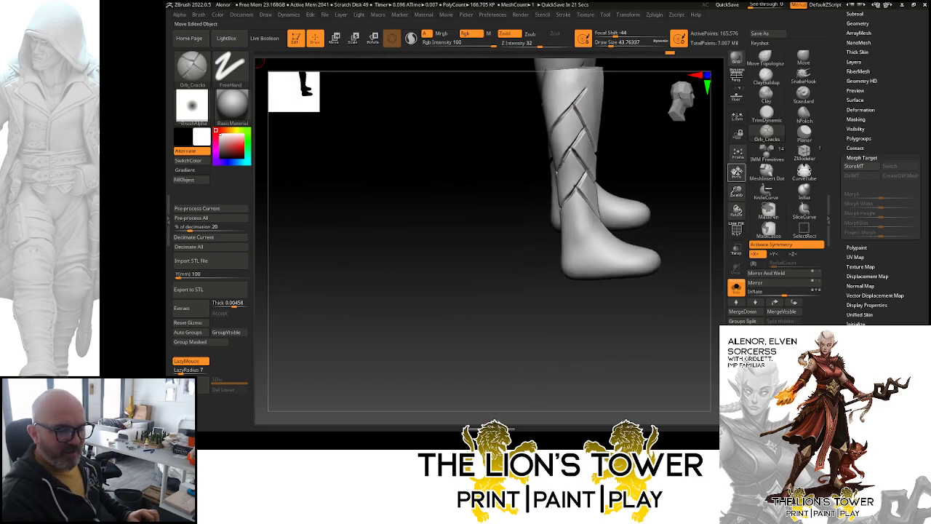
left_click(694, 225, "ctrl")
left_click_drag(694, 226, 719, 220, "ctrl")
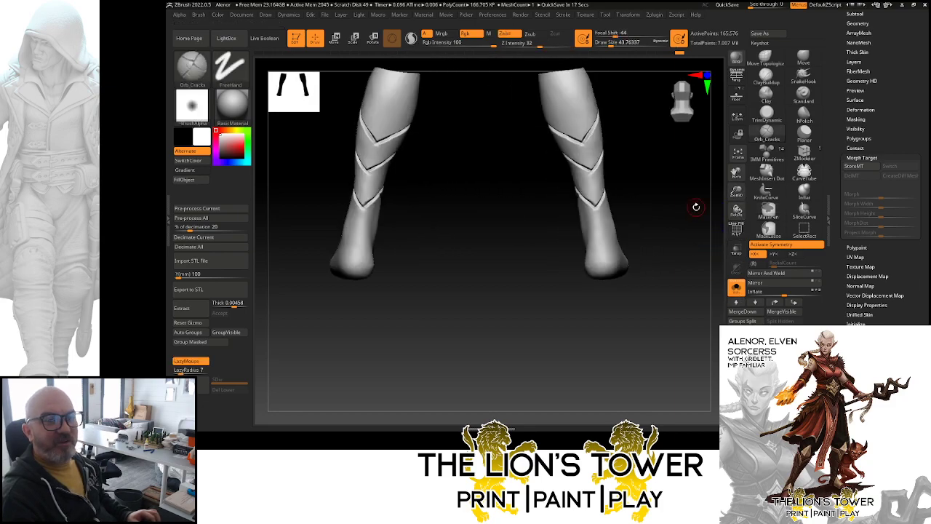
left_click(738, 290)
left_click_drag(736, 191, 663, 230)
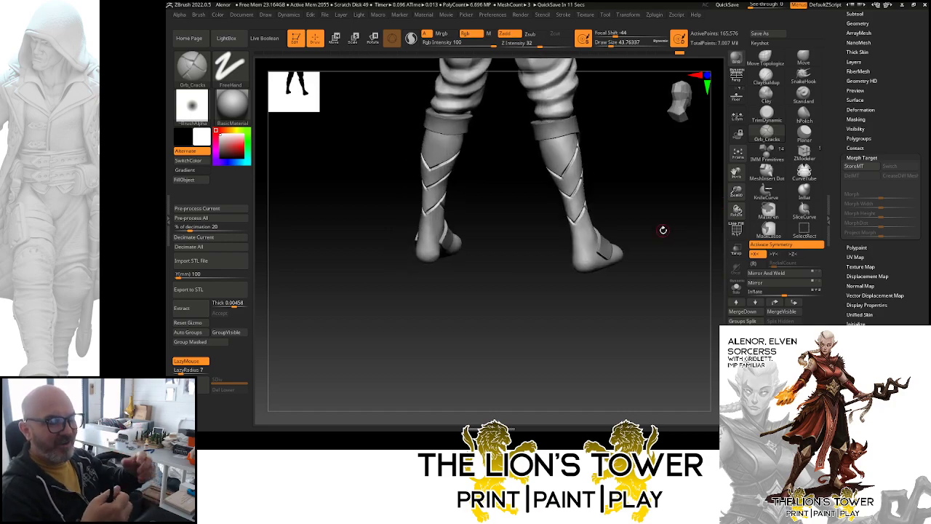
mouse_move(662, 229)
left_mouse_down()
mouse_move(684, 235)
mouse_move(659, 240)
left_mouse_up()
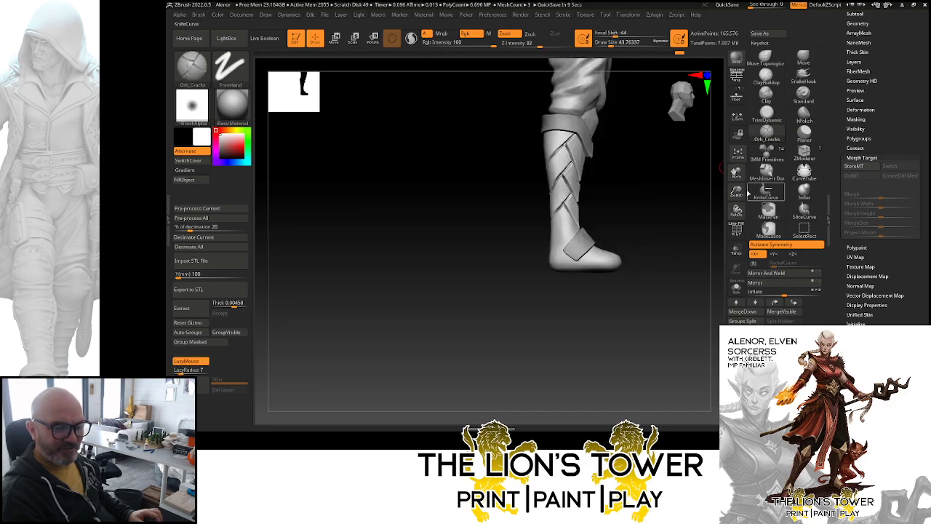
left_click(736, 288)
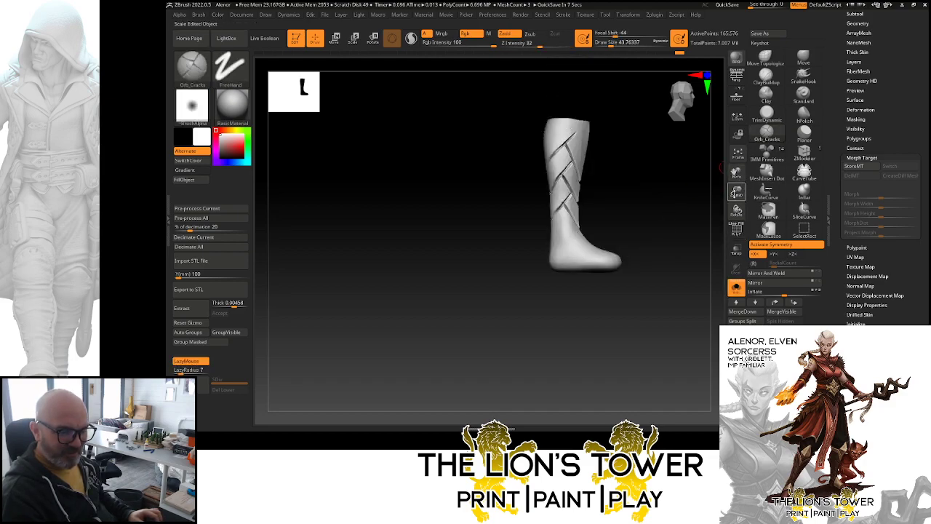
- Carve an additional diagonal strap groove across the side of the ankle, below the lowest crossing, with Orb_Cracks
left_click_drag(736, 192, 737, 218)
left_click_drag(736, 173, 726, 105)
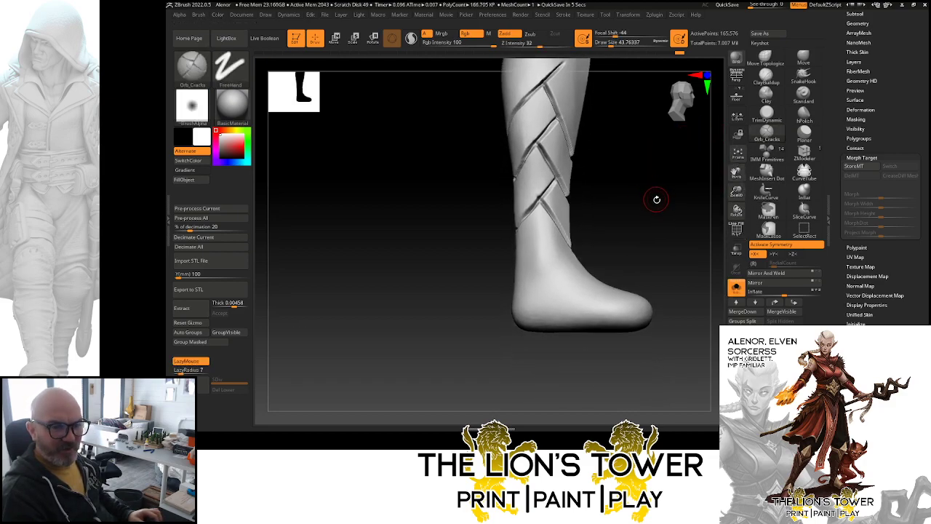
left_click_drag(737, 173, 809, 145)
right_click_drag(641, 195, 621, 200)
left_click_drag(551, 293, 569, 295)
left_click_drag(627, 216, 647, 198)
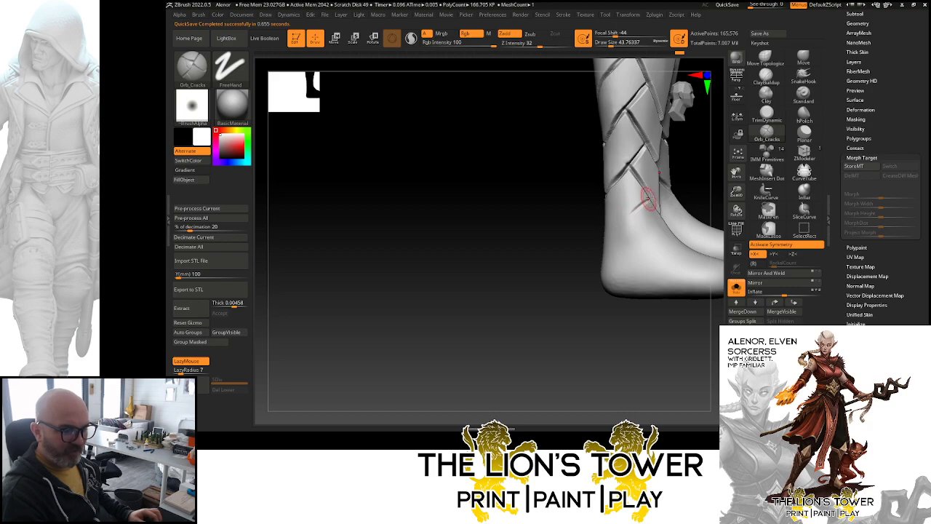
mouse_move(573, 260)
right_mouse_down()
mouse_move(660, 194)
mouse_move(616, 232)
right_mouse_up()
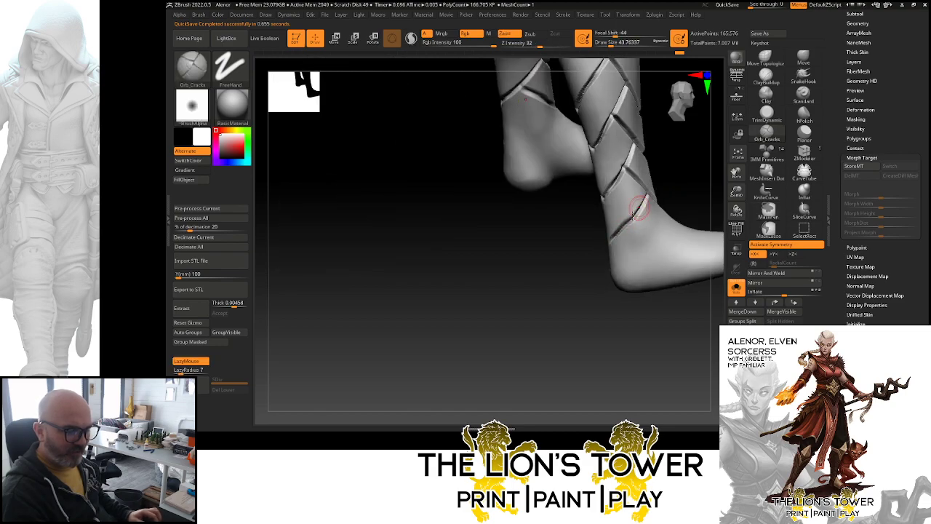
right_click_drag(667, 172, 590, 212)
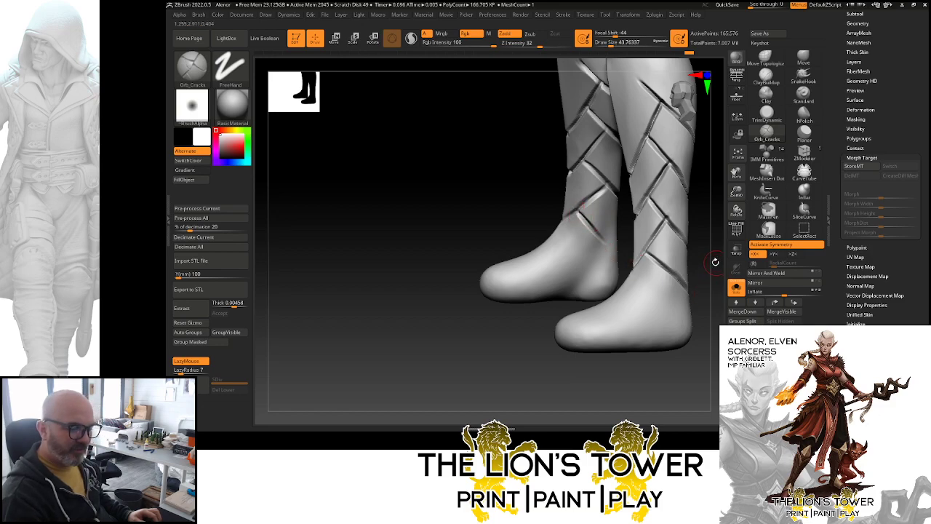
- Continue the ankle groove around the back of the foot so both sides meet in a V above the heel
right_click_drag(715, 261, 648, 243)
left_click_drag(587, 227, 597, 238)
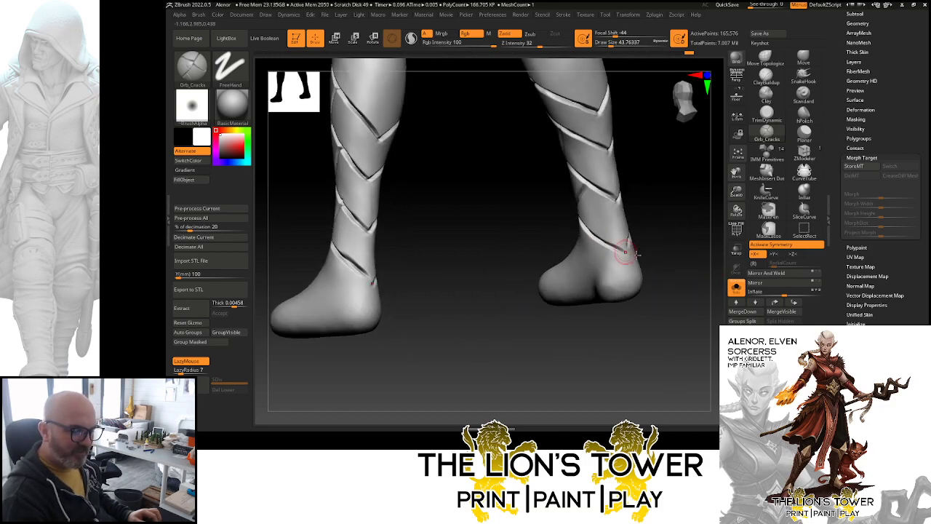
right_click_drag(658, 246, 630, 235)
left_click_drag(630, 235, 622, 251)
mouse_move(643, 207)
right_mouse_down()
mouse_move(670, 177)
mouse_move(649, 202)
right_mouse_up()
left_click_drag(638, 220, 627, 242)
right_click_drag(653, 186, 693, 165)
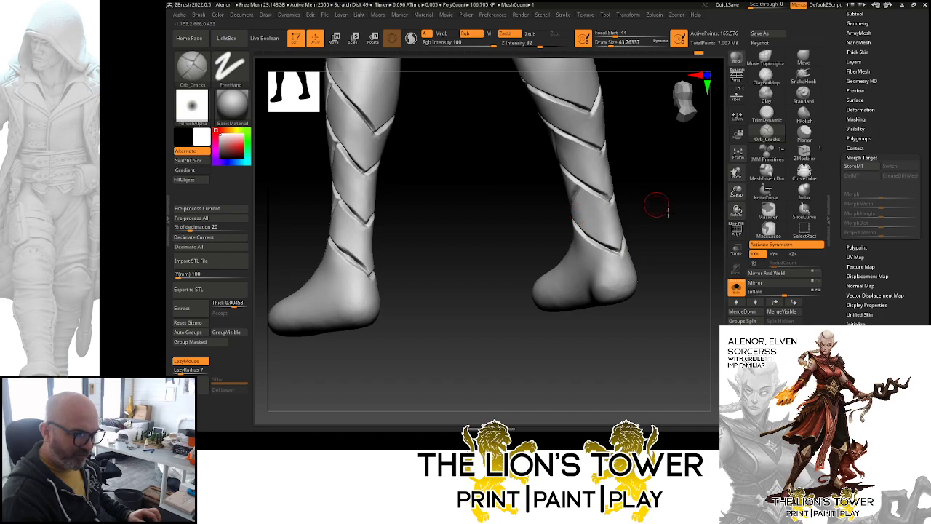
right_click_drag(657, 208, 644, 212)
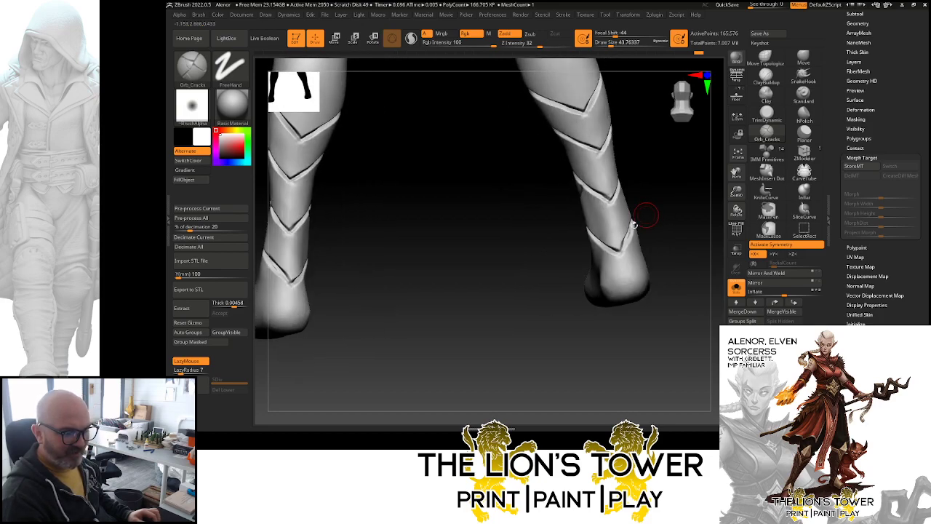
- Build up and smooth the surface below the heel groove using ClayBuildup at a draw size of about 39
left_click(767, 81)
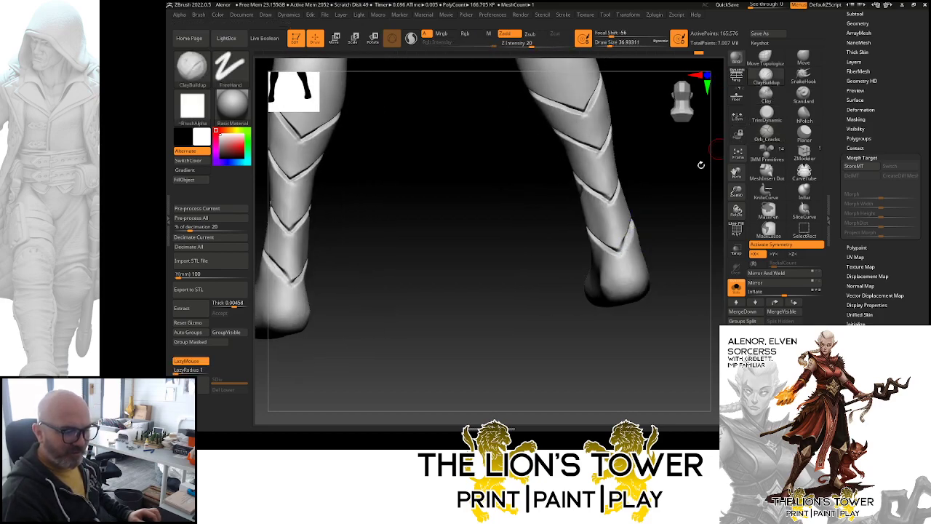
right_click_drag(701, 162, 649, 87)
left_click_drag(606, 43, 611, 43)
right_click_drag(631, 200, 669, 215)
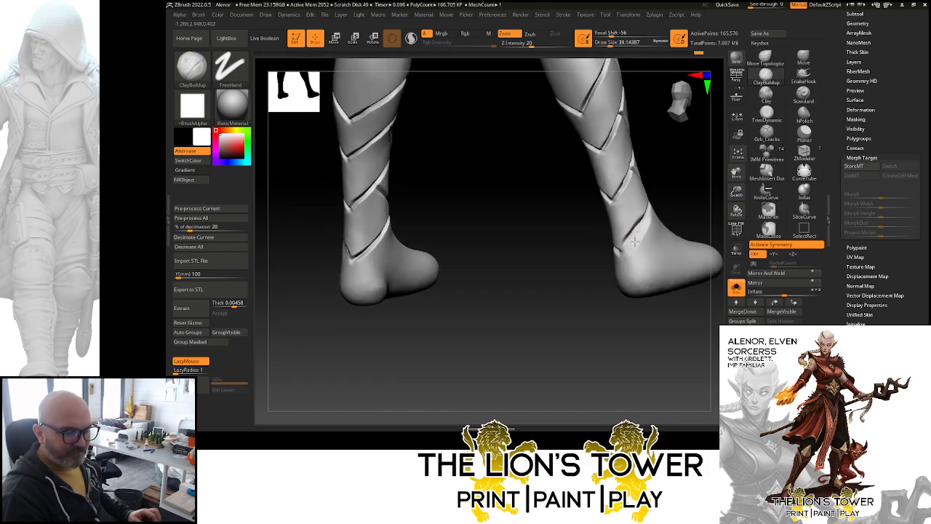
key("shift")
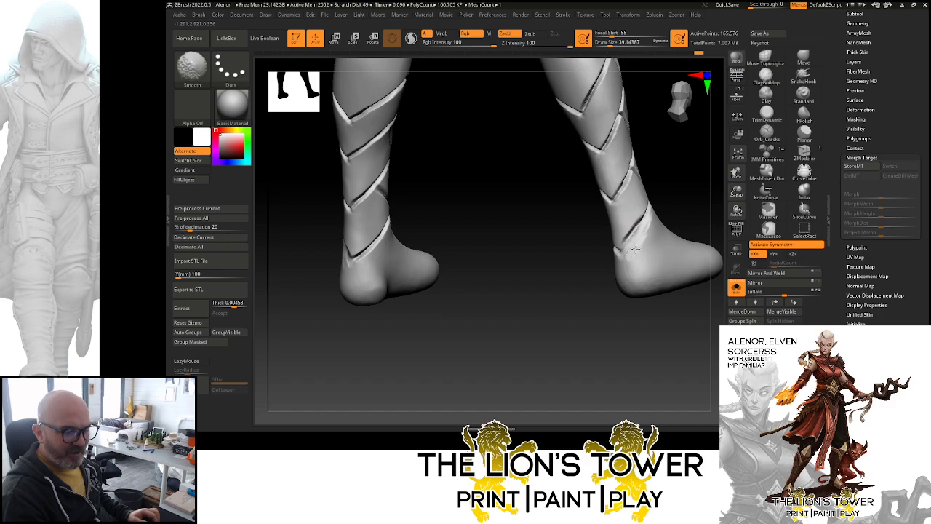
right_click_drag(631, 247, 719, 170)
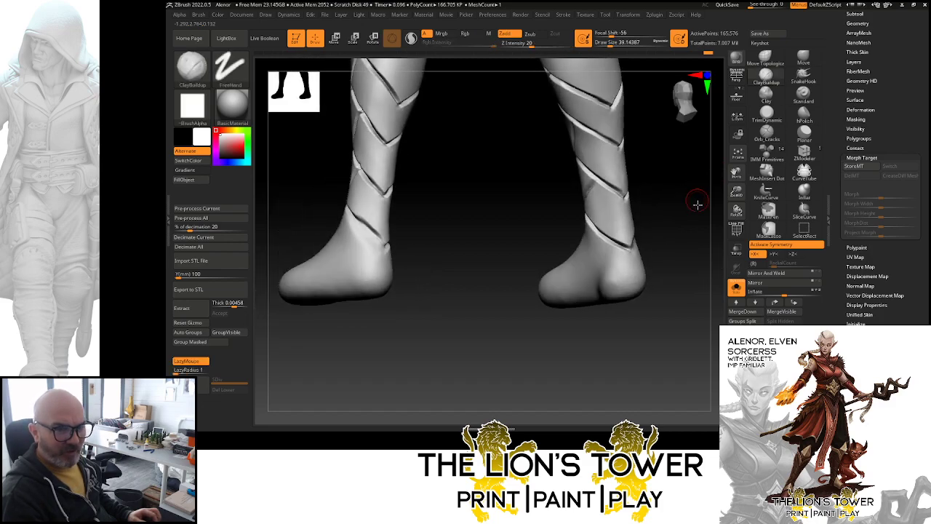
- Add clay below the ankle groove toward the front of the foot and smooth it into the boot
right_click_drag(696, 203, 658, 181)
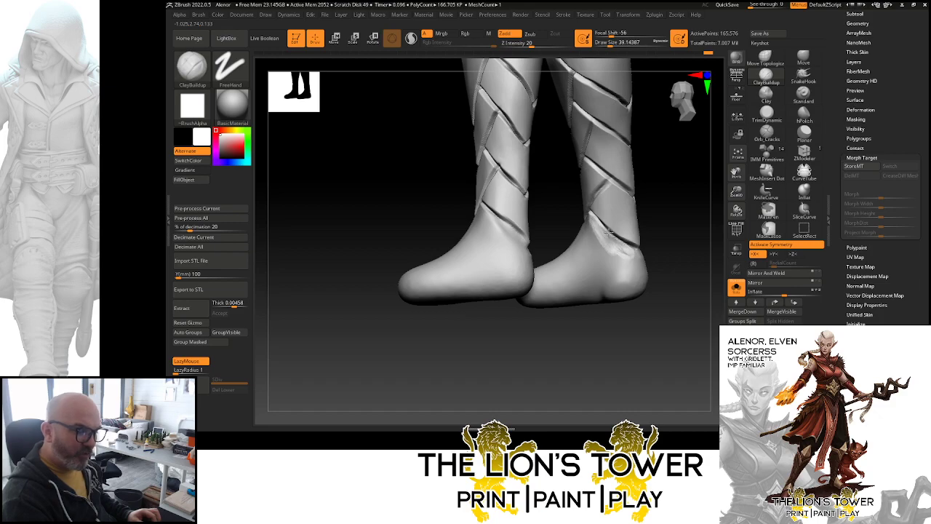
right_click_drag(610, 233, 595, 225)
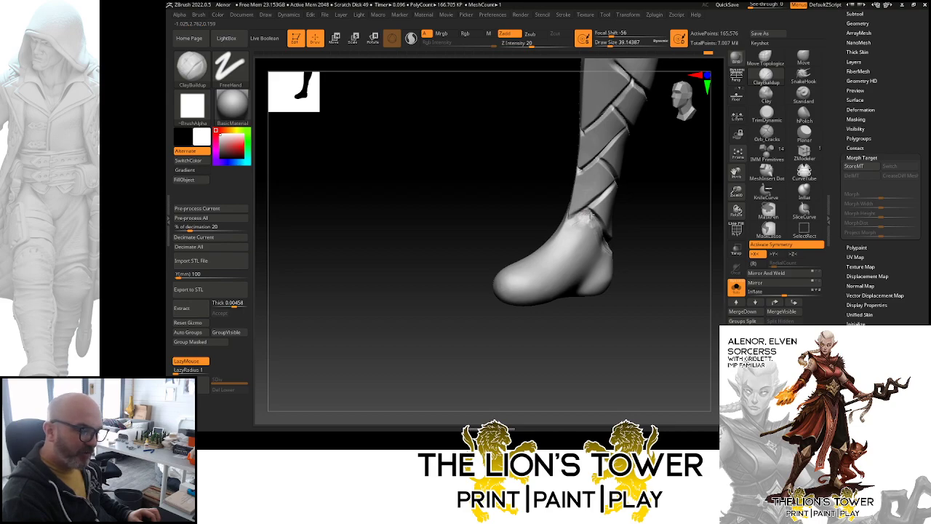
key("shift")
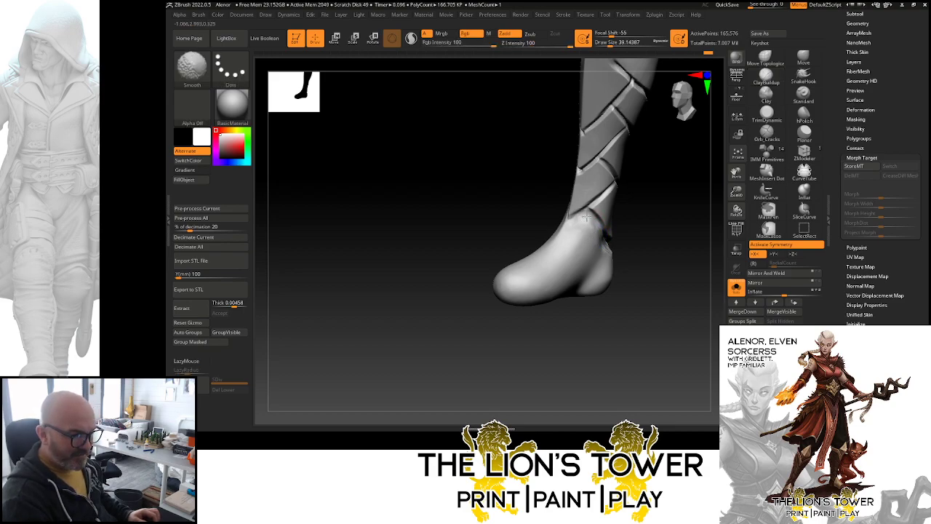
right_click_drag(615, 263, 603, 245, "shift")
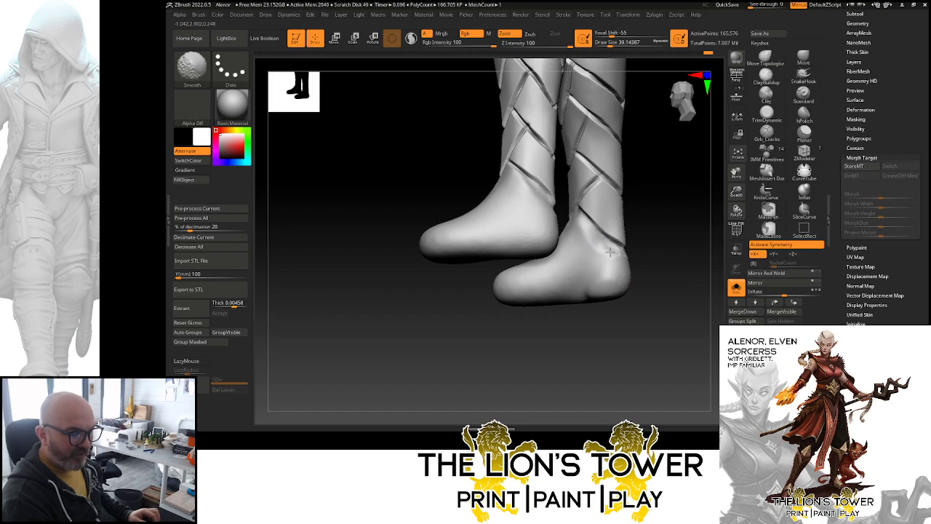
- Build up clay below the lowest strap groove across the front of the ankle with ClayBuildup at a draw size of about 56
left_click_drag(648, 243, 648, 224)
left_click_drag(609, 43, 612, 44)
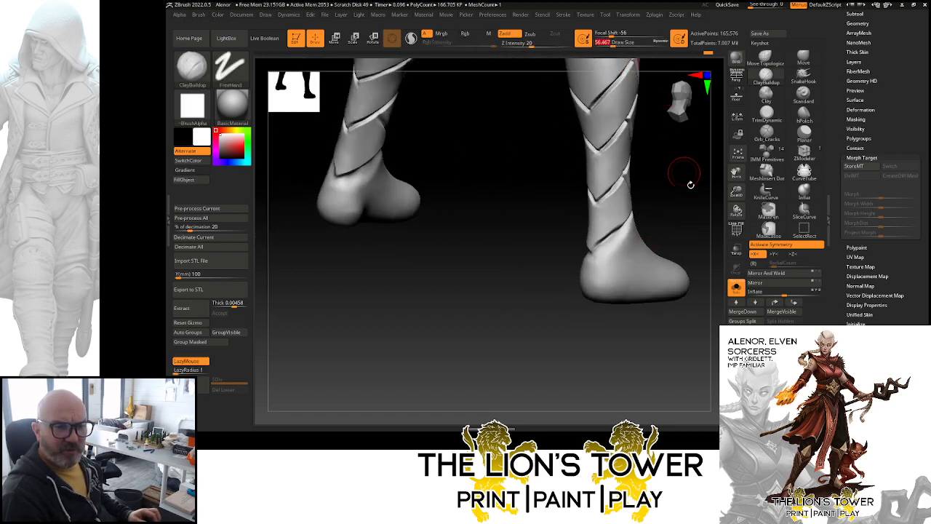
mouse_move(686, 182)
left_mouse_down()
mouse_move(696, 197)
mouse_move(667, 204)
left_mouse_up()
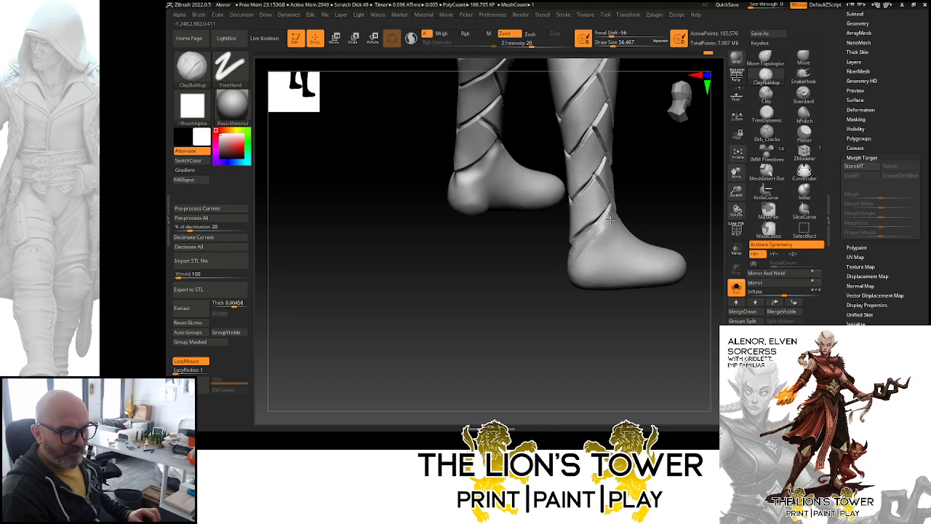
right_click_drag(609, 219, 613, 208)
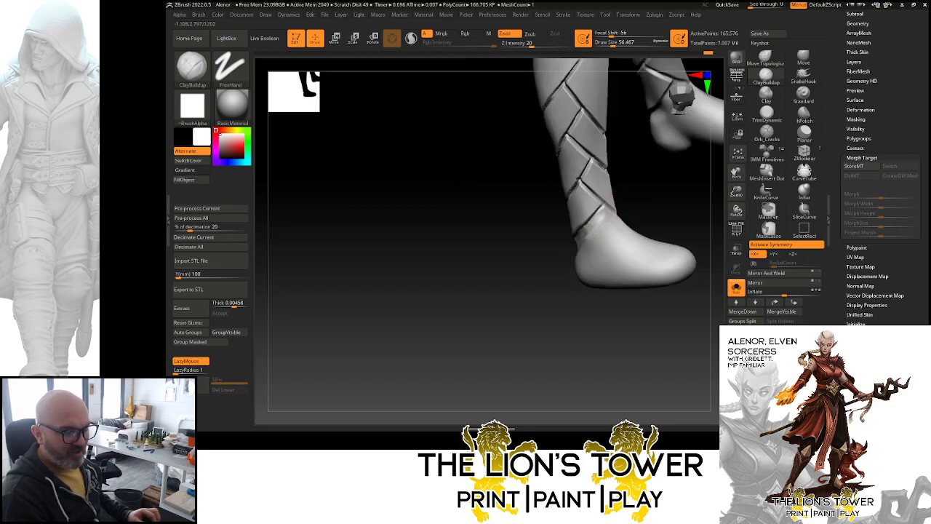
right_click_drag(644, 197, 610, 216)
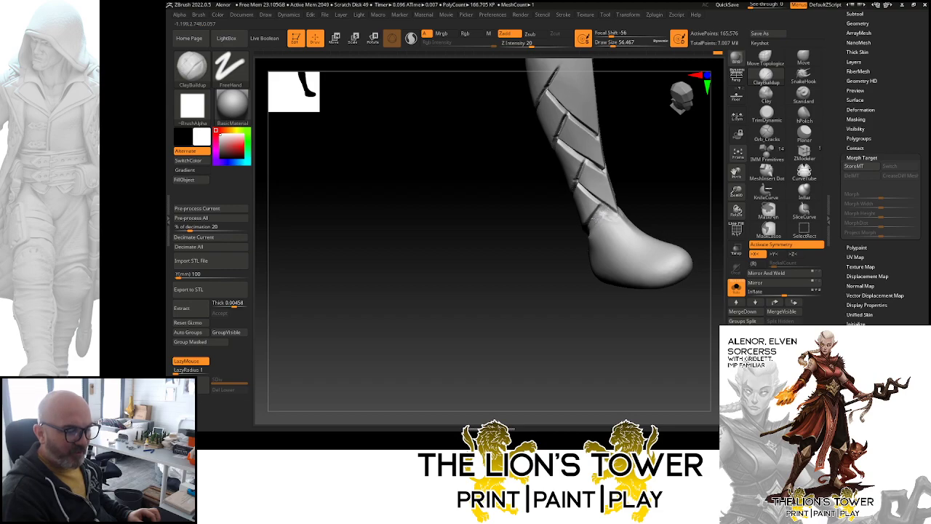
left_click_drag(612, 223, 617, 216, "shift")
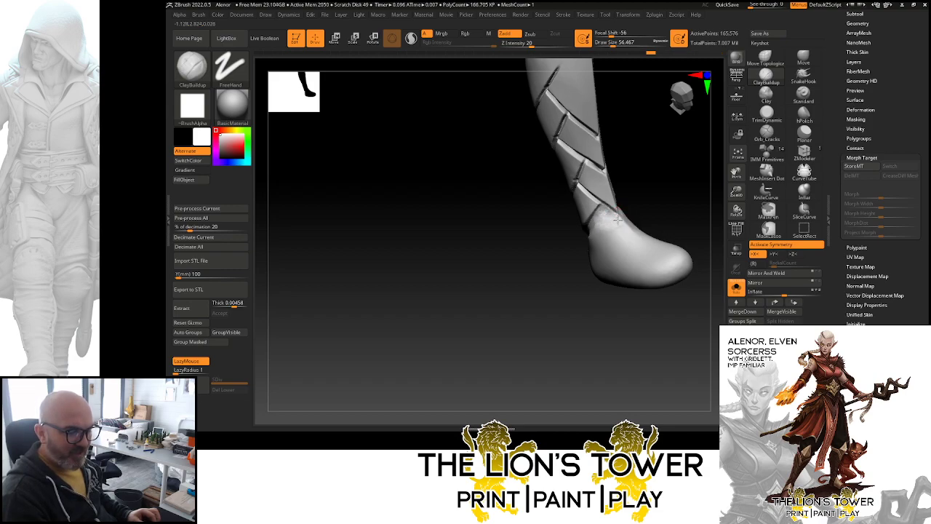
right_click_drag(642, 203, 620, 208)
mouse_move(622, 224)
left_mouse_down()
mouse_move(629, 213)
mouse_move(631, 221)
left_mouse_up()
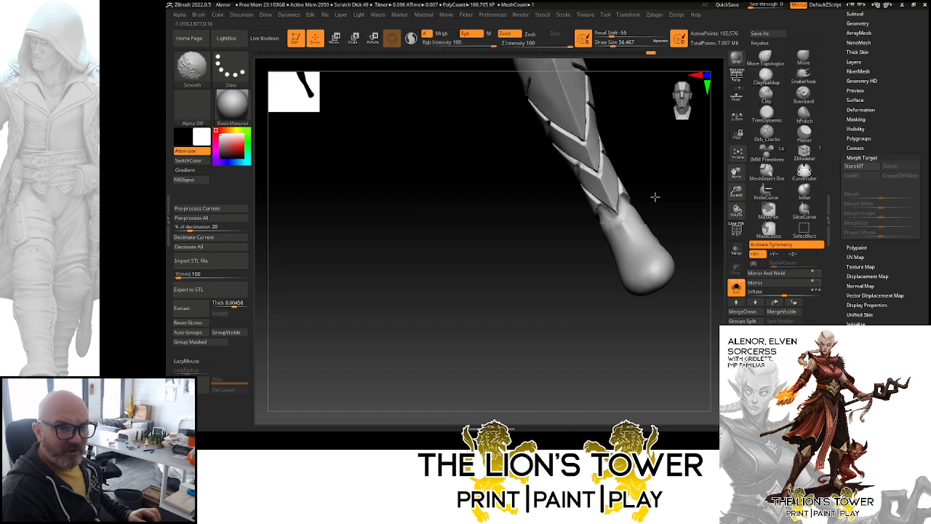
- Smooth the added clay over the instep and the side of the ankle beneath the lowest strap
right_click_drag(655, 198, 680, 198)
left_click_drag(616, 220, 622, 229, "shift")
right_click_drag(594, 245, 598, 235)
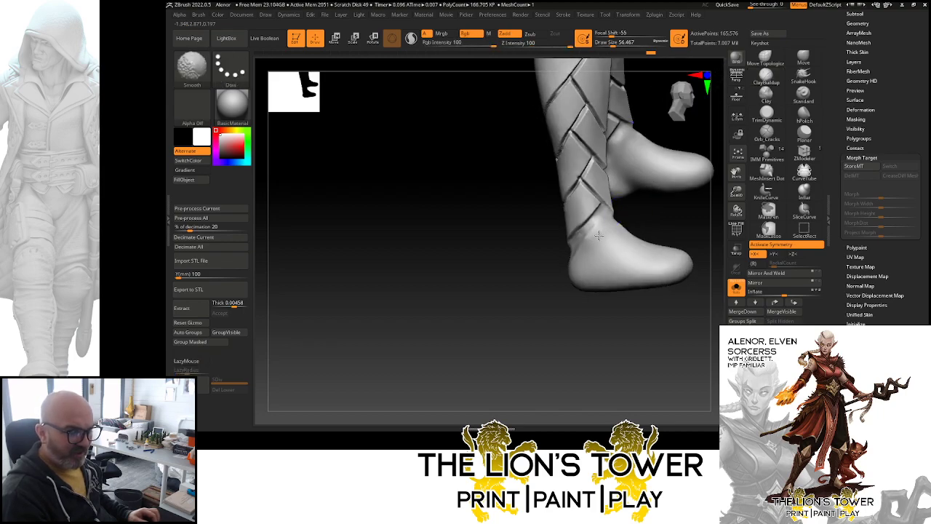
left_click_drag(576, 256, 578, 250, "shift")
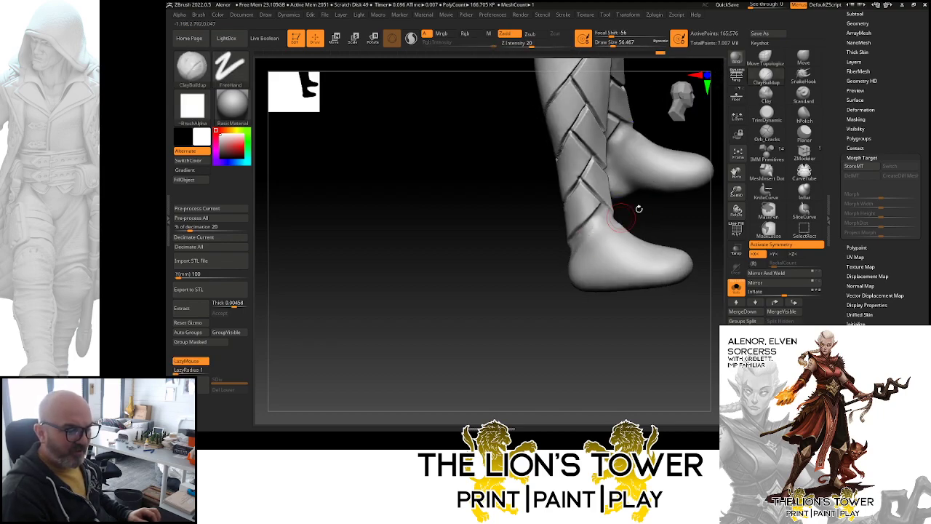
- Smooth the heel and the back of the ankle so the foot blends evenly under the lowest strap
right_click_drag(638, 208, 609, 218)
left_click_drag(584, 237, 590, 242, "shift")
right_click_drag(638, 214, 616, 228)
left_click_drag(566, 267, 553, 285, "shift")
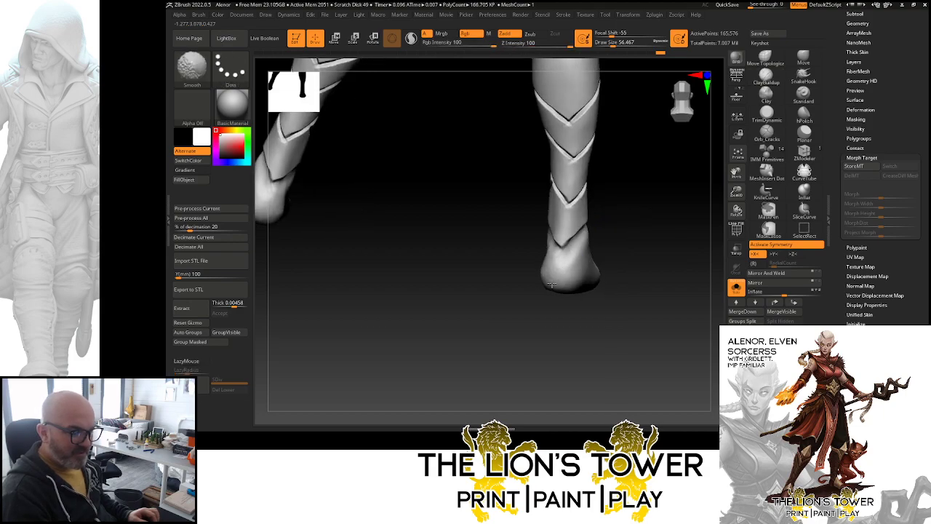
right_click_drag(571, 285, 558, 258)
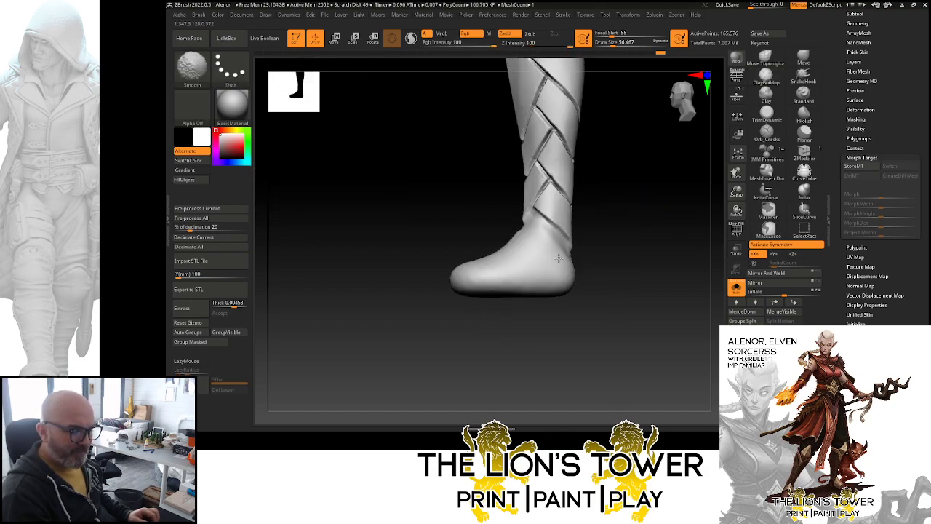
right_click_drag(608, 235, 633, 234)
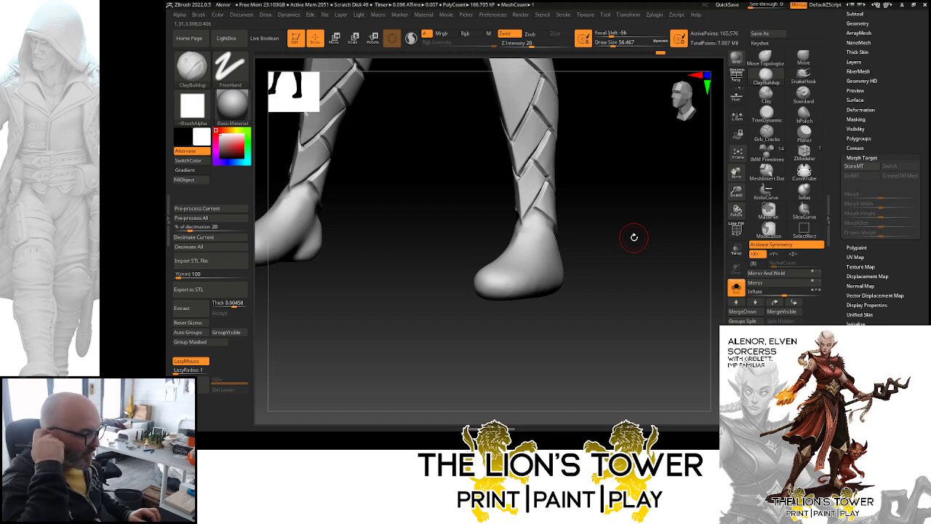
- Deepen the diagonal strap grooves along the front of the shin, from ankle to upper crossing, with Orb_Cracks at a draw size of about 44
left_click(767, 133)
mouse_move(735, 191)
left_mouse_down()
mouse_move(738, 209)
mouse_move(660, 250)
left_mouse_up()
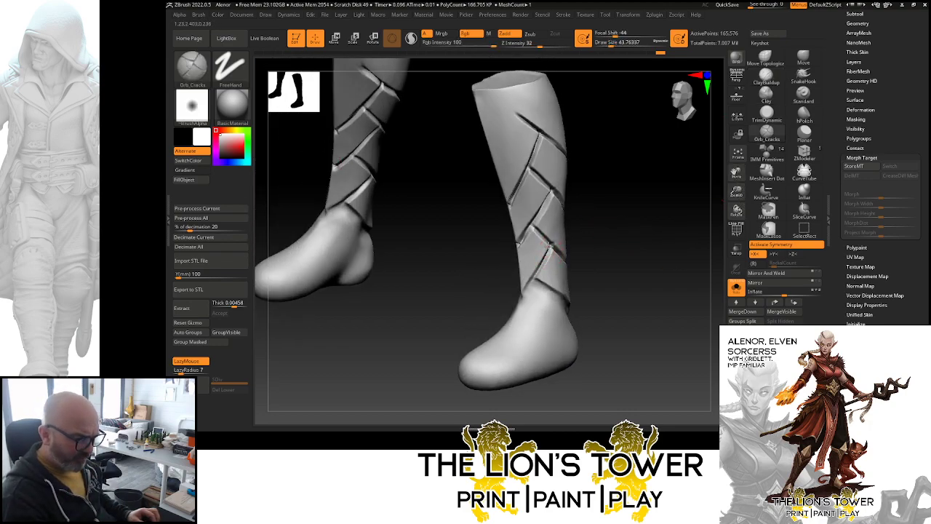
left_click_drag(522, 288, 517, 299)
left_click_drag(549, 246, 517, 299)
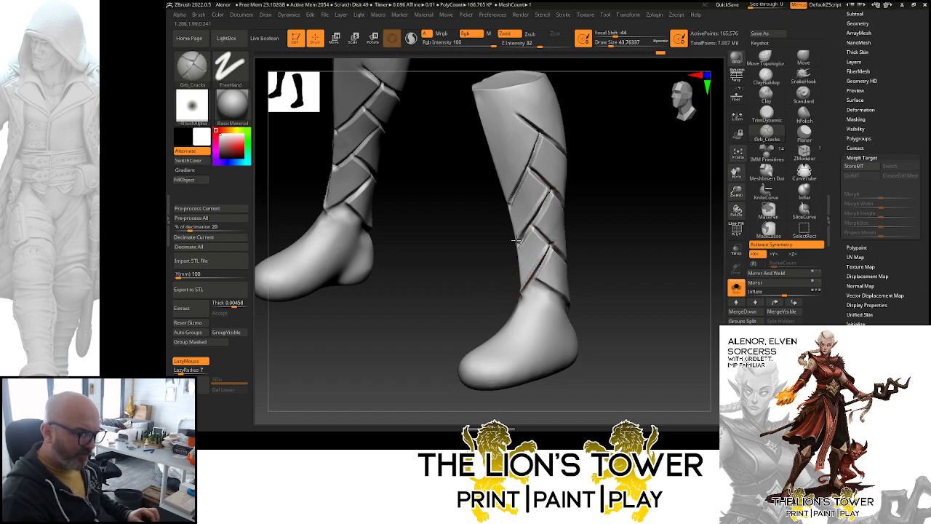
left_click_drag(516, 240, 514, 244)
left_click_drag(539, 130, 531, 149)
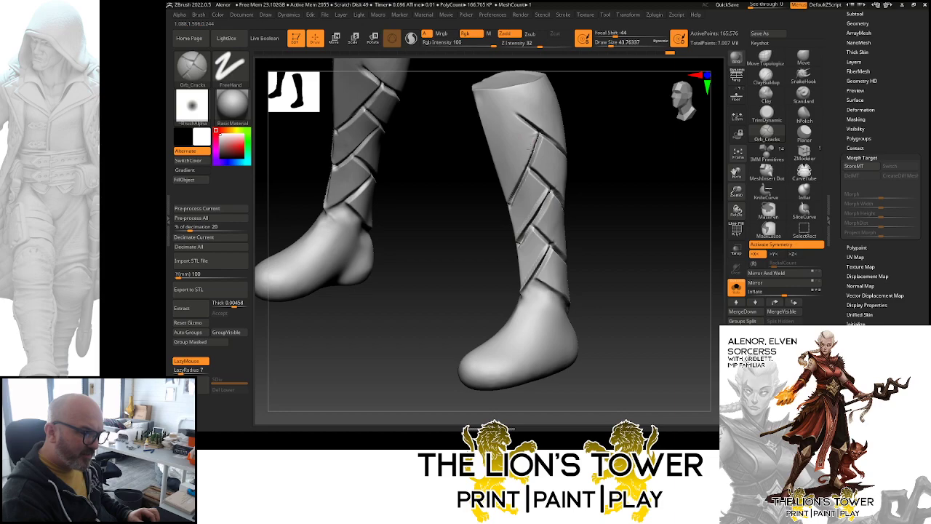
left_click_drag(517, 180, 508, 205)
left_click_drag(539, 133, 509, 203)
- Recut the diagonal strap grooves on the opposite side of the boot down to the lowest crossing above the ankle
left_click_drag(577, 169, 590, 225)
left_click_drag(486, 187, 535, 246)
mouse_move(508, 218)
left_mouse_down()
mouse_move(527, 242)
mouse_move(532, 277)
mouse_move(566, 263)
left_mouse_up()
left_click_drag(492, 251, 540, 292)
left_click_drag(487, 257, 514, 285)
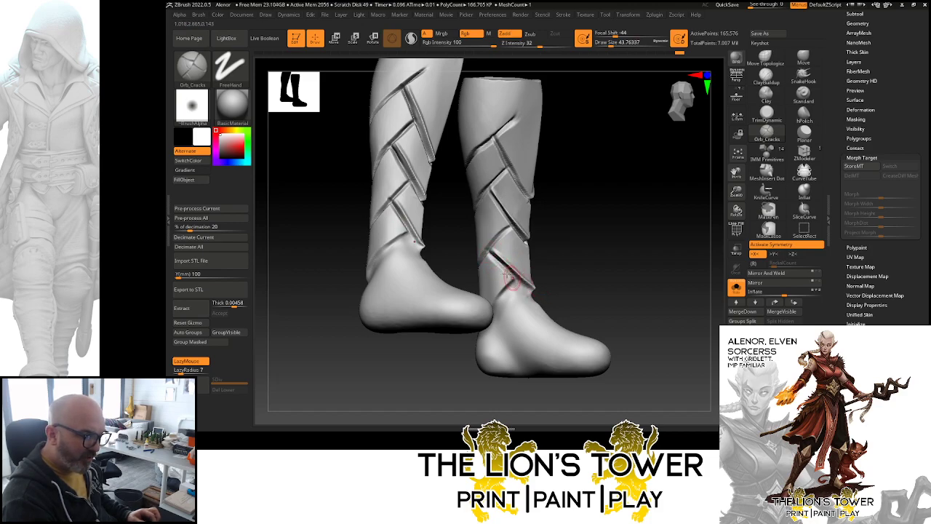
- Sharpen the upper strap groove and carry the crease lines around toward the back of the calf with Orb_Cracks
left_click_drag(632, 240, 585, 190)
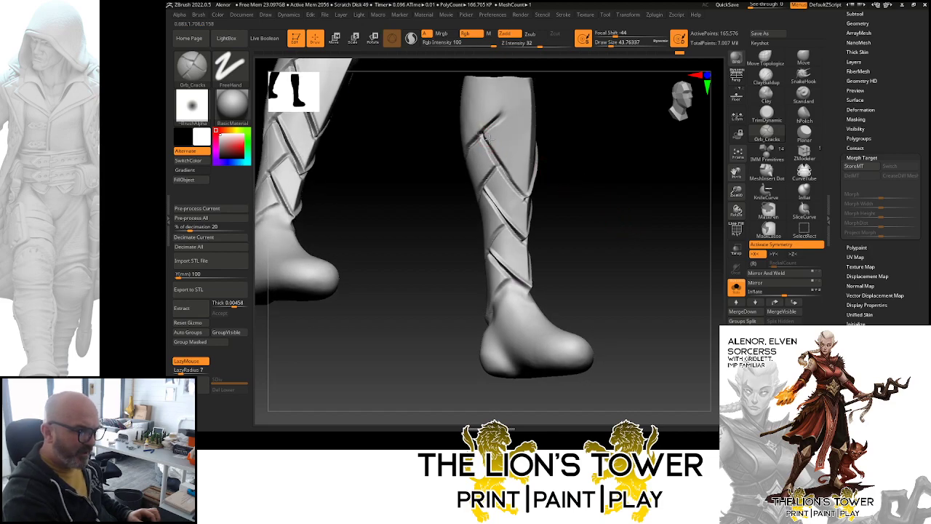
left_click_drag(485, 136, 530, 193)
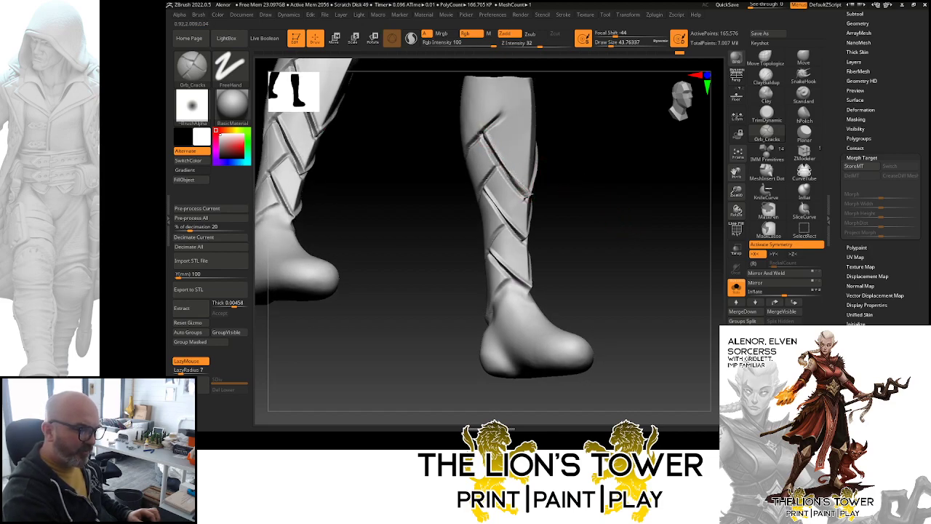
left_click_drag(593, 186, 518, 221)
mouse_move(499, 277)
left_mouse_down()
mouse_move(558, 189)
mouse_move(501, 259)
left_mouse_up()
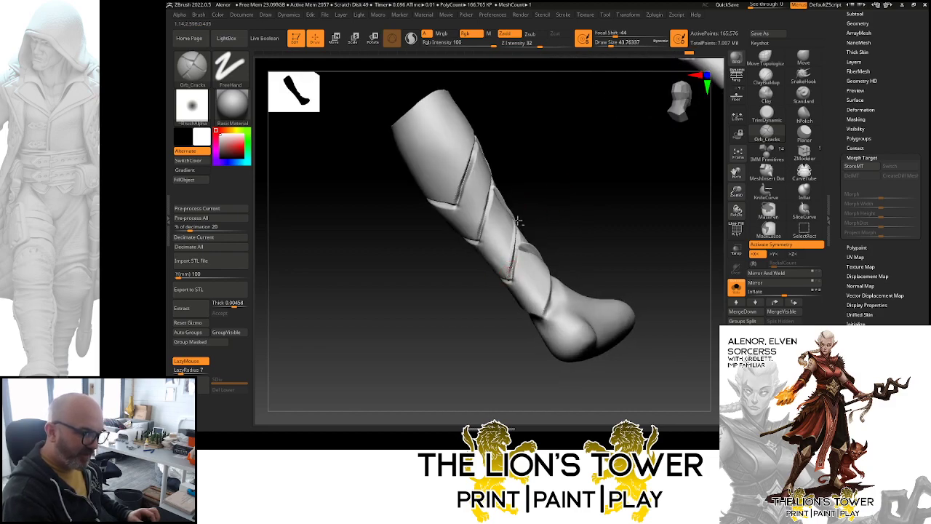
left_click_drag(518, 221, 491, 217)
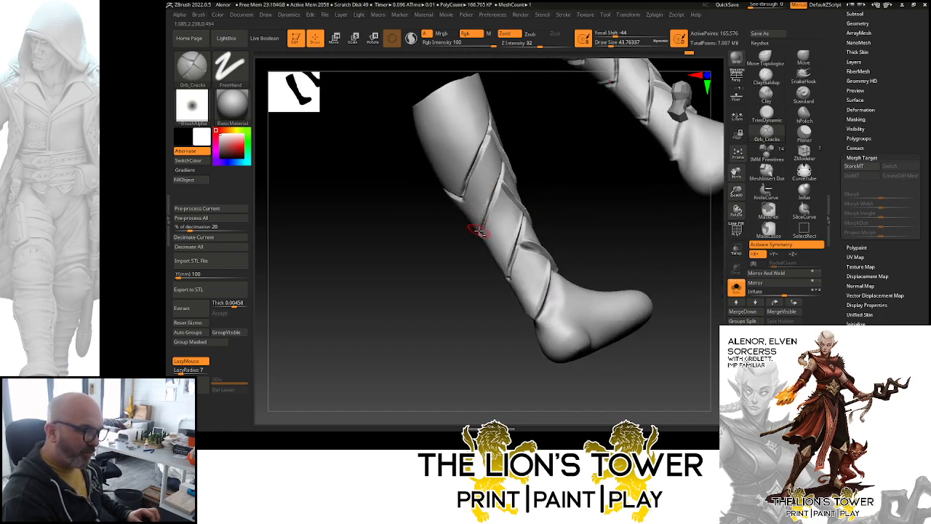
- Define the groove ends where the straps overlap at the upper crossings of the boot
left_click_drag(528, 145, 473, 187)
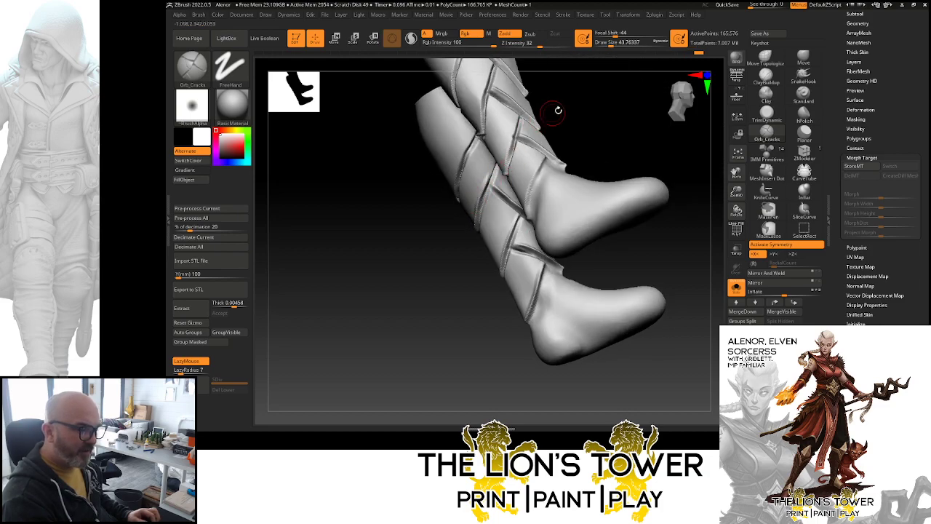
left_click_drag(550, 167, 469, 153)
left_click_drag(507, 117, 492, 104)
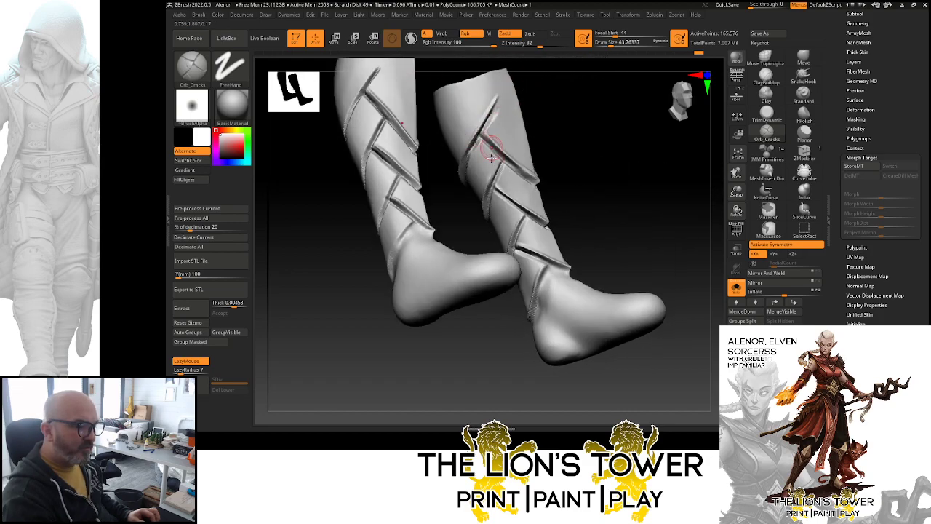
left_click_drag(561, 147, 601, 170)
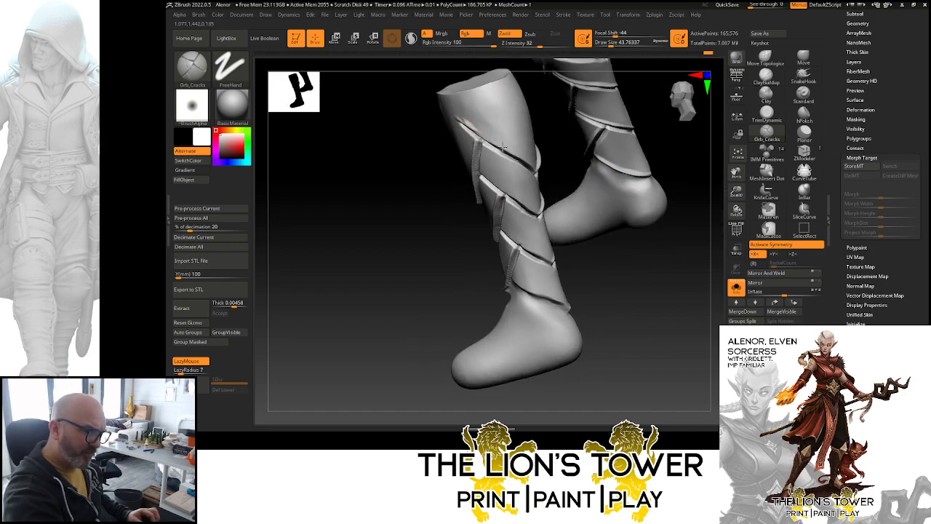
- Deepen the strap edges at the back of the calf and along the narrow crossing bands at the front of the shin
mouse_move(550, 141)
left_mouse_down()
mouse_move(578, 91)
mouse_move(627, 150)
mouse_move(480, 124)
mouse_move(534, 176)
left_mouse_up()
key("l")
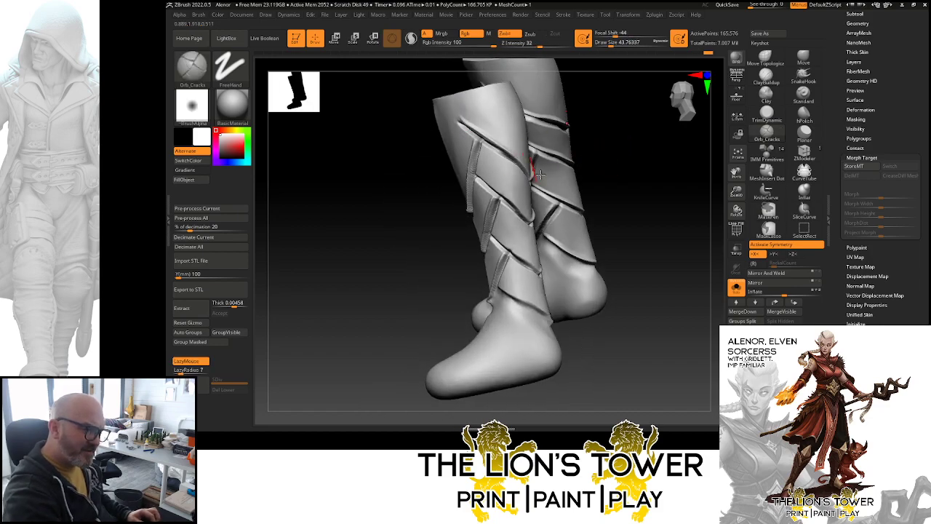
left_click_drag(611, 176, 592, 144)
mouse_move(475, 131)
left_mouse_down()
mouse_move(554, 198)
mouse_move(595, 208)
mouse_move(575, 235)
mouse_move(483, 229)
left_mouse_up()
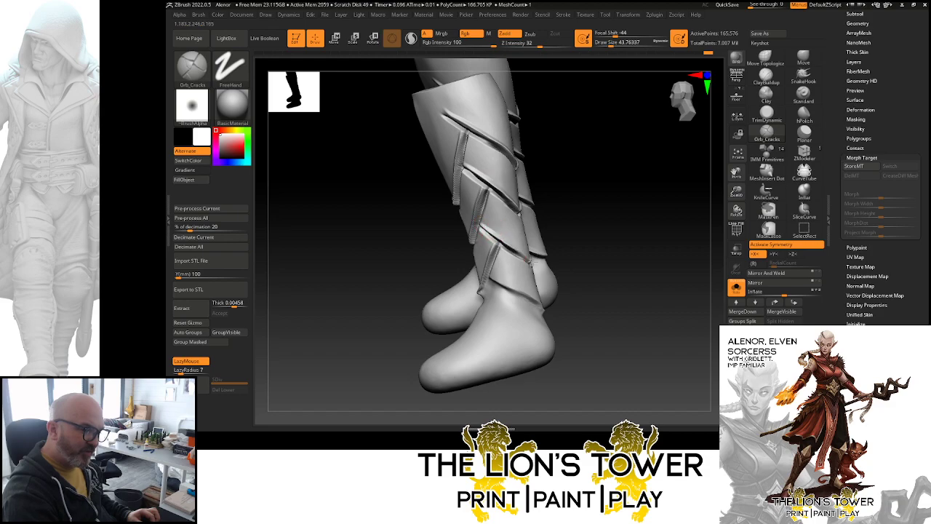
- Recarve the lowest strap groove around the ankle to its point above the heel, undoing a stray stroke along the way
left_click_drag(610, 231, 486, 278)
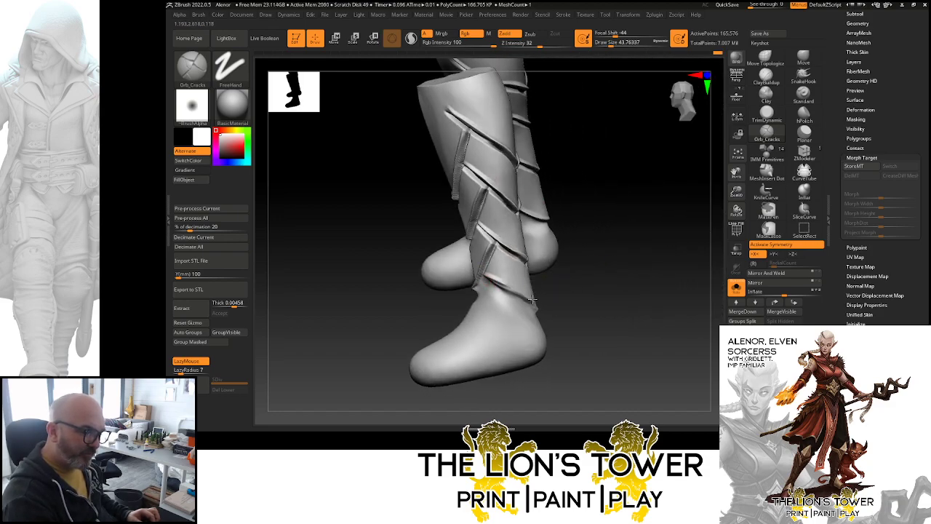
key("ctrl")
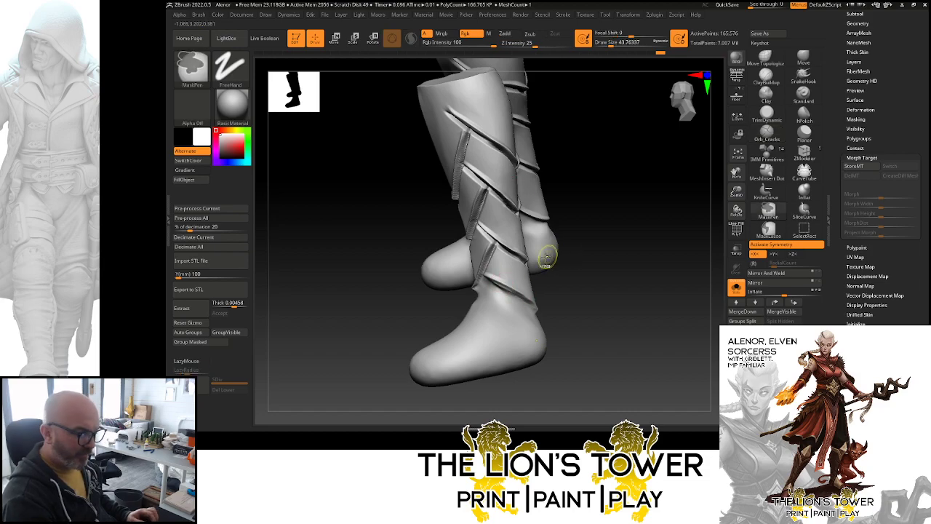
key("ctrl+z")
mouse_move(487, 276)
left_mouse_down()
mouse_move(546, 306)
mouse_move(544, 297)
mouse_move(507, 299)
mouse_move(520, 308)
left_mouse_up()
key("shift")
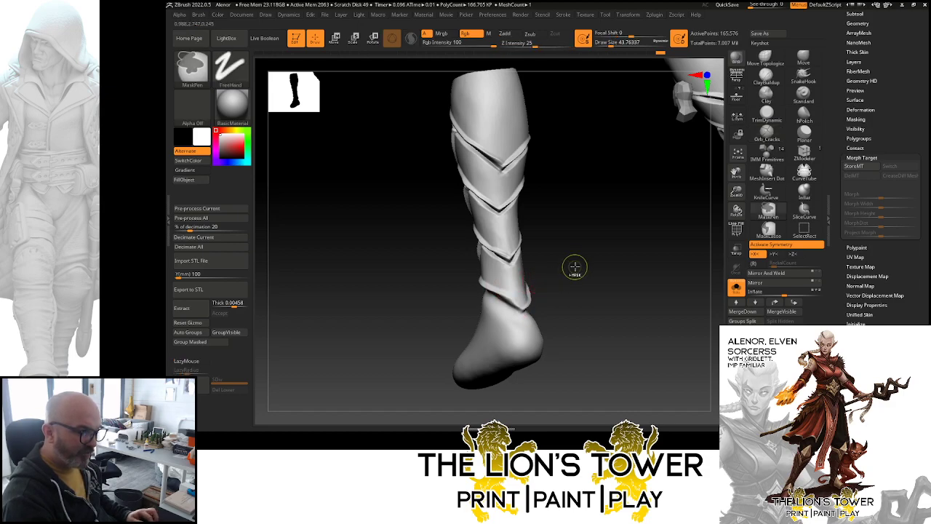
- Flatten the strap surfaces around the middle of the boot with hPolish at a draw size of about 35
left_click(804, 114)
left_click_drag(573, 213, 567, 231)
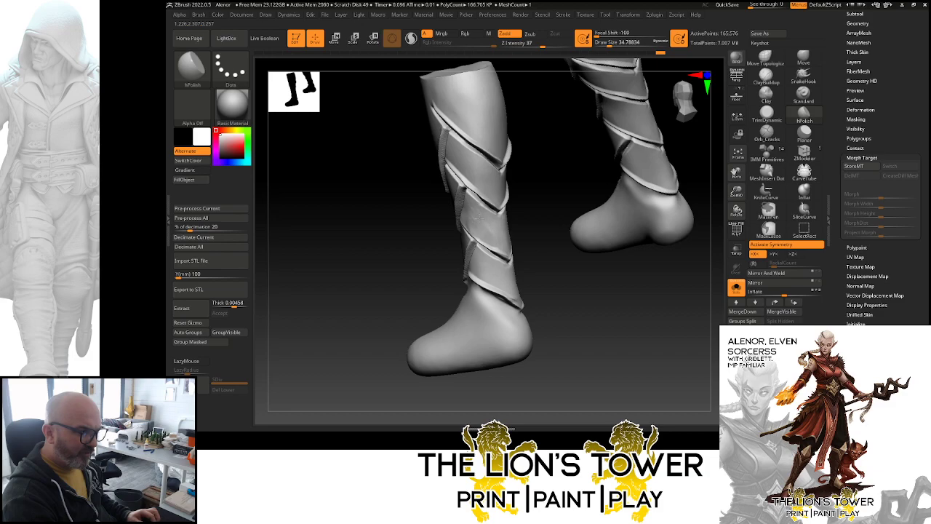
left_click_drag(555, 222, 477, 195)
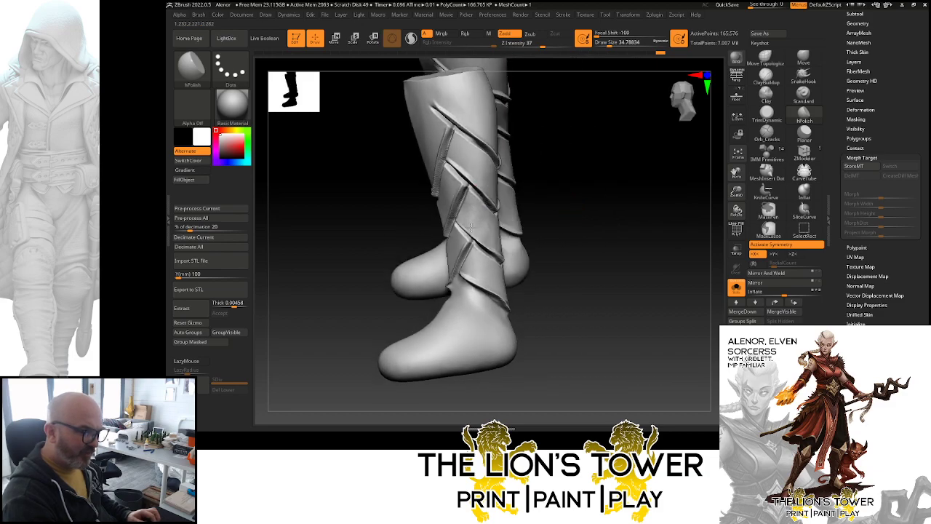
left_click_drag(569, 245, 494, 229)
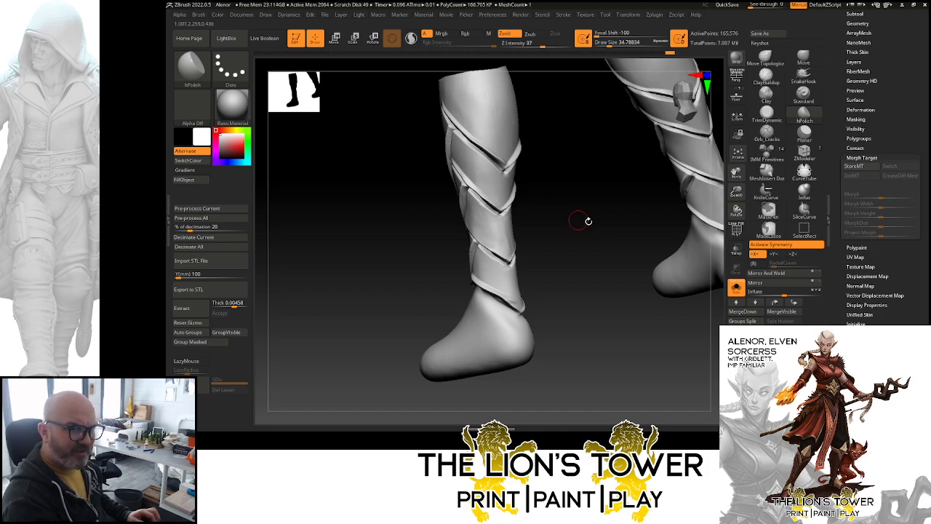
left_click_drag(582, 220, 510, 211)
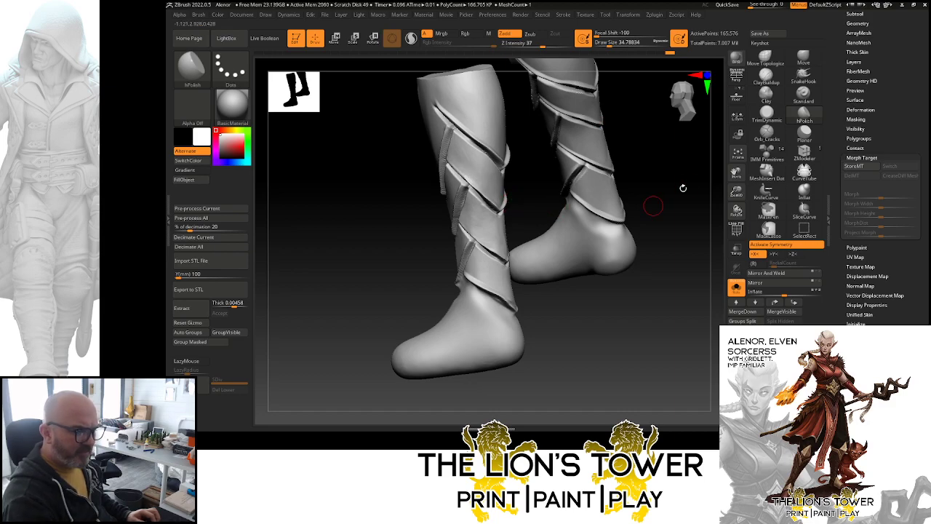
- Smooth the strap surfaces around the middle and lower calf with the Smooth brush, undoing the last stroke
left_click_drag(686, 183, 640, 182)
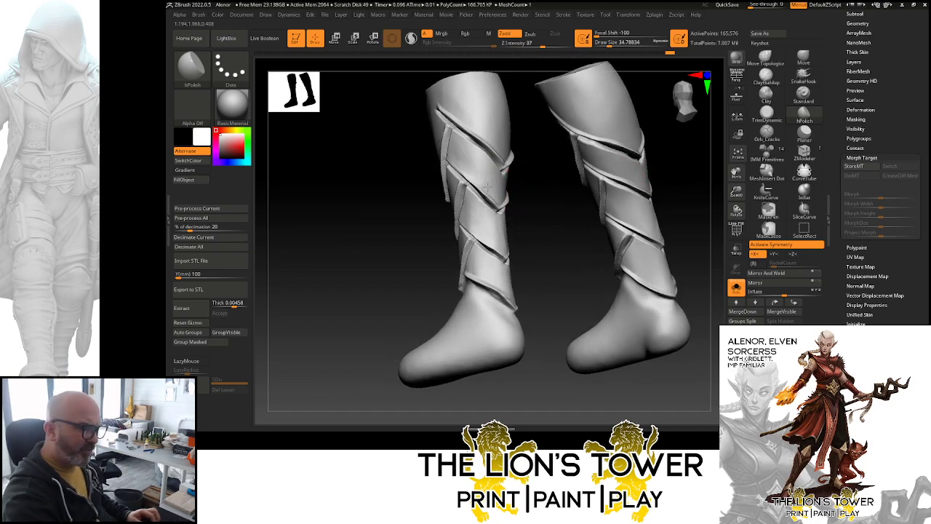
left_click_drag(559, 216, 528, 222)
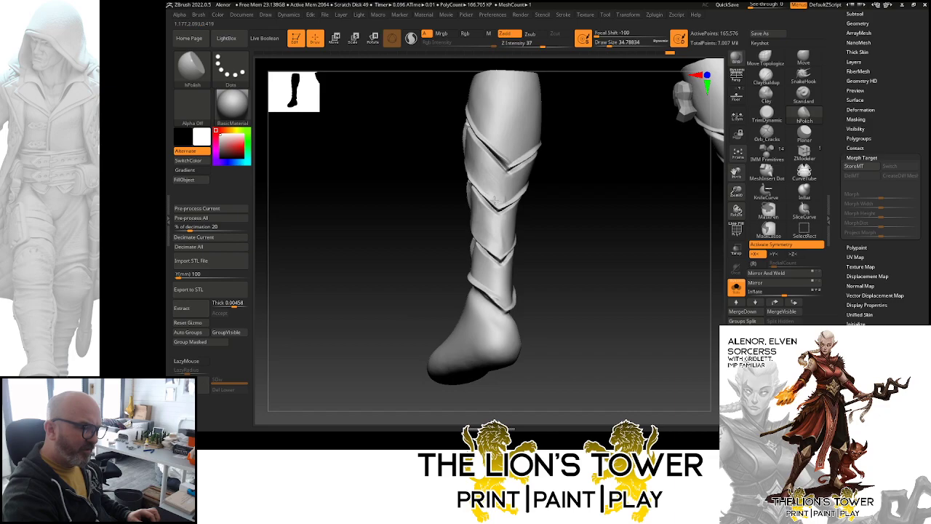
left_click_drag(436, 114, 439, 127)
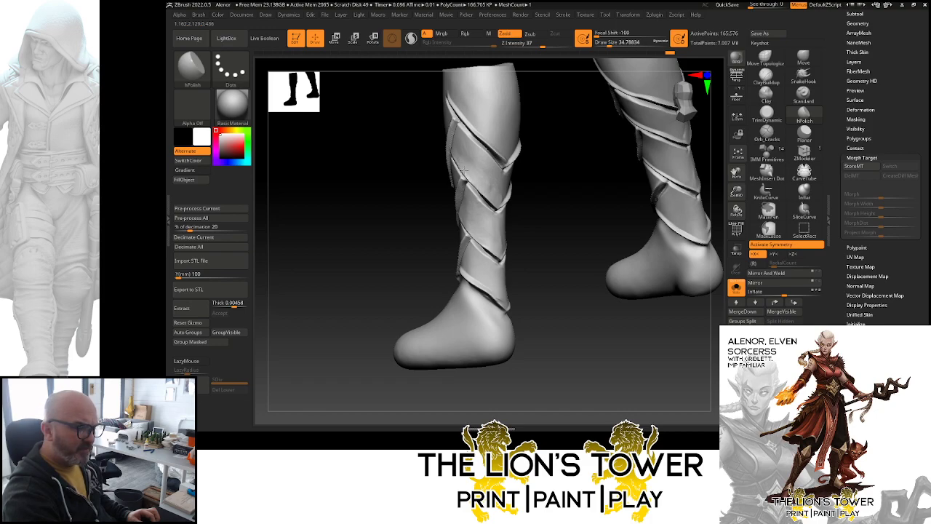
key("shift")
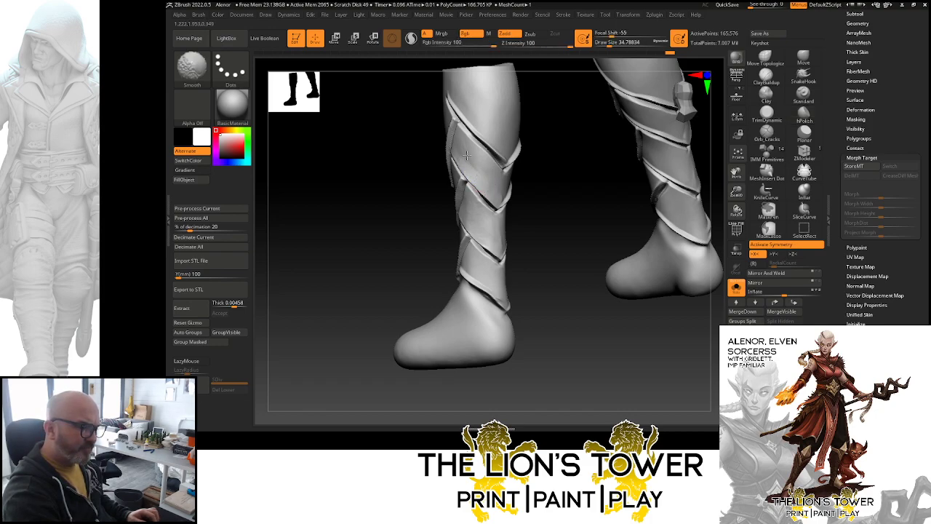
left_click_drag(487, 183, 508, 200, "shift")
key("shift")
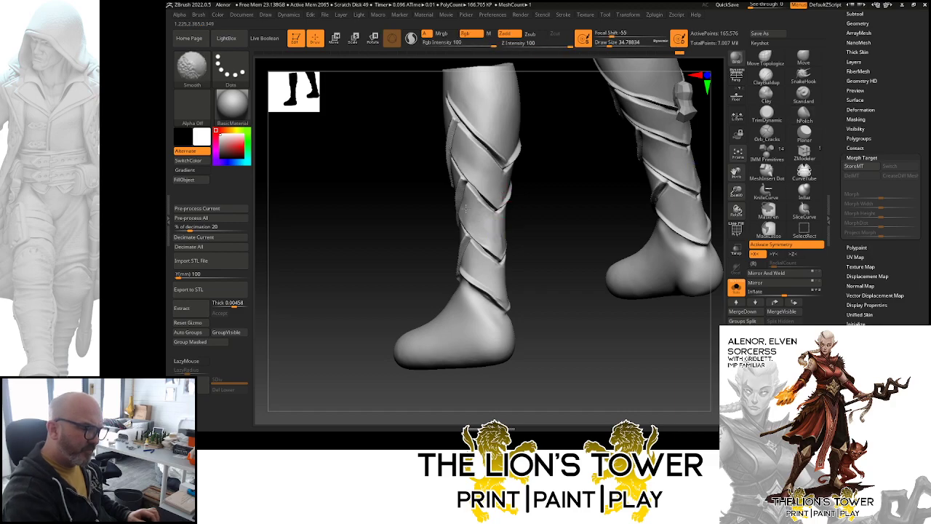
left_click_drag(492, 239, 501, 260, "shift")
key("ctrl+z")
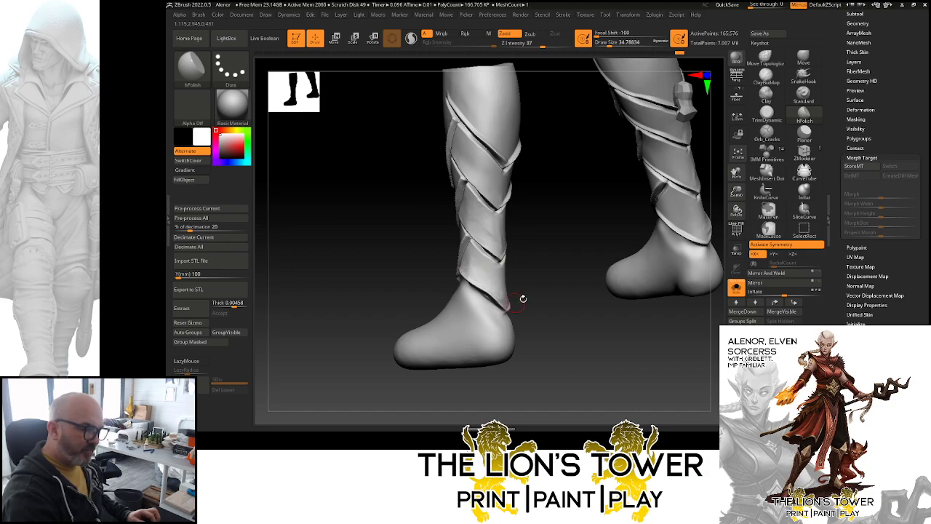
- Polish the straps around the back and side of the calf with hPolish
left_click_drag(522, 299, 482, 281)
left_click_drag(557, 260, 499, 182)
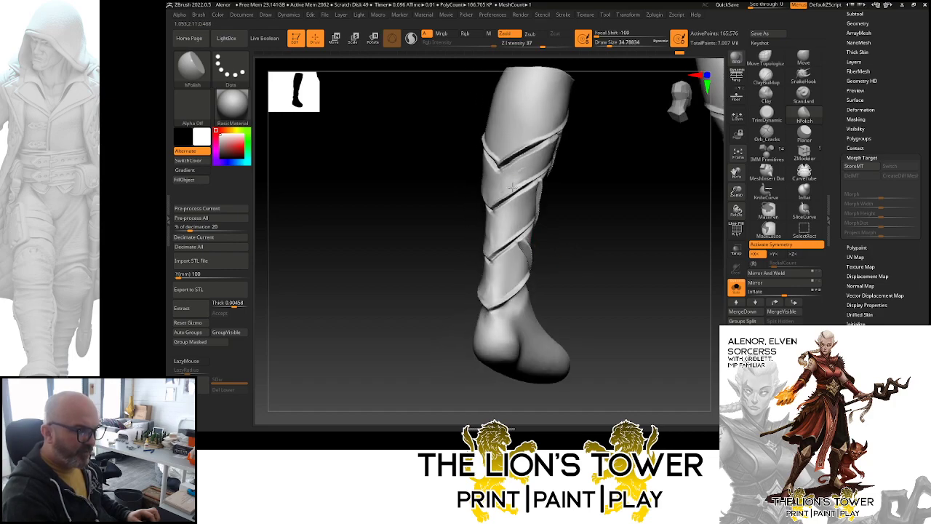
left_click_drag(613, 141, 515, 182)
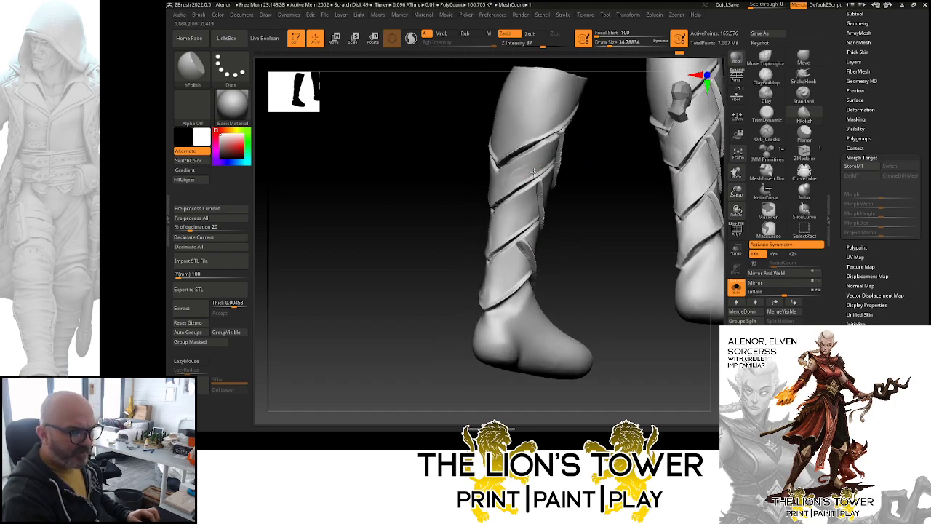
left_click_drag(598, 146, 555, 150)
left_click_drag(665, 150, 556, 154)
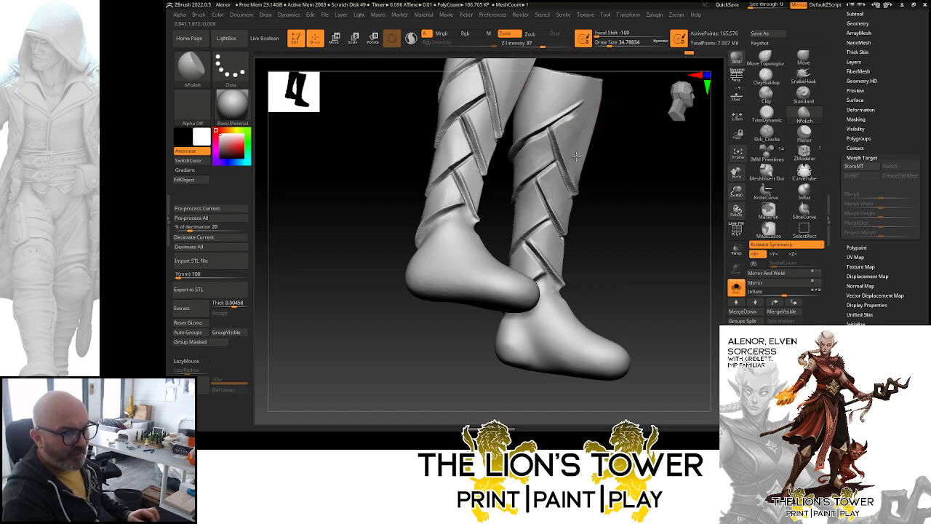
- Flatten the strap faces beside the central ridge on the front of the shin with hPolish
left_click_drag(580, 179, 559, 185)
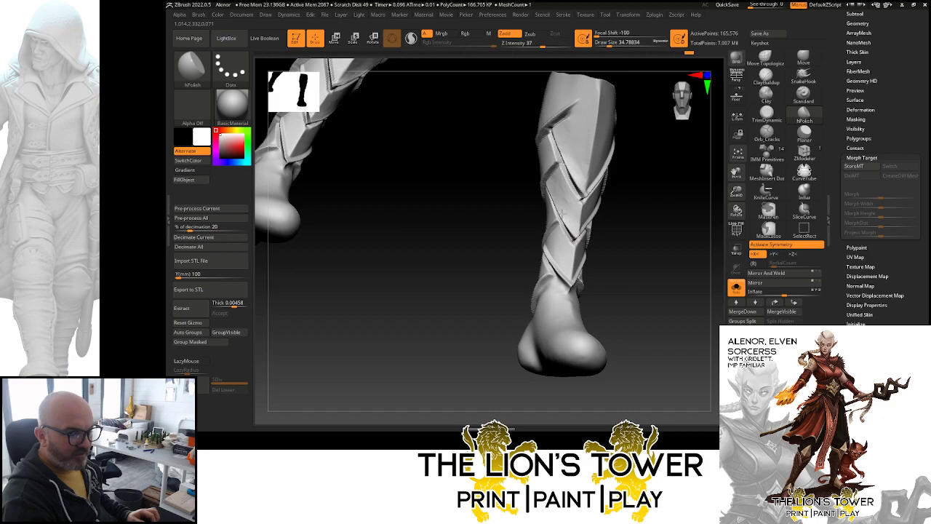
mouse_move(646, 247)
left_mouse_down()
mouse_move(657, 249)
mouse_move(649, 247)
left_mouse_up()
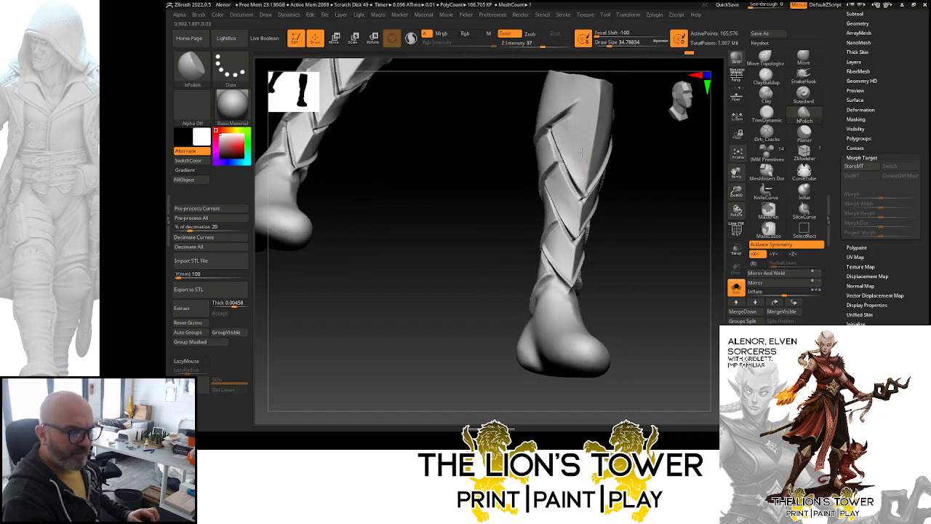
right_click_drag(584, 168, 588, 172)
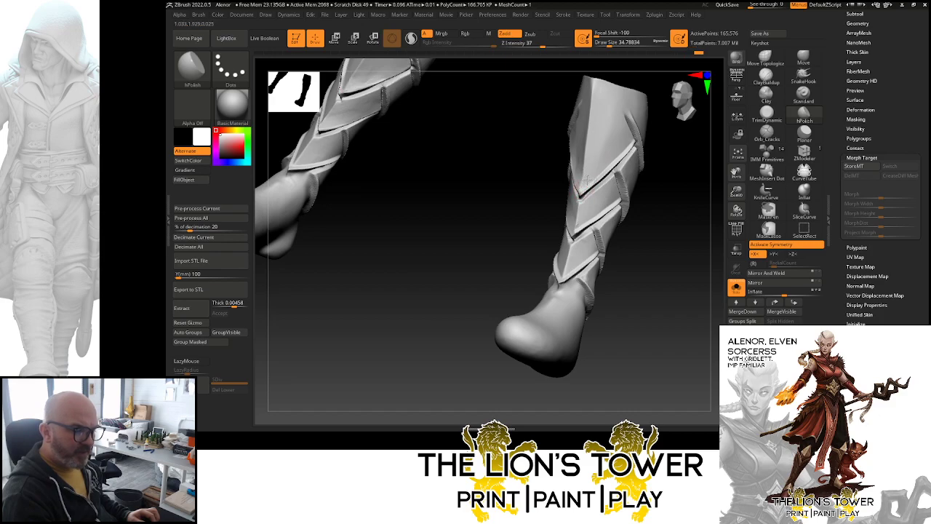
right_click_drag(596, 205, 661, 228)
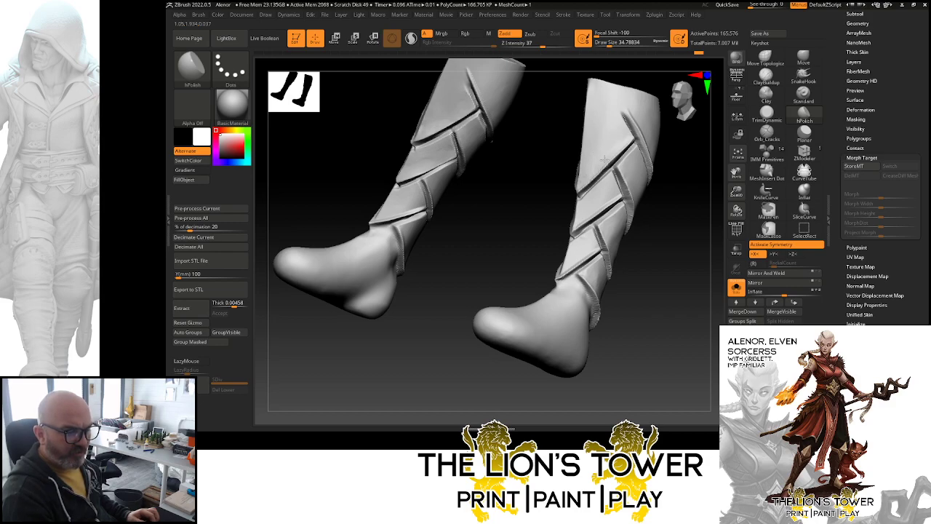
- Flatten the crossed straps along the side and front of the boot down to the ankle with hPolish
left_click_drag(703, 179, 661, 134)
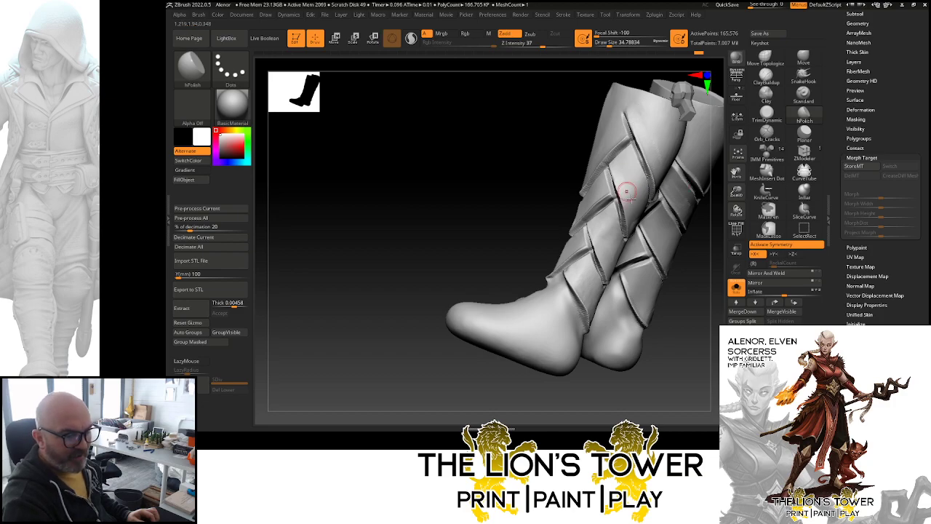
left_click_drag(580, 203, 532, 242)
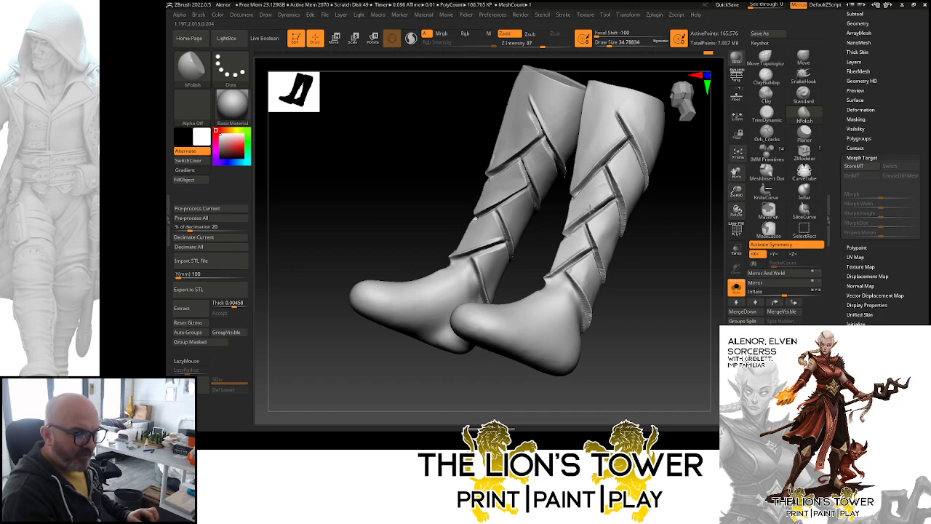
left_click_drag(644, 236, 662, 246)
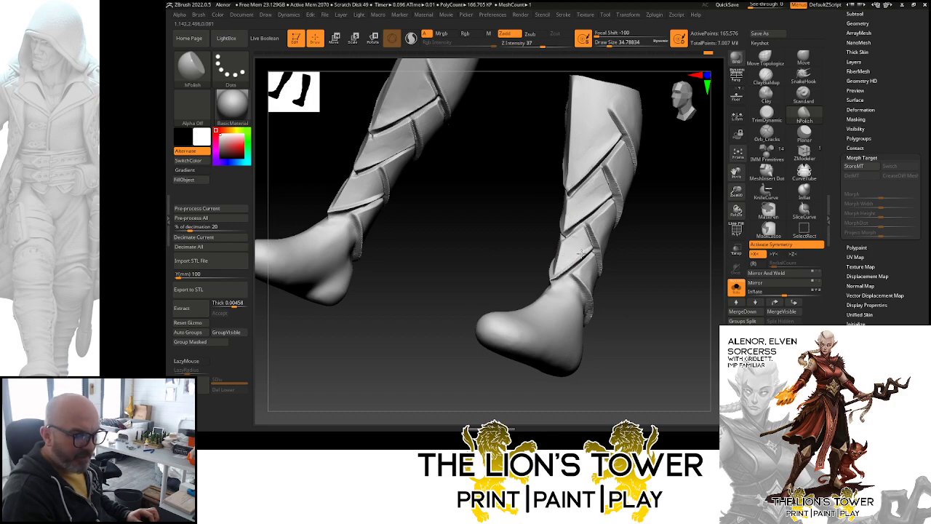
right_click_drag(567, 255, 571, 275)
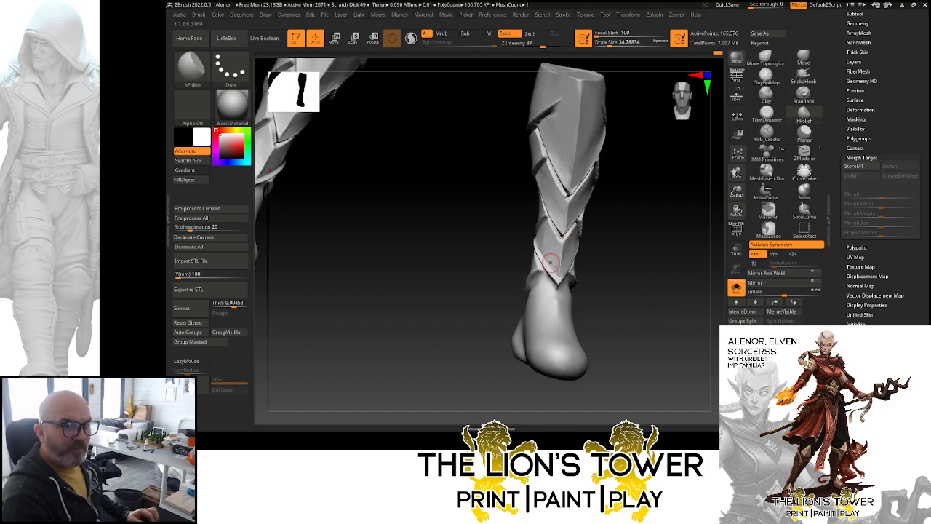
right_click_drag(550, 264, 544, 216)
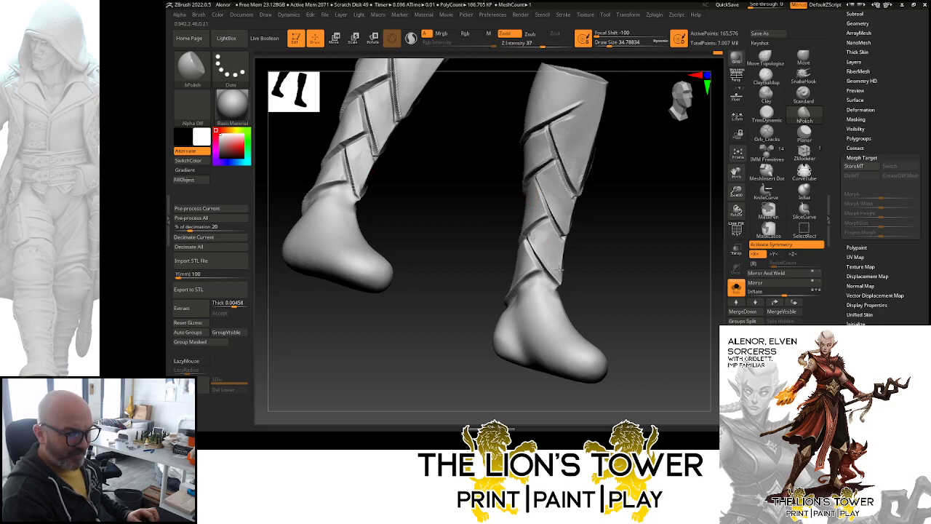
right_click_drag(593, 263, 527, 261)
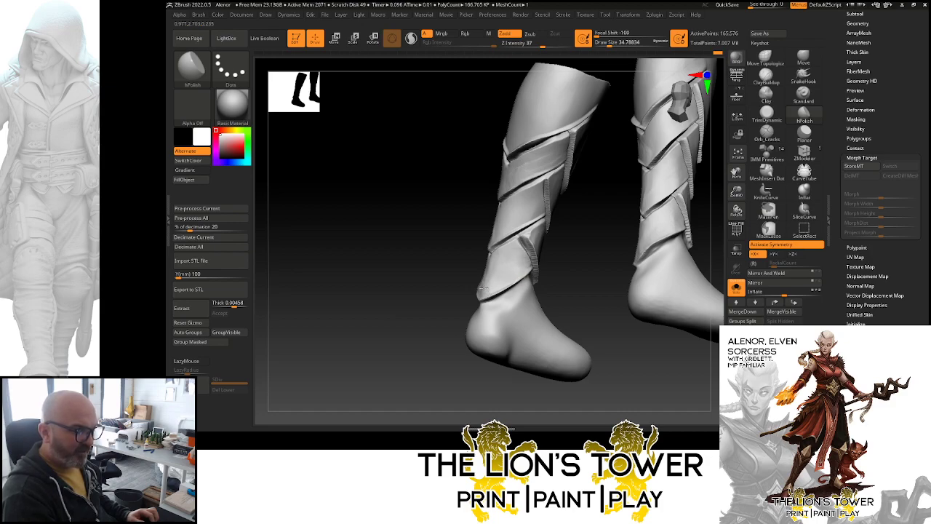
- Polish the straps at the back and side of the calf with an hPolish draw size of about 41
mouse_move(480, 289)
right_mouse_down()
mouse_move(591, 281)
mouse_move(480, 280)
right_mouse_up()
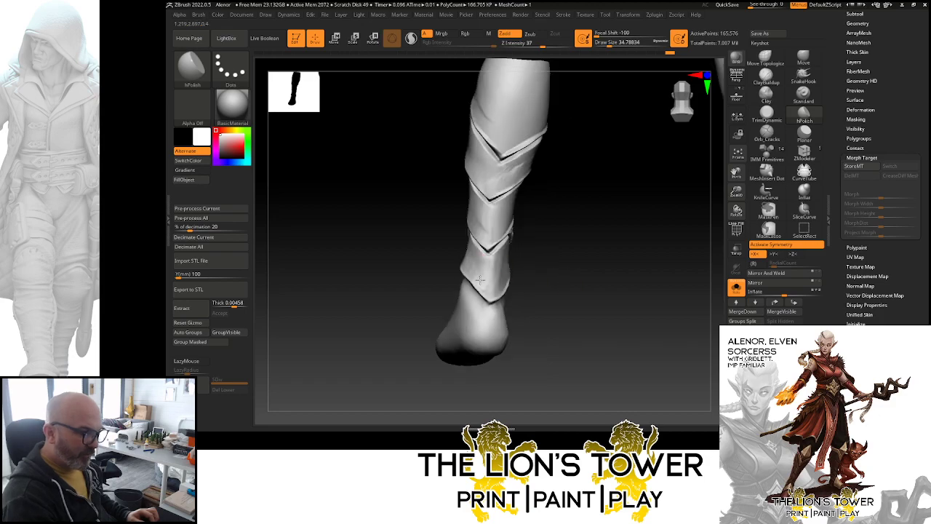
right_click_drag(601, 75, 518, 168)
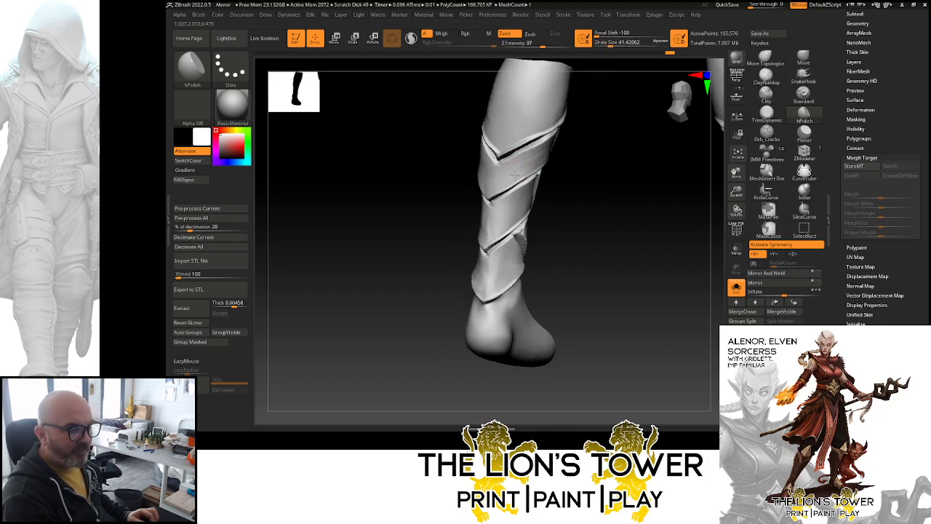
right_click_drag(568, 154, 608, 175)
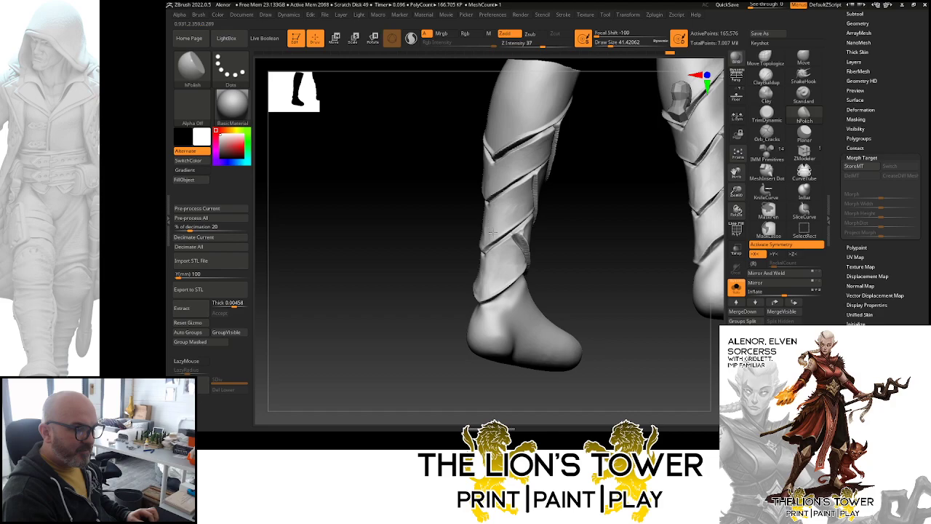
right_click_drag(513, 214, 557, 224)
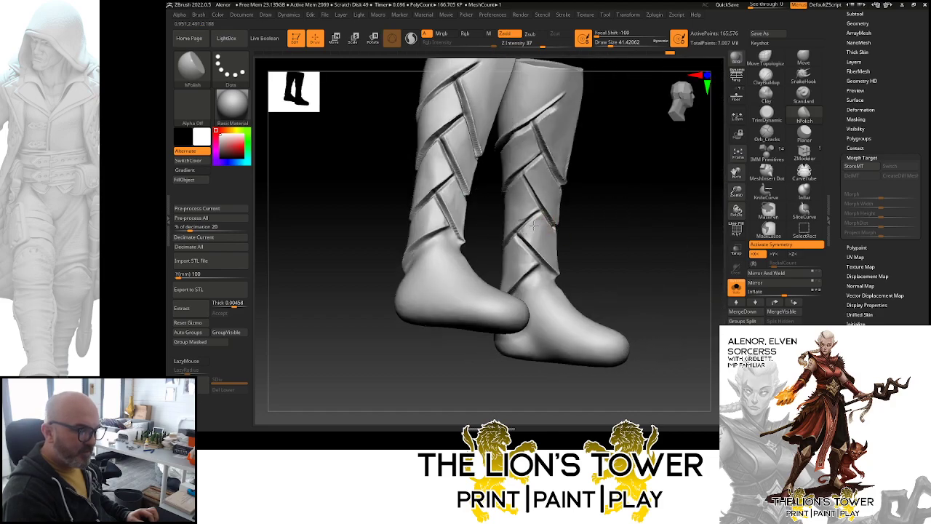
left_click_drag(598, 250, 640, 243)
left_click_drag(561, 258, 530, 257)
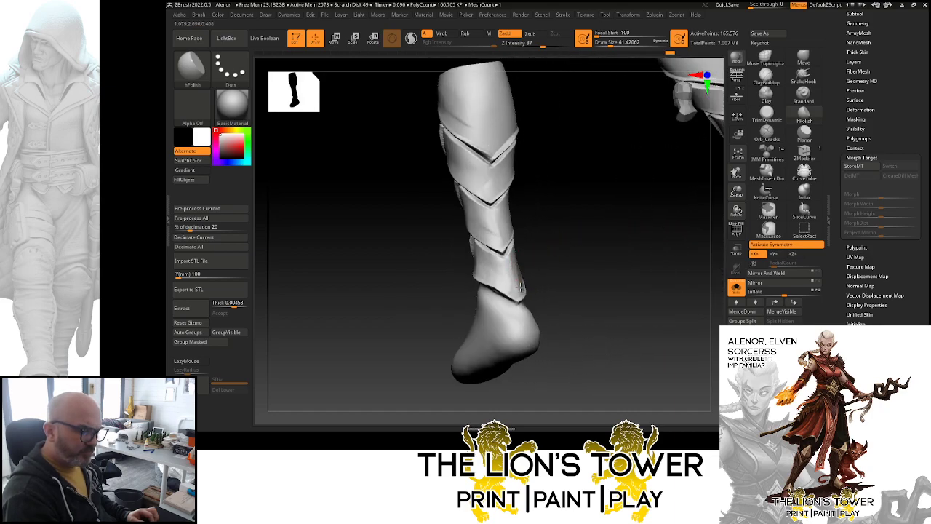
- Polish the lowest straps above the heel and soften the hPolish brush with a focal shift of -35
right_click_drag(521, 288, 551, 274)
left_click_drag(517, 272, 522, 287)
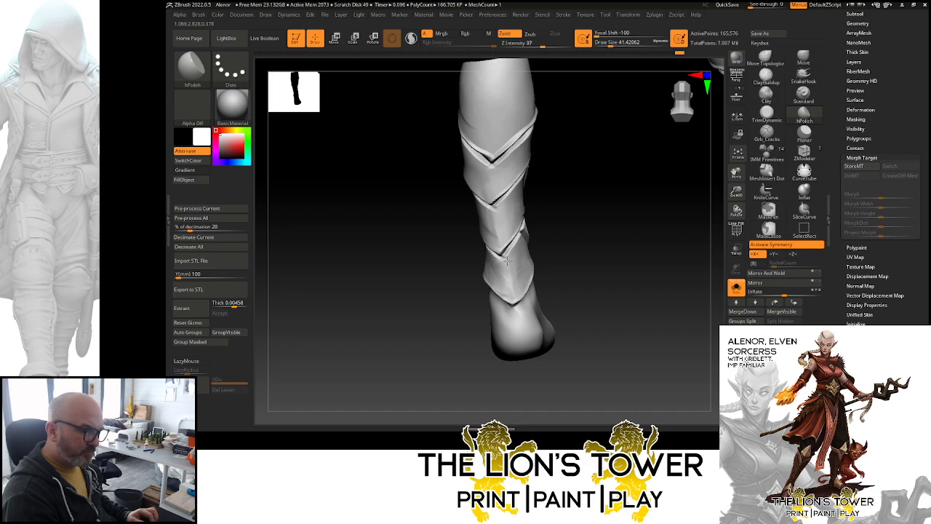
right_click_drag(491, 256, 475, 258)
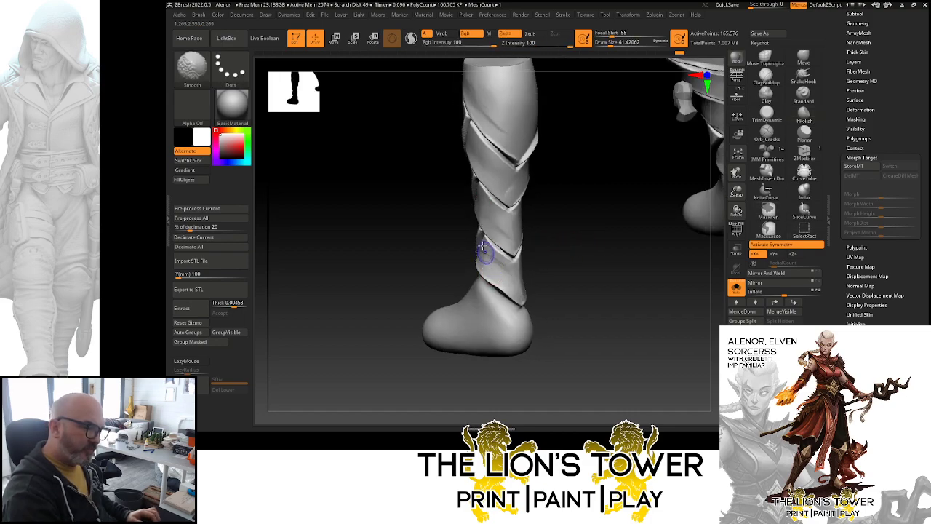
left_click_drag(602, 34, 620, 35)
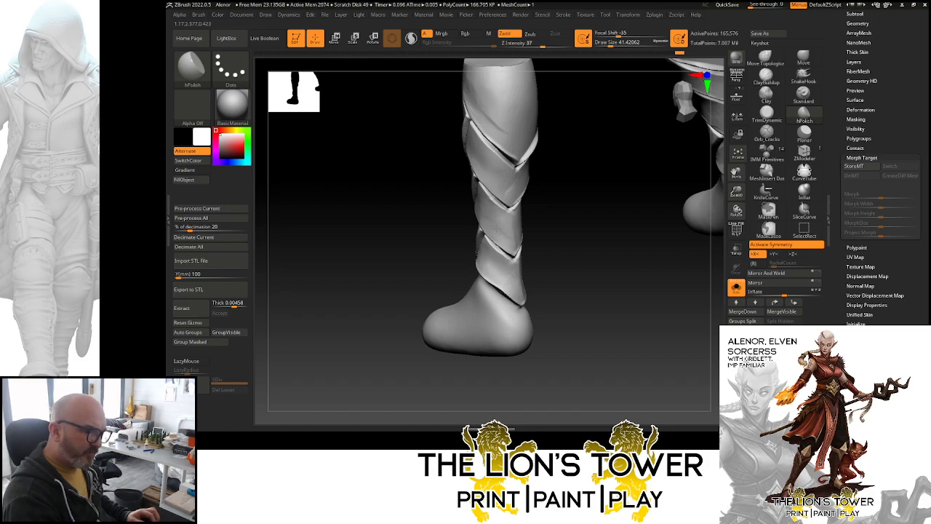
right_click_drag(497, 228, 551, 201)
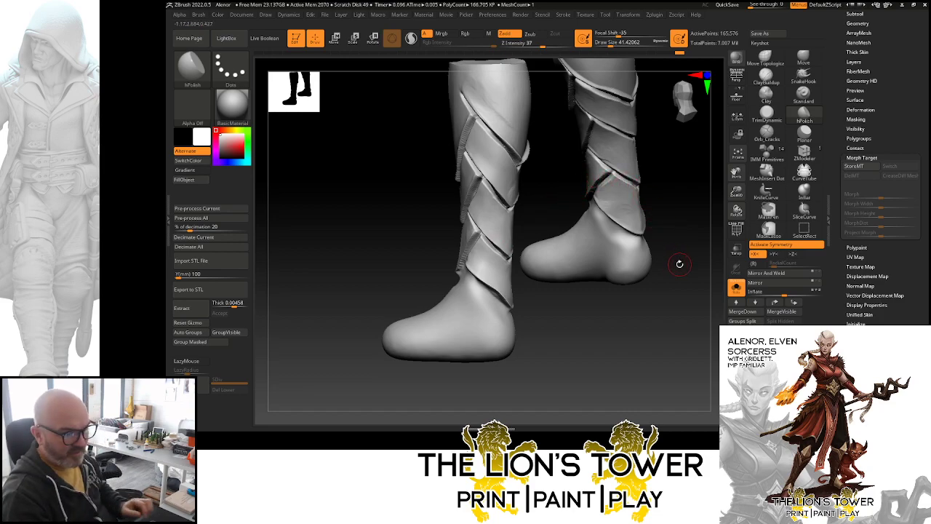
- Remesh the boots with DynaMesh and turn off Solo to show the rest of the figure
right_click_drag(677, 262, 710, 207)
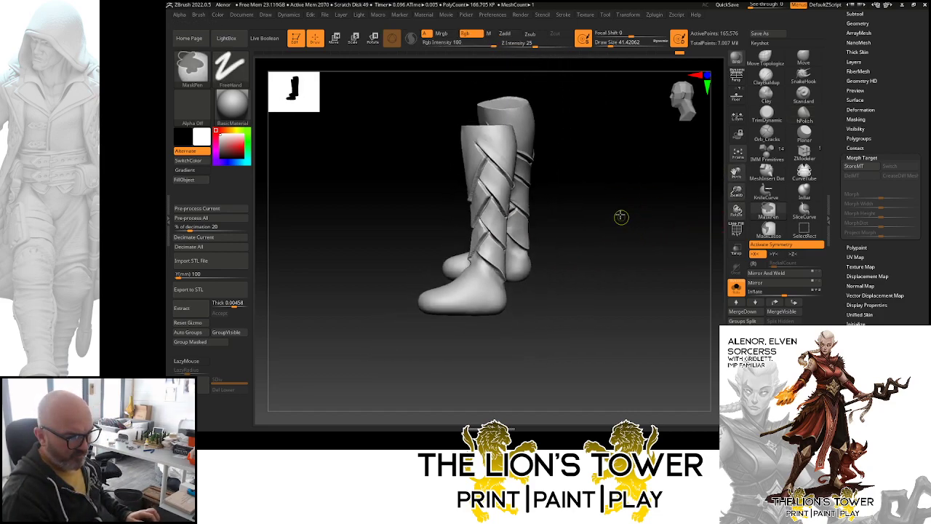
left_click_drag(621, 216, 663, 283, "ctrl")
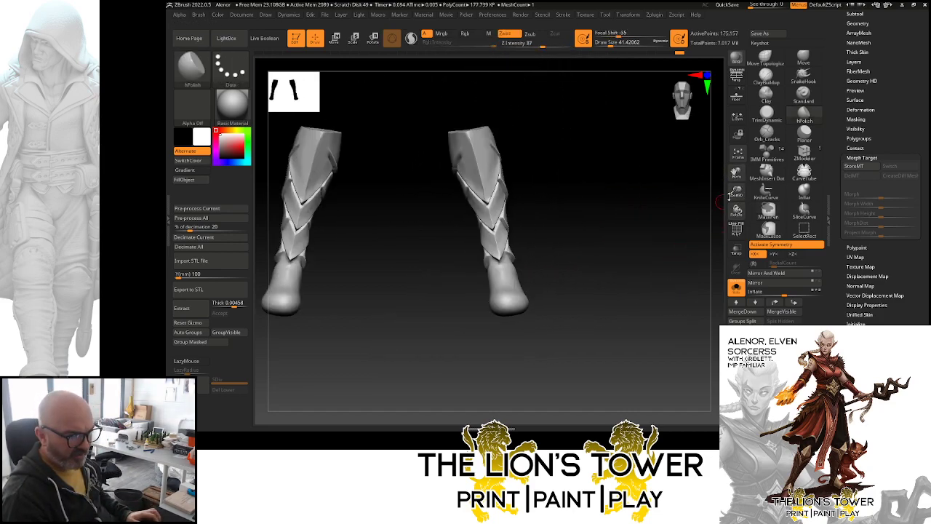
left_click_drag(736, 192, 746, 212)
left_click_drag(714, 230, 695, 213)
left_click_drag(736, 192, 743, 237)
left_click_drag(666, 239, 700, 233, "shift")
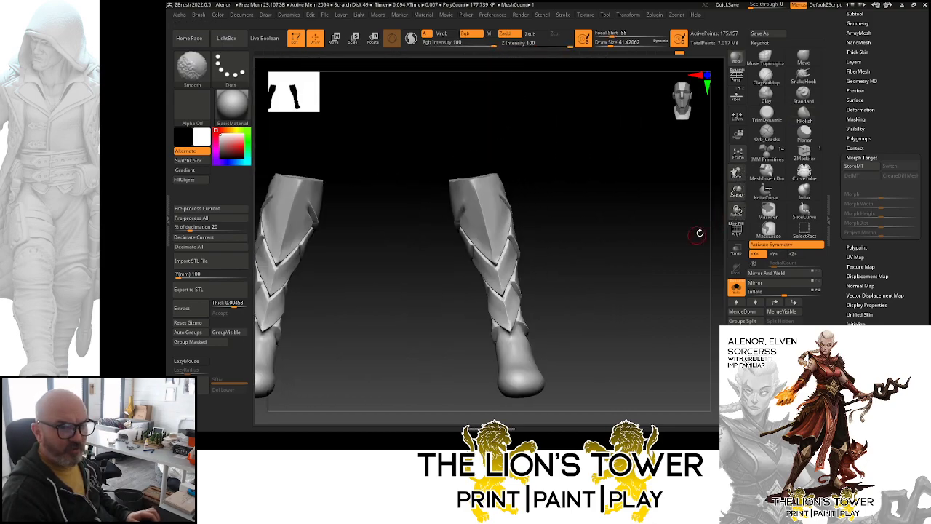
left_click_drag(736, 193, 730, 178)
left_click_drag(734, 173, 780, 175)
left_click_drag(716, 252, 582, 284)
left_click(736, 287)
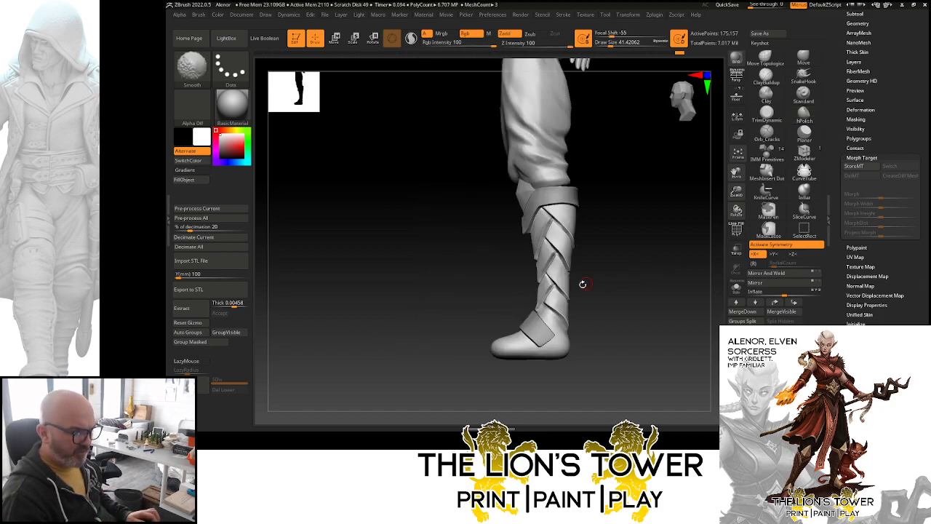
- Select the ankle band subtool, mask the area around the ankle, invert the mask and clear it
left_click(539, 318, "alt")
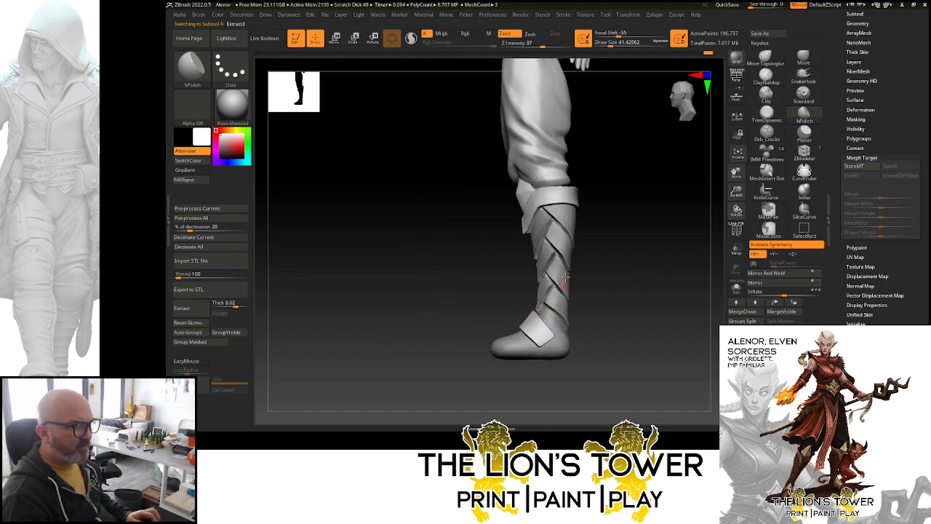
left_click_drag(604, 272, 605, 279)
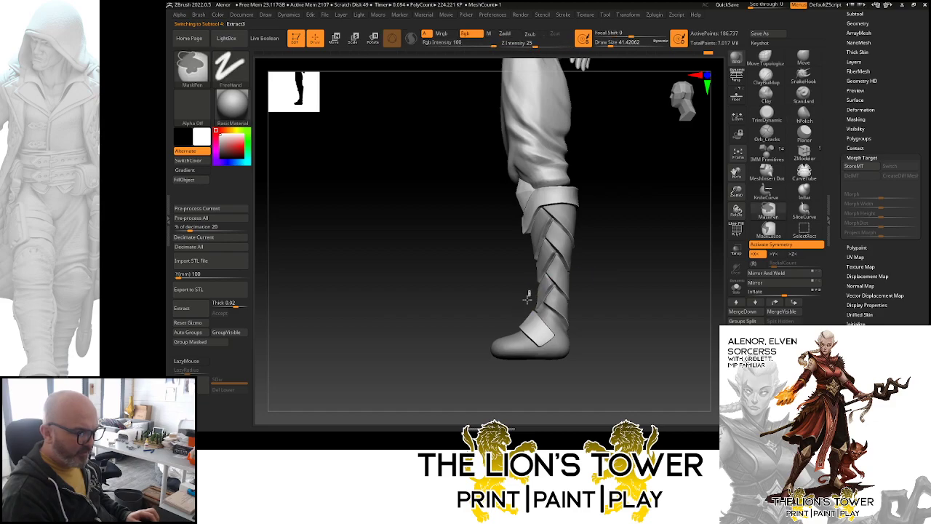
left_click_drag(529, 289, 585, 368, "ctrl")
left_click(616, 314, "ctrl")
left_click_drag(620, 312, 658, 293, "ctrl")
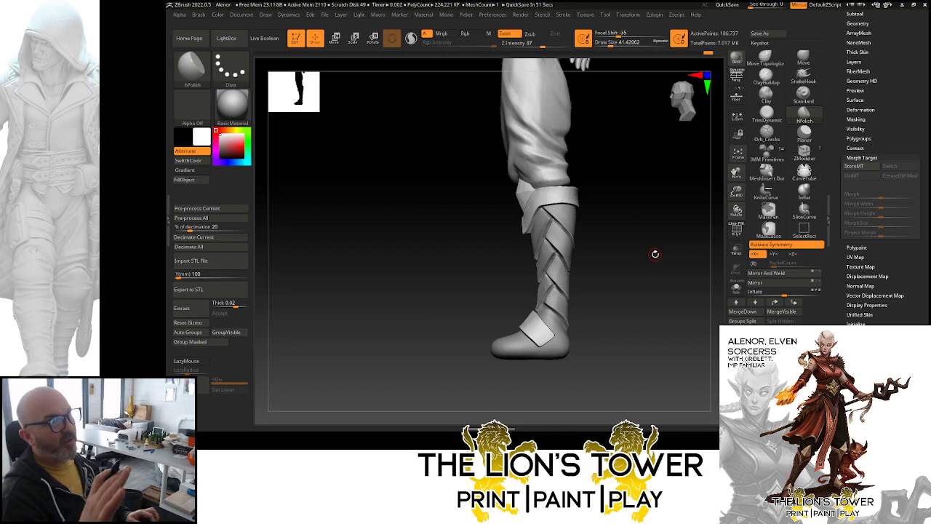
- Mask the ankle band with the MaskLasso brush and invert the mask
left_click_drag(658, 212, 707, 237)
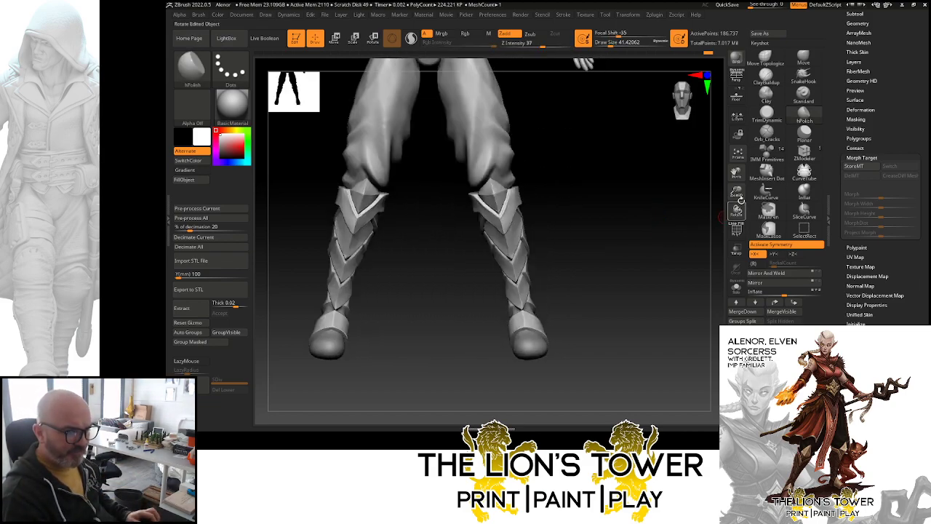
left_click_drag(698, 269, 693, 236, "alt")
mouse_move(693, 237)
left_mouse_down()
mouse_move(672, 235)
mouse_move(538, 323)
left_mouse_up()
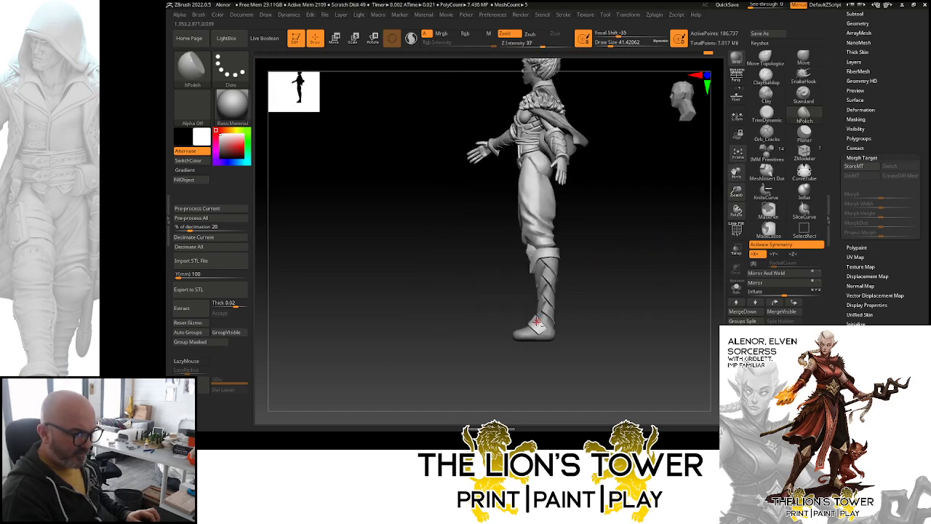
left_click(769, 229)
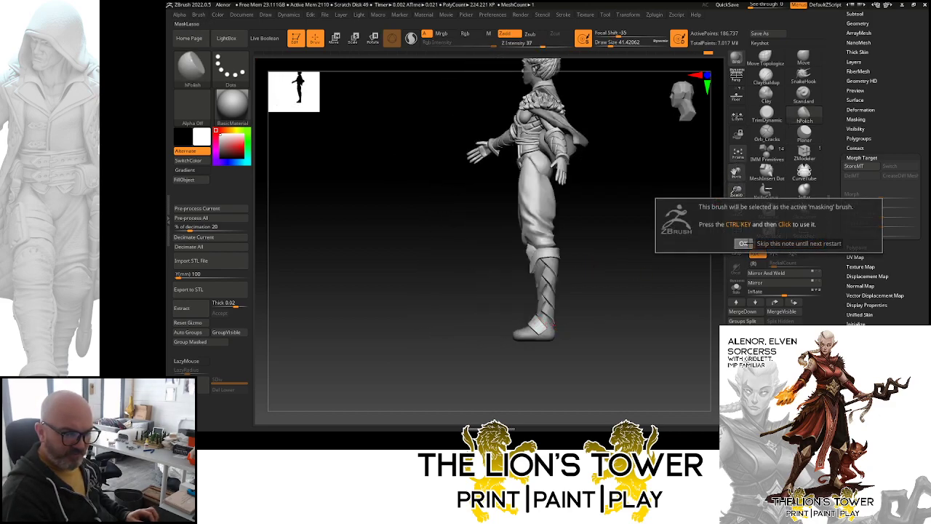
left_click(742, 244)
mouse_move(532, 296)
left_mouse_down("ctrl")
mouse_move(559, 321)
mouse_move(564, 344)
left_mouse_up("ctrl")
left_click(572, 325, "ctrl")
- Scale up the unmasked ankle band so it stands out further from the boot
left_click_drag(736, 191, 737, 211)
left_click_drag(611, 47, 607, 50)
key("e")
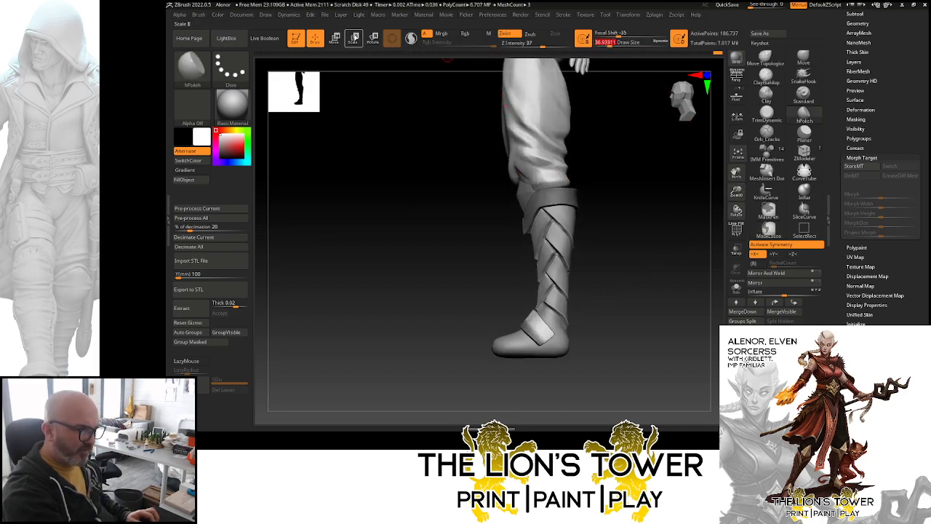
left_click_drag(737, 192, 737, 210)
left_click(521, 85)
left_click_drag(737, 173, 757, 142)
left_click_drag(591, 305, 603, 279)
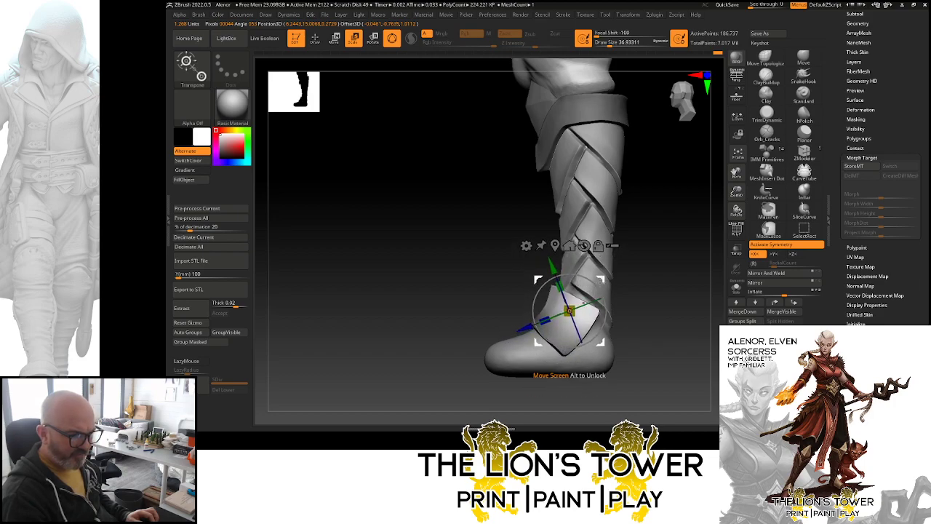
- Clear the mask from the ankle bands and remesh the band subtool with DynaMesh
left_click(675, 266, "ctrl")
left_click_drag(676, 266, 681, 271, "ctrl")
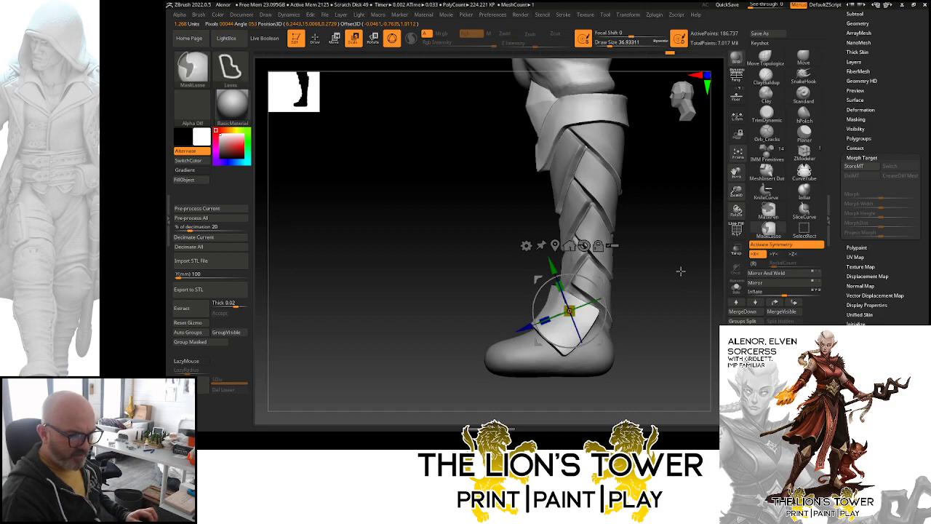
left_click_drag(665, 232, 674, 242, "ctrl")
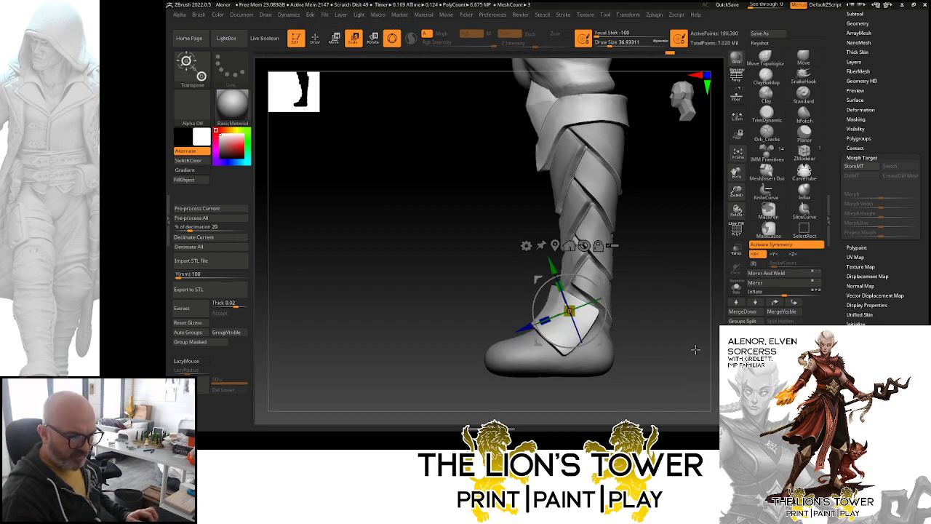
left_click_drag(693, 348, 689, 336)
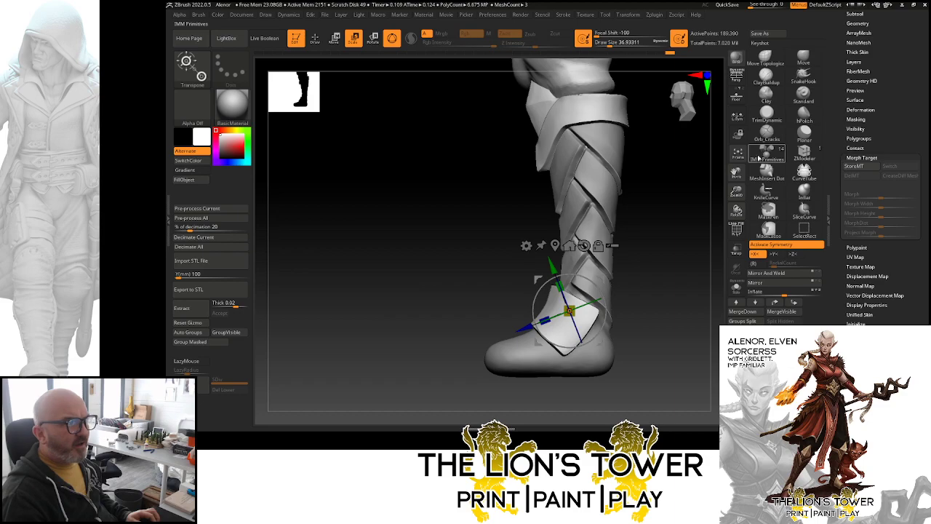
- Pull the lower and rear edges of the ankle band into shape using the Move brush at a draw size of about 120
left_click(803, 59)
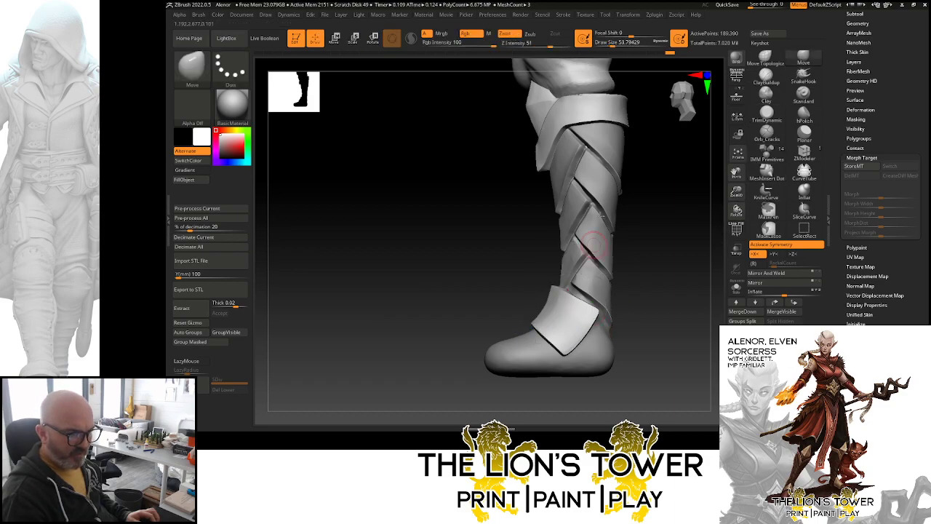
left_click_drag(610, 42, 621, 42)
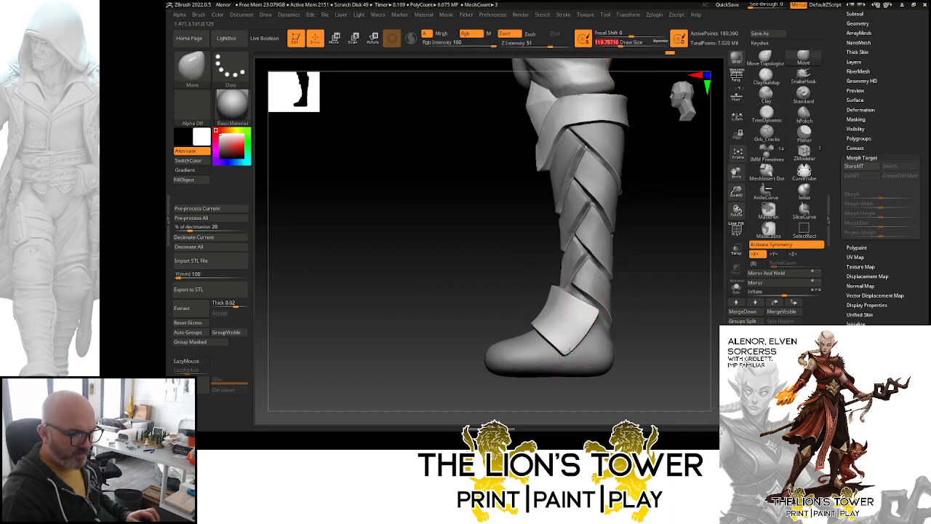
left_click_drag(568, 364, 594, 348)
mouse_move(598, 316)
left_mouse_down()
mouse_move(589, 325)
mouse_move(566, 289)
left_mouse_up()
left_click_drag(617, 241, 628, 235, "shift")
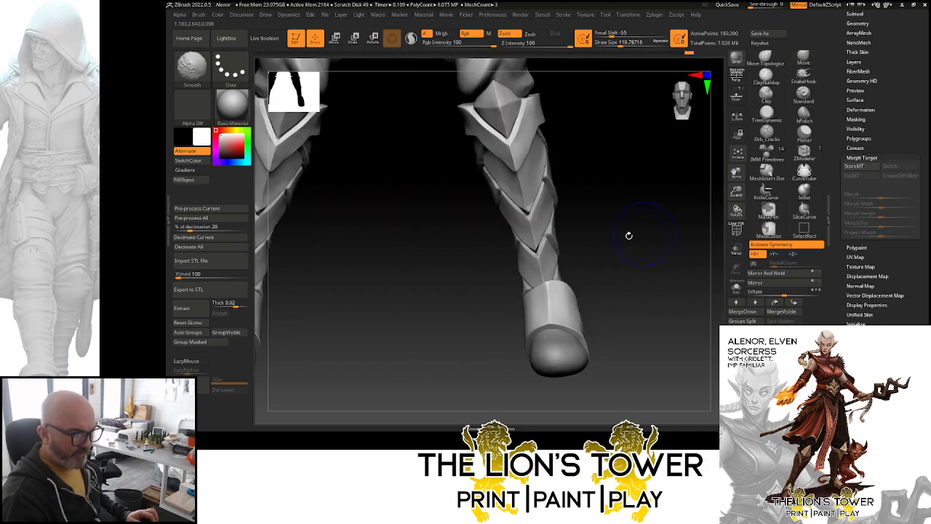
- Reshape the front and upper edges of the ankle bands with the Move brush so they follow the lower shin
left_click_drag(573, 306, 570, 299)
mouse_move(593, 254)
left_mouse_down()
mouse_move(624, 237)
mouse_move(580, 256)
mouse_move(577, 275)
mouse_move(523, 298)
left_mouse_up()
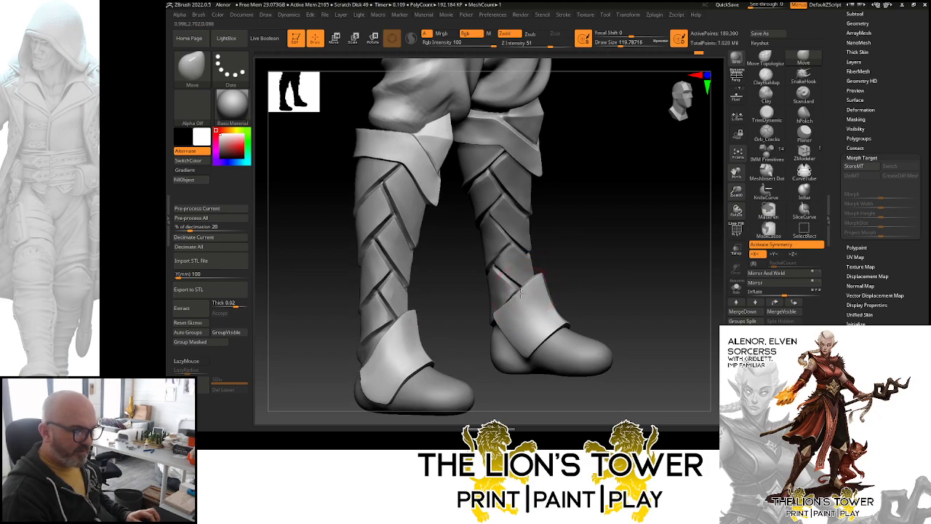
left_click_drag(592, 245, 565, 277)
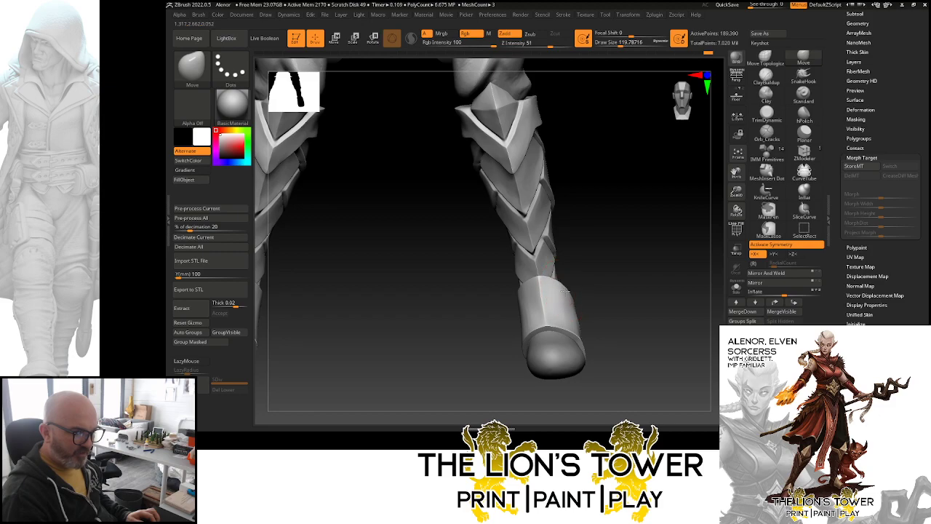
mouse_move(568, 268)
left_mouse_down()
mouse_move(598, 261)
mouse_move(582, 274)
mouse_move(595, 288)
mouse_move(603, 208)
left_mouse_up()
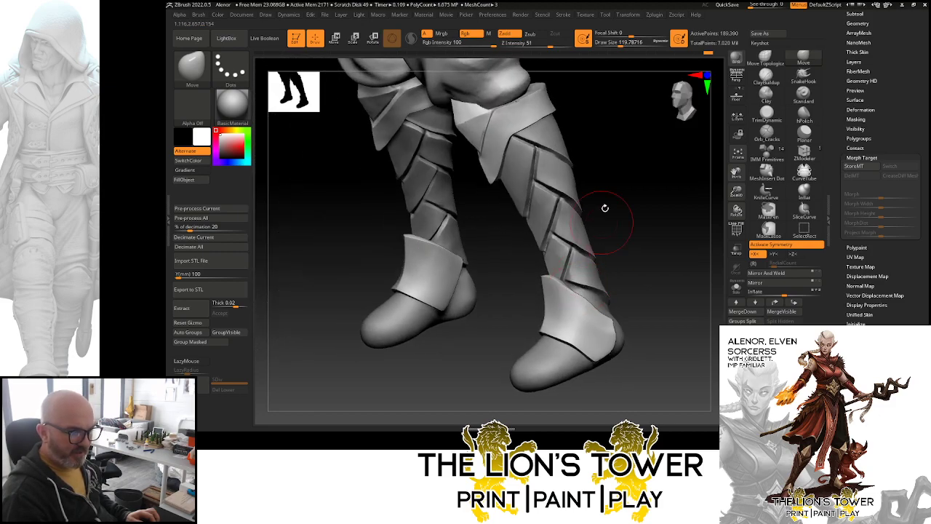
- Adjust the outer side of the ankle band with the Move brush at draw sizes of about 97 and 257
left_click_drag(623, 46, 617, 46)
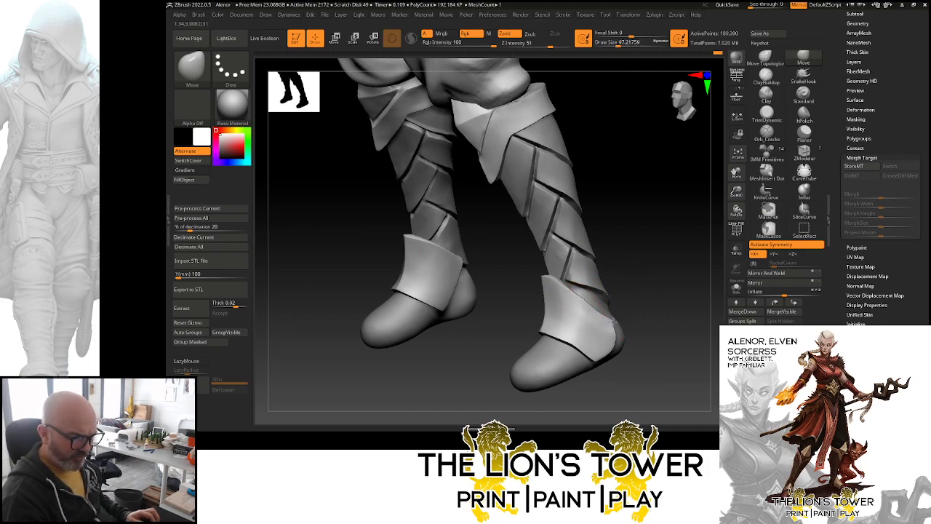
left_click_drag(645, 268, 610, 290)
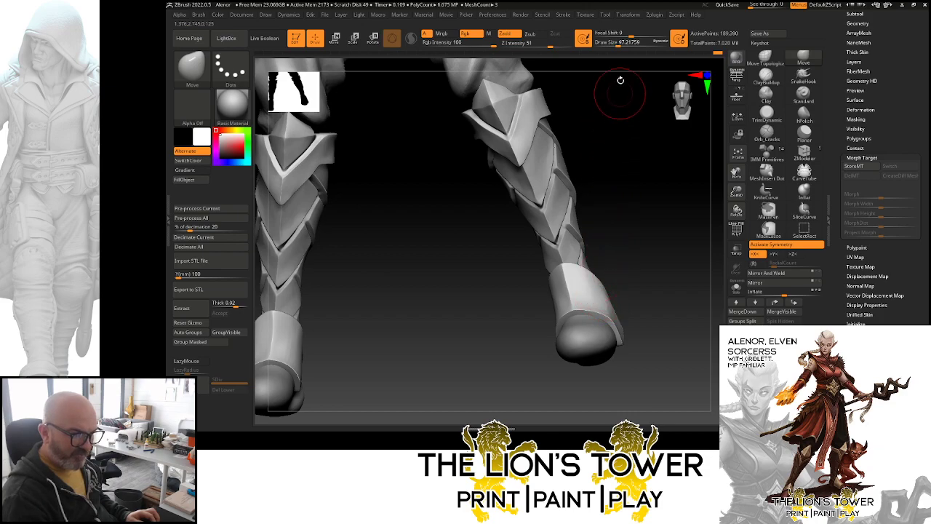
left_click_drag(623, 46, 630, 46)
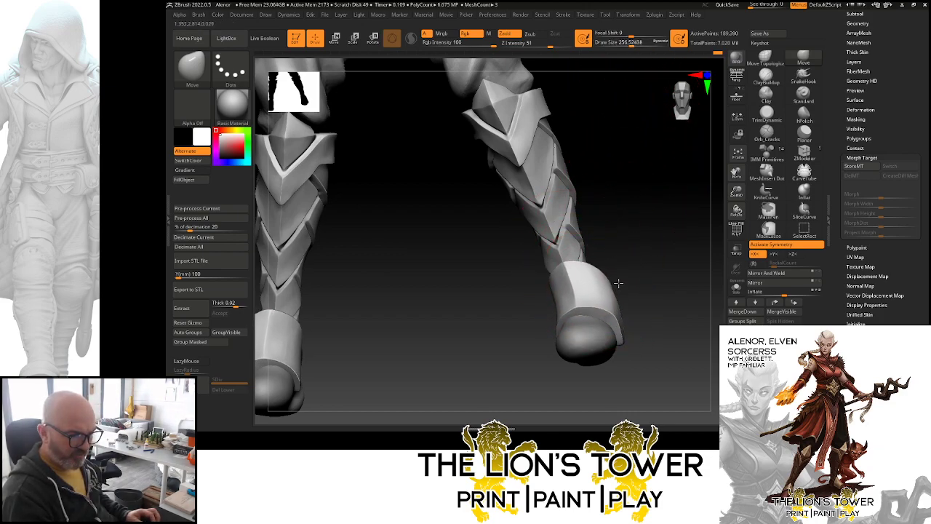
mouse_move(618, 283)
left_mouse_down()
mouse_move(656, 268)
mouse_move(576, 315)
mouse_move(650, 261)
mouse_move(590, 311)
mouse_move(607, 293)
left_mouse_up()
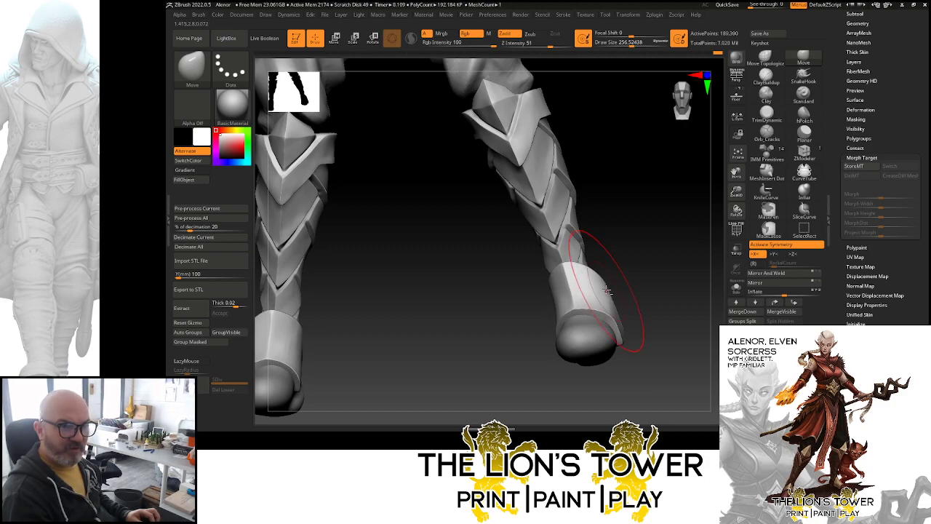
- Refine the outer lower corner of the ankle band with the Move brush at a draw size of about 136
mouse_move(655, 228)
left_mouse_down()
mouse_move(633, 266)
mouse_move(655, 254)
left_mouse_up()
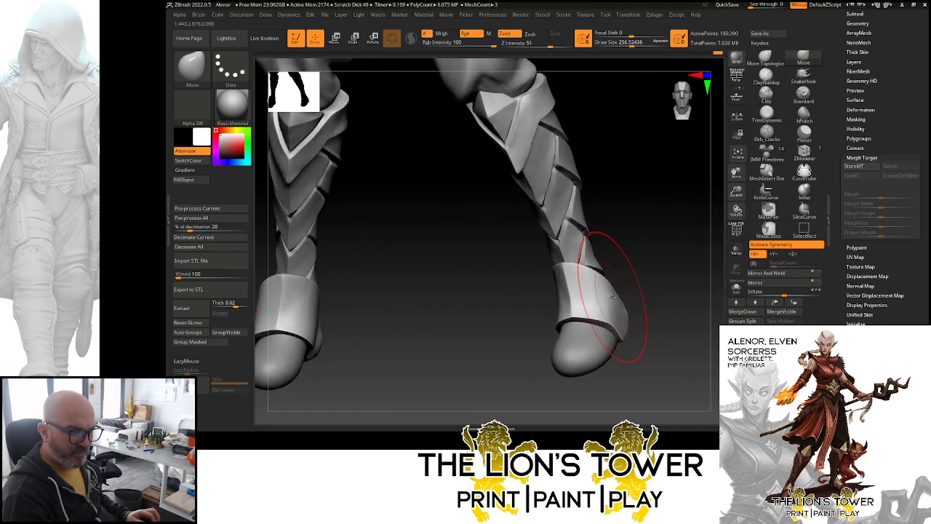
mouse_move(644, 41)
left_mouse_down()
mouse_move(627, 44)
mouse_move(622, 166)
left_mouse_up()
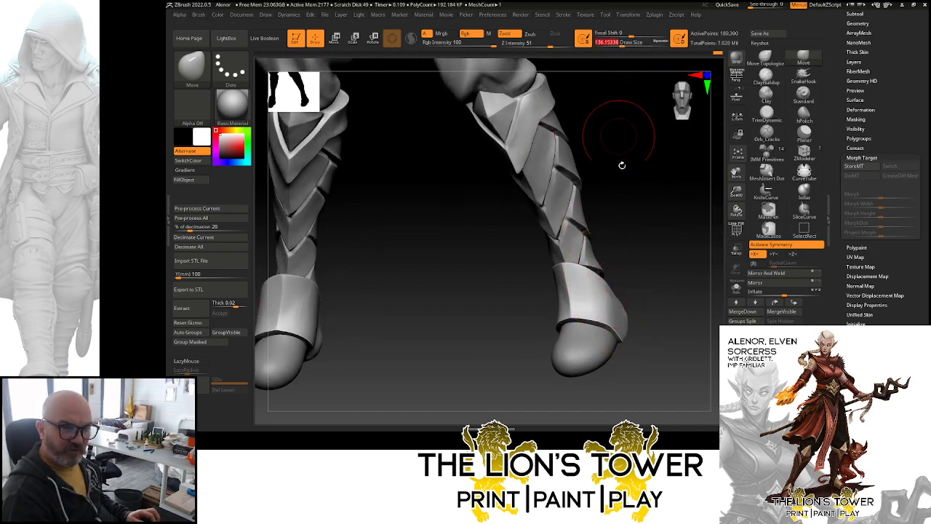
mouse_move(618, 313)
right_mouse_down()
mouse_move(617, 235)
mouse_move(609, 283)
mouse_move(618, 285)
mouse_move(598, 294)
right_mouse_up()
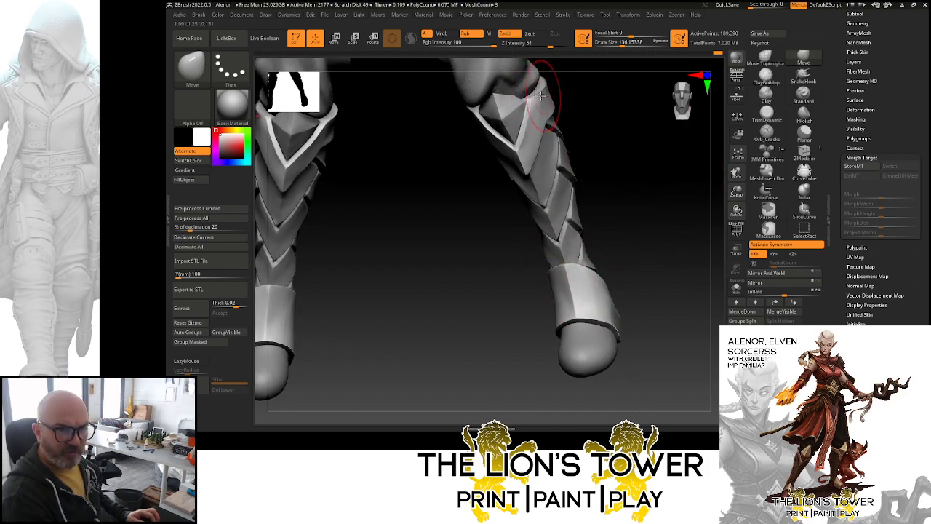
- Adjust the knee cuffs on the inner side and at the back with the Move brush
mouse_move(686, 149)
right_mouse_down()
mouse_move(545, 175)
mouse_move(657, 116)
mouse_move(630, 146)
right_mouse_up()
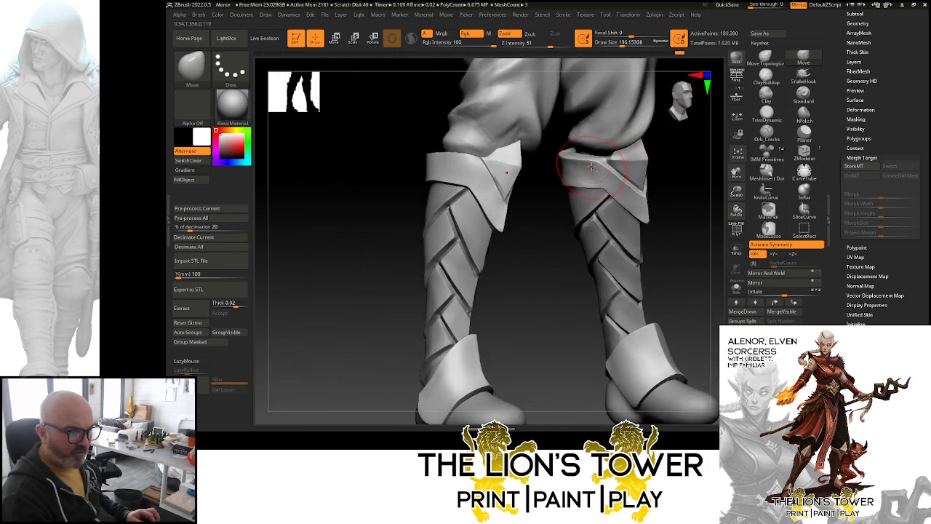
right_click_drag(537, 213, 531, 143)
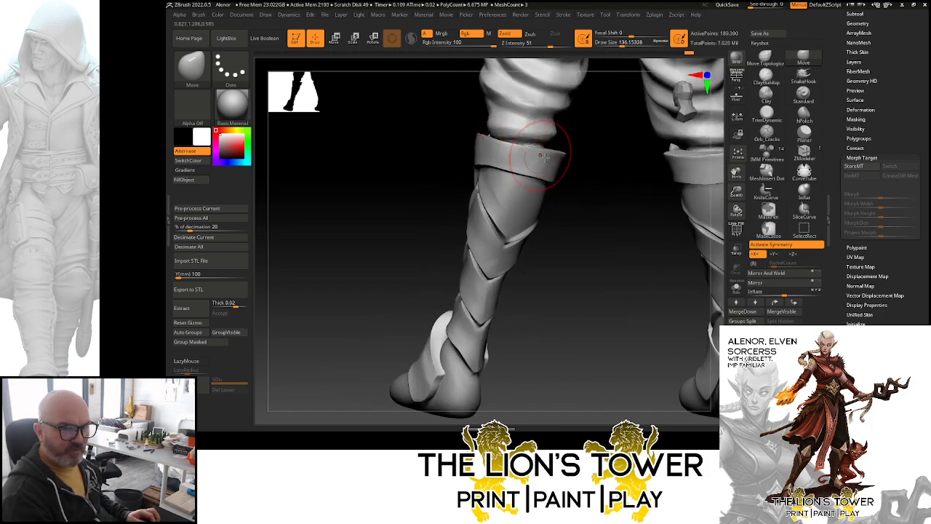
right_click_drag(578, 223, 620, 119)
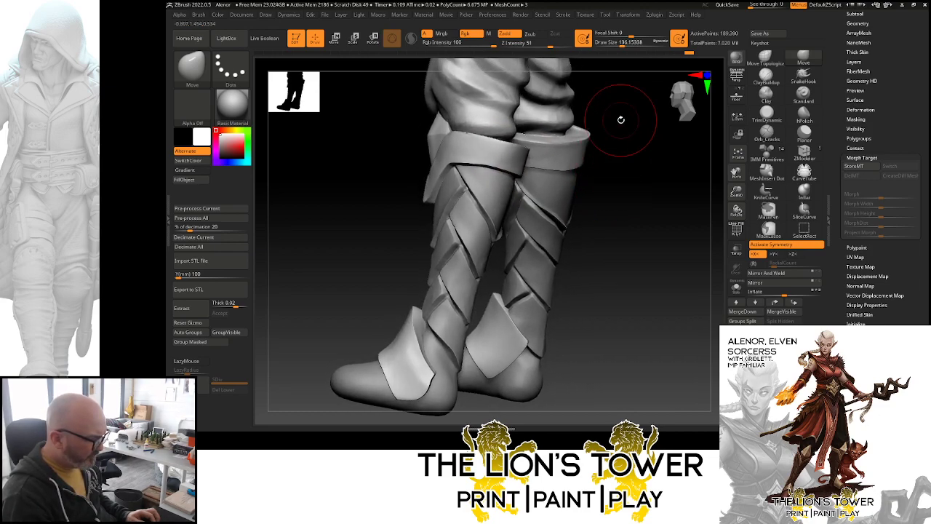
- Polish the back of the knee cuffs with the hPolish brush at a draw size of 112
left_click(806, 117)
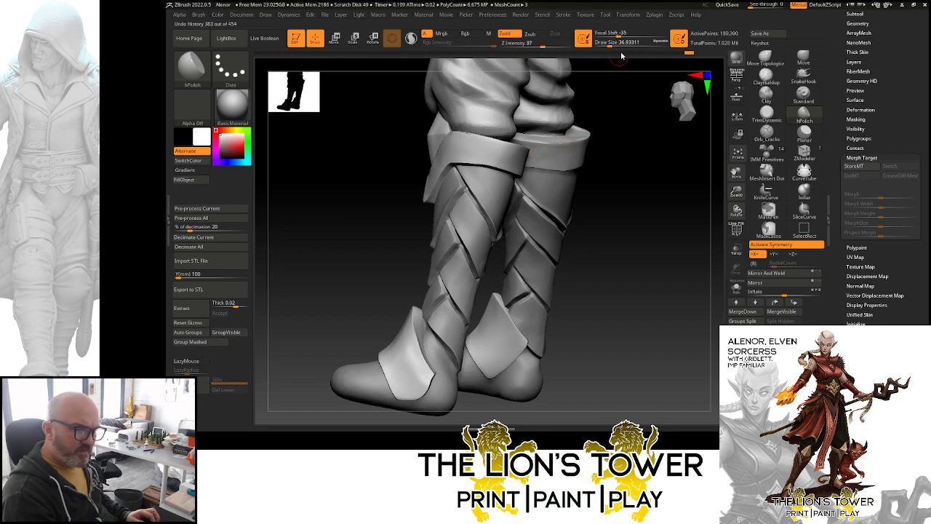
right_click_drag(623, 60, 630, 124)
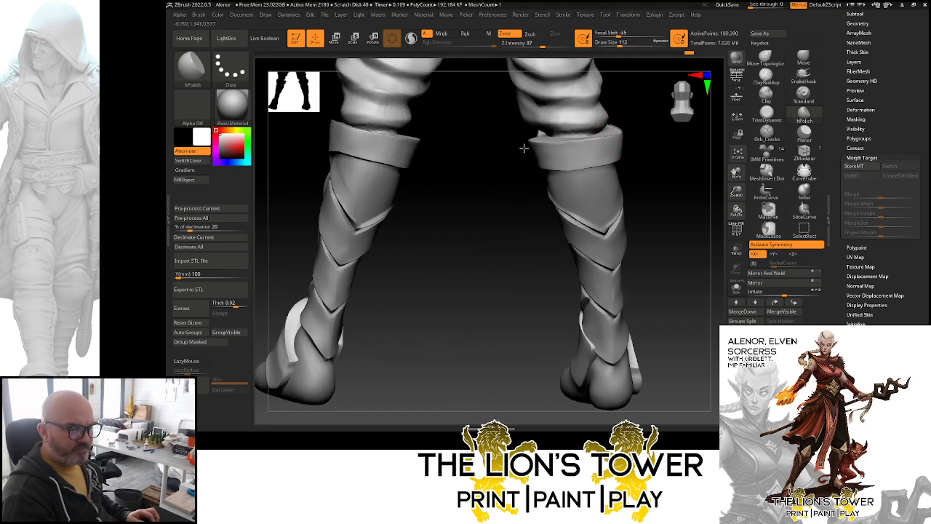
right_click_drag(429, 150, 317, 133)
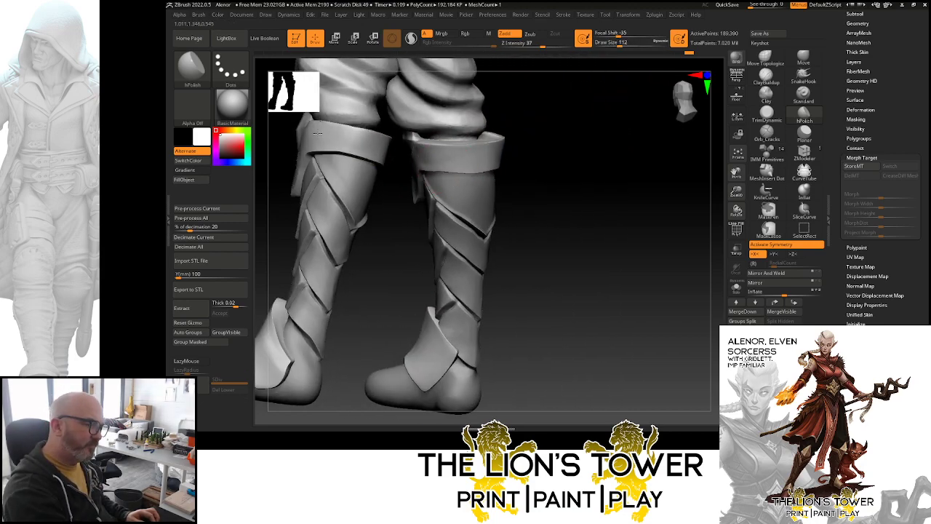
- Isolate the band subtool, smooth the inner side of the ankle band and show the whole figure again
left_click_drag(623, 214, 691, 222)
left_click_drag(737, 173, 786, 149)
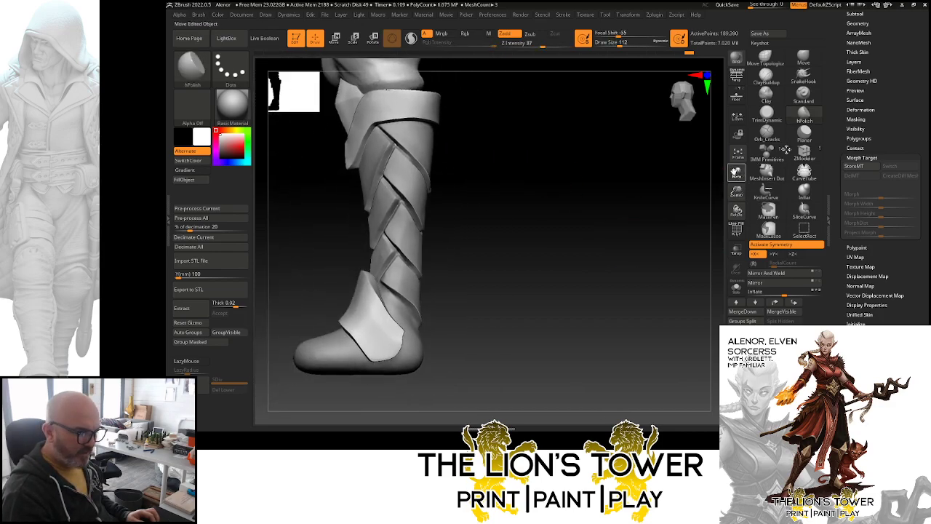
right_click_drag(504, 291, 441, 287)
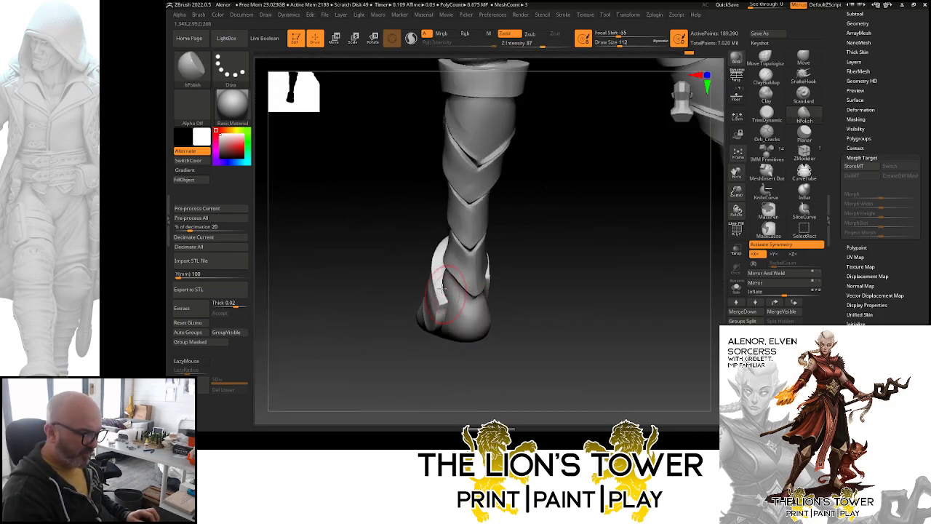
left_click(736, 287)
left_click_drag(565, 270, 540, 279)
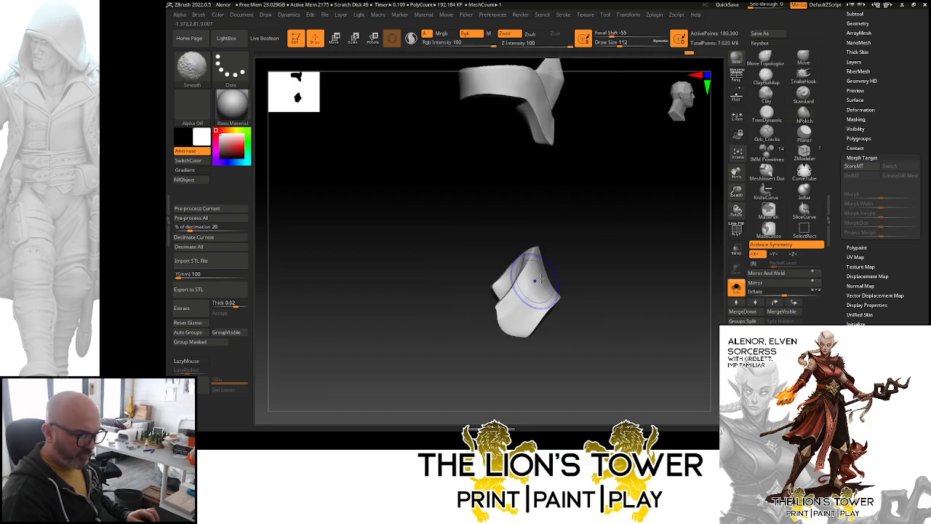
left_click(736, 288)
- Push the inner rear edge of the ankle bands into shape with the Move brush
mouse_move(660, 292)
left_mouse_down()
mouse_move(650, 294)
mouse_move(662, 290)
left_mouse_up()
left_click(802, 58)
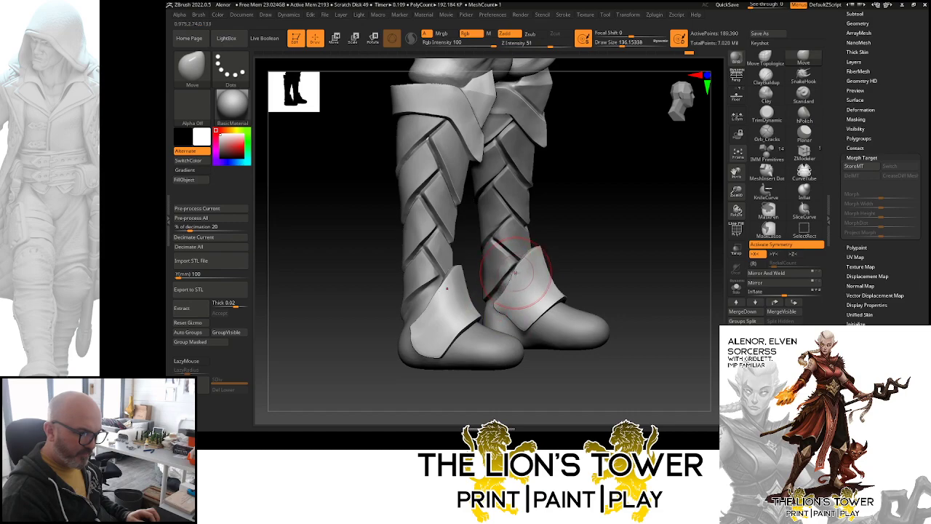
left_click_drag(514, 272, 505, 281)
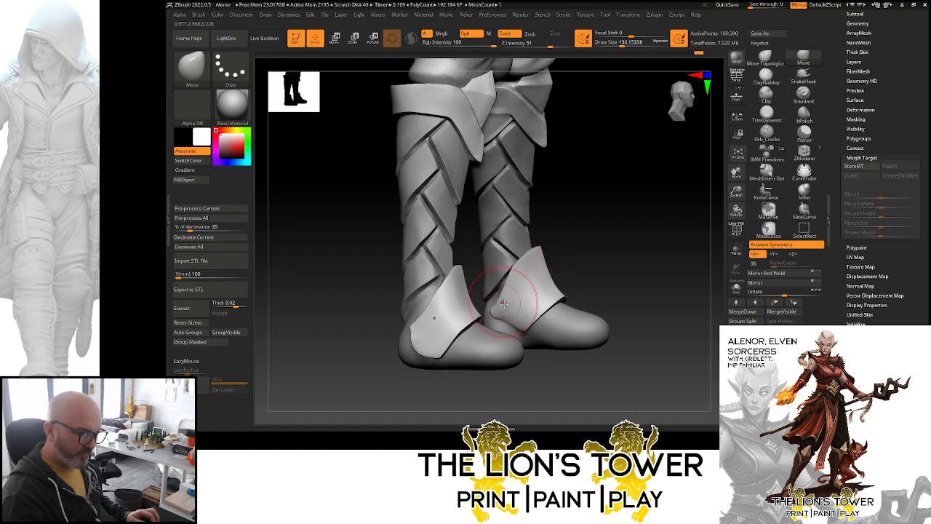
- Isolate the band subtool and refine the lower edges of the ankle bands from several sides
left_click(736, 286)
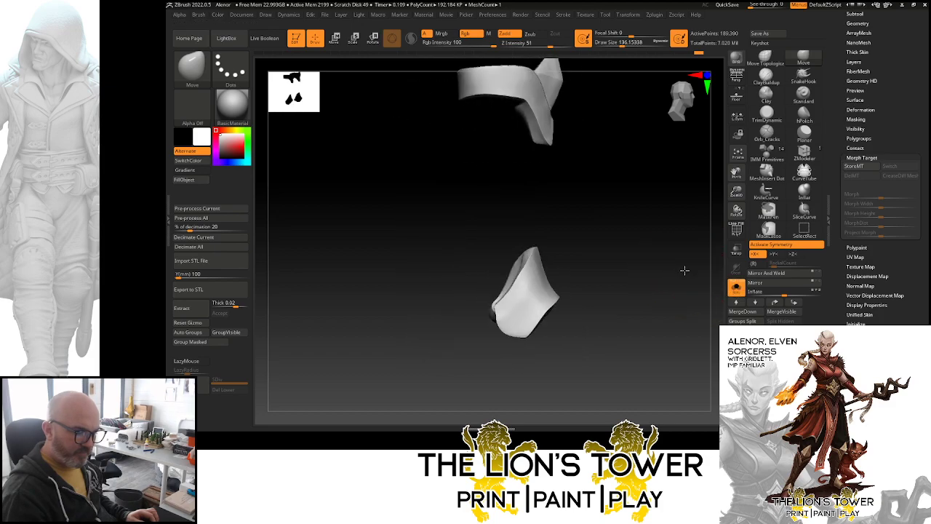
mouse_move(652, 282)
left_mouse_down()
mouse_move(532, 325)
mouse_move(552, 306)
mouse_move(536, 353)
mouse_move(508, 323)
mouse_move(501, 332)
mouse_move(517, 341)
left_mouse_up()
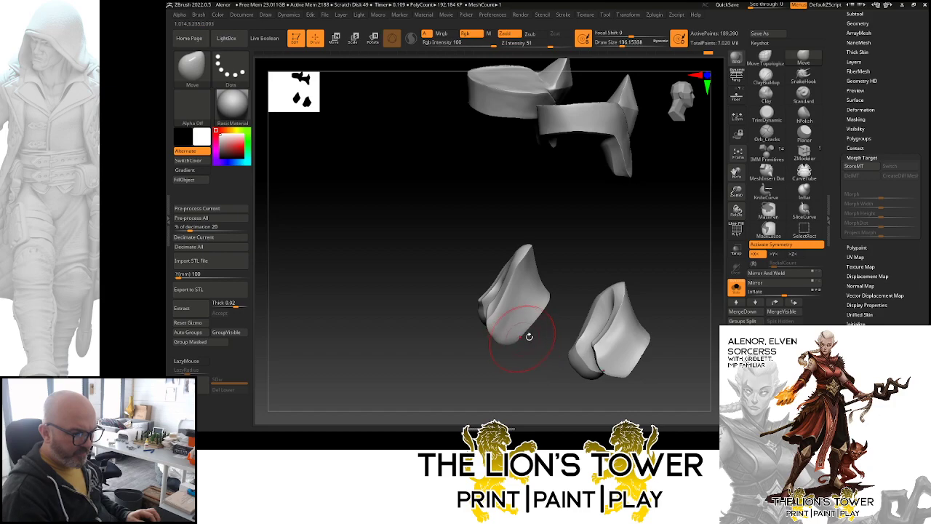
mouse_move(605, 347)
left_mouse_down()
mouse_move(579, 355)
mouse_move(610, 363)
left_mouse_up()
mouse_move(661, 309)
left_mouse_down()
mouse_move(676, 293)
mouse_move(709, 298)
left_mouse_up()
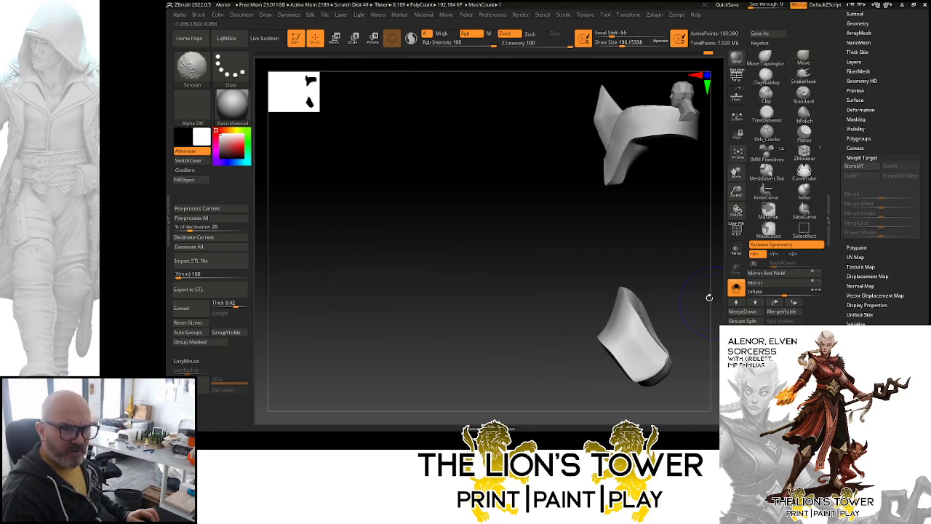
- Show the whole figure again and turn on the polyframe display for the band subtool
left_click_drag(735, 192, 734, 177)
left_click_drag(736, 174, 650, 176)
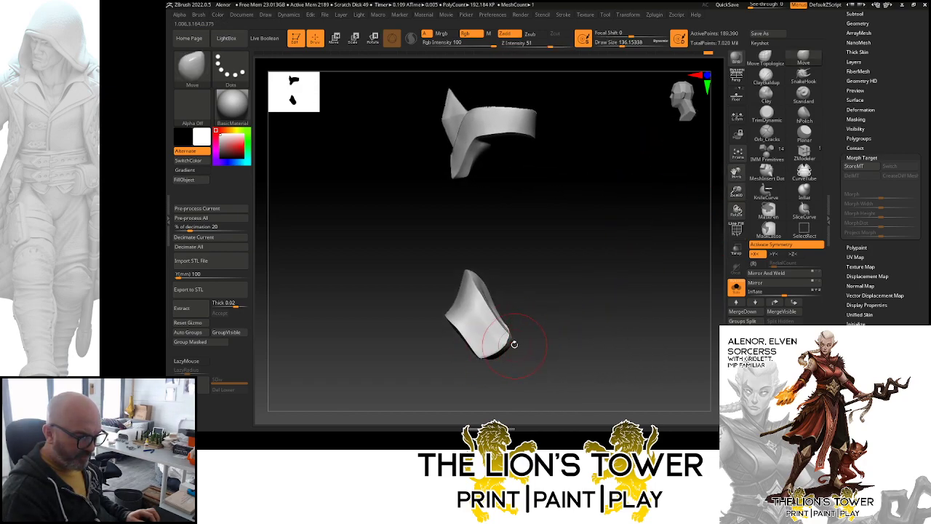
left_click_drag(516, 344, 445, 333)
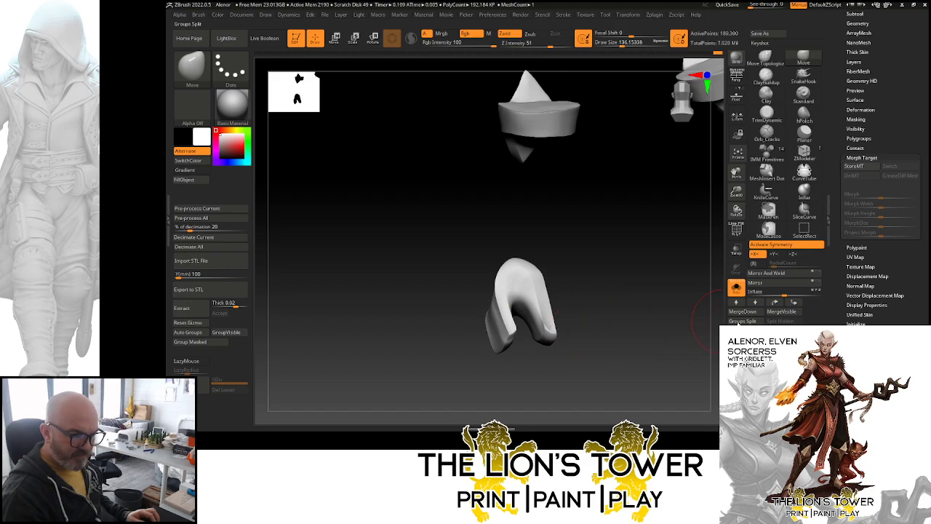
left_click(736, 288)
left_click_drag(700, 298, 630, 300)
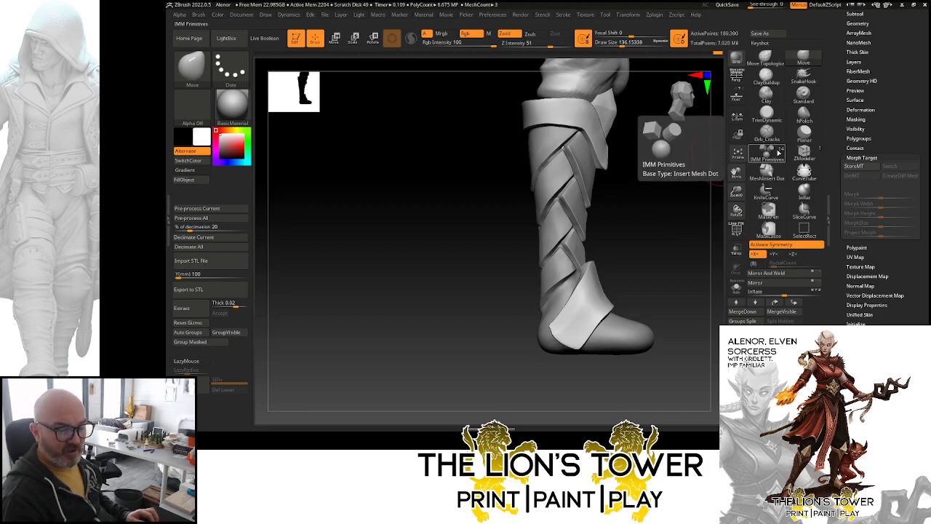
left_click(805, 210)
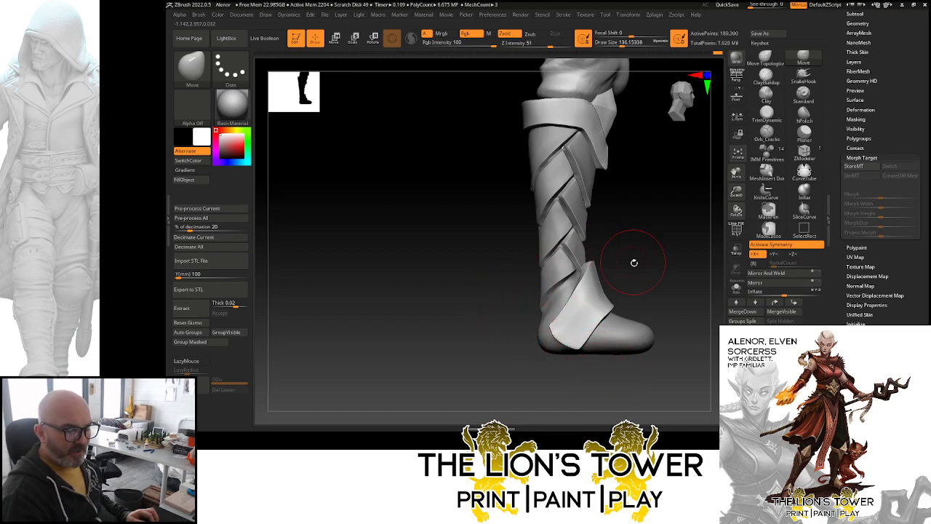
left_click_drag(634, 261, 613, 262)
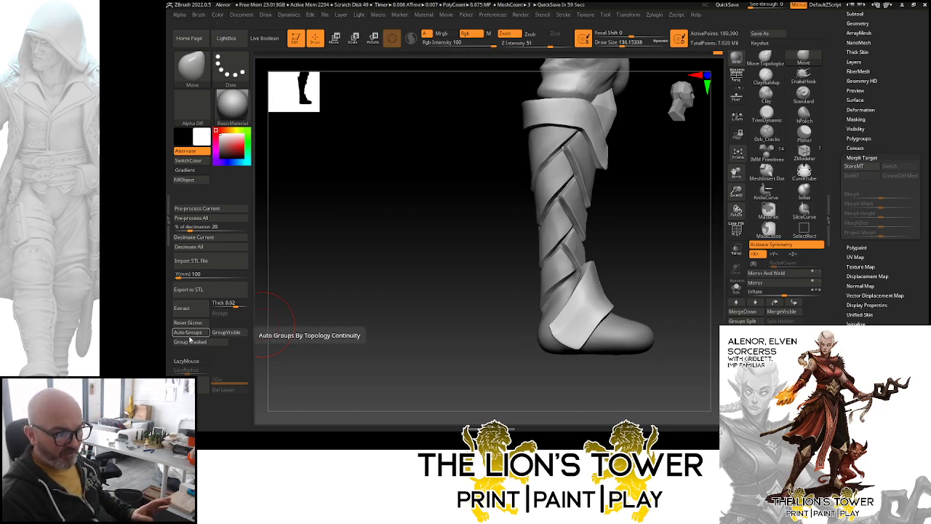
left_click(736, 229)
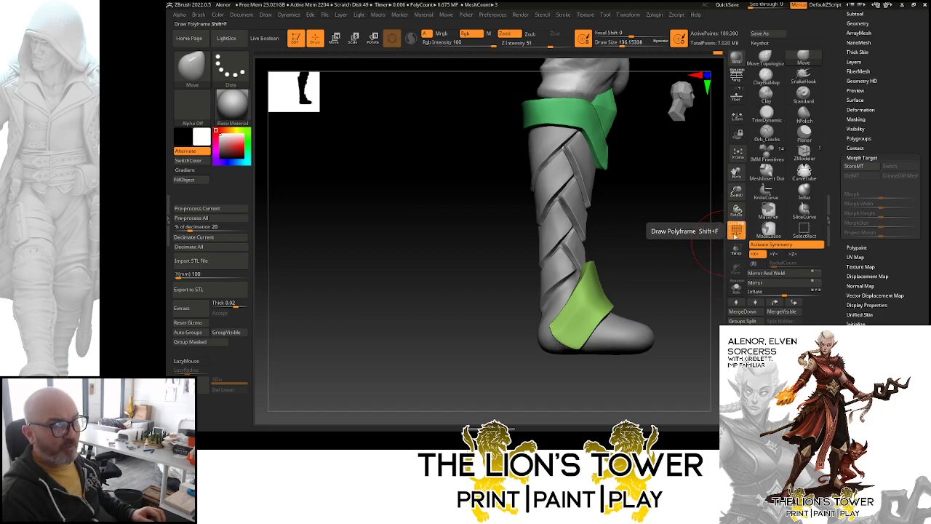
- Slice through the lower edge of the ankle bands in side profile with the SliceCurve brush
left_click_drag(692, 288, 661, 291)
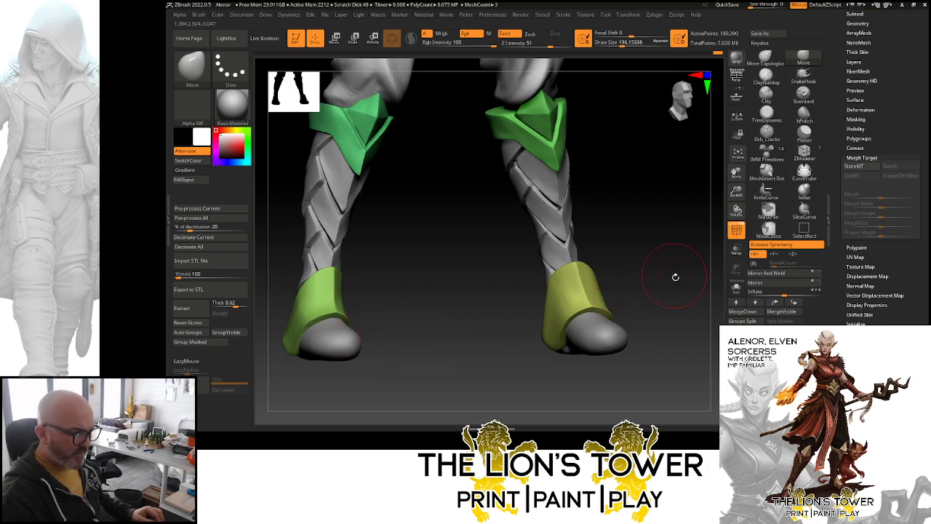
left_click_drag(674, 277, 692, 243)
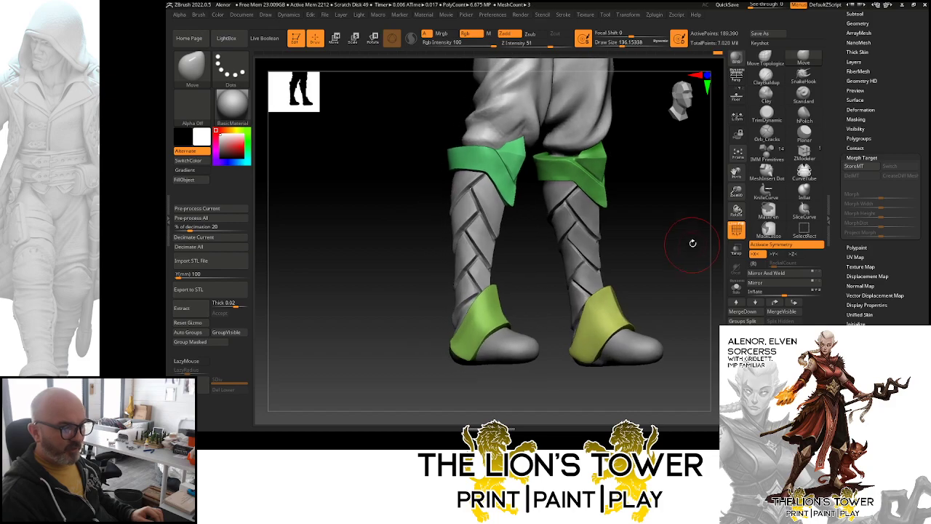
left_click_drag(736, 173, 724, 188)
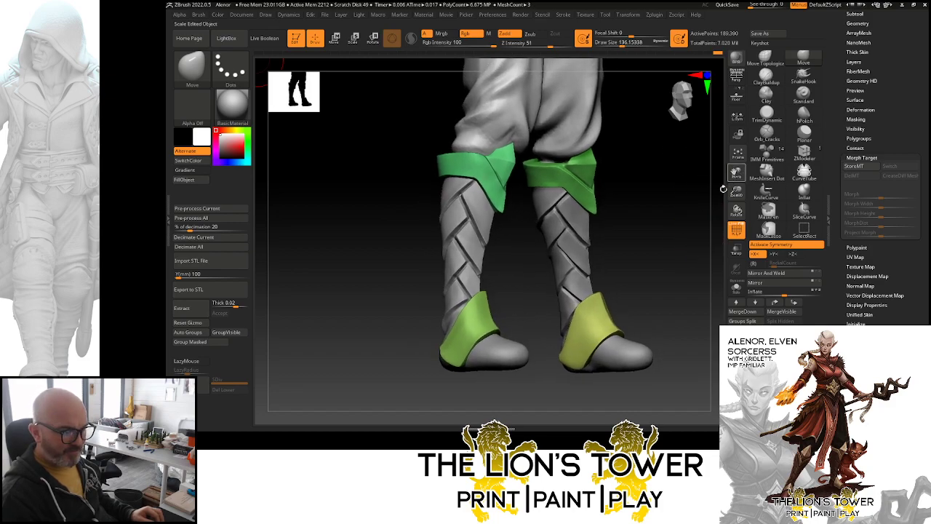
left_click_drag(689, 262, 714, 238)
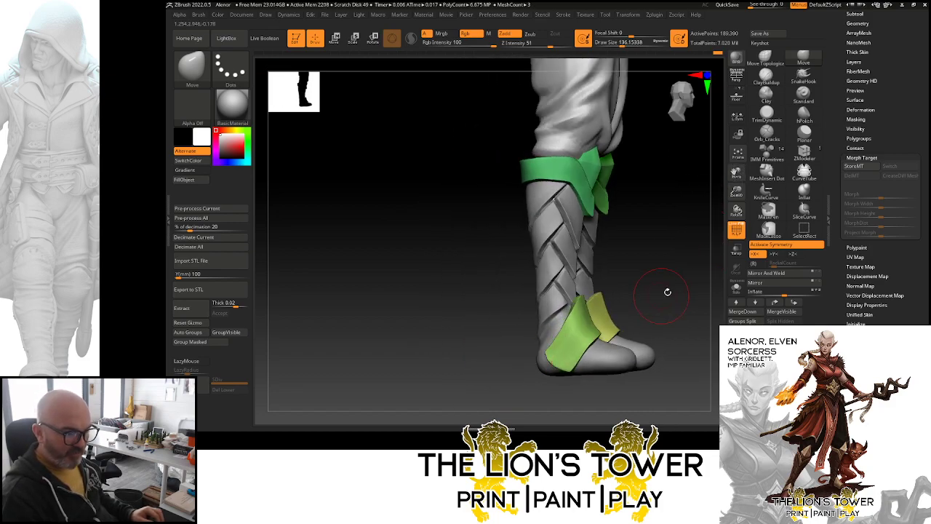
mouse_move(667, 290)
left_mouse_down()
mouse_move(677, 287)
mouse_move(662, 287)
left_mouse_up()
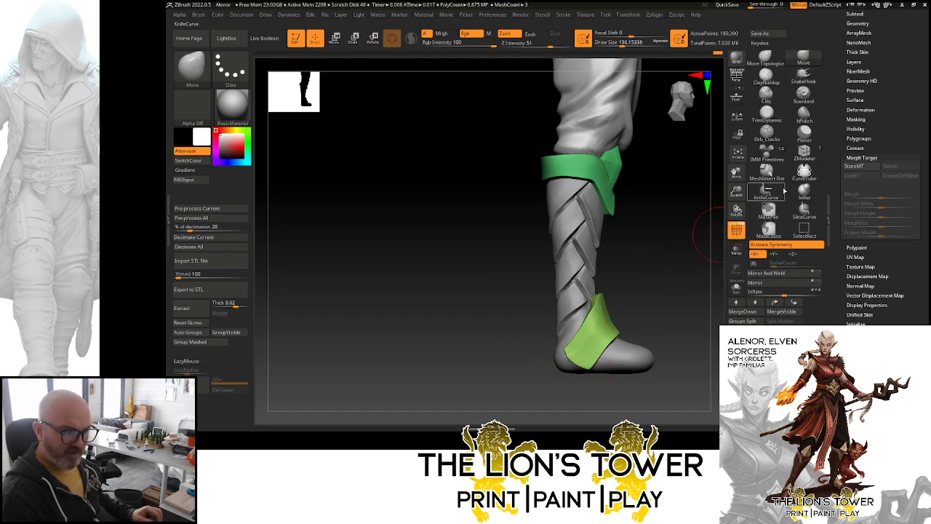
left_click(804, 211)
left_click(780, 229)
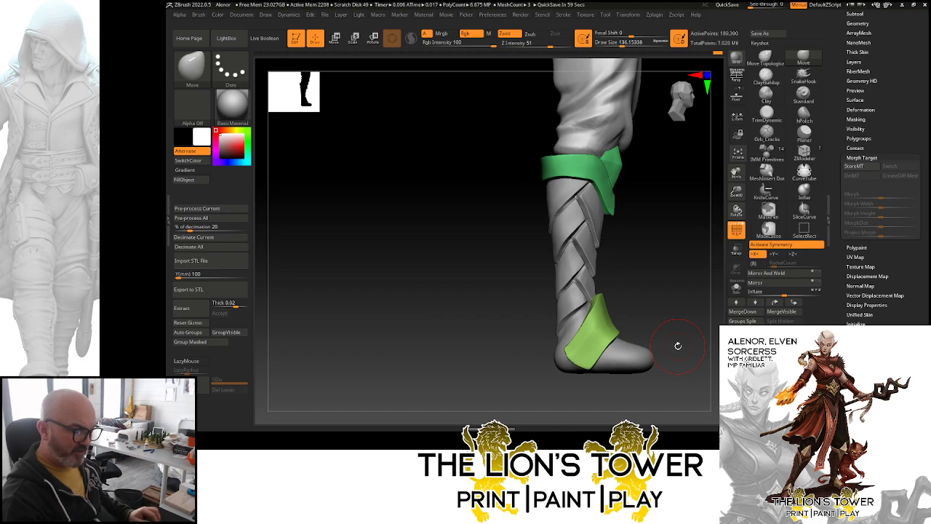
left_click_drag(630, 379, 542, 339, "ctrl+shift")
mouse_move(677, 316)
left_mouse_down()
mouse_move(695, 328)
mouse_move(654, 334)
mouse_move(669, 322)
mouse_move(676, 290)
left_mouse_up()
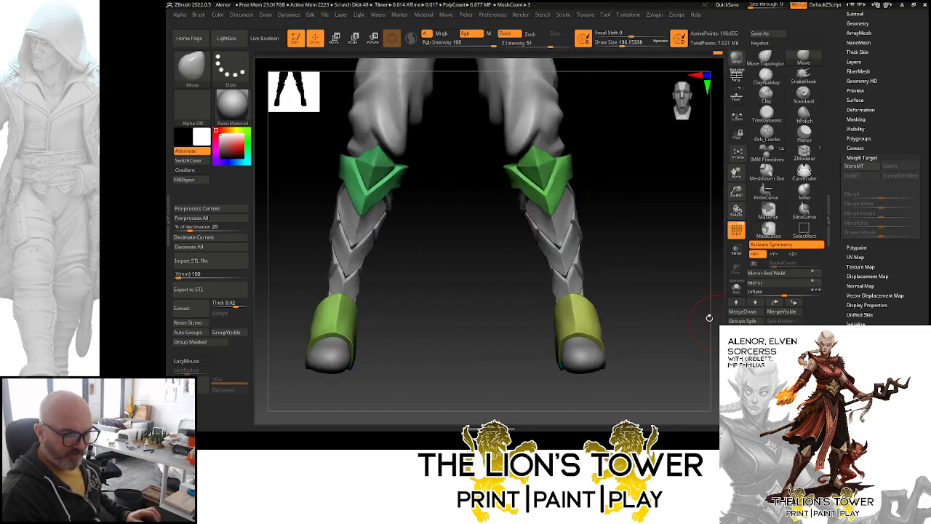
- Remesh the sliced bands, hide the cut-off lower strips of the ankle bands and delete the hidden geometry
key("ctrl")
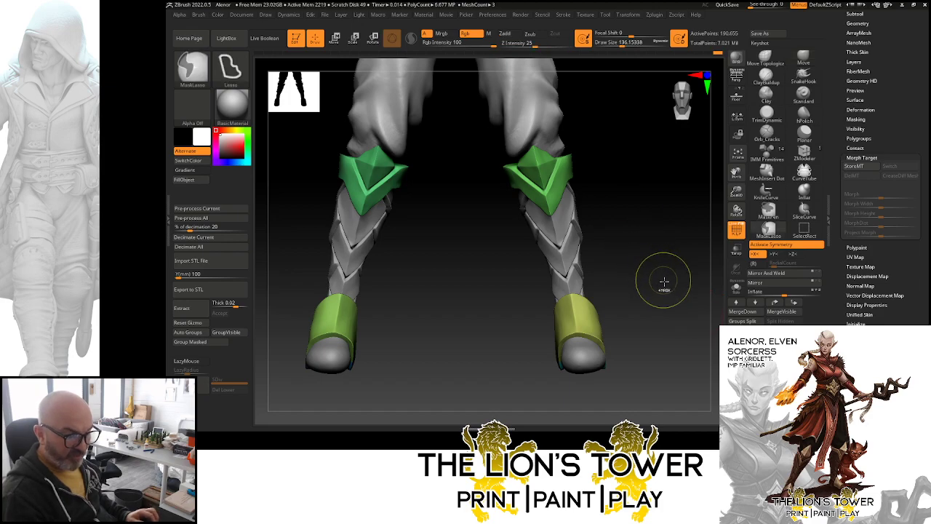
mouse_move(635, 246)
left_mouse_down("ctrl")
mouse_move(679, 303)
mouse_move(645, 296)
mouse_move(589, 357)
left_mouse_up("ctrl")
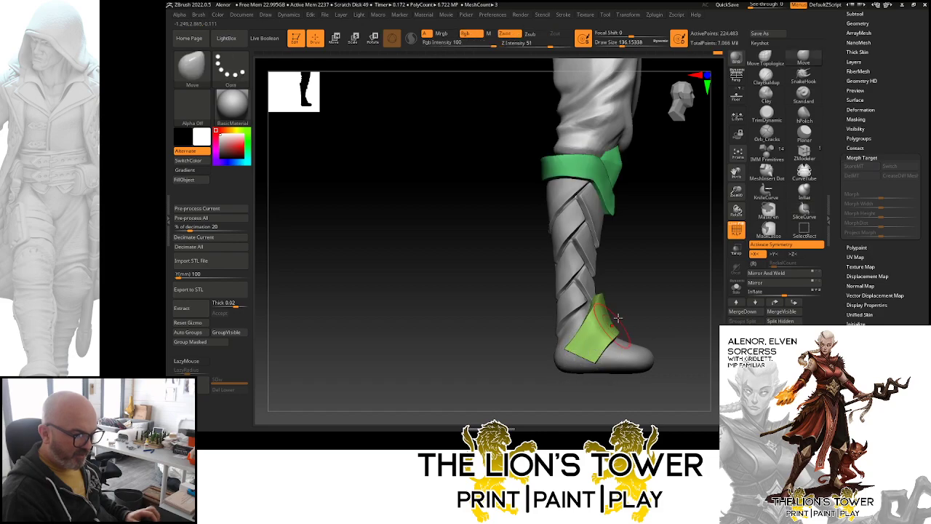
left_click_drag(618, 318, 654, 306)
left_click(576, 331, "ctrl+shift")
left_click_drag(609, 283, 591, 285)
left_click(346, 396, "ctrl+shift")
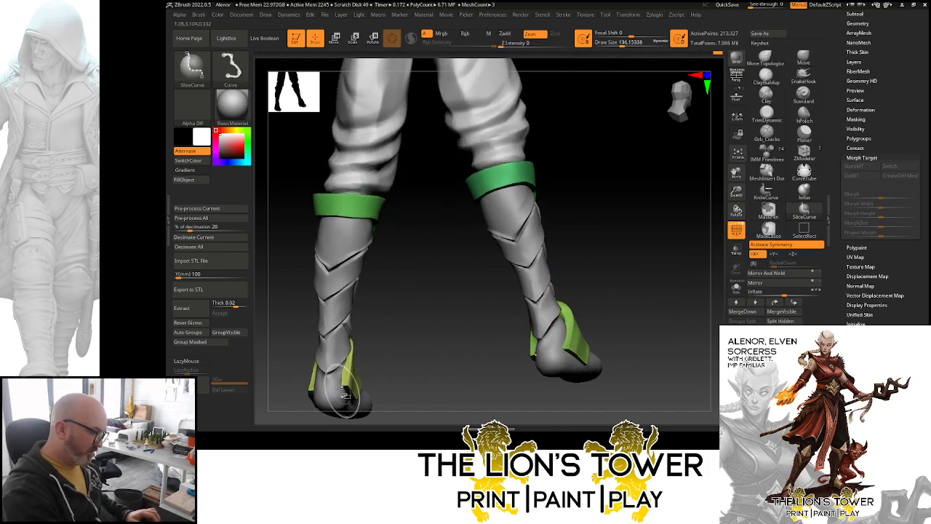
left_click_drag(480, 293, 655, 223)
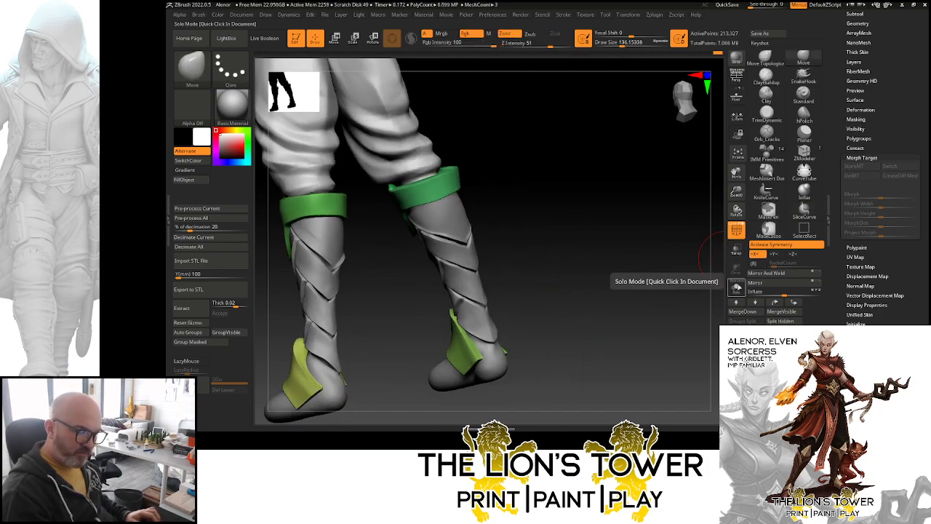
left_click_drag(683, 284, 698, 240)
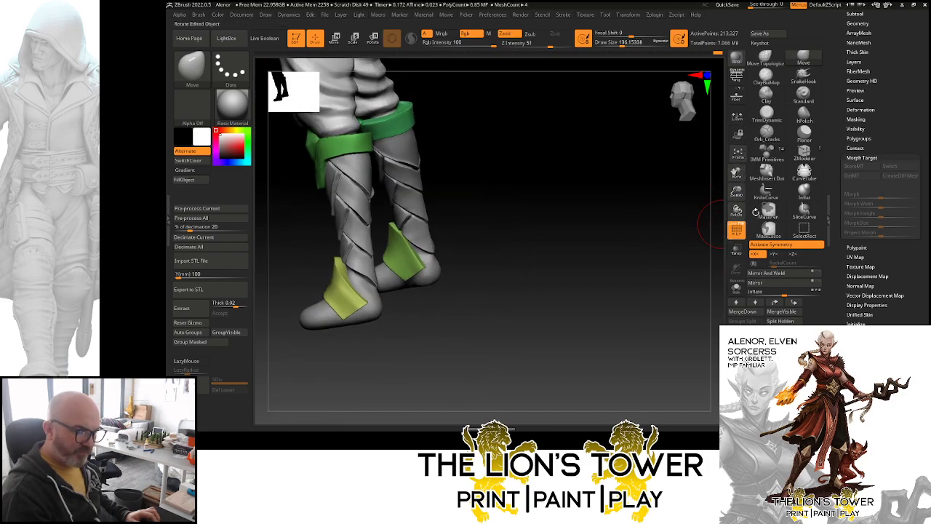
left_click(781, 320)
- Try to slice down through the rear part of the ankle band with the SliceCurve brush
left_click_drag(687, 329, 582, 286)
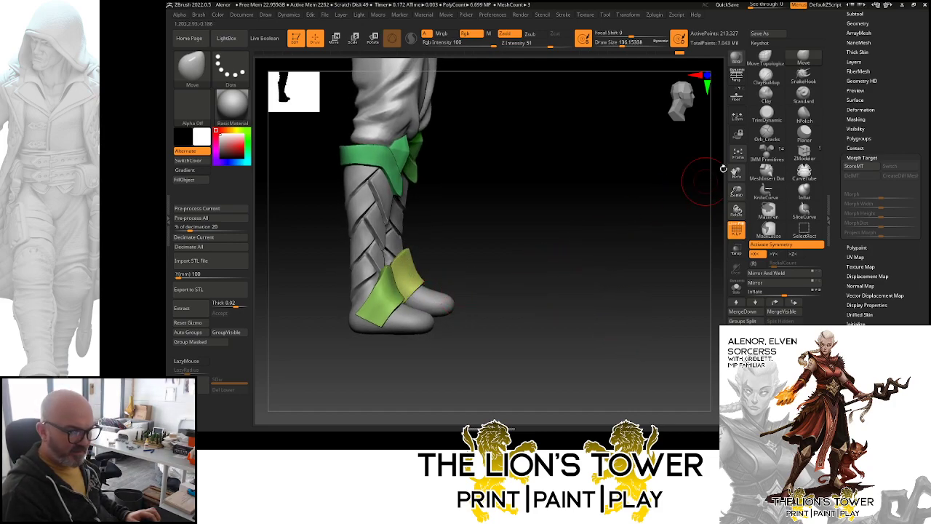
left_click(375, 290, "alt")
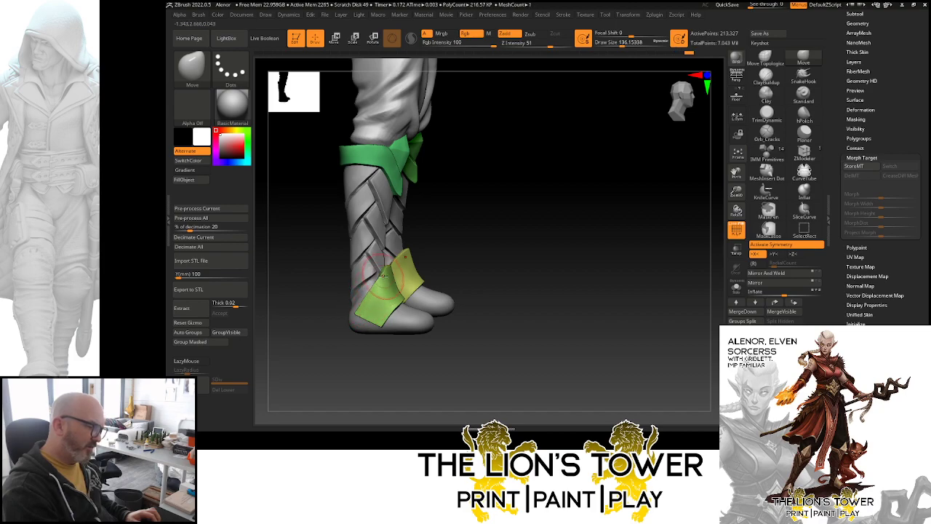
left_click_drag(736, 175, 658, 303)
left_click_drag(736, 191, 736, 171)
left_click_drag(736, 174, 870, 108)
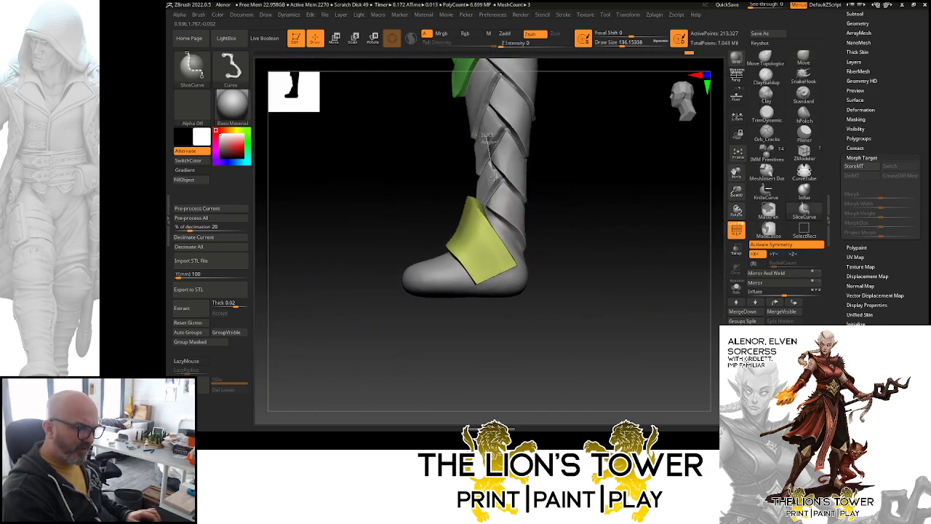
mouse_move(484, 133)
left_mouse_down("ctrl+shift")
mouse_move(515, 311)
mouse_move(501, 316)
mouse_move(512, 307)
left_mouse_up("ctrl+shift")
key("ctrl+z")
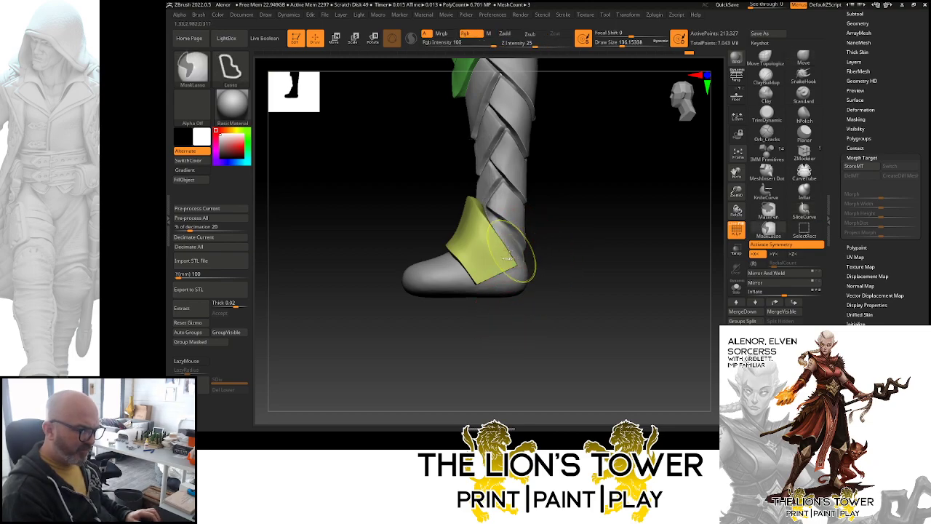
- Isolate the ankle bands with the SelectRect brush and Solo mode, hiding the knee cuffs and the rest of the figure
left_click(495, 251, "ctrl+shift")
left_click(542, 240, "ctrl+shift")
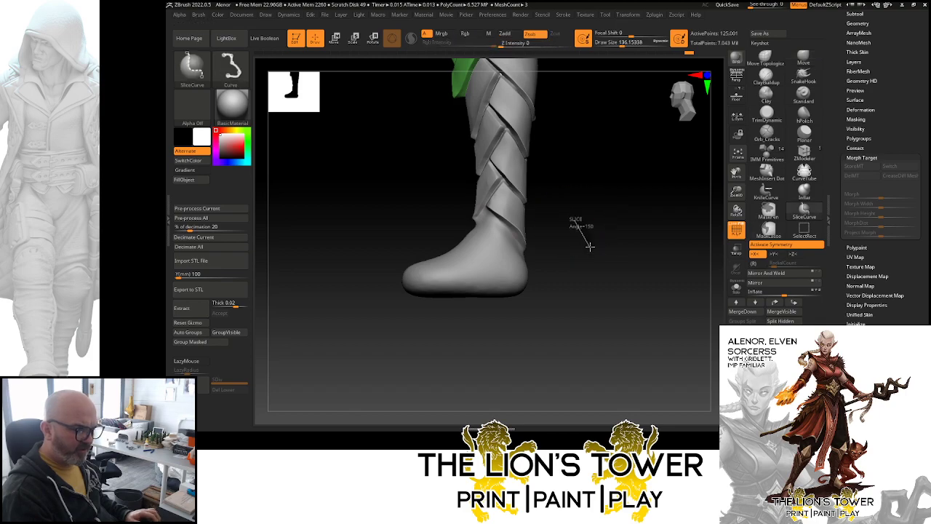
left_click(781, 172)
left_click(804, 227)
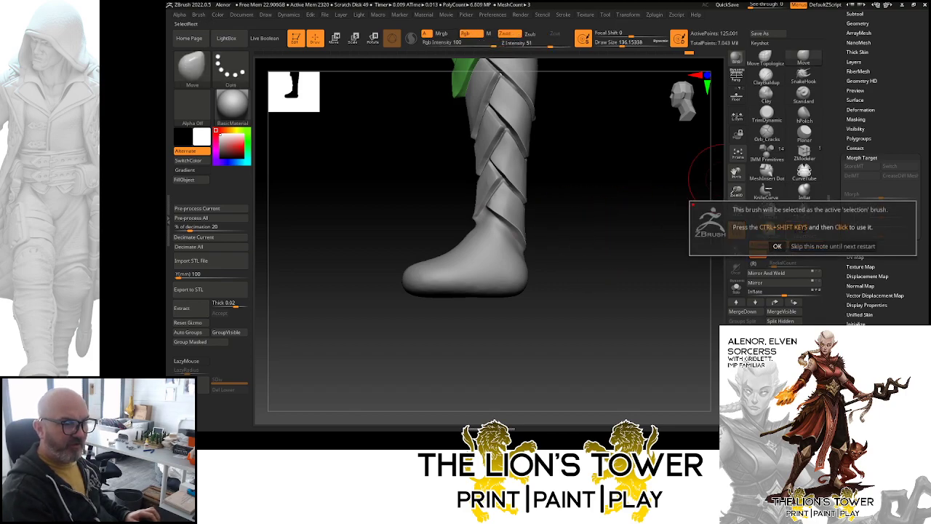
left_click(777, 246)
left_click(616, 251, "ctrl+shift")
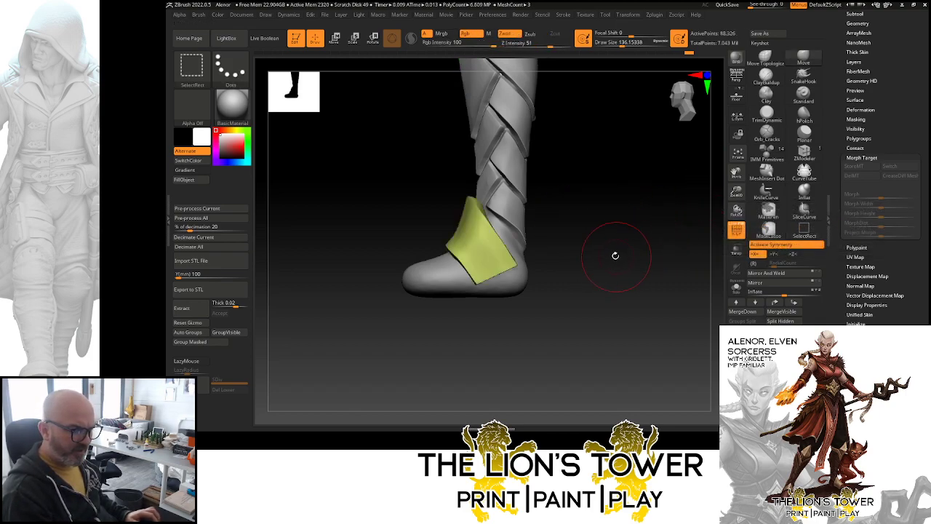
left_click(736, 288)
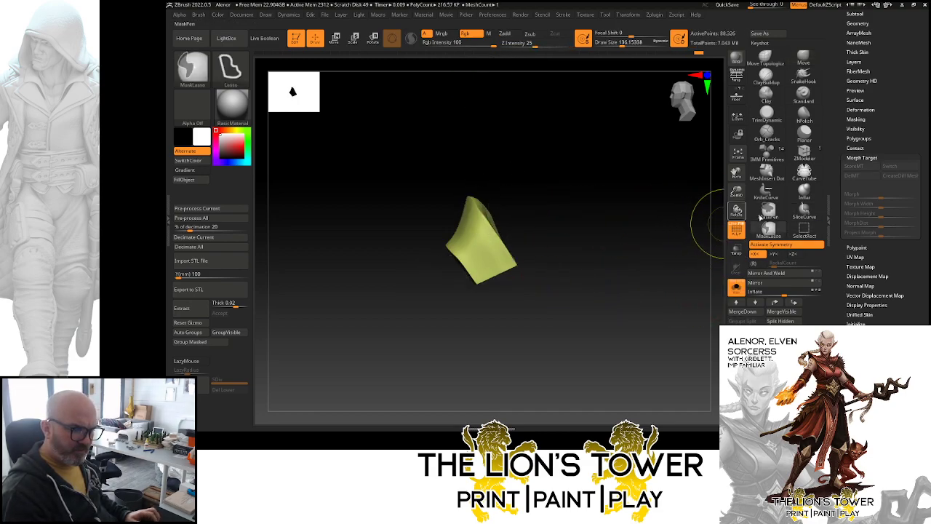
- Slice the rear corners of the ankle bands with a vertical SliceCurve cut and make the knee cuffs visible again
left_click(804, 210)
left_click(781, 228)
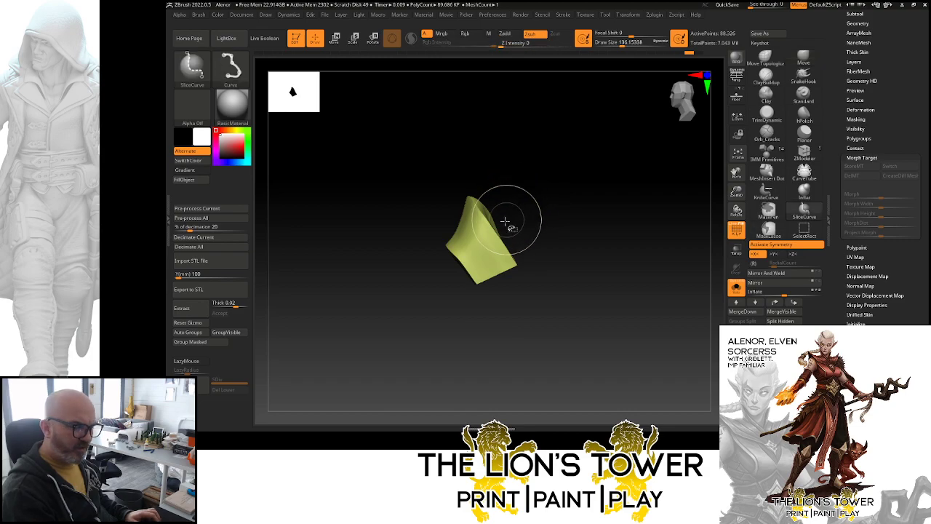
mouse_move(501, 205)
left_mouse_down("ctrl+shift")
mouse_move(500, 298)
mouse_move(494, 276)
left_mouse_up("ctrl+shift")
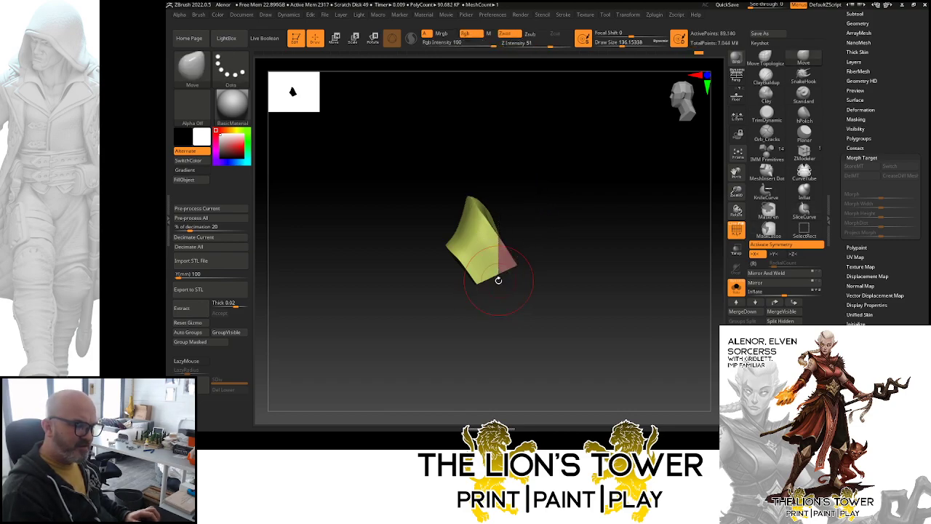
left_click(646, 232, "ctrl+shift")
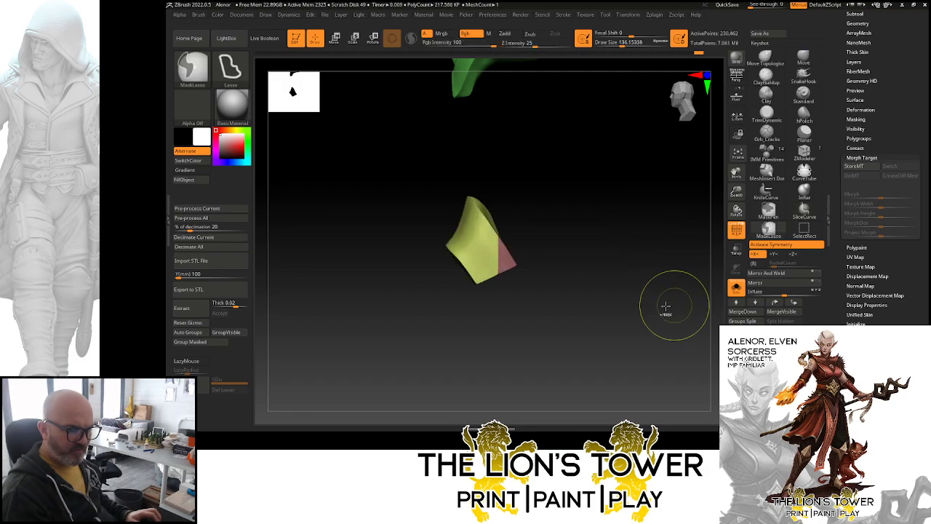
- Hide the sliced rear corner pieces of both ankle bands and delete the hidden geometry
left_click(504, 257, "ctrl+shift")
left_click(510, 259, "ctrl+shift")
left_click(513, 261, "ctrl+shift")
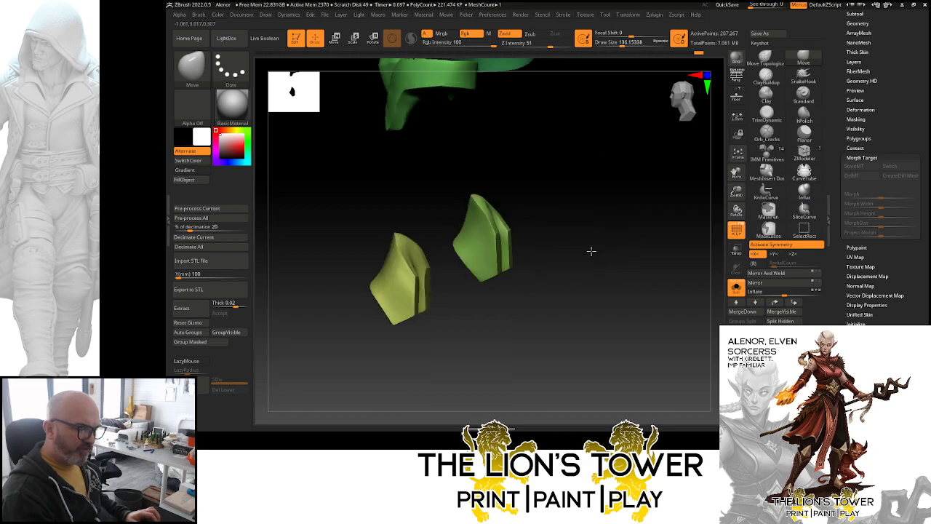
left_click_drag(592, 249, 609, 241)
left_click_drag(659, 224, 711, 225)
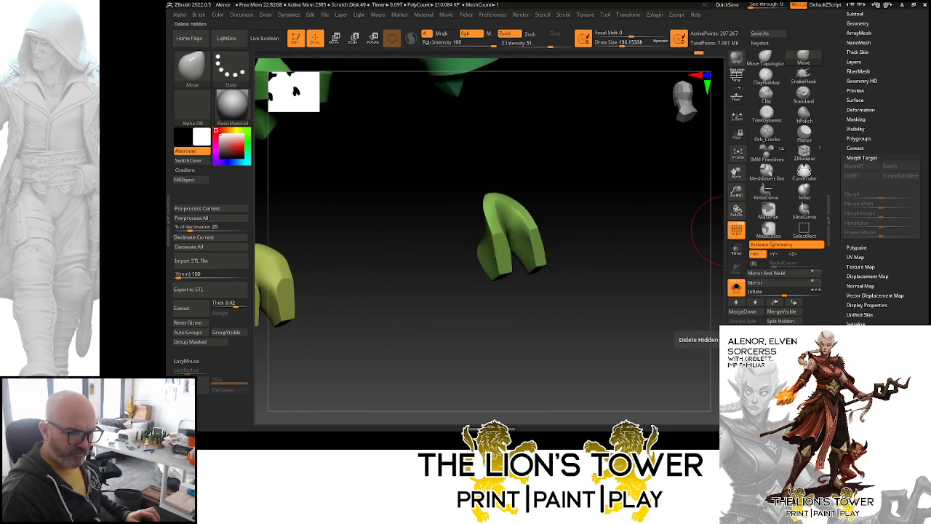
left_click(744, 331)
- Polish the cut front and rear edges of both ankle bands using the hPolish brush at draw size 73.9
mouse_move(683, 343)
left_mouse_down()
mouse_move(633, 351)
mouse_move(650, 326)
mouse_move(665, 332)
mouse_move(722, 298)
left_mouse_up()
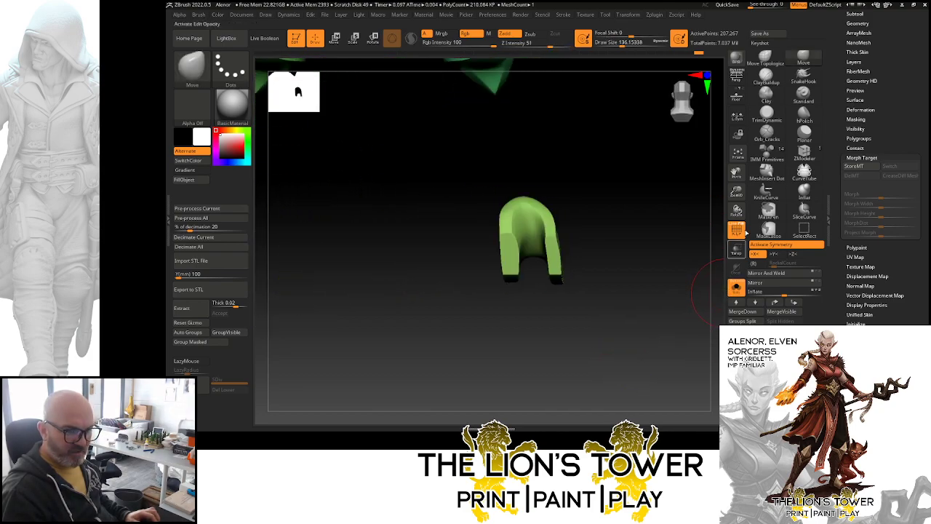
mouse_move(669, 261)
left_mouse_down()
mouse_move(602, 299)
mouse_move(640, 187)
mouse_move(656, 182)
left_mouse_up()
left_click_drag(616, 43, 613, 44)
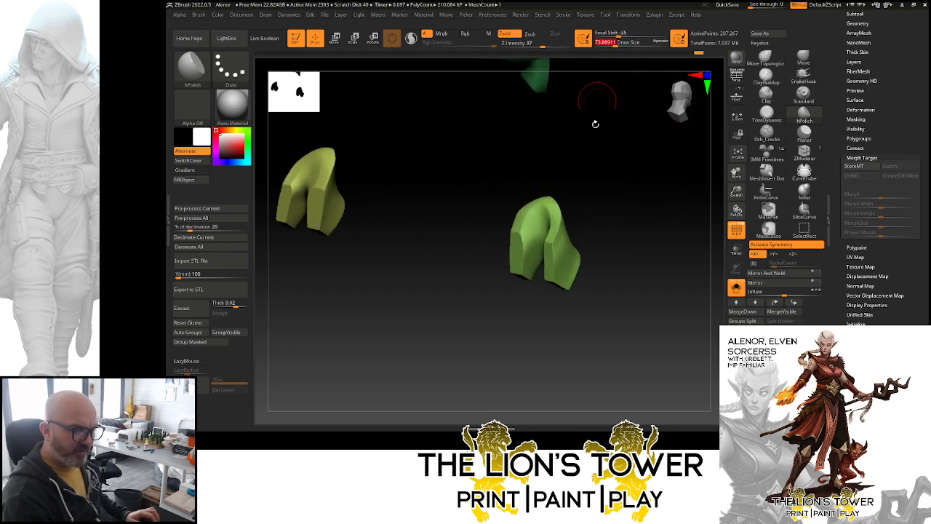
left_click_drag(594, 123, 579, 142)
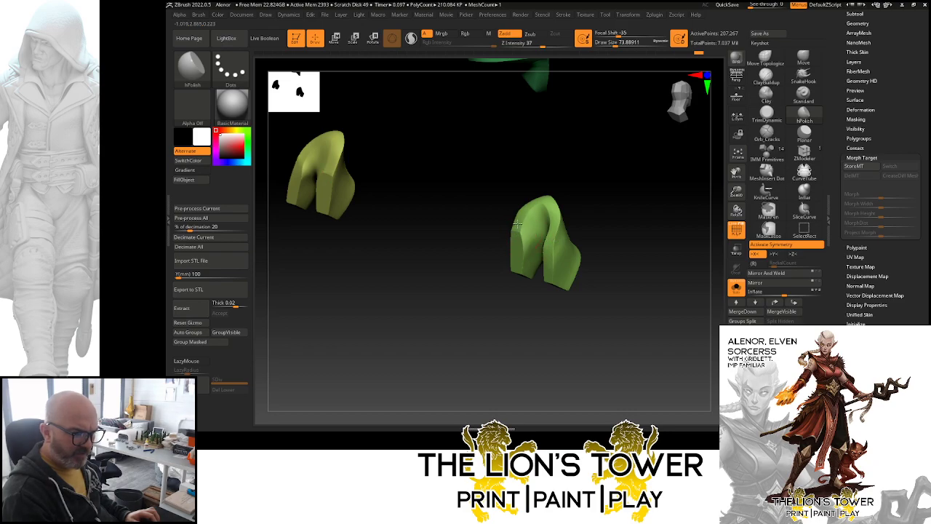
left_click_drag(595, 202, 532, 246)
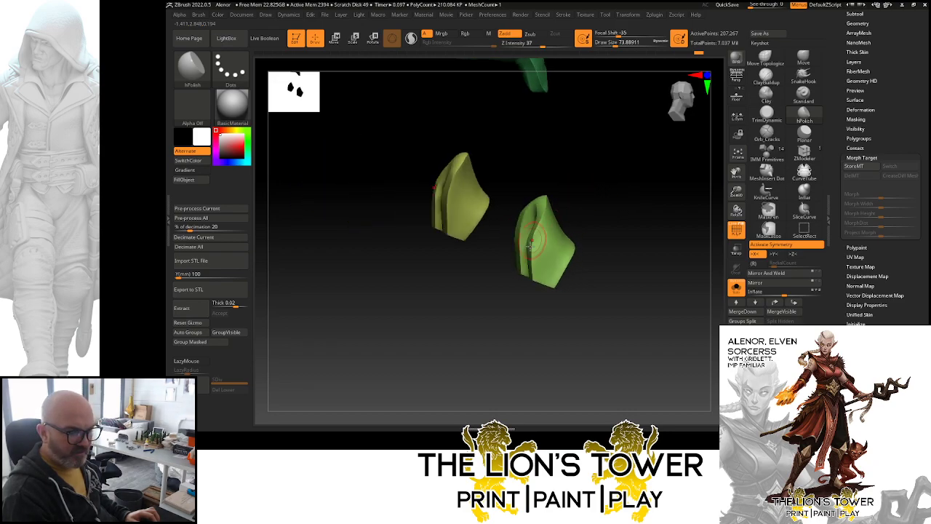
left_click_drag(580, 199, 558, 197)
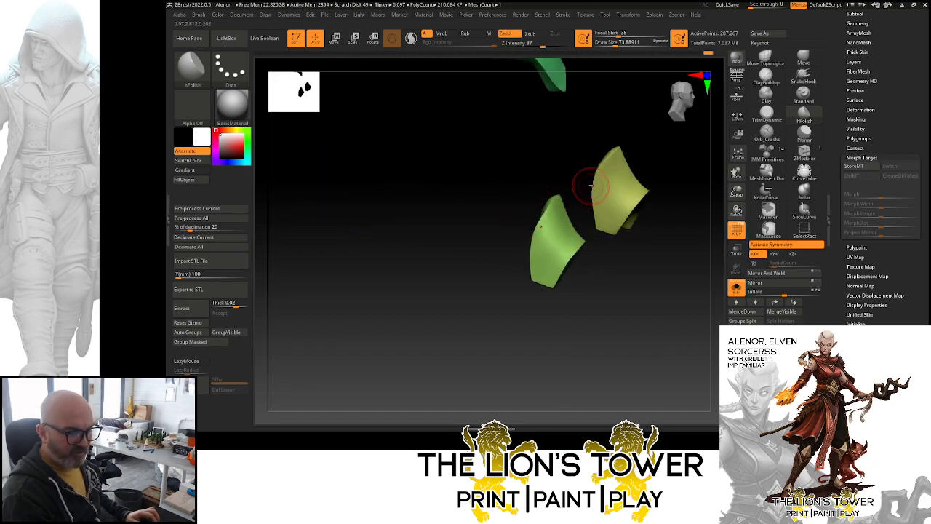
left_click_drag(658, 191, 879, 185)
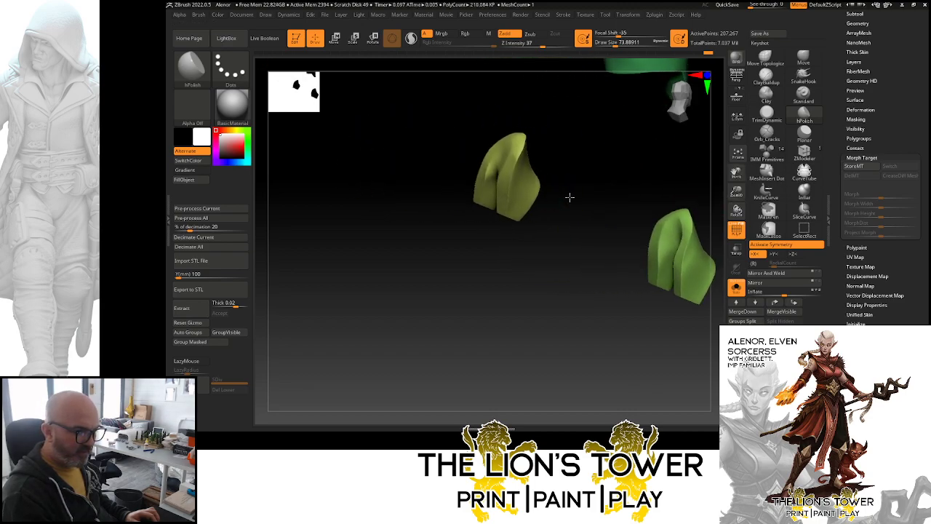
left_click_drag(569, 198, 569, 158)
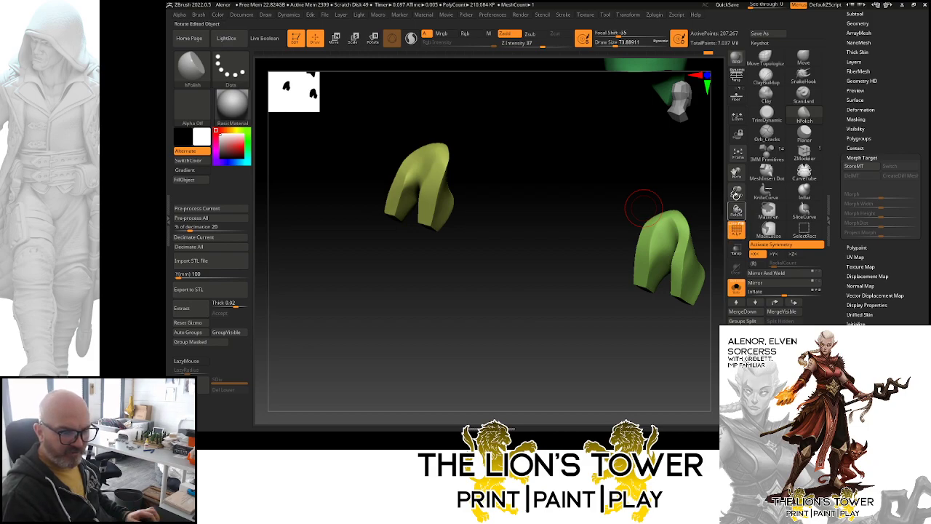
left_click_drag(737, 176, 681, 139)
left_click_drag(556, 210, 650, 214)
- Leave Solo mode and examine the ankle bands on the boots from the front and side, as well as against the whole figure
left_click(736, 287)
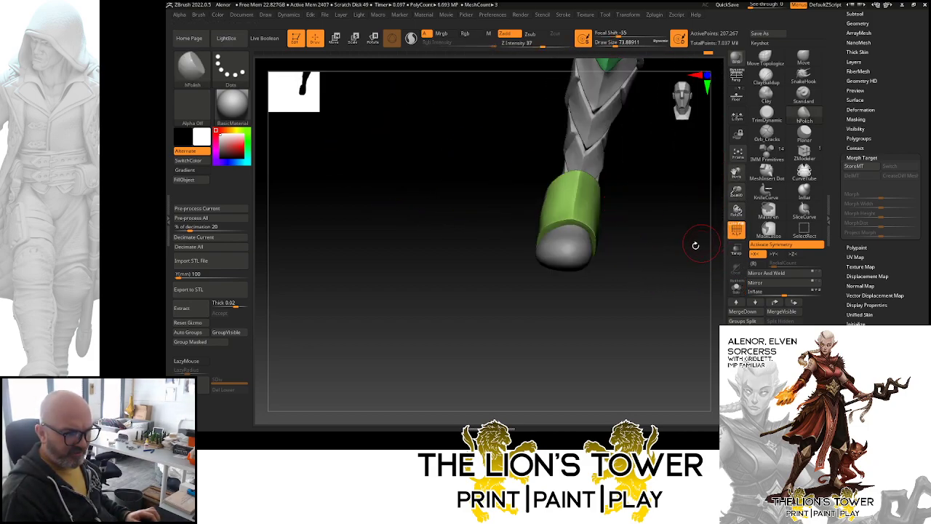
left_click_drag(696, 245, 673, 244)
left_click_drag(736, 192, 730, 179)
left_click_drag(686, 207, 663, 249, "shift")
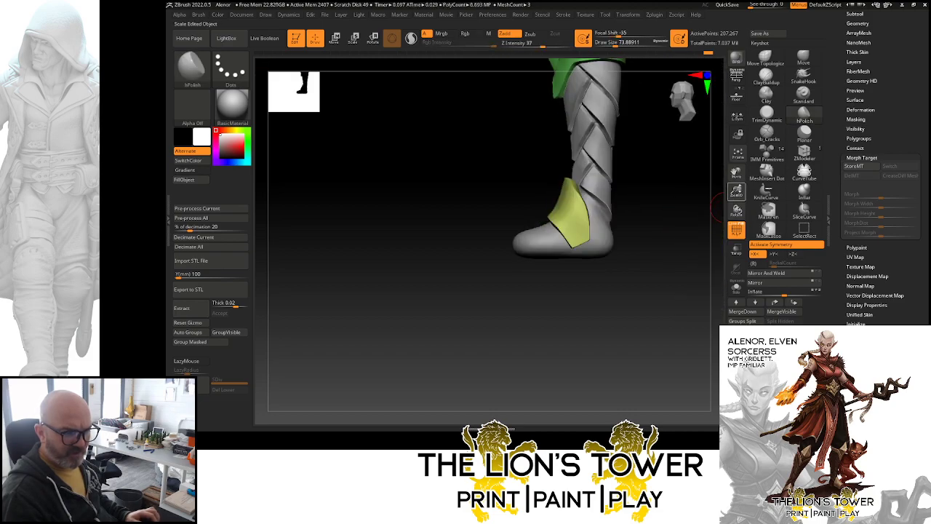
mouse_move(735, 192)
left_mouse_down()
mouse_move(728, 180)
mouse_move(665, 269)
mouse_move(732, 176)
left_mouse_up()
left_click(649, 249, "ctrl")
left_click_drag(736, 174, 712, 258)
left_click(702, 232, "ctrl")
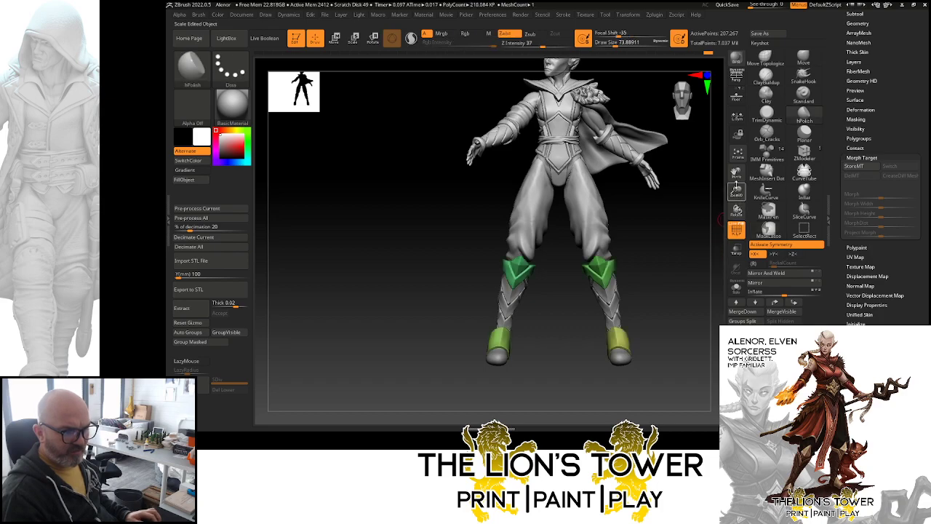
left_click_drag(736, 173, 733, 228)
left_click(676, 273, "ctrl")
left_click_drag(676, 273, 683, 290, "ctrl")
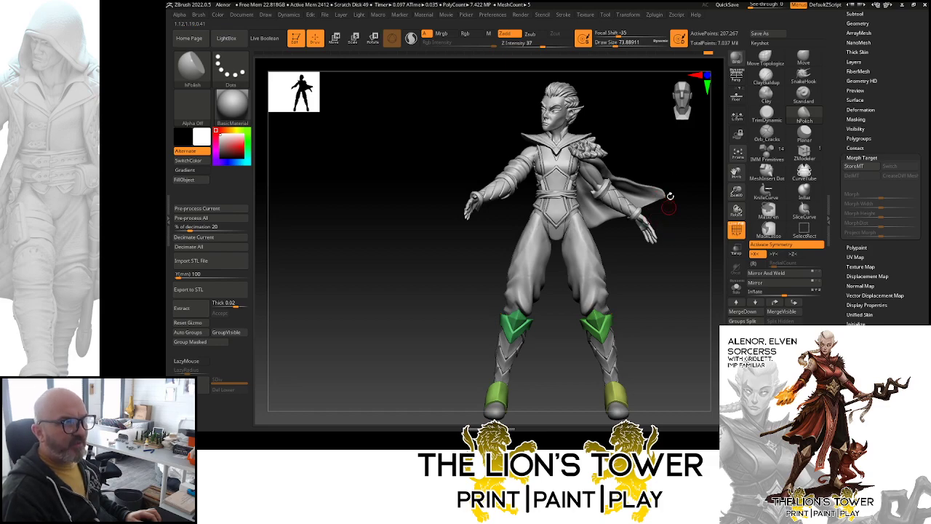
left_click_drag(706, 217, 694, 246, "shift")
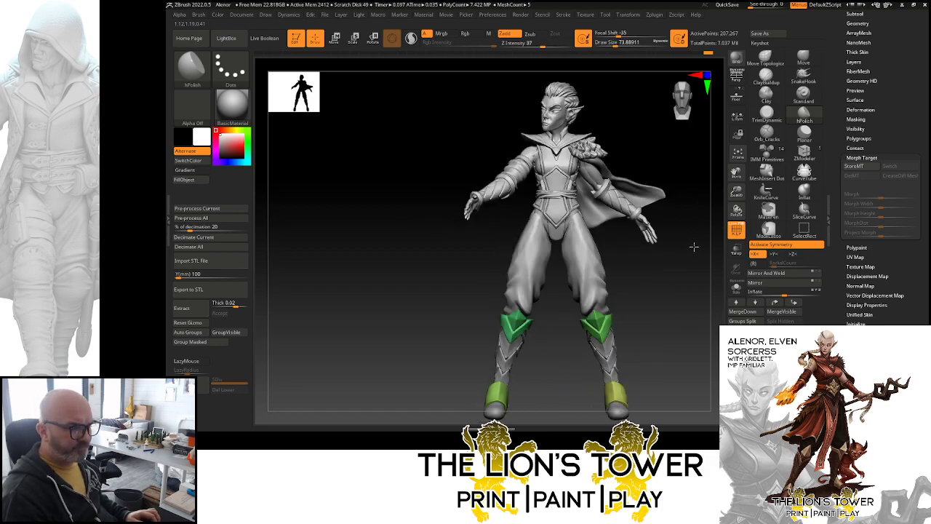
- Make the BODY subtool active and ready the Orb_Cracks brush at draw size 23.3 without symmetry for the collar's front tip
left_click_drag(739, 192, 738, 227)
left_click_drag(737, 174, 728, 244)
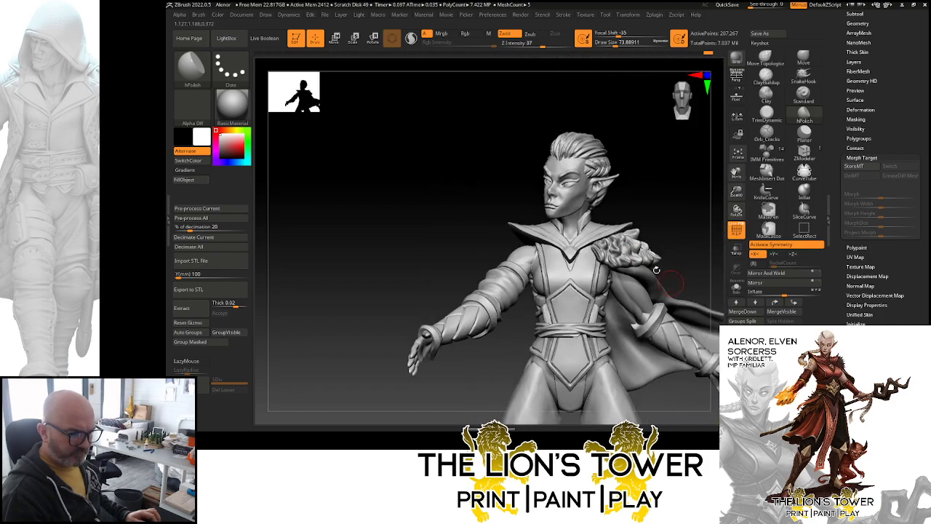
left_click(572, 251, "alt")
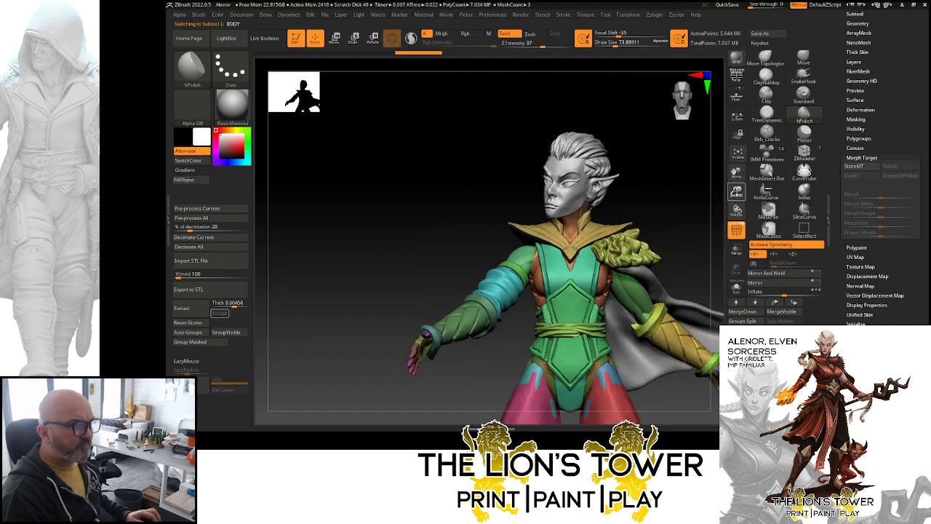
left_click_drag(734, 193, 736, 211)
left_click_drag(736, 173, 720, 225)
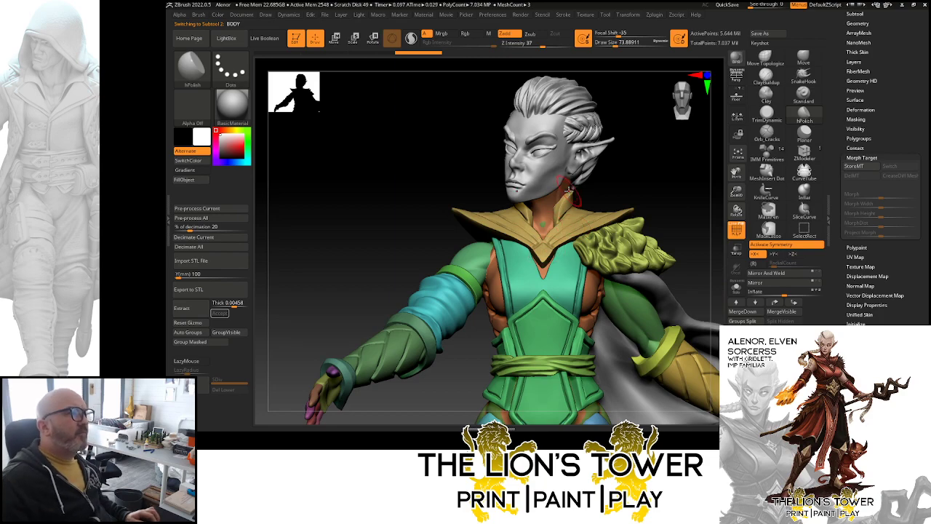
left_click_drag(660, 161, 615, 255)
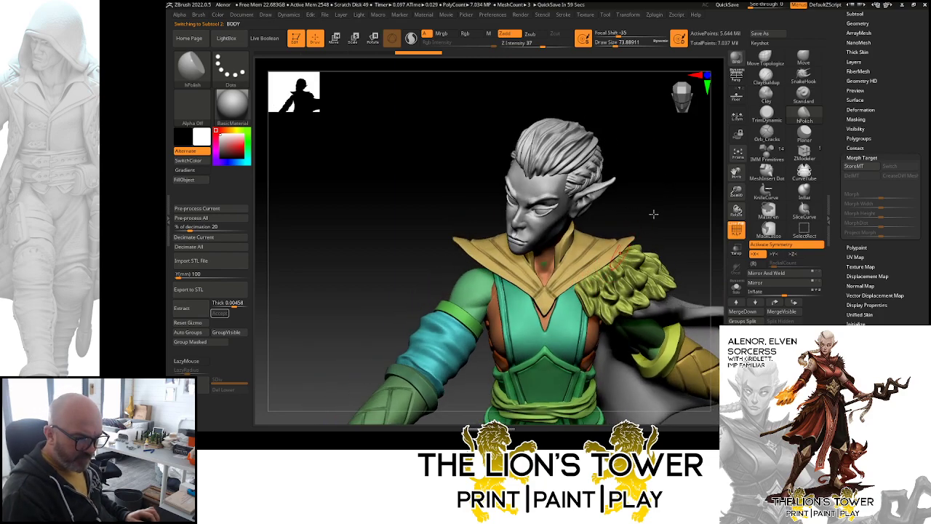
left_click(765, 138)
left_click_drag(736, 192, 758, 244)
left_click_drag(736, 171, 797, 297)
left_click_drag(612, 45, 606, 45)
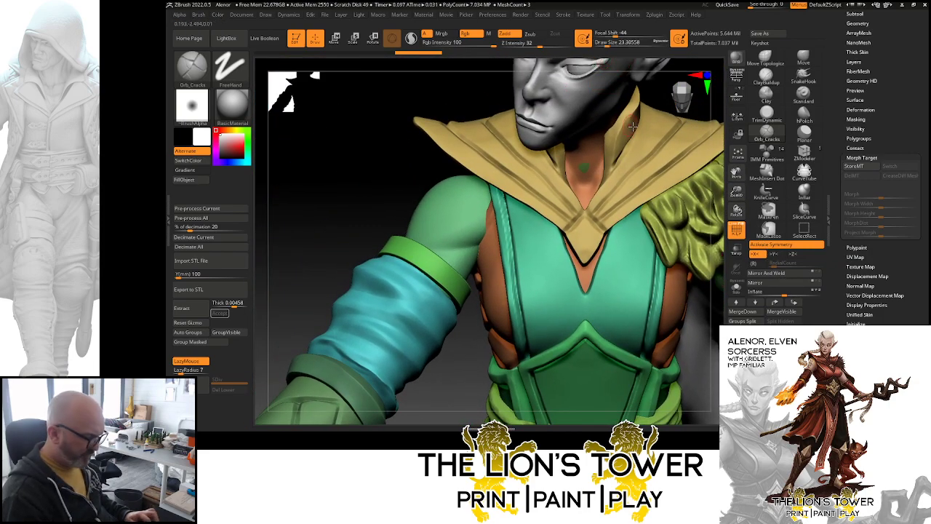
key("x")
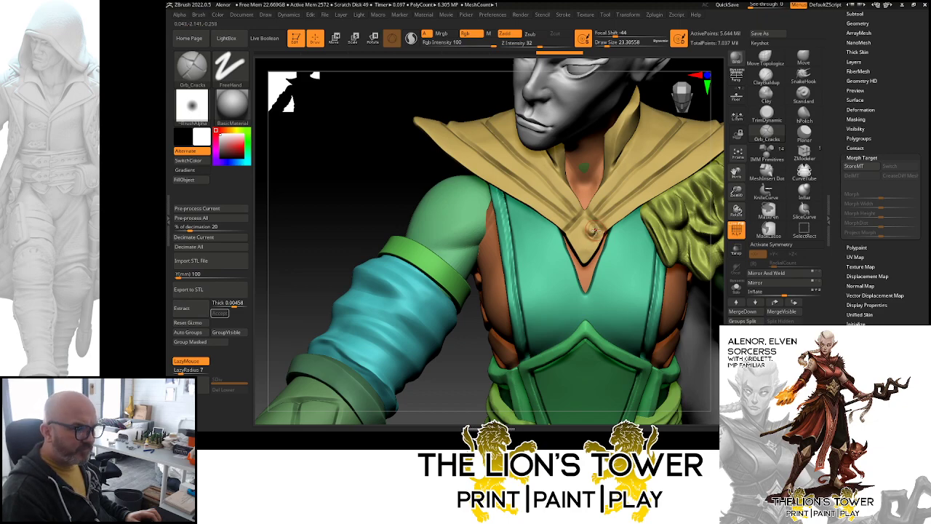
- Undo the trial Orb_Cracks marks on the collar's front tip
key("ctrl+z")
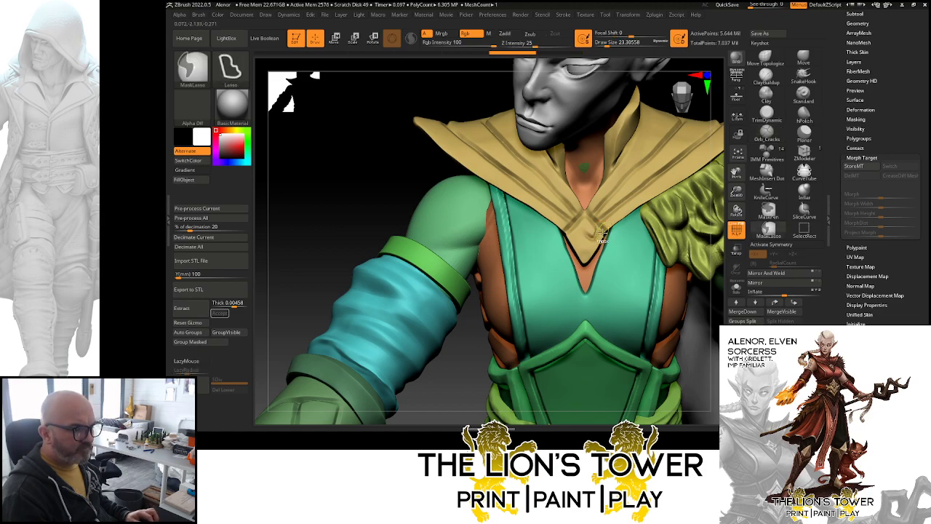
key("ctrl+z")
key("ctrl+z")
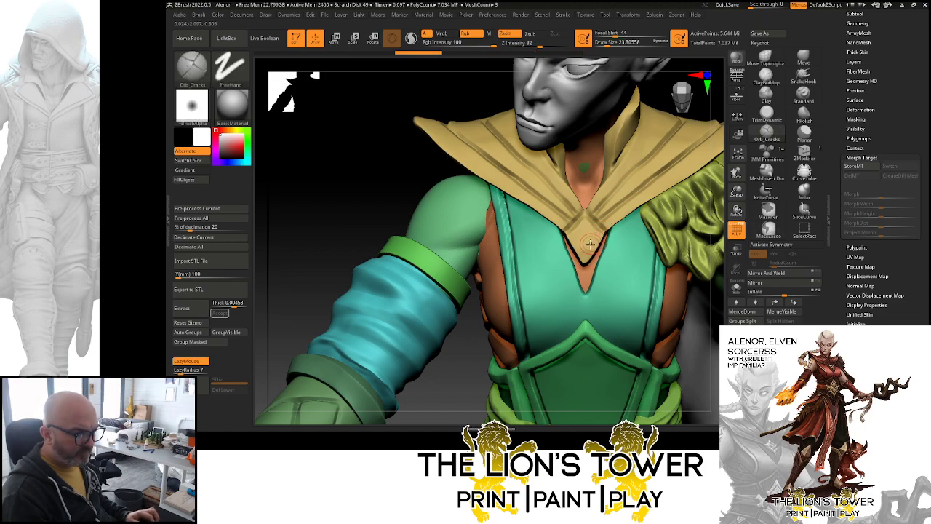
- Carve short diagonal grooves into the collar's front tip with Orb_Cracks, undoing and restoring strokes to refine the pattern
key("ctrl+shift+z")
key("ctrl+shift+z")
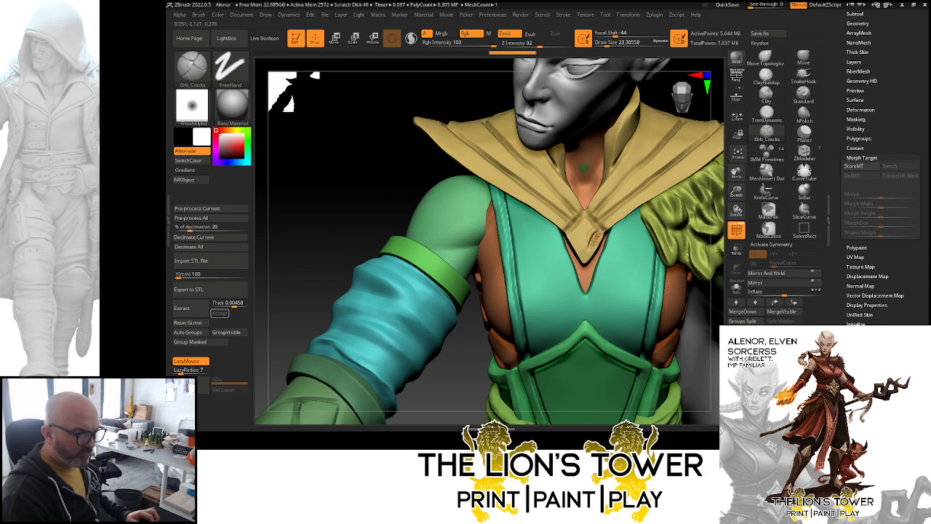
key("ctrl+shift+z")
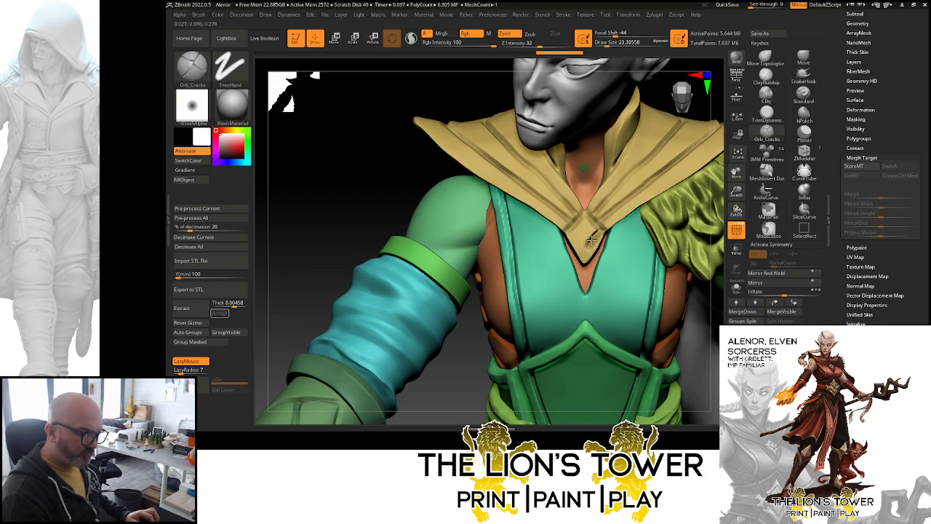
key("ctrl+shift+z")
key("ctrl+z")
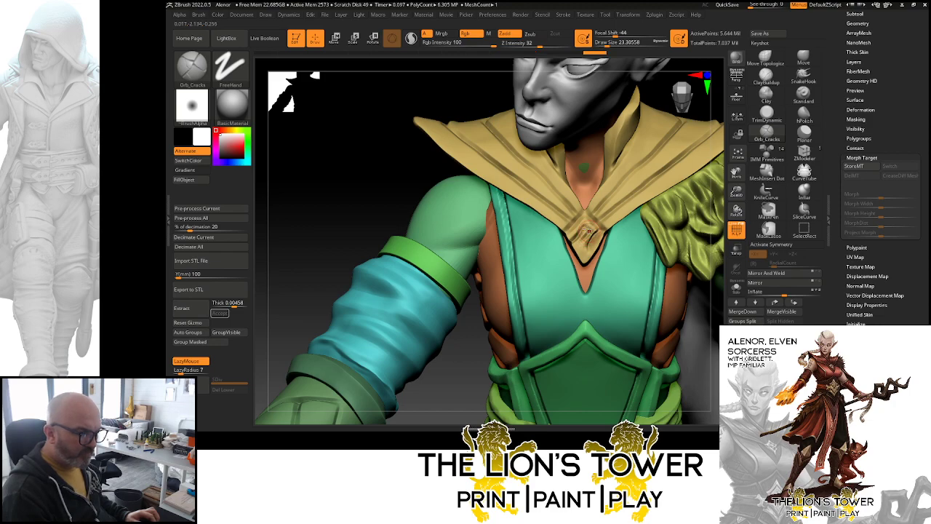
key("ctrl+shift+z")
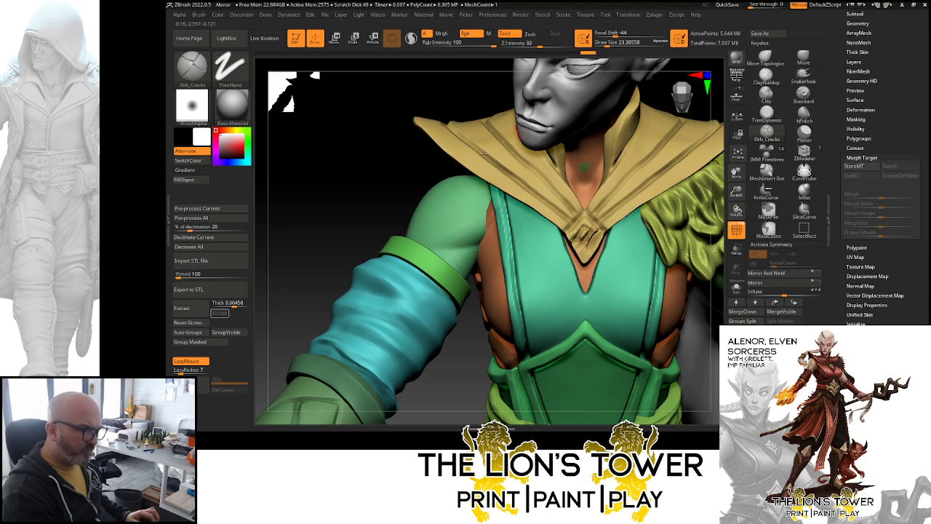
- Turn off LazyMouse and cut finer knot grooves into the collar tip with Orb_Cracks at draw size 16.97
left_click(187, 361)
left_click_drag(737, 191, 749, 230)
left_click_drag(608, 44, 602, 46)
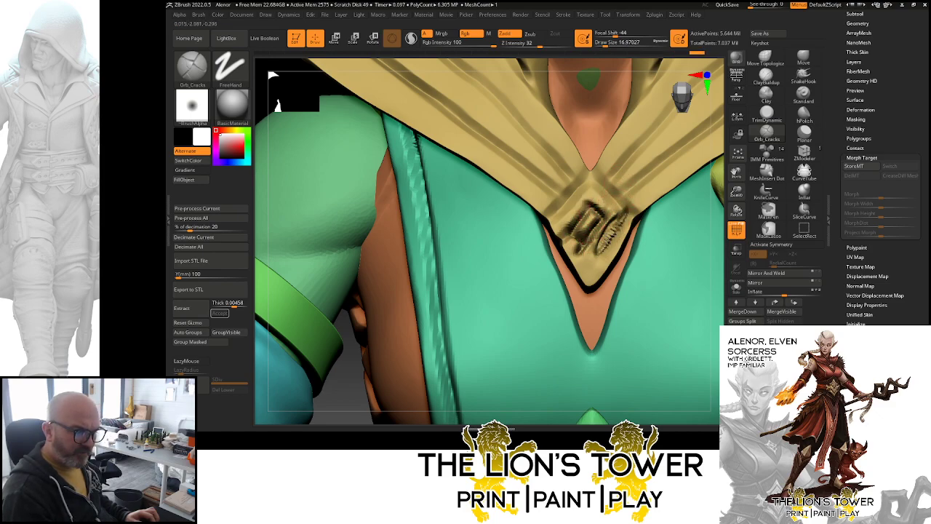
- Isolate the collar's polygroup and smooth the rough grooves carved on its front tip
left_click(571, 151, "ctrl+shift")
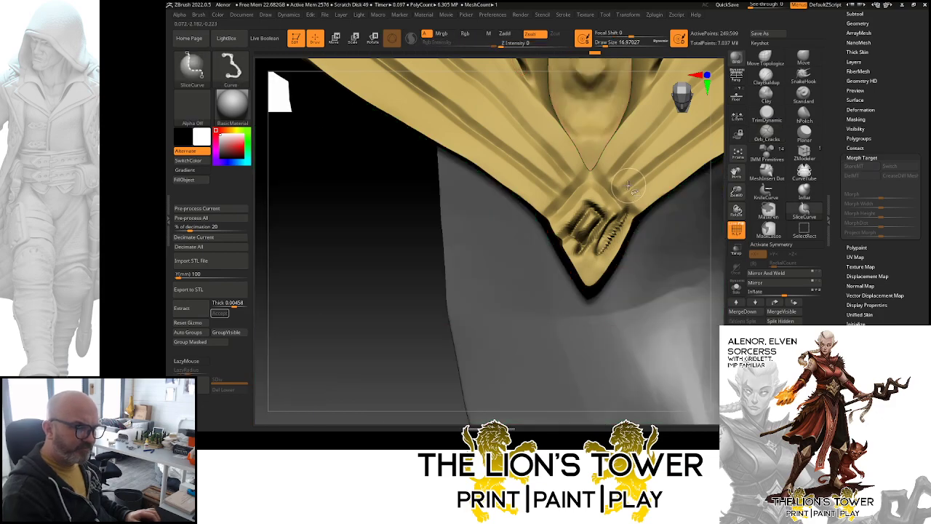
key("shift")
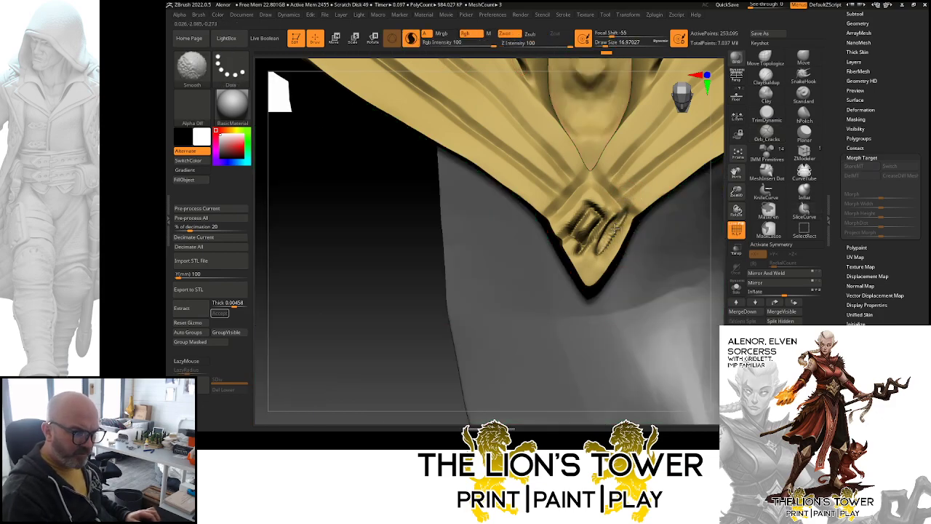
left_click_drag(623, 218, 579, 248, "shift")
mouse_move(586, 204)
left_mouse_down("shift")
mouse_move(572, 234)
mouse_move(580, 218)
mouse_move(583, 240)
mouse_move(602, 244)
mouse_move(623, 216)
mouse_move(602, 250)
left_mouse_up("shift")
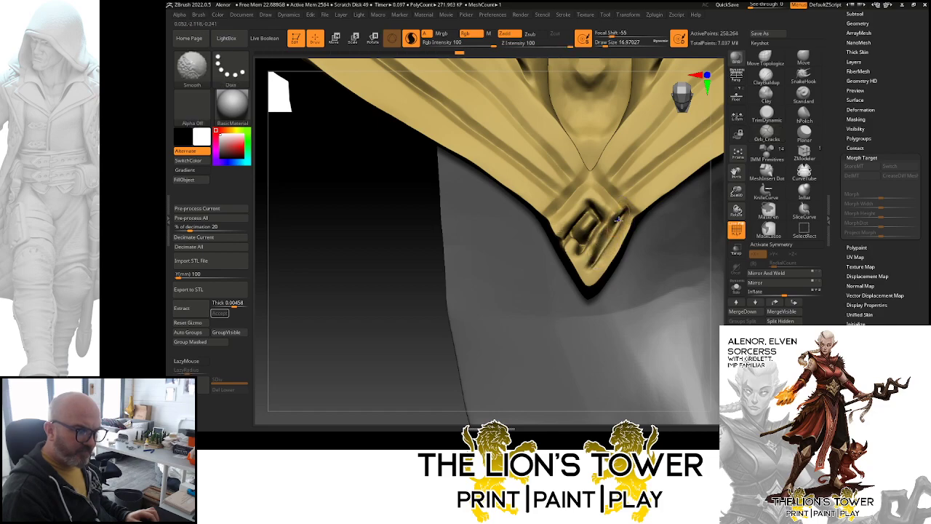
- Build up raised strands around the knot pattern on the collar tip with ClayBuildup at draw size 16.97
left_click(767, 79)
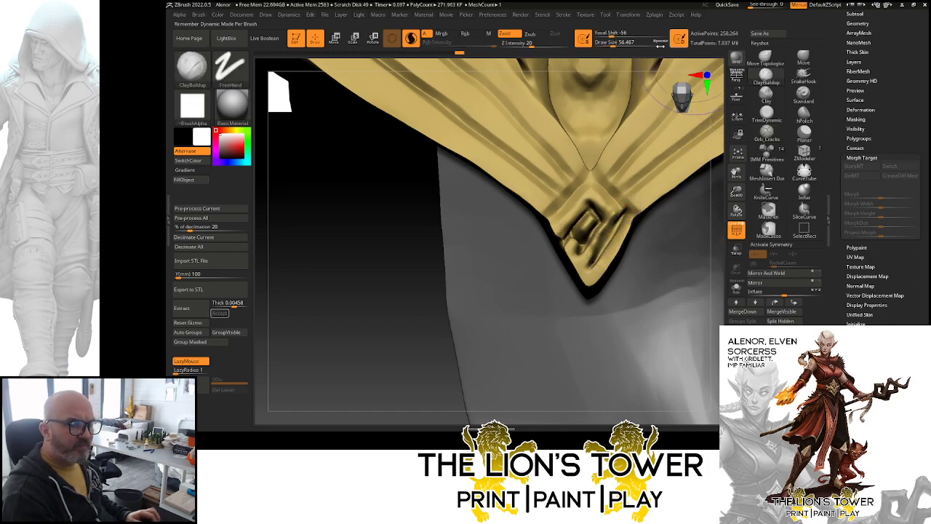
left_click_drag(619, 44, 607, 42)
mouse_move(594, 184)
left_mouse_down()
mouse_move(591, 177)
mouse_move(621, 215)
left_mouse_up()
left_click_drag(589, 180, 559, 229)
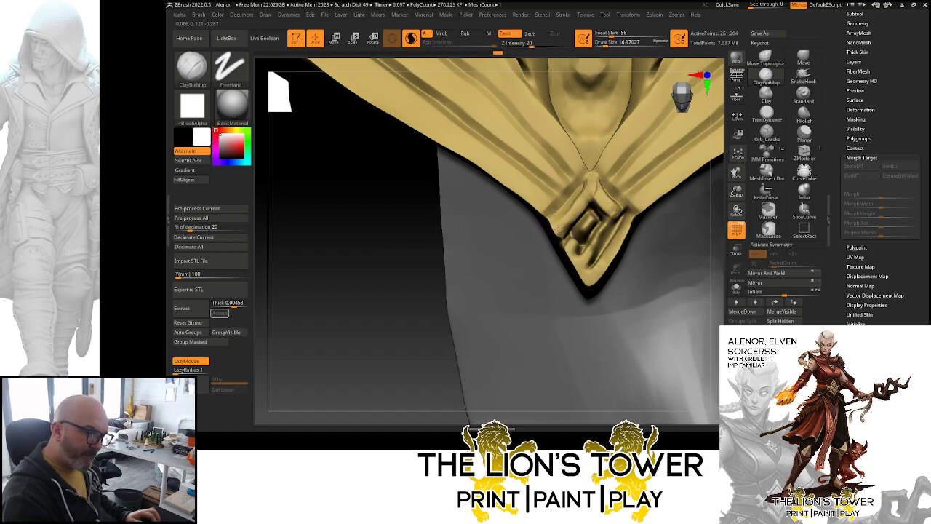
mouse_move(592, 188)
left_mouse_down()
mouse_move(572, 212)
mouse_move(616, 212)
left_mouse_up()
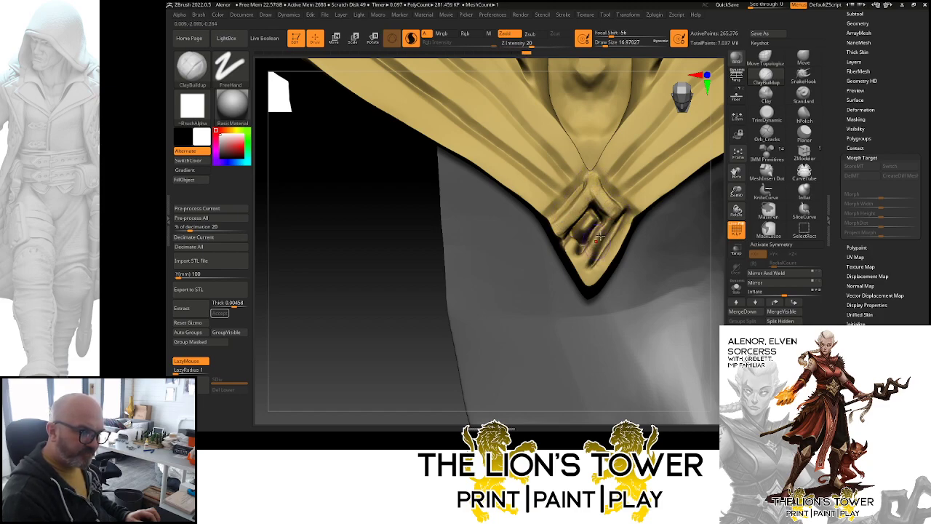
- Smooth and blend the built-up strands along the knot's edge and check their relief from the side
key("shift")
left_click_drag(610, 220, 611, 224, "shift")
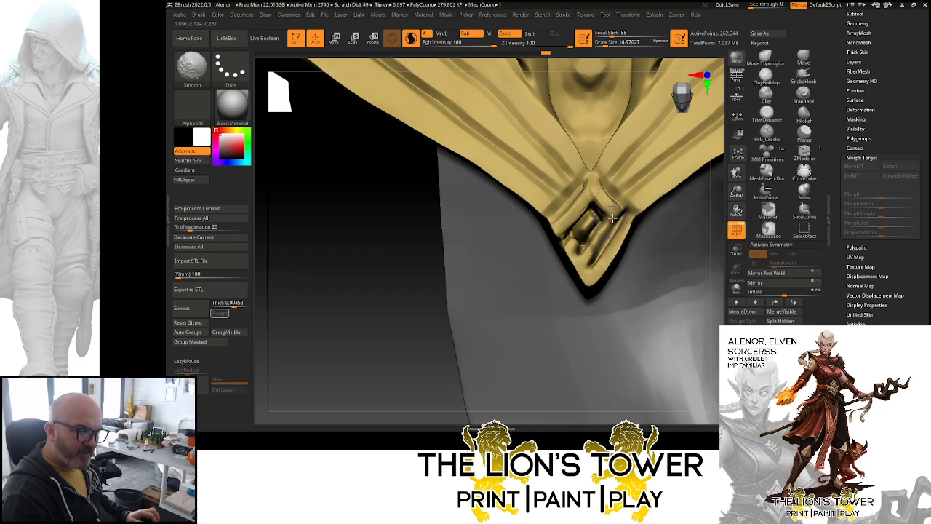
left_click_drag(584, 264, 611, 224)
left_click_drag(610, 219, 601, 236)
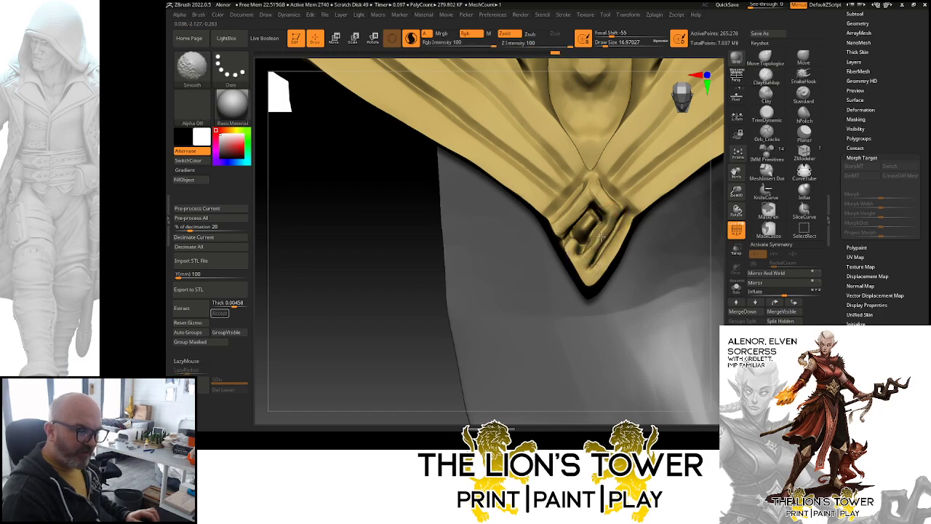
key("shift")
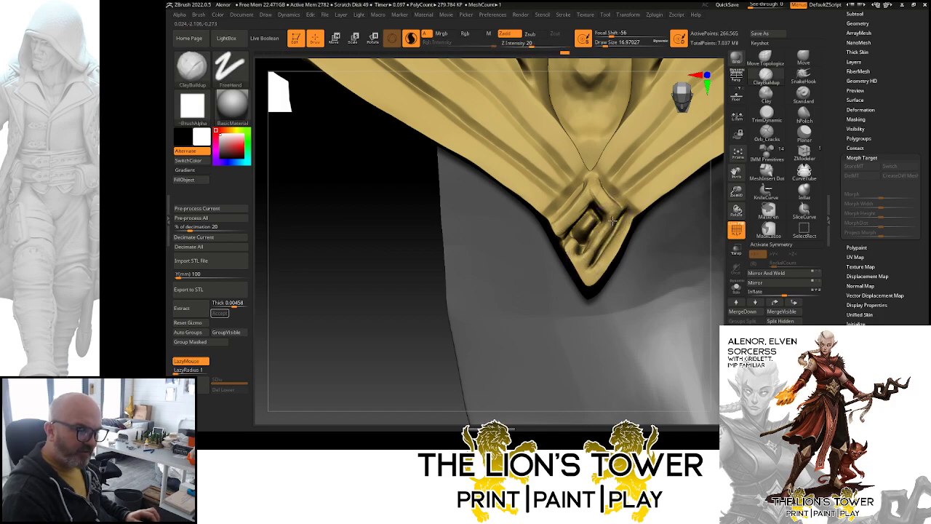
mouse_move(527, 298)
right_mouse_down()
mouse_move(395, 335)
mouse_move(586, 240)
right_mouse_up()
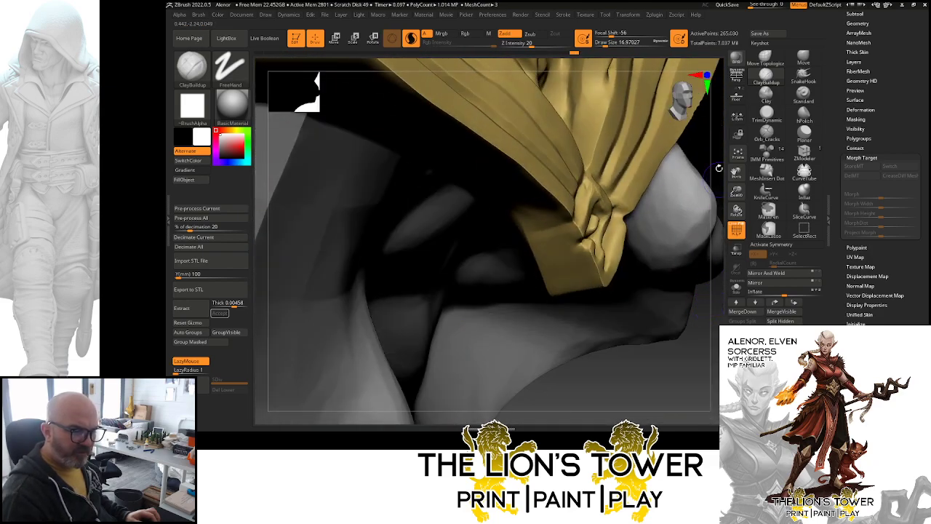
- Refine the raised knot strands on the collar tip with ClayBuildup at draw size 16.97, smoothing the knot's corners and edges
right_click_drag(719, 168, 706, 208)
mouse_move(499, 298)
right_mouse_down()
mouse_move(384, 374)
mouse_move(395, 388)
right_mouse_up()
left_click_drag(737, 210, 661, 242)
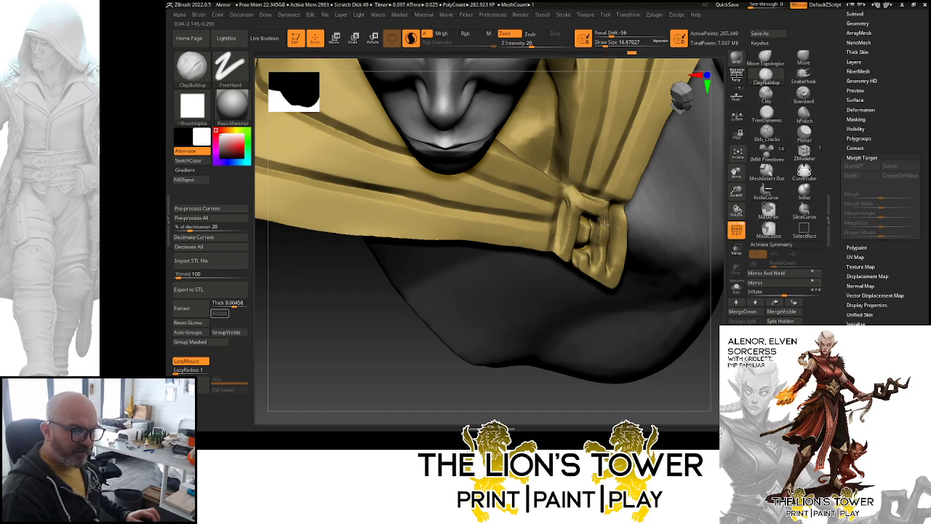
right_click_drag(635, 347, 640, 305)
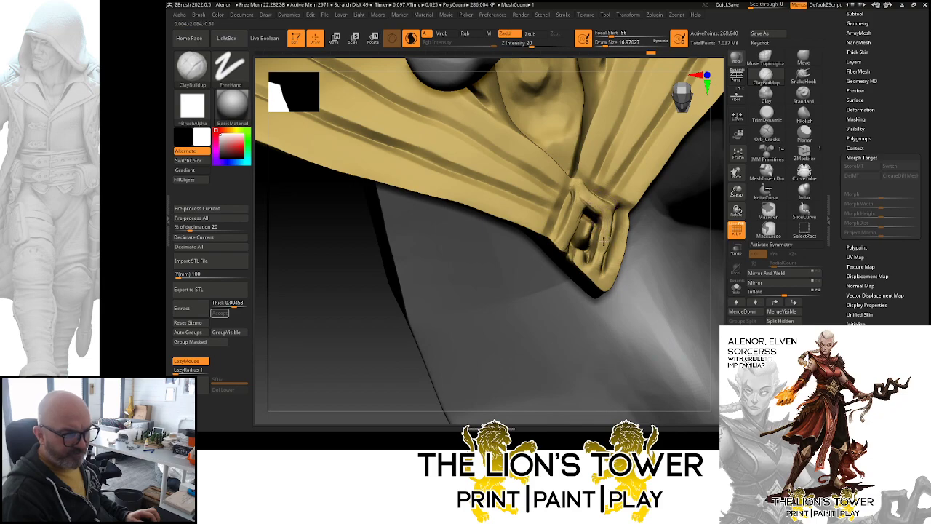
right_click_drag(508, 309, 574, 223)
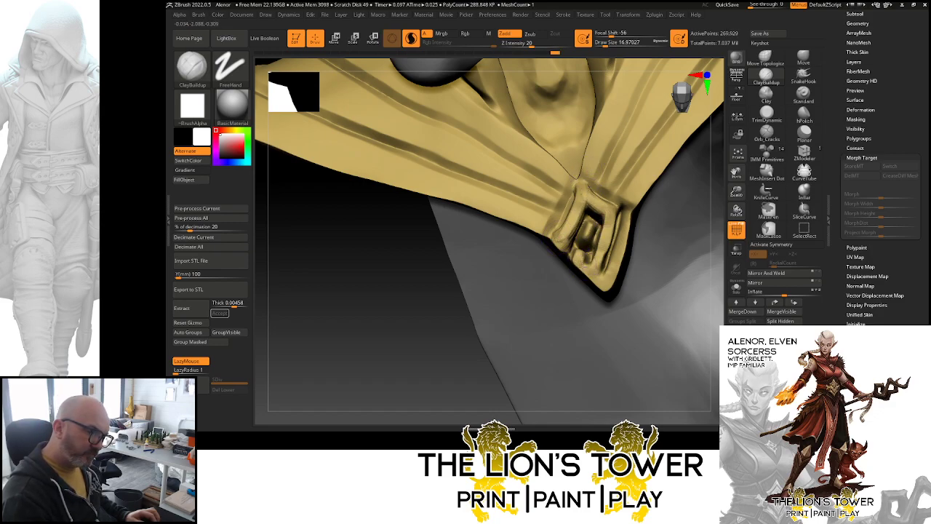
mouse_move(591, 270)
left_mouse_down()
mouse_move(602, 273)
mouse_move(606, 247)
left_mouse_up()
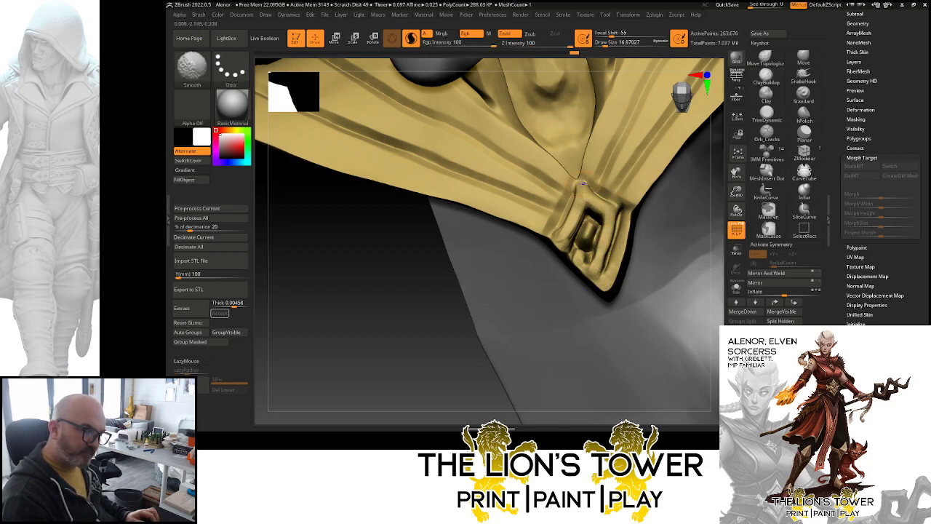
left_click_drag(582, 184, 557, 242, "shift")
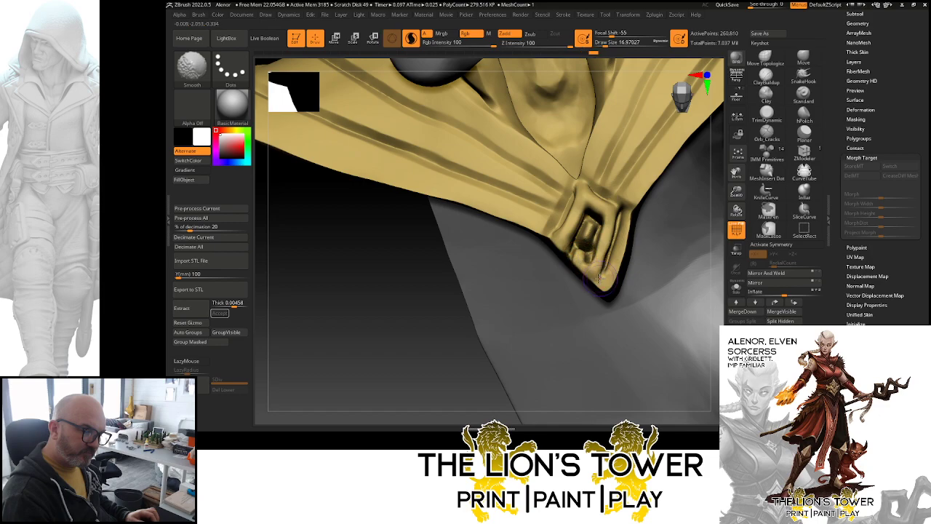
left_click_drag(584, 272, 609, 284)
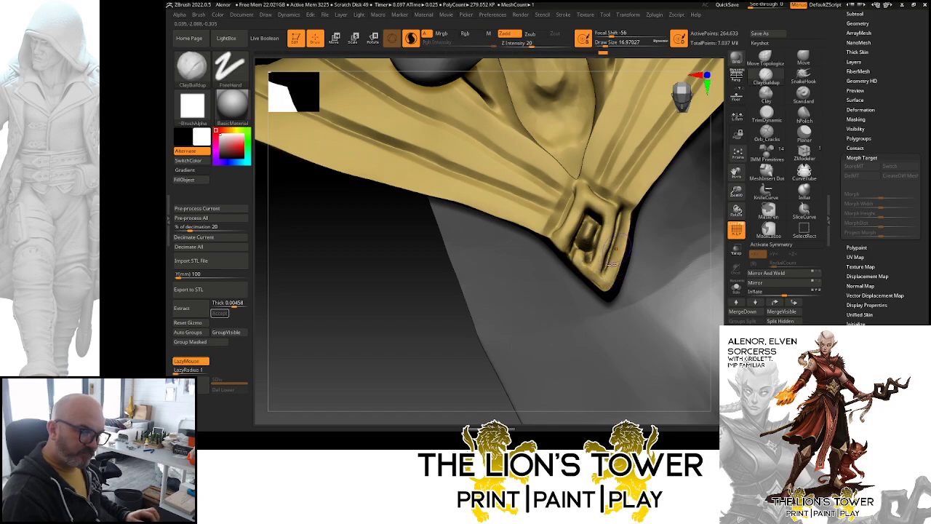
left_click_drag(632, 222, 631, 229, "shift")
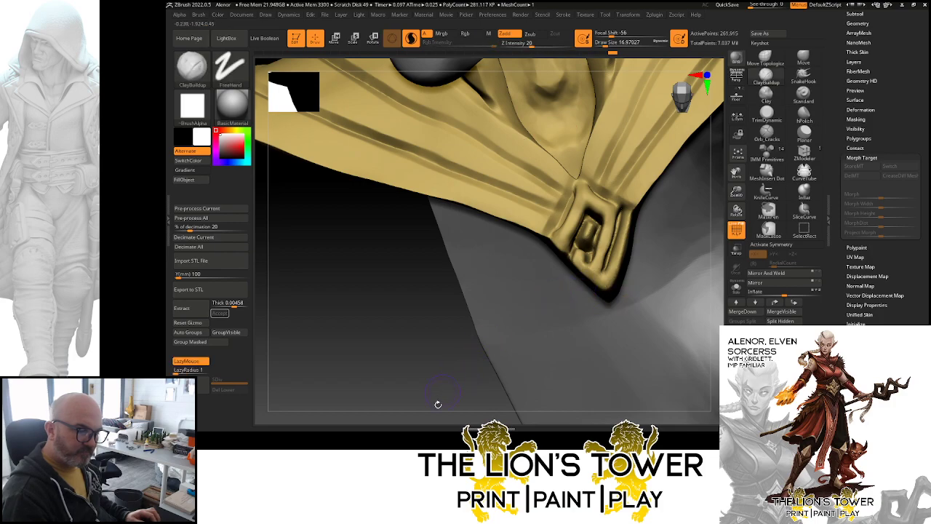
- Sharpen the creases along the sides of the collar knot with Orb_Cracks at draw size 16.97
left_click_drag(438, 404, 494, 342)
left_click(766, 135)
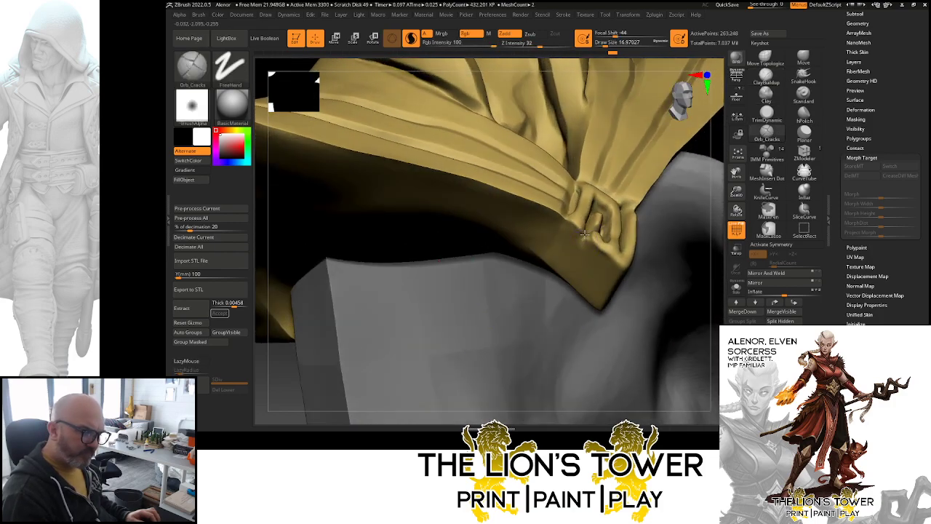
left_click(582, 235)
left_click_drag(713, 150, 696, 171)
mouse_move(637, 191)
left_mouse_down()
mouse_move(646, 200)
mouse_move(638, 191)
left_mouse_up()
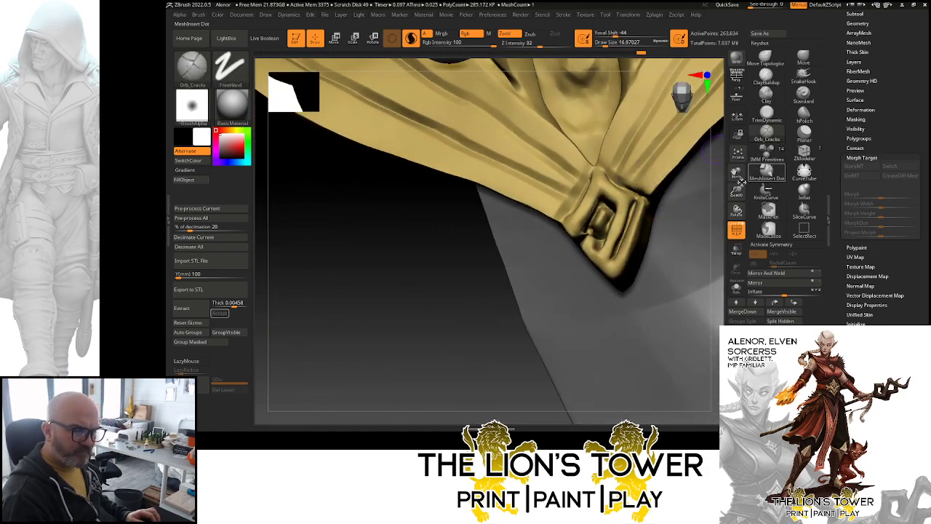
left_click_drag(736, 209, 711, 190)
left_click_drag(640, 193, 661, 213)
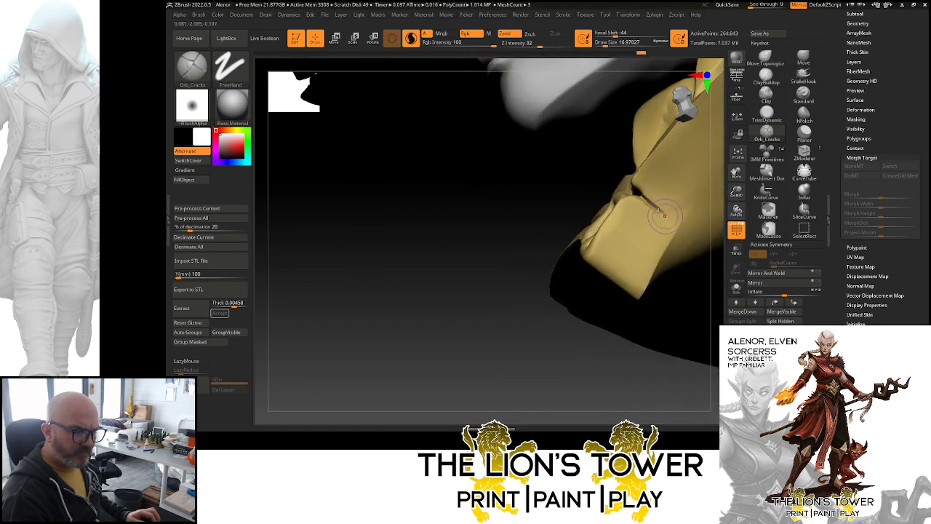
mouse_move(563, 298)
left_mouse_down()
mouse_move(509, 356)
mouse_move(487, 293)
mouse_move(428, 345)
mouse_move(613, 185)
left_mouse_up()
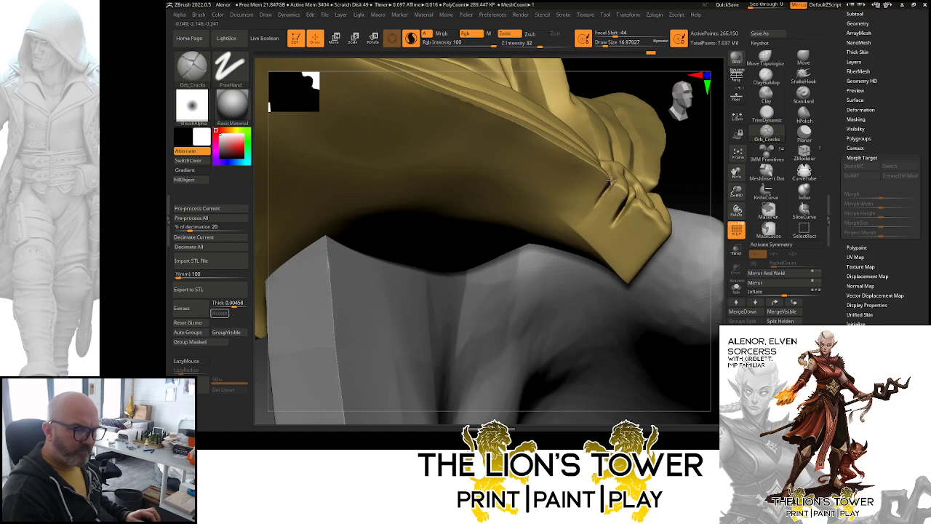
- Carve the crease where the collar folds meet the knot's upper edge with Orb_Cracks and smooth it
left_click_drag(708, 148, 663, 191)
left_click_drag(727, 175, 734, 198)
left_click_drag(499, 367, 493, 384)
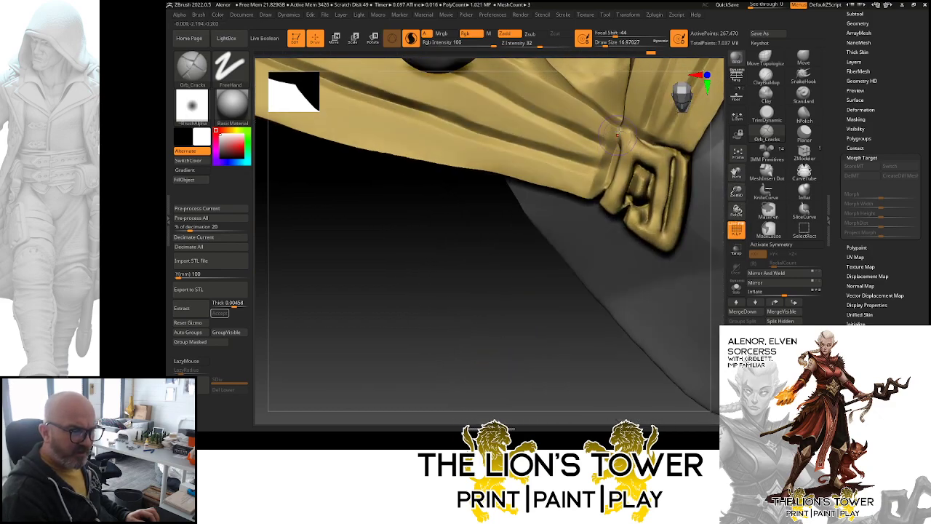
left_click_drag(616, 125, 603, 188)
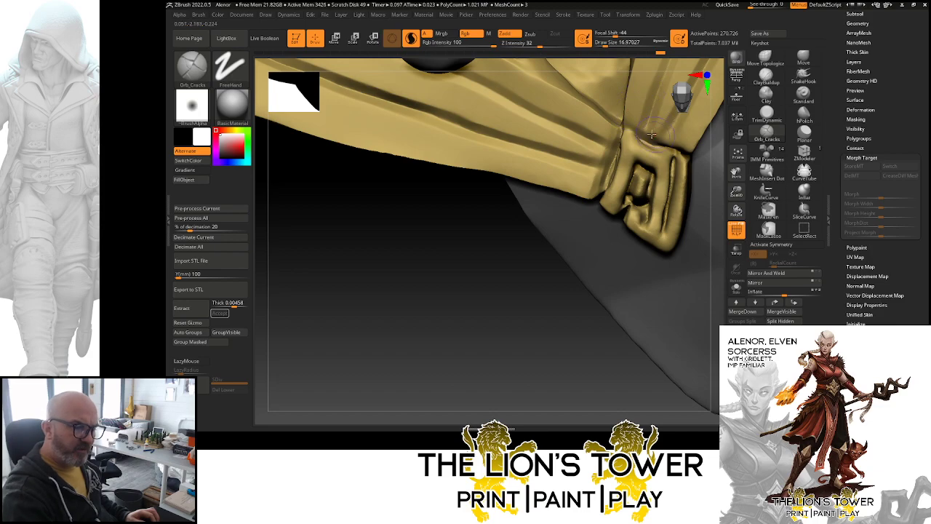
mouse_move(624, 124)
left_mouse_down()
mouse_move(664, 149)
mouse_move(640, 137)
mouse_move(616, 143)
left_mouse_up()
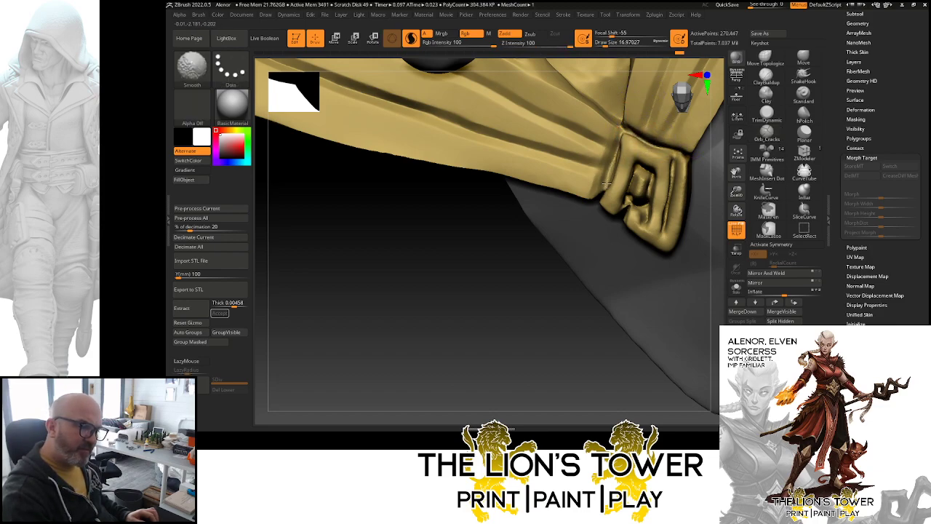
left_click_drag(606, 183, 618, 138, "shift")
- Show the hidden parts of the figure and review the whole costume from the front, side and back
right_click_drag(615, 152, 598, 298, "ctrl")
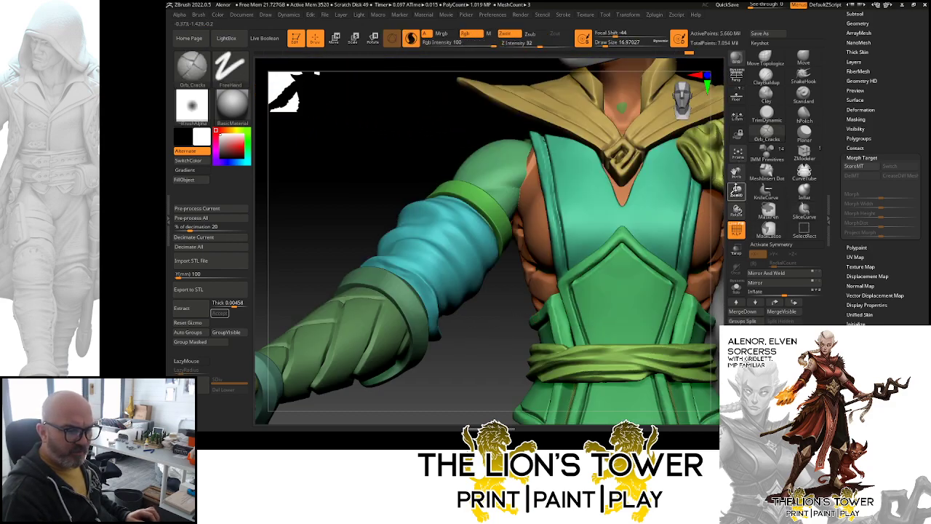
left_click_drag(736, 191, 737, 190)
left_click_drag(707, 154, 698, 178)
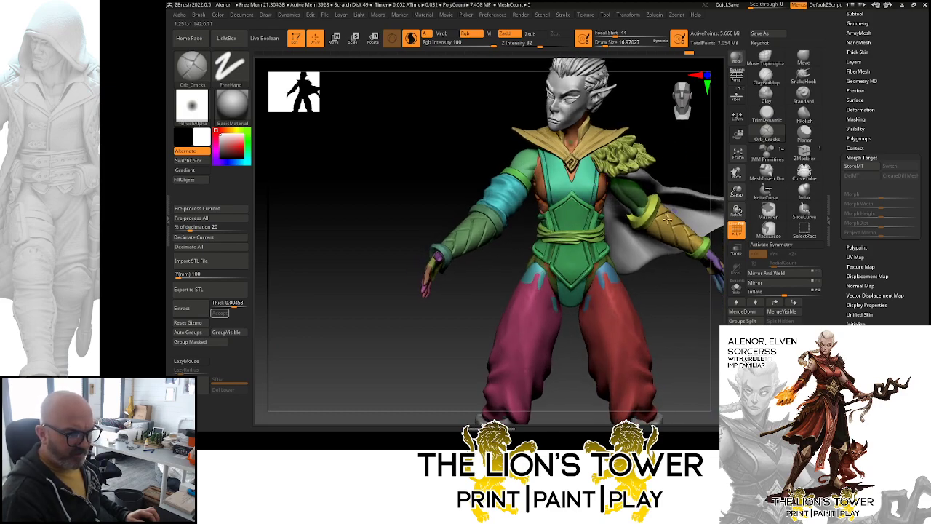
left_click_drag(735, 190, 652, 180)
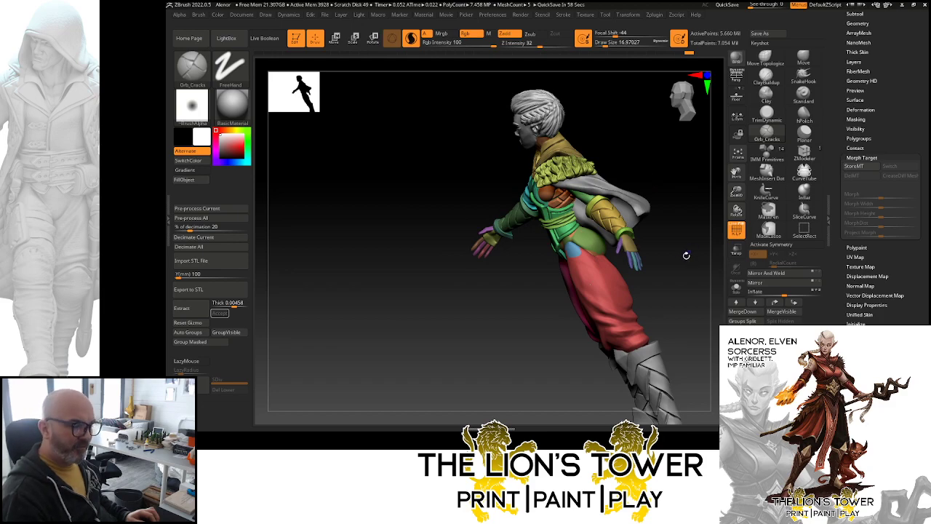
mouse_move(686, 255)
left_mouse_down("shift")
mouse_move(660, 285)
mouse_move(707, 279)
mouse_move(688, 285)
left_mouse_up("shift")
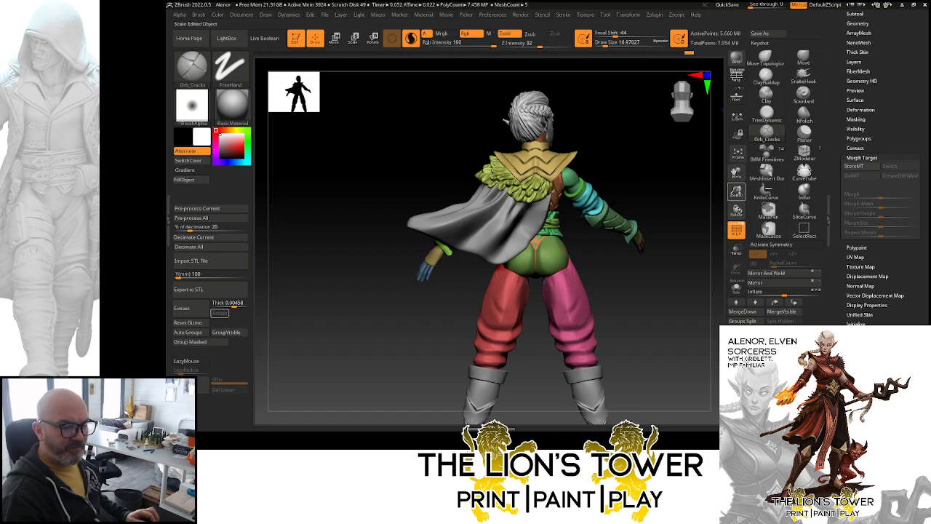
left_click_drag(736, 191, 711, 195)
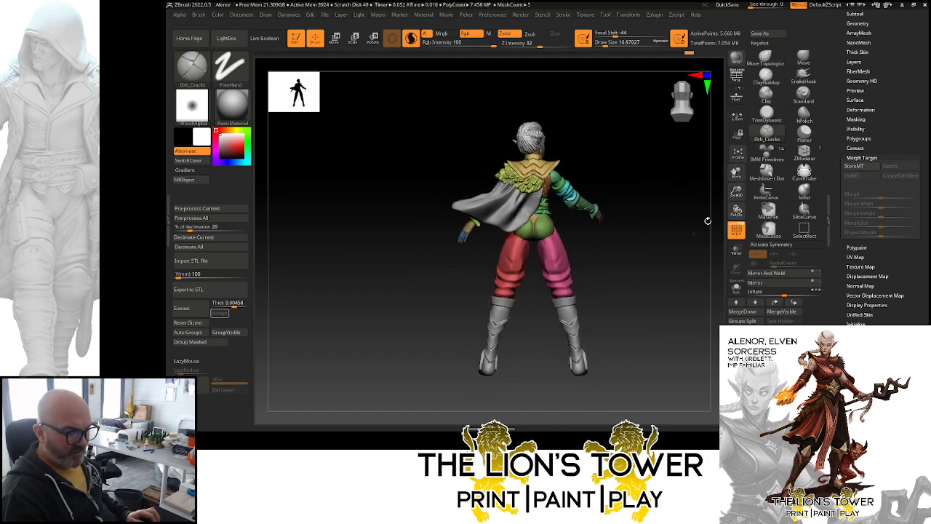
left_click_drag(681, 241, 645, 247)
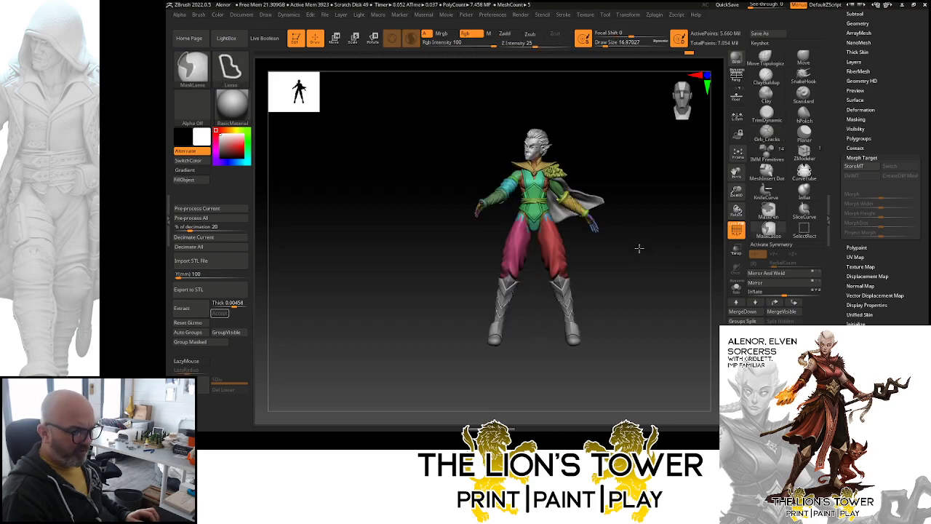
- Merge the Extract2 and Extract3 subtools down into the BODY subtool
left_click(855, 14)
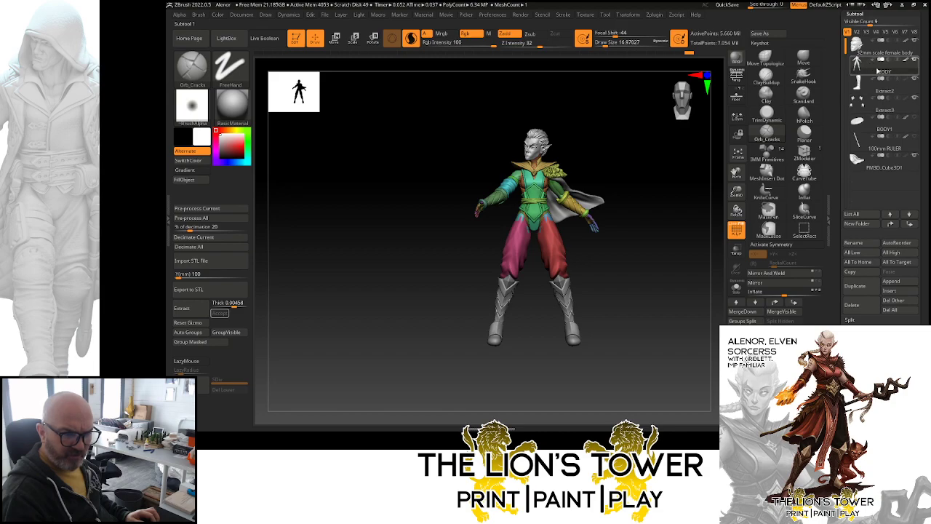
left_click(865, 166)
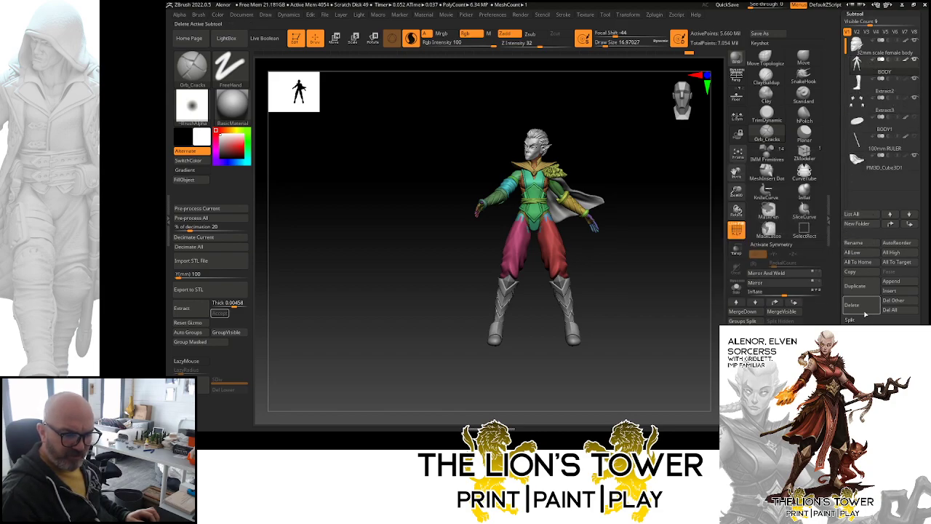
left_click(742, 311)
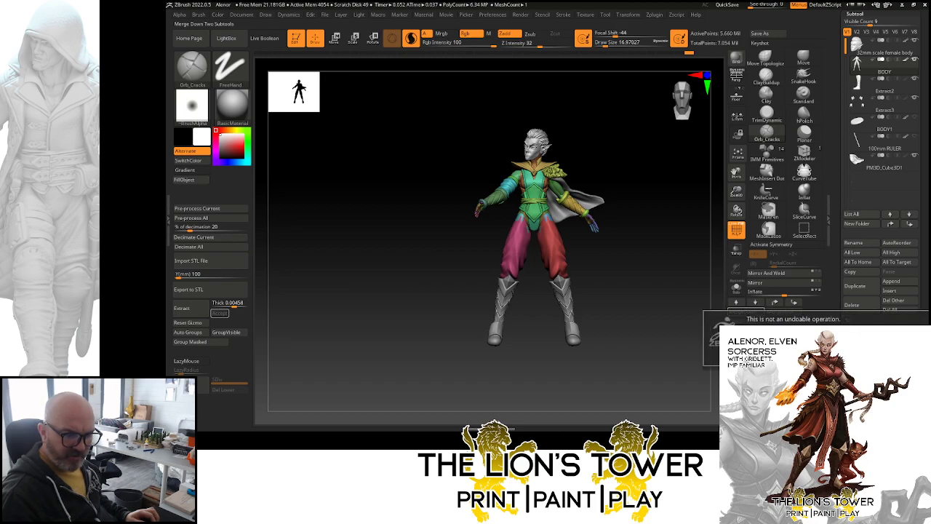
left_click(842, 334)
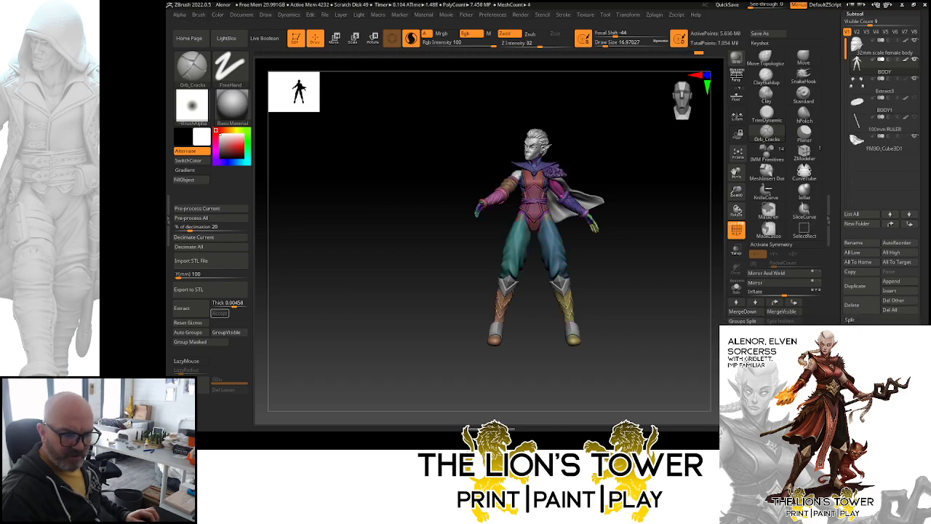
left_click(741, 311)
left_click(842, 334)
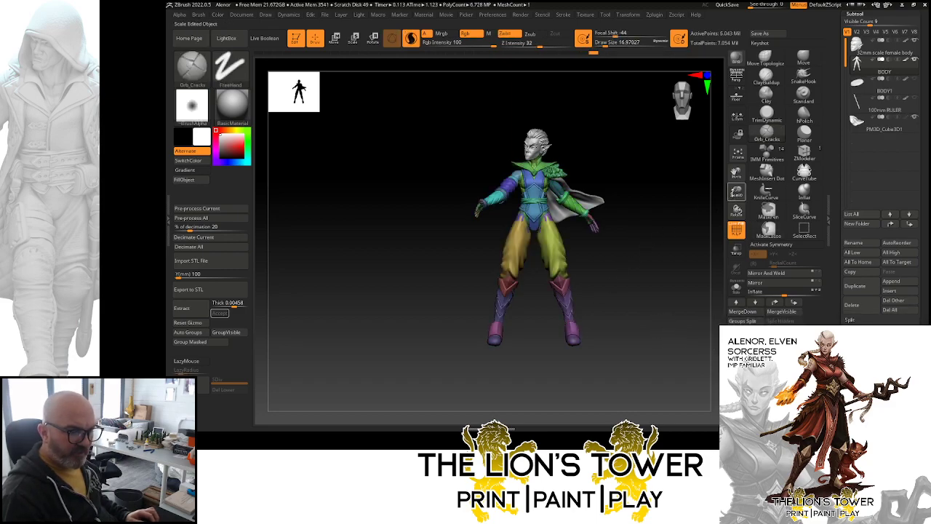
- Hide one leg's trouser and boot polygroups piece by piece to inspect the layers beneath, and show the full body again
left_click_drag(736, 192, 736, 210)
left_click_drag(736, 175, 746, 143)
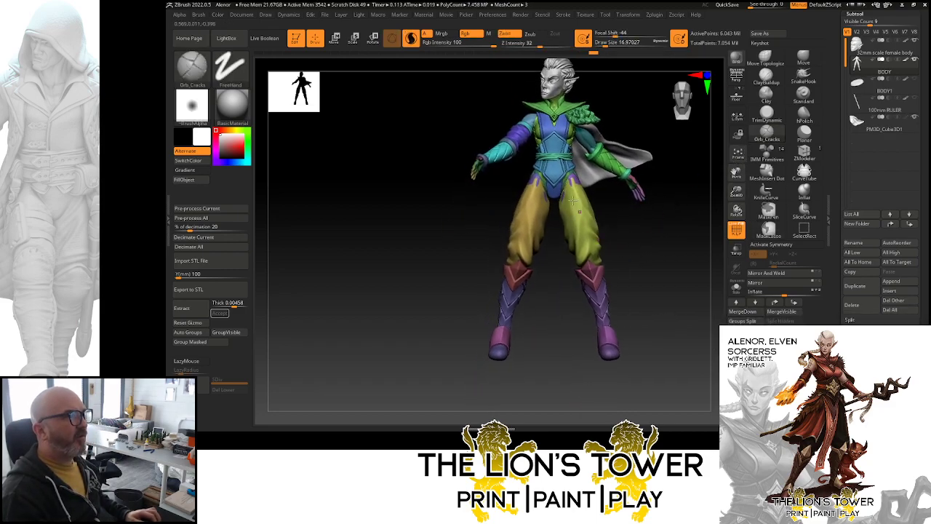
left_click(334, 38)
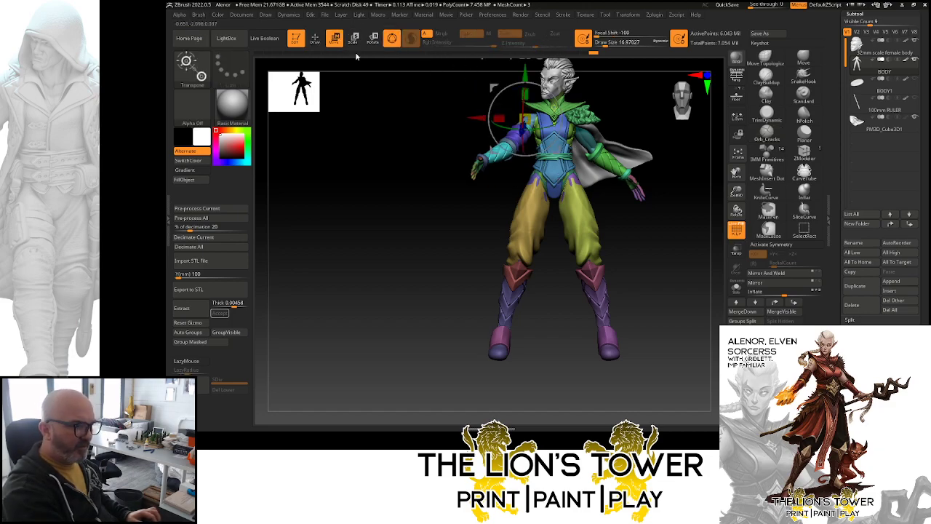
key("q")
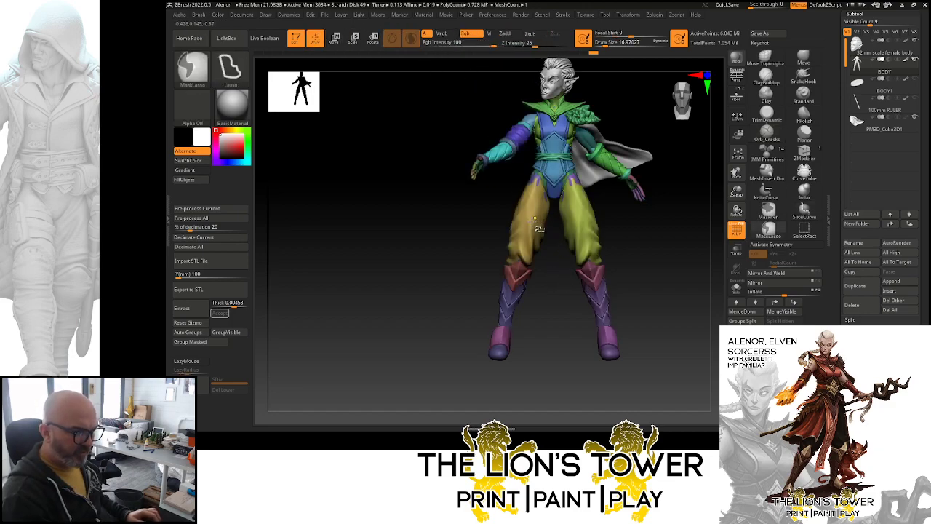
left_click(536, 228, "ctrl+shift")
left_click(539, 249, "ctrl+shift")
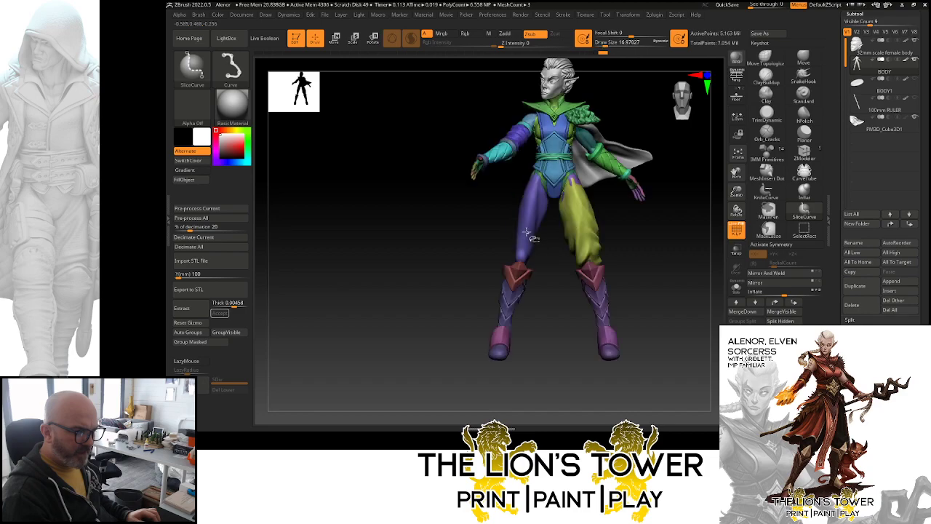
left_click(529, 262, "ctrl+shift")
left_click(522, 287, "ctrl+shift")
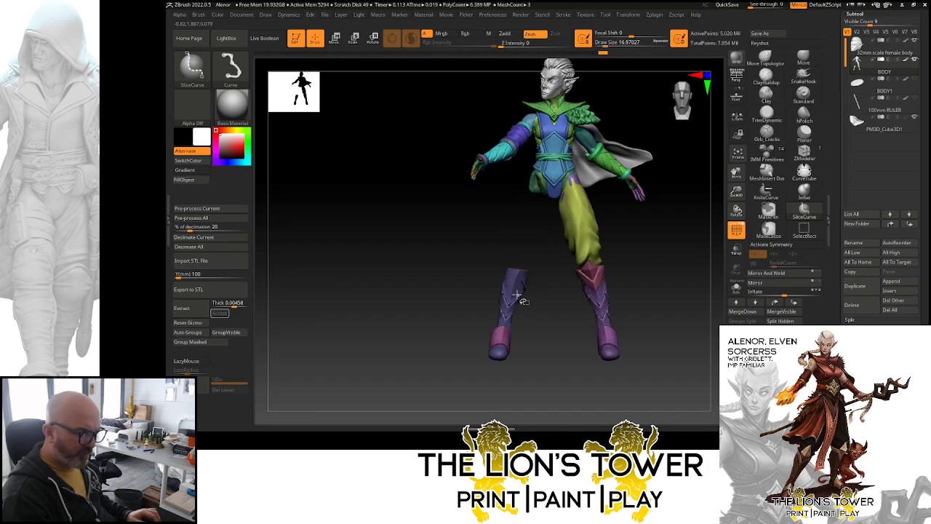
left_click(500, 336, "ctrl+shift")
left_click(500, 341, "ctrl+shift")
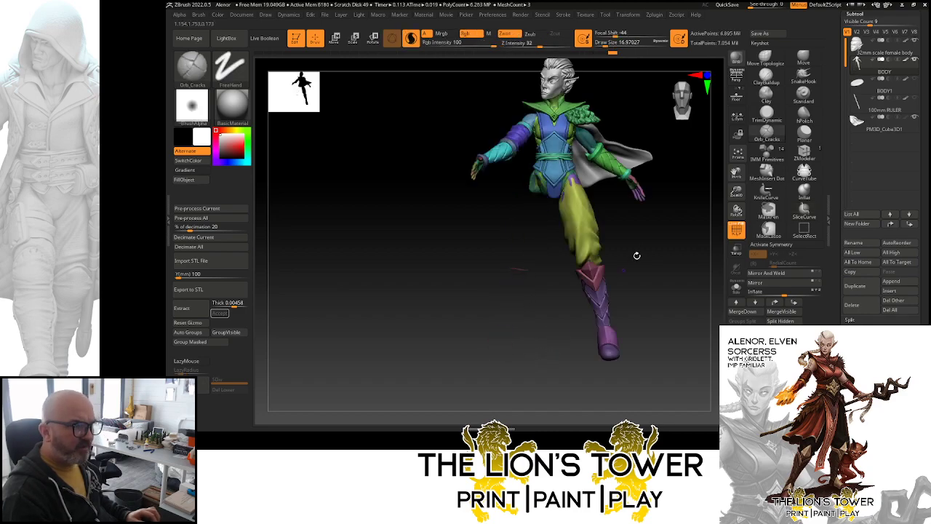
left_click(675, 240, "ctrl+shift")
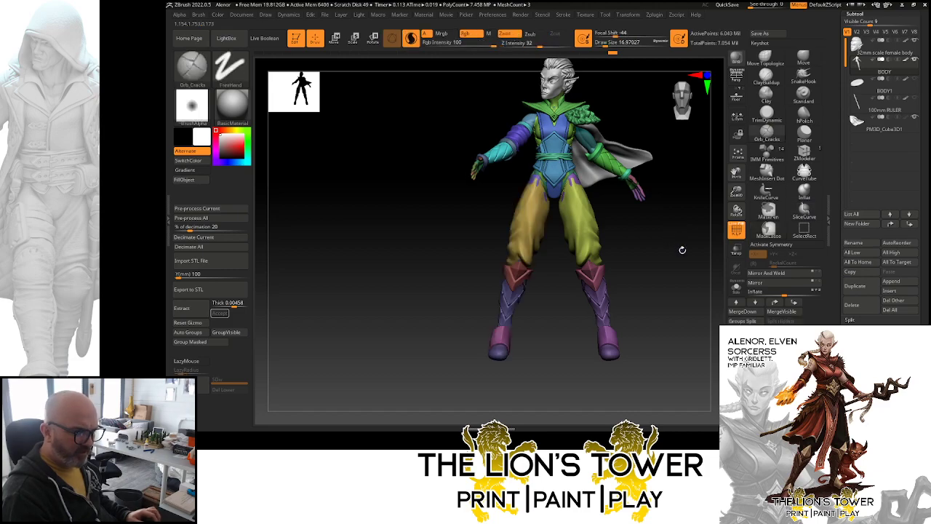
- Isolate the banded boot shaft's polygroup from the side, invert its visibility and hide the remaining bands to expose the leg beneath
left_click_drag(684, 249, 659, 239)
left_click_drag(736, 191, 769, 57)
left_click(567, 247, "ctrl+shift")
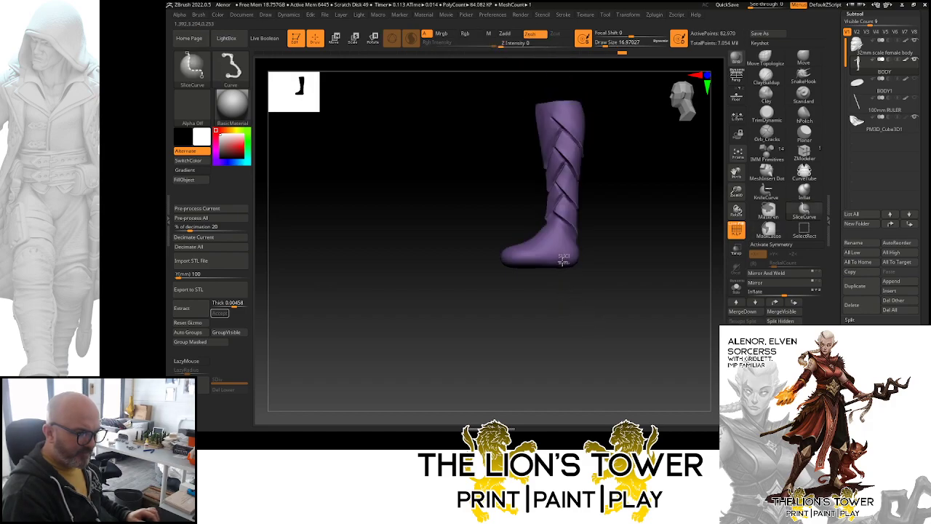
left_click(564, 260, "ctrl+shift")
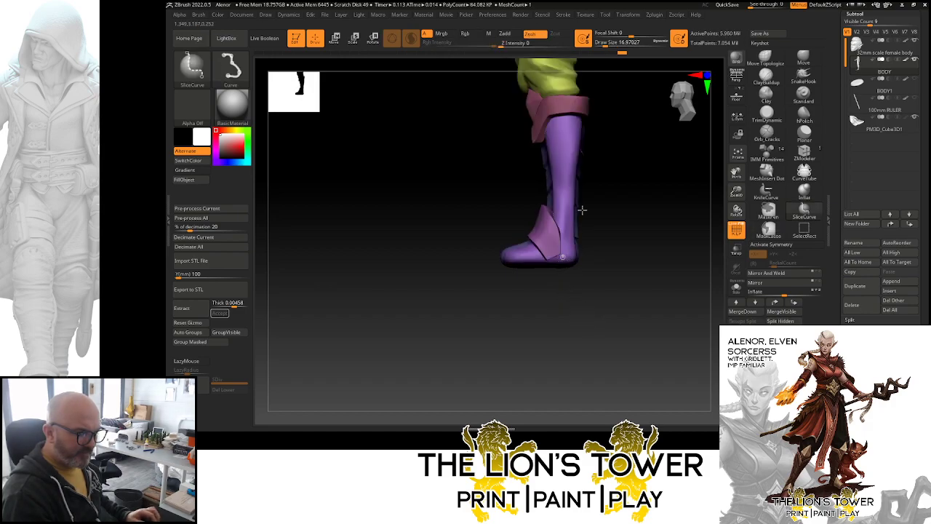
left_click(569, 247, "ctrl+shift")
left_click_drag(617, 243, 659, 230, "shift")
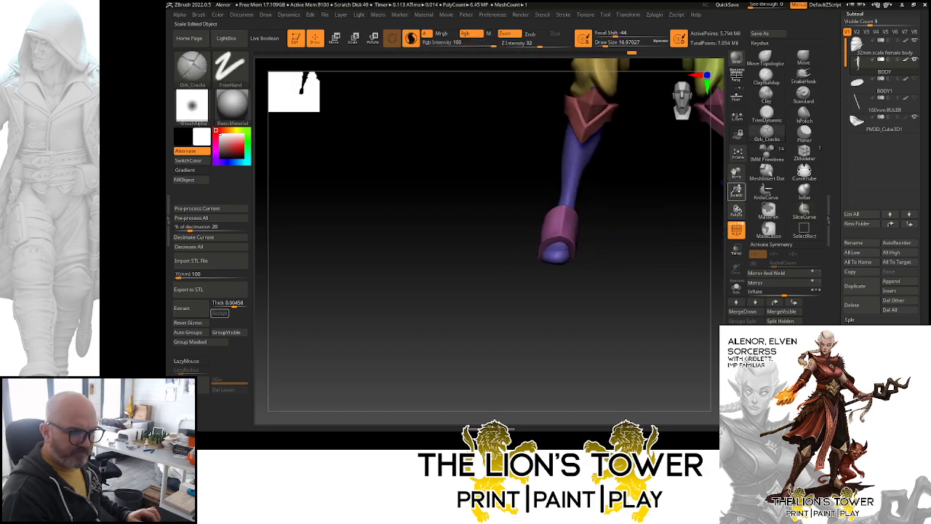
- Isolate the two banded boots, invert the visibility, and split the hidden boots off BODY into their own subtool
left_click_drag(735, 191, 726, 182)
mouse_move(735, 173)
left_mouse_down()
mouse_move(635, 205)
mouse_move(658, 249)
mouse_move(605, 240)
left_mouse_up()
left_click(804, 230)
left_click(778, 249)
left_click(508, 156, "ctrl+shift")
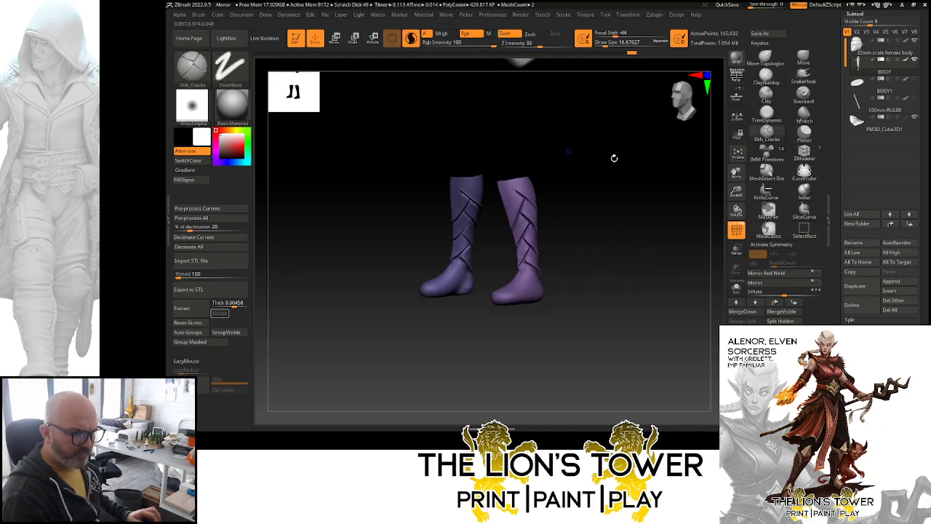
left_click_drag(735, 192, 708, 92)
left_click_drag(634, 218, 671, 222, "shift")
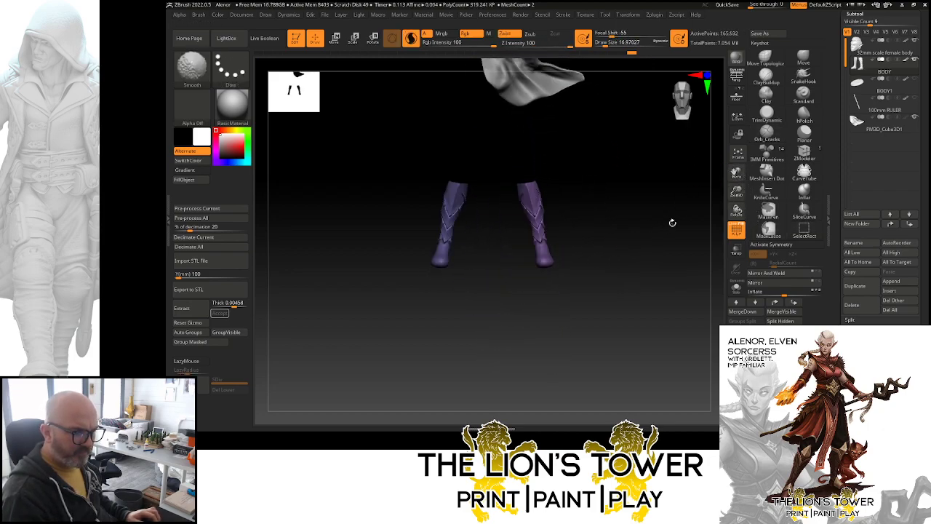
key("ctrl+shift")
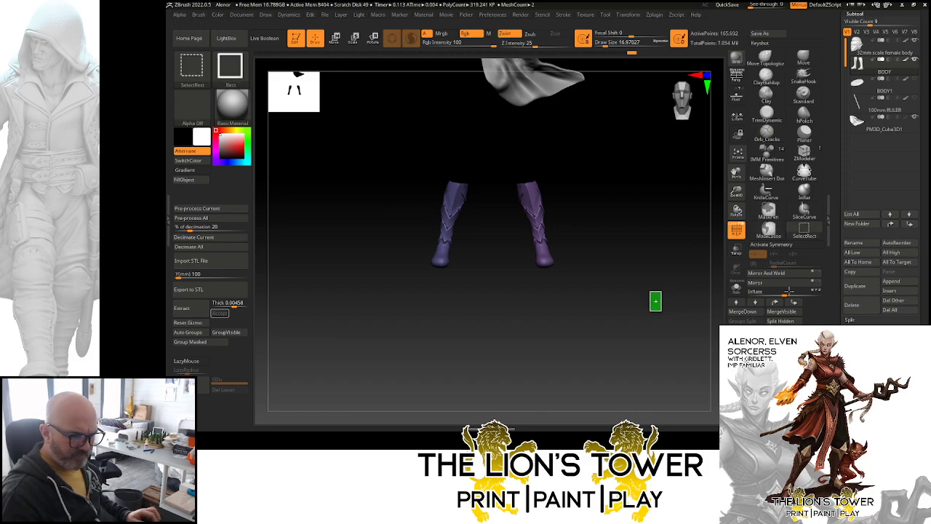
left_click(655, 301, "ctrl+shift")
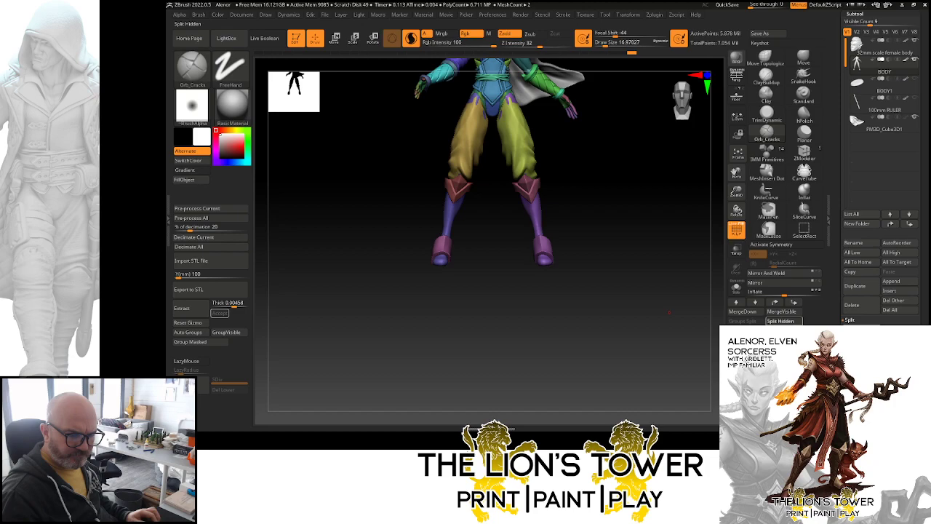
left_click(780, 321)
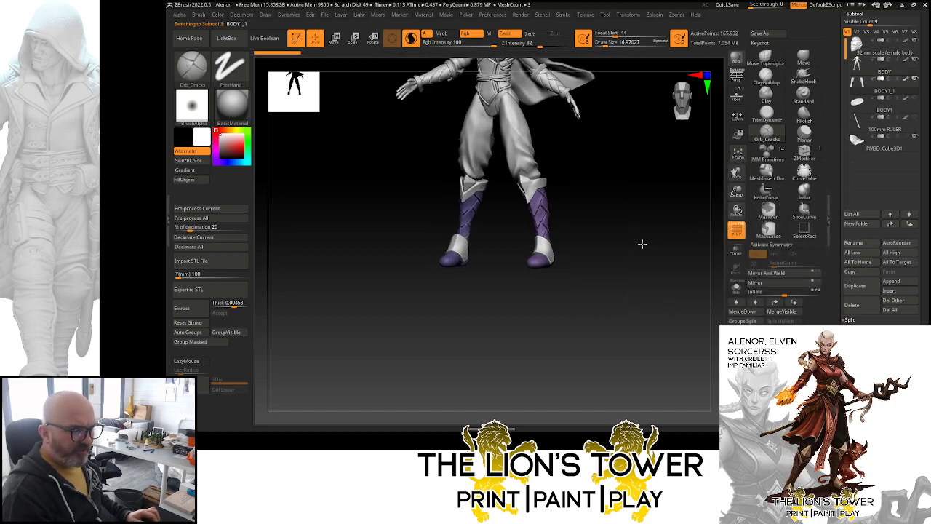
- Clear the mask on the separated boots and mask only the strip along the bottom of the foot from the side
left_click_drag(737, 192, 728, 65)
left_click(640, 233, "ctrl")
left_click_drag(640, 234, 655, 280, "ctrl")
mouse_move(580, 339)
left_mouse_down()
mouse_move(671, 293)
mouse_move(509, 349)
left_mouse_up()
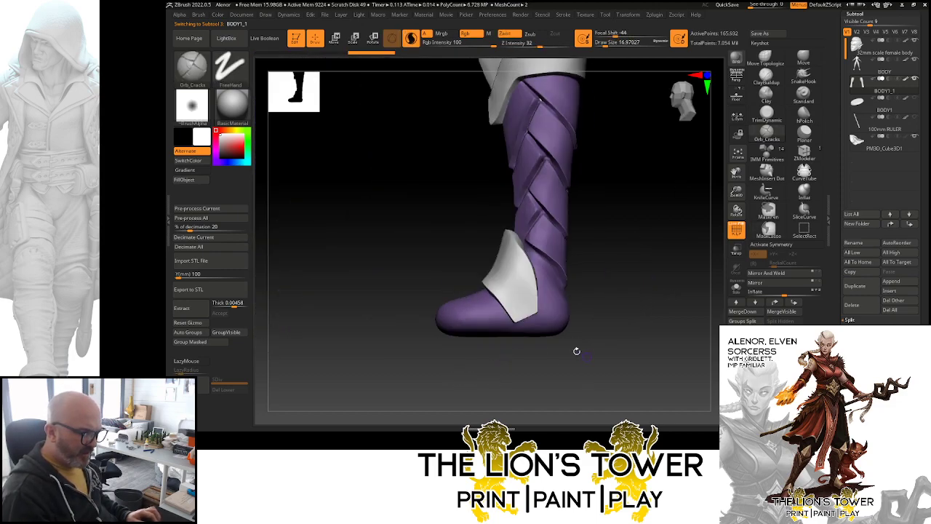
mouse_move(422, 374)
left_mouse_down("ctrl")
mouse_move(473, 325)
mouse_move(591, 324)
left_mouse_up("ctrl")
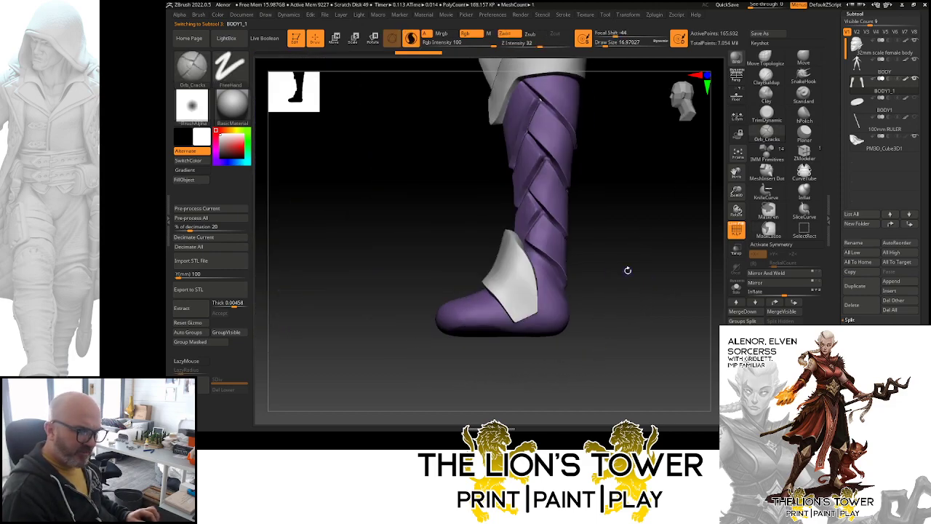
left_click(769, 213)
left_click(663, 303, "ctrl")
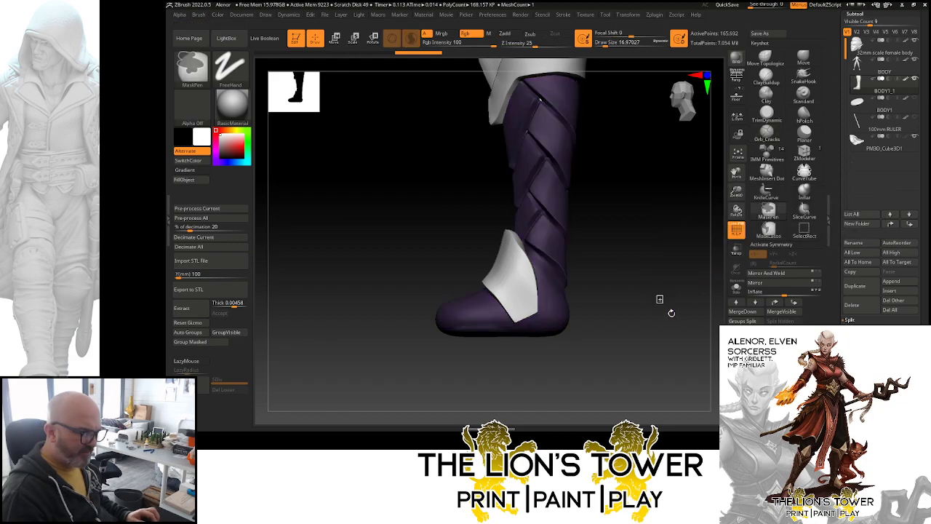
left_click_drag(657, 295, 671, 312, "ctrl")
mouse_move(416, 396)
left_mouse_down("ctrl")
mouse_move(469, 328)
mouse_move(603, 317)
left_mouse_up("ctrl")
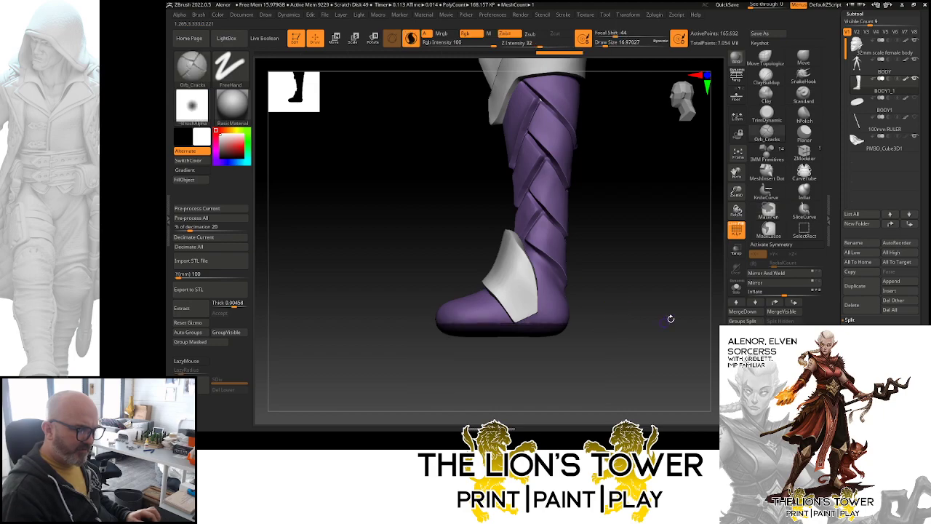
left_click_drag(669, 320, 709, 303, "shift")
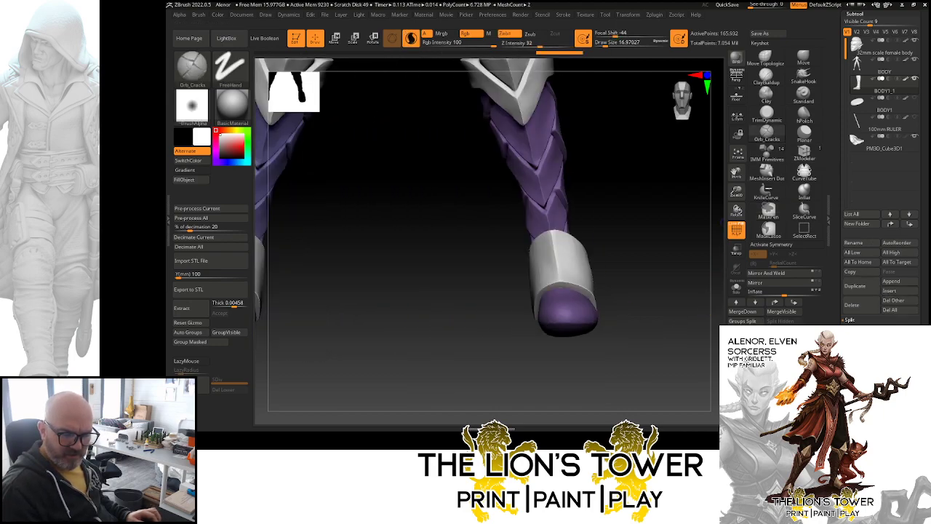
- Extract the masked boot bottoms as separate soles with a thickness of 0.00458 and accept the extraction
left_click(848, 319)
left_click(849, 269)
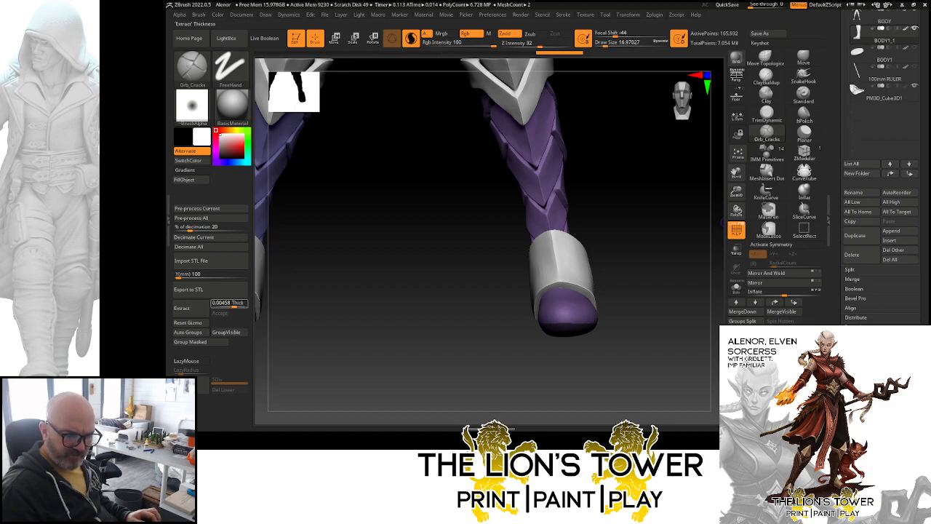
left_click(181, 308)
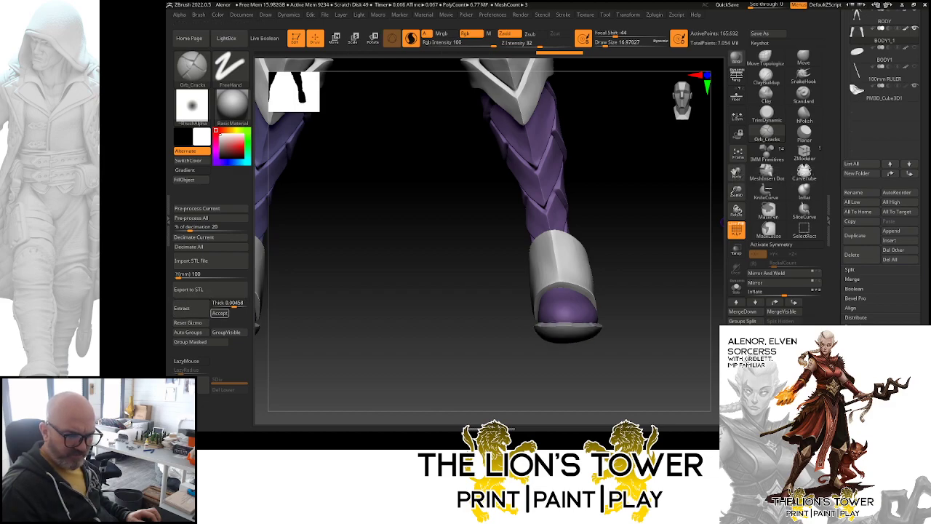
left_click(220, 313)
left_click_drag(704, 353, 665, 356, "shift")
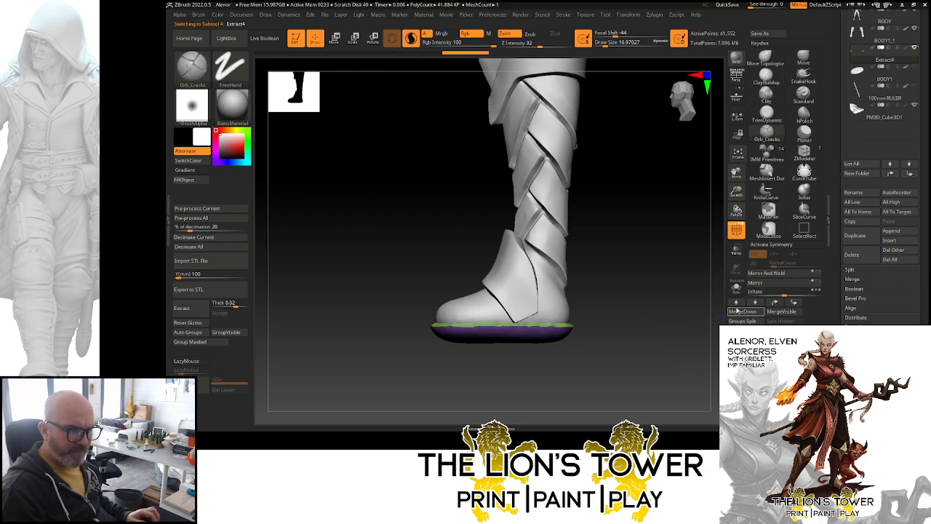
- Isolate the extracted soles, delete all their faces except the green border rings, and close the holes into flat caps
left_click(737, 289)
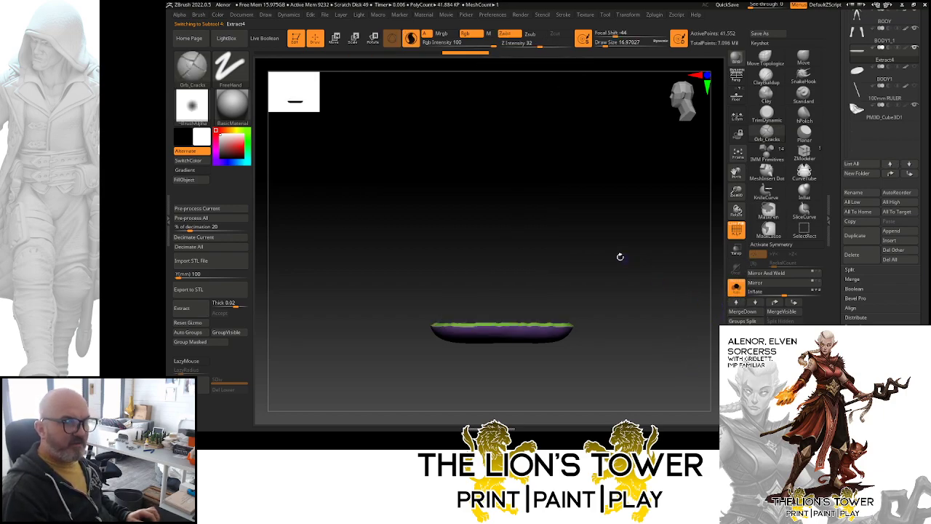
left_click_drag(619, 258, 597, 289)
left_click_drag(736, 192, 736, 176)
left_click_drag(736, 173, 869, 251)
left_click(648, 289, "ctrl+shift")
left_click(648, 291, "ctrl+shift")
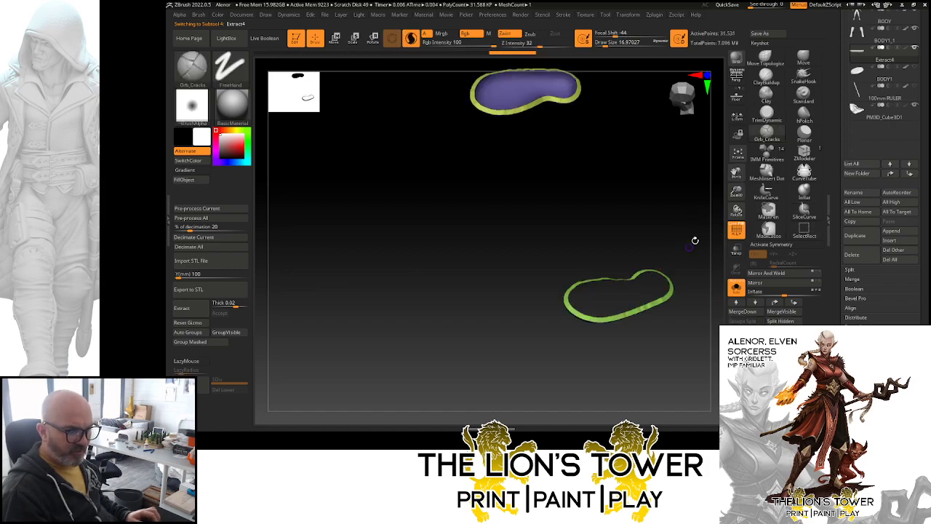
left_click(562, 87, "ctrl+shift")
left_click(780, 331)
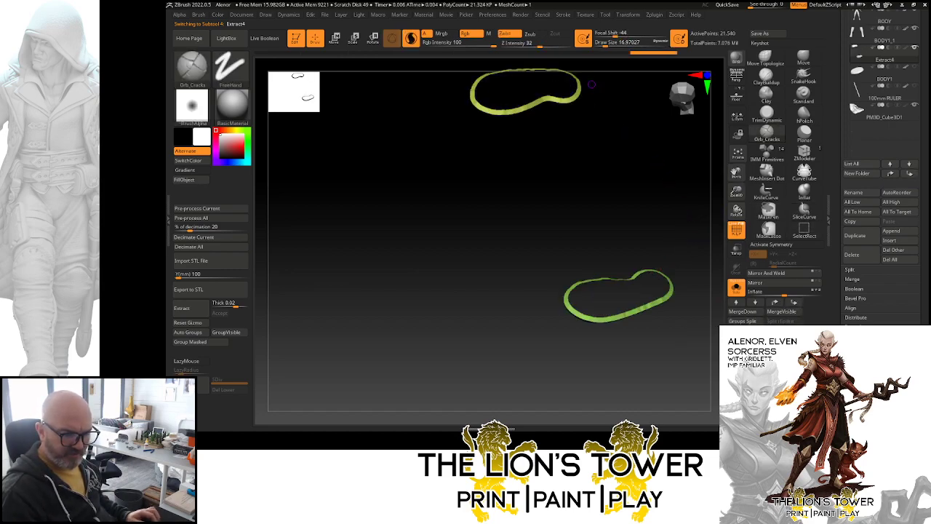
left_click(743, 331)
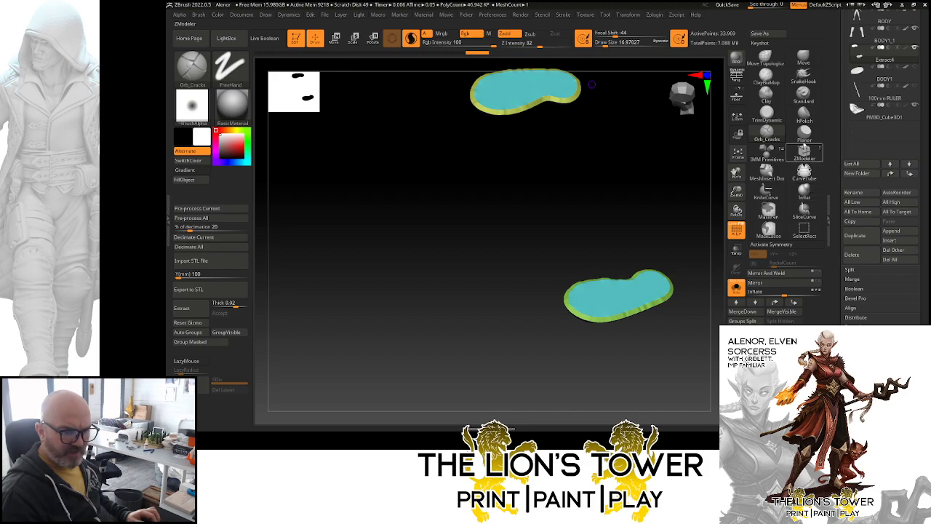
- Enlarge the hPolish brush to a draw size of about 239 and regroup the capped soles with Auto Groups
left_click(803, 113)
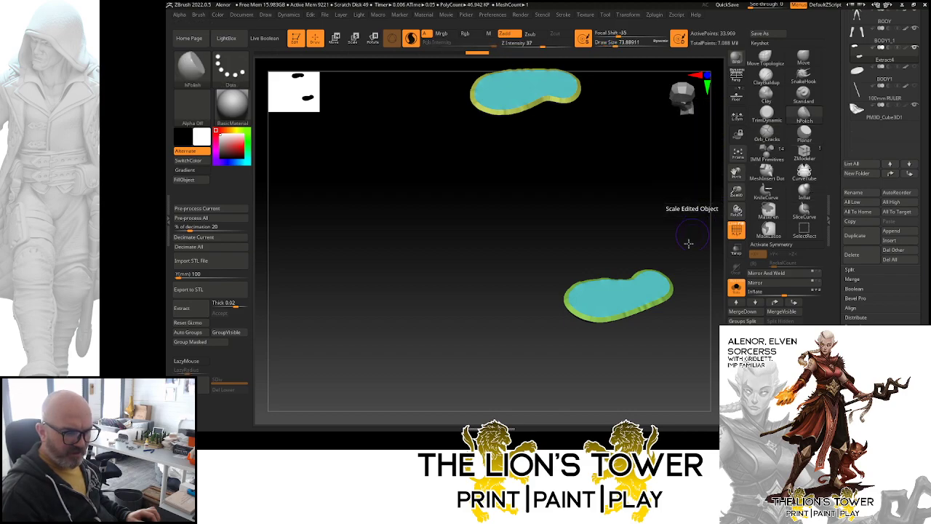
left_click_drag(688, 243, 694, 239, "shift")
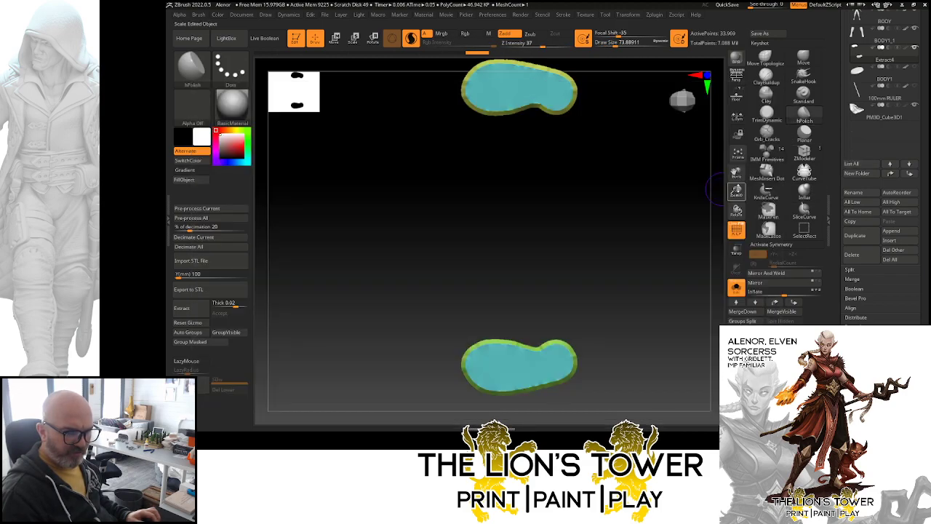
mouse_move(722, 190)
left_mouse_down("alt")
mouse_move(759, 143)
mouse_move(792, 127)
left_mouse_up("alt")
left_click(621, 45)
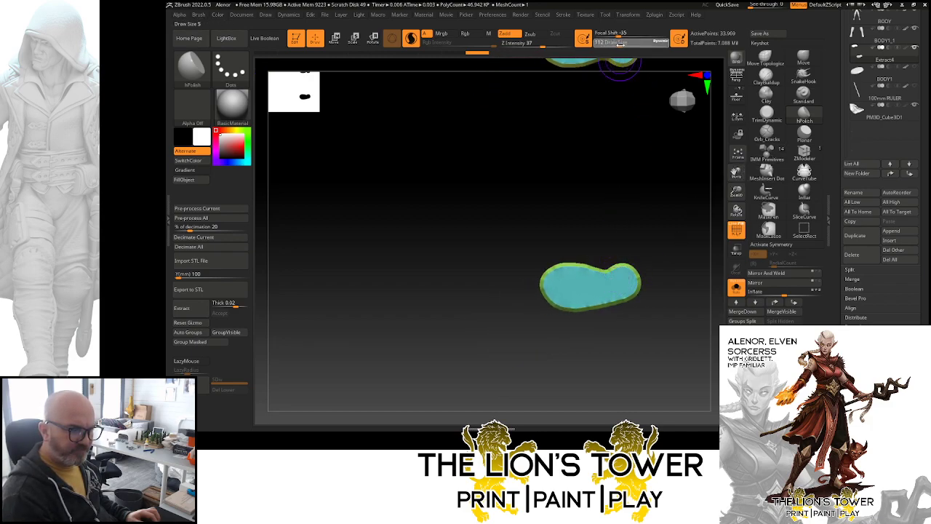
left_click_drag(622, 44, 629, 43)
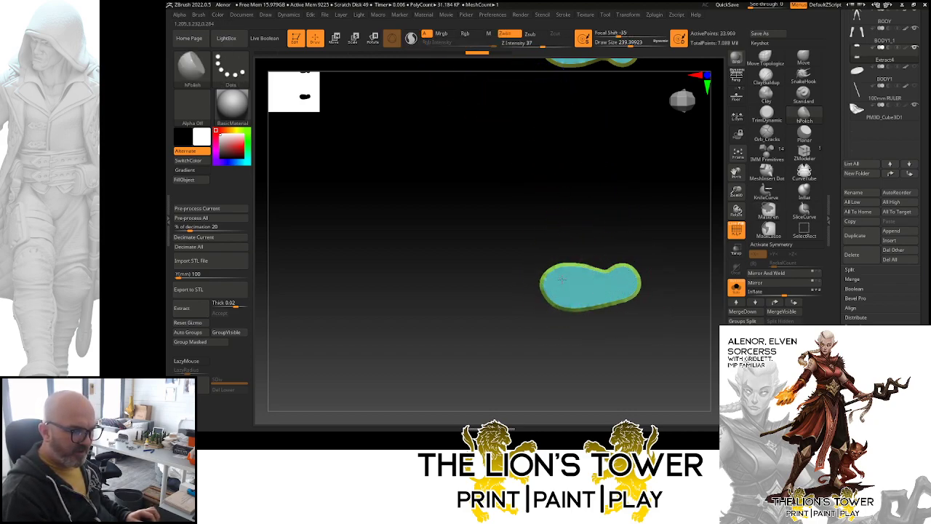
left_click(188, 332)
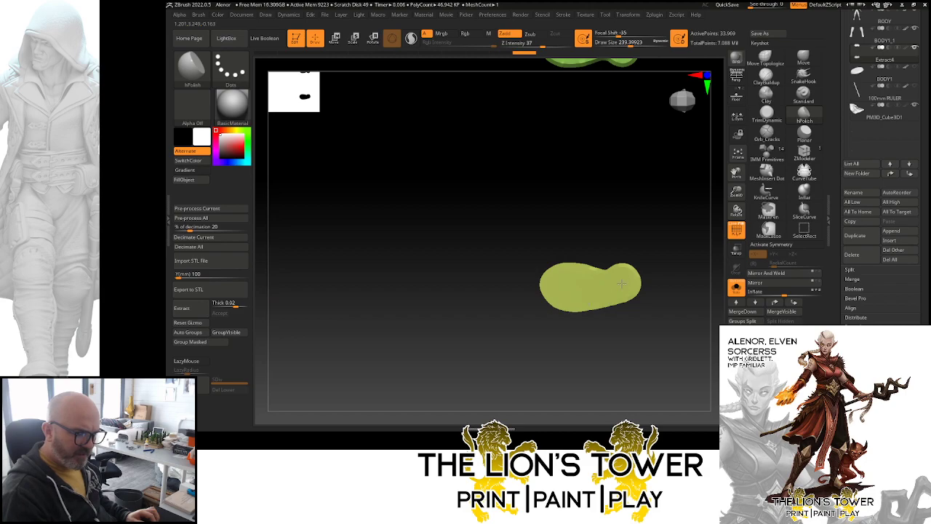
- Polish one sole smooth with hPolish, activate X symmetry and mirror the smoothed sole to the other foot
right_click_drag(577, 273, 657, 172)
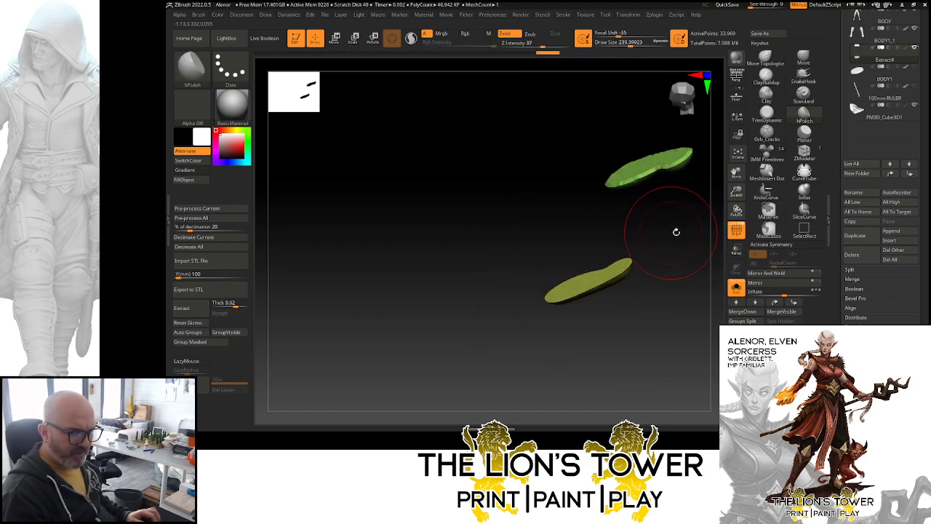
left_click(778, 245)
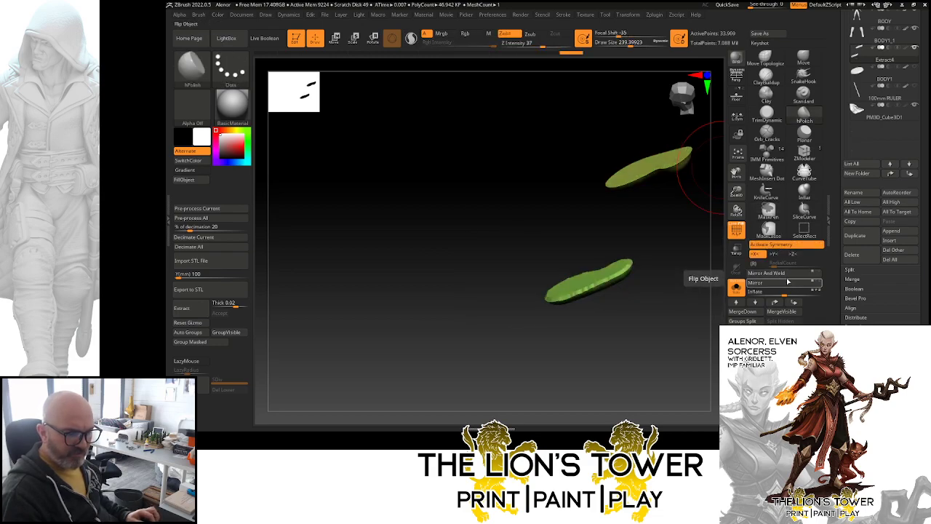
left_click_drag(676, 309, 645, 295)
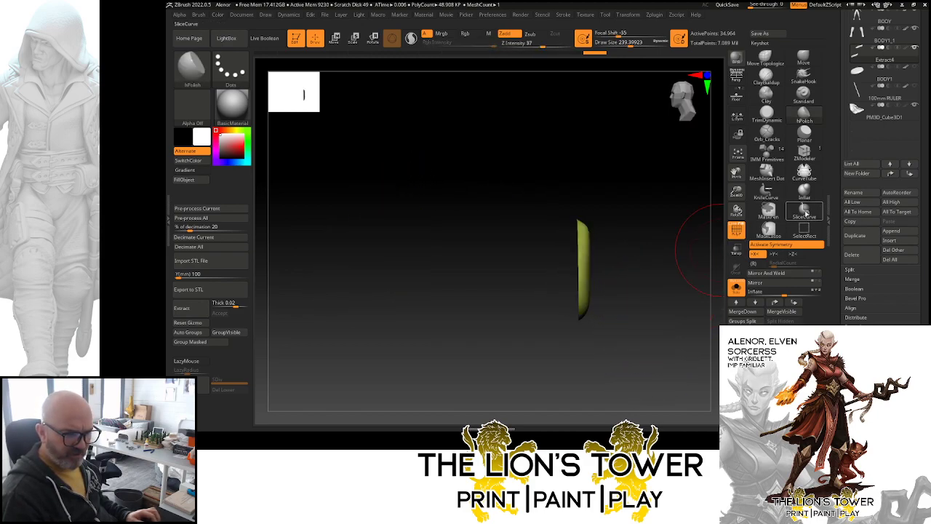
- Slice the soles lengthwise with SliceCurve, then remove the thick part so only a thin closed slab stays under each boot
left_click(804, 210)
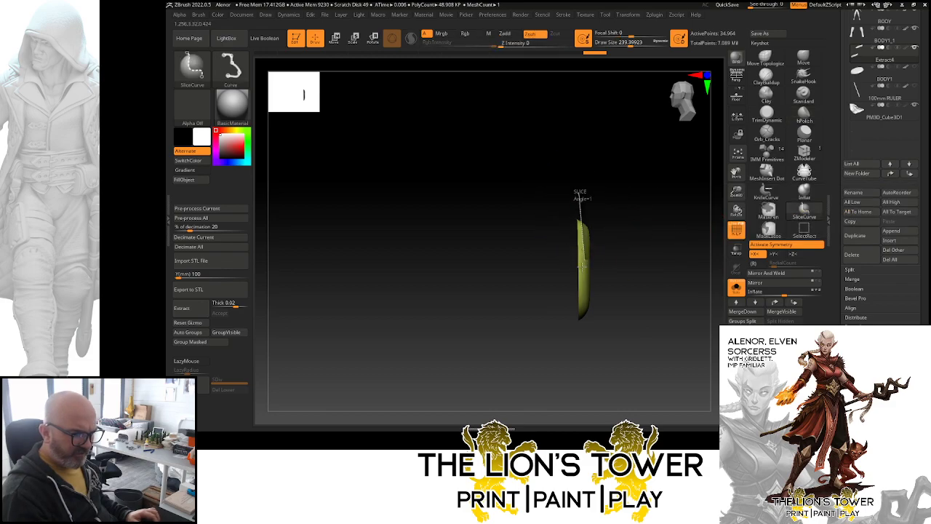
left_click_drag(581, 267, 585, 338)
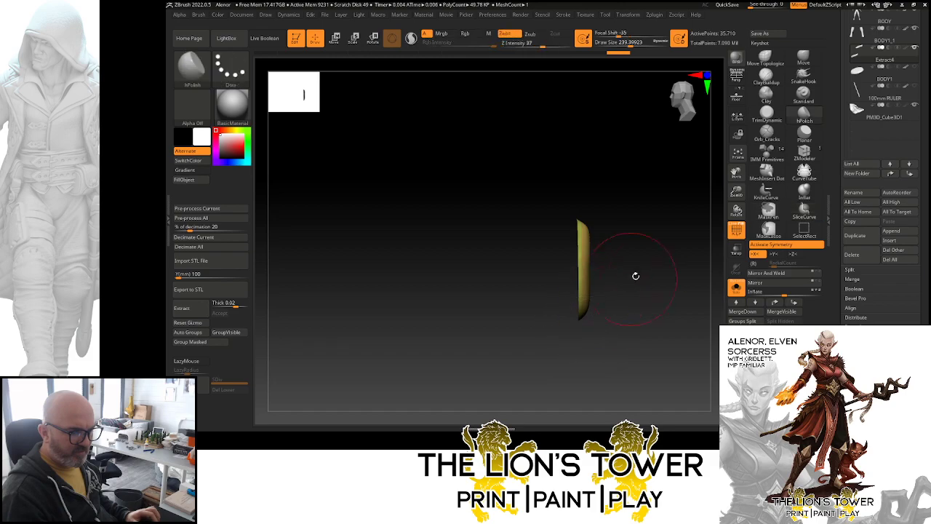
mouse_move(634, 272)
left_mouse_down()
mouse_move(659, 276)
mouse_move(709, 251)
left_mouse_up()
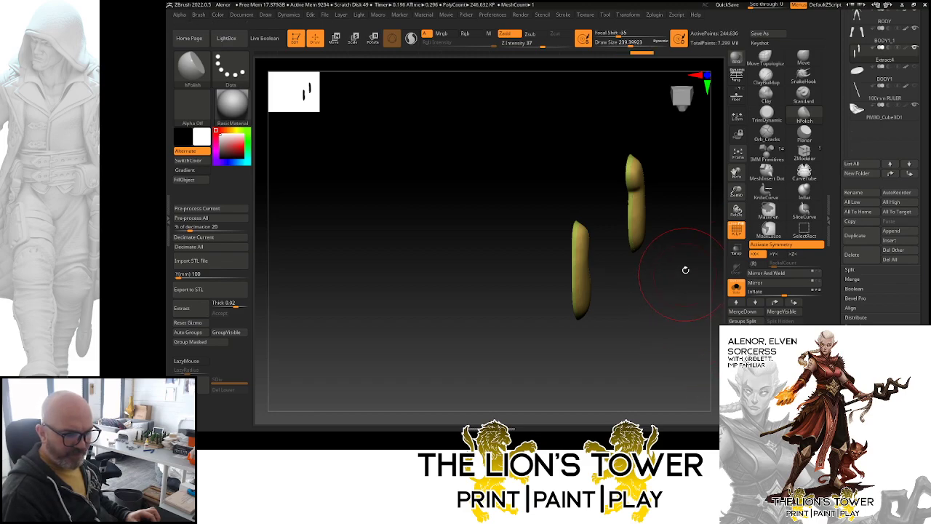
left_click(640, 196, "ctrl+shift")
left_click_drag(664, 251, 704, 256)
left_click(745, 331)
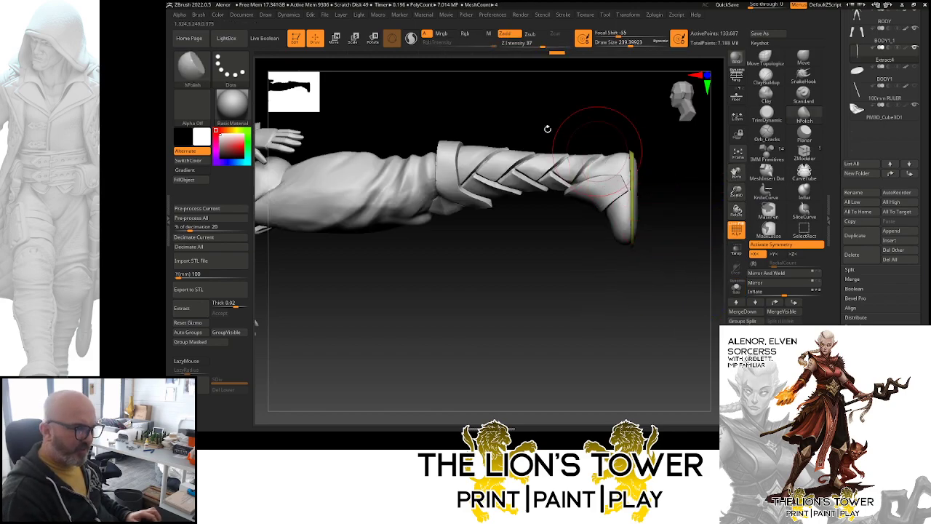
- Center the transform gizmo on the soles and scale them thicker along Y under the boots, then select the BODY1_1 boots subtool
left_click(354, 39)
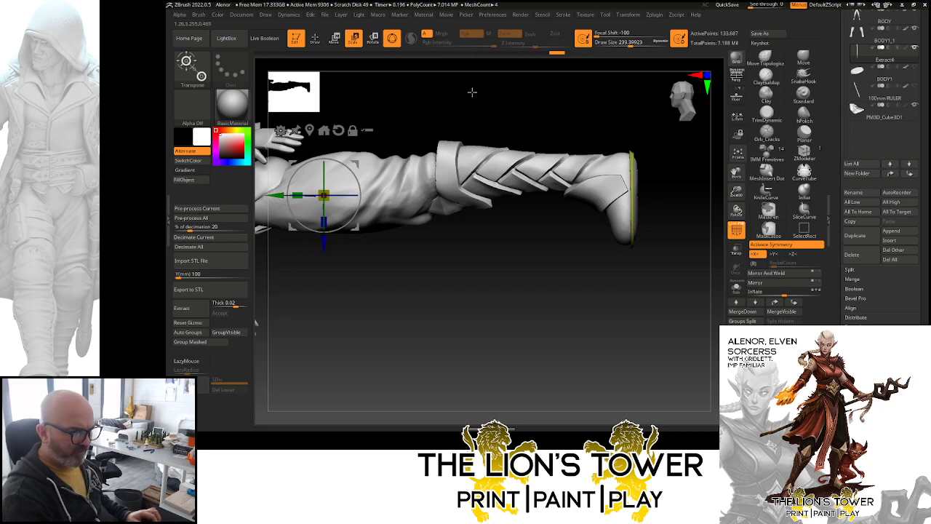
left_click(324, 130)
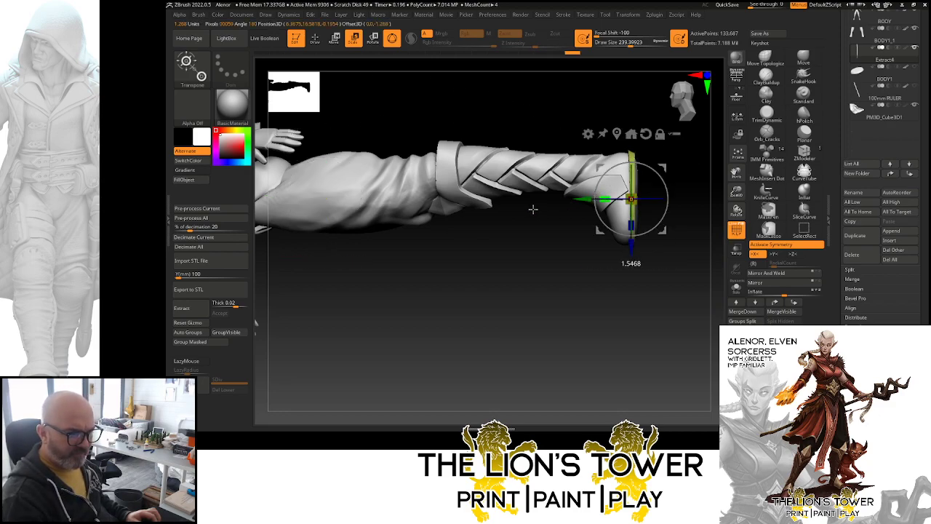
left_click_drag(428, 241, 690, 194)
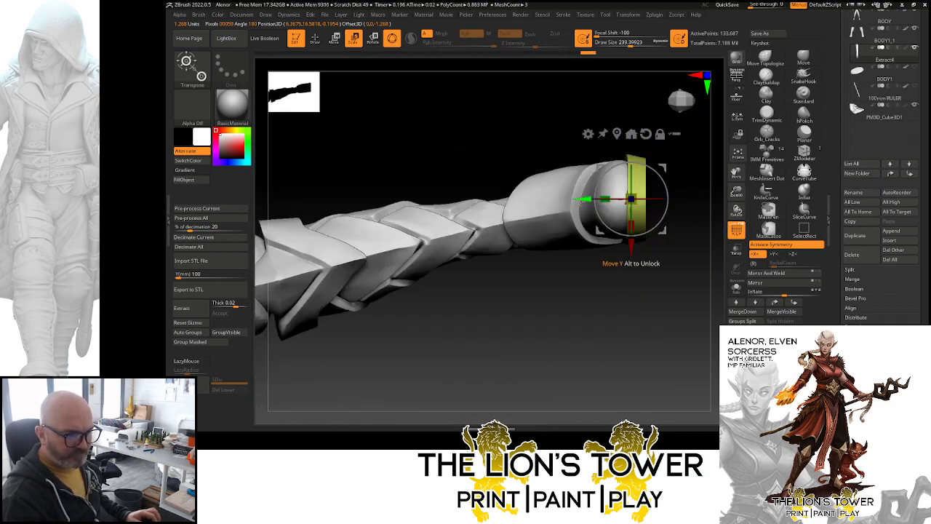
left_click_drag(676, 240, 713, 222)
left_click_drag(742, 168, 691, 223)
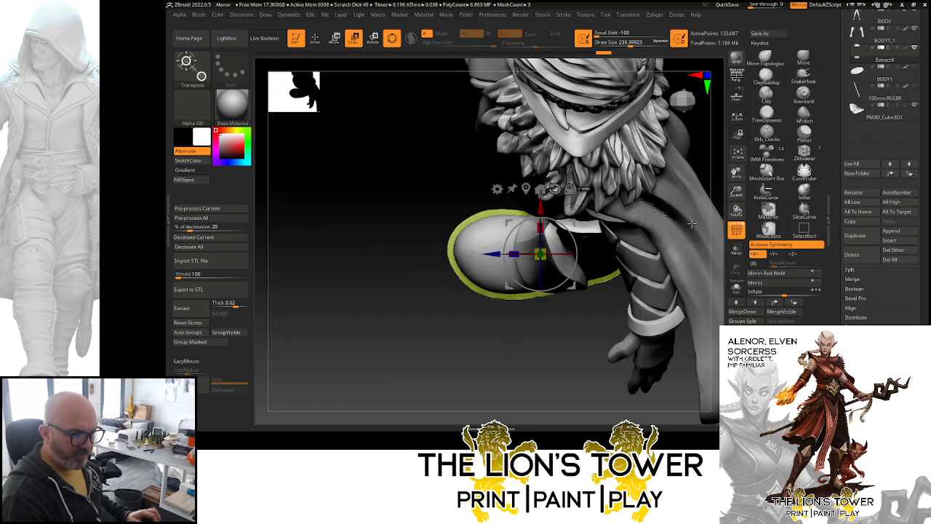
left_click_drag(708, 193, 686, 278)
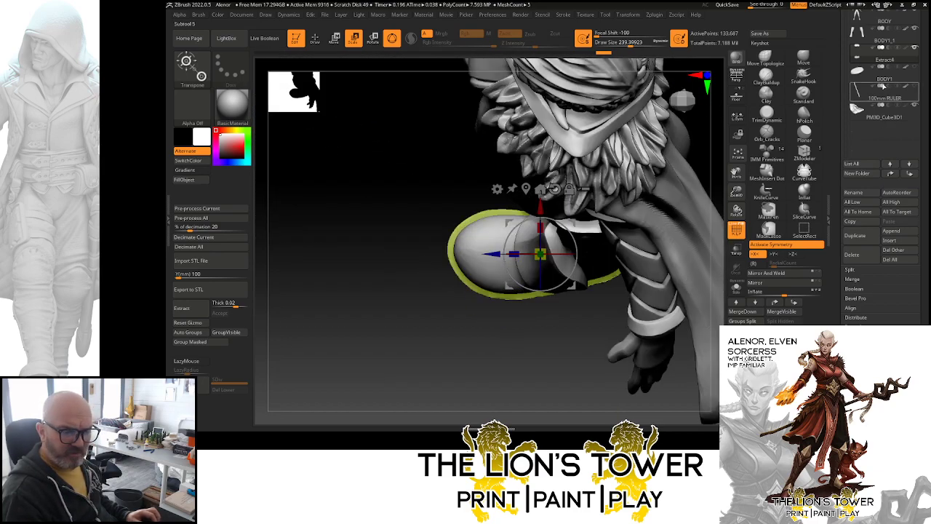
left_click(876, 45)
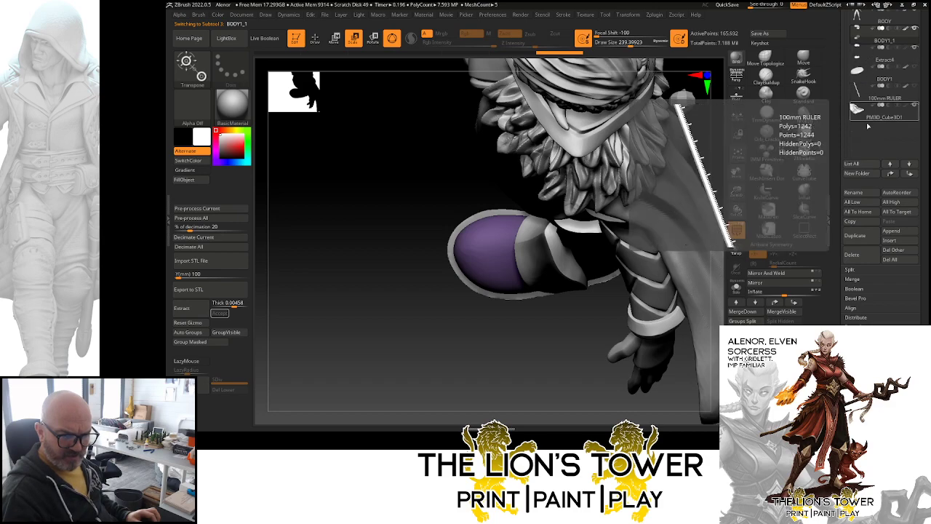
- Merge the boots subtool down with the soles subtool, accepting that the operation is not undoable
left_click(858, 279)
left_click(860, 288)
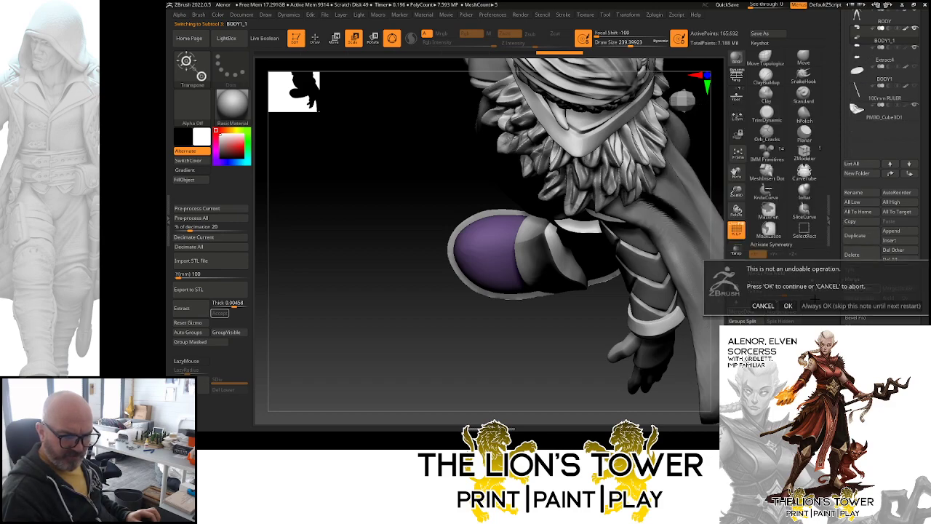
left_click(784, 306)
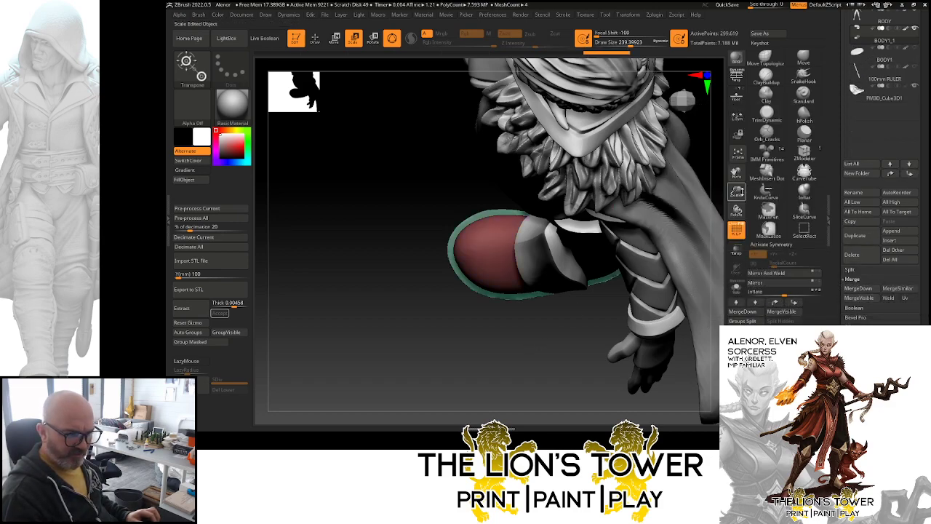
- Choose the Move brush and enlarge its draw size to about 177 for reshaping the boot toe seen from above
left_click_drag(738, 192, 754, 309)
mouse_move(694, 258)
left_mouse_down()
mouse_move(716, 220)
mouse_move(706, 255)
left_mouse_up()
left_click(804, 59)
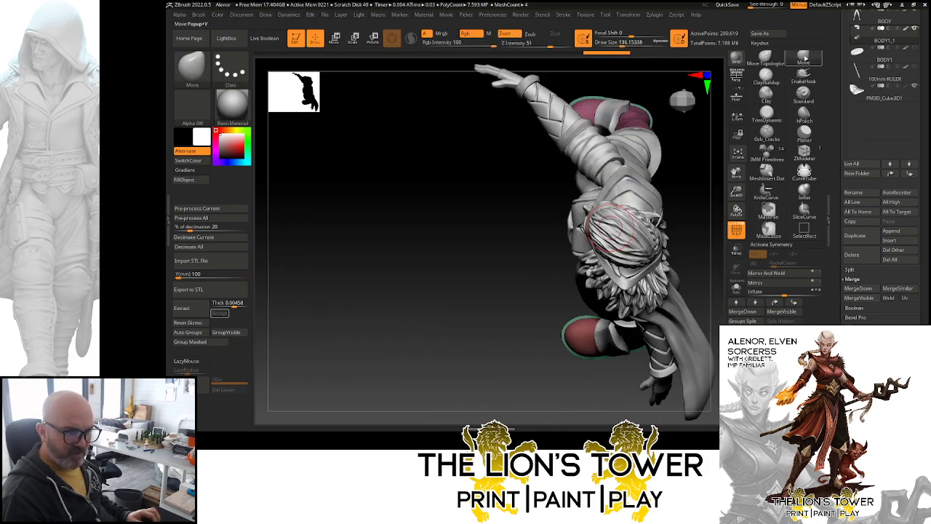
left_click_drag(738, 189, 731, 128)
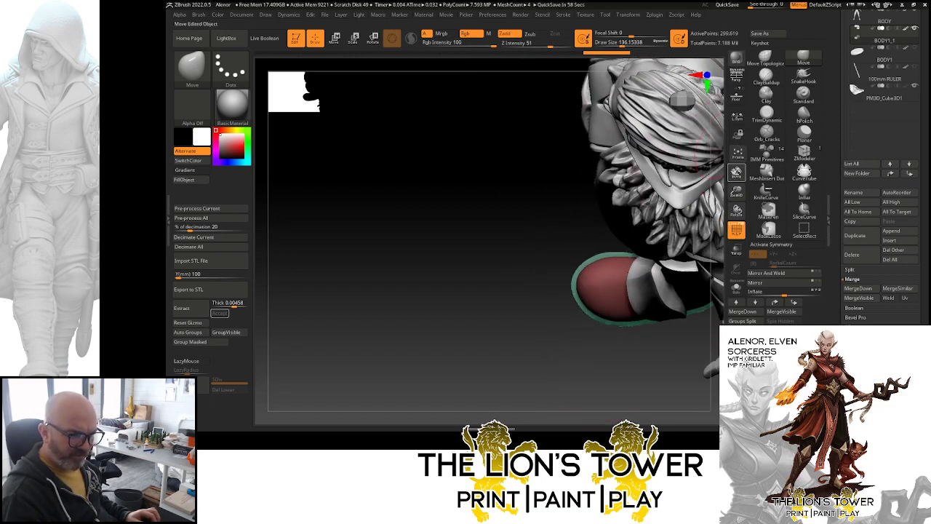
left_click_drag(736, 173, 714, 285)
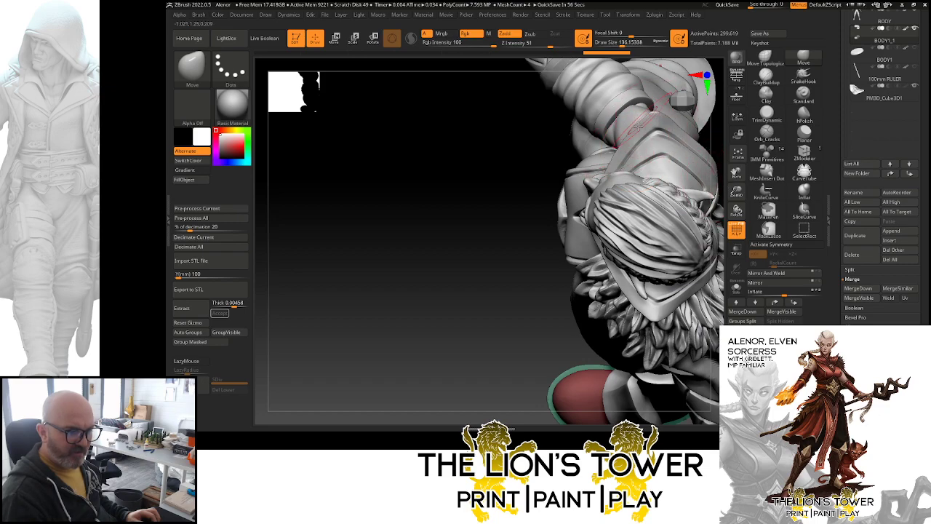
left_click_drag(736, 173, 749, 53)
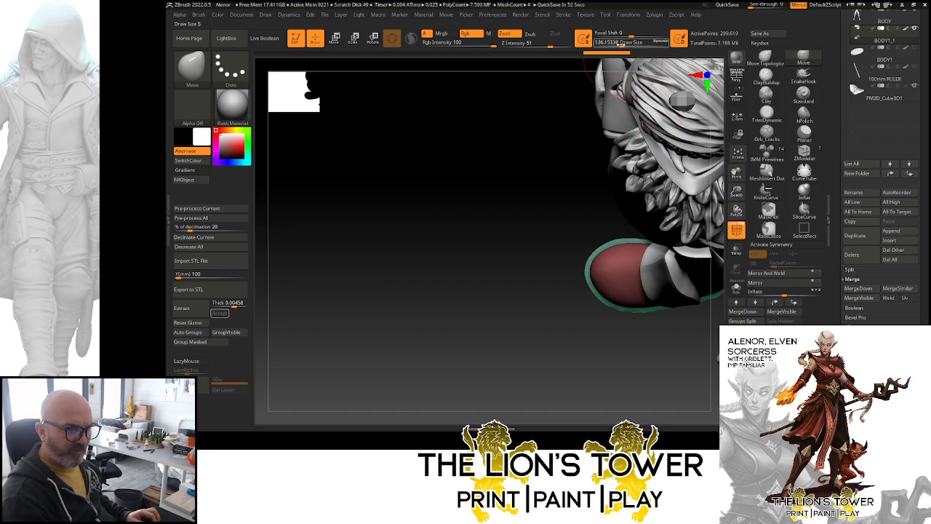
left_click_drag(624, 44, 626, 44)
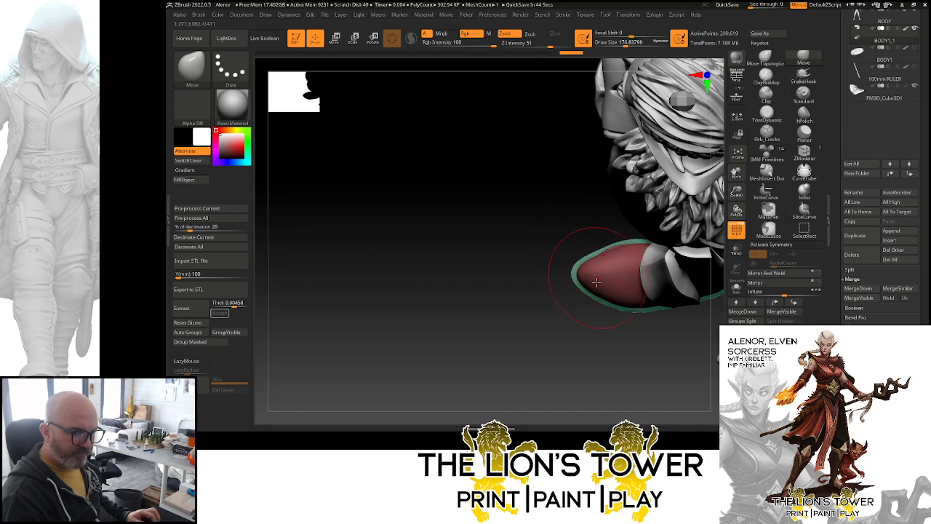
- Try to pull the toe of the boot and sole into a point, then undo the strokes
left_click_drag(618, 253, 618, 247)
mouse_move(618, 232)
left_mouse_down()
mouse_move(617, 280)
mouse_move(617, 218)
left_mouse_up()
key("ctrl")
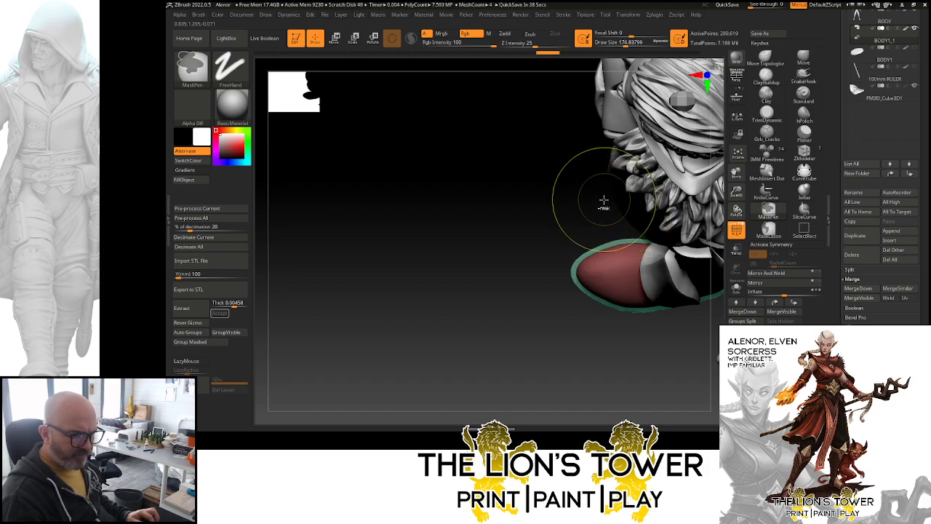
key("ctrl+z")
key("ctrl+z")
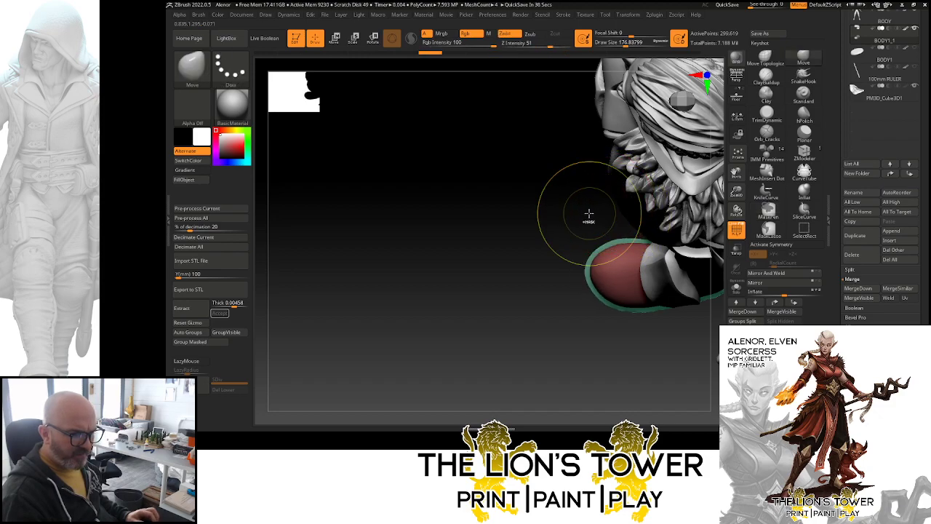
- Taper the toe of the boot and sole into a soft point with Move, refining its edges at a draw size of about 124
left_click_drag(588, 214, 608, 250, "ctrl")
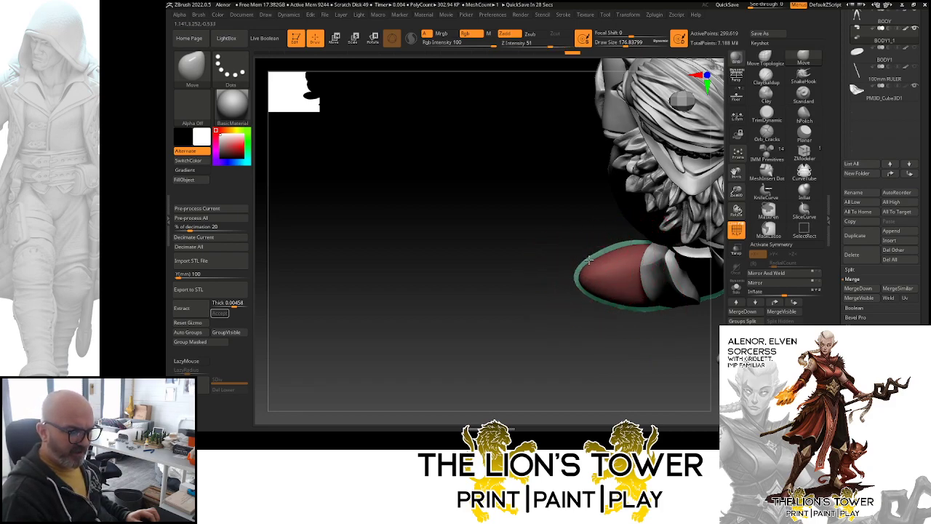
left_click(621, 44)
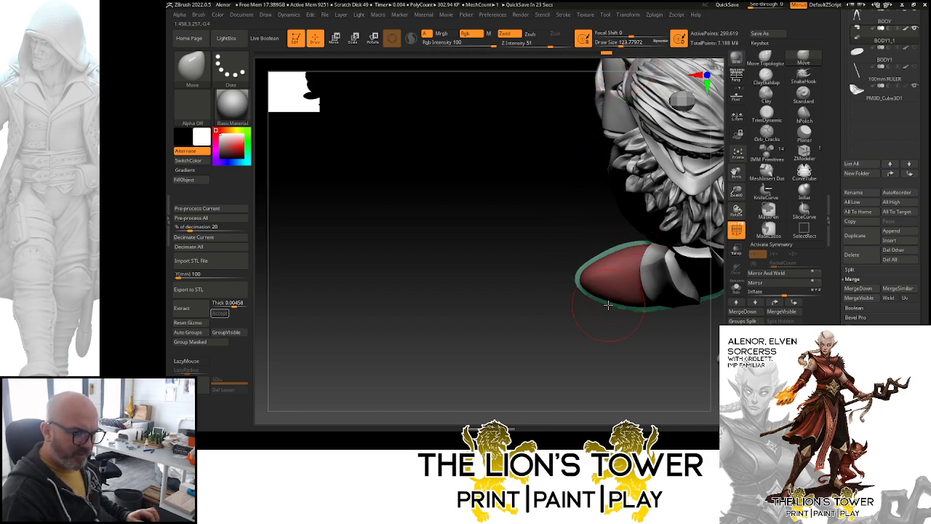
left_click_drag(631, 329, 619, 230)
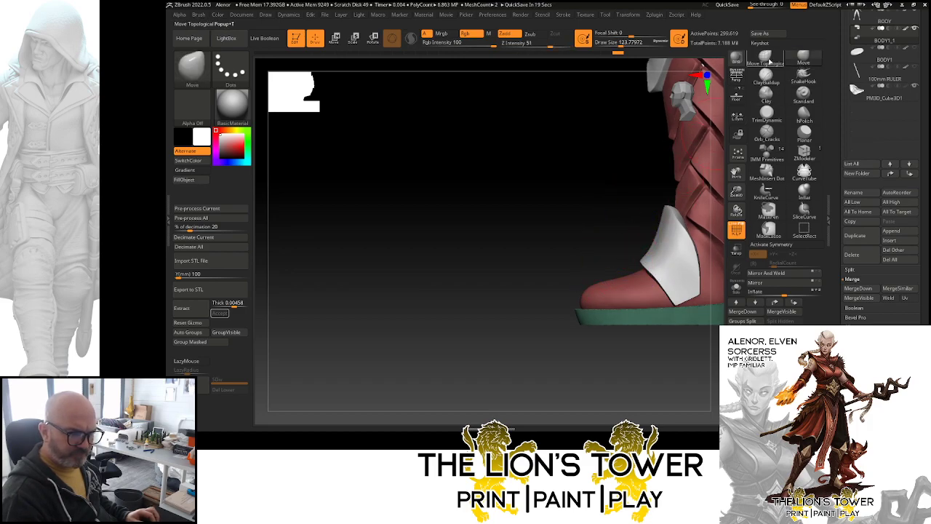
- Set Move Topological to a draw size of about 228, activate X symmetry and mirror the reshaped boot to the other foot
left_click(767, 61)
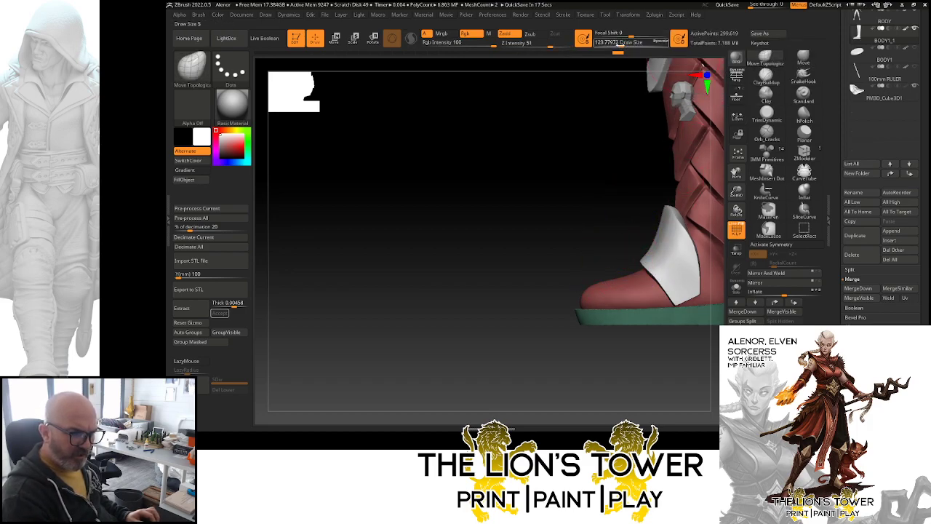
left_click_drag(618, 43, 627, 43)
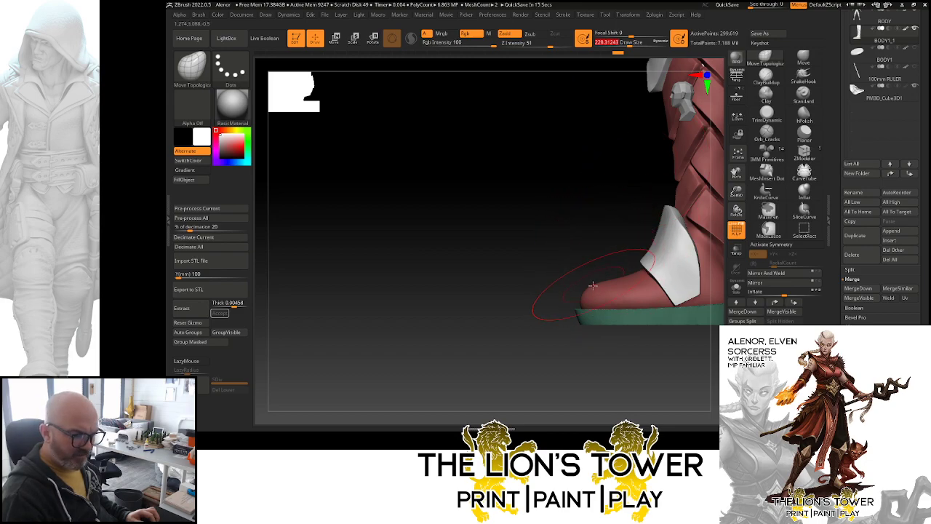
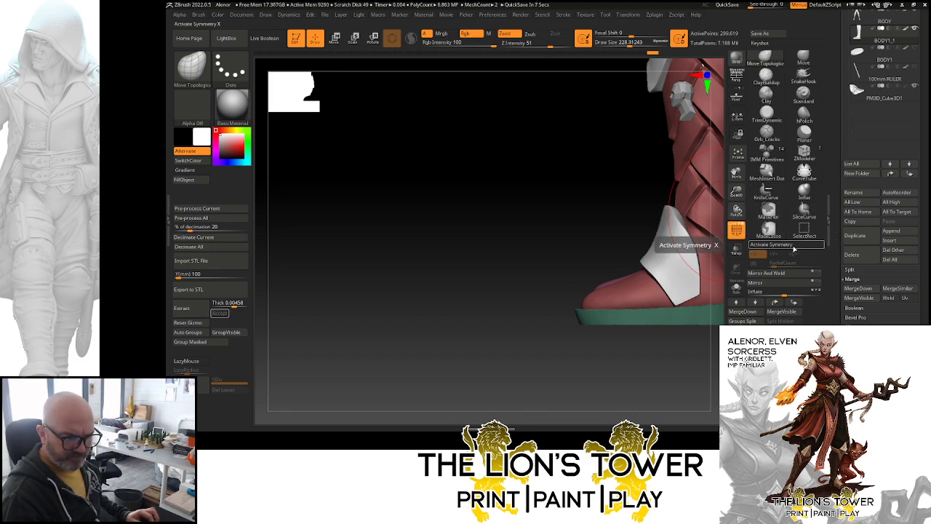
left_click(771, 243)
left_click_drag(649, 190, 650, 213)
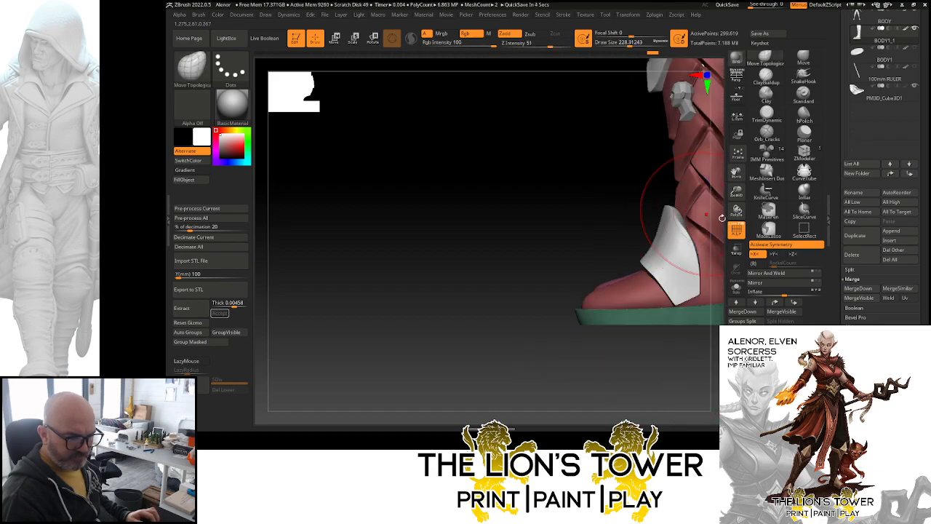
left_click(785, 282)
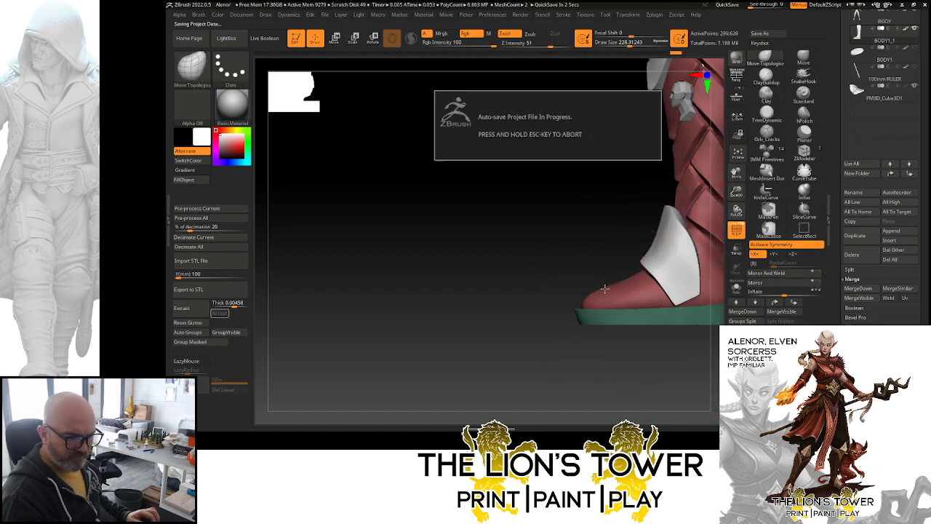
- Refine the boot toe around the foot guard with Move Topological and Smooth
left_click_drag(616, 254, 725, 231)
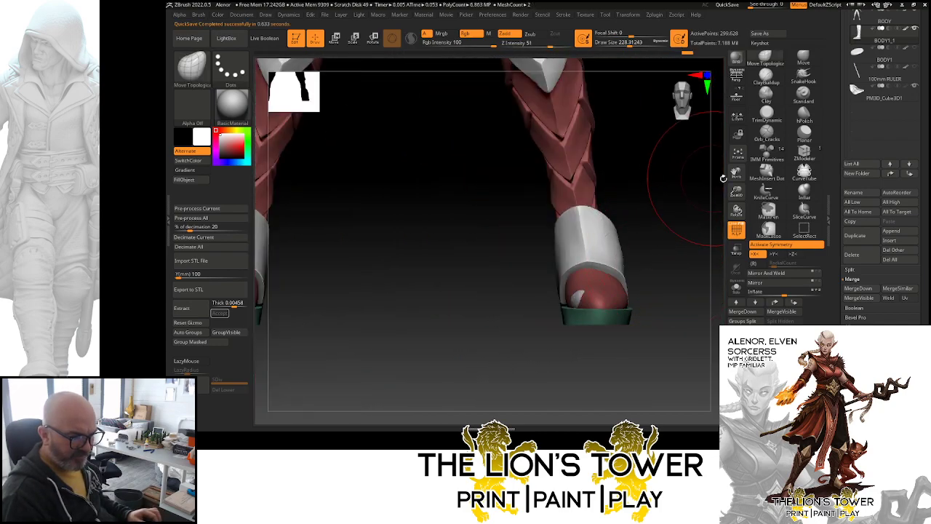
left_click_drag(679, 257, 664, 330)
left_click_drag(646, 271, 621, 288)
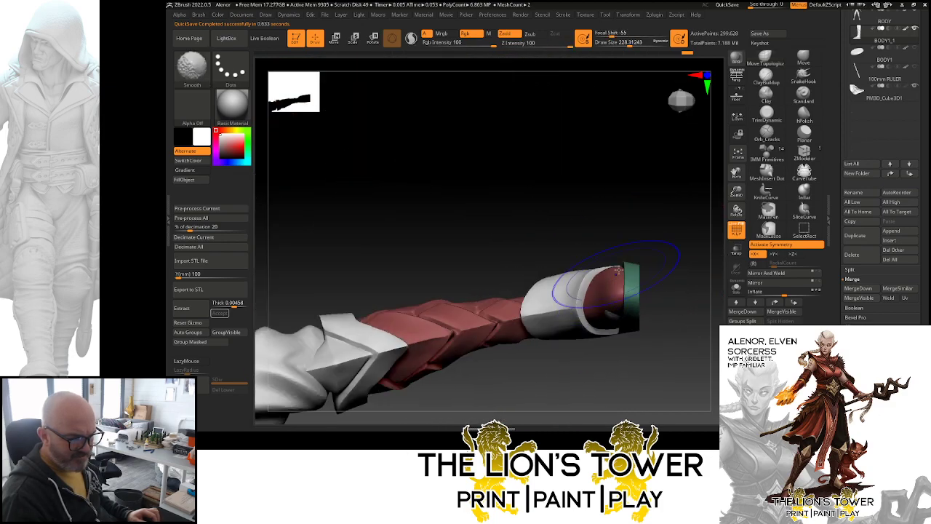
left_click_drag(700, 259, 680, 323)
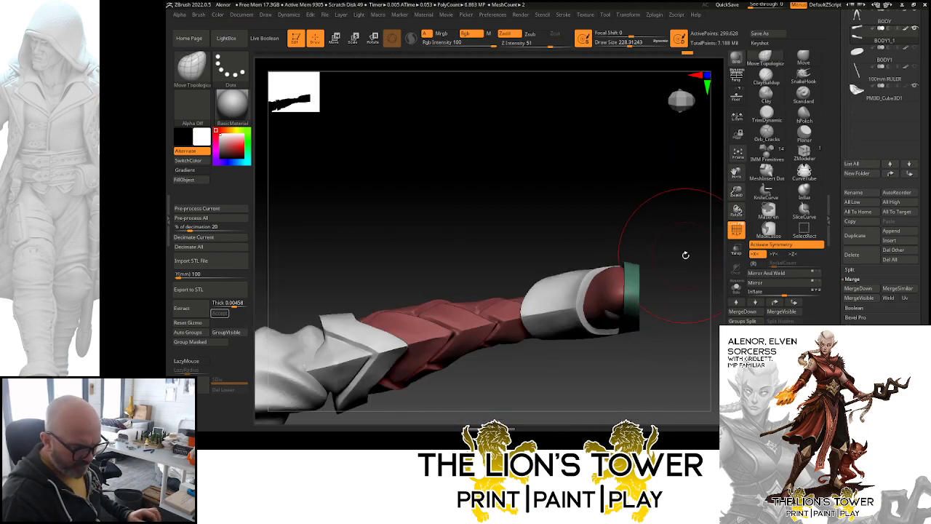
- Isolate the sole polygroup and split the hidden boots off into their own subtool
mouse_move(691, 293)
left_mouse_down()
mouse_move(686, 195)
mouse_move(736, 173)
left_mouse_up()
left_click_drag(736, 173, 734, 246)
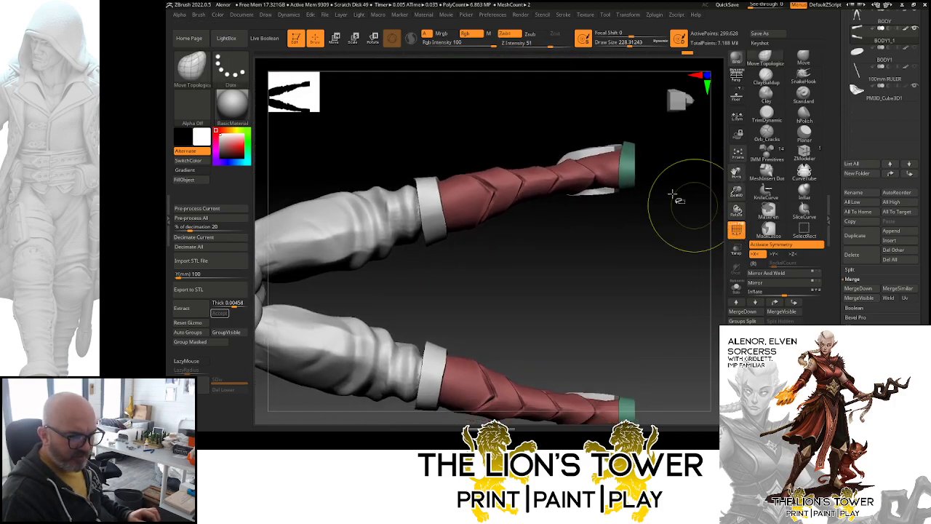
left_click(632, 171, "ctrl+shift")
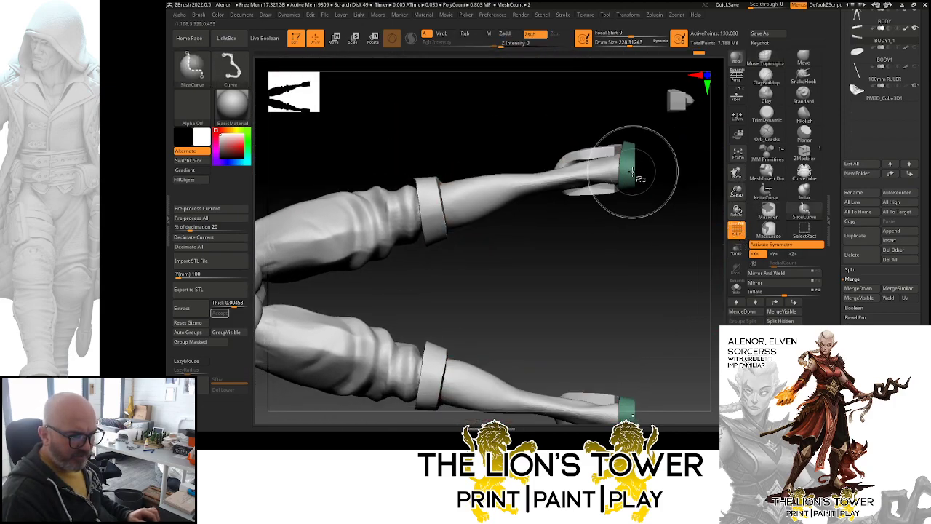
left_click(860, 270)
left_click(858, 279)
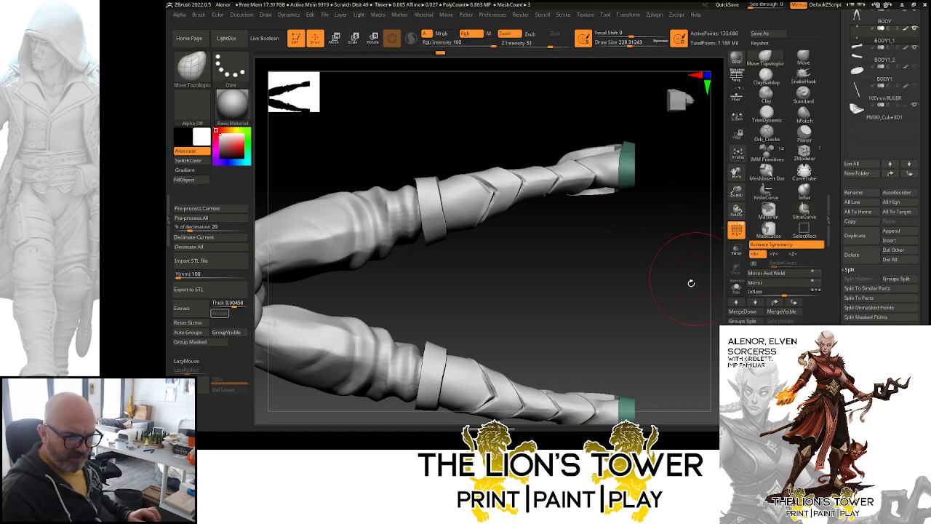
- Slice the soles lengthwise in side view with SliceCurve and clear the mask from them
left_click_drag(691, 283, 689, 334, "shift")
left_click(804, 212)
left_click(780, 227)
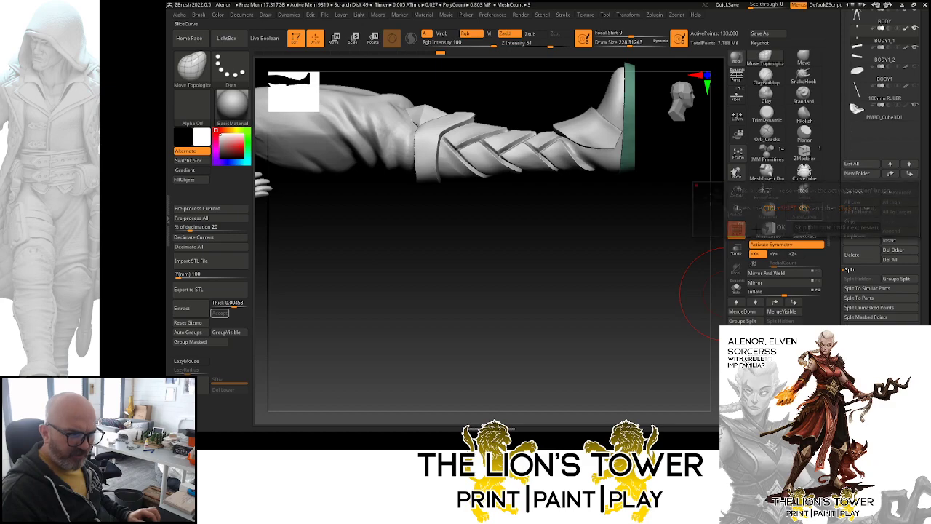
mouse_move(696, 169)
left_mouse_down()
mouse_move(623, 247)
mouse_move(617, 109)
left_mouse_up()
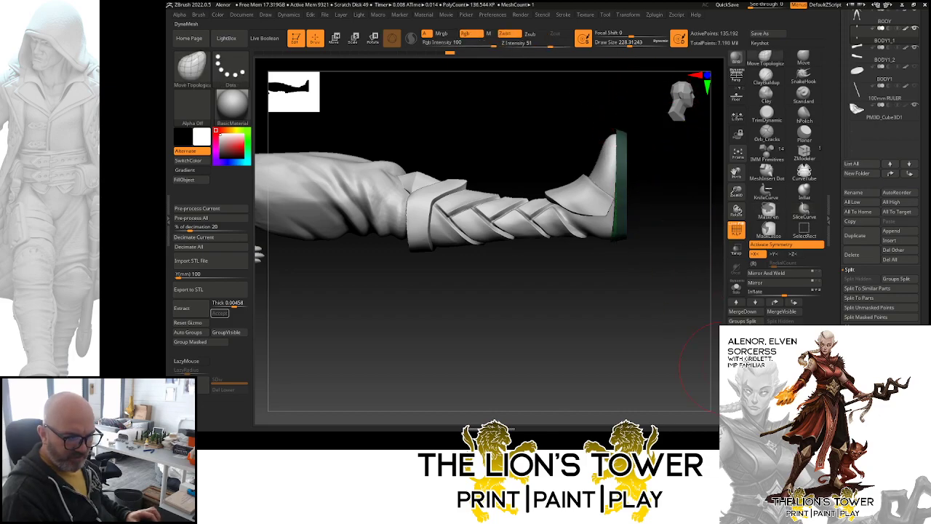
left_click_drag(659, 212, 663, 208, "ctrl")
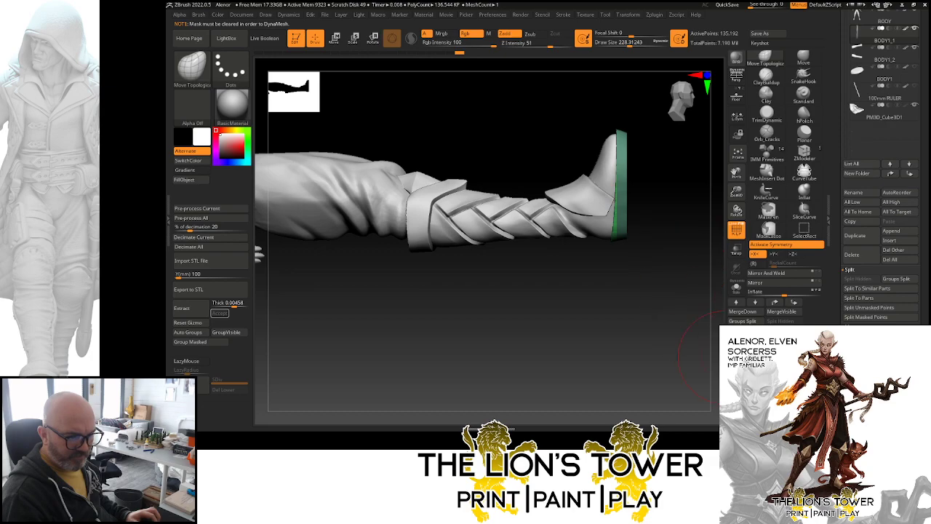
- Combine the sliced soles into one polygroup and remesh them with DynaMesh
key("ctrl+w")
left_click_drag(652, 174, 656, 121)
left_click(627, 223, "ctrl+shift")
mouse_move(686, 197)
left_mouse_down()
mouse_move(688, 245)
mouse_move(699, 187)
left_mouse_up()
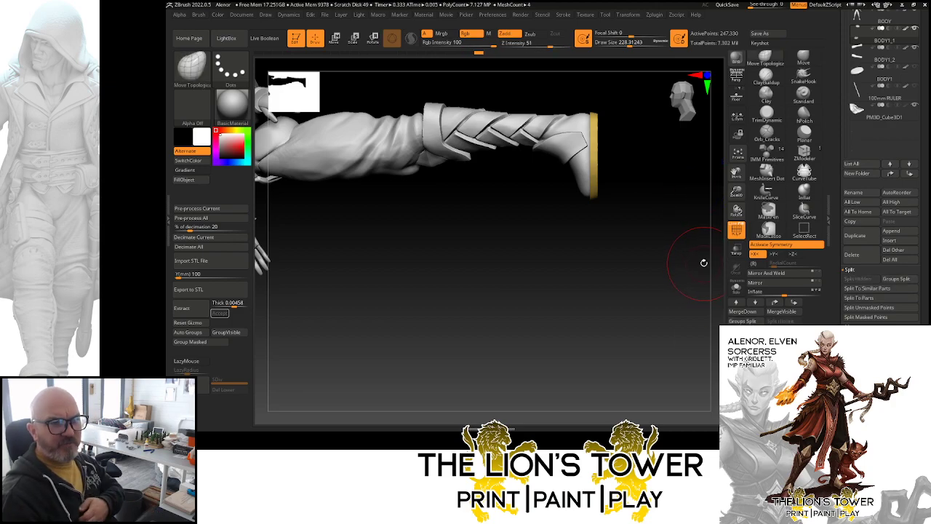
- Select the BODY subtool and isolate it in Solo mode
left_click_drag(666, 266, 737, 273)
left_click_drag(690, 269, 669, 201)
left_click_drag(739, 198, 741, 251)
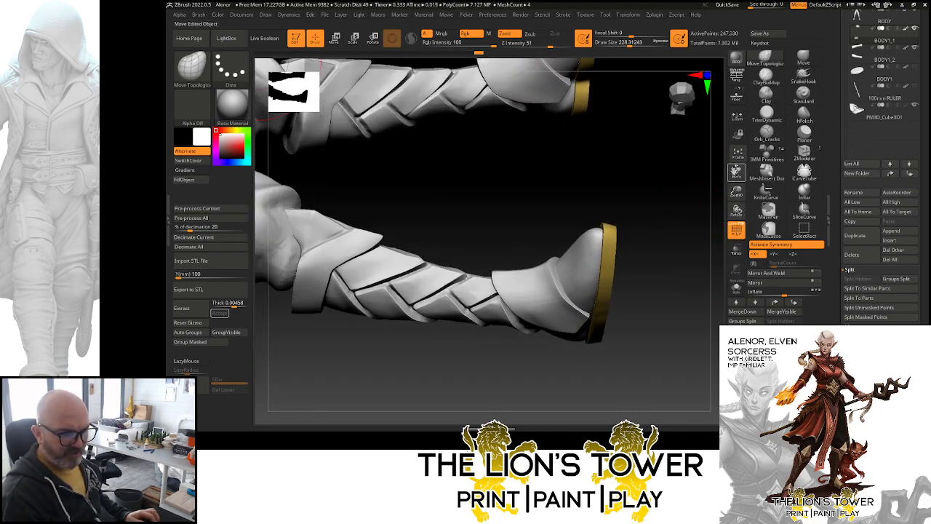
left_click_drag(736, 173, 743, 326)
left_click(578, 177, "alt")
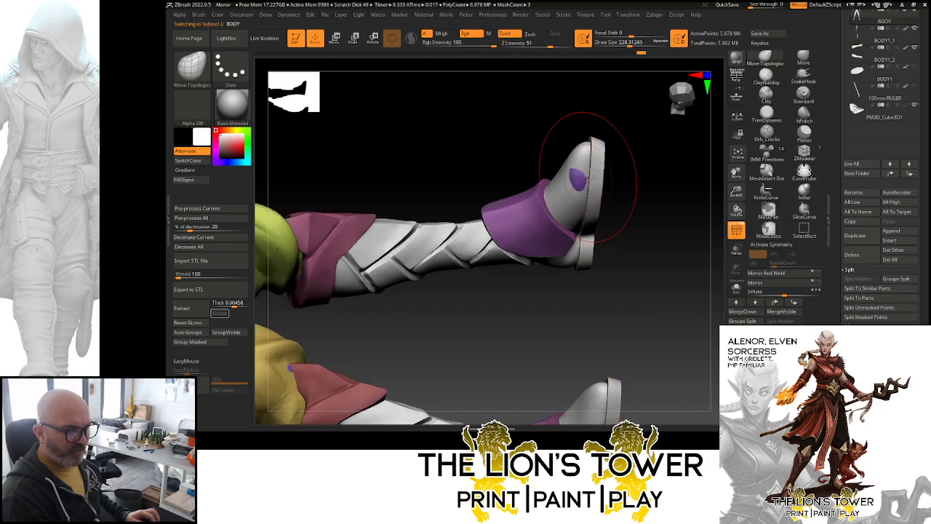
left_click_drag(739, 174, 771, 115)
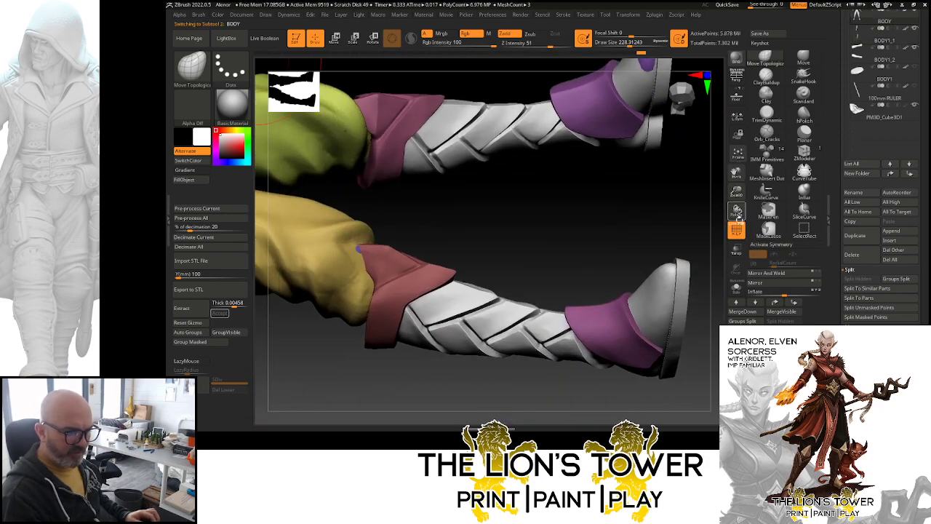
left_click(736, 288)
- Hide the body's bare lower-leg and foot polygroups beneath the boots, then leave Solo mode to show the whole figure
left_click_drag(684, 218, 689, 259, "alt")
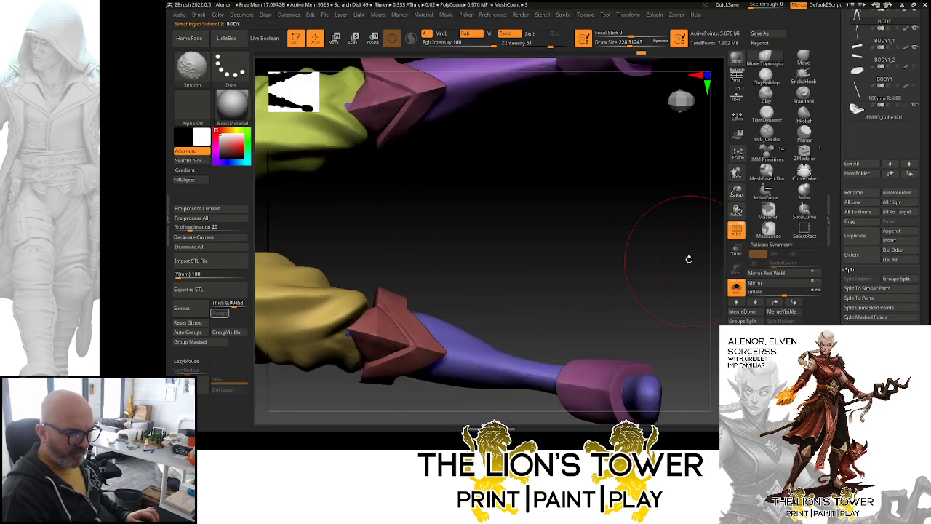
mouse_move(695, 214)
left_mouse_down("alt")
mouse_move(696, 190)
mouse_move(688, 204)
left_mouse_up("alt")
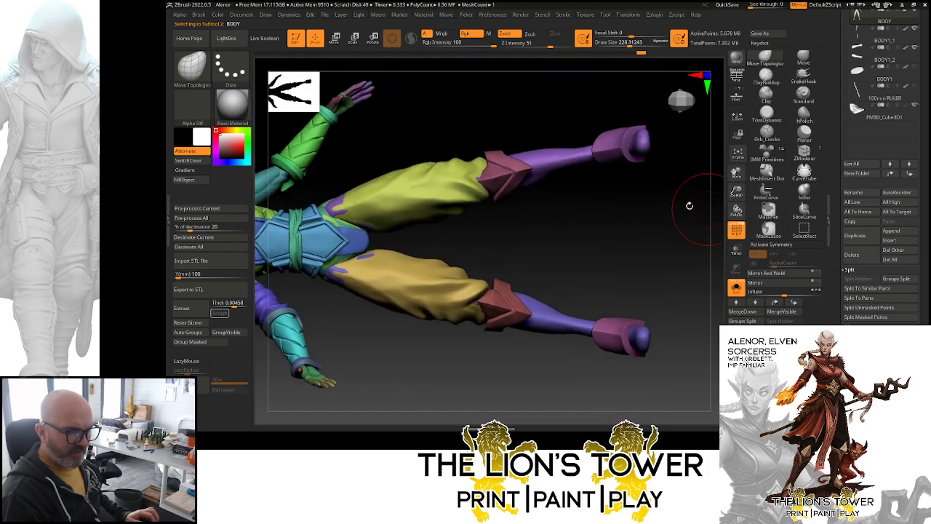
left_click(551, 313, "ctrl+shift")
left_click(547, 199, "ctrl+shift")
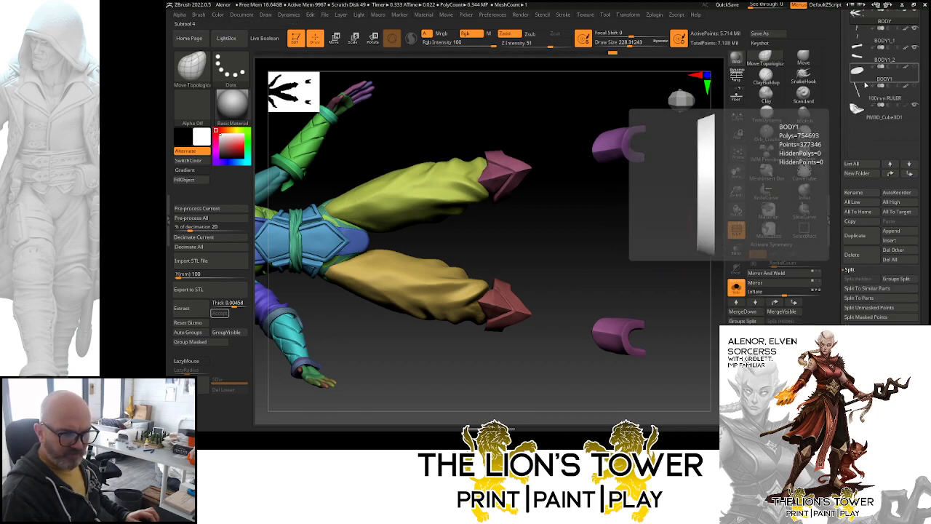
left_click_drag(835, 92, 835, 127)
left_click(736, 288)
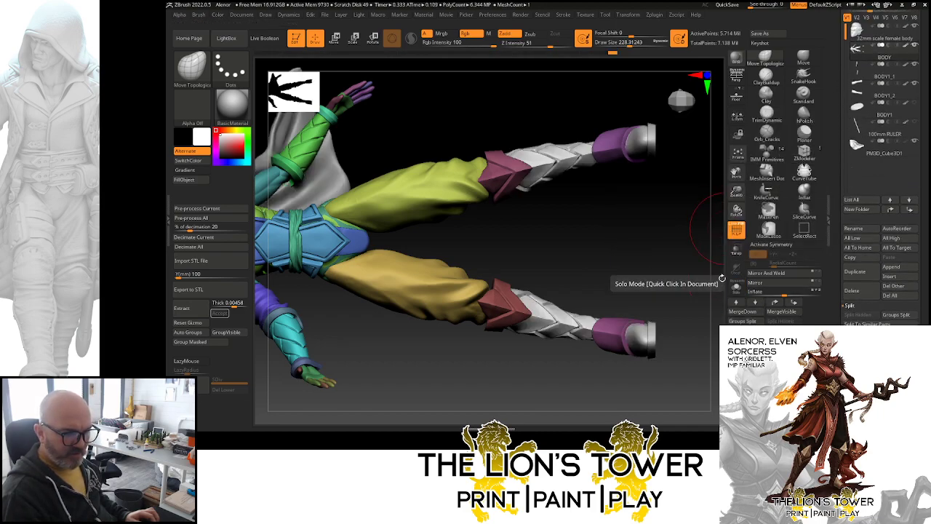
left_click_drag(695, 243, 736, 178)
left_click_drag(736, 173, 739, 238)
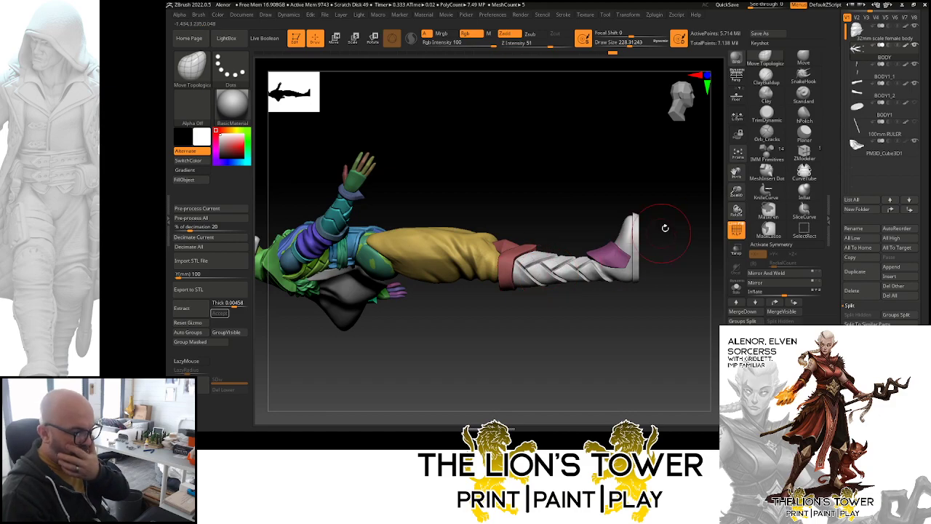
- Merge the boot subtools BODY1_1 and BODY1_2 down into the BODY subtool, accepting each non-undoable merge
mouse_move(664, 227)
left_mouse_down()
mouse_move(680, 261)
mouse_move(665, 312)
mouse_move(676, 228)
mouse_move(649, 297)
mouse_move(675, 177)
mouse_move(665, 208)
mouse_move(681, 214)
mouse_move(678, 252)
mouse_move(659, 256)
left_mouse_up()
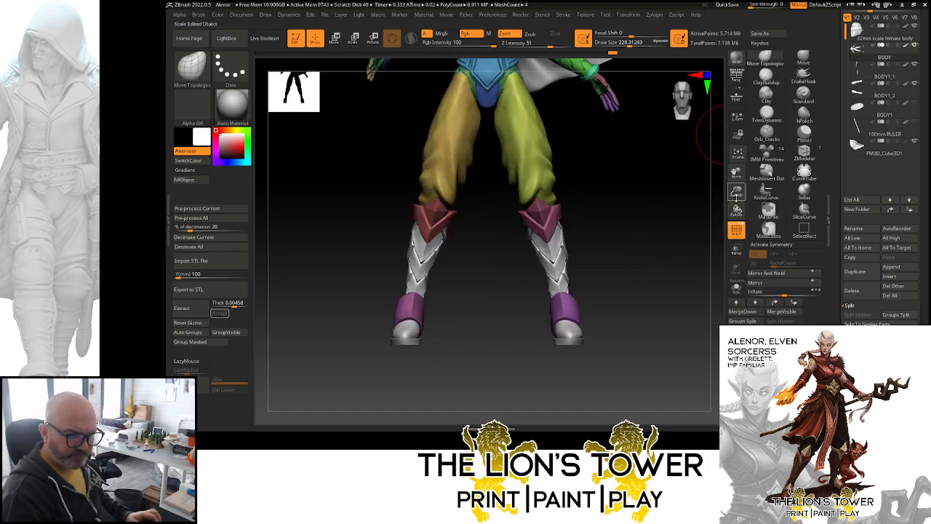
left_click_drag(671, 233, 691, 245)
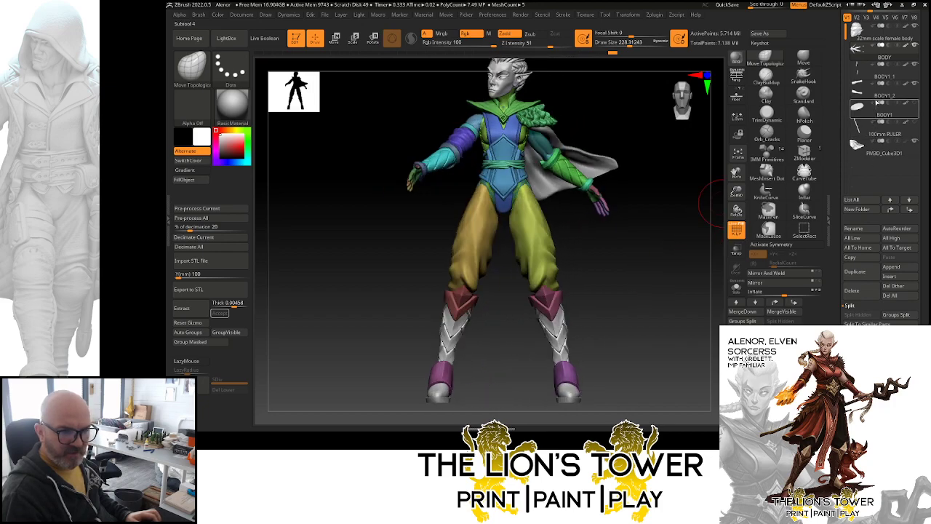
left_click_drag(836, 100, 837, 142)
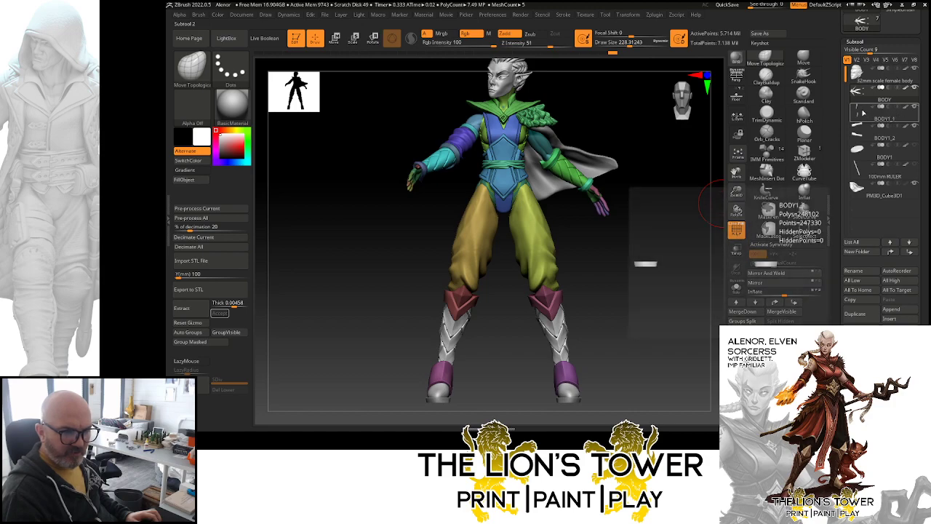
left_click_drag(840, 373, 839, 319)
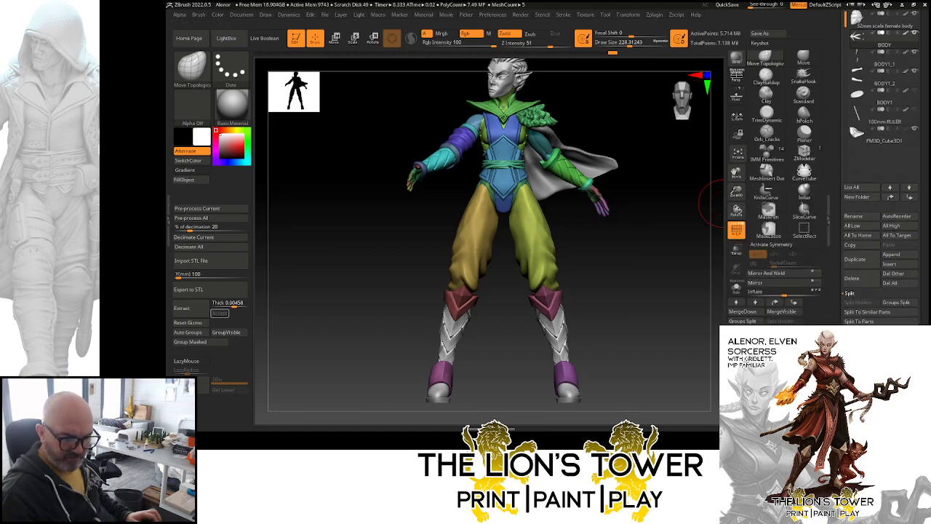
left_click(864, 312)
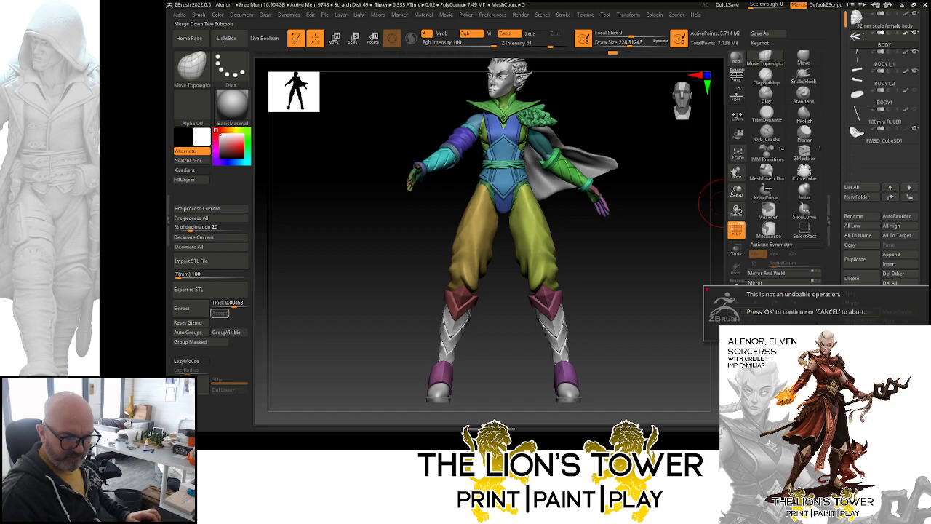
left_click(760, 329)
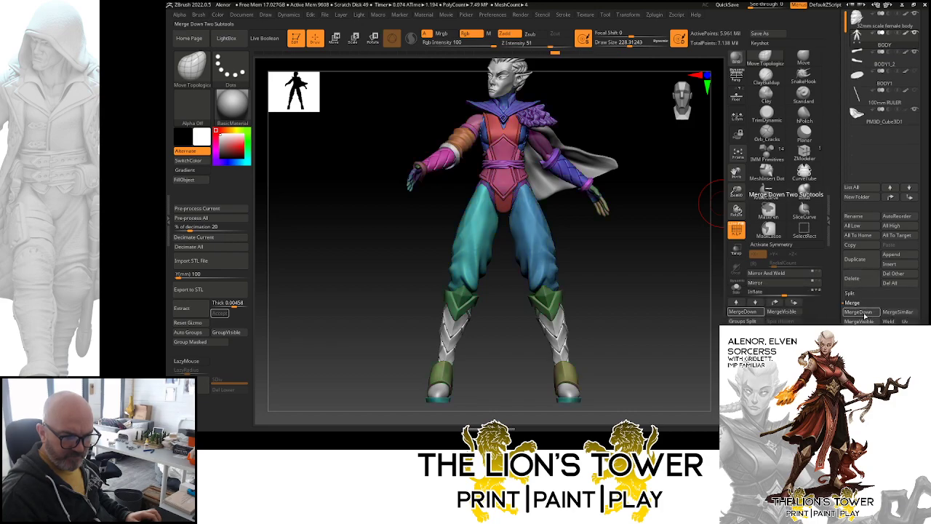
left_click(860, 311)
left_click(760, 330)
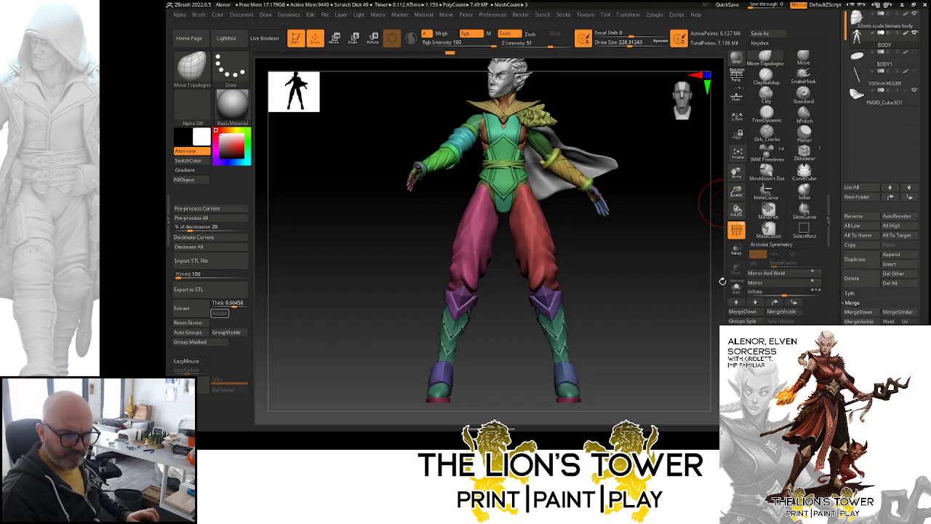
- Identify the round base among the subtools and show it beneath the figure while BODY stays selected
left_click(859, 60)
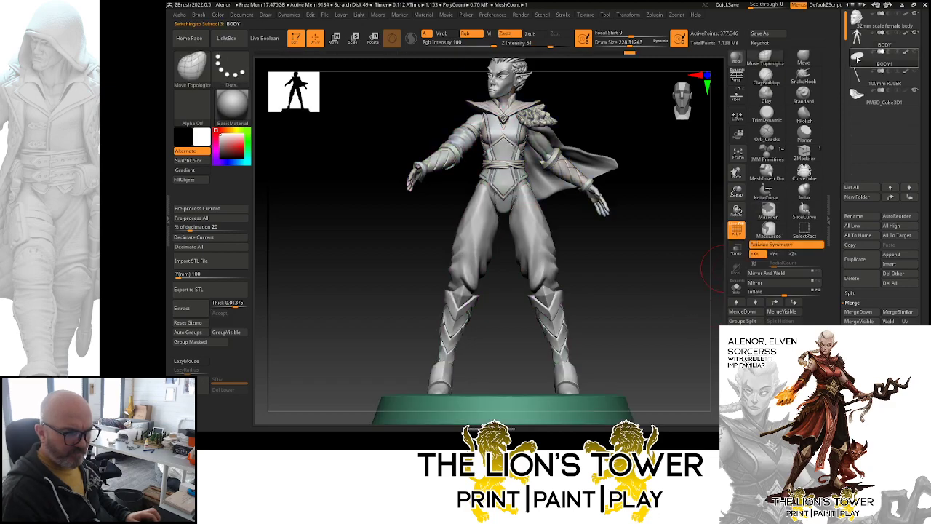
left_click(857, 40)
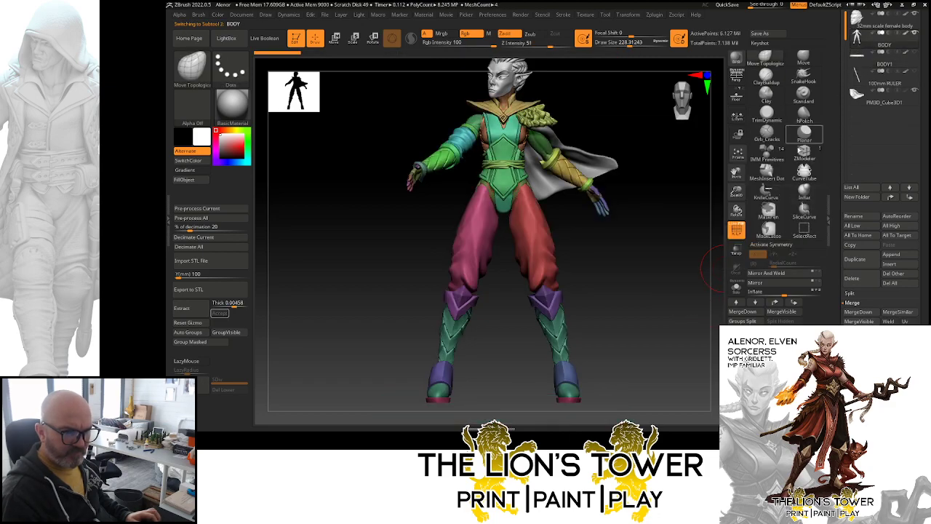
left_click_drag(737, 191, 736, 171)
left_click_drag(737, 173, 784, 175)
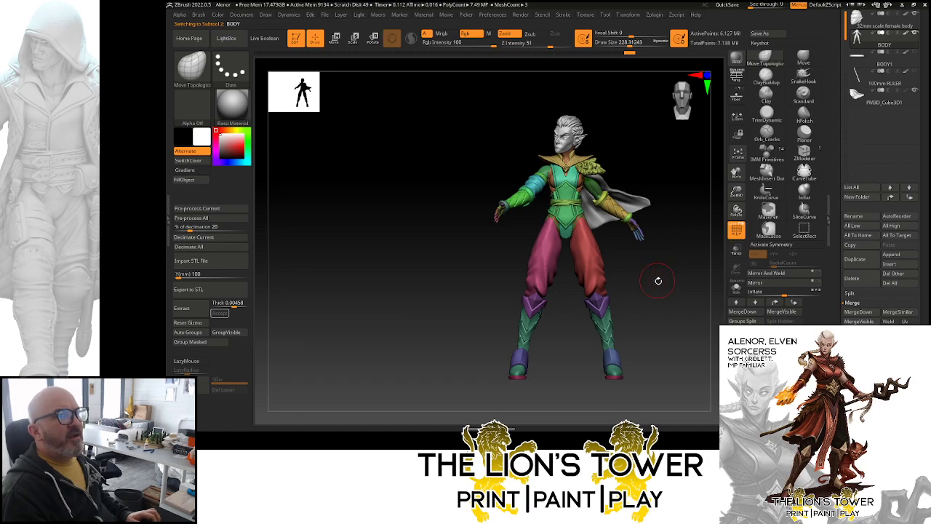
left_click(915, 52)
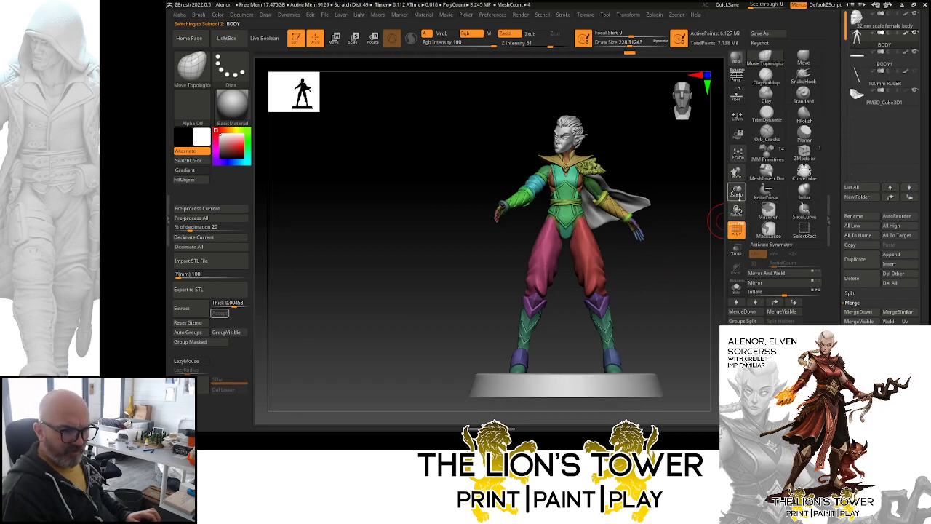
left_click_drag(736, 191, 737, 213)
left_click_drag(736, 173, 728, 106)
left_click_drag(685, 227, 628, 230)
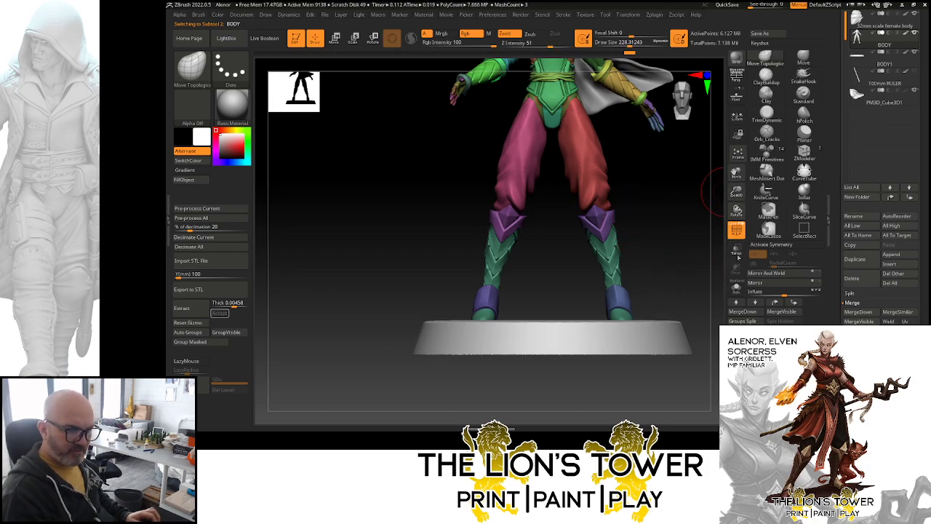
- Select the round base, reset its gizmo to upright orientation and lower the base by about 0.16 under the boot soles
left_click(859, 61)
key("e")
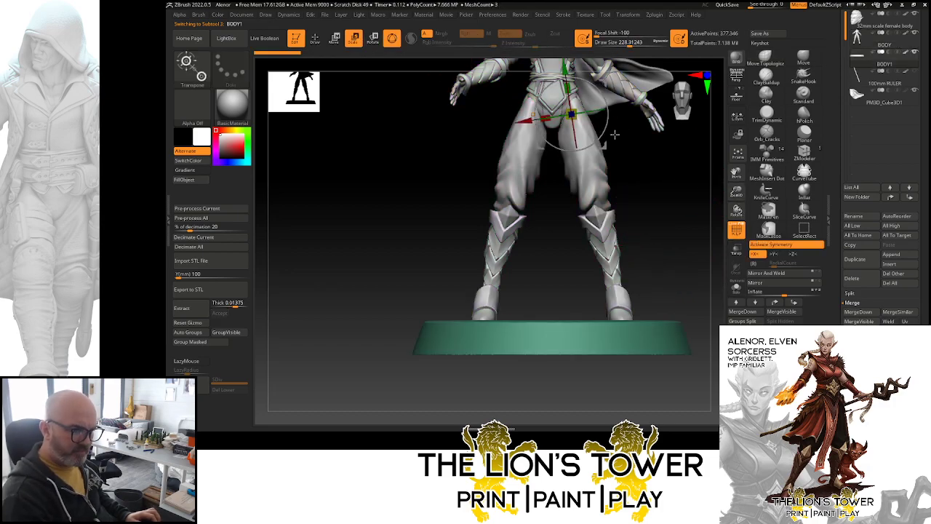
left_click_drag(736, 191, 735, 228)
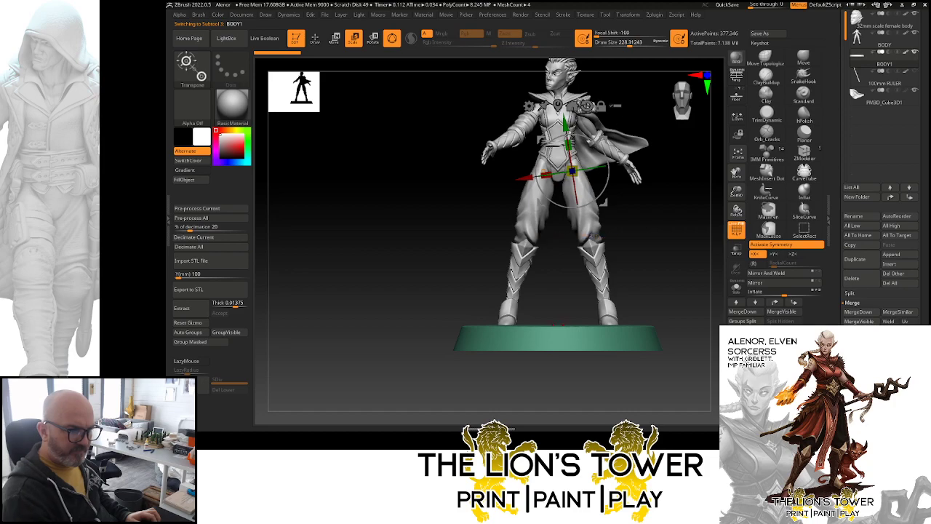
left_click(560, 105)
left_click(624, 273)
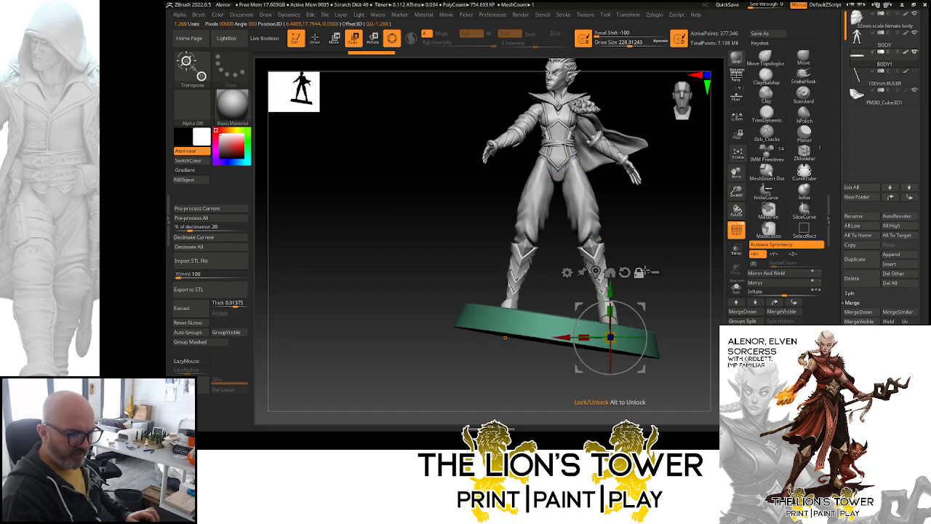
key("ctrl+z")
left_click(639, 273)
left_click(625, 273)
left_click(639, 273)
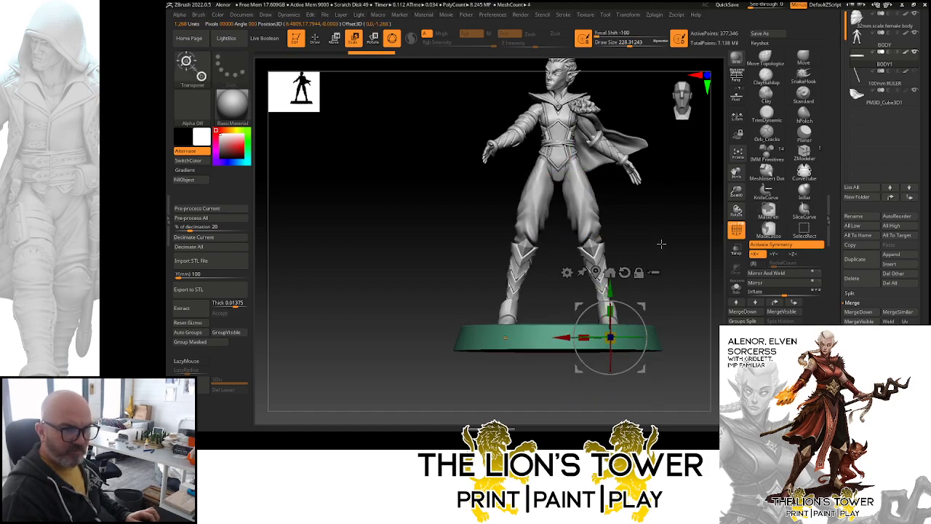
left_click_drag(608, 287, 613, 295)
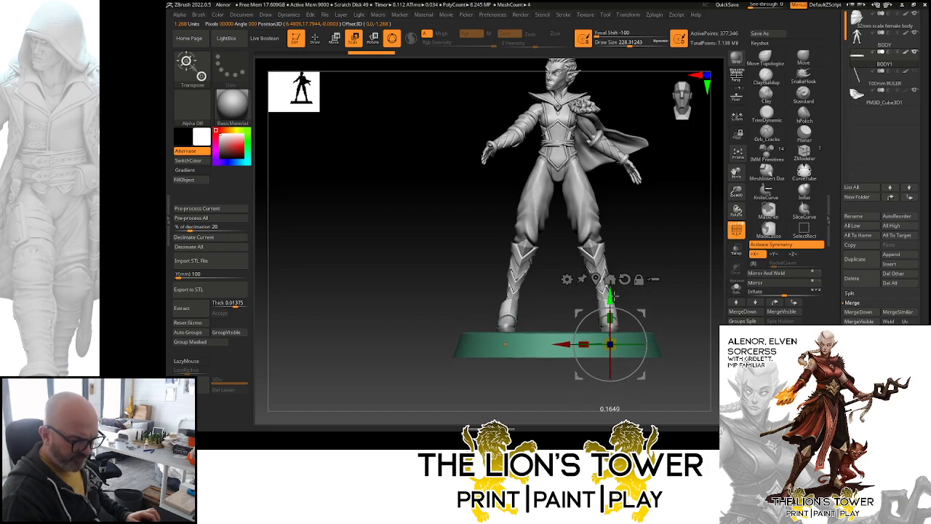
- Show the 100mm RULER, slide it against the figure to check the height, and compare the figure with the base from above
mouse_move(679, 231)
left_mouse_down()
mouse_move(701, 262)
mouse_move(683, 288)
mouse_move(626, 288)
mouse_move(634, 251)
mouse_move(669, 219)
left_mouse_up()
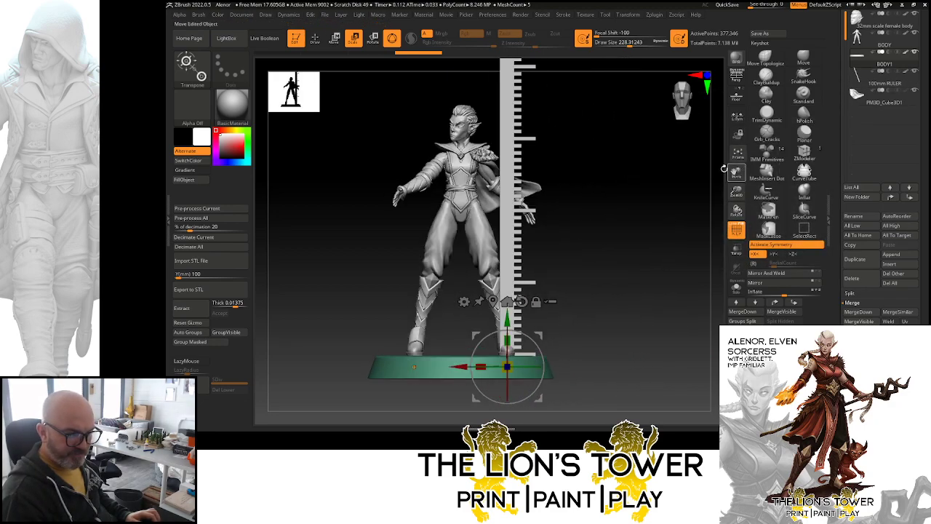
left_click(516, 235, "alt")
left_click_drag(549, 218, 619, 217)
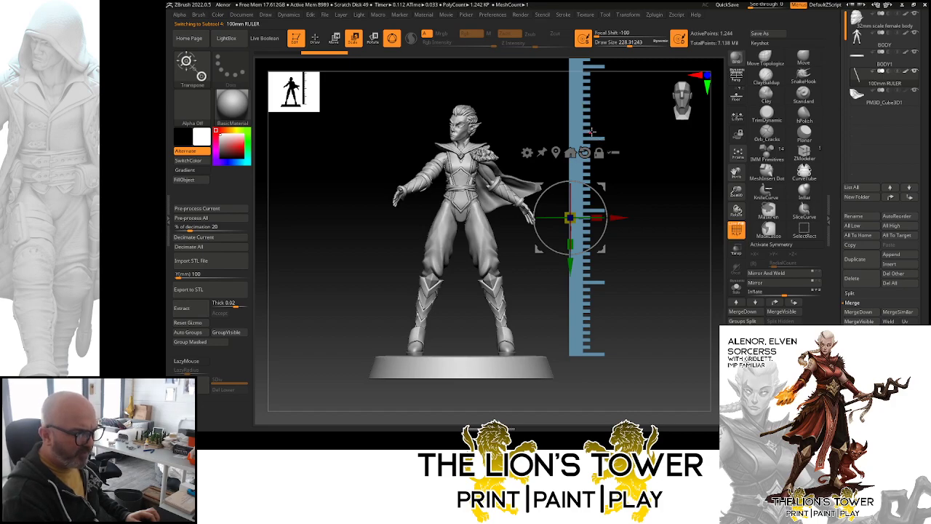
left_click_drag(626, 216, 474, 217)
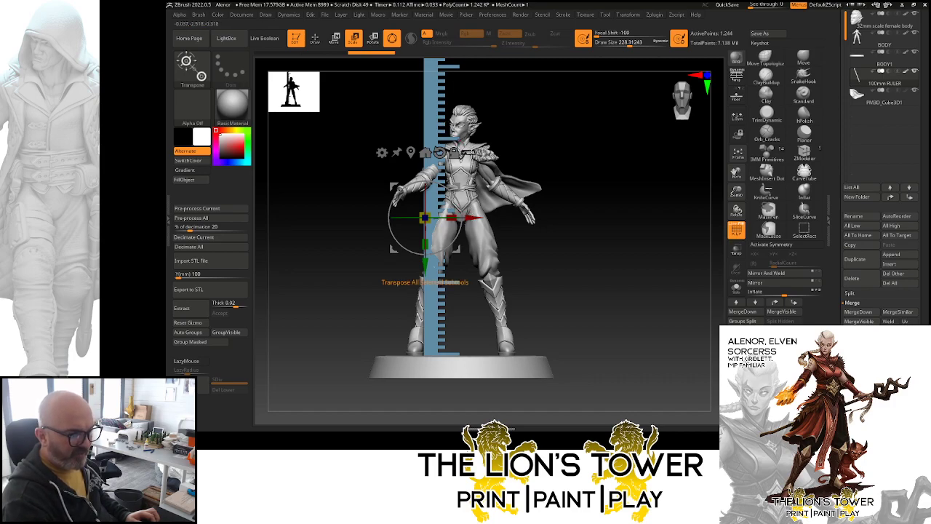
left_click_drag(465, 217, 652, 217)
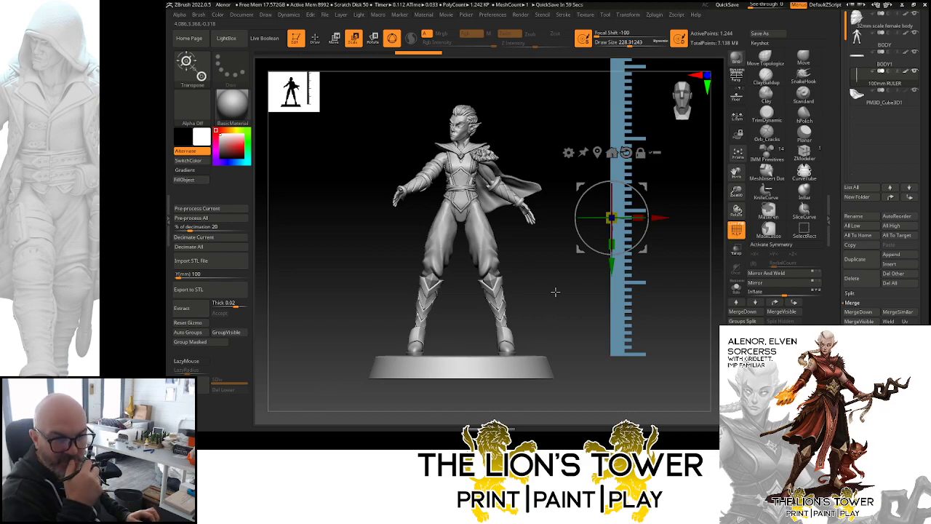
left_click_drag(687, 254, 682, 356)
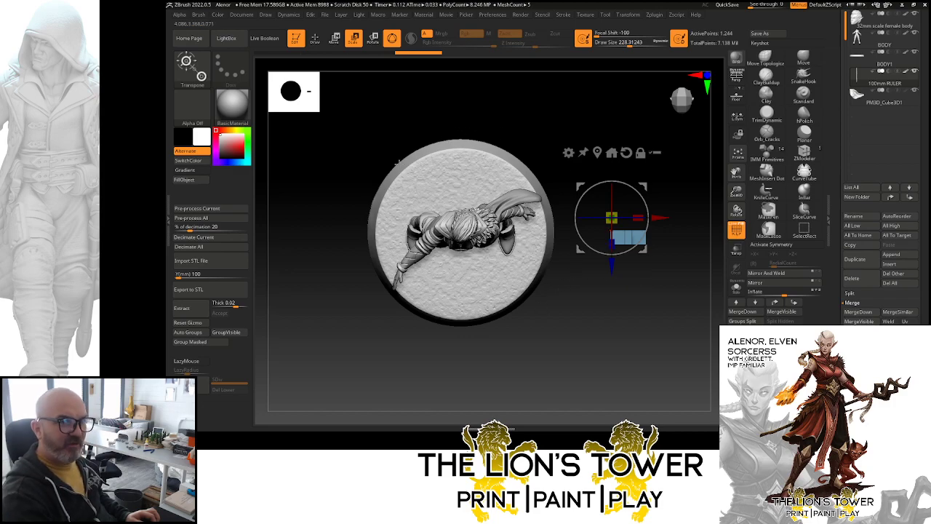
left_click_drag(547, 289, 655, 199)
- Select the BODY subtool and return to Draw mode with the boots in view
left_click(556, 249, "alt")
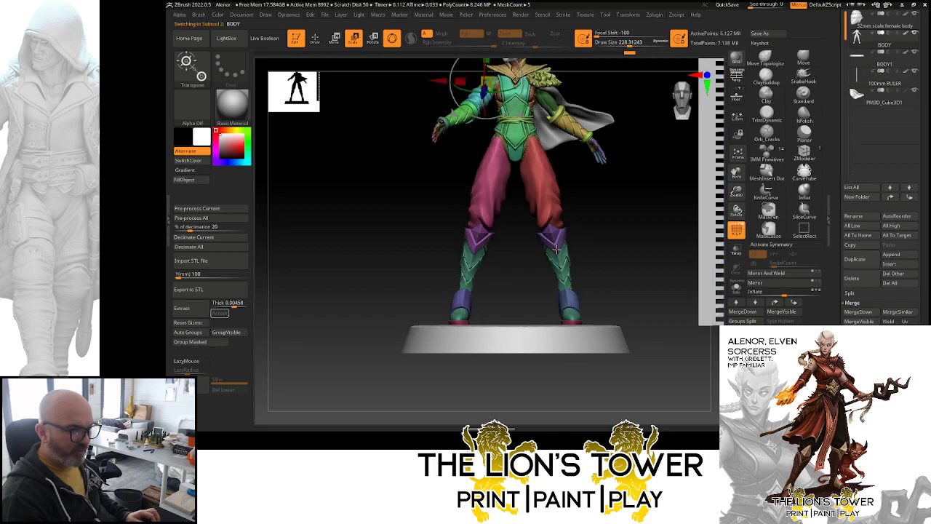
left_click_drag(742, 193, 741, 179)
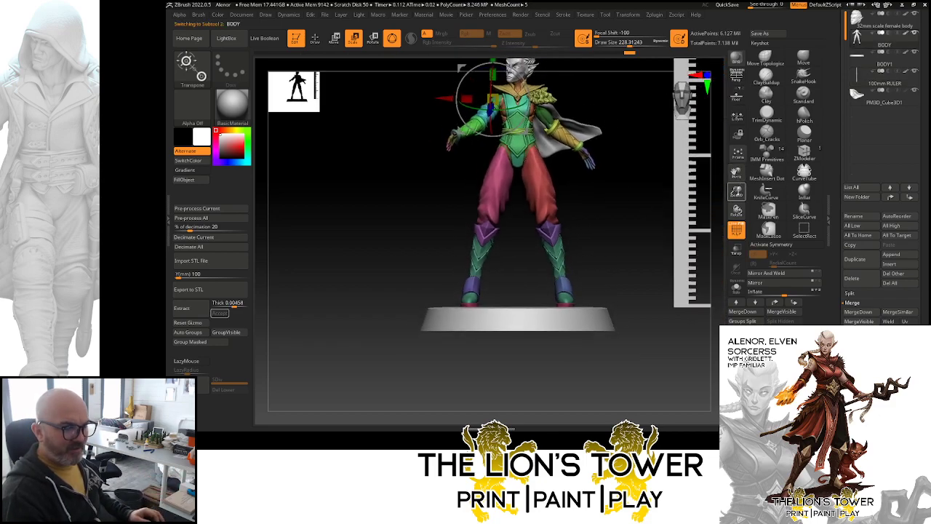
left_click_drag(736, 192, 783, 130)
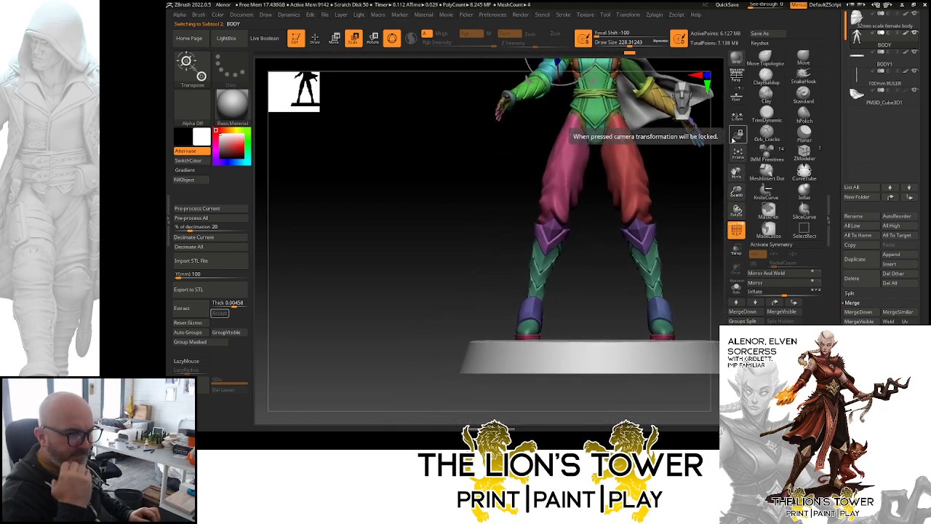
key("q")
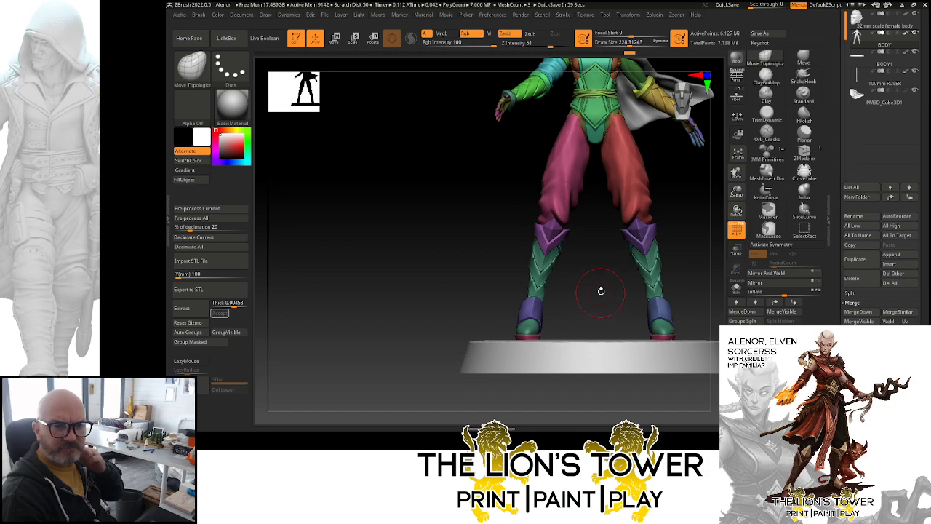
- Try to hide one leg's trouser, knee-guard, shin and ankle polygroups one after another
left_click(562, 188, "ctrl+shift")
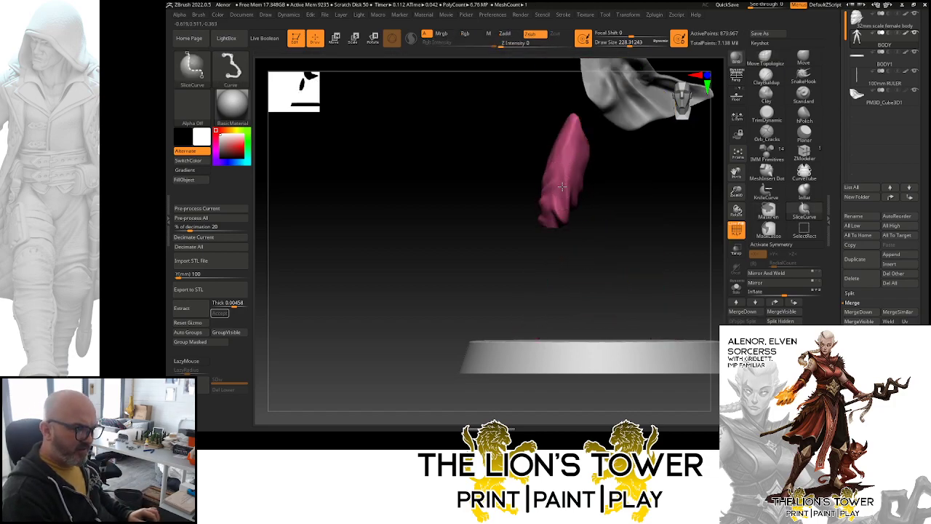
left_click(559, 226, "ctrl+shift")
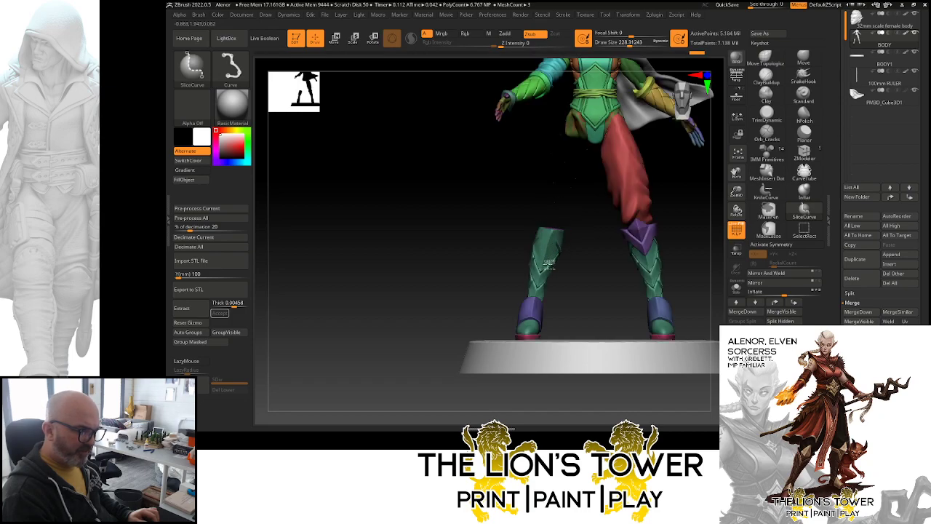
left_click(548, 262, "ctrl+shift")
left_click(531, 310, "ctrl+shift")
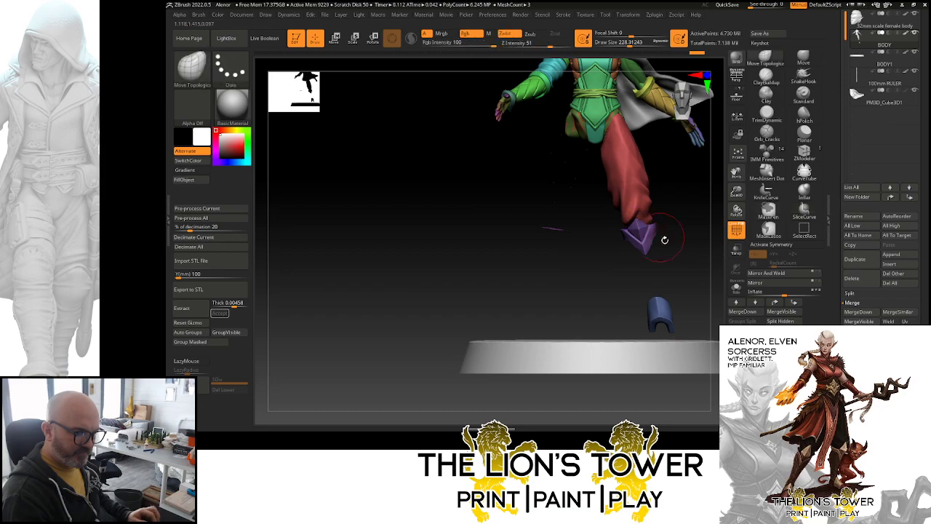
- Isolate the BODY subtool in Solo mode, choose SelectRect as the selection brush and unhide all its polygroups
left_click(736, 287)
left_click_drag(579, 267, 594, 293, "ctrl+shift")
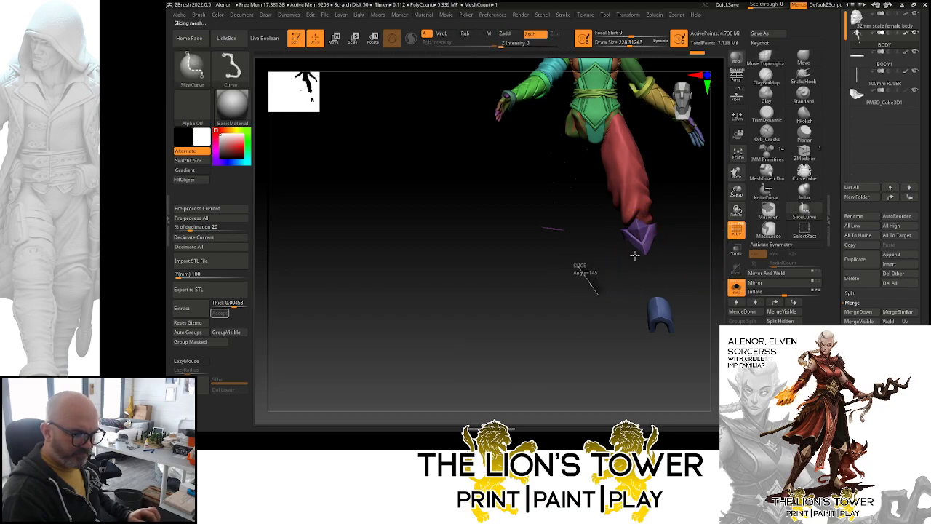
left_click(806, 230)
left_click(784, 249)
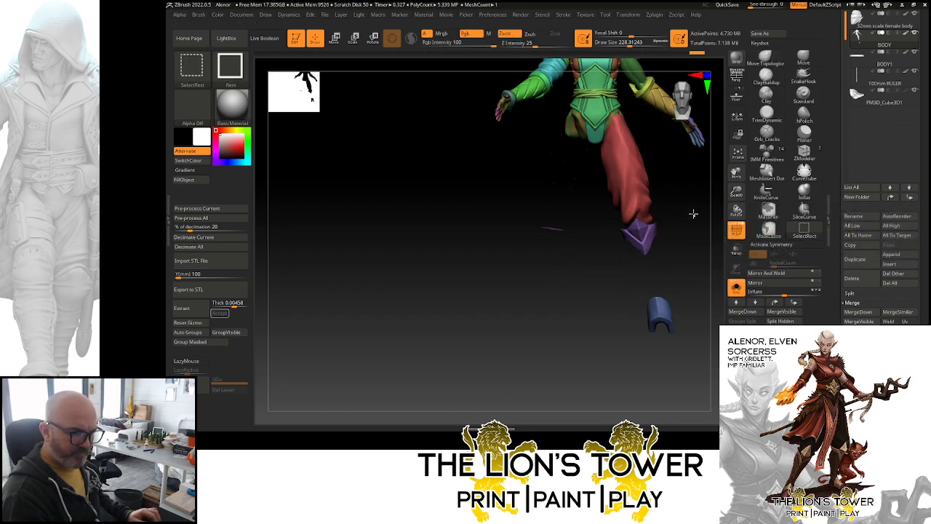
left_click(694, 213, "ctrl+shift")
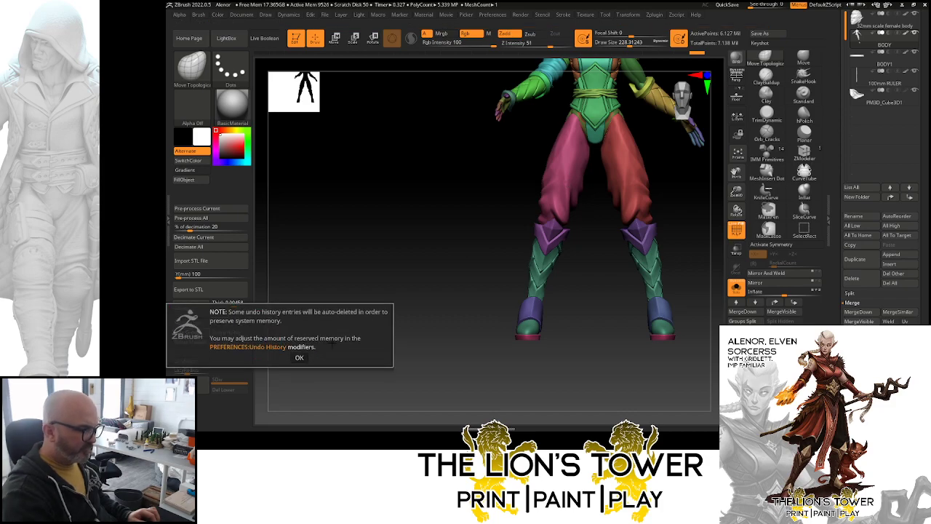
- Dismiss the undo-history note and hide the right leg's thigh, knee guard and boot polygroups to inspect the geometry behind them
left_click(299, 357)
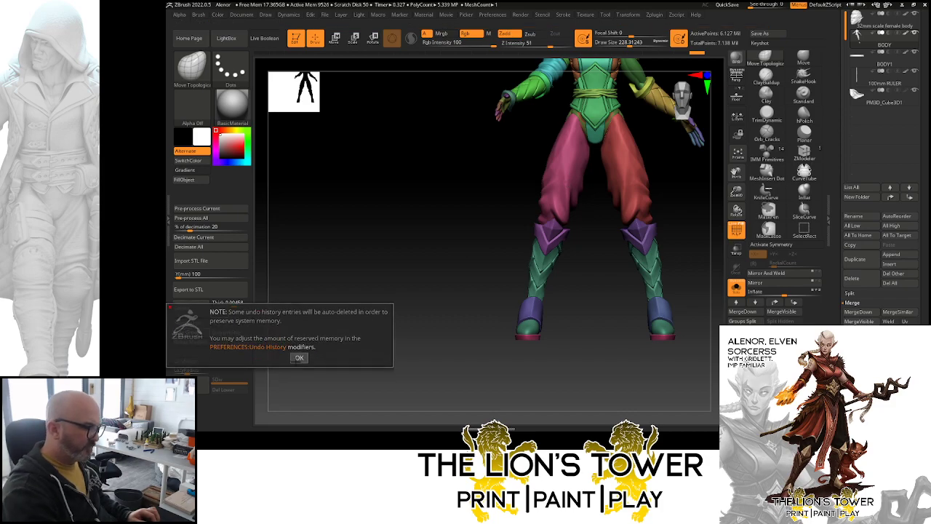
left_click(563, 187, "ctrl+shift")
left_click(556, 224, "ctrl+shift")
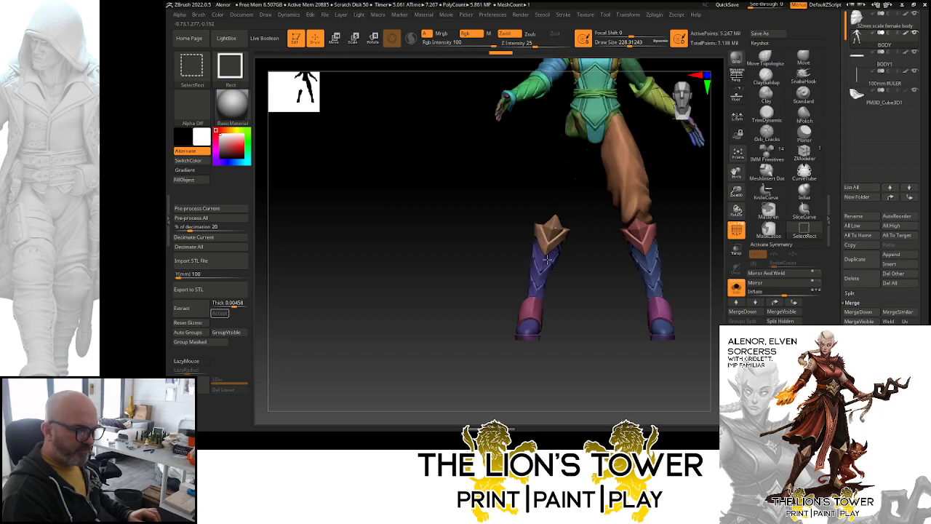
left_click(548, 252, "ctrl+shift")
left_click(547, 262, "ctrl+shift")
left_click(532, 306, "ctrl+shift")
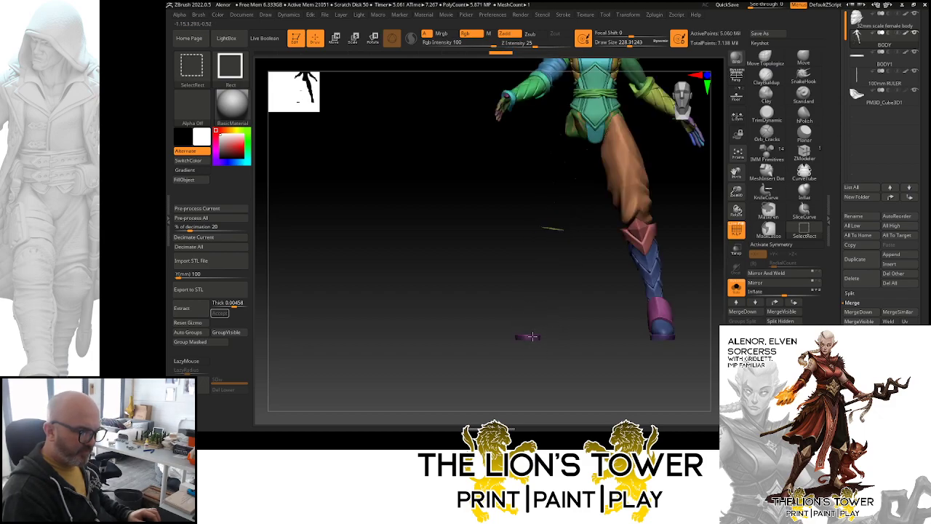
left_click_drag(687, 211, 623, 235)
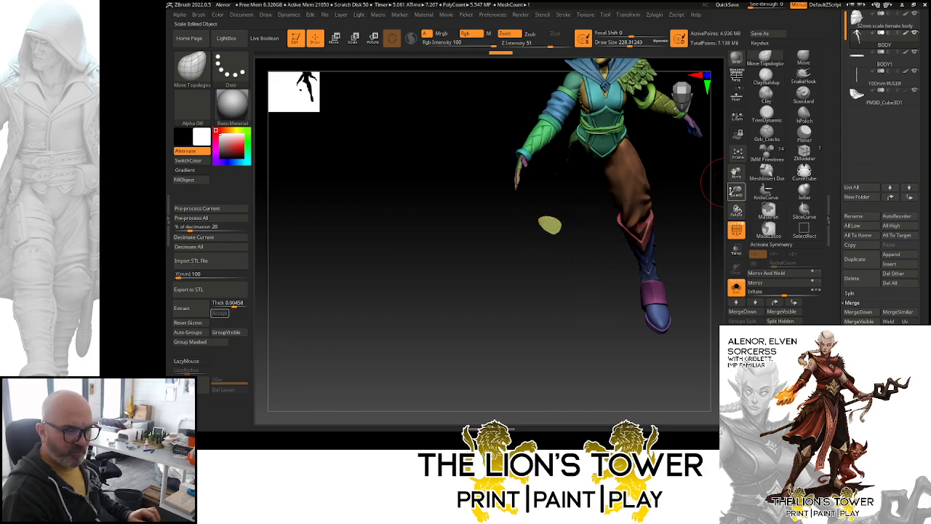
mouse_move(623, 205)
left_mouse_down()
mouse_move(599, 206)
mouse_move(617, 153)
mouse_move(583, 289)
left_mouse_up()
- Isolate the right thigh polygroup and reverse the visibility so only that thigh is hidden on the body
left_click(528, 231, "ctrl+shift")
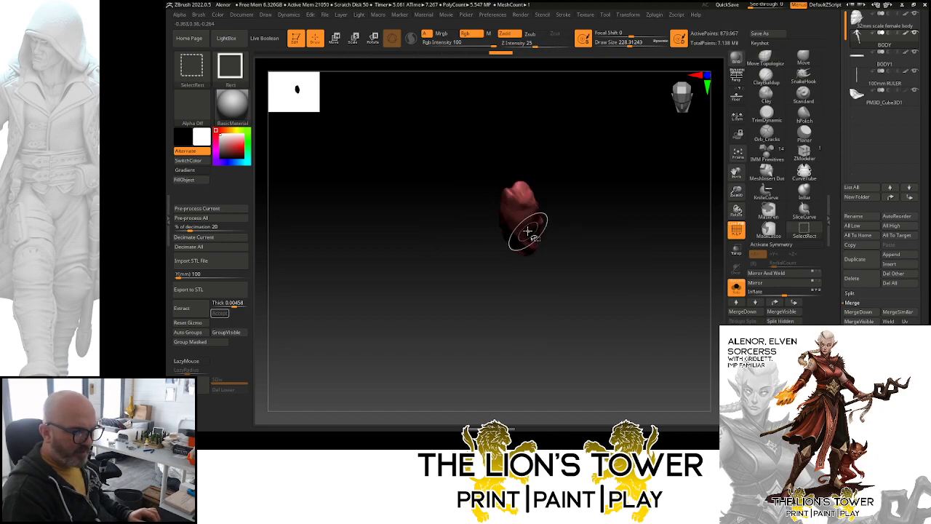
left_click(559, 250, "ctrl+shift")
mouse_move(561, 267)
left_mouse_down()
mouse_move(530, 235)
mouse_move(598, 257)
mouse_move(597, 239)
mouse_move(725, 191)
mouse_move(734, 231)
left_mouse_up()
left_click_drag(551, 297, 594, 298)
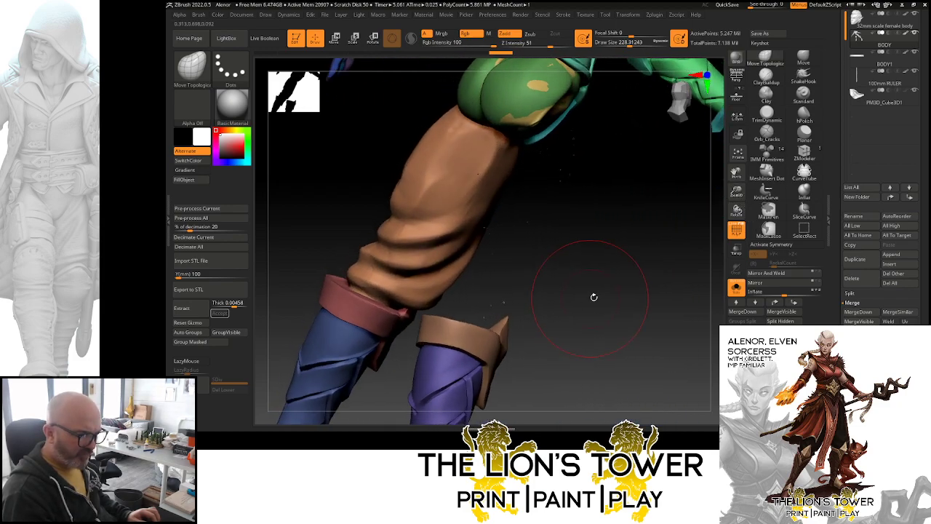
mouse_move(737, 194)
left_mouse_down()
mouse_move(735, 170)
mouse_move(721, 161)
left_mouse_up()
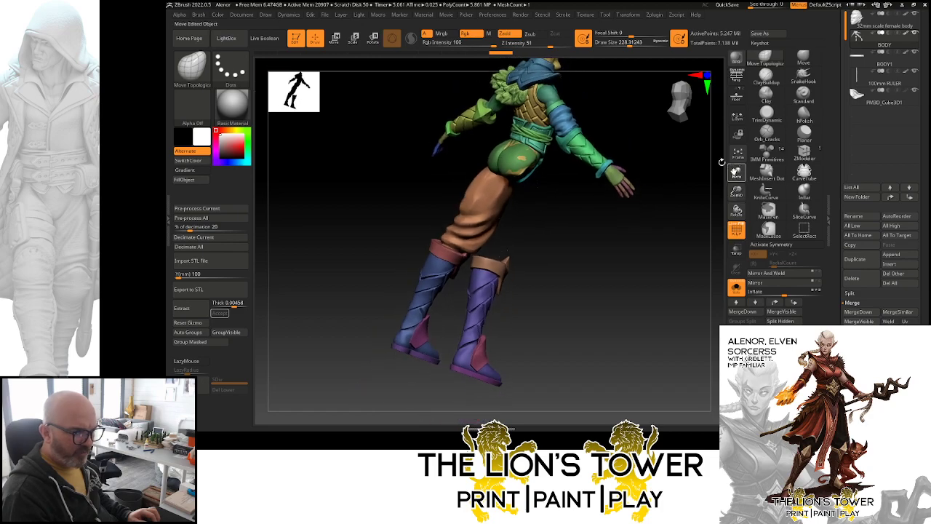
- Hide both boots with their cuffs, knee guards and soles, and the left thigh polygroup
left_click(494, 265, "ctrl+shift")
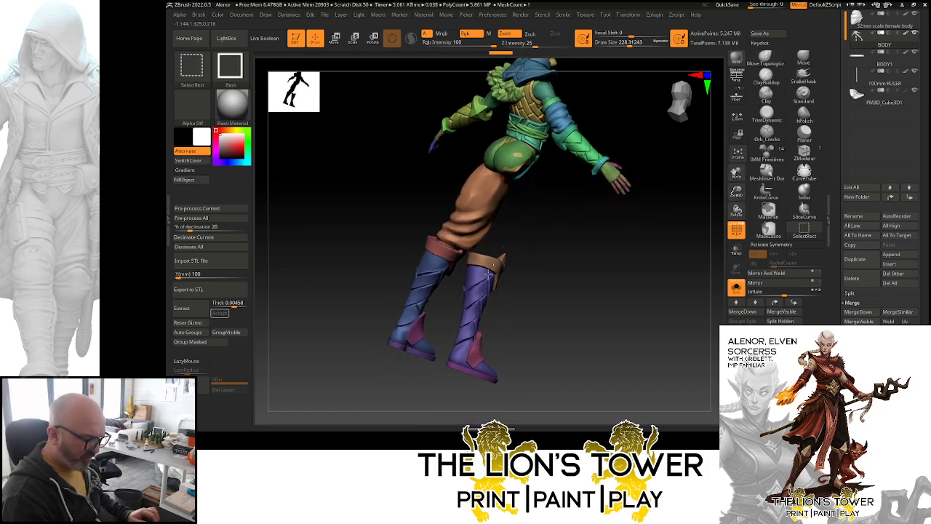
left_click(480, 317, "ctrl+shift")
left_click(471, 356, "ctrl+shift")
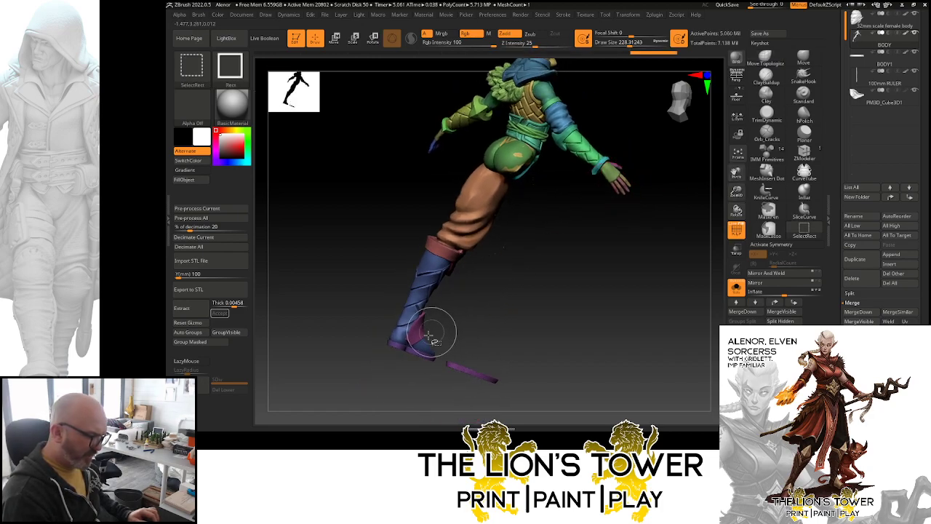
left_click(456, 354, "ctrl+shift")
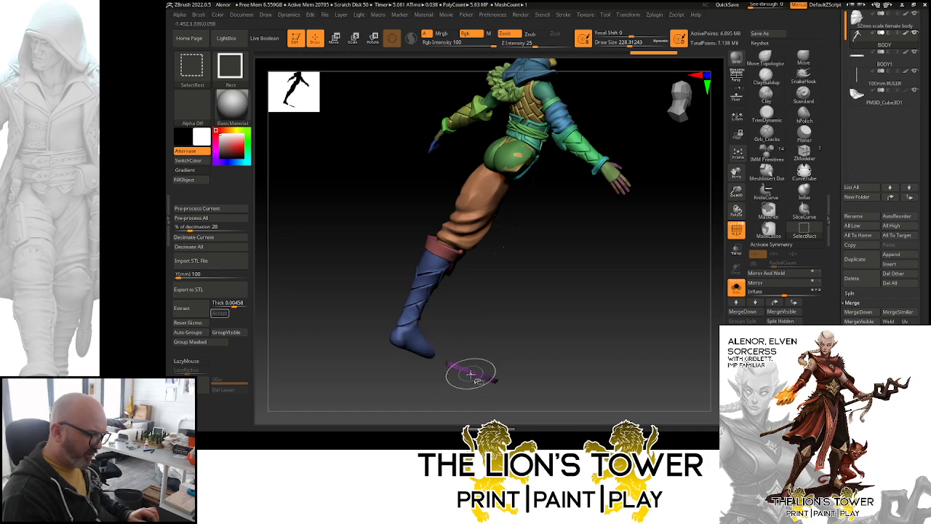
left_click(429, 286, "ctrl+shift")
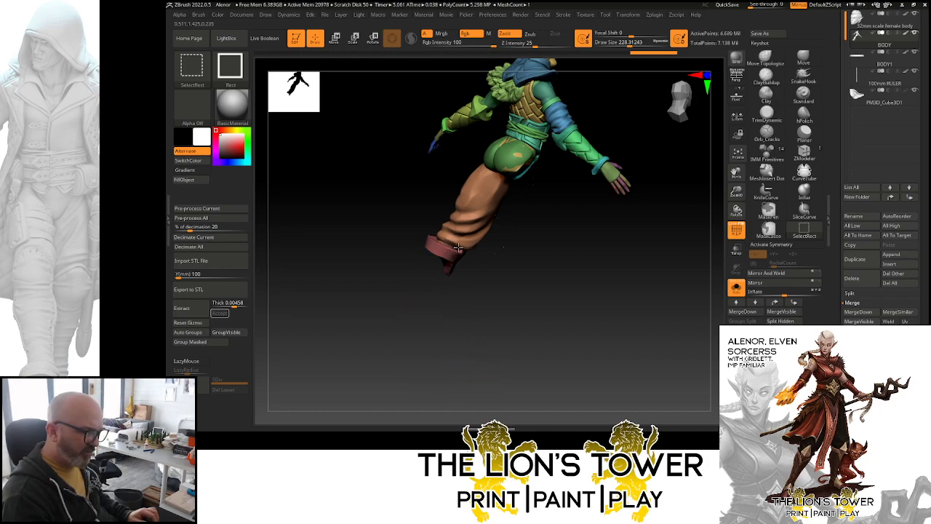
left_click(458, 248, "ctrl+shift")
left_click(499, 162, "ctrl+shift")
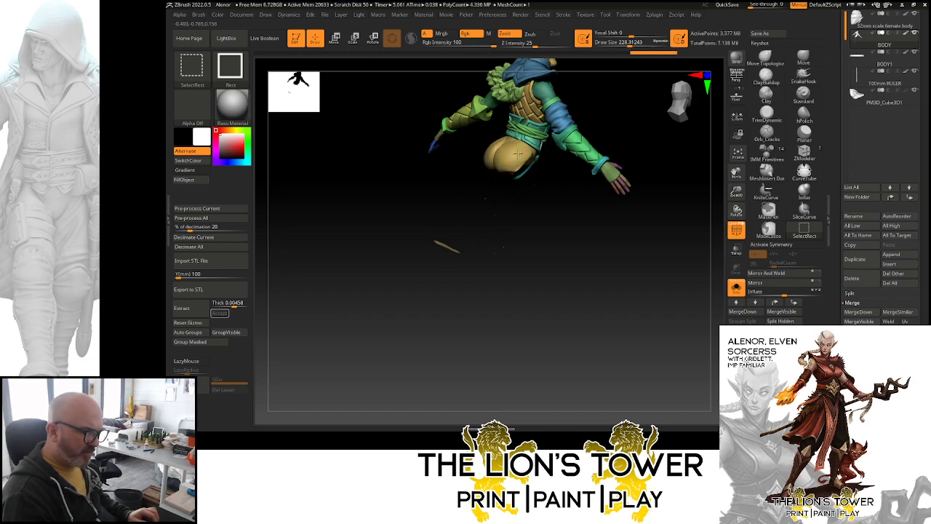
- Hide the hips, corset, belt and tunic polygroups together with the right arm and its bracer
left_click(533, 118, "ctrl+shift")
left_click(533, 125, "ctrl+shift")
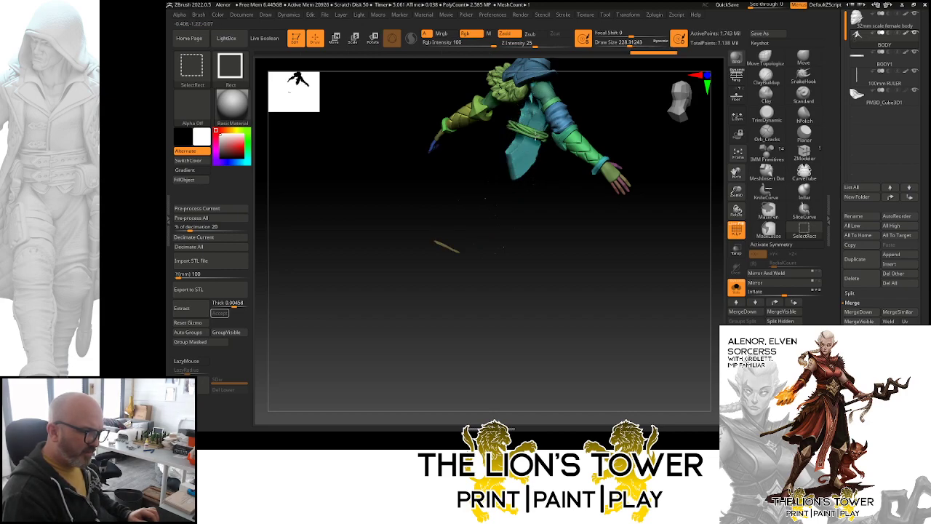
left_click(559, 117, "ctrl+shift")
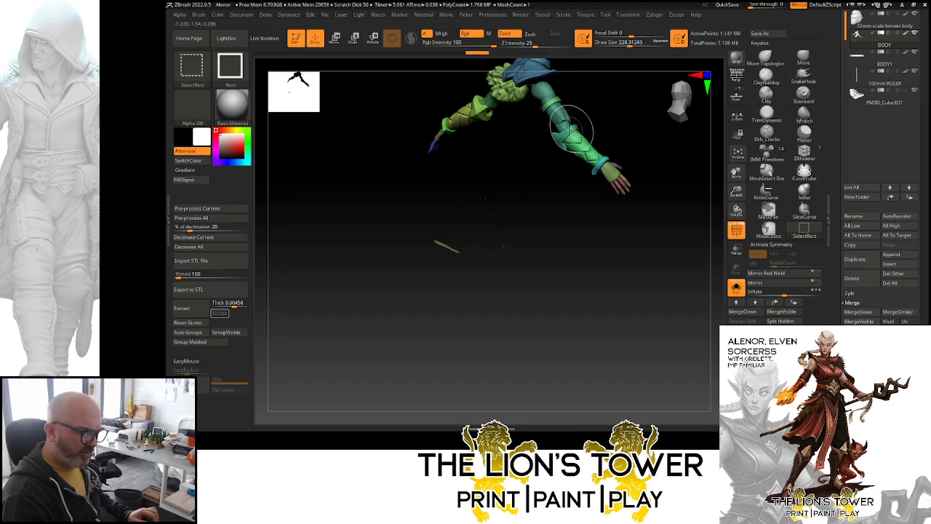
left_click(582, 135, "ctrl+shift")
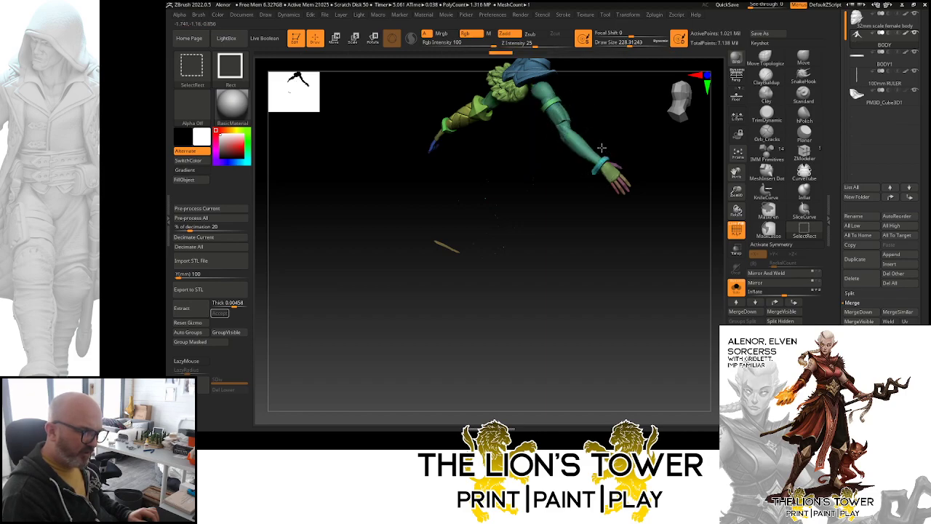
left_click(597, 152, "ctrl+shift")
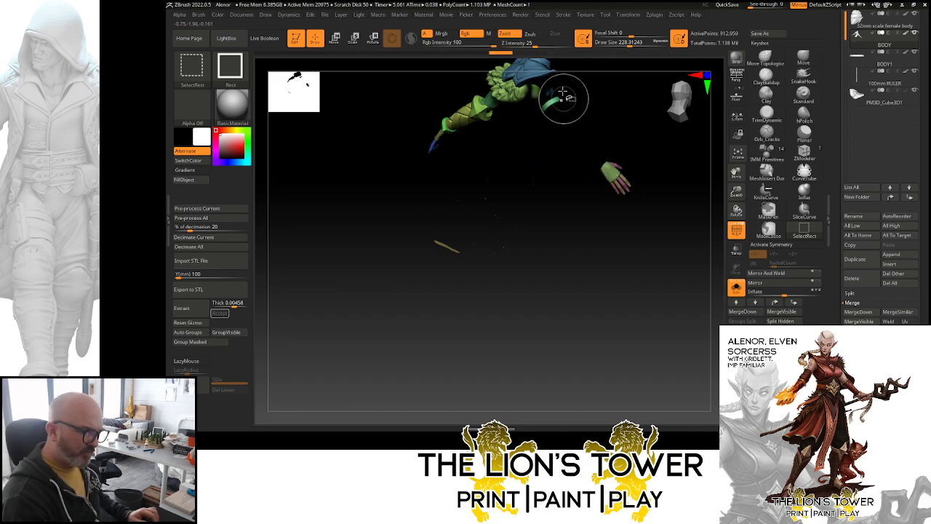
- Hide the collar, shoulder armour and left arm polygroups, and delete the remaining hands and stray fragments from the body
left_click(525, 77, "ctrl+shift")
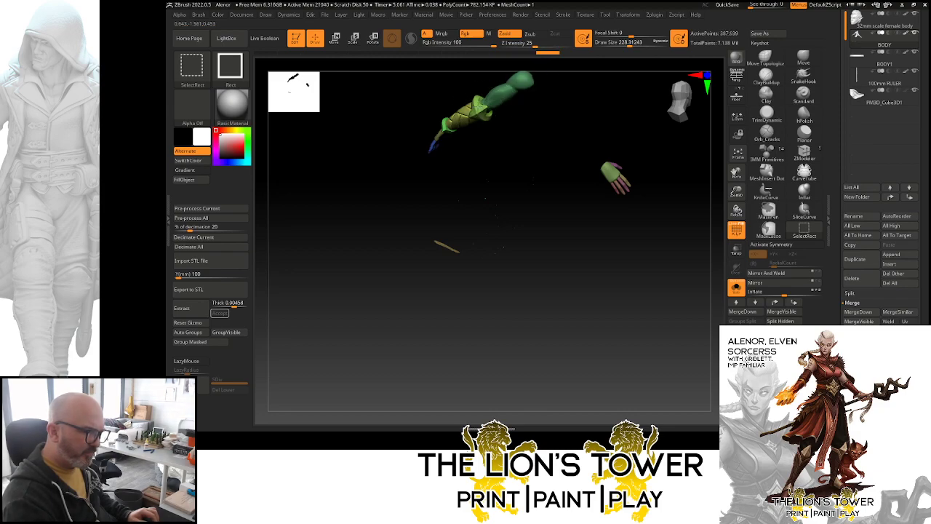
left_click(482, 107, "ctrl+shift")
left_click(447, 125, "ctrl+shift")
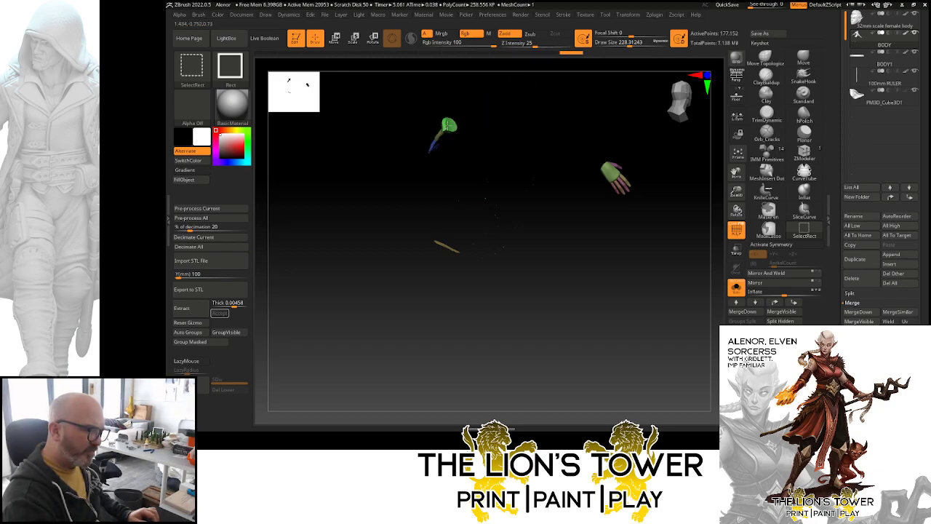
left_click(446, 124, "ctrl+shift")
left_click_drag(663, 162, 630, 160)
mouse_move(736, 190)
left_mouse_down()
mouse_move(651, 218)
mouse_move(657, 293)
mouse_move(641, 189)
mouse_move(654, 191)
mouse_move(661, 216)
mouse_move(647, 175)
mouse_move(665, 203)
left_mouse_up()
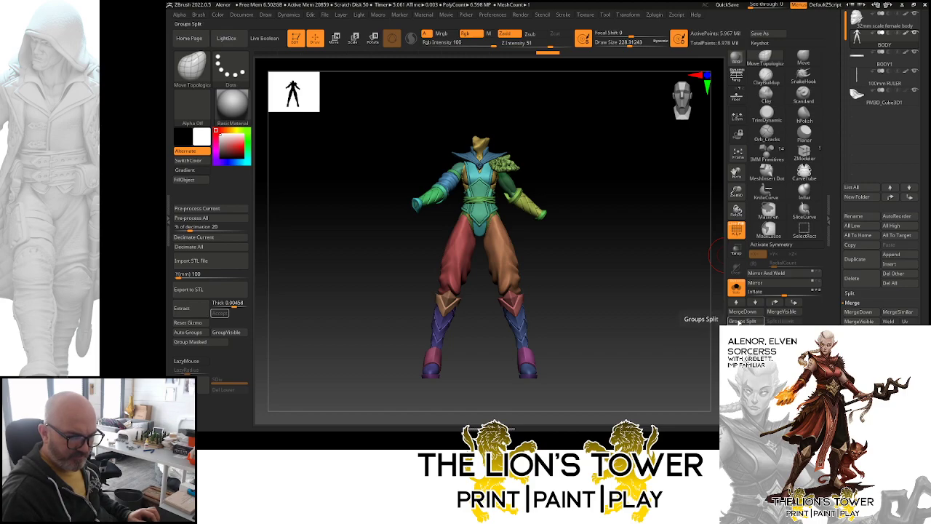
- Leave solo display and examine the whole figure with its head, cape, base and ruler from back and front
left_click(695, 305, "ctrl+shift")
left_click_drag(695, 305, 697, 275)
left_click_drag(736, 192, 719, 232)
mouse_move(631, 291)
left_mouse_down()
mouse_move(654, 295)
mouse_move(622, 293)
mouse_move(650, 303)
mouse_move(703, 292)
left_mouse_up()
left_click_drag(736, 192, 669, 162)
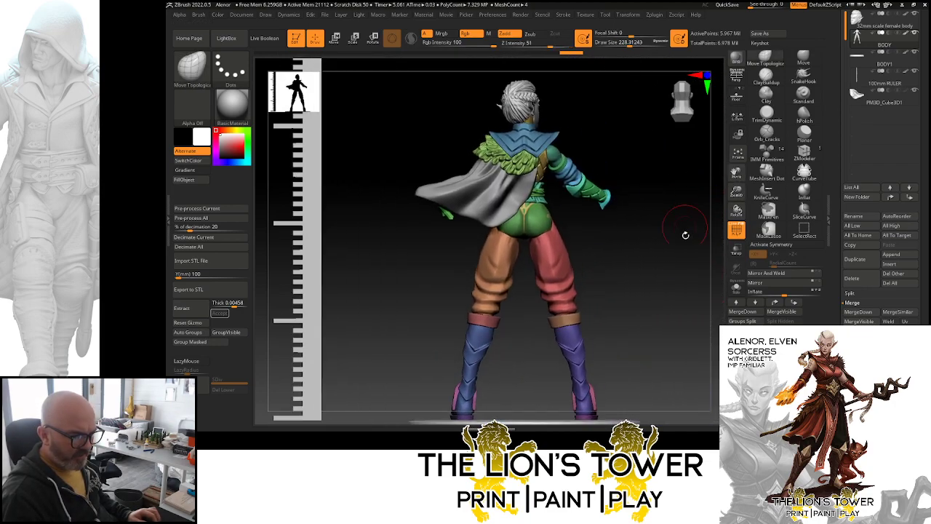
left_click(676, 266, "ctrl")
left_click_drag(675, 266, 658, 289, "ctrl")
left_click_drag(736, 192, 736, 188)
left_click_drag(660, 146, 704, 214, "alt")
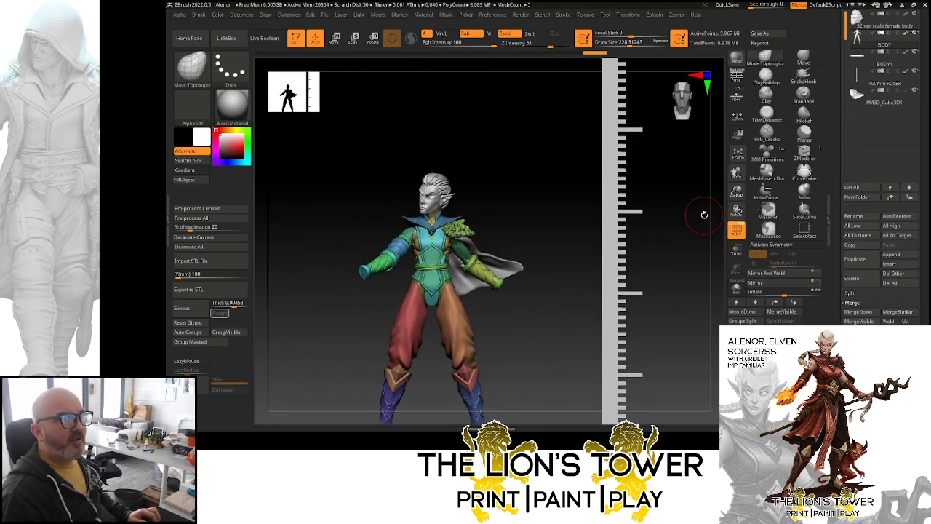
left_click_drag(736, 173, 821, 165)
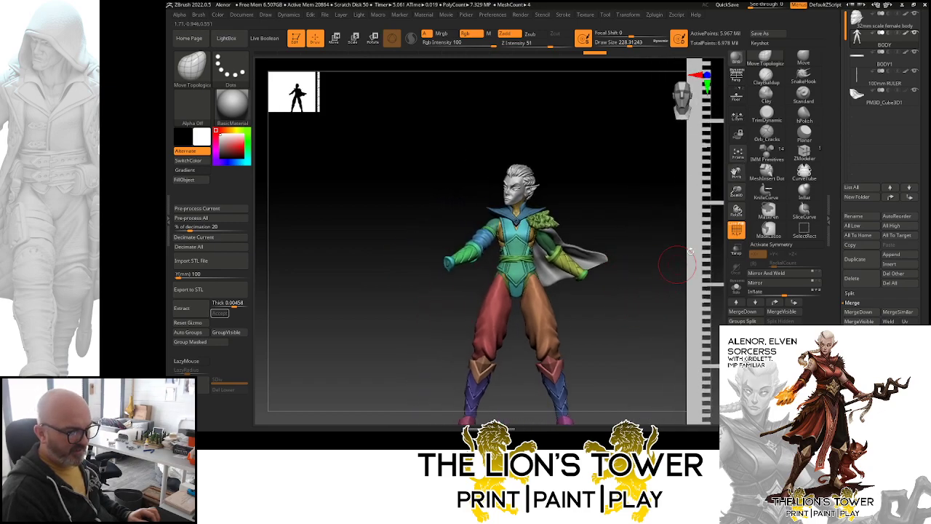
left_click_drag(736, 172, 759, 138)
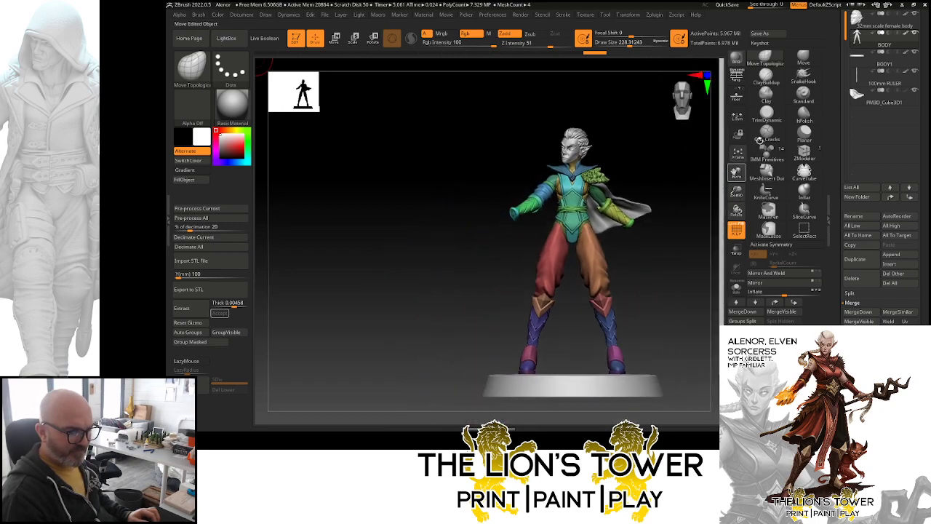
- Hide the right leg's polygroups, mask the rest of the body, and show the whole body again
left_click(544, 255, "ctrl+shift")
left_click(545, 298, "ctrl+shift")
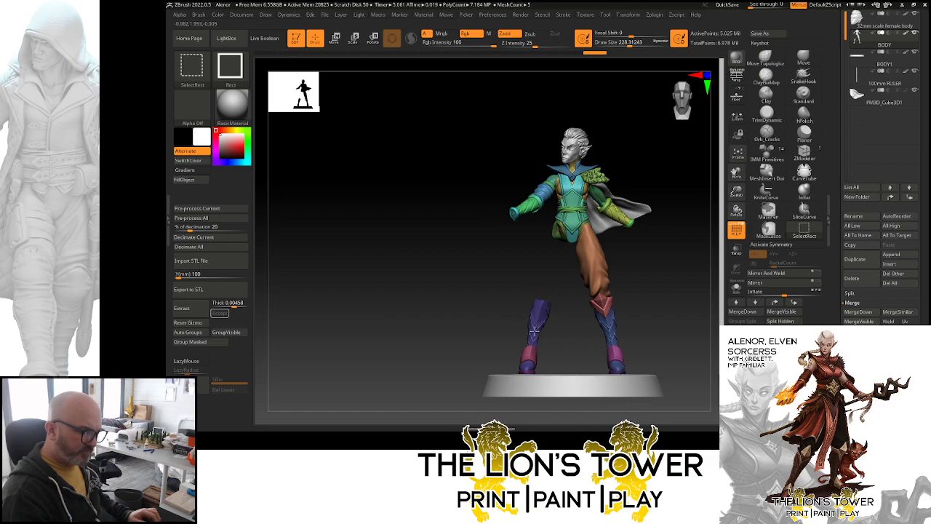
left_click(534, 328, "ctrl+shift")
left_click(532, 370, "ctrl+shift")
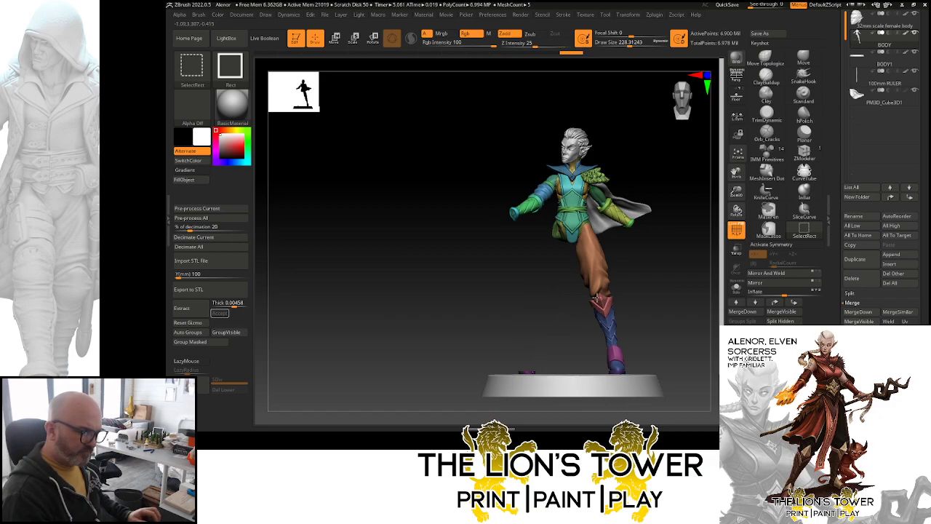
left_click(659, 276, "ctrl+shift")
left_click_drag(660, 262, 629, 165)
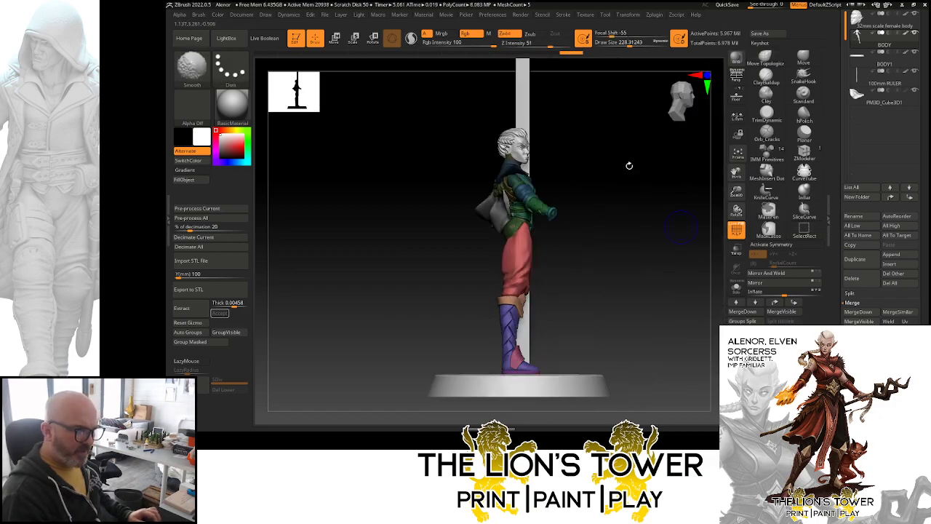
- Switch to the Rotate gizmo and position its pivot at the right hip joint, checking from front and side
key("r")
mouse_move(736, 191)
left_mouse_down()
mouse_move(741, 175)
mouse_move(745, 182)
left_mouse_up()
left_click_drag(571, 204, 575, 252)
left_click(556, 212)
left_click_drag(620, 207, 574, 235, "shift")
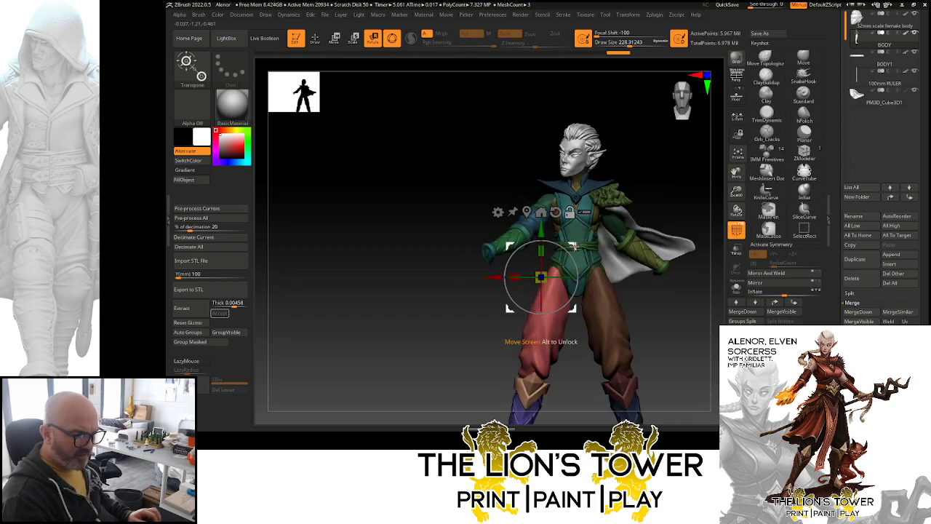
left_click_drag(495, 276, 509, 276, "alt")
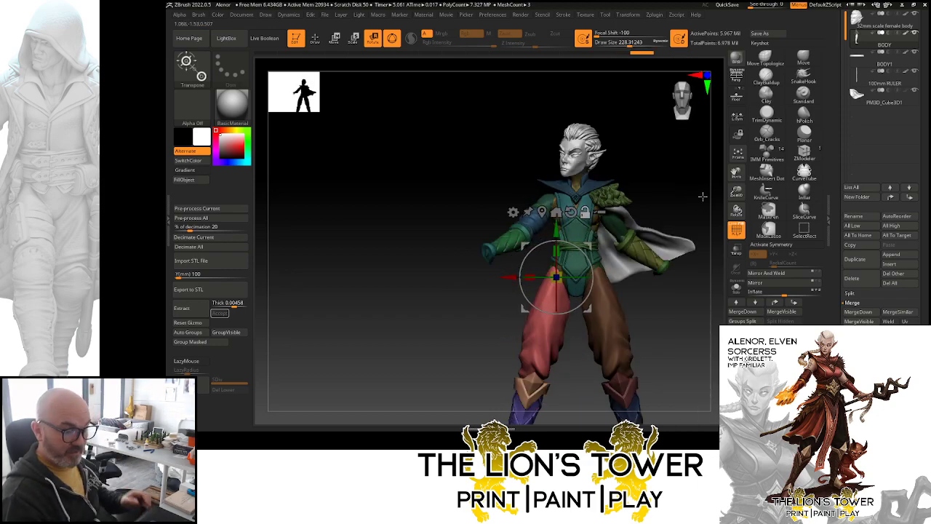
left_click_drag(703, 195, 571, 295, "shift")
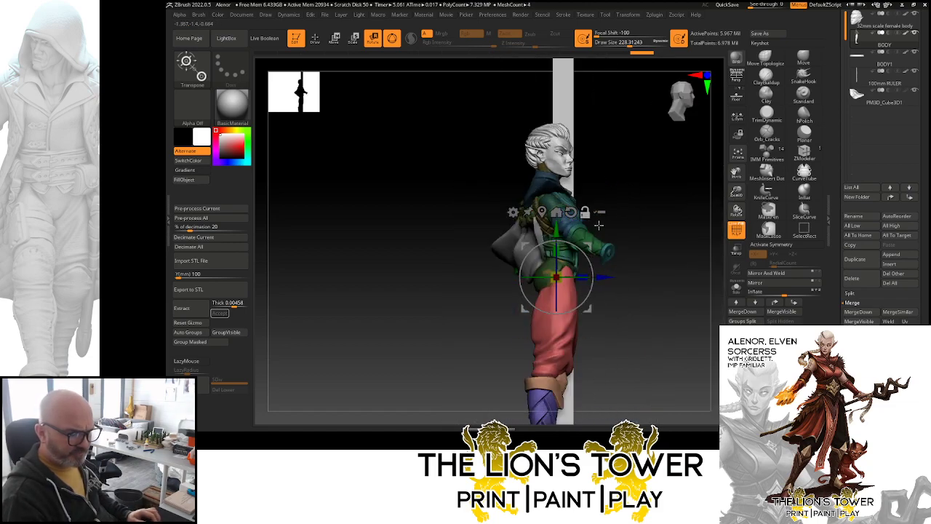
left_click_drag(637, 225, 593, 213, "shift")
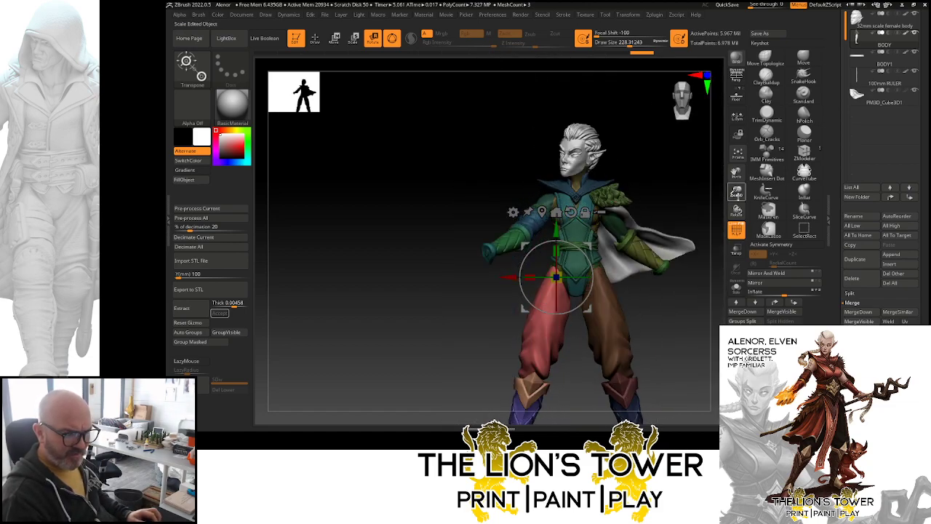
left_click_drag(690, 211, 711, 213, "alt")
left_click_drag(631, 215, 593, 202, "shift")
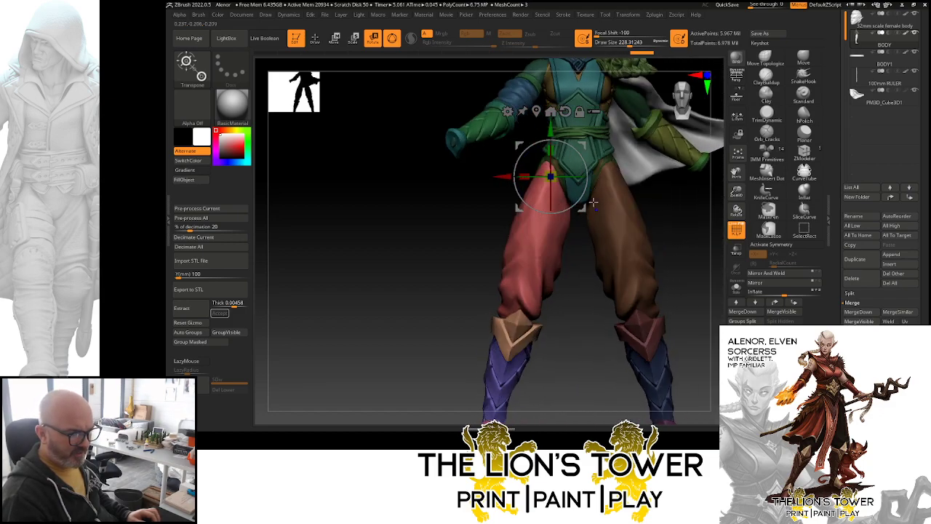
- Rotate the unmasked right leg outward at the hip and twist it into a wider stance, checking from front and side
mouse_move(585, 159)
left_mouse_down()
mouse_move(589, 169)
mouse_move(583, 143)
left_mouse_up()
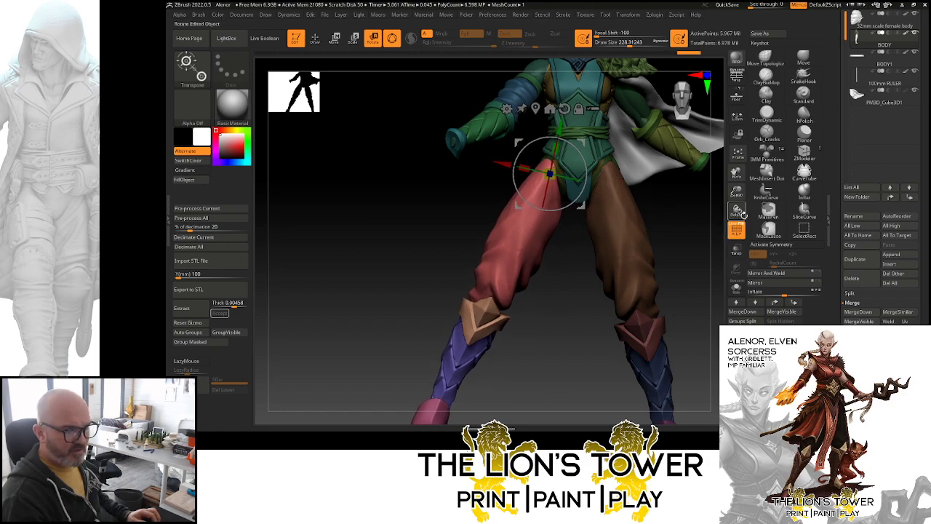
left_click_drag(719, 211, 567, 223, "alt")
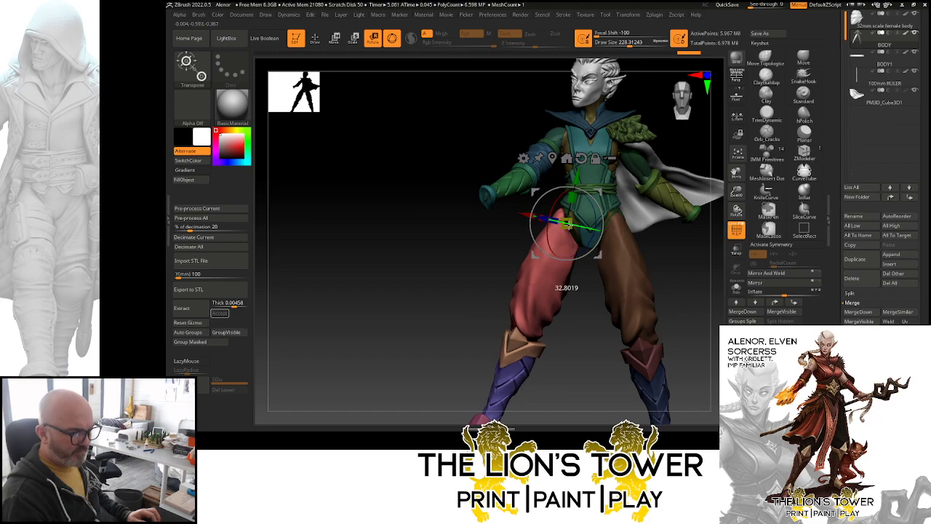
left_click_drag(661, 239, 594, 194)
left_click_drag(673, 264, 611, 217)
left_click_drag(670, 262, 617, 235)
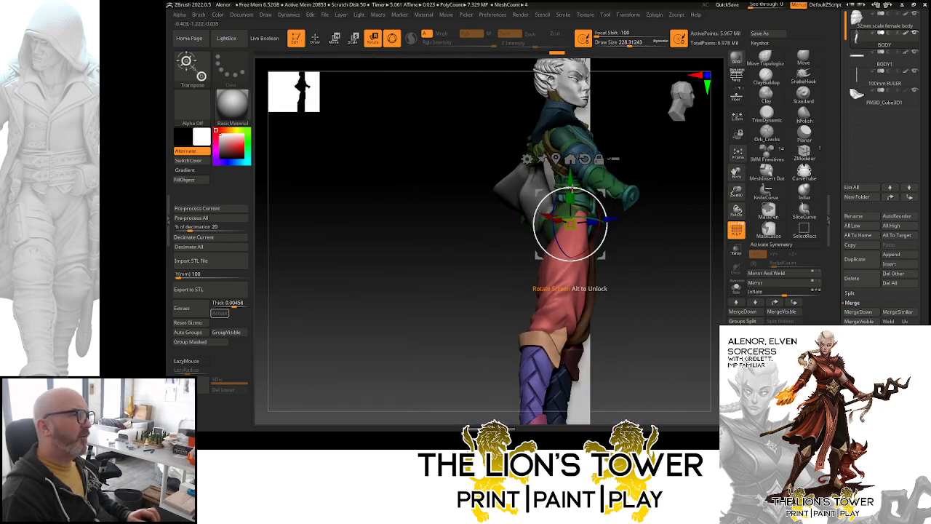
left_click_drag(696, 285, 612, 254)
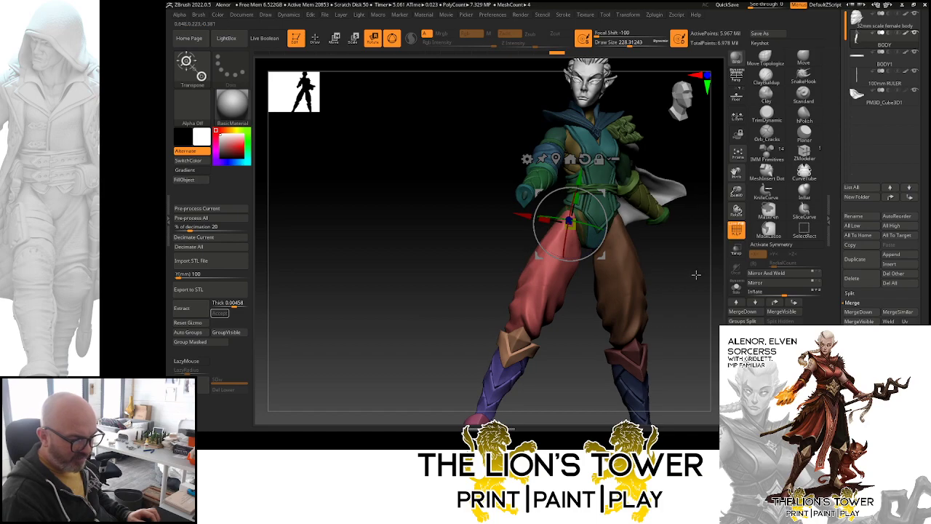
- Twist the right leg about 21 degrees around its long axis at the hip, checking the stance from front, side, back and top
left_click_drag(696, 274, 660, 266)
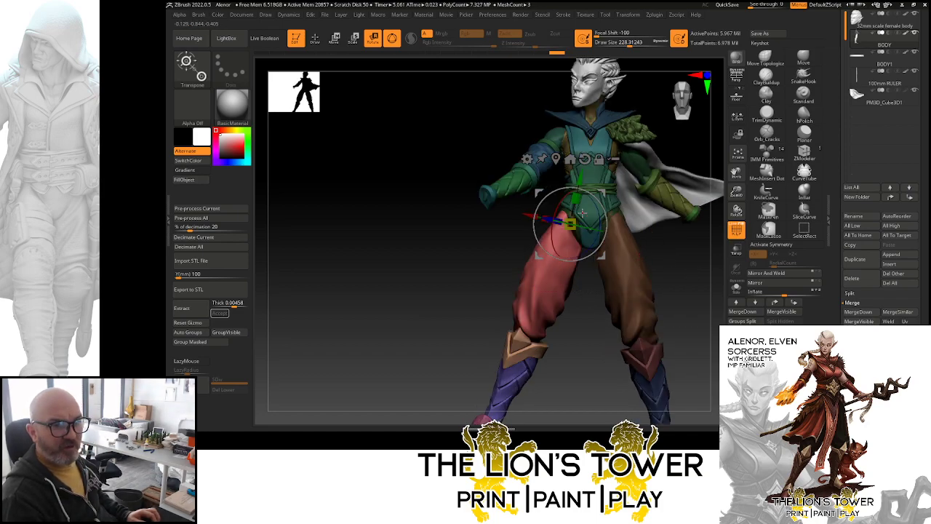
left_click_drag(689, 279, 765, 271)
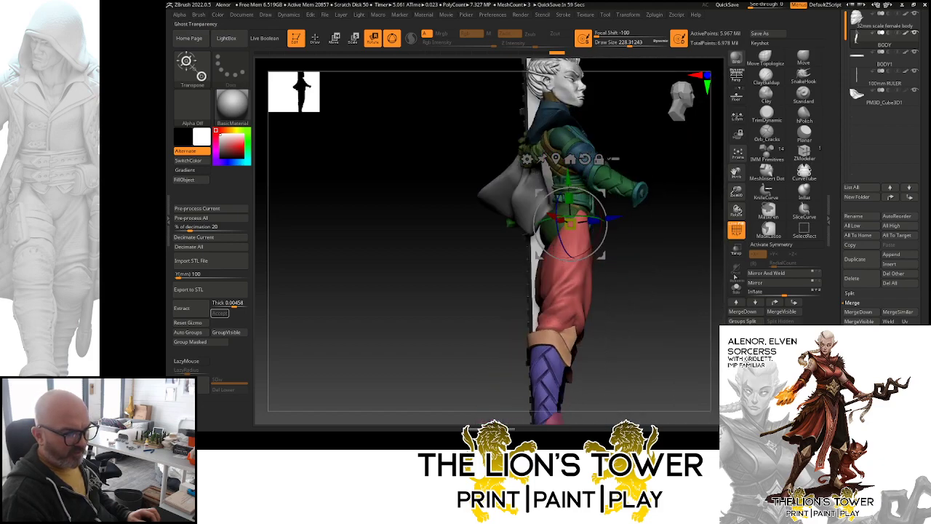
left_click_drag(707, 260, 773, 257)
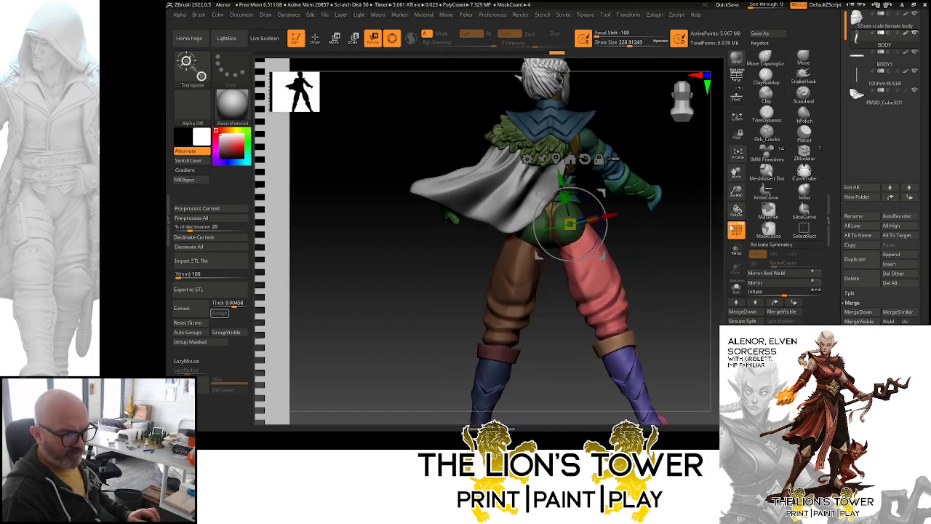
left_click(727, 157)
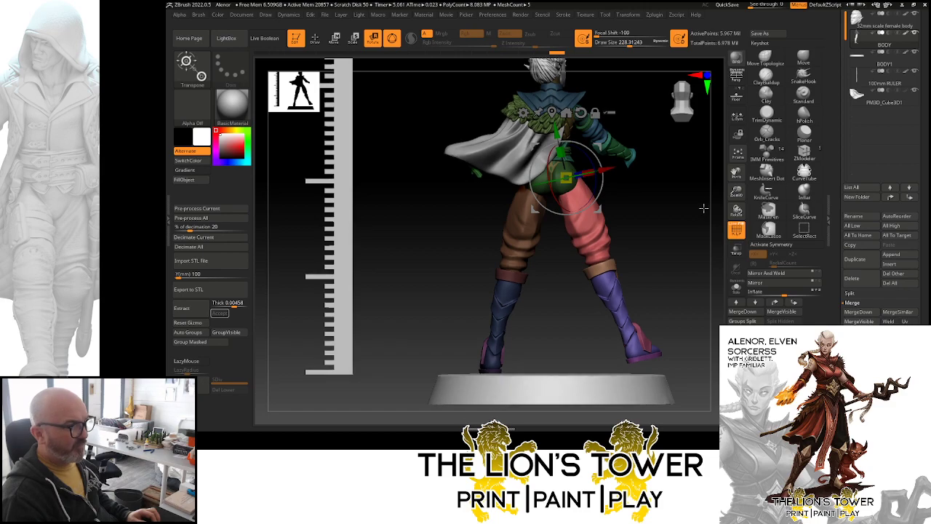
left_click_drag(699, 220, 707, 219)
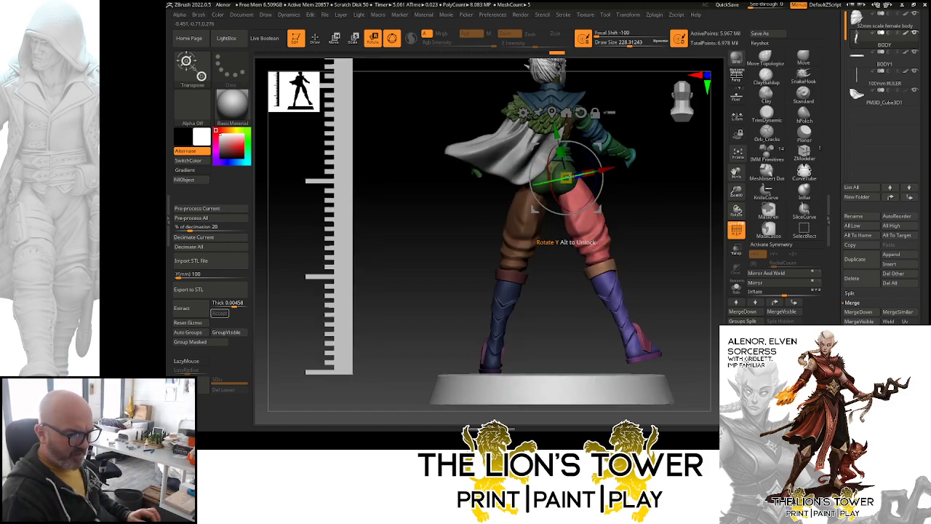
left_click_drag(537, 178, 539, 187)
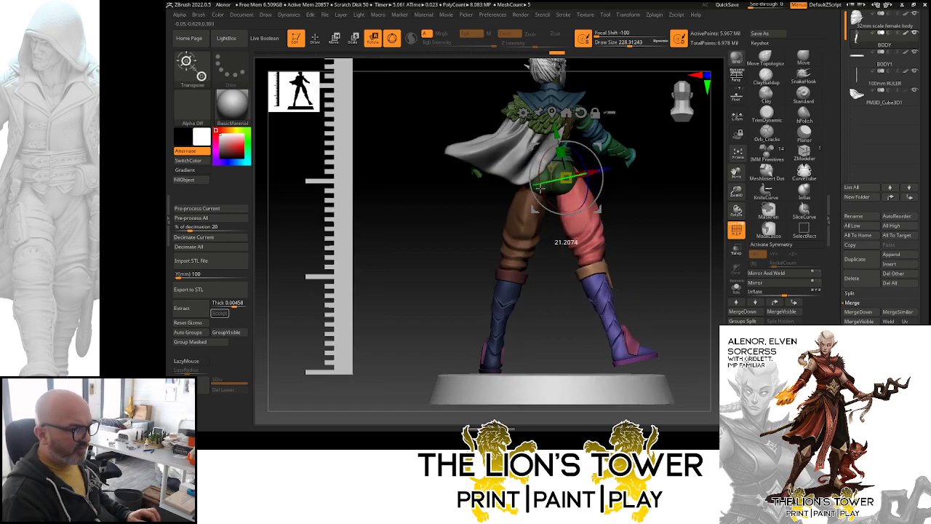
left_click_drag(693, 244, 655, 286)
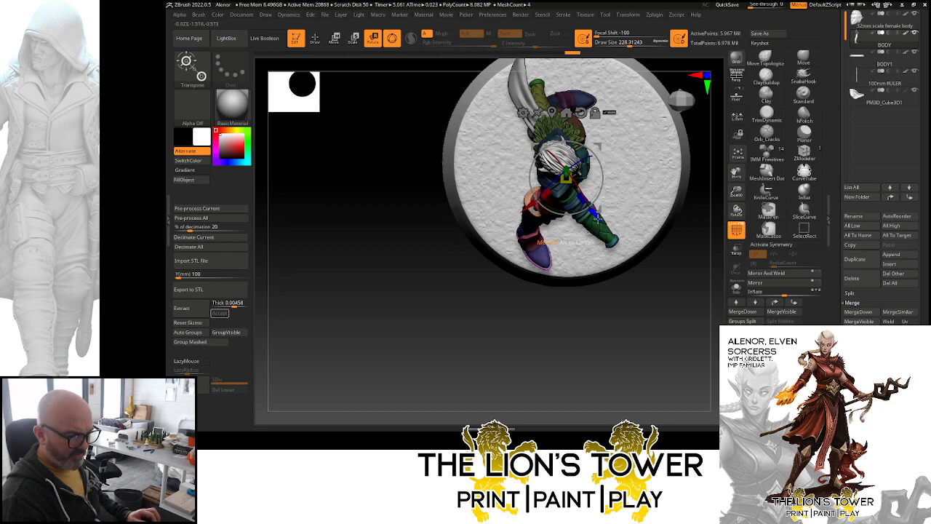
mouse_move(663, 333)
left_mouse_down()
mouse_move(665, 207)
mouse_move(690, 240)
mouse_move(662, 254)
mouse_move(620, 253)
left_mouse_up()
- Mask the right thigh along with the rest of the body and place the Rotate gizmo at the right knee
key("q")
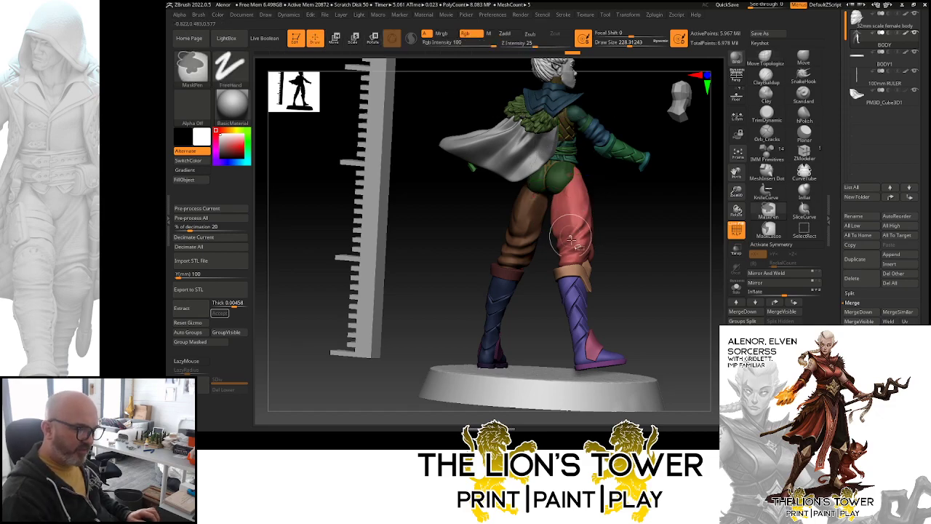
left_click(591, 241, "ctrl+shift")
left_click(623, 228, "ctrl+shift")
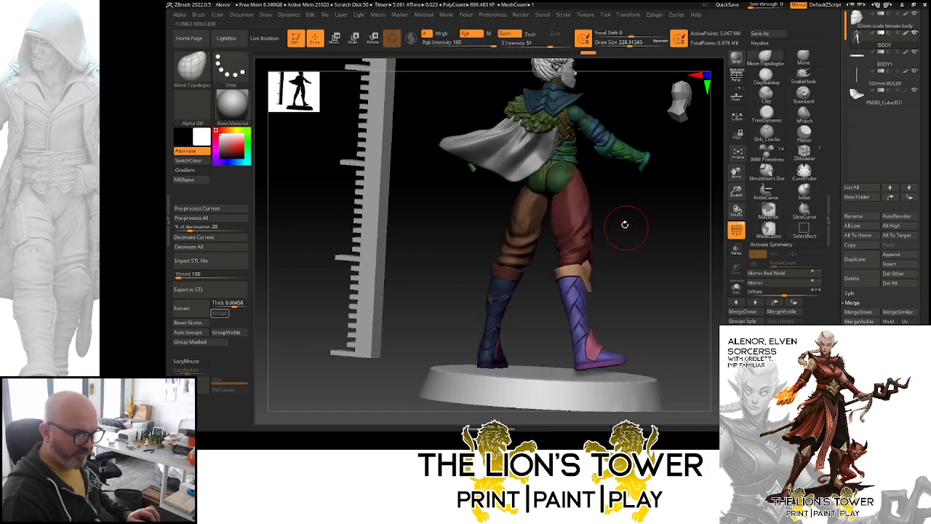
key("r")
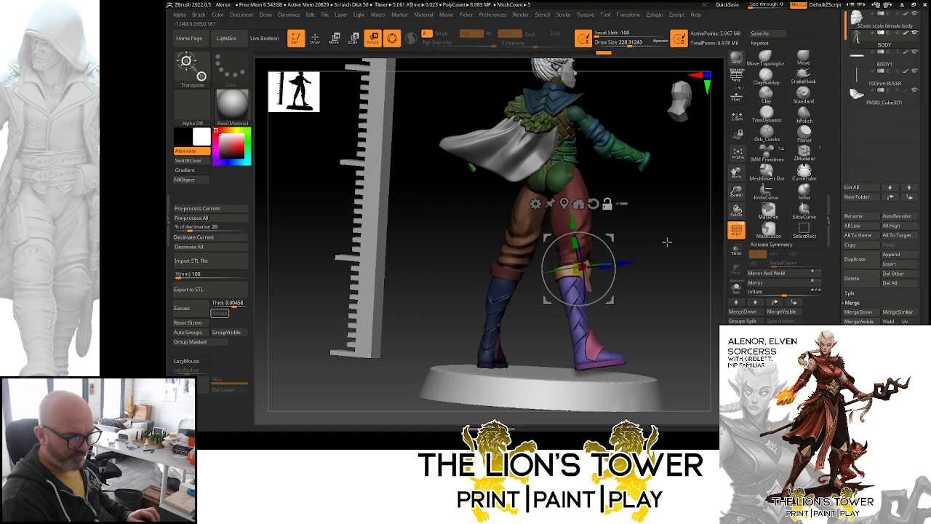
- Rotate the unmasked right lower leg at the knee by about 16 degrees, checking it from front and back
left_click_drag(666, 241, 613, 244)
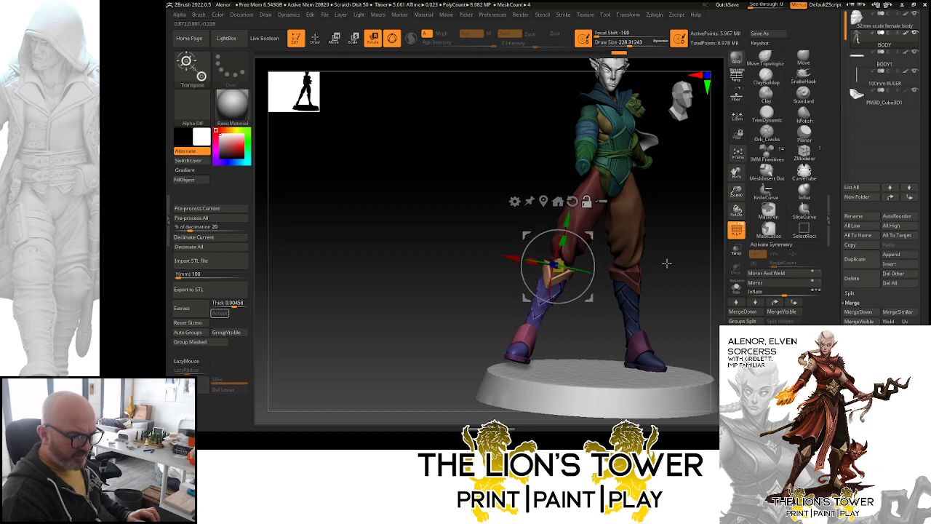
left_click_drag(667, 263, 594, 265)
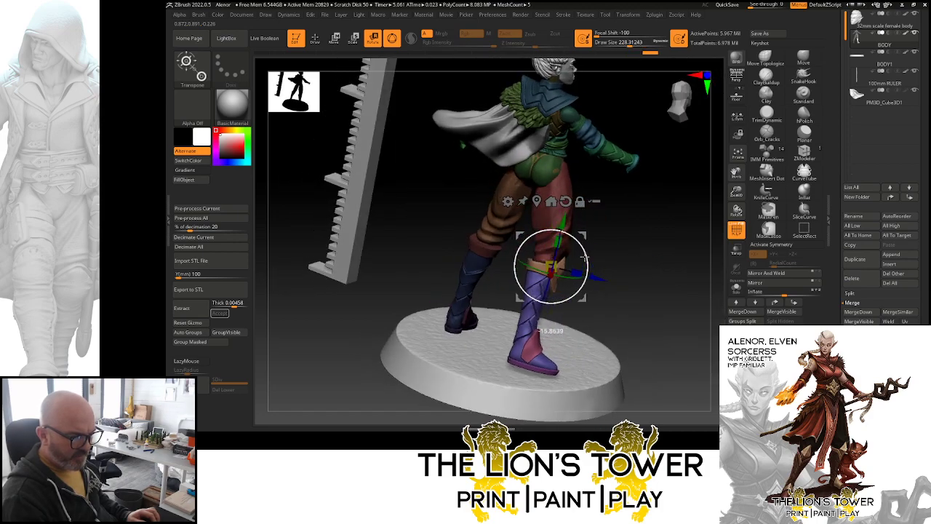
left_click_drag(638, 267, 673, 239)
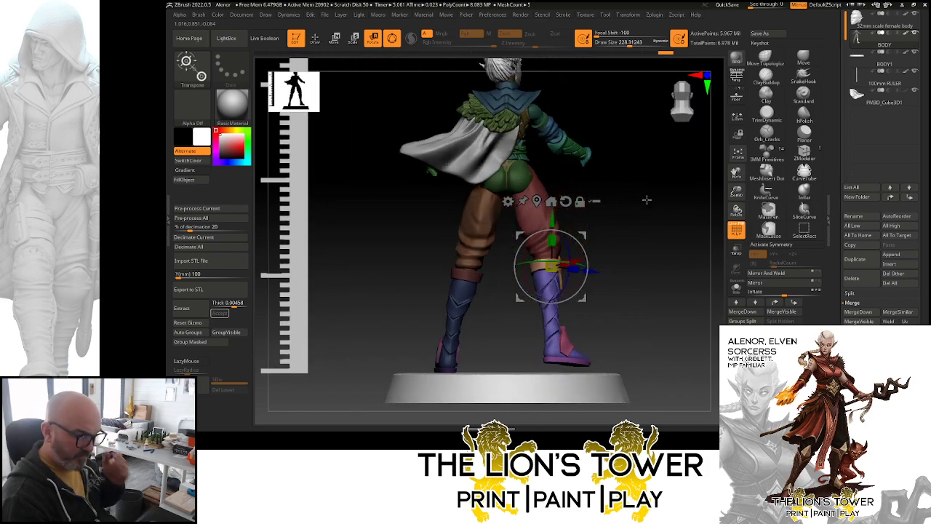
left_click_drag(646, 200, 632, 228)
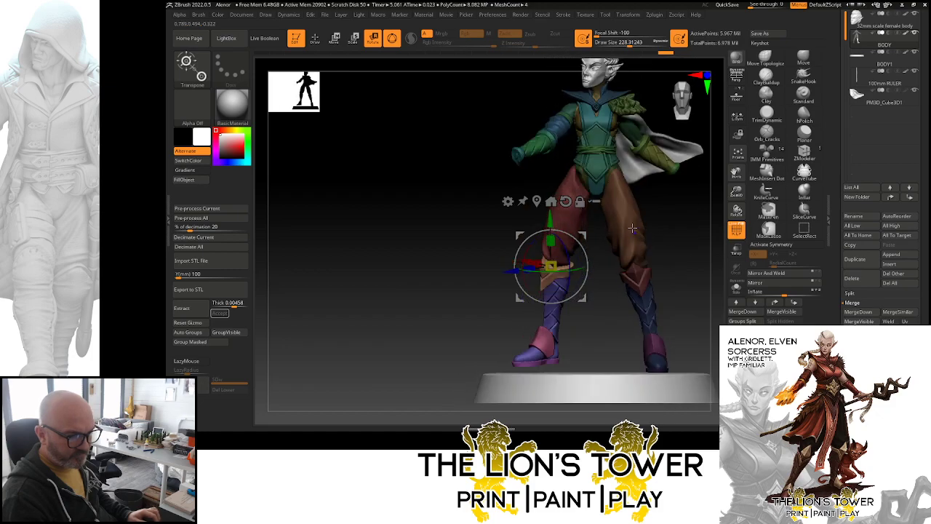
- Hide the right ankle guard and mask the shin down to the ankle, leaving the foot unmasked
left_click_drag(624, 265, 626, 161, "alt")
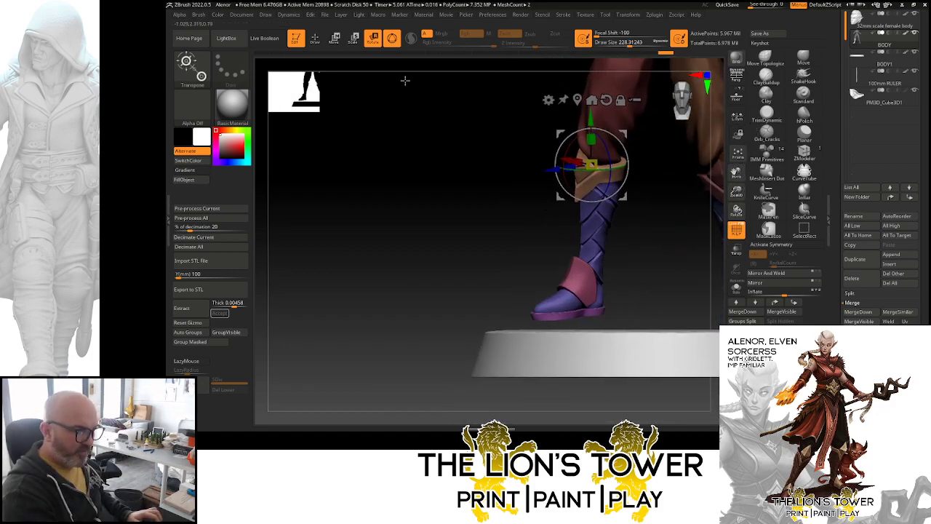
key("q")
left_click(589, 284, "ctrl+shift")
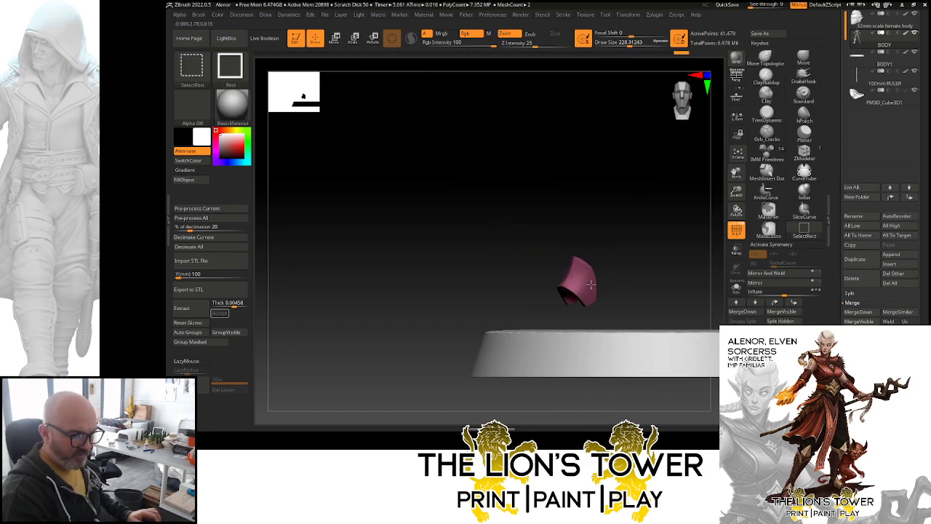
left_click(624, 280, "ctrl+shift")
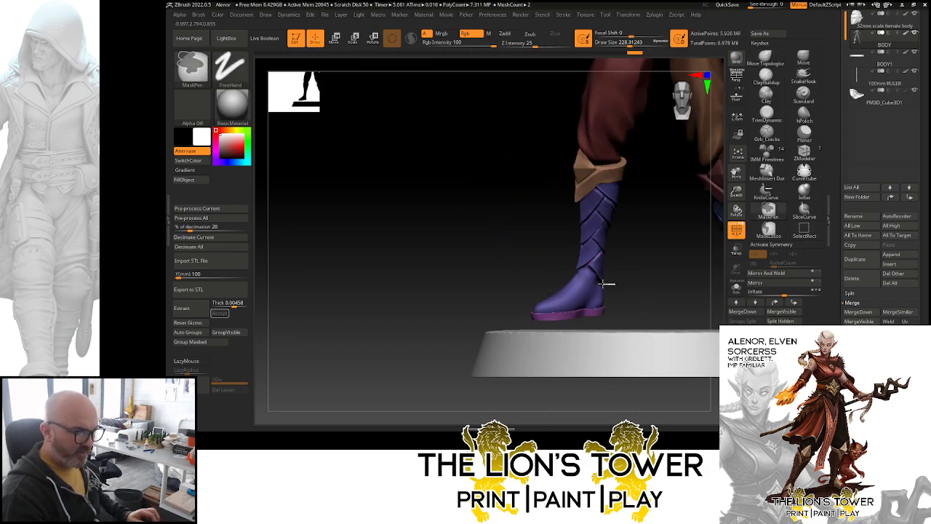
left_click_drag(575, 283, 565, 131, "ctrl")
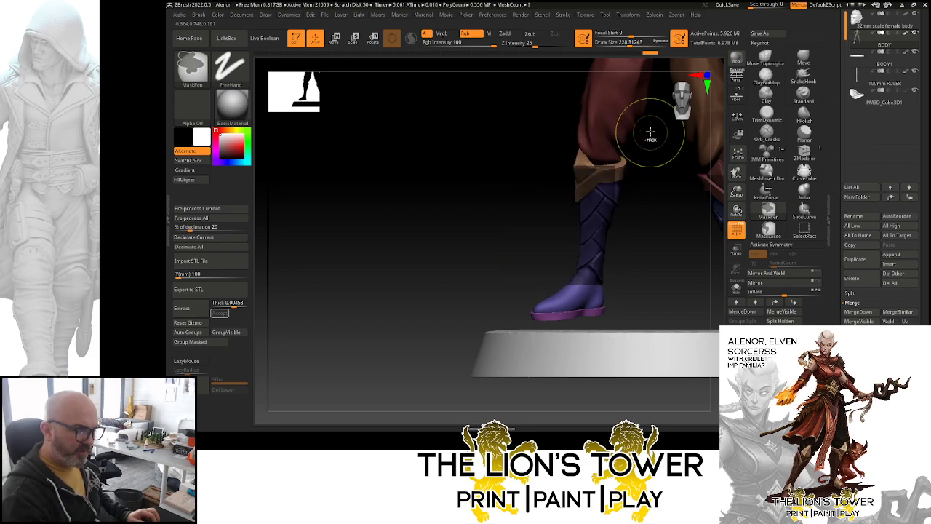
left_click_drag(650, 130, 546, 235, "ctrl")
left_click_drag(644, 243, 710, 212)
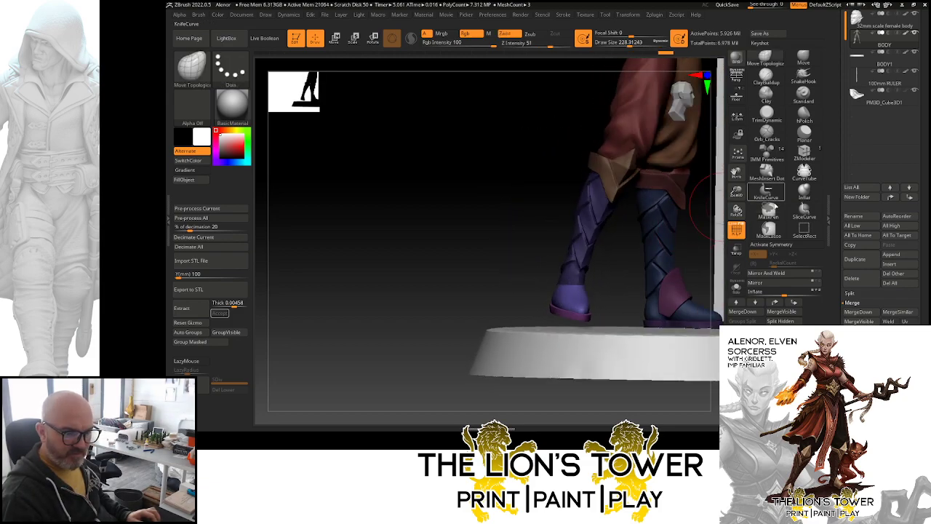
- Refine the mask boundary around the right ankle with MaskLasso so the whole foot stays unmasked
left_click(770, 230)
left_click(744, 246)
left_click_drag(627, 283, 607, 274)
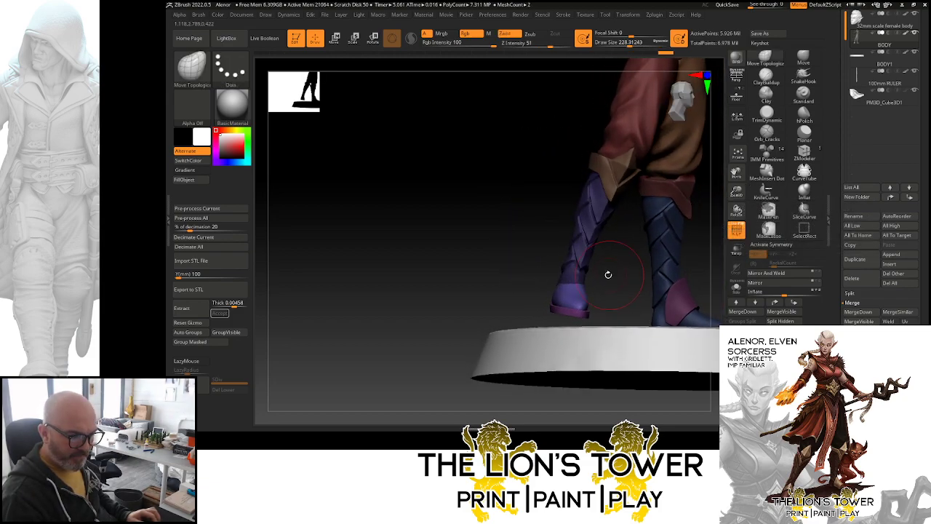
left_click_drag(539, 331, 586, 324, "ctrl+alt")
mouse_move(609, 297)
left_mouse_down()
mouse_move(638, 283)
mouse_move(648, 264)
mouse_move(596, 254)
mouse_move(623, 240)
mouse_move(575, 275)
left_mouse_up()
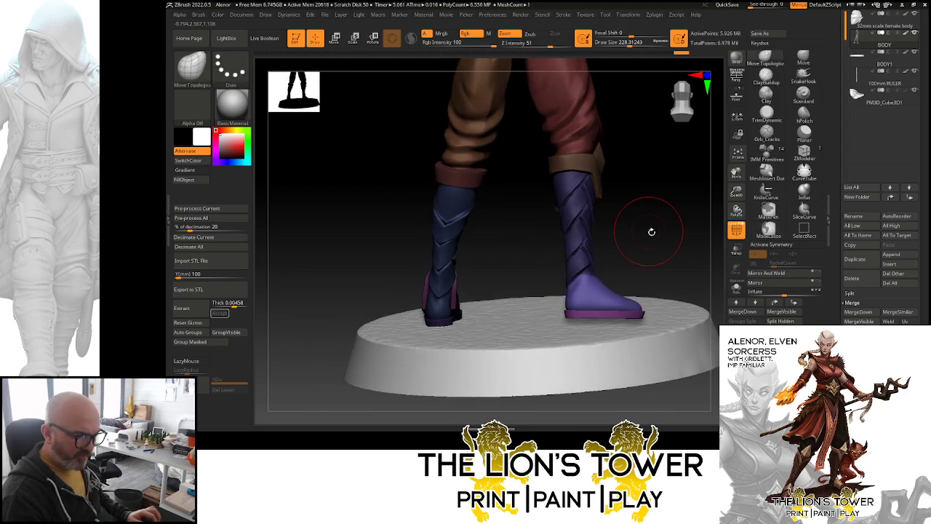
mouse_move(650, 231)
left_mouse_down()
mouse_move(692, 232)
mouse_move(627, 245)
mouse_move(688, 241)
mouse_move(593, 282)
left_mouse_up()
key("ctrl")
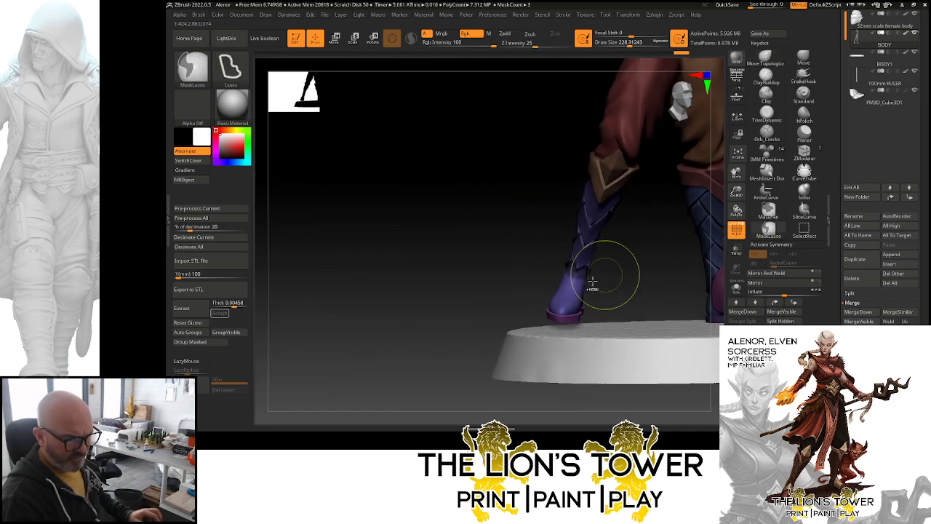
- Adjust the edge of the mask at the right ankle and unhide the ankle guard
left_click(581, 280, "ctrl")
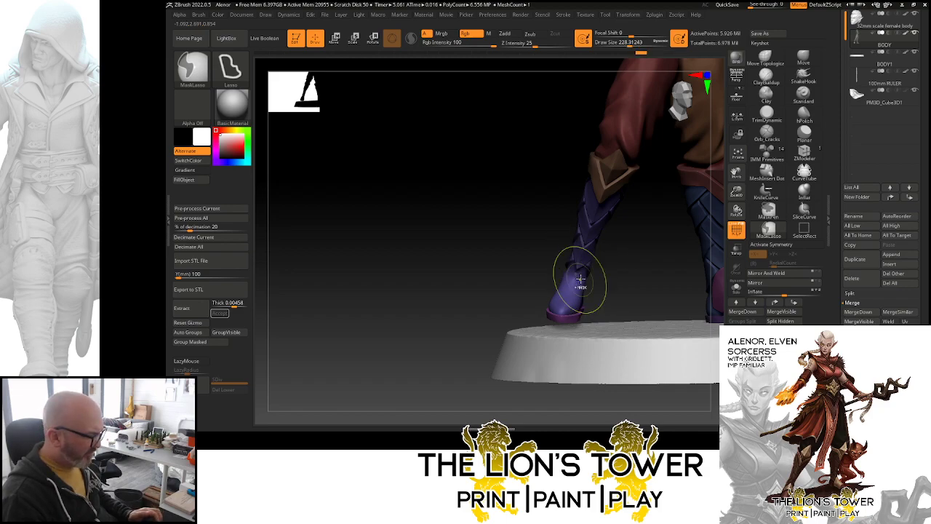
left_click(583, 282, "ctrl")
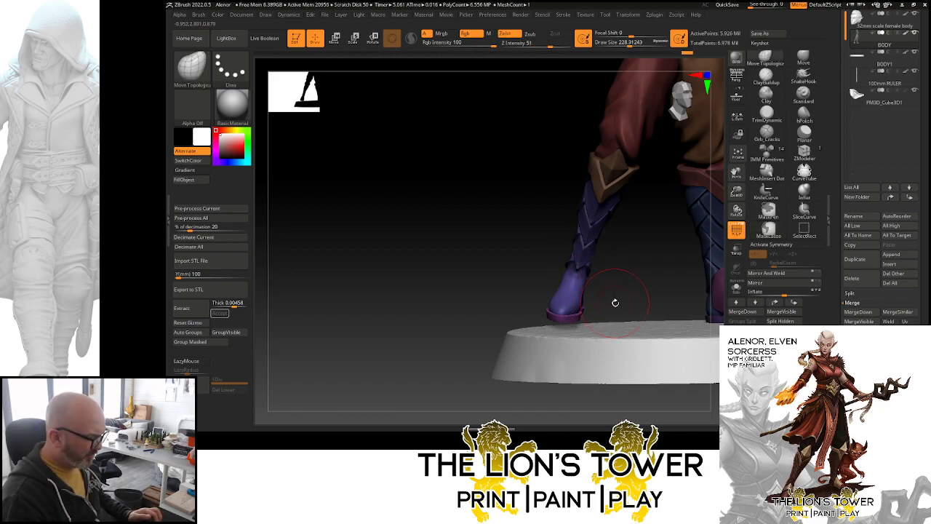
left_click_drag(615, 302, 576, 275)
key("ctrl")
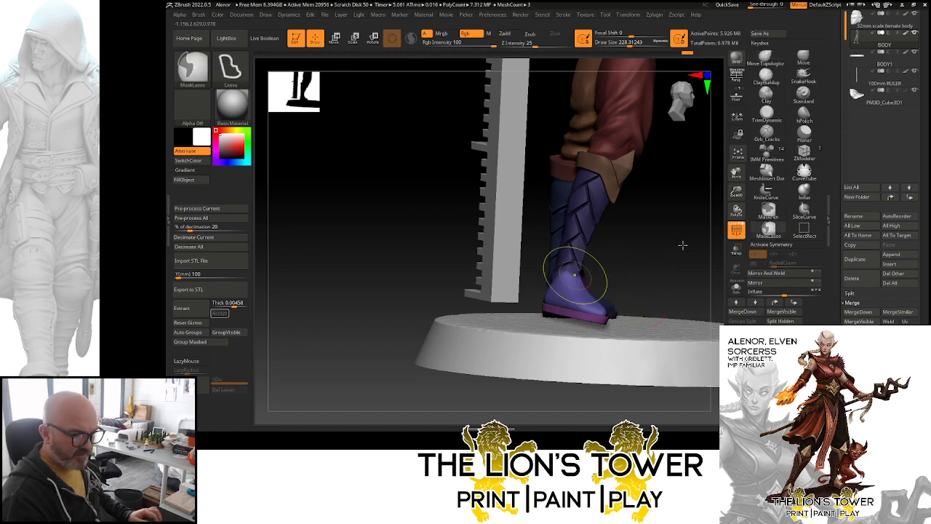
left_click_drag(682, 245, 604, 258, "ctrl")
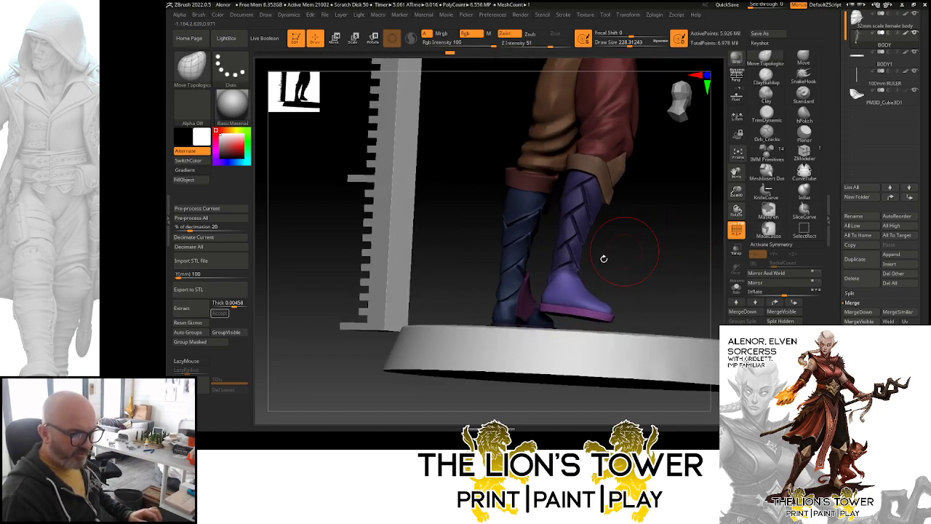
left_click(680, 257, "ctrl+shift")
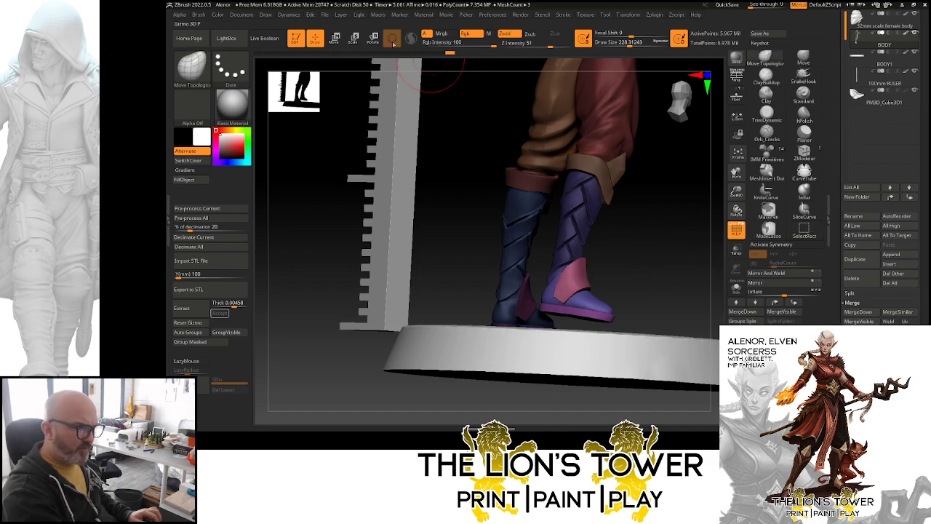
- Switch to the Rotate gizmo and move its pivot from the knee to the right ankle
key("r")
left_click(634, 103)
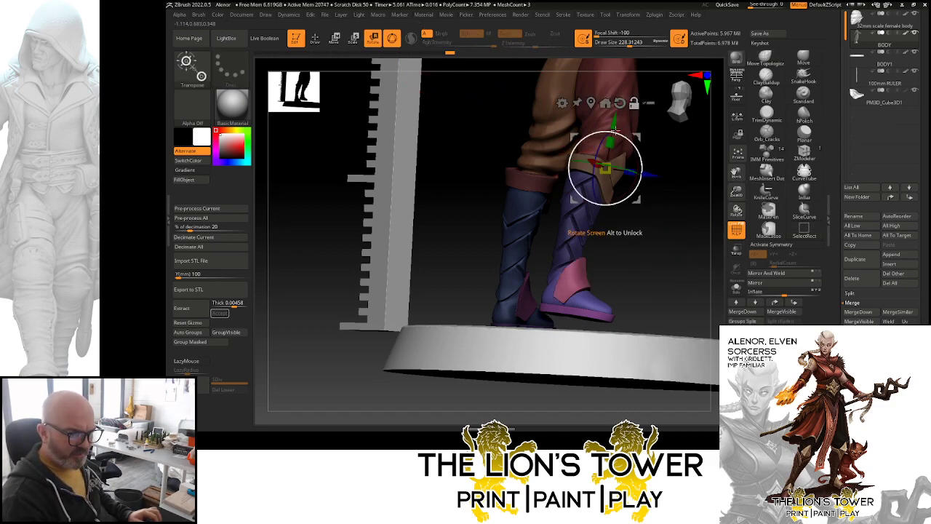
left_click_drag(605, 168, 584, 282)
left_click_drag(684, 251, 665, 257)
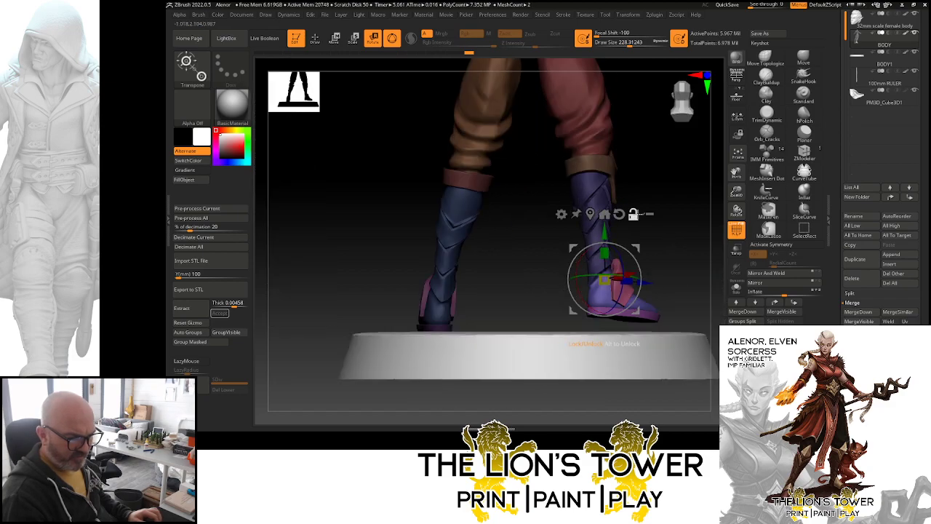
- Rotate the right foot at the ankle until its sole is parallel to the base, adjusting from back and front
left_click_drag(580, 259, 589, 255)
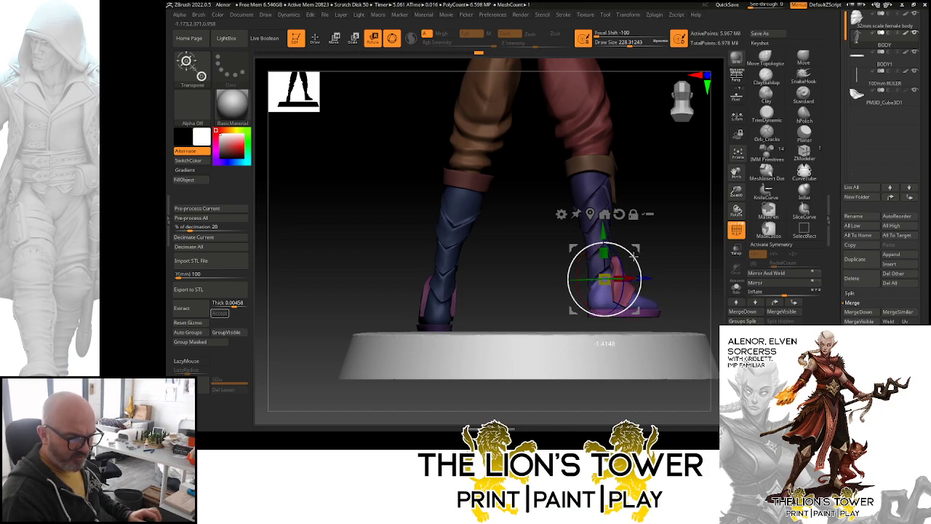
left_click_drag(692, 266, 650, 274)
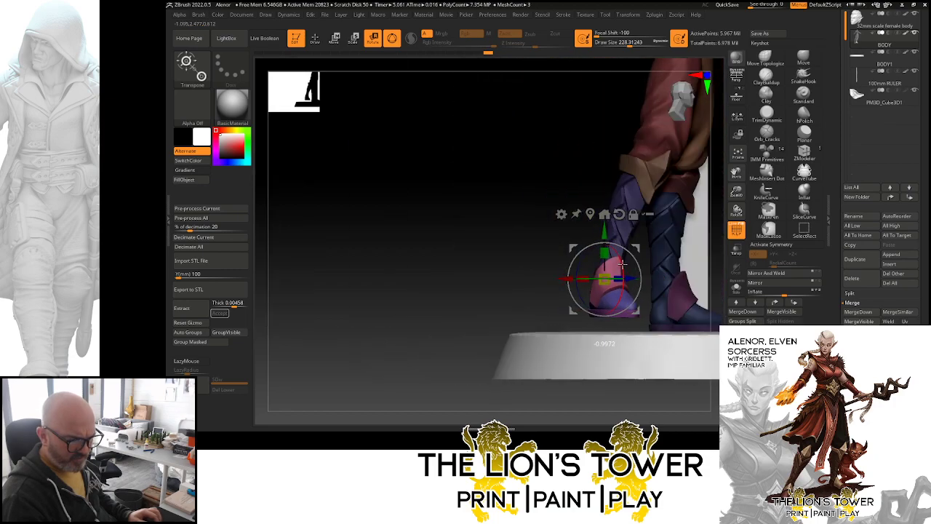
mouse_move(737, 193)
left_mouse_down()
mouse_move(741, 174)
mouse_move(743, 199)
left_mouse_up()
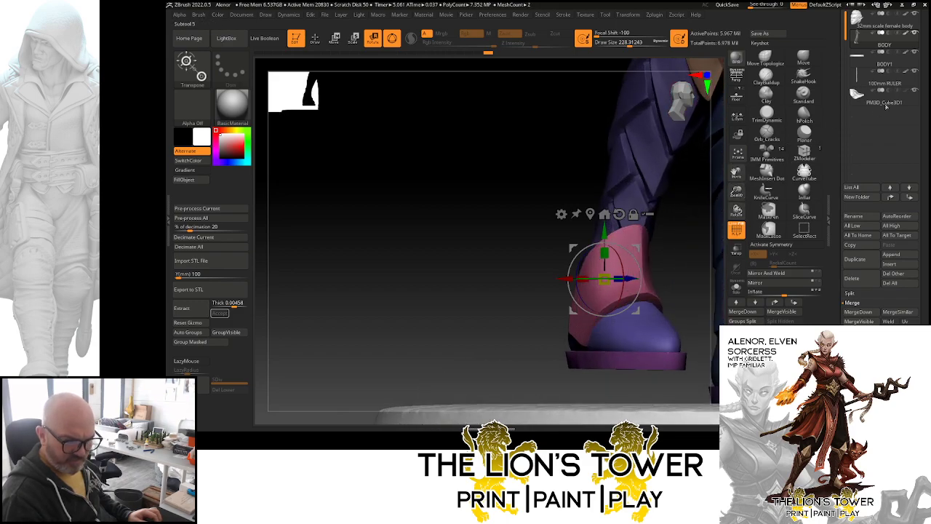
- Select the round base subtool and raise it vertically to meet the soles of the boots, checking from the front
left_click_drag(736, 192, 569, 31)
left_click_drag(625, 270, 624, 250)
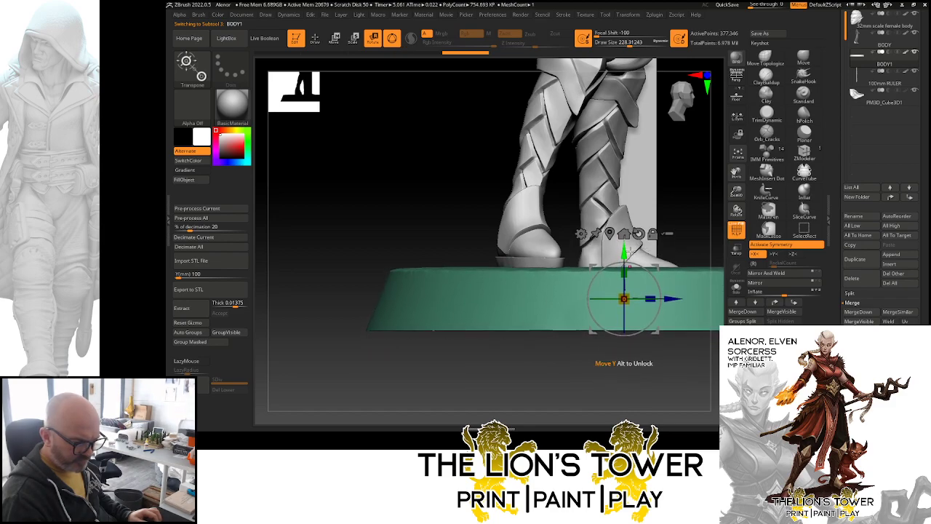
left_click_drag(735, 211, 664, 214)
left_click_drag(736, 192, 669, 202)
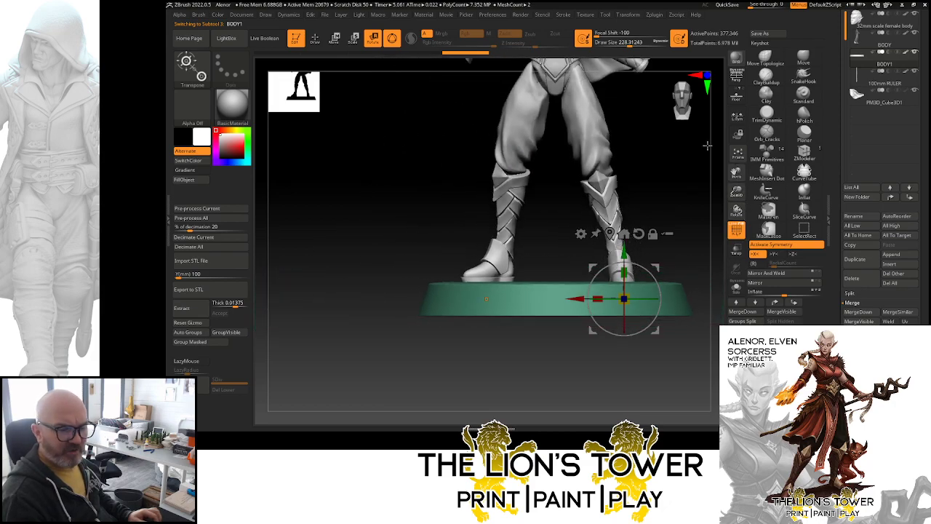
left_click_drag(736, 189, 716, 190)
left_click_drag(736, 173, 769, 259)
- Make the body the active subtool again and clear its mask
left_click(669, 228, "ctrl")
mouse_move(668, 229)
left_mouse_down("ctrl")
mouse_move(674, 251)
mouse_move(701, 231)
mouse_move(676, 231)
mouse_move(702, 272)
mouse_move(680, 266)
left_mouse_up("ctrl")
left_click(642, 230, "alt")
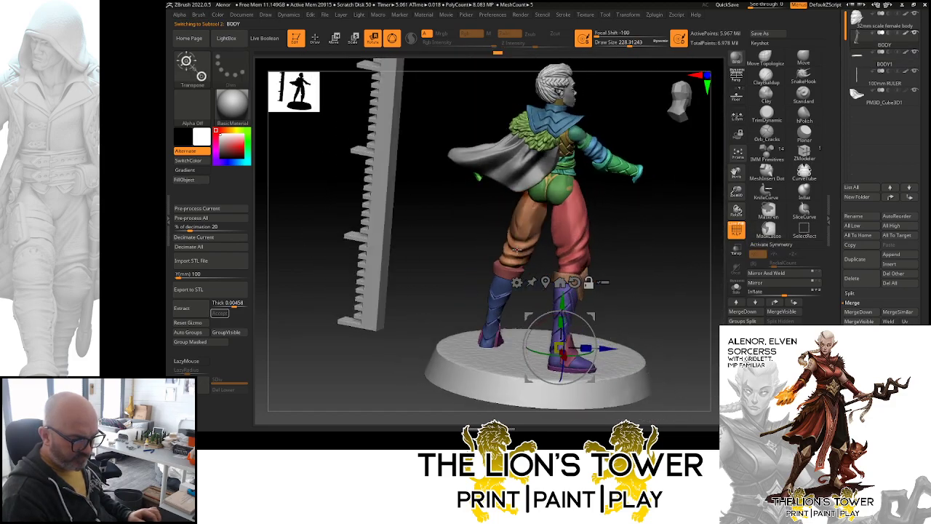
- Mask the whole body except the left leg by hiding the leg's polygroups, masking the rest and restoring full visibility
left_click_drag(668, 233, 623, 219)
key("q")
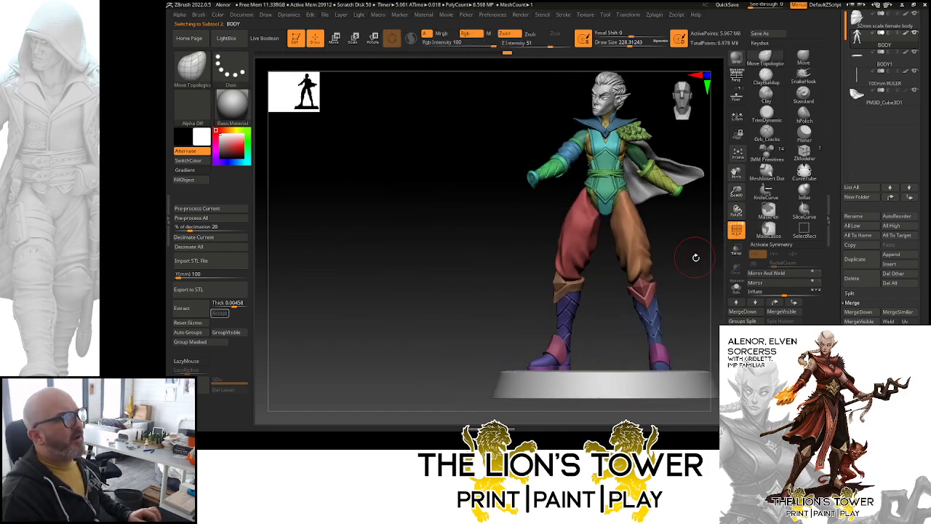
left_click(645, 264, "ctrl+shift")
left_click(645, 283, "ctrl+shift")
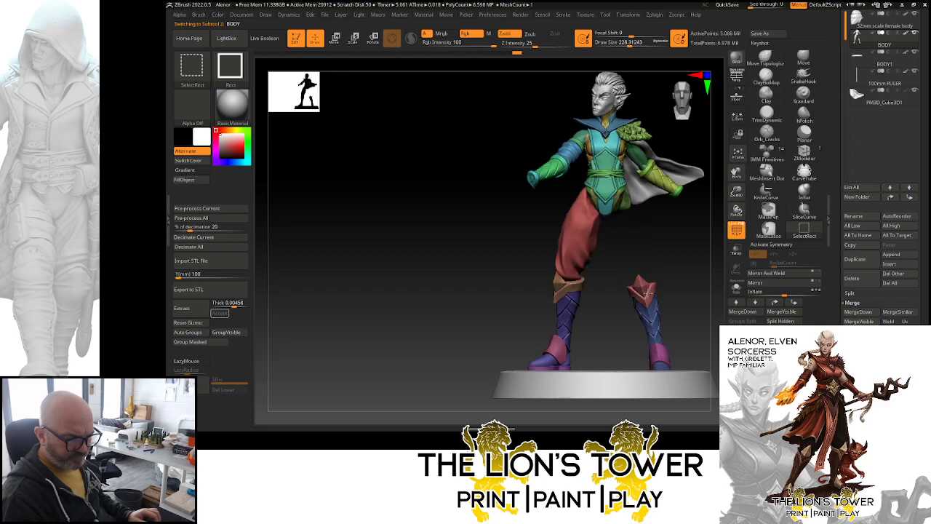
left_click(646, 286, "ctrl+alt+shift")
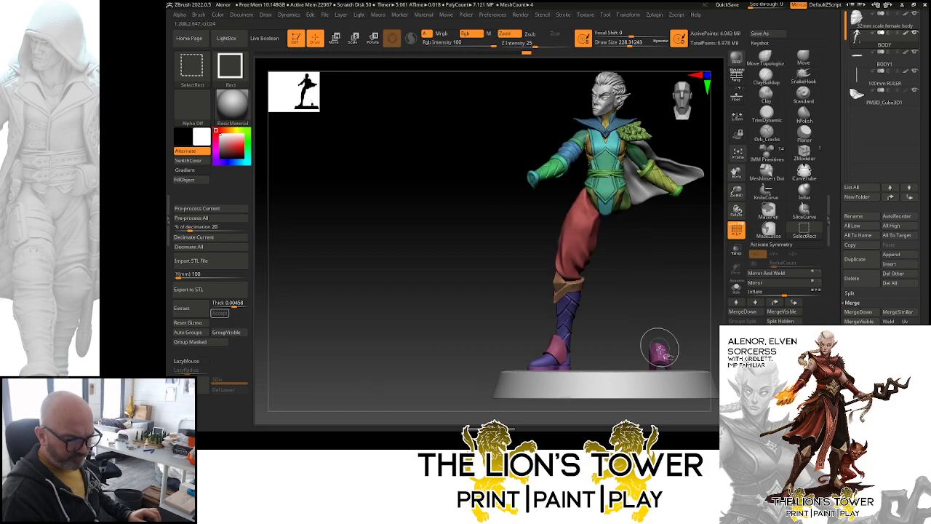
left_click(736, 286)
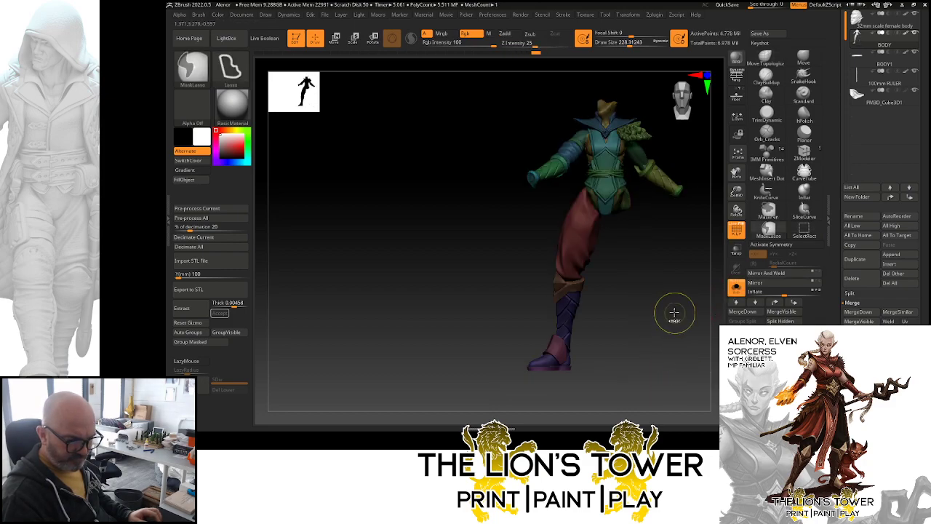
left_click(736, 287)
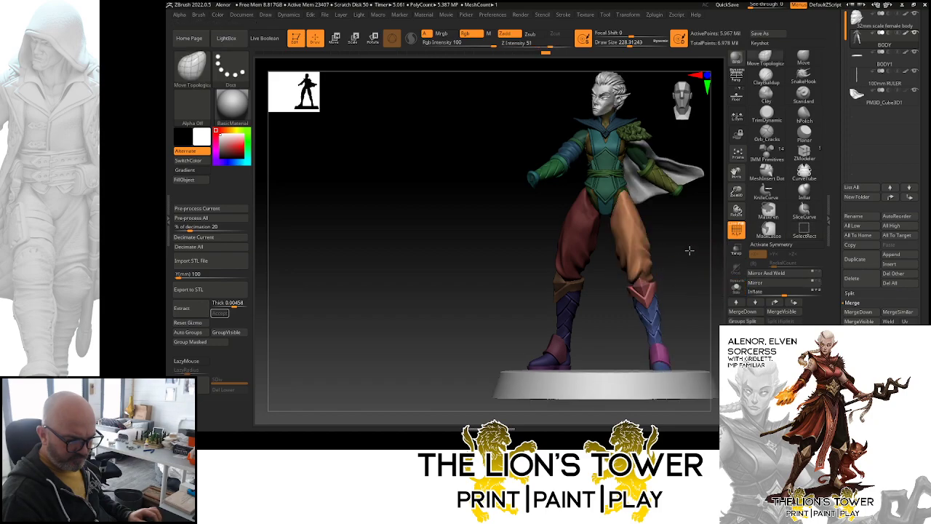
- Place the Rotate gizmo's pivot at the left hip and rotate the left leg to refine the stance, checking from side and front
key("r")
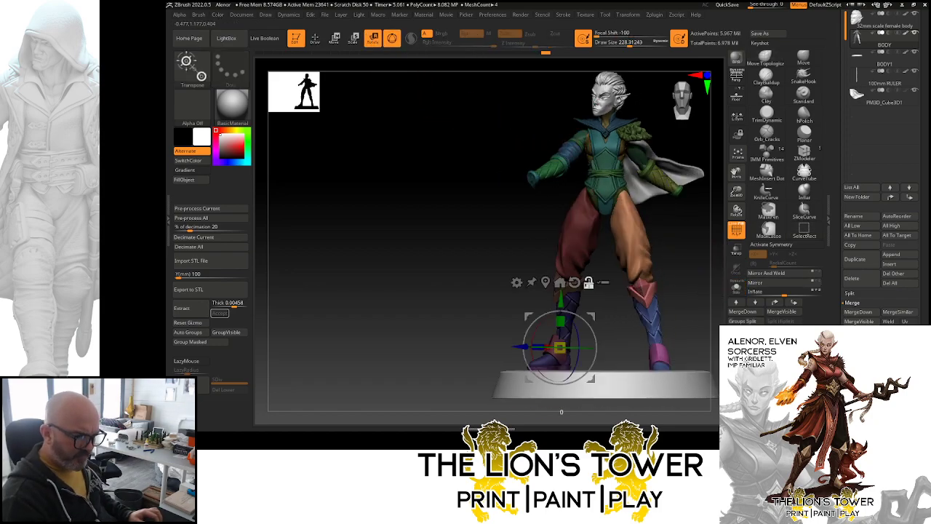
left_click_drag(593, 314, 647, 166, "alt")
left_click_drag(696, 227, 643, 231)
left_click_drag(651, 169, 602, 173)
left_click(586, 140, "alt")
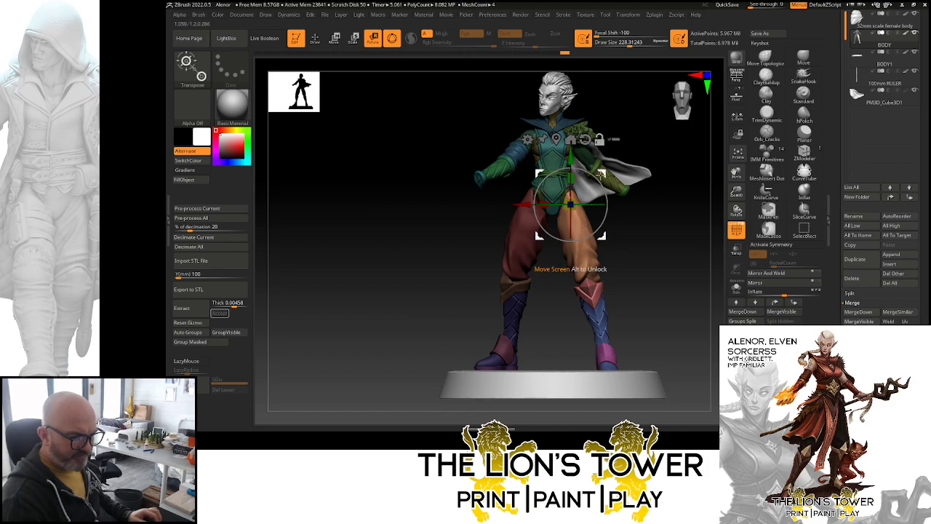
left_click_drag(606, 190, 606, 187)
left_click_drag(652, 253, 614, 244)
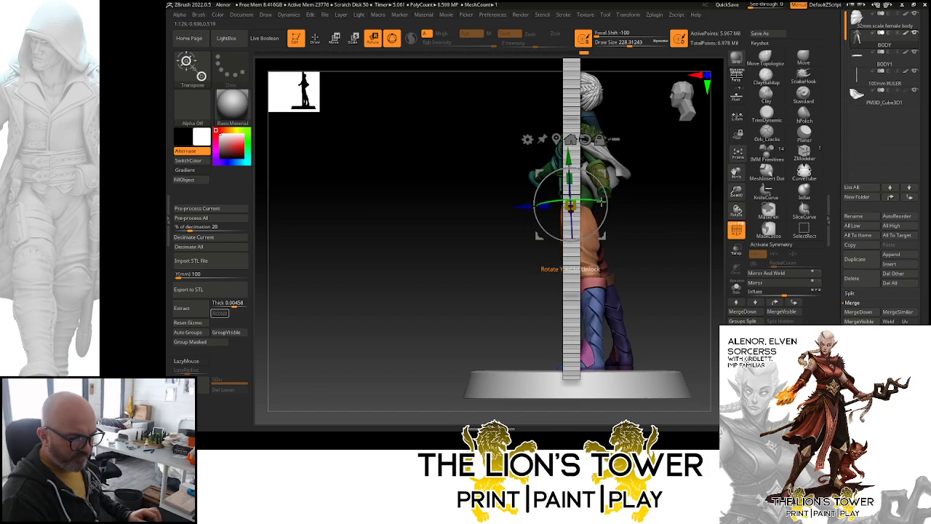
left_click_drag(648, 213, 673, 205, "shift")
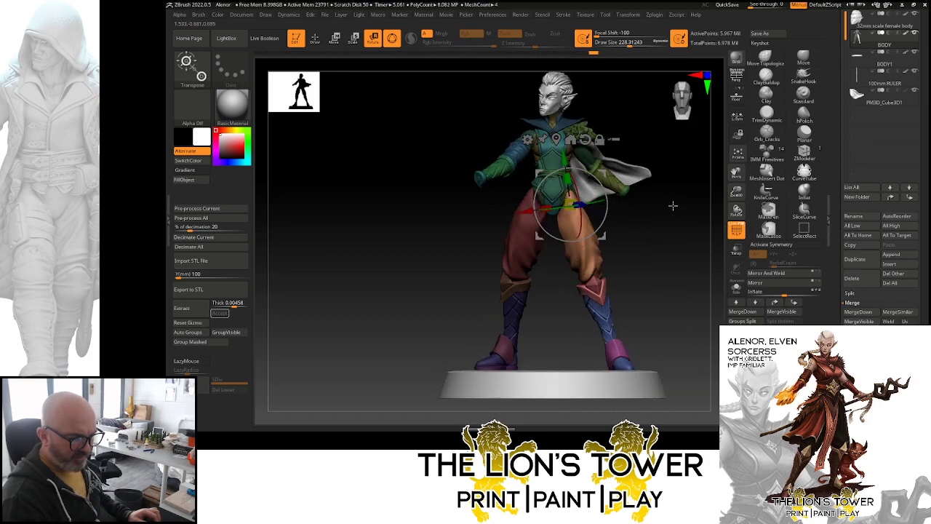
left_click_drag(602, 203, 570, 268)
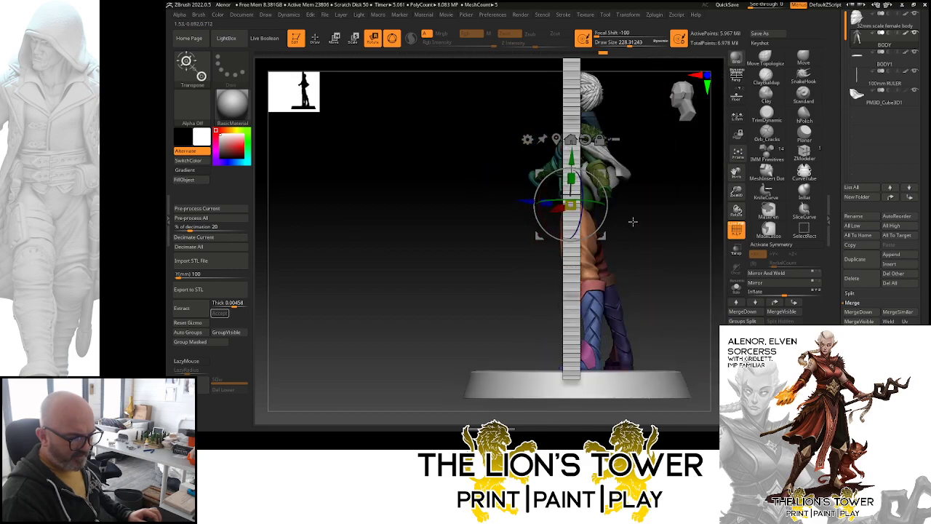
left_click_drag(632, 221, 661, 257, "shift")
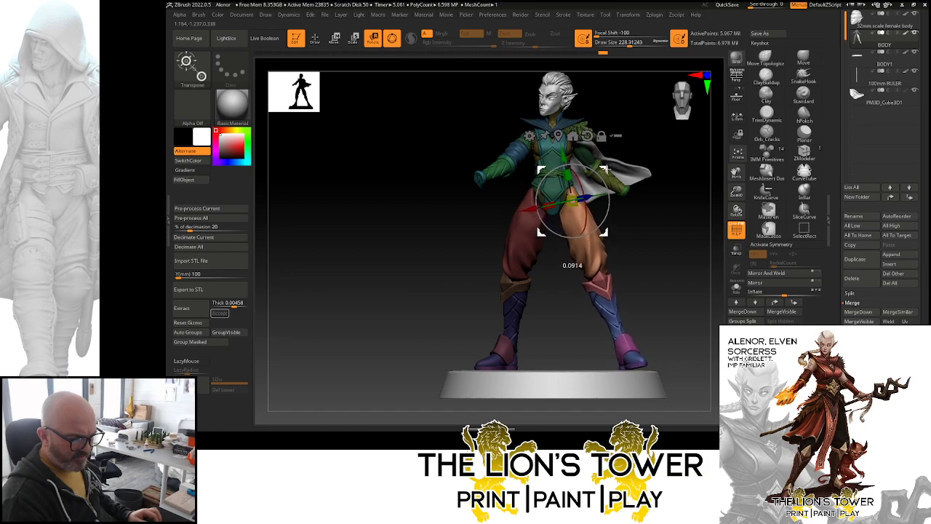
left_click_drag(688, 279, 697, 229, "shift")
- Clear the mask and isolate the left boot with its shin, ankle guard and sole
left_click_drag(735, 192, 734, 217)
left_click_drag(736, 173, 718, 107)
left_click_drag(661, 210, 664, 231, "shift")
left_click(315, 38)
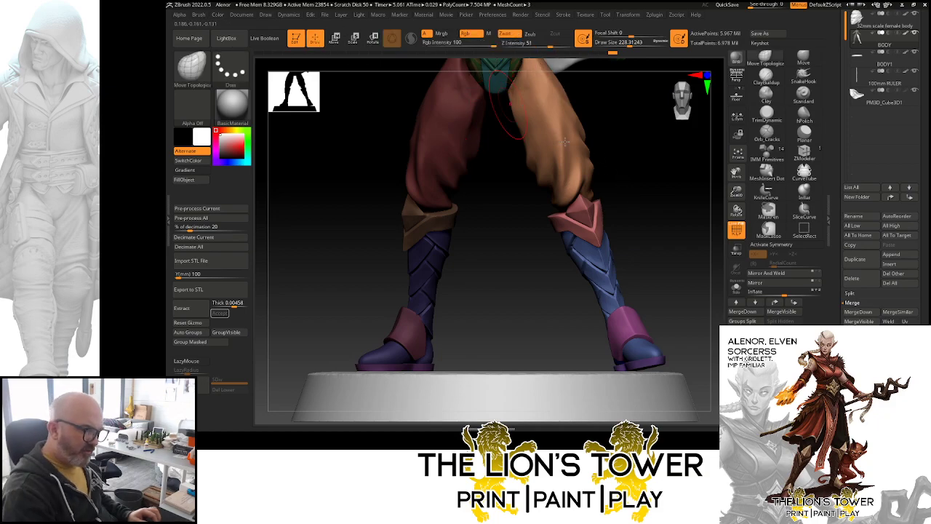
left_click(688, 286, "ctrl")
left_click_drag(687, 286, 665, 305, "ctrl")
left_click(615, 300, "ctrl+shift")
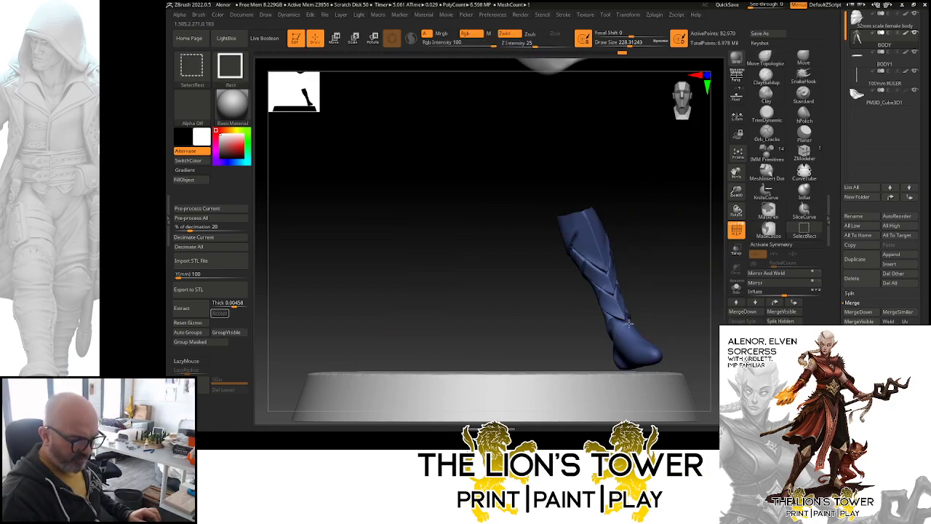
left_click(630, 334, "ctrl+shift")
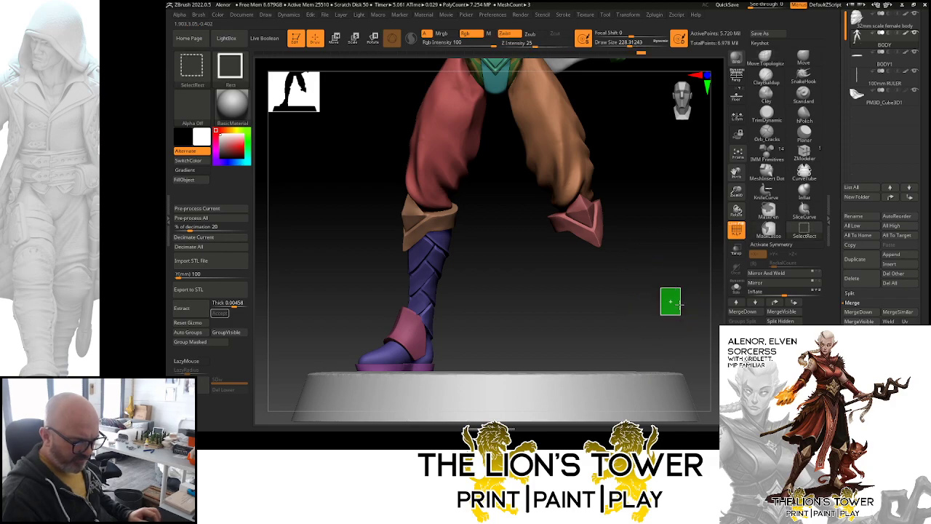
left_click_drag(680, 305, 681, 315, "ctrl+shift")
- Mask the body so that only the left foot below the ankle and its ankle guard stay editable, with all parts shown again
mouse_move(686, 283)
left_mouse_down()
mouse_move(702, 293)
mouse_move(716, 263)
mouse_move(661, 208)
mouse_move(658, 251)
left_mouse_up()
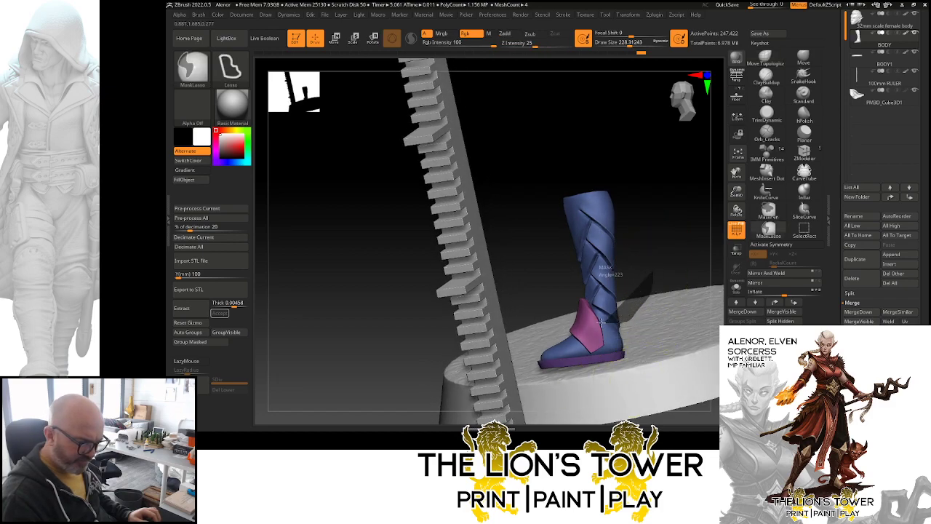
mouse_move(529, 346)
left_mouse_down("ctrl")
mouse_move(677, 366)
mouse_move(691, 331)
left_mouse_up("ctrl")
mouse_move(690, 243)
left_mouse_down()
mouse_move(630, 270)
mouse_move(682, 253)
left_mouse_up()
mouse_move(630, 215)
left_mouse_down("ctrl")
mouse_move(602, 313)
mouse_move(619, 320)
left_mouse_up("ctrl")
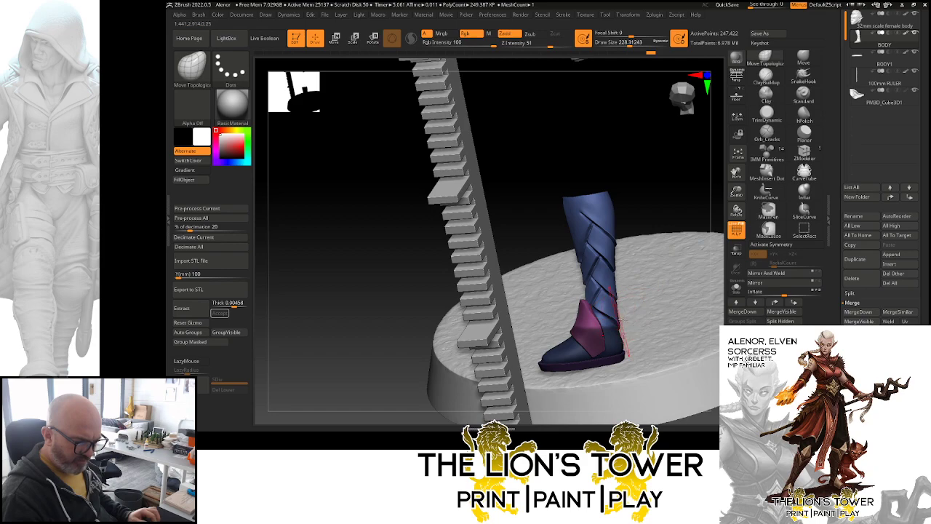
left_click_drag(667, 192, 673, 221)
left_click(594, 322, "ctrl+shift")
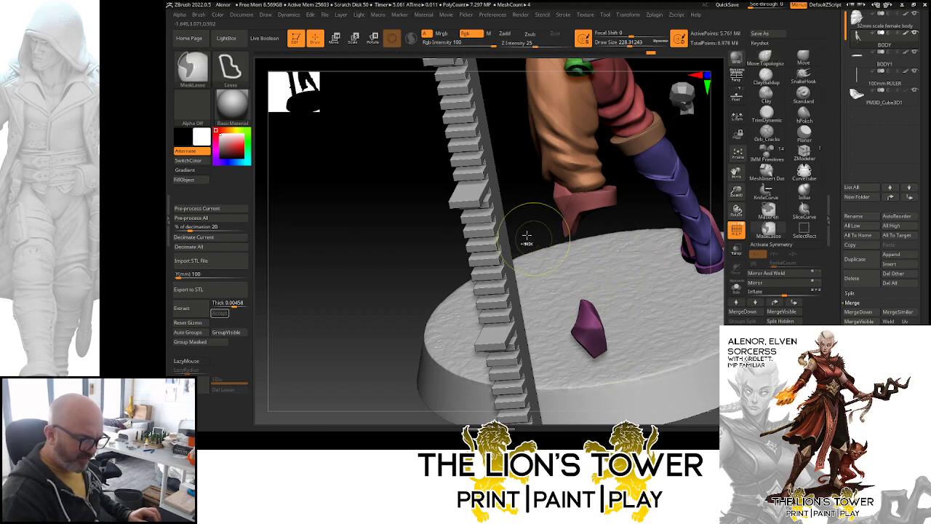
mouse_move(572, 266)
left_mouse_down("ctrl")
mouse_move(598, 389)
mouse_move(535, 349)
left_mouse_up("ctrl")
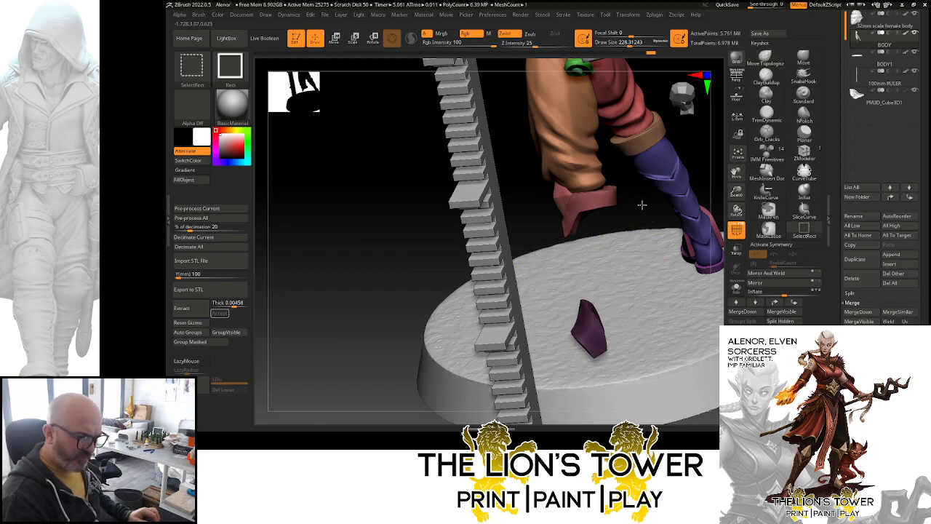
left_click(643, 206, "ctrl+shift")
left_click_drag(709, 190, 664, 263)
left_click(664, 264, "ctrl")
- Move the Rotate gizmo's pivot to the left ankle and rotate the foot until its sole lies flat on the base
left_click(377, 39)
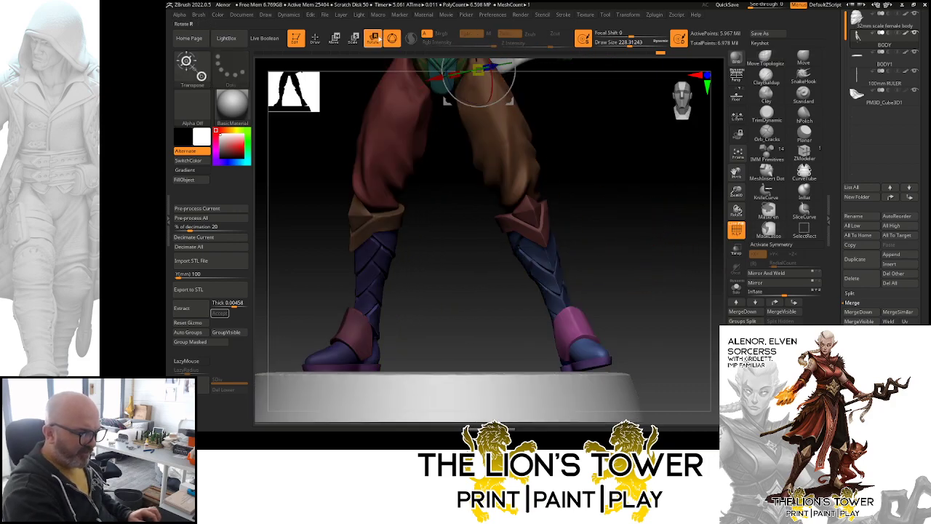
left_click_drag(693, 263, 622, 276)
left_click(566, 341, "ctrl")
left_click(564, 337, "ctrl")
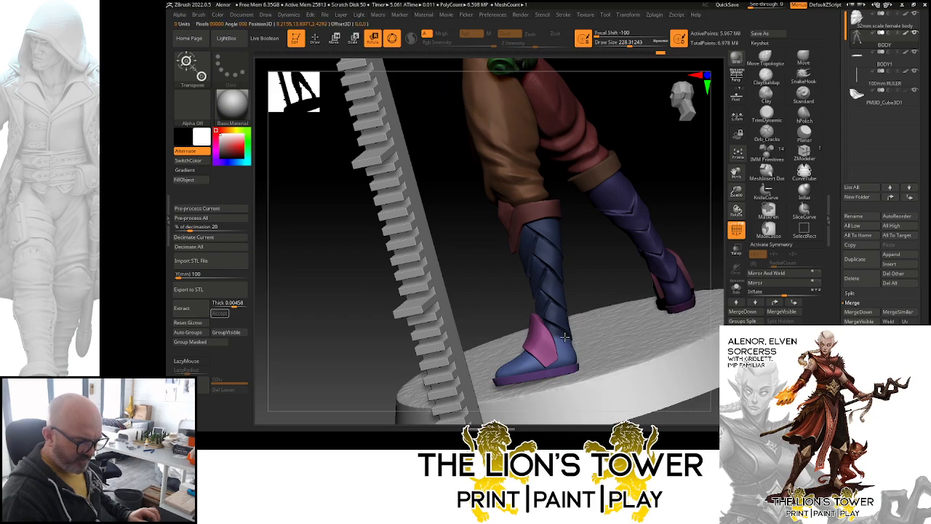
left_click(565, 338, "ctrl")
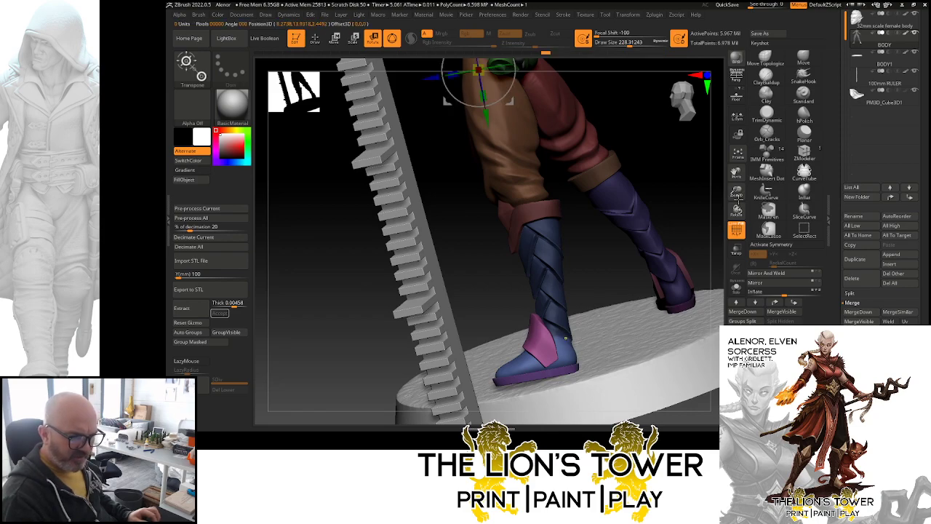
left_click_drag(738, 198, 761, 294)
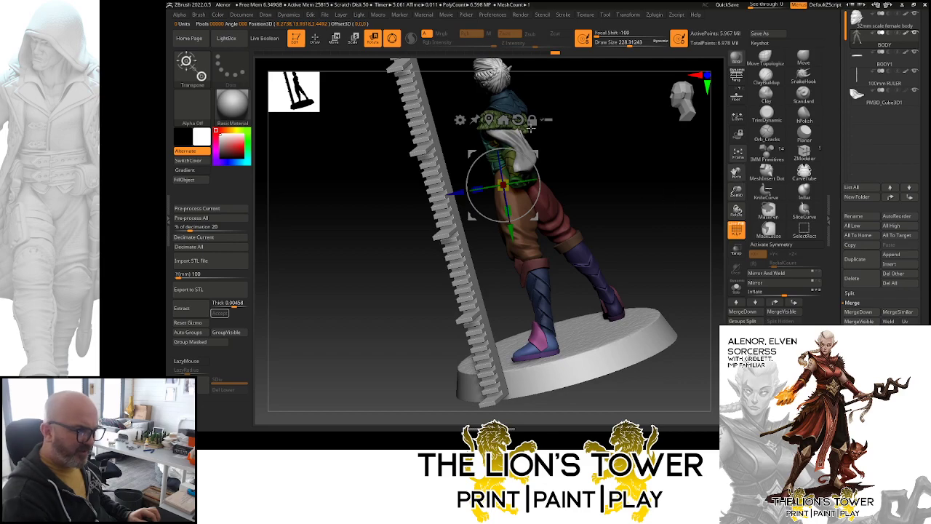
left_click_drag(538, 153, 583, 303)
left_click_drag(619, 244, 677, 235)
left_click_drag(737, 195, 740, 233)
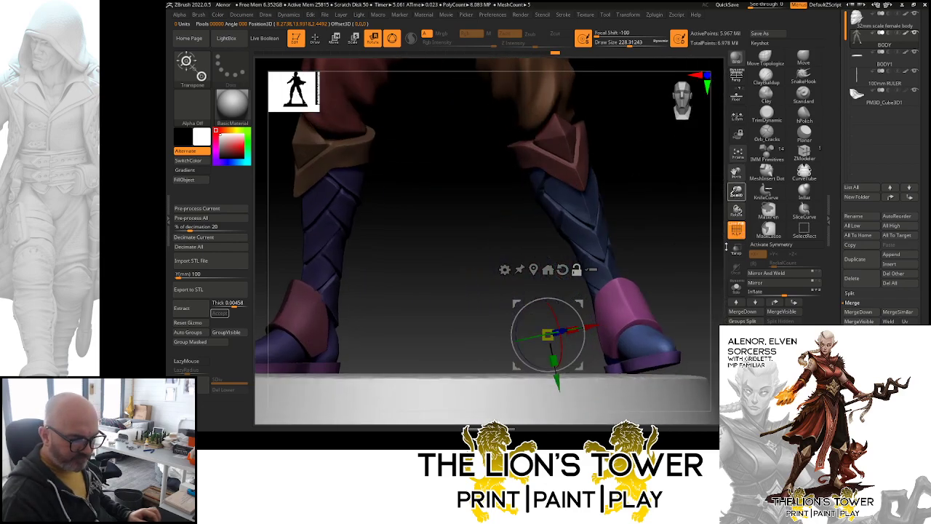
left_click_drag(580, 302, 713, 241)
left_click_drag(736, 192, 750, 177)
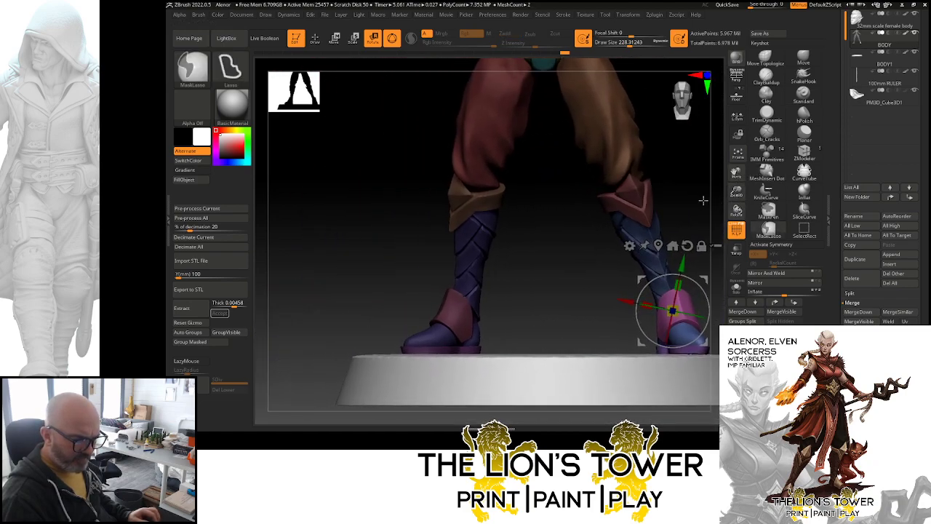
- Clear the mask, mask all but the right ankle guard, and adjust it with the Move brush at draw size 191.59
left_click(693, 199, "ctrl")
left_click_drag(692, 199, 672, 218, "ctrl")
left_click(463, 311, "ctrl")
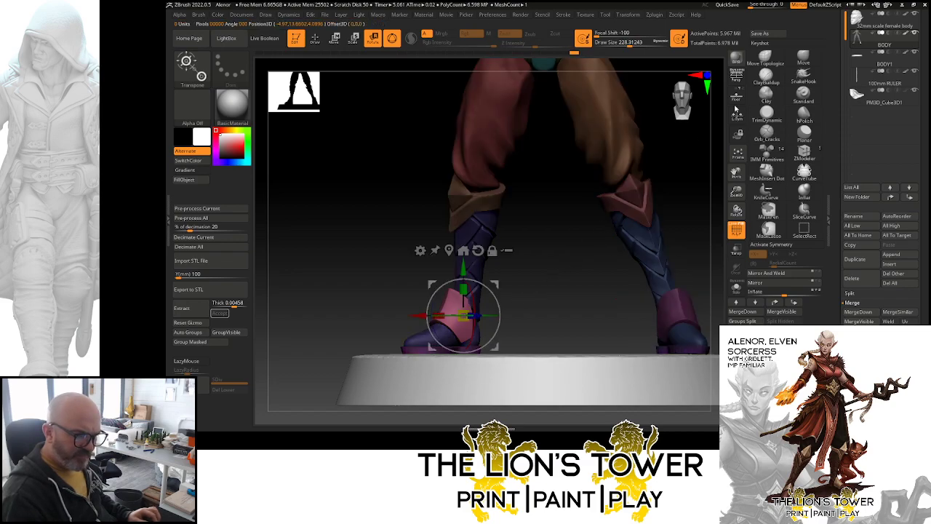
key("q")
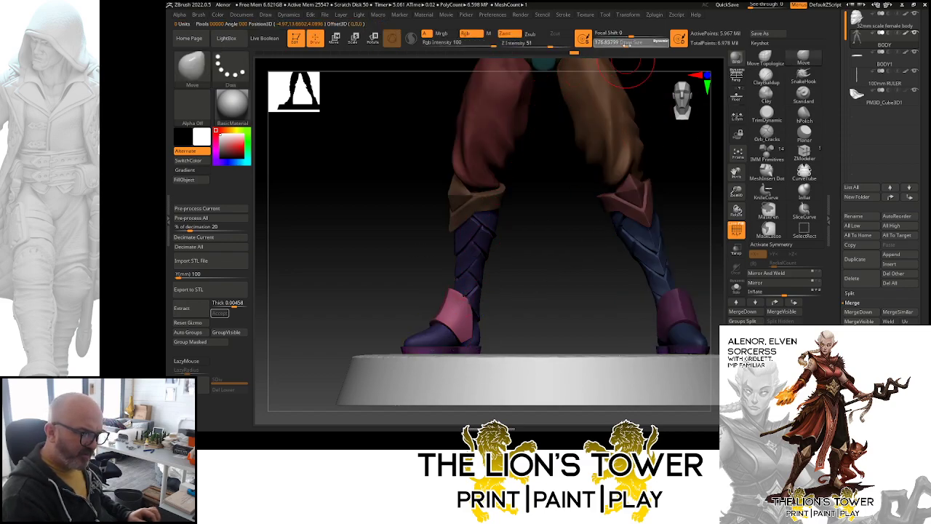
left_click_drag(626, 45, 627, 45)
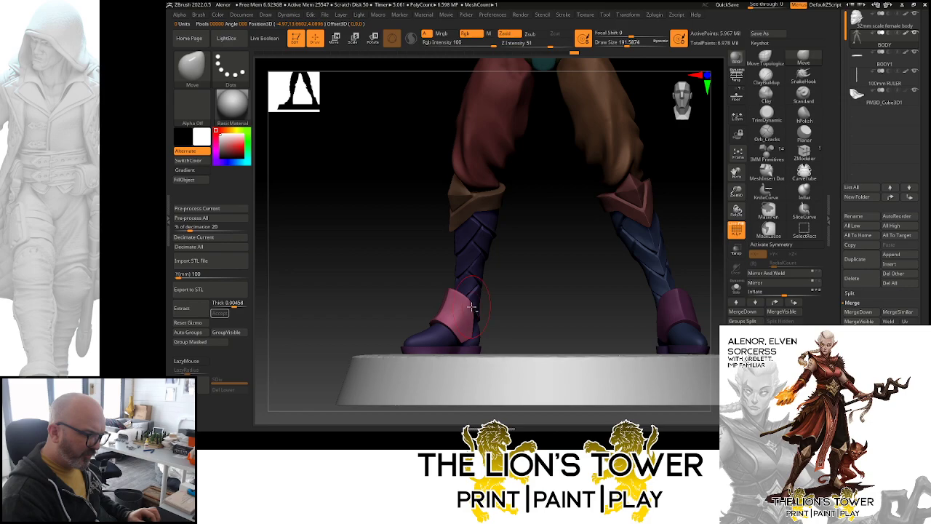
left_click_drag(514, 284, 461, 293)
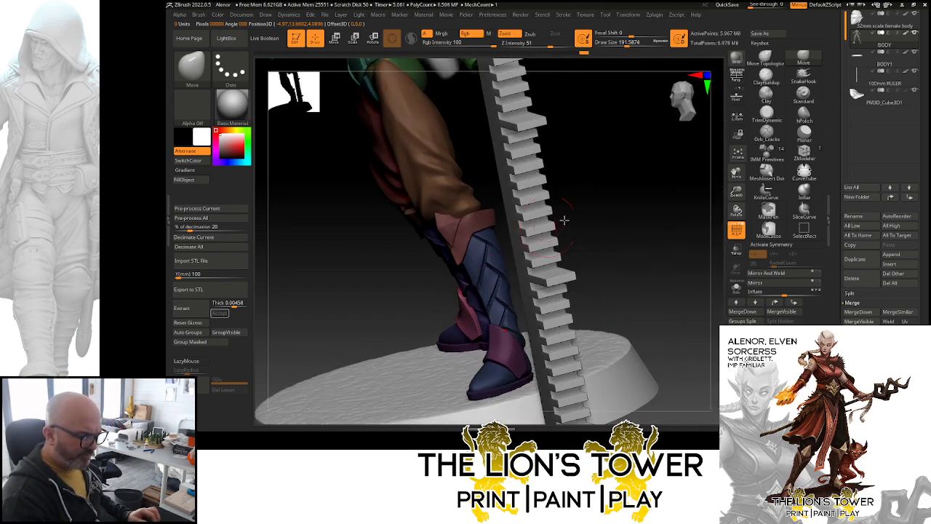
left_click_drag(564, 219, 529, 293)
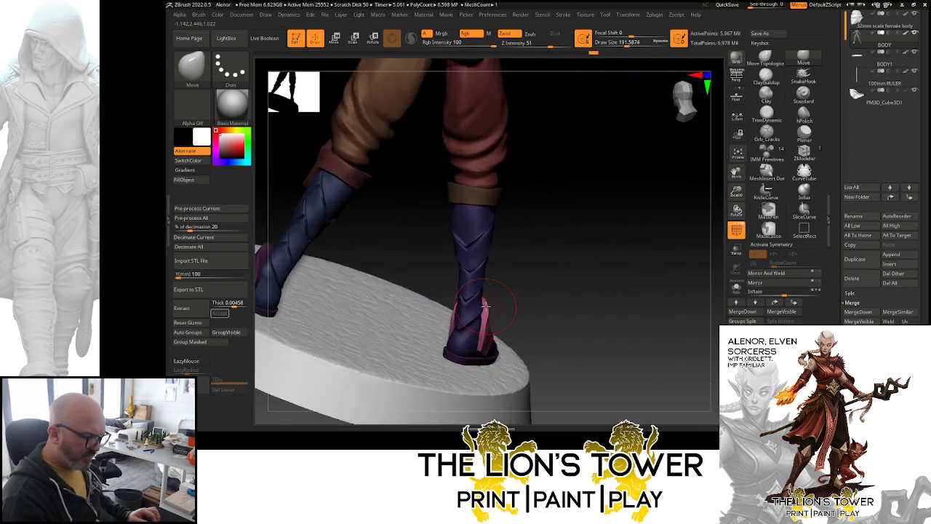
mouse_move(643, 177)
left_mouse_down()
mouse_move(706, 213)
mouse_move(670, 247)
mouse_move(676, 255)
mouse_move(660, 243)
mouse_move(663, 230)
left_mouse_up()
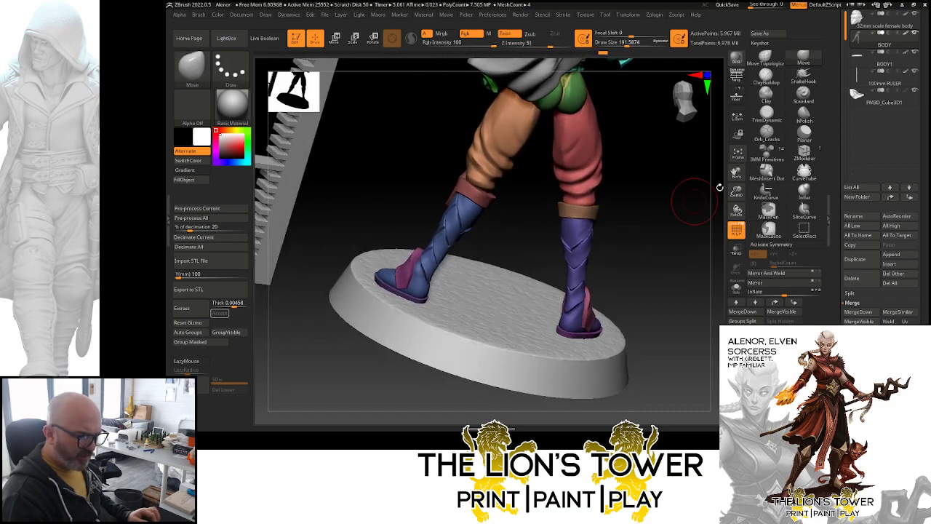
- Adjust the fit of the left boot's ankle guard with the Move Topological brush, checking it from several angles
left_click_drag(737, 192, 745, 205)
left_click_drag(738, 173, 813, 184)
mouse_move(603, 224)
left_mouse_down()
mouse_move(615, 238)
mouse_move(601, 234)
mouse_move(610, 236)
left_mouse_up()
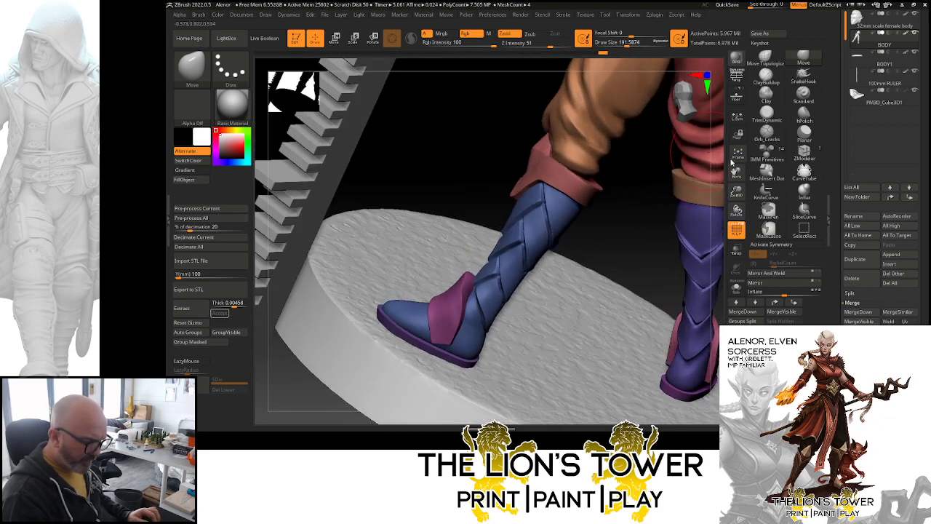
left_click_drag(736, 191, 748, 216)
left_click_drag(736, 173, 829, 166)
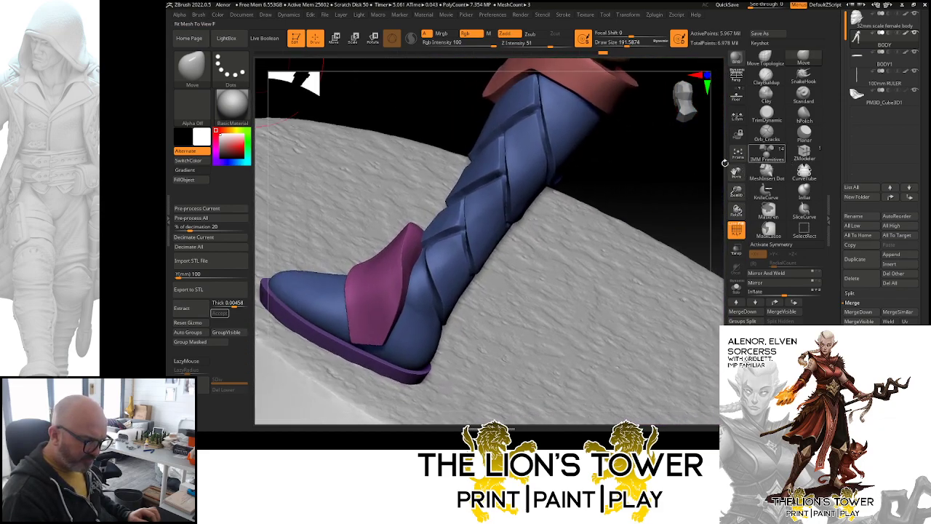
left_click_drag(652, 187, 725, 67)
left_click(766, 58)
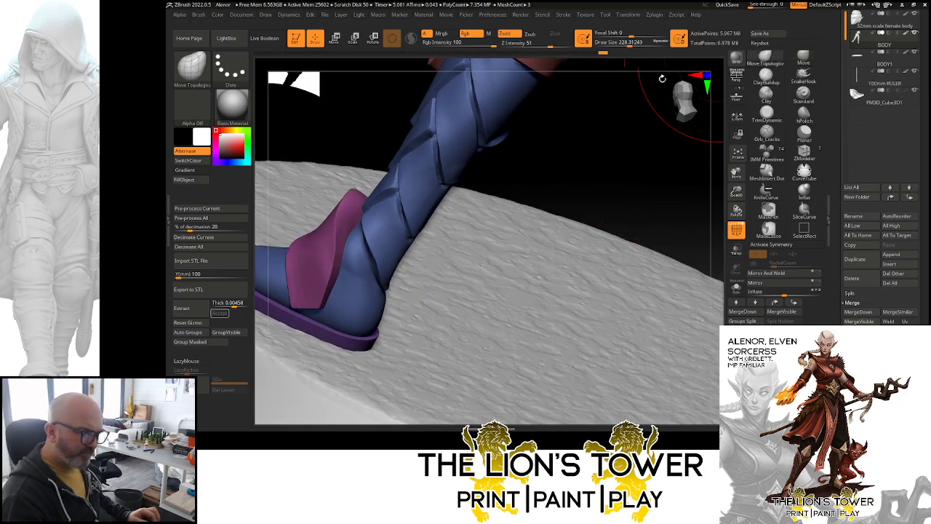
left_click_drag(540, 143, 630, 158)
left_click_drag(570, 182, 380, 250)
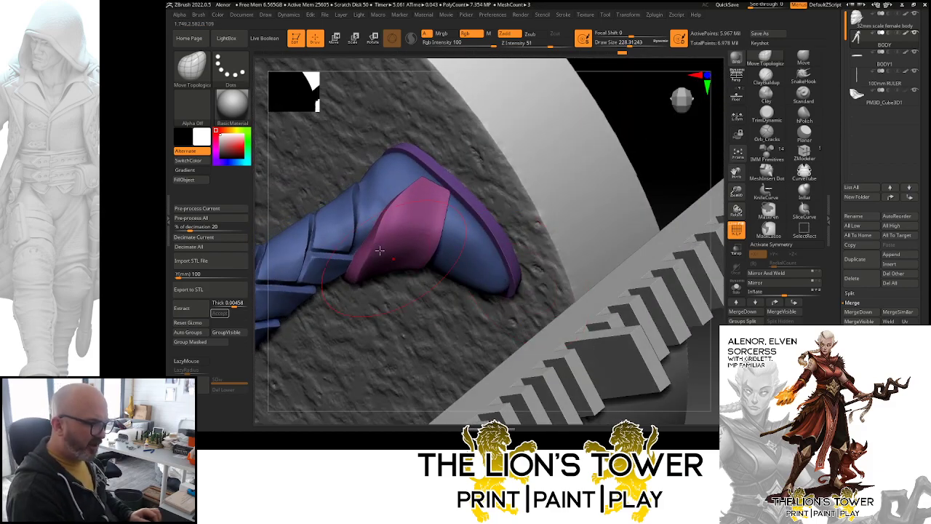
left_click_drag(690, 187, 635, 188)
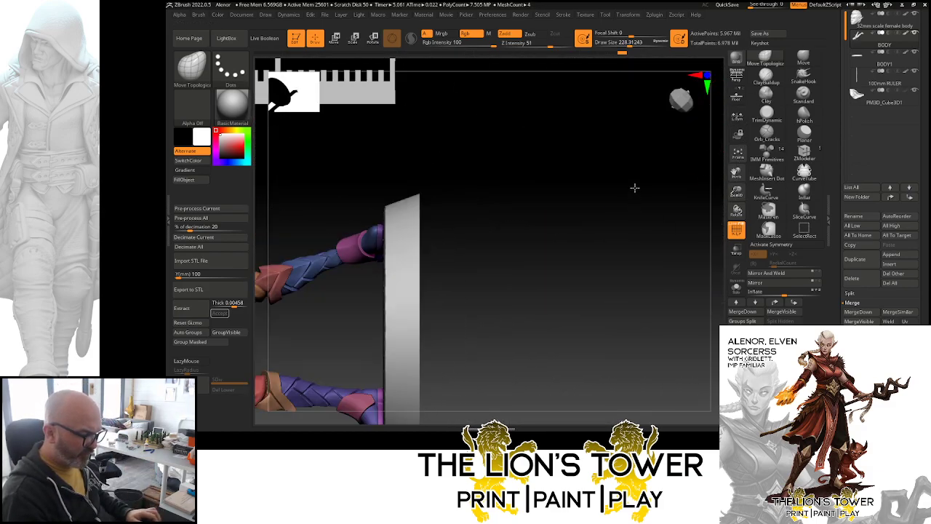
- Append a Cylinder3D to the miniature as a new subtool around the hips and thighs
left_click_drag(694, 233, 632, 129, "alt")
left_click_drag(632, 128, 702, 253, "alt")
left_click(679, 245, "ctrl")
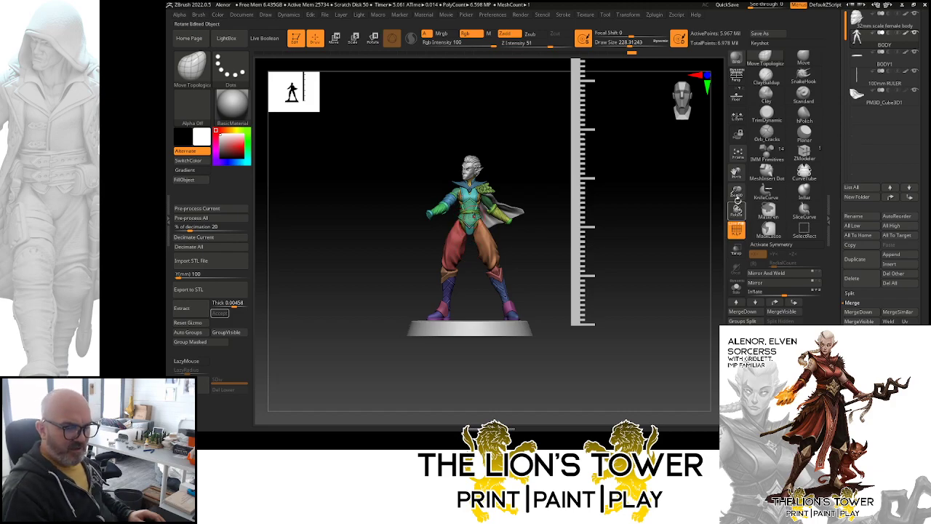
left_click_drag(737, 199, 766, 193, "alt")
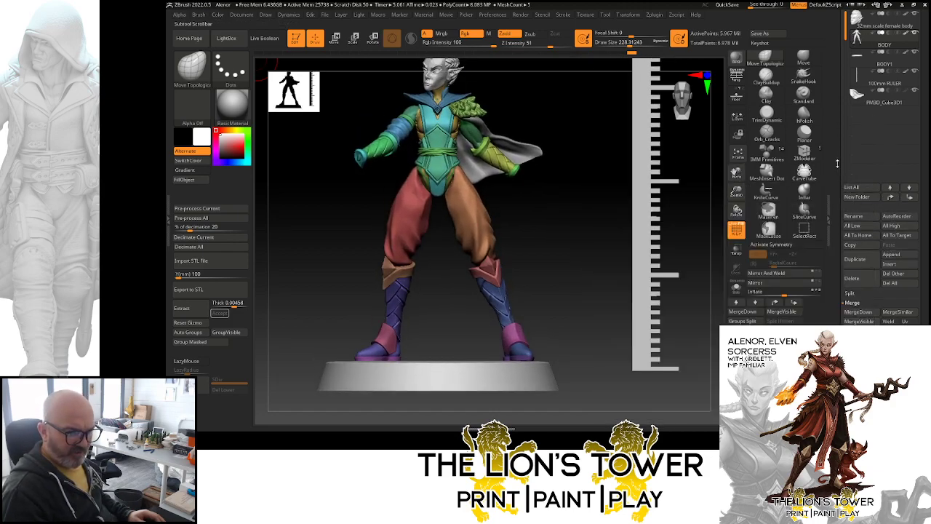
left_click(891, 254)
left_click(699, 265)
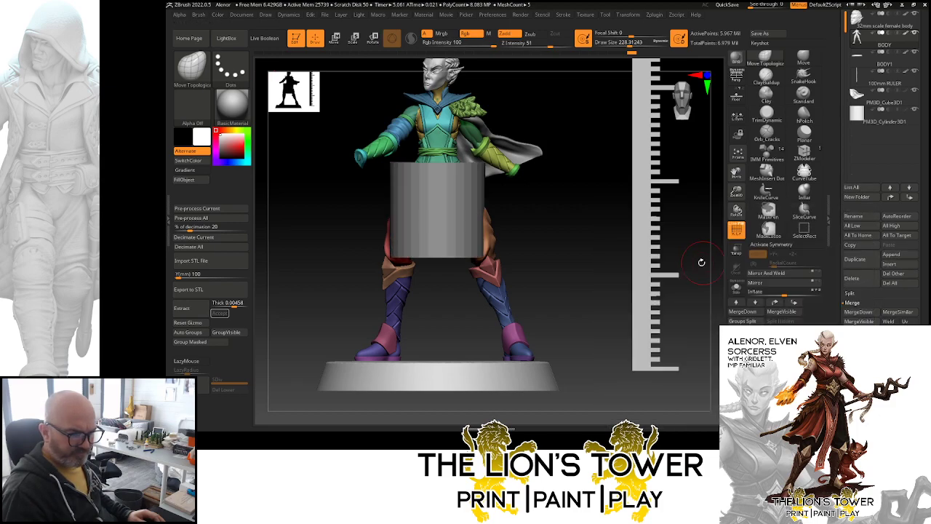
- Make the cylinder the active subtool and stretch it vertically with the Scale gizmo so it spans from waist to below the knees
left_click(479, 174, "alt")
left_click(353, 39)
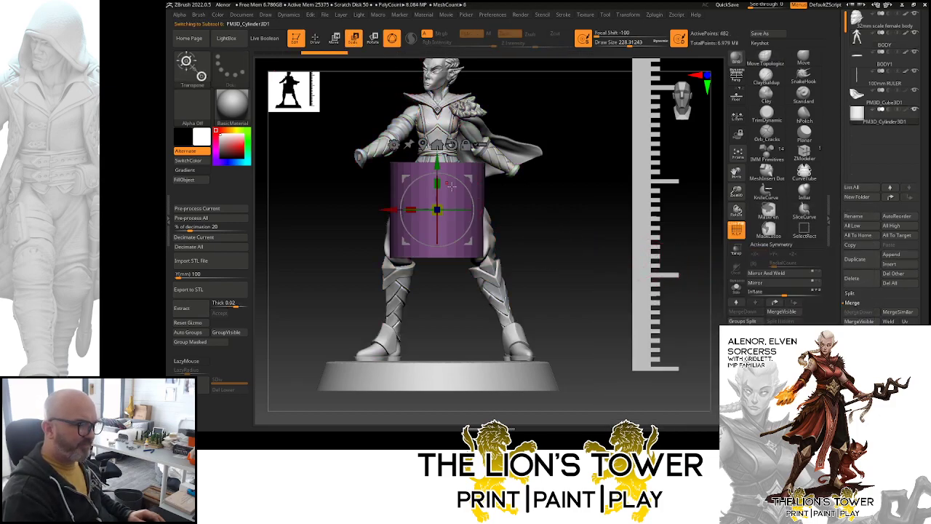
left_click_drag(438, 184, 442, 160)
left_click_drag(438, 163, 438, 184)
key("q")
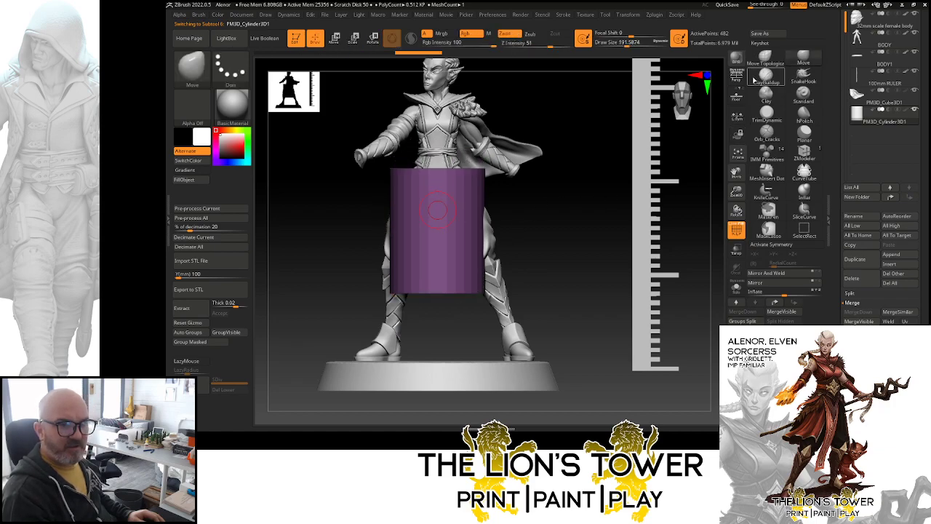
- Turn on X symmetry and pull the cylinder's upper part in toward the waist with the Move brush at draw size 445
mouse_move(599, 204)
left_mouse_down()
mouse_move(604, 253)
mouse_move(595, 204)
left_mouse_up()
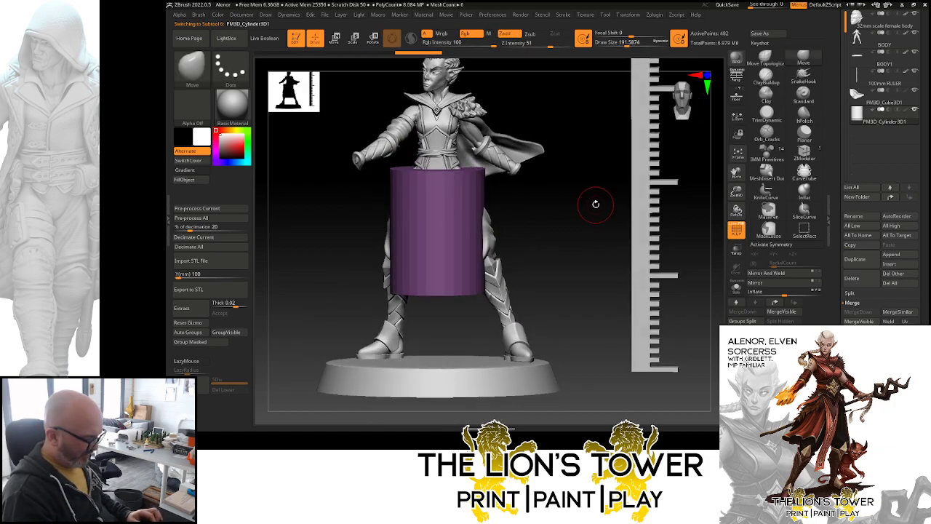
key("x")
left_click_drag(627, 42, 645, 45)
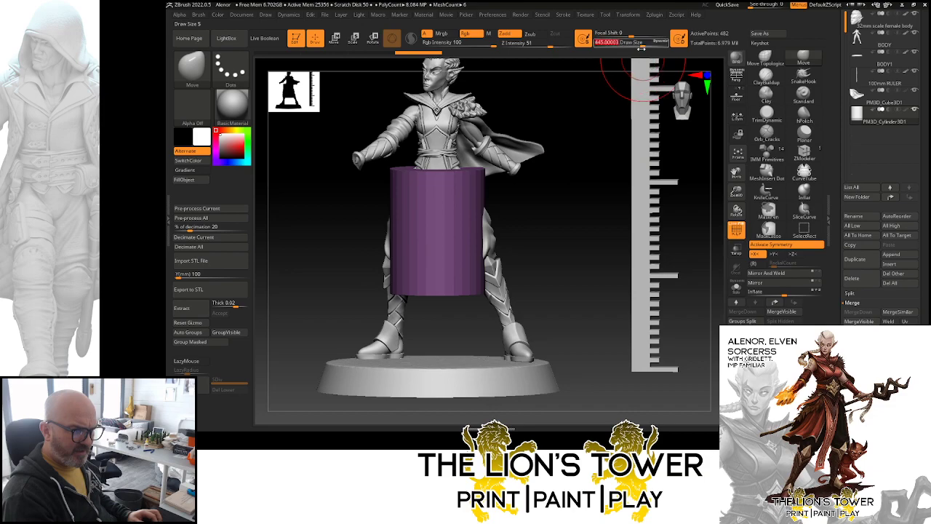
mouse_move(580, 158)
left_mouse_down()
mouse_move(577, 181)
mouse_move(493, 165)
left_mouse_up()
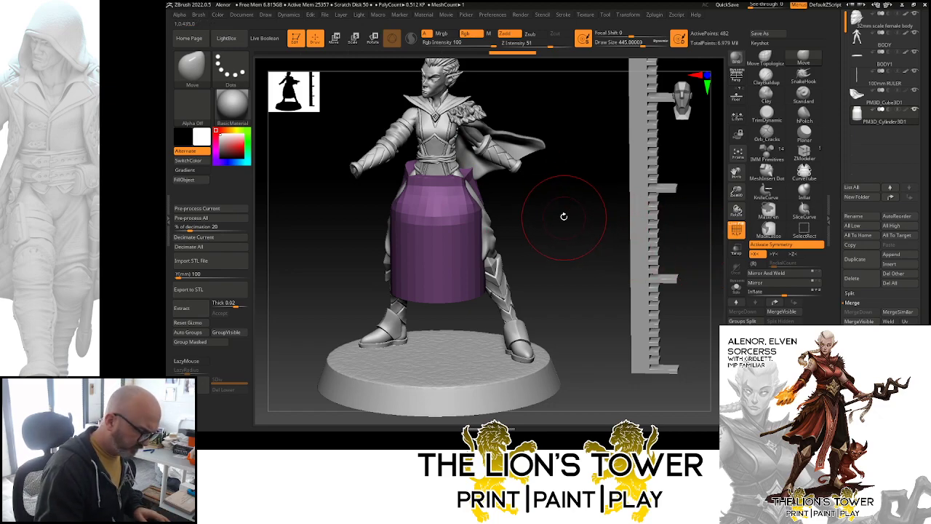
left_click_drag(504, 208, 454, 218)
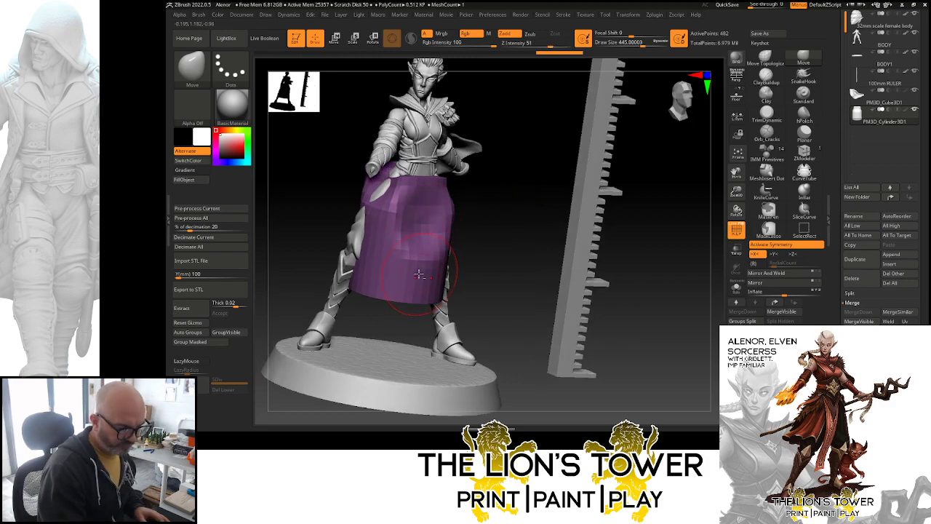
left_click_drag(419, 275, 407, 259)
left_click_drag(476, 242, 451, 226)
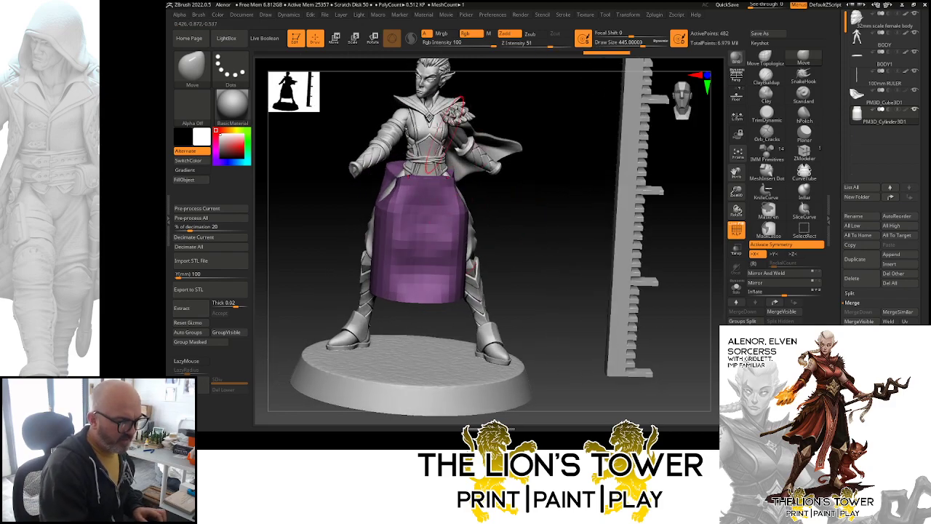
left_click_drag(535, 204, 515, 227)
- Raise the skirt form to the waistline with the transform gizmo and shorten it vertically
left_click(372, 37)
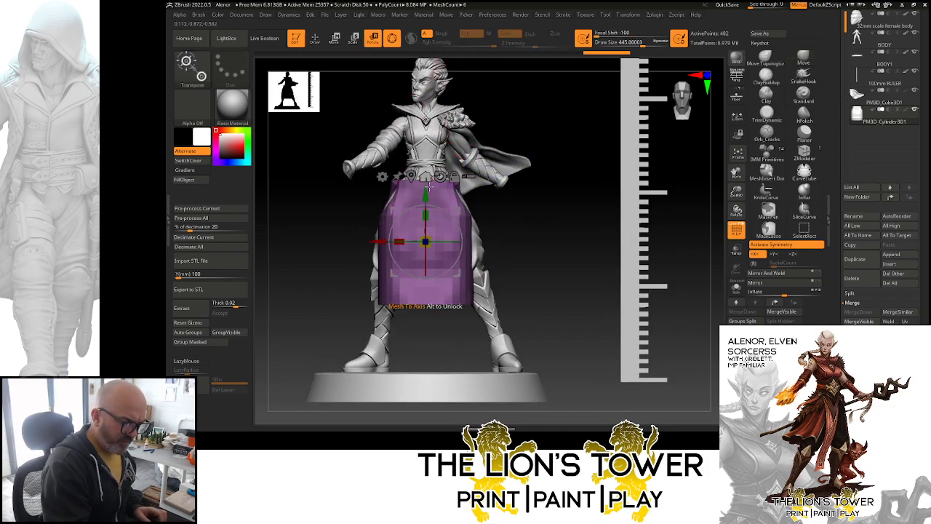
left_click_drag(427, 183, 427, 172)
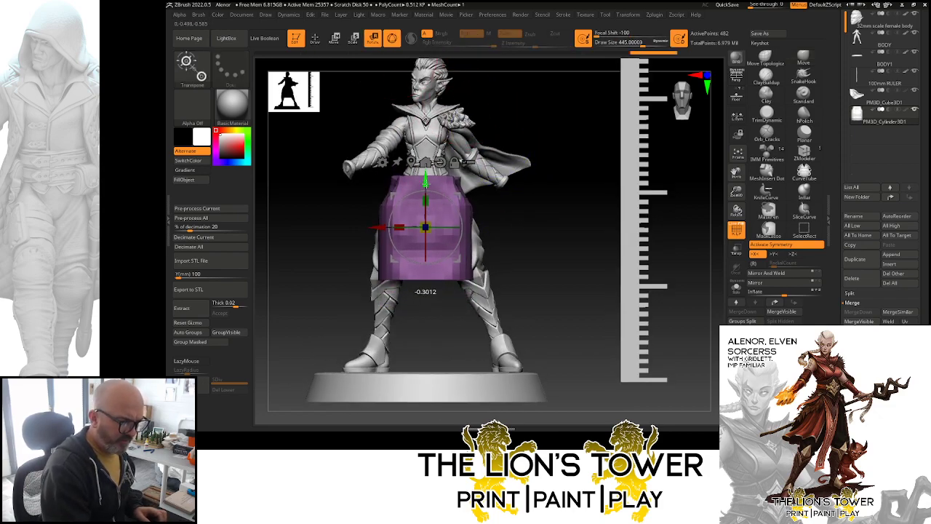
left_click_drag(536, 210, 528, 265)
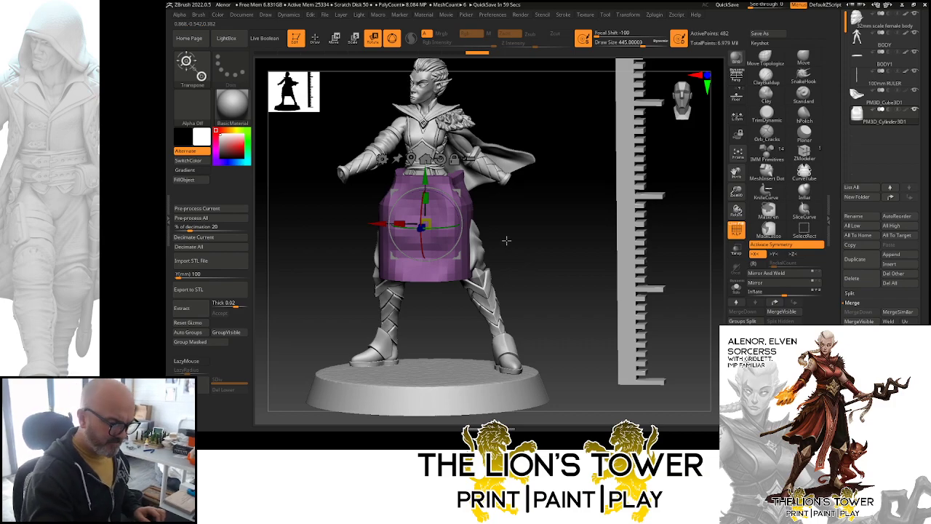
- Flare the skirt's hem outward with the Move brush and shape its back around the hips
key("q")
mouse_move(505, 248)
left_mouse_down()
mouse_move(562, 193)
mouse_move(490, 250)
mouse_move(499, 267)
mouse_move(519, 262)
mouse_move(487, 233)
mouse_move(499, 228)
left_mouse_up()
mouse_move(558, 233)
left_mouse_down()
mouse_move(509, 229)
mouse_move(528, 220)
mouse_move(529, 242)
mouse_move(551, 219)
mouse_move(517, 260)
mouse_move(502, 244)
mouse_move(506, 226)
left_mouse_up()
left_click_drag(584, 206, 486, 231)
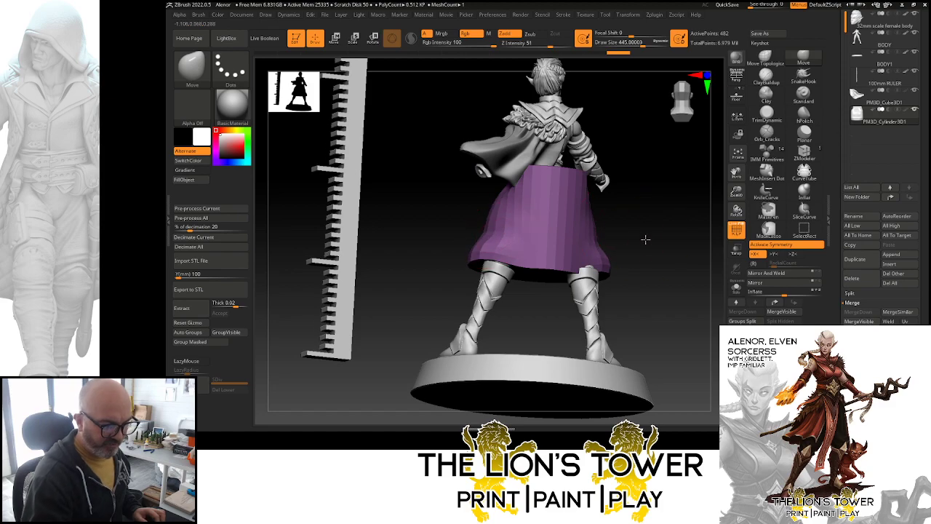
left_click_drag(646, 239, 643, 267)
left_click_drag(586, 267, 574, 284)
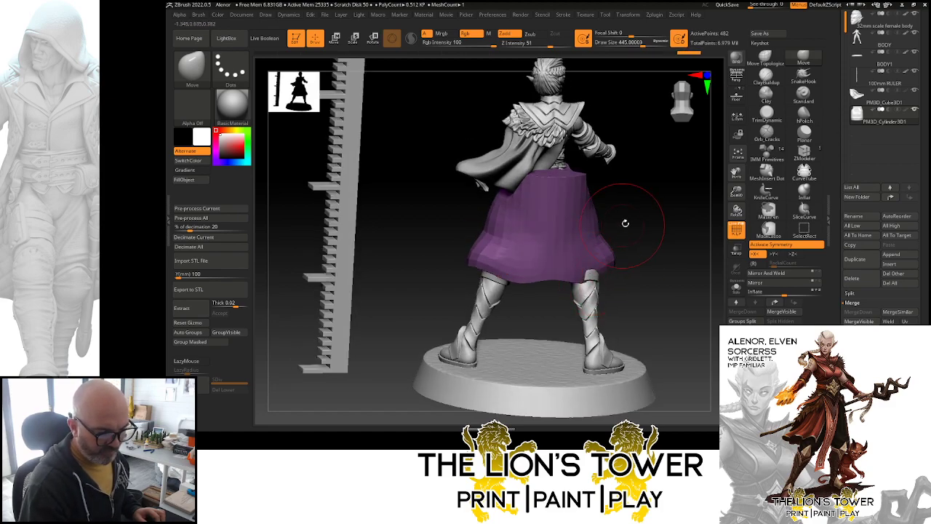
left_click_drag(625, 223, 609, 247)
mouse_move(572, 191)
left_mouse_down()
mouse_move(568, 199)
mouse_move(549, 191)
mouse_move(549, 202)
left_mouse_up()
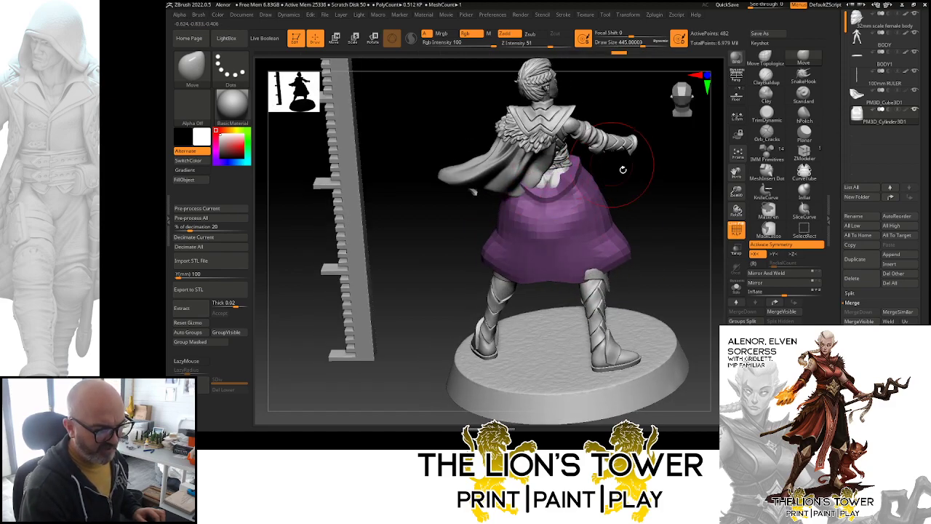
- Fit the skirt's waistline under the cape and refine its sides and hem with the Move brush from several angles
left_click_drag(622, 169, 579, 155)
left_click_drag(542, 213, 541, 203)
left_click_drag(642, 168, 674, 174)
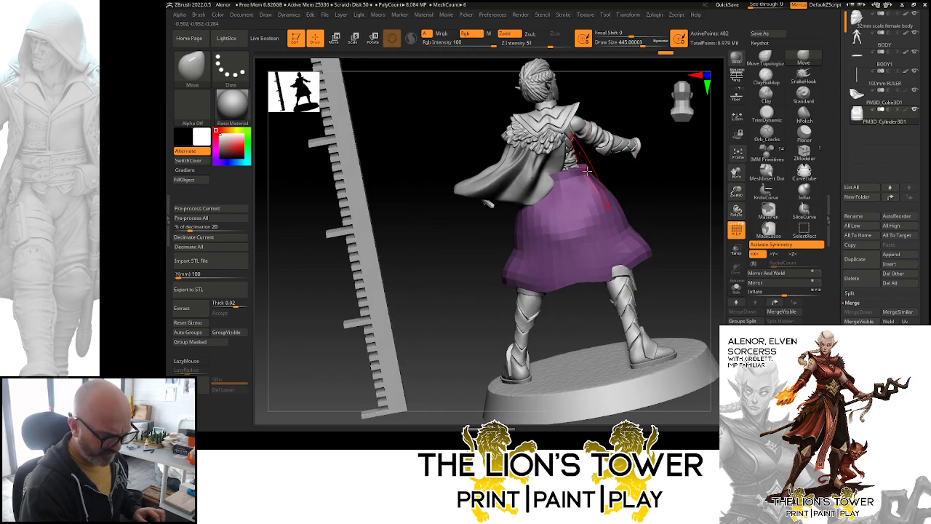
left_click_drag(580, 169, 578, 179)
mouse_move(648, 176)
left_mouse_down()
mouse_move(623, 191)
mouse_move(592, 176)
mouse_move(640, 172)
mouse_move(610, 175)
left_mouse_up()
left_click_drag(707, 193, 667, 195)
mouse_move(563, 203)
left_mouse_down()
mouse_move(575, 205)
mouse_move(557, 199)
mouse_move(595, 162)
left_mouse_up()
mouse_move(640, 149)
left_mouse_down()
mouse_move(669, 167)
mouse_move(679, 154)
left_mouse_up()
mouse_move(611, 222)
left_mouse_down()
mouse_move(595, 217)
mouse_move(600, 208)
mouse_move(618, 259)
mouse_move(632, 245)
mouse_move(611, 288)
left_mouse_up()
left_click_drag(563, 262, 568, 277)
left_click_drag(658, 243, 609, 238)
- Remesh the skirt with DynaMesh
left_click(696, 187, "ctrl")
left_click(698, 197, "ctrl")
mouse_move(700, 216)
left_mouse_down()
mouse_move(598, 180)
mouse_move(650, 214)
left_mouse_up()
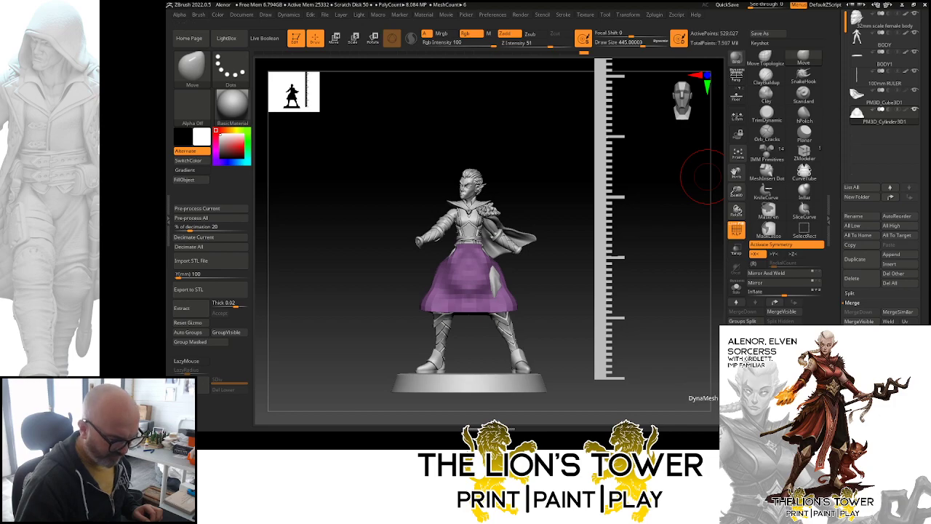
- Turn off symmetry and smooth the facets on the skirt's front with the hPolish brush at draw size 201.75
left_click(791, 118)
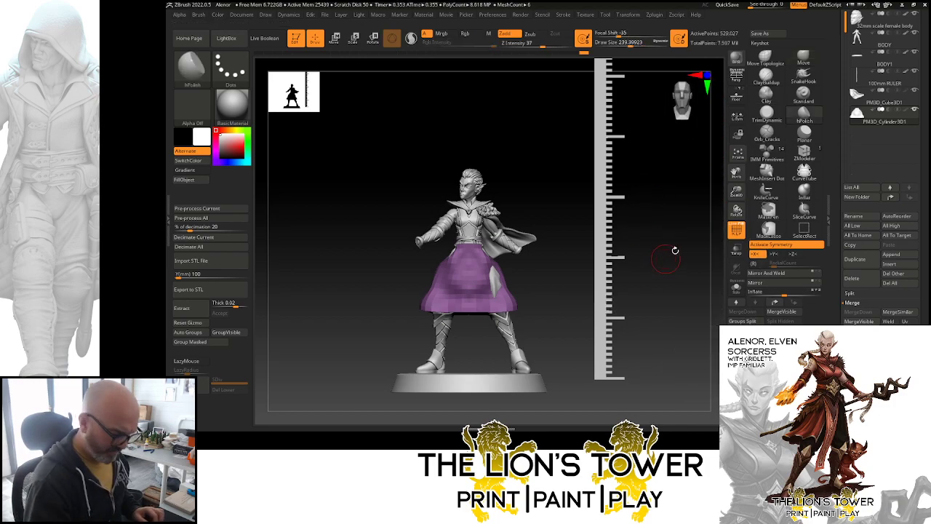
left_click_drag(736, 191, 744, 211)
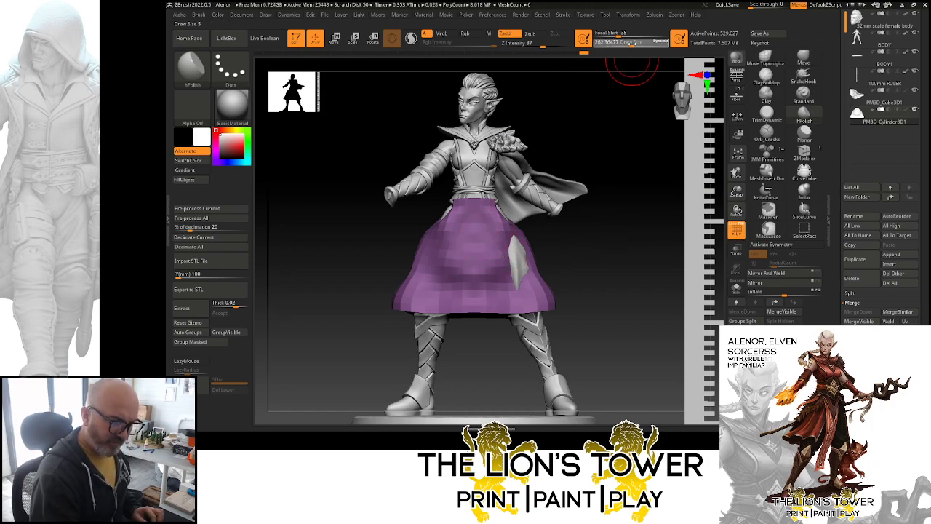
left_click(627, 44)
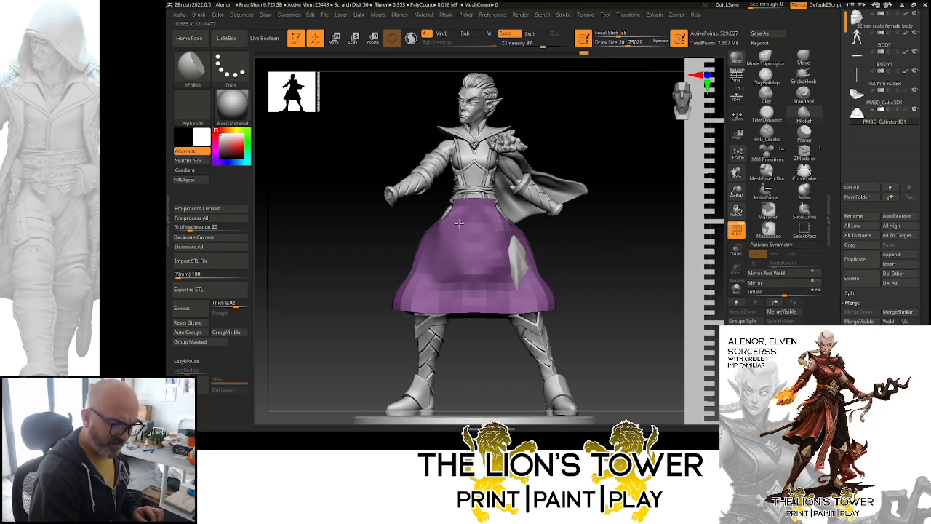
mouse_move(503, 263)
left_mouse_down()
mouse_move(500, 254)
mouse_move(509, 271)
mouse_move(519, 263)
mouse_move(518, 243)
mouse_move(499, 207)
mouse_move(454, 211)
left_mouse_up()
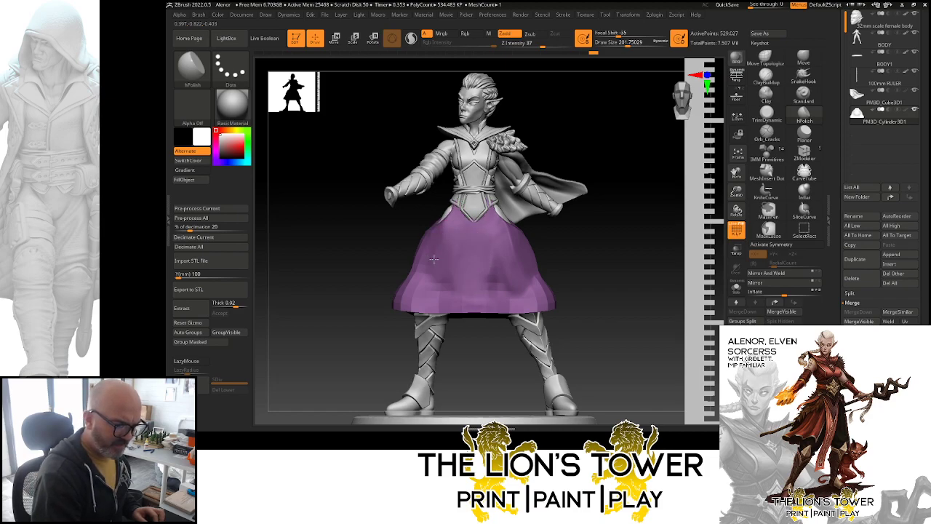
- Polish the facets on the skirt's side and back with the hPolish brush, working around the hip
left_click_drag(538, 227, 608, 246)
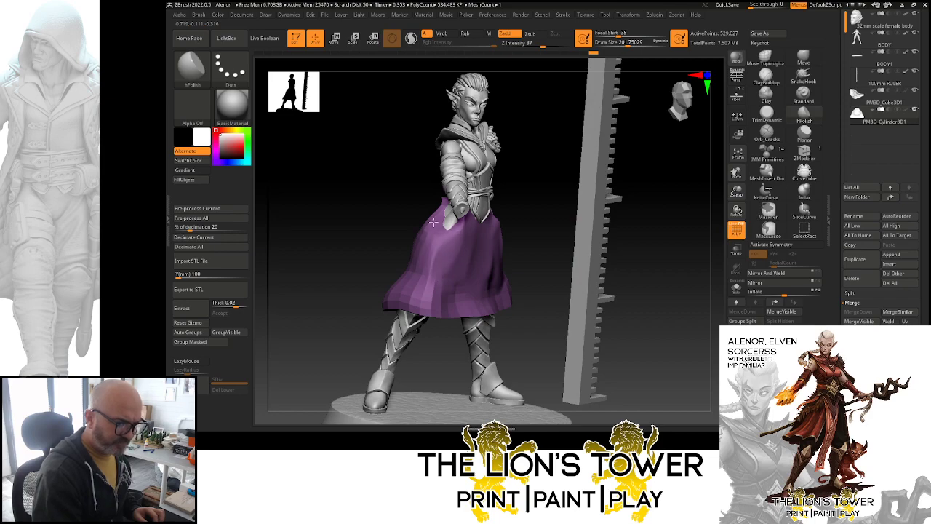
left_click_drag(547, 220, 575, 251)
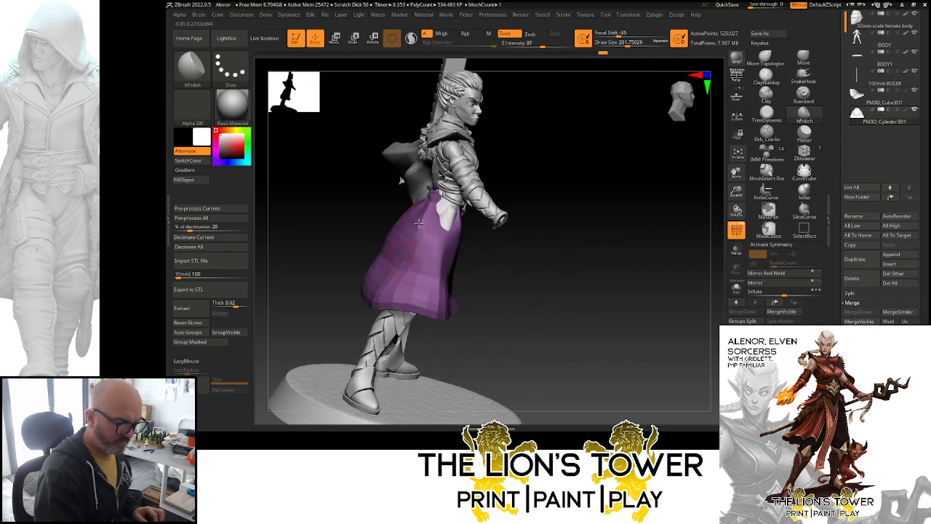
left_click_drag(482, 270, 418, 253)
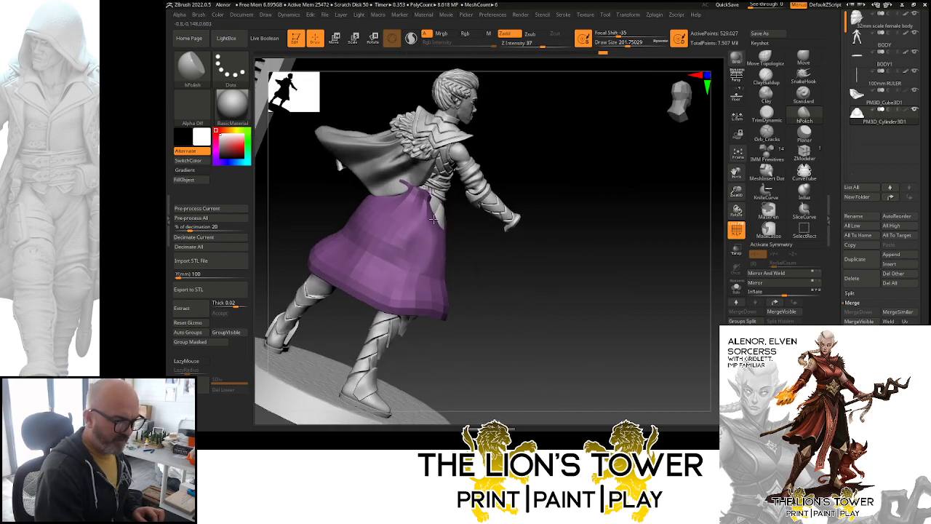
mouse_move(421, 198)
left_mouse_down()
mouse_move(408, 191)
mouse_move(426, 193)
left_mouse_up()
left_click_drag(492, 282, 499, 269)
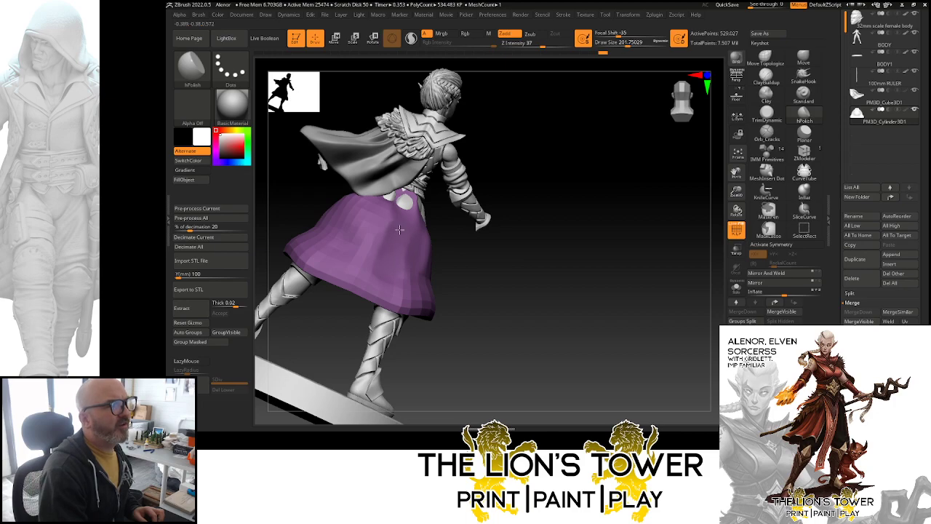
left_click_drag(456, 296, 443, 323)
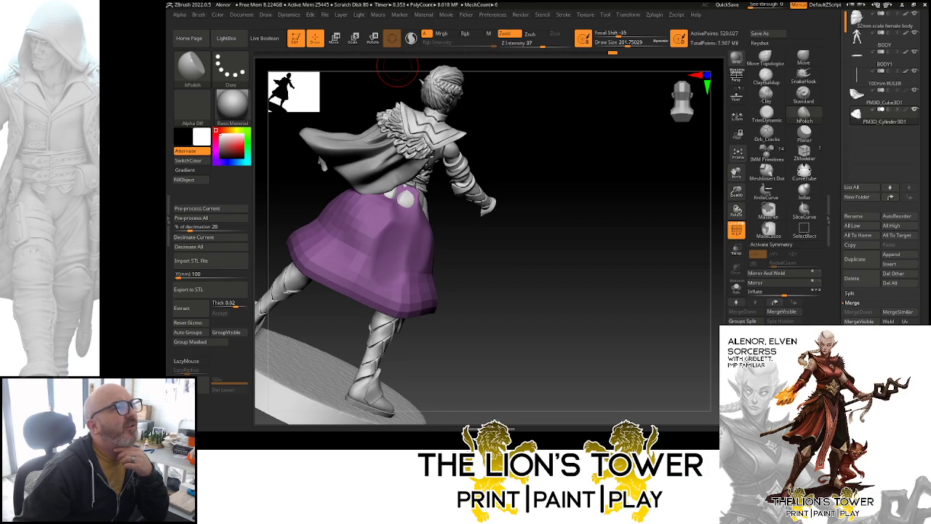
- Examine the skirt design in the Alenor.jpg reference image and put the image away
left_click_drag(363, 0, 444, 34)
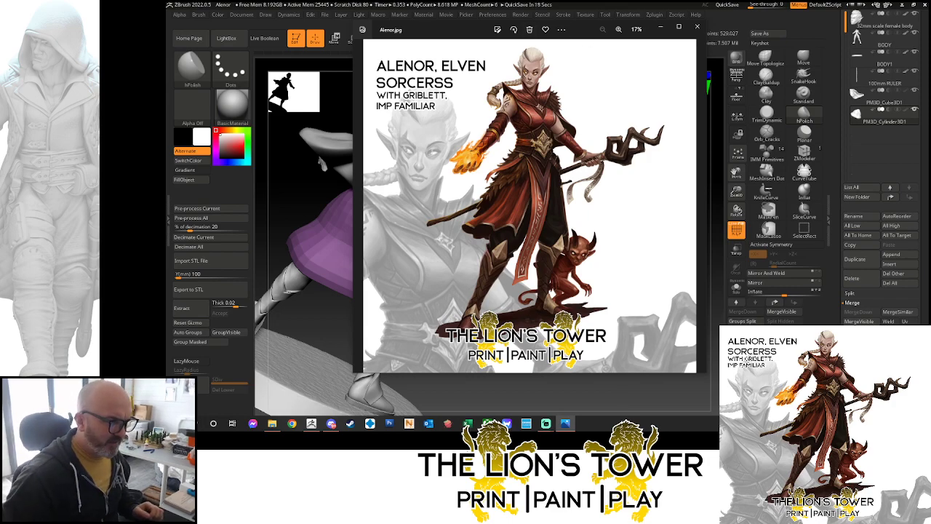
left_click_drag(457, 32, 407, 0)
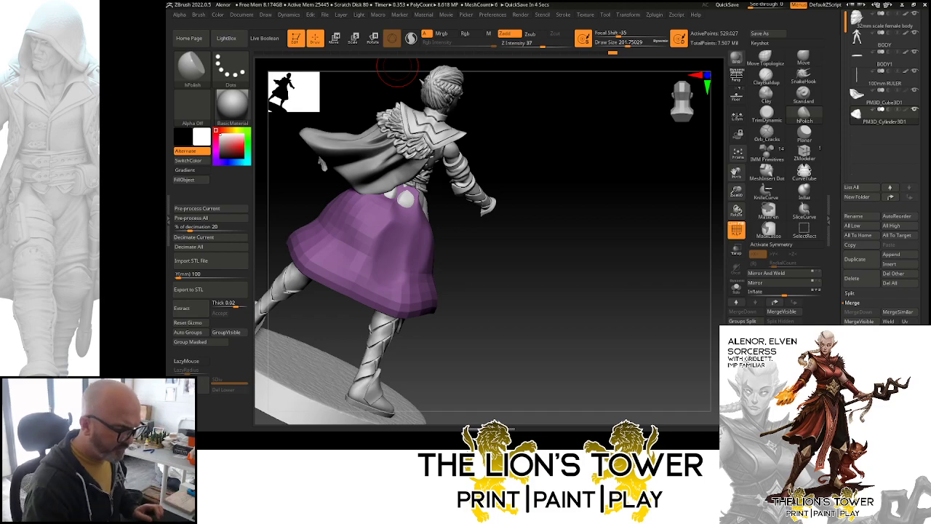
- Continue smoothing the skirt's side and rear facets down toward the hem with the hPolish brush
left_click_drag(591, 245, 544, 252)
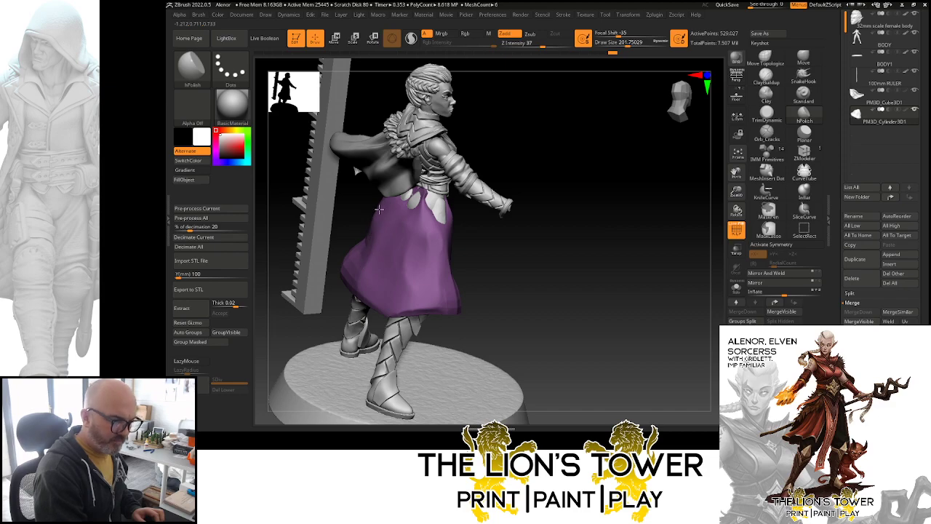
left_click_drag(384, 214, 373, 231)
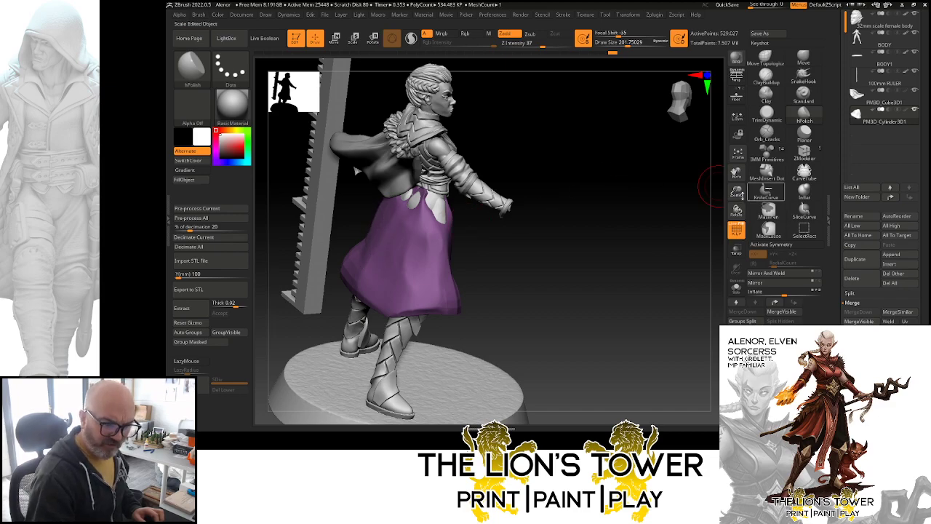
mouse_move(737, 192)
left_mouse_down()
mouse_move(737, 176)
mouse_move(784, 172)
left_mouse_up()
left_click_drag(635, 181, 501, 289)
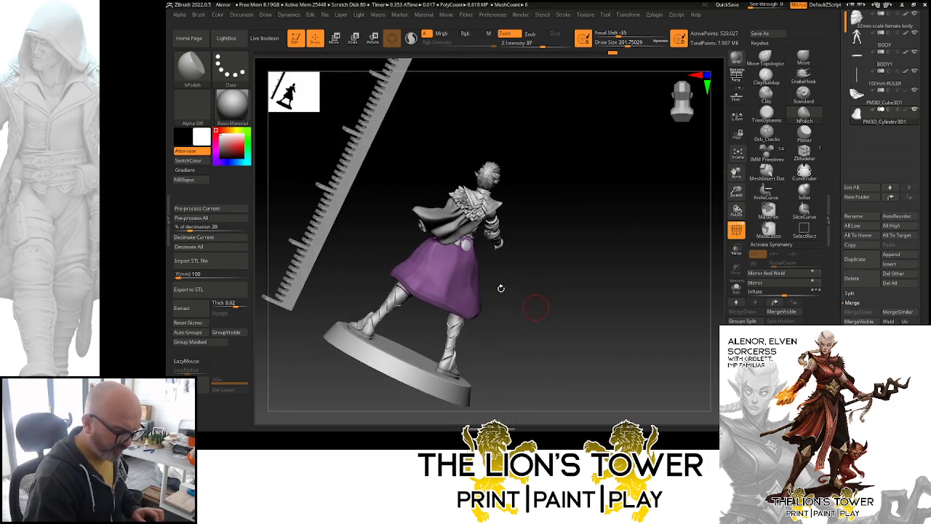
- Set the hPolish draw size to 274.24 and smooth the remaining skirt surface around the hem
left_click_drag(609, 42, 614, 42)
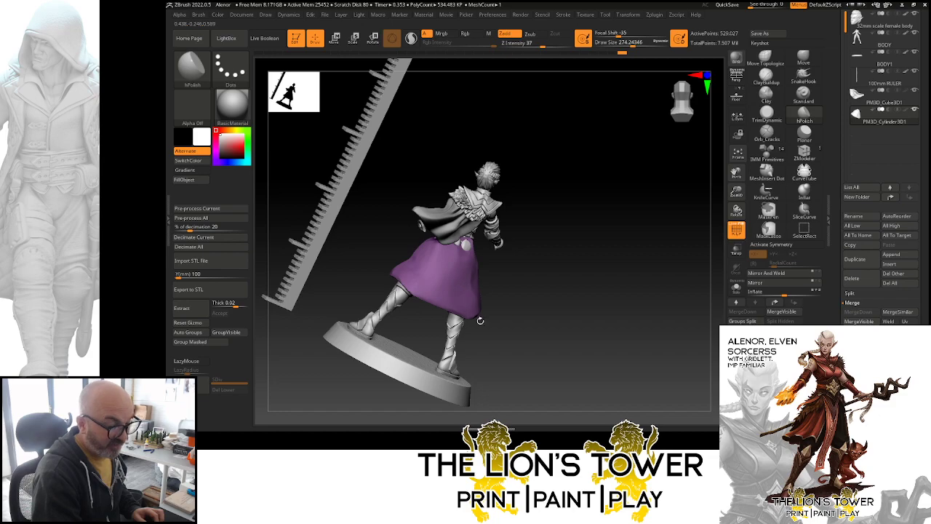
left_click_drag(480, 320, 480, 297)
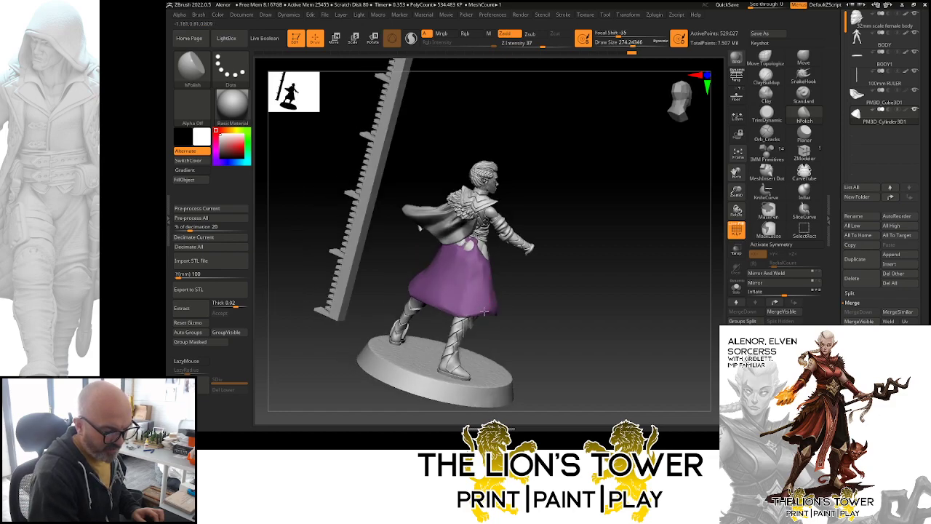
right_click_drag(469, 312, 502, 311)
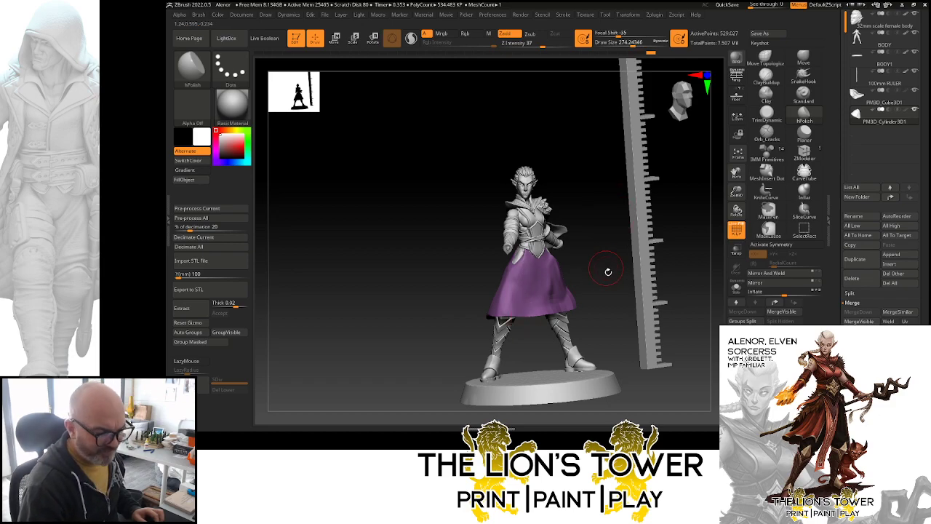
- Polish the remaining uneven areas around the skirt's front, sides and back with the hPolish brush
right_click_drag(607, 266, 563, 254)
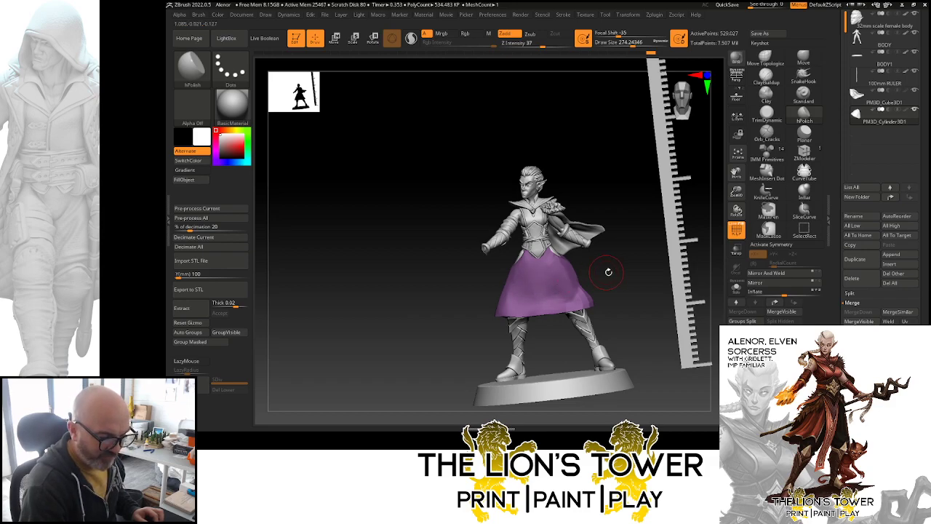
right_click_drag(609, 270, 574, 301)
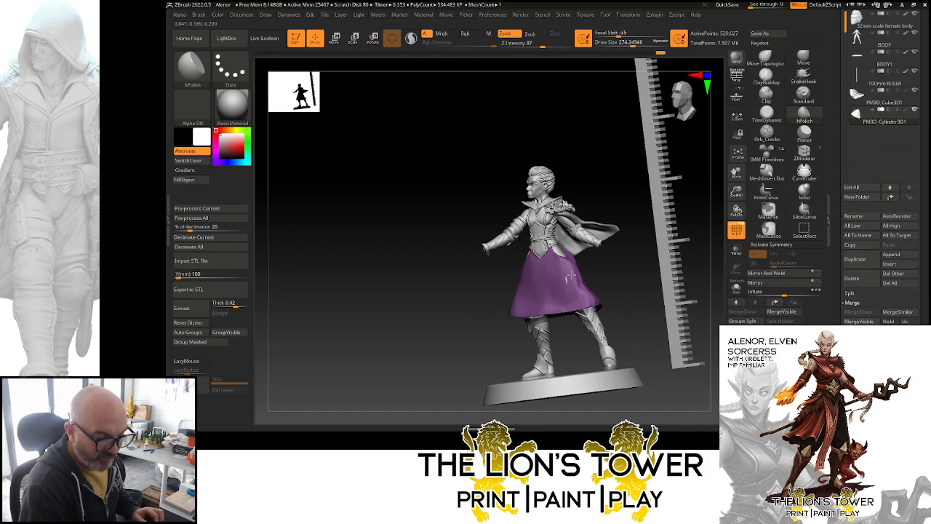
right_click_drag(611, 284, 590, 297)
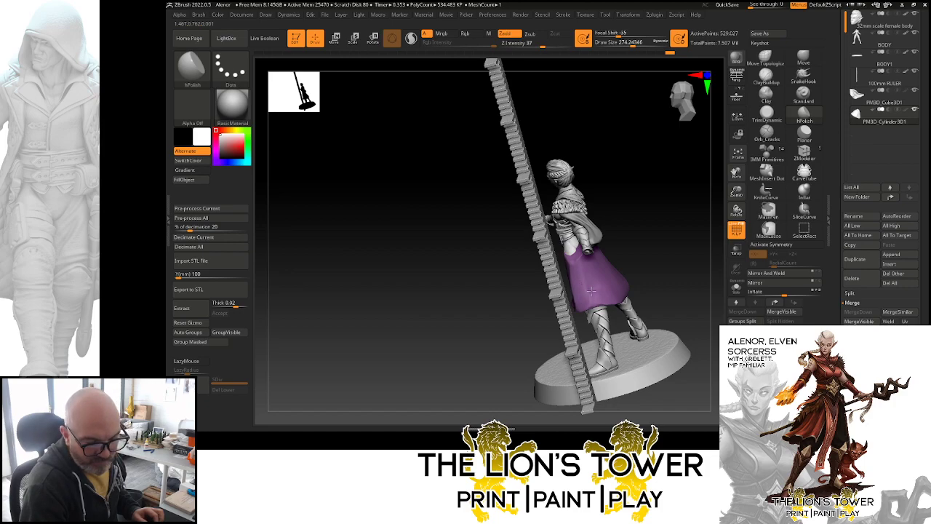
mouse_move(588, 269)
right_mouse_down()
mouse_move(582, 279)
mouse_move(582, 267)
right_mouse_up()
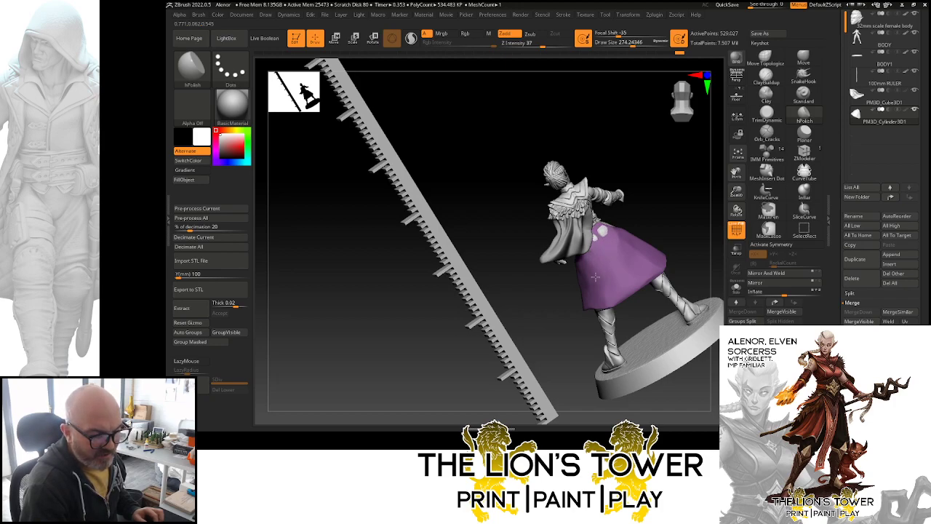
right_click_drag(631, 220, 615, 231)
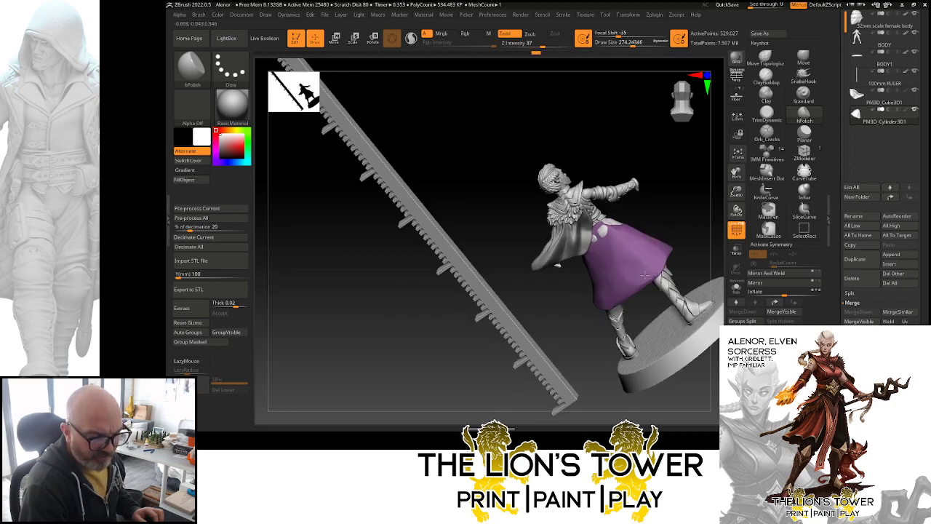
right_click_drag(628, 272, 605, 266)
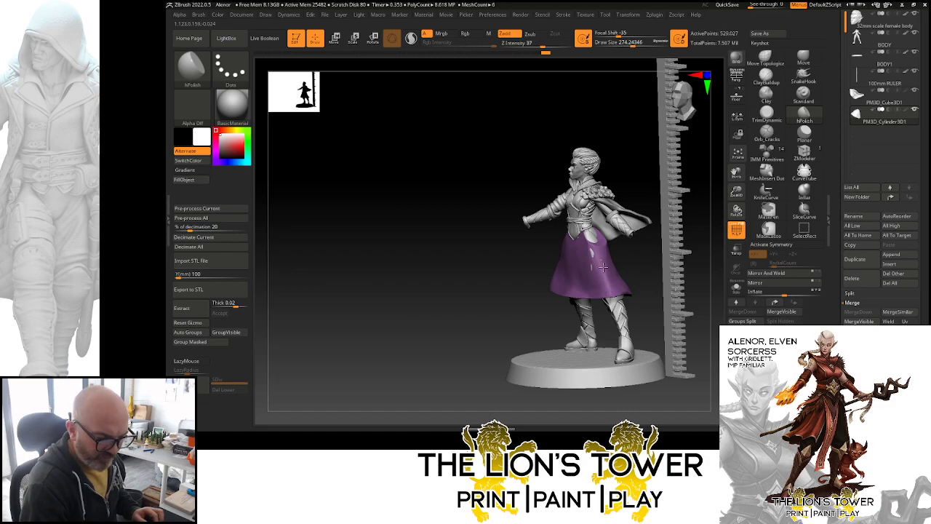
right_click_drag(603, 267, 612, 246)
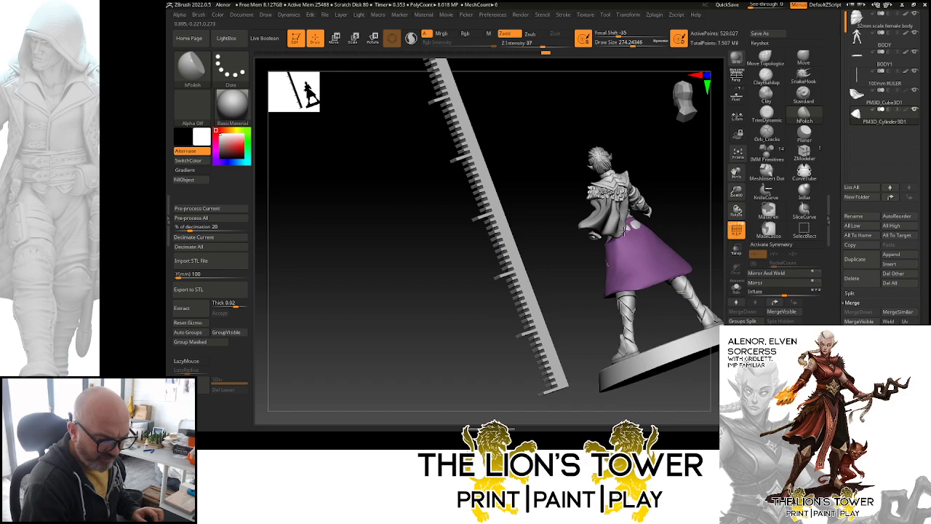
right_click_drag(618, 256, 667, 233)
key("p")
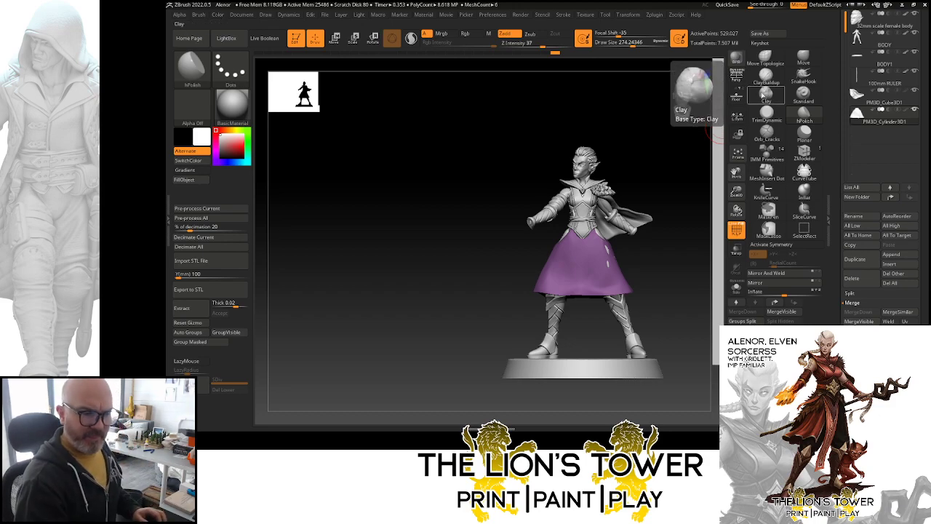
- Carve the edges of a tapering front opening from waist to hem on the skirt with the ClayBuildup brush at draw size 140.4
key("b")
key("c")
key("b")
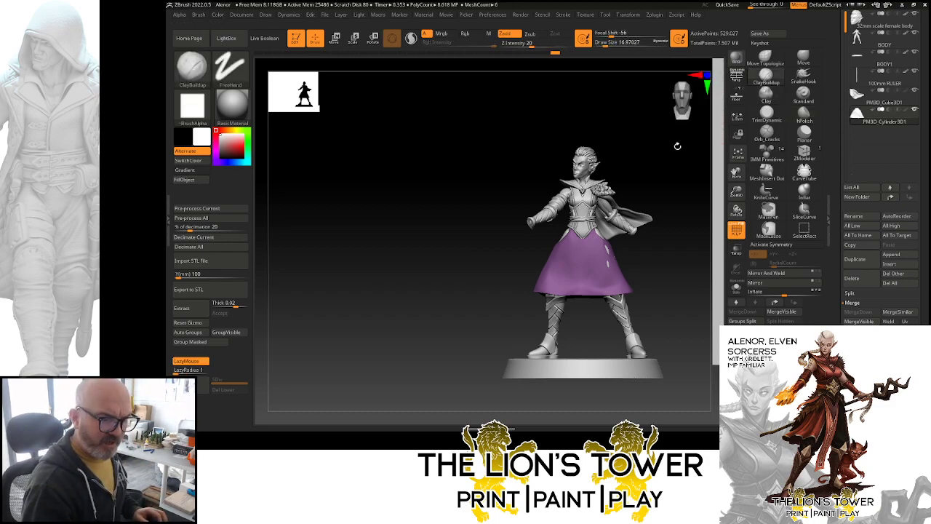
left_click(604, 44)
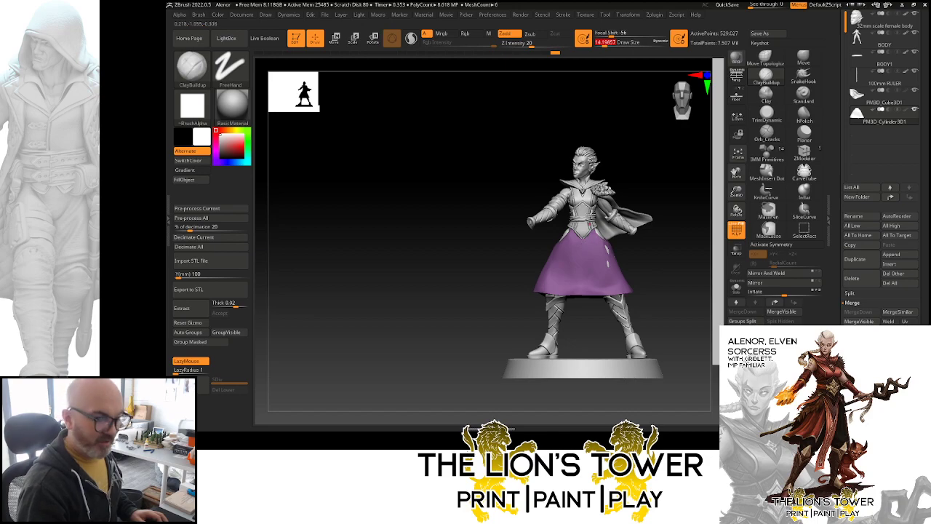
left_click_drag(605, 45, 623, 46)
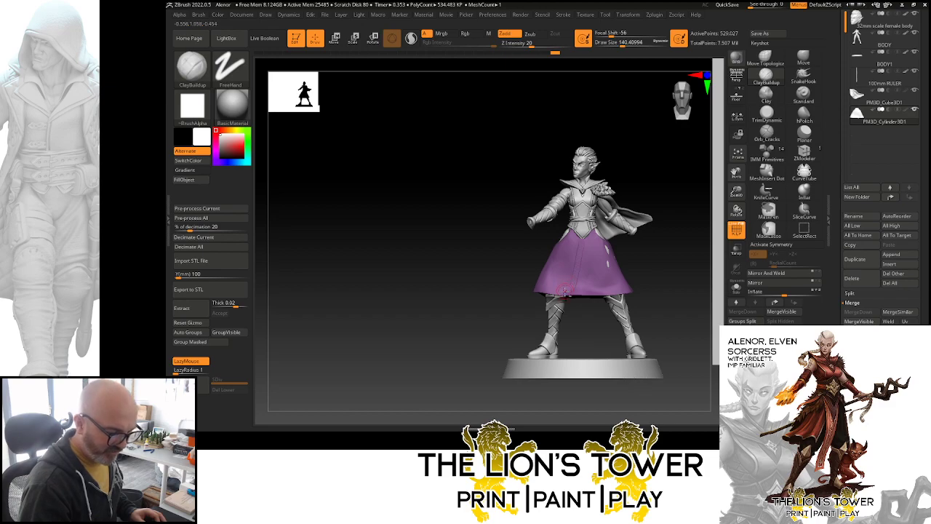
left_click_drag(573, 264, 563, 295)
left_click_drag(576, 260, 571, 272)
left_click_drag(579, 241, 573, 265)
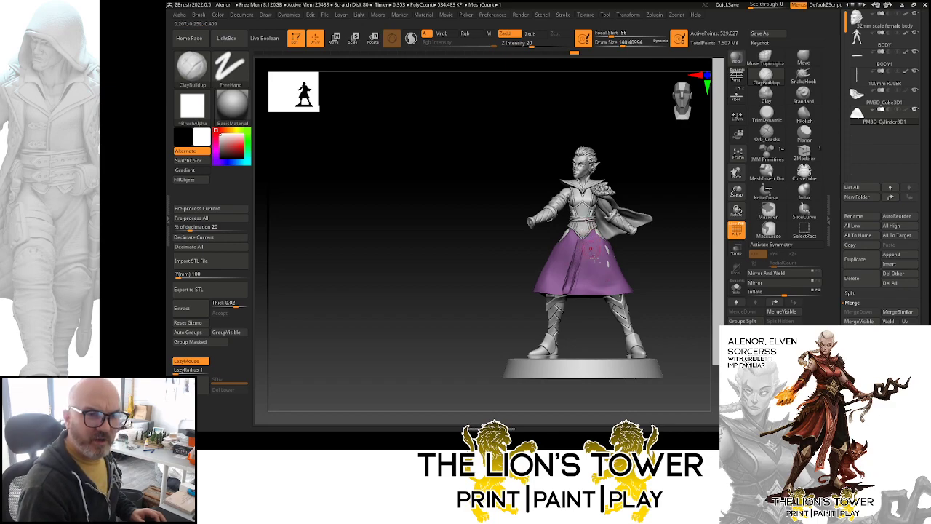
left_click_drag(589, 258, 592, 274)
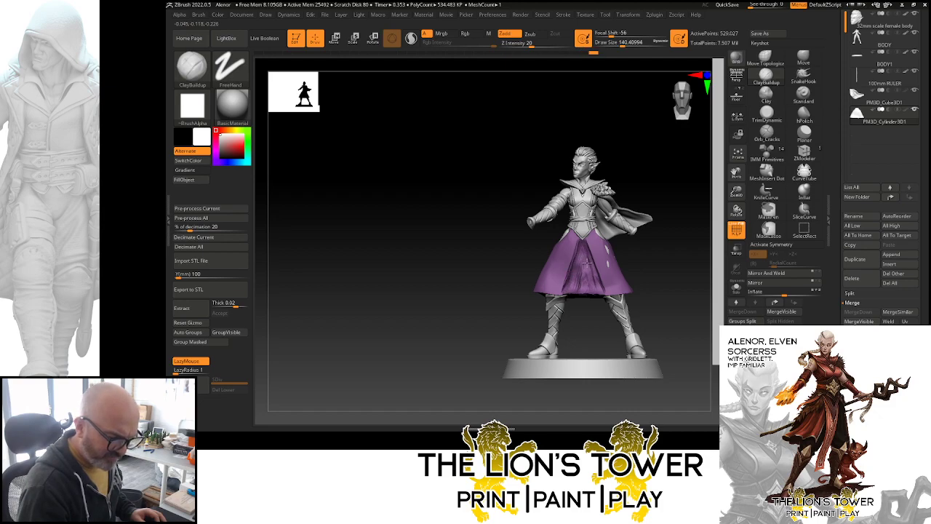
- Isolate the skirt, smooth the recessed front panel and trim its lower edge with the TrimDynamic brush
left_click_drag(598, 328, 634, 245)
left_click(736, 289)
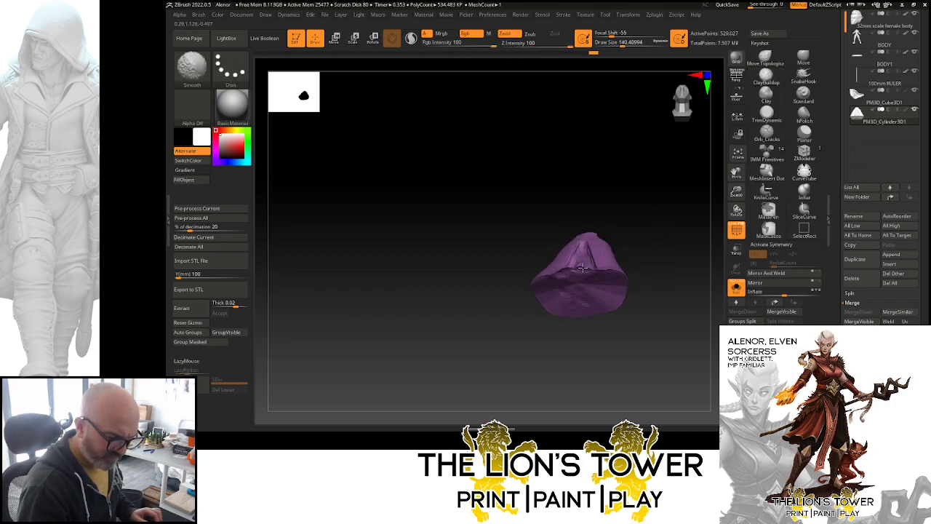
left_click_drag(670, 213, 660, 265)
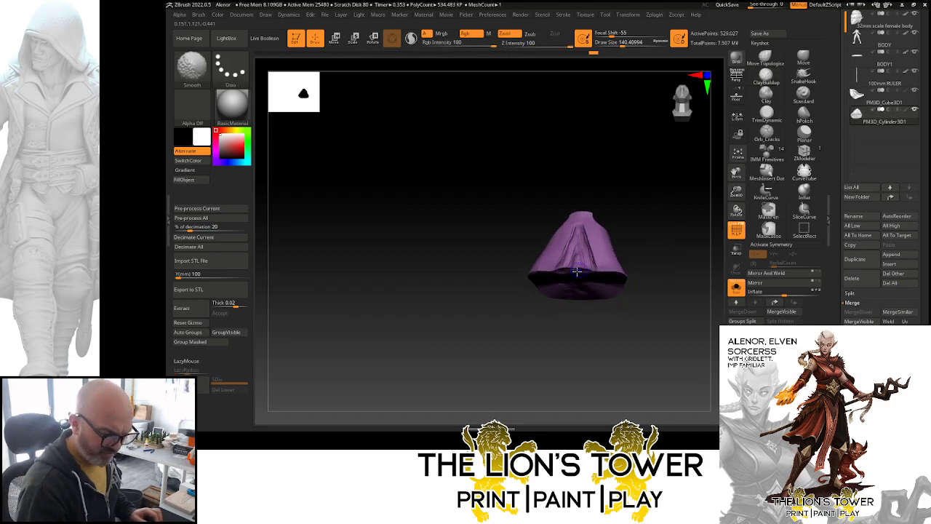
left_click_drag(573, 261, 586, 261, "shift")
left_click(766, 114)
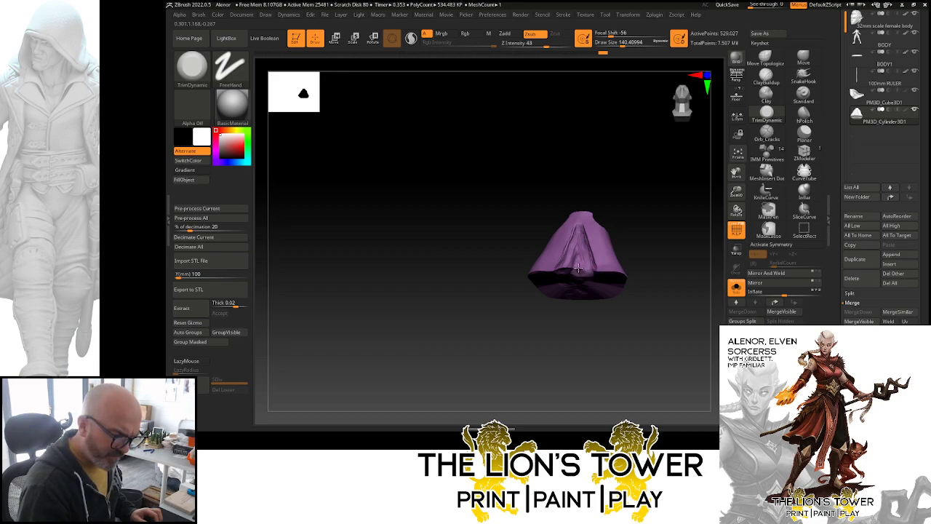
left_click_drag(565, 274, 578, 272)
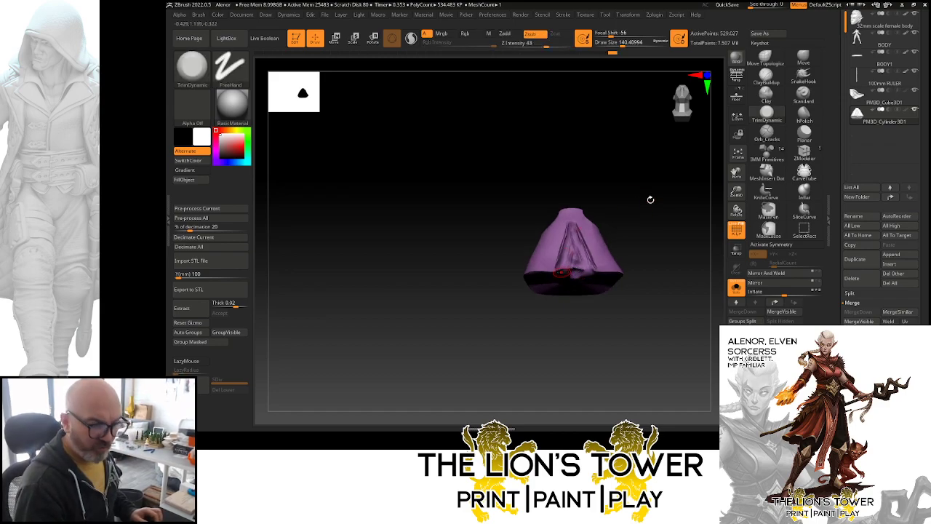
- Smooth the front panel's hem between the two carved edges, working from the front and from below
left_click_drag(650, 200, 663, 285)
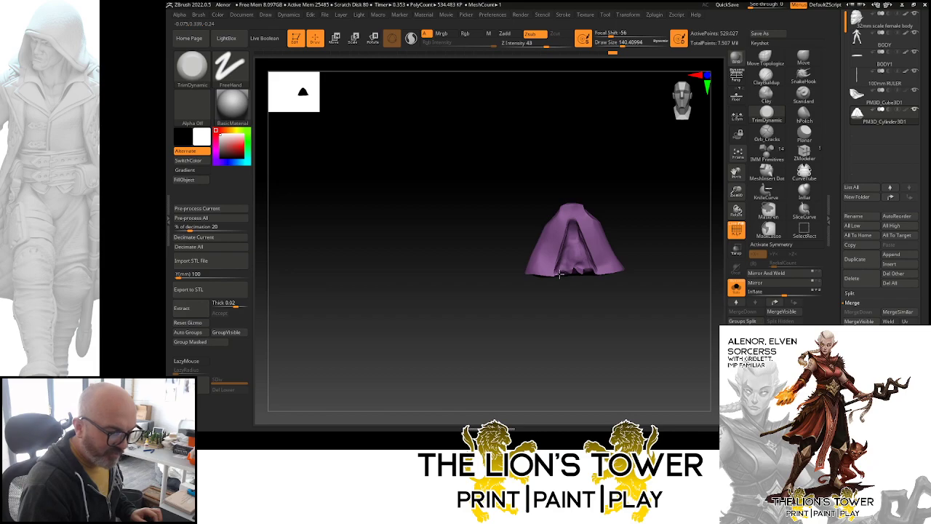
key("shift")
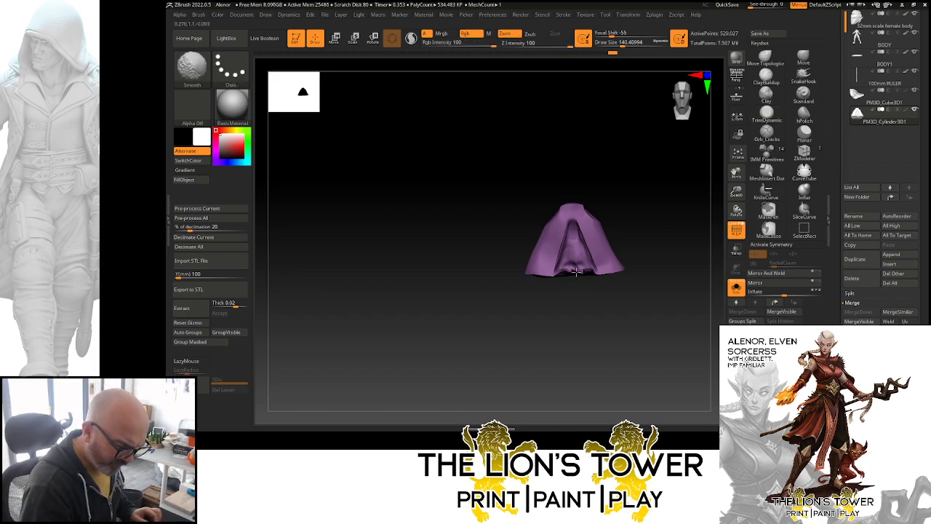
left_click_drag(644, 218, 646, 186)
key("shift")
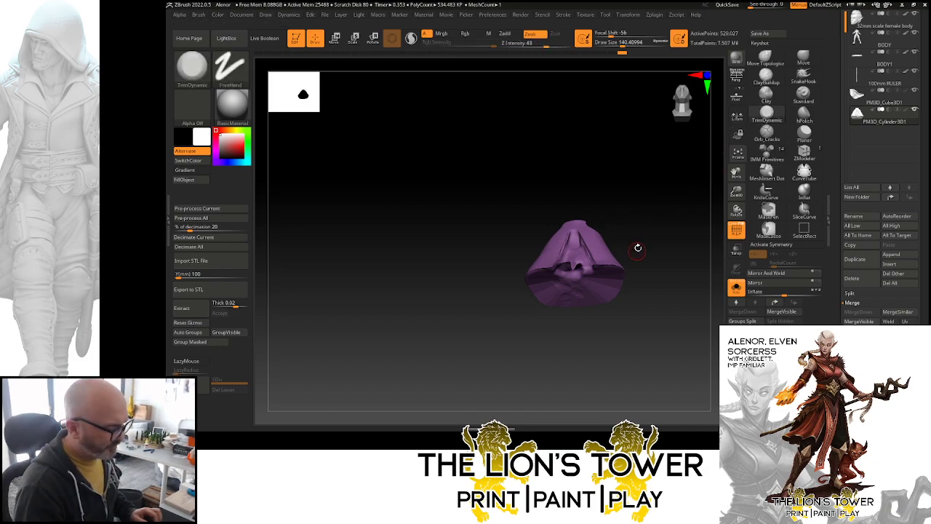
key("shift")
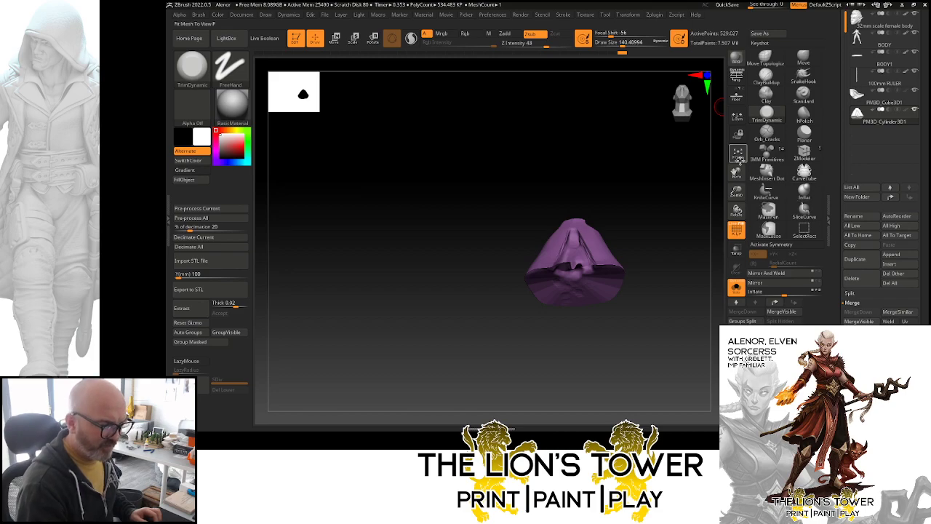
- Turn on Sculptris Pro and smooth away the jagged notches along the front panel's hem and underside
left_click_drag(736, 191, 750, 228)
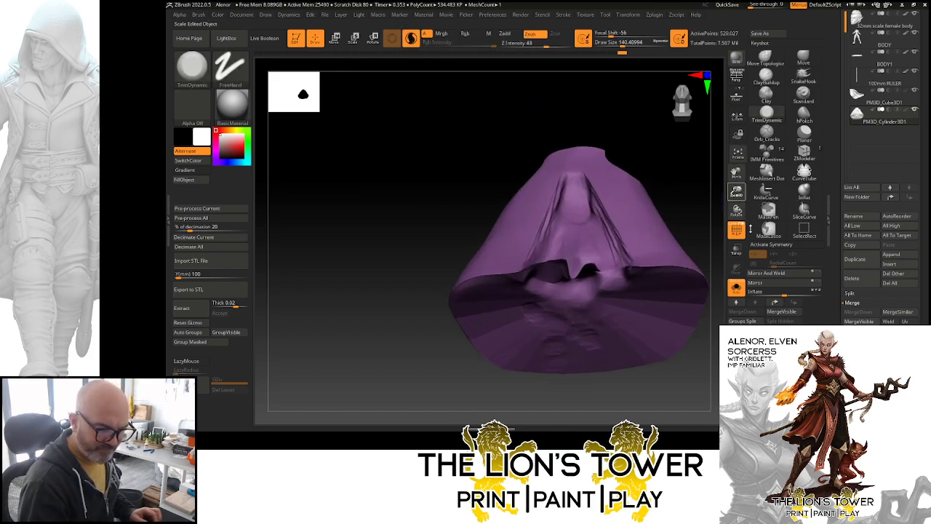
left_click_drag(692, 219, 673, 216)
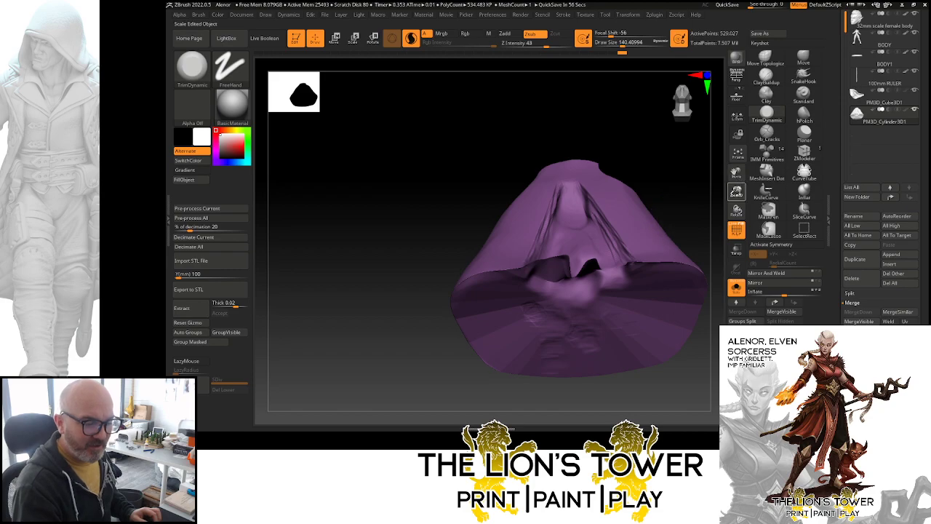
left_click_drag(671, 214, 623, 149)
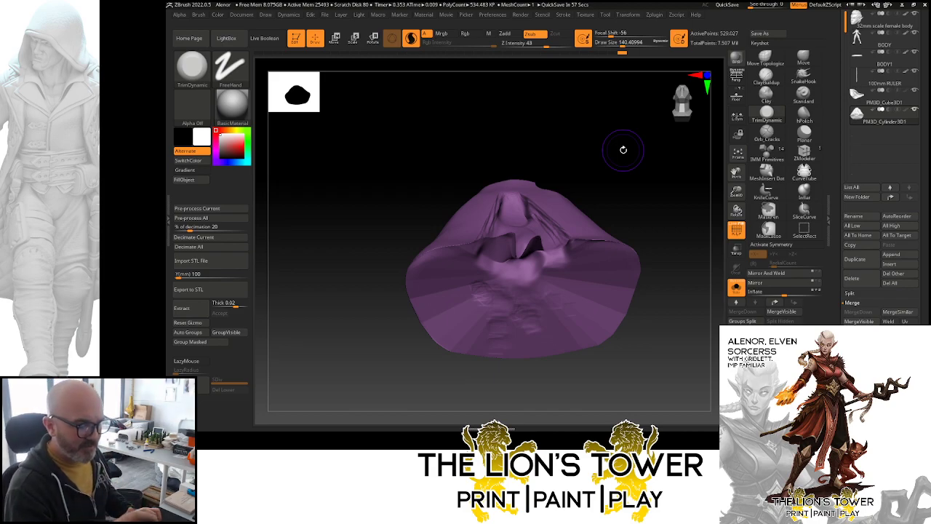
left_click_drag(657, 196, 557, 270)
left_click_drag(738, 195, 734, 170)
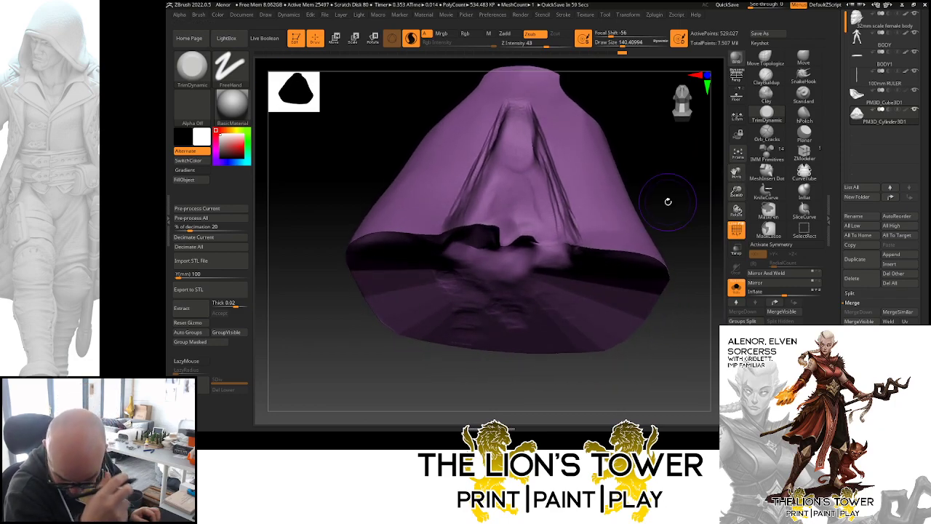
left_click_drag(666, 202, 643, 109)
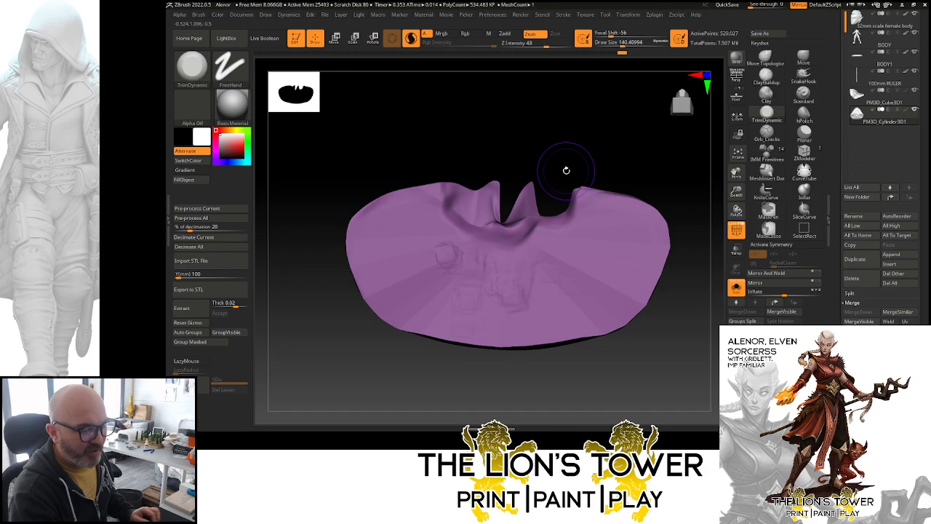
left_click_drag(613, 131, 602, 146)
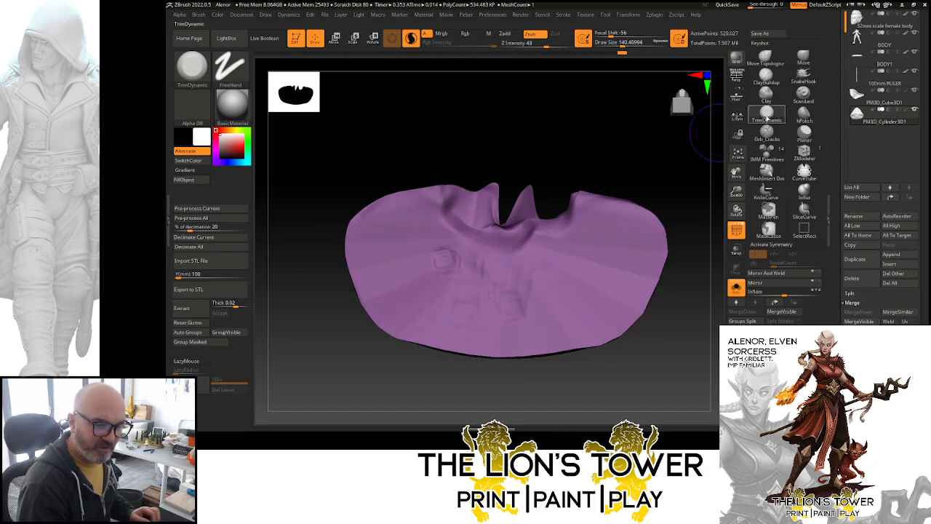
key("shift")
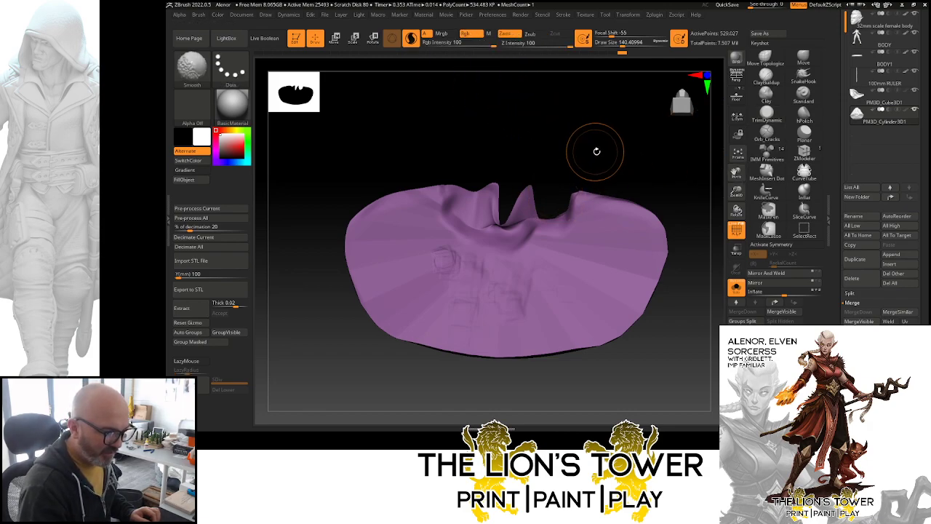
mouse_move(596, 150)
left_mouse_down()
mouse_move(613, 231)
mouse_move(509, 266)
mouse_move(524, 247)
left_mouse_up()
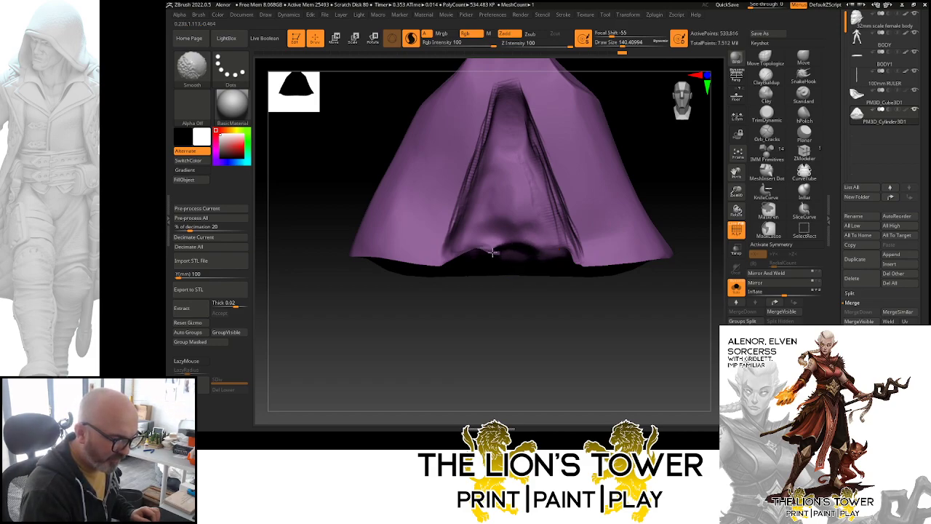
left_click_drag(493, 252, 493, 262)
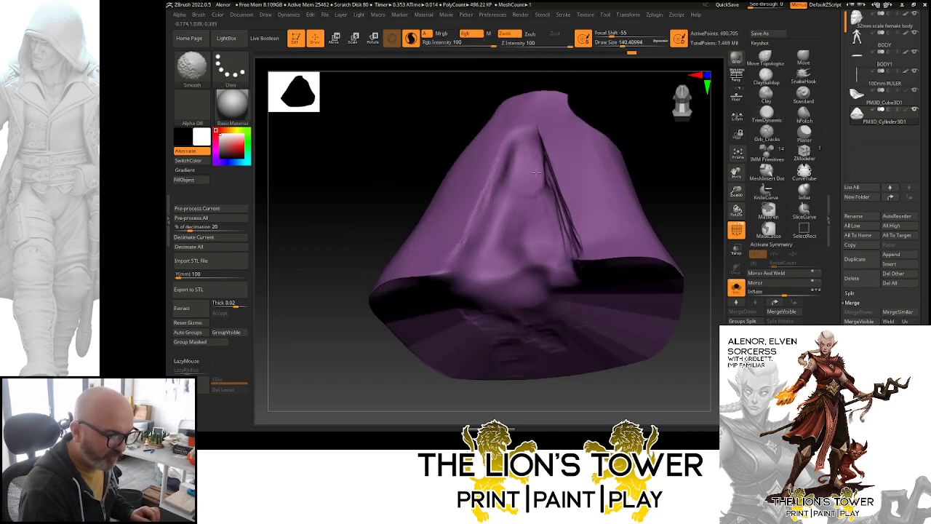
- Build up folds along one inner edge of the skirt's front panel with the ClayBuildup brush and try smoothing them
left_click(766, 73)
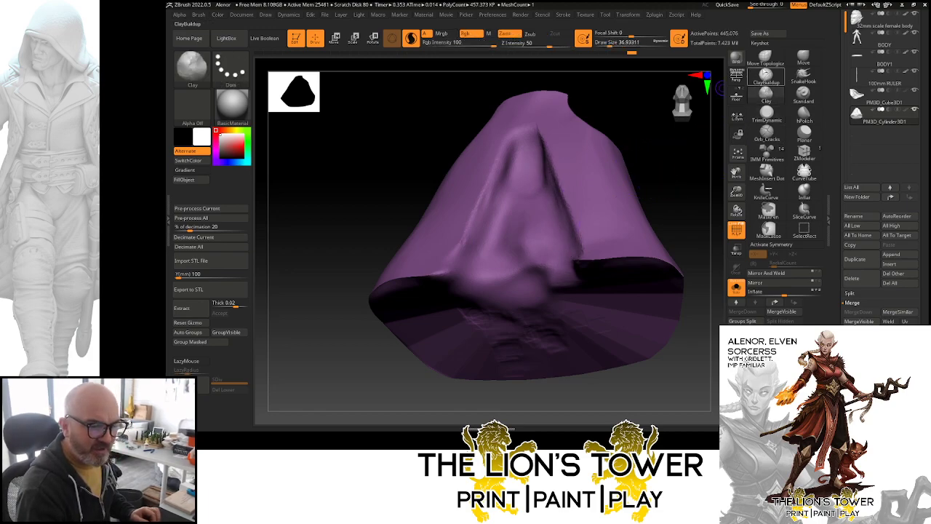
left_click_drag(659, 156, 612, 165)
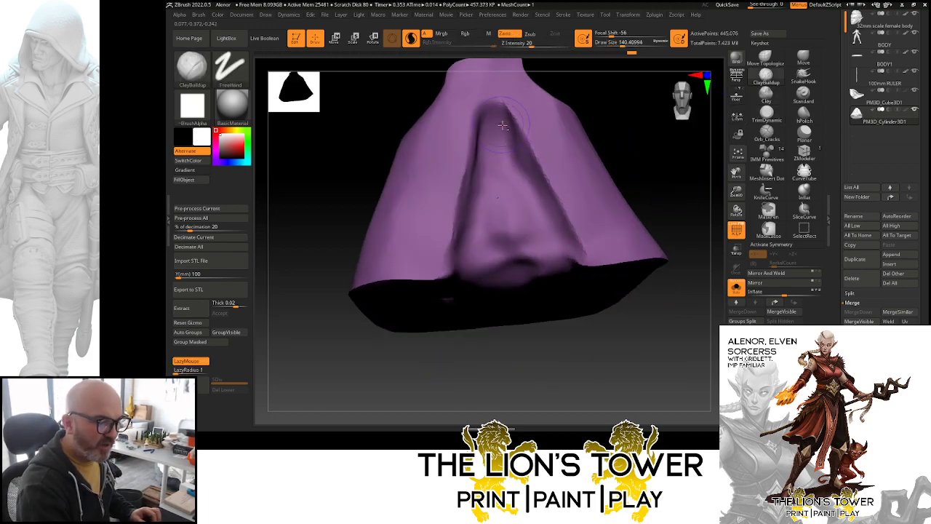
left_click_drag(509, 125, 556, 240)
left_click_drag(520, 146, 542, 236)
key("ctrl")
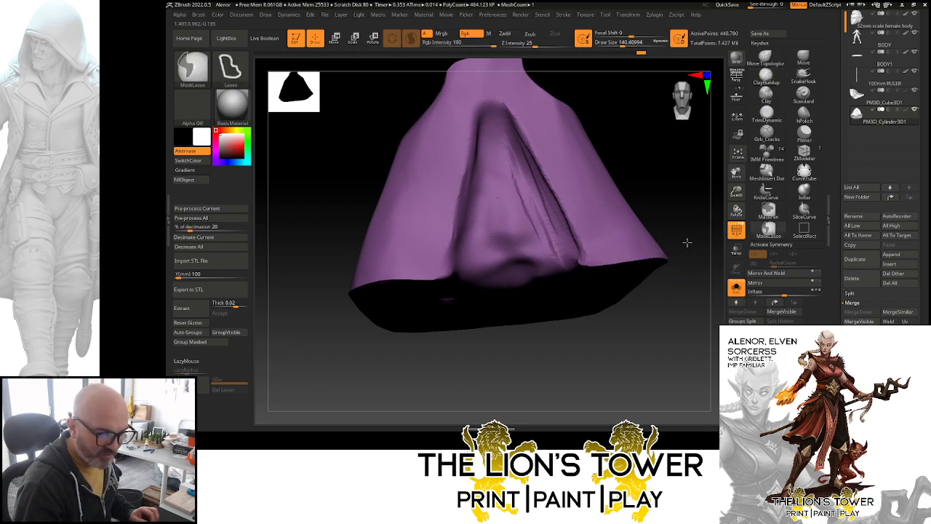
left_click_drag(691, 317, 693, 320, "ctrl")
left_click_drag(555, 224, 542, 242, "shift")
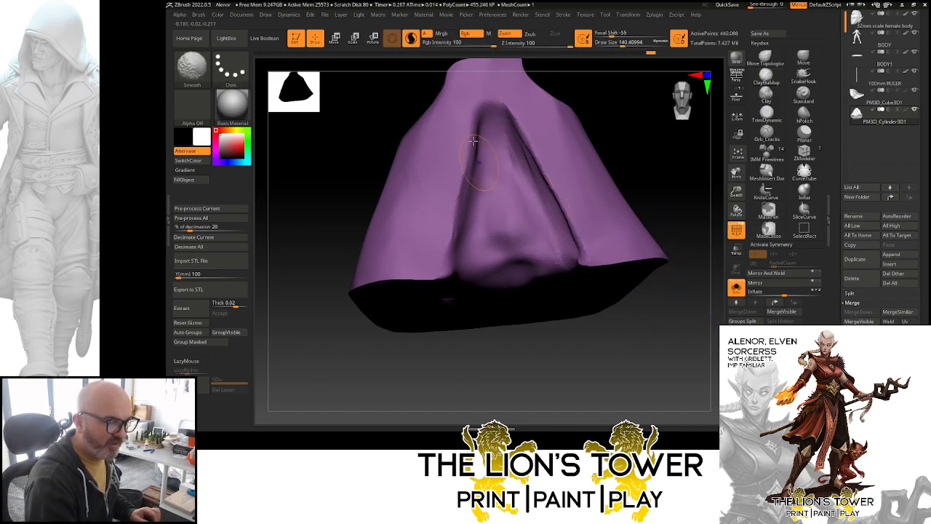
key("l")
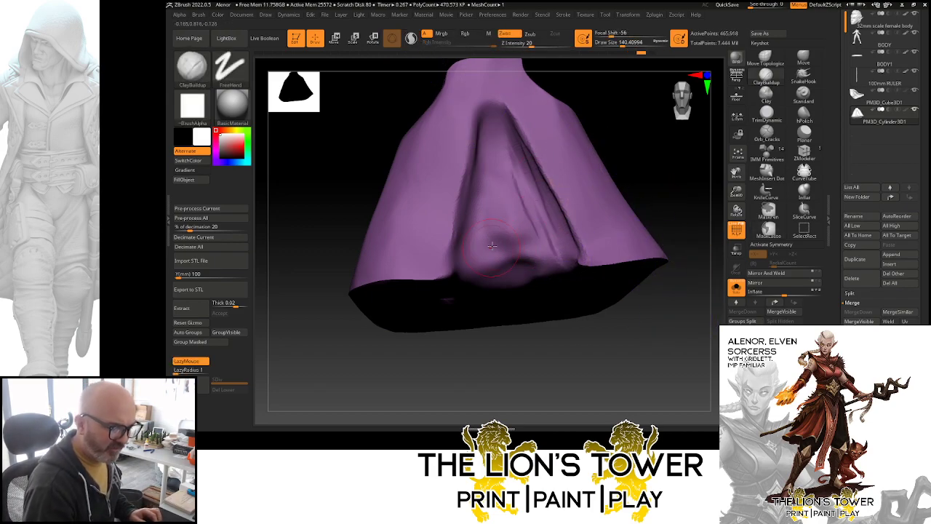
- Build up draping folds across the skirt's recessed front panel with the ClayBuildup brush and smooth them
left_click_drag(624, 176, 615, 173)
mouse_move(455, 248)
left_mouse_down()
mouse_move(486, 138)
mouse_move(476, 289)
mouse_move(472, 207)
mouse_move(497, 287)
mouse_move(518, 204)
mouse_move(541, 262)
mouse_move(557, 255)
mouse_move(503, 165)
mouse_move(487, 216)
mouse_move(475, 186)
mouse_move(509, 142)
mouse_move(495, 233)
left_mouse_up()
left_click_drag(673, 128, 676, 221)
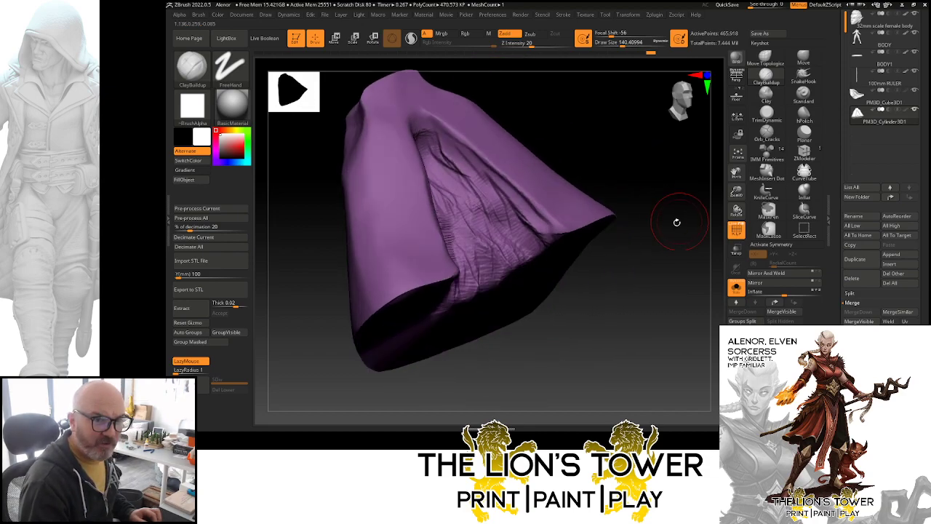
left_click_drag(429, 136, 556, 235)
key("shift")
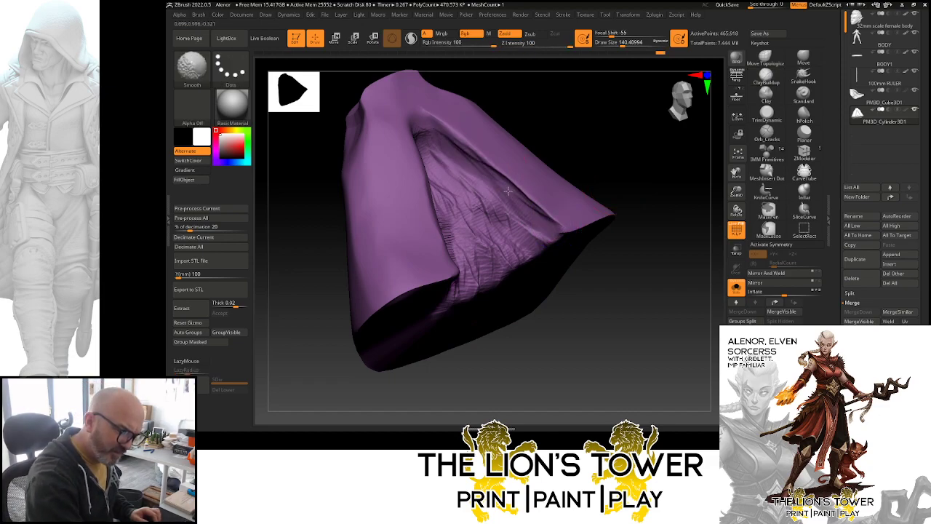
left_click_drag(563, 116, 489, 78)
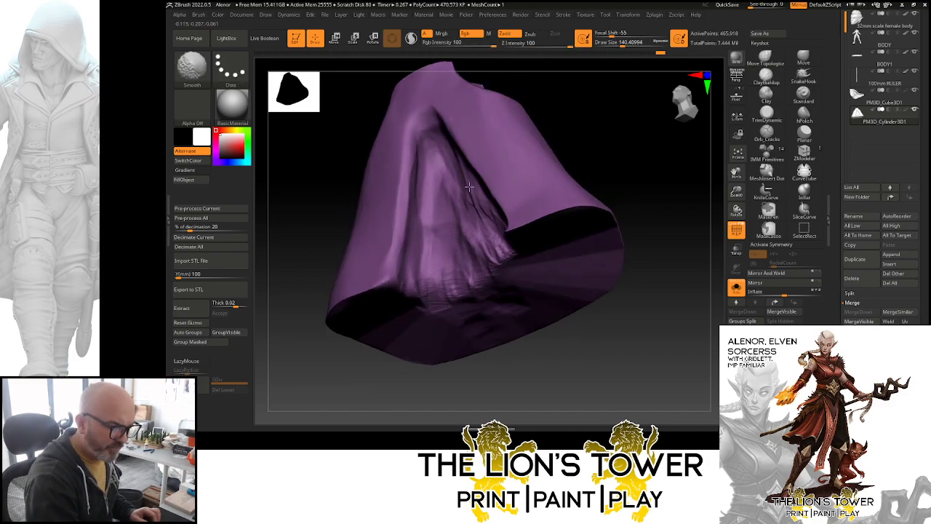
key("shift")
- Bring back the whole figure and sculpt further folds into the recessed panel between the legs with the ClayBuildup brush
left_click(736, 287)
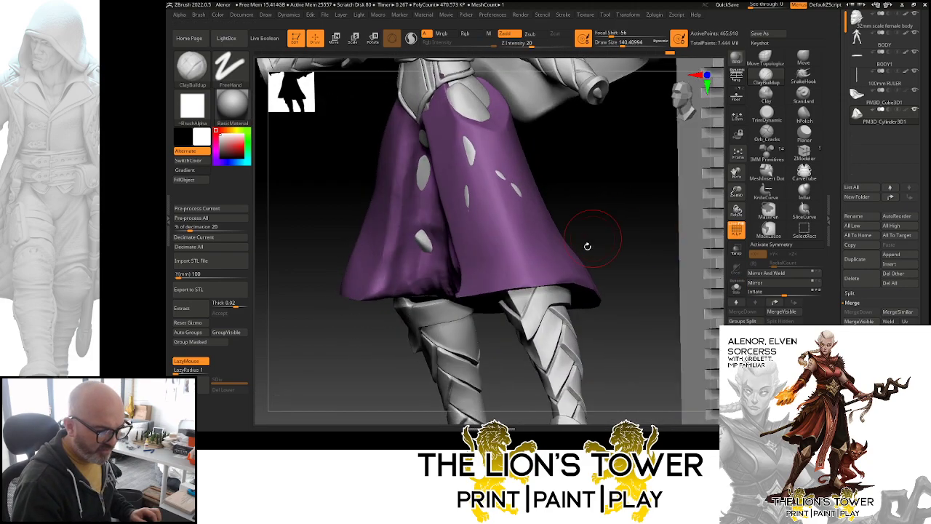
left_click_drag(588, 185, 564, 157)
left_click_drag(568, 121, 588, 104)
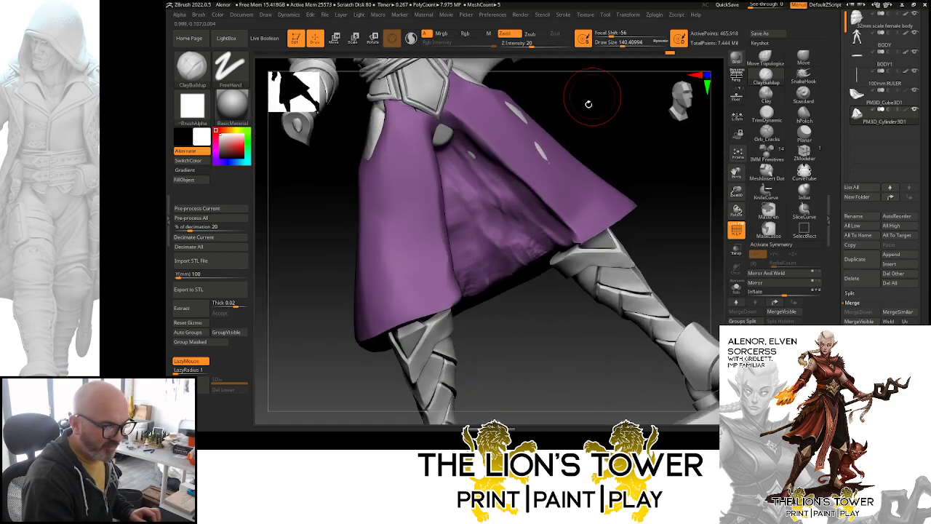
left_click_drag(553, 189, 520, 135)
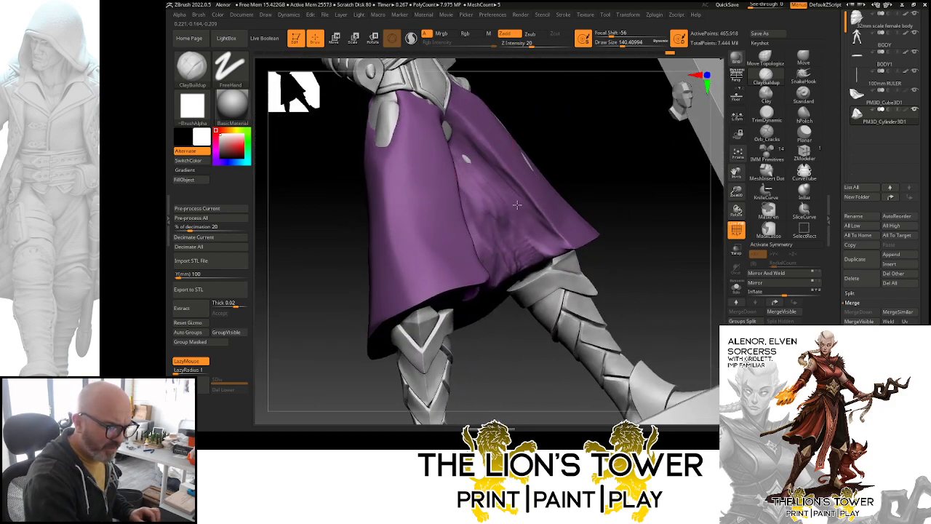
mouse_move(482, 160)
left_mouse_down()
mouse_move(541, 241)
mouse_move(503, 263)
mouse_move(536, 253)
mouse_move(506, 216)
mouse_move(487, 212)
mouse_move(485, 198)
mouse_move(525, 212)
left_mouse_up()
mouse_move(567, 146)
left_mouse_down()
mouse_move(589, 148)
mouse_move(546, 171)
mouse_move(435, 150)
mouse_move(431, 220)
left_mouse_up()
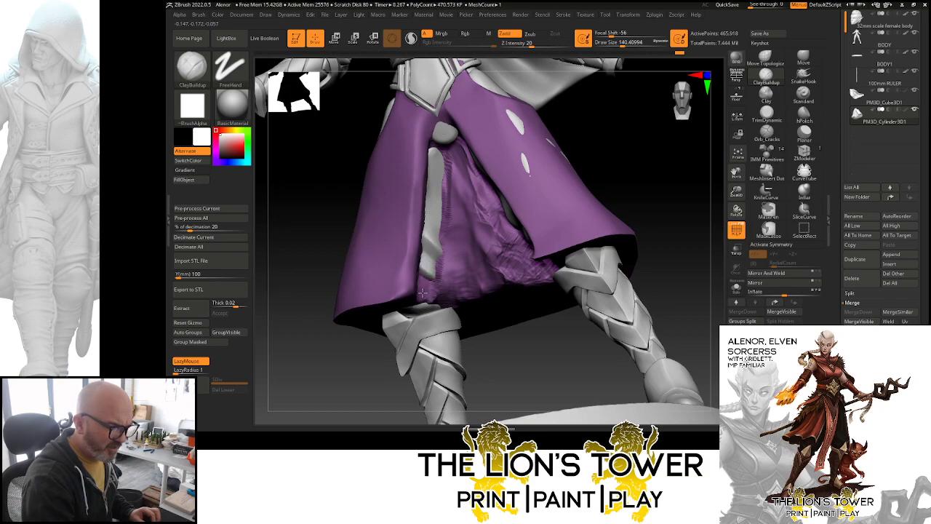
mouse_move(425, 275)
left_mouse_down()
mouse_move(438, 280)
mouse_move(445, 251)
mouse_move(442, 144)
left_mouse_up()
mouse_move(589, 127)
left_mouse_down()
mouse_move(492, 157)
mouse_move(481, 234)
mouse_move(460, 251)
left_mouse_up()
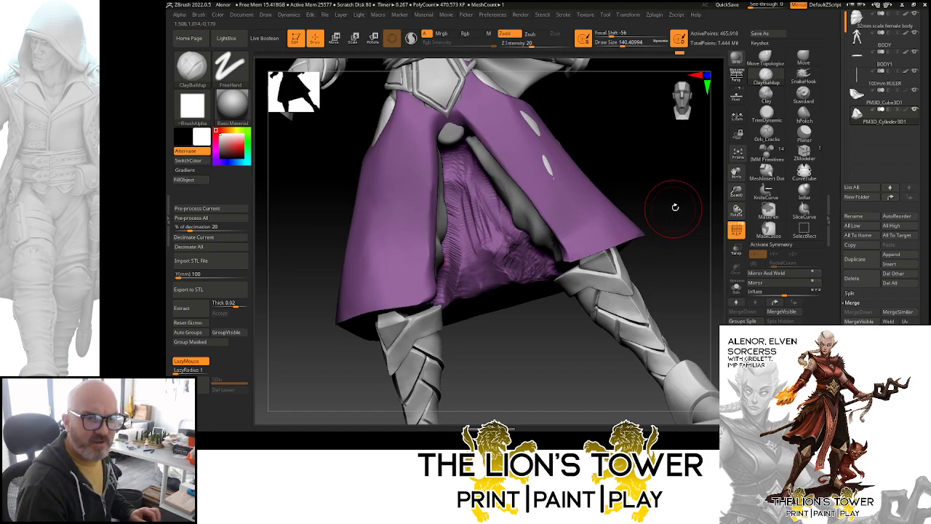
- Flare the skirt outward on the figure's right side using the Move brush at a draw size of about 533
left_click_drag(675, 207, 696, 281)
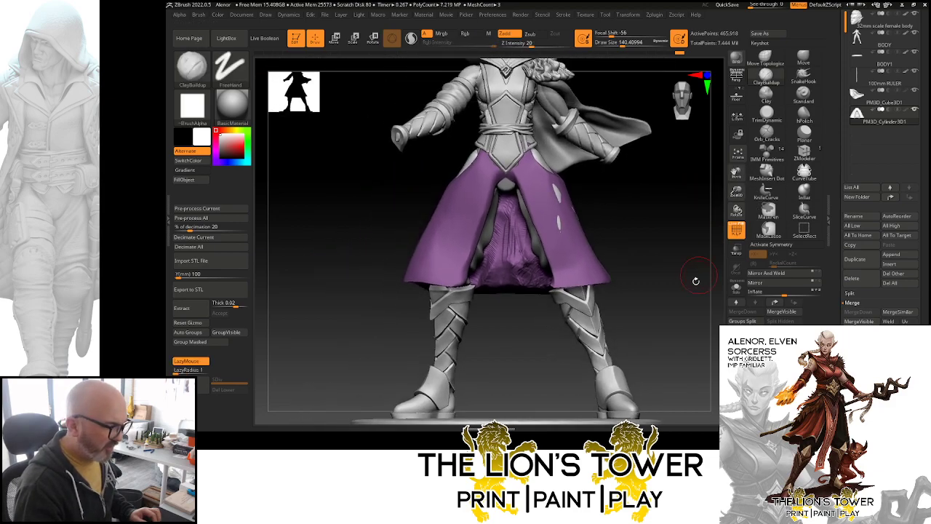
left_click_drag(642, 240, 635, 247)
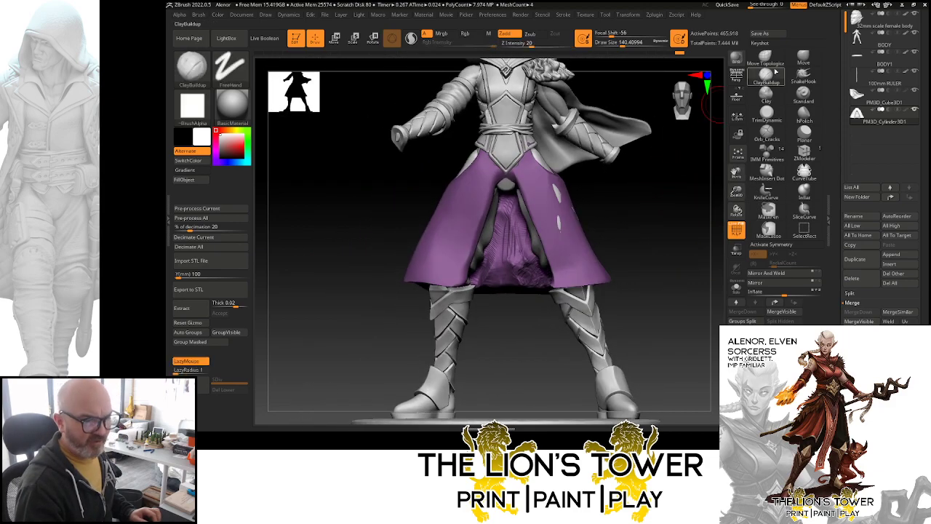
left_click(803, 58)
left_click(647, 44)
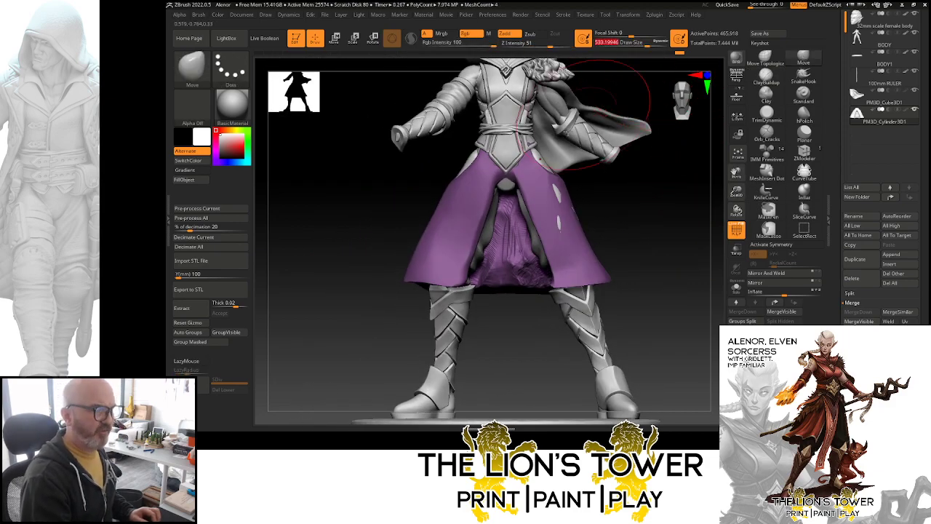
mouse_move(443, 314)
left_mouse_down()
mouse_move(572, 178)
mouse_move(575, 270)
mouse_move(616, 255)
mouse_move(598, 292)
mouse_move(640, 280)
mouse_move(632, 245)
mouse_move(619, 251)
mouse_move(659, 266)
left_mouse_up()
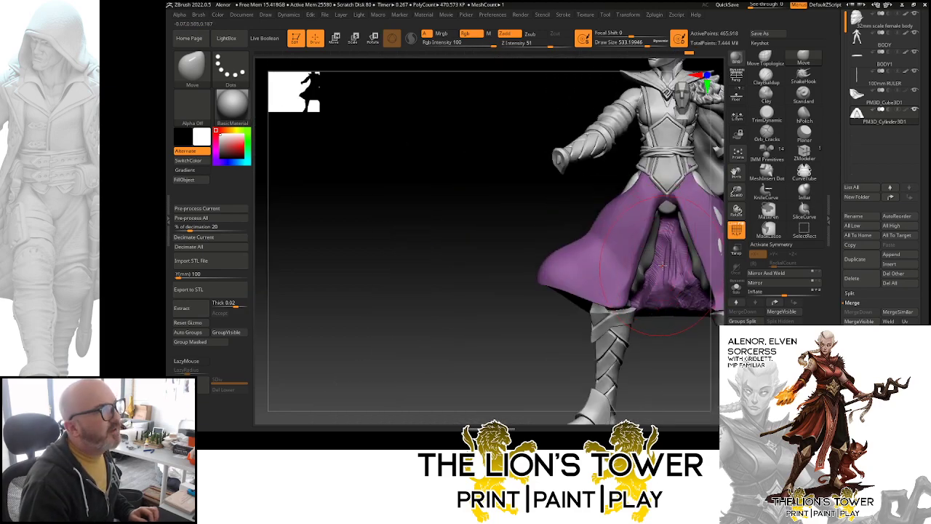
left_click_drag(654, 338, 655, 339)
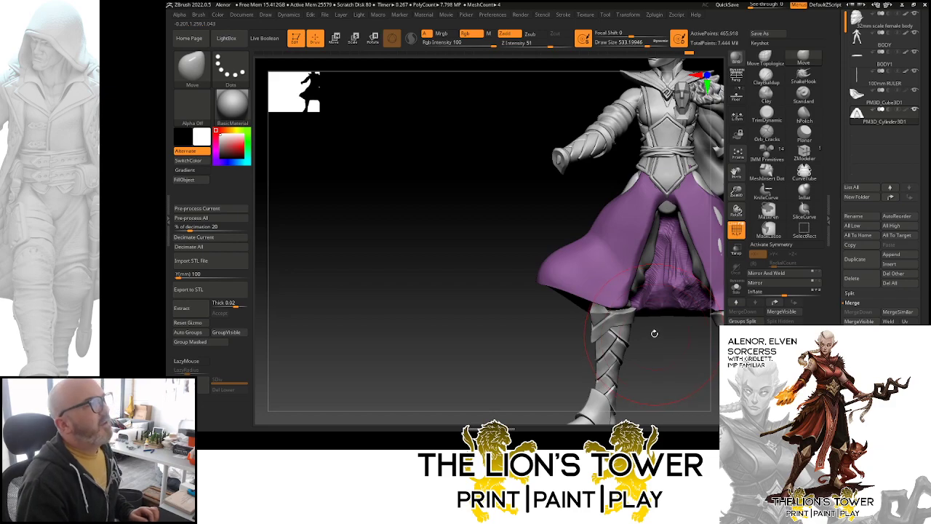
mouse_move(650, 333)
left_mouse_down()
mouse_move(680, 262)
mouse_move(679, 271)
left_mouse_up()
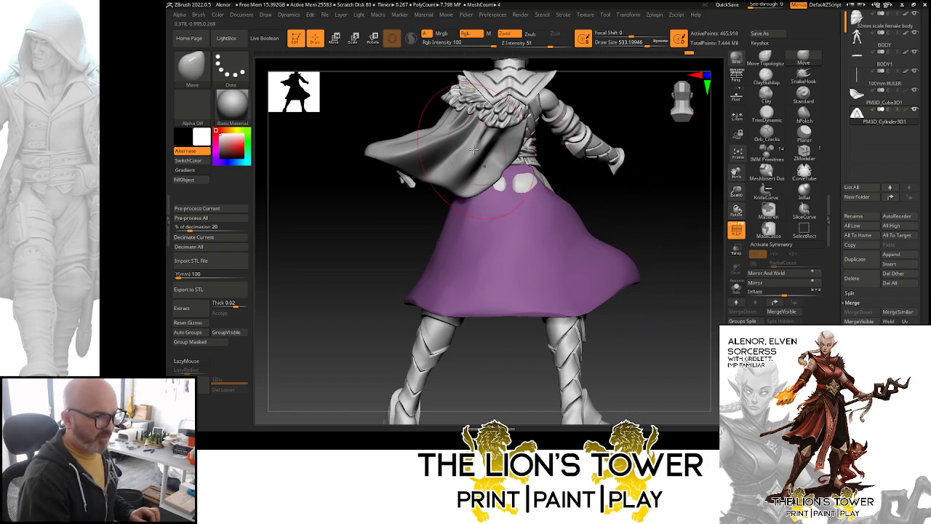
left_click_drag(667, 259, 636, 251)
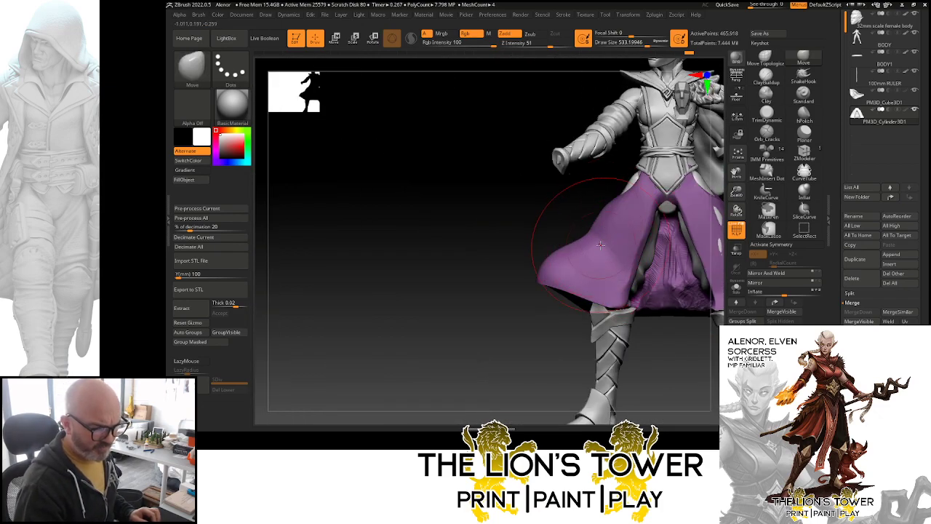
mouse_move(536, 339)
left_mouse_down()
mouse_move(608, 325)
mouse_move(640, 241)
mouse_move(667, 223)
mouse_move(649, 226)
left_mouse_up()
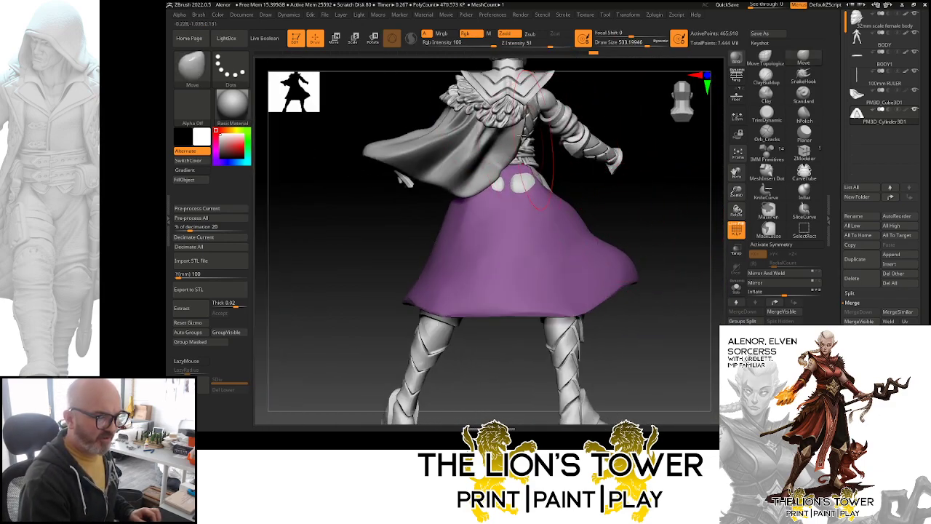
- Isolate the feathered shoulder piece and mirror it to the other shoulder, and mirror the cape to match
left_click(499, 118, "alt")
left_click(502, 110, "ctrl+shift")
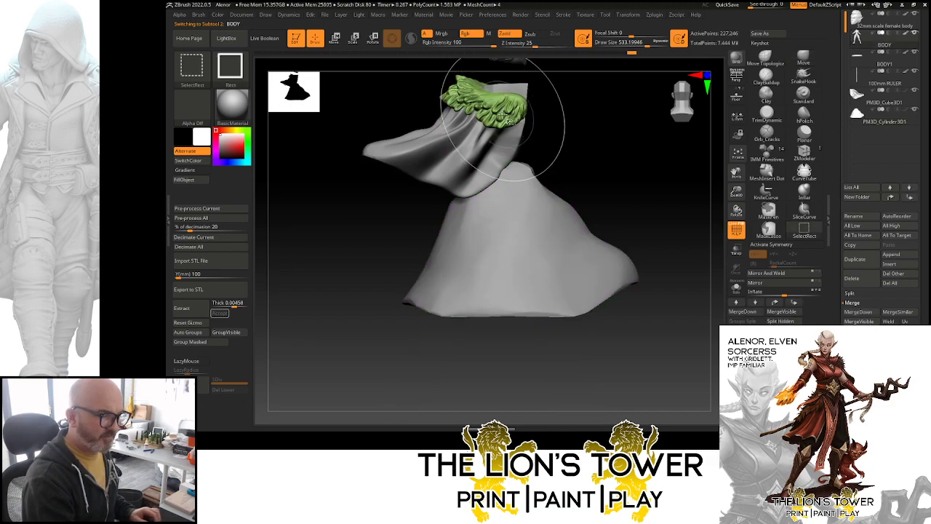
left_click(569, 106, "ctrl+shift")
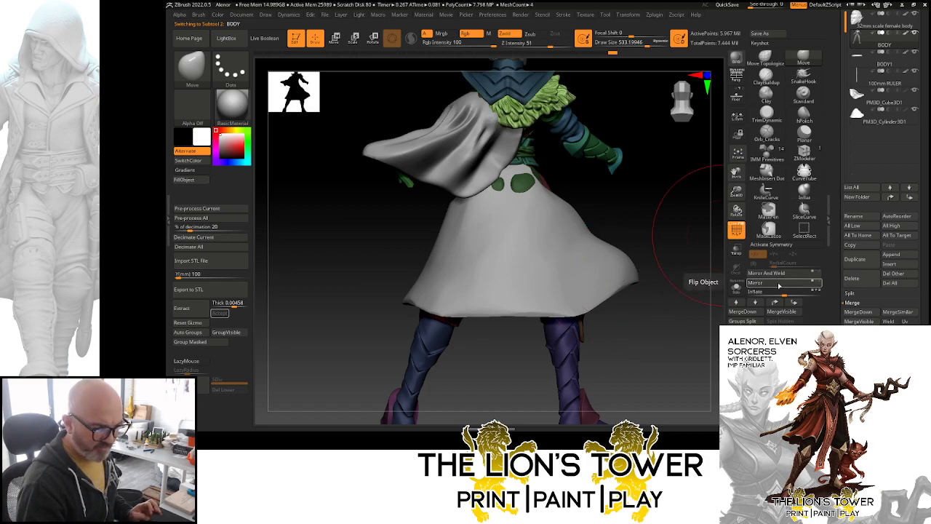
left_click(486, 135, "alt")
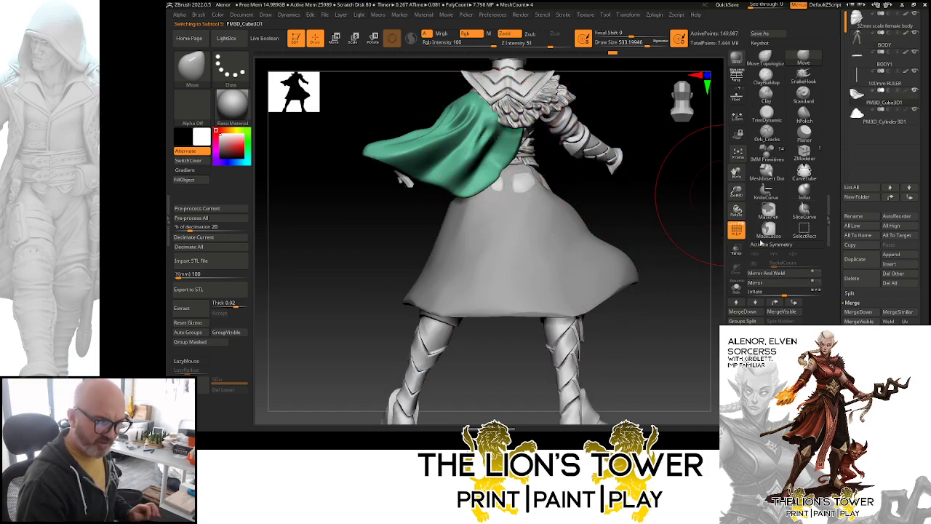
left_click(760, 283)
mouse_move(676, 250)
left_mouse_down()
mouse_move(654, 232)
mouse_move(700, 233)
mouse_move(644, 237)
mouse_move(650, 230)
mouse_move(665, 257)
mouse_move(680, 231)
left_mouse_up()
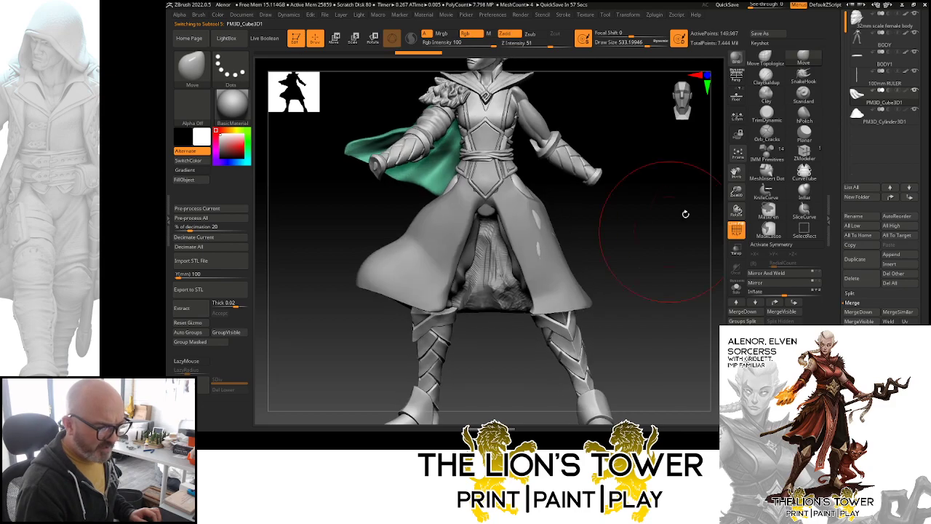
- Pull the skirt's waist over the exposed hip and lower back using the Move brush at a draw size of about 280
left_click_drag(736, 173, 772, 205)
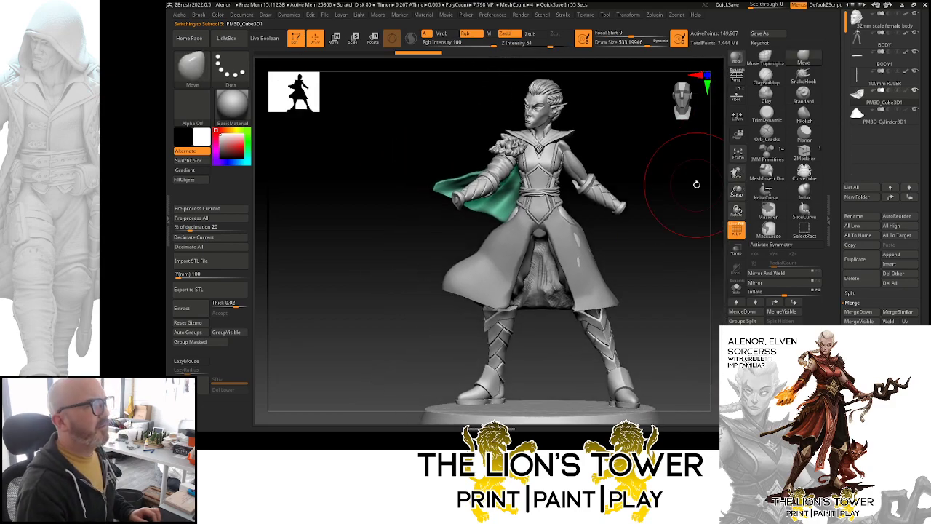
left_click_drag(646, 44, 639, 45)
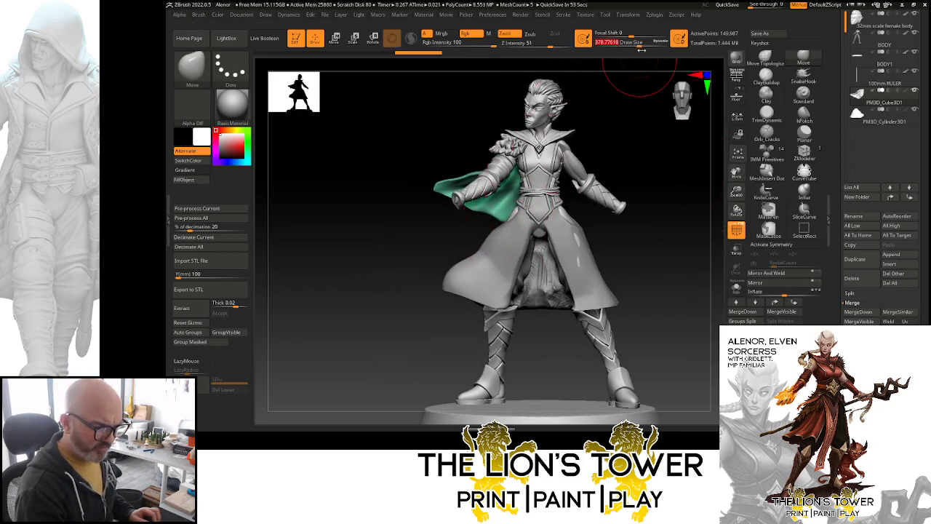
left_click_drag(736, 191, 760, 218)
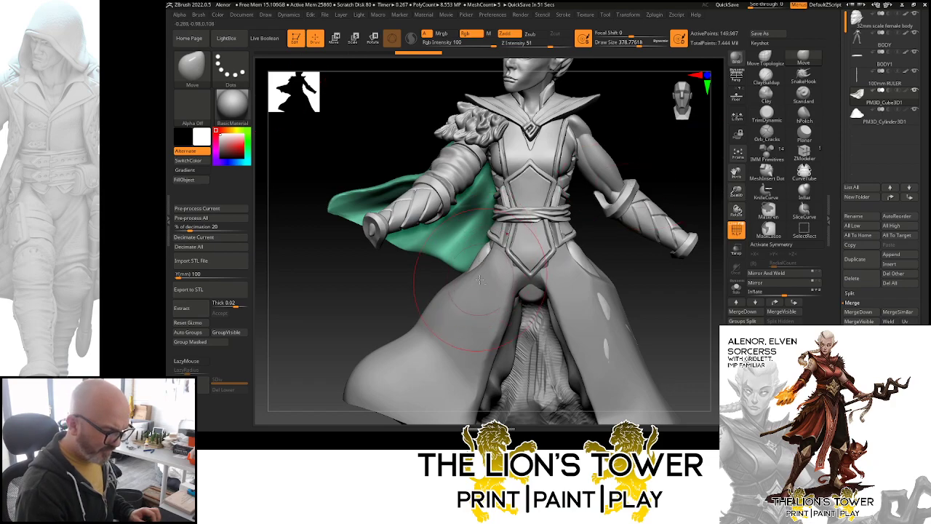
left_click(483, 273, "alt")
left_click_drag(652, 288, 596, 194)
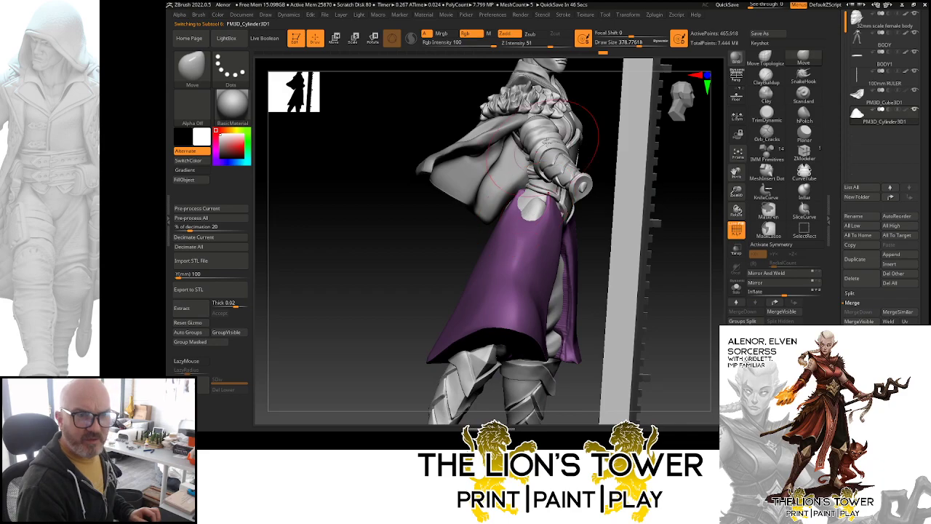
left_click(633, 45)
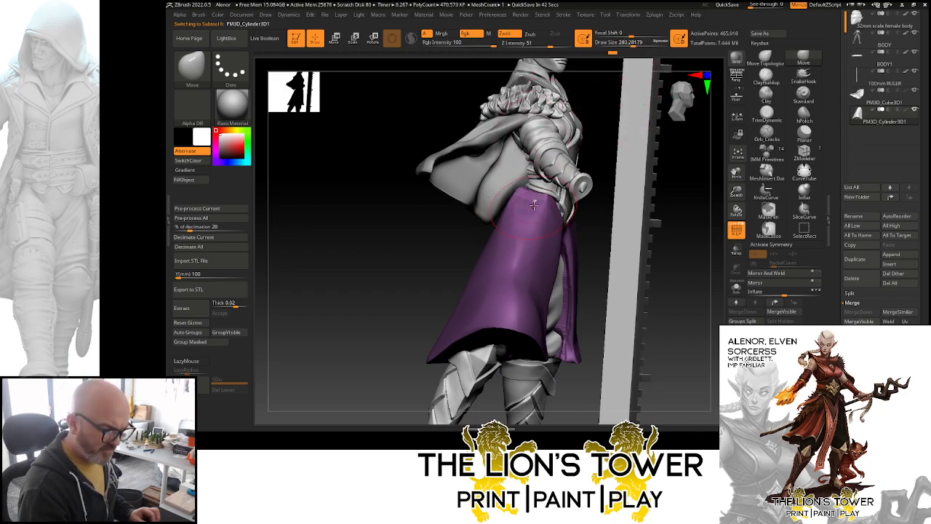
left_click_drag(600, 165, 541, 192)
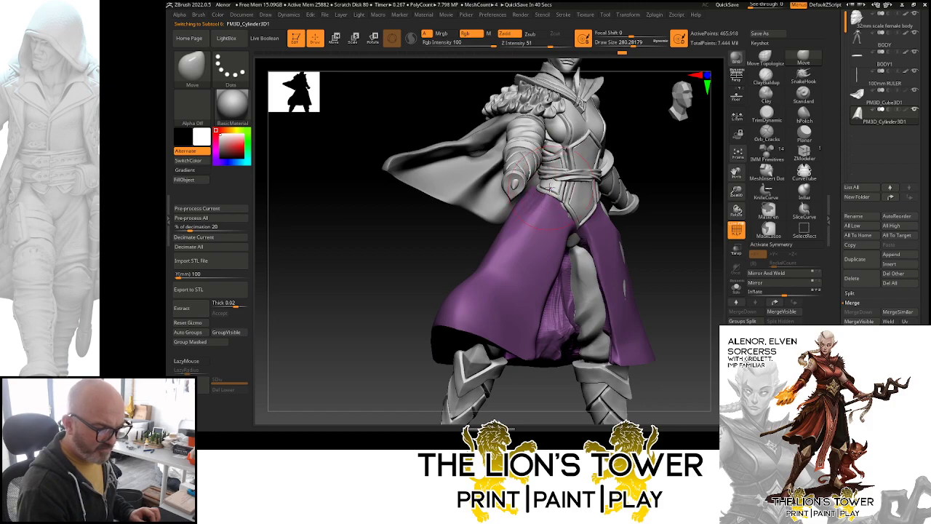
left_click_drag(634, 175, 574, 207)
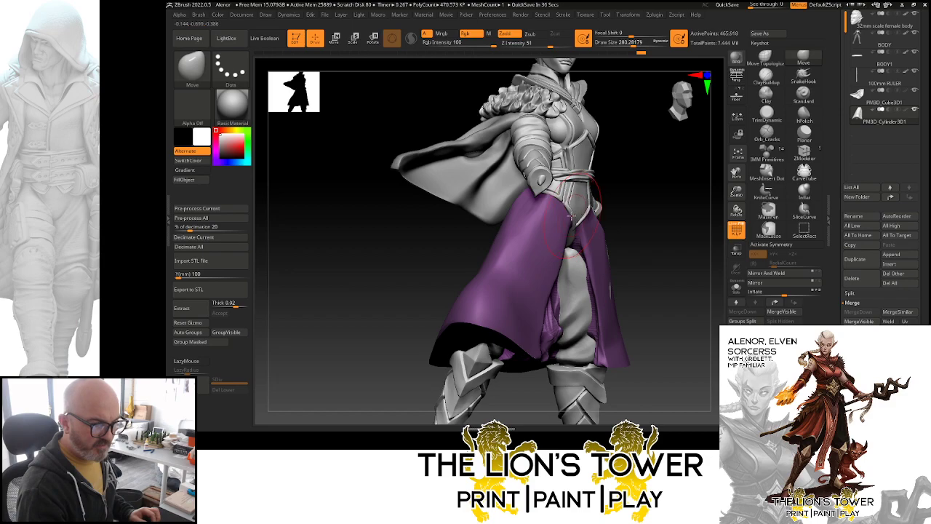
left_click_drag(572, 217, 607, 177)
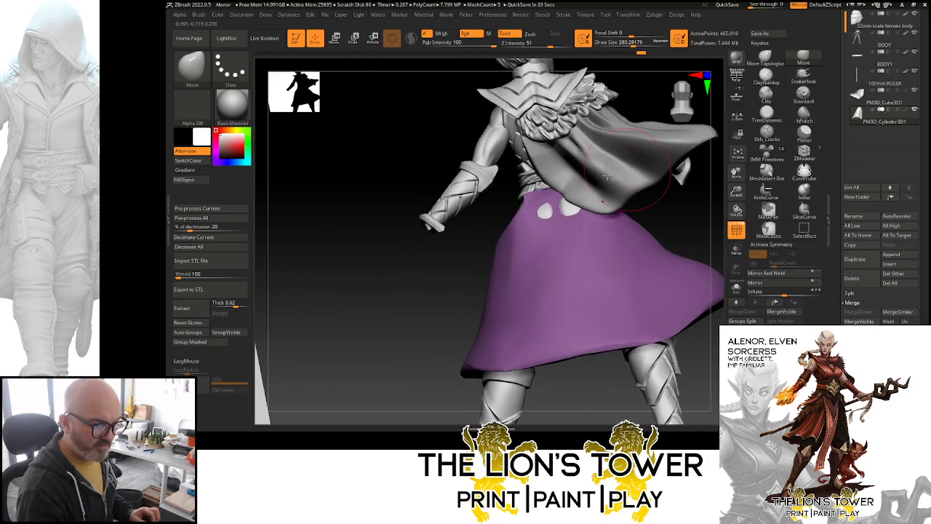
left_click(565, 212, "alt")
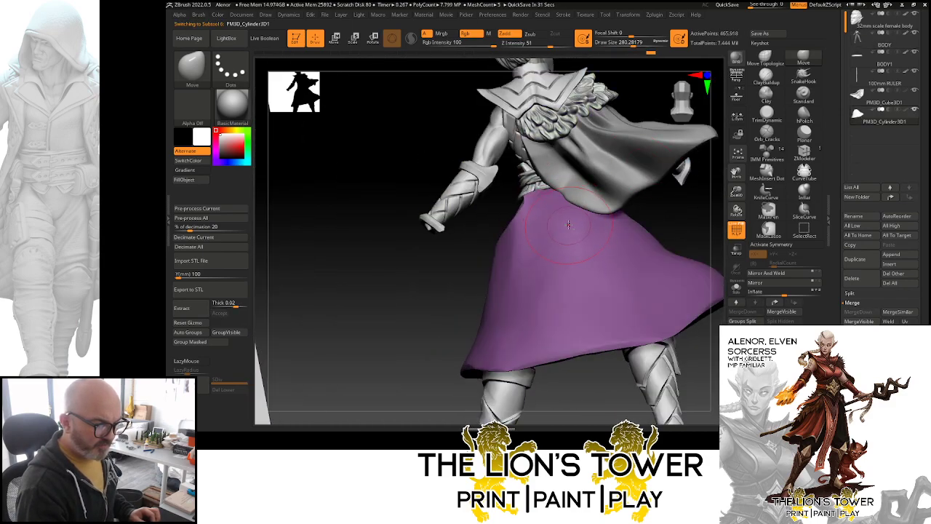
- Pull the skirt's front panel on the figure's left side off the thigh using the Move brush at a draw size of about 492
left_click_drag(682, 220, 588, 223)
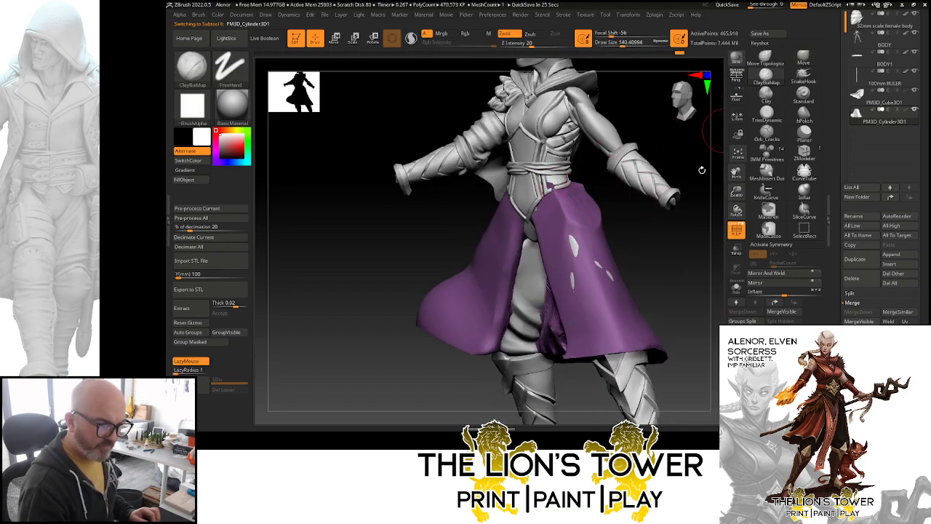
left_click_drag(662, 263, 694, 243, "shift")
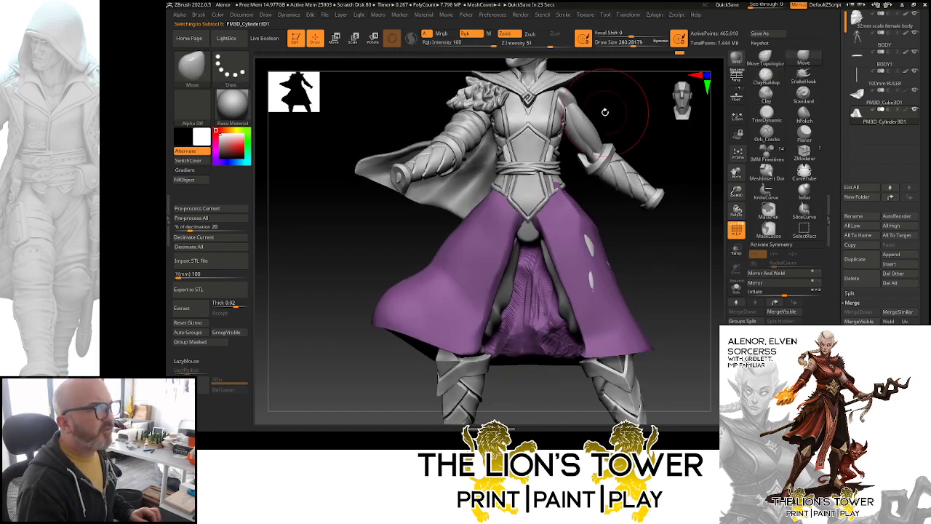
left_click_drag(669, 288, 637, 238)
left_click(641, 45)
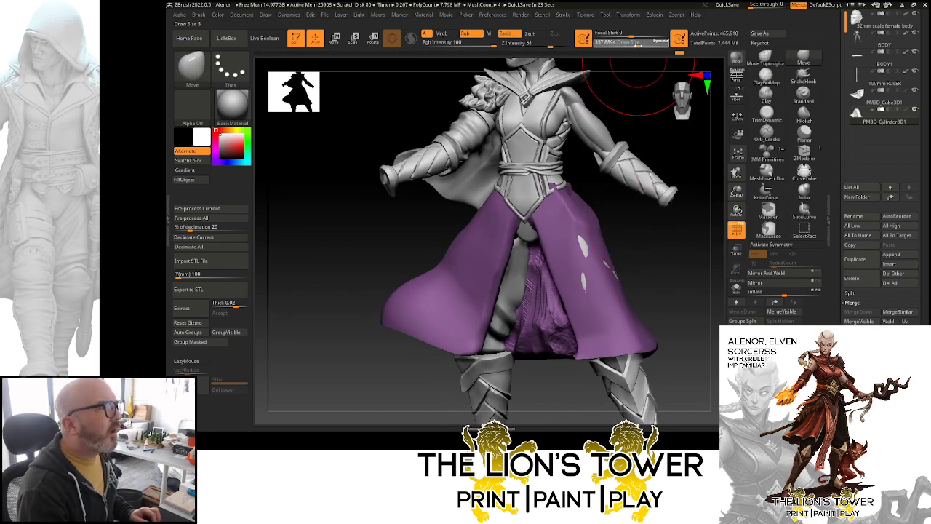
left_click_drag(633, 128, 640, 81)
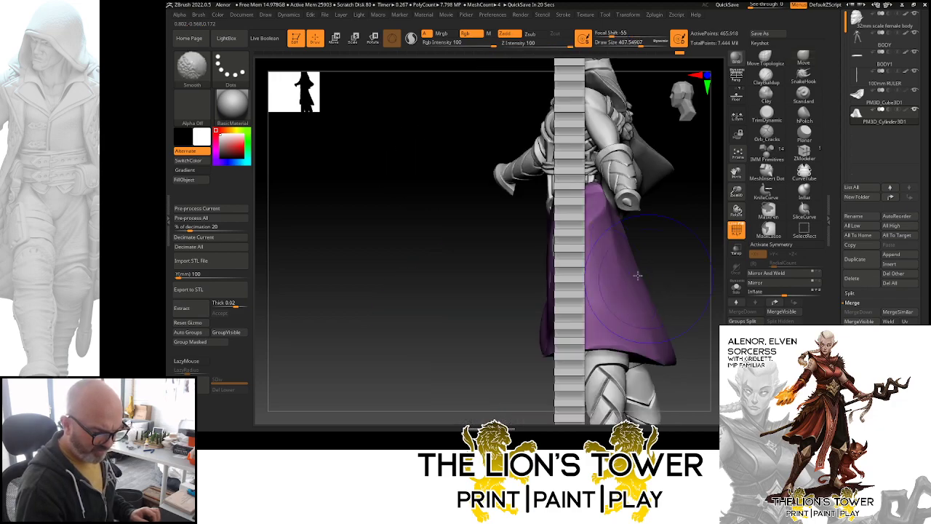
left_click_drag(677, 223, 658, 277)
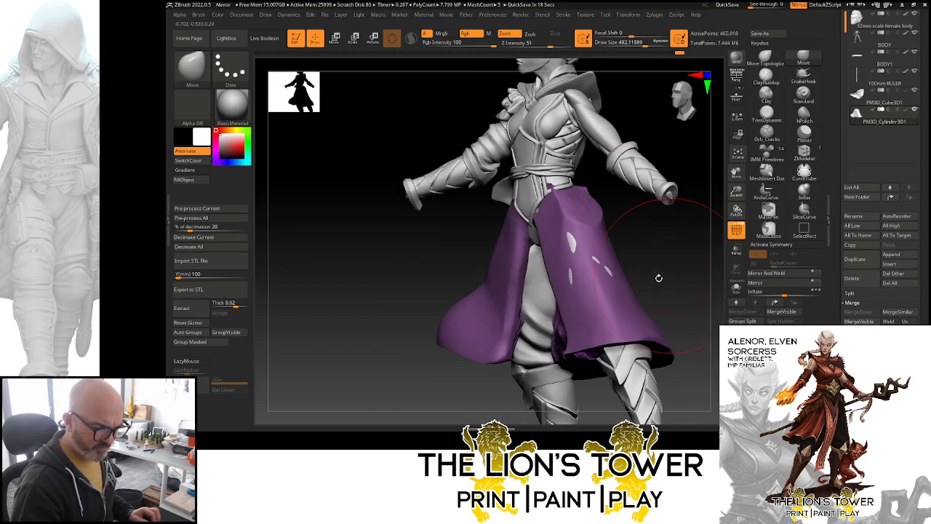
left_click_drag(575, 334, 625, 317)
left_click_drag(641, 281, 673, 256)
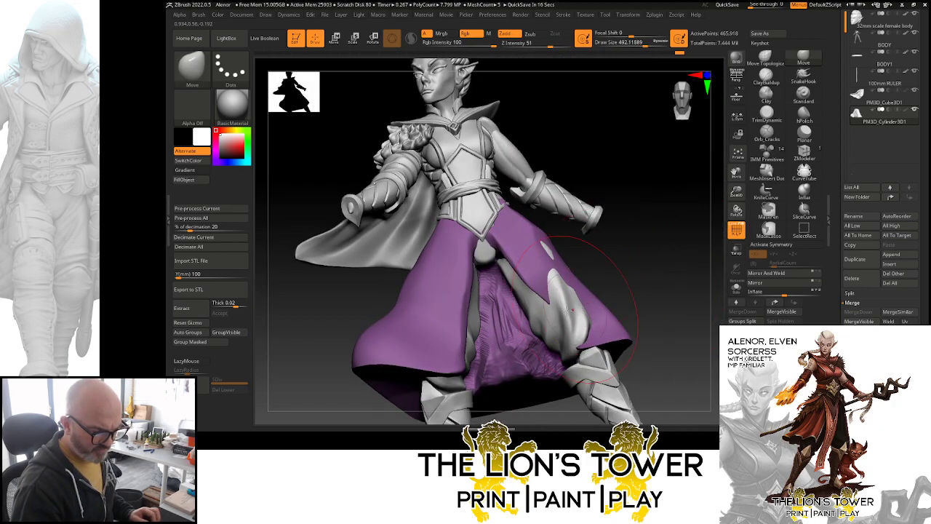
left_click_drag(546, 299, 566, 289)
left_click_drag(652, 286, 614, 290)
left_click_drag(594, 341, 617, 328)
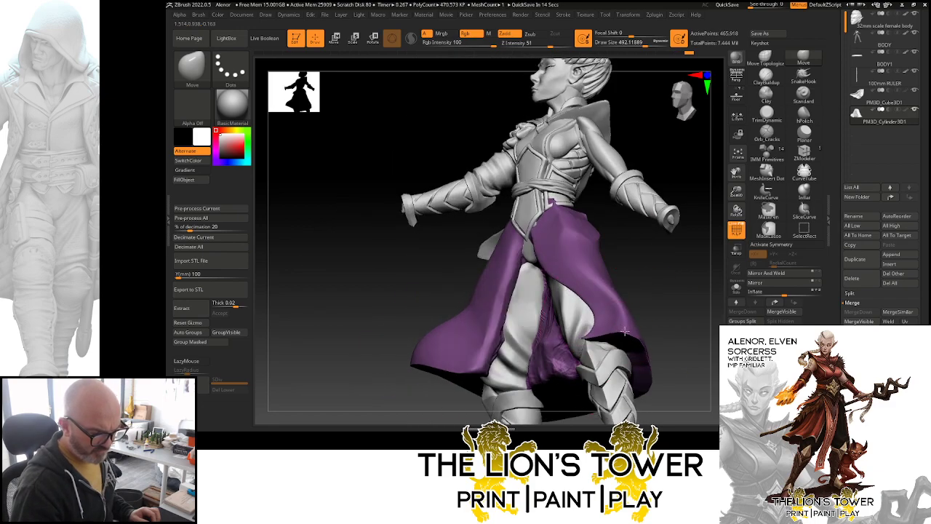
- Sweep the lower edge of the skirt's left side backward to uncover the outer thigh and knee
mouse_move(674, 318)
left_mouse_down()
mouse_move(662, 333)
mouse_move(664, 283)
mouse_move(658, 294)
left_mouse_up()
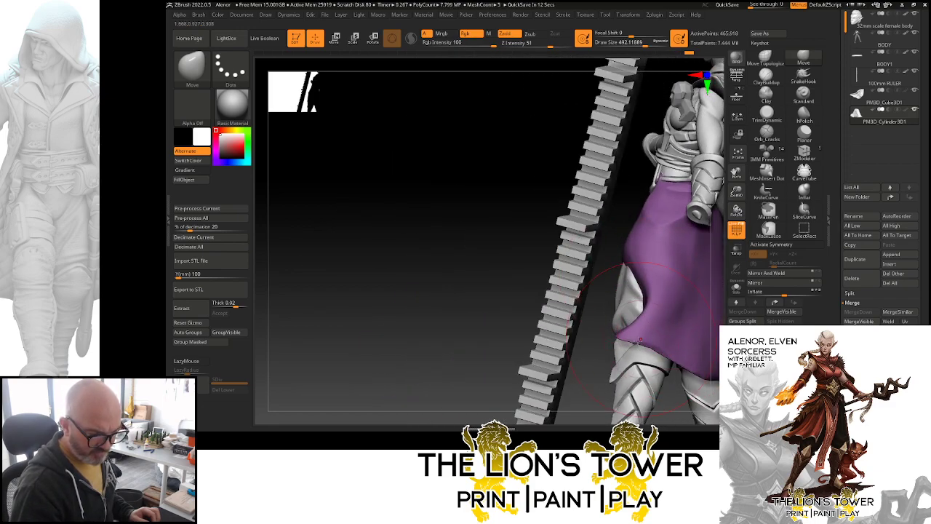
mouse_move(634, 333)
left_mouse_down()
mouse_move(654, 324)
mouse_move(682, 340)
left_mouse_up()
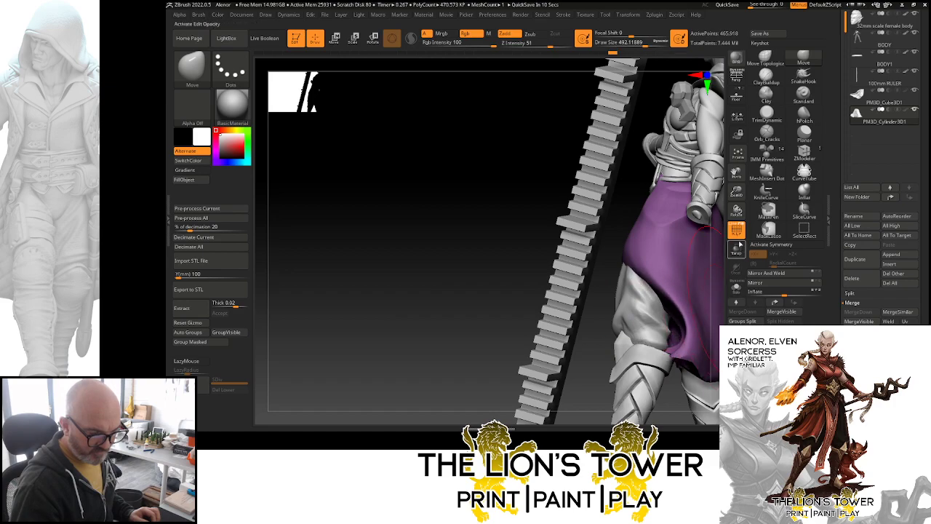
left_click_drag(736, 193, 675, 165)
left_click_drag(736, 194, 624, 172)
mouse_move(635, 307)
left_mouse_down()
mouse_move(618, 303)
mouse_move(632, 305)
mouse_move(619, 311)
left_mouse_up()
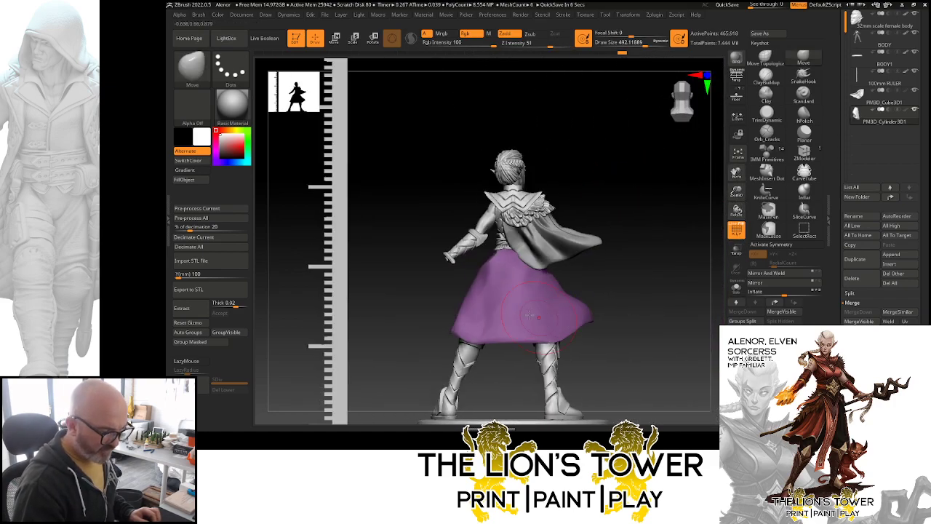
- Push the skirt's rear hem inward behind the left leg using the Move brush at a draw size of about 593
left_click(649, 45)
left_click_drag(463, 332, 498, 325)
mouse_move(625, 234)
left_mouse_down()
mouse_move(650, 264)
mouse_move(623, 276)
mouse_move(622, 242)
left_mouse_up()
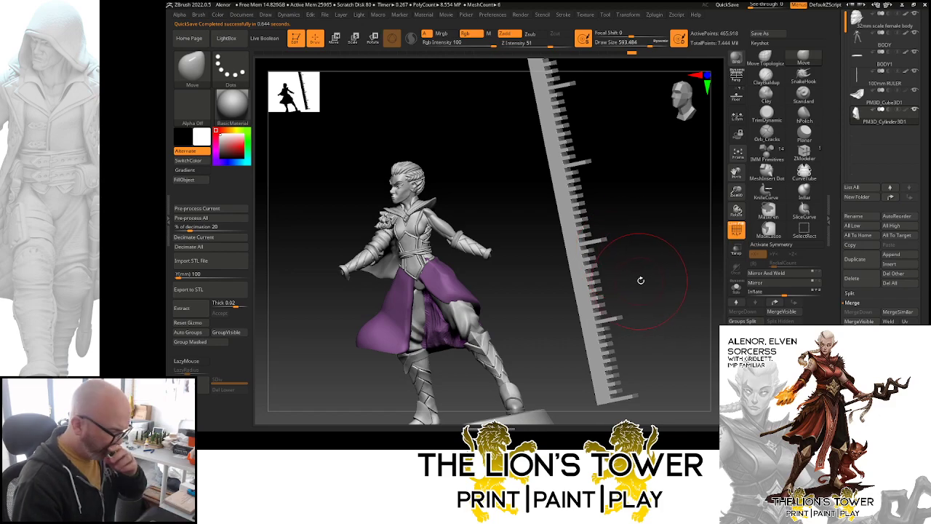
mouse_move(714, 219)
left_mouse_down()
mouse_move(679, 255)
mouse_move(708, 218)
mouse_move(671, 245)
mouse_move(598, 262)
left_mouse_up()
left_click_drag(653, 239, 578, 255)
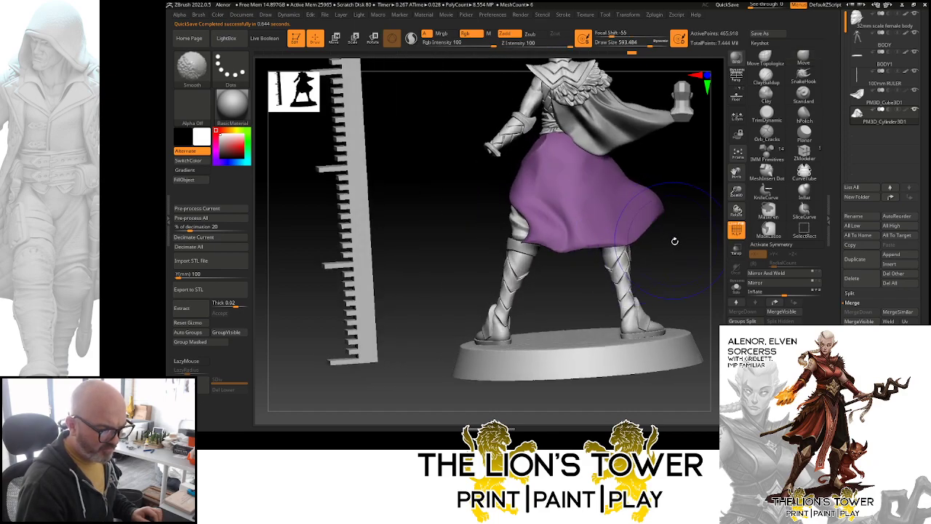
left_click_drag(677, 255, 678, 251)
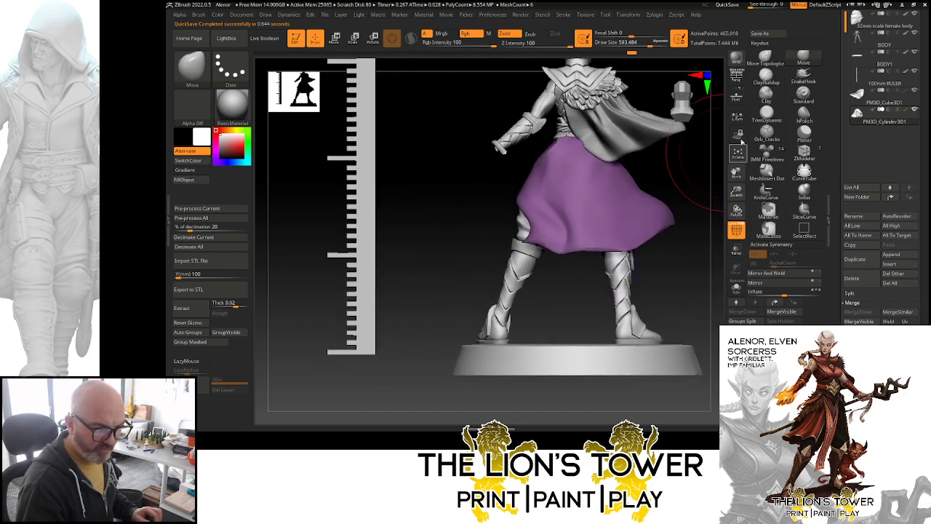
- Isolate the skirt, turn on Sculptris Pro and smooth the rough folds on its inner surface
left_click(765, 117)
left_click(736, 286)
left_click_drag(691, 295, 622, 231)
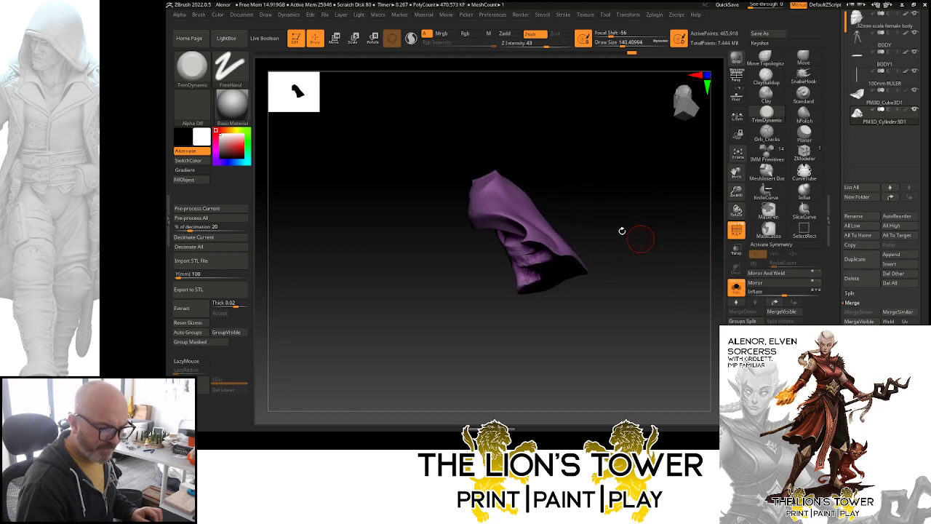
mouse_move(525, 239)
left_mouse_down()
mouse_move(584, 153)
mouse_move(522, 244)
mouse_move(567, 174)
left_mouse_up()
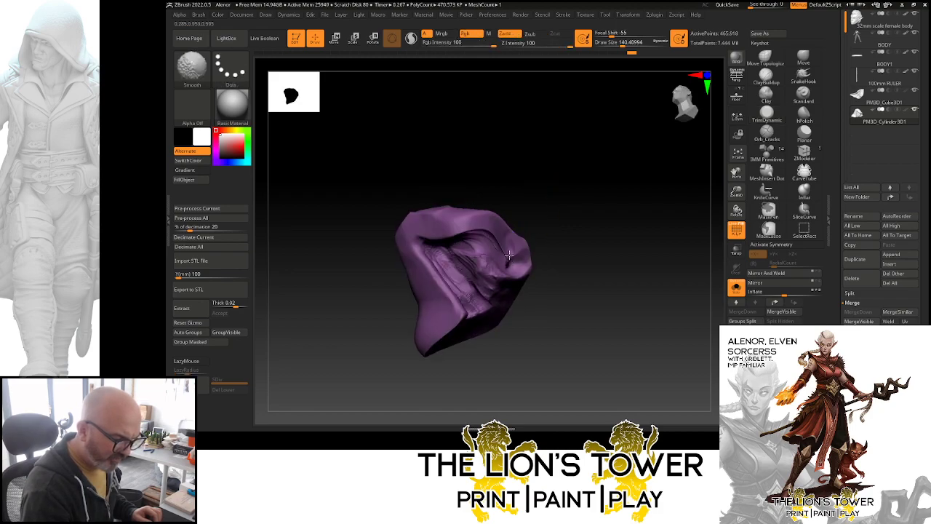
left_click(410, 38)
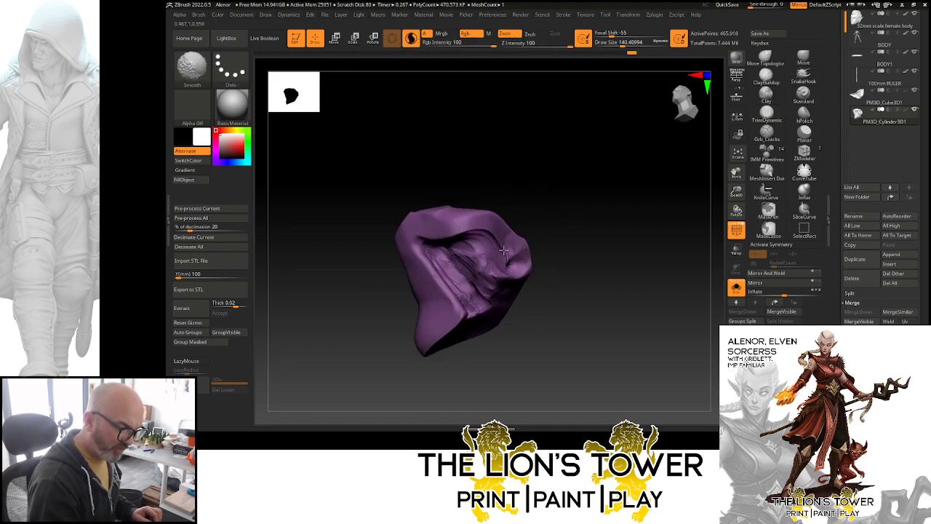
left_click_drag(482, 234, 455, 236, "shift")
left_click_drag(486, 188, 505, 156)
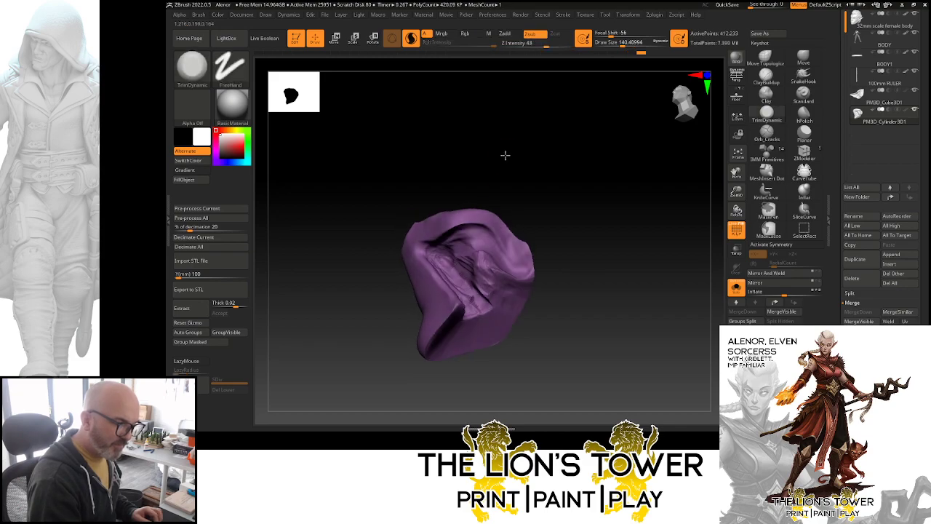
left_click_drag(461, 234, 459, 236, "shift")
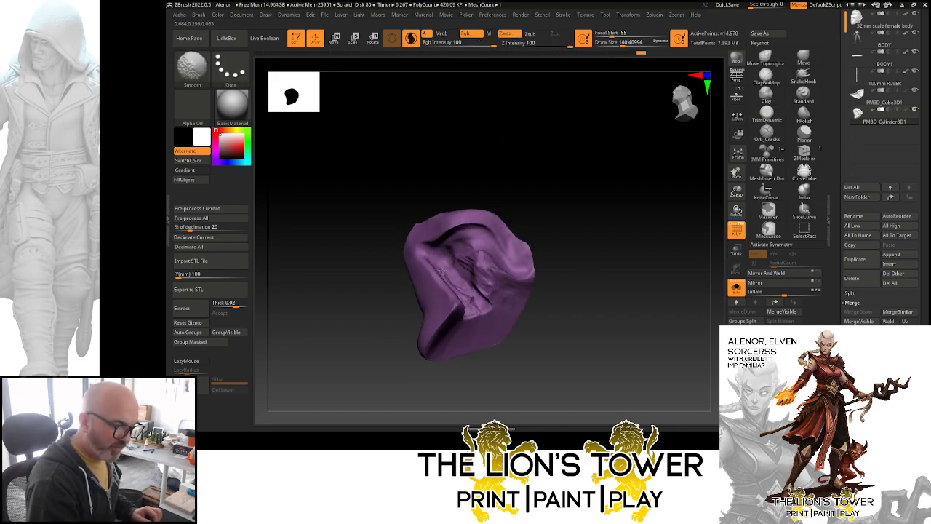
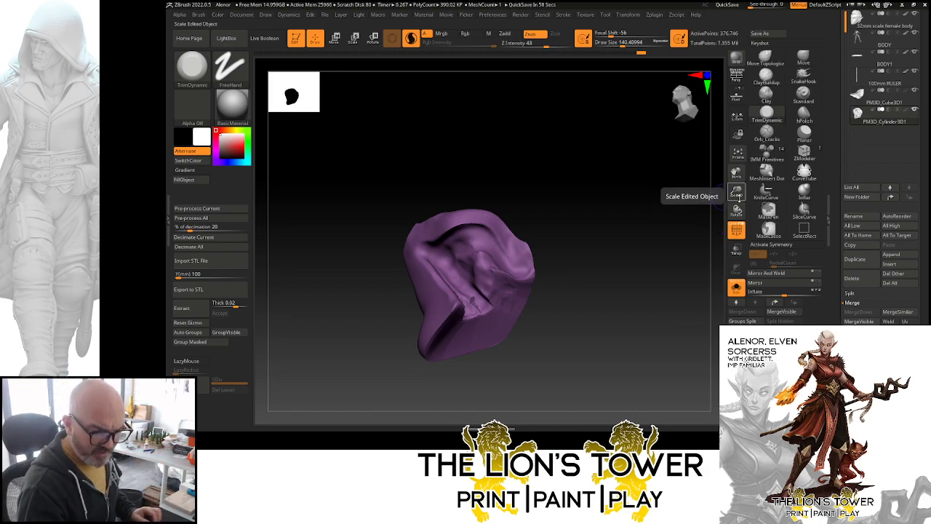
- Bring back the whole figure and build up the skirt's left front edge with the ClayBuildup brush at a draw size of about 159
left_click_drag(737, 192, 662, 252)
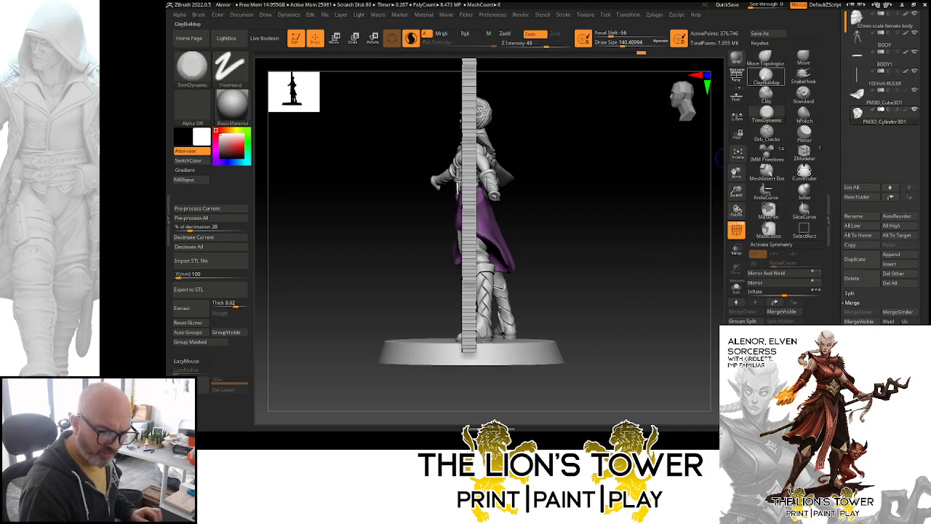
left_click(767, 75)
left_click_drag(736, 210, 616, 244)
left_click(624, 44)
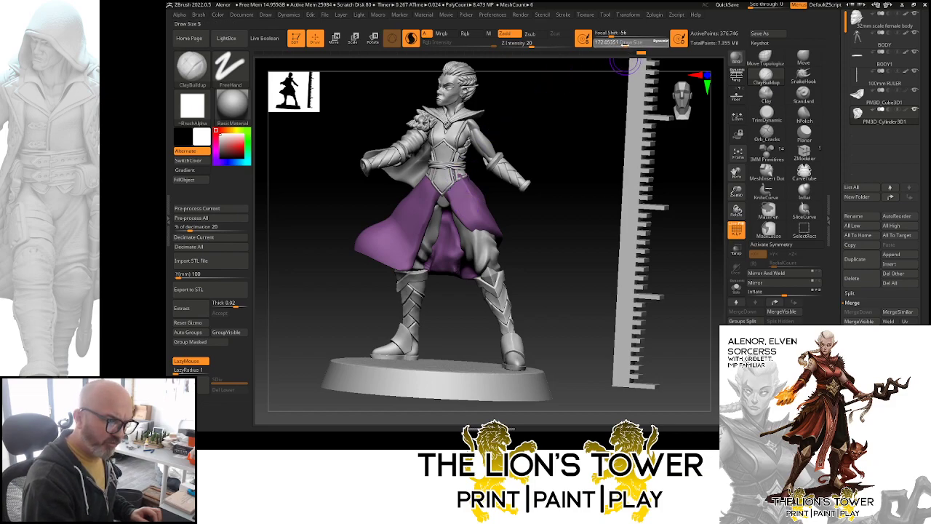
mouse_move(451, 205)
left_mouse_down()
mouse_move(469, 224)
mouse_move(453, 211)
left_mouse_up()
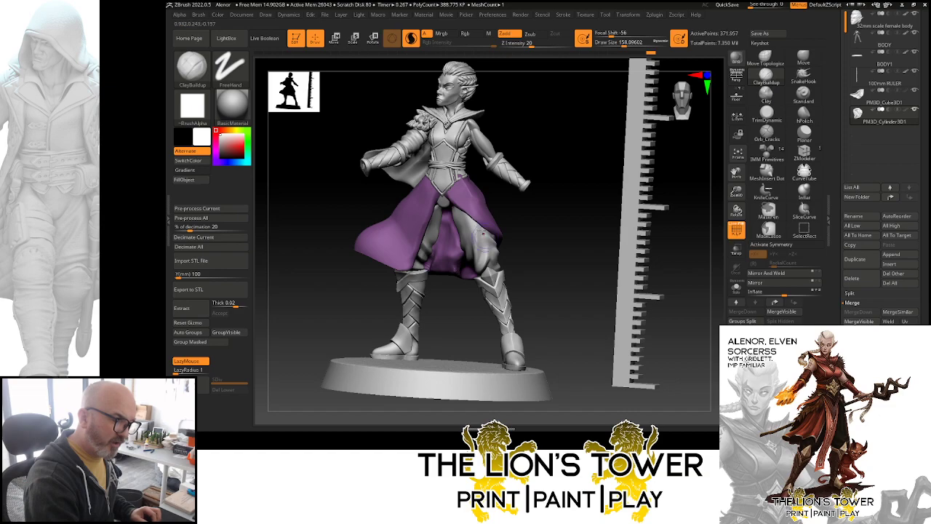
mouse_move(543, 252)
left_mouse_down()
mouse_move(488, 221)
mouse_move(525, 232)
left_mouse_up()
mouse_move(614, 263)
left_mouse_down()
mouse_move(603, 255)
mouse_move(604, 220)
mouse_move(592, 226)
left_mouse_up()
left_click_drag(736, 192, 737, 222)
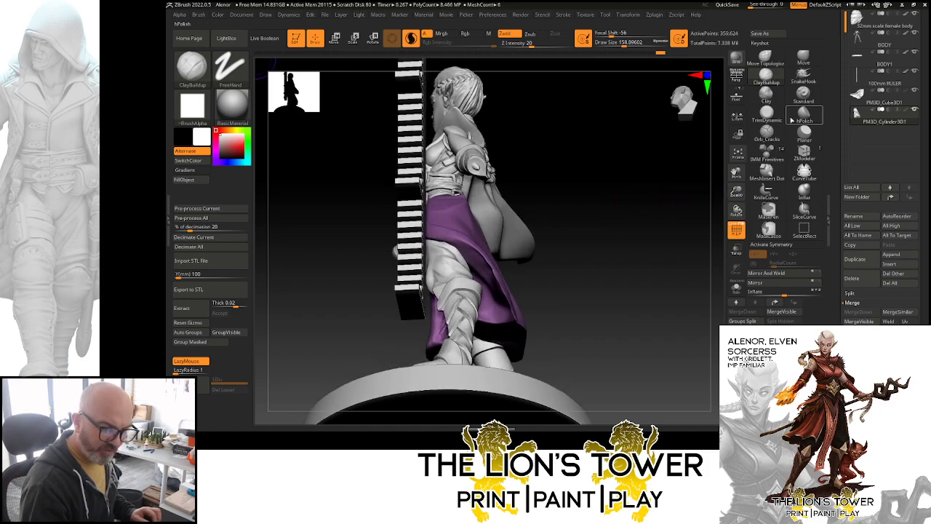
- Flatten the folds along the skirt's left side and inner panel with the TrimDynamic brush at a draw size of about 140
left_click(768, 115)
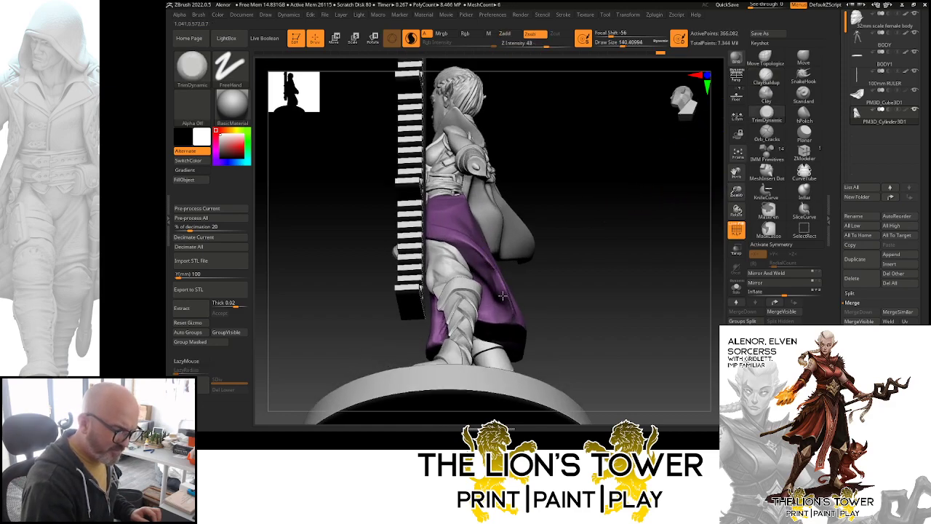
left_click_drag(487, 268, 461, 248)
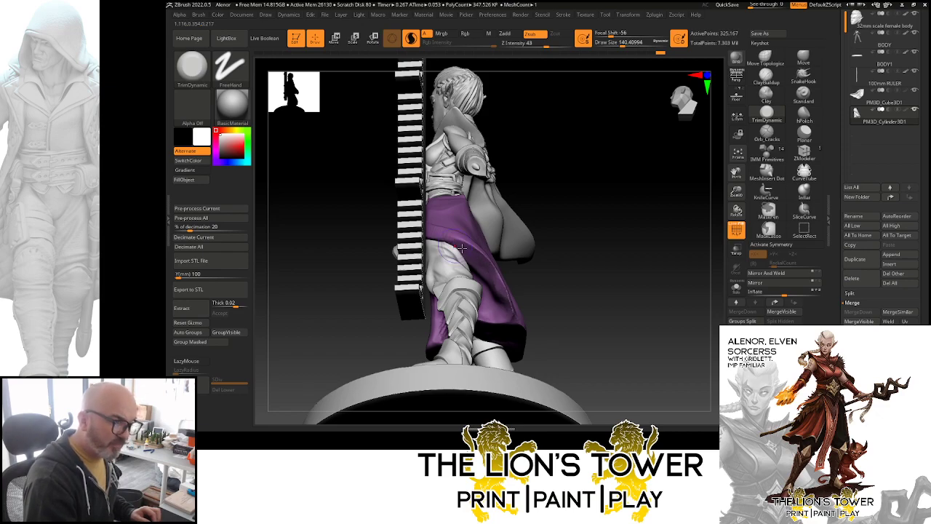
mouse_move(671, 270)
left_mouse_down("shift")
mouse_move(650, 306)
mouse_move(513, 258)
mouse_move(548, 297)
mouse_move(713, 248)
mouse_move(652, 237)
mouse_move(604, 249)
left_mouse_up("shift")
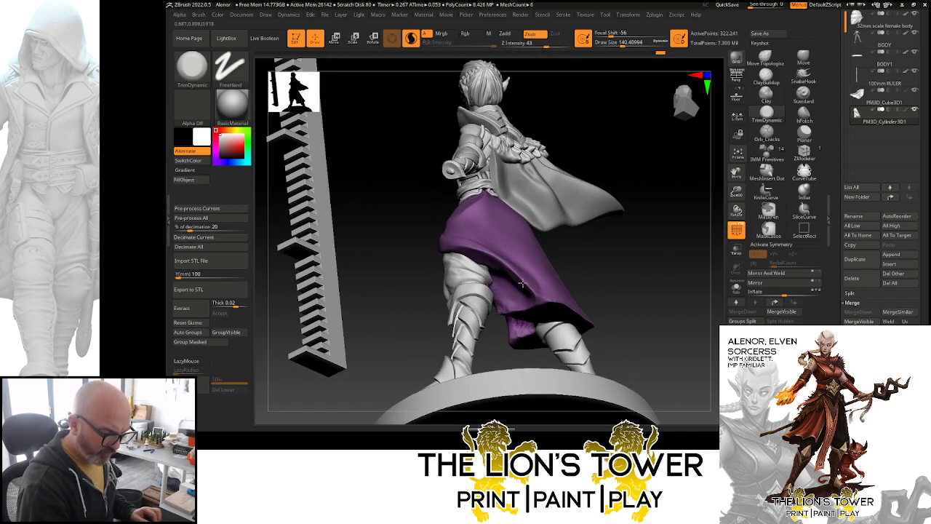
left_click_drag(517, 284, 528, 315)
mouse_move(676, 291)
left_mouse_down()
mouse_move(644, 245)
mouse_move(634, 253)
left_mouse_up()
mouse_move(469, 318)
left_mouse_down()
mouse_move(465, 306)
mouse_move(484, 335)
mouse_move(512, 317)
left_mouse_up()
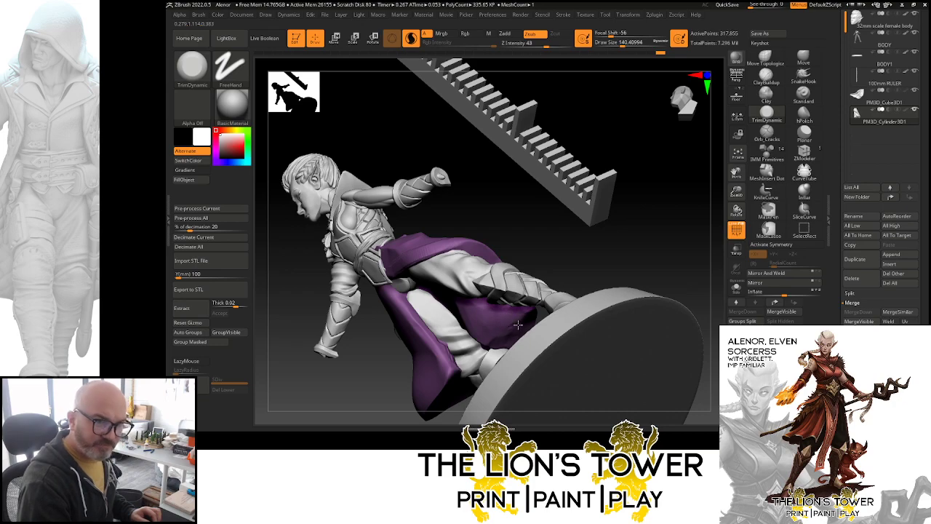
- Trim the deeper folds near the skirt's lower left hem, working from a low rear angle
mouse_move(650, 214)
left_mouse_down()
mouse_move(634, 254)
mouse_move(545, 281)
left_mouse_up()
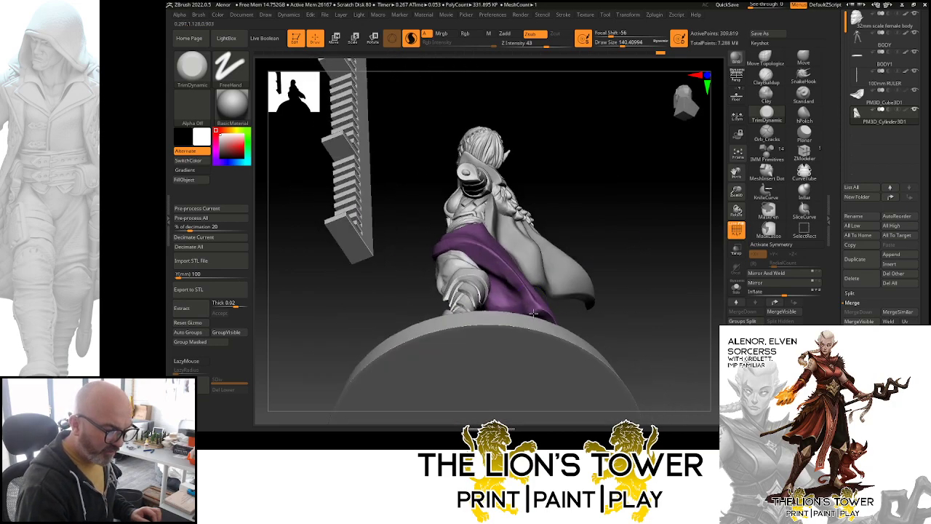
right_click_drag(533, 312, 520, 302)
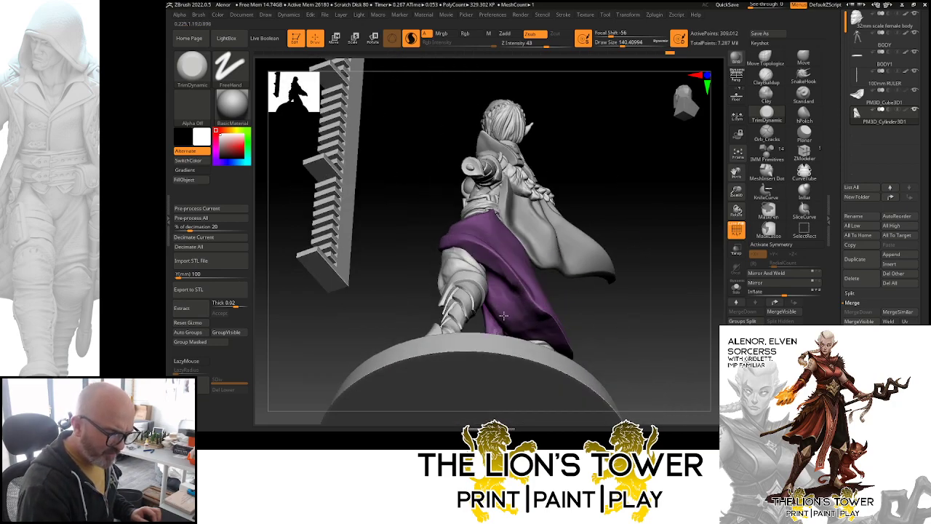
left_click_drag(515, 311, 504, 278)
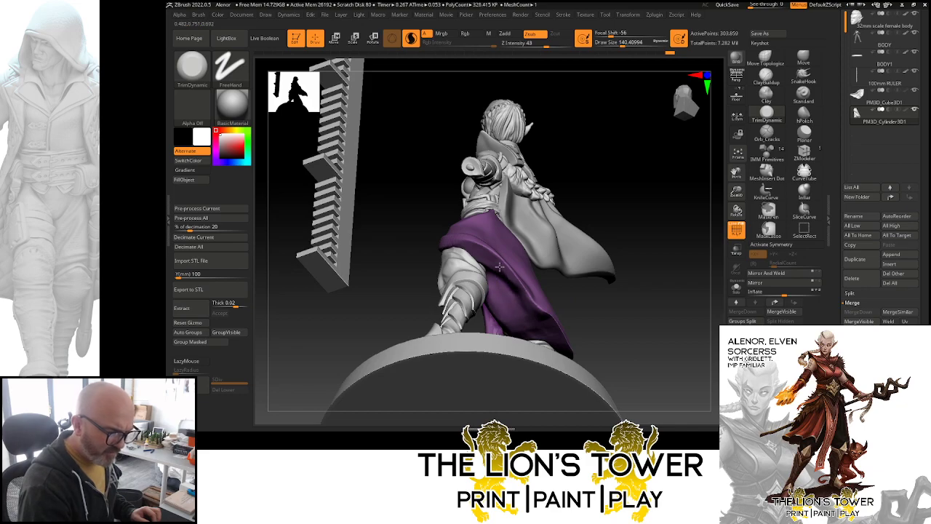
left_click_drag(627, 321, 647, 316)
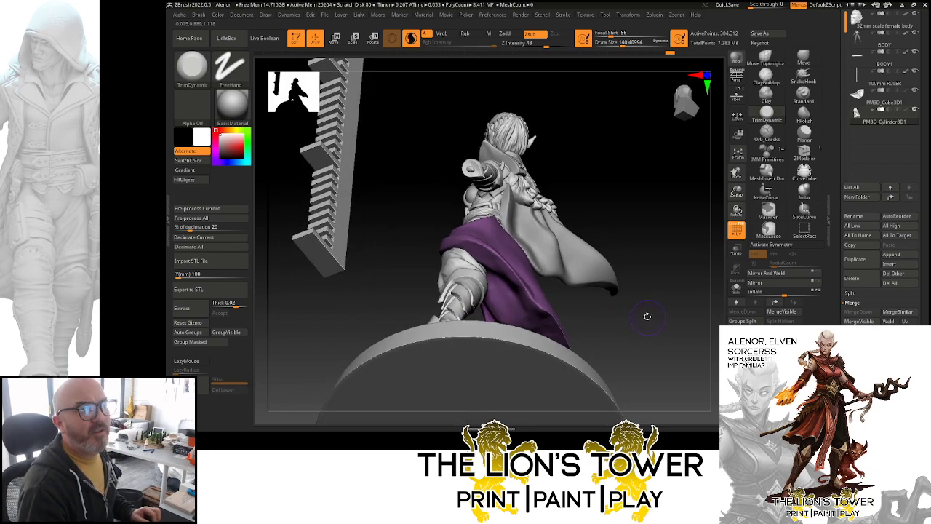
left_click_drag(603, 247, 537, 250)
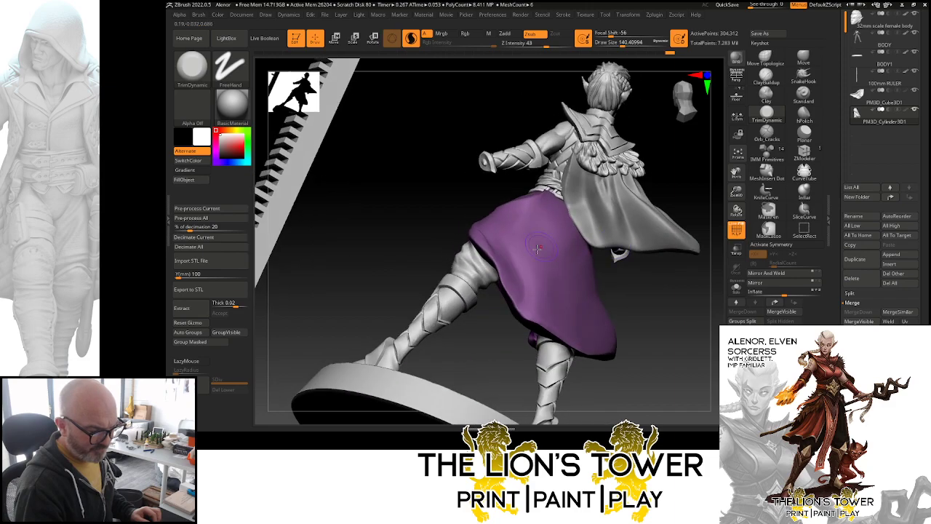
- Build up the skirt over the lower back and left hip with the ClayBuildup brush and smooth the added volume
left_click(766, 76)
left_click_drag(640, 197, 551, 191)
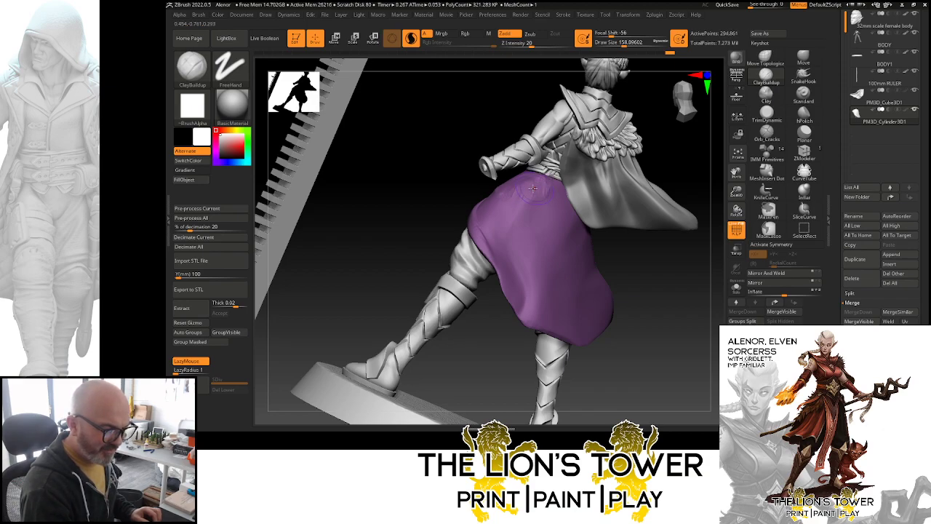
key("shift")
left_click_drag(532, 209, 567, 222, "shift")
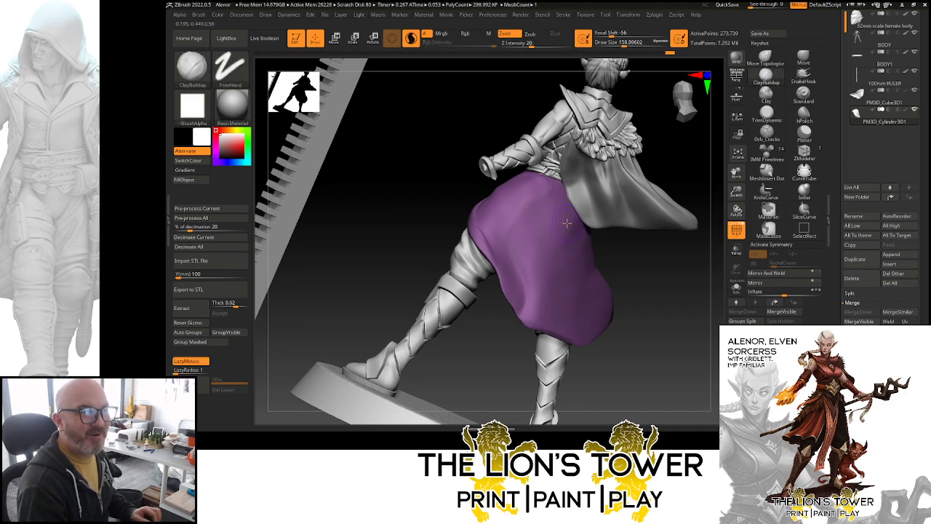
mouse_move(642, 281)
left_mouse_down()
mouse_move(661, 310)
mouse_move(648, 268)
mouse_move(541, 173)
left_mouse_up()
key("shift")
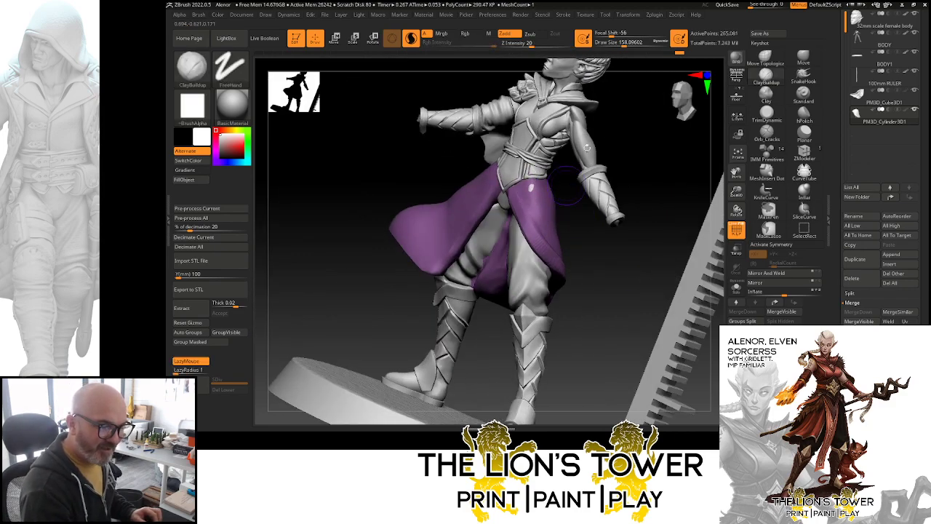
left_click(803, 57)
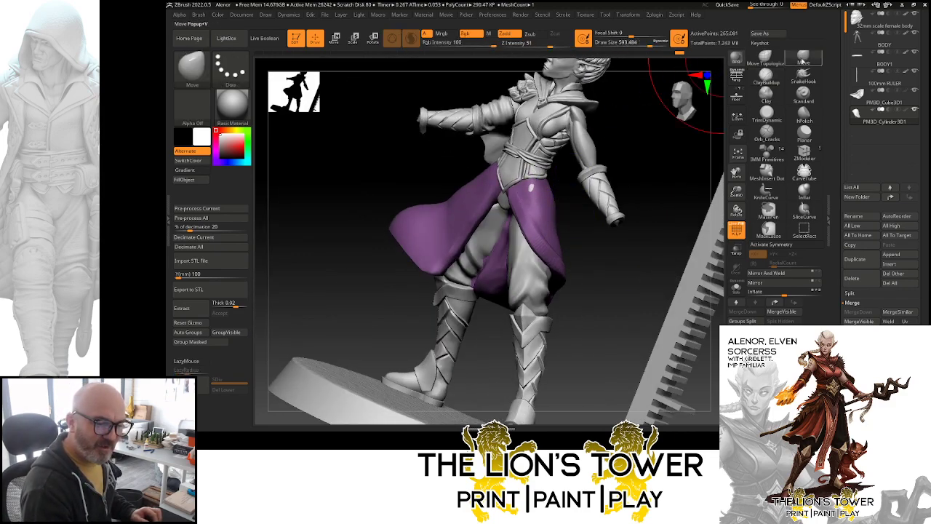
left_click(629, 45)
left_click_drag(638, 260, 588, 242)
left_click(767, 115)
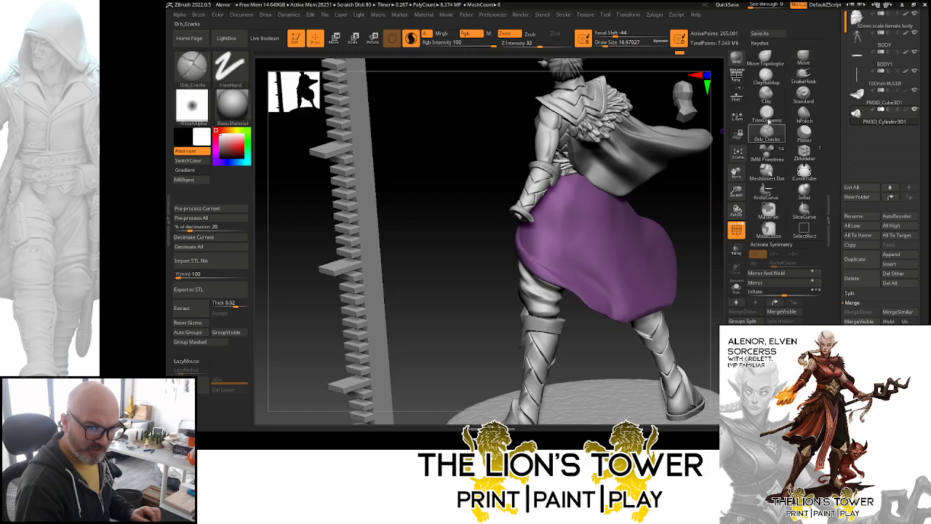
left_click(765, 75)
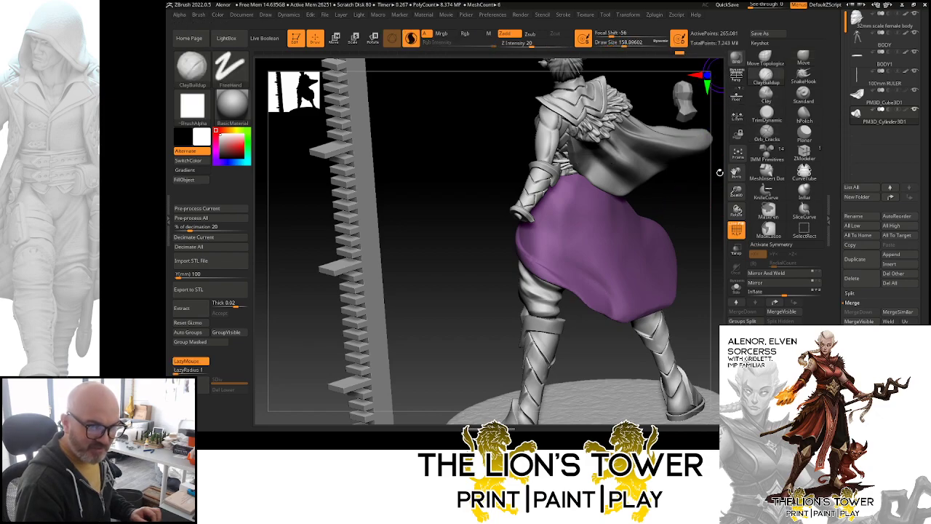
left_click_drag(700, 192, 669, 244, "alt")
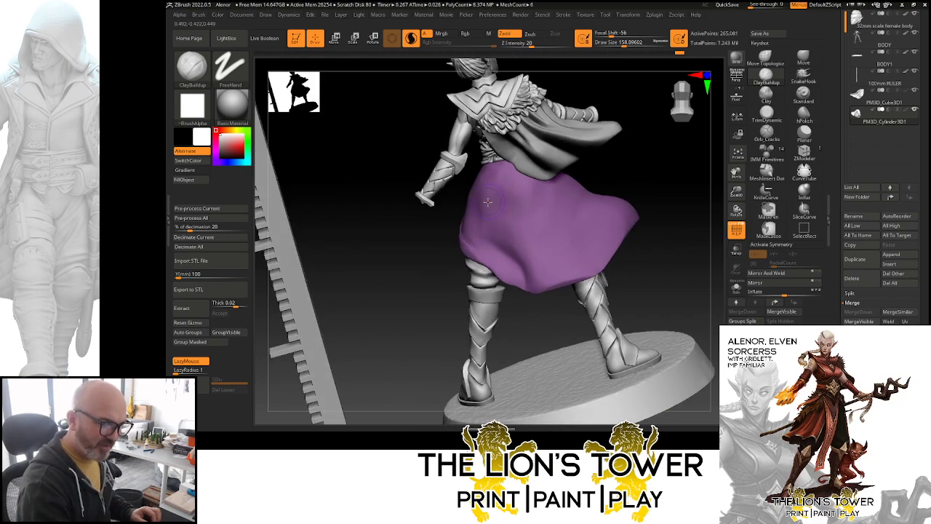
- Carve a first diagonal fold down the skirt's back with the Orb_Cracks brush at a draw size of about 257 and Z Intensity 19
left_click(767, 132)
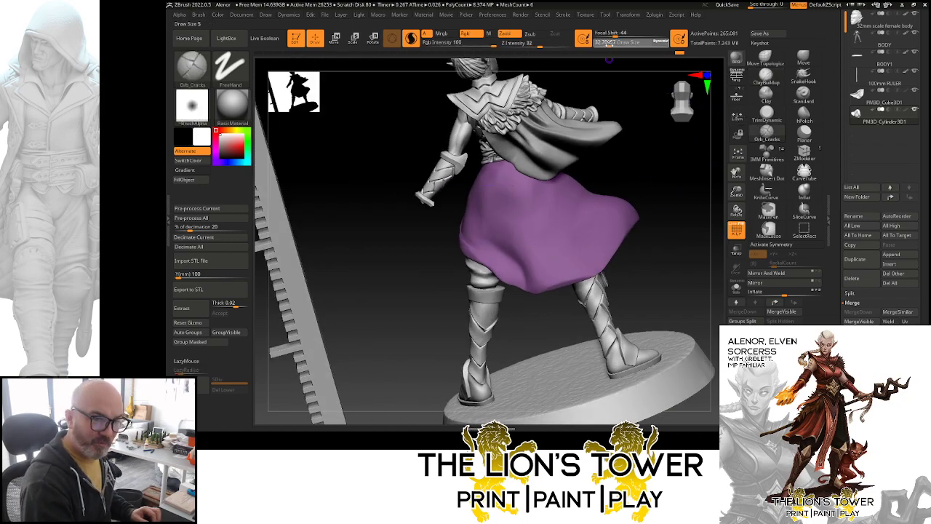
left_click_drag(612, 44, 625, 45)
left_click(538, 45)
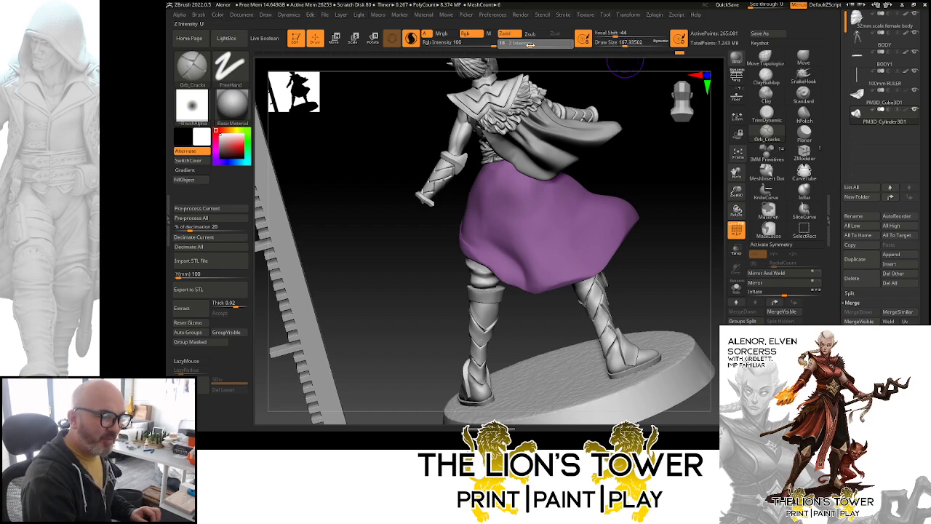
left_click_drag(626, 44, 632, 43)
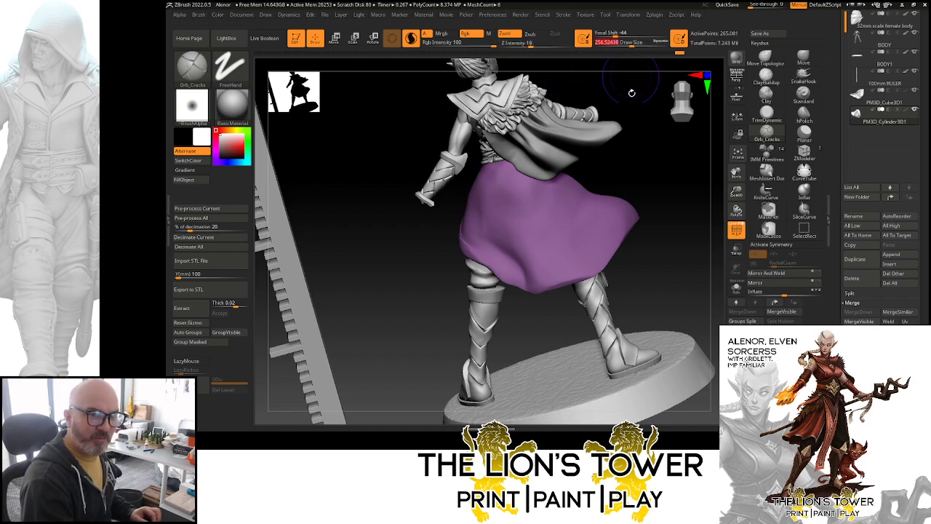
left_click_drag(644, 172, 622, 182)
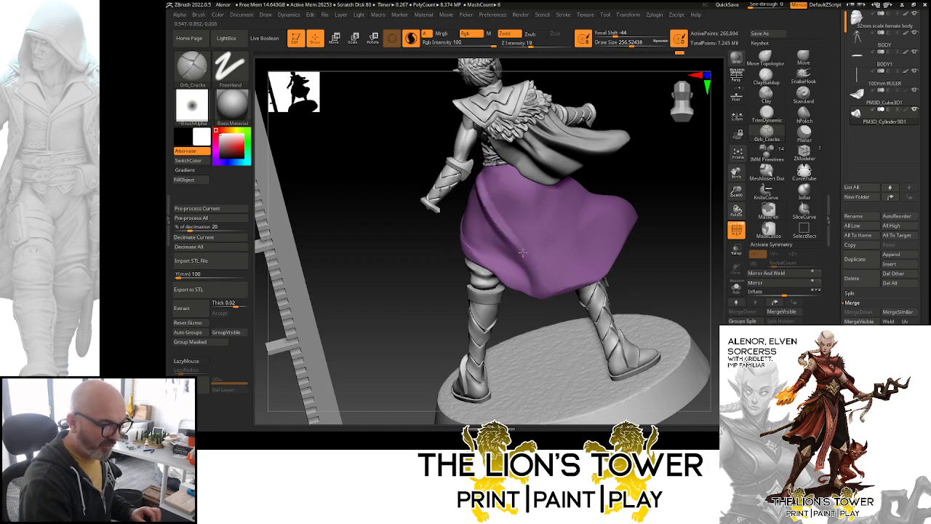
- Turn off Sculptris Pro and carve more long diagonal folds across the skirt's back, inspecting them with the skirt isolated
left_click(412, 40)
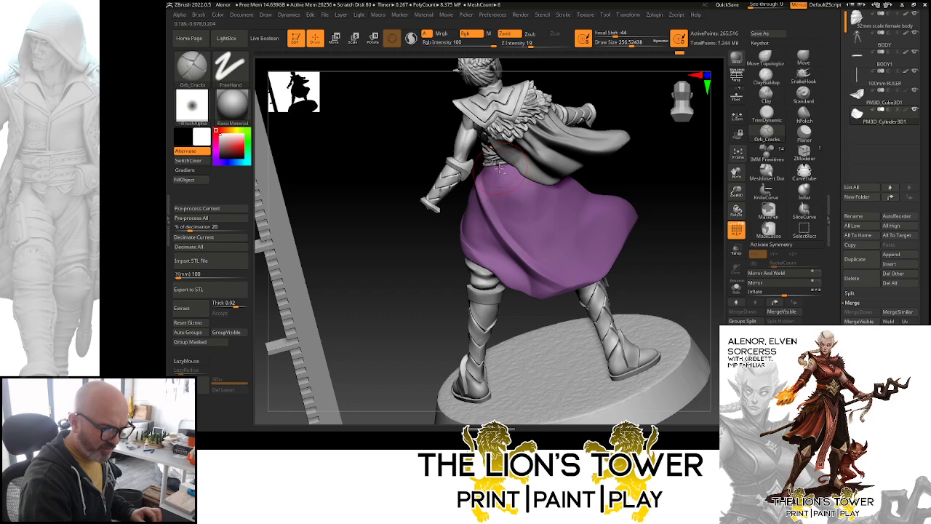
left_click_drag(502, 172, 622, 264)
left_click_drag(631, 198, 605, 183)
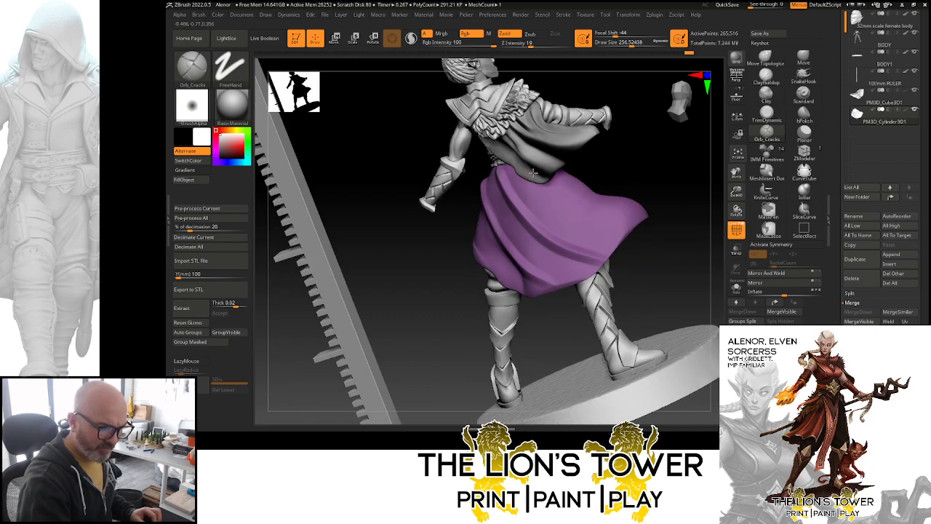
left_click(736, 286)
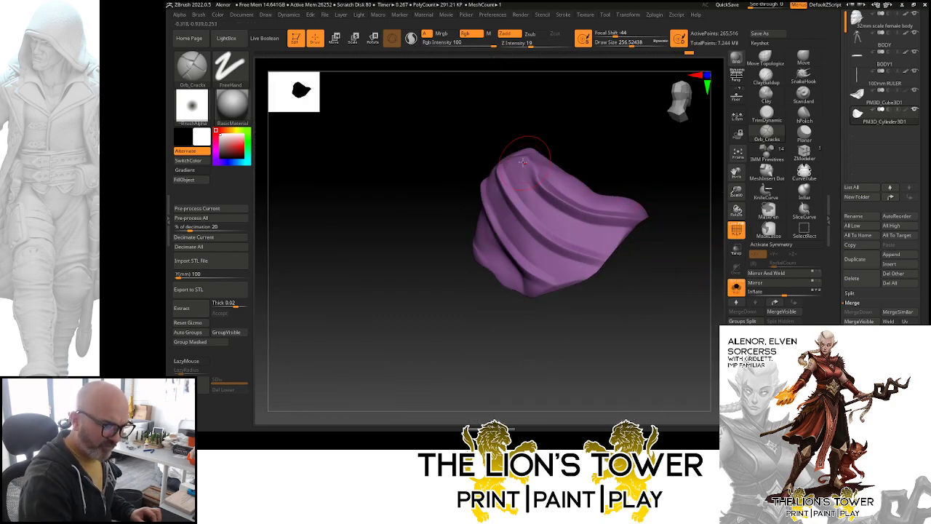
left_click_drag(632, 179, 541, 164)
left_click(736, 287)
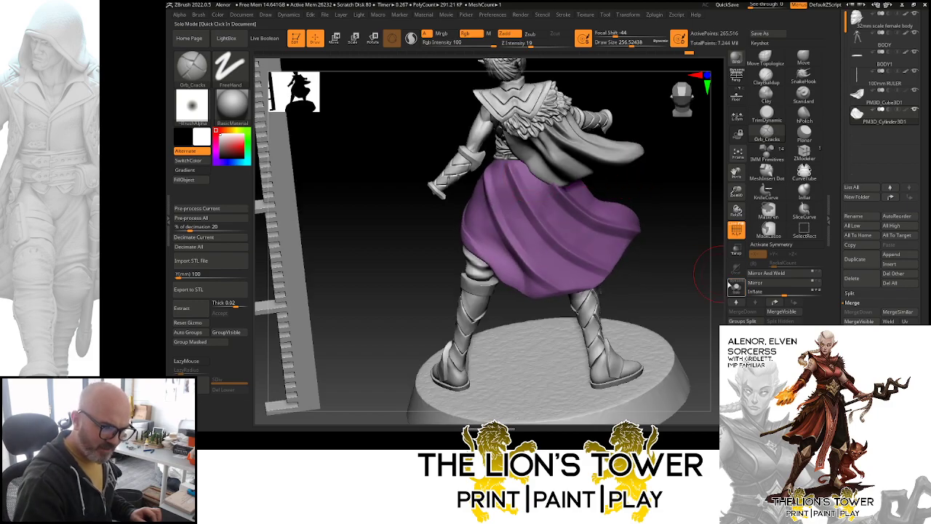
- Deepen the diagonal folds across the back of the skirt and extend them down to the hem with the Orb_Cracks brush
mouse_move(541, 187)
left_mouse_down()
mouse_move(566, 217)
mouse_move(625, 253)
left_mouse_up()
mouse_move(512, 191)
left_mouse_down()
mouse_move(557, 240)
mouse_move(623, 280)
left_mouse_up()
left_click_drag(511, 229, 572, 291)
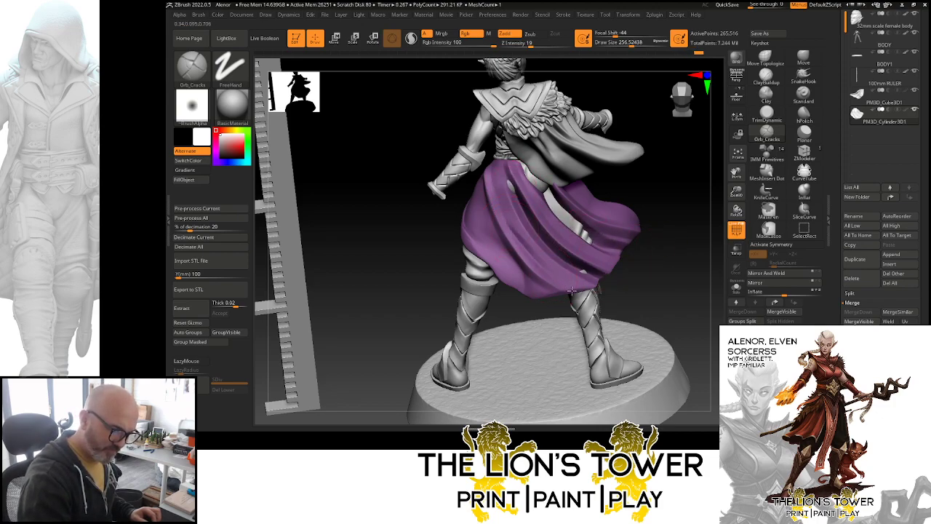
mouse_move(517, 240)
left_mouse_down()
mouse_move(570, 292)
mouse_move(547, 291)
left_mouse_up()
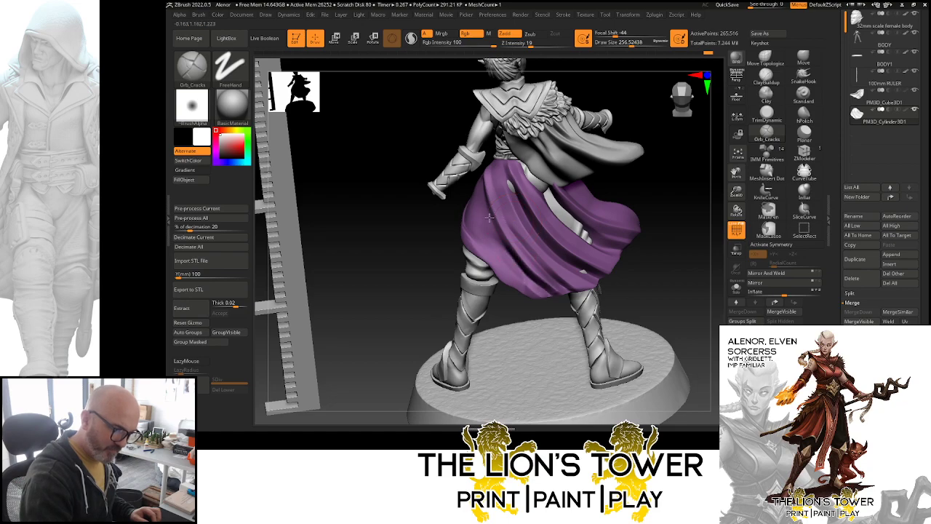
- Carve long folds from the waist to the hem on the skirt's side beneath the cape with the Orb_Cracks brush
left_click_drag(623, 200, 568, 186)
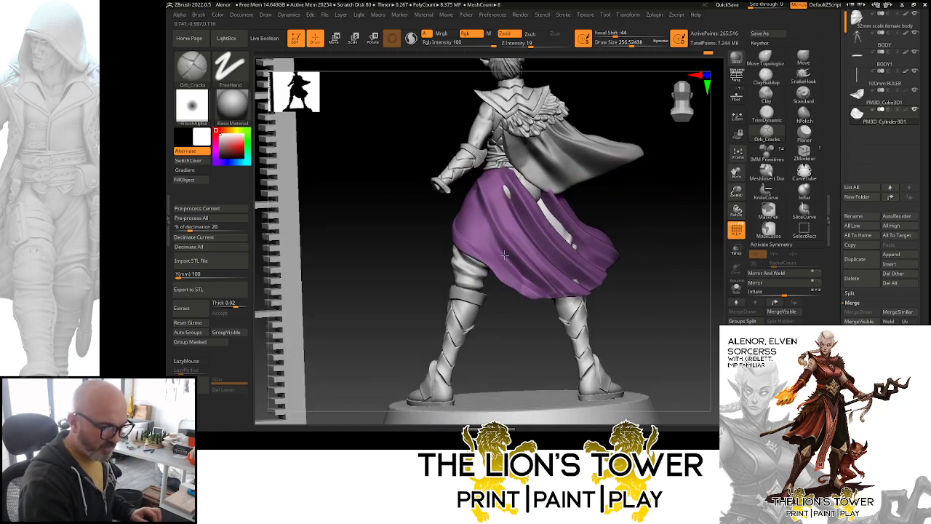
left_click_drag(636, 233, 559, 203)
mouse_move(525, 172)
left_mouse_down()
mouse_move(424, 194)
mouse_move(389, 252)
mouse_move(348, 274)
left_mouse_up()
left_click_drag(523, 168, 400, 196)
left_click_drag(527, 188, 571, 188)
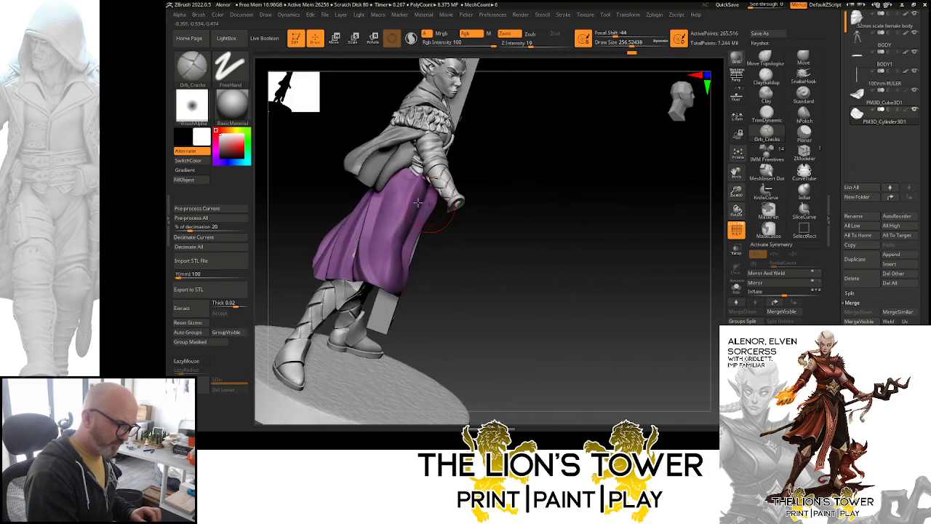
left_click_drag(407, 173, 380, 276)
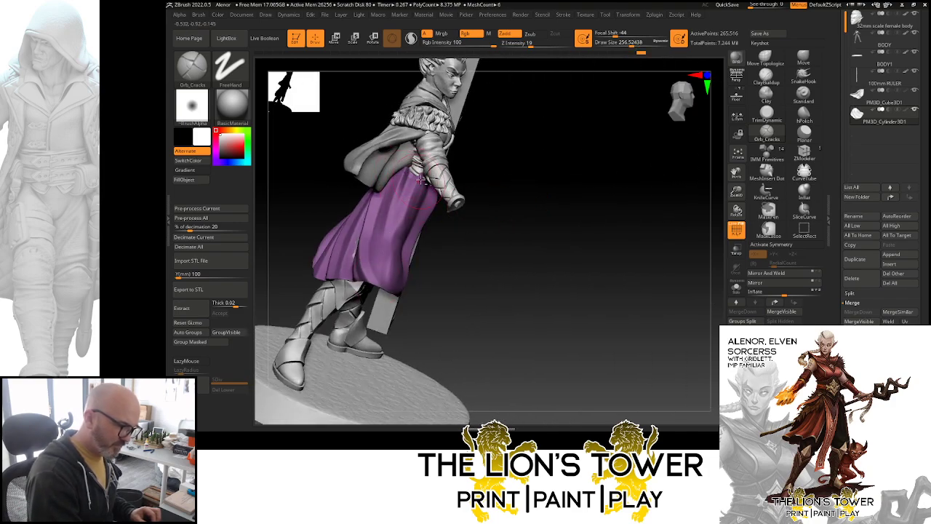
mouse_move(453, 326)
left_mouse_down()
mouse_move(422, 320)
mouse_move(461, 311)
mouse_move(456, 303)
left_mouse_up()
- Pull the windswept front corner of the skirt outward into a sharper point with the Move brush at a draw size of about 197
left_click(803, 59)
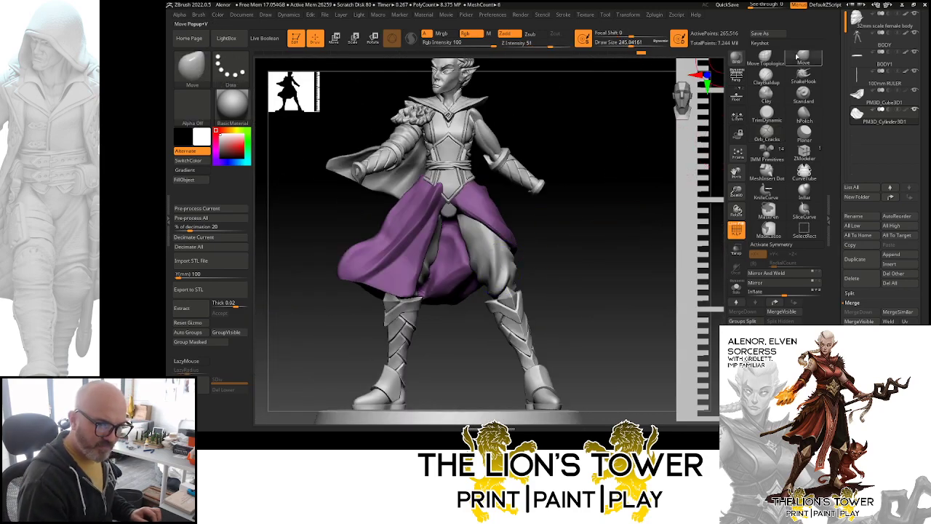
left_click(627, 44)
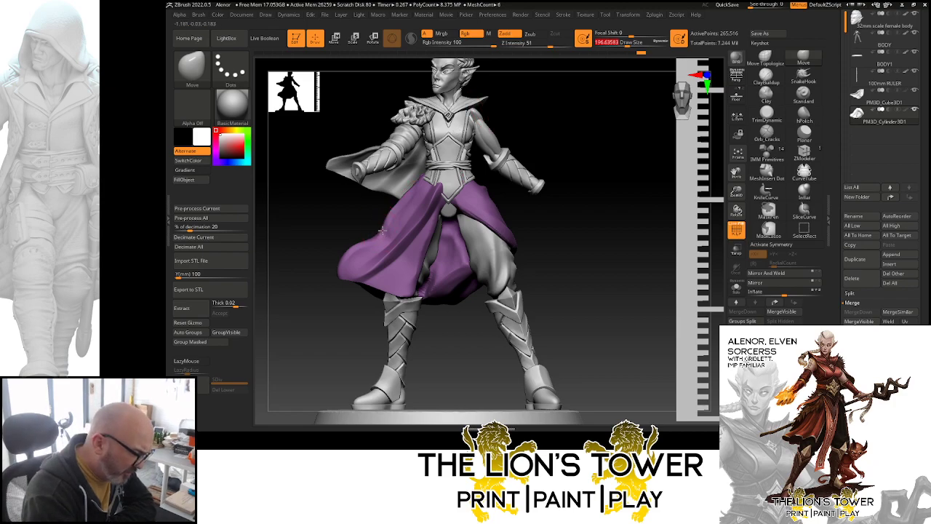
left_click_drag(382, 230, 374, 229)
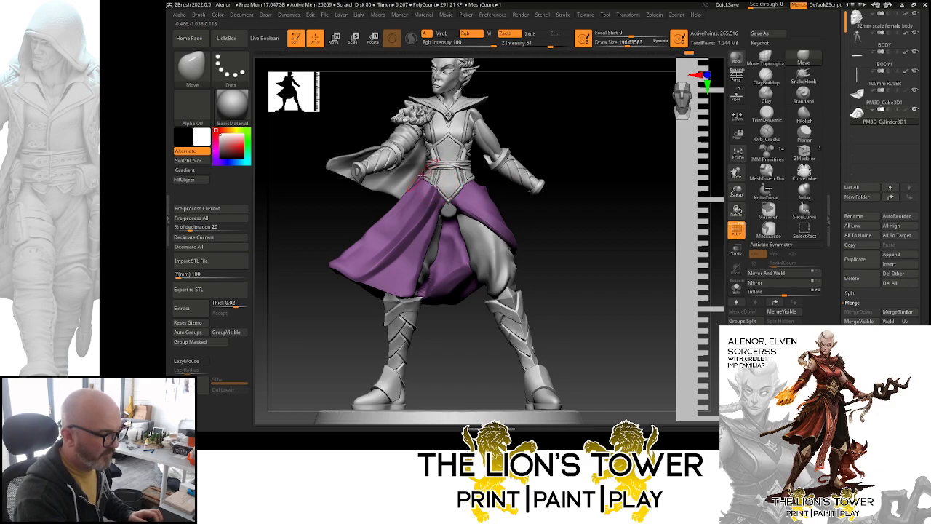
- Pull the skirt's back over the exposed body with the Move brush at a draw size of about 358 and smooth the flared edge
right_click_drag(514, 141, 429, 167)
right_click_drag(507, 156, 582, 173)
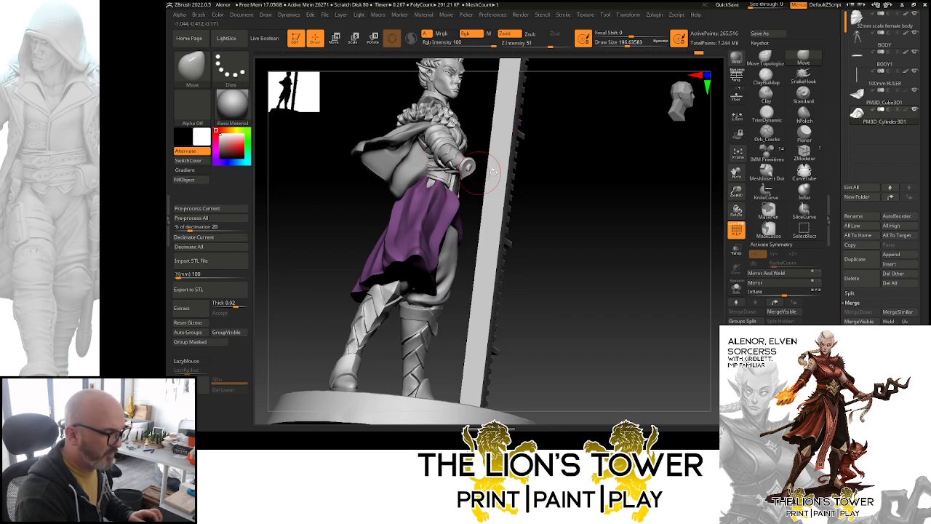
mouse_move(493, 171)
right_mouse_down()
mouse_move(574, 183)
mouse_move(521, 183)
mouse_move(603, 231)
mouse_move(564, 67)
right_mouse_up()
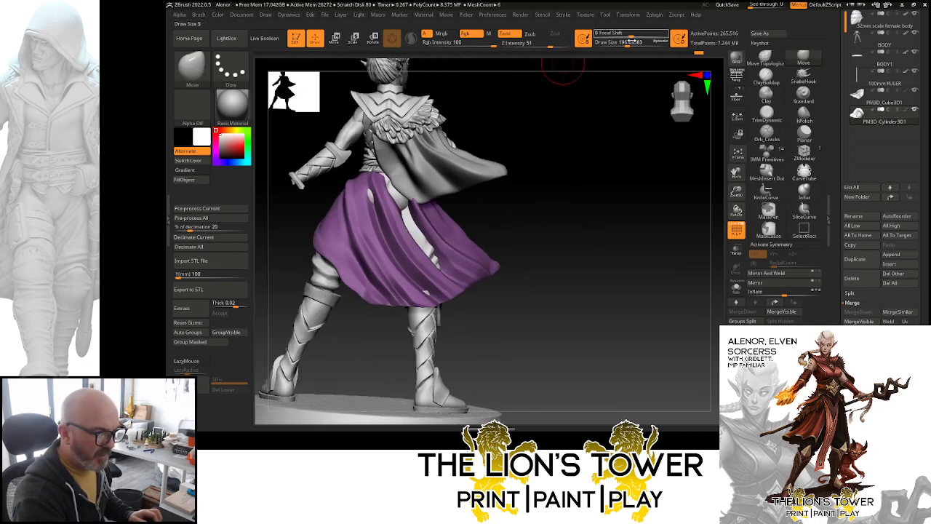
left_click_drag(630, 43, 638, 44)
left_click_drag(434, 256, 397, 178)
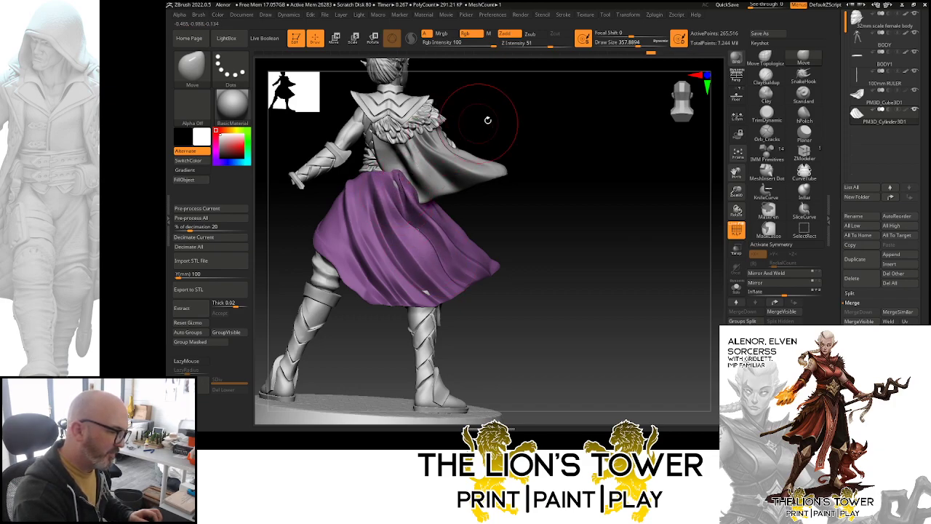
left_click_drag(487, 120, 415, 176)
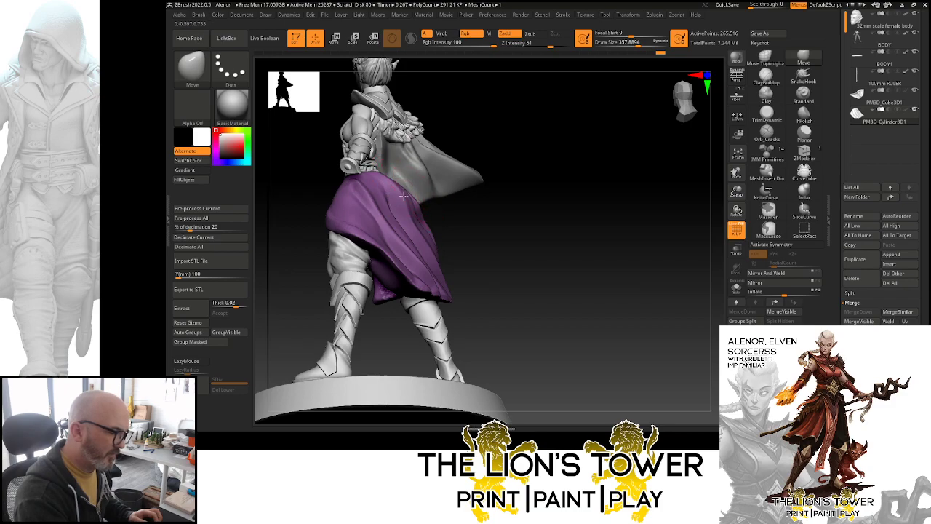
left_click_drag(403, 203, 399, 197)
left_click_drag(543, 253, 453, 287)
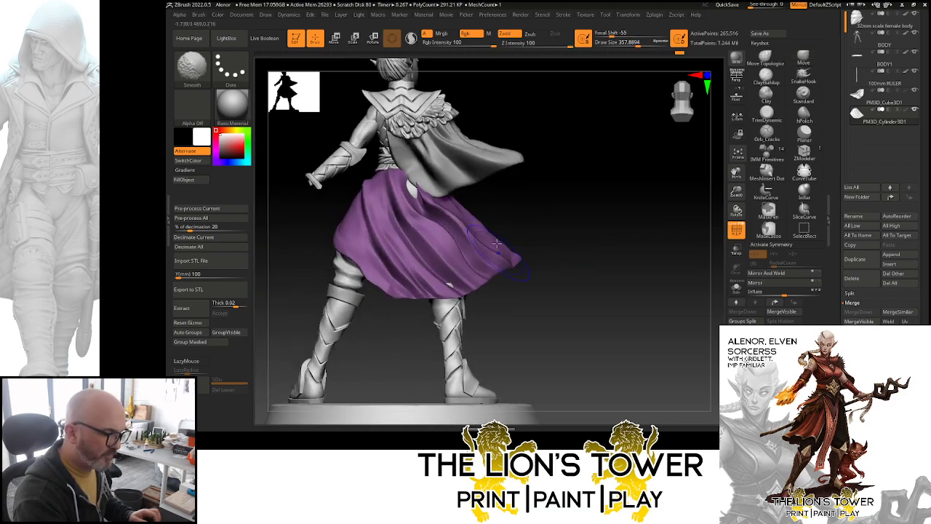
left_click_drag(542, 212, 535, 234)
- Adjust the folds around the gaps in the skirt's back with the Move brush at a draw size of about 280
left_click_drag(639, 44, 633, 45)
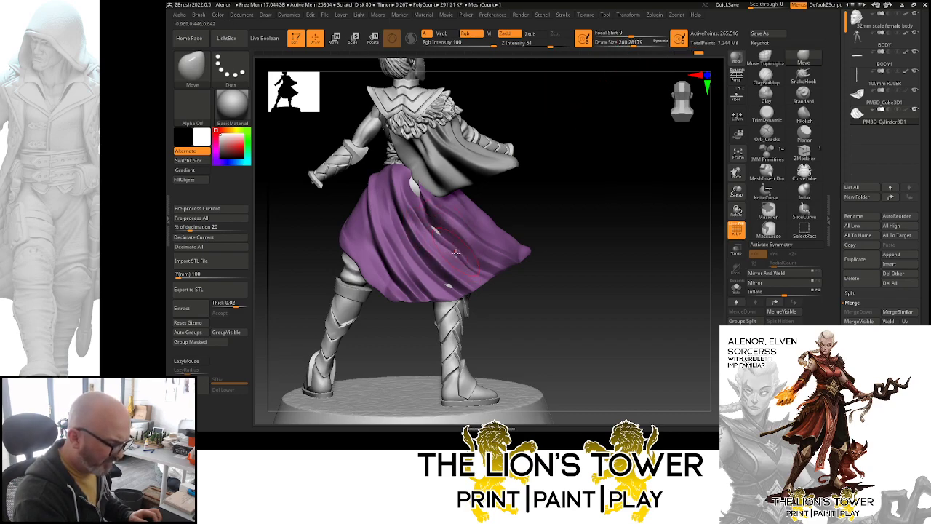
left_click_drag(530, 201, 488, 222)
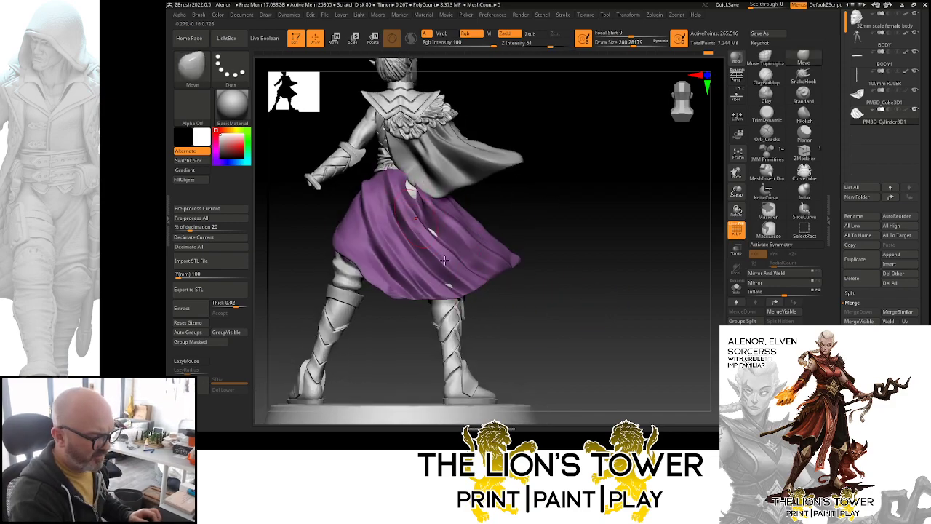
left_click_drag(552, 271, 537, 204)
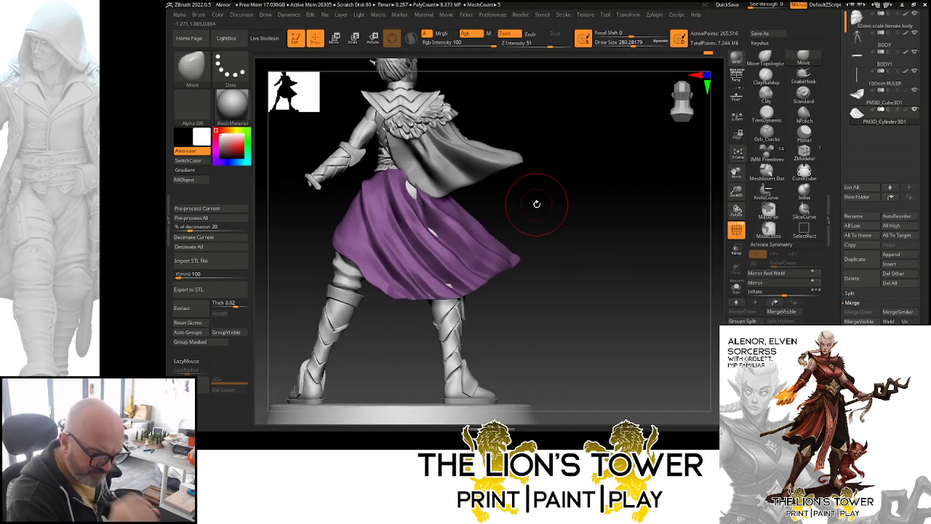
- Polish the folds on the back and flared side of the skirt with the hPolish brush at a draw size of about 212
key("b")
key("h")
key("p")
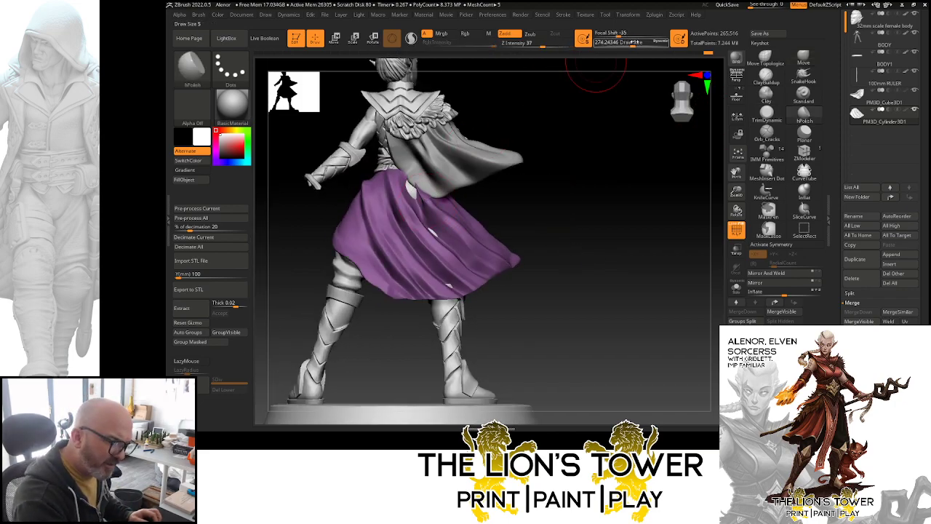
left_click_drag(634, 43, 630, 42)
mouse_move(588, 158)
left_mouse_down()
mouse_move(553, 194)
mouse_move(537, 196)
left_mouse_up()
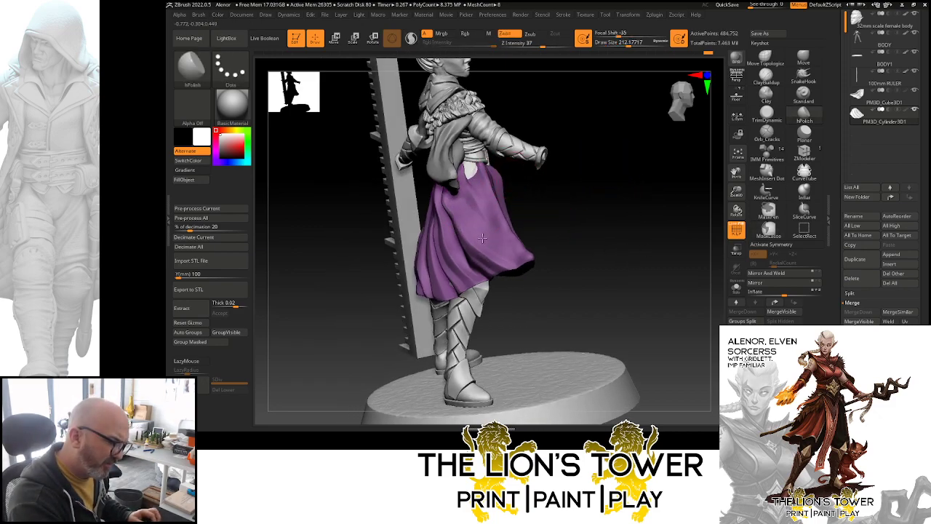
left_click_drag(555, 225, 481, 243)
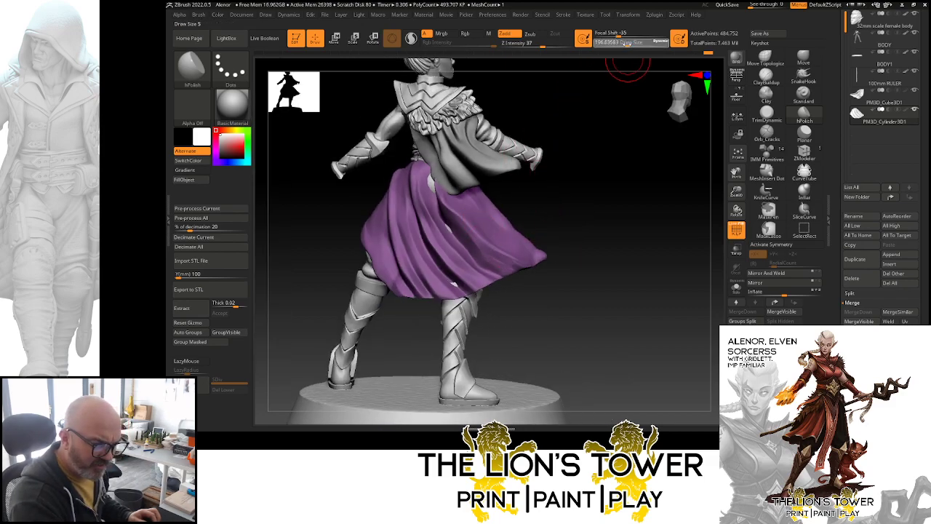
- Isolate the skirt and polish the folds of its flared side with the hPolish brush at a draw size of about 159
left_click(624, 45)
left_click(739, 290)
left_click_drag(737, 191, 730, 207)
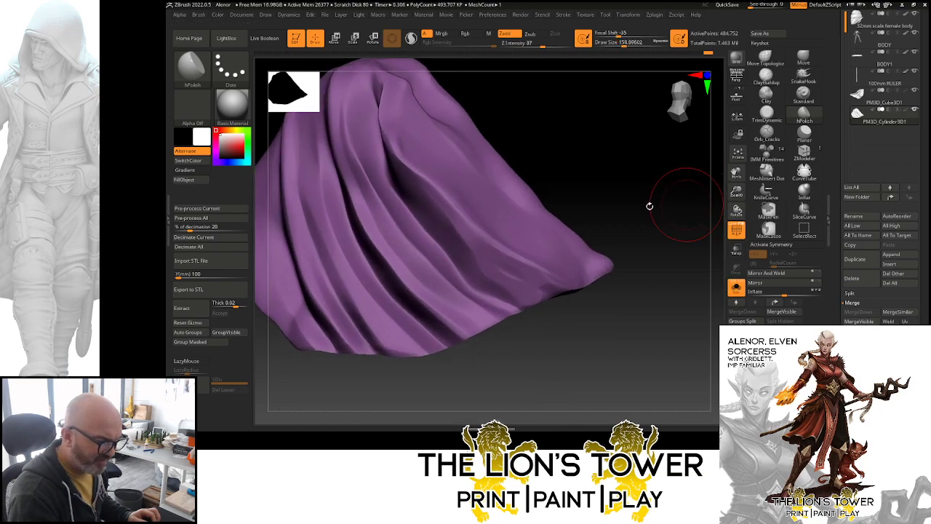
left_click_drag(515, 114, 455, 112)
mouse_move(376, 121)
left_mouse_down()
mouse_move(380, 100)
mouse_move(393, 137)
mouse_move(480, 230)
left_mouse_up()
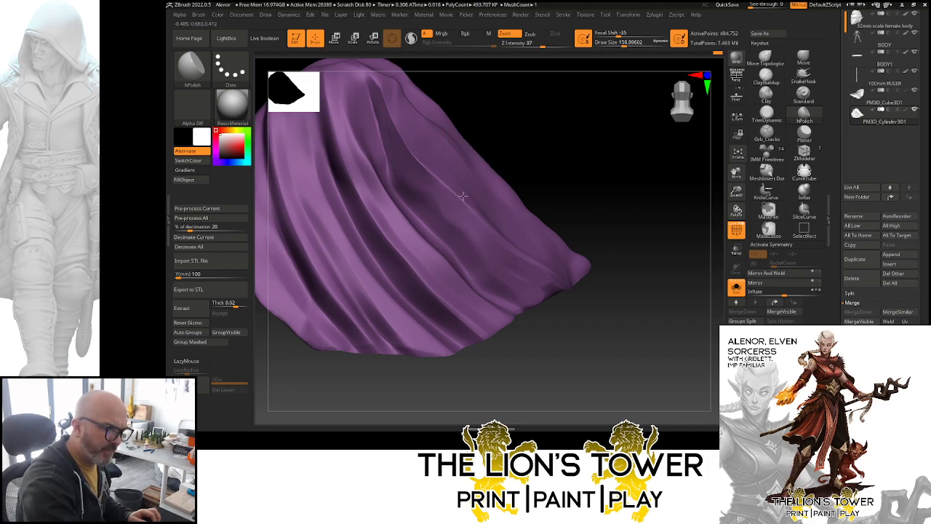
left_click_drag(574, 207, 482, 160)
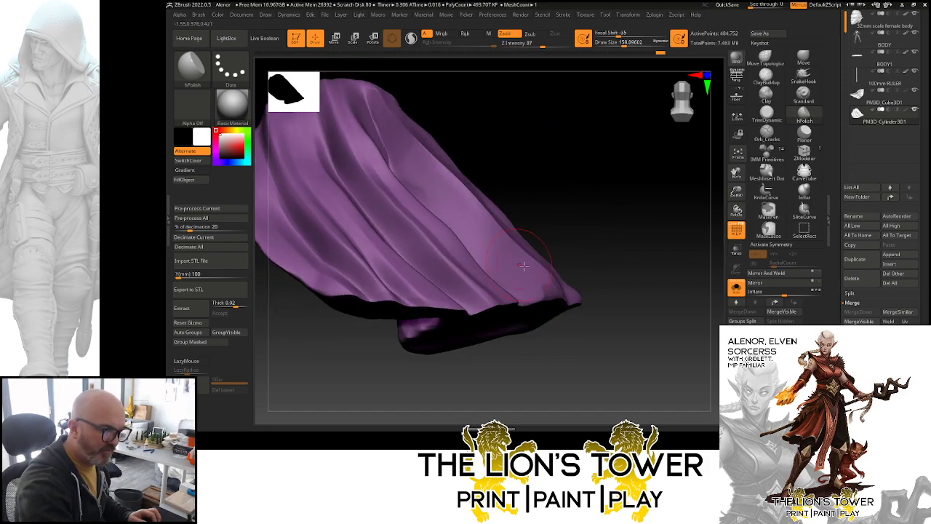
left_click_drag(516, 266, 471, 218)
- Polish the wide panel at the skirt's windswept corner down to its lower hem with the hPolish brush
left_click_drag(574, 217, 491, 263)
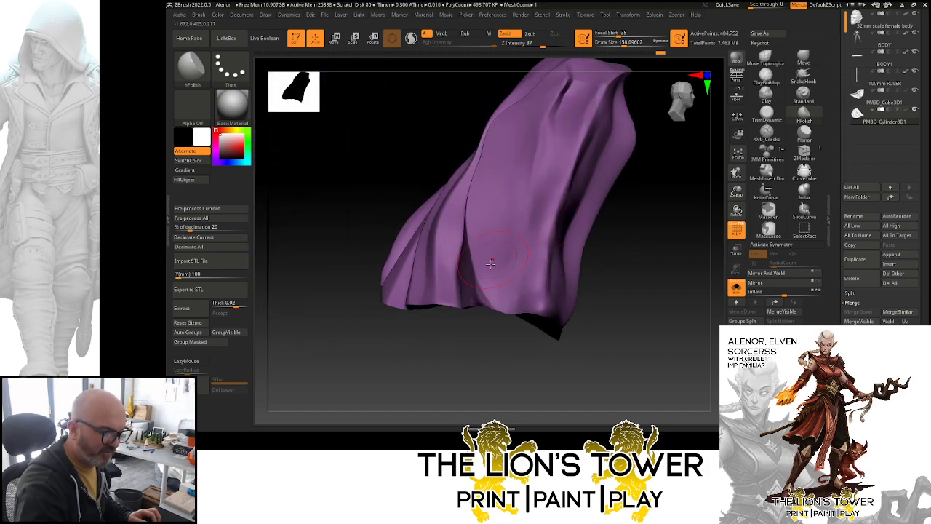
left_click_drag(512, 360, 540, 264)
mouse_move(489, 288)
left_mouse_down()
mouse_move(451, 317)
mouse_move(556, 290)
mouse_move(530, 324)
mouse_move(522, 297)
left_mouse_up()
left_click_drag(616, 245, 514, 237)
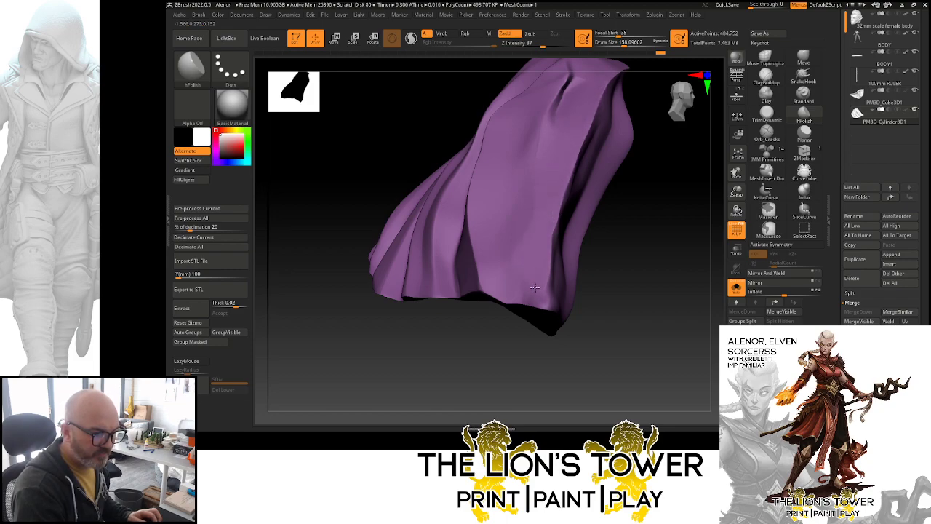
mouse_move(528, 287)
left_mouse_down()
mouse_move(532, 277)
mouse_move(511, 304)
left_mouse_up()
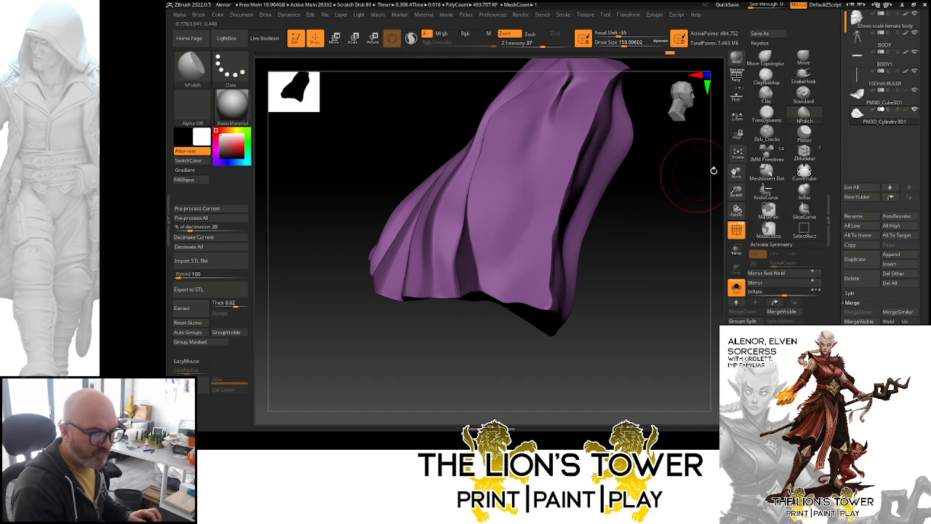
- Polish and smooth the creases at the top of the flared panel, just below the waist
mouse_move(737, 192)
left_mouse_down()
mouse_move(737, 175)
mouse_move(728, 259)
left_mouse_up()
left_click_drag(670, 193, 676, 245)
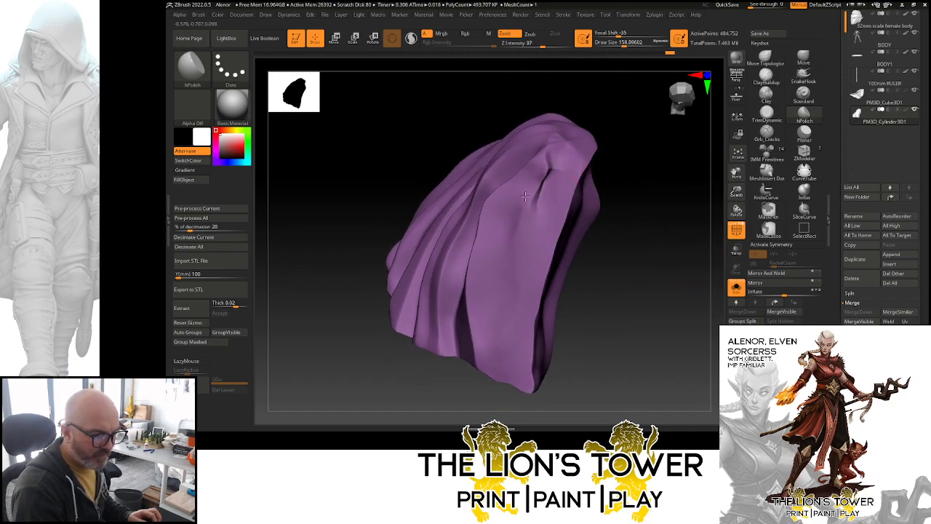
mouse_move(640, 204)
left_mouse_down()
mouse_move(654, 214)
mouse_move(630, 192)
left_mouse_up()
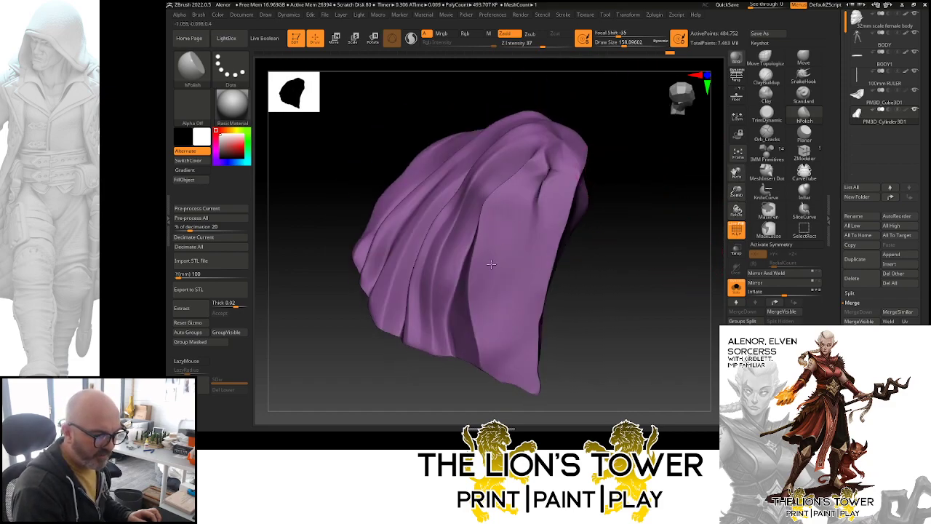
left_click_drag(600, 137, 574, 159)
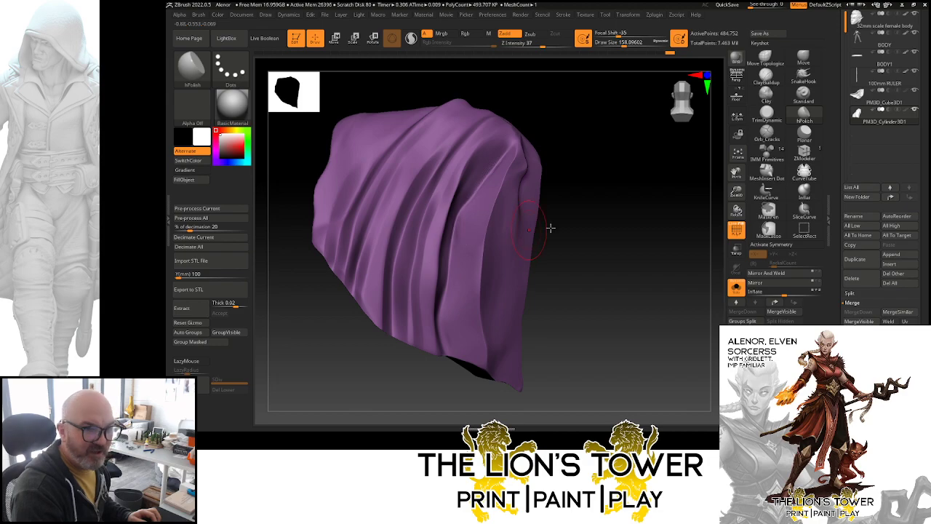
left_click_drag(548, 224, 499, 204)
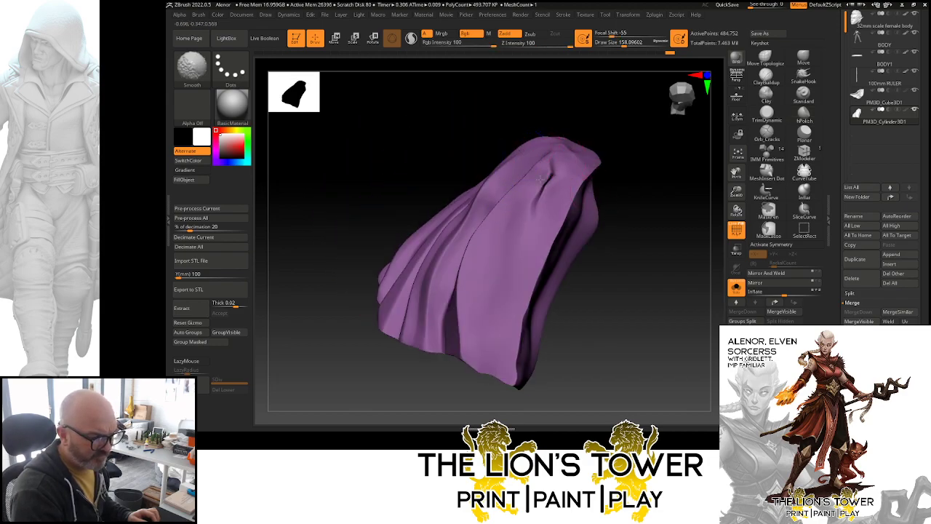
mouse_move(545, 235)
left_mouse_down()
mouse_move(603, 158)
mouse_move(618, 195)
left_mouse_up()
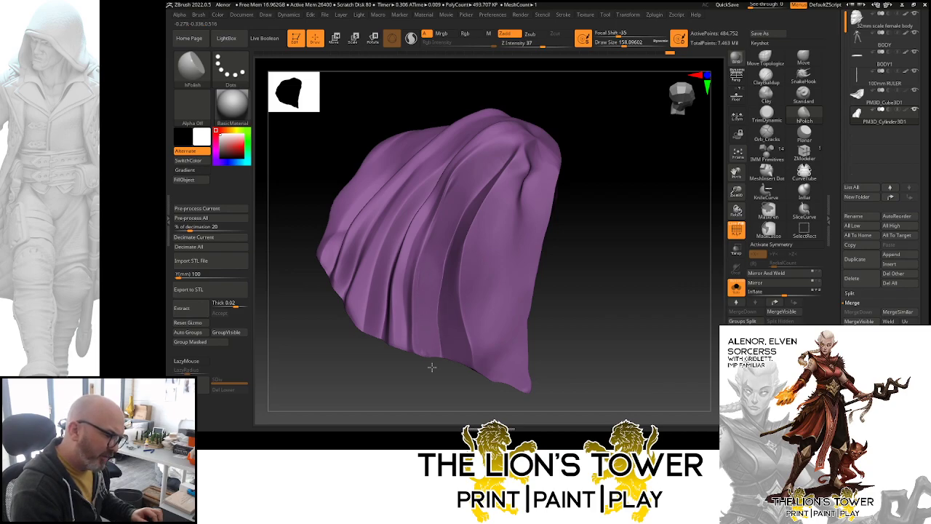
- Polish the long folds running from the waist to the hem across the skirt's back with the hPolish brush
left_click_drag(565, 108, 597, 120)
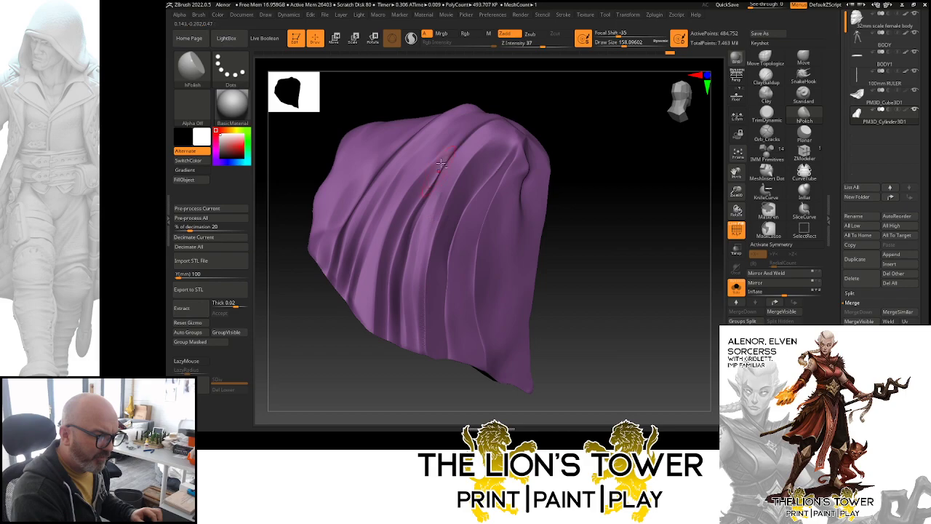
mouse_move(420, 256)
left_mouse_down()
mouse_move(419, 341)
mouse_move(423, 303)
mouse_move(431, 320)
mouse_move(428, 336)
mouse_move(429, 269)
mouse_move(422, 315)
left_mouse_up()
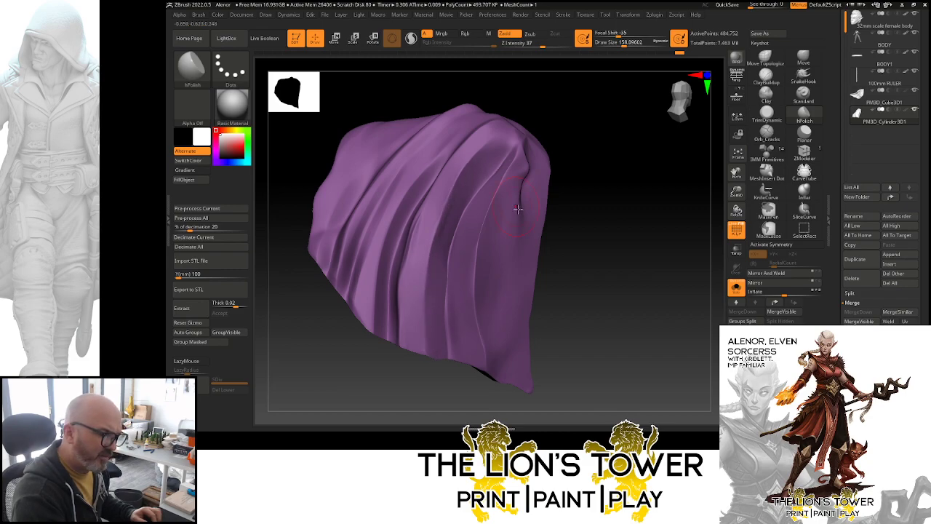
left_click_drag(557, 210, 415, 226)
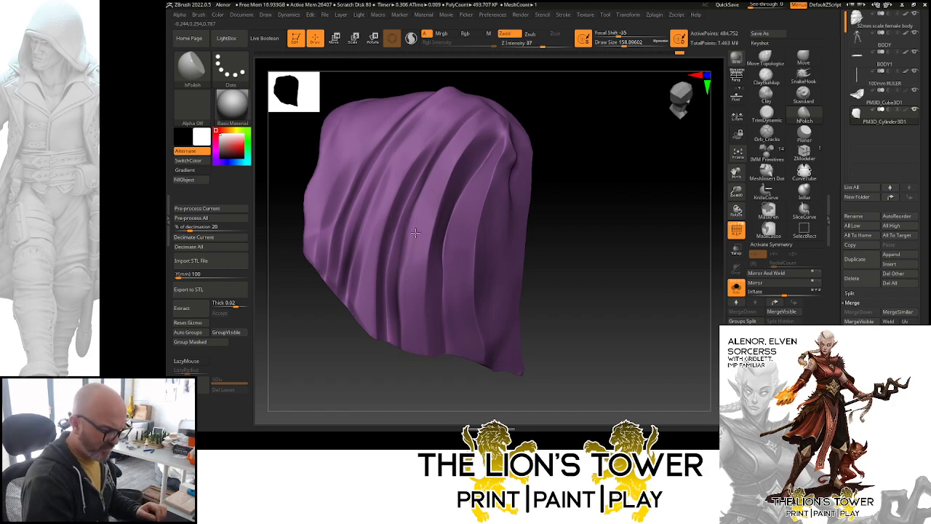
left_click_drag(558, 155, 580, 157)
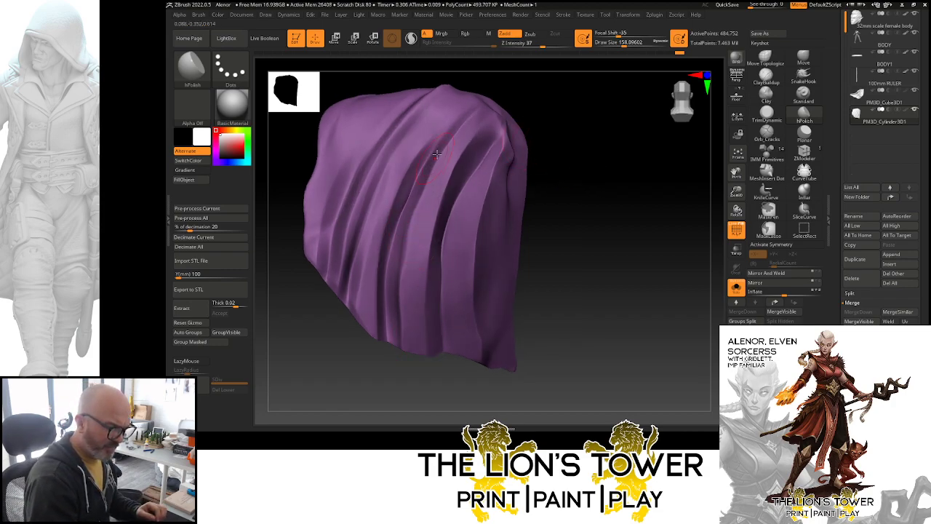
- Sharpen the long central fold on the skirt's back with hPolish at a draw size of about 128 and smooth its lower end
left_click(620, 42)
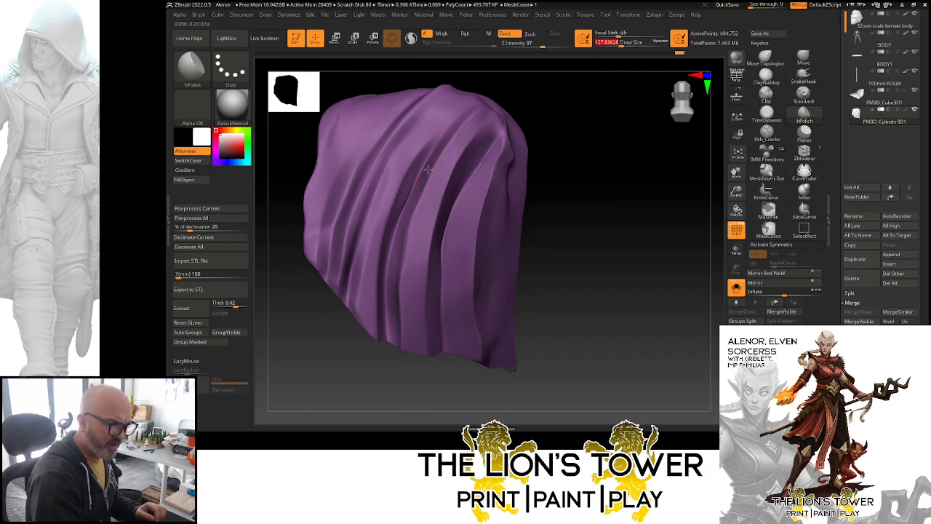
mouse_move(427, 169)
left_mouse_down()
mouse_move(404, 231)
mouse_move(401, 348)
left_mouse_up()
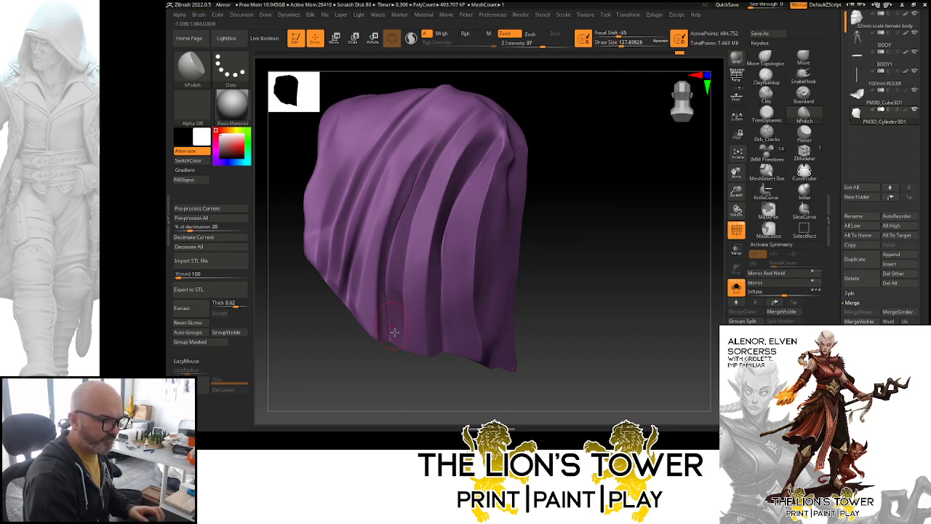
key("shift")
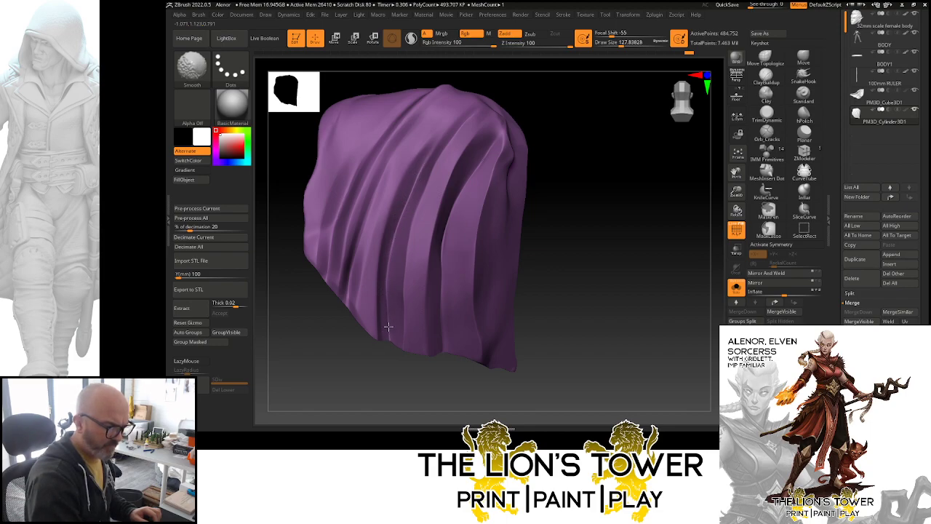
left_click_drag(609, 208, 578, 182)
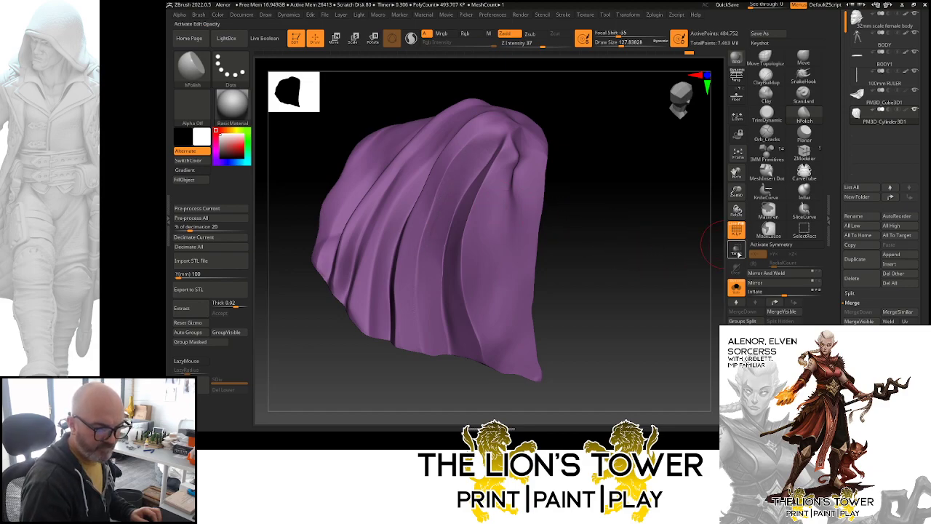
- Show the whole figure again and polish the skirt's front panels around the leg opening with the hPolish brush
left_click(736, 287)
left_click_drag(651, 314, 451, 249)
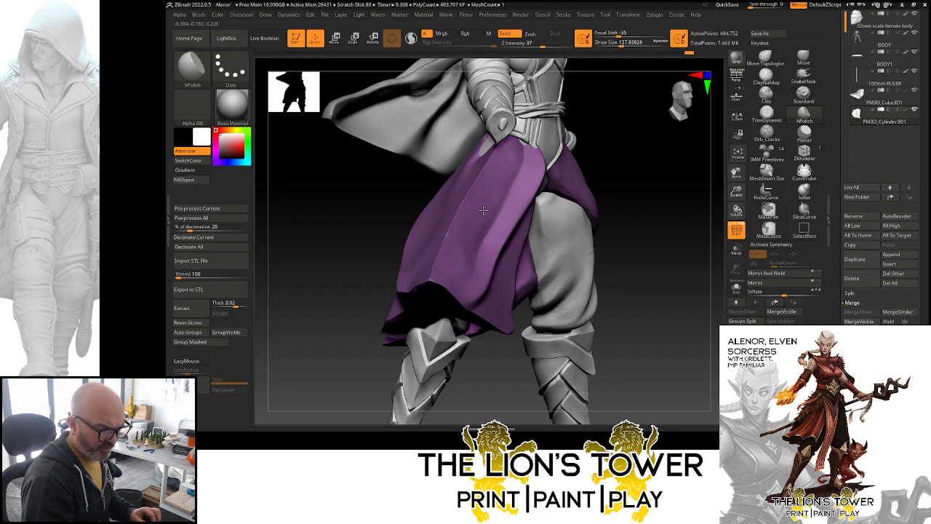
mouse_move(677, 157)
left_mouse_down()
mouse_move(657, 175)
mouse_move(587, 181)
left_mouse_up()
left_click_drag(666, 120, 619, 126)
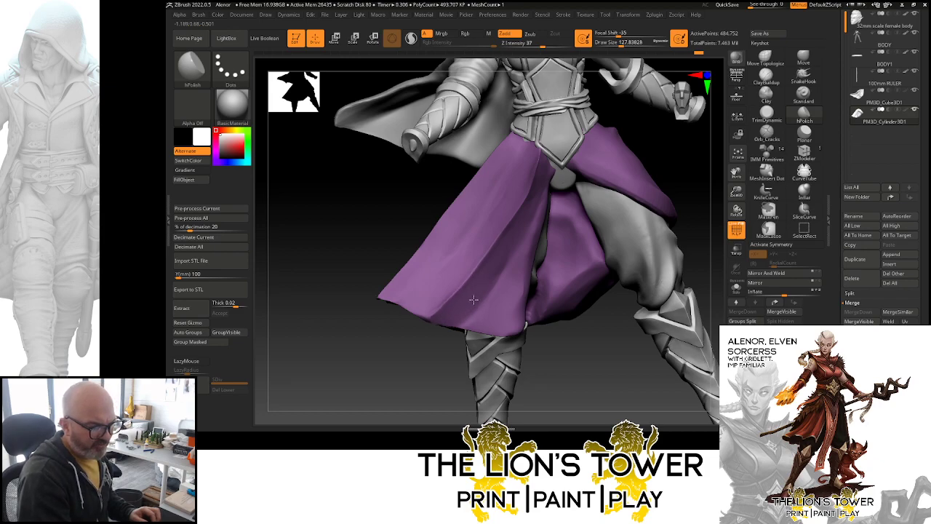
left_click_drag(650, 149, 563, 180)
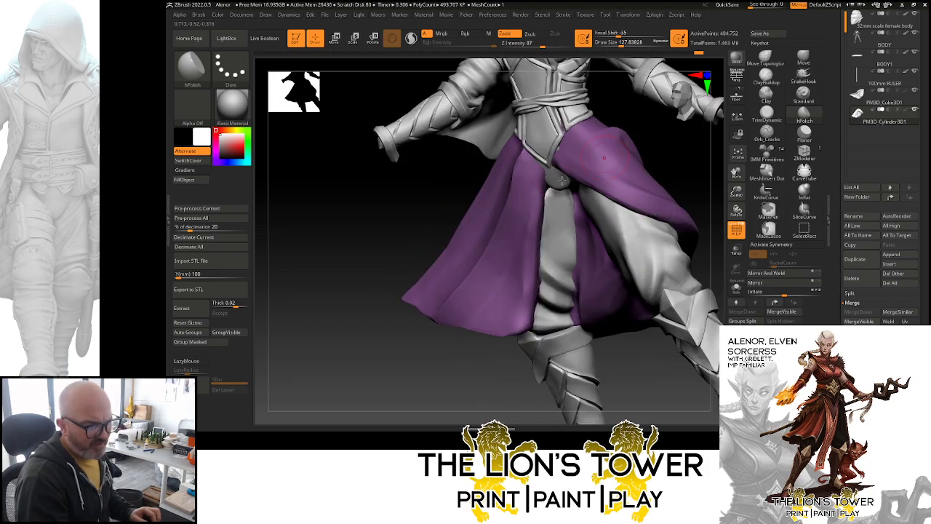
mouse_move(456, 362)
left_mouse_down()
mouse_move(643, 150)
mouse_move(520, 172)
left_mouse_up()
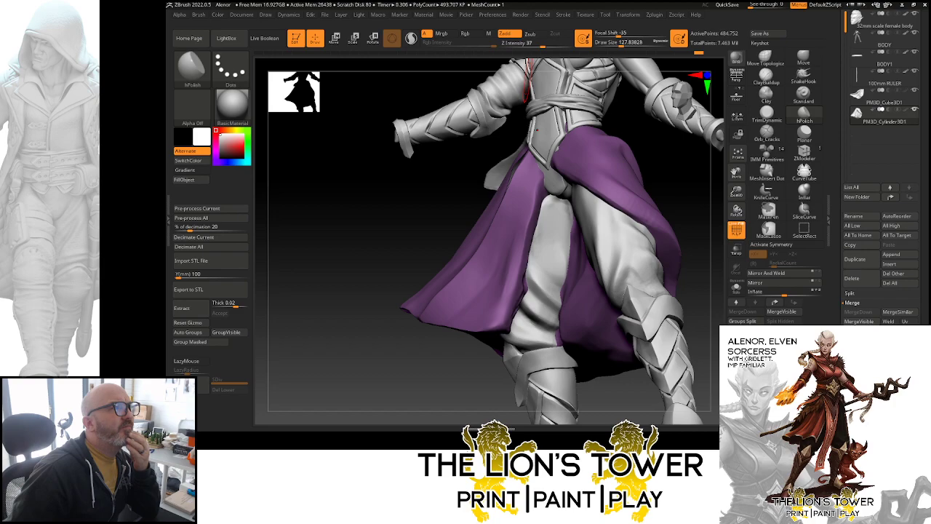
- Check the skirt against the Alenor.jpg concept art and polish the flared front panel from hem to waist
left_click_drag(353, 0, 394, 15)
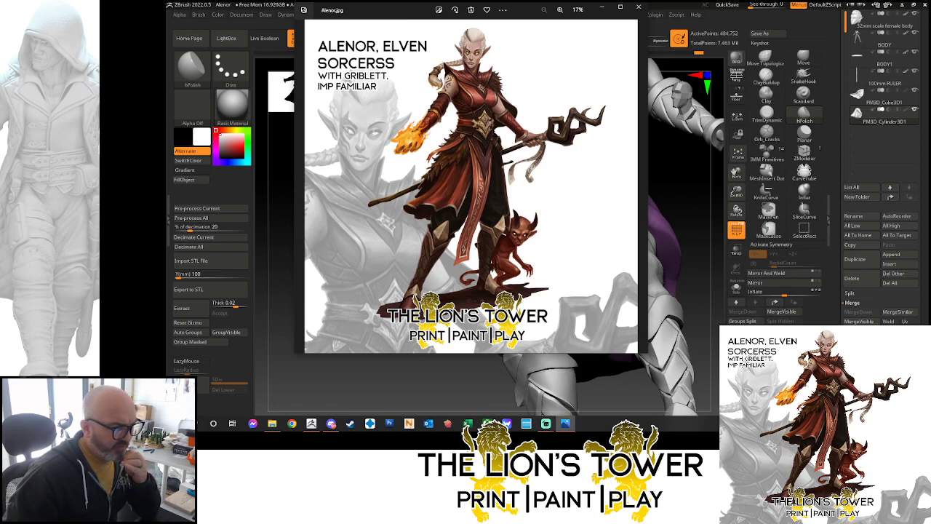
left_click_drag(388, 11, 388, 0)
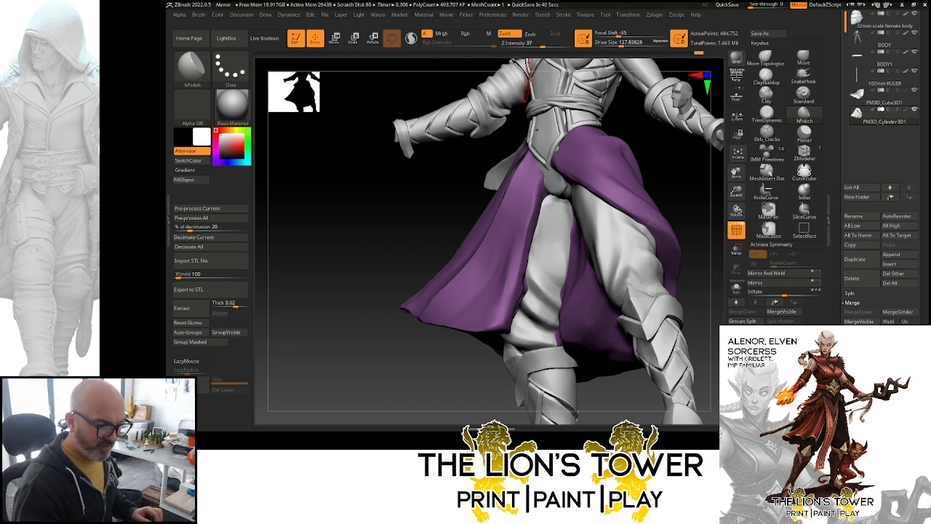
mouse_move(700, 193)
left_mouse_down()
mouse_move(712, 207)
mouse_move(560, 230)
left_mouse_up()
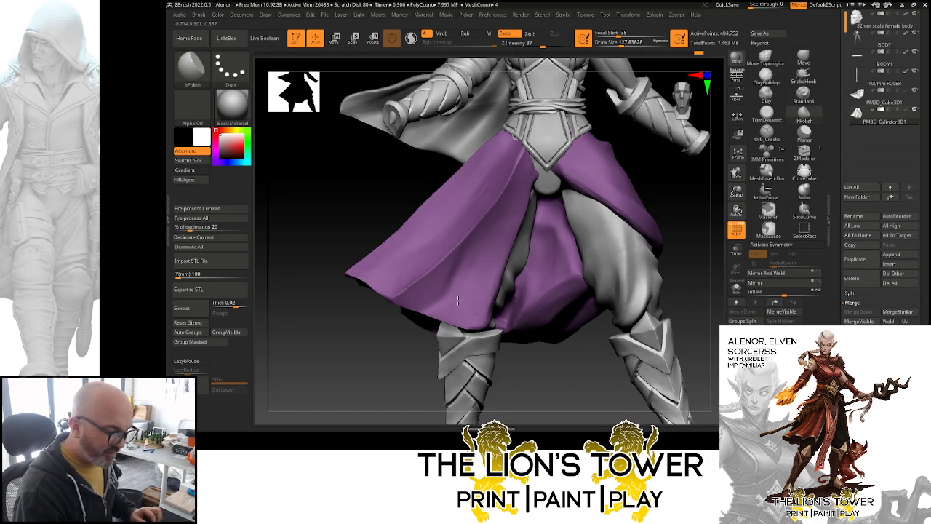
left_click_drag(467, 244, 493, 172)
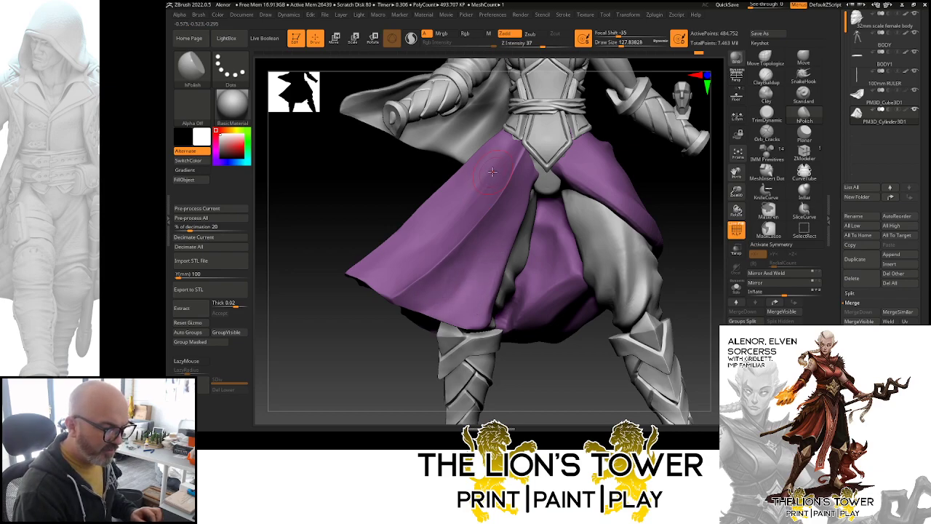
- Smooth the skirt's back folds and polish them from waist to hem with hPolish at a draw size of about 116
left_click_drag(663, 195, 584, 167)
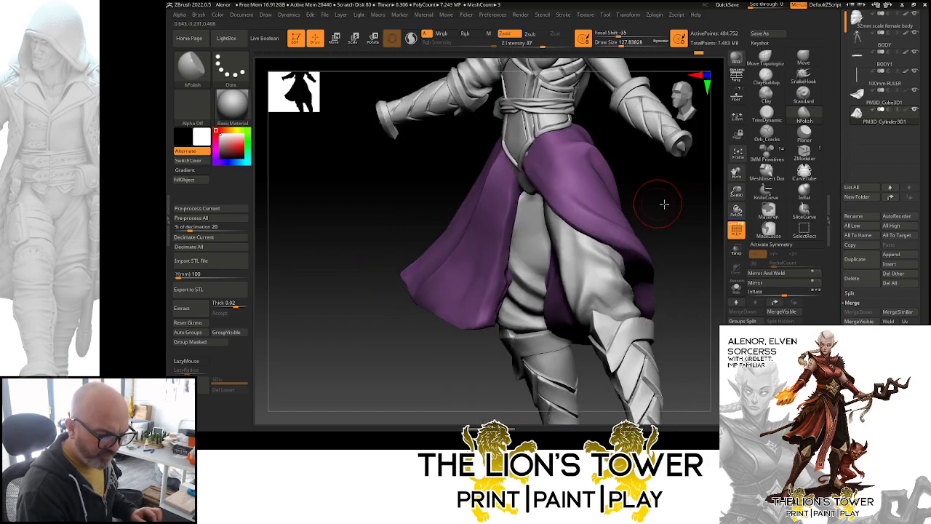
left_click_drag(662, 203, 630, 203)
left_click_drag(639, 239, 467, 225)
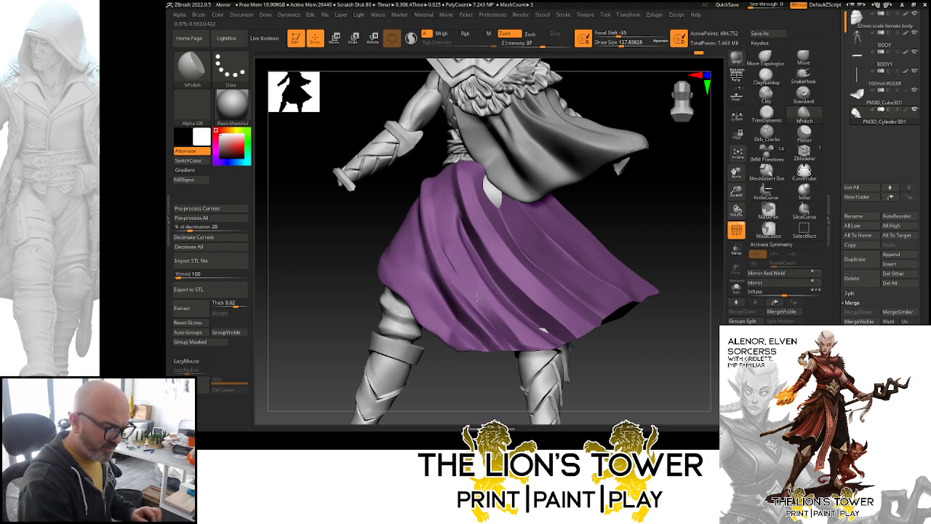
key("shift")
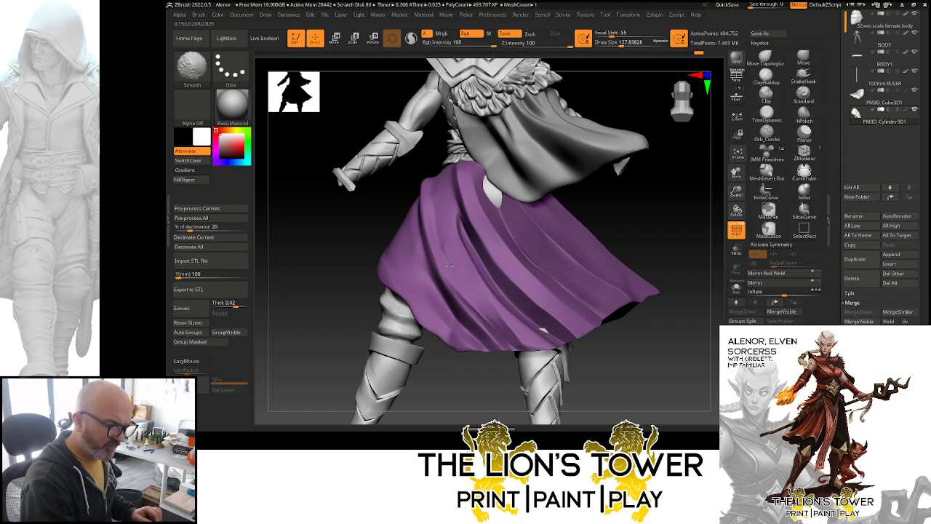
left_click(620, 44)
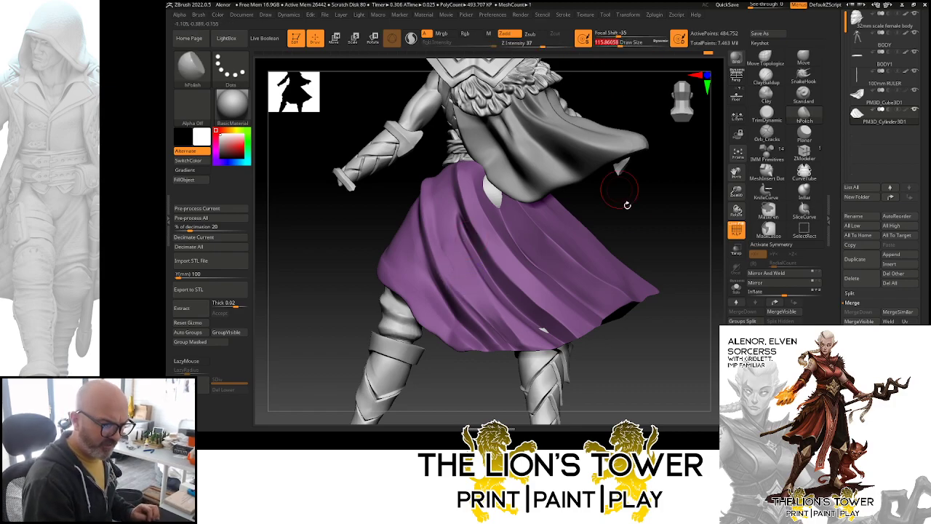
mouse_move(627, 205)
left_mouse_down()
mouse_move(650, 235)
mouse_move(458, 211)
left_mouse_up()
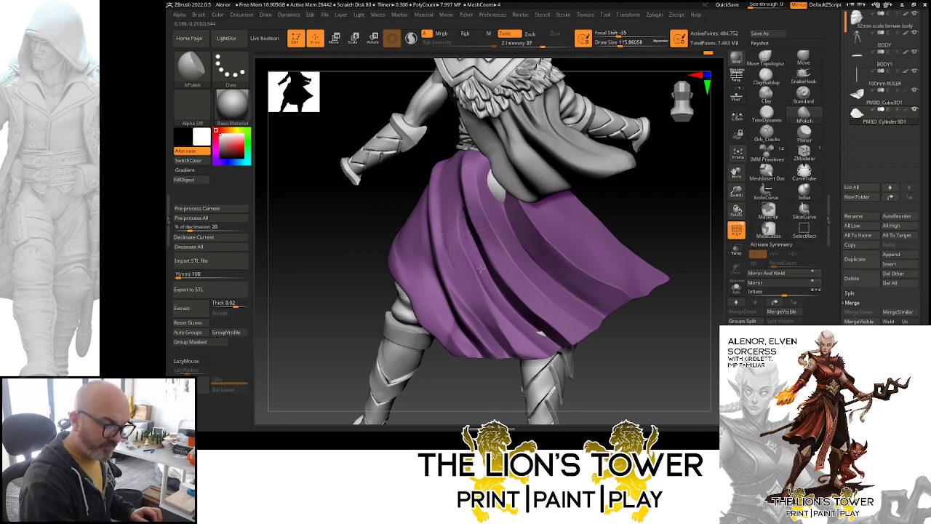
key("shift")
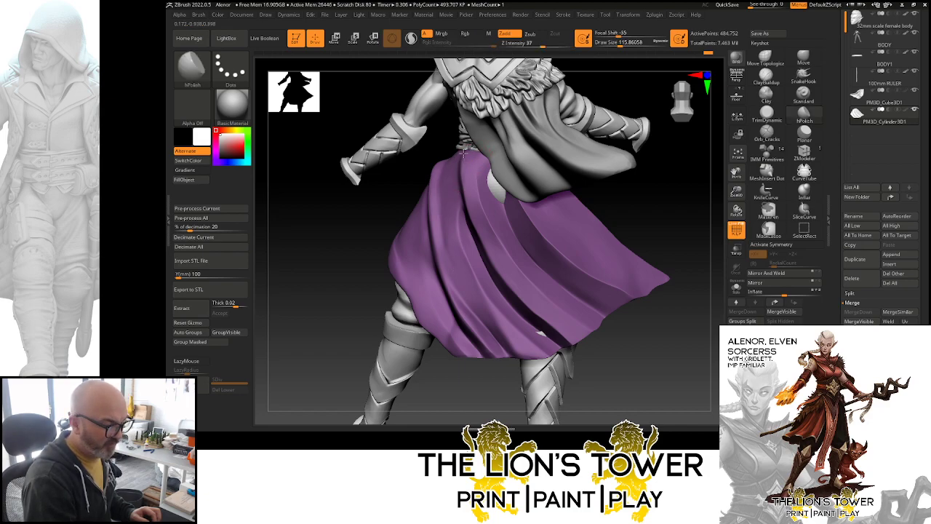
mouse_move(464, 153)
left_mouse_down()
mouse_move(469, 202)
mouse_move(477, 147)
left_mouse_up()
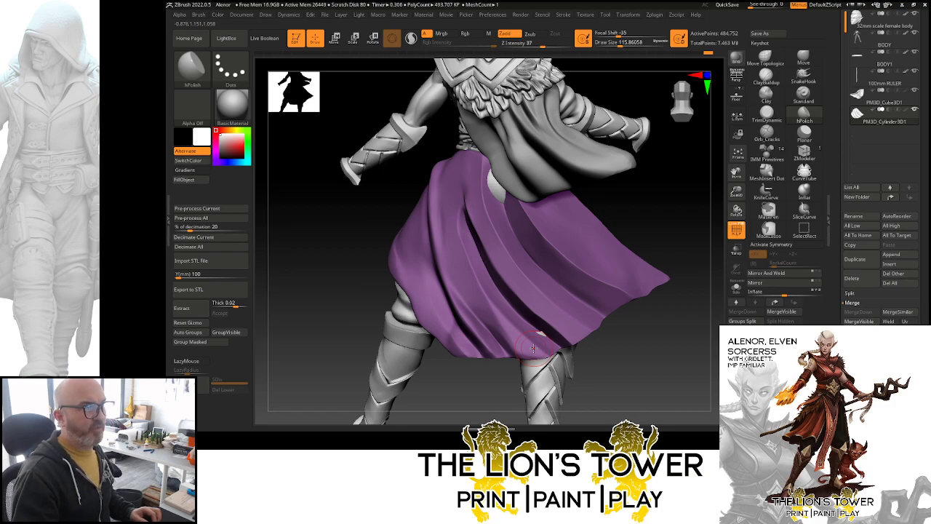
mouse_move(655, 231)
left_mouse_down()
mouse_move(681, 228)
mouse_move(633, 199)
left_mouse_up()
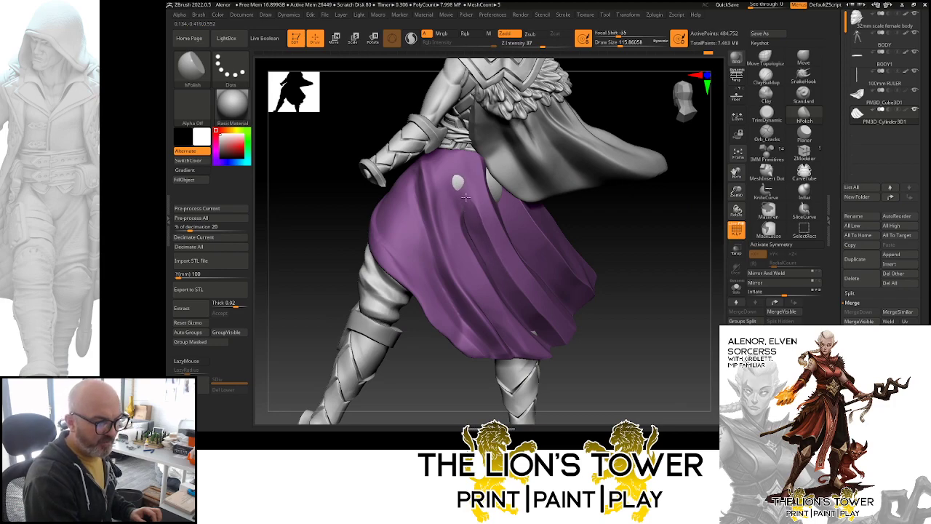
- Smooth and polish the skirt's back folds toward the flared corner with hPolish at a draw size of about 116
mouse_move(649, 136)
left_mouse_down()
mouse_move(609, 99)
mouse_move(591, 101)
left_mouse_up()
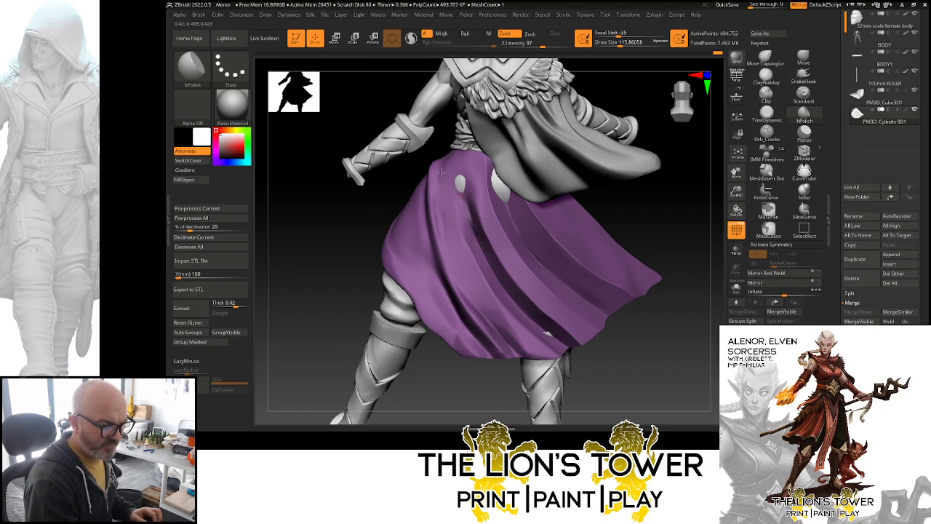
key("shift")
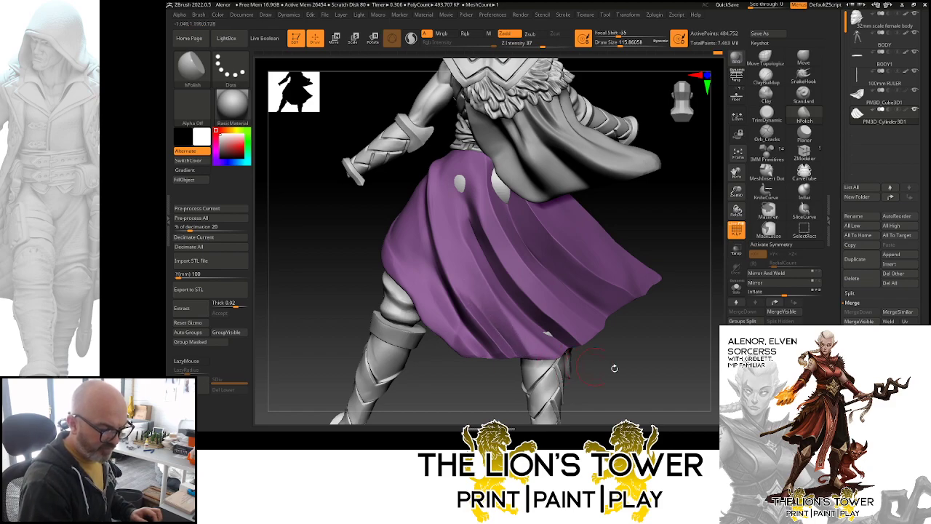
left_click_drag(617, 374, 622, 299)
left_click_drag(637, 225, 626, 206)
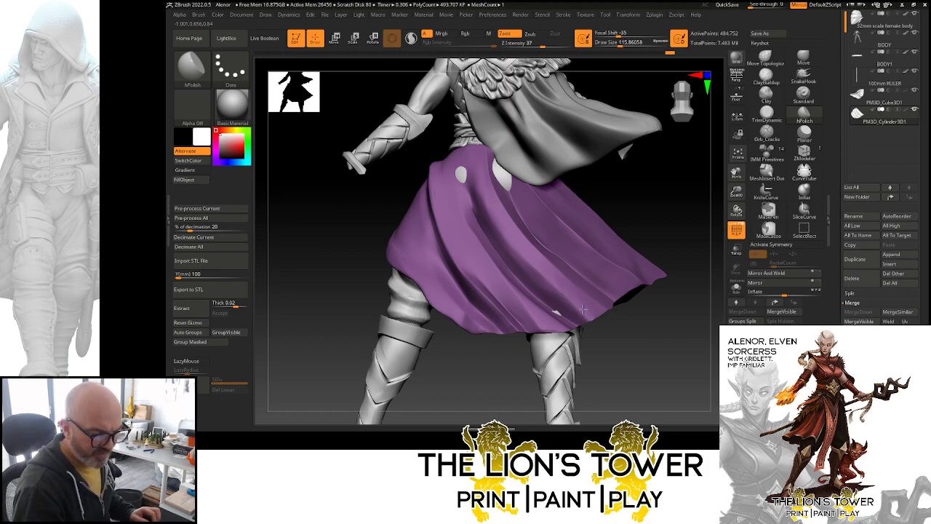
left_click_drag(634, 212, 562, 299)
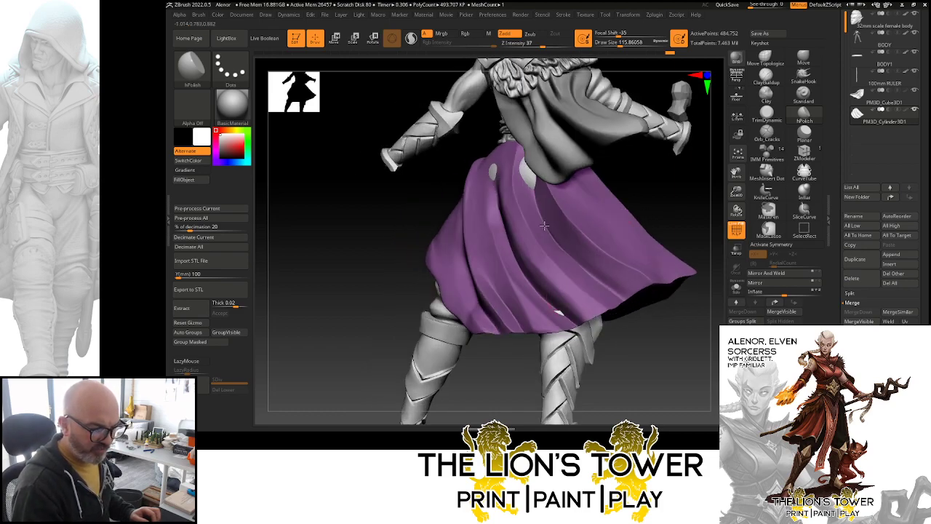
left_click_drag(657, 193, 589, 285)
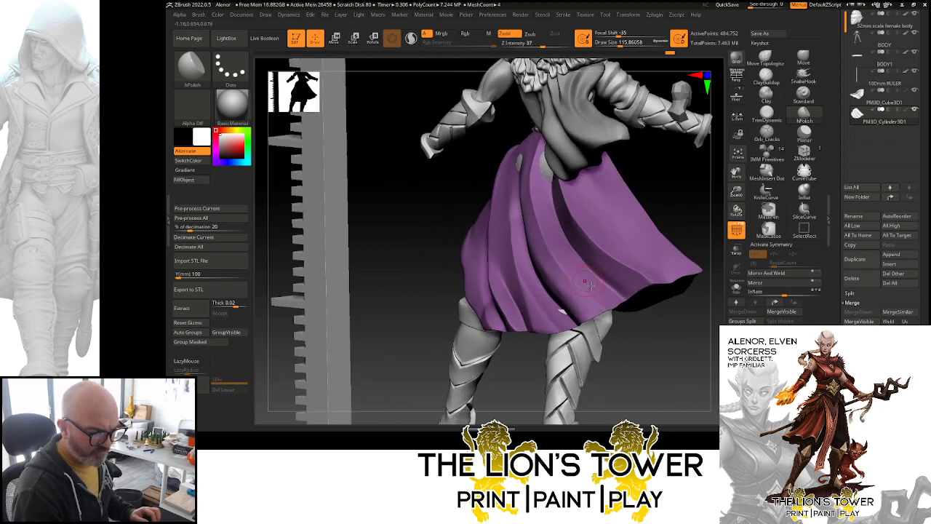
left_click_drag(661, 196, 602, 224)
left_click_drag(663, 240, 636, 251)
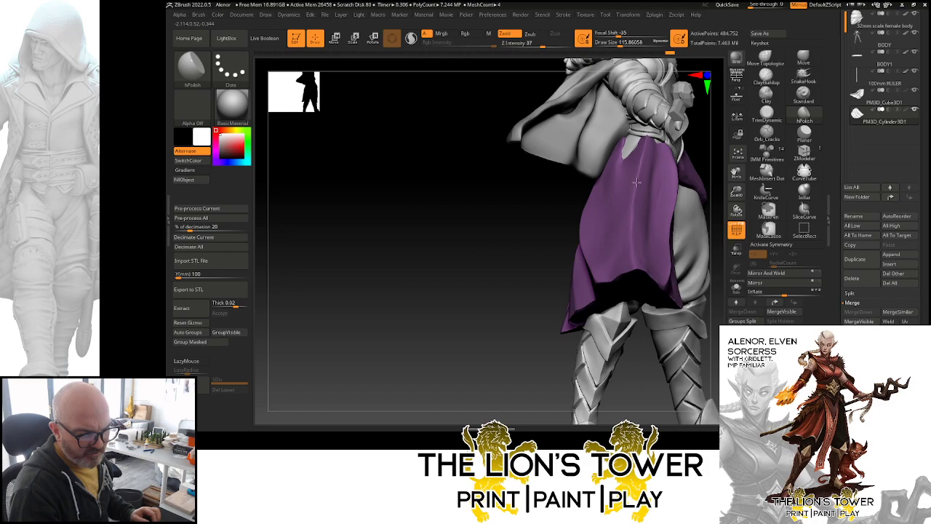
- Push the skirt's back waist in against the hips with the Move brush at a draw size of about 280
right_click_drag(637, 210, 680, 189, "ctrl")
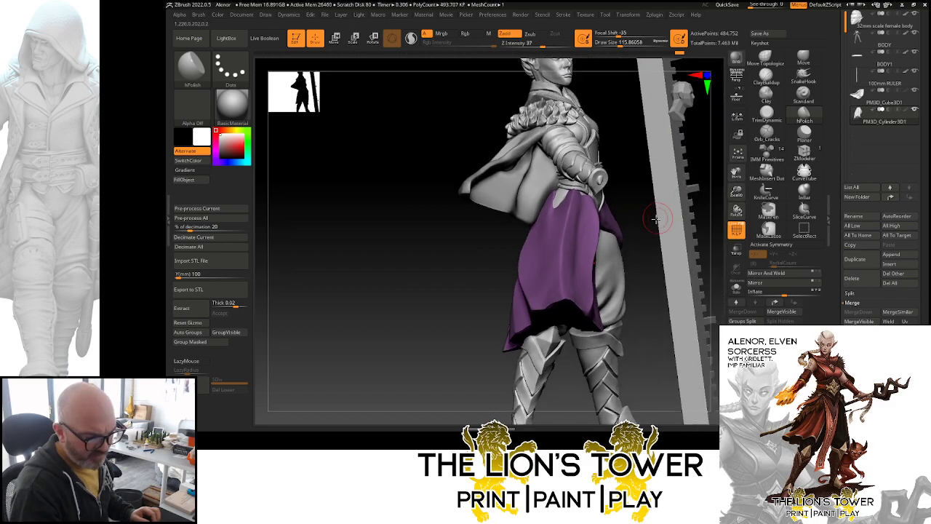
left_click_drag(657, 218, 490, 275)
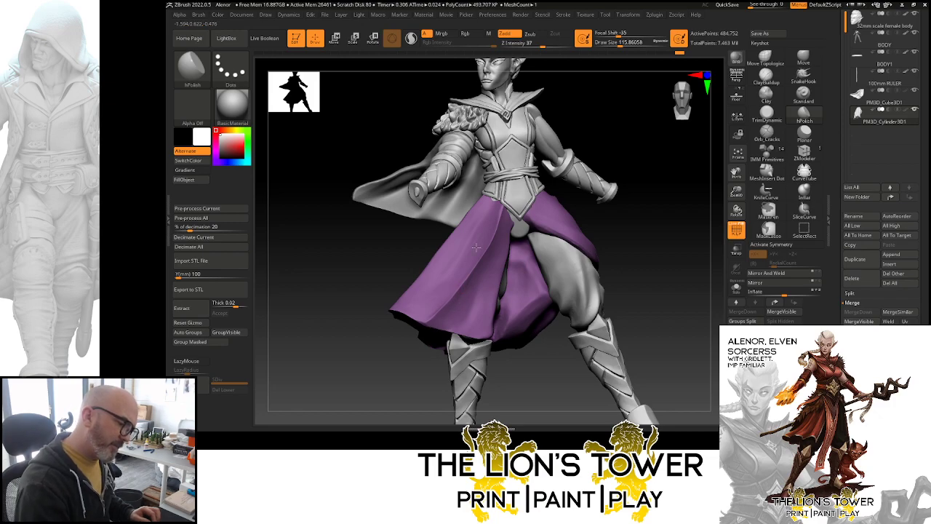
mouse_move(652, 233)
left_mouse_down()
mouse_move(661, 259)
mouse_move(703, 215)
left_mouse_up()
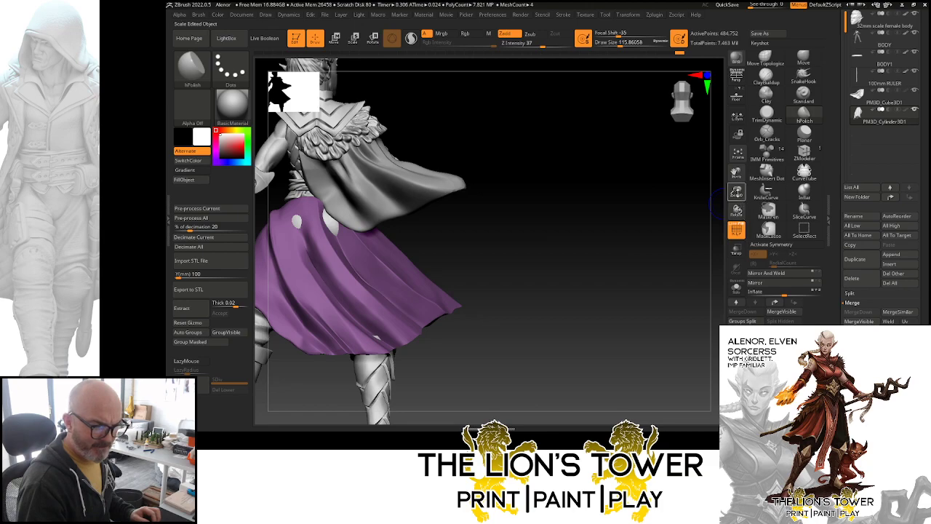
right_click_drag(703, 216, 736, 182, "ctrl")
right_click_drag(736, 182, 796, 142, "alt")
left_click(803, 58)
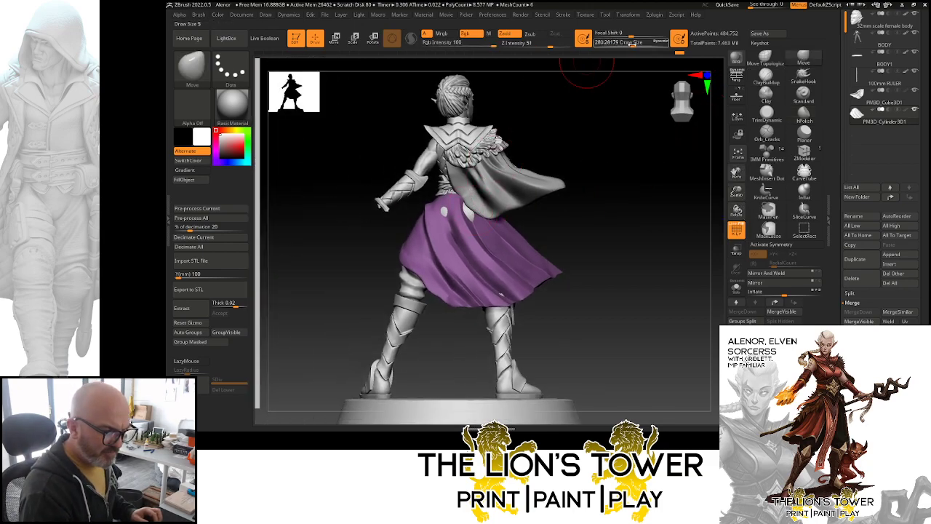
left_click_drag(546, 150, 597, 164)
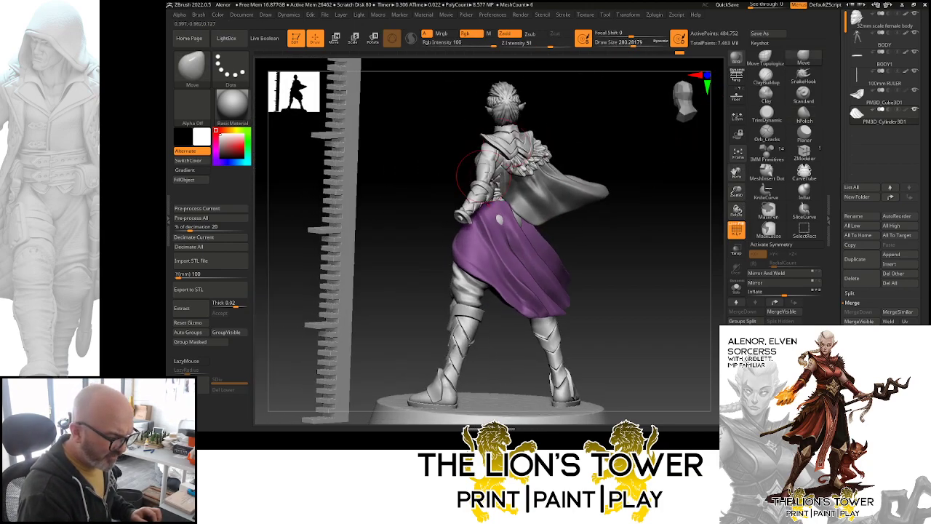
left_click_drag(508, 205, 509, 212)
left_click_drag(565, 148, 577, 133)
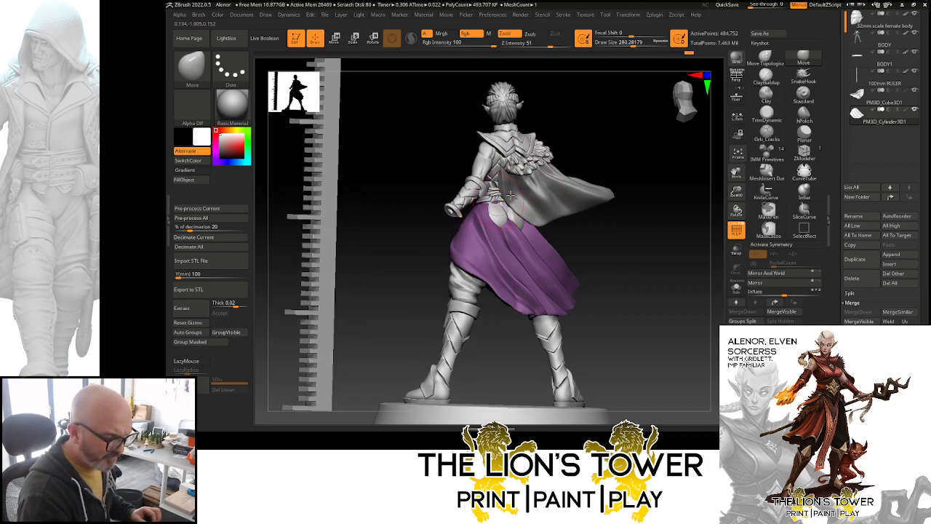
right_click_drag(510, 195, 538, 205)
left_click_drag(516, 232, 511, 230)
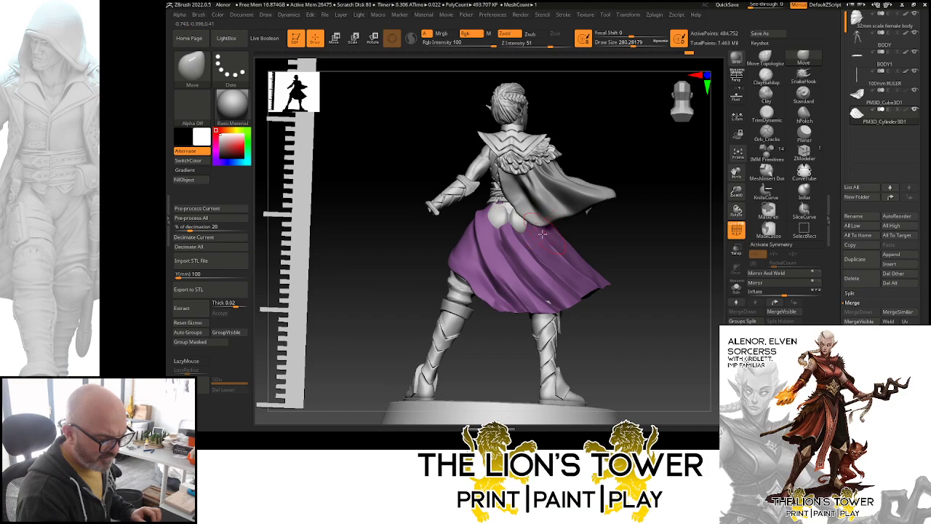
- Adjust the skirt's side waistline so it sits closer to the hip beneath the cape
right_click_drag(554, 217, 487, 198)
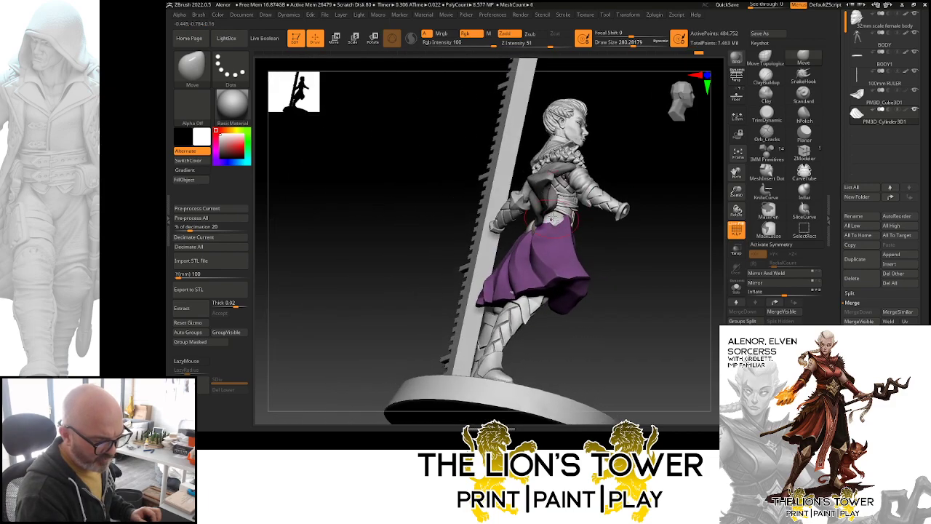
left_click(556, 217, "alt")
left_click(572, 226, "alt")
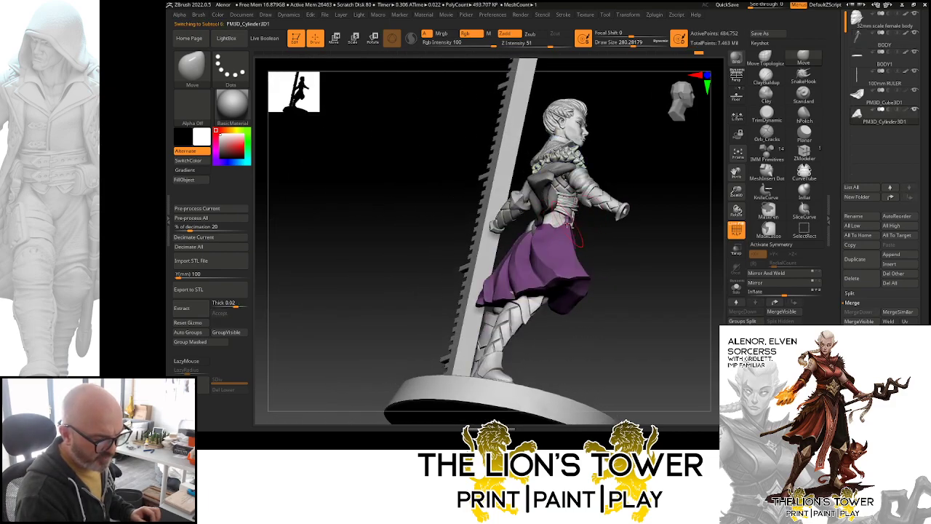
mouse_move(600, 226)
right_mouse_down()
mouse_move(587, 256)
mouse_move(669, 258)
mouse_move(646, 249)
mouse_move(623, 218)
mouse_move(661, 249)
mouse_move(612, 211)
right_mouse_up()
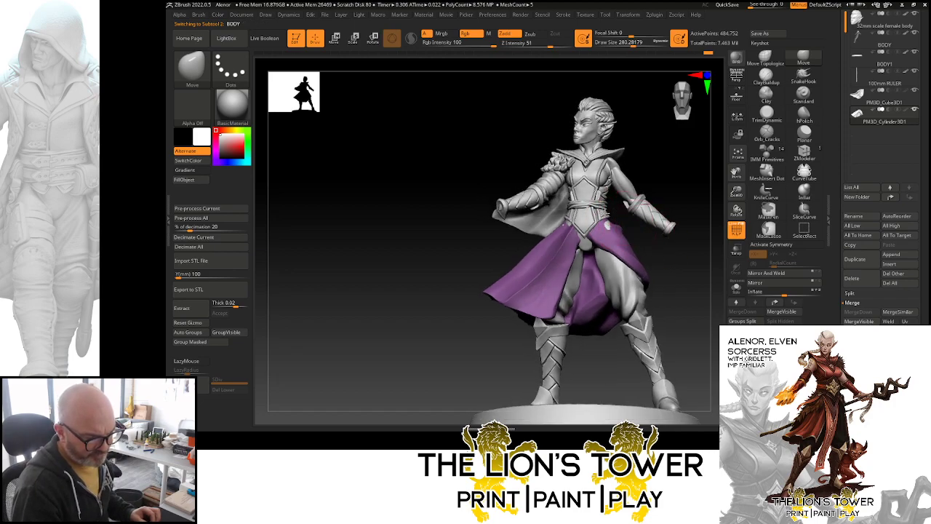
- Switch to the BODY subtool and mask everything except the corset polygroup
left_click(647, 203, "alt")
left_click_drag(662, 180, 673, 190, "ctrl")
left_click(604, 214, "ctrl+shift")
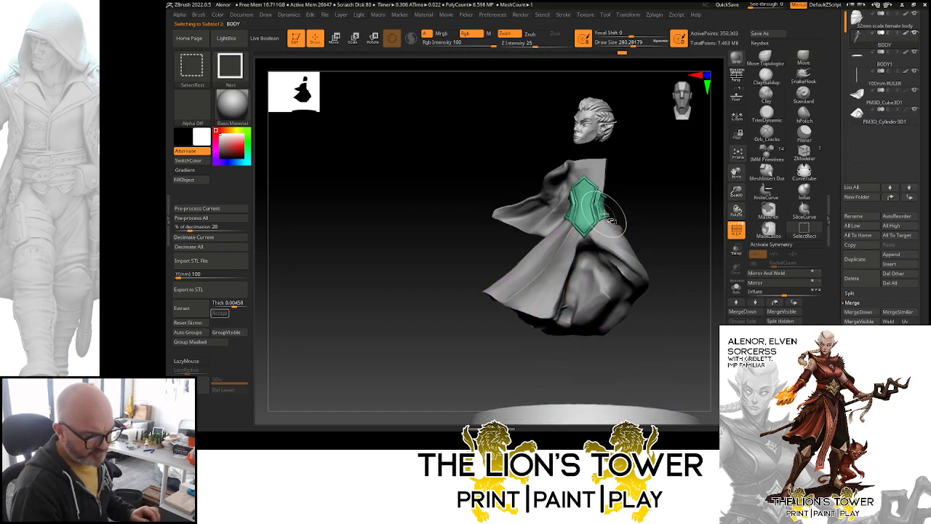
left_click(609, 206, "ctrl+shift")
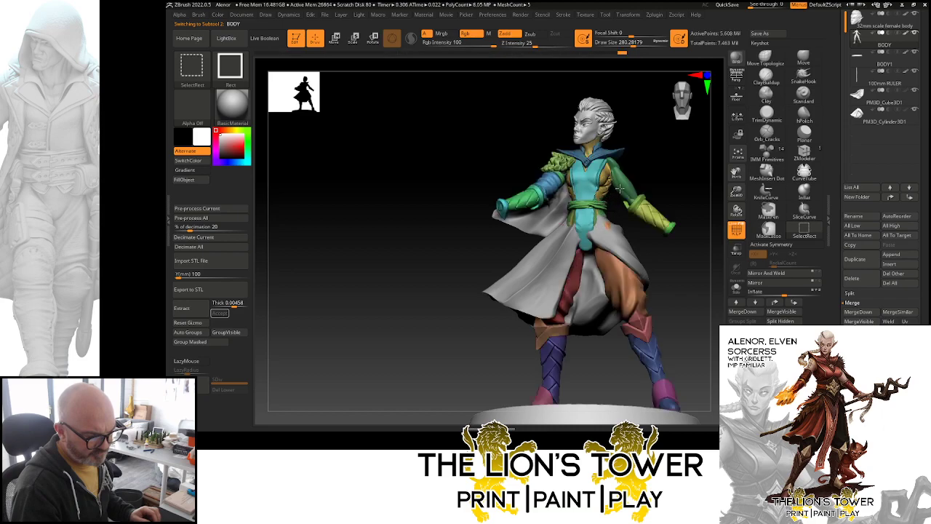
left_click(648, 166, "ctrl")
left_click(648, 167, "ctrl+shift")
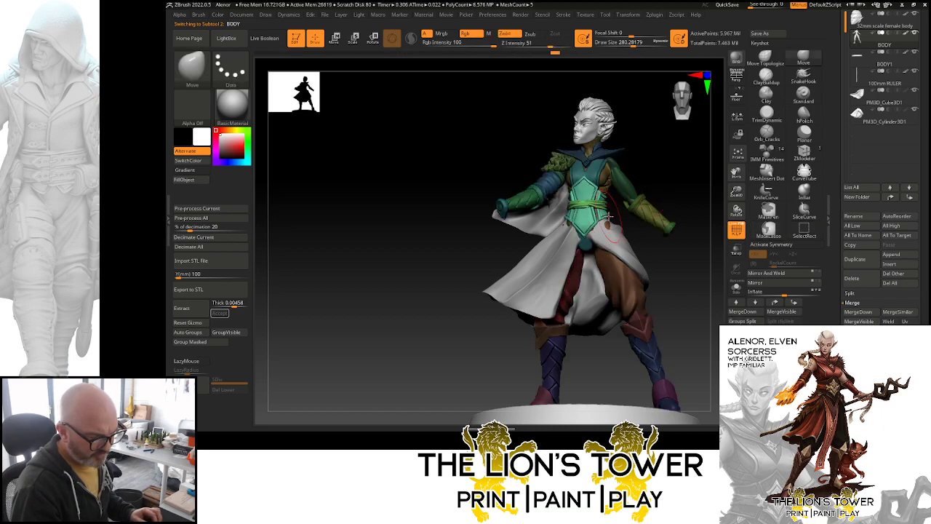
- Reshape the corset's waist with the Move brush under X symmetry and clear the mask
key("x")
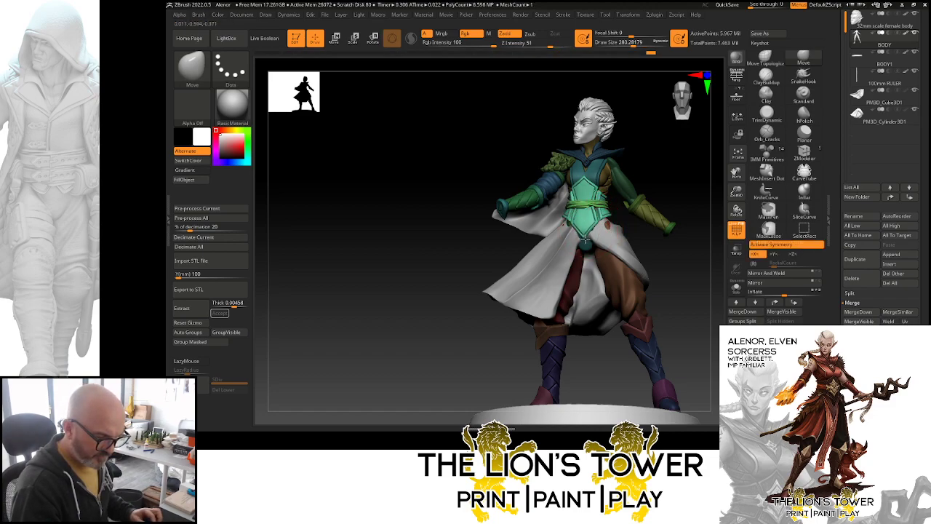
left_click_drag(667, 170, 627, 209)
left_click_drag(703, 226, 638, 218)
mouse_move(667, 249)
left_mouse_down()
mouse_move(683, 172)
mouse_move(661, 232)
mouse_move(706, 243)
left_mouse_up()
left_click(682, 174, "ctrl")
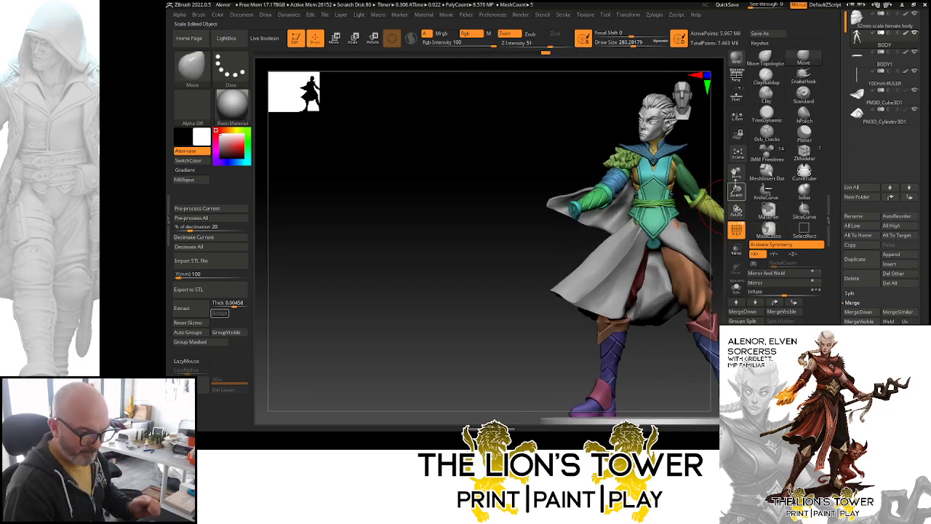
- Carve crease lines into the skirt's flared front panel using Orb_Cracks at Z Intensity 15 and a draw size of about 167
left_click(735, 155)
left_click_drag(729, 158, 703, 135)
left_click(605, 234, "alt")
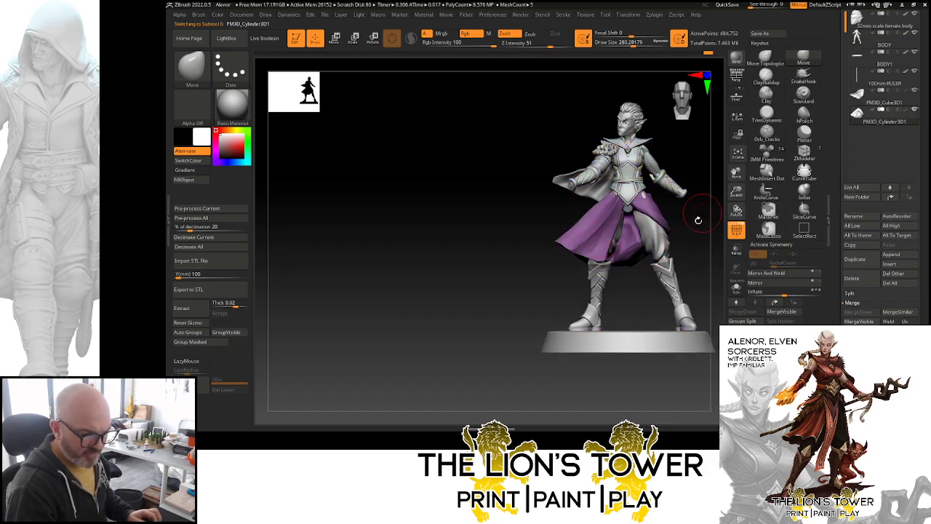
mouse_move(698, 220)
left_mouse_down()
mouse_move(698, 204)
mouse_move(735, 200)
mouse_move(668, 193)
left_mouse_up()
left_click(767, 131)
left_click(527, 45)
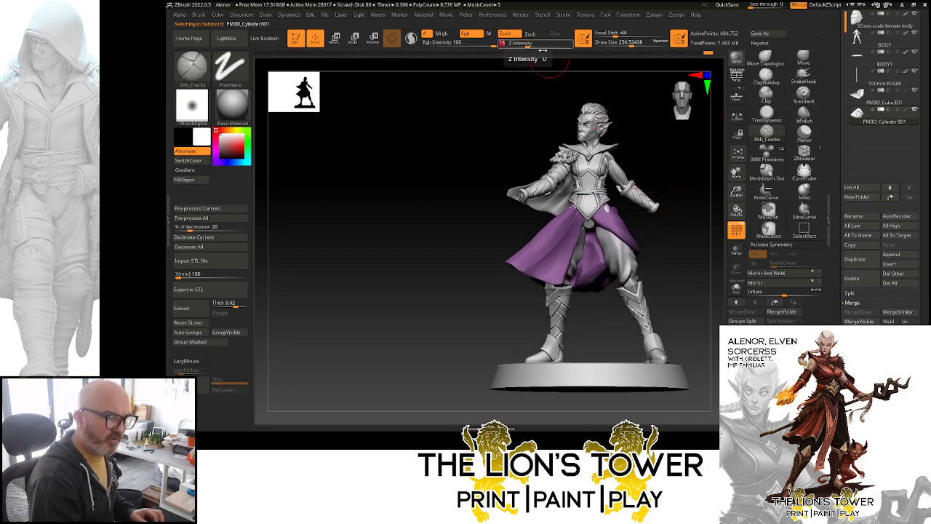
left_click_drag(631, 45, 627, 45)
left_click_drag(735, 191, 736, 204)
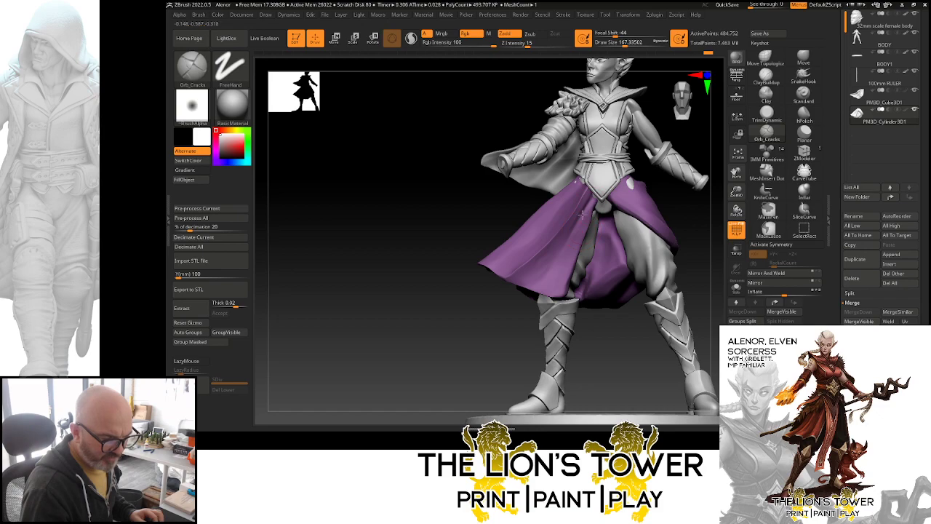
left_click_drag(685, 218, 705, 232)
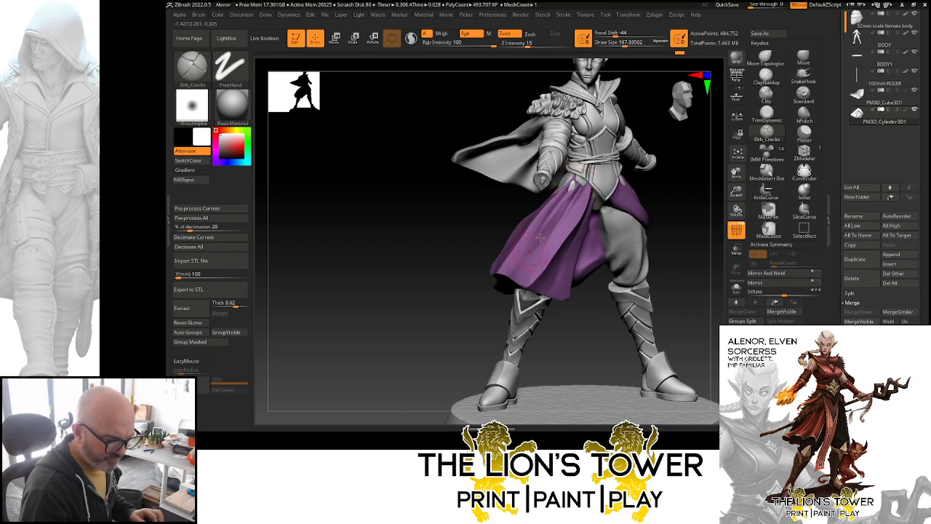
- Carve creases along the skirt's side and back folds below the cape with Orb_Cracks
left_click_drag(655, 191, 634, 268)
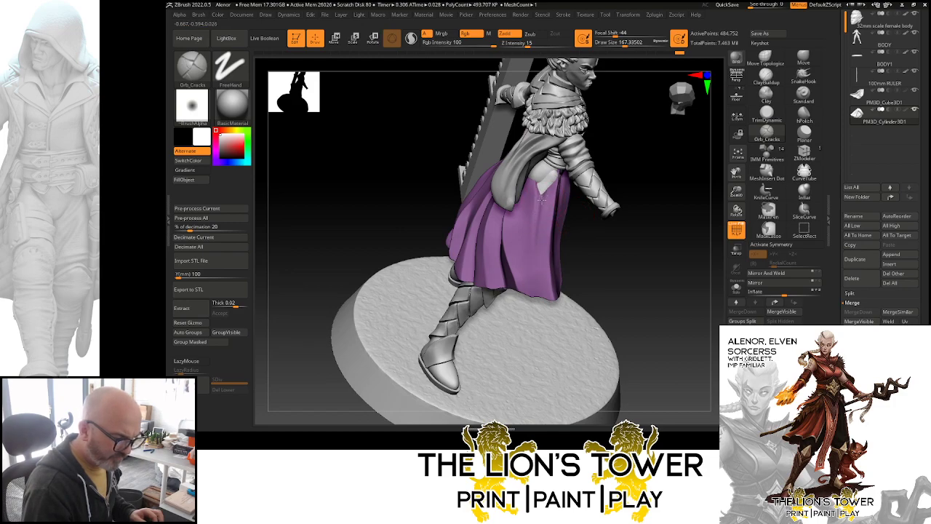
left_click_drag(643, 279, 619, 258)
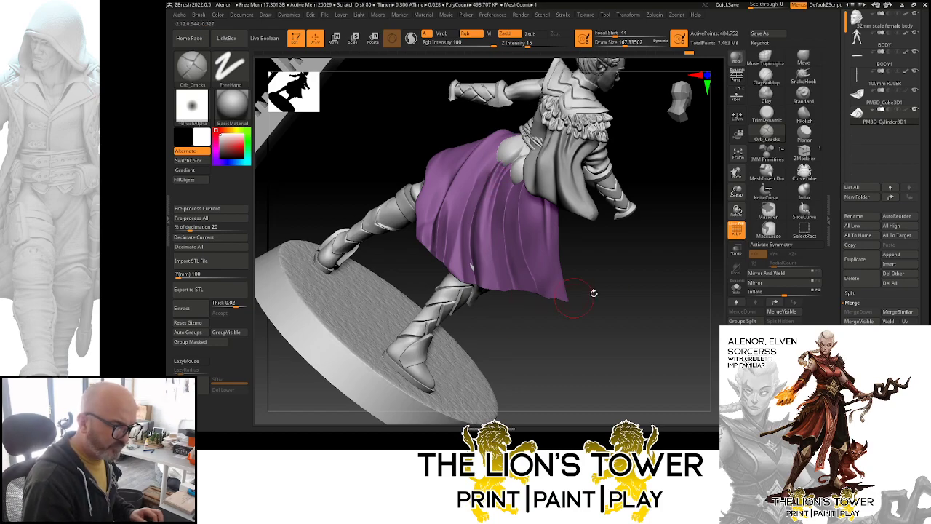
left_click_drag(593, 292, 535, 187)
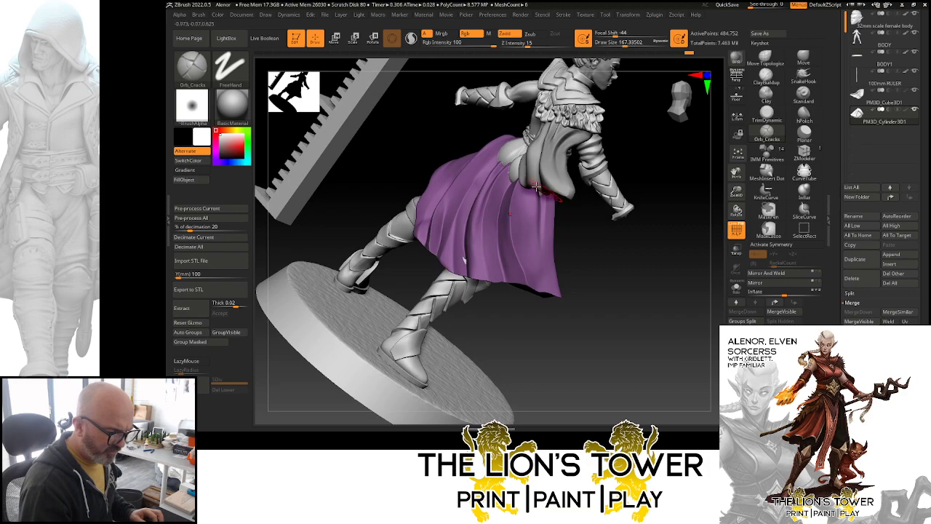
- Isolate the skirt and carve a long crease from its upper back down between the folds with Orb_Cracks
left_click(738, 288)
left_click_drag(608, 267, 521, 177)
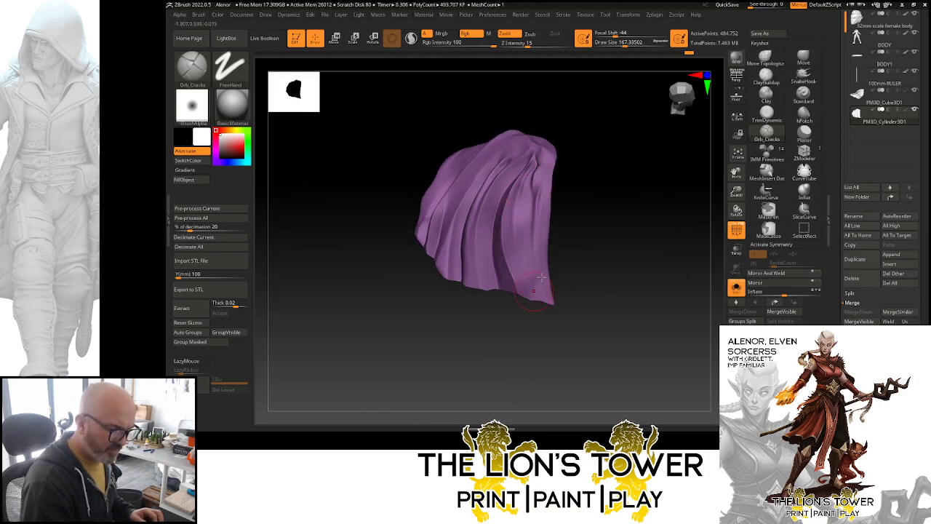
left_click_drag(656, 236, 581, 138, "alt")
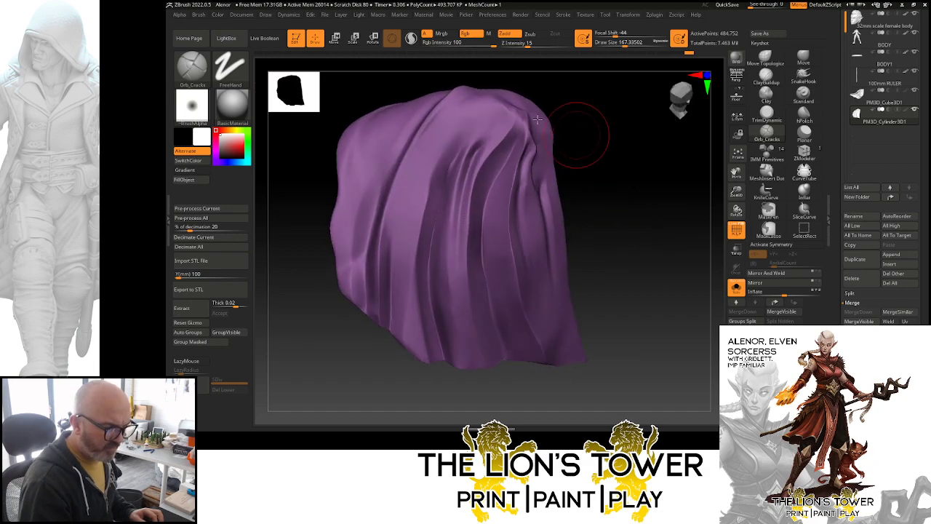
mouse_move(467, 109)
left_mouse_down()
mouse_move(427, 146)
mouse_move(410, 197)
left_mouse_up()
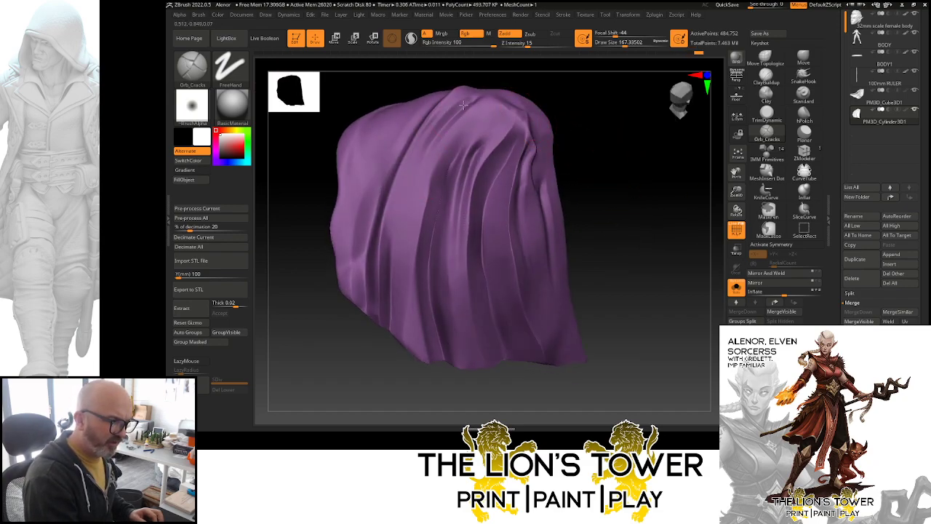
mouse_move(463, 105)
left_mouse_down()
mouse_move(422, 149)
mouse_move(409, 191)
left_mouse_up()
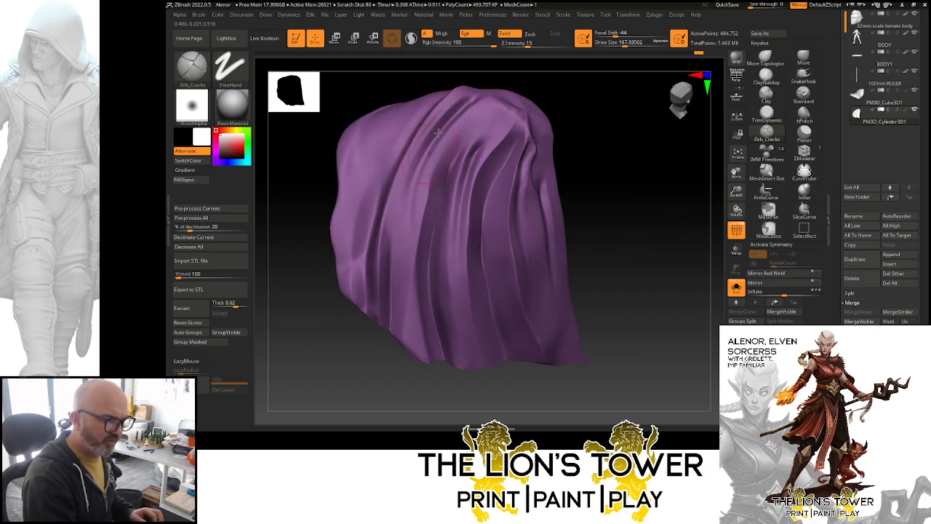
mouse_move(700, 195)
left_mouse_down("alt")
mouse_move(589, 185)
mouse_move(629, 231)
mouse_move(629, 248)
mouse_move(607, 253)
mouse_move(619, 336)
mouse_move(644, 293)
mouse_move(627, 303)
mouse_move(696, 267)
mouse_move(663, 258)
mouse_move(649, 211)
mouse_move(602, 209)
mouse_move(578, 118)
mouse_move(536, 116)
mouse_move(476, 138)
left_mouse_up("alt")
- Turn off the polygroup colours, show the whole figure again and choose the Move brush for the skirt's back
left_click(736, 229)
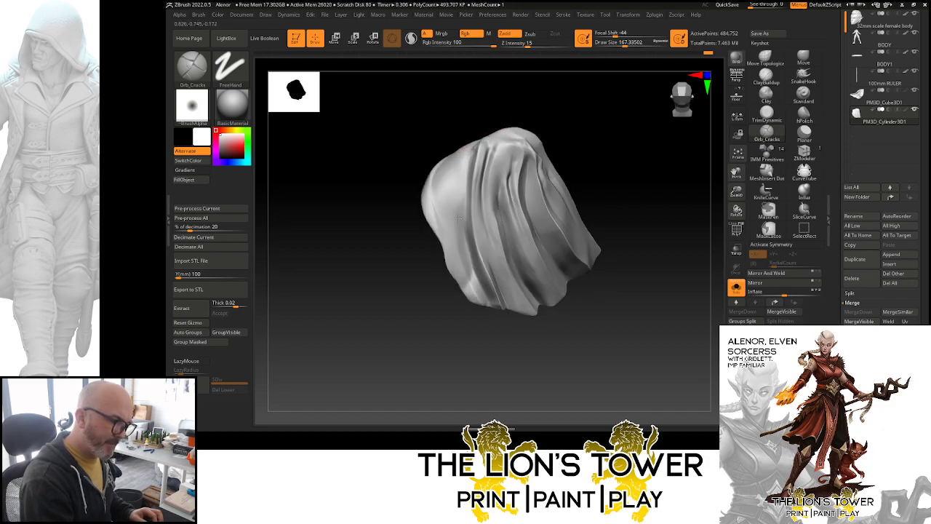
left_click(736, 286)
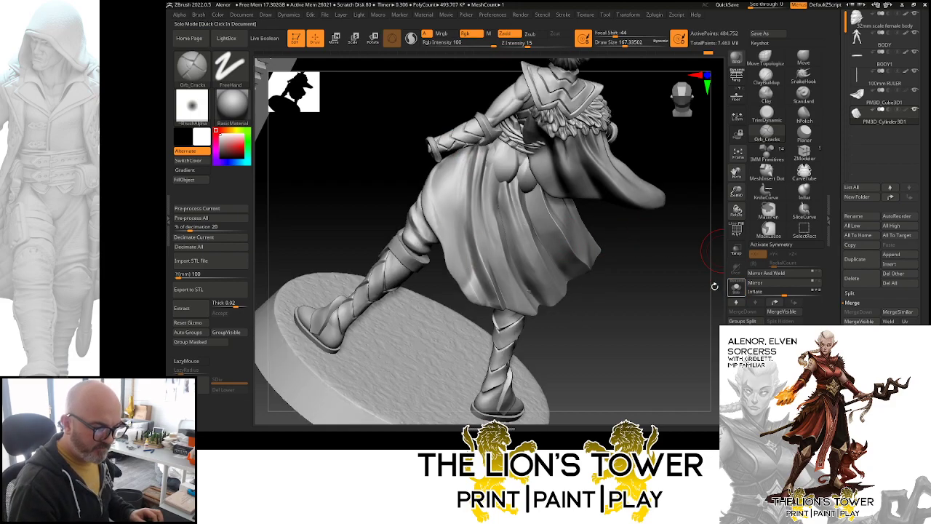
mouse_move(697, 281)
left_mouse_down()
mouse_move(669, 262)
mouse_move(677, 260)
mouse_move(682, 309)
left_mouse_up()
left_click(677, 261, "ctrl")
left_click(803, 58)
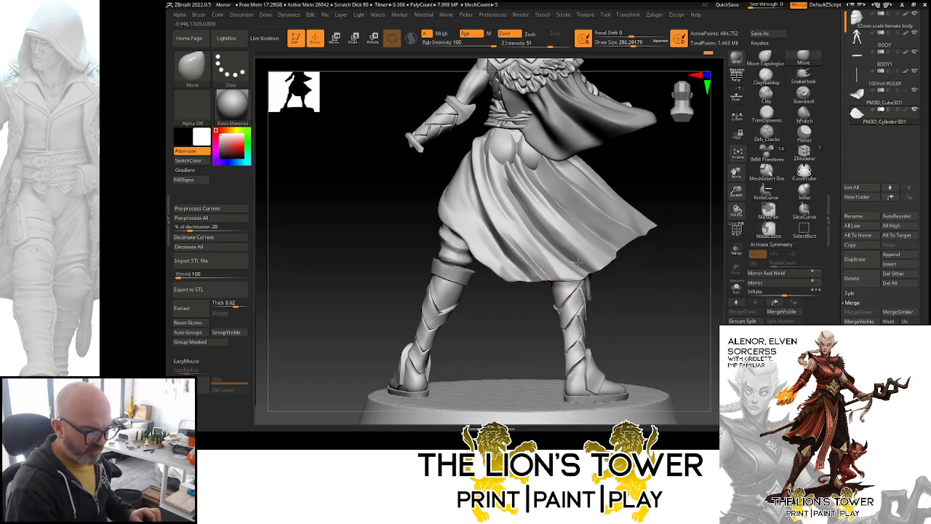
- Reshape the back hem of the flowing skirt with the Move brush
left_click_drag(576, 263, 577, 269)
mouse_move(646, 293)
left_mouse_down()
mouse_move(615, 145)
mouse_move(565, 170)
mouse_move(622, 265)
mouse_move(651, 283)
mouse_move(611, 271)
left_mouse_up()
- Mask the skirt with the MaskPen brush, separating off the lower hem area behind the thigh
left_click(765, 76)
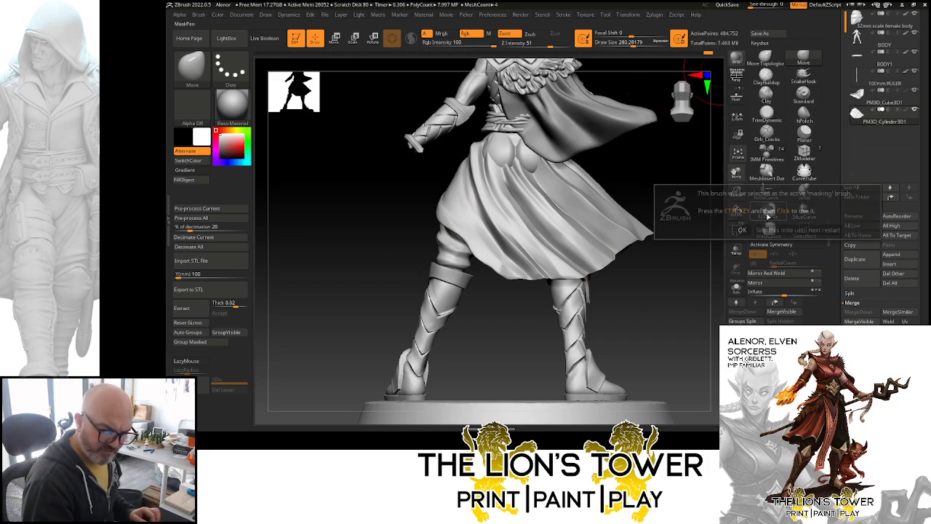
key("ctrl")
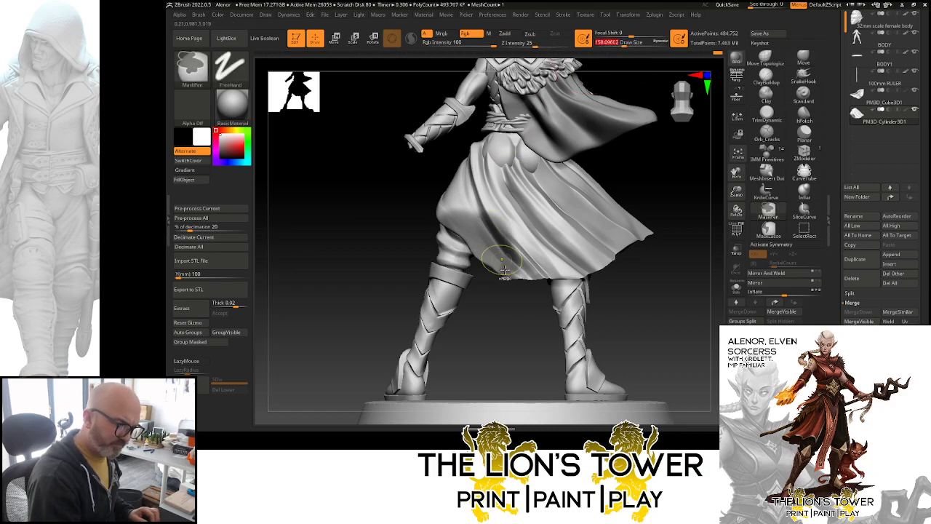
key("ctrl")
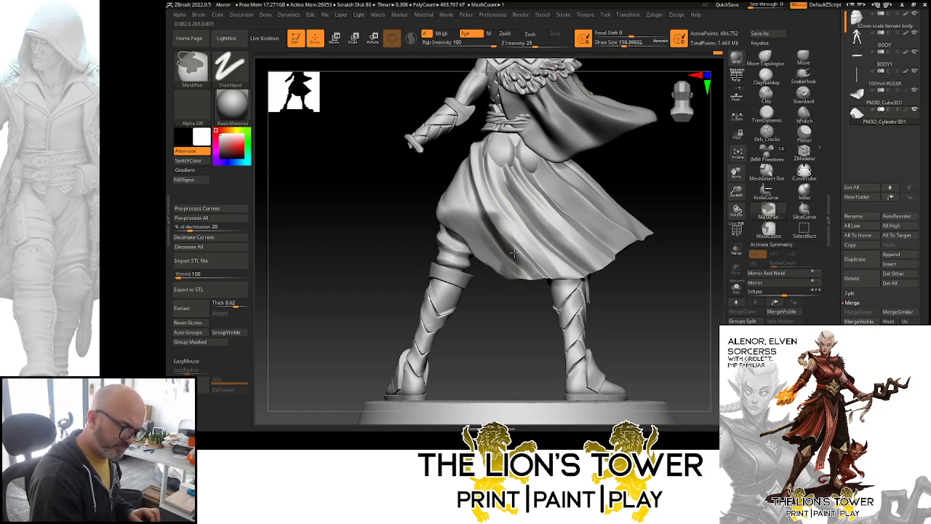
key("ctrl")
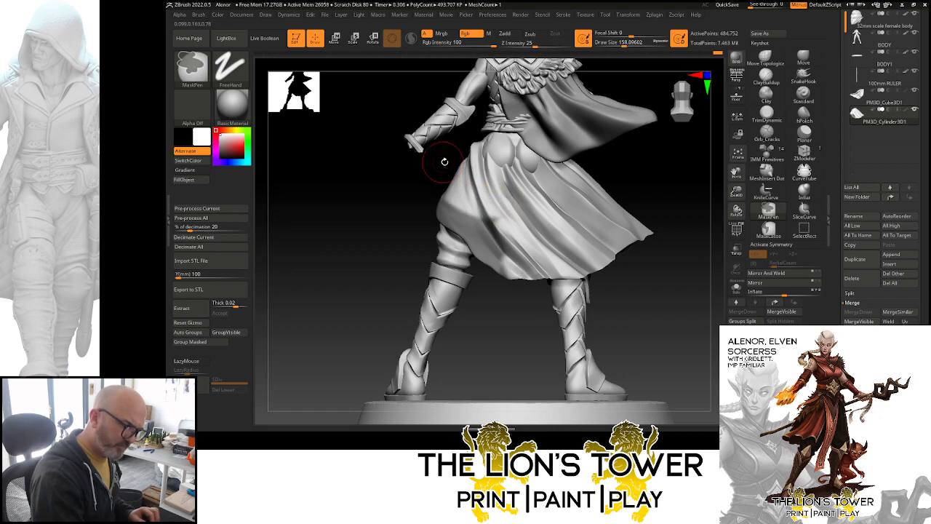
left_click_drag(443, 162, 500, 195)
key("ctrl")
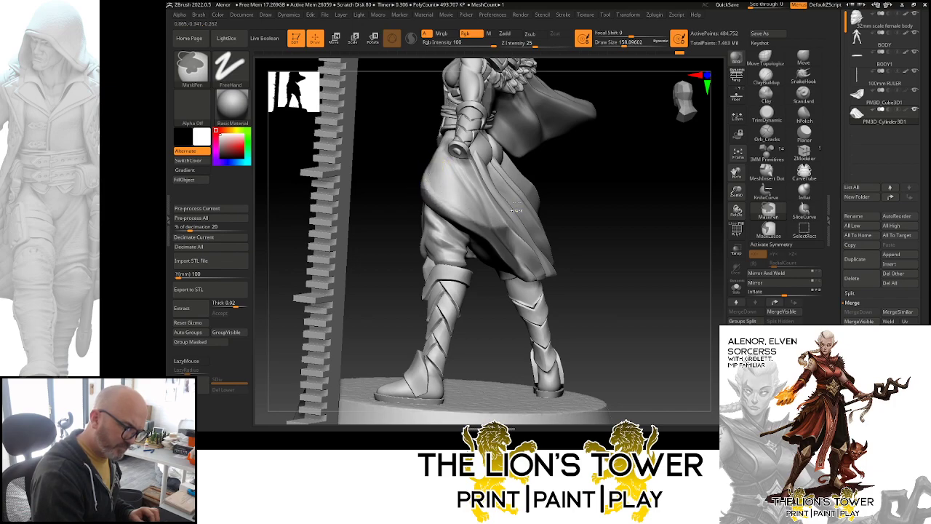
left_click_drag(607, 232, 524, 242)
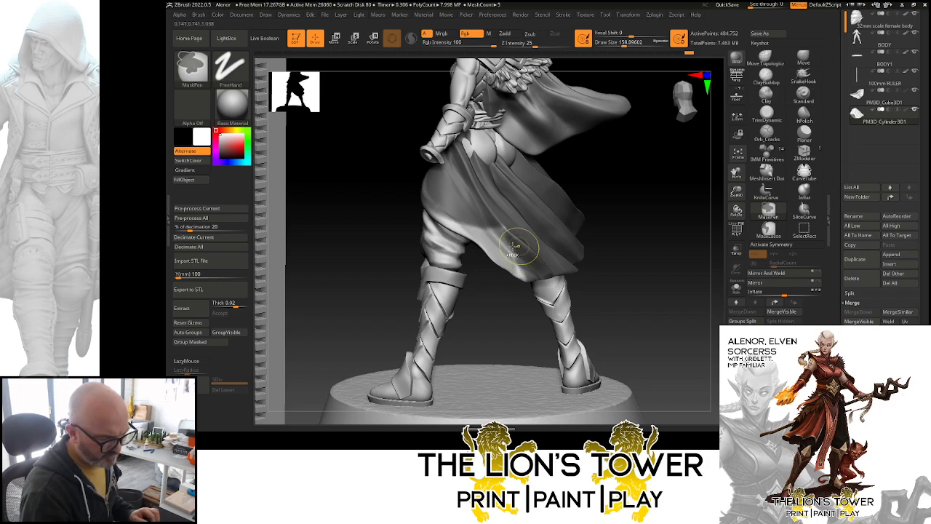
- Refine the hem mask at a draw size of about 116 and invert it
left_click(621, 44)
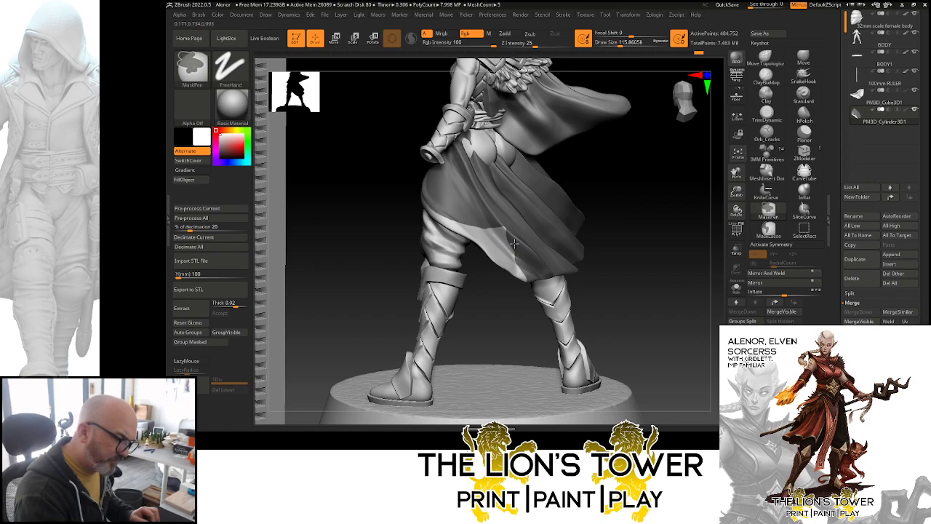
left_click_drag(593, 195, 617, 202)
left_click(671, 189, "ctrl")
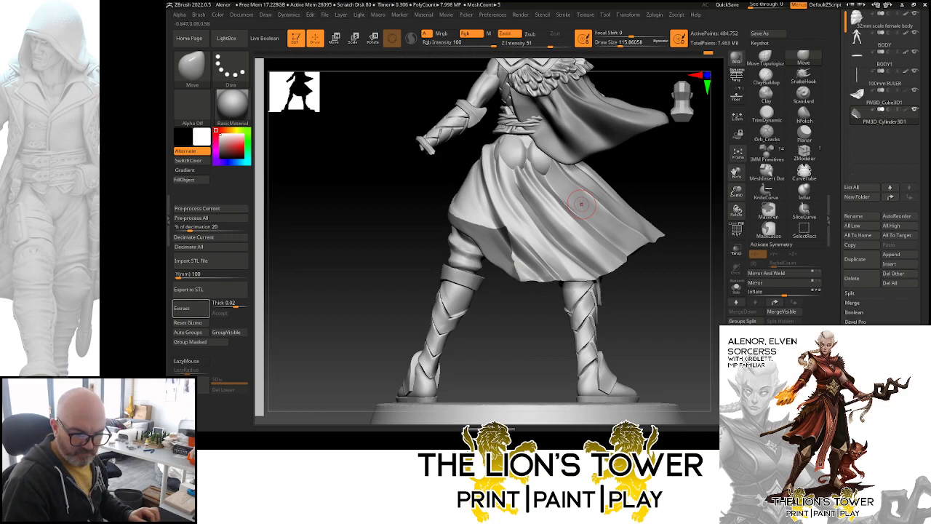
- Extract the masked hem area as a new subtool with a thickness of 0.02 and accept the extraction
left_click(181, 308)
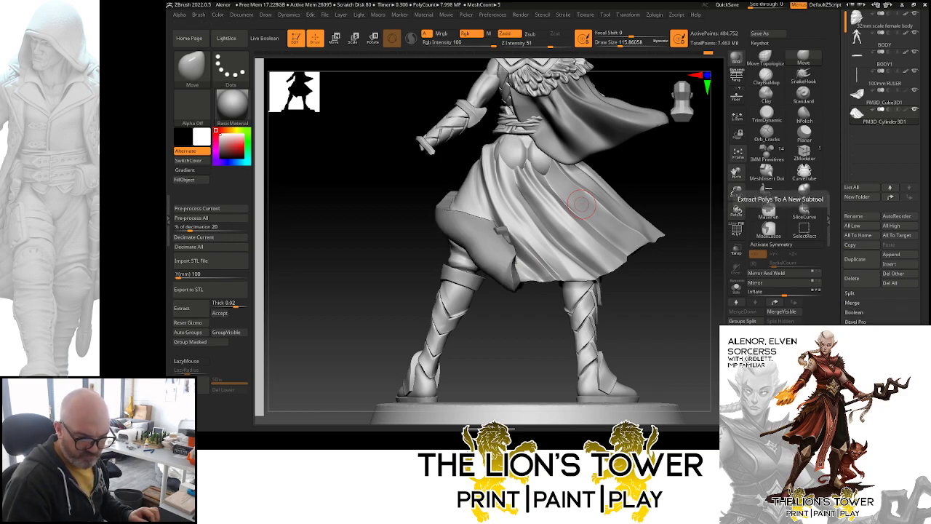
left_click(229, 303)
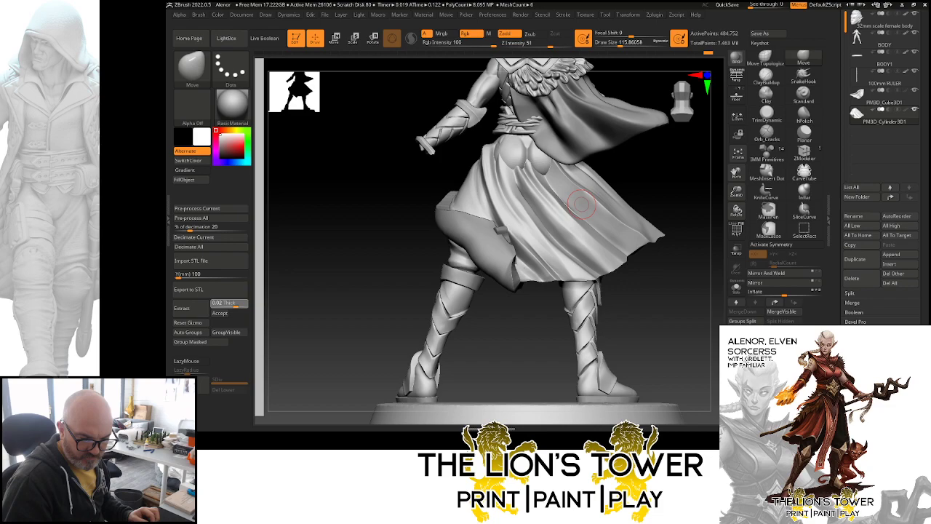
type("0.01")
key("Return")
left_click(220, 313)
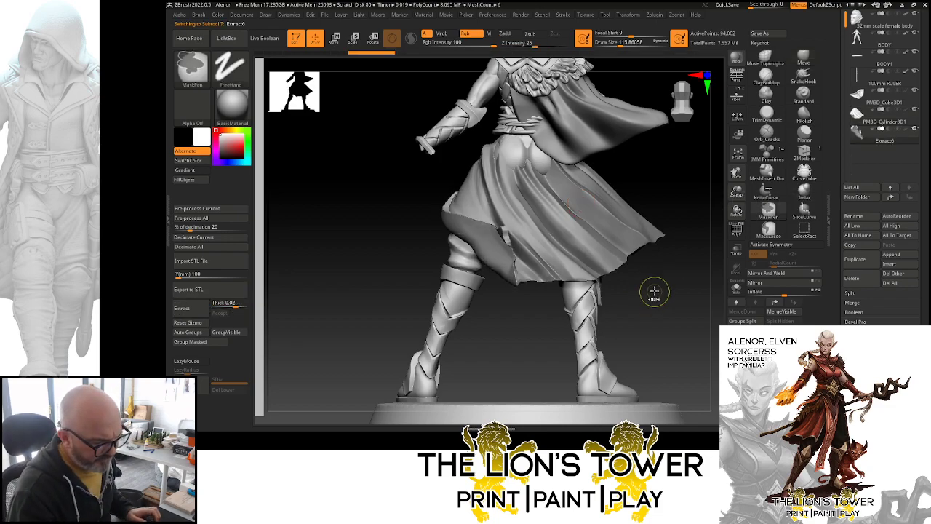
- Isolate the extracted flap and build up its raised corner with ClayBuildup at a draw size of about 63, then restore the full model
left_click(736, 286)
mouse_move(639, 313)
left_mouse_down()
mouse_move(613, 307)
mouse_move(632, 310)
mouse_move(622, 320)
mouse_move(669, 269)
mouse_move(642, 286)
mouse_move(669, 305)
mouse_move(709, 261)
left_mouse_up()
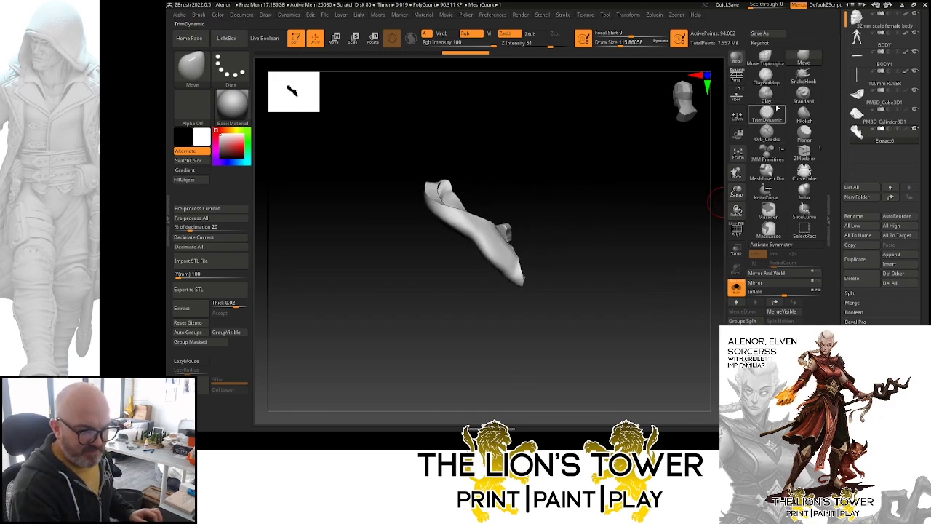
left_click(766, 74)
left_click_drag(737, 188, 748, 210)
left_click_drag(736, 172, 749, 181)
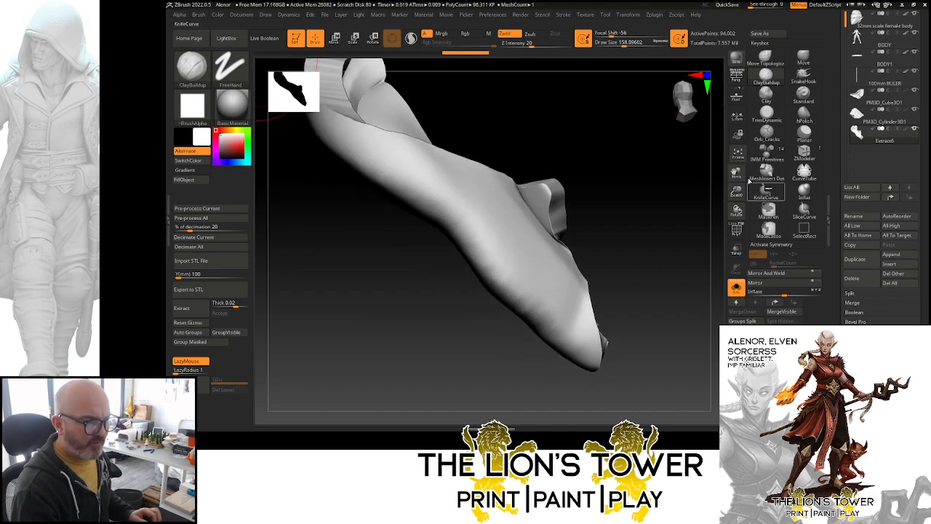
left_click(616, 45)
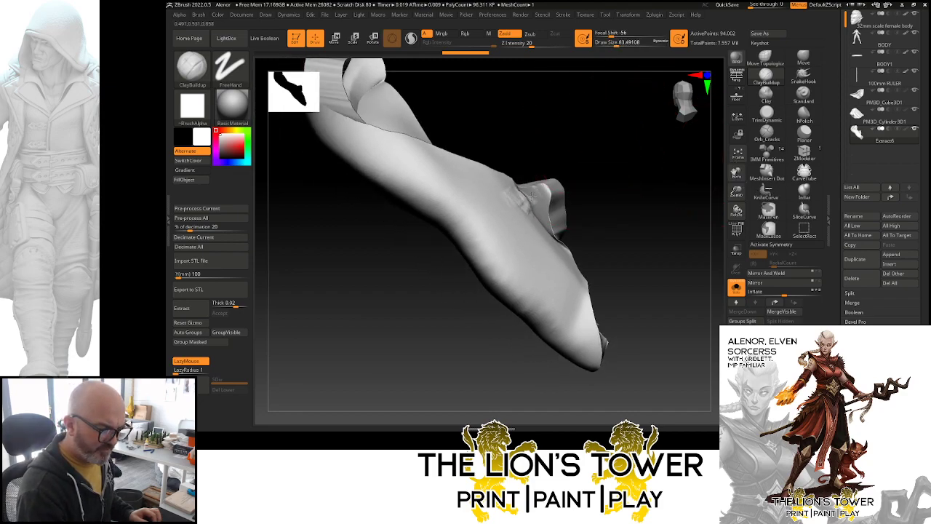
left_click_drag(533, 195, 543, 241)
left_click(736, 288)
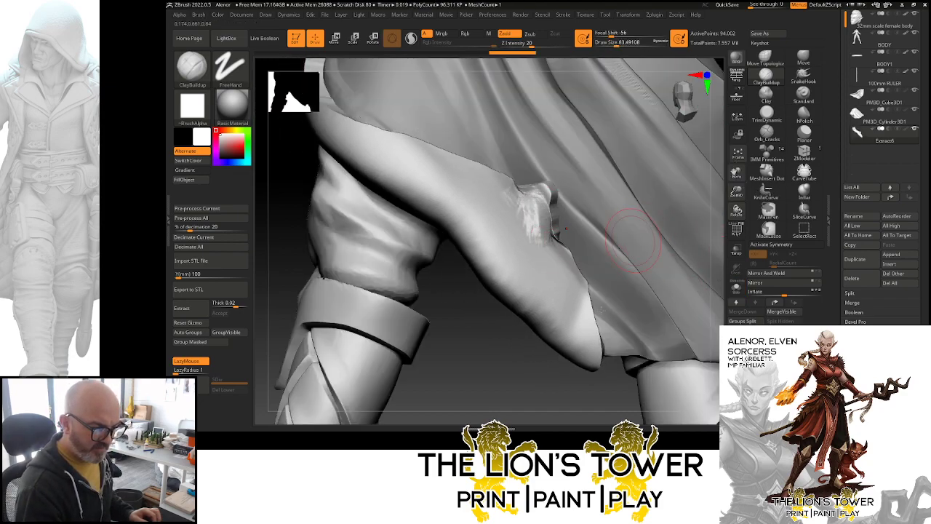
- Fill out the flap's corner and underside with more ClayBuildup strokes, using Sculptris Pro
mouse_move(541, 409)
left_mouse_down()
mouse_move(583, 407)
mouse_move(574, 402)
left_mouse_up()
left_click_drag(526, 211, 536, 227)
mouse_move(507, 191)
left_mouse_down()
mouse_move(489, 180)
mouse_move(518, 203)
mouse_move(536, 195)
mouse_move(524, 197)
mouse_move(550, 216)
mouse_move(567, 284)
mouse_move(538, 211)
mouse_move(472, 183)
mouse_move(553, 269)
mouse_move(509, 218)
mouse_move(566, 313)
mouse_move(553, 218)
mouse_move(575, 342)
mouse_move(509, 211)
mouse_move(544, 309)
mouse_move(549, 211)
mouse_move(561, 266)
mouse_move(454, 171)
mouse_move(482, 187)
mouse_move(509, 180)
mouse_move(397, 153)
mouse_move(520, 229)
mouse_move(534, 280)
mouse_move(509, 229)
left_mouse_up()
left_click(412, 38)
mouse_move(498, 385)
left_mouse_down()
mouse_move(531, 384)
mouse_move(655, 306)
mouse_move(635, 242)
left_mouse_up()
mouse_move(692, 221)
left_mouse_down()
mouse_move(699, 277)
mouse_move(707, 244)
left_mouse_up()
- Pull the flap's edge and corner into a fold with the Move brush at a draw size of about 116
left_click(803, 58)
mouse_move(708, 281)
left_mouse_down()
mouse_move(658, 293)
mouse_move(647, 305)
left_mouse_up()
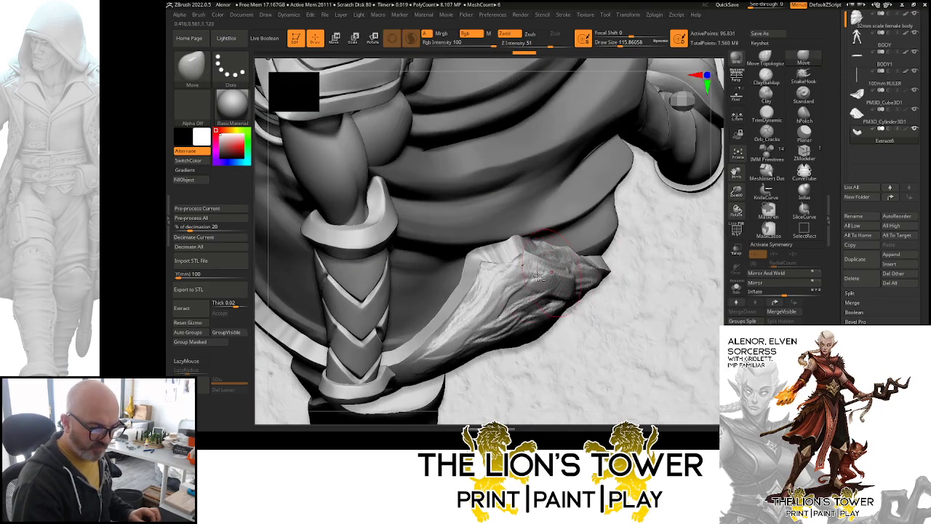
mouse_move(553, 263)
left_mouse_down()
mouse_move(529, 269)
mouse_move(497, 310)
mouse_move(453, 336)
left_mouse_up()
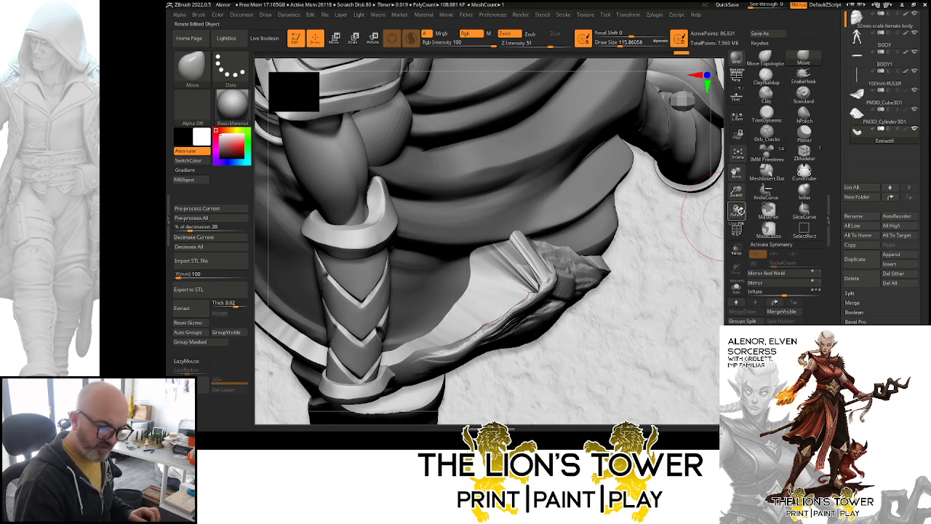
left_click_drag(718, 211, 528, 296)
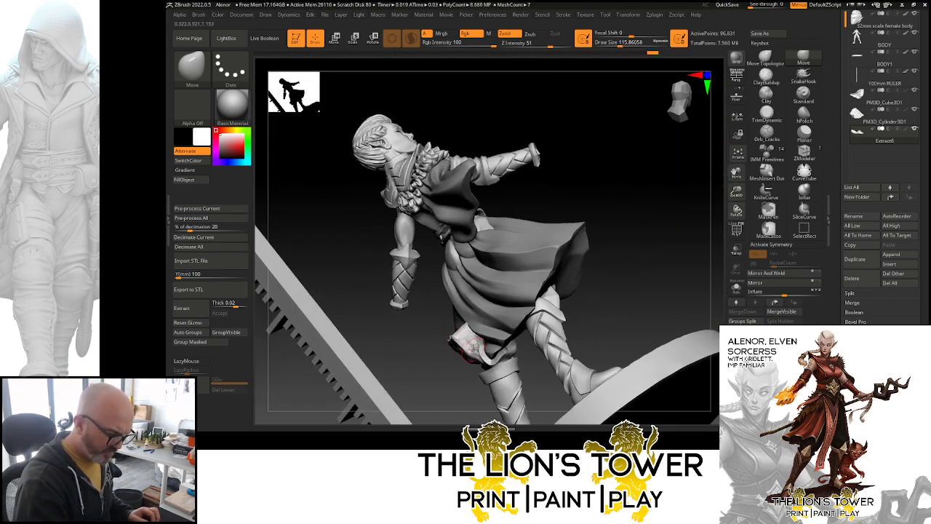
left_click_drag(615, 247, 525, 304)
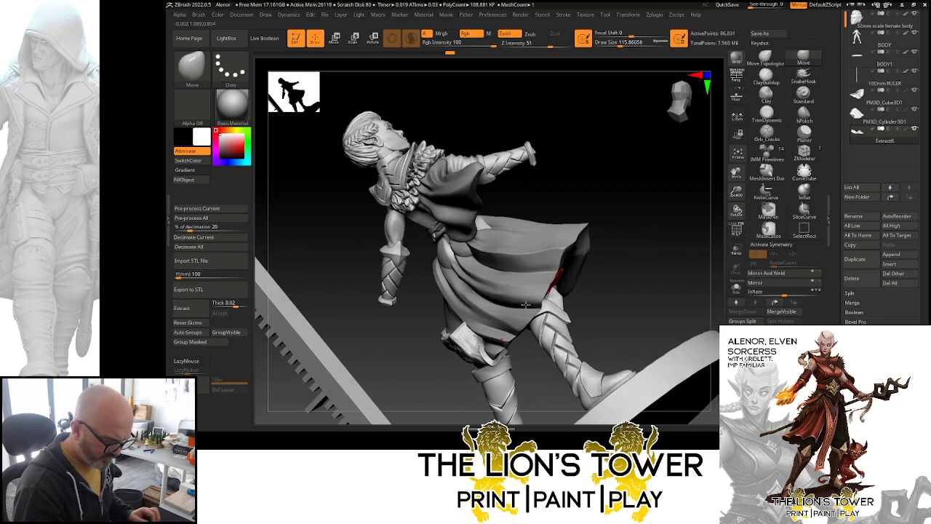
mouse_move(594, 194)
left_mouse_down()
mouse_move(619, 185)
mouse_move(605, 185)
left_mouse_up()
mouse_move(736, 190)
left_mouse_down()
mouse_move(735, 181)
mouse_move(735, 202)
mouse_move(647, 270)
mouse_move(650, 245)
left_mouse_up()
- Shape the flap into a broad turned-back fold behind the thigh with the Move brush at a draw size of about 338
left_click(626, 46)
mouse_move(653, 173)
left_mouse_down()
mouse_move(657, 218)
mouse_move(613, 241)
mouse_move(545, 238)
left_mouse_up()
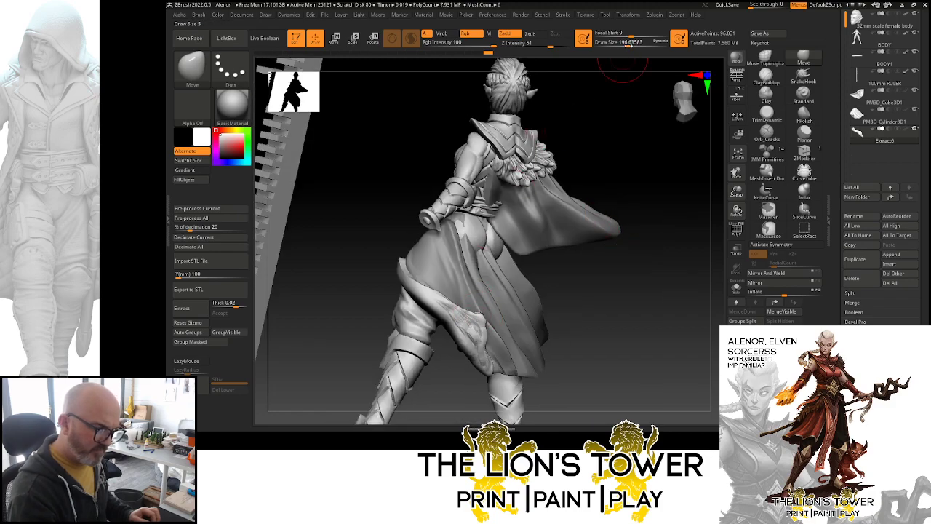
left_click(636, 44)
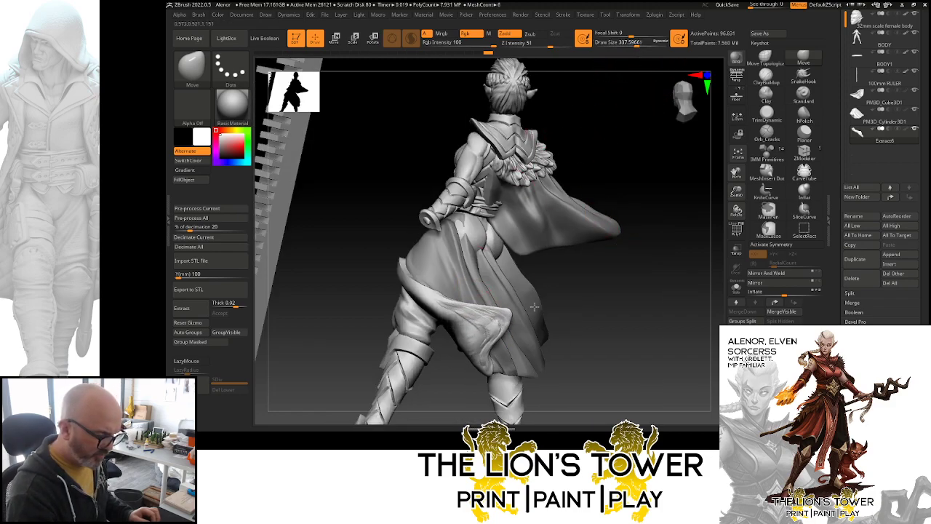
left_click_drag(485, 308, 486, 312)
left_click_drag(575, 284, 552, 280)
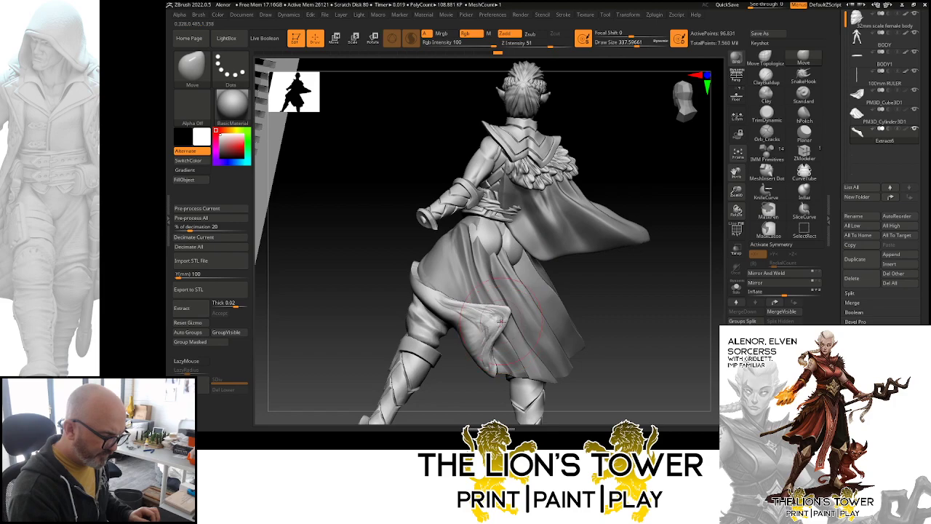
left_click_drag(591, 342, 569, 358)
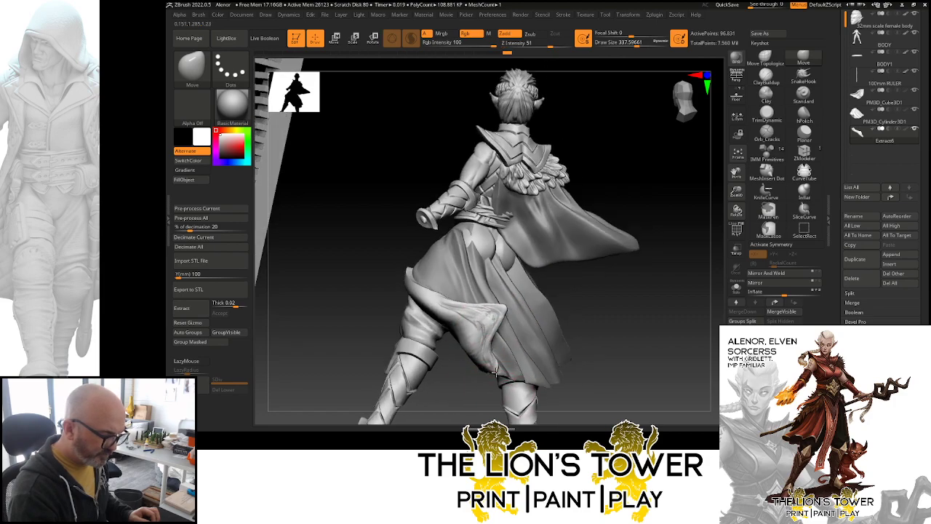
left_click_drag(586, 306, 503, 399)
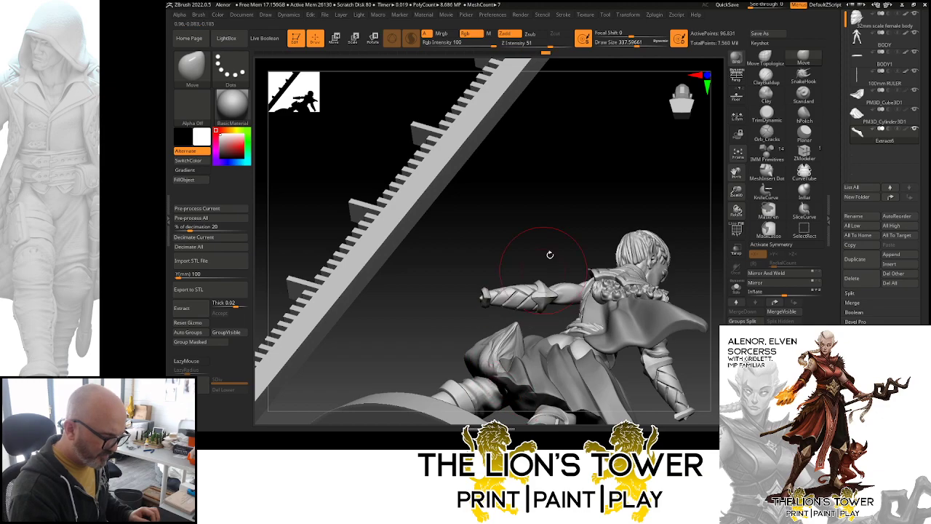
left_click_drag(549, 254, 620, 201)
key("ctrl")
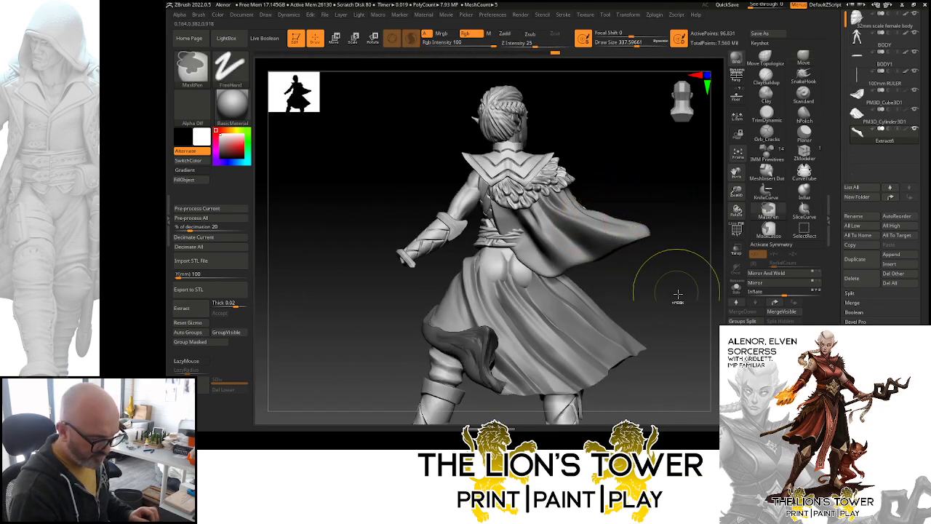
mouse_move(677, 235)
left_mouse_down()
mouse_move(669, 259)
mouse_move(690, 240)
mouse_move(580, 295)
left_mouse_up()
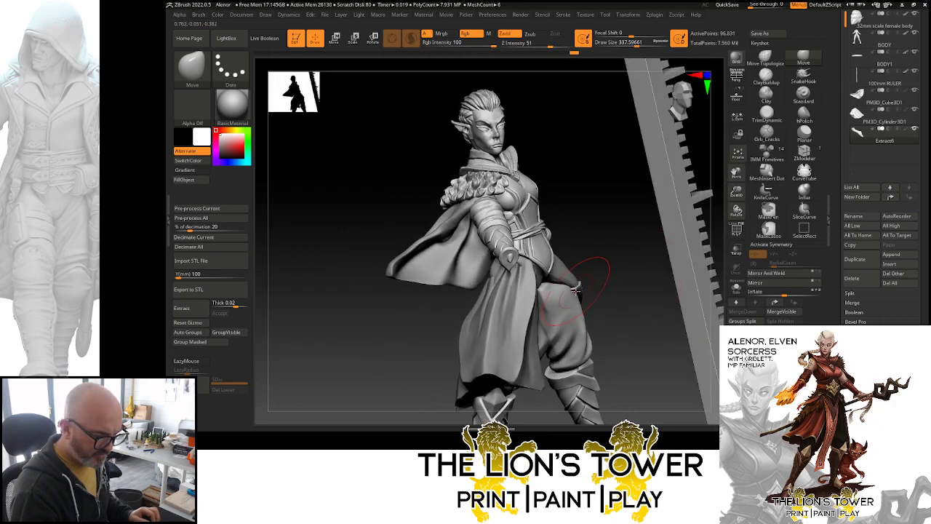
left_click_drag(646, 237, 567, 292)
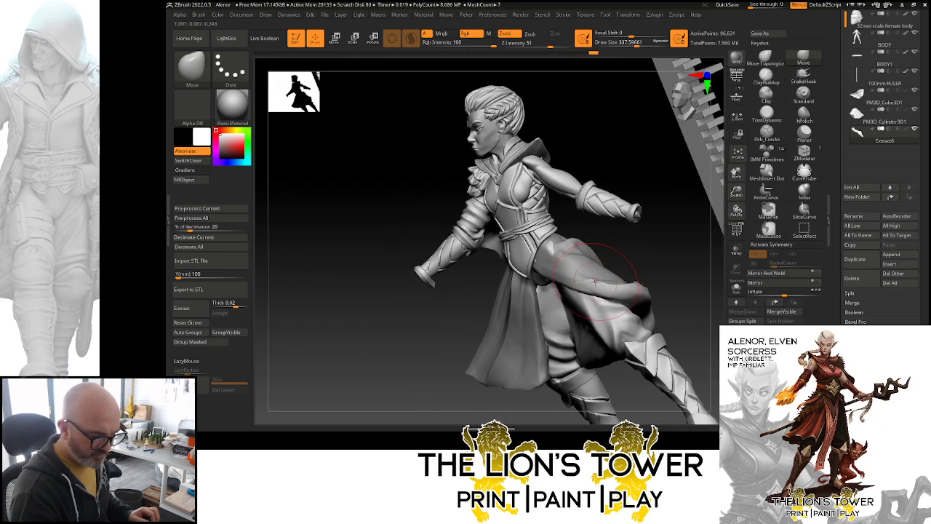
- Remesh the flap with DynaMesh and smooth its surface with the hPolish brush, Sculptris Pro turned off
left_click_drag(674, 252, 778, 269)
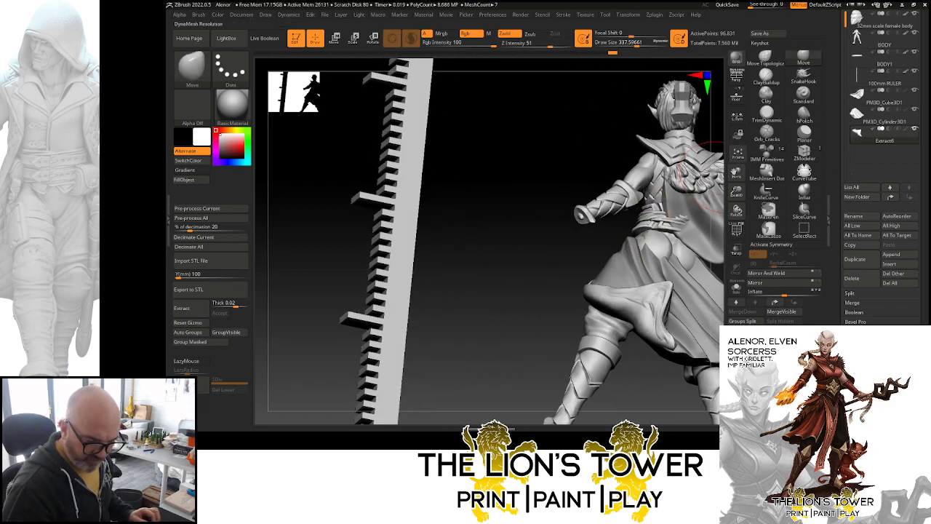
left_click(805, 115)
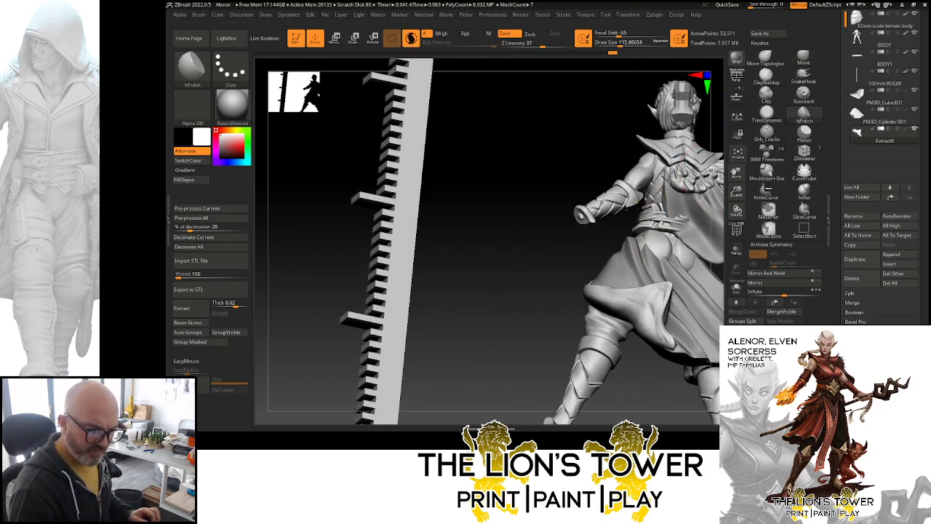
left_click_drag(656, 303, 653, 311)
key("ctrl+z")
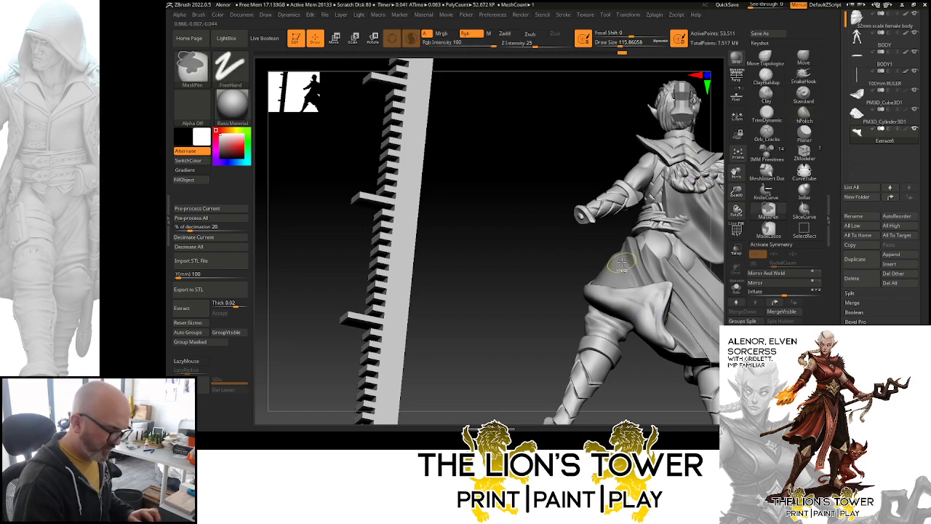
left_click(410, 38)
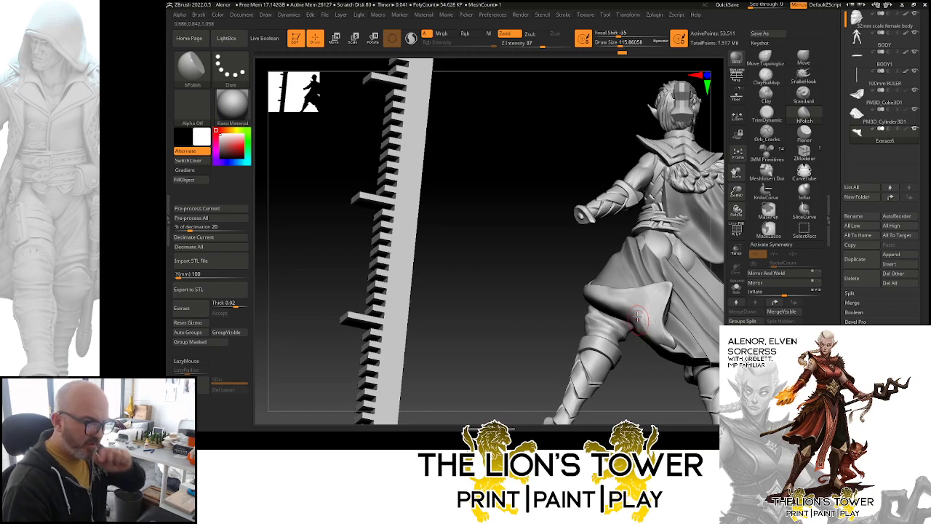
right_click_drag(663, 320, 651, 313)
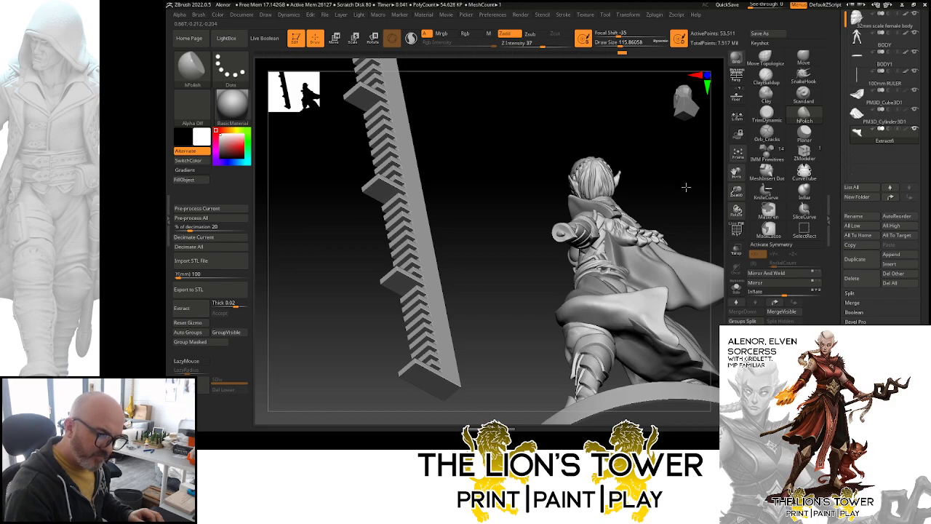
right_click_drag(635, 339, 637, 317)
- Reshape the flap behind the thigh with the Move brush at a draw size of about 240
key("b")
key("m")
key("v")
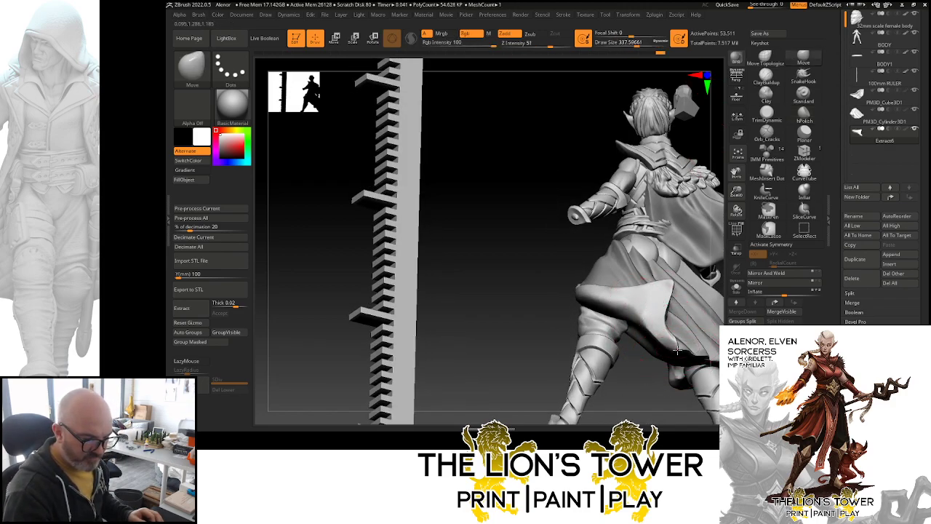
left_click_drag(736, 191, 677, 171)
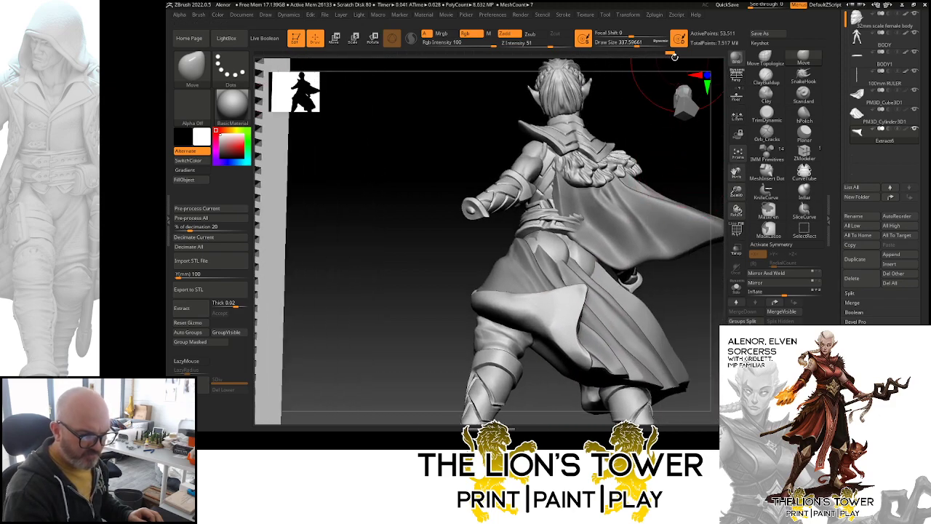
left_click_drag(637, 44, 629, 43)
right_click_drag(650, 138, 627, 180)
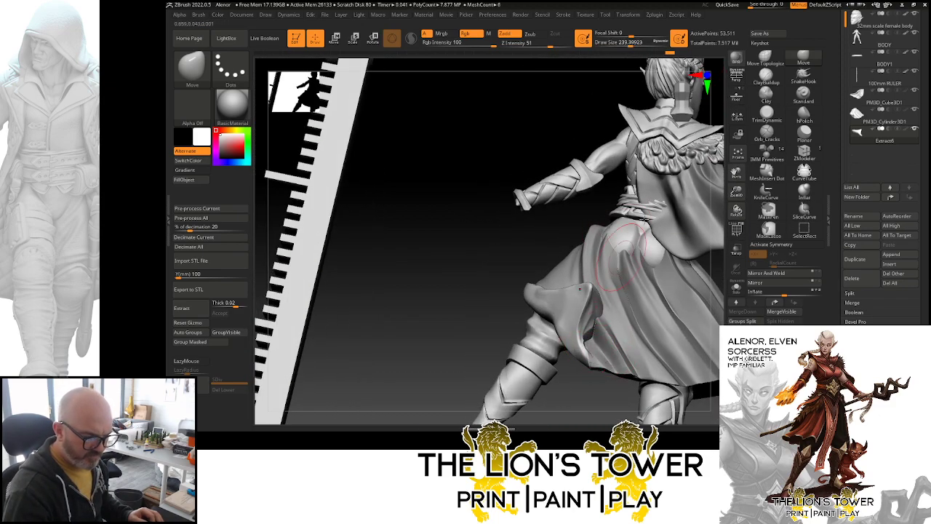
- Polish the flap's outer surface with the hPolish brush at a draw size of about 116, isolating the piece to check its shape
left_click(804, 116)
right_click_drag(560, 228, 646, 312)
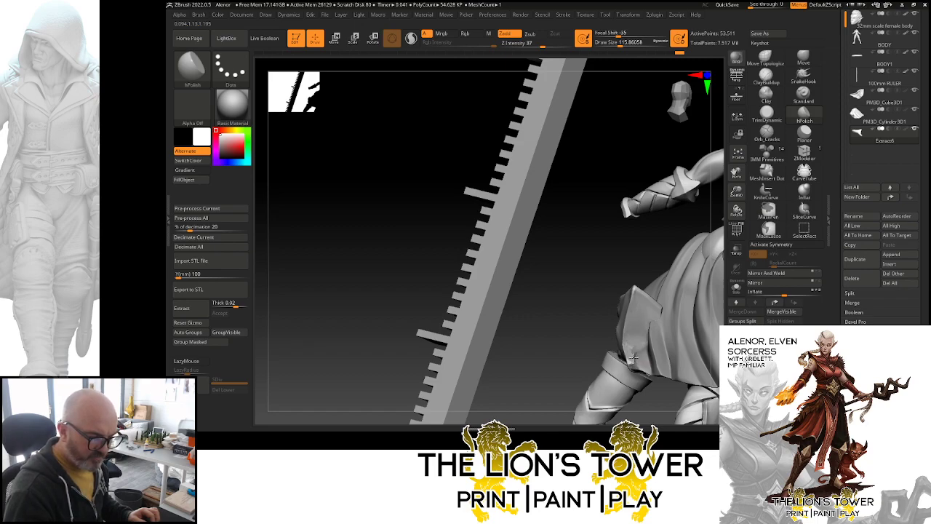
right_click_drag(633, 356, 640, 316)
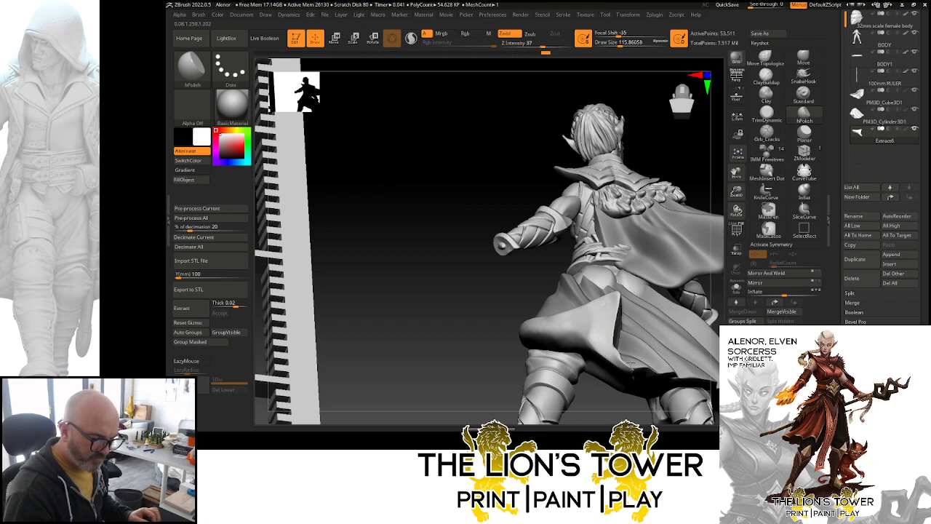
left_click(736, 287)
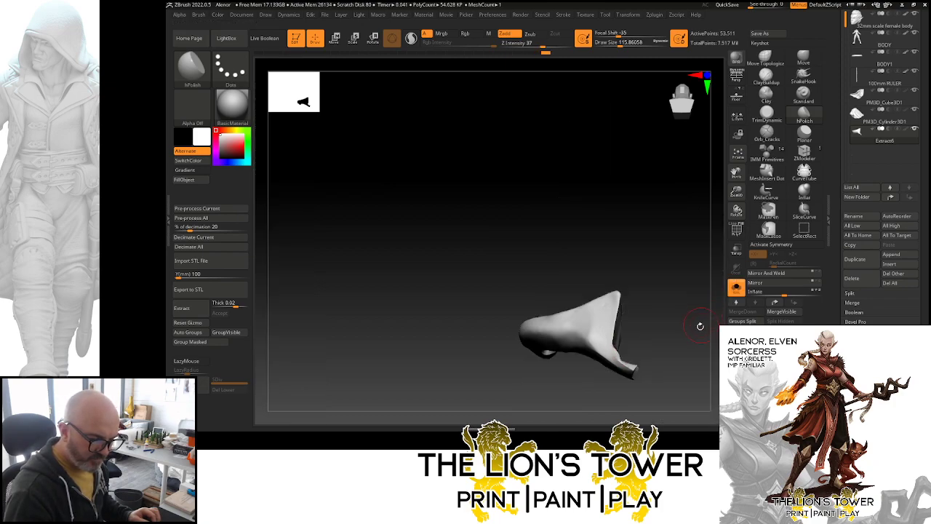
left_click_drag(700, 326, 644, 331)
right_click_drag(738, 200, 710, 154, "ctrl")
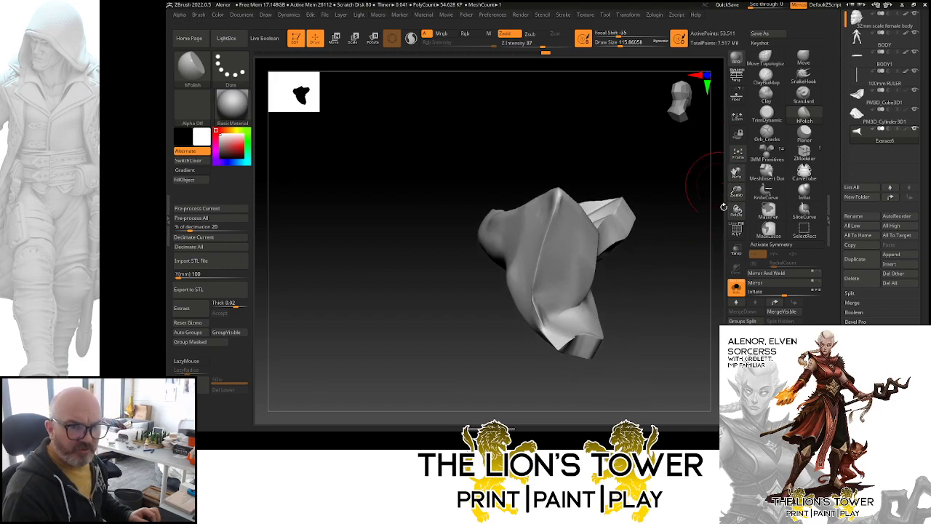
left_click(736, 288)
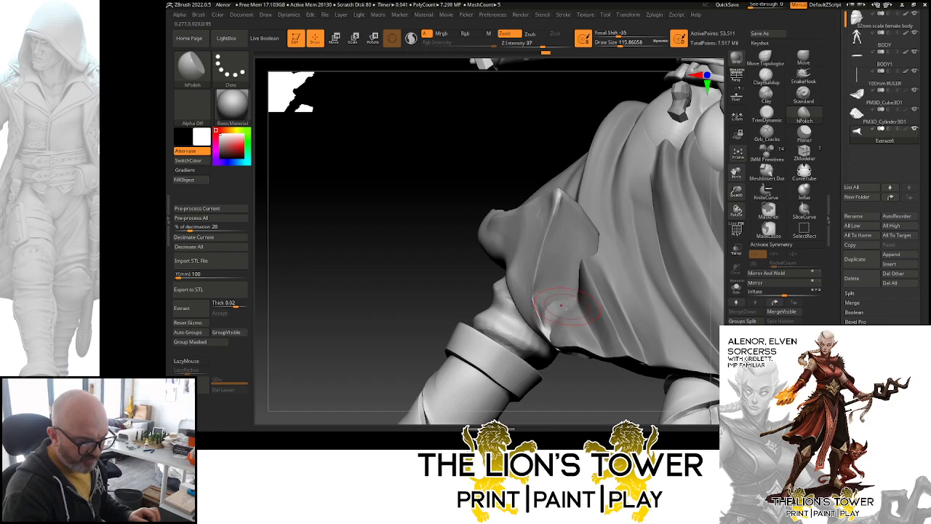
- Isolate the flap and polish its folded edge and inner side with the hPolish brush at a draw size of about 54
left_click(736, 287)
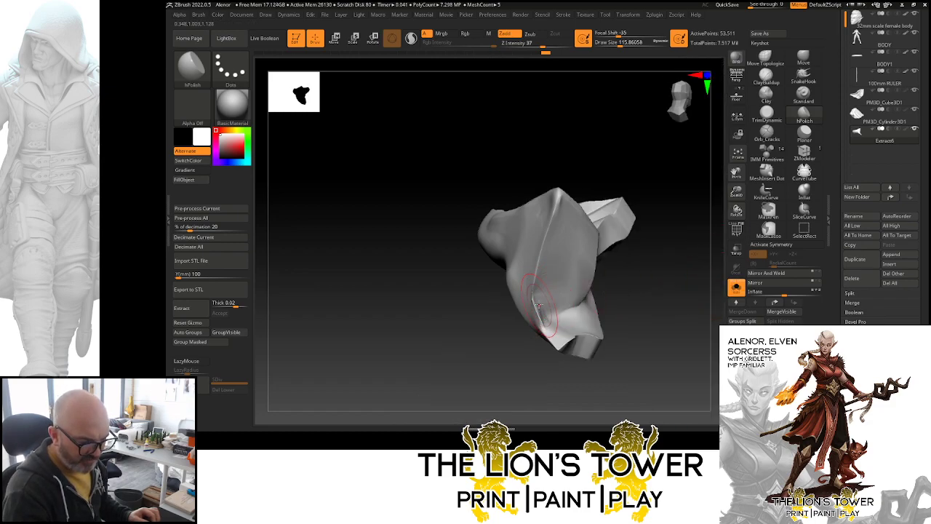
left_click_drag(620, 44, 612, 44)
left_click_drag(590, 103, 567, 109)
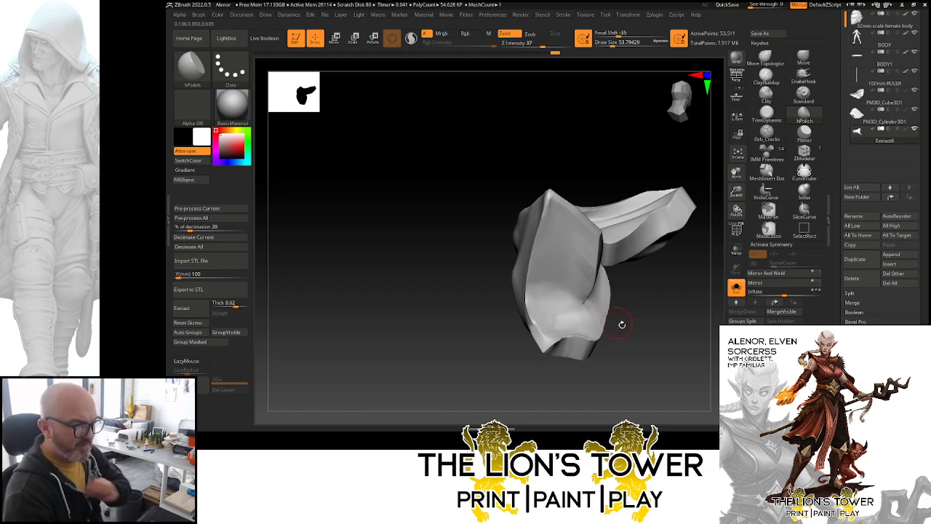
mouse_move(619, 322)
left_mouse_down()
mouse_move(664, 323)
mouse_move(650, 276)
mouse_move(589, 269)
mouse_move(614, 194)
left_mouse_up()
key("shift")
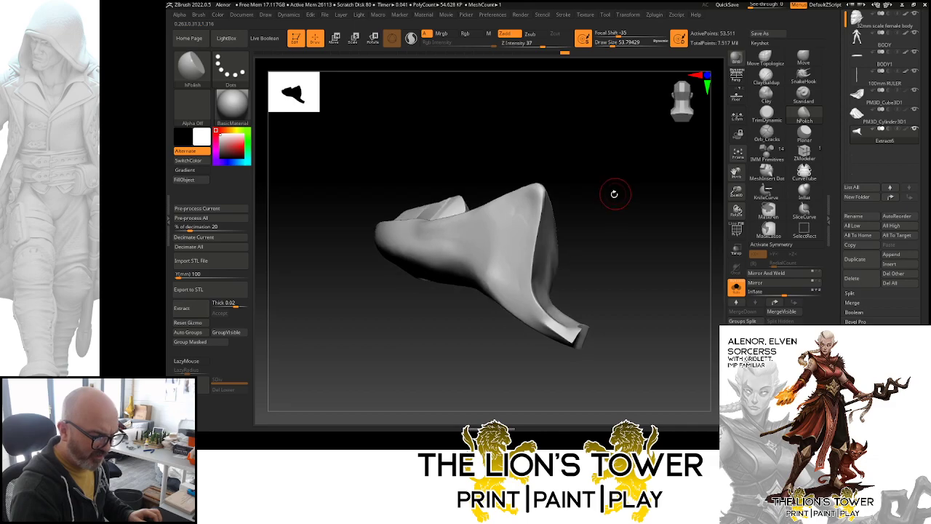
- Show the whole miniature and pull the fold's front end into the skirt over the thigh with the Move brush at about 132
left_click(736, 287)
mouse_move(594, 391)
left_mouse_down()
mouse_move(640, 393)
mouse_move(609, 311)
mouse_move(621, 293)
mouse_move(630, 215)
left_mouse_up()
left_click(803, 57)
left_click(623, 43)
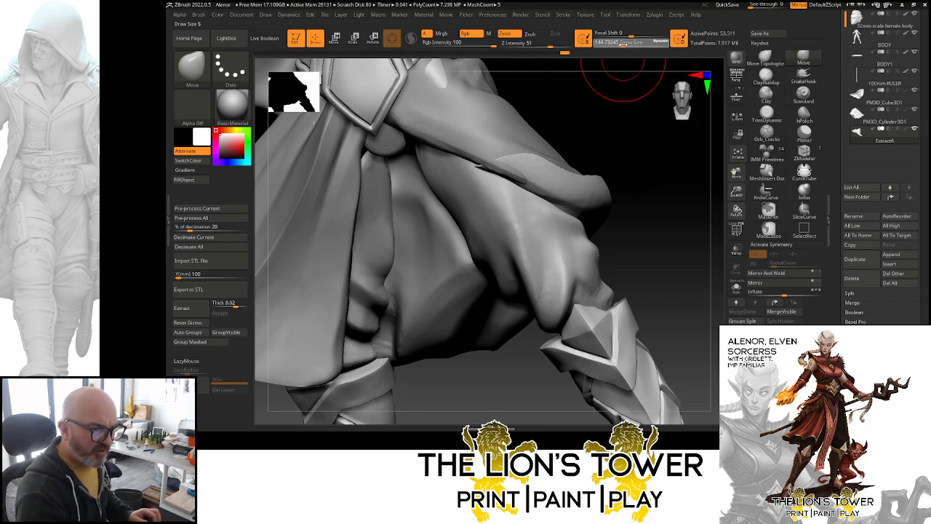
left_click_drag(618, 99, 593, 104)
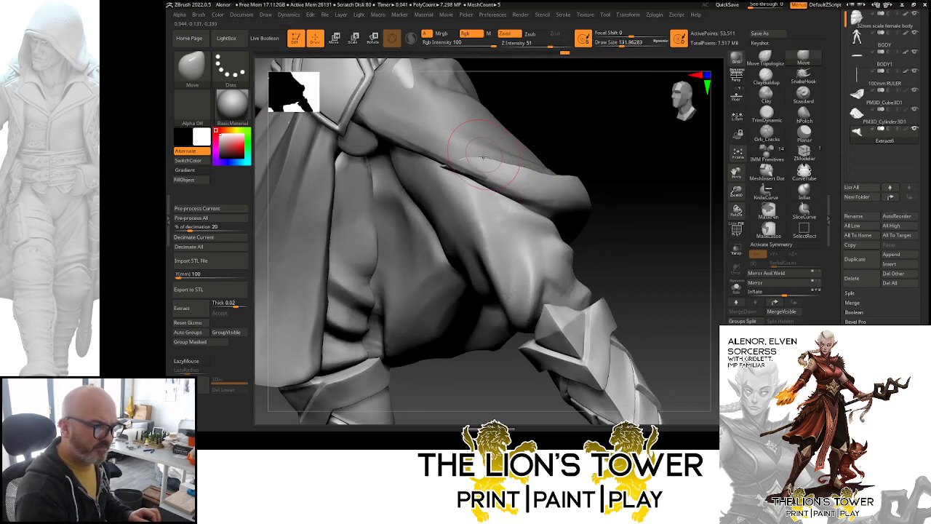
mouse_move(480, 173)
left_mouse_down()
mouse_move(479, 154)
mouse_move(451, 159)
left_mouse_up()
left_click_drag(515, 86, 576, 82)
mouse_move(557, 141)
left_mouse_down()
mouse_move(487, 149)
mouse_move(500, 167)
left_mouse_up()
left_click_drag(542, 137, 571, 90)
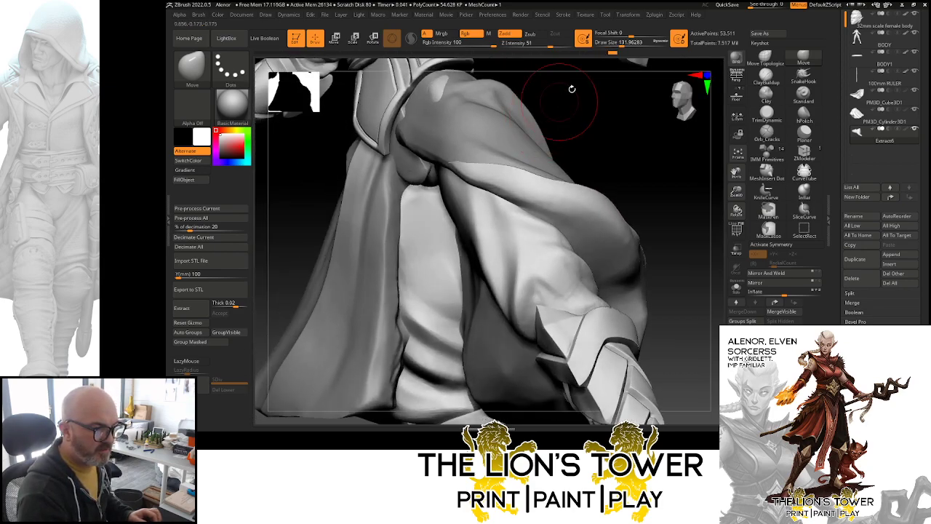
- Build up the inside of the fold behind the leg with ClayBuildup at a draw size of about 83, and smooth the strokes
mouse_move(667, 155)
left_mouse_down()
mouse_move(648, 179)
mouse_move(674, 183)
mouse_move(611, 187)
left_mouse_up()
left_click_drag(736, 191, 734, 171)
left_click_drag(675, 204, 637, 227)
mouse_move(736, 191)
left_mouse_down()
mouse_move(735, 173)
mouse_move(771, 161)
left_mouse_up()
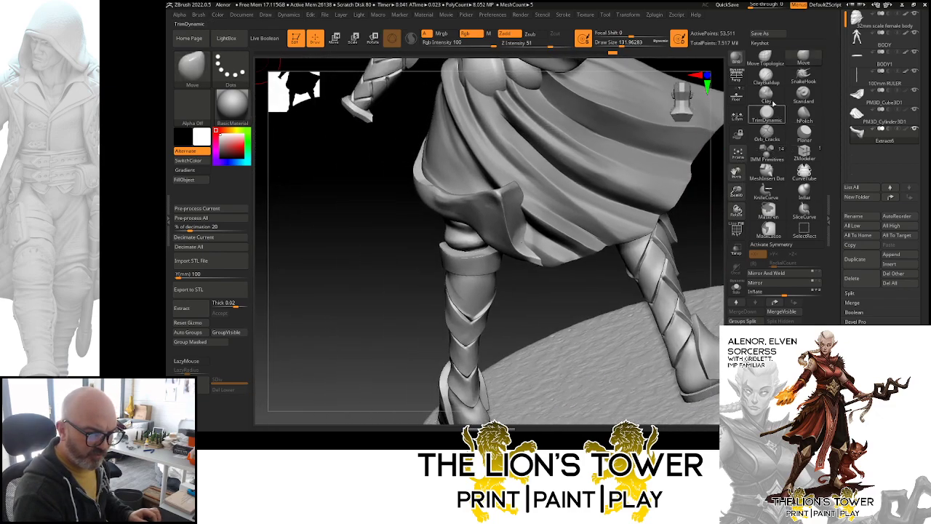
left_click(766, 77)
mouse_move(564, 339)
left_mouse_down()
mouse_move(577, 299)
mouse_move(611, 276)
left_mouse_up()
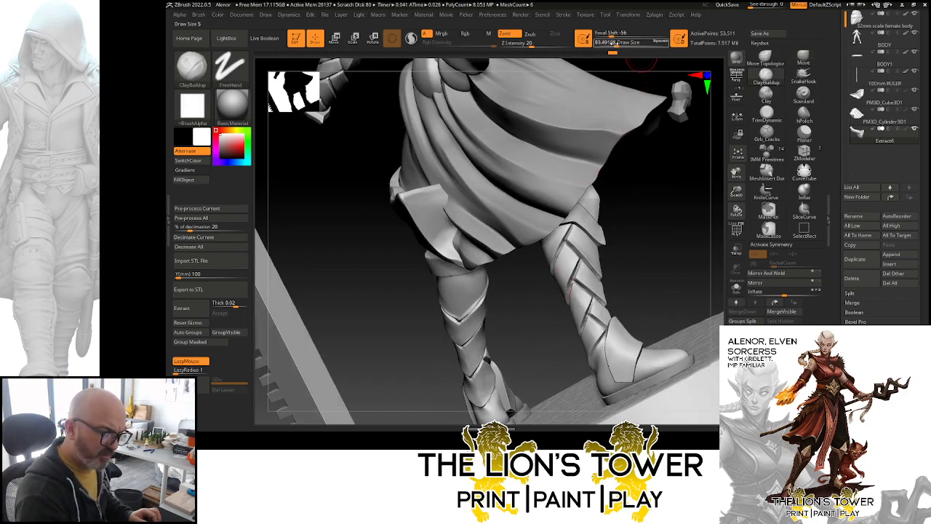
left_click_drag(650, 216, 430, 220)
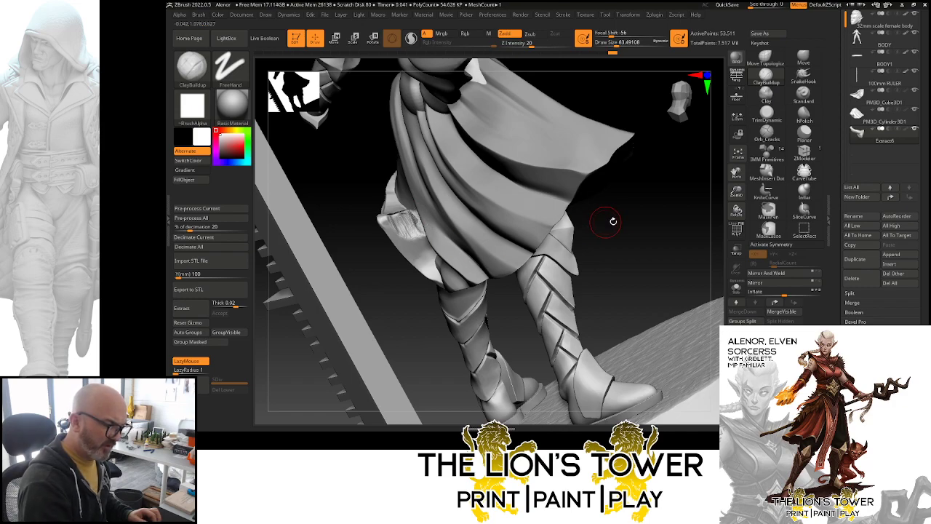
left_click_drag(613, 218, 412, 214)
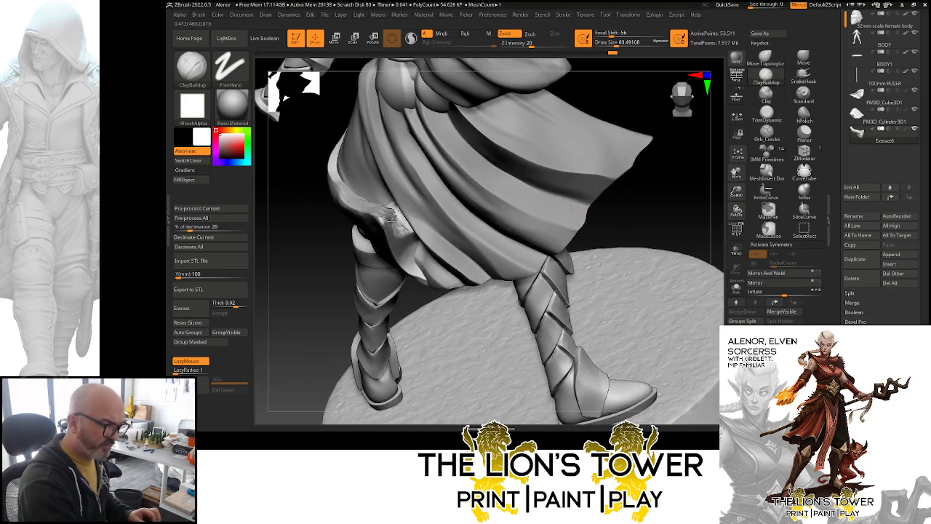
left_click_drag(582, 193, 430, 205)
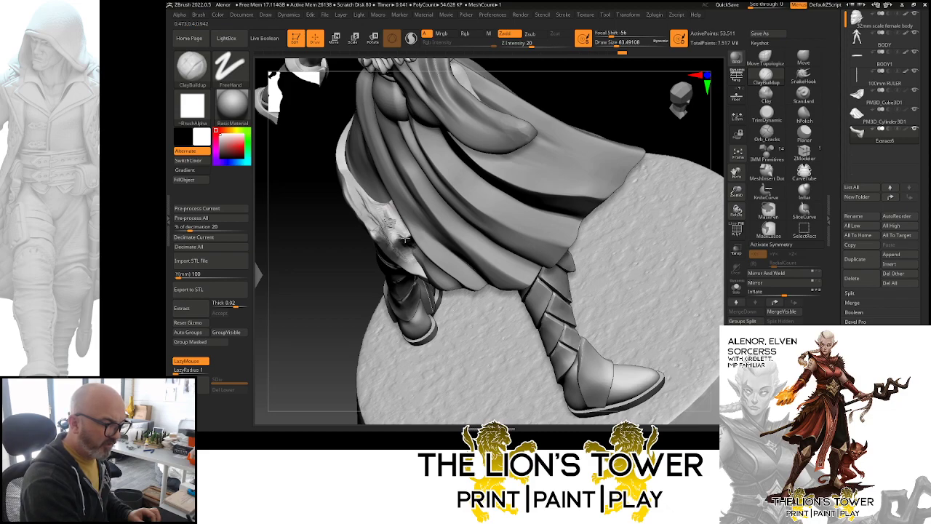
key("shift")
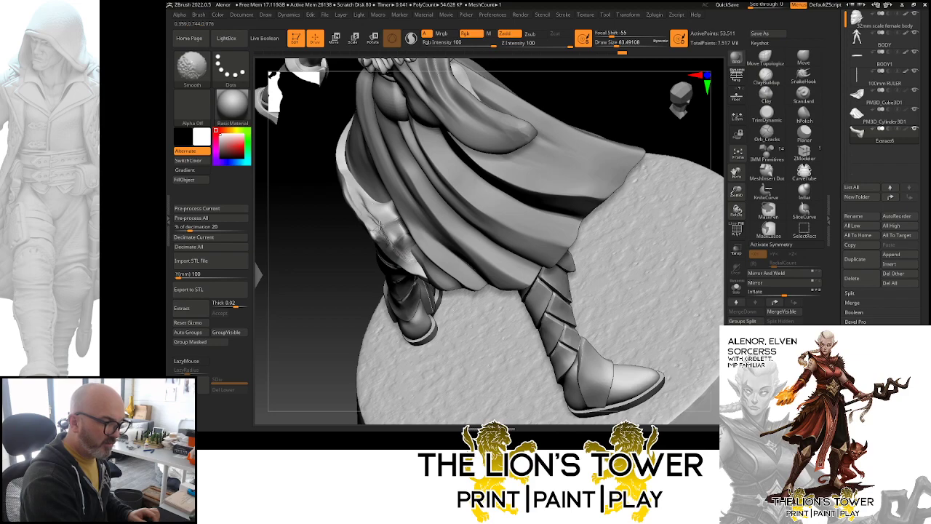
left_click_drag(370, 291, 334, 213)
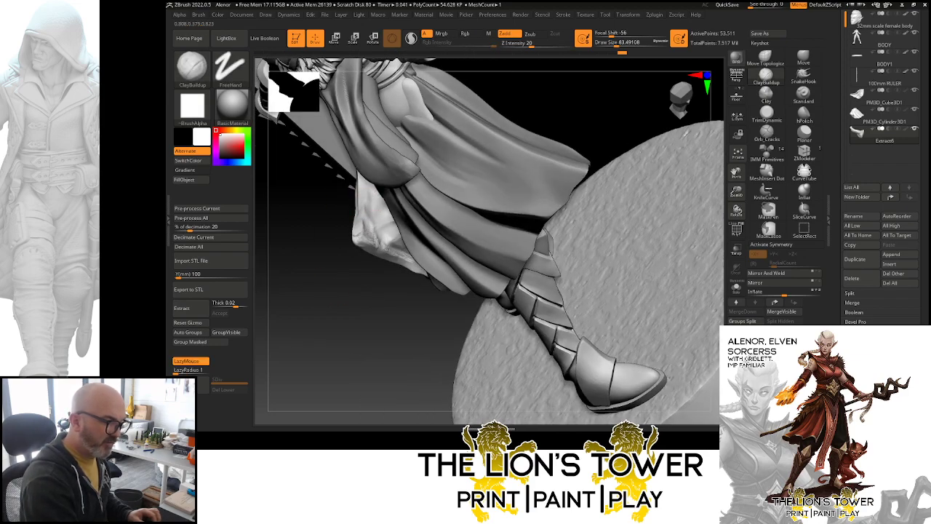
left_click_drag(399, 306, 407, 230)
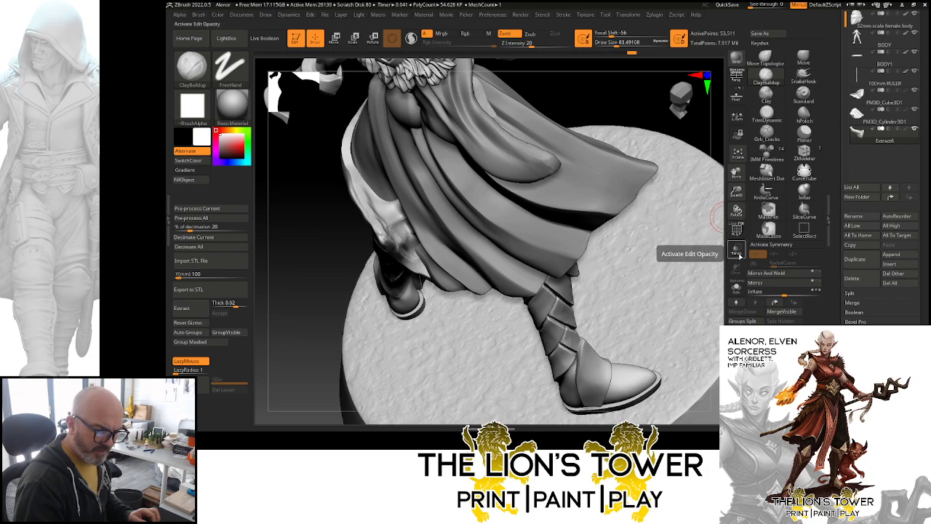
- Isolate the fold piece and fill the gap between its inner layers with ClayBuildup, smoothing the added clay
left_click(736, 287)
left_click_drag(666, 243, 476, 208)
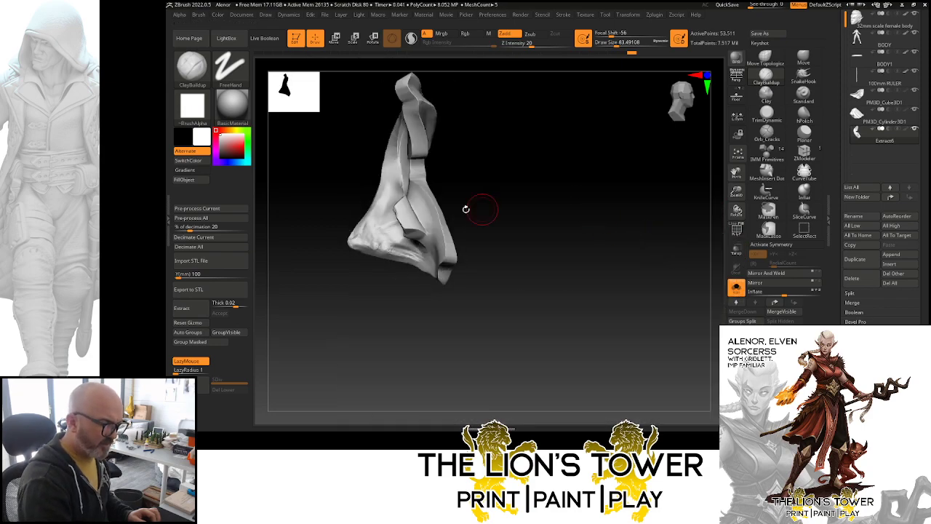
mouse_move(400, 210)
left_mouse_down()
mouse_move(402, 199)
mouse_move(467, 177)
mouse_move(400, 186)
left_mouse_up()
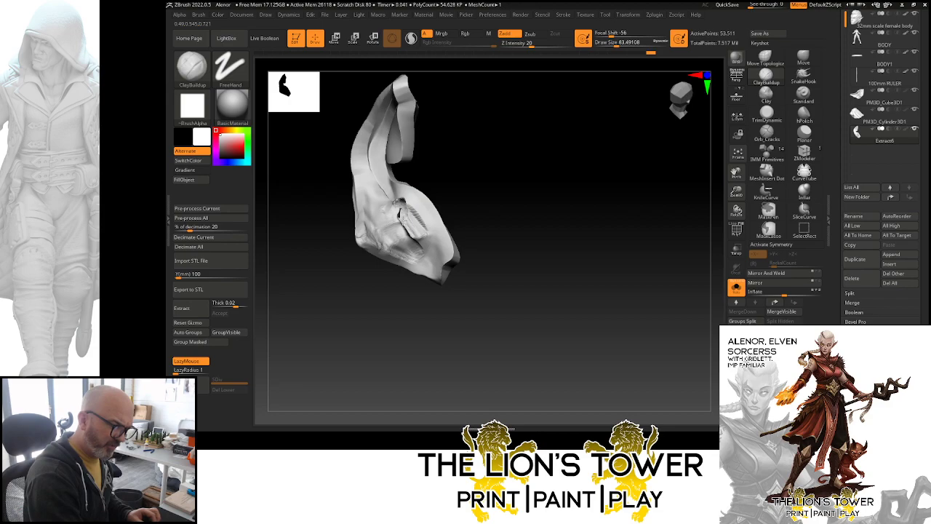
key("shift")
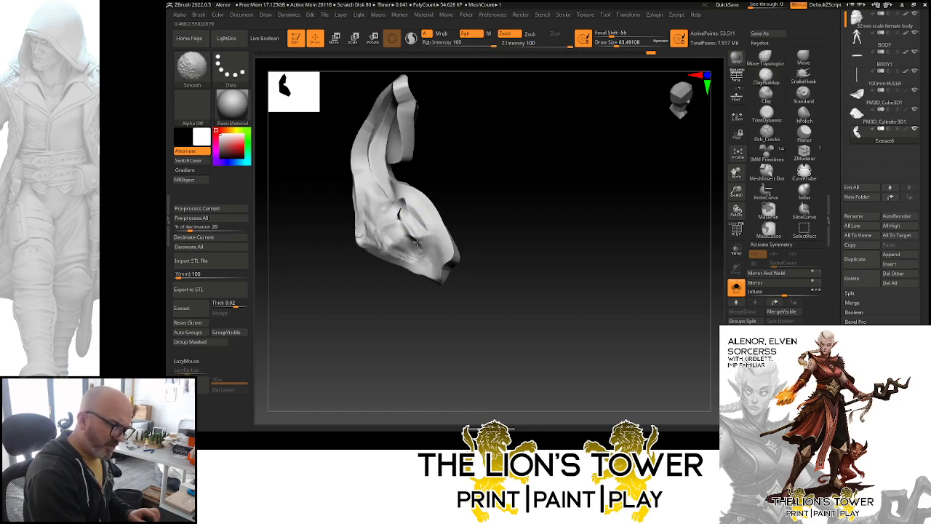
- Turn on Sculptris Pro and smooth over the remaining hole and the surrounding inner surface of the fold
left_click(411, 38)
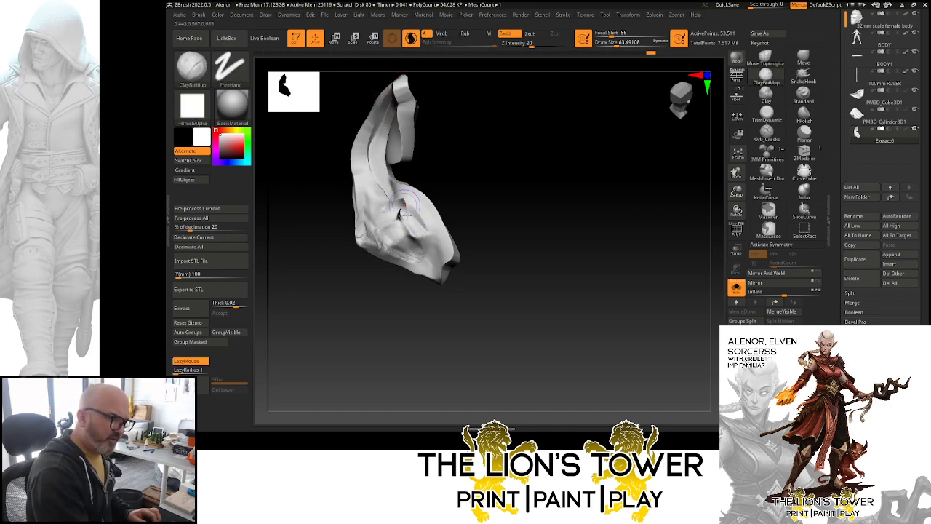
left_click_drag(400, 203, 399, 215, "shift")
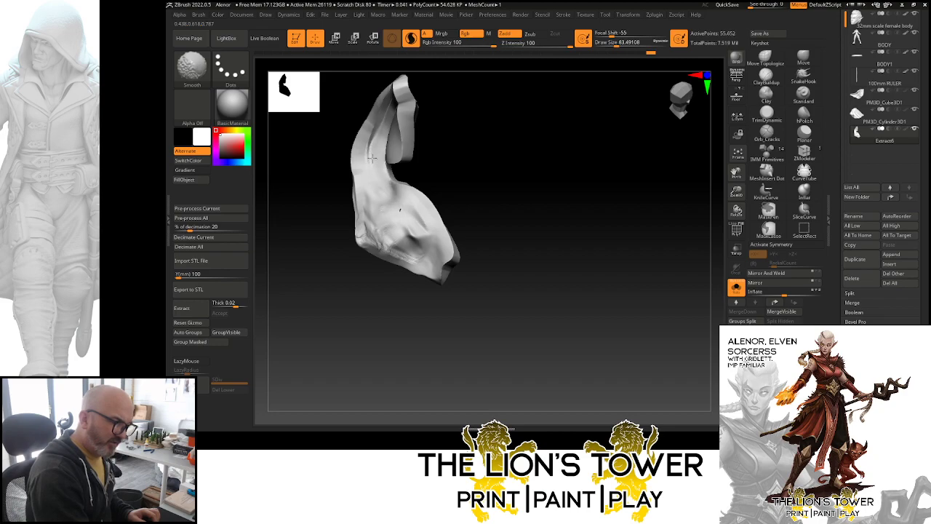
left_click_drag(371, 158, 372, 138, "shift")
left_click_drag(445, 175, 408, 190)
left_click_drag(391, 222, 373, 226, "shift")
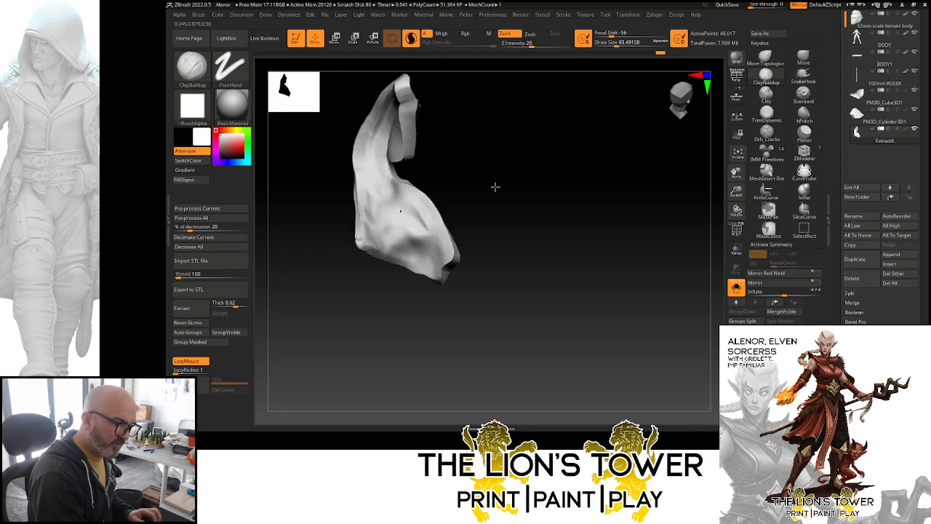
- Add ClayBuildup strokes along the inner surface of the isolated fold at a draw size of about 97
left_click_drag(494, 187, 506, 170)
left_click(736, 287)
left_click_drag(689, 273, 680, 230)
left_click(736, 287)
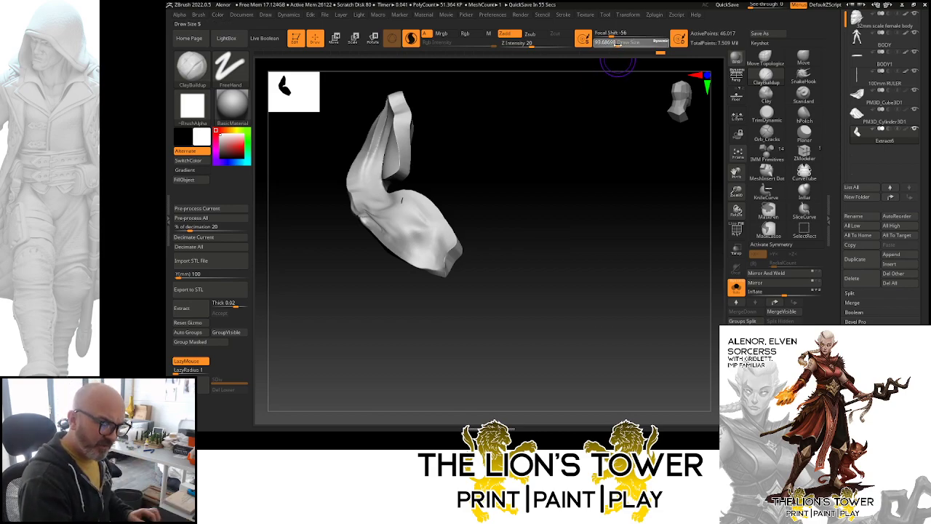
left_click_drag(617, 43, 618, 44)
left_click_drag(468, 213, 465, 234)
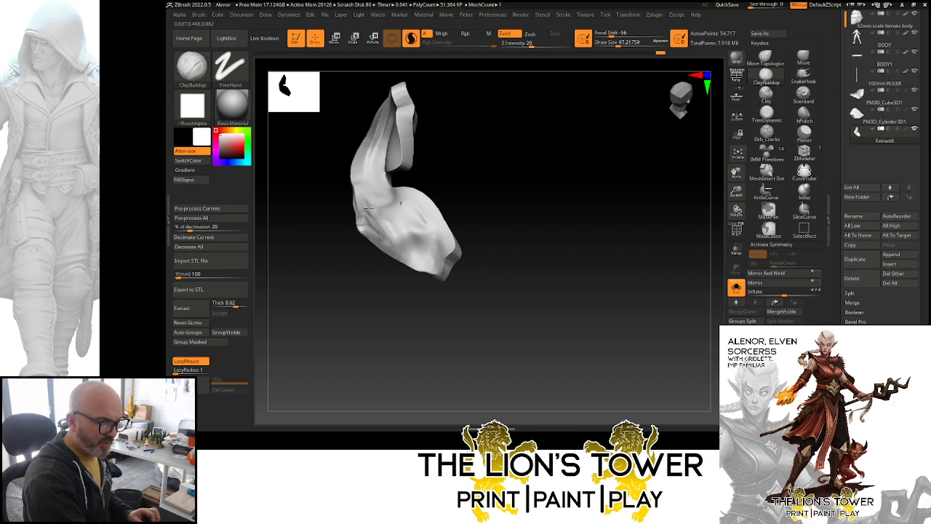
mouse_move(399, 238)
left_mouse_down()
mouse_move(376, 213)
mouse_move(408, 241)
mouse_move(389, 206)
mouse_move(419, 244)
left_mouse_up()
mouse_move(393, 207)
left_mouse_down()
mouse_move(429, 242)
mouse_move(393, 211)
mouse_move(404, 243)
mouse_move(397, 205)
left_mouse_up()
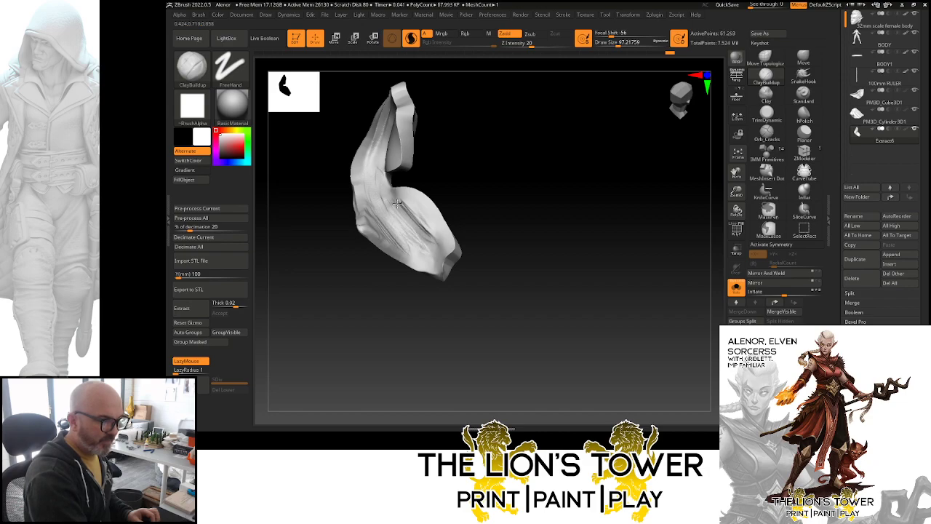
mouse_move(432, 237)
left_mouse_down()
mouse_move(402, 204)
mouse_move(425, 240)
left_mouse_up()
- Smooth the fold's built-up inner surface and bring the rest of the miniature back into view
left_click_drag(425, 240, 375, 195, "shift")
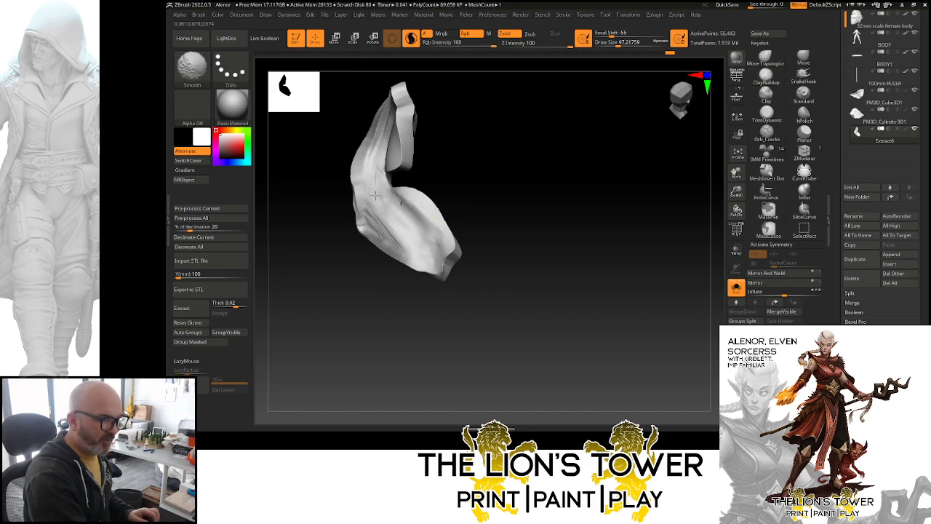
left_click_drag(378, 228, 384, 173, "shift")
left_click_drag(737, 192, 743, 292)
left_click(743, 292)
- Polish the rim and outer face of the turned-back fold with hPolish at a draw size of about 140
left_click_drag(632, 164, 647, 113)
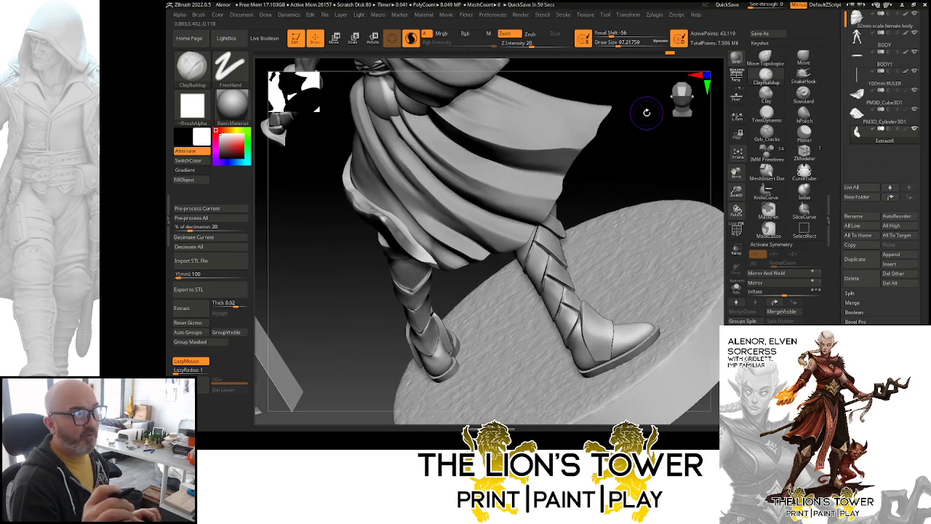
left_click_drag(737, 193, 733, 174)
mouse_move(649, 179)
left_mouse_down()
mouse_move(658, 192)
mouse_move(692, 158)
mouse_move(696, 126)
left_mouse_up()
left_click(803, 114)
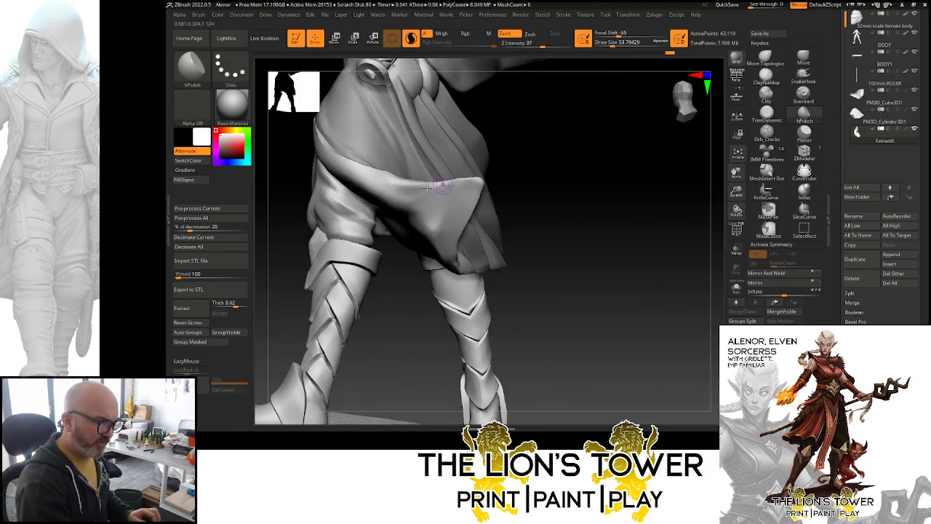
left_click(621, 43)
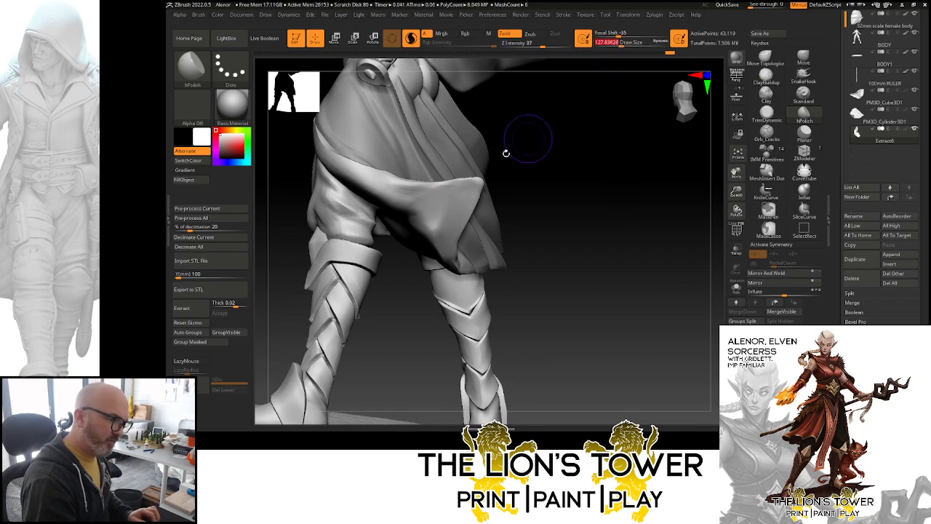
left_click(441, 195, "ctrl+shift")
left_click(513, 137, "ctrl+shift")
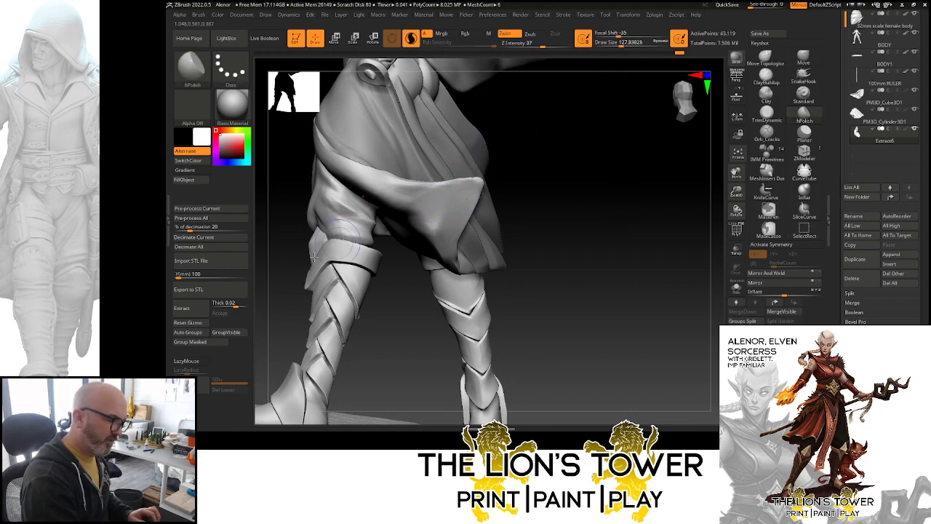
left_click(622, 45)
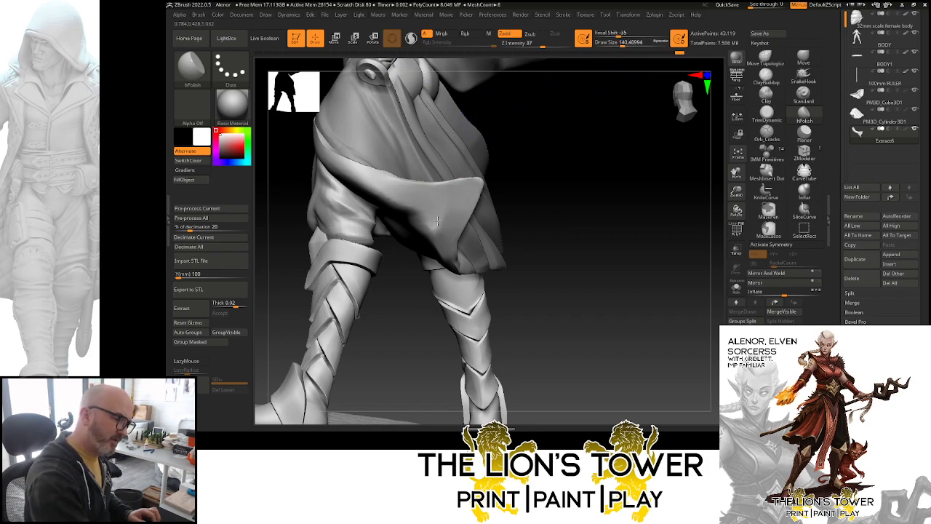
left_click_drag(555, 229, 386, 206)
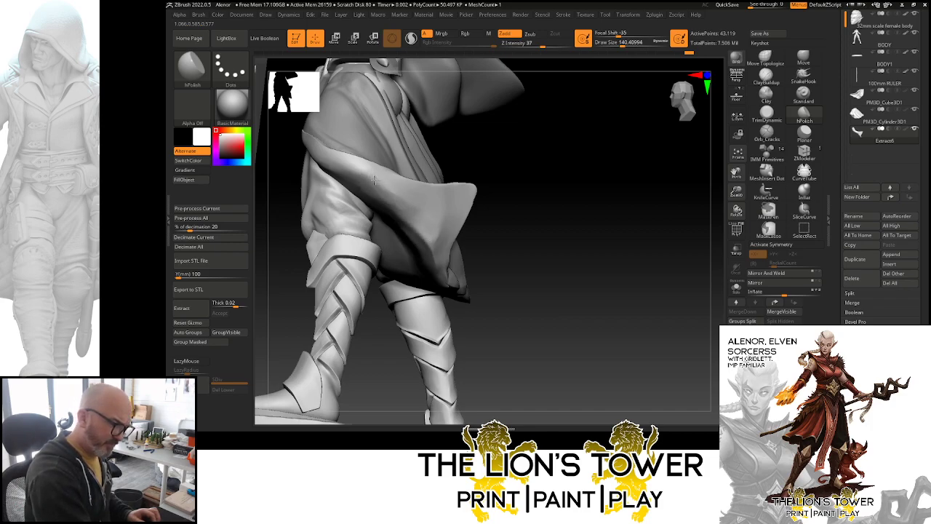
- Isolate the fold piece, polish its hidden side surfaces, and bring the rest of the miniature back into view
left_click_drag(529, 206, 552, 247)
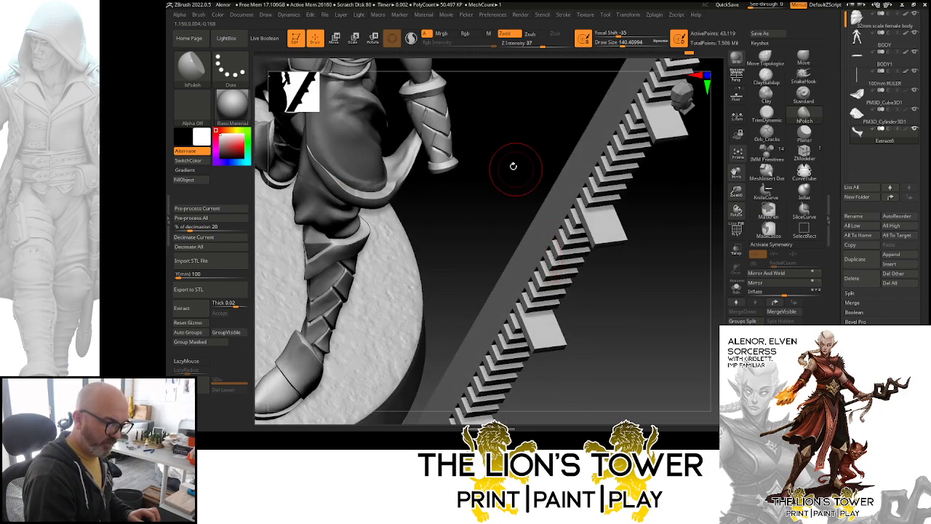
left_click_drag(515, 172, 724, 209)
left_click(735, 287)
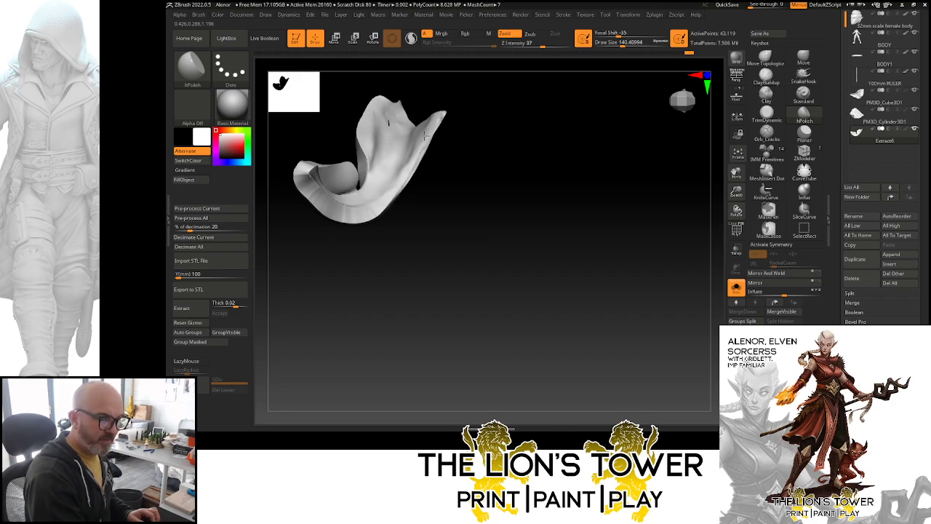
left_click_drag(457, 94, 476, 87)
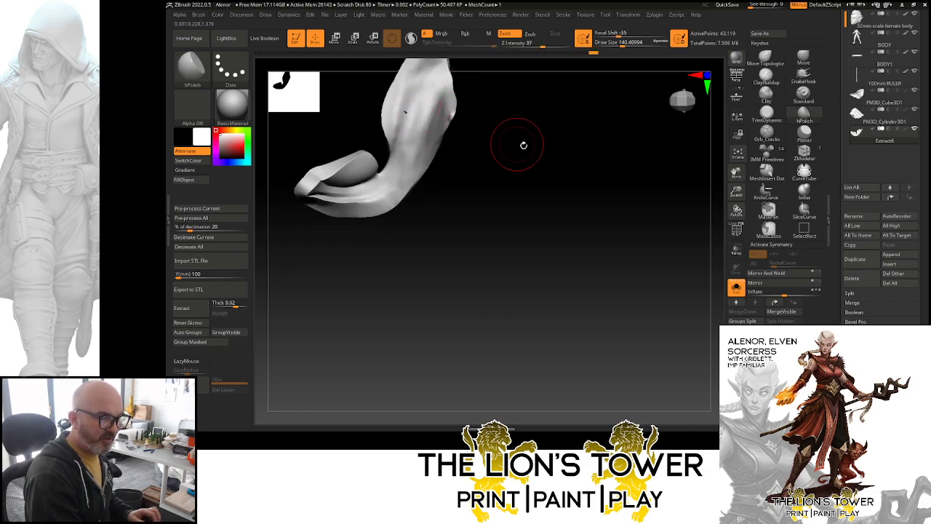
left_click_drag(522, 143, 533, 130)
left_click(736, 288)
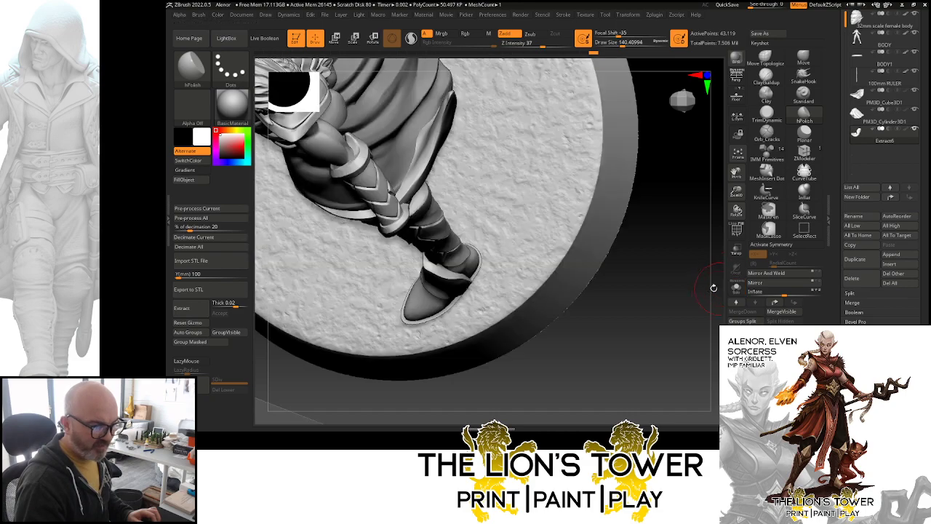
- Polish the fold's pointed corner and lower edge above the rear leg with hPolish
left_click_drag(712, 286, 667, 242)
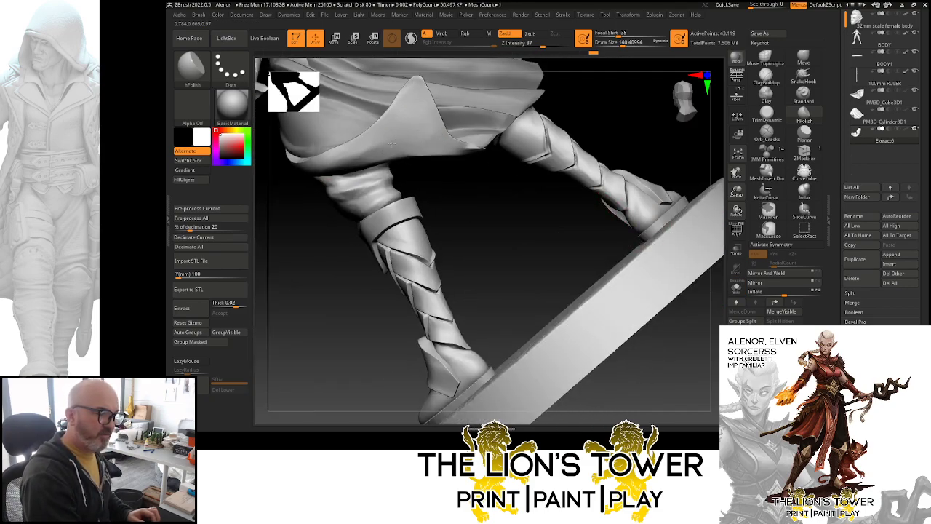
left_click_drag(391, 144, 379, 127)
mouse_move(540, 280)
left_mouse_down()
mouse_move(519, 218)
mouse_move(481, 167)
left_mouse_up()
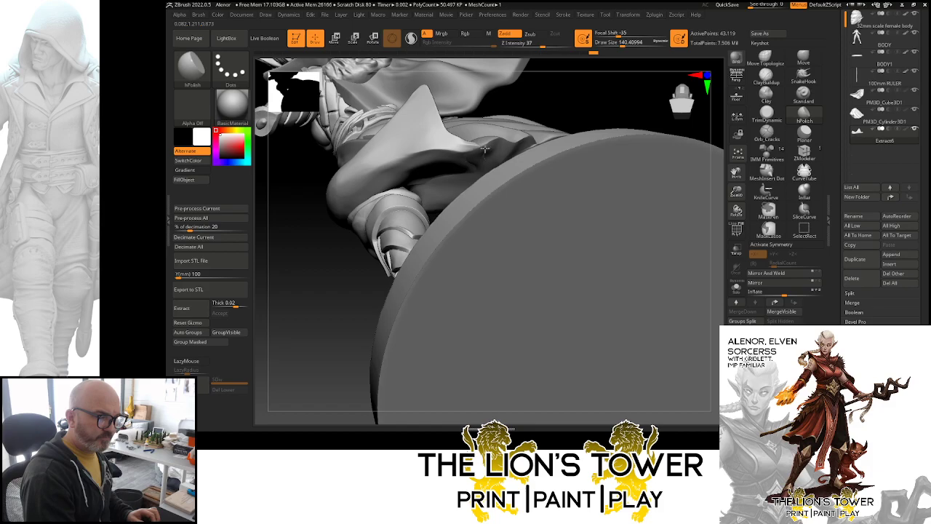
mouse_move(407, 188)
left_mouse_down()
mouse_move(562, 88)
mouse_move(411, 175)
left_mouse_up()
- Merge the fold piece down into the skirt subtool and remesh the combined cloth with DynaMesh
left_click_drag(546, 83, 658, 209)
left_click_drag(736, 191, 728, 209)
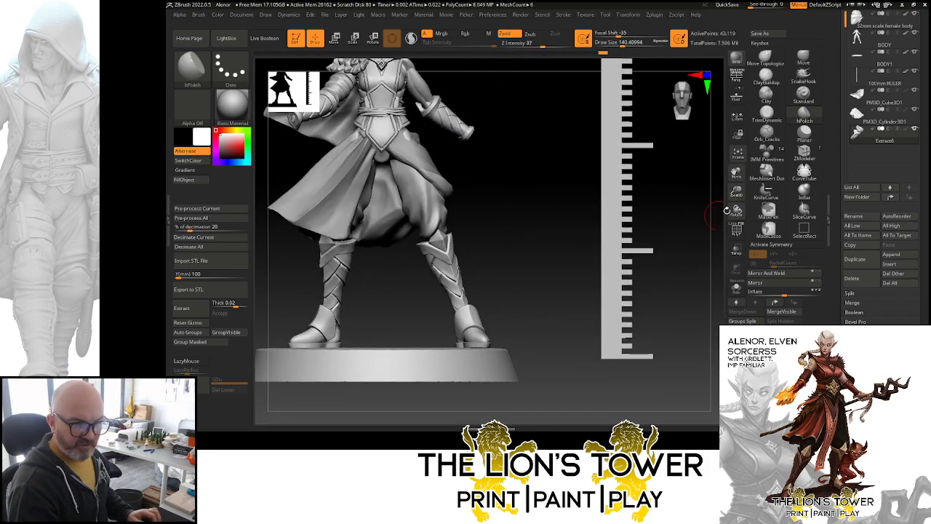
left_click(858, 119)
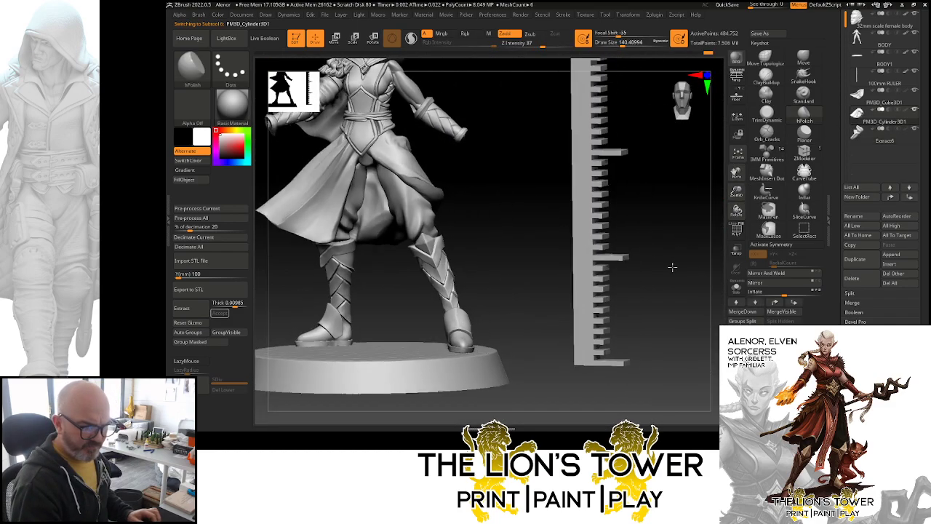
mouse_move(865, 143)
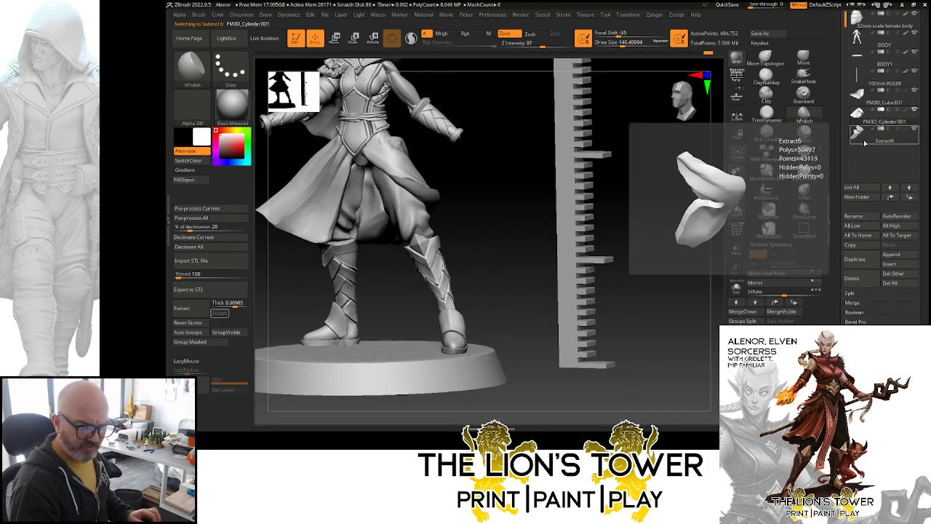
left_click(864, 302)
left_click(871, 313)
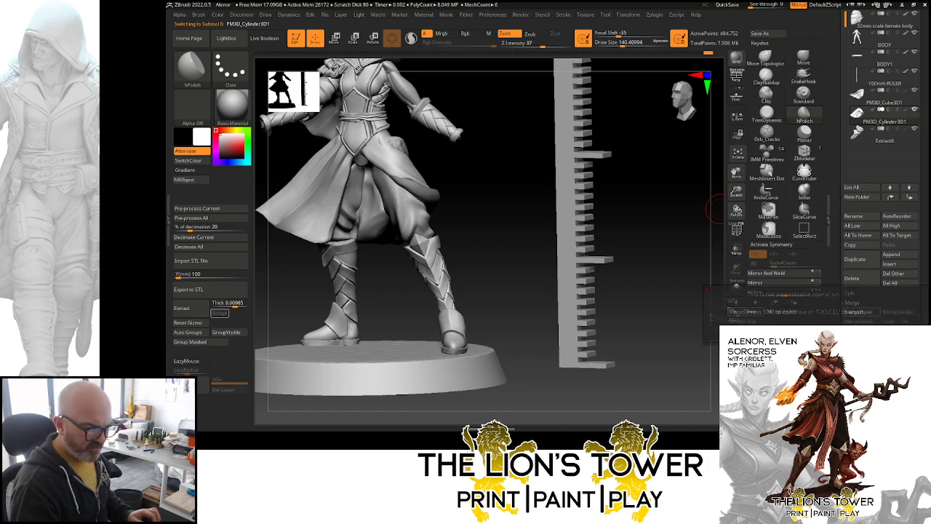
left_click(743, 311)
mouse_move(683, 219)
left_mouse_down()
mouse_move(657, 262)
mouse_move(689, 226)
mouse_move(703, 293)
left_mouse_up()
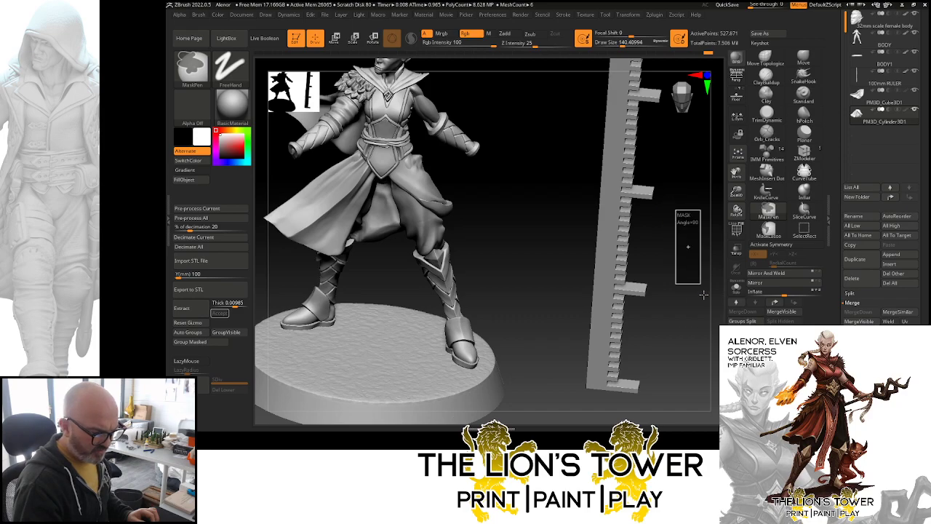
left_click_drag(677, 228, 703, 291, "ctrl")
- Polish the joint between the merged fold and the thigh cloth with hPolish
key("b")
key("h")
key("p")
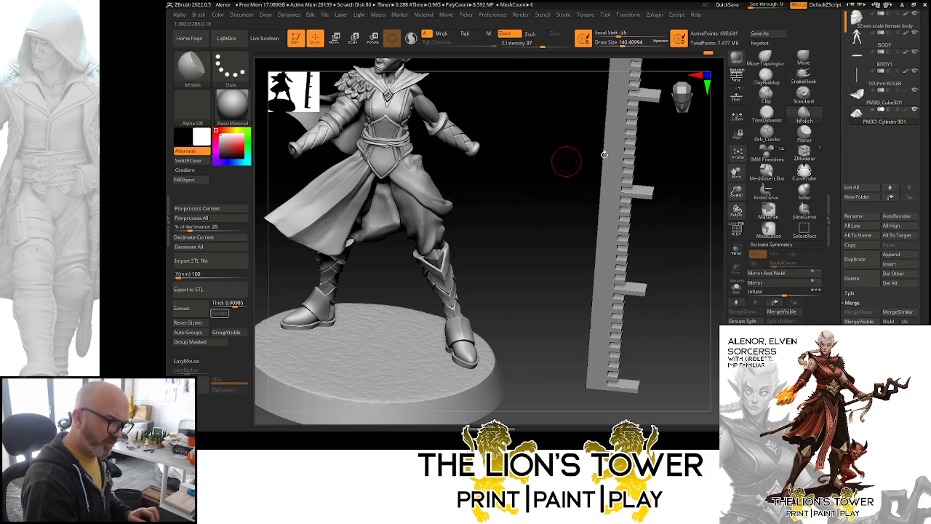
mouse_move(640, 161)
left_mouse_down("alt")
mouse_move(667, 204)
mouse_move(632, 226)
mouse_move(505, 222)
left_mouse_up("alt")
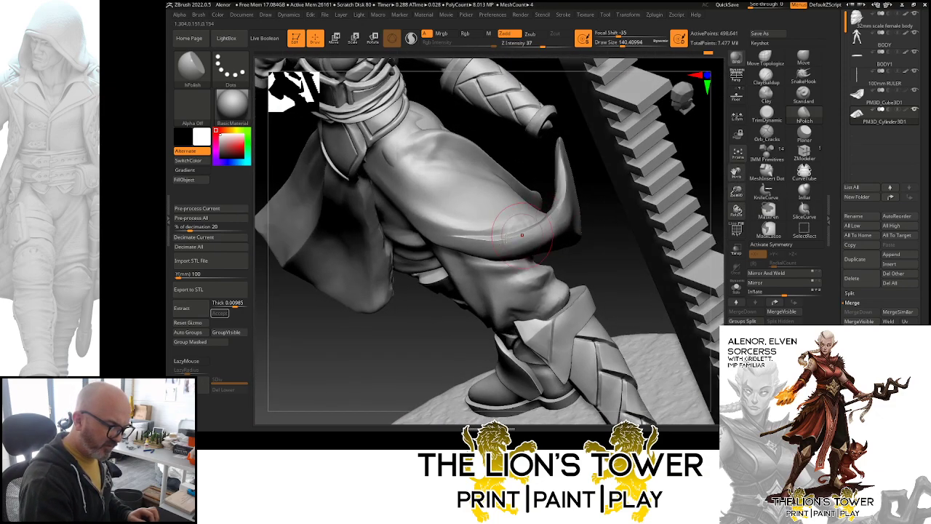
- Carve long creases along the merged fold from belt to hem with Orb_Cracks at a draw size of about 167
left_click(767, 132)
mouse_move(677, 153)
left_mouse_down()
mouse_move(545, 149)
mouse_move(408, 175)
mouse_move(411, 204)
mouse_move(462, 235)
left_mouse_up()
left_click_drag(416, 209, 487, 231)
left_click_drag(417, 211, 480, 232)
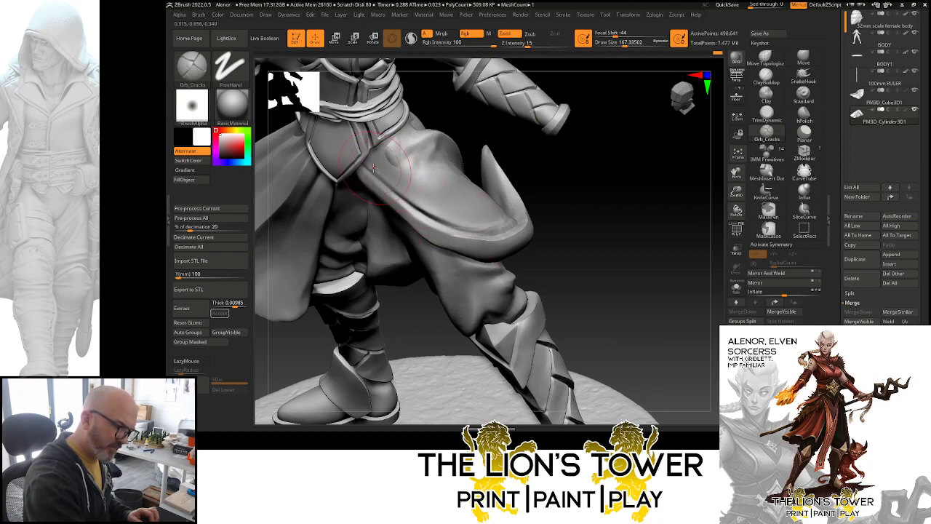
mouse_move(373, 171)
left_mouse_down()
mouse_move(487, 230)
mouse_move(502, 227)
left_mouse_up()
mouse_move(533, 197)
left_mouse_down()
mouse_move(501, 207)
mouse_move(528, 215)
left_mouse_up()
- Extend the Orb_Cracks creases around the side and back of the skirt up to the turned-back corner
left_click_drag(640, 174, 581, 200)
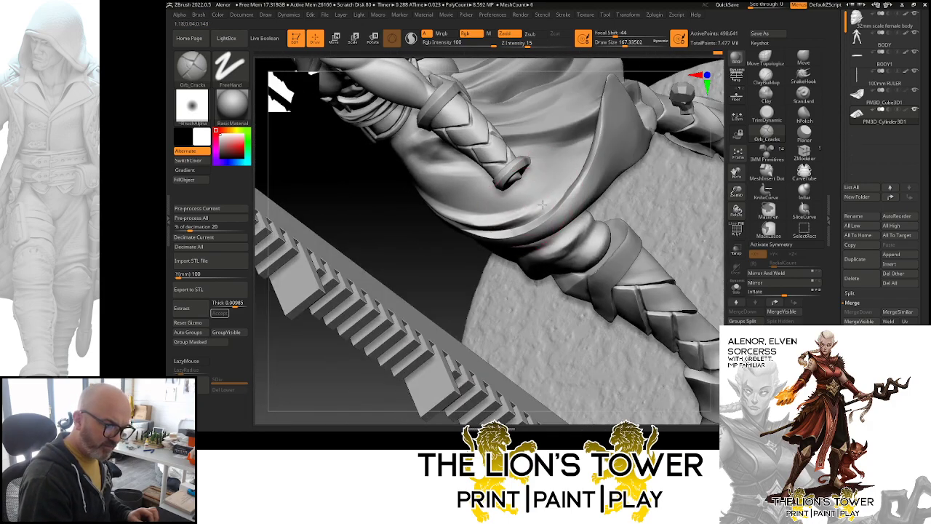
left_click_drag(461, 302, 654, 173)
left_click_drag(657, 137, 618, 164)
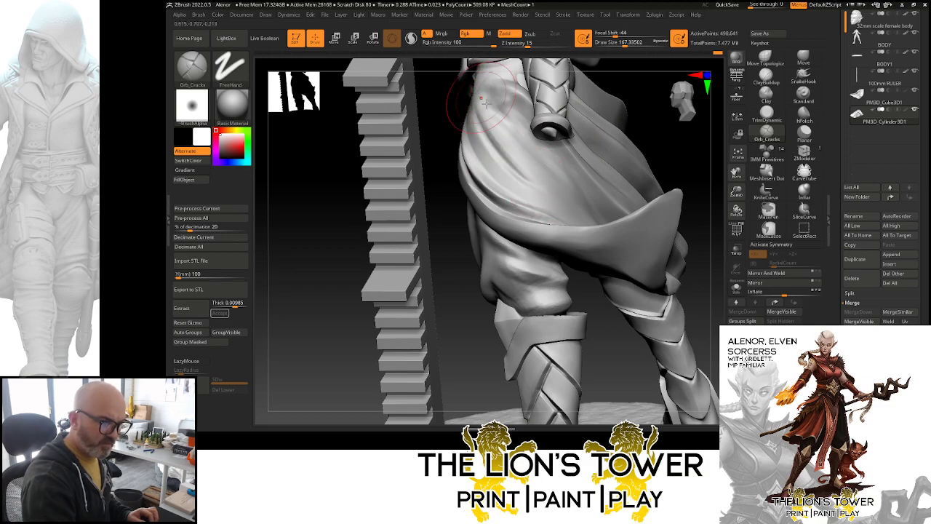
left_click_drag(682, 98, 513, 104)
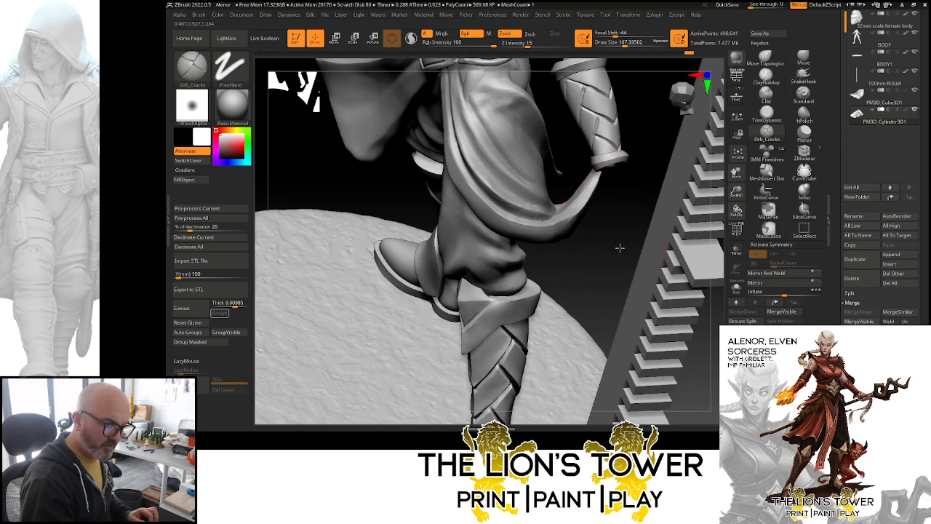
left_click_drag(619, 248, 569, 204)
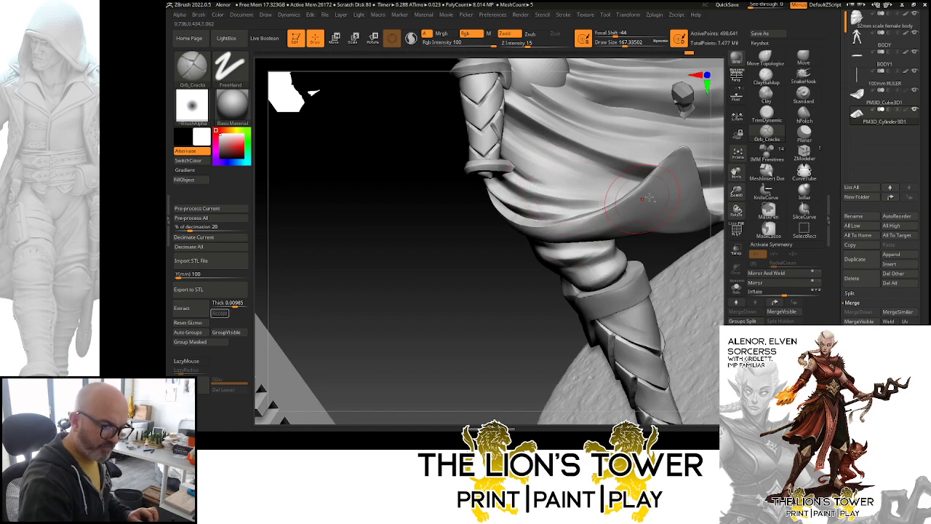
left_click_drag(720, 154, 742, 87)
left_click_drag(687, 194, 682, 167)
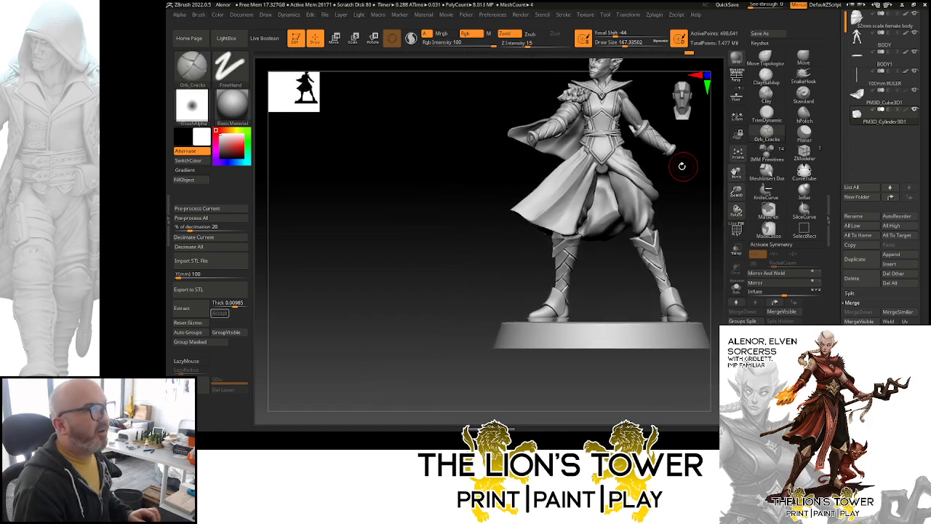
- Reshape the lower corner of the front skirt panel with the Move brush at a draw size of about 187
left_click_drag(695, 218, 716, 169)
left_click(803, 59)
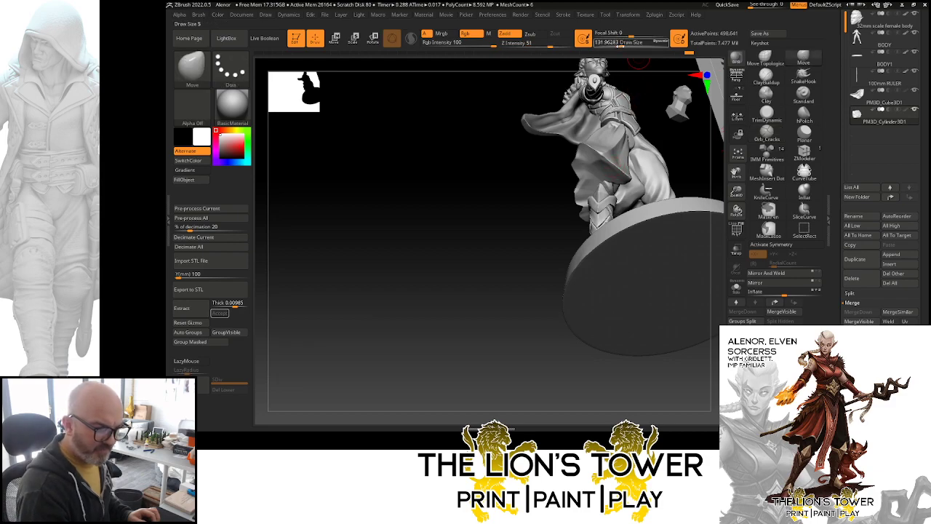
left_click_drag(621, 44, 626, 45)
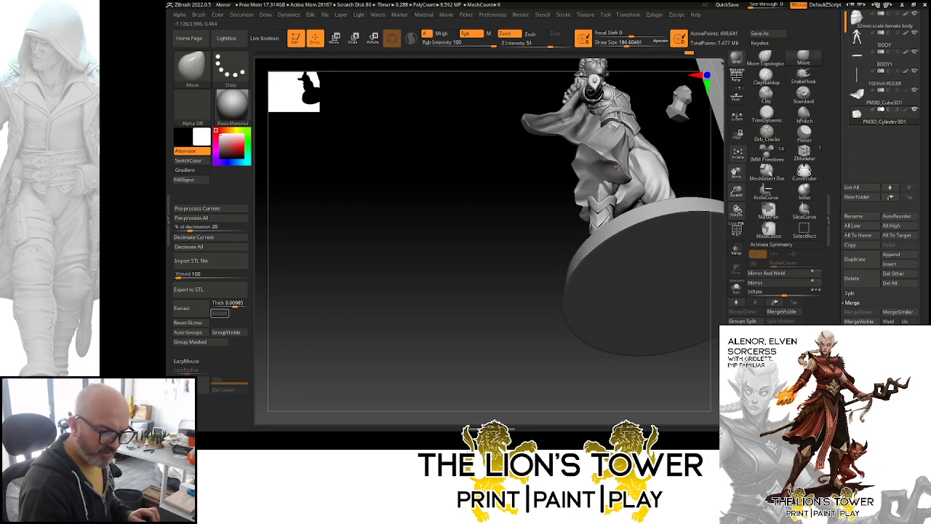
left_click_drag(622, 168, 624, 169)
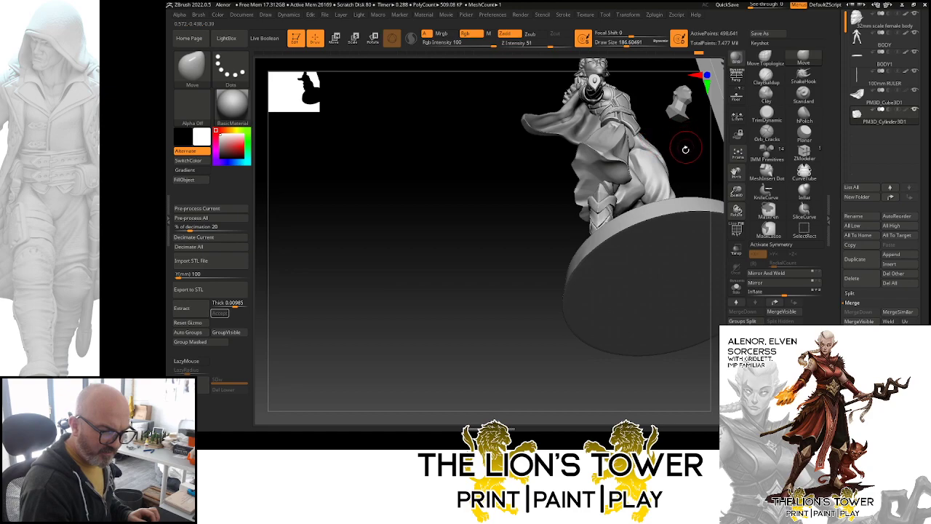
- Build up cloth folds on the front skirt panel with ClayBuildup at a draw size of about 128
left_click_drag(686, 150, 734, 212, "shift")
left_click(766, 91)
left_click(766, 77)
left_click_drag(736, 173, 660, 227)
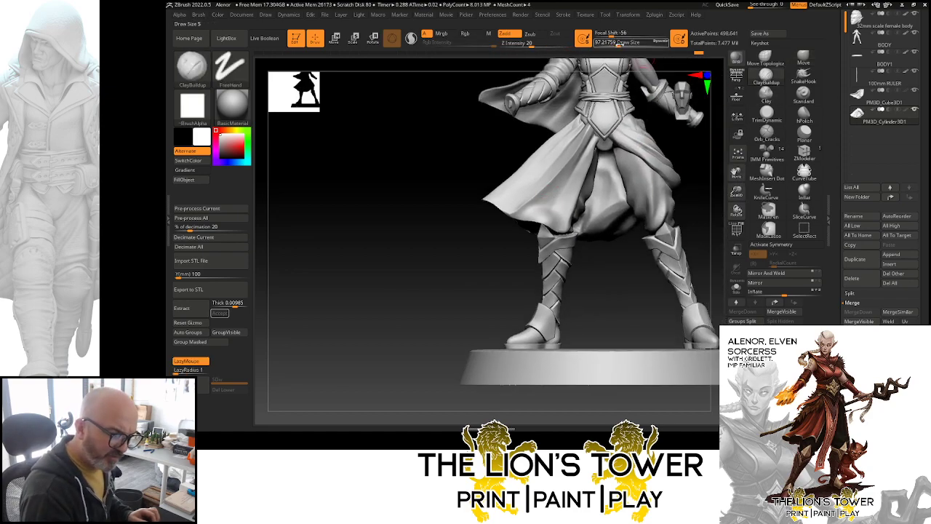
left_click_drag(616, 43, 621, 43)
left_click_drag(568, 179, 545, 207)
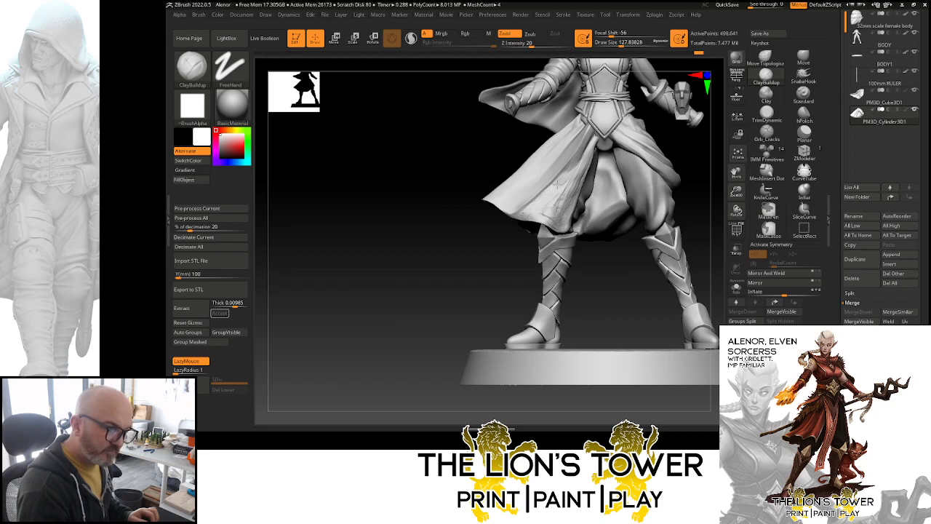
- Remesh the skirt and polish the built-up folds of the front panel with hPolish at a draw size of about 140
key("b")
key("h")
key("p")
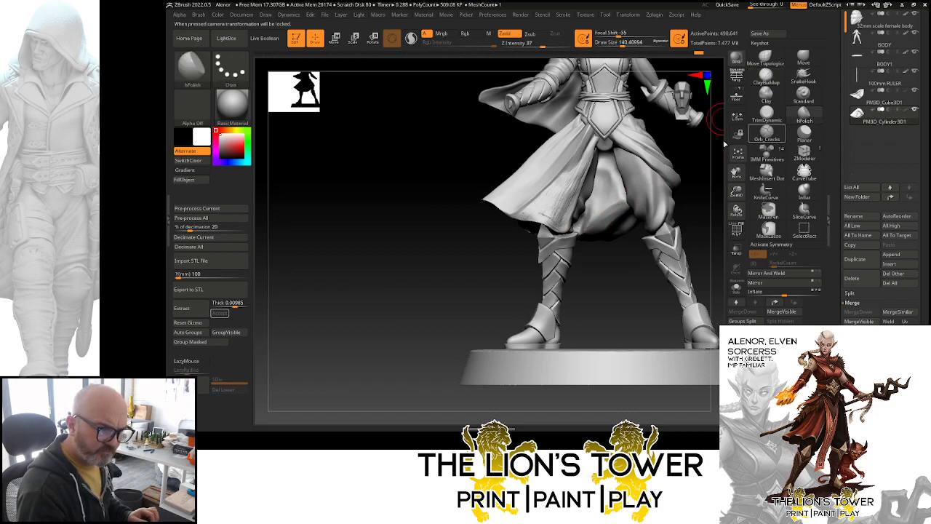
left_click_drag(595, 295, 614, 320)
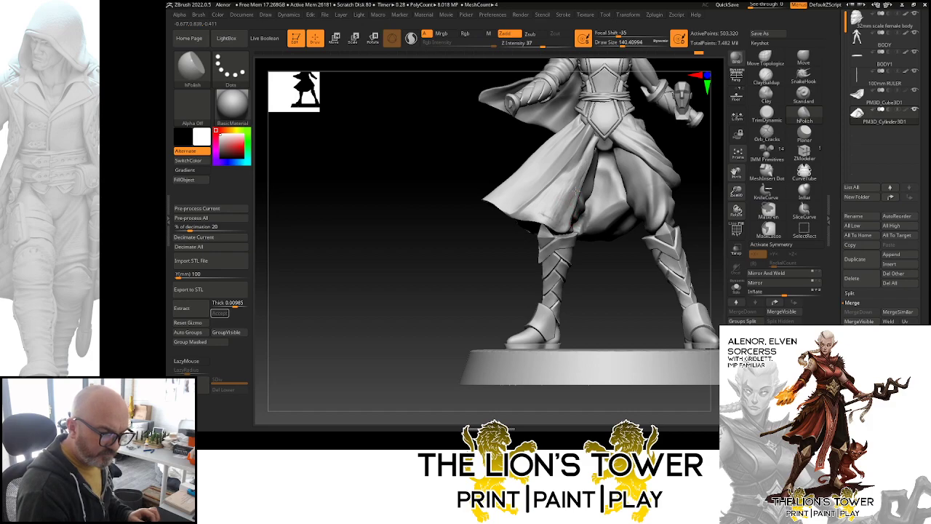
right_click_drag(575, 191, 574, 229)
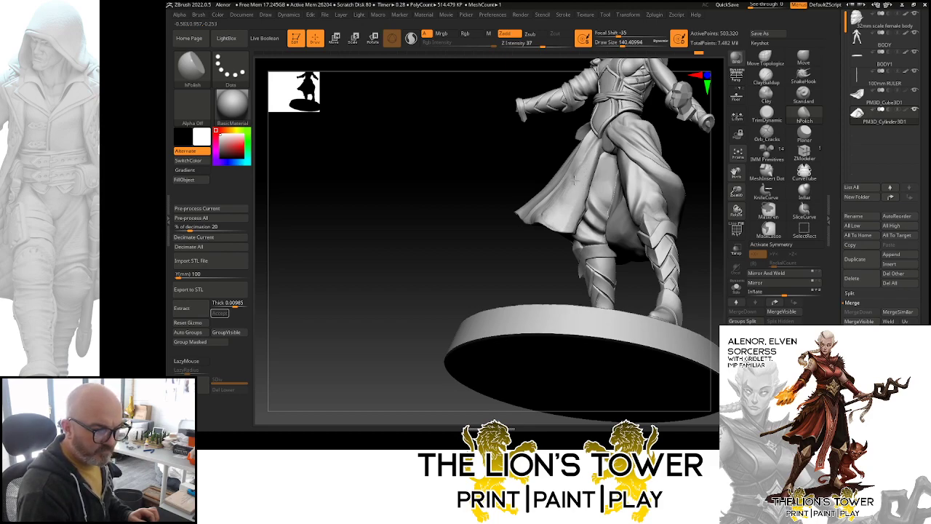
right_click_drag(534, 267, 547, 217)
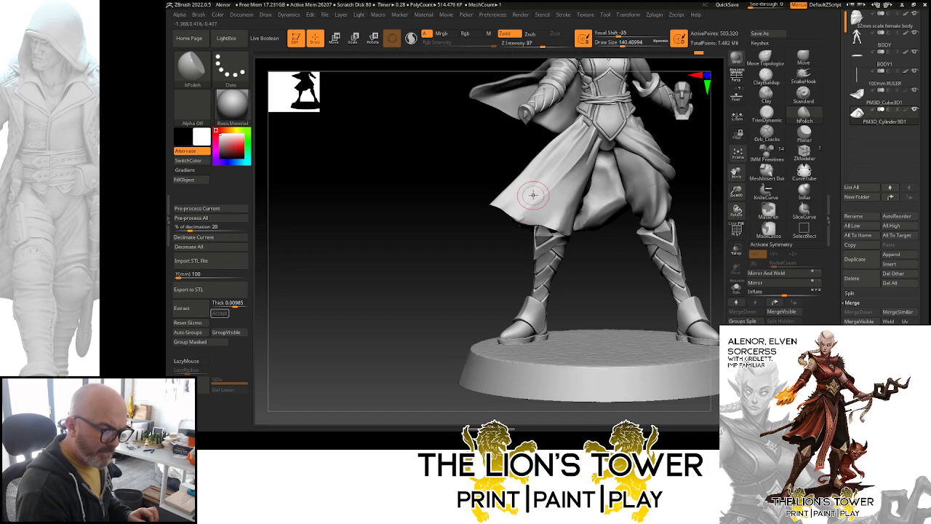
right_click_drag(562, 195, 525, 187)
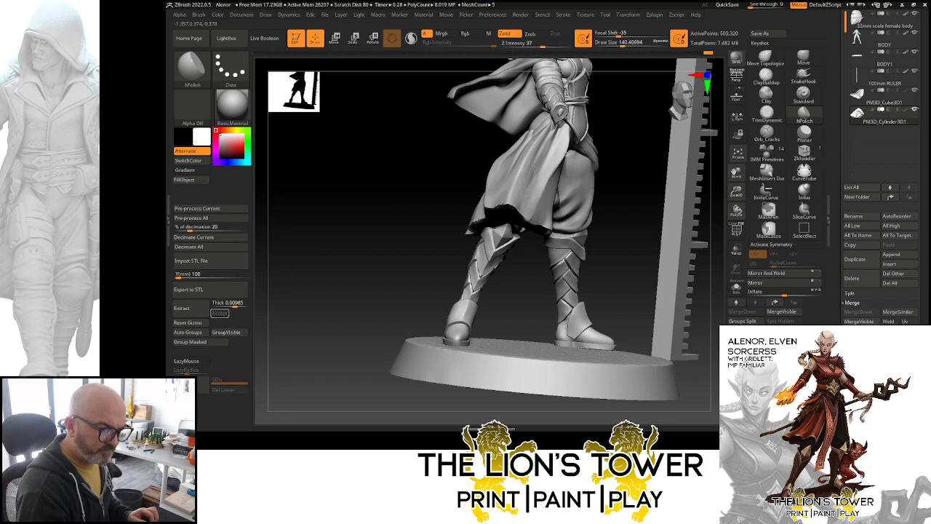
- Smooth the ragged hem edge at the skirt's flared corner with TrimDynamic active, backface masking on and a draw size of about 59
right_click_drag(521, 202, 509, 175)
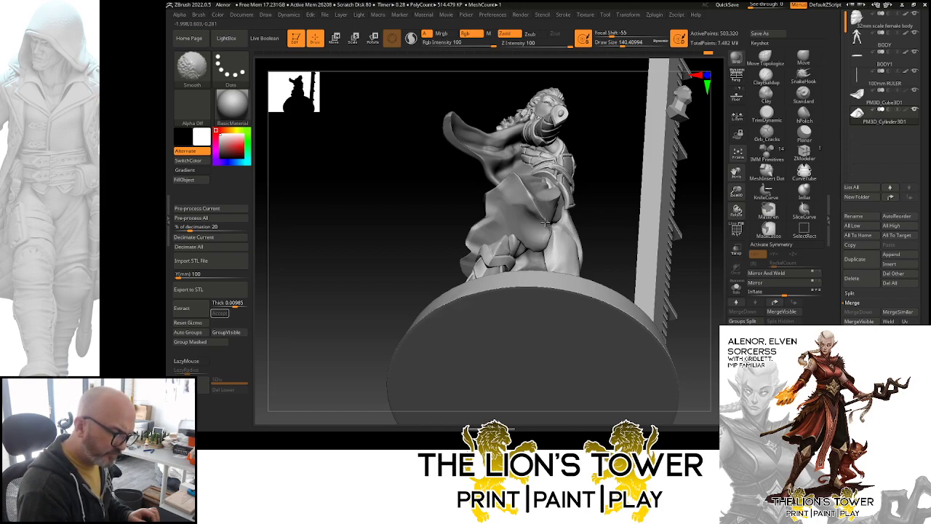
right_click_drag(489, 205, 485, 226)
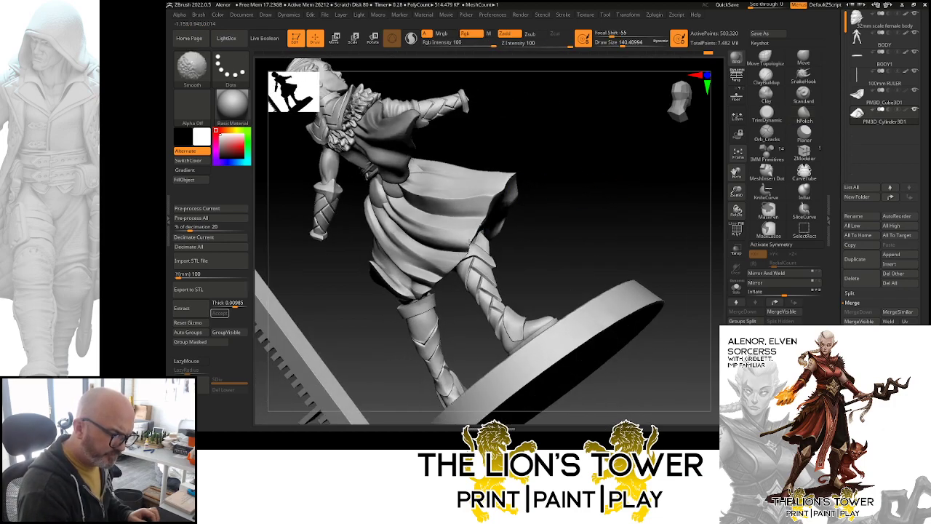
mouse_move(709, 145)
right_mouse_down()
mouse_move(694, 187)
mouse_move(640, 240)
mouse_move(627, 239)
right_mouse_up()
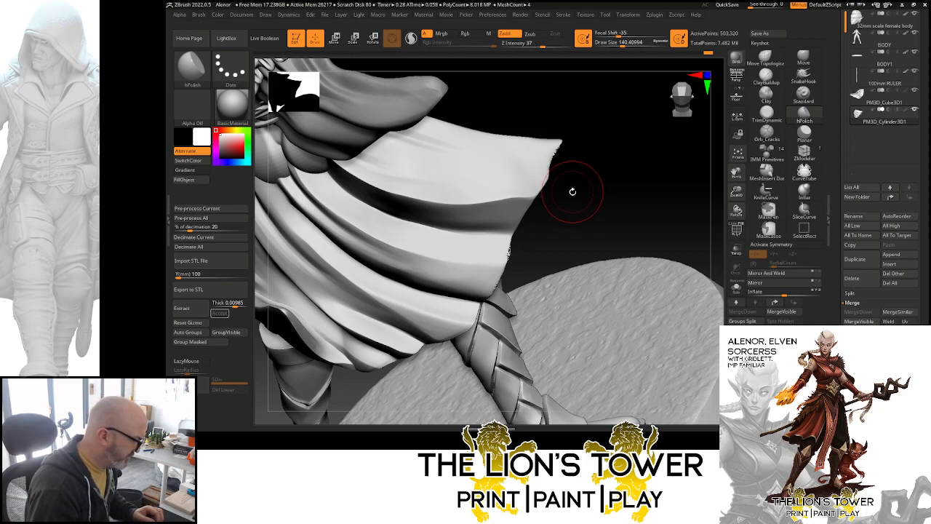
left_click_drag(606, 170, 602, 174)
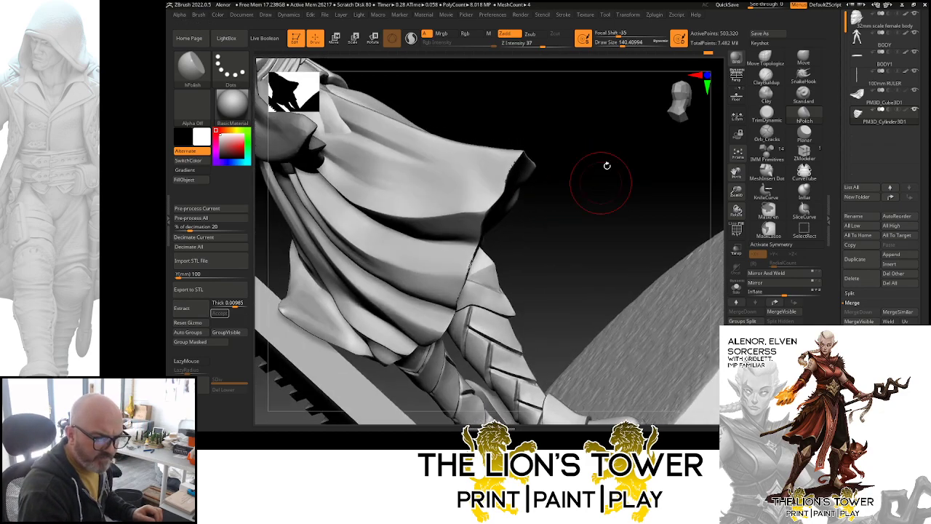
left_click(766, 112)
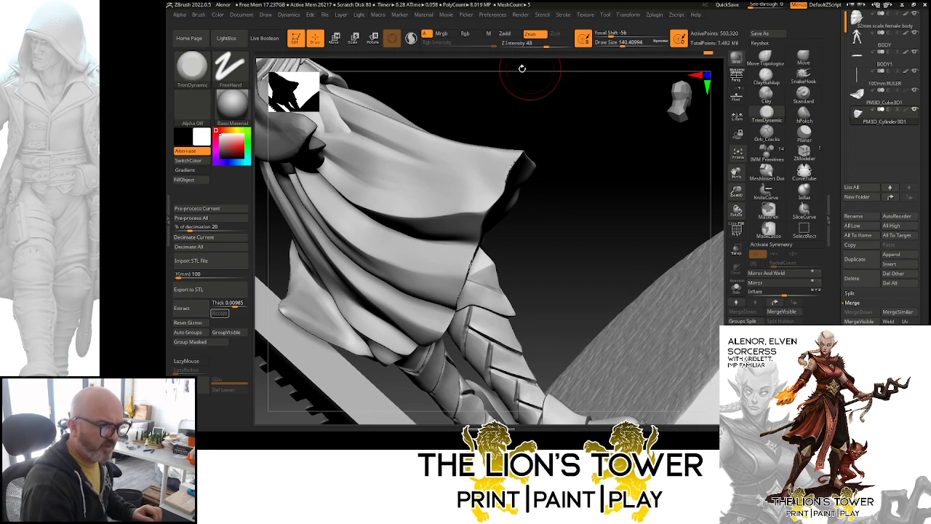
left_click(412, 39)
left_click_drag(511, 148, 515, 173, "shift")
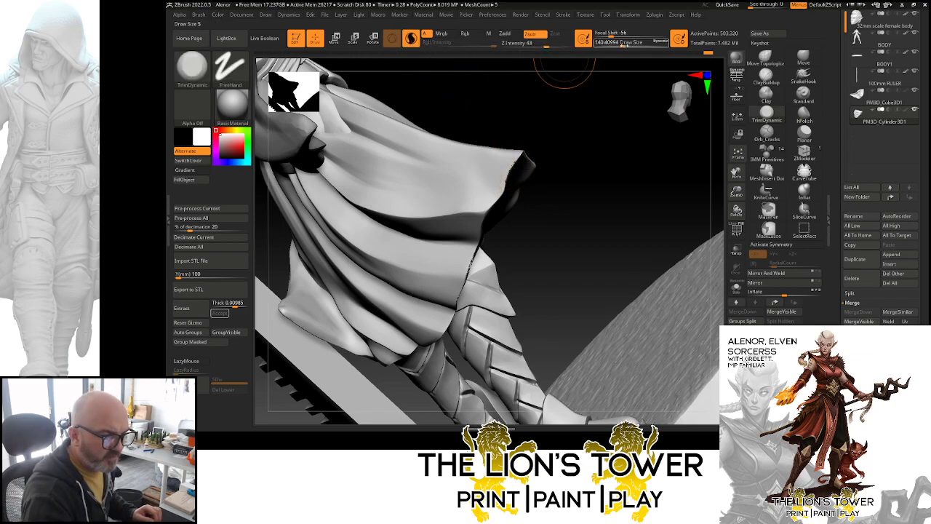
left_click(614, 47)
left_click_drag(579, 96, 536, 119)
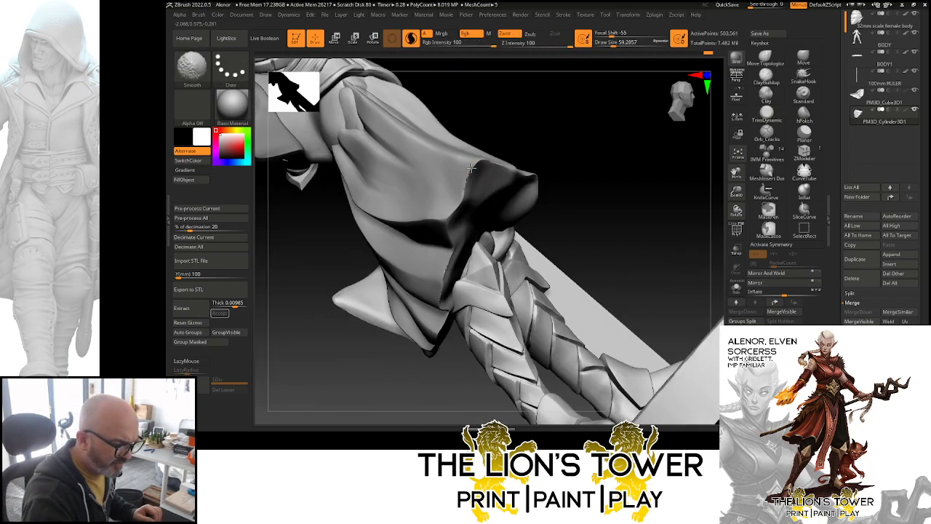
left_click_drag(469, 175, 465, 188, "shift")
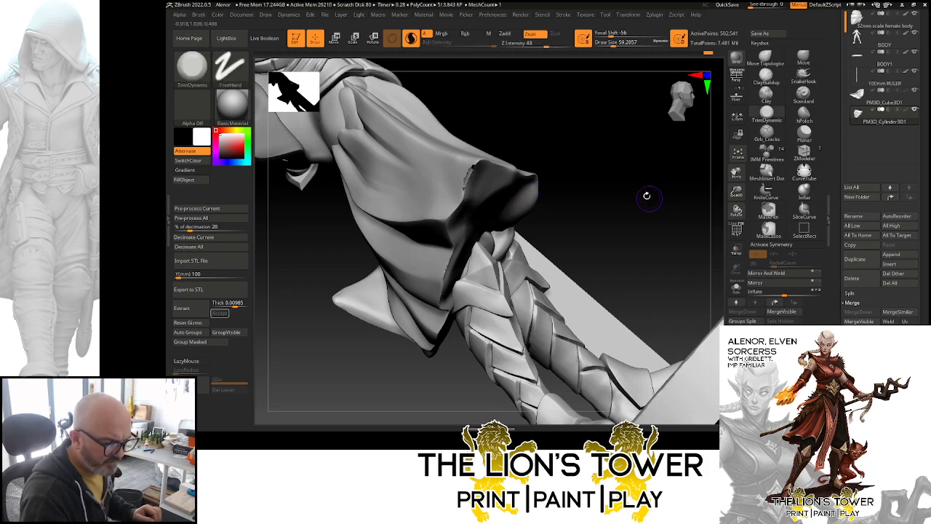
- Continue smoothing the rough hem edge along the side and back of the skirt down to the turned-back fold
mouse_move(646, 196)
left_mouse_down()
mouse_move(633, 182)
mouse_move(652, 160)
mouse_move(579, 193)
left_mouse_up()
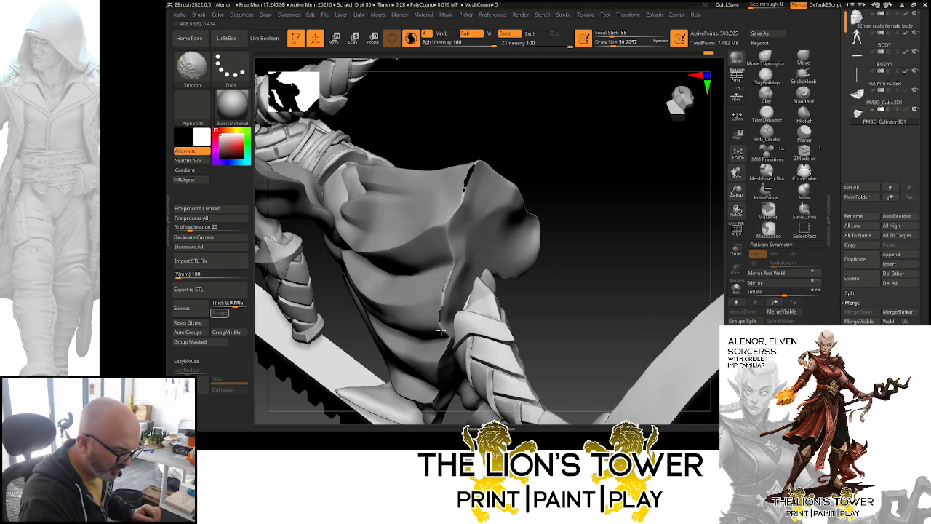
left_click_drag(441, 331, 461, 278, "shift")
left_click_drag(613, 266, 574, 240)
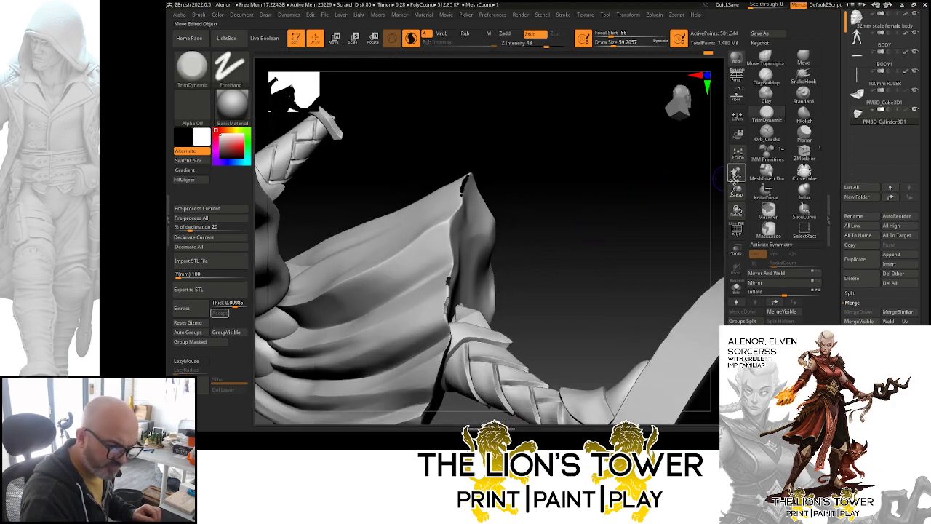
left_click_drag(734, 179, 731, 91)
left_click_drag(608, 168, 576, 158)
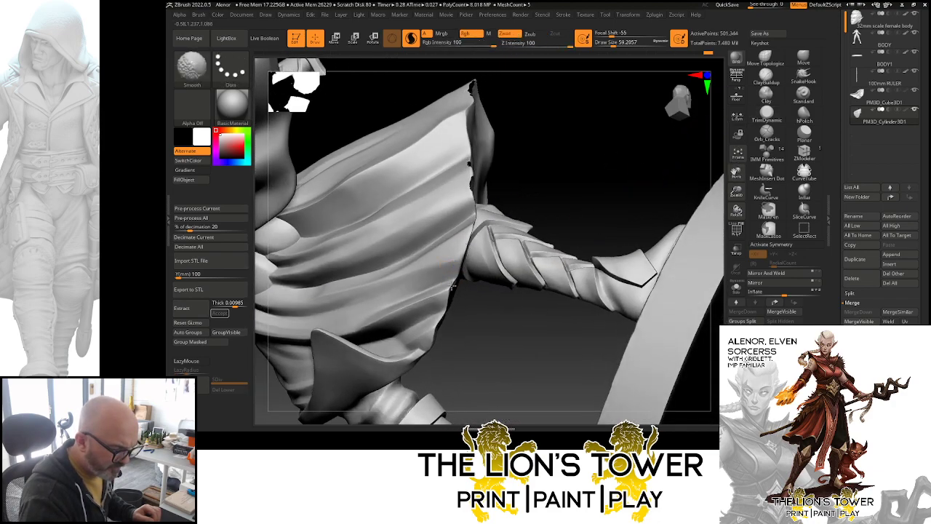
left_click_drag(435, 338, 429, 352, "shift")
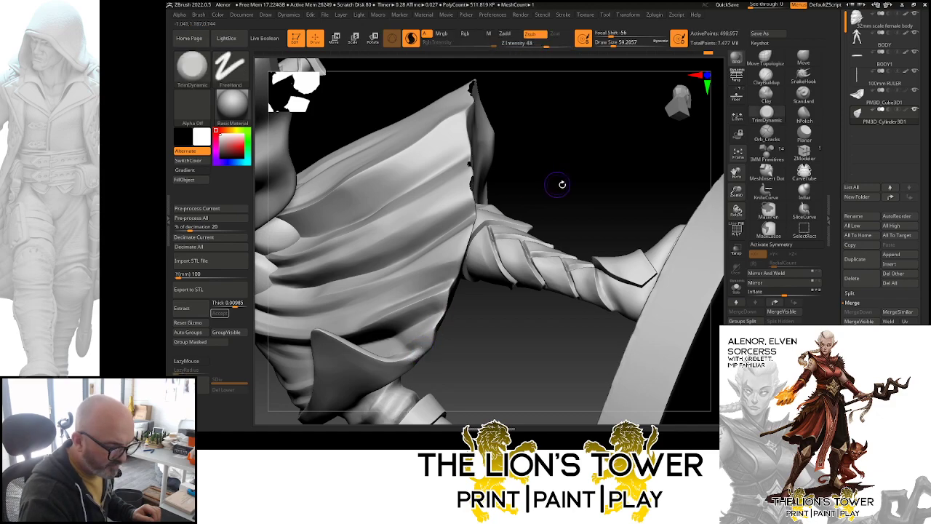
left_click_drag(560, 182, 443, 291)
left_click_drag(576, 136, 663, 179)
mouse_move(690, 212)
left_mouse_down()
mouse_move(687, 230)
mouse_move(497, 155)
left_mouse_up()
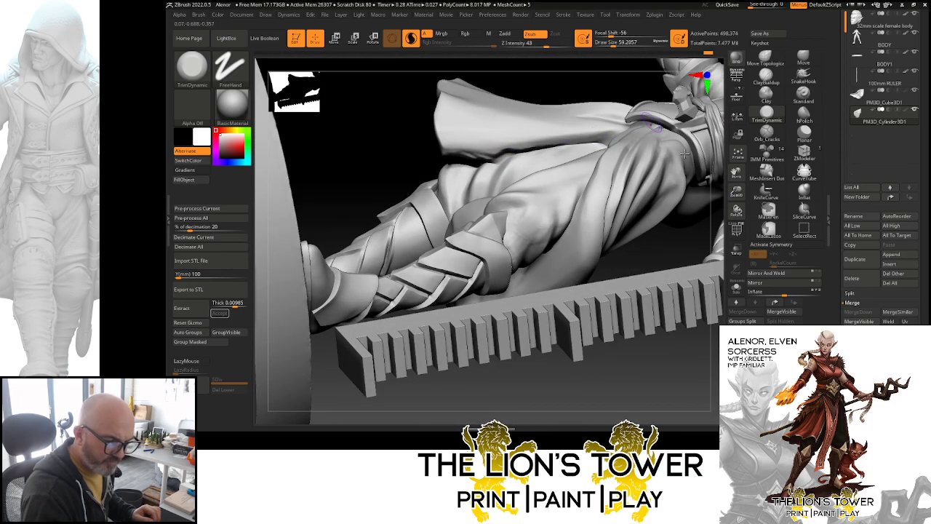
- Isolate the skirt and polish its inner folds with hPolish at a draw size of about 108, with backface masking off
left_click(736, 286)
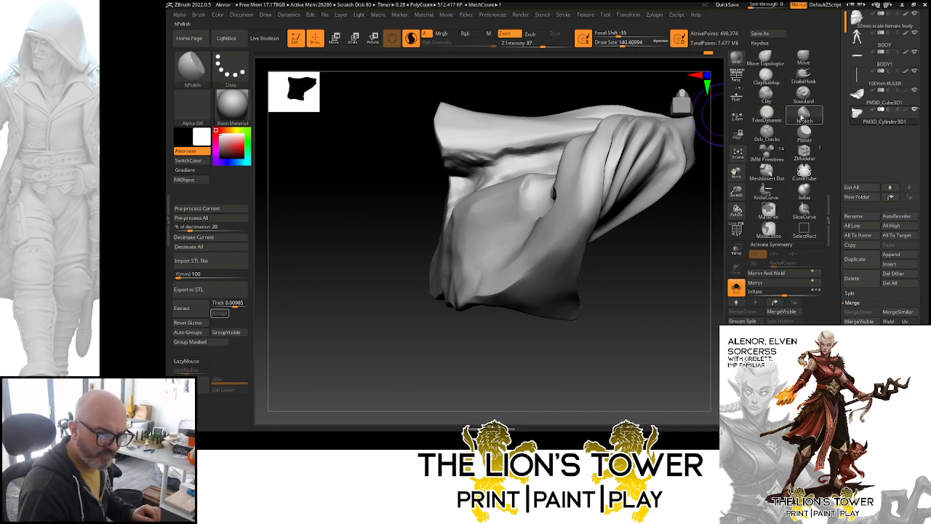
left_click(804, 113)
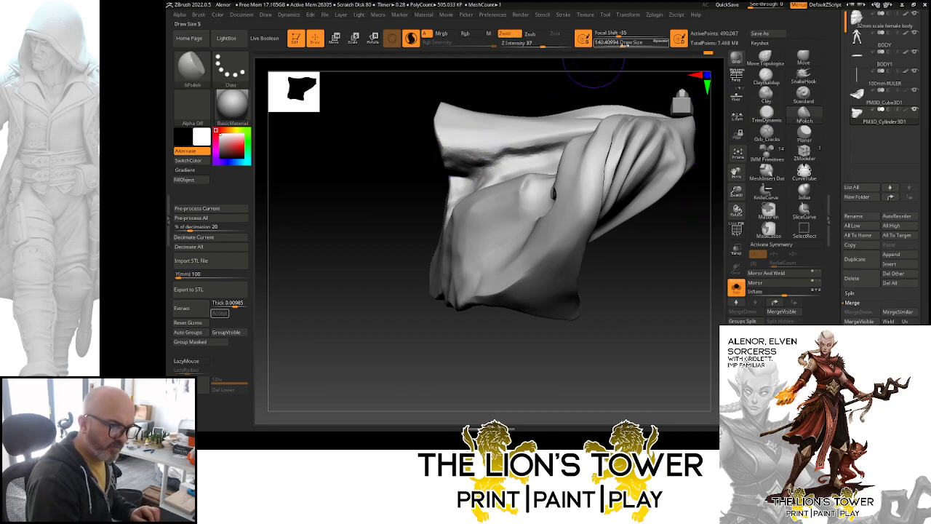
left_click(618, 42)
left_click(411, 39)
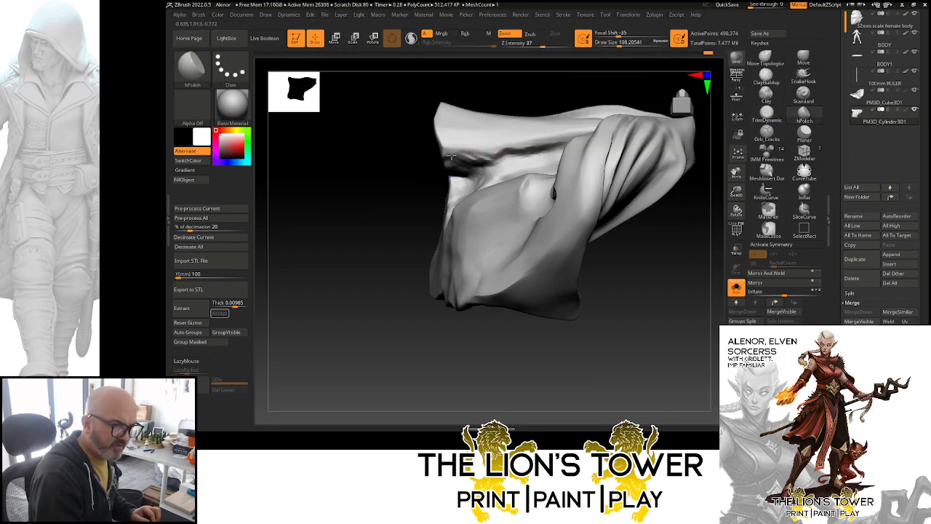
left_click_drag(465, 156, 524, 153)
left_click_drag(615, 75, 638, 90)
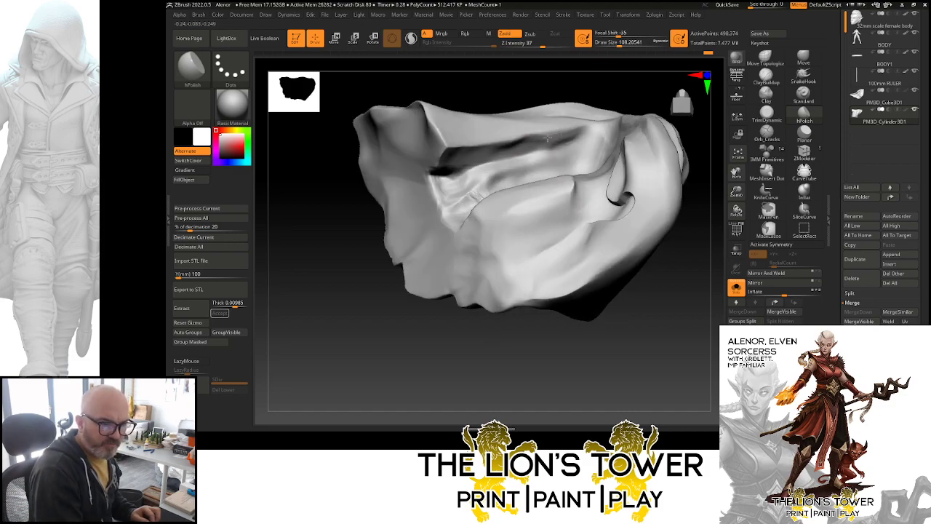
mouse_move(535, 145)
left_mouse_down()
mouse_move(526, 140)
mouse_move(582, 139)
left_mouse_up()
- Polish the recess below the waist and the seam inside the skirt's front opening, and show the whole figure again
mouse_move(688, 296)
left_mouse_down()
mouse_move(710, 378)
mouse_move(651, 177)
left_mouse_up()
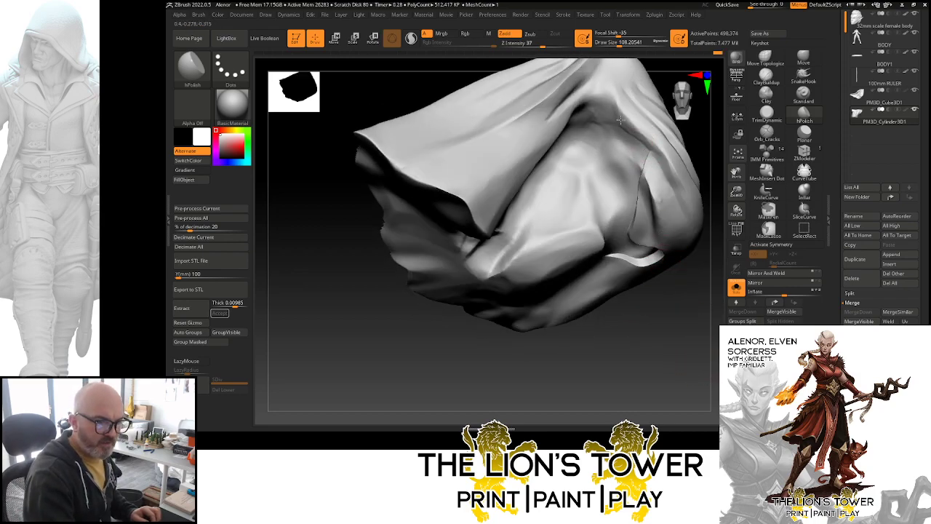
mouse_move(706, 312)
left_mouse_down()
mouse_move(676, 320)
mouse_move(705, 317)
mouse_move(642, 177)
left_mouse_up()
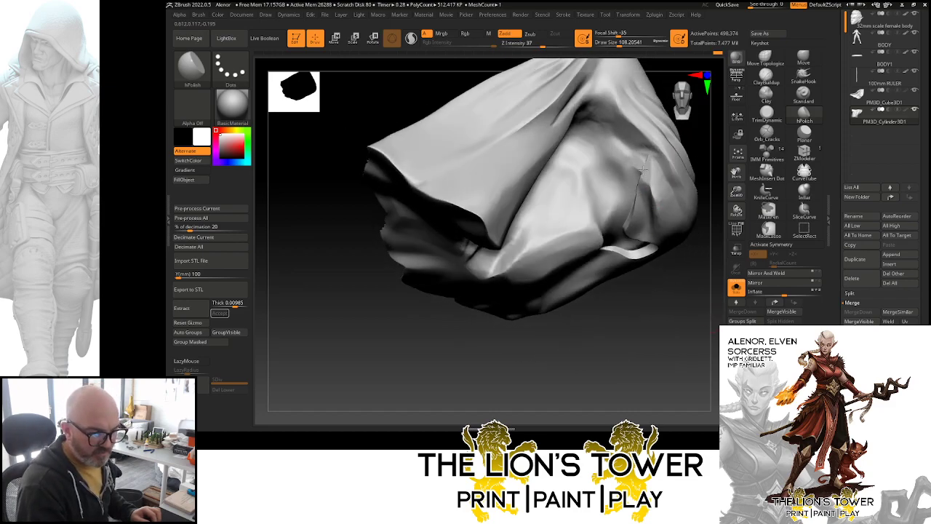
left_click_drag(638, 186, 632, 231)
left_click(736, 288)
mouse_move(696, 322)
left_mouse_down()
mouse_move(679, 268)
mouse_move(705, 280)
mouse_move(694, 307)
mouse_move(651, 258)
left_mouse_up()
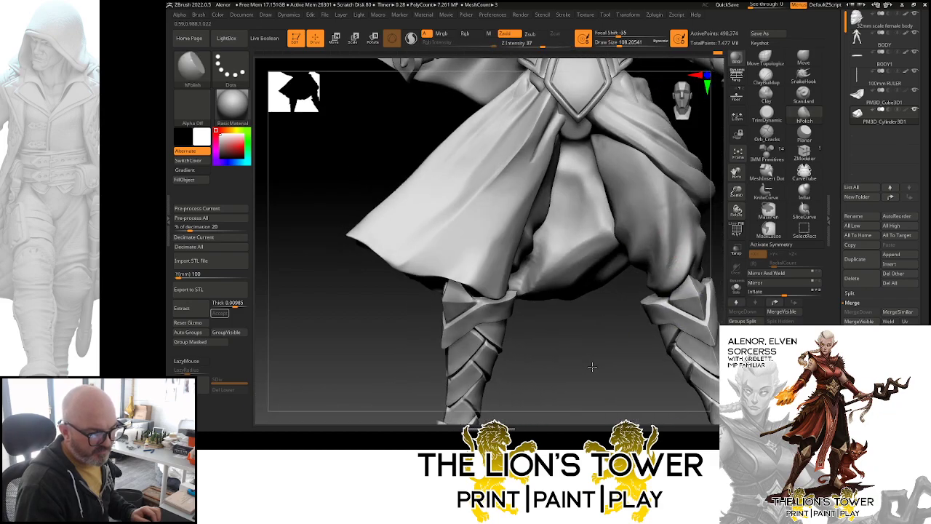
- Carve creases into the front skirt panel below the belt with Orb_Cracks at a draw size of about 167
left_click(767, 132)
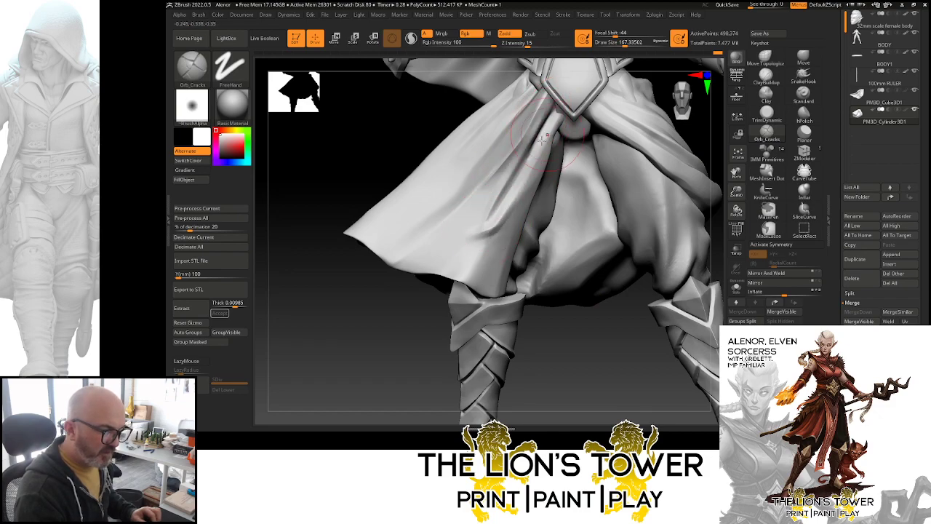
key("ctrl")
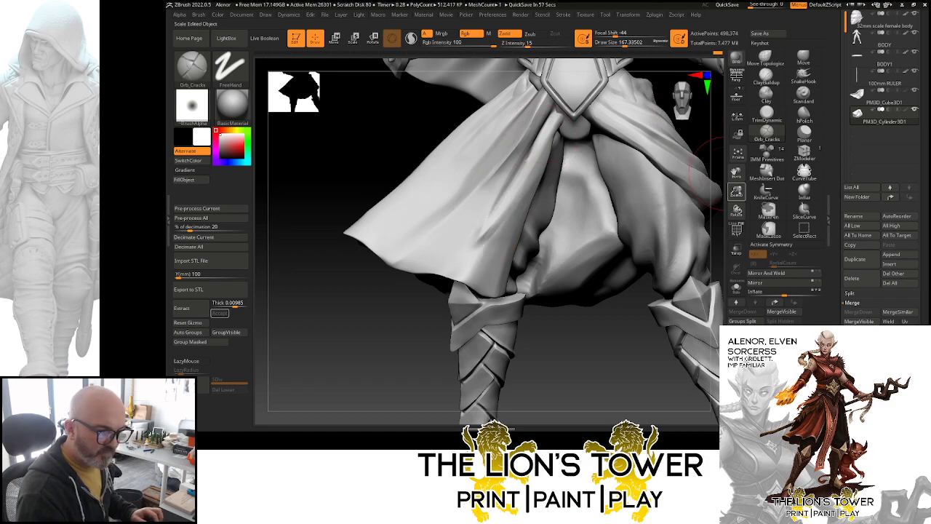
left_click_drag(718, 136, 674, 206, "alt")
left_click_drag(674, 207, 497, 239)
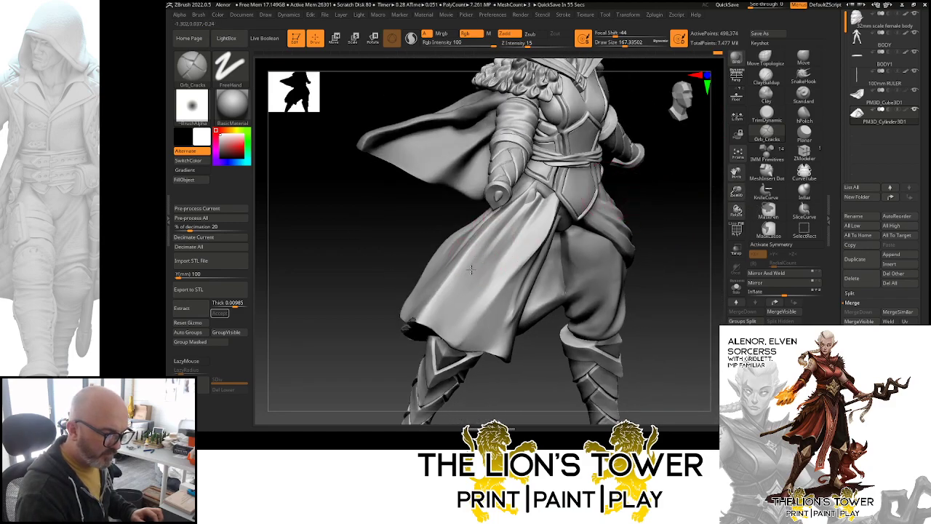
left_click_drag(638, 202, 506, 235)
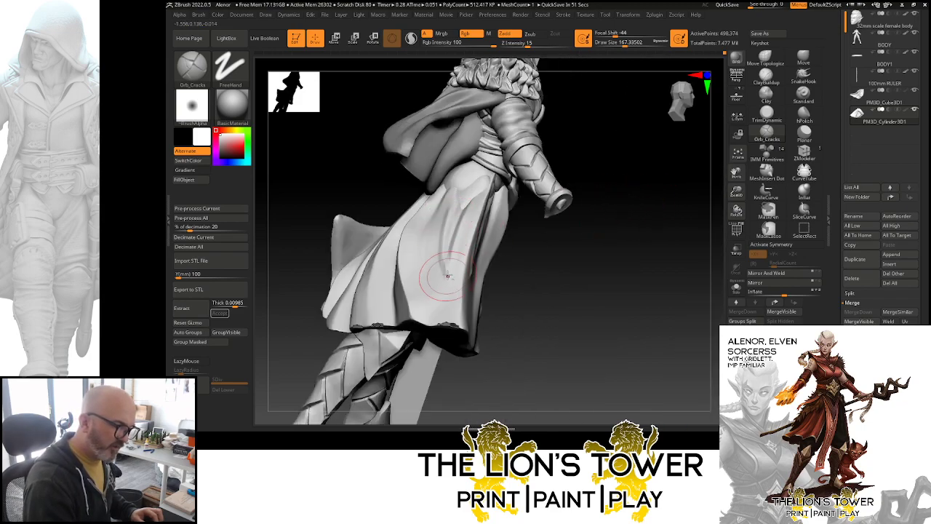
- Deepen the creases on the side and back of the skirt with Orb_Cracks, running from the waist toward the hem
left_click_drag(523, 266, 477, 247)
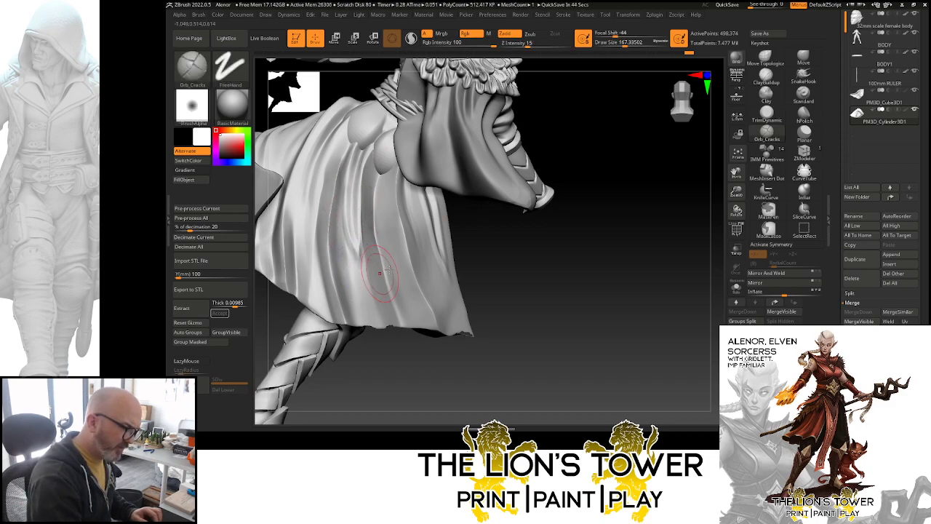
mouse_move(736, 191)
left_mouse_down()
mouse_move(690, 210)
mouse_move(644, 281)
mouse_move(535, 244)
left_mouse_up()
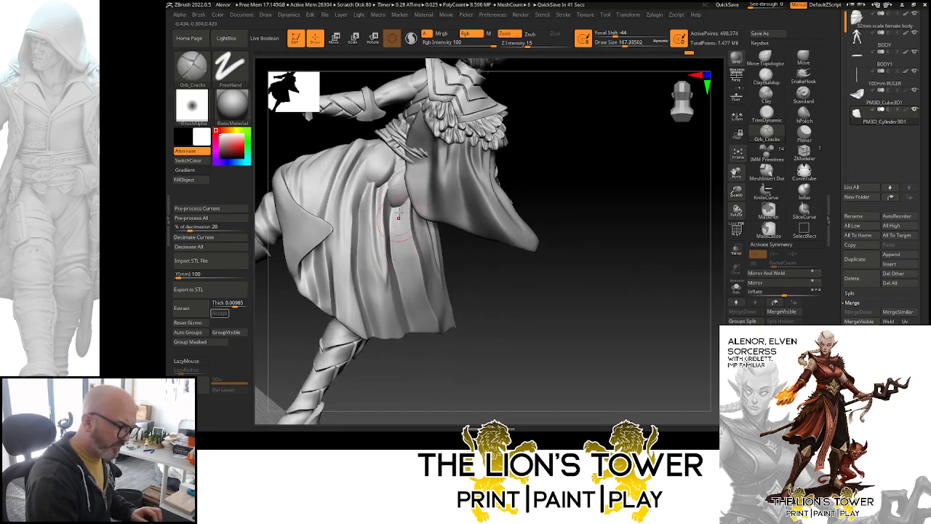
left_click_drag(525, 315, 502, 295)
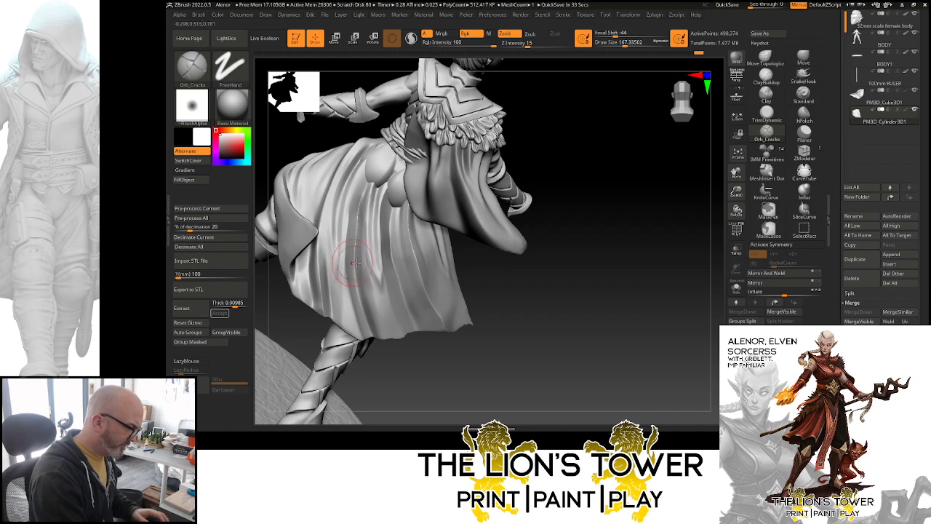
mouse_move(563, 207)
left_mouse_down()
mouse_move(589, 231)
mouse_move(589, 222)
left_mouse_up()
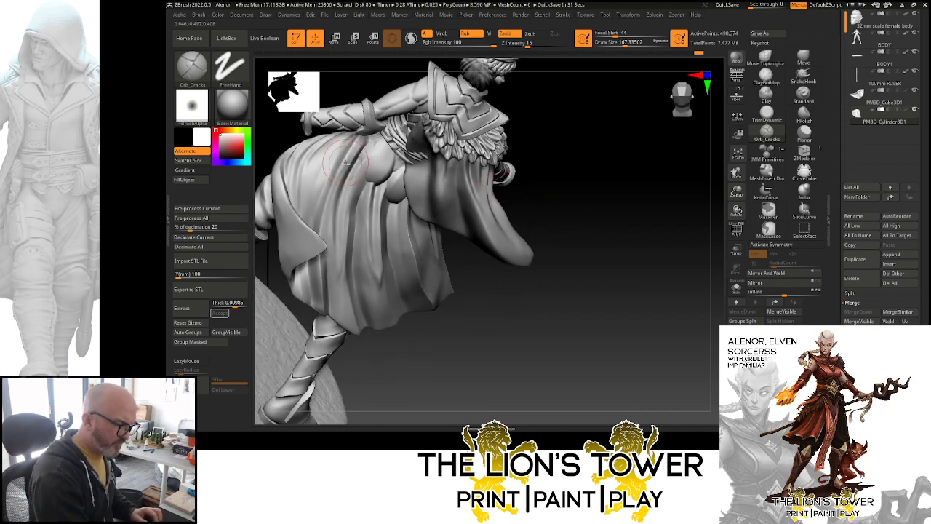
mouse_move(473, 360)
left_mouse_down()
mouse_move(461, 341)
mouse_move(478, 361)
mouse_move(490, 324)
mouse_move(511, 376)
mouse_move(544, 395)
mouse_move(557, 268)
mouse_move(527, 282)
mouse_move(558, 271)
left_mouse_up()
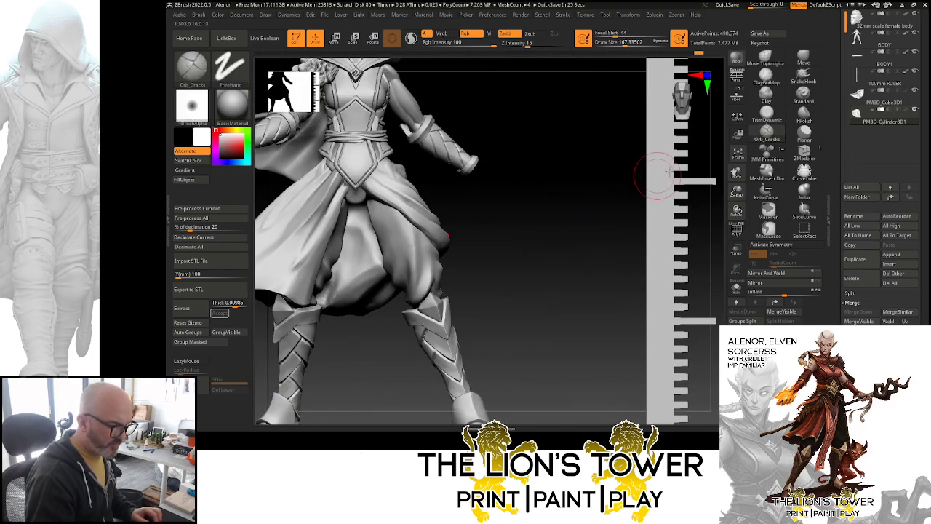
- Adjust the skirt's upper edge at the hip and waist with the Move brush at a draw size of about 132
left_click(803, 58)
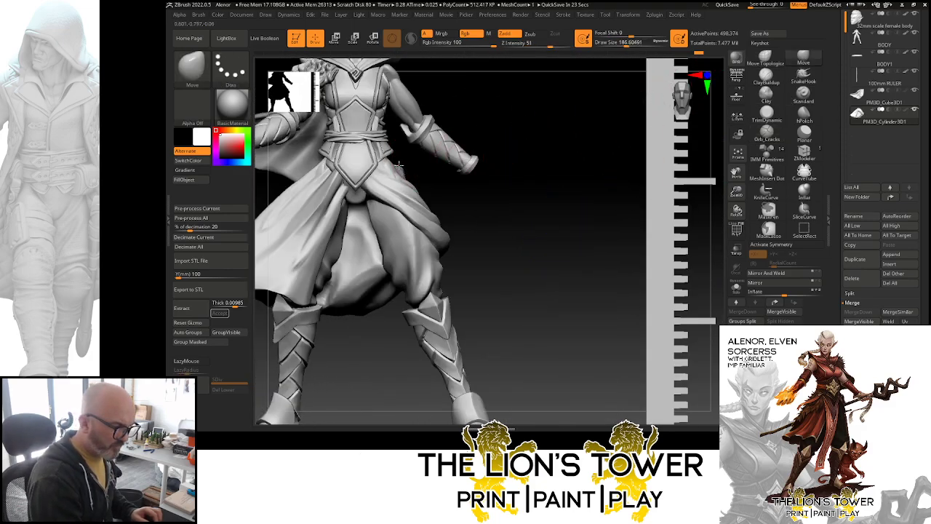
left_click_drag(489, 122, 435, 146)
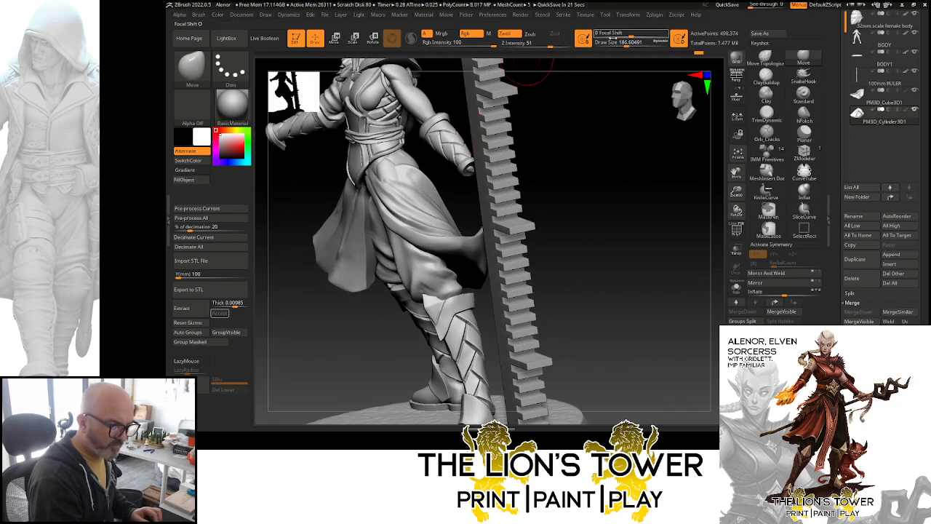
left_click_drag(628, 44, 620, 45)
left_click_drag(536, 143, 564, 141)
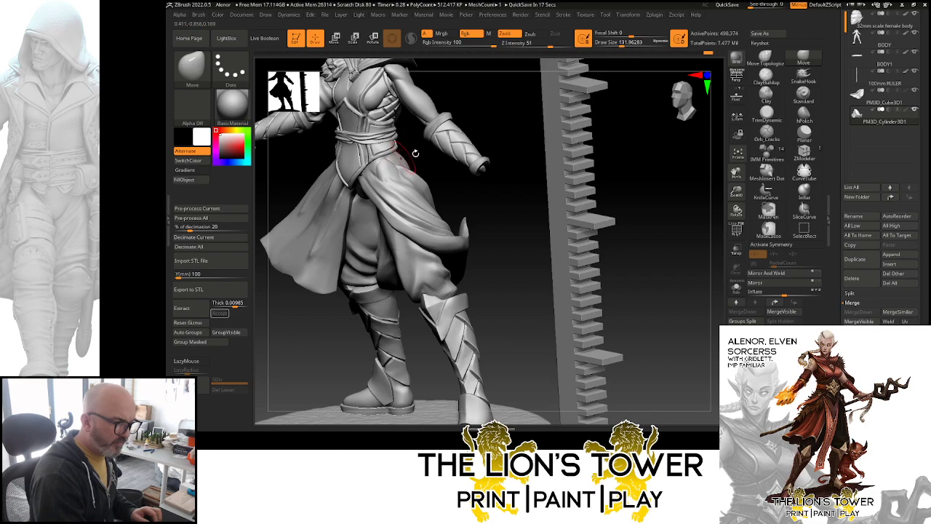
left_click_drag(486, 128, 440, 148)
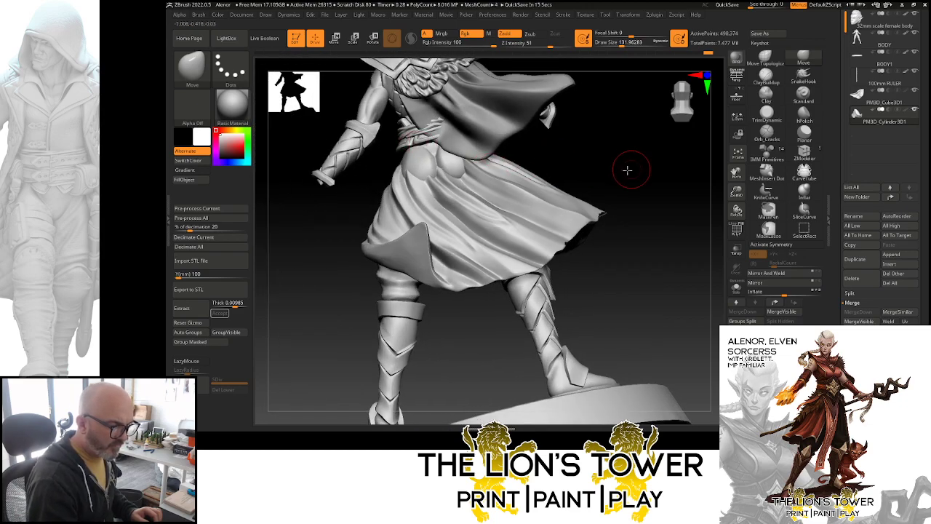
left_click_drag(629, 169, 661, 215)
left_click(660, 217, "ctrl")
left_click(659, 217, "ctrl")
left_click_drag(738, 194, 681, 201)
left_click(669, 227, "ctrl")
left_click(674, 234, "ctrl")
mouse_move(673, 235)
left_mouse_down()
mouse_move(669, 264)
mouse_move(677, 262)
mouse_move(667, 244)
left_mouse_up()
- Save the project as Alenor.zpr in the SCULPTS folder, replacing the existing file
key("ctrl+s")
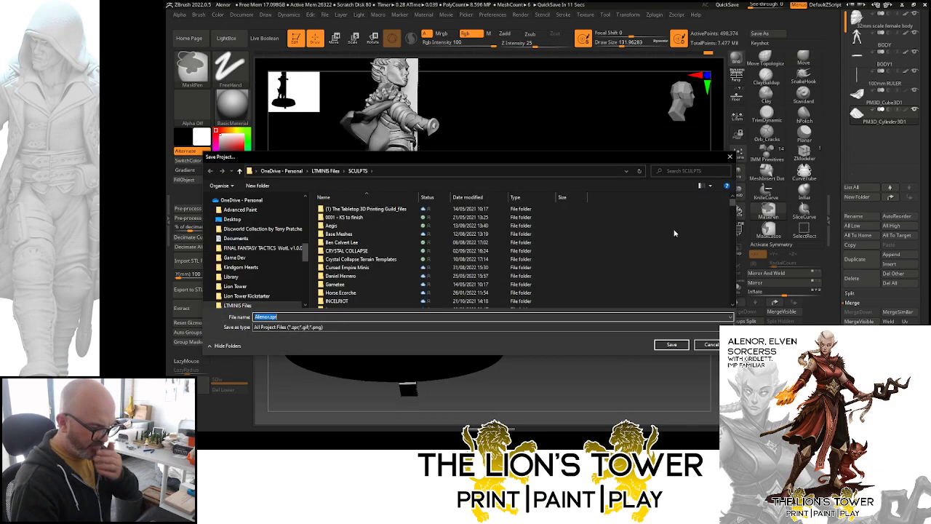
left_click(672, 345)
key("Return")
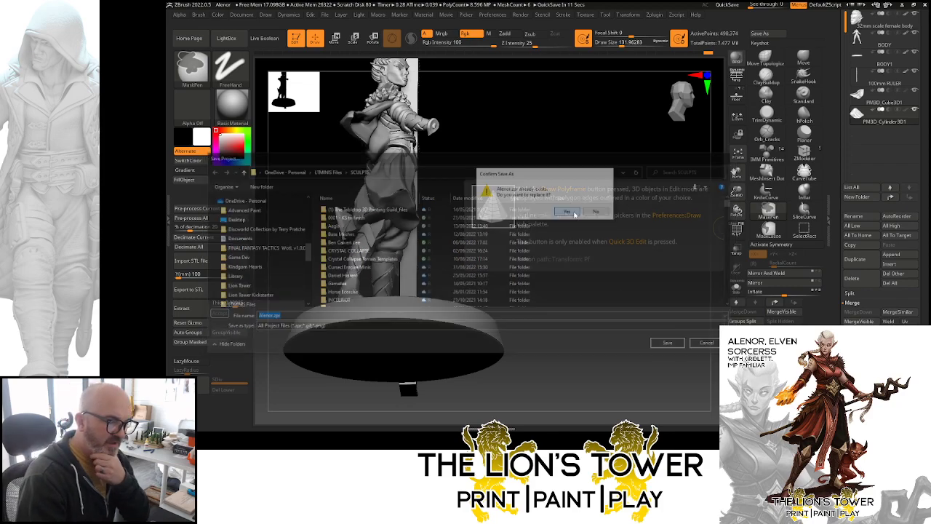
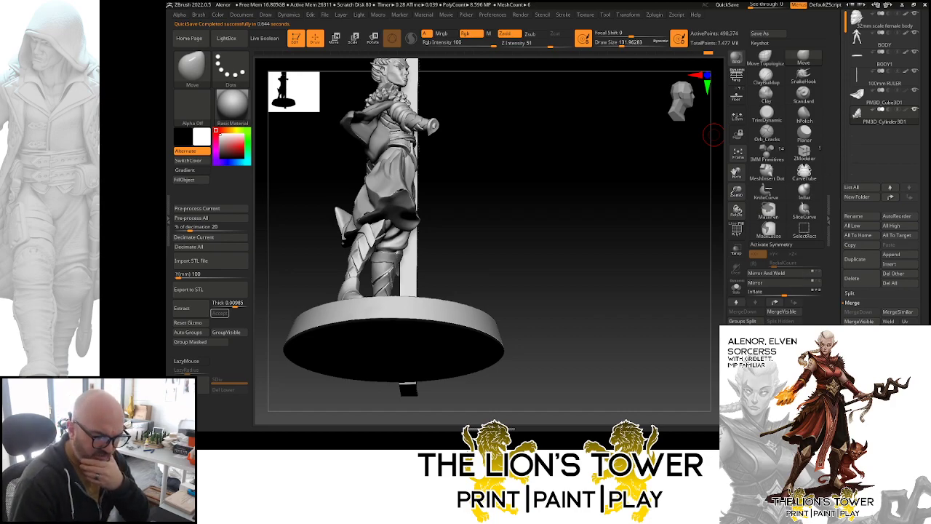
- Polish the skirt's hem edge and side folds with hPolish at a draw size of about 108
left_click_drag(735, 173, 762, 226)
left_click_drag(688, 253, 699, 248)
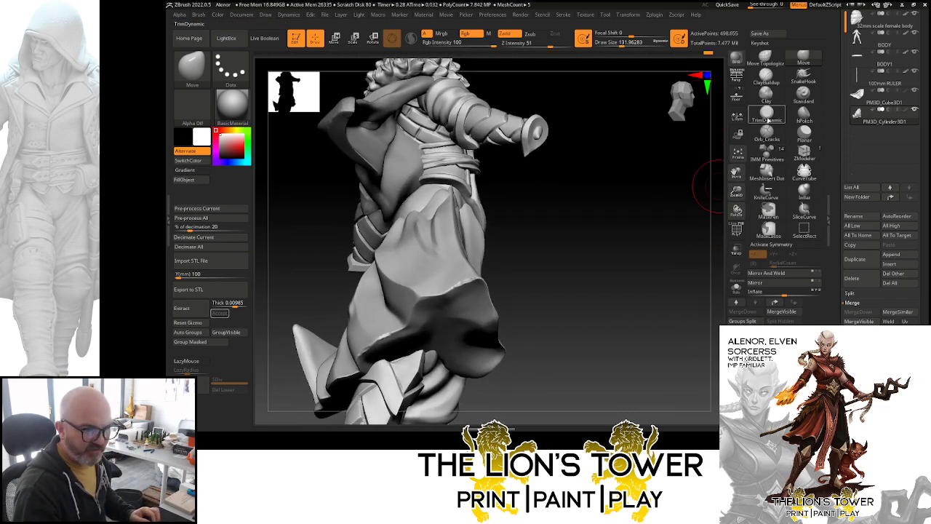
left_click(805, 116)
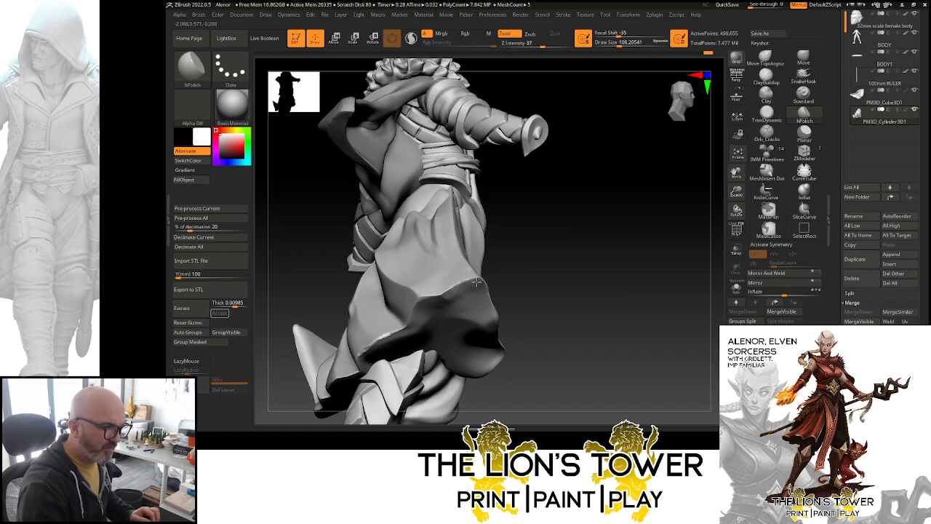
mouse_move(713, 163)
left_mouse_down("alt")
mouse_move(785, 145)
mouse_move(831, 159)
left_mouse_up("alt")
left_click_drag(522, 269, 506, 273)
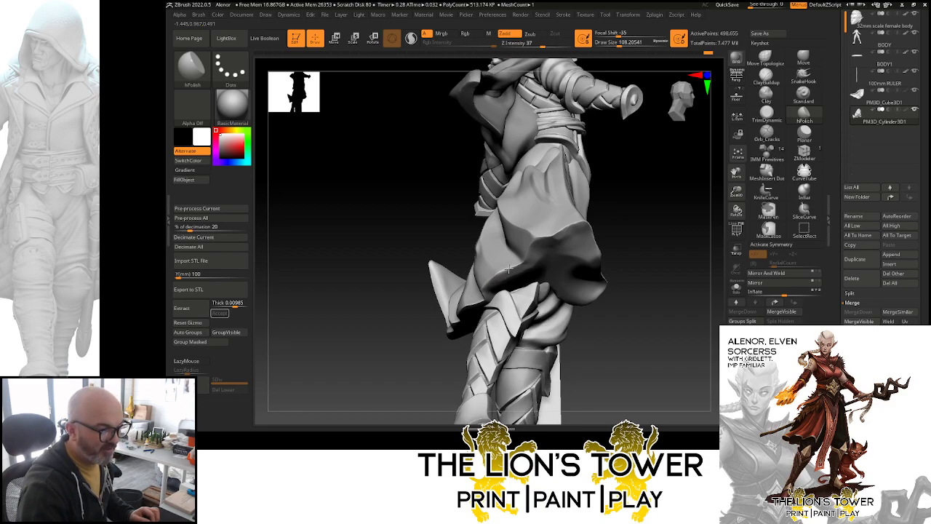
left_click_drag(669, 245, 590, 260)
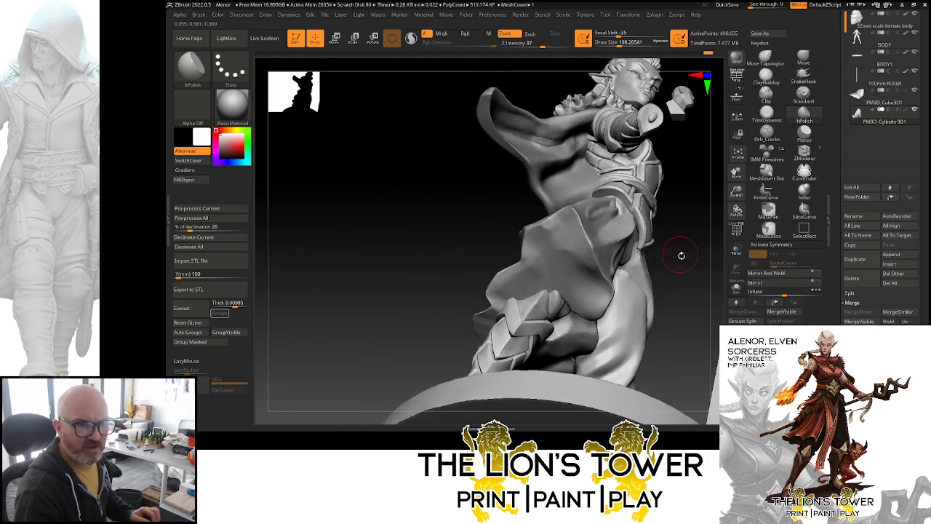
left_click_drag(691, 251, 605, 250)
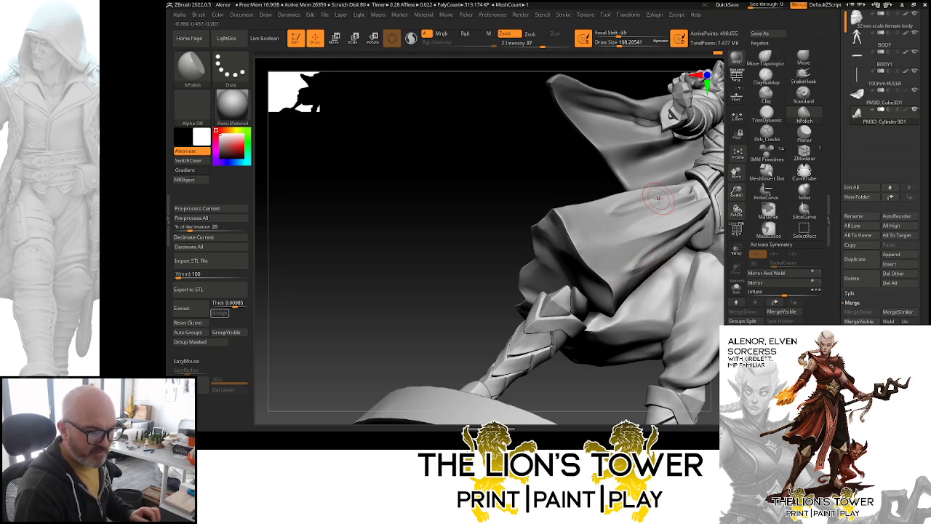
left_click_drag(601, 249, 504, 342)
left_click_drag(592, 343, 603, 236)
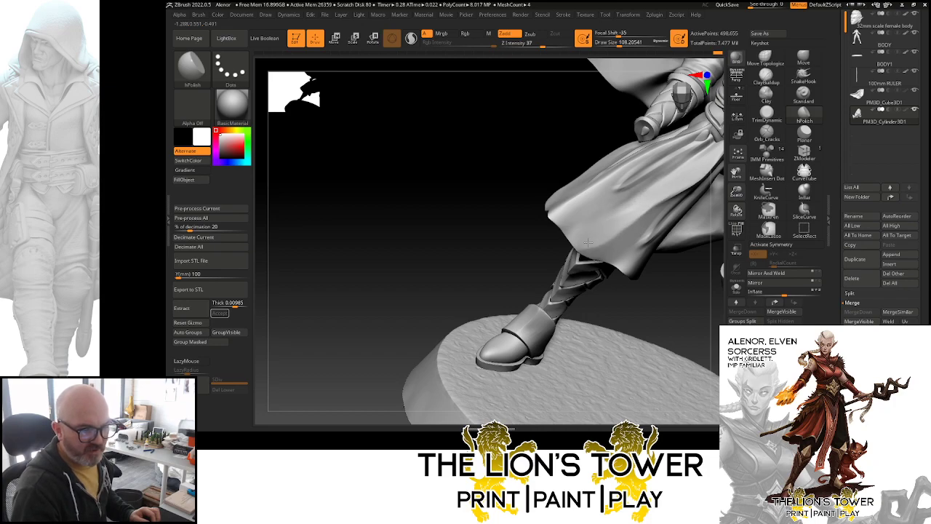
- Carve creases near the skirt's hem with Orb_Cracks at Z intensity 14 and a draw size of about 245
left_click_drag(590, 294, 747, 159)
left_click(766, 136)
left_click_drag(502, 317, 556, 211)
left_click_drag(530, 45, 526, 45)
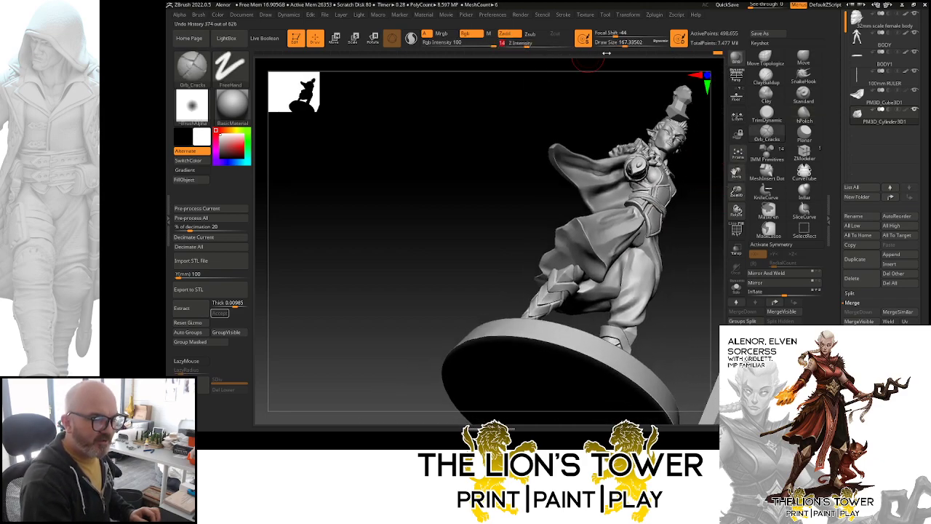
left_click_drag(625, 44, 633, 44)
left_click_drag(692, 267, 608, 247)
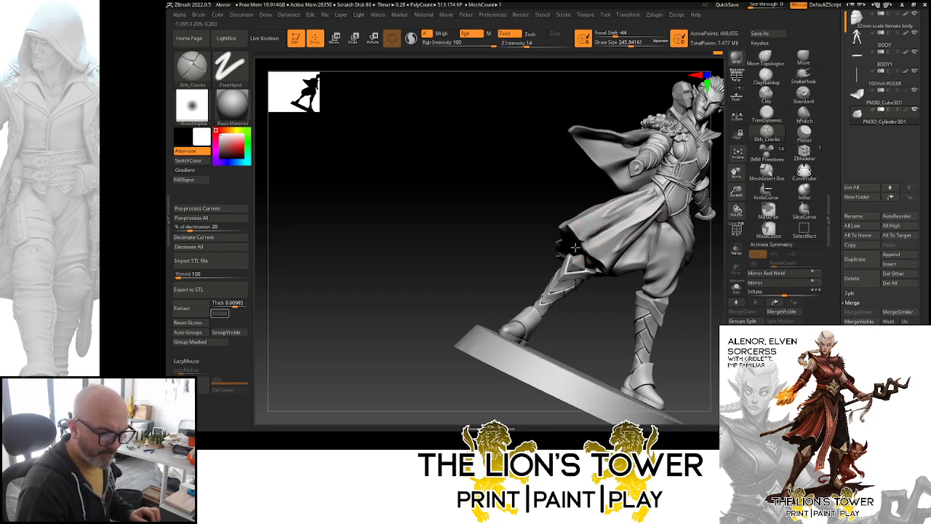
- Flatten the lower hem folds above the armored shin with hPolish at a draw size of about 108
mouse_move(685, 285)
left_mouse_down()
mouse_move(637, 319)
mouse_move(675, 307)
mouse_move(667, 265)
left_mouse_up()
left_click(766, 111)
left_click(802, 116)
mouse_move(556, 336)
left_mouse_down()
mouse_move(579, 298)
mouse_move(593, 242)
left_mouse_up()
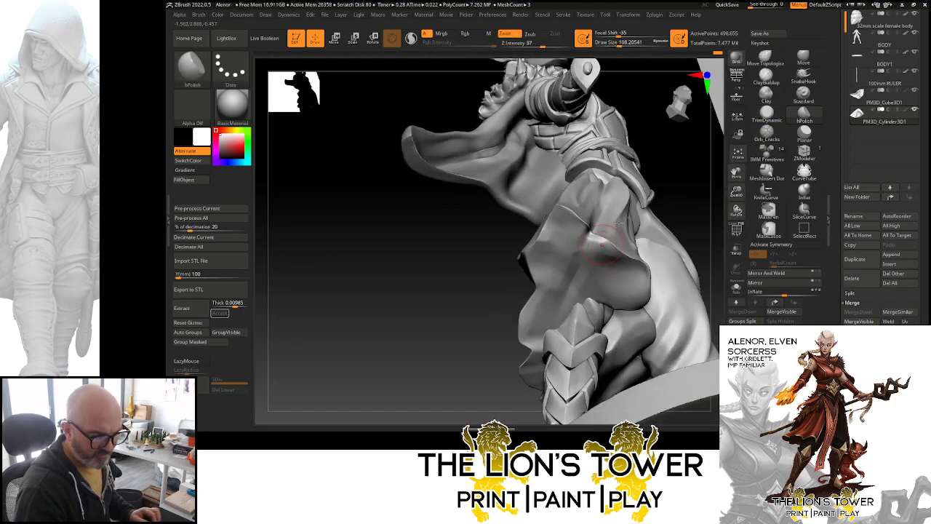
left_click_drag(682, 180, 707, 143)
- Adjust the skirt's shape with the Move brush at a draw size of about 132, and deepen its front folds with Orb_Cracks
left_click(803, 58)
mouse_move(677, 209)
left_mouse_down()
mouse_move(660, 184)
mouse_move(676, 155)
mouse_move(653, 225)
left_mouse_up()
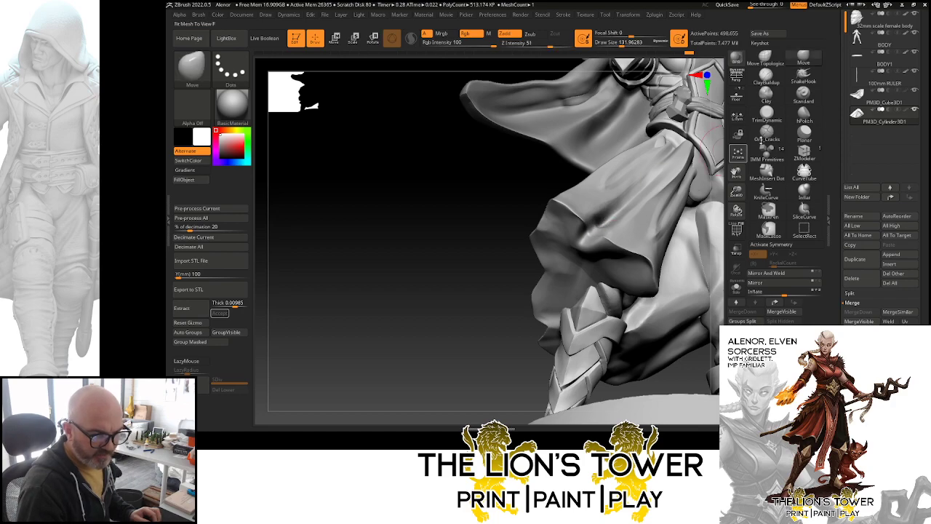
left_click(766, 131)
mouse_move(501, 325)
left_mouse_down()
mouse_move(593, 221)
mouse_move(624, 218)
mouse_move(658, 175)
mouse_move(687, 162)
left_mouse_up()
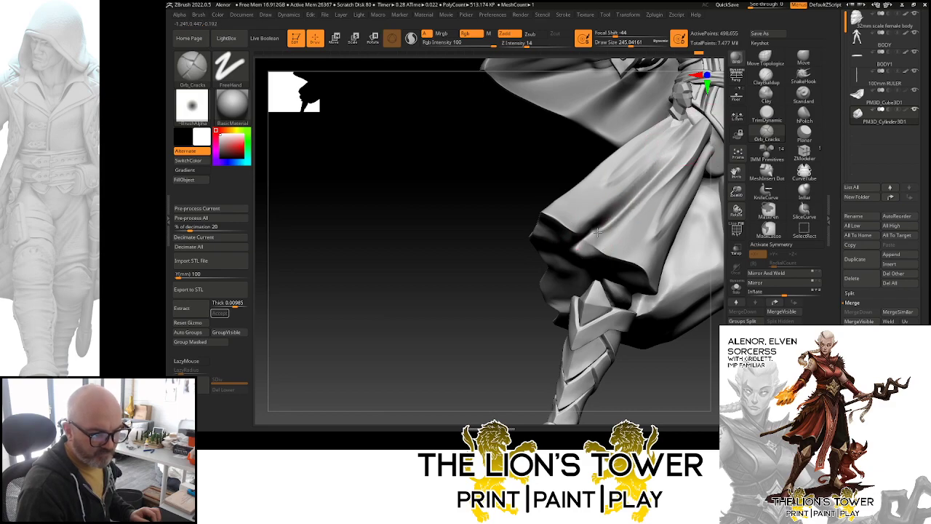
- Polish the front skirt creases down to the hem with hPolish at a draw size of about 87, smoothing the rough spots
left_click(804, 113)
left_click_drag(618, 43, 616, 44)
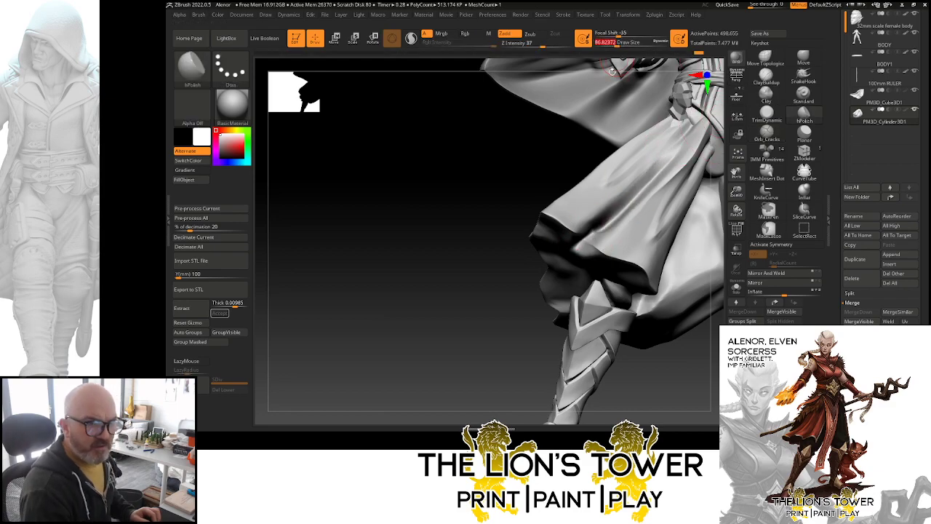
left_click_drag(675, 357, 658, 389)
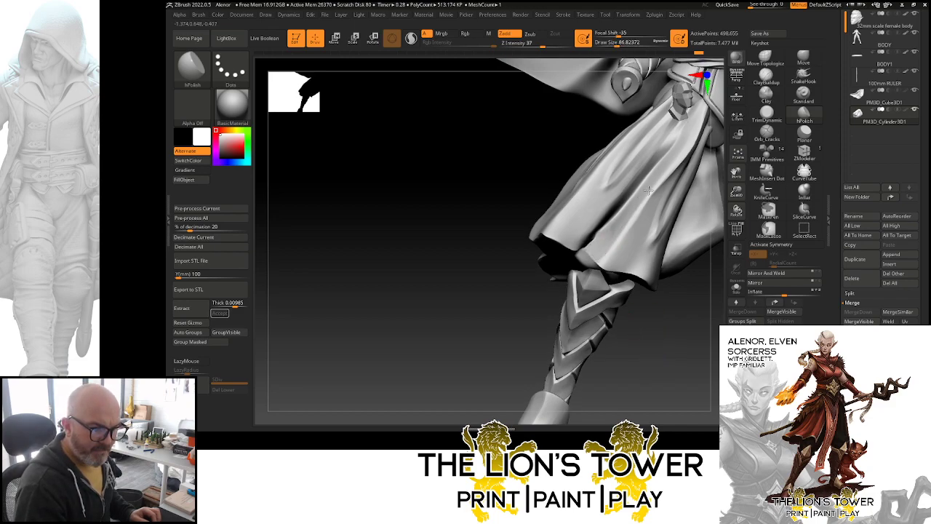
left_click_drag(586, 256, 602, 275)
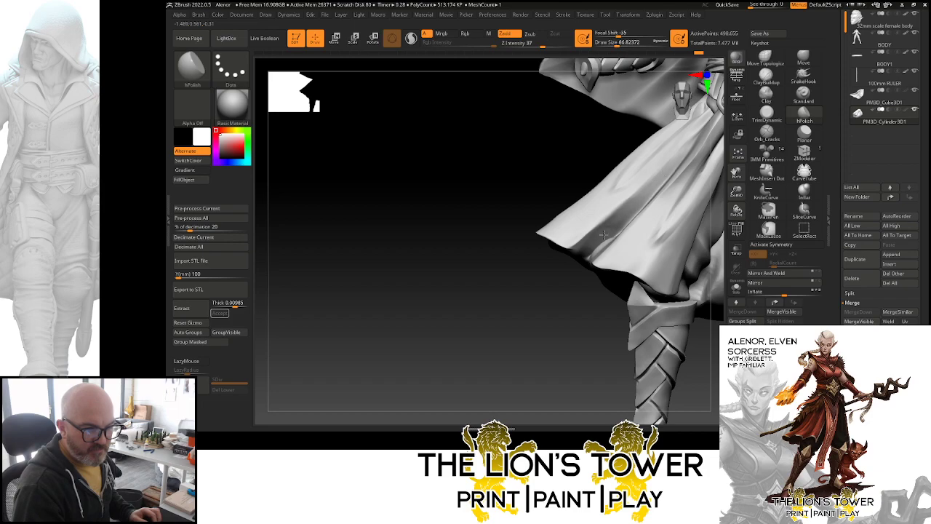
key("shift")
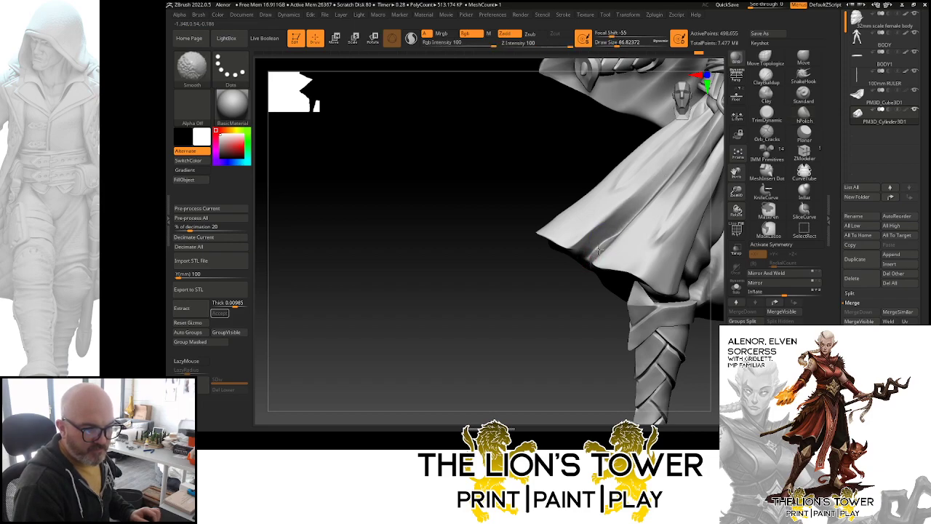
left_click_drag(582, 319, 553, 320)
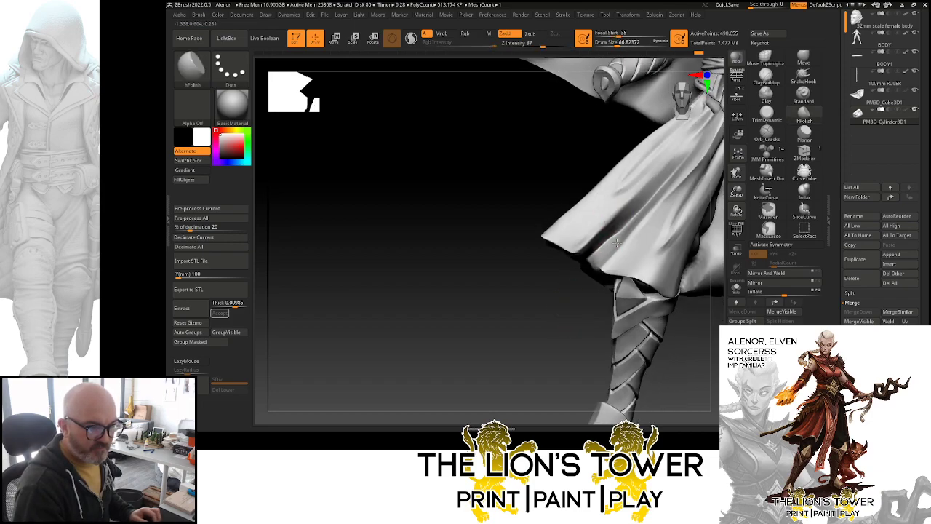
left_click_drag(581, 262, 591, 227)
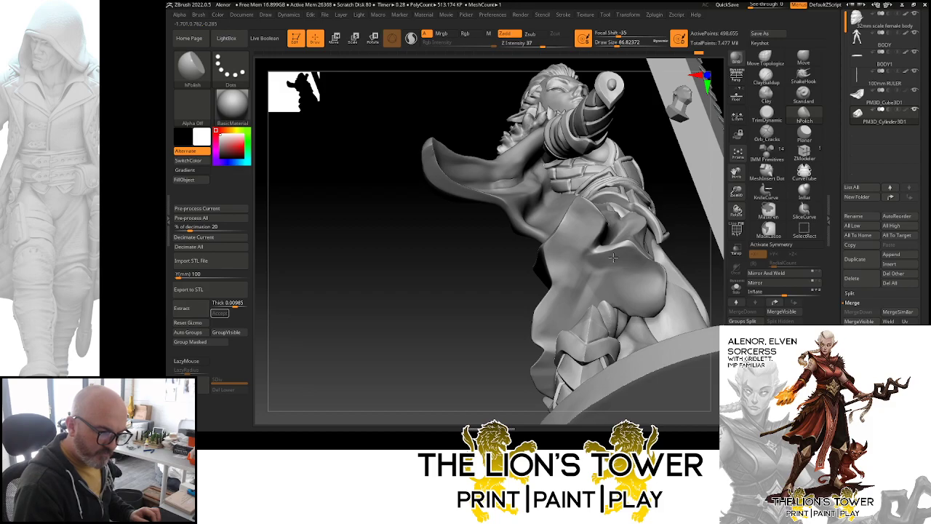
- Polish the skirt's underside and hem rim above the forward leg with hPolish at a draw size of about 87
left_click_drag(695, 186, 554, 246)
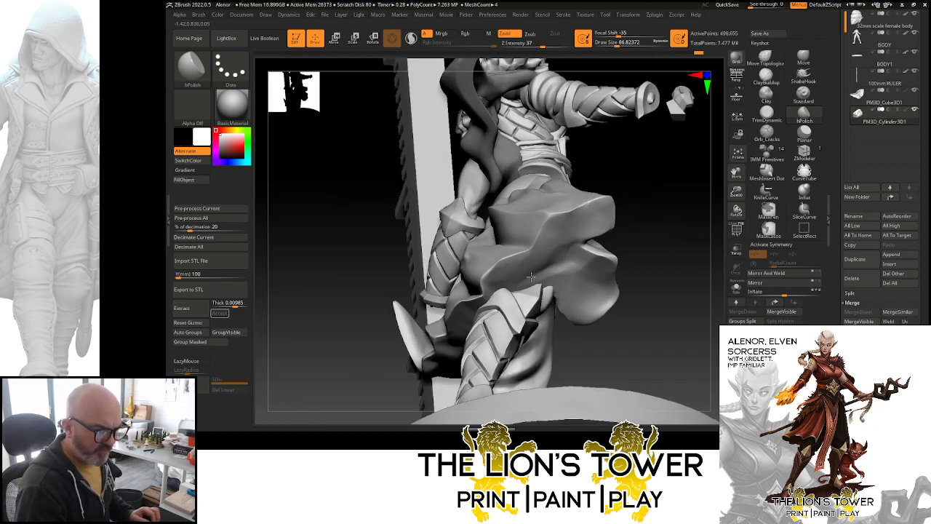
left_click_drag(676, 267, 611, 242)
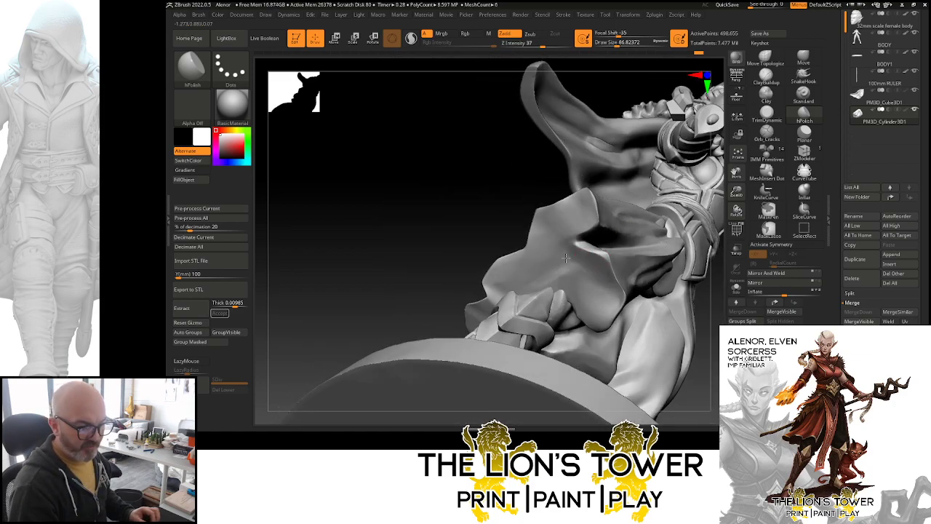
left_click_drag(487, 210, 503, 365)
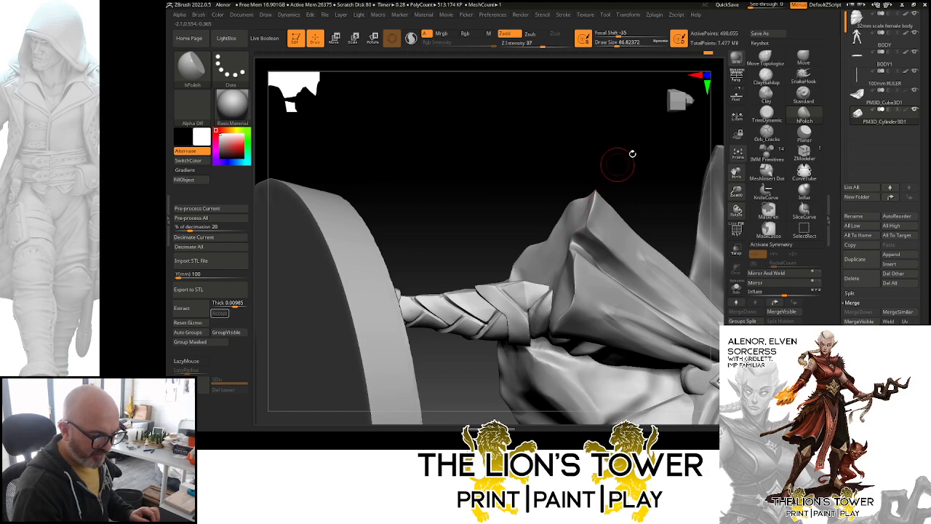
left_click_drag(632, 153, 680, 161)
left_click_drag(737, 190, 742, 175)
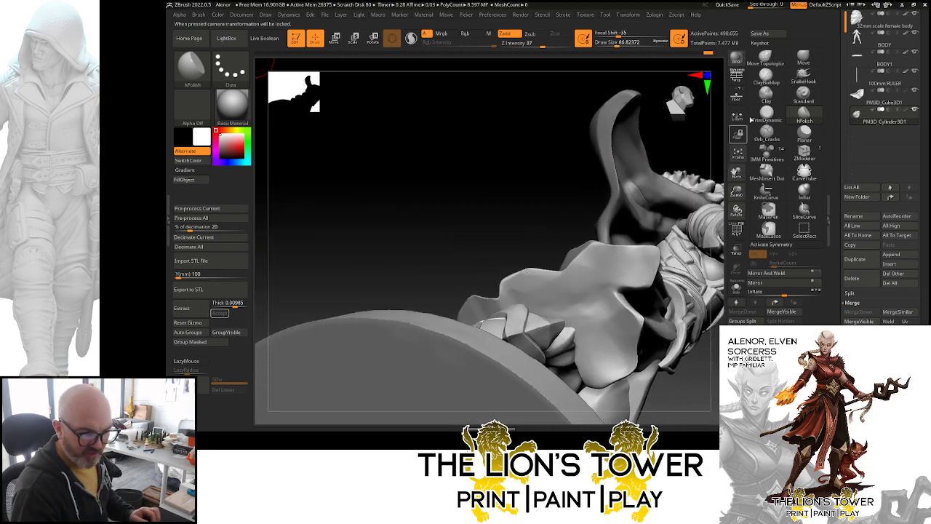
- Hollow out the underside of the skirt between the folds with ClayBuildup at Z intensity 20 and a draw size of about 128
left_click(766, 77)
left_click_drag(695, 382, 688, 371)
left_click_drag(737, 192, 738, 176)
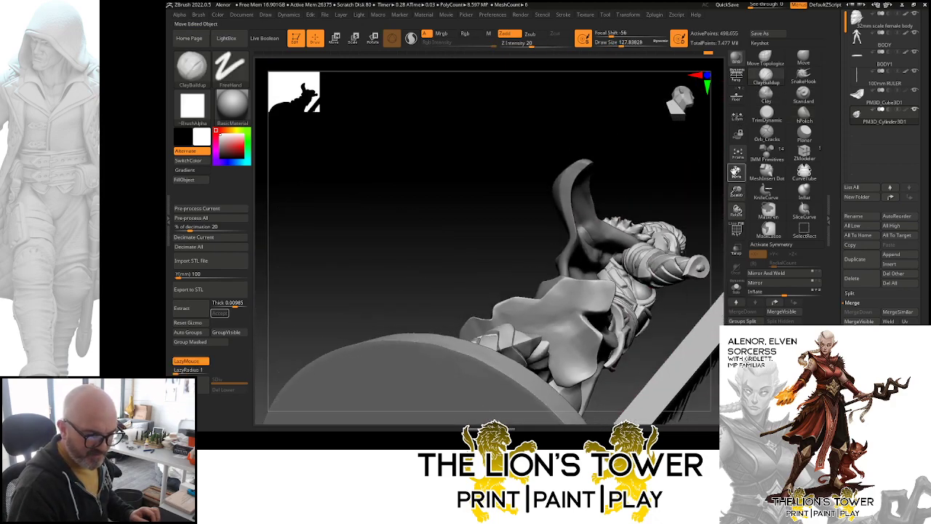
left_click_drag(663, 191, 579, 272)
left_click_drag(579, 323, 525, 288)
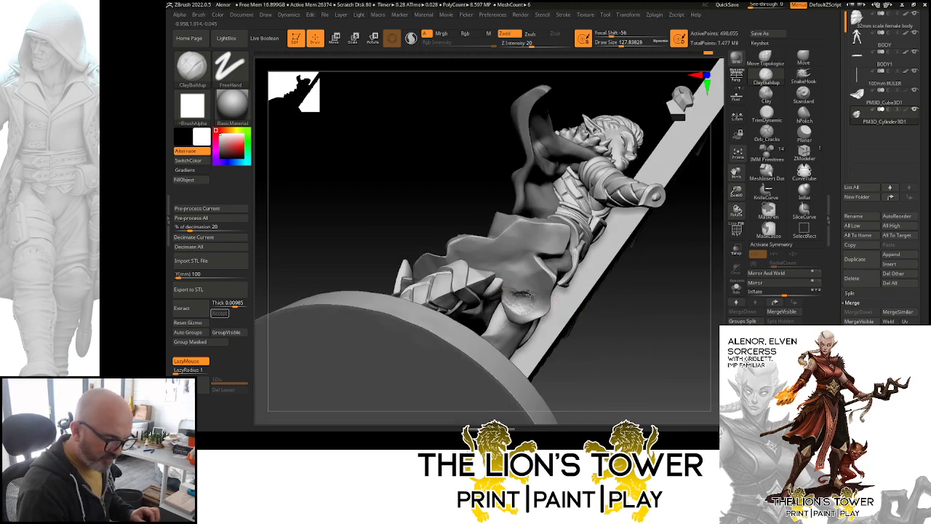
mouse_move(533, 272)
left_mouse_down()
mouse_move(519, 255)
mouse_move(553, 237)
left_mouse_up()
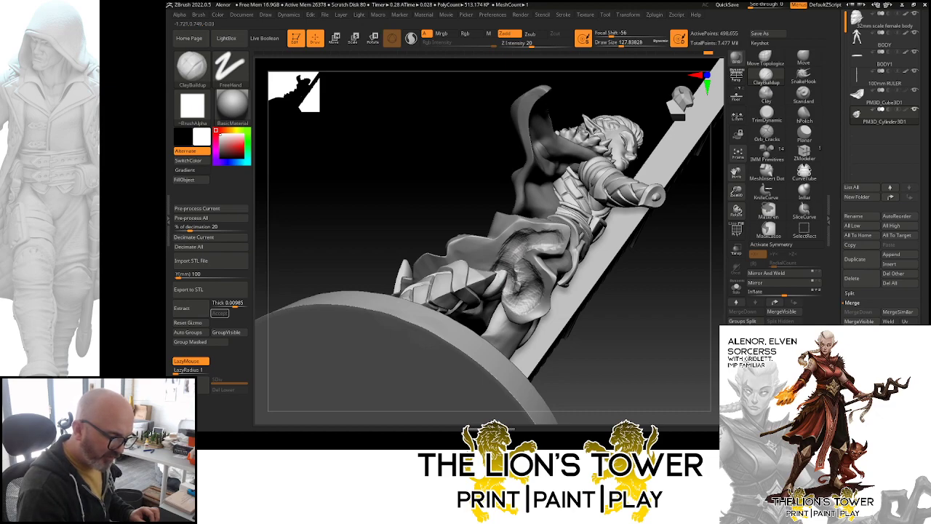
left_click_drag(523, 280, 519, 286)
mouse_move(521, 268)
right_mouse_down()
mouse_move(619, 324)
mouse_move(634, 320)
mouse_move(524, 270)
right_mouse_up()
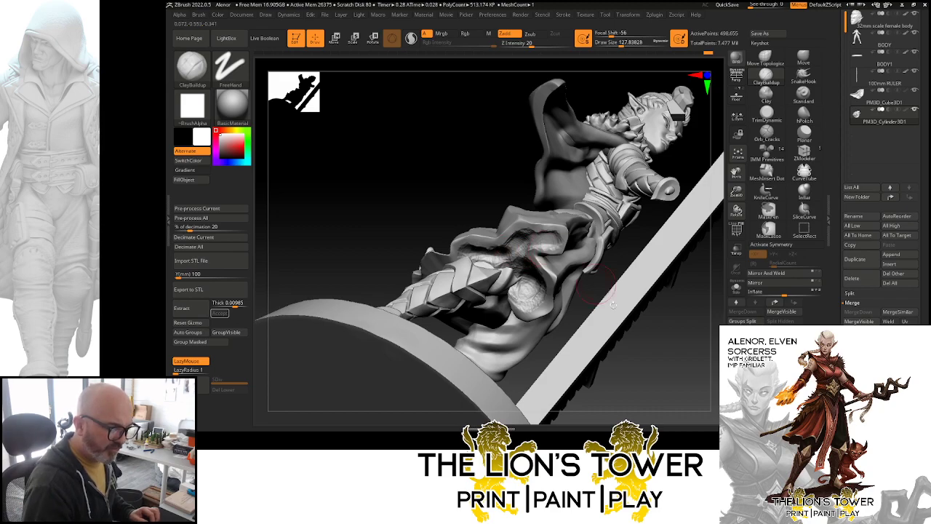
mouse_move(486, 250)
right_mouse_down()
mouse_move(642, 250)
mouse_move(640, 262)
mouse_move(679, 267)
mouse_move(678, 165)
mouse_move(619, 152)
right_mouse_up()
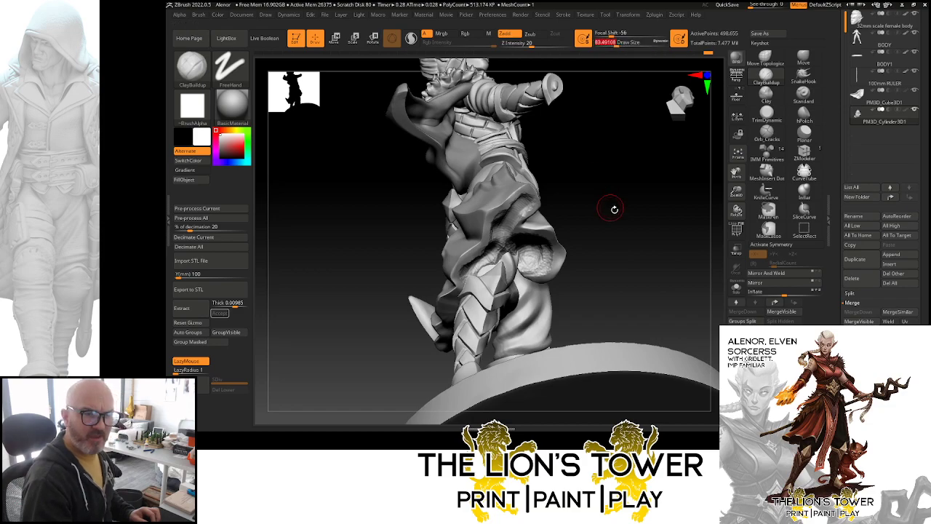
- Carve deeper into the narrow recesses under the skirt around the leg with ClayBuildup at a draw size of about 83
mouse_move(613, 208)
right_mouse_down()
mouse_move(607, 189)
mouse_move(499, 208)
right_mouse_up()
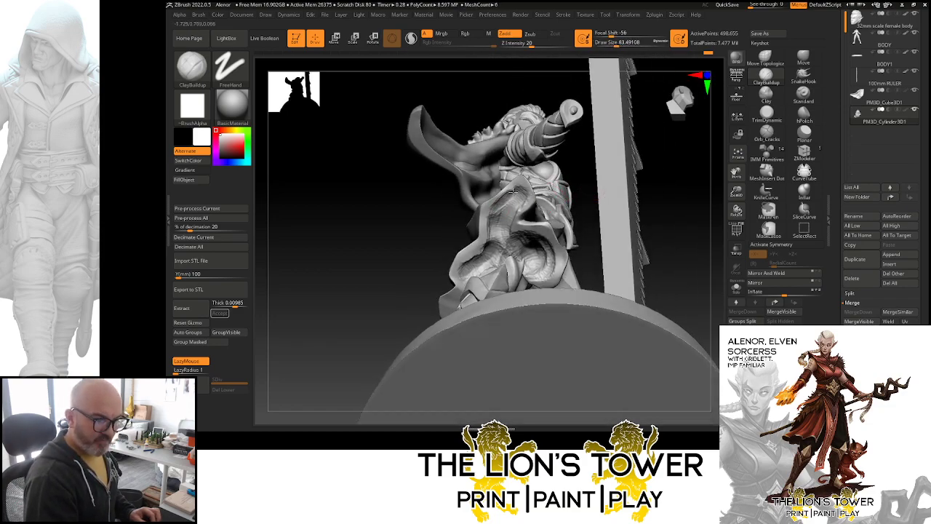
mouse_move(517, 195)
left_mouse_down()
mouse_move(495, 224)
mouse_move(517, 208)
mouse_move(490, 233)
left_mouse_up()
left_click_drag(473, 265, 476, 256)
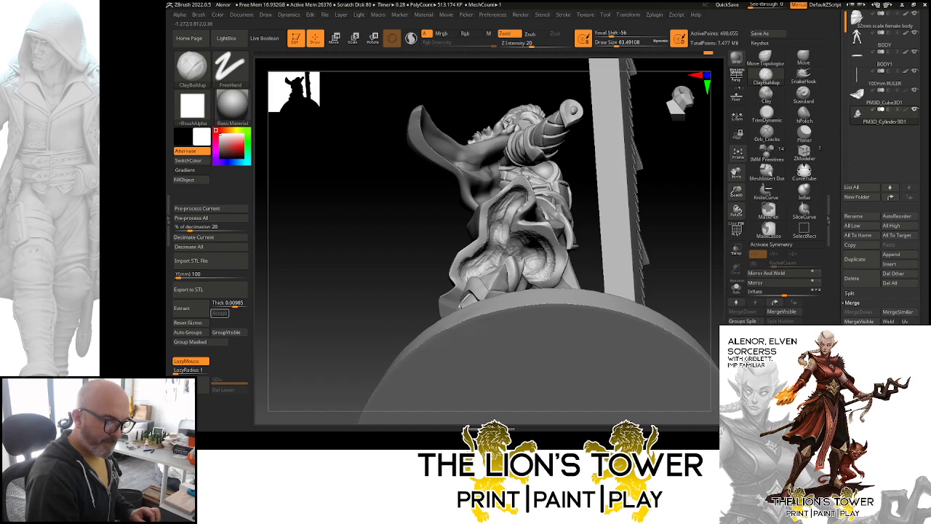
mouse_move(466, 270)
left_mouse_down()
mouse_move(503, 256)
mouse_move(498, 242)
mouse_move(512, 248)
left_mouse_up()
mouse_move(677, 216)
left_mouse_down()
mouse_move(528, 263)
mouse_move(546, 260)
mouse_move(539, 266)
mouse_move(543, 256)
left_mouse_up()
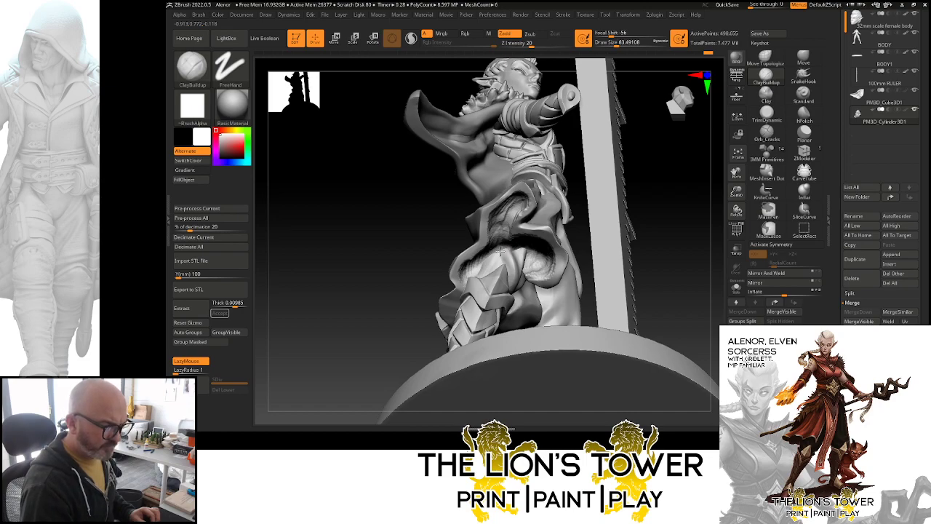
mouse_move(498, 240)
left_mouse_down()
mouse_move(501, 207)
mouse_move(482, 270)
left_mouse_up()
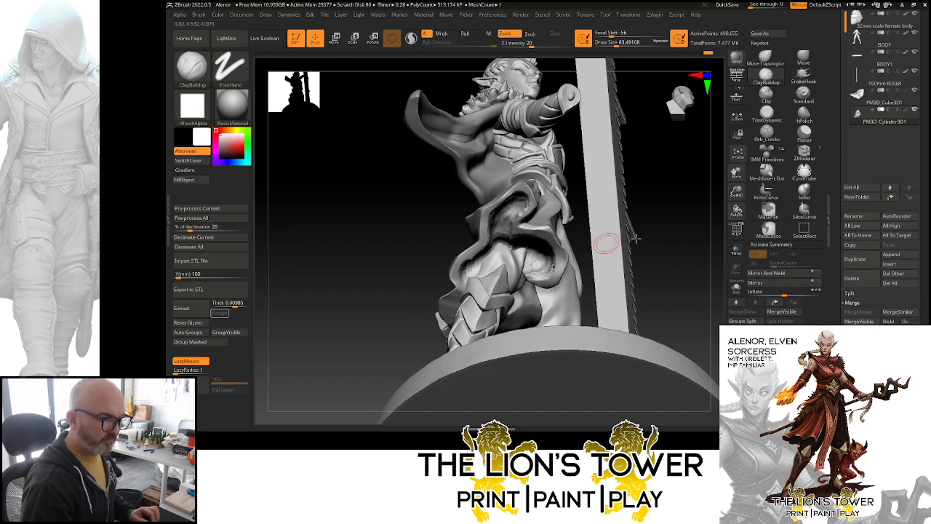
- Remesh the skirt with DynaMesh and isolate it in Solo mode
mouse_move(653, 240)
left_mouse_down()
mouse_move(681, 235)
mouse_move(647, 248)
left_mouse_up()
key("ctrl")
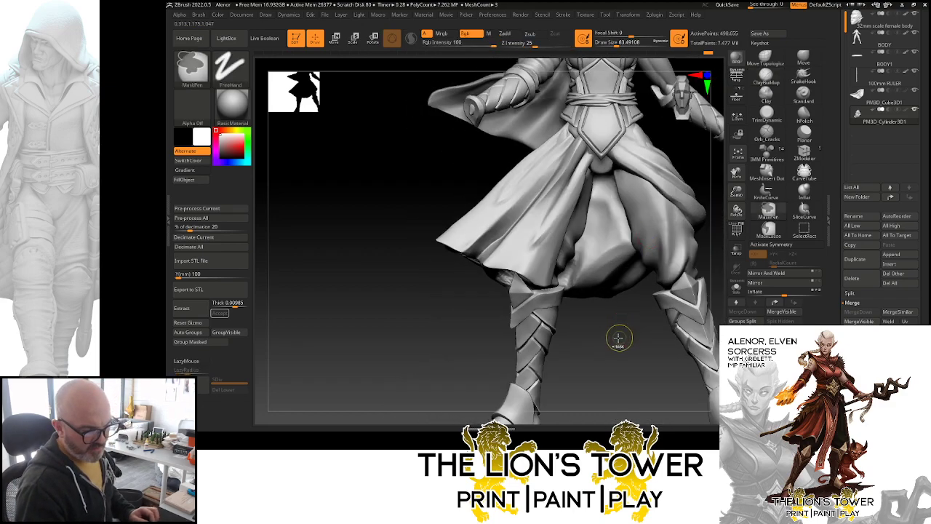
left_click_drag(685, 358, 669, 235)
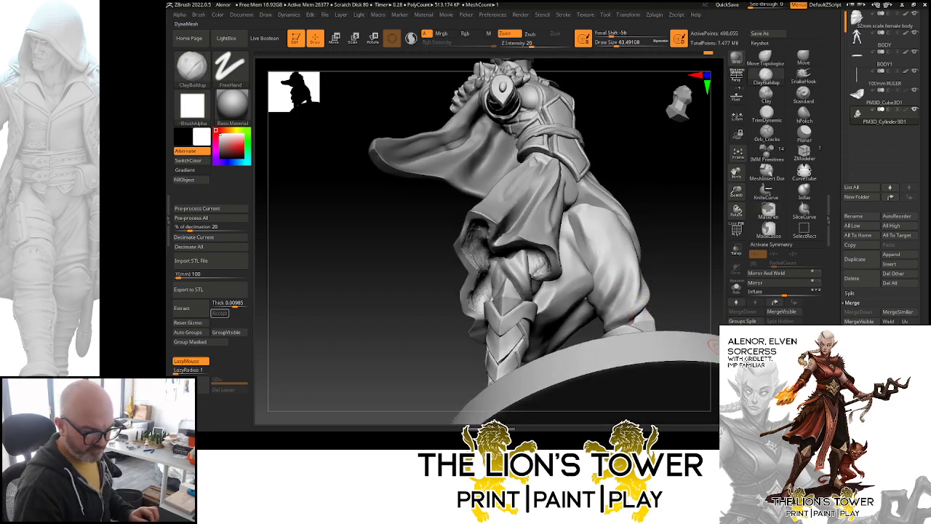
left_click_drag(700, 375, 722, 237)
left_click(736, 287)
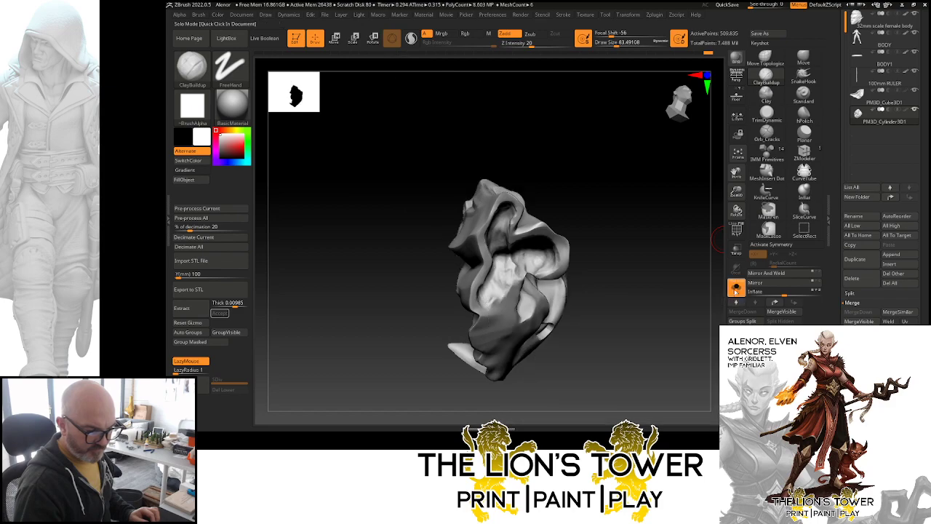
- Polish the hollowed inner surfaces and rim of the isolated skirt with hPolish at a draw size of about 87
left_click_drag(696, 276, 693, 213)
left_click(803, 114)
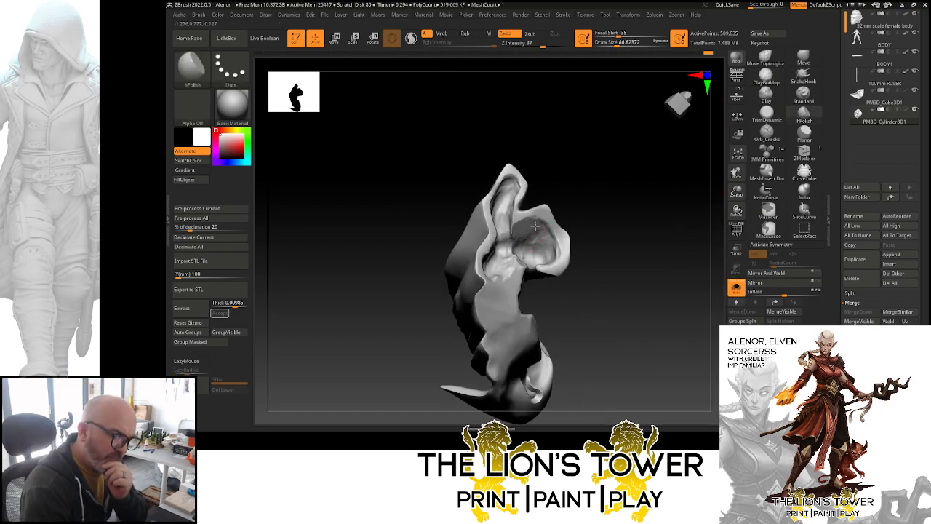
right_click_drag(542, 231, 538, 251)
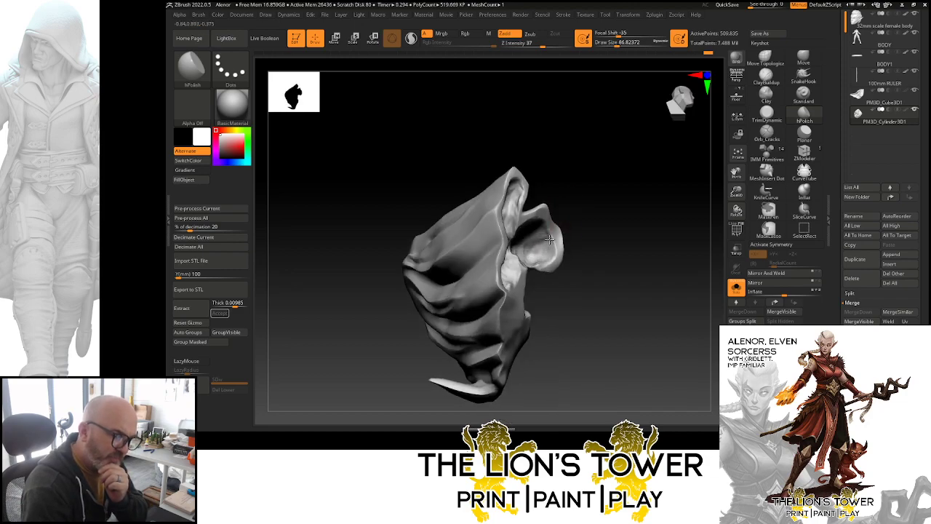
right_click_drag(547, 229, 507, 218)
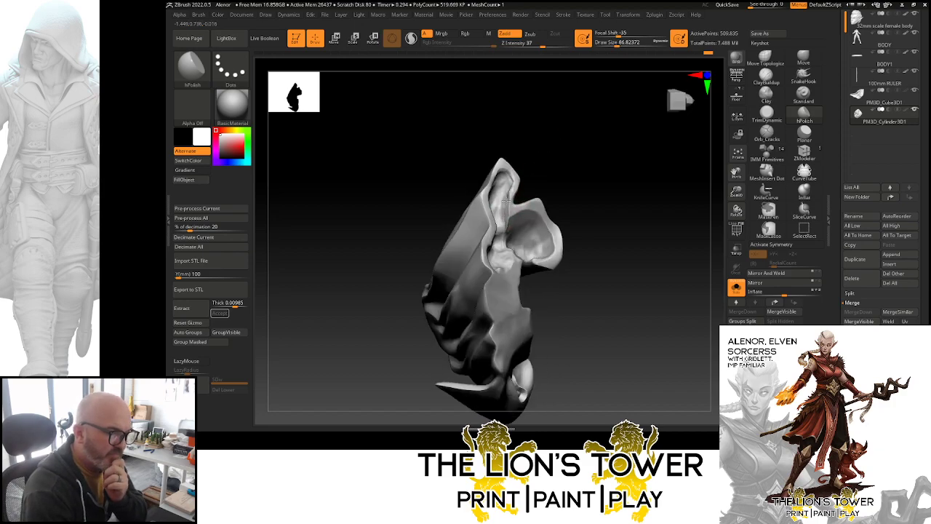
mouse_move(502, 164)
right_mouse_down()
mouse_move(507, 181)
mouse_move(519, 152)
right_mouse_up()
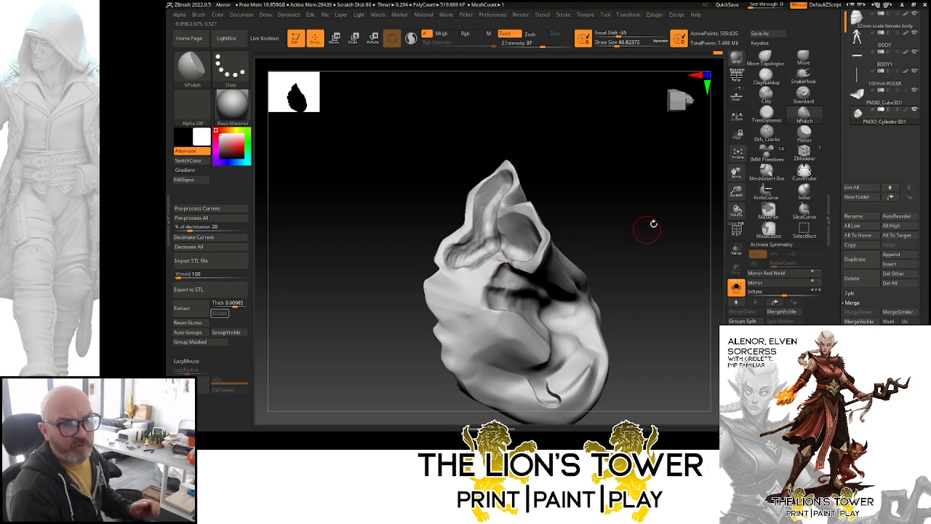
mouse_move(650, 225)
right_mouse_down()
mouse_move(651, 204)
mouse_move(502, 231)
right_mouse_up()
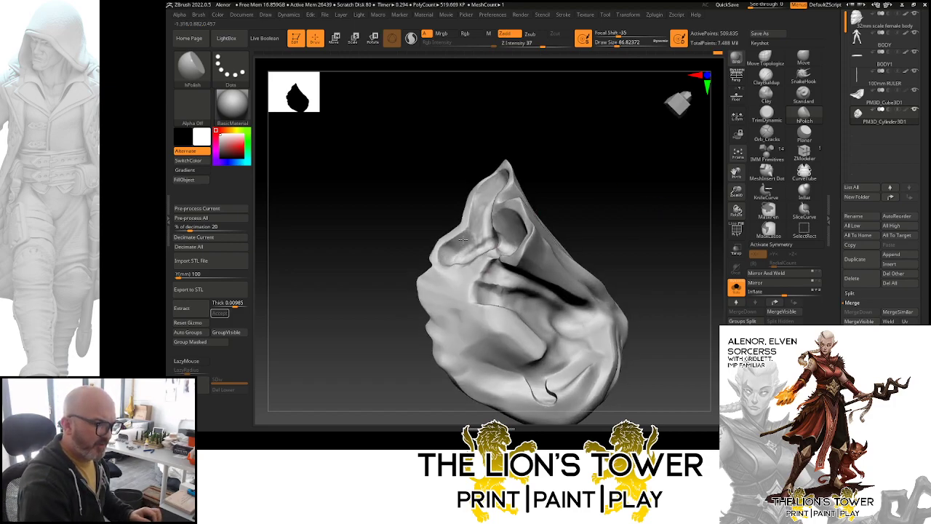
mouse_move(463, 238)
right_mouse_down()
mouse_move(606, 201)
mouse_move(461, 269)
right_mouse_up()
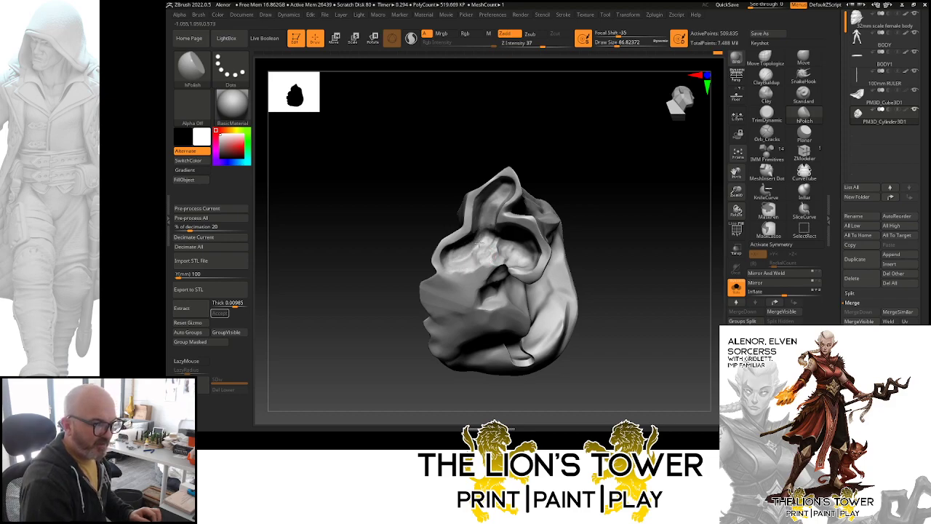
mouse_move(544, 150)
left_mouse_down()
mouse_move(518, 179)
mouse_move(560, 143)
left_mouse_up()
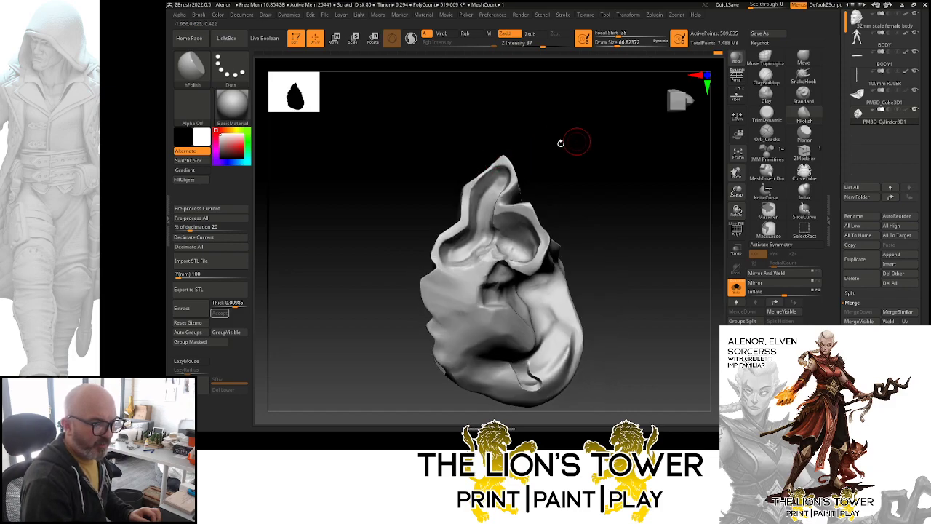
mouse_move(495, 170)
left_mouse_down()
mouse_move(574, 149)
mouse_move(559, 141)
mouse_move(493, 219)
left_mouse_up()
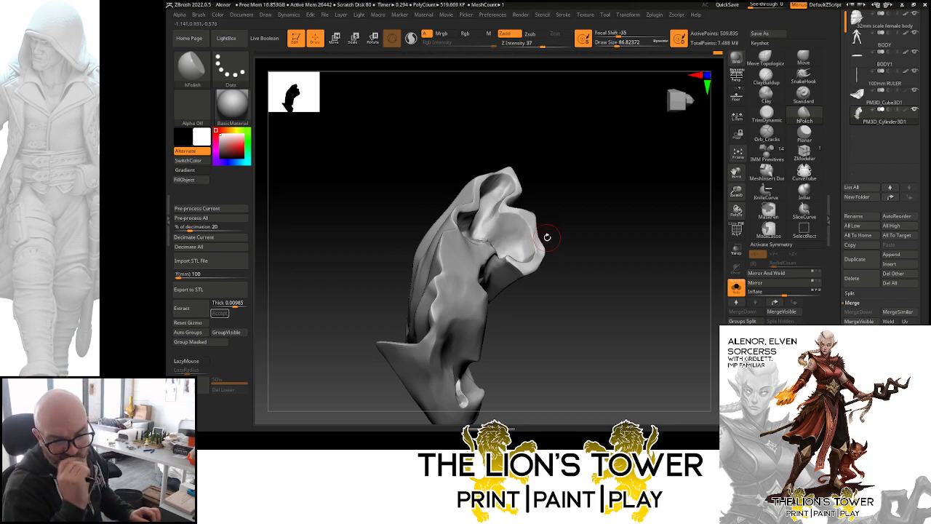
mouse_move(547, 237)
left_mouse_down()
mouse_move(640, 259)
mouse_move(630, 277)
mouse_move(573, 247)
left_mouse_up()
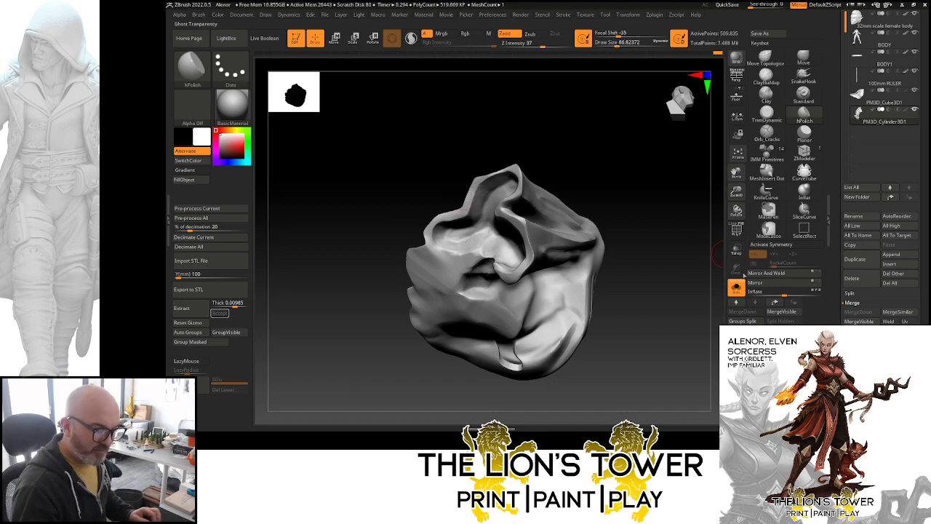
- Leave Solo mode and make the BODY subtool active, framing the figure's upper body
left_click(736, 287)
mouse_move(719, 275)
left_mouse_down()
mouse_move(703, 338)
mouse_move(693, 308)
mouse_move(541, 268)
left_mouse_up()
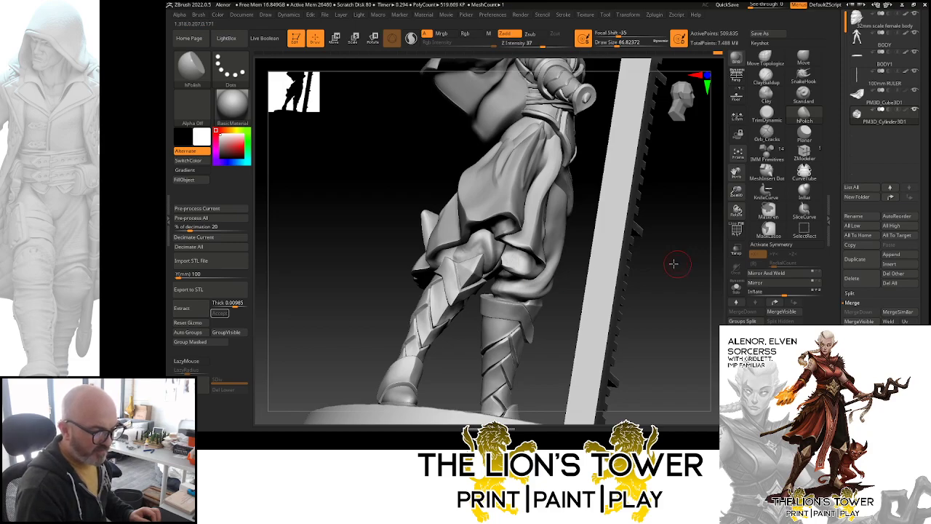
left_click_drag(673, 263, 619, 240)
left_click_drag(736, 191, 737, 239)
left_click_drag(737, 172, 740, 327)
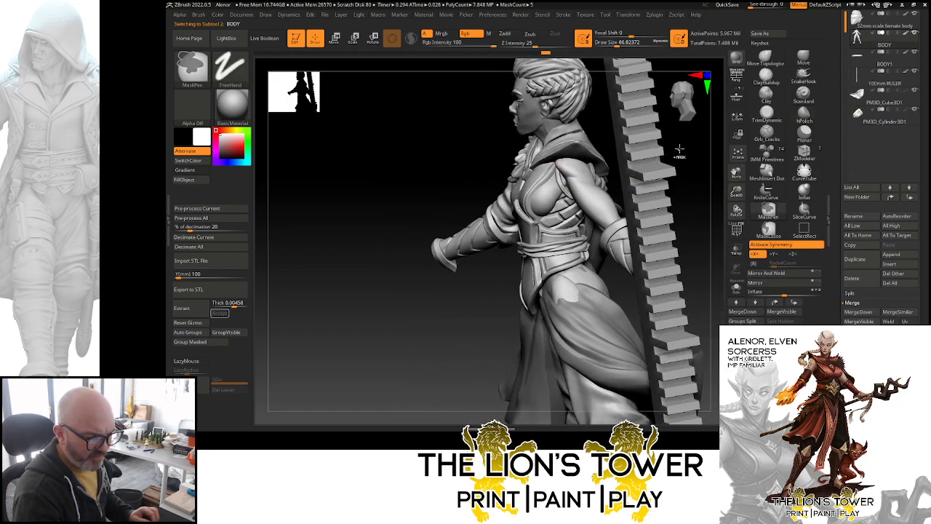
- Isolate the bare arm's polygroup and mask the rest of the BODY subtool so only the arm stays editable
left_click_drag(678, 149, 664, 156, "ctrl")
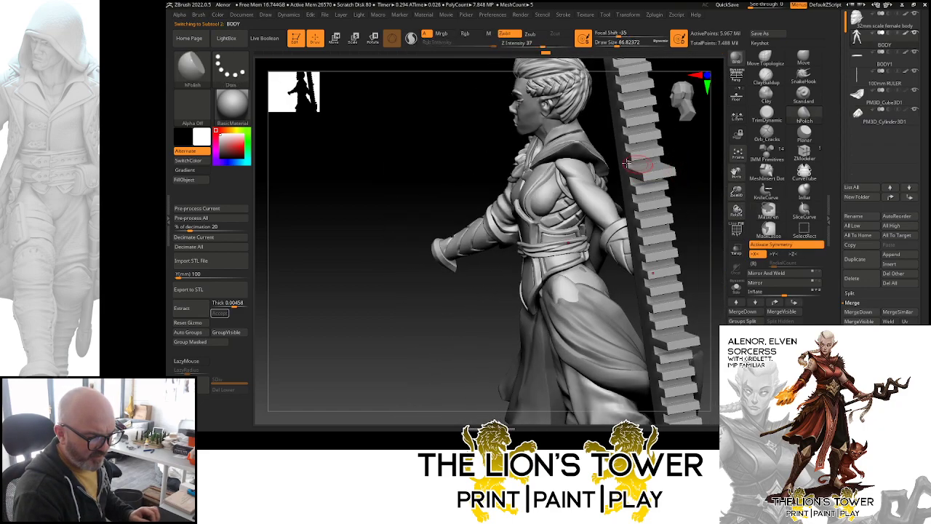
left_click(588, 173, "ctrl+shift")
left_click(602, 154, "ctrl+shift")
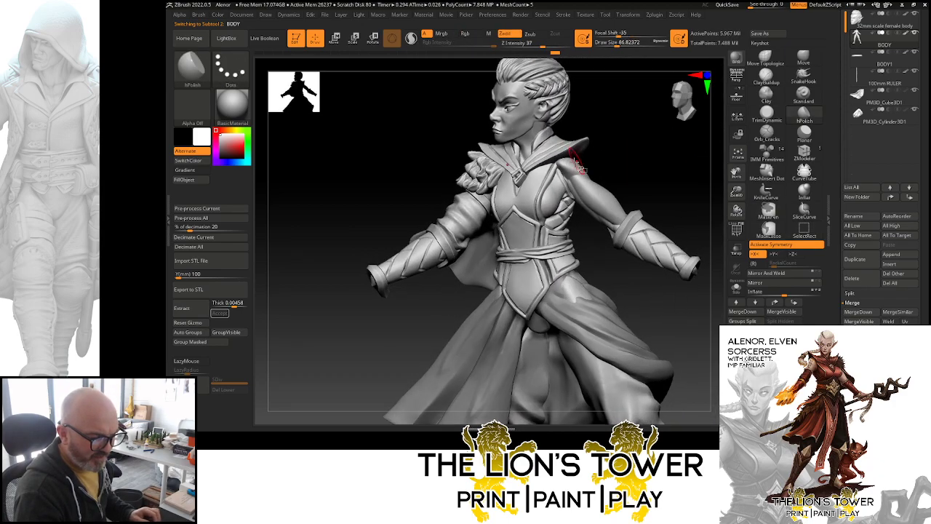
left_click(582, 171, "ctrl+shift")
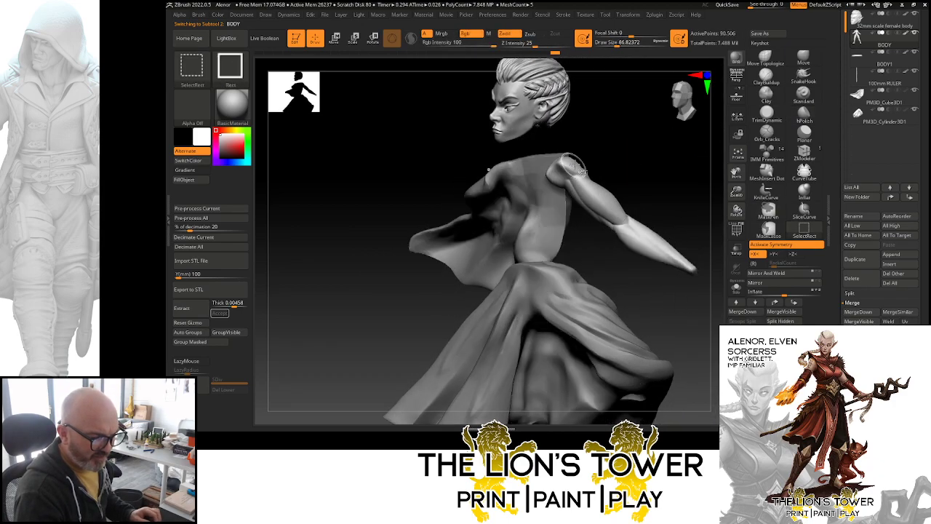
left_click(616, 154, "ctrl+shift")
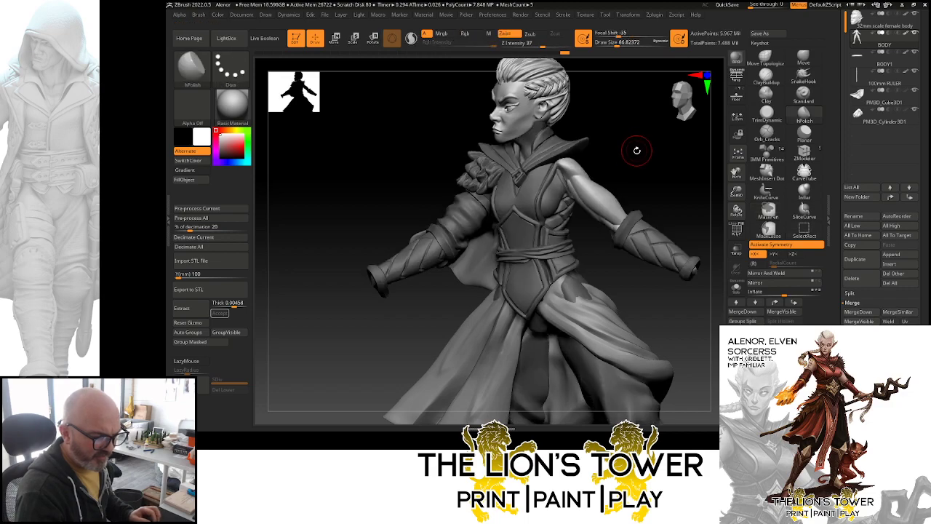
- Reshape the unmasked bare upper arm and shoulder with the Move brush at a draw size of about 132
left_click_drag(636, 150, 685, 109)
left_click(803, 60)
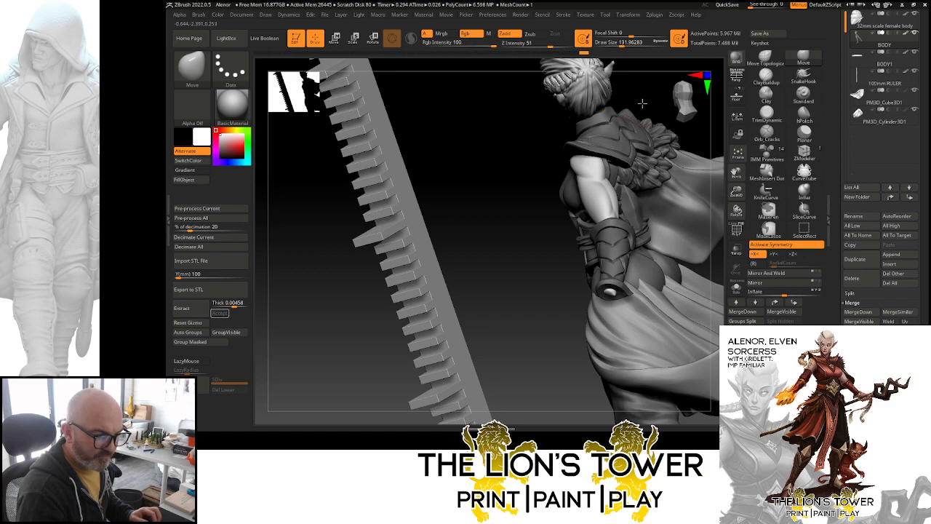
left_click_drag(642, 104, 576, 155)
left_click_drag(619, 127, 578, 161)
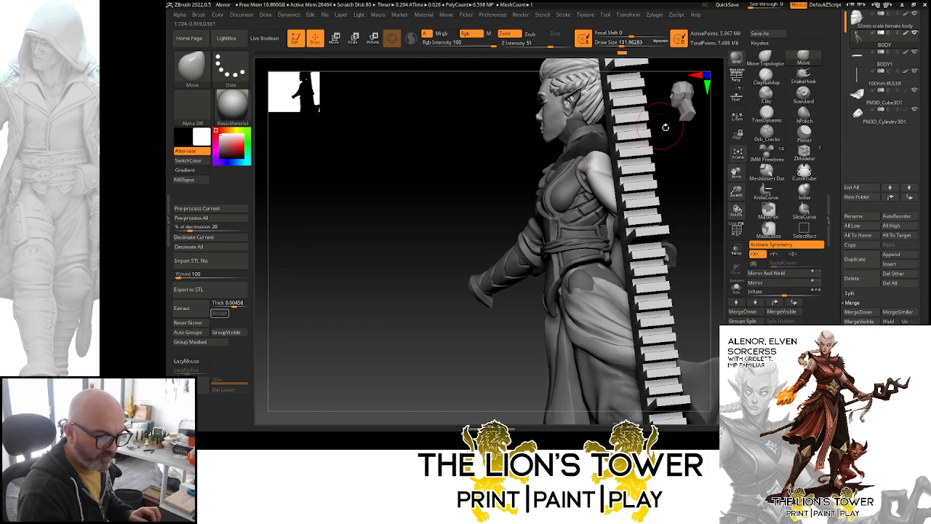
mouse_move(665, 127)
left_mouse_down()
mouse_move(603, 143)
mouse_move(611, 146)
mouse_move(591, 169)
mouse_move(604, 156)
mouse_move(595, 169)
mouse_move(635, 158)
mouse_move(585, 184)
mouse_move(648, 142)
mouse_move(696, 159)
mouse_move(576, 173)
mouse_move(636, 189)
mouse_move(596, 197)
left_mouse_up()
key("shift")
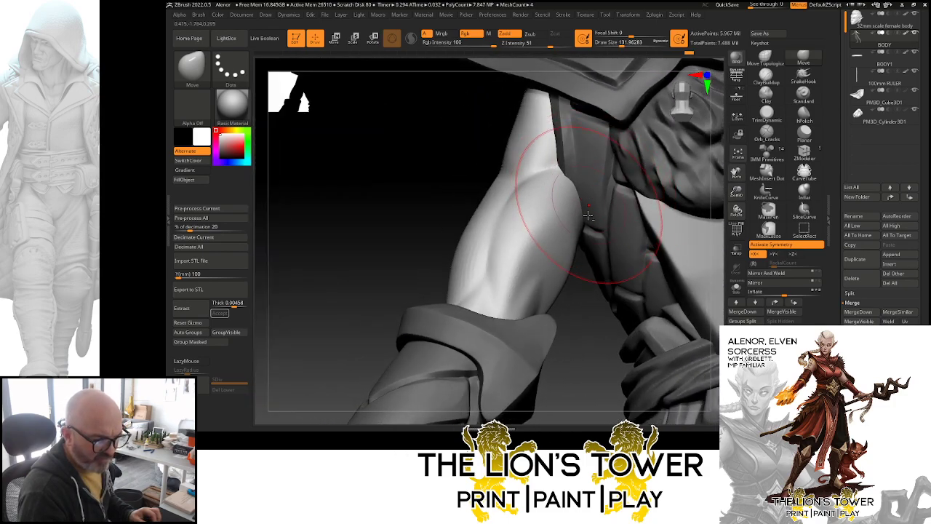
- Isolate the bodice under the bare arm and mask the rest of the body so only the bodice stays editable
right_click_drag(588, 215, 587, 240)
left_click(579, 312, "alt")
left_click(587, 207, "ctrl+shift")
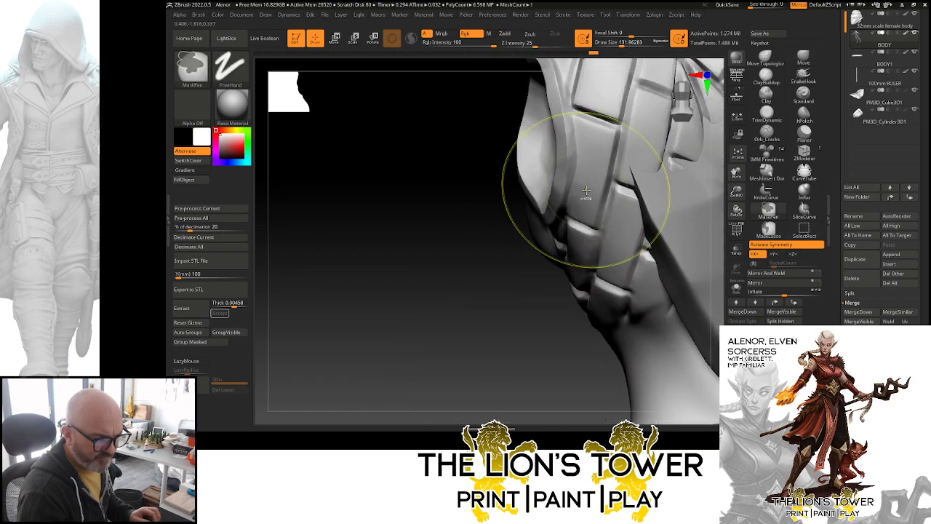
right_click_drag(585, 190, 567, 188)
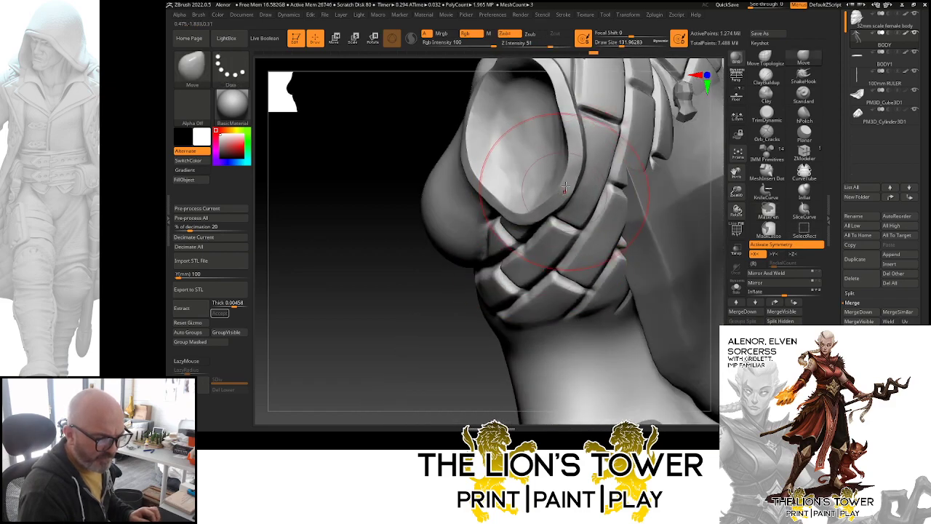
left_click_drag(572, 156, 578, 155)
left_click(442, 359, "ctrl")
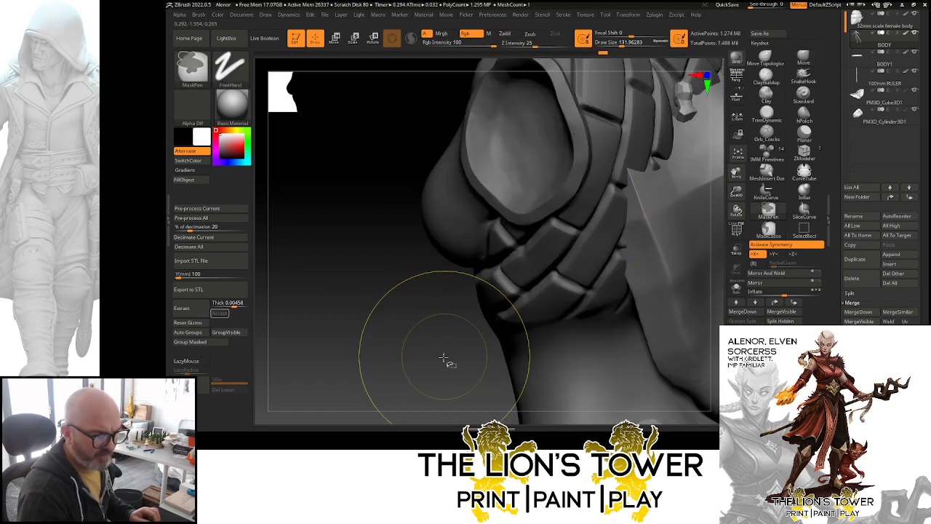
left_click(442, 365, "ctrl+shift")
left_click(441, 366, "ctrl")
- Adjust the bodice's armhole edge beside the bare arm with the Move brush, and clear the mask
mouse_move(440, 364)
right_mouse_down()
mouse_move(426, 380)
mouse_move(414, 372)
mouse_move(647, 169)
mouse_move(643, 183)
mouse_move(650, 173)
mouse_move(721, 203)
right_mouse_up()
right_click_drag(659, 184, 659, 175)
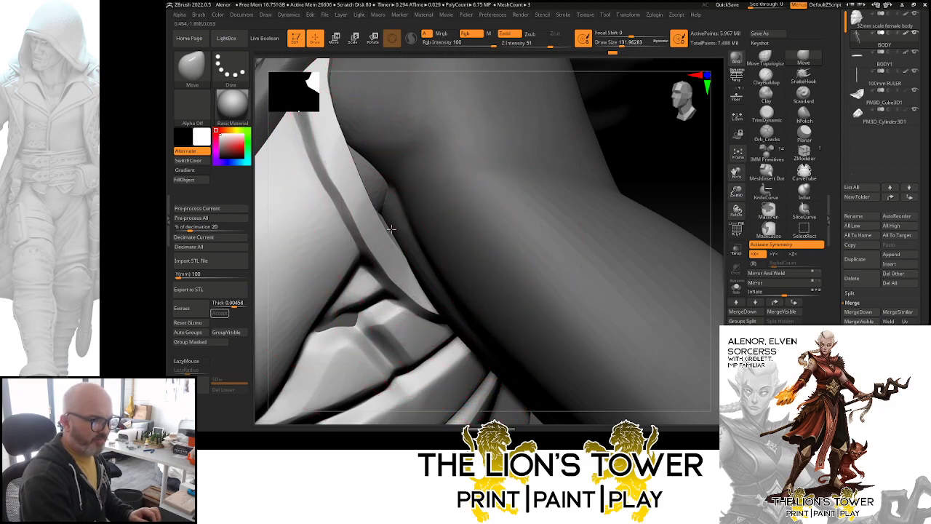
right_click_drag(723, 192, 714, 216, "ctrl")
left_click_drag(738, 193, 798, 155)
left_click_drag(711, 212, 671, 229)
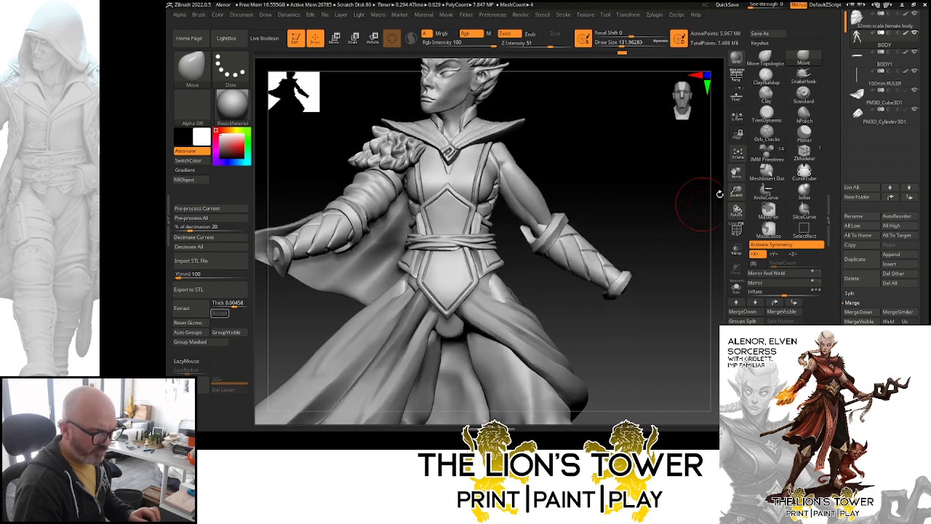
- Adjust the collar, feathered shoulder and armpit area with Move Topological, reducing the draw size from about 228 to 108
left_click_drag(736, 193, 737, 218)
left_click_drag(736, 174, 749, 334)
left_click(765, 58)
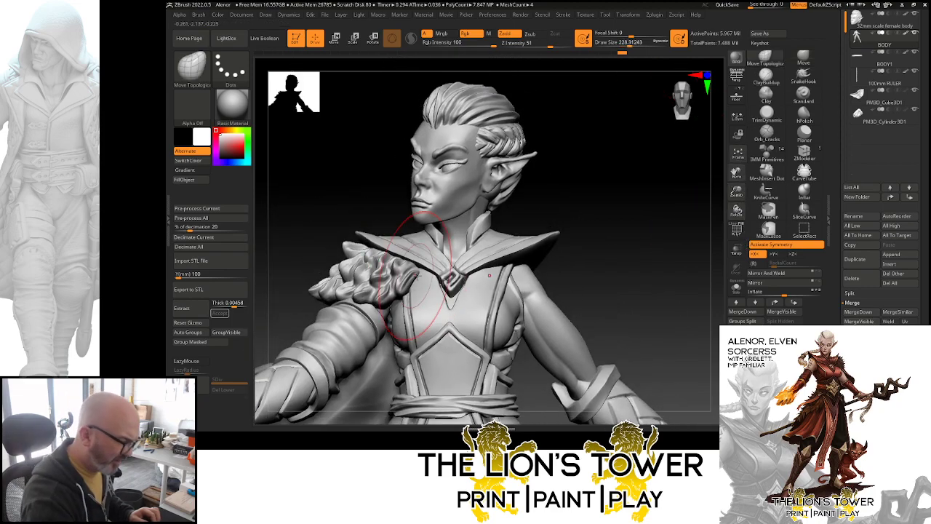
left_click_drag(615, 42, 619, 43)
mouse_move(609, 97)
left_mouse_down()
mouse_move(558, 152)
mouse_move(405, 264)
left_mouse_up()
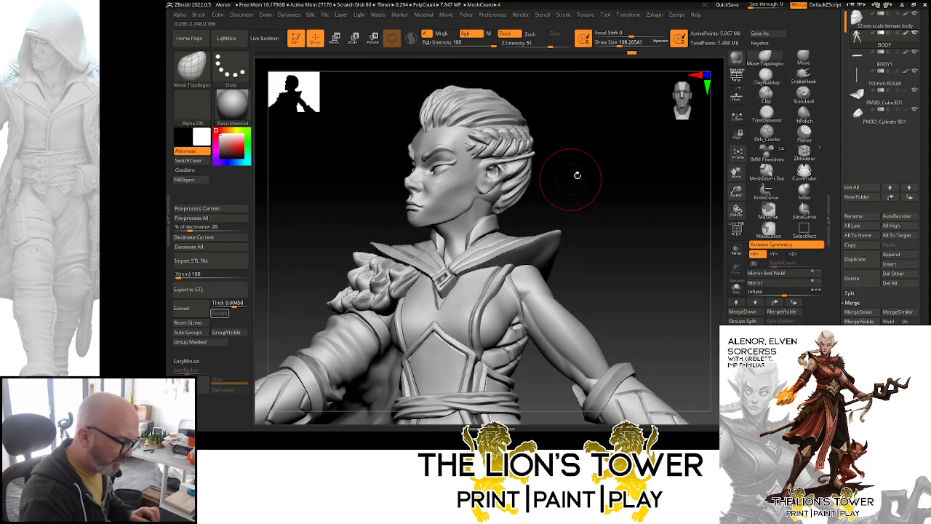
left_click_drag(577, 176, 516, 167)
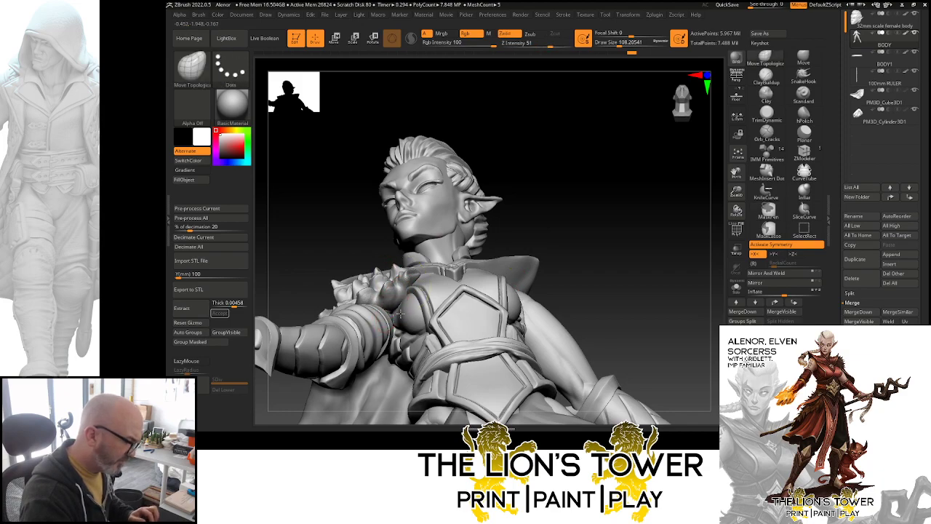
left_click_drag(538, 168, 392, 312)
left_click_drag(490, 186, 513, 120)
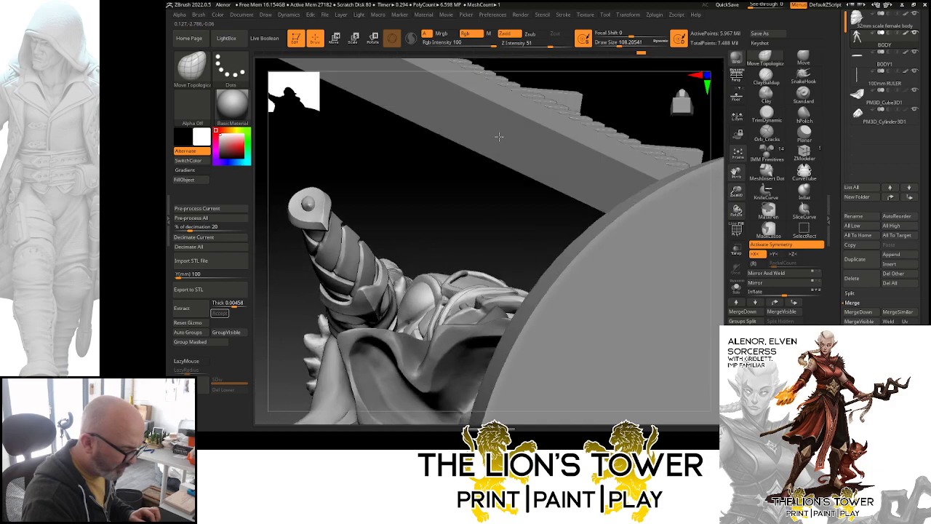
- Hide the BODY1 base and 100mm RULER subtools to get a clear view of the figure from below
left_click(914, 55)
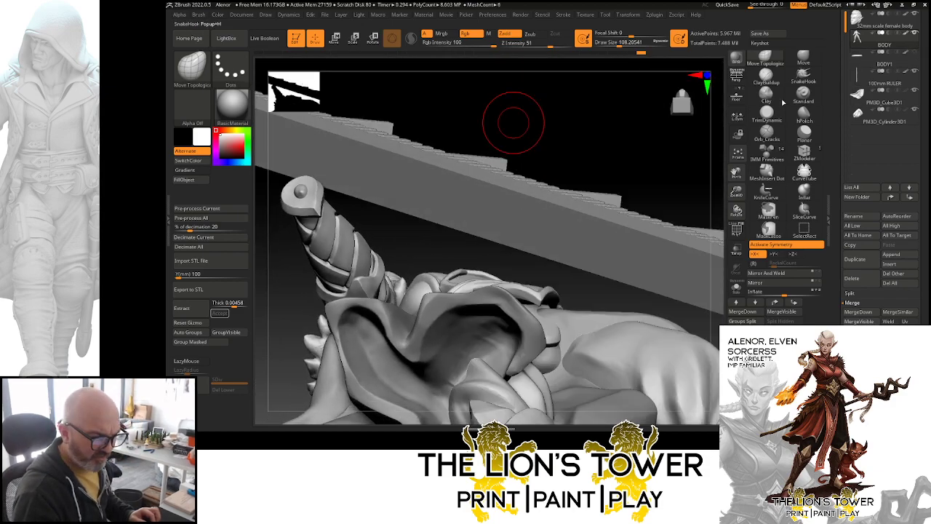
left_click(914, 75)
left_click_drag(675, 182, 649, 218)
left_click_drag(737, 175, 780, 152)
left_click_drag(654, 125, 625, 128)
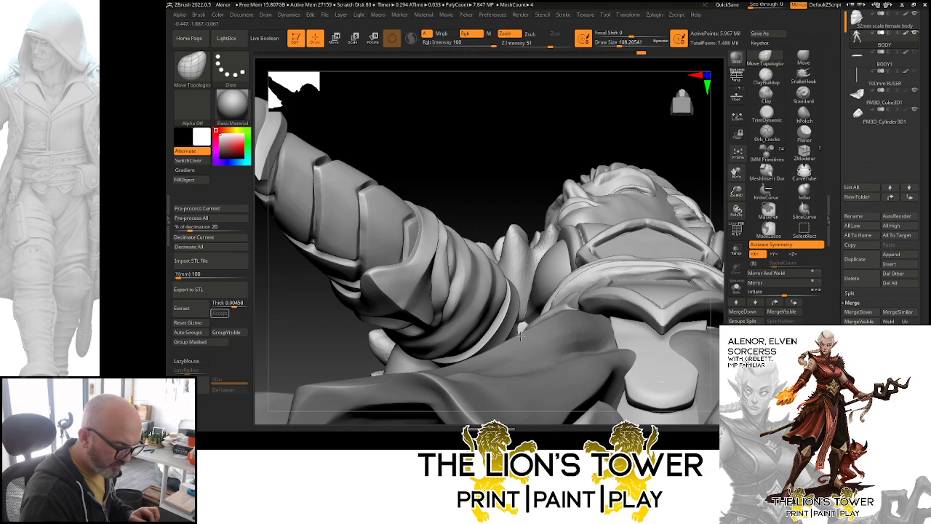
- Reshape the sleeved arm's armpit, sleeve edge and shoulder feathers with Move Topological at a draw size of about 108
left_click_drag(564, 155, 522, 314)
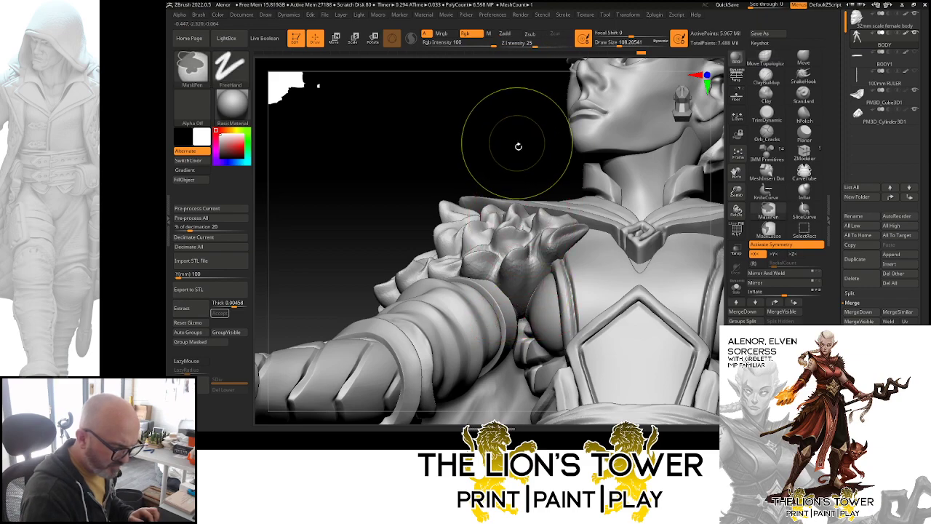
left_click_drag(515, 145, 532, 154)
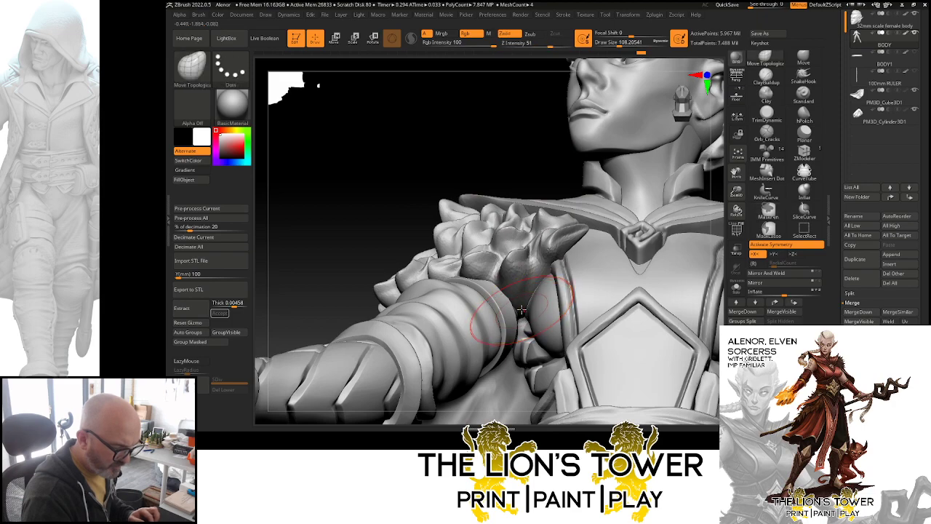
left_click_drag(545, 150, 523, 325)
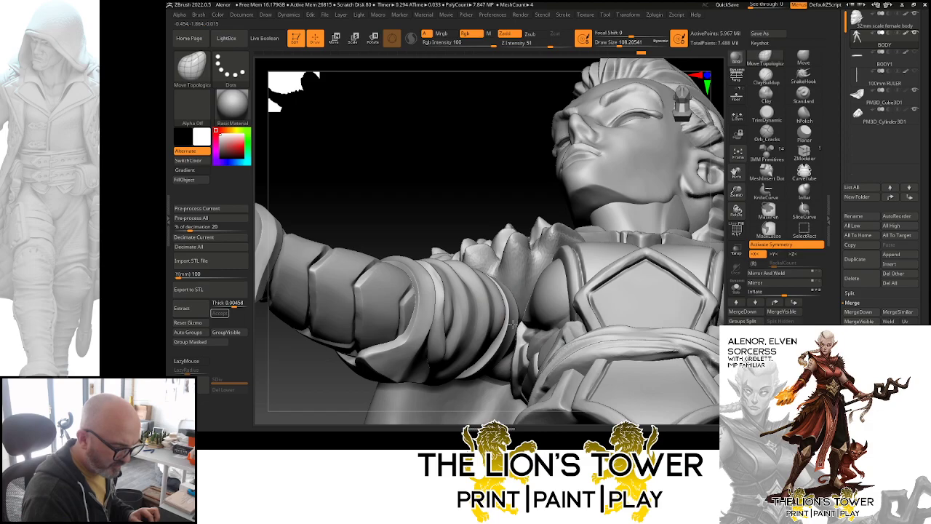
mouse_move(522, 191)
left_mouse_down()
mouse_move(536, 141)
mouse_move(557, 124)
mouse_move(541, 251)
mouse_move(697, 146)
mouse_move(690, 100)
mouse_move(450, 290)
left_mouse_up()
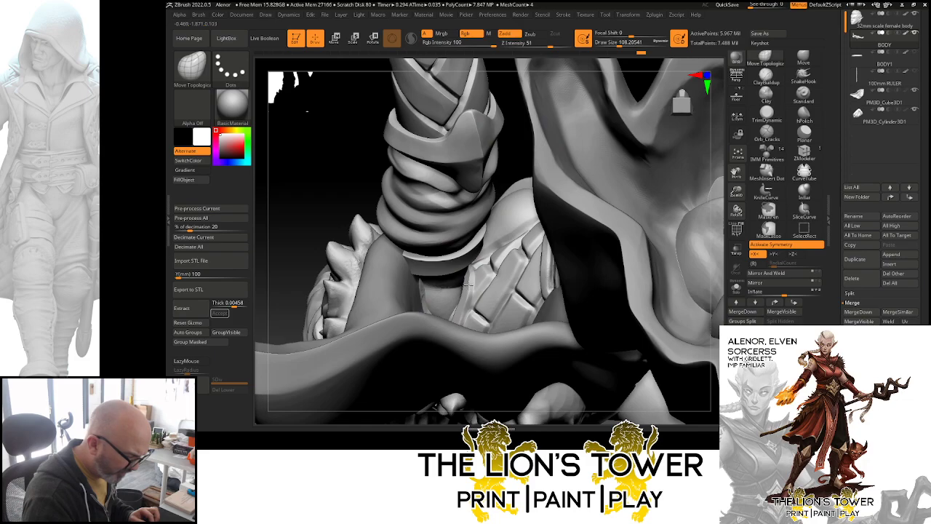
mouse_move(510, 166)
left_mouse_down()
mouse_move(517, 160)
mouse_move(521, 175)
left_mouse_up()
mouse_move(573, 145)
left_mouse_down()
mouse_move(610, 150)
mouse_move(580, 162)
mouse_move(589, 110)
mouse_move(586, 143)
mouse_move(577, 148)
mouse_move(592, 146)
mouse_move(575, 154)
left_mouse_up()
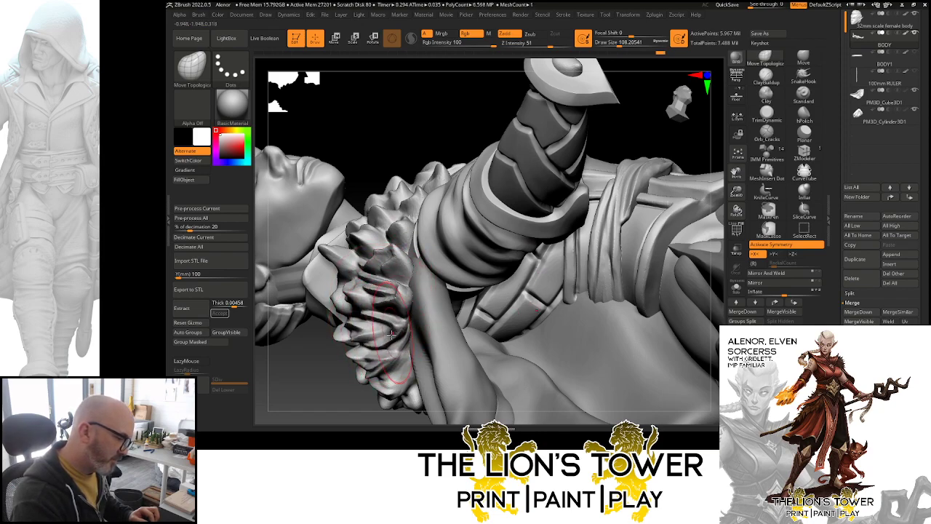
left_click_drag(439, 125, 418, 129)
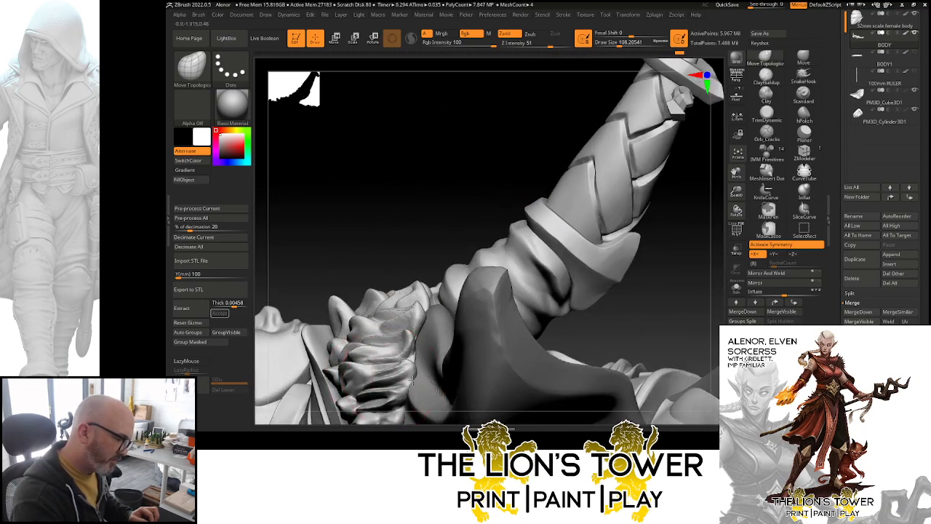
- Reshape the inner edge of the cape subtool PM3D_Cube3D1 near the waist with the Move brush at a draw size of about 318
mouse_move(739, 171)
left_mouse_down()
mouse_move(659, 158)
mouse_move(648, 128)
mouse_move(615, 132)
left_mouse_up()
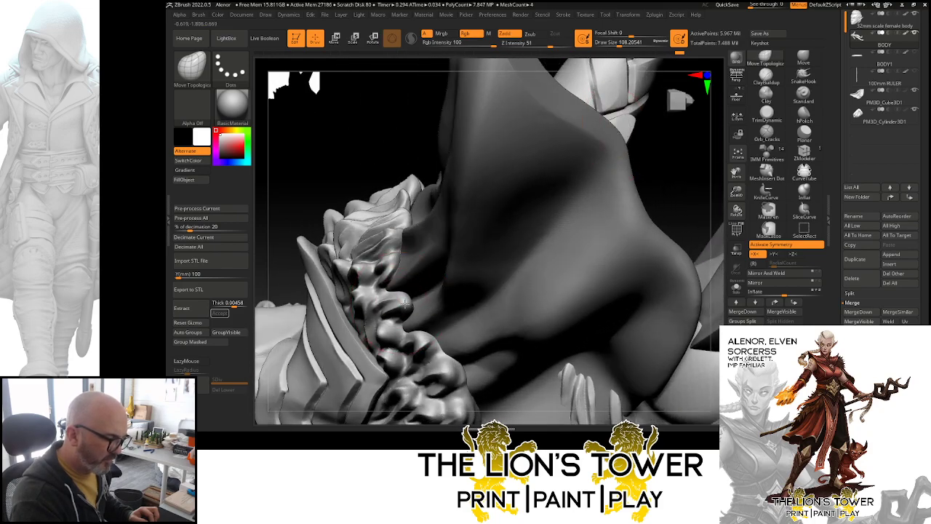
left_click_drag(643, 215, 736, 171)
key("f")
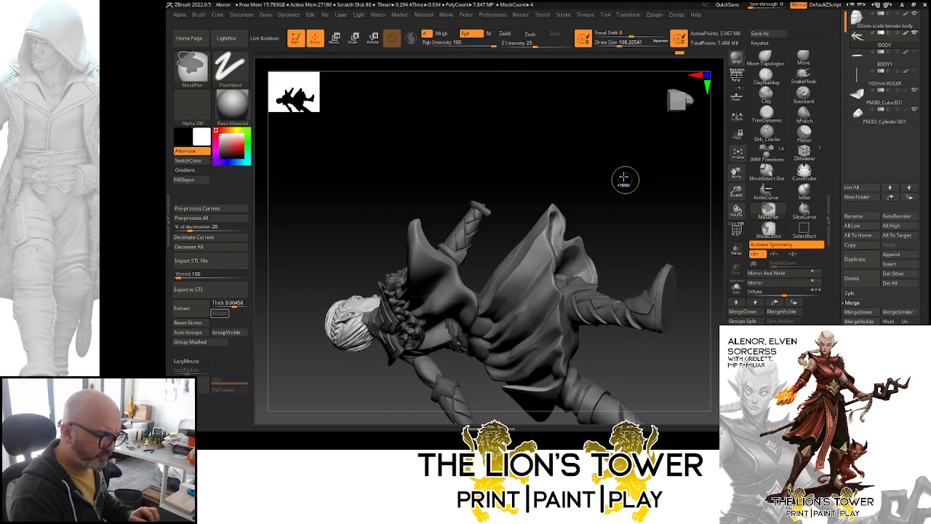
left_click_drag(633, 181, 573, 154)
left_click(462, 311, "alt")
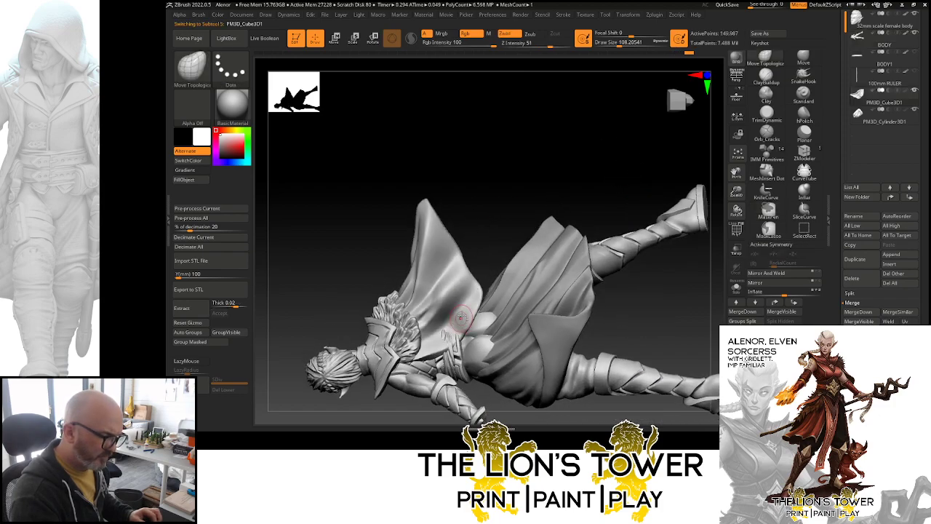
left_click(803, 58)
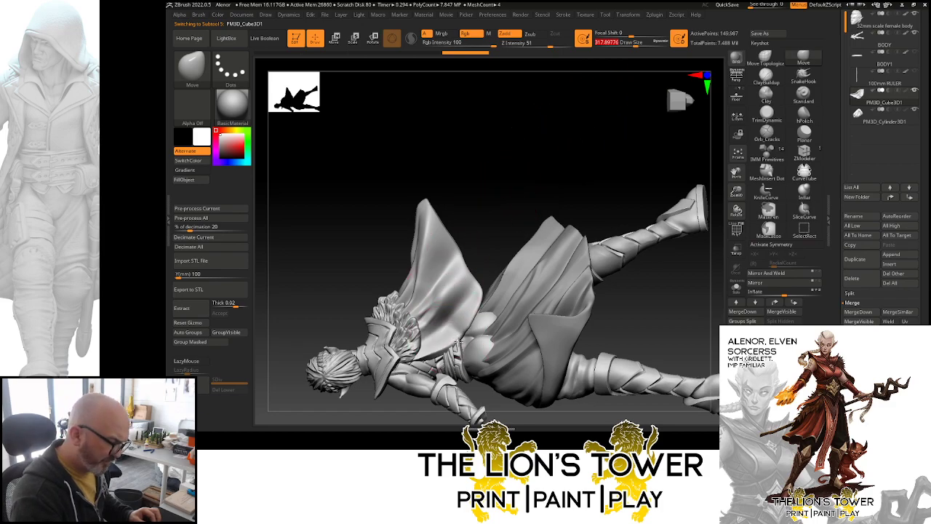
mouse_move(516, 198)
left_mouse_down()
mouse_move(494, 222)
mouse_move(516, 204)
left_mouse_up()
mouse_move(478, 278)
right_mouse_down()
mouse_move(490, 198)
mouse_move(472, 313)
mouse_move(499, 237)
mouse_move(454, 342)
right_mouse_up()
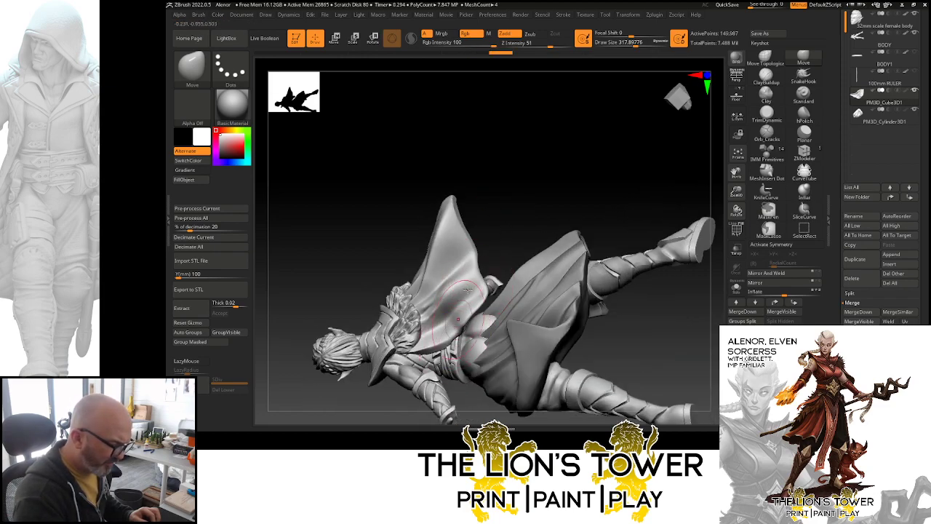
mouse_move(467, 290)
right_mouse_down()
mouse_move(521, 245)
mouse_move(521, 275)
mouse_move(541, 240)
mouse_move(563, 251)
mouse_move(559, 231)
mouse_move(651, 238)
mouse_move(632, 215)
right_mouse_up()
- Isolate the cape and polish its folds and edges with the hPolish brush at a draw size of about 124
left_click(736, 288)
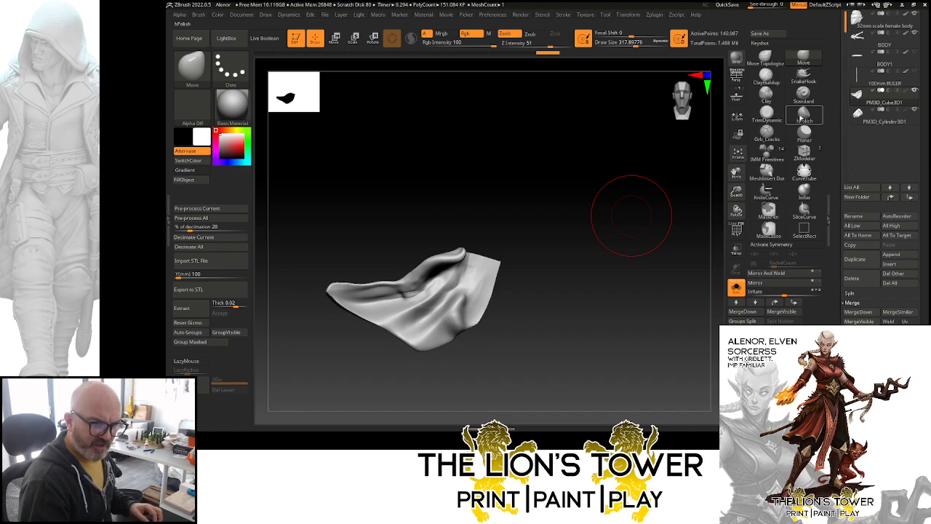
left_click(804, 115)
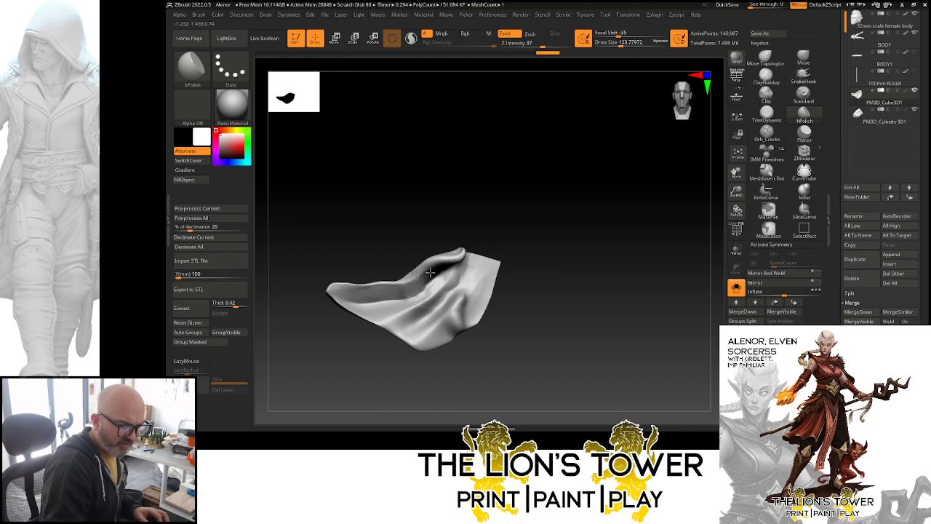
right_click_drag(430, 272, 434, 250)
right_click_drag(476, 213, 487, 280)
right_click_drag(499, 194, 506, 254)
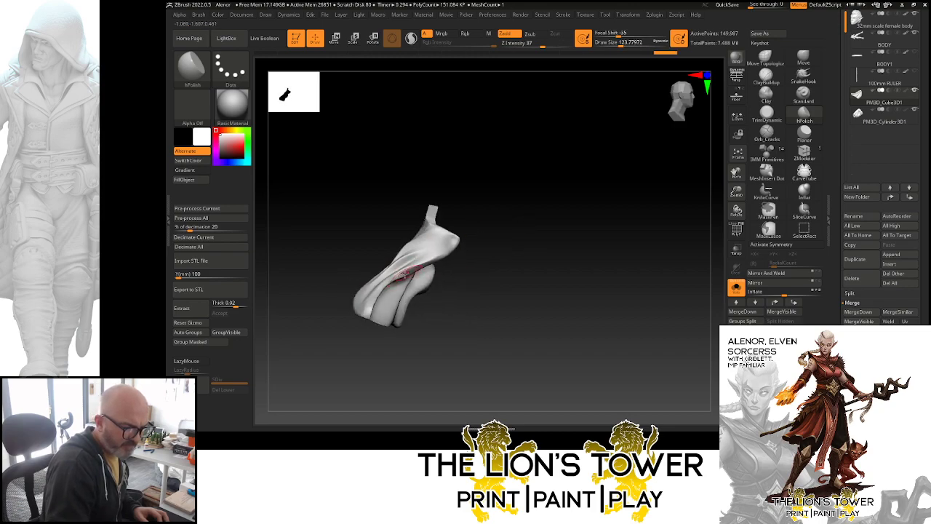
right_click_drag(377, 294, 420, 279)
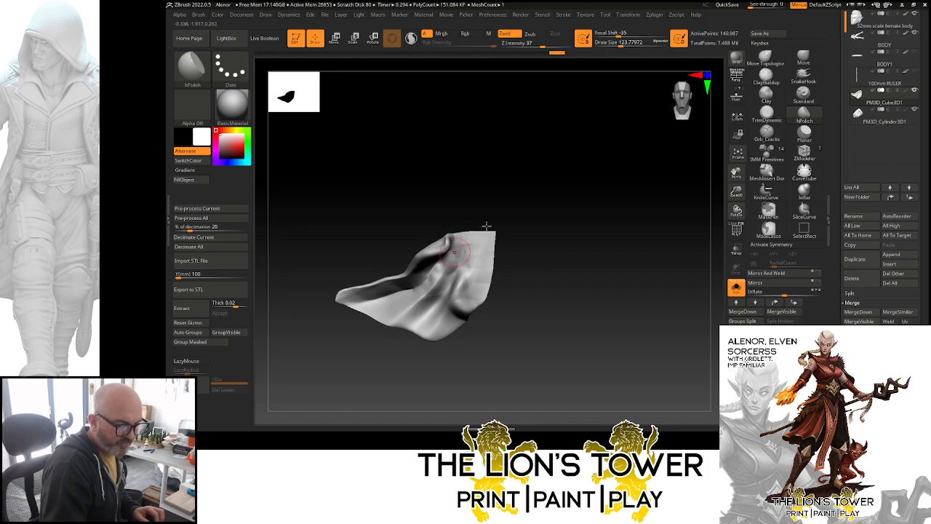
right_click_drag(486, 225, 404, 304)
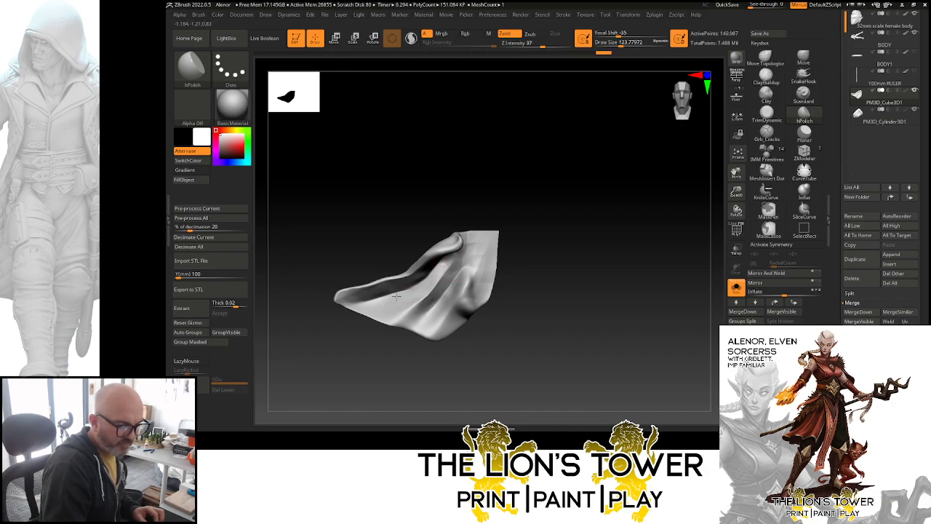
right_click_drag(403, 291, 455, 203)
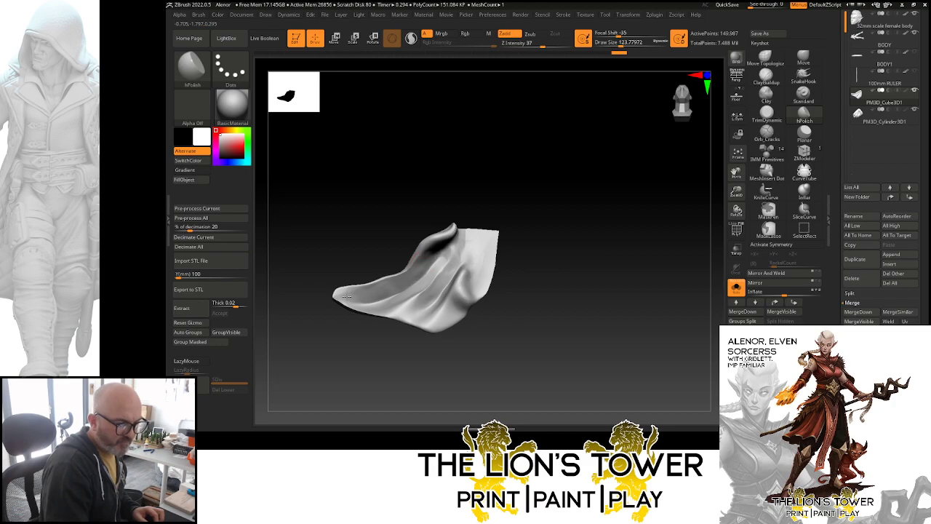
- Reshape the cape's pointed tip and upper edge with the Move brush at a draw size of about 108, smoothing the edge
left_click(803, 58)
key("ctrl+z")
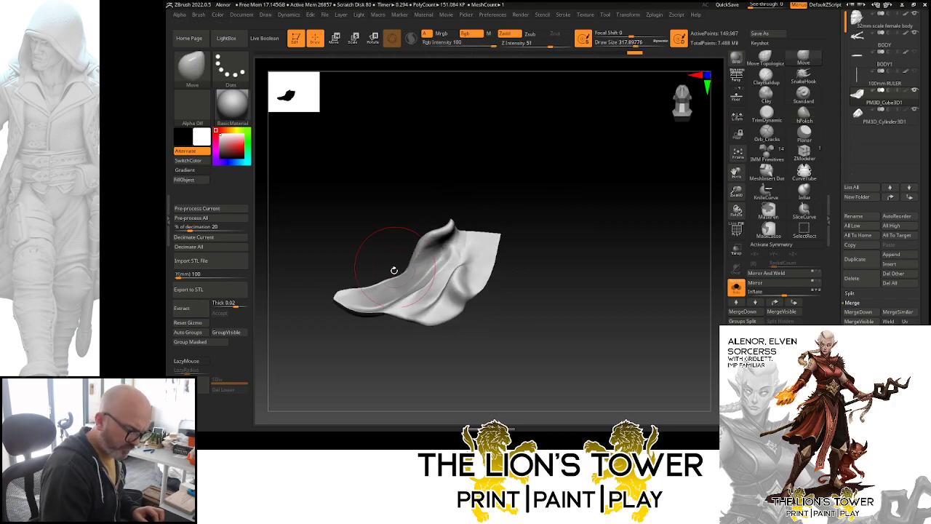
left_click_drag(613, 46, 610, 46)
mouse_move(736, 192)
left_mouse_down()
mouse_move(738, 168)
mouse_move(919, 84)
left_mouse_up()
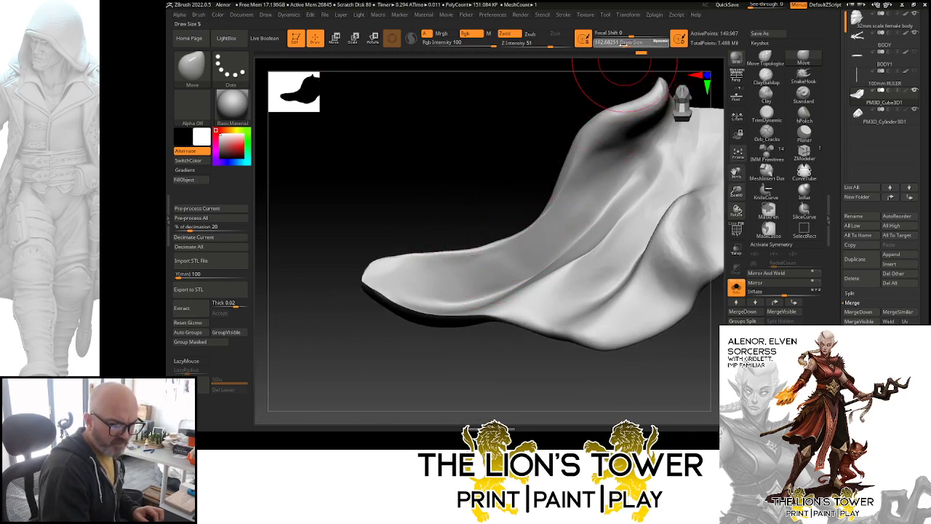
left_click(619, 44)
left_click_drag(515, 233, 463, 244)
left_click_drag(405, 249, 397, 255)
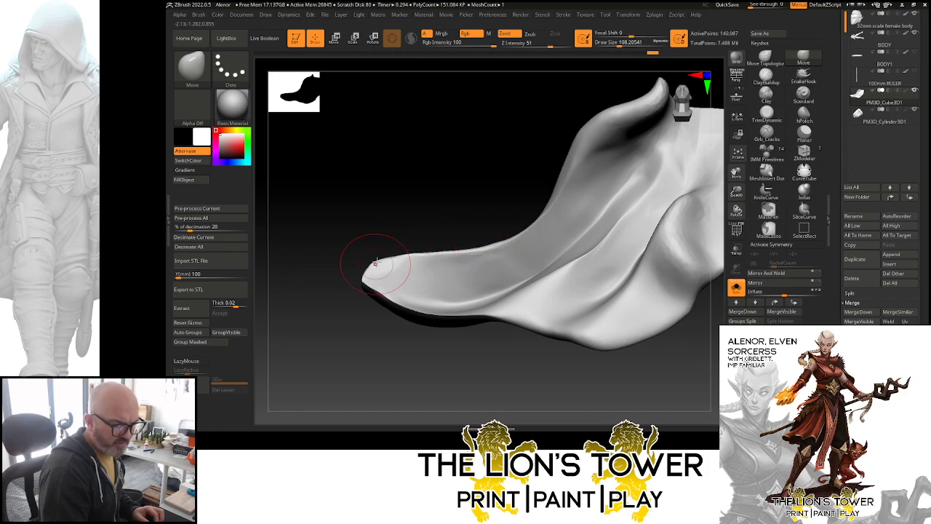
mouse_move(412, 202)
left_mouse_down()
mouse_move(416, 220)
mouse_move(354, 276)
mouse_move(395, 259)
left_mouse_up()
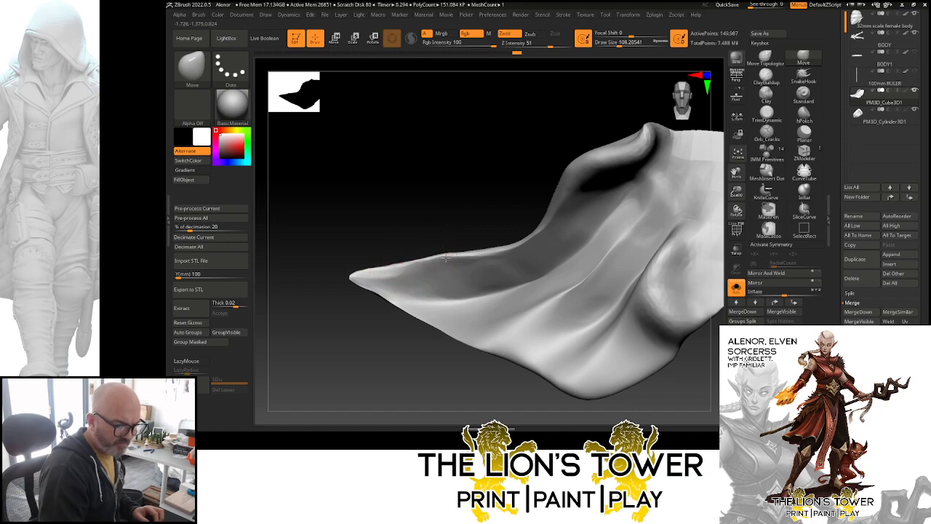
key("shift")
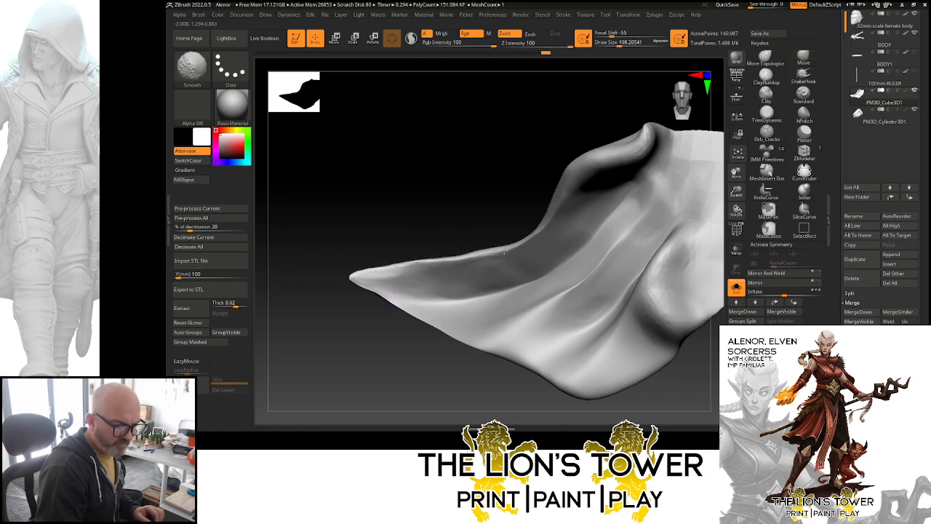
- Carve long fold creases down the cape's other side with Orb_Cracks at draw size about 245 and Z intensity 14, smoothing their lower ends
mouse_move(481, 230)
left_mouse_down()
mouse_move(633, 230)
mouse_move(625, 252)
mouse_move(634, 233)
left_mouse_up()
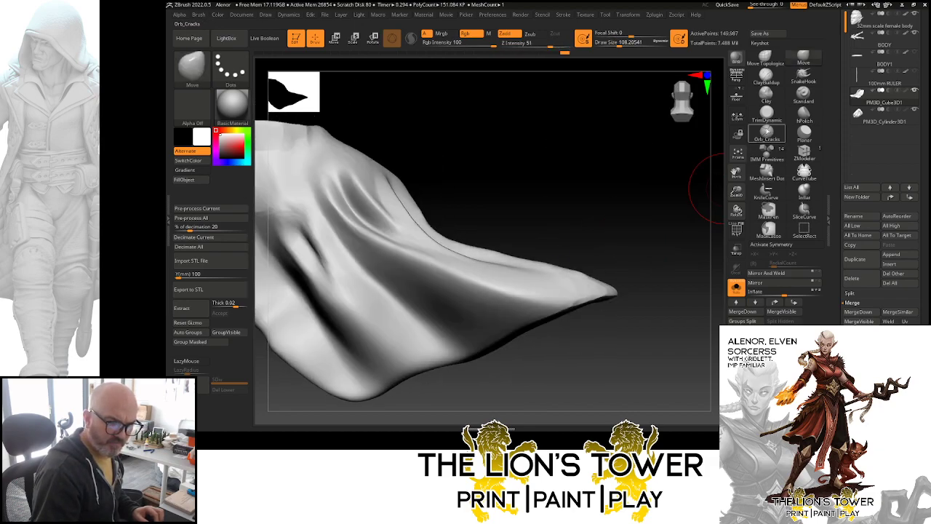
left_click(766, 111)
left_click(766, 133)
mouse_move(676, 124)
left_mouse_down()
mouse_move(557, 182)
mouse_move(374, 177)
left_mouse_up()
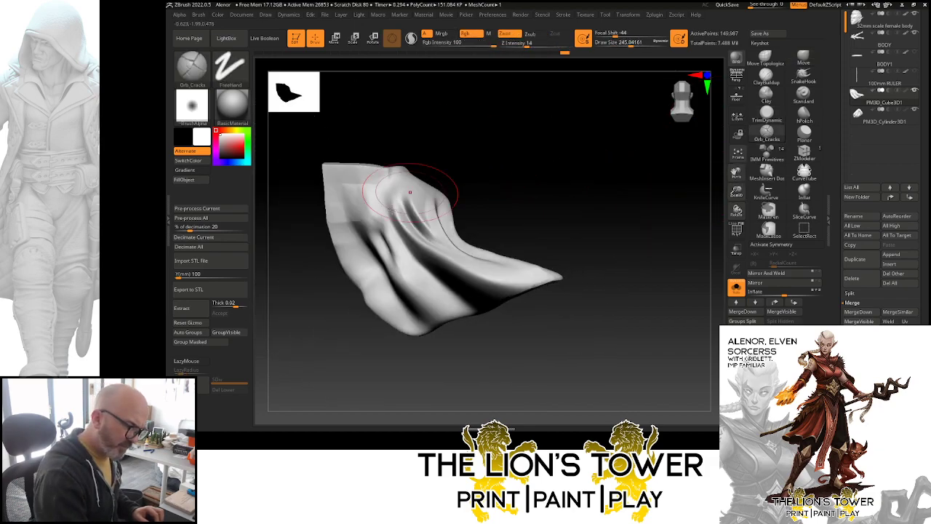
left_click_drag(397, 265, 383, 198)
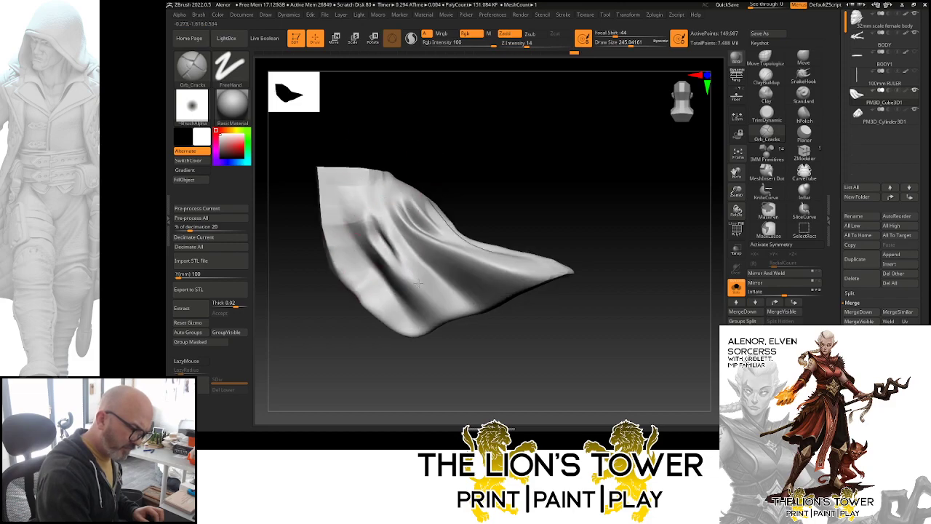
mouse_move(367, 231)
left_mouse_down()
mouse_move(372, 252)
mouse_move(415, 289)
left_mouse_up()
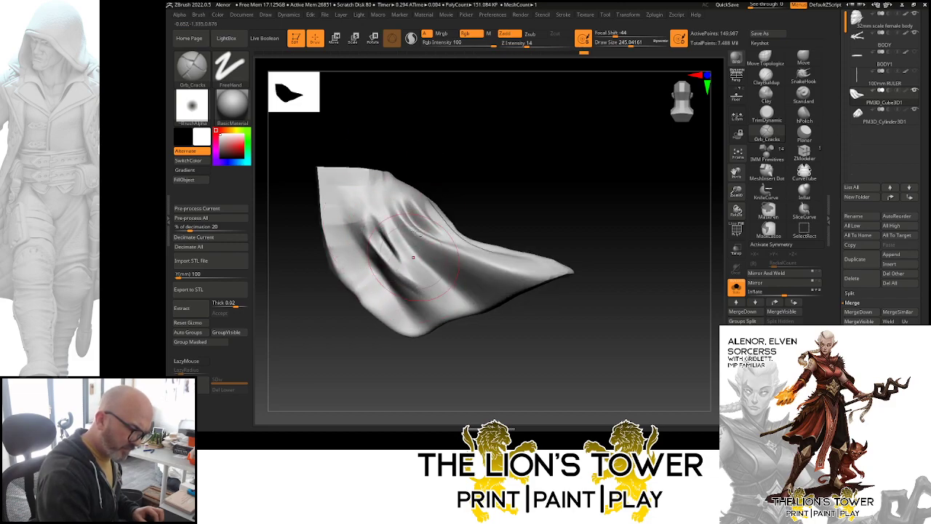
right_click_drag(416, 233, 422, 183)
left_click_drag(394, 179, 420, 241)
right_click_drag(444, 165, 420, 206)
left_click_drag(399, 187, 454, 262)
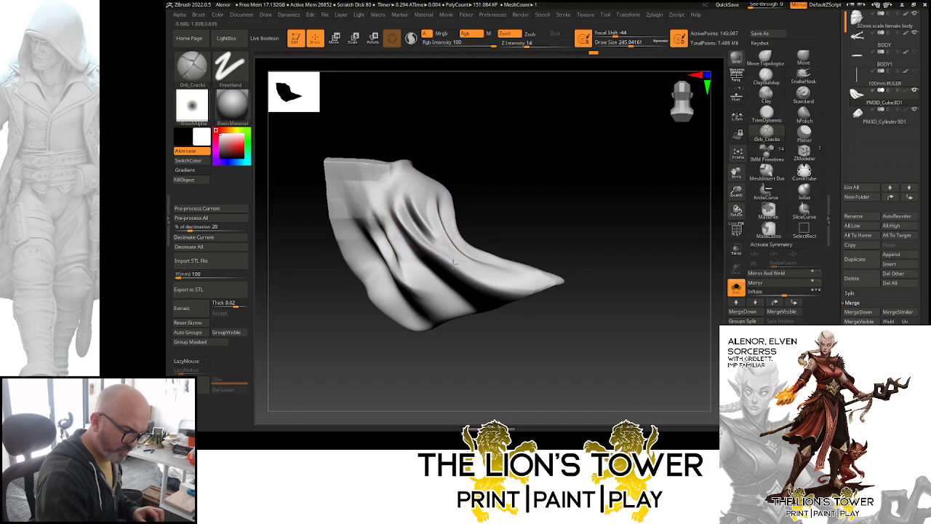
left_click_drag(417, 213, 458, 267)
left_click_drag(422, 195, 474, 272)
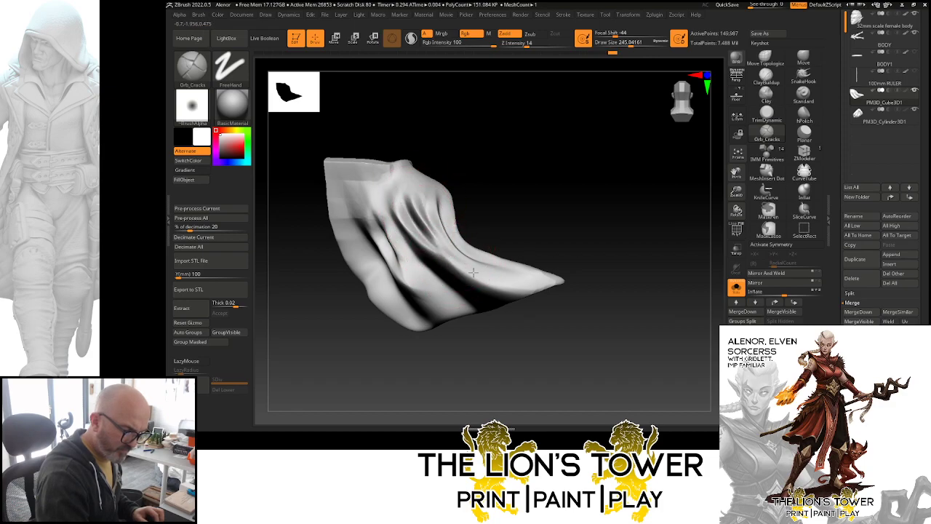
right_click_drag(459, 154, 480, 129)
mouse_move(386, 195)
left_mouse_down()
mouse_move(431, 266)
mouse_move(467, 292)
left_mouse_up()
left_click_drag(388, 198, 409, 218)
left_click_drag(465, 292, 480, 306, "shift")
left_click_drag(368, 249, 391, 295)
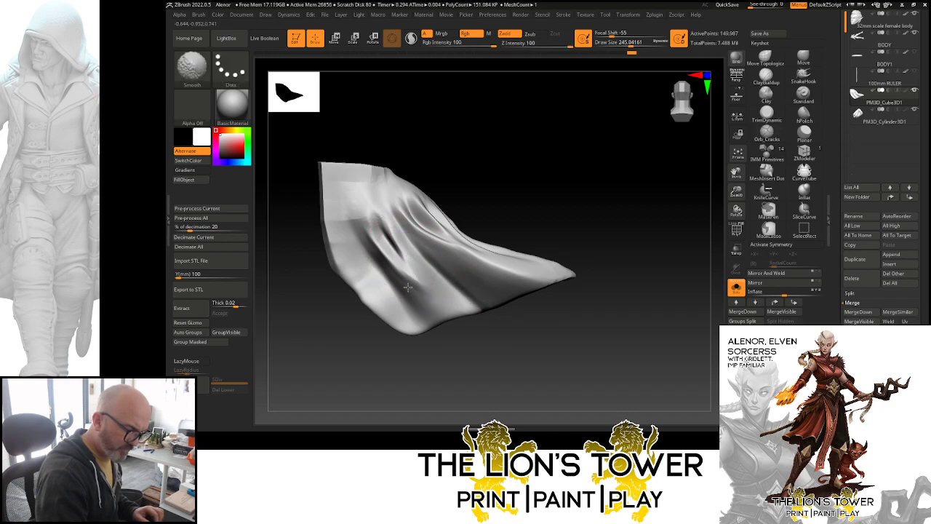
- Polish and smooth the cape's lower folds with the hPolish brush at a draw size of about 108
left_click(803, 115)
left_click(619, 44)
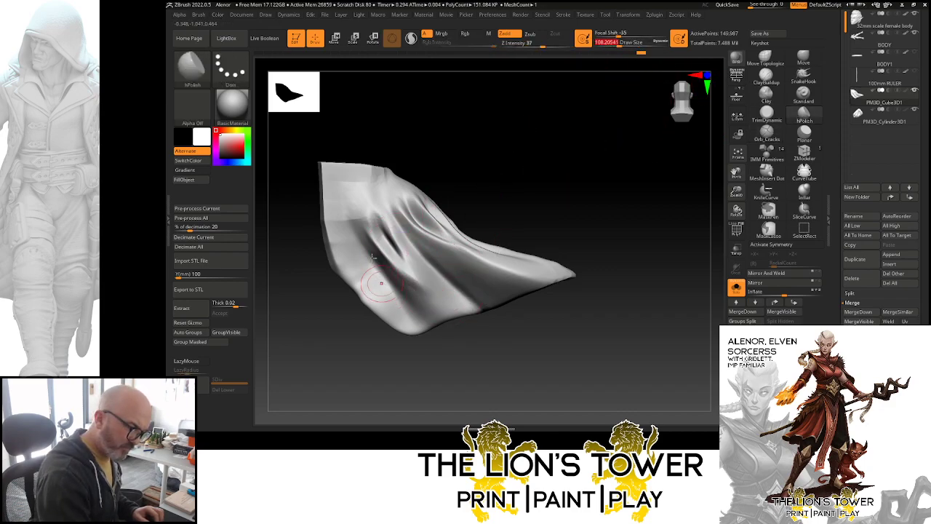
left_click_drag(397, 276, 431, 284)
mouse_move(509, 173)
left_mouse_down()
mouse_move(560, 138)
mouse_move(547, 148)
left_mouse_up()
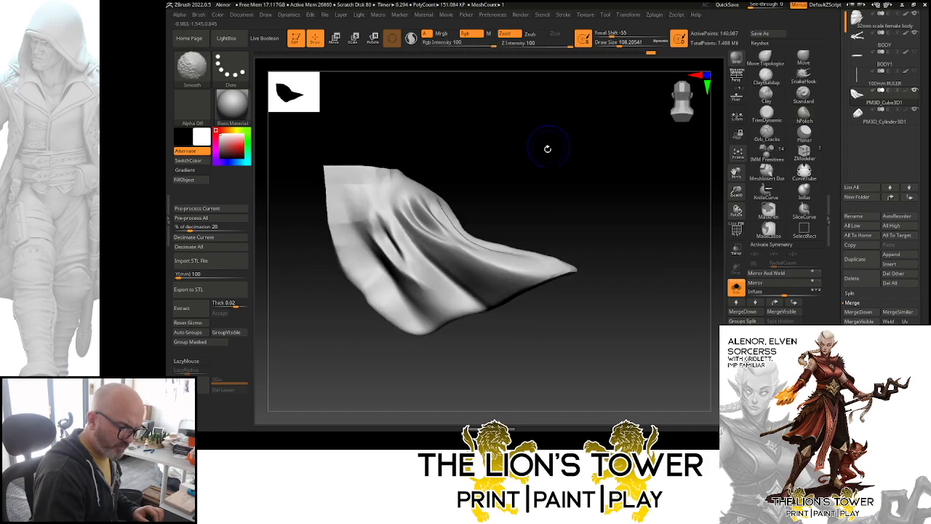
- Build up a raised fold along the cape's lower rounded corner with ClayBuildup at draw size about 63 and Z intensity 20
left_click(766, 74)
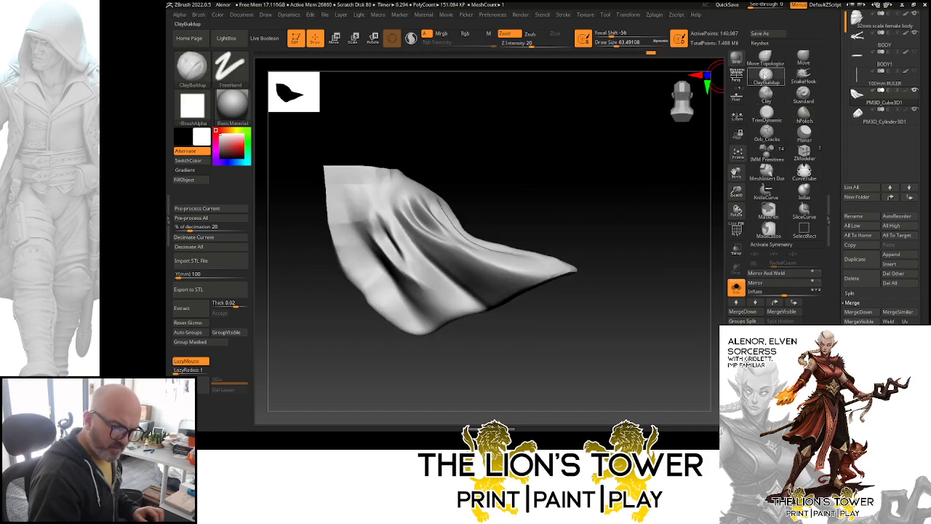
left_click_drag(349, 277, 386, 299)
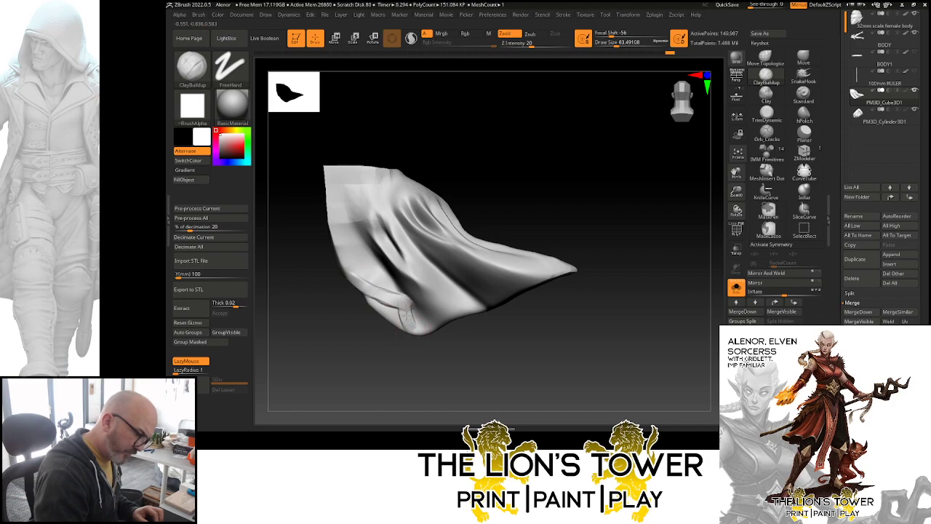
left_click_drag(407, 320, 403, 302)
left_click_drag(416, 335, 391, 290)
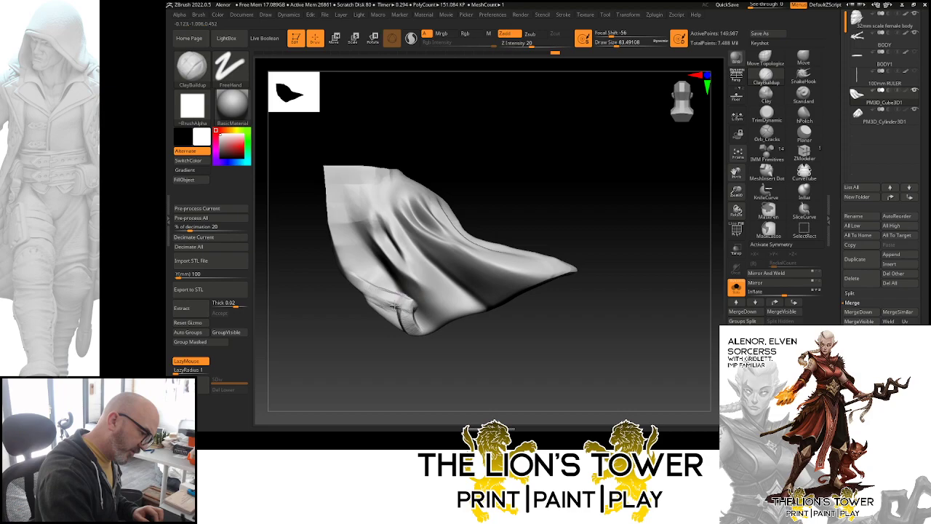
mouse_move(365, 286)
left_mouse_down()
mouse_move(408, 300)
mouse_move(407, 316)
mouse_move(405, 305)
left_mouse_up()
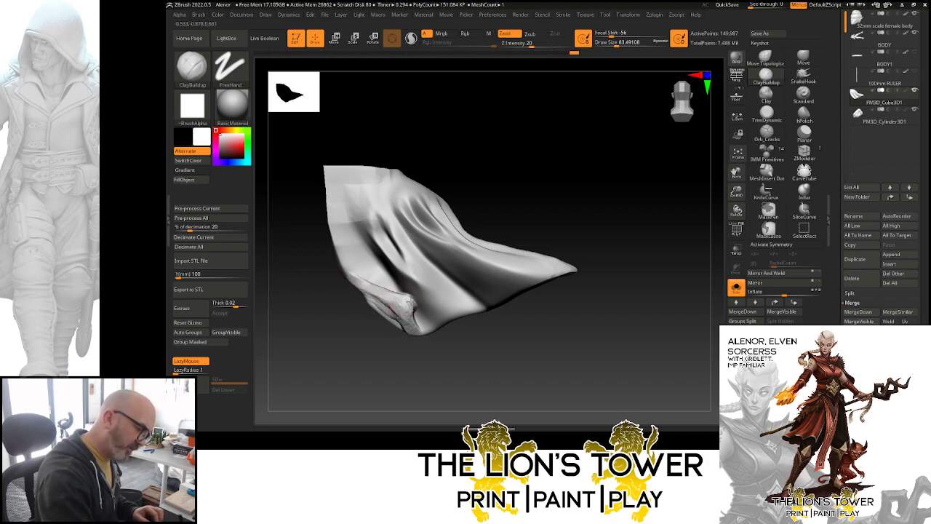
- Carve the crease beneath the raised fold's end at the cape's lower corner with Orb_Cracks at draw size about 87 and Z intensity 30
left_click(766, 132)
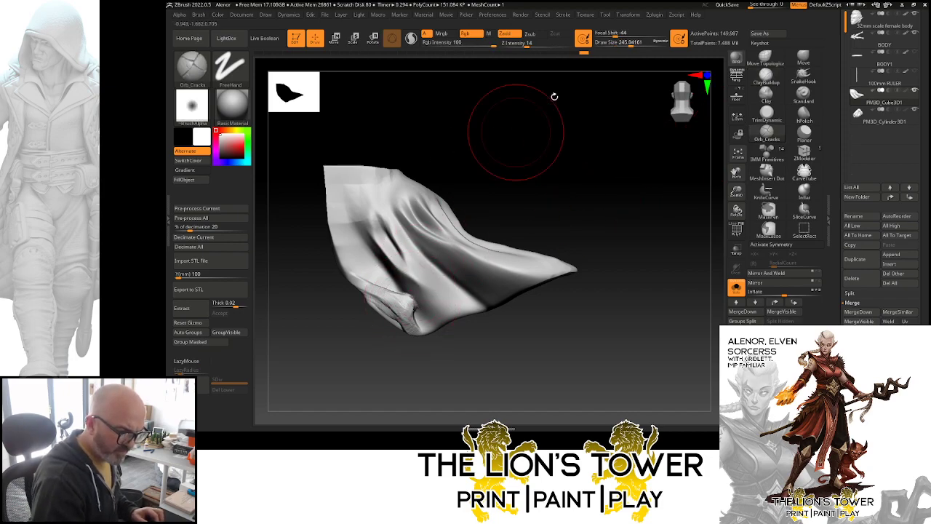
left_click_drag(624, 44, 617, 44)
left_click(539, 44)
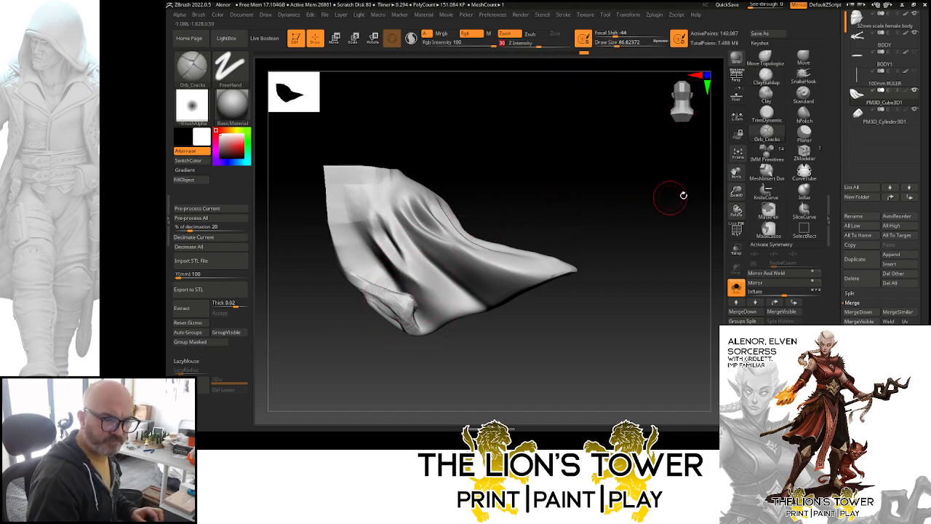
left_click_drag(736, 193, 738, 222)
left_click_drag(736, 173, 755, 141)
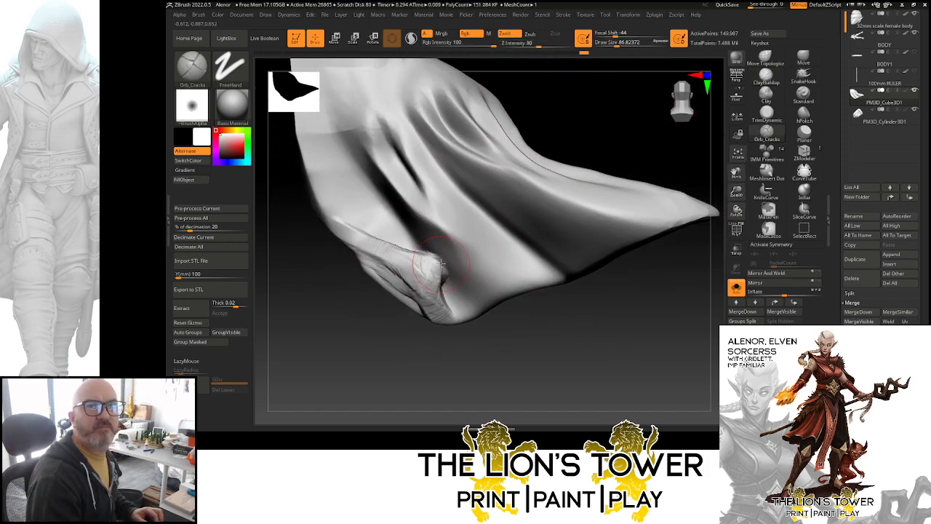
left_click_drag(438, 261, 458, 320)
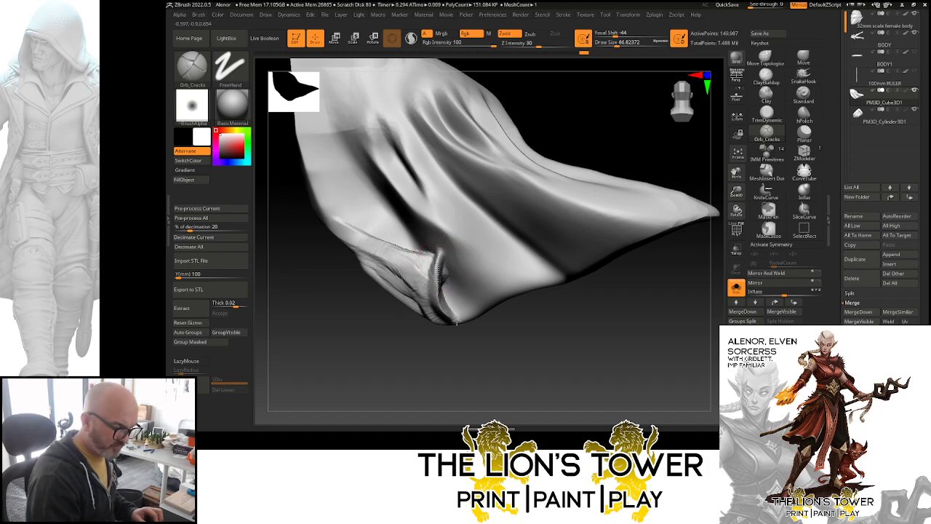
key("ctrl+z")
mouse_move(438, 260)
left_mouse_down()
mouse_move(441, 304)
mouse_move(463, 322)
mouse_move(445, 336)
mouse_move(441, 273)
left_mouse_up()
left_click_drag(417, 340, 460, 343)
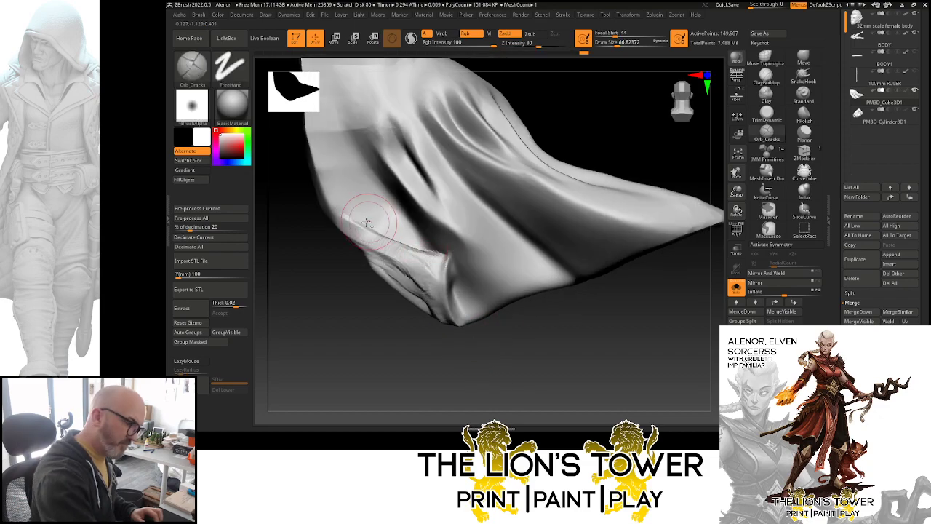
- Extend the Orb_Cracks crease along the corner fold's upper edge and smooth the fold's rough surface
left_click_drag(350, 219, 348, 224)
mouse_move(414, 251)
left_mouse_down()
mouse_move(447, 260)
mouse_move(345, 218)
mouse_move(411, 262)
mouse_move(429, 298)
left_mouse_up()
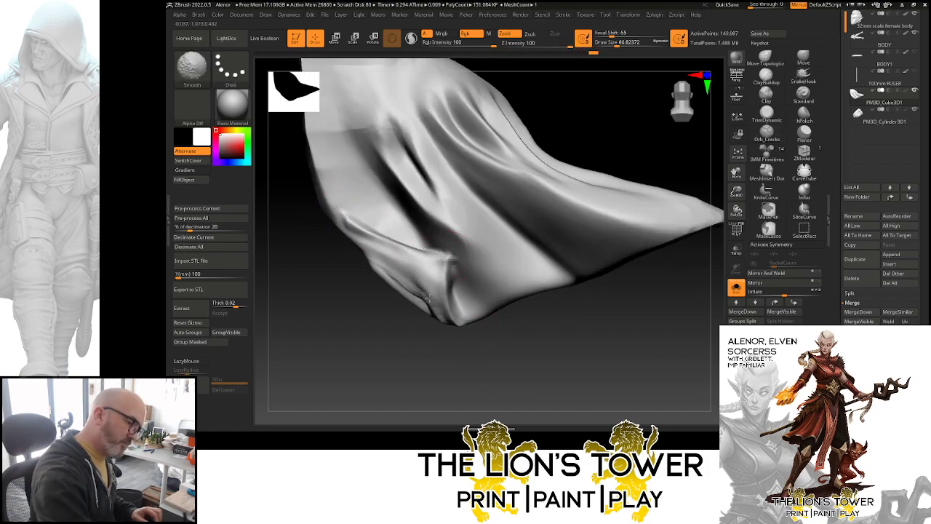
left_click_drag(382, 330, 414, 325)
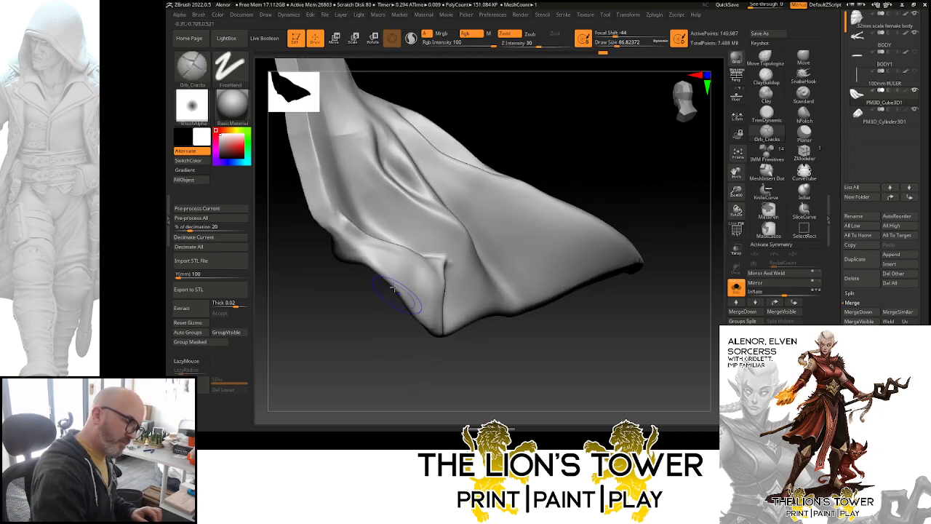
left_click_drag(372, 237, 345, 231, "shift")
- Polish the sides and ridge of the cape's corner fold with hPolish at draw size about 108 and Z intensity 37
left_click(803, 114)
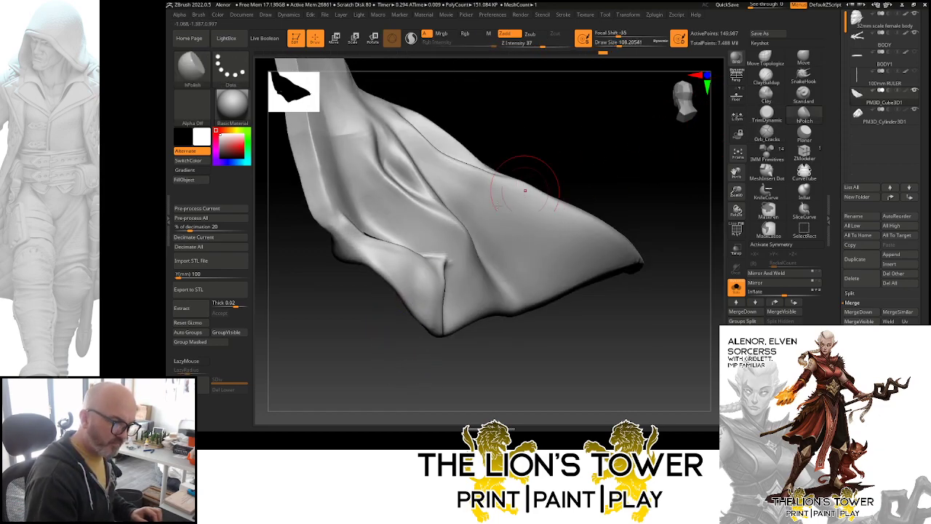
mouse_move(360, 251)
left_mouse_down()
mouse_move(352, 248)
mouse_move(392, 279)
left_mouse_up()
mouse_move(370, 309)
left_mouse_down()
mouse_move(444, 291)
mouse_move(393, 340)
left_mouse_up()
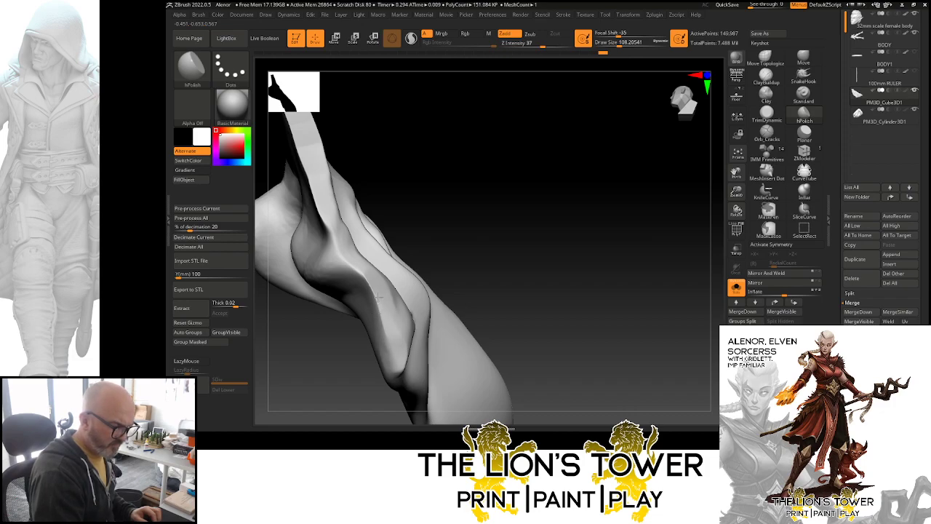
mouse_move(403, 193)
left_mouse_down()
mouse_move(378, 294)
mouse_move(399, 336)
mouse_move(393, 313)
left_mouse_up()
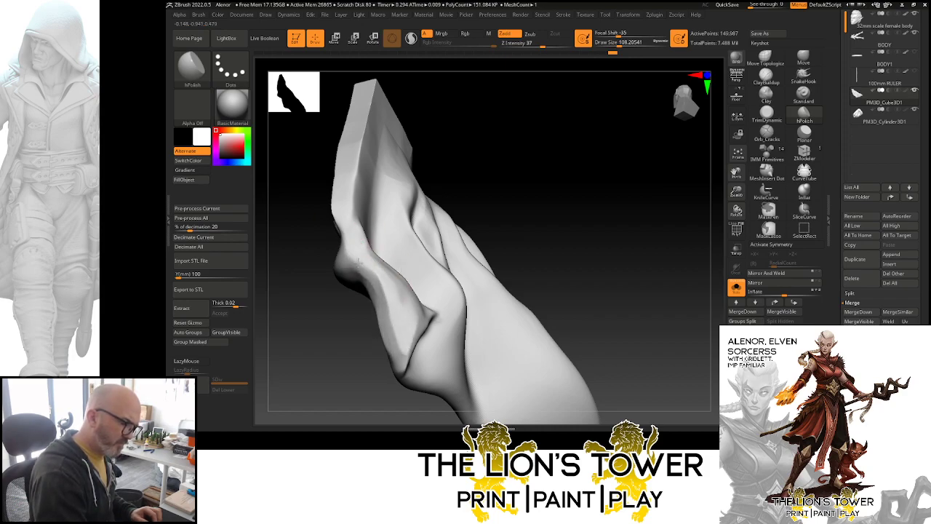
right_click_drag(410, 274, 396, 334)
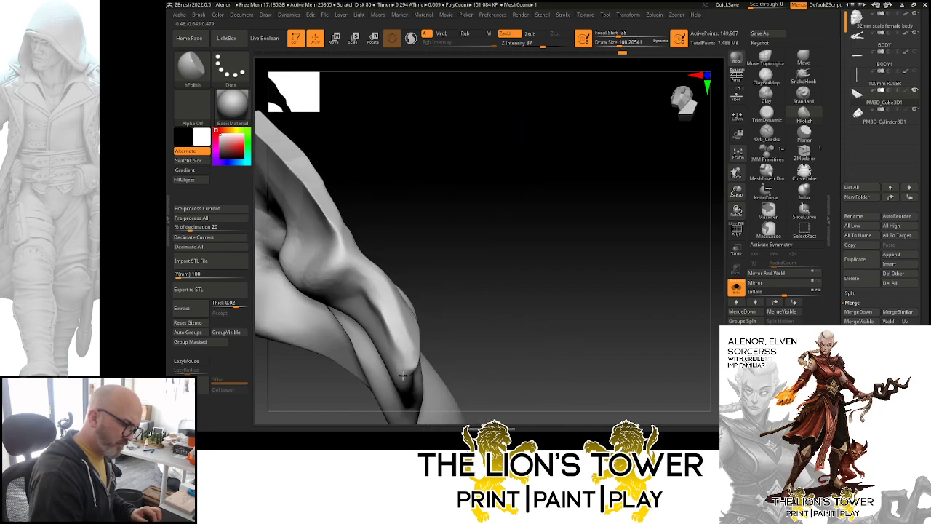
left_click_drag(374, 312, 380, 303)
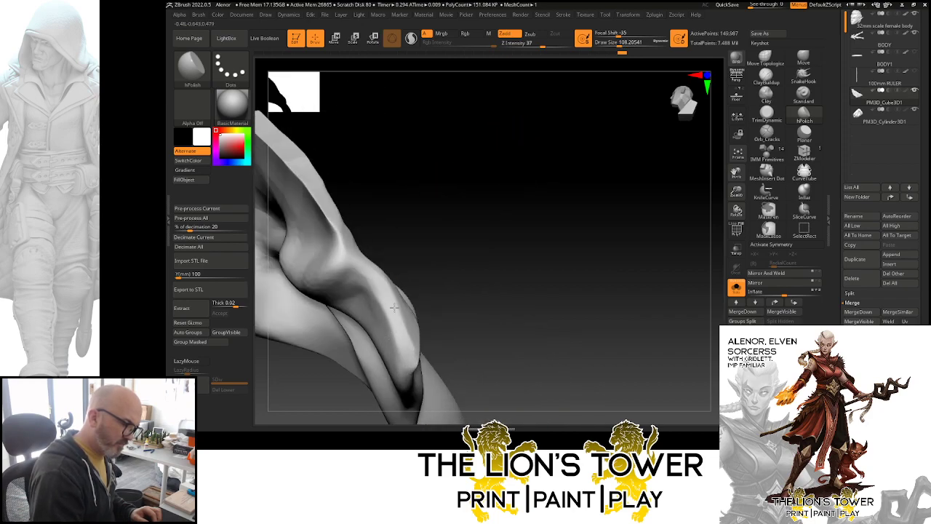
mouse_move(485, 239)
left_mouse_down()
mouse_move(407, 227)
mouse_move(390, 212)
left_mouse_up()
right_click_drag(381, 183, 505, 152)
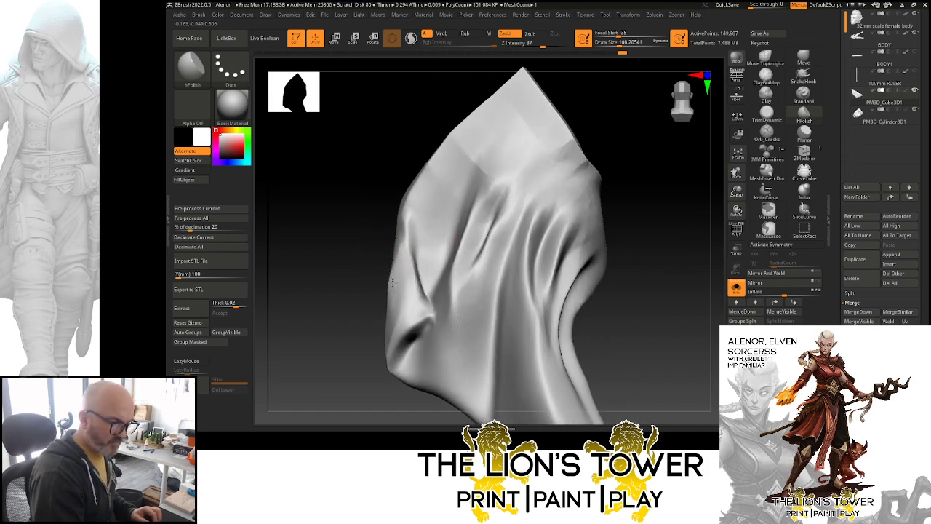
- Carve fine long creases from the cape's upper side down to the corner fold with Orb_Cracks at draw size about 87 and Z intensity 14
left_click(766, 133)
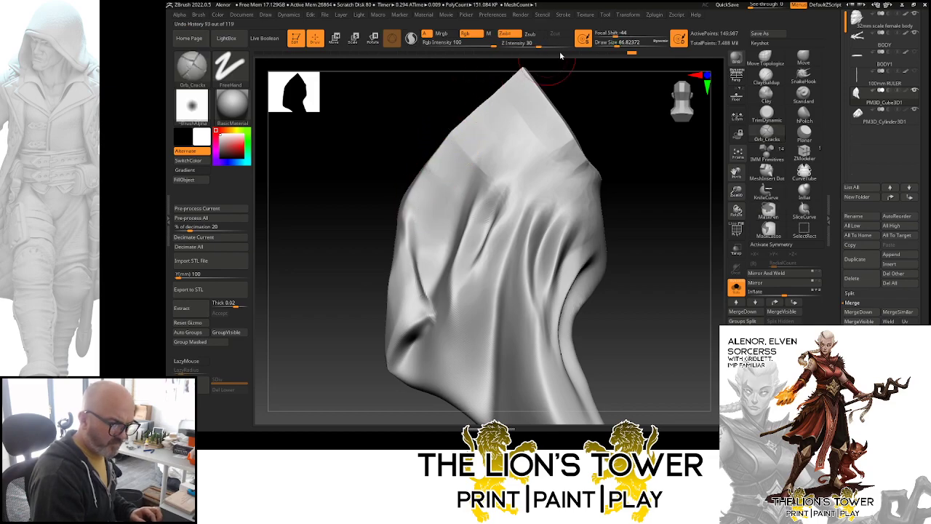
left_click(527, 45)
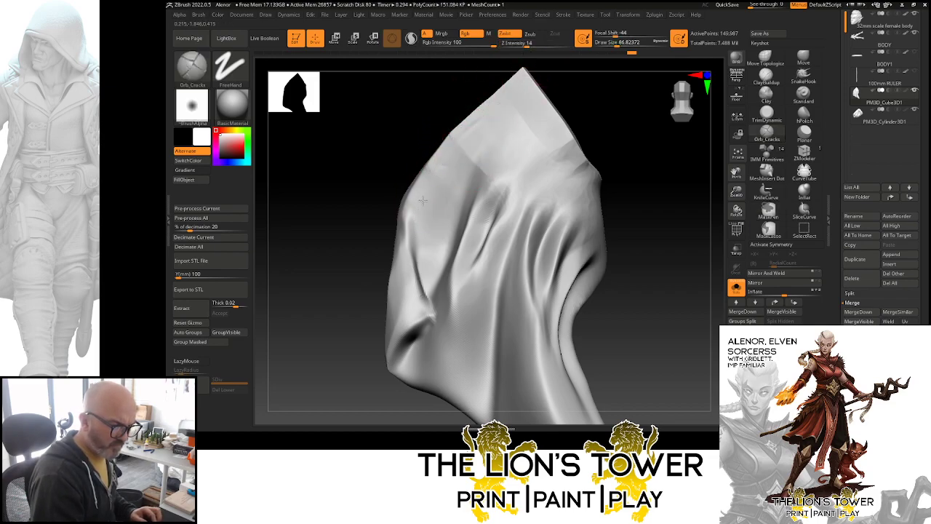
left_click_drag(433, 172, 420, 202)
left_click_drag(452, 141, 409, 224)
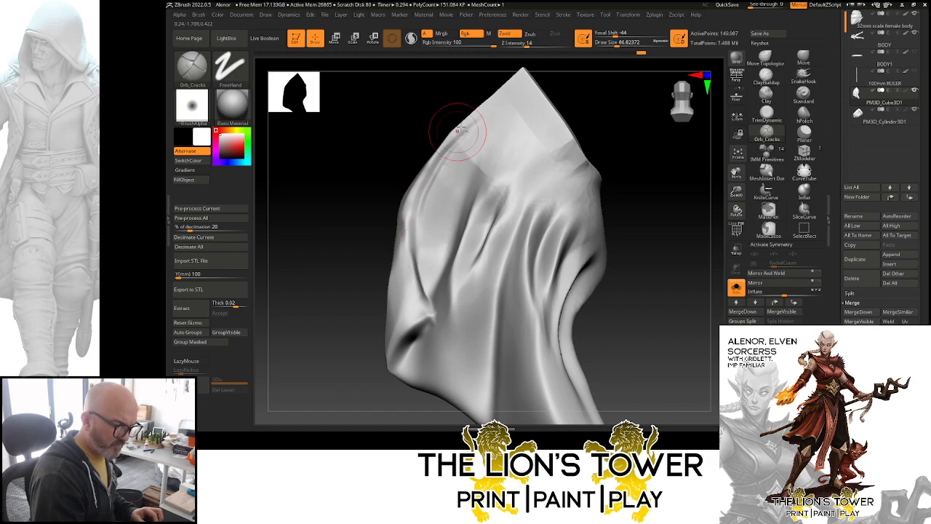
mouse_move(474, 120)
left_mouse_down()
mouse_move(431, 162)
mouse_move(406, 242)
left_mouse_up()
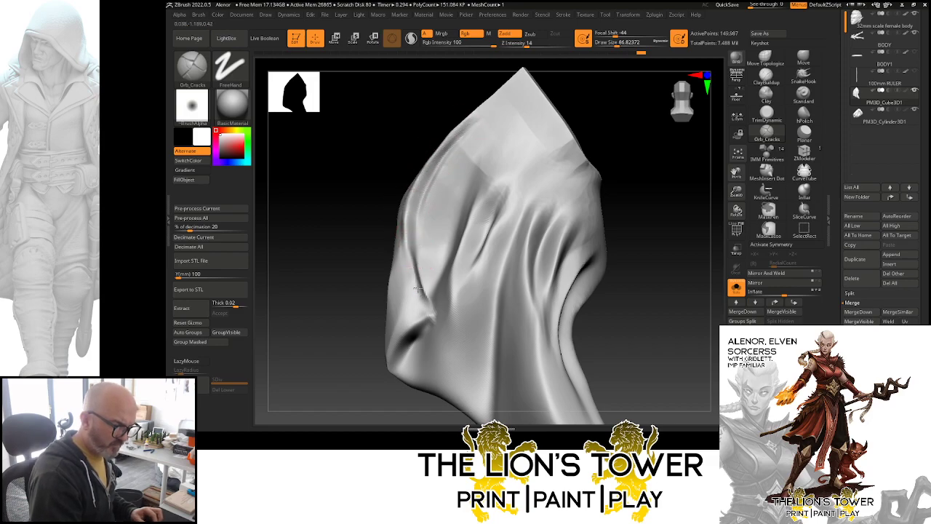
left_click_drag(418, 289, 423, 297)
right_click_drag(485, 146, 475, 151)
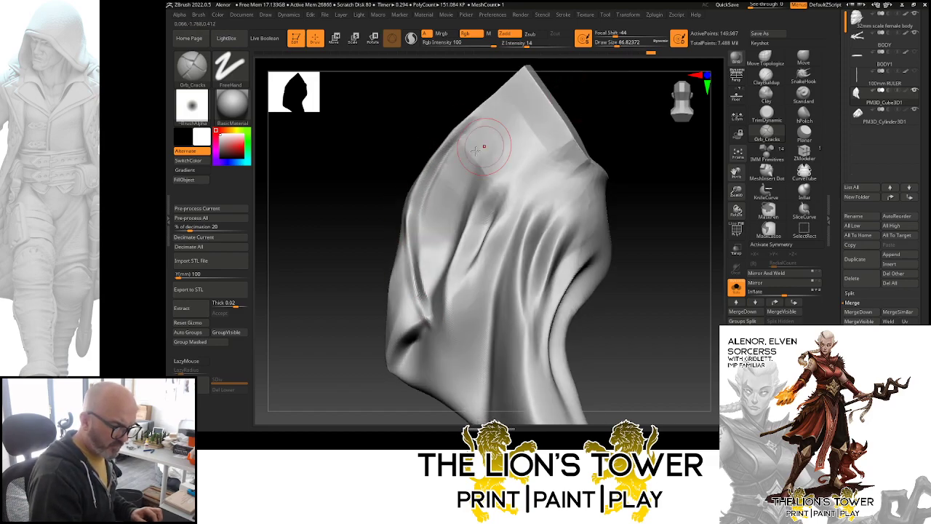
left_click_drag(474, 149, 439, 289)
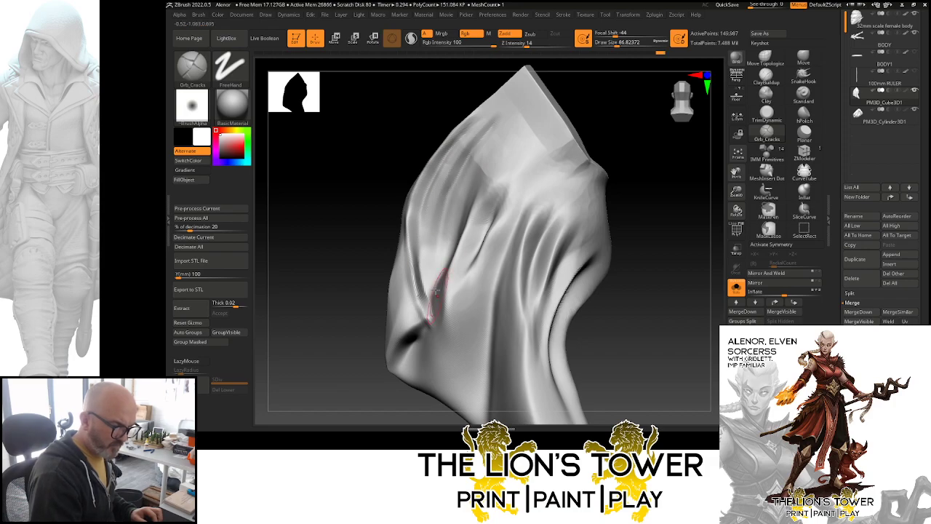
right_click_drag(635, 126, 447, 224)
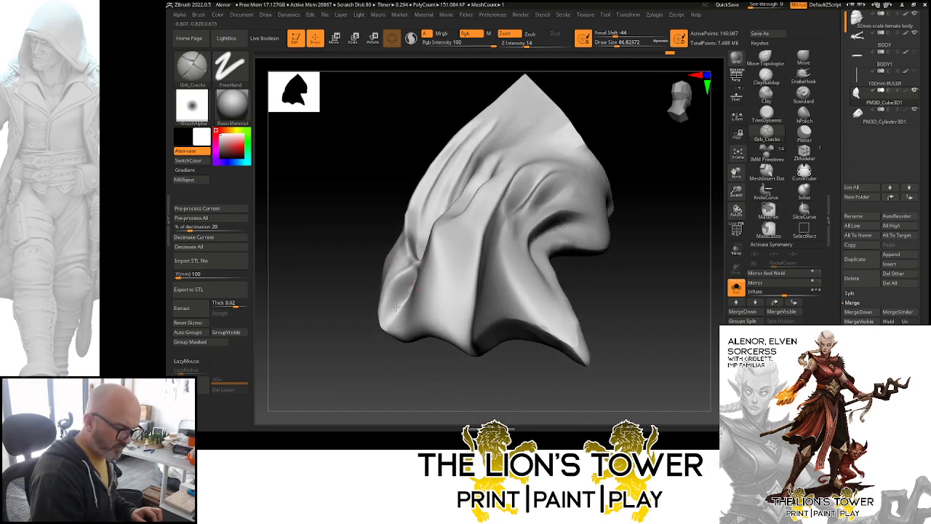
- Carve a hollow inside the corner fold with Orb_Cracks in Sculptris Pro mode at draw size about 39 and Z intensity 20
left_click_drag(617, 44, 610, 44)
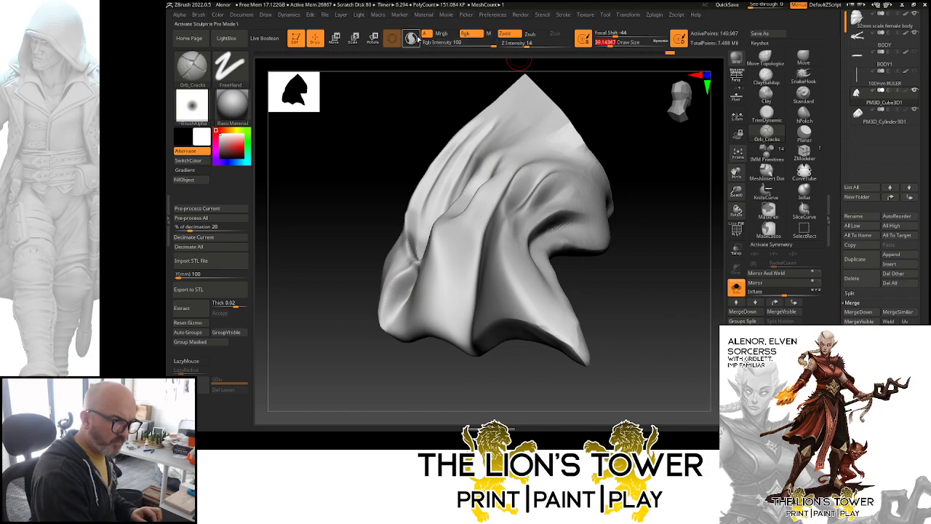
left_click(411, 38)
left_click(531, 46)
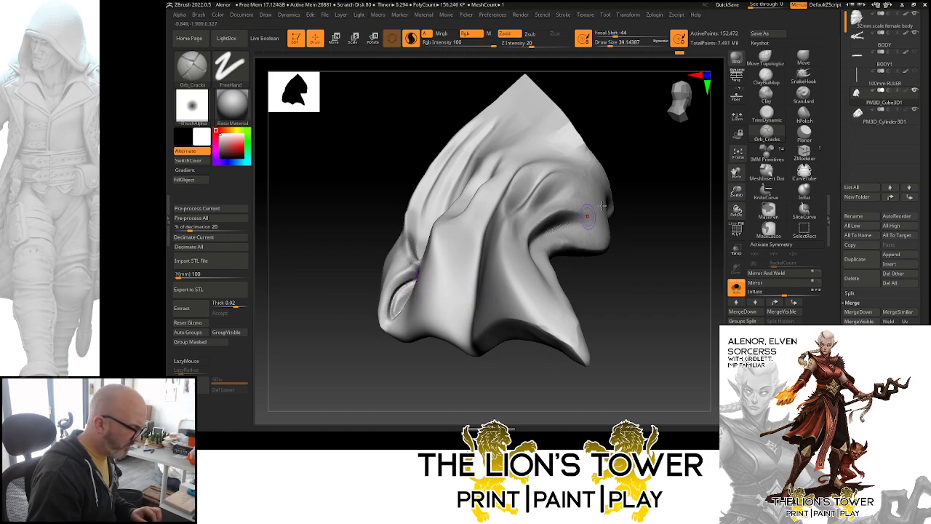
- Shape the hollow inside the corner fold with ClayBuildup at draw size about 35 and Z intensity 20
left_click(766, 75)
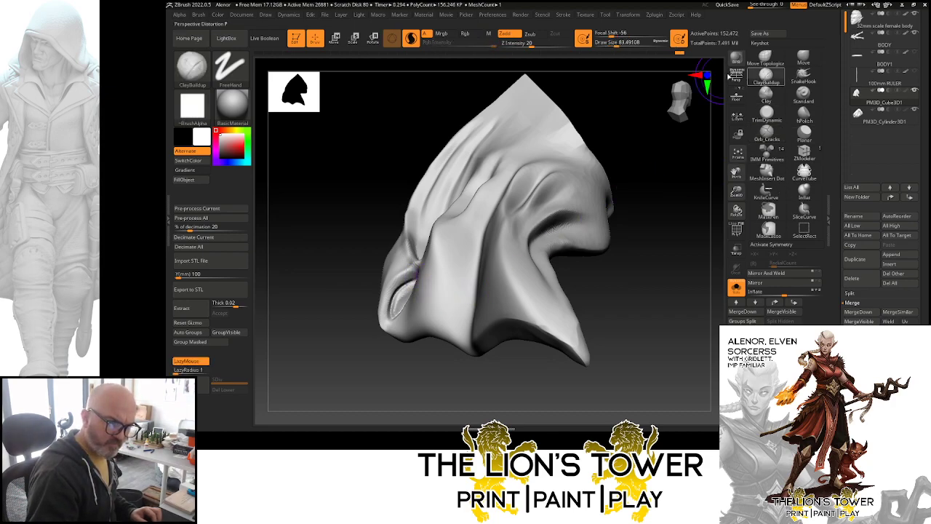
left_click_drag(616, 46, 609, 45)
left_click_drag(665, 157, 672, 144)
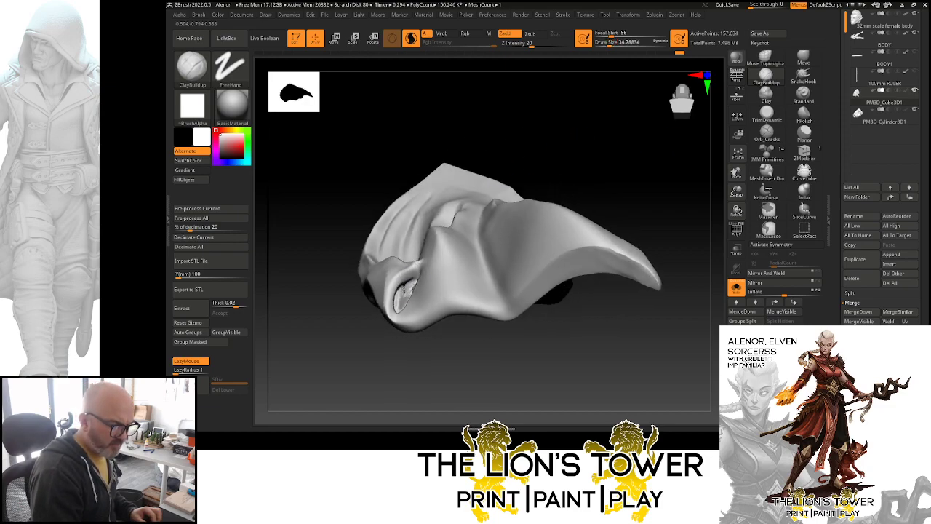
left_click_drag(404, 296, 410, 287)
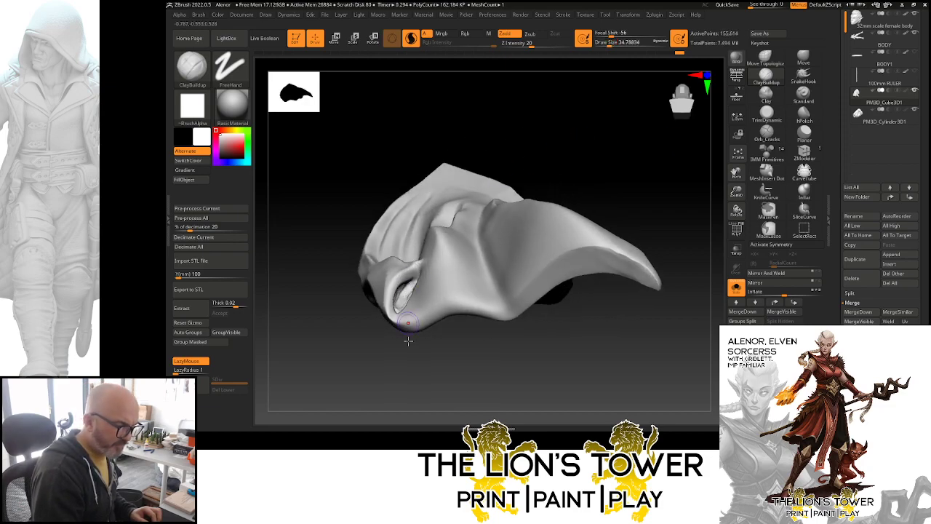
left_click_drag(409, 339, 414, 364)
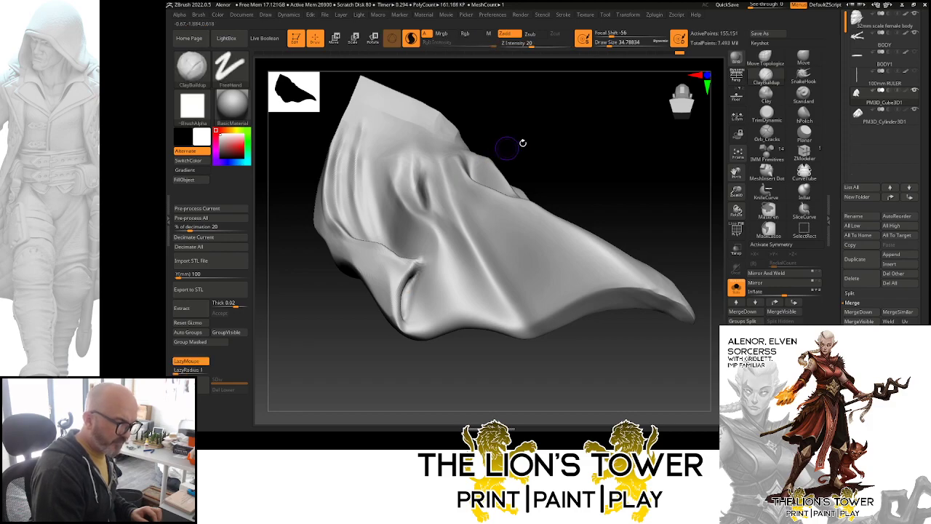
mouse_move(521, 143)
left_mouse_down()
mouse_move(546, 148)
mouse_move(565, 132)
left_mouse_up()
- Reshape the corner fold's edge with the Move brush at draw size about 108, showing the whole figure to check the cape's fit
left_click(765, 59)
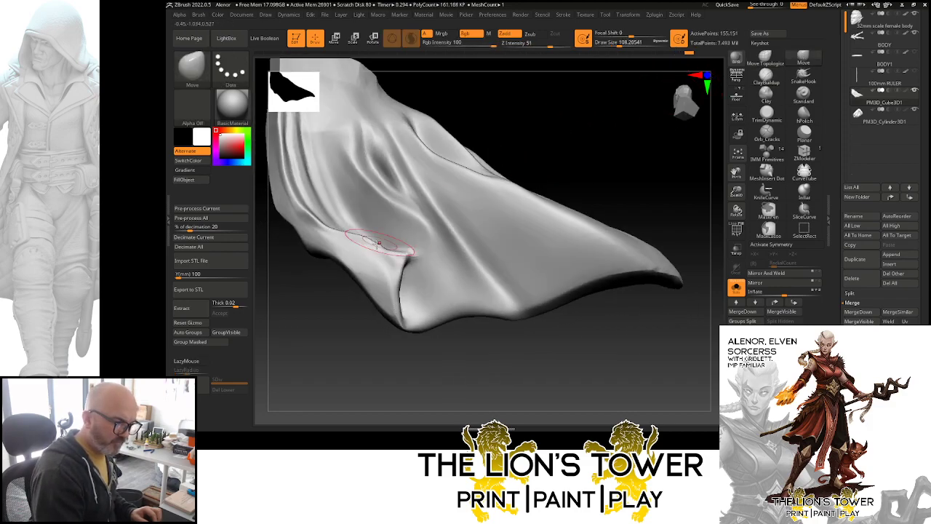
left_click_drag(370, 247, 361, 259)
left_click(736, 288)
left_click_drag(645, 204, 640, 166)
left_click_drag(460, 145, 390, 210)
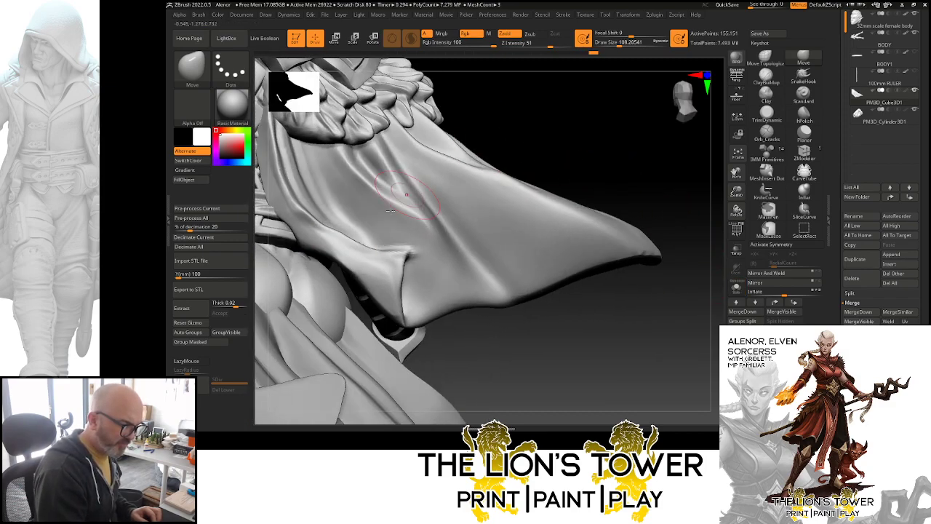
mouse_move(481, 125)
left_mouse_down()
mouse_move(557, 138)
mouse_move(536, 178)
mouse_move(324, 248)
left_mouse_up()
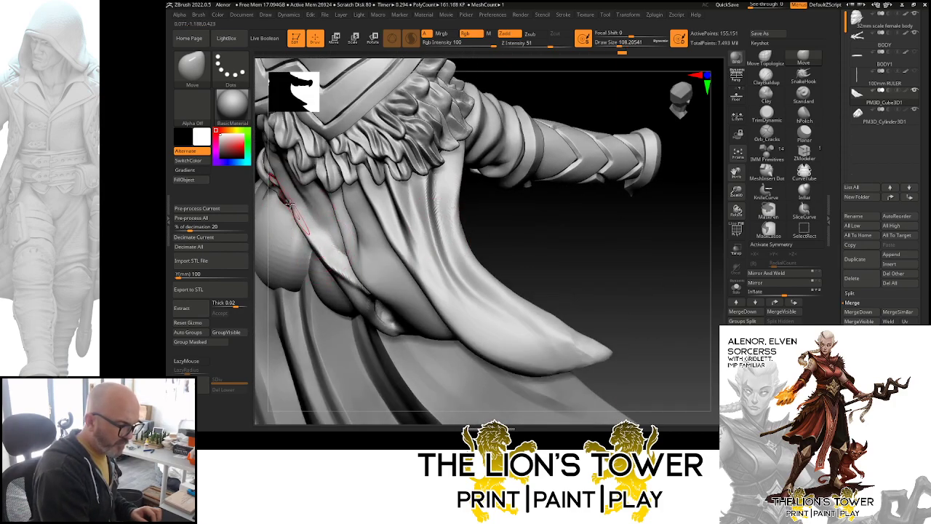
mouse_move(605, 219)
left_mouse_down()
mouse_move(623, 243)
mouse_move(638, 197)
mouse_move(655, 185)
mouse_move(628, 191)
mouse_move(598, 150)
mouse_move(597, 192)
mouse_move(652, 186)
mouse_move(606, 172)
left_mouse_up()
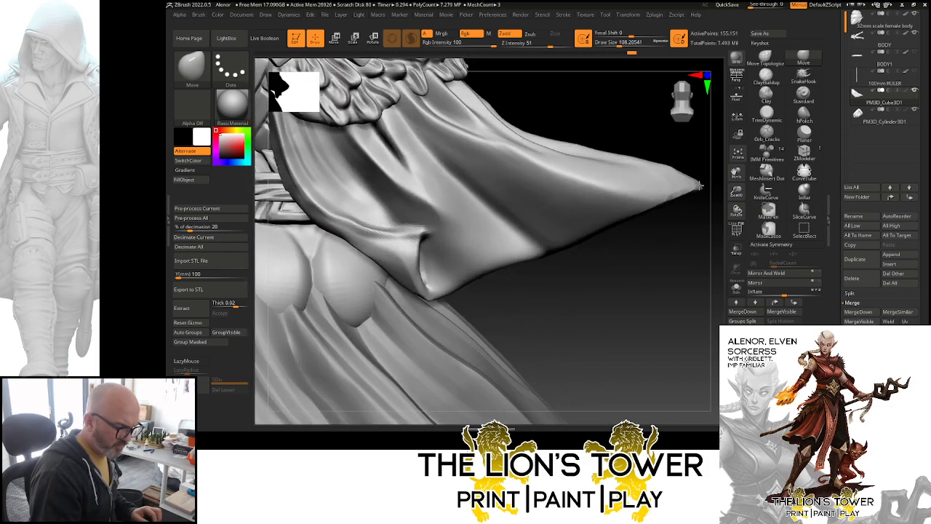
- Adjust the lower edge of the cape's corner fold over the body with the Move brush at draw size about 140
left_click(623, 46)
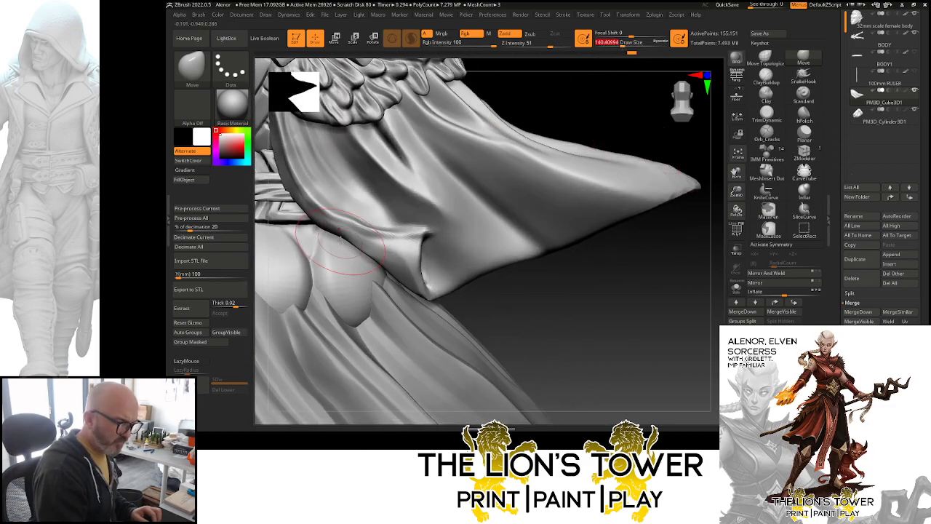
key("Return")
mouse_move(343, 250)
left_mouse_down()
mouse_move(392, 273)
mouse_move(357, 248)
left_mouse_up()
- Try to polish and smooth the corner fold's rim with hPolish, reducing the draw size to about 80
left_click(804, 115)
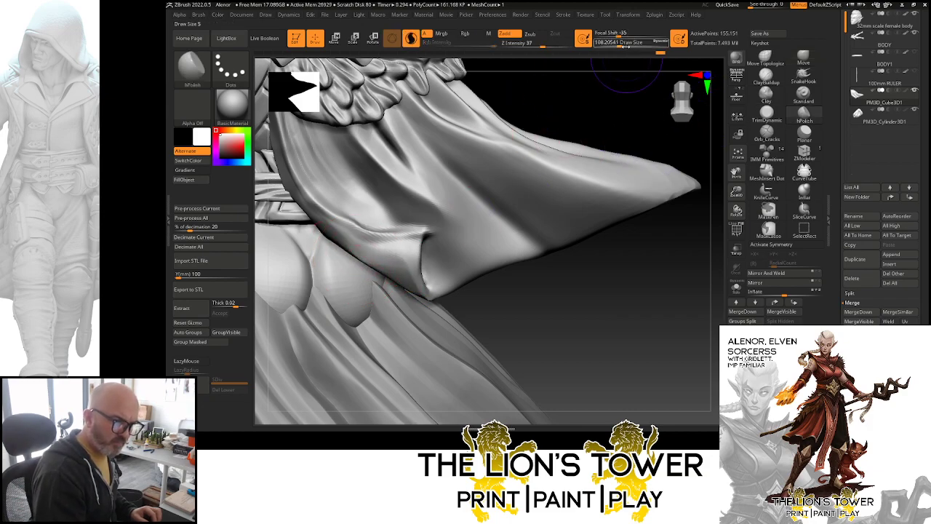
left_click_drag(601, 293, 671, 356, "ctrl")
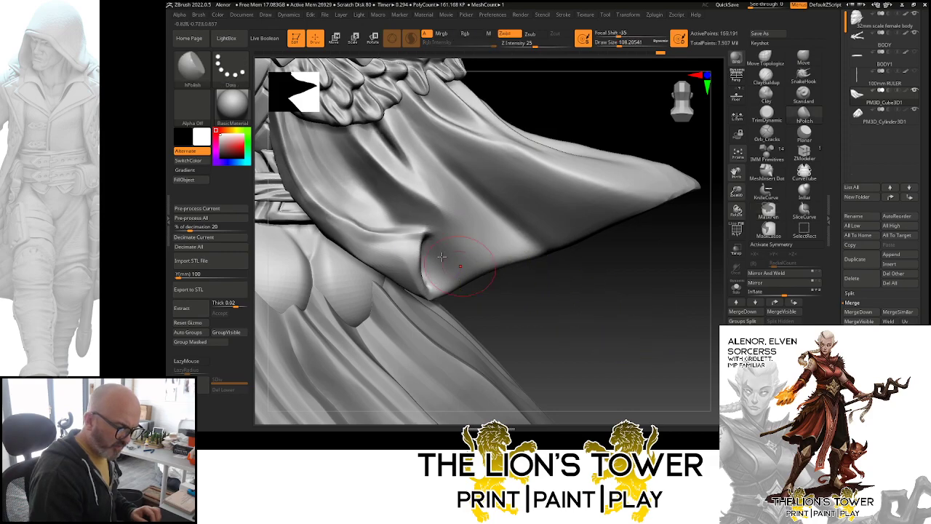
left_click_drag(441, 257, 405, 245)
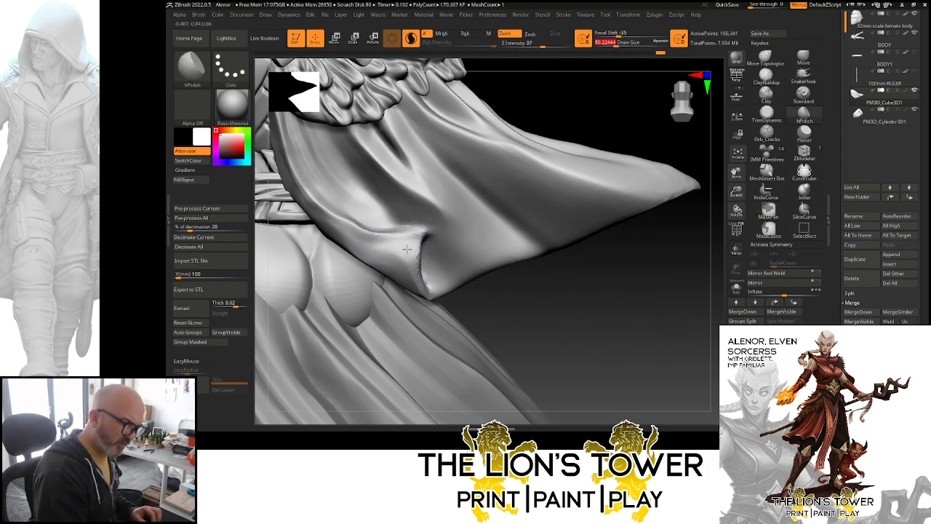
left_click_drag(416, 251, 423, 278, "shift")
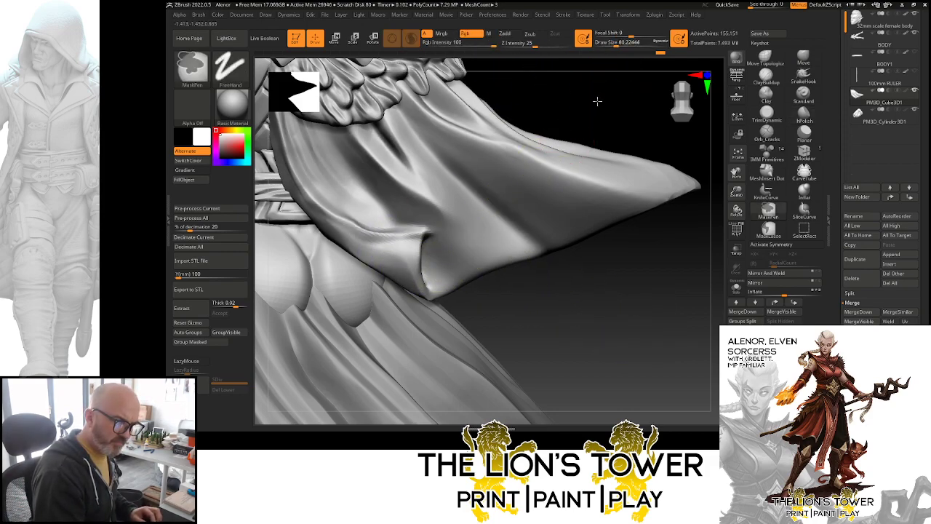
- Remesh the cape with DynaMesh and polish the corner fold's outer face and edge with hPolish at draw size about 51
left_click_drag(596, 100, 647, 119, "ctrl")
key("backslash")
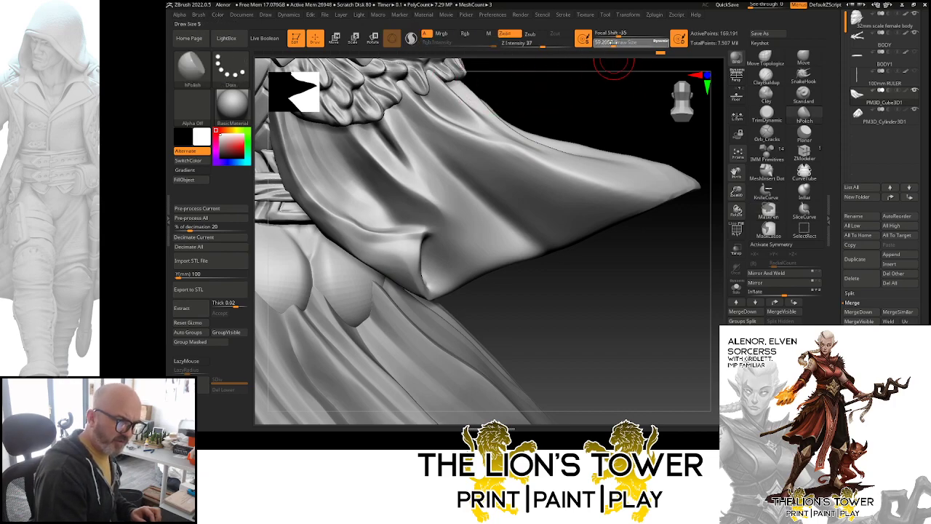
left_click(612, 45)
left_click_drag(390, 253, 410, 243)
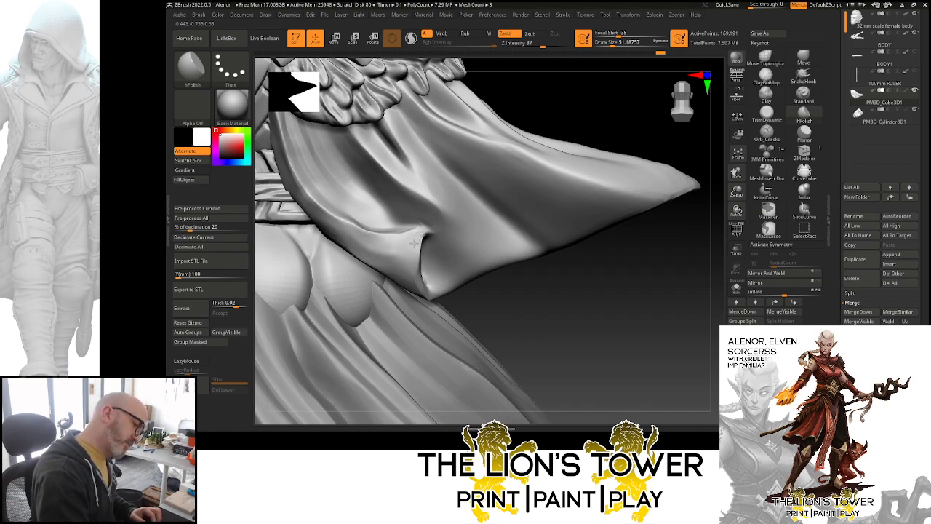
left_click_drag(357, 235, 344, 198)
left_click_drag(532, 104, 571, 80)
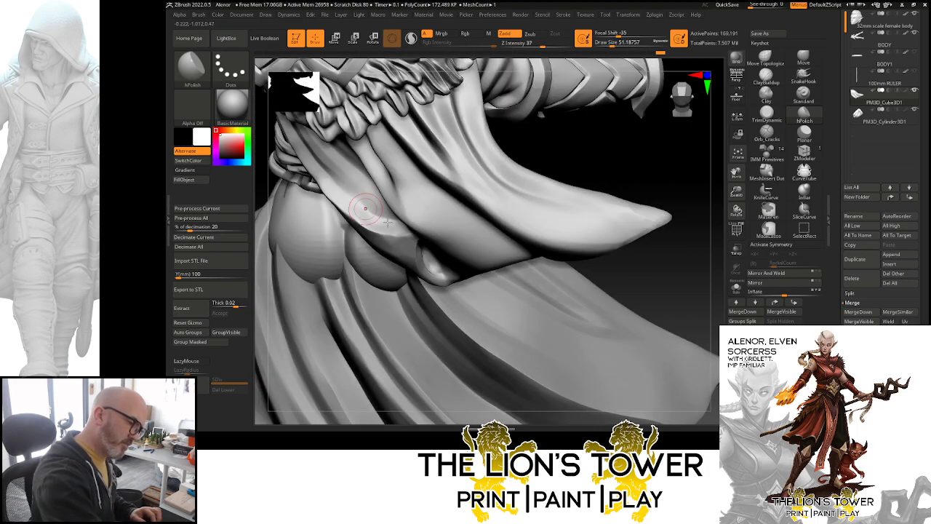
left_click_drag(364, 208, 371, 224)
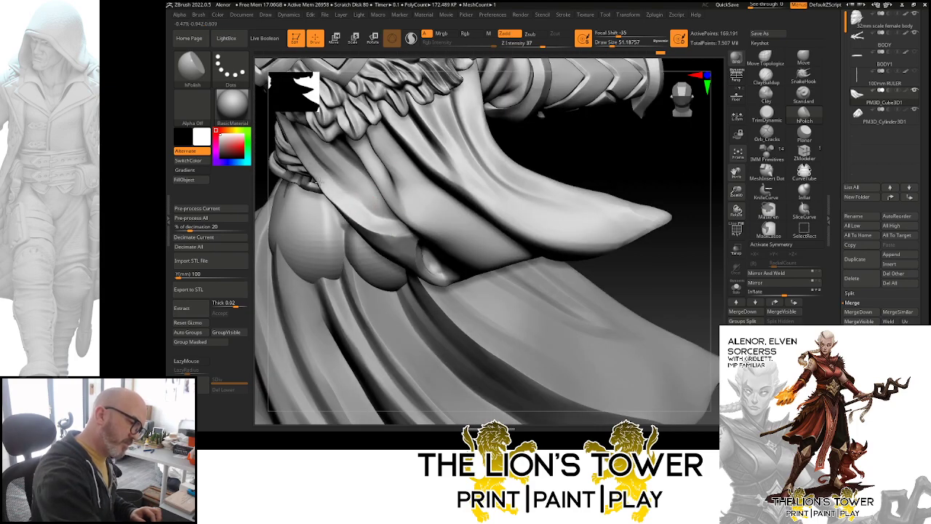
left_click_drag(690, 233, 705, 168)
- Crease the tip and inner edge of the cape's corner fold with Orb_Cracks at draw size about 39 and Z intensity 20
left_click(766, 133)
left_click_drag(601, 314, 576, 308)
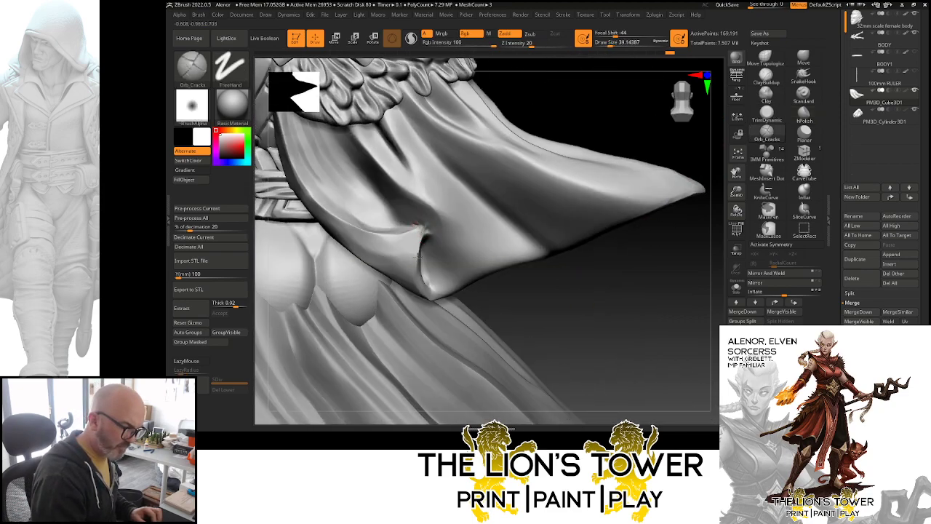
left_click_drag(423, 228, 417, 267)
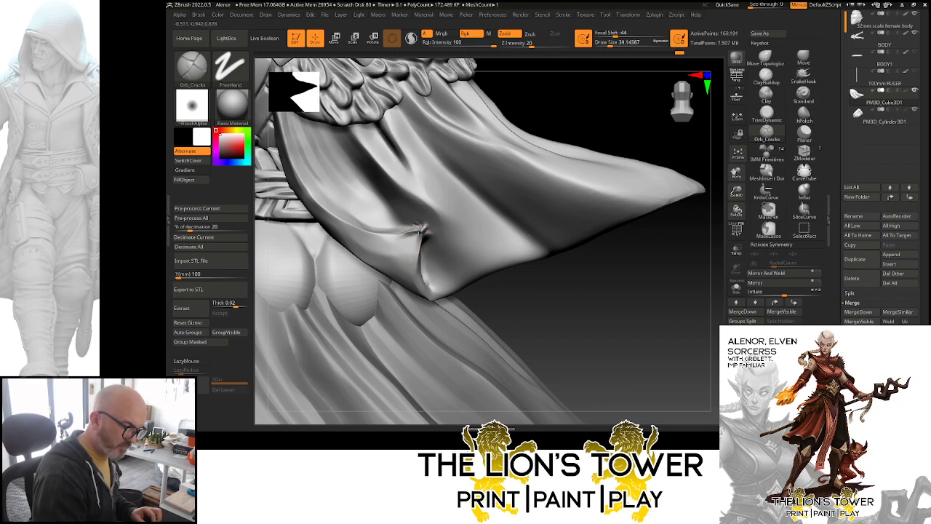
left_click_drag(566, 110, 530, 117)
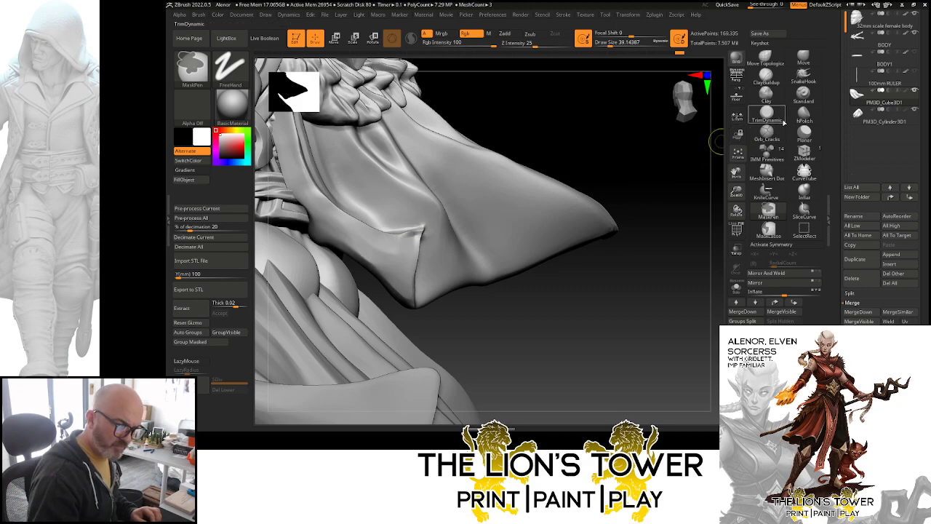
- Adjust the corner fold's creased tip with the Move brush at draw size about 59 and smooth the surface around it
left_click(803, 115)
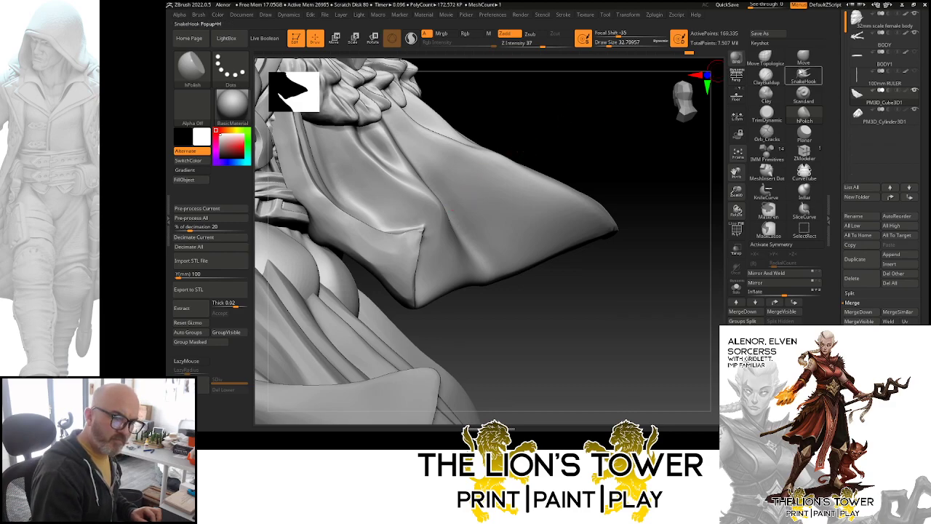
left_click(803, 58)
left_click_drag(622, 44, 613, 48)
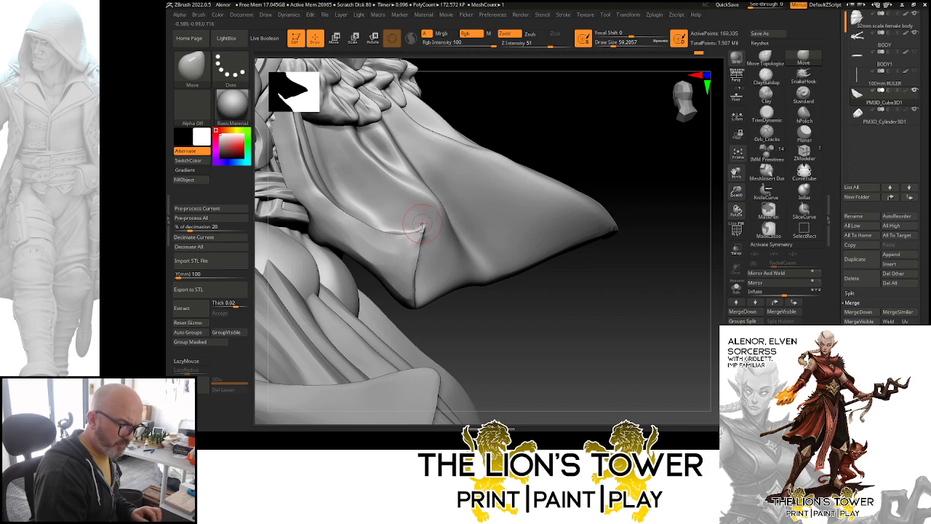
left_click_drag(407, 213, 377, 153, "shift")
left_click_drag(424, 236, 399, 271, "shift")
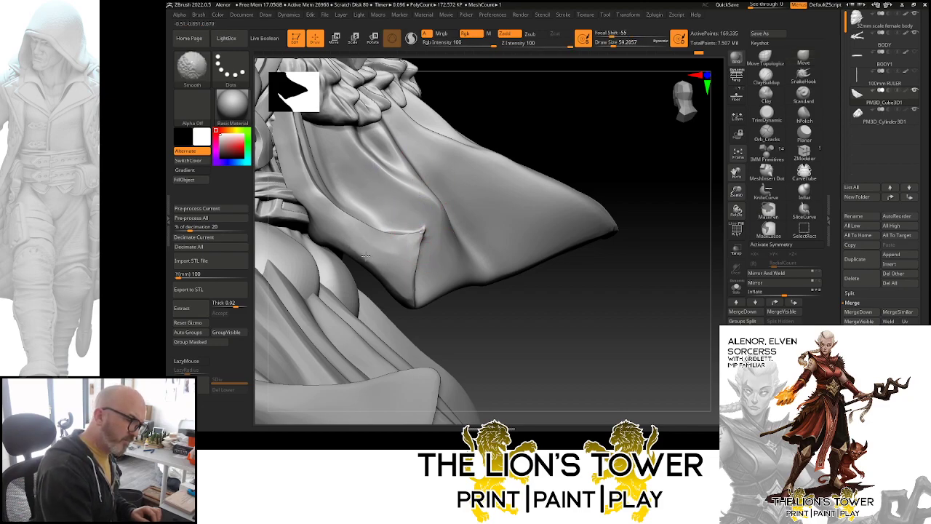
left_click_drag(391, 246, 424, 231, "shift")
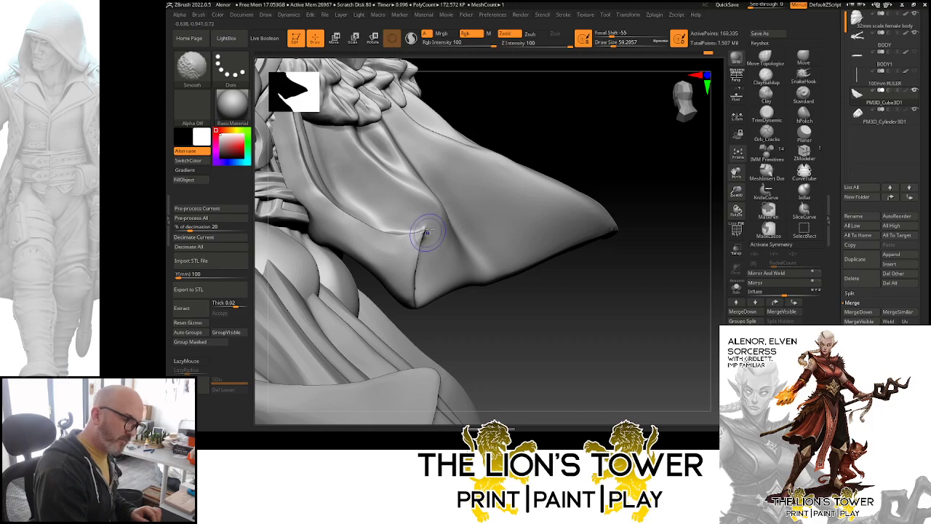
left_click_drag(618, 167, 536, 174)
left_click_drag(420, 264, 427, 234, "shift")
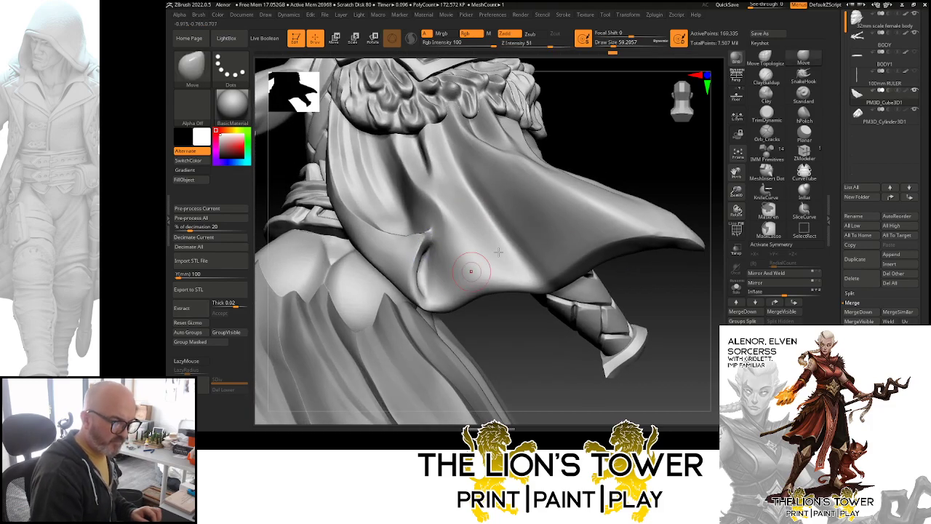
- Push the cape's lower edge into deeper waves beside the corner fold with the Move brush at draw sizes between about 104 and 167
mouse_move(643, 306)
left_mouse_down()
mouse_move(644, 333)
mouse_move(621, 325)
mouse_move(646, 335)
mouse_move(671, 285)
mouse_move(665, 211)
mouse_move(644, 187)
mouse_move(650, 104)
left_mouse_up()
left_click_drag(613, 42, 621, 43)
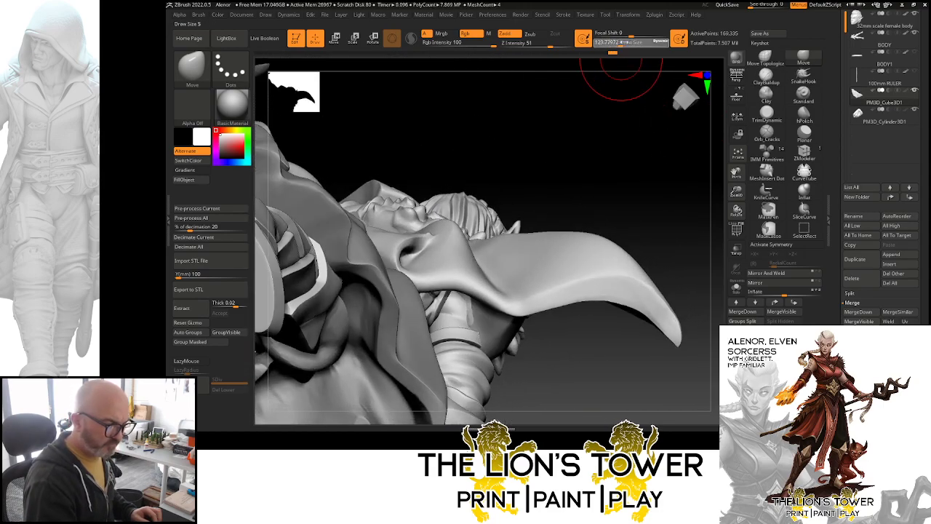
mouse_move(458, 272)
left_mouse_down()
mouse_move(465, 243)
mouse_move(468, 260)
left_mouse_up()
mouse_move(554, 137)
left_mouse_down()
mouse_move(550, 172)
mouse_move(576, 179)
mouse_move(578, 138)
mouse_move(526, 176)
left_mouse_up()
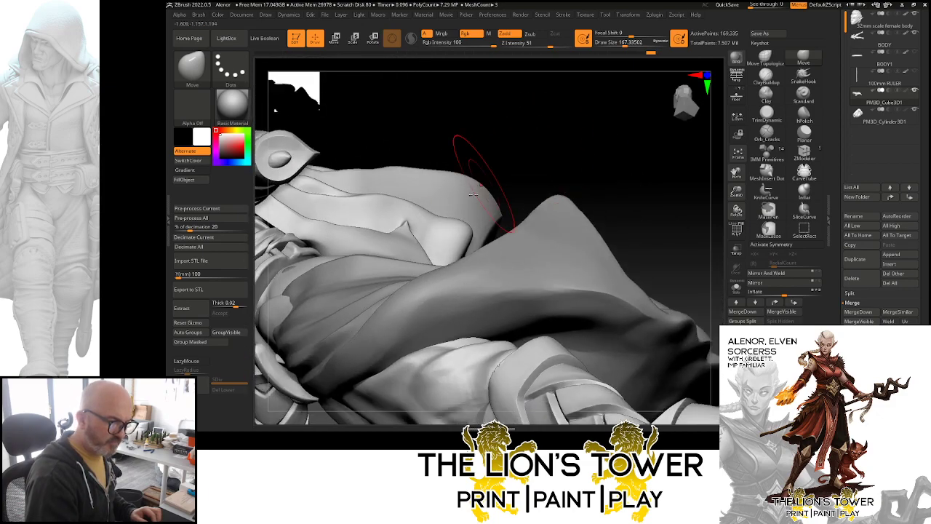
left_click(621, 42)
left_click_drag(622, 42, 619, 42)
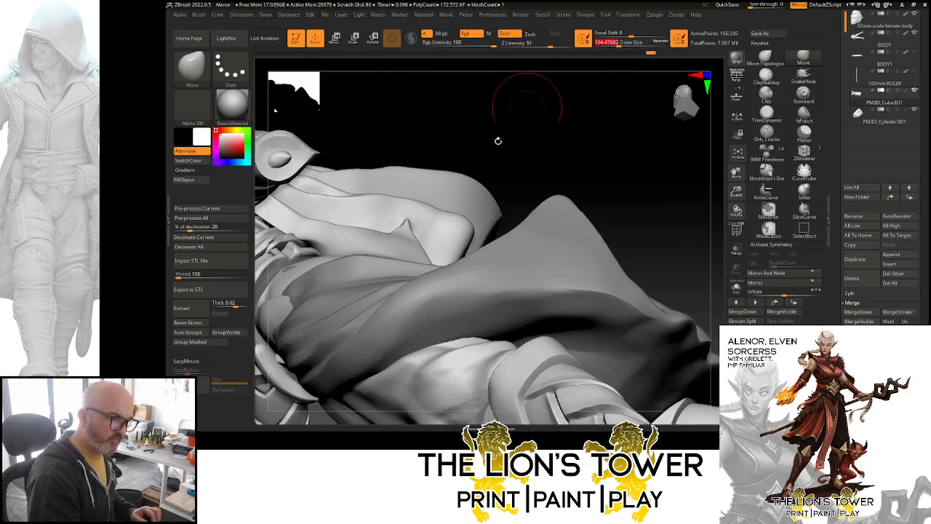
left_click_drag(450, 214, 469, 216)
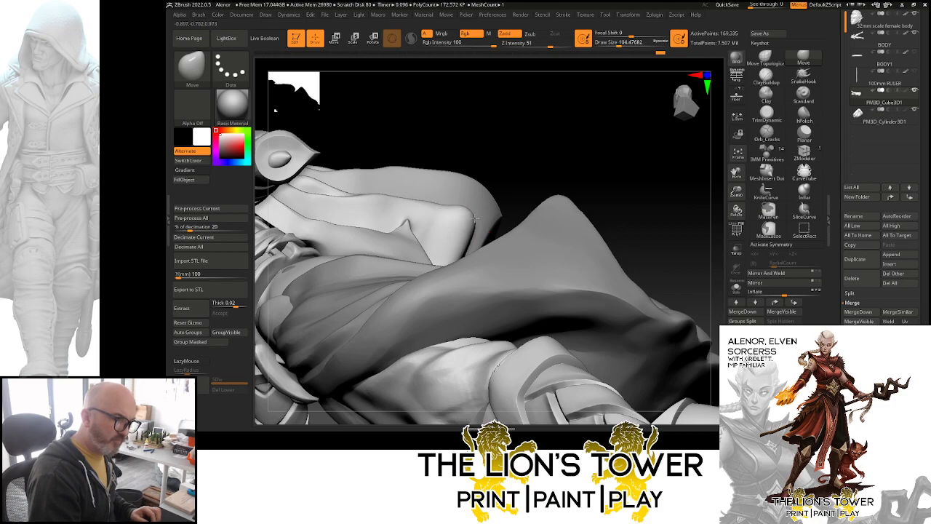
left_click_drag(574, 133, 581, 153)
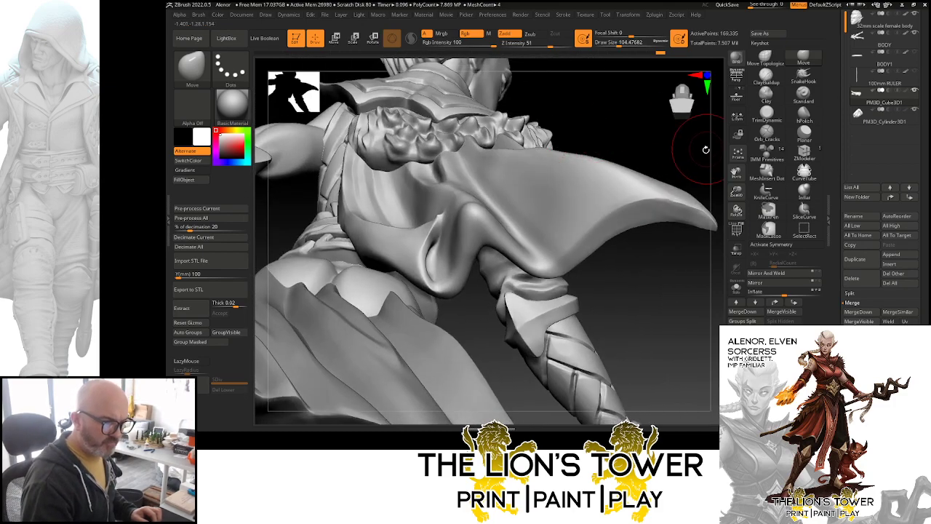
left_click_drag(684, 276, 682, 316)
- Carve creases along the cape's long folds with Orb_Cracks at draw size about 101
left_click(767, 134)
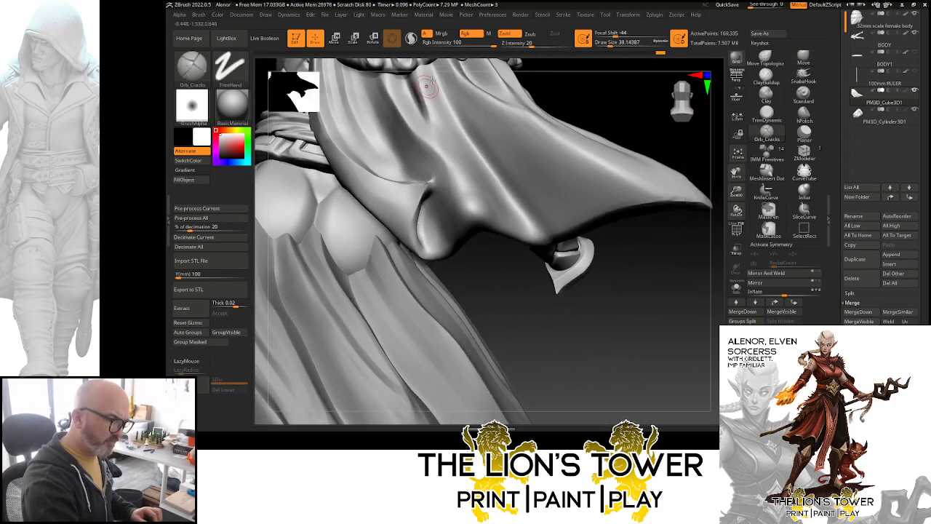
left_click(619, 43)
mouse_move(407, 78)
left_mouse_down()
mouse_move(427, 140)
mouse_move(478, 211)
left_mouse_up()
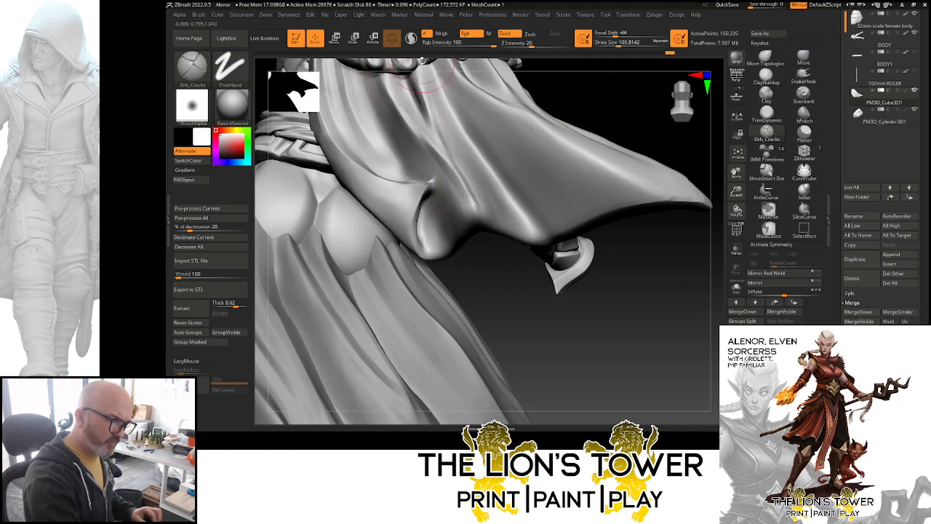
- Polish the cape's long folds and the area above its lower edge with hPolish at draw size about 80
left_click(804, 116)
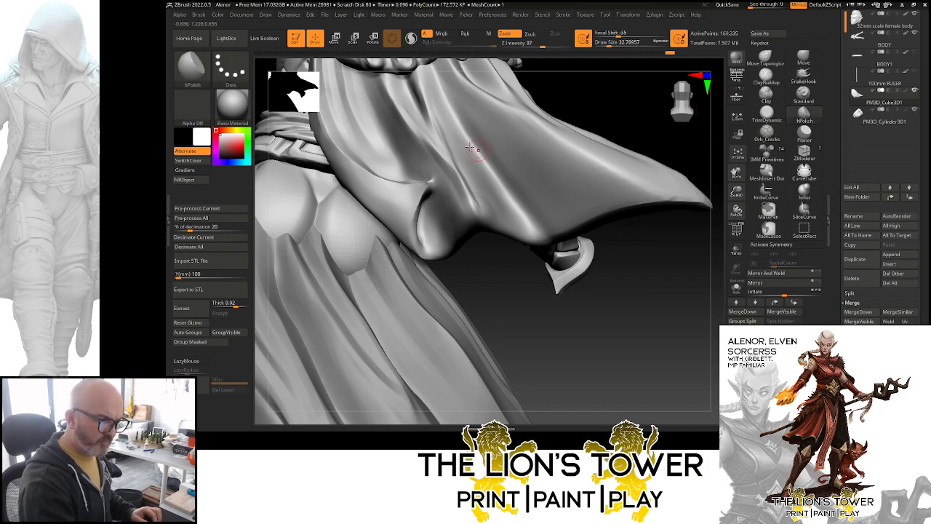
left_click(616, 44)
left_click_drag(624, 82, 436, 217)
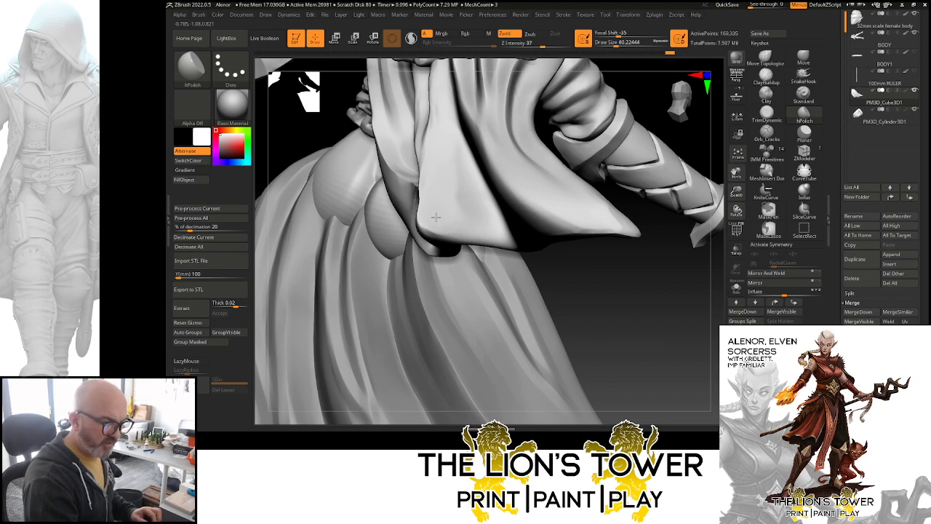
left_click_drag(623, 306, 563, 279)
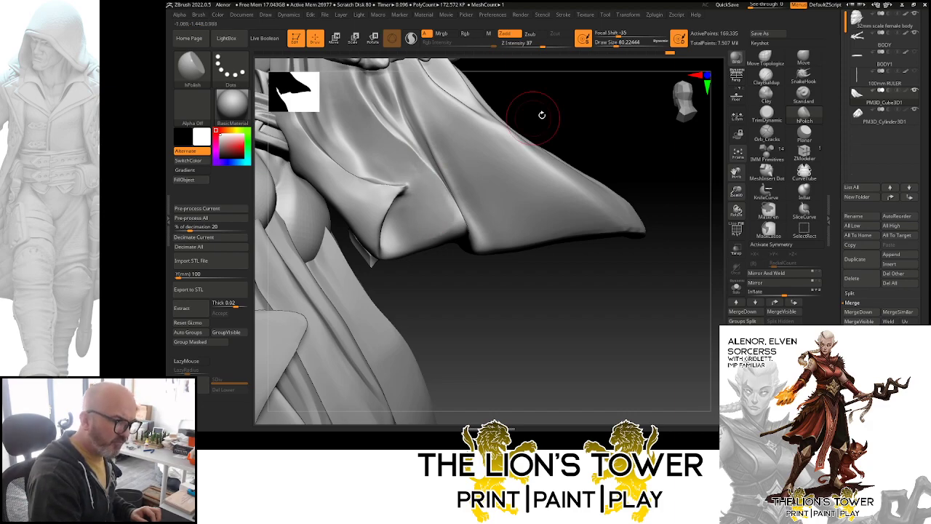
left_click_drag(540, 115, 440, 131)
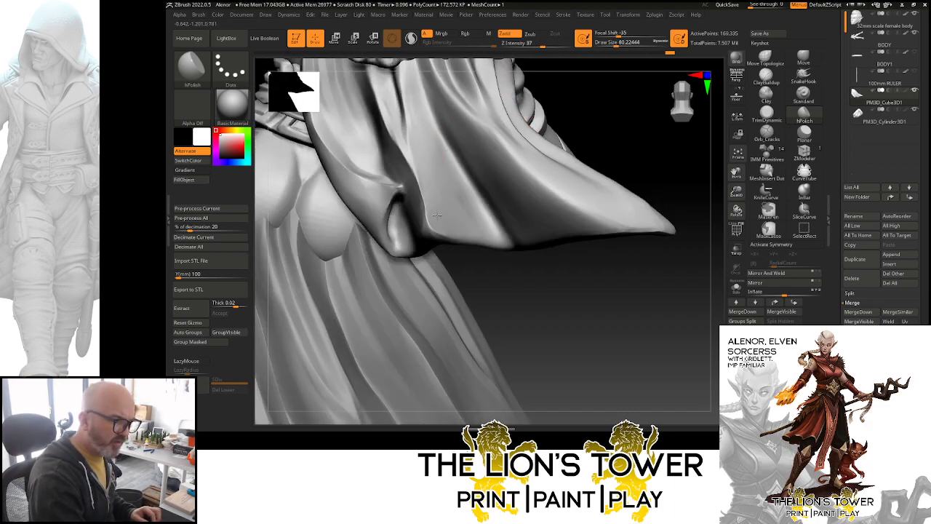
left_click_drag(503, 291, 502, 274)
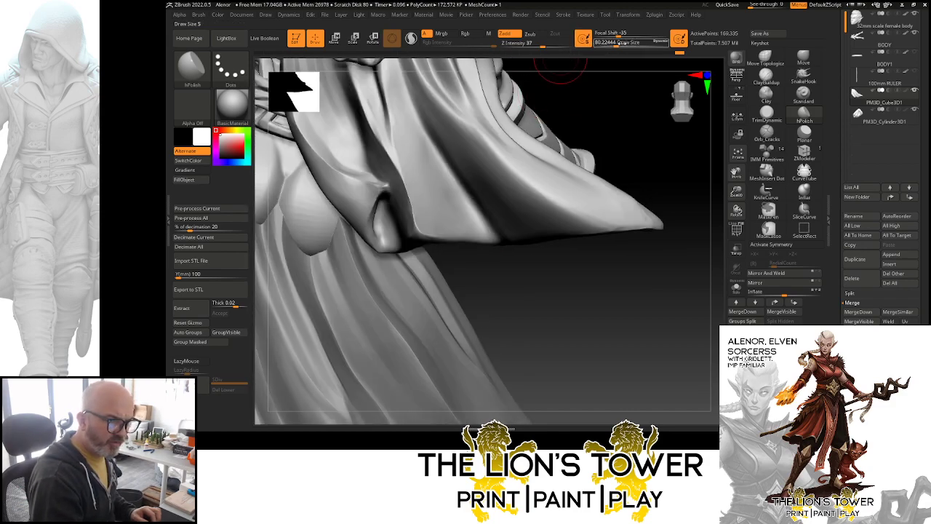
- Polish the cape's lower edge and the face of the turned corner with hPolish at draw size about 65
left_click(614, 44)
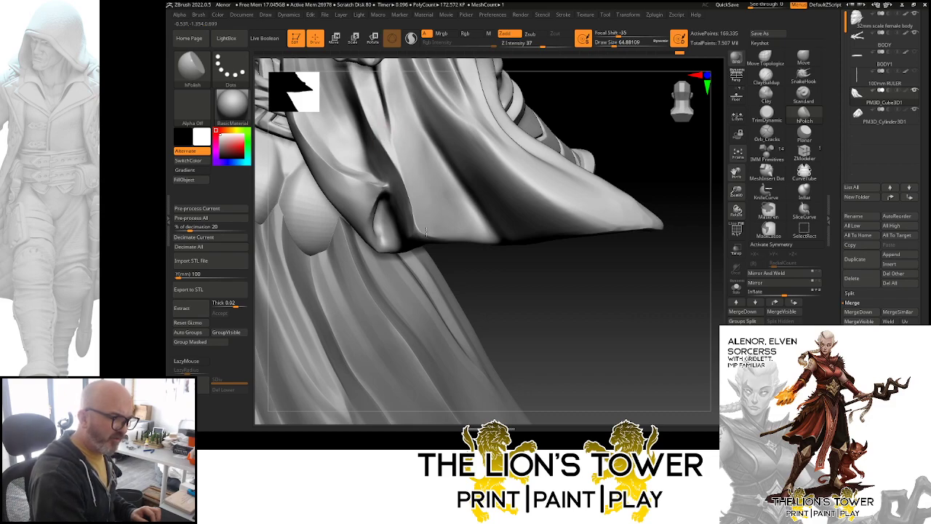
left_click_drag(513, 297, 507, 196)
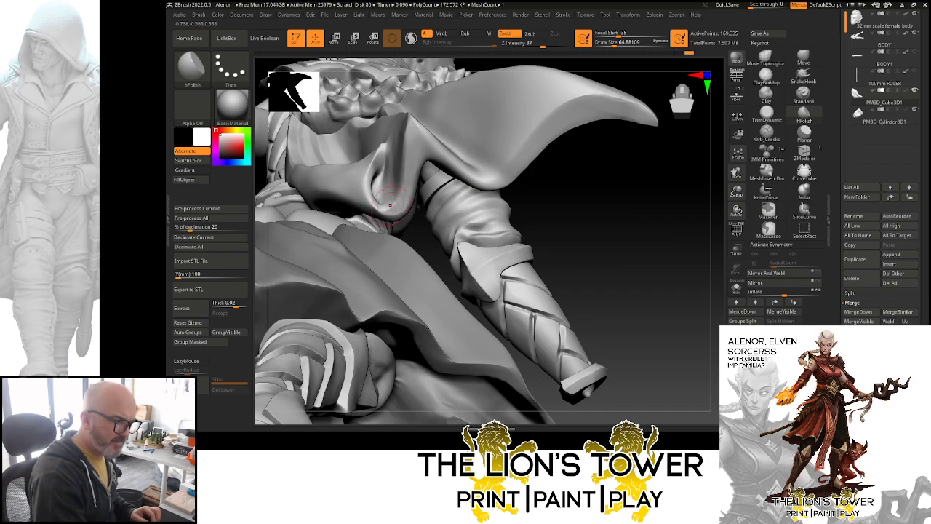
mouse_move(553, 208)
left_mouse_down()
mouse_move(572, 237)
mouse_move(553, 211)
left_mouse_up()
mouse_move(468, 220)
left_mouse_down()
mouse_move(389, 208)
mouse_move(397, 182)
left_mouse_up()
right_click_drag(395, 183, 430, 165)
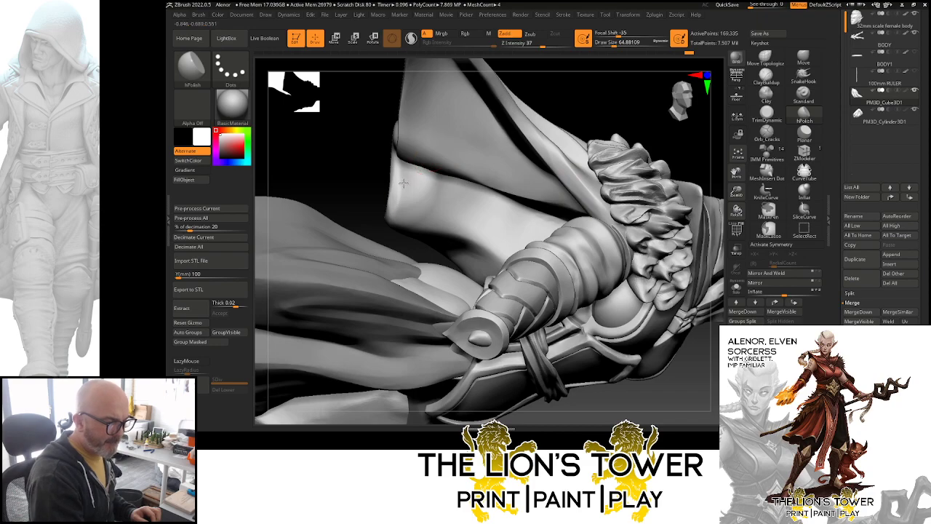
mouse_move(407, 178)
left_mouse_down()
mouse_move(405, 209)
mouse_move(426, 208)
left_mouse_up()
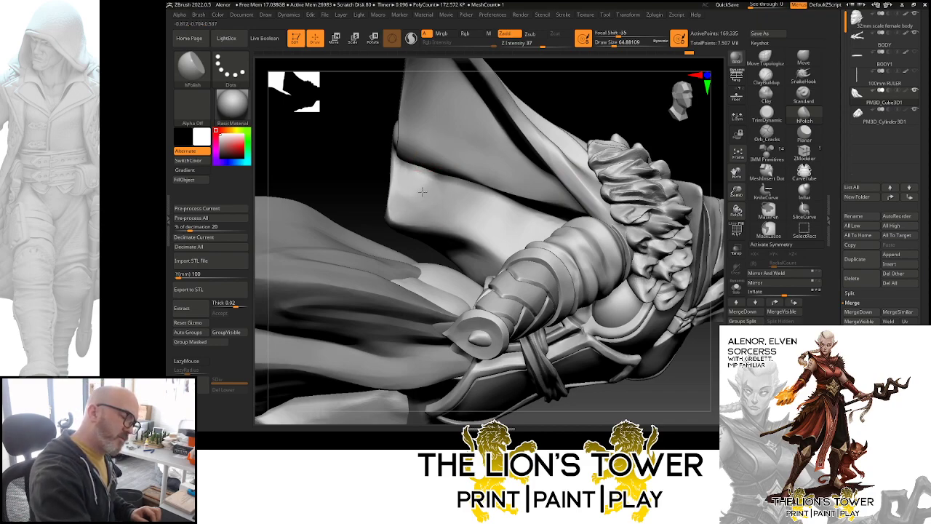
- Polish the fold ridges on the cape's underside and around its pointed tip with hPolish at draw size about 65
left_click_drag(385, 171, 413, 114)
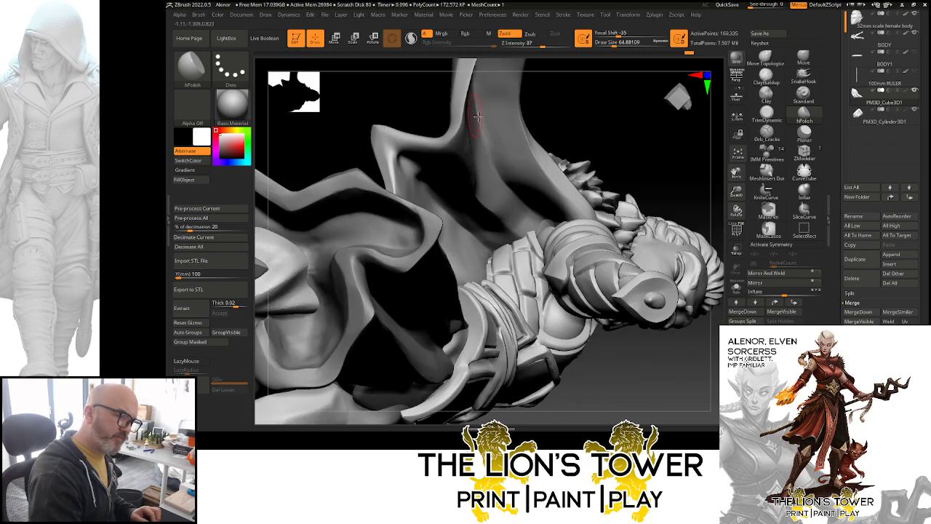
left_click_drag(578, 108, 444, 126)
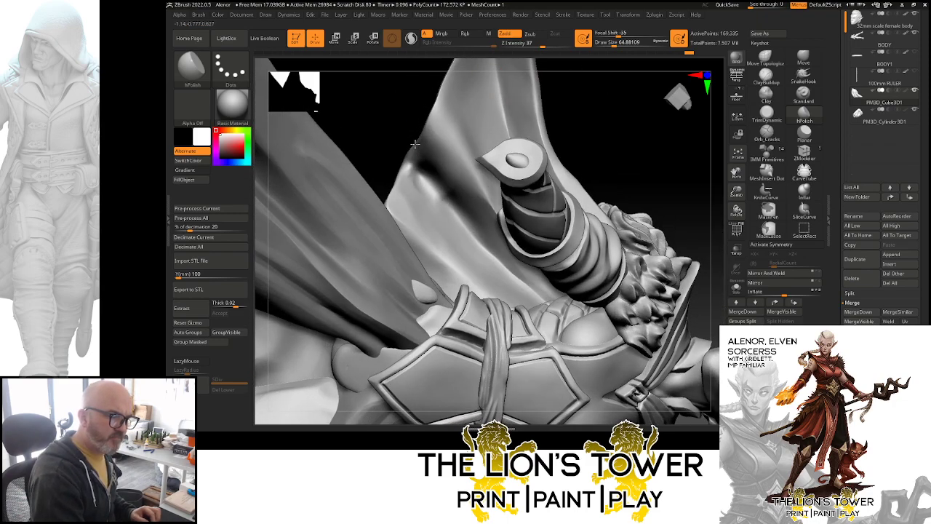
mouse_move(421, 166)
left_mouse_down()
mouse_move(429, 159)
mouse_move(453, 198)
mouse_move(439, 168)
left_mouse_up()
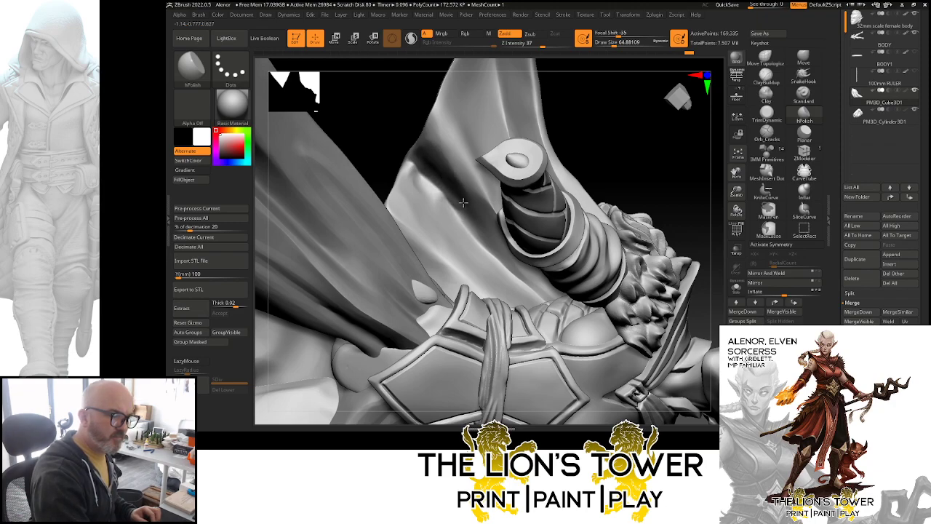
mouse_move(463, 202)
left_mouse_down()
mouse_move(440, 138)
mouse_move(469, 185)
mouse_move(439, 131)
mouse_move(478, 203)
left_mouse_up()
left_click_drag(425, 175, 413, 167)
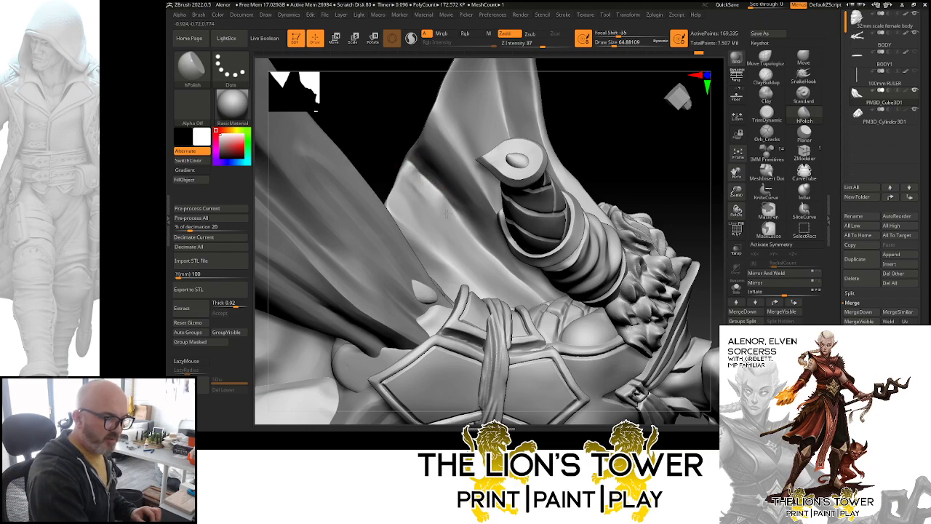
left_click_drag(450, 219, 456, 240)
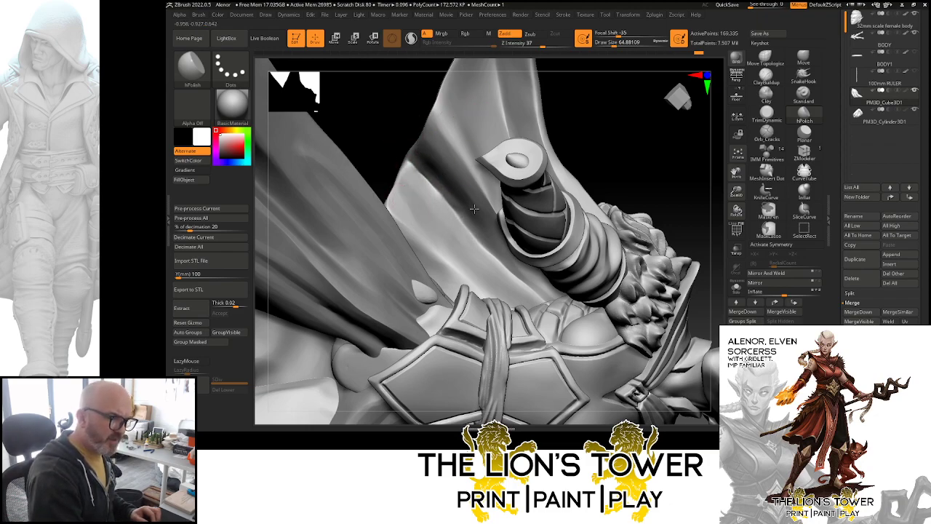
left_click_drag(736, 210, 567, 267)
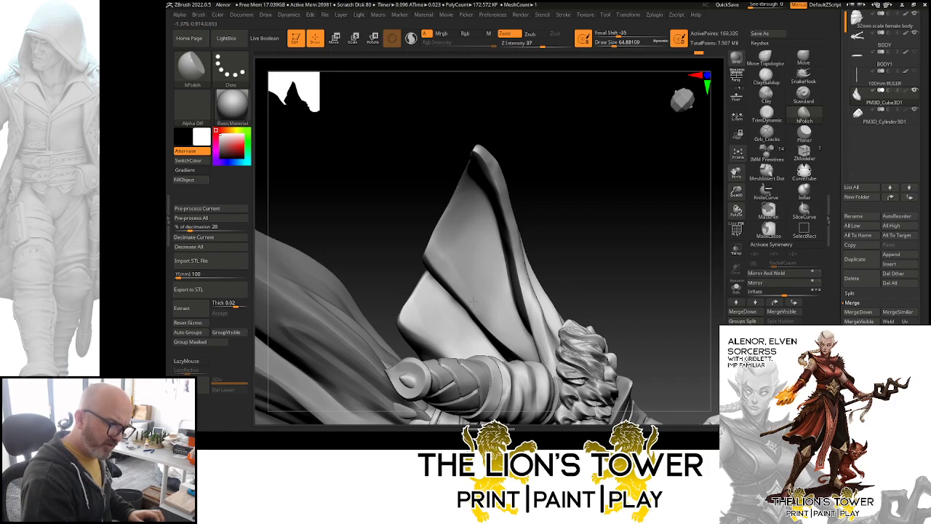
mouse_move(553, 189)
left_mouse_down()
mouse_move(592, 164)
mouse_move(511, 166)
mouse_move(519, 124)
mouse_move(517, 145)
mouse_move(461, 129)
left_mouse_up()
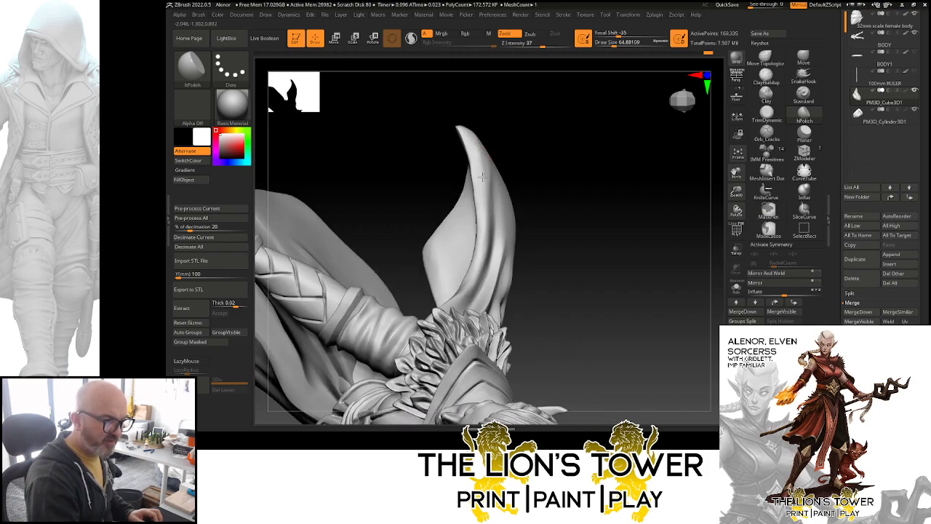
- Polish the ridge along the cape's raised tip and the rim of its rolled fold with hPolish at draw size about 65
left_click_drag(489, 248, 484, 182)
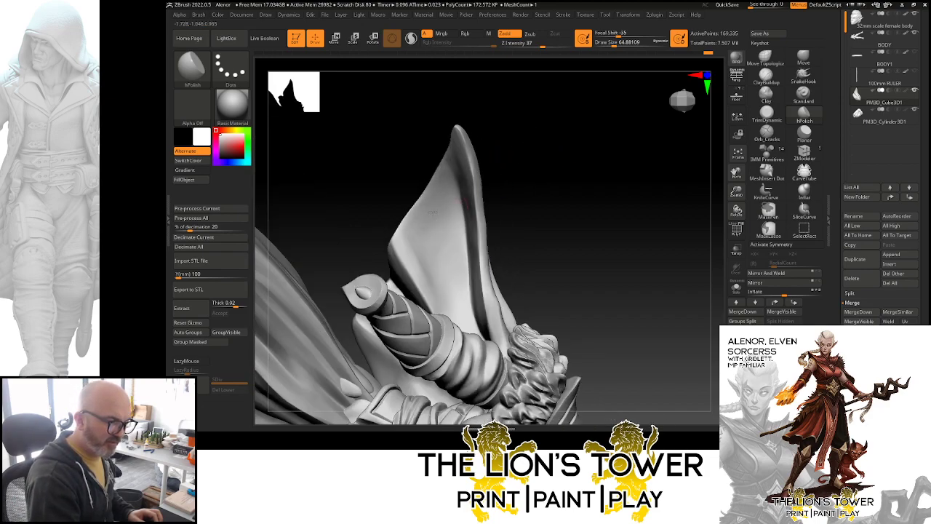
mouse_move(514, 123)
left_mouse_down()
mouse_move(562, 167)
mouse_move(543, 152)
mouse_move(431, 203)
left_mouse_up()
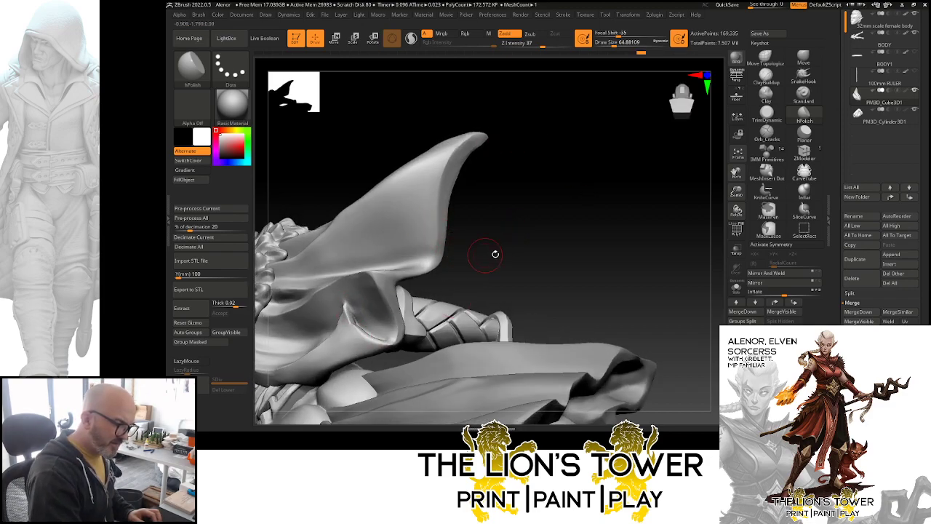
left_click_drag(495, 254, 367, 316)
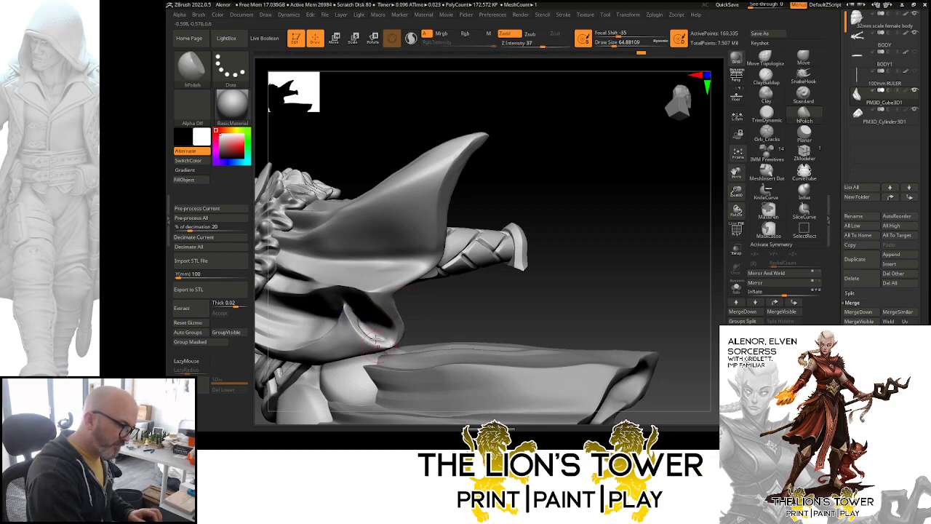
key("shift")
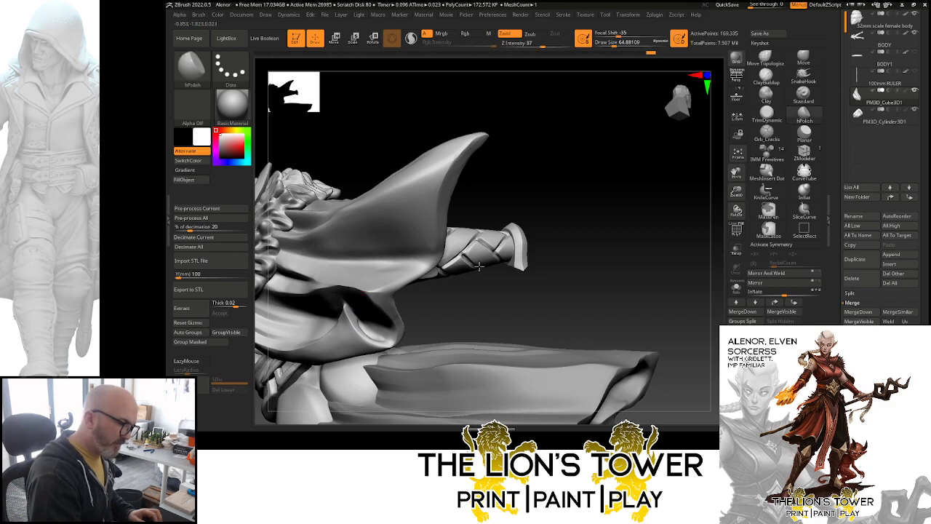
left_click_drag(501, 189, 490, 114)
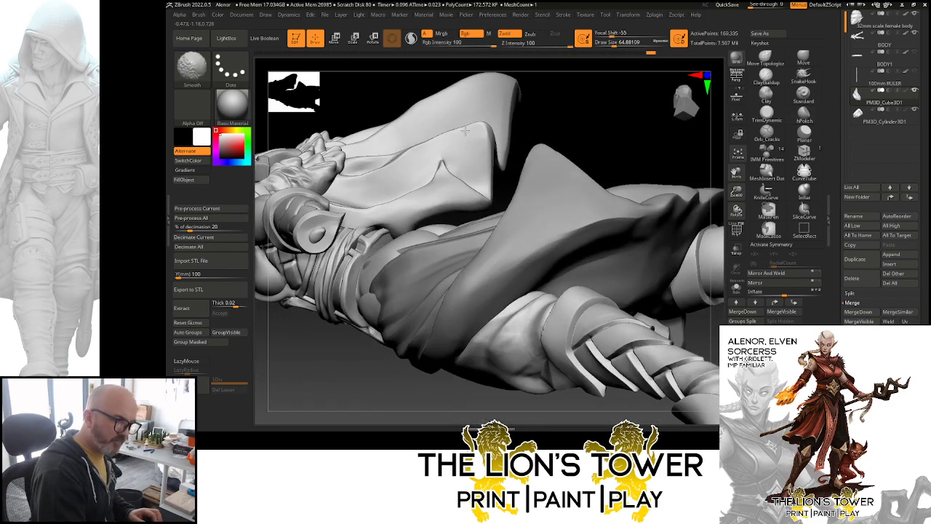
left_click_drag(578, 95, 507, 98)
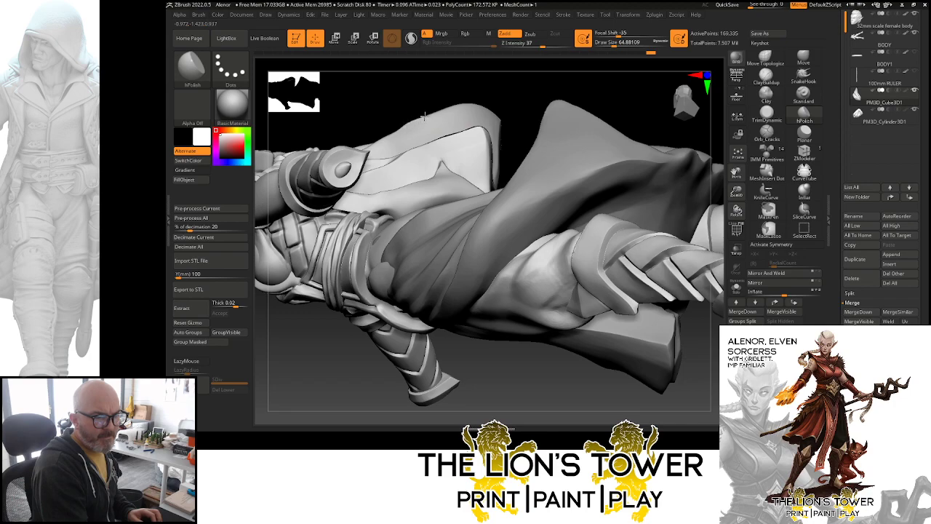
- Polish the outer edge and back of the cape's upswept point with hPolish at draw size about 65
left_click_drag(437, 95, 453, 87)
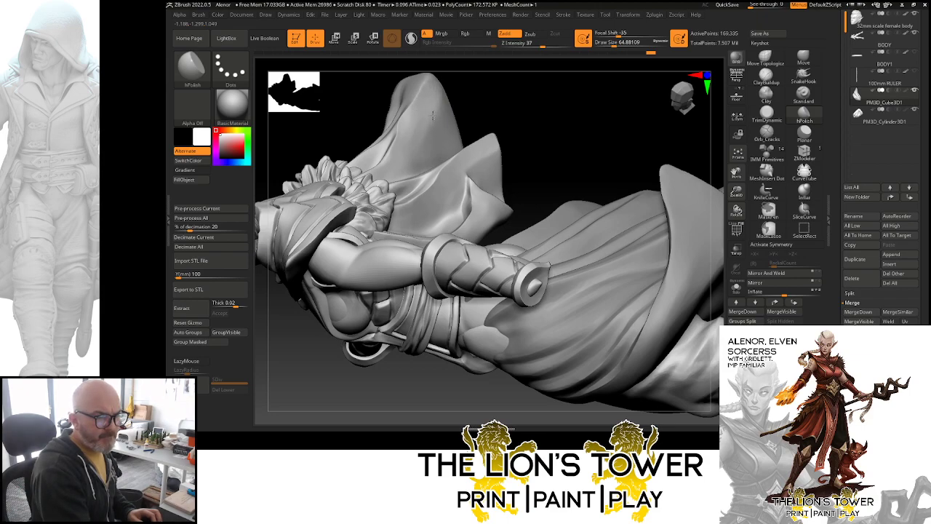
left_click_drag(472, 90, 405, 96)
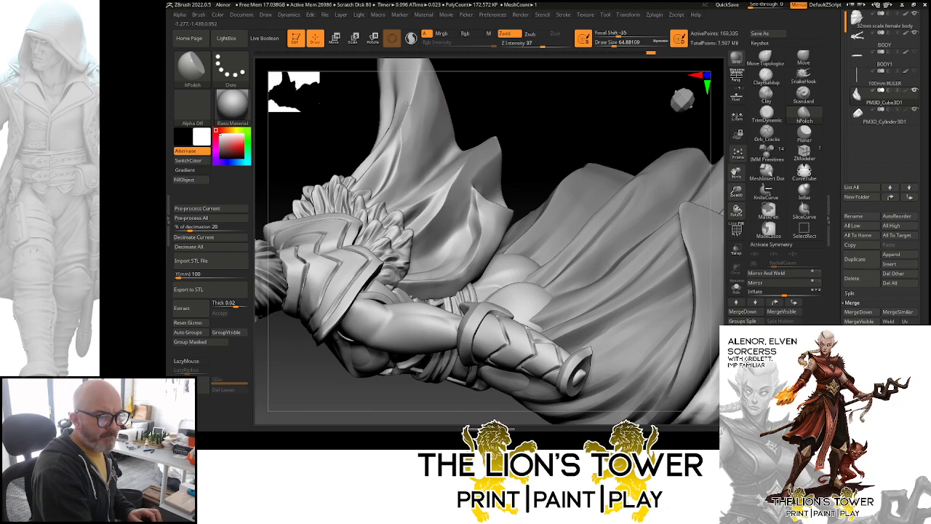
left_click_drag(543, 101, 536, 149, "alt")
left_click_drag(452, 149, 400, 183)
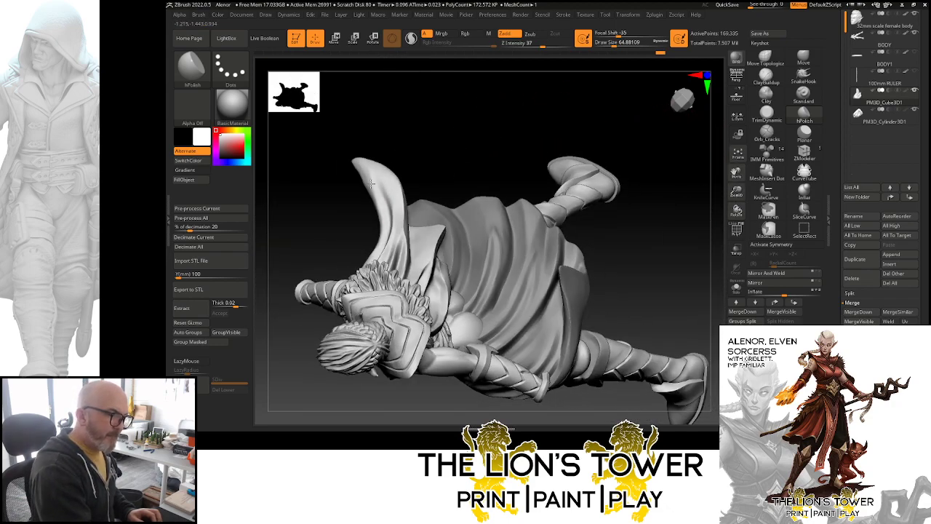
mouse_move(386, 116)
left_mouse_down()
mouse_move(397, 94)
mouse_move(371, 164)
left_mouse_up()
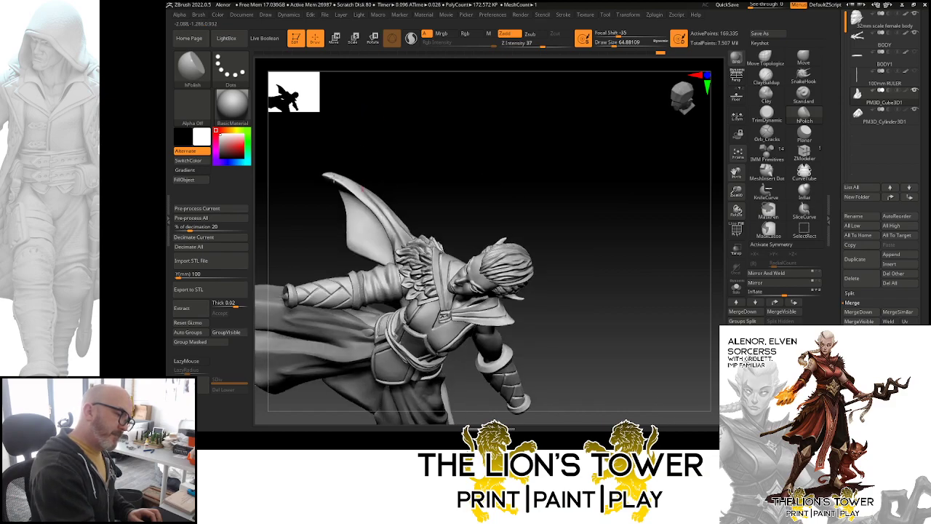
mouse_move(371, 197)
left_mouse_down()
mouse_move(413, 164)
mouse_move(380, 177)
left_mouse_up()
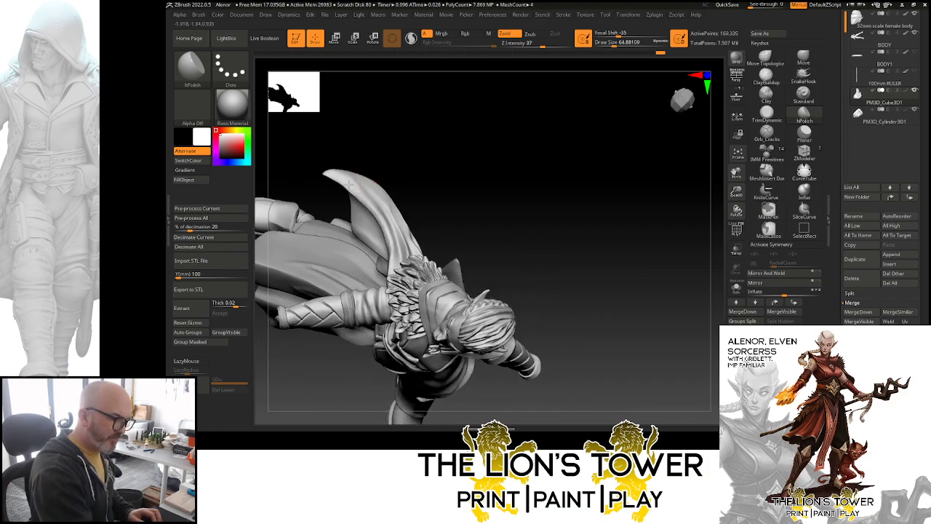
- Select the skirt and examine its folds and the whole figure from the front and both sides
mouse_move(597, 230)
left_mouse_down()
mouse_move(647, 237)
mouse_move(659, 254)
mouse_move(631, 279)
mouse_move(658, 277)
mouse_move(620, 255)
left_mouse_up()
left_click(412, 292, "alt")
left_click_drag(566, 274, 456, 318)
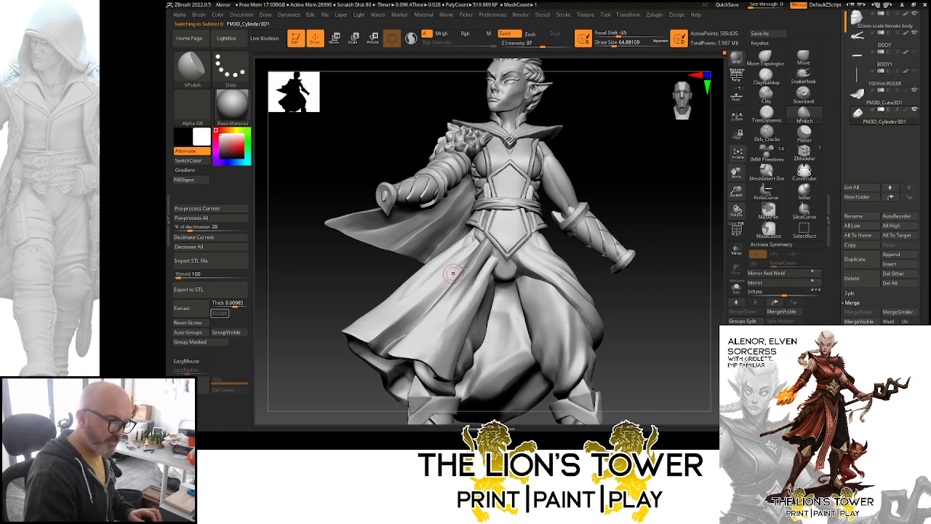
left_click_drag(622, 172, 635, 188)
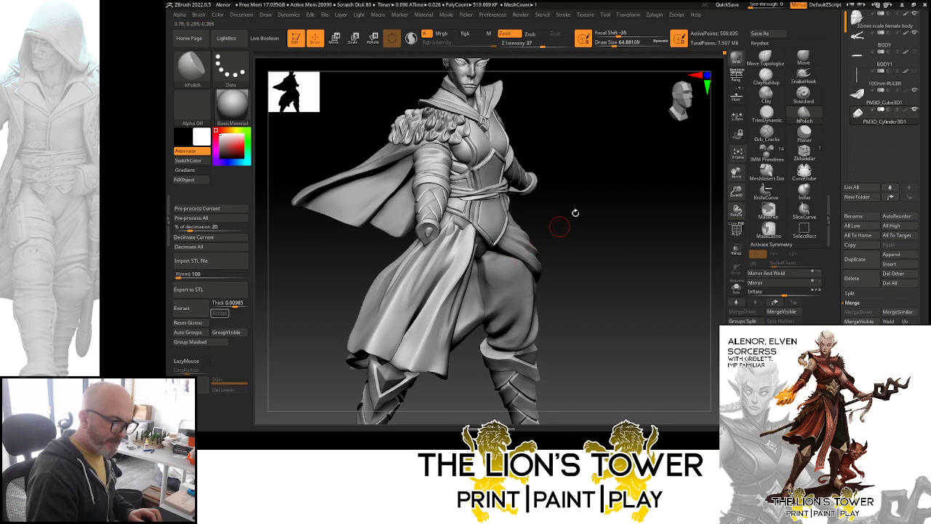
left_click_drag(564, 222, 487, 276)
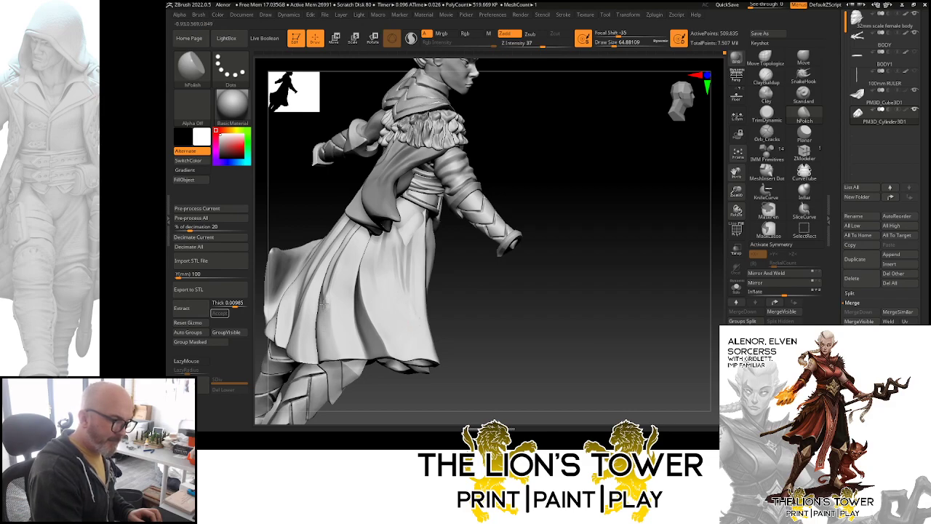
left_click_drag(628, 292, 673, 218)
left_click_drag(736, 193, 710, 218)
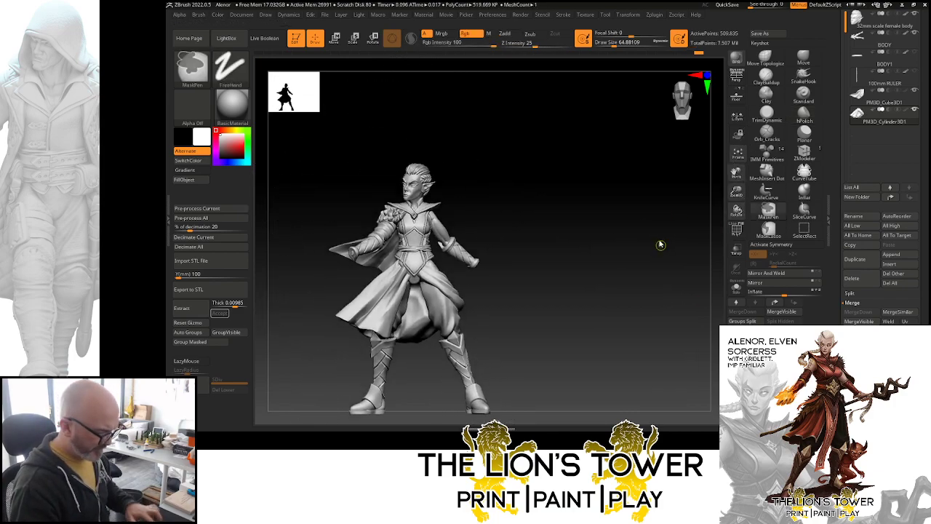
- Save the project over the existing file
key("ctrl+s")
left_click(672, 345)
left_click(570, 211)
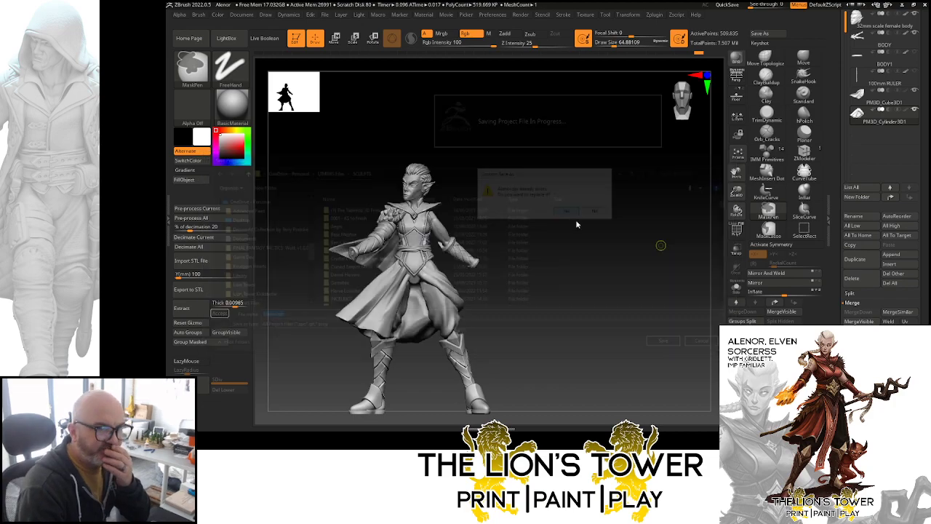
- Insert a cube as a new subtool and scale it into a narrow upright strip in front of the hips
left_click_drag(737, 194, 733, 171)
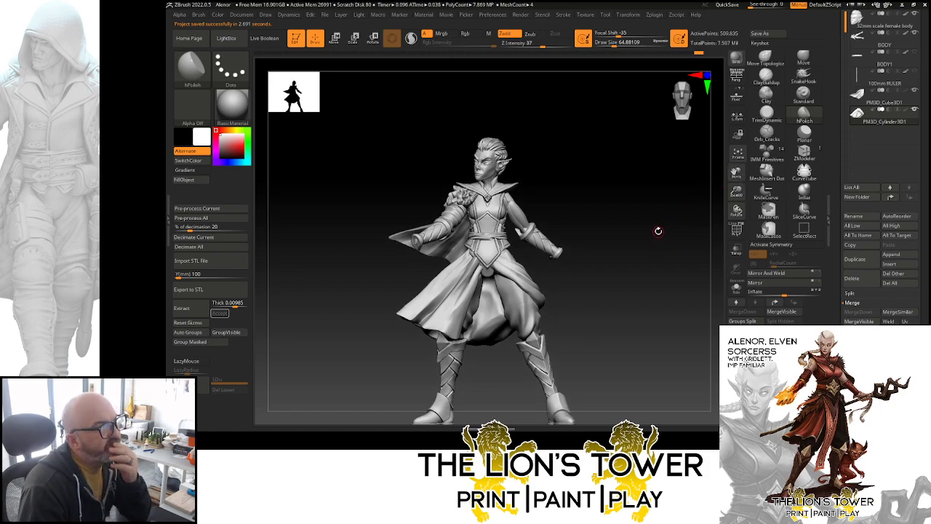
left_click(891, 253)
left_click(669, 266)
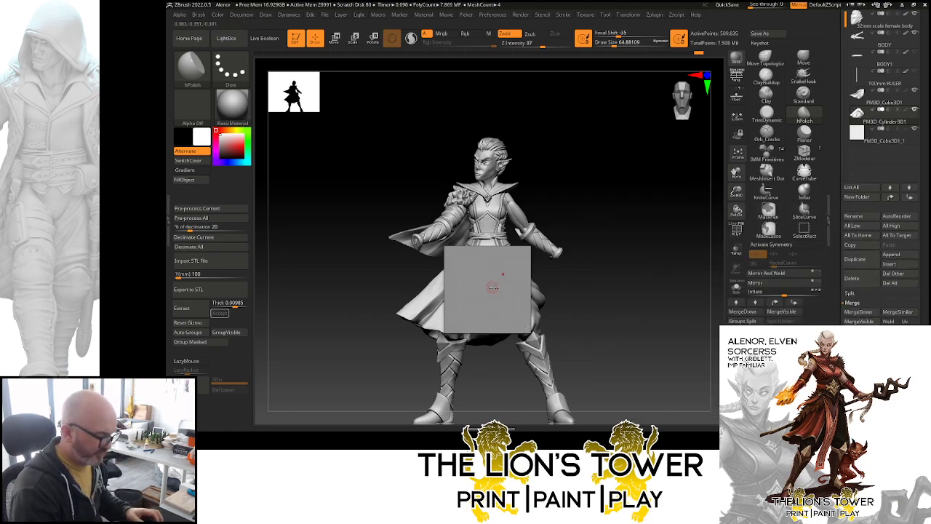
key("w")
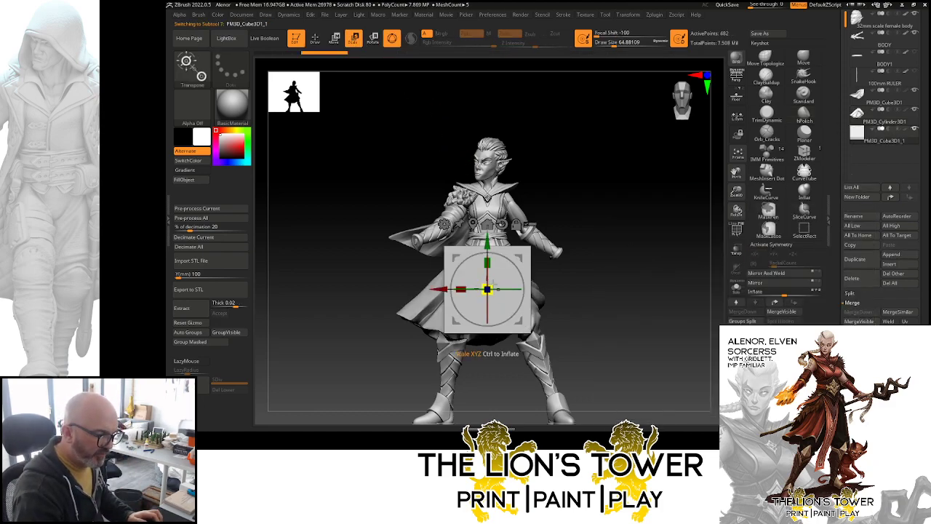
mouse_move(487, 289)
left_mouse_down()
mouse_move(479, 299)
mouse_move(486, 305)
left_mouse_up()
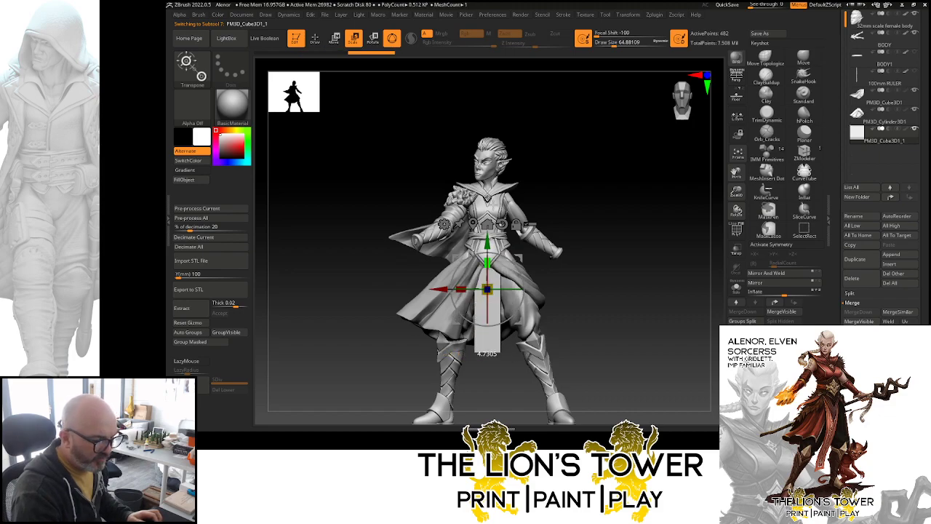
- Thin the strip's depth, lengthen it vertically and position it hanging from the belt to the shins
left_click_drag(571, 190, 509, 193, "shift")
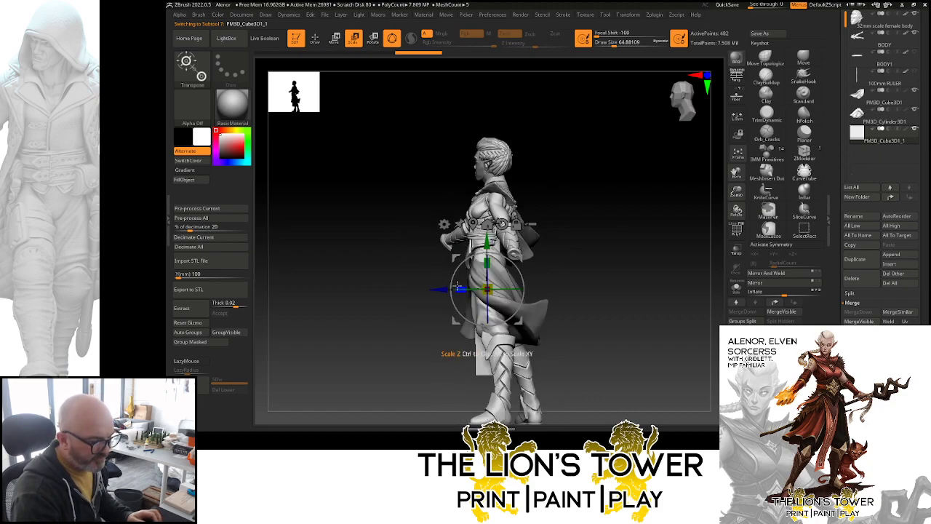
left_click_drag(456, 286, 489, 292)
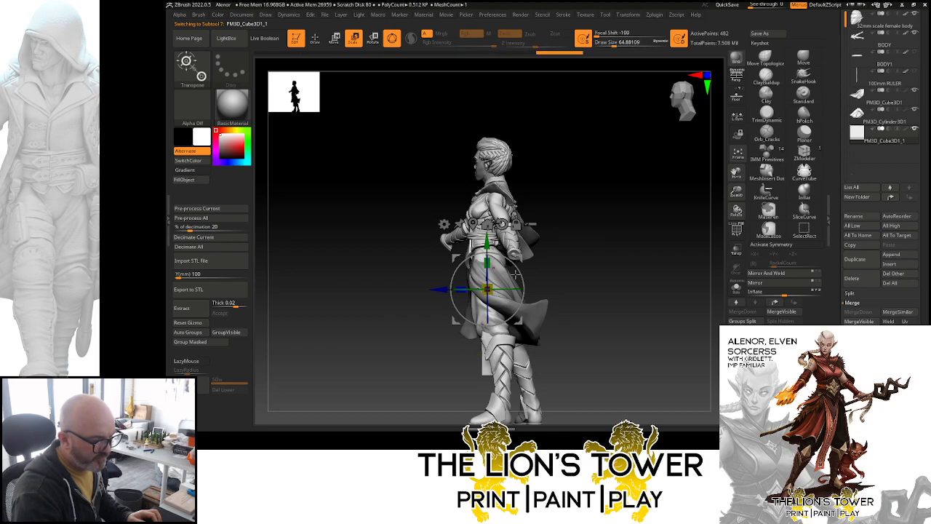
left_click_drag(522, 259, 506, 267)
left_click_drag(580, 244, 619, 225, "shift")
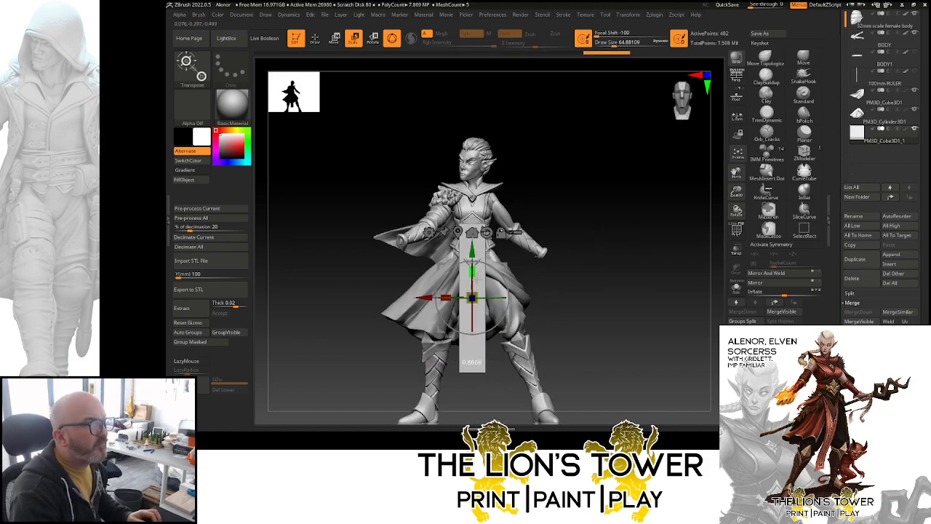
left_click_drag(472, 298, 472, 312)
left_click_drag(472, 263, 472, 264)
left_click_drag(614, 268, 644, 165, "shift")
- Bend the strip's lower half sideways toward the cape side with the Move brush at draw size about 734
left_click(803, 58)
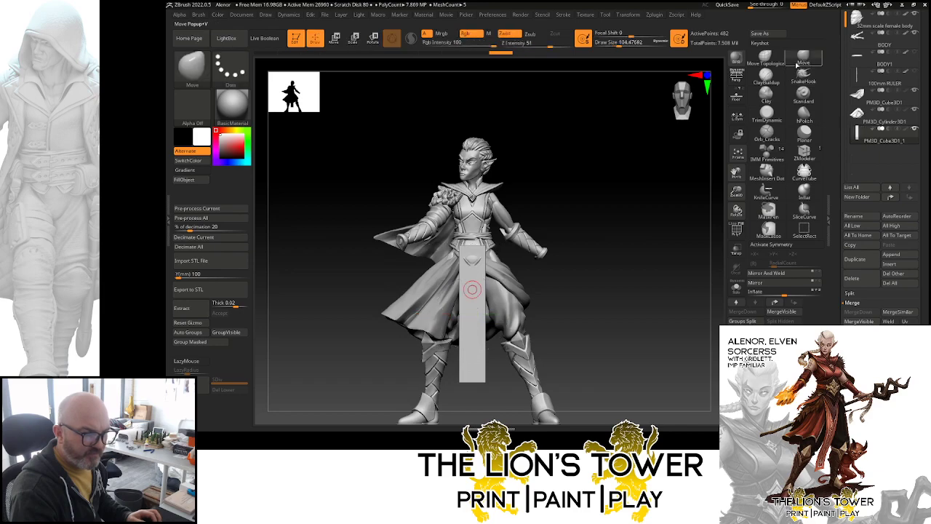
left_click(627, 42)
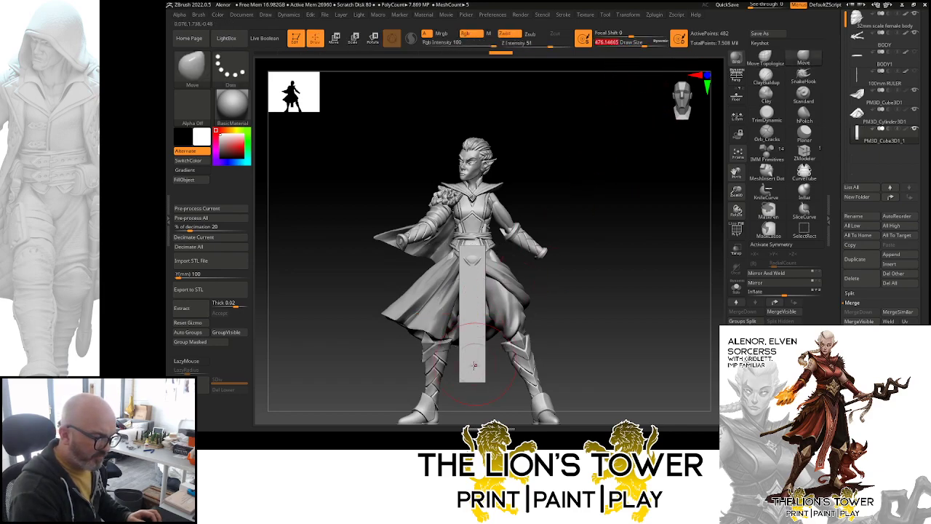
left_click(656, 44)
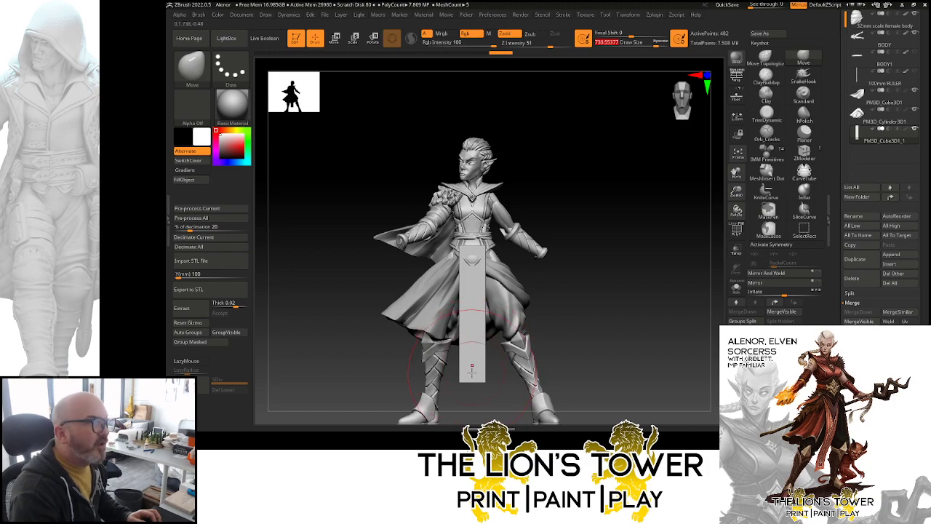
left_click_drag(443, 375, 434, 362)
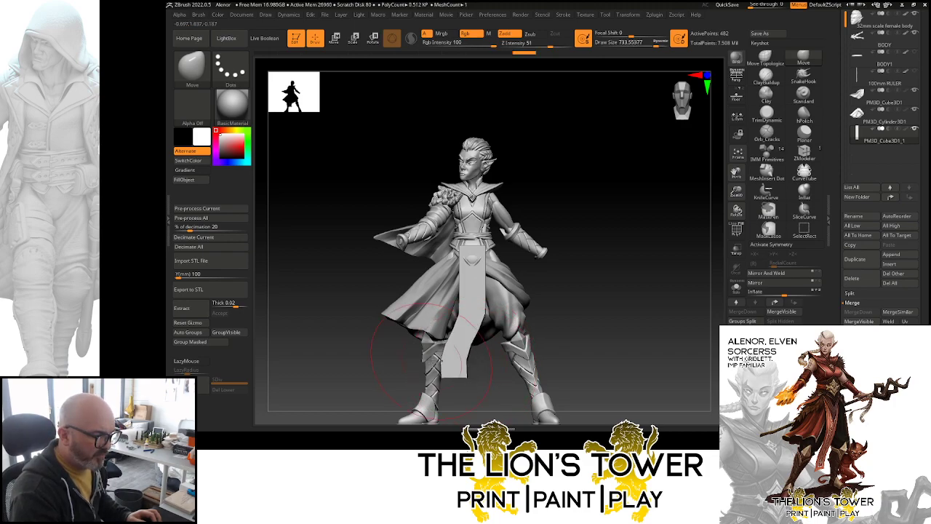
right_click_drag(469, 380, 461, 380)
right_click_drag(509, 352, 474, 379)
- Slant the strip's bottom edge and adjust its lower bend with the Move brush at draw size about 351
left_click_drag(656, 44, 621, 44)
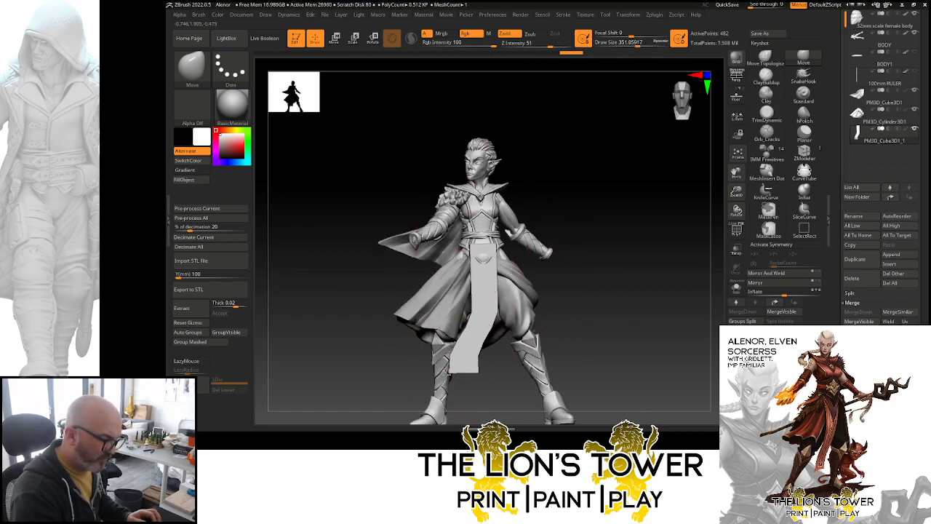
left_click_drag(447, 372, 452, 352)
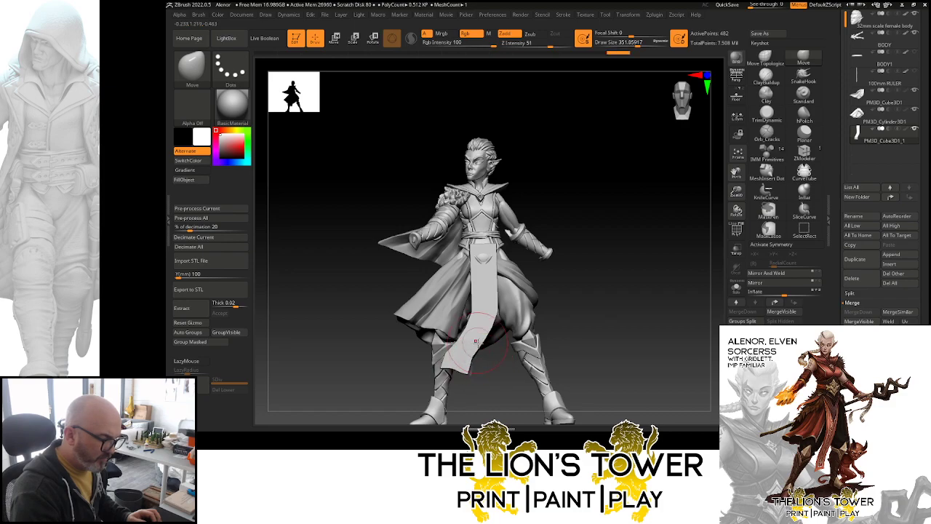
left_click_drag(477, 314, 551, 170)
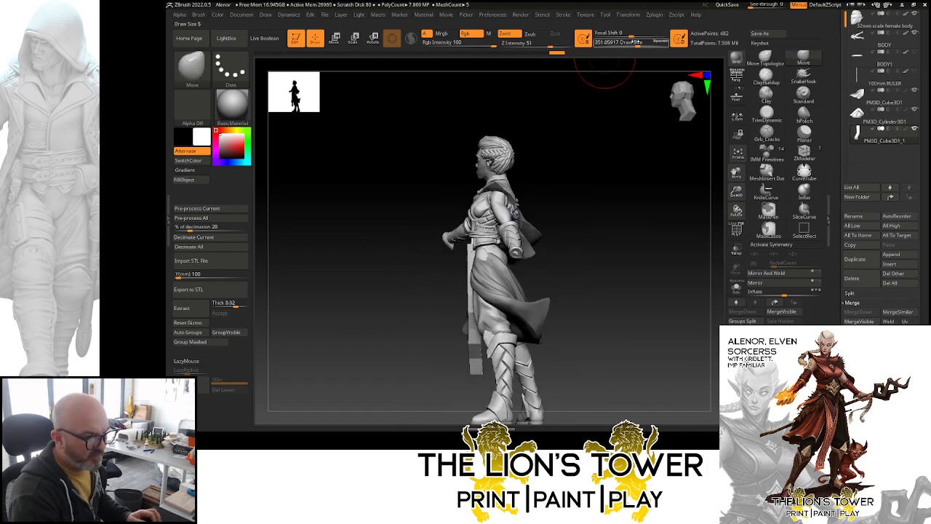
- Shape the strip in side view to follow the hips and legs with the Move brush at draw size about 676
left_click_drag(637, 46, 654, 45)
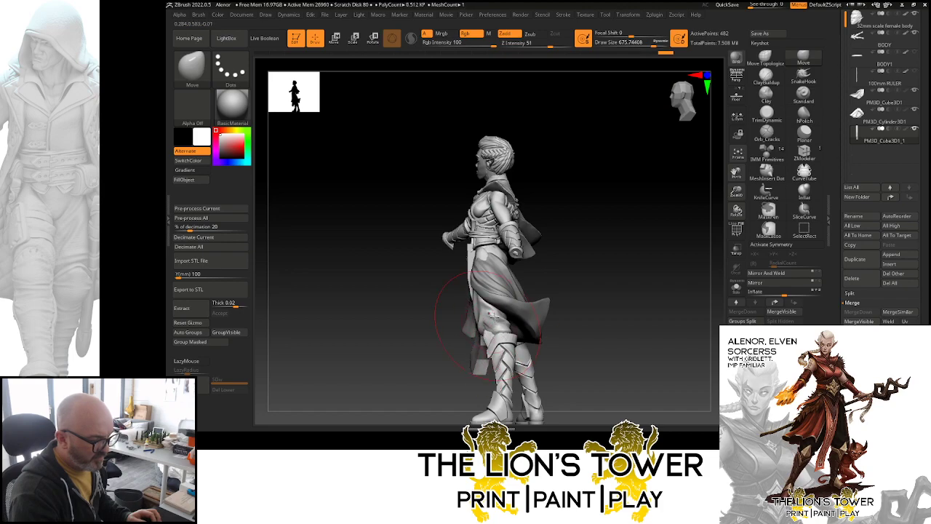
left_click_drag(493, 312, 549, 279)
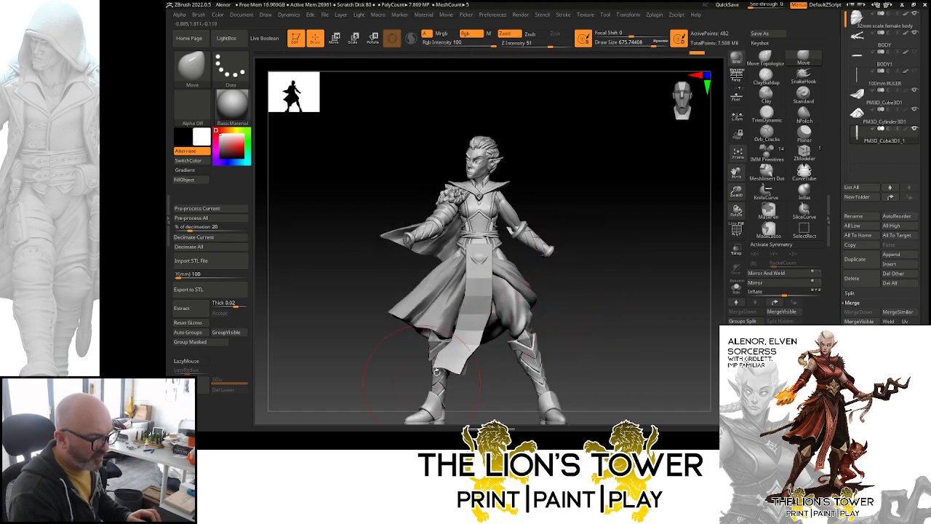
left_click_drag(524, 193, 550, 204)
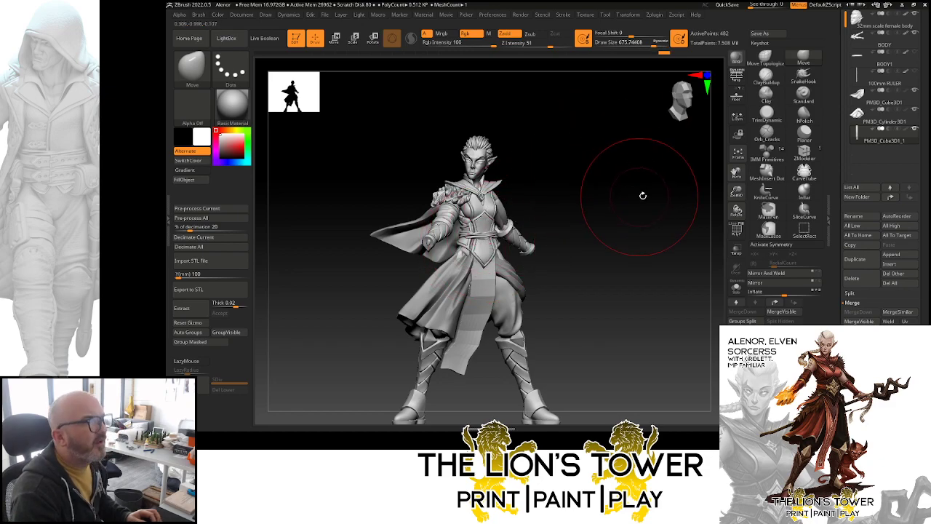
mouse_move(667, 194)
left_mouse_down()
mouse_move(607, 233)
mouse_move(621, 219)
mouse_move(494, 263)
left_mouse_up()
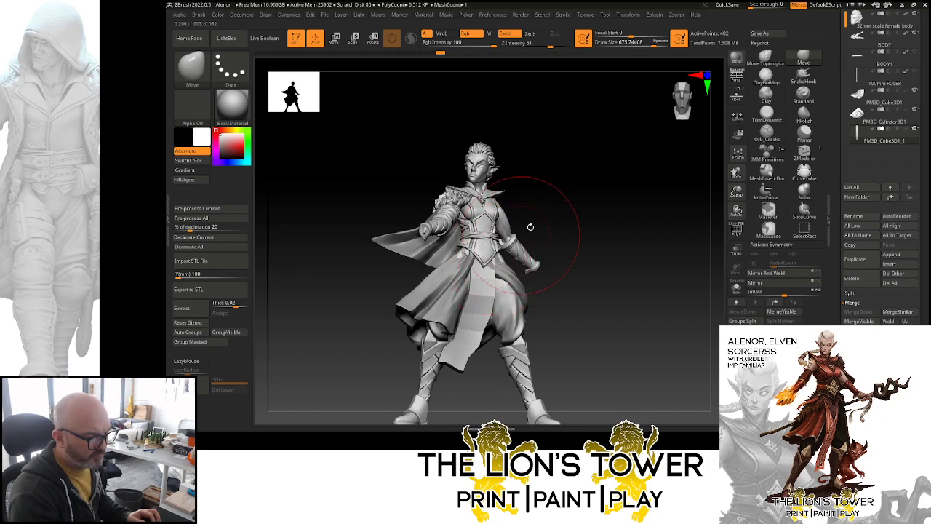
mouse_move(544, 218)
left_mouse_down()
mouse_move(577, 216)
mouse_move(555, 208)
mouse_move(527, 232)
left_mouse_up()
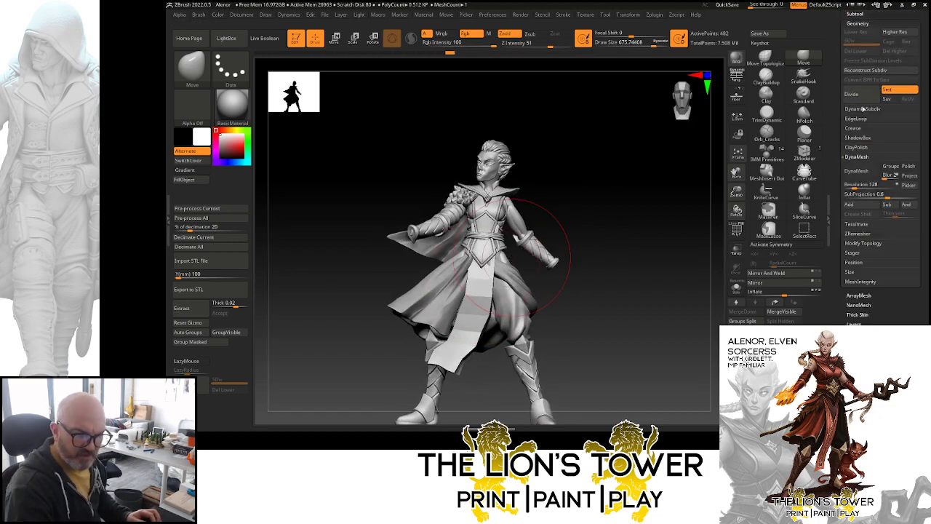
- Subdivide the front strip several times with smoothing on and delete its lower subdivision levels
left_click(862, 100)
left_click(865, 101)
left_click(859, 50)
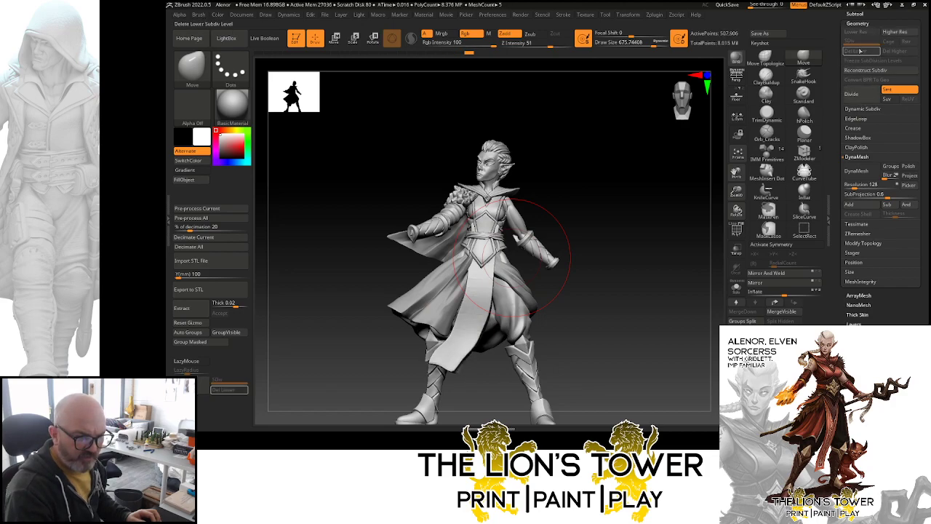
- DynaMesh the front strip at resolution 488 with Polish on
left_click_drag(864, 185, 857, 185)
left_click(908, 166)
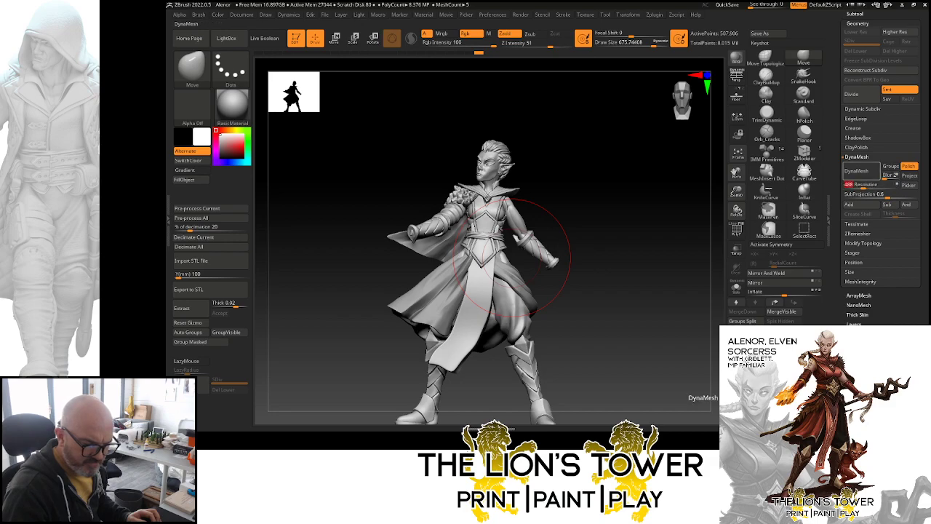
- DynaMesh the hanging front cloth at resolution 488 and carve lengthwise folds into it with Orb_Cracks at draw size about 228
left_click(857, 171)
left_click(766, 131)
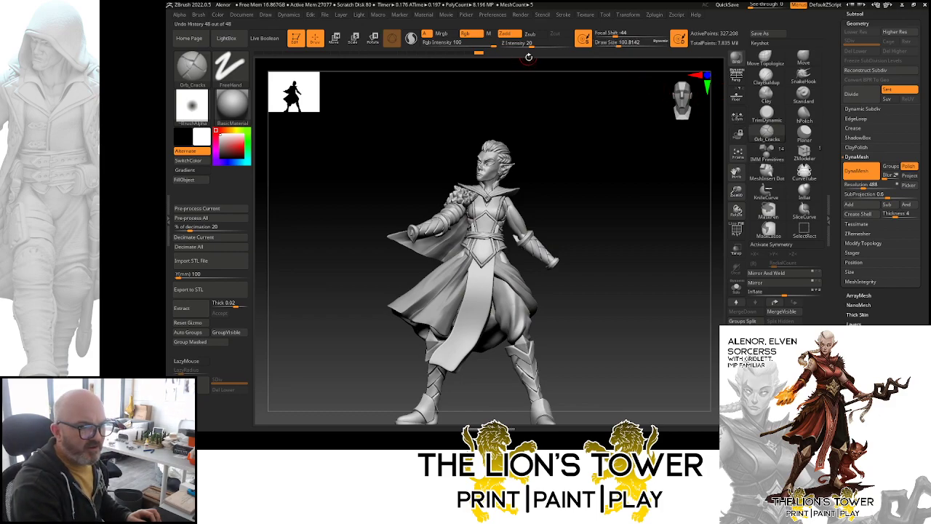
left_click(629, 46)
left_click_drag(487, 268, 480, 297)
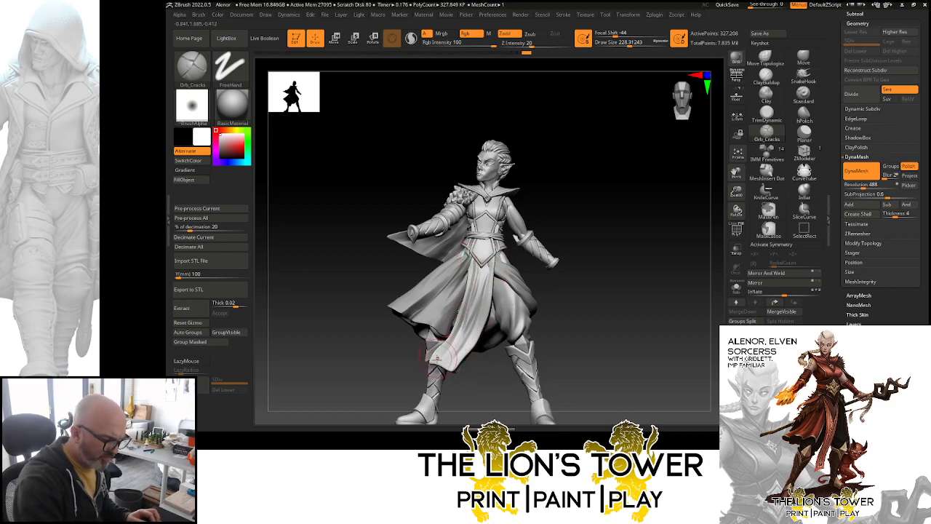
- Reshape the side edge of the front cloth using the Move brush at draw size about 430
mouse_move(538, 336)
left_mouse_down()
mouse_move(575, 278)
mouse_move(634, 291)
mouse_move(625, 266)
mouse_move(643, 277)
left_mouse_up()
left_click(803, 58)
mouse_move(736, 191)
left_mouse_down()
mouse_move(738, 233)
mouse_move(737, 204)
left_mouse_up()
mouse_move(674, 259)
left_mouse_down()
mouse_move(606, 295)
mouse_move(642, 247)
mouse_move(617, 260)
left_mouse_up()
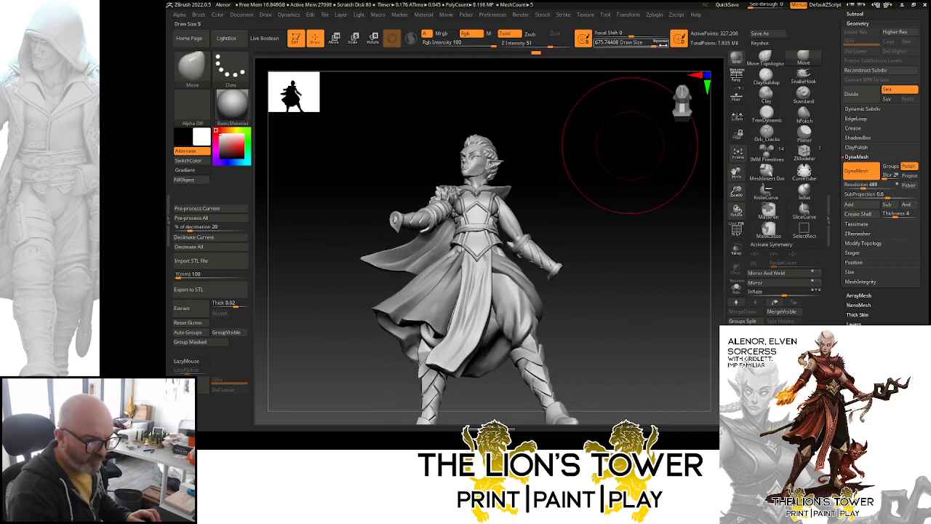
left_click(649, 43)
left_click_drag(736, 192, 736, 240)
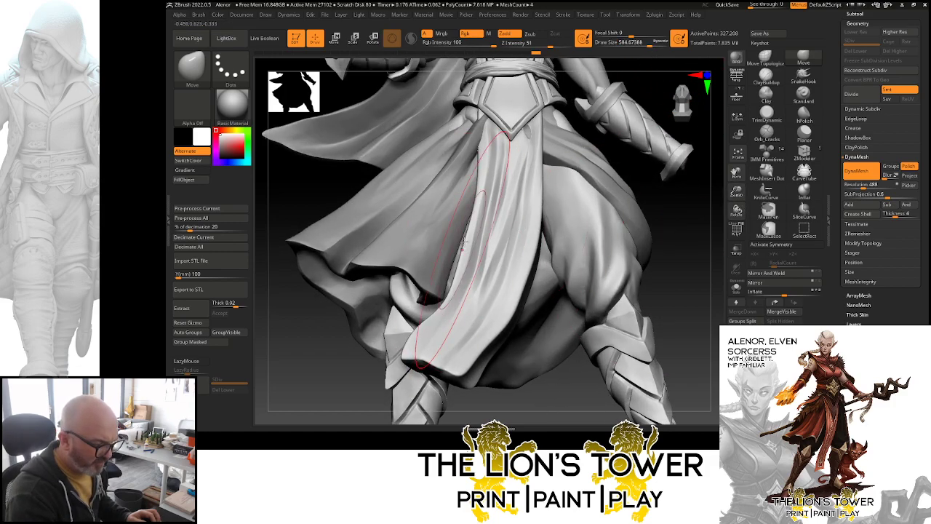
left_click(642, 44)
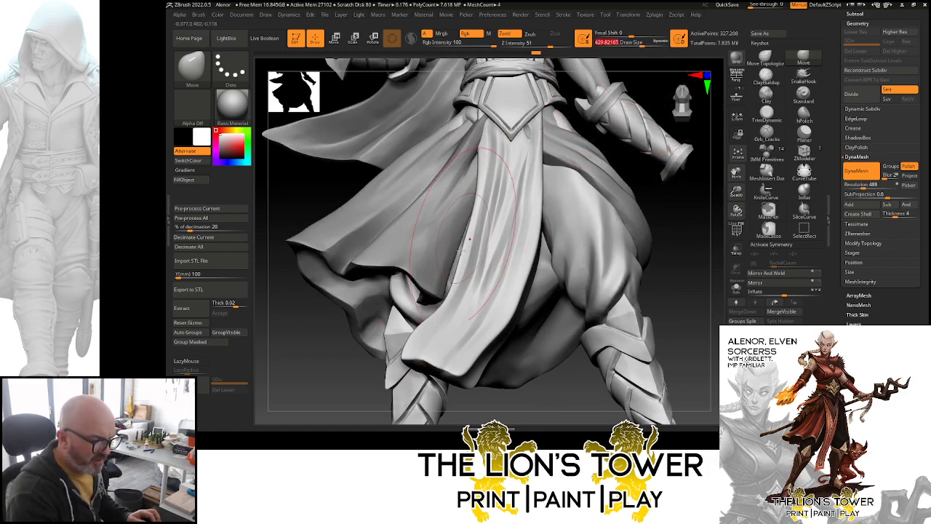
mouse_move(662, 253)
left_mouse_down()
mouse_move(675, 270)
mouse_move(627, 234)
left_mouse_up()
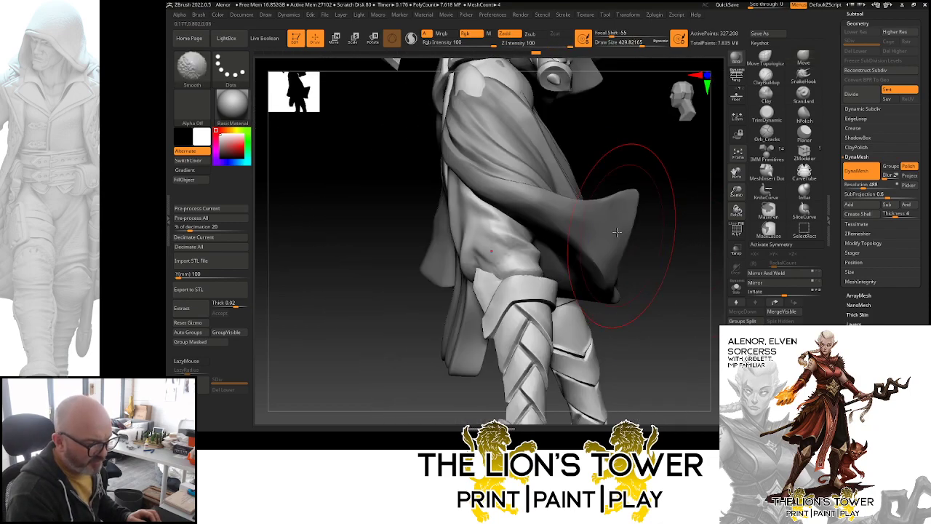
- Adjust the front cloth's hang in front of the legs from the side, using Move at draw size about 666
left_click(654, 43)
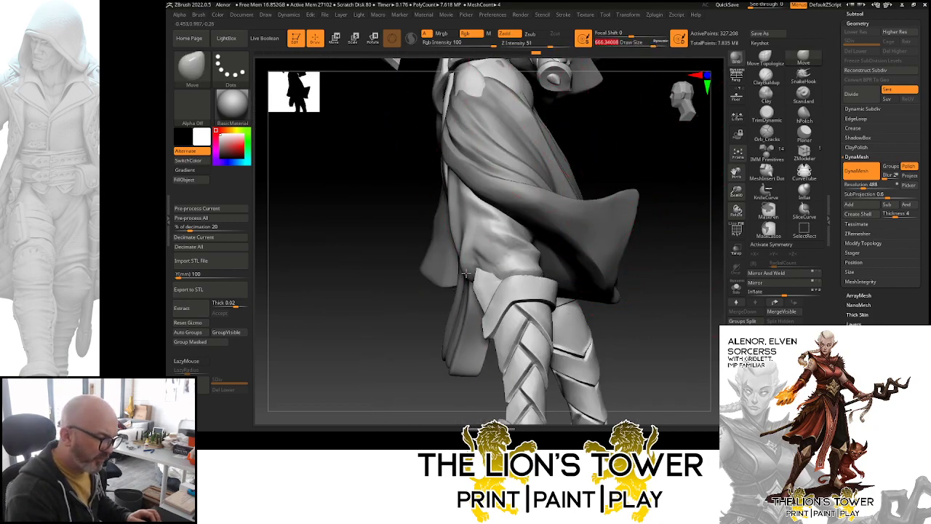
left_click_drag(466, 273, 472, 281)
left_click_drag(605, 154, 660, 122)
left_click_drag(489, 227, 499, 234)
left_click_drag(676, 153, 630, 139)
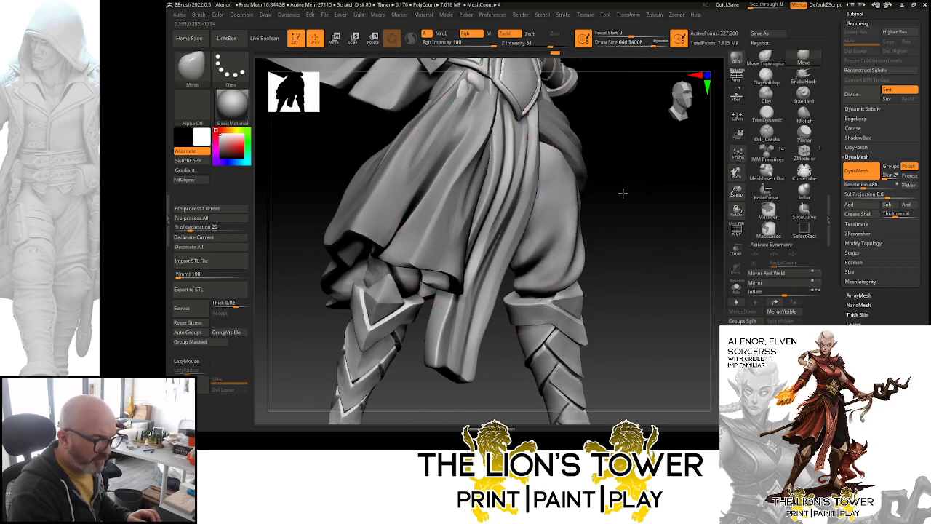
- Pull the lower end of the front cloth outward and downward with the large Move brush
left_click_drag(621, 193, 662, 186)
left_click_drag(472, 272, 435, 343)
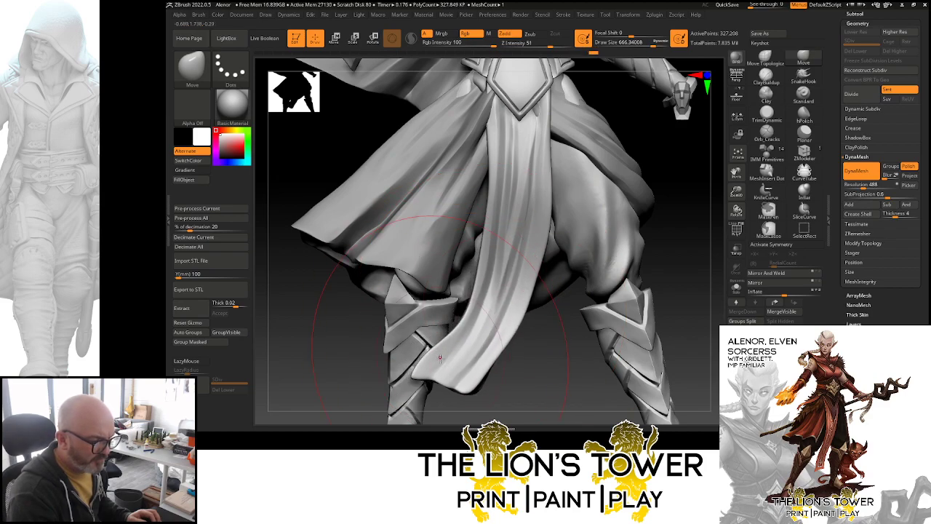
left_click_drag(673, 149, 652, 219)
left_click_drag(545, 224, 542, 224)
- Refine the front cloth's long edge beside the thigh with the Move brush at draw size about 338
left_click(635, 44)
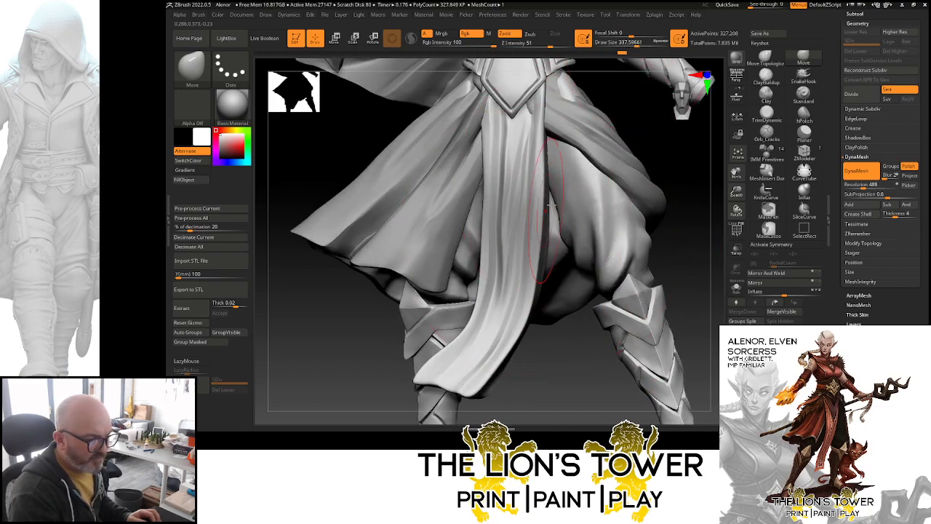
left_click_drag(646, 154, 662, 158)
left_click_drag(550, 172, 544, 171)
left_click_drag(671, 145, 627, 110)
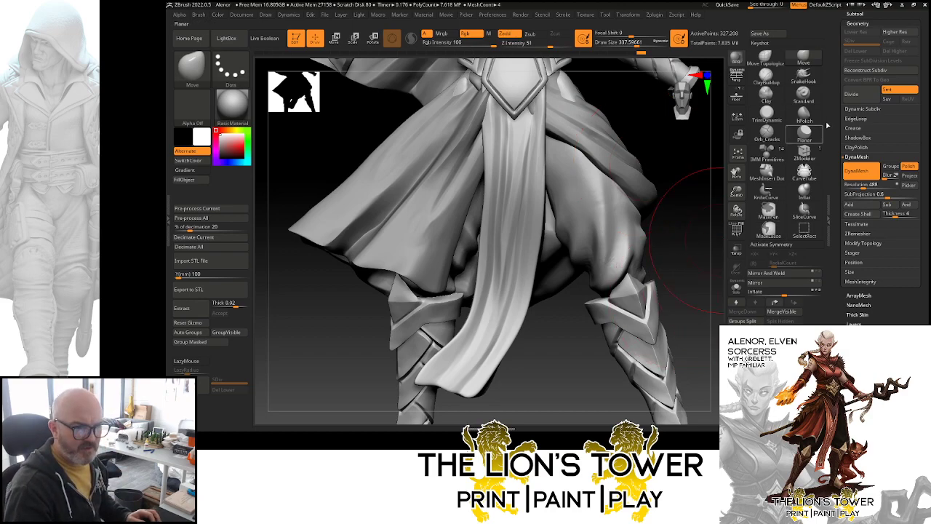
- Append a cube to the model as a new subtool
left_click_drag(889, 119, 889, 221)
left_click(857, 117)
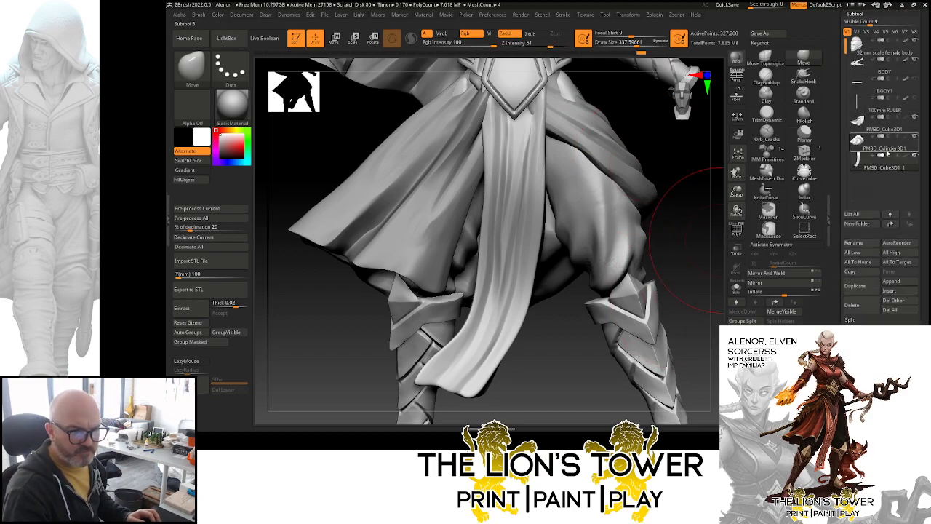
left_click(890, 281)
left_click(671, 244)
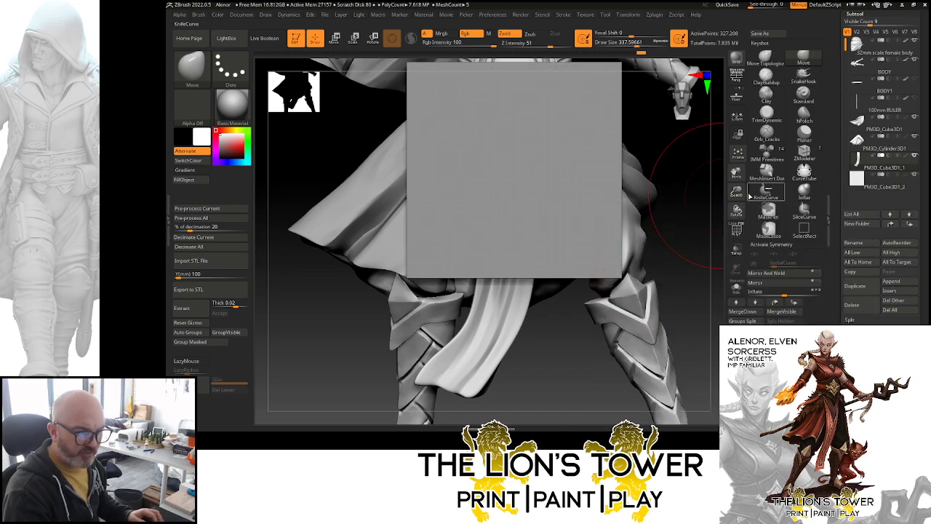
- Scale the new cube into an upright rectangular plate slightly wider than the front cloth and raise it to just below the belt
left_click_drag(710, 190, 667, 187, "alt")
left_click(550, 176, "alt")
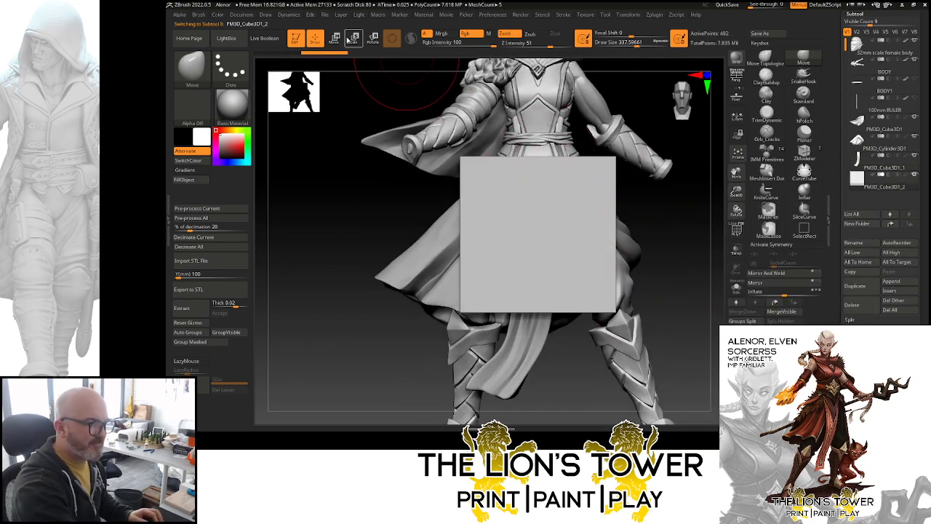
left_click(354, 38)
left_click_drag(538, 233, 528, 306)
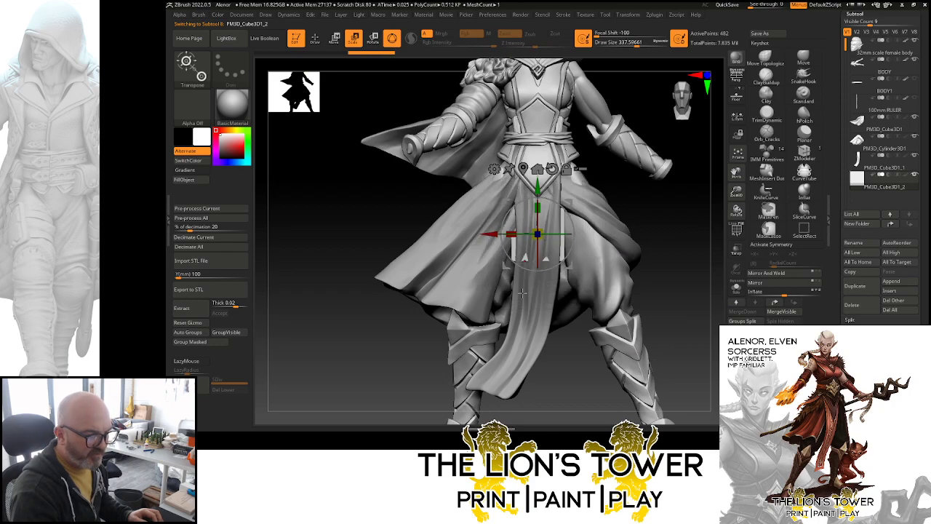
left_click_drag(537, 208, 538, 181)
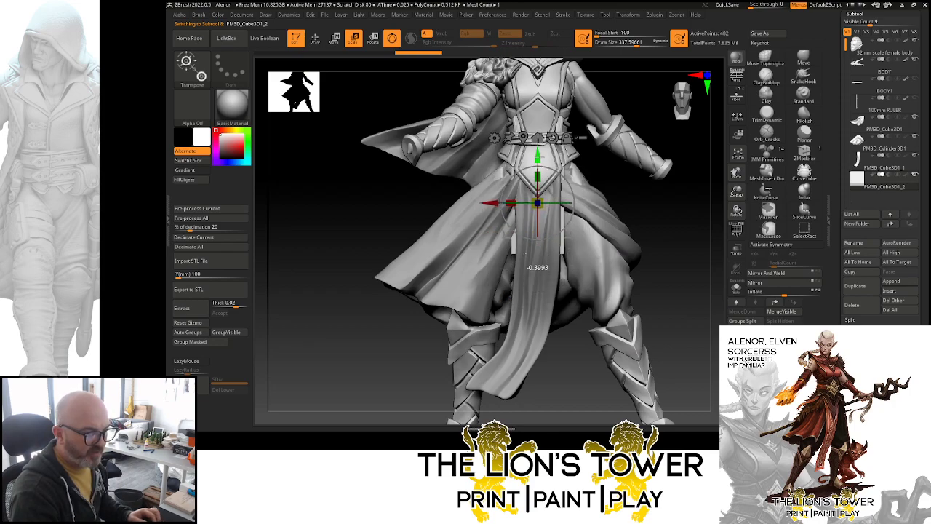
mouse_move(618, 193)
left_mouse_down()
mouse_move(584, 194)
mouse_move(659, 210)
mouse_move(628, 181)
left_mouse_up()
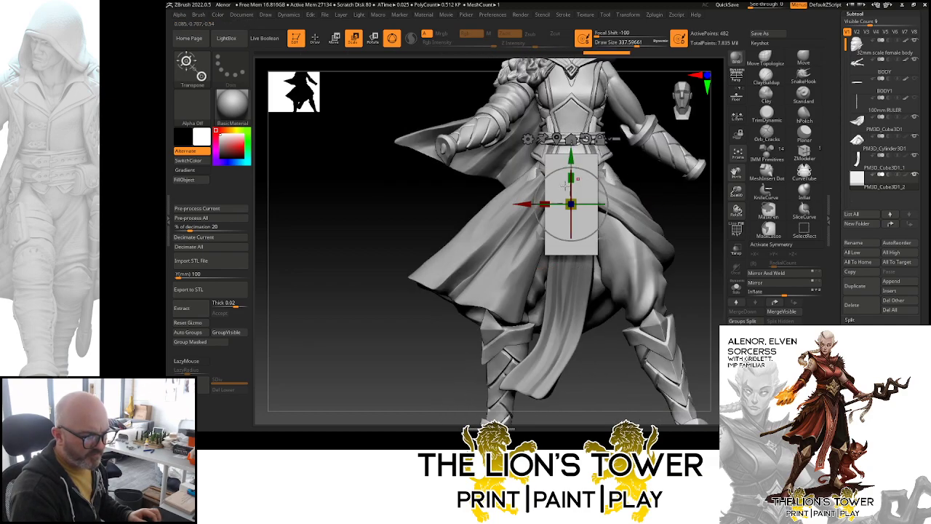
left_click_drag(545, 204, 537, 206)
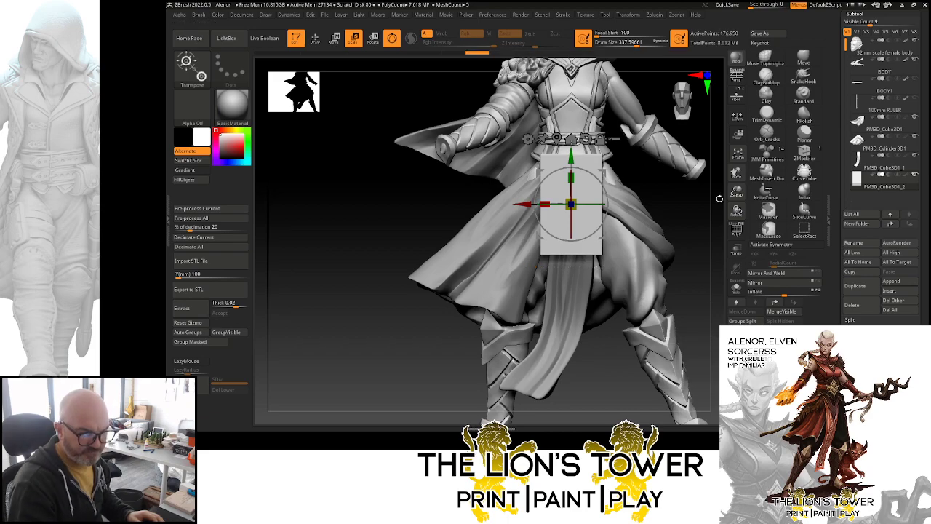
- Move the plate back in depth toward the body so the belt's pointed ornament pokes through its front
left_click_drag(719, 197, 694, 211, "alt")
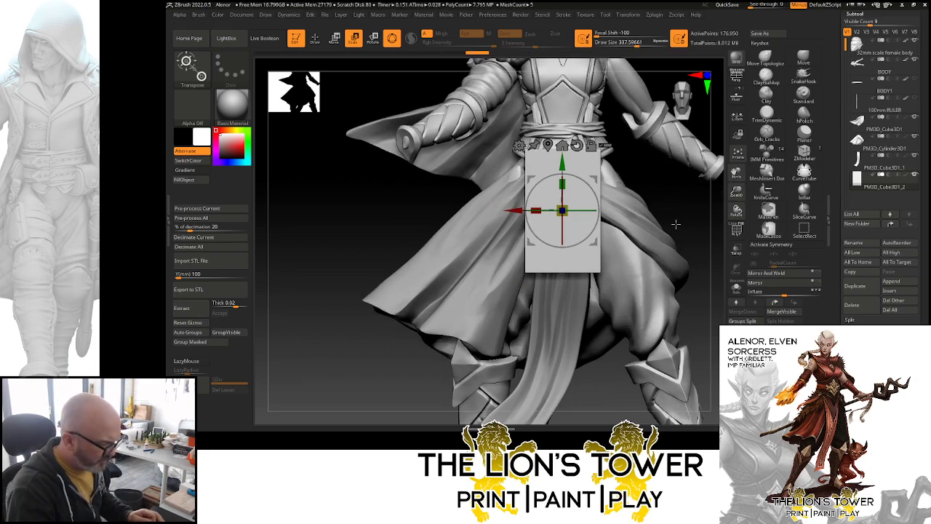
left_click_drag(676, 221, 658, 207)
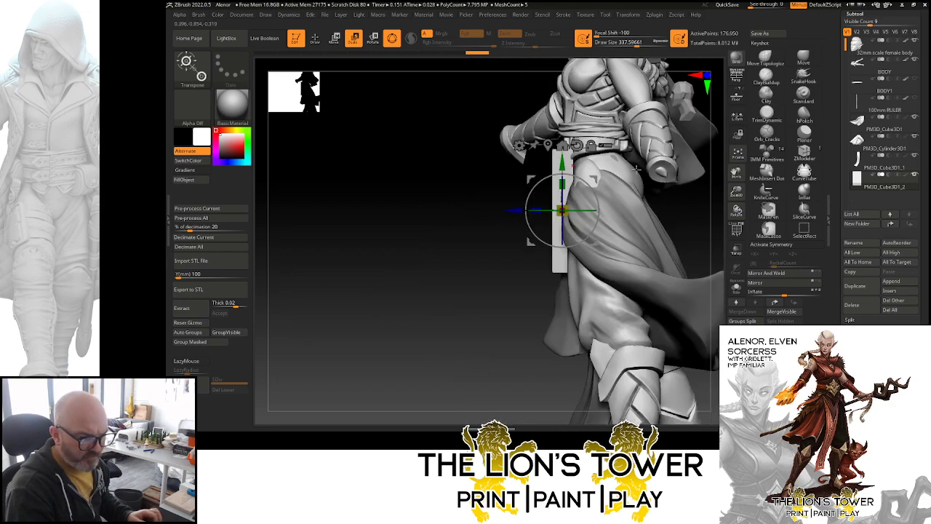
left_click_drag(520, 213, 525, 214)
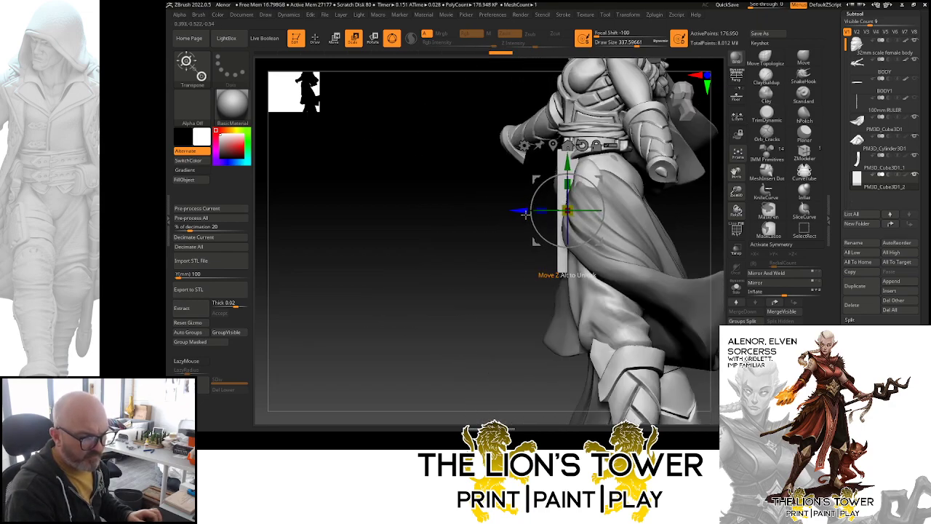
left_click_drag(711, 220, 717, 195, "shift")
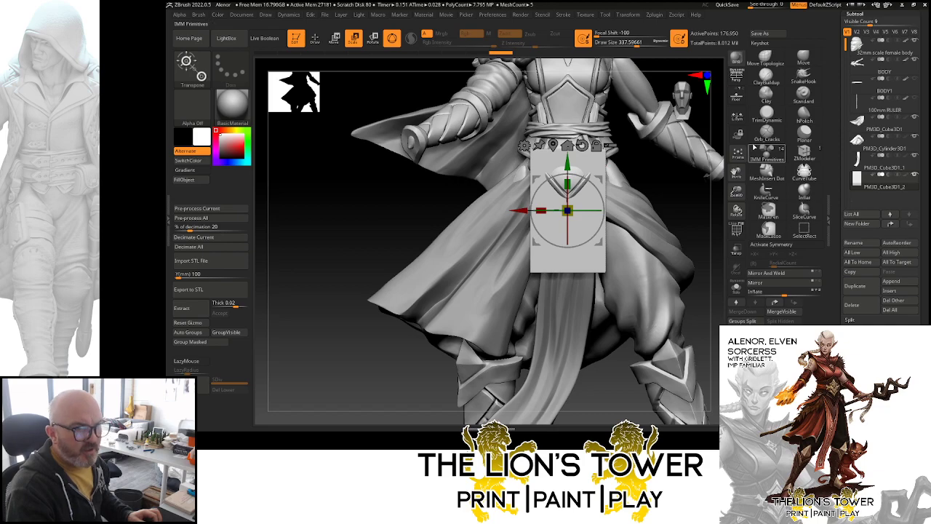
- Slice the plate diagonally along one side with SliceCurve and display its polygroups with PolyF
left_click(801, 216)
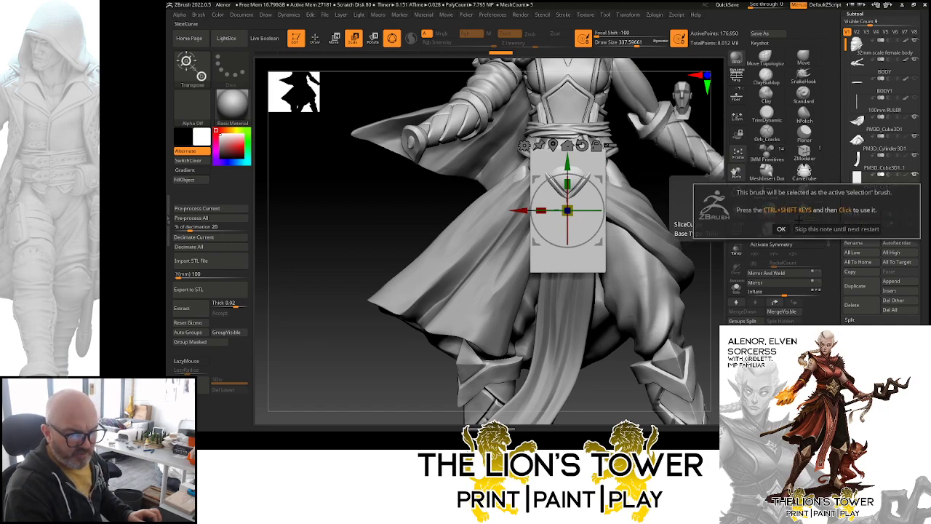
left_click(781, 228)
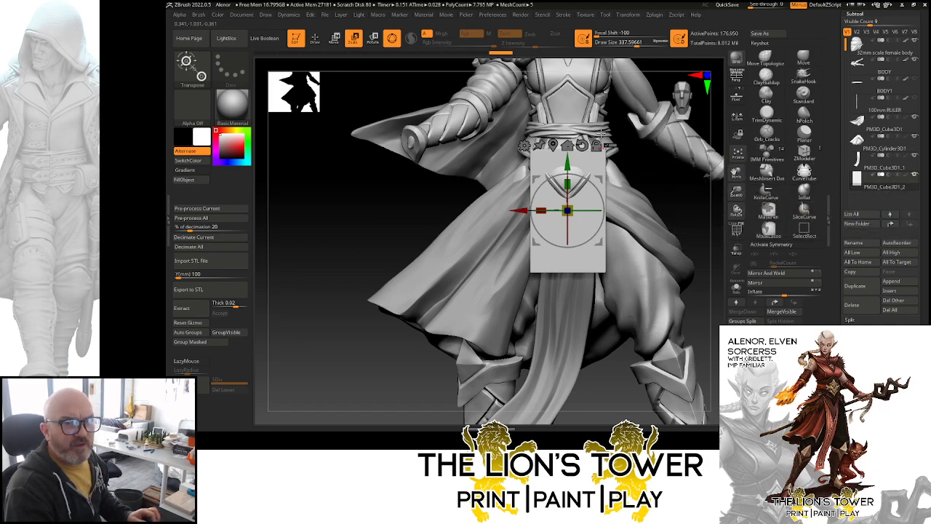
key("ctrl+shift")
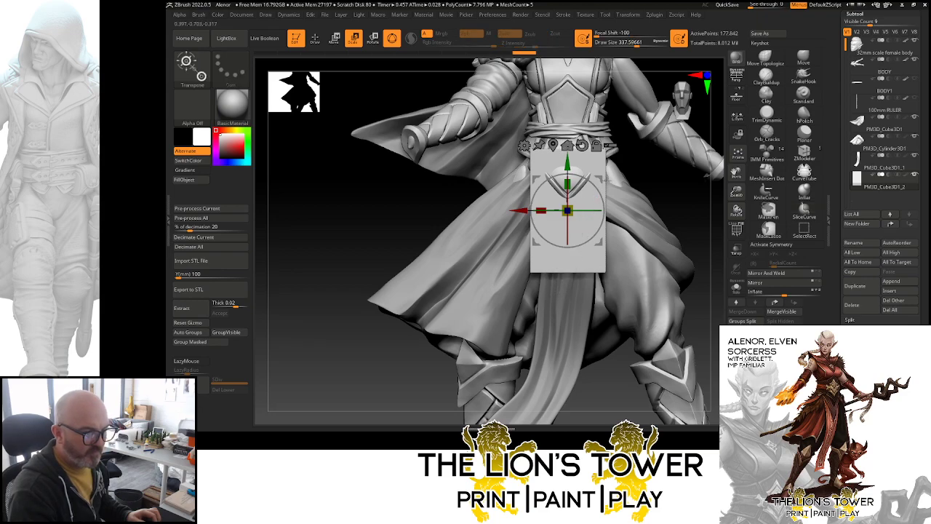
left_click(737, 229)
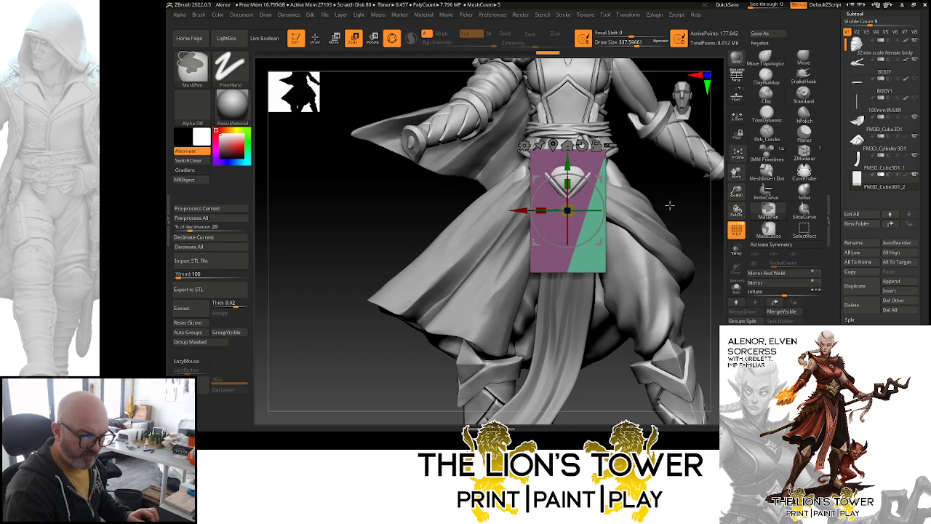
- Delete the sliced-off corner piece, and Mirror And Weld the plate into a symmetrical downward-pointing triangle
key("q")
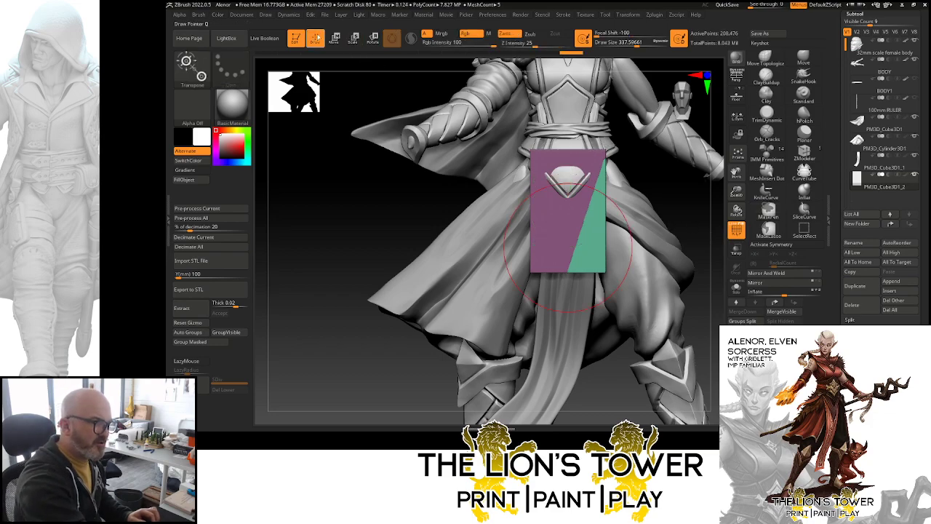
left_click(595, 260, "ctrl+shift")
left_click(595, 260, "ctrl+shift")
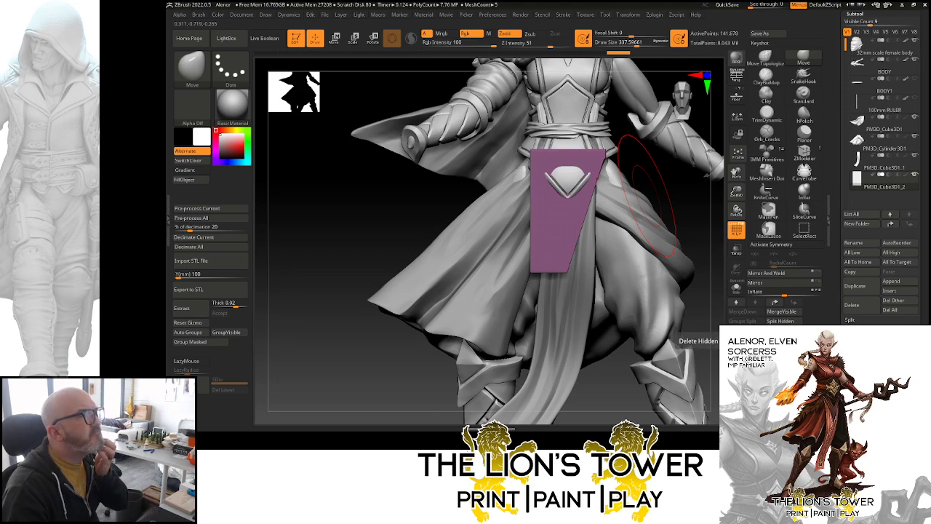
left_click(731, 333)
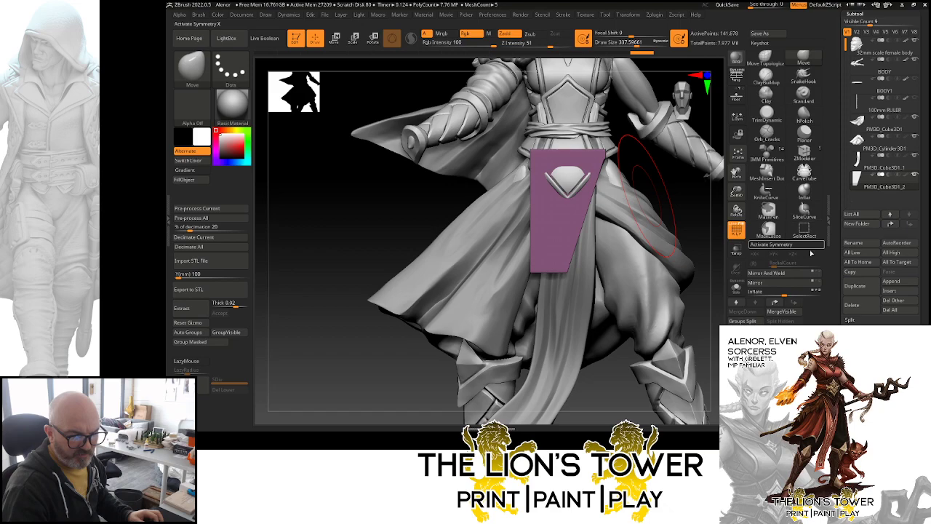
left_click(786, 274)
left_click(786, 275)
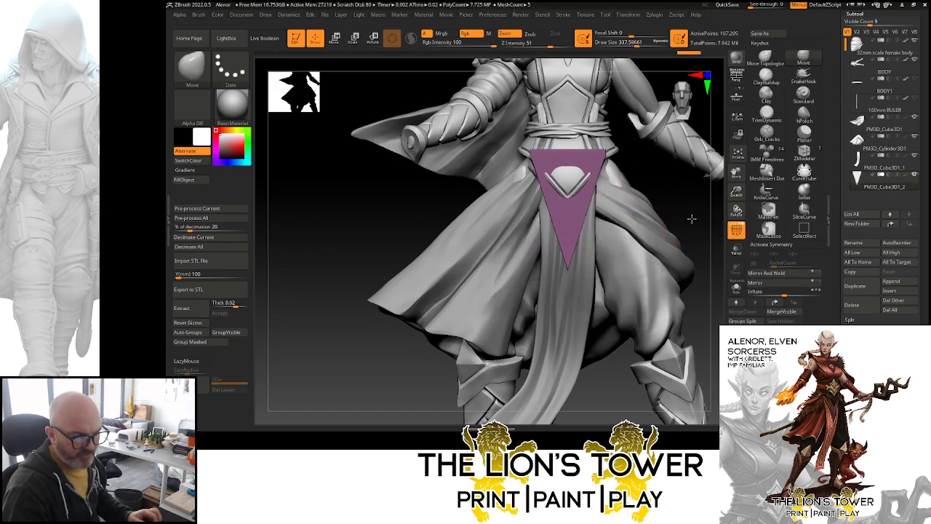
- Mask the triangle's sides and lower tip with MaskLasso under X symmetry, leaving its upper centre unmasked
mouse_move(684, 211)
left_mouse_down()
mouse_move(665, 237)
mouse_move(683, 246)
mouse_move(669, 214)
left_mouse_up()
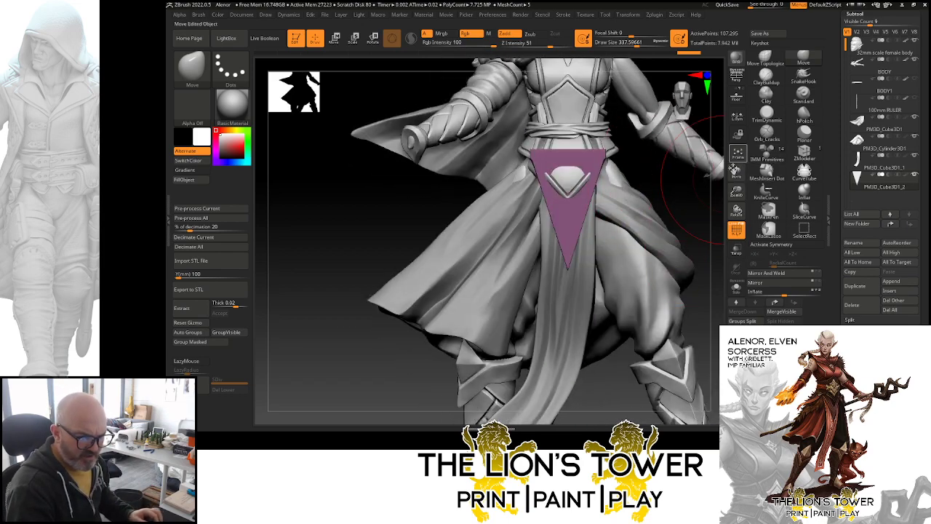
mouse_move(736, 194)
left_mouse_down()
mouse_move(736, 186)
mouse_move(725, 209)
left_mouse_up()
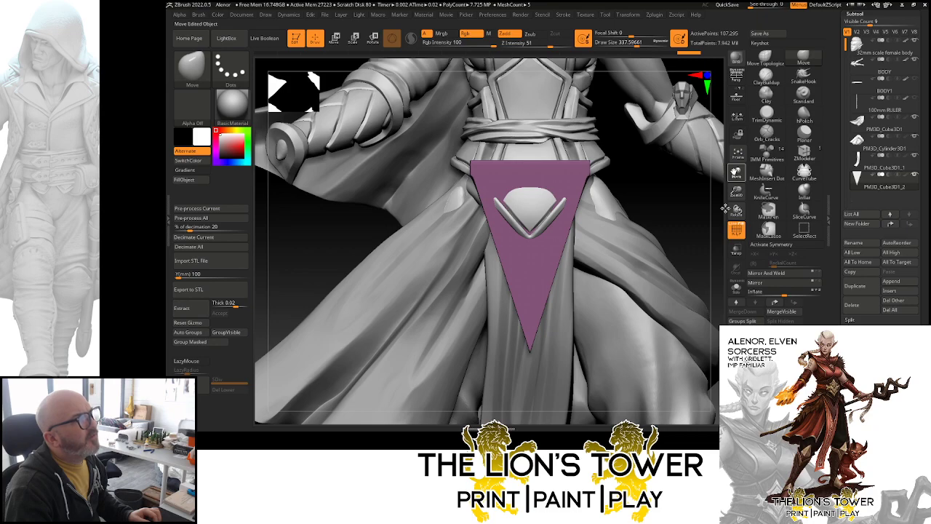
left_click_drag(725, 209, 725, 210)
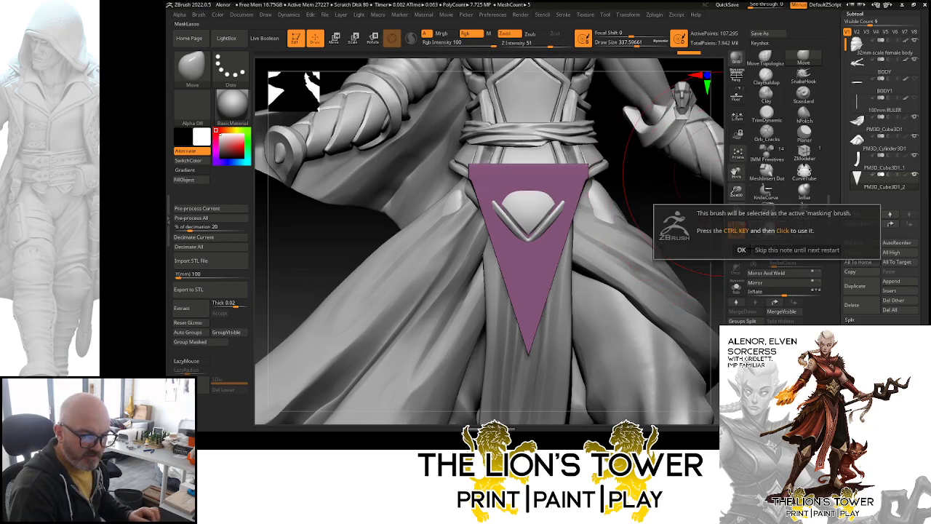
left_click(771, 244)
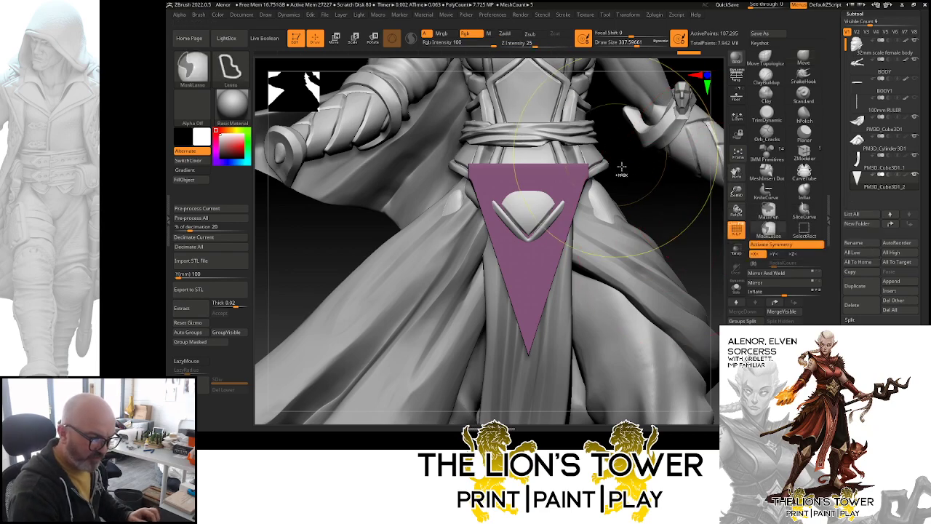
mouse_move(556, 162)
left_mouse_down("ctrl")
mouse_move(597, 207)
mouse_move(615, 294)
mouse_move(571, 393)
left_mouse_up("ctrl")
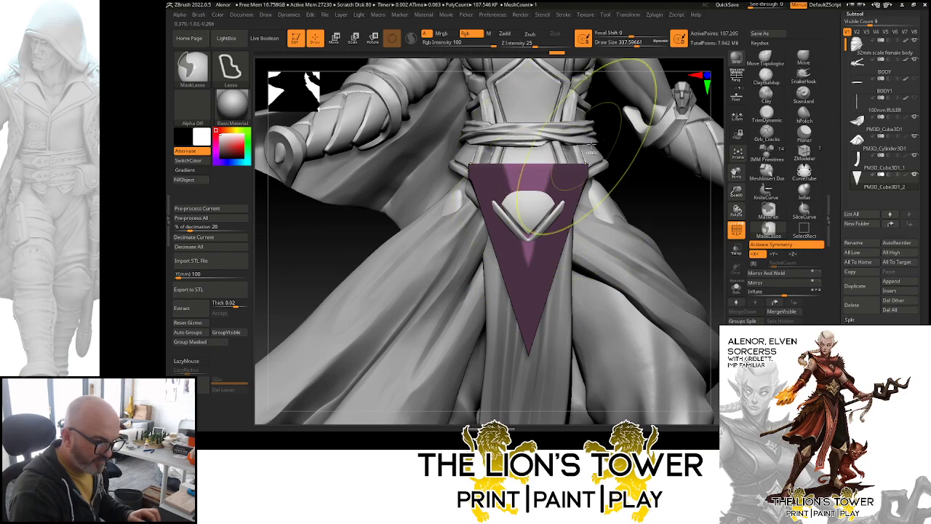
- Refine the triangle's lasso mask under symmetry, trimming its inner edges to leave a clean V-shaped centre unmasked
mouse_move(609, 131)
left_mouse_down("ctrl+alt")
mouse_move(594, 129)
mouse_move(555, 182)
mouse_move(530, 277)
mouse_move(536, 154)
left_mouse_up("ctrl+alt")
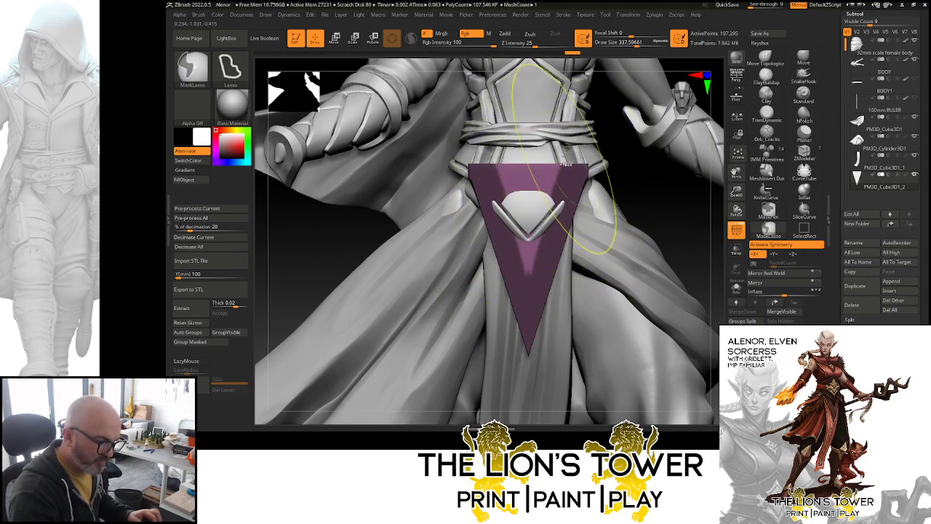
left_click_drag(605, 130, 556, 188, "ctrl+alt")
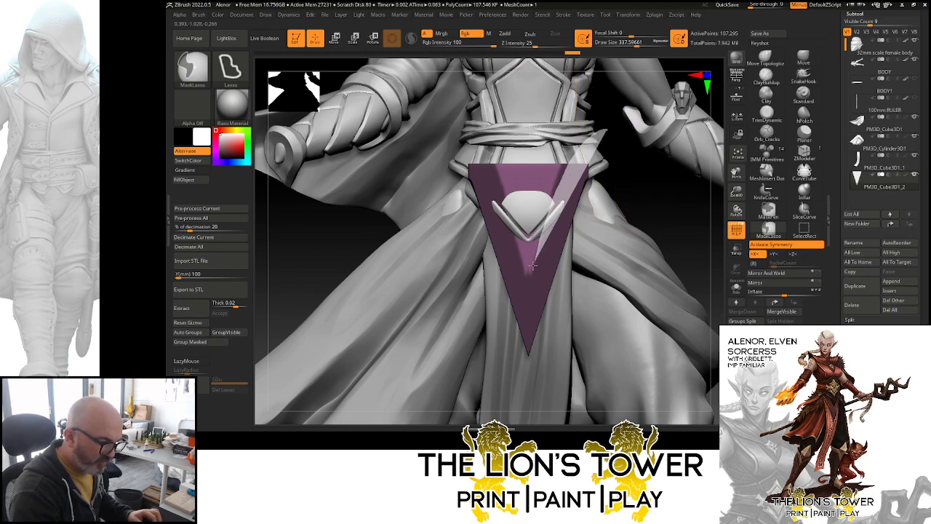
left_click_drag(525, 277, 517, 272, "ctrl+alt")
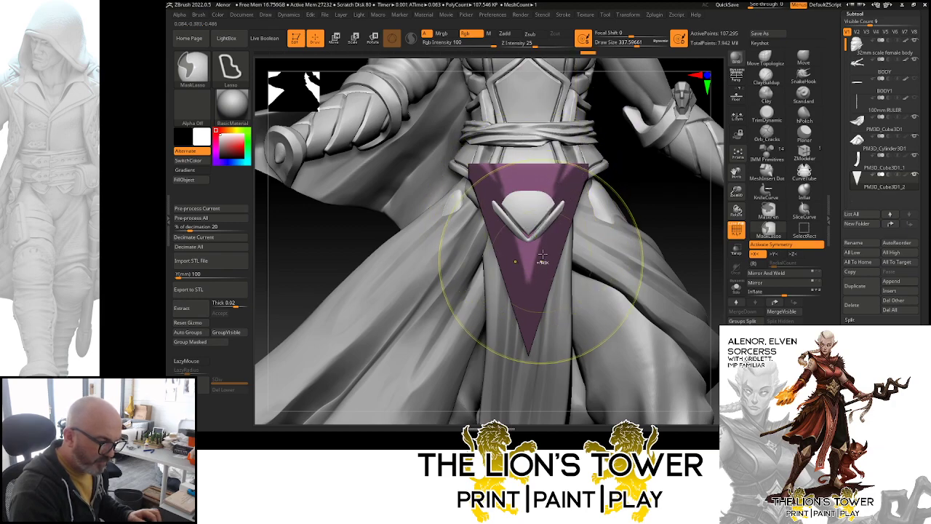
left_click_drag(564, 189, 546, 234, "ctrl+alt")
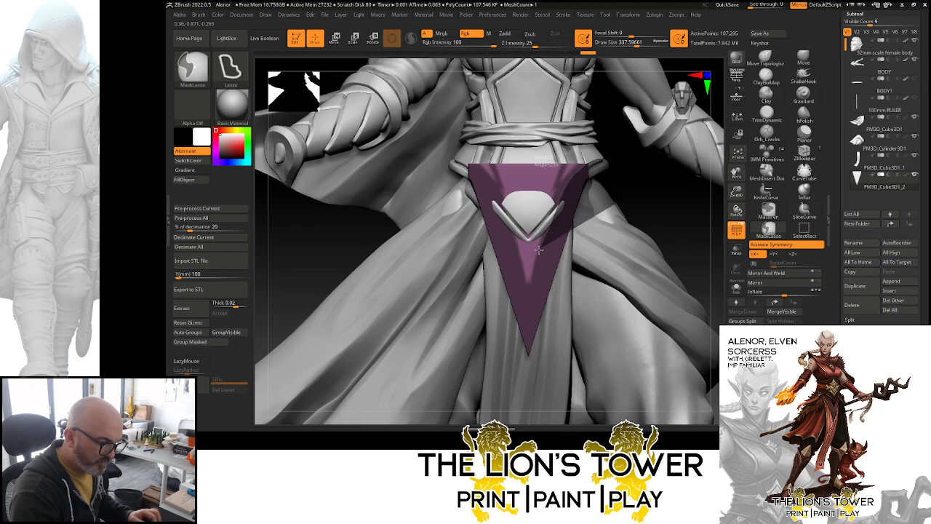
left_click_drag(523, 295, 529, 317, "ctrl")
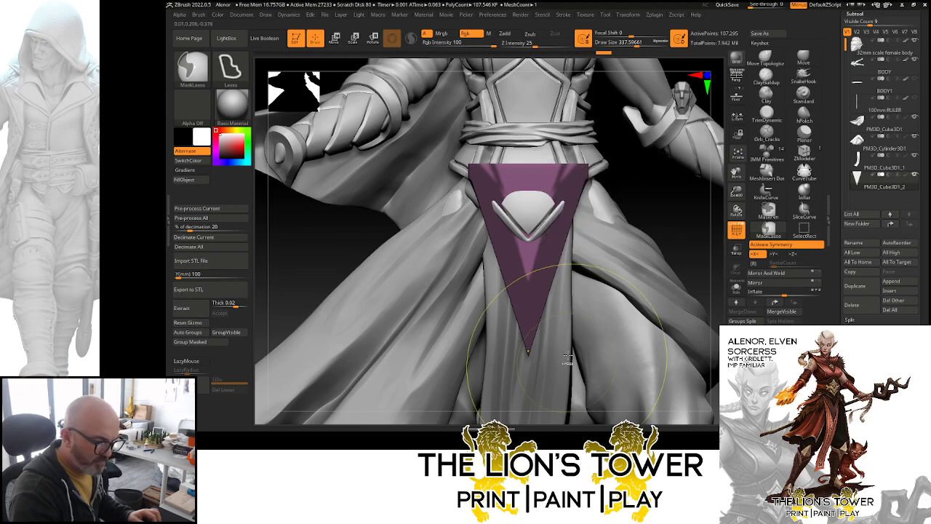
left_click_drag(662, 201, 636, 193)
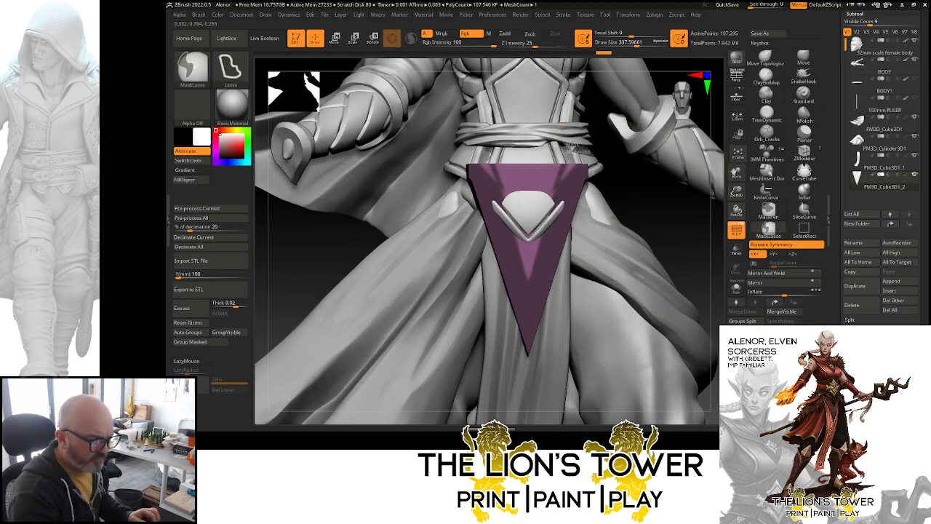
left_click_drag(571, 153, 604, 186, "ctrl")
- Pull the triangle's unmasked centre slightly forward in depth, then clear the mask and remesh the piece
mouse_move(654, 209)
left_mouse_down("shift")
mouse_move(717, 190)
mouse_move(700, 187)
left_mouse_up("shift")
left_click_drag(646, 231, 582, 256, "alt")
left_click_drag(687, 259, 582, 236, "shift")
left_click(680, 277, "ctrl")
key("w")
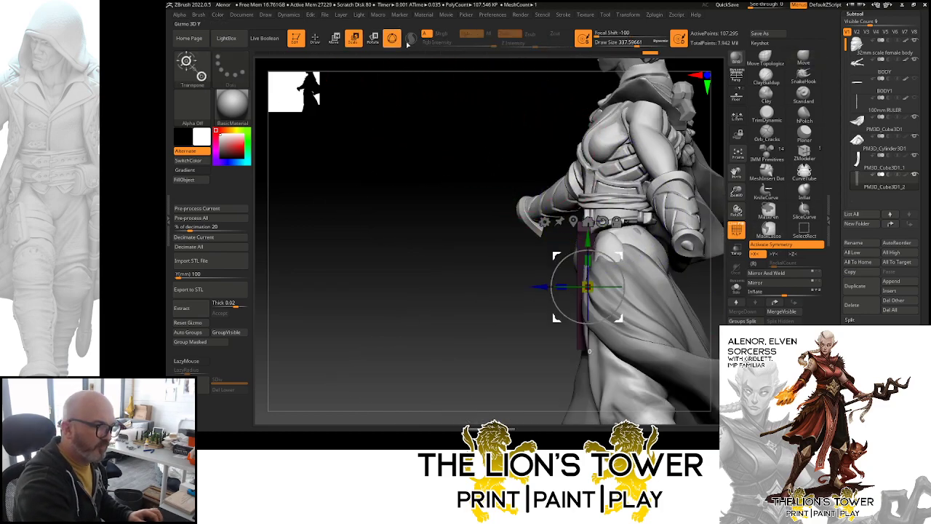
left_click_drag(543, 288, 536, 288)
left_click_drag(530, 330, 614, 289)
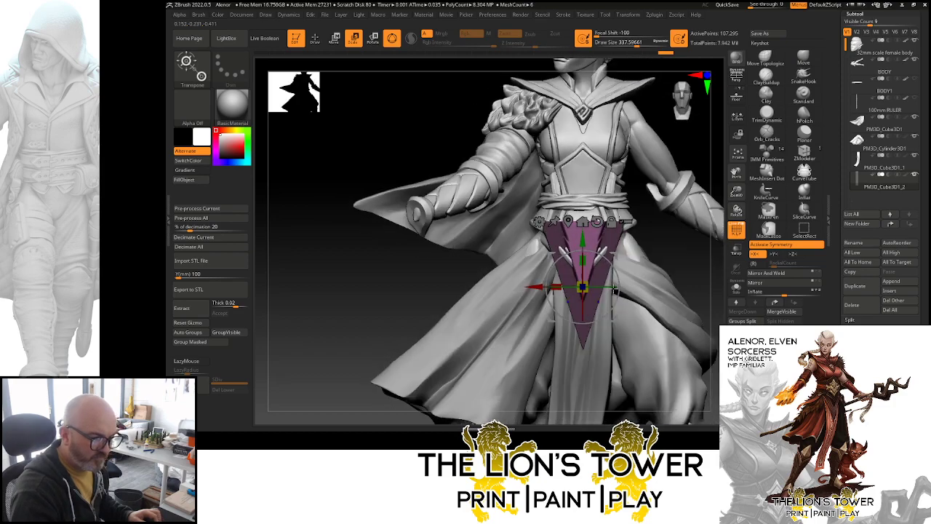
left_click(696, 261, "ctrl")
left_click_drag(696, 262, 699, 262, "ctrl")
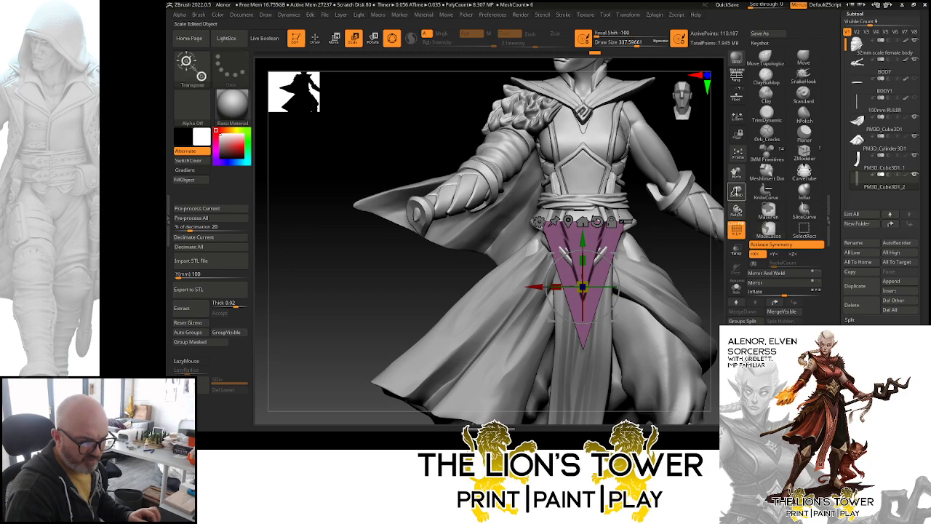
- Set up the Orb_Cracks brush with a draw size of about 46, Z Intensity 48 and LazyMouse enabled
left_click_drag(736, 192, 736, 218)
left_click_drag(736, 173, 719, 139)
left_click(767, 134)
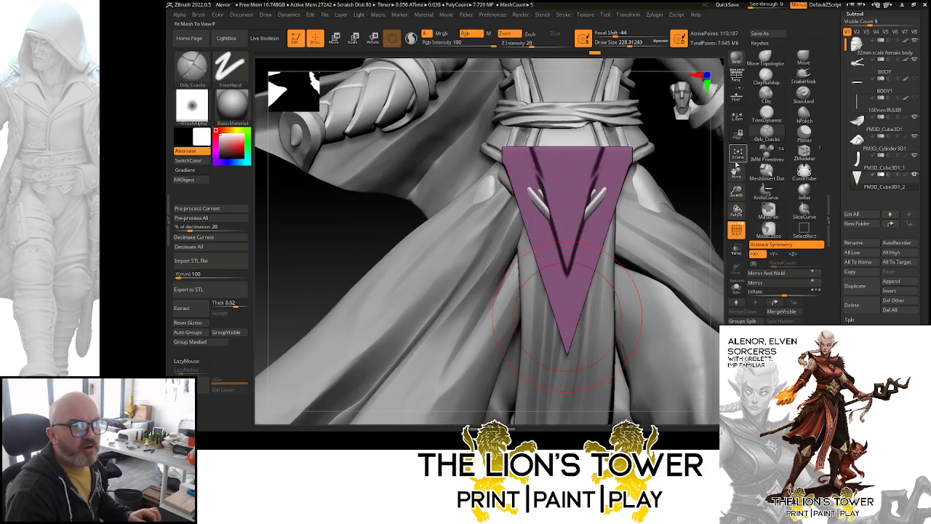
left_click_drag(630, 45, 611, 46)
left_click_drag(540, 46, 537, 46)
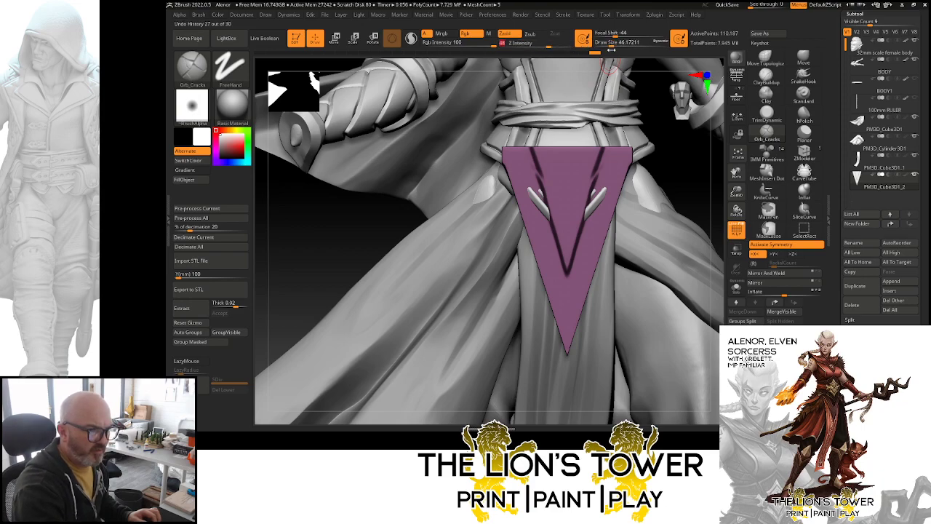
left_click(186, 362)
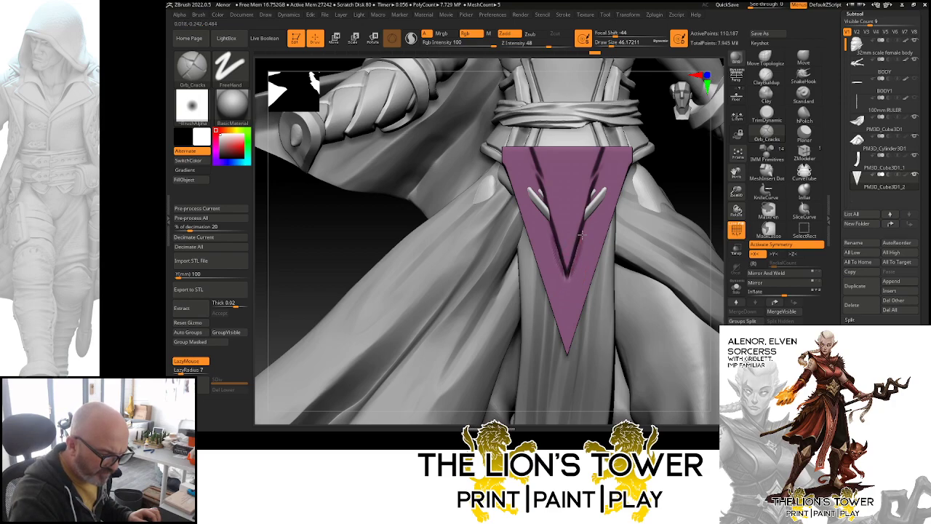
- Try carving the triangle's inner V edge with Orb_Cracks, isolating the piece in Solo mode, and undo the strokes
left_click_drag(596, 184, 609, 146)
left_click(736, 287)
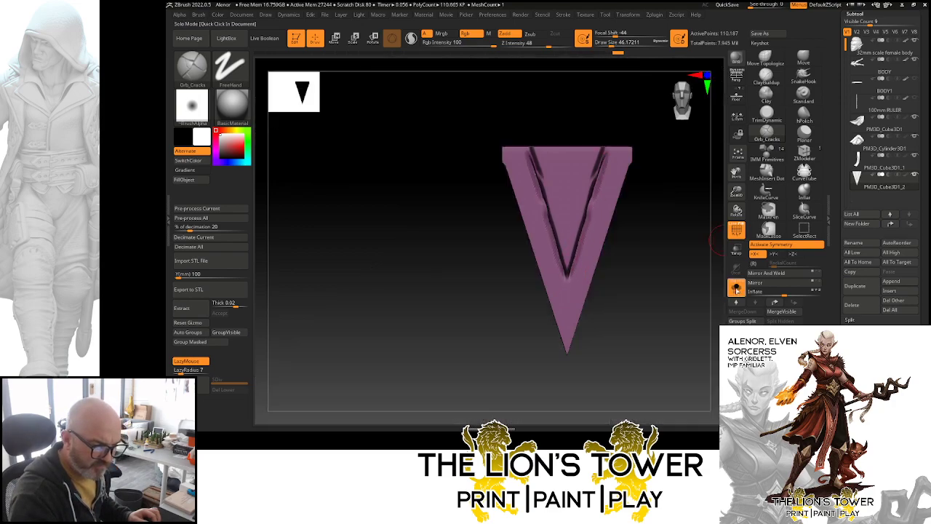
key("ctrl+z")
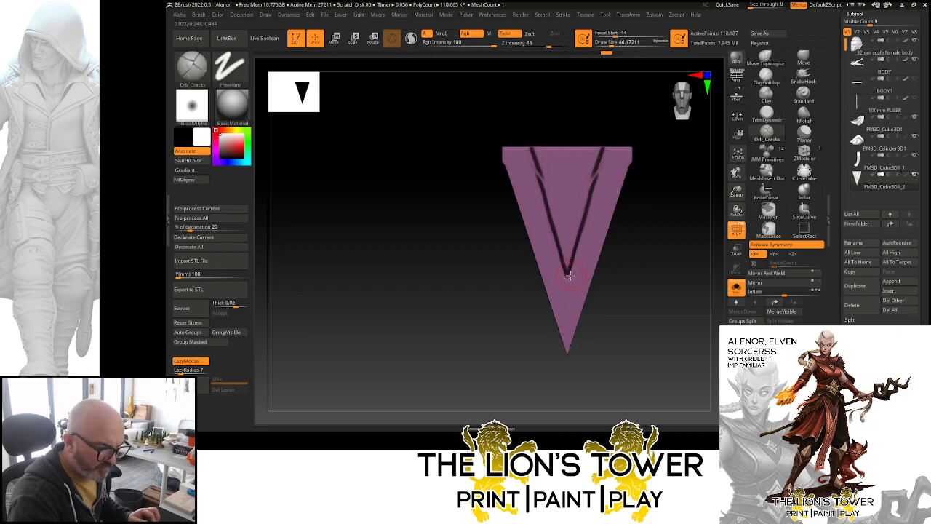
key("ctrl+z")
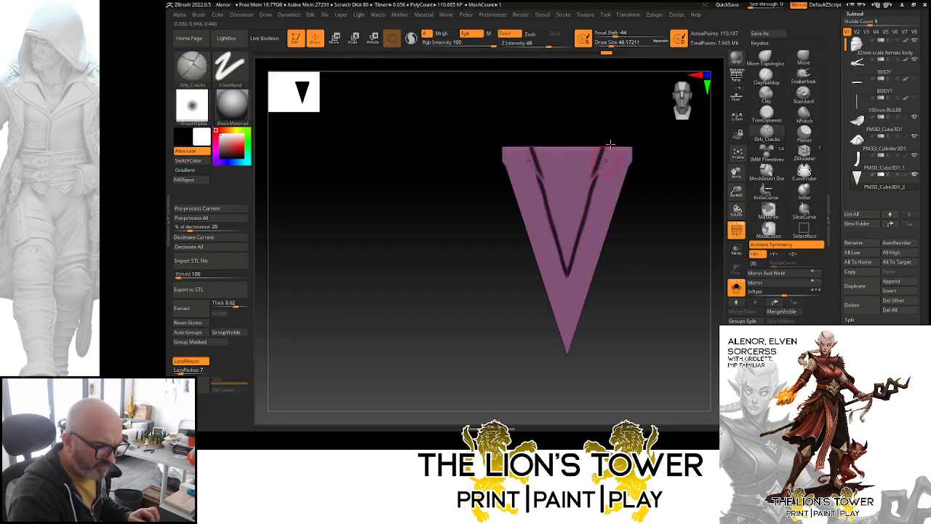
left_click(614, 53)
left_click(736, 287)
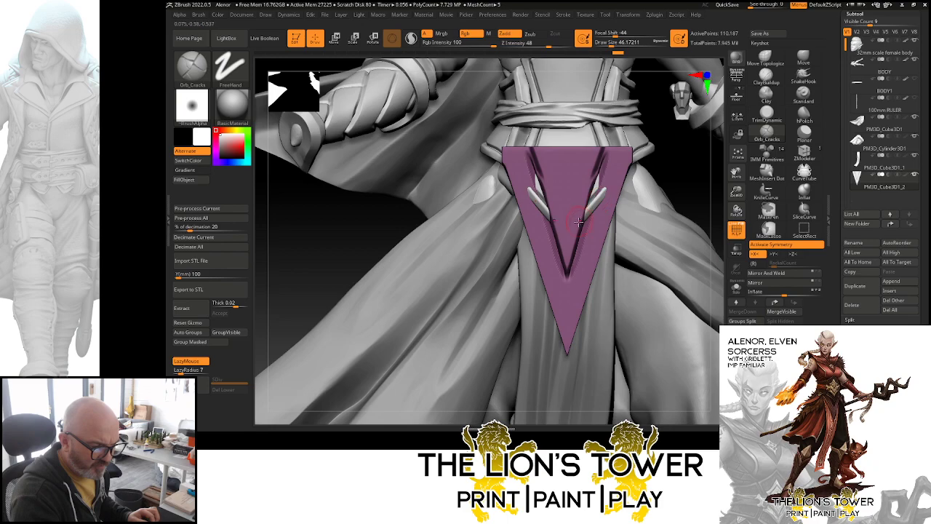
left_click(736, 287)
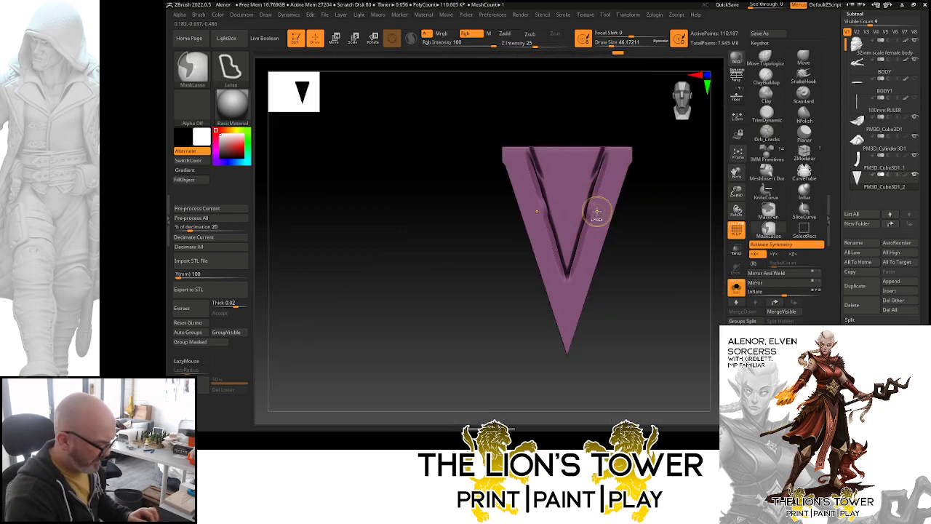
key("ctrl+z")
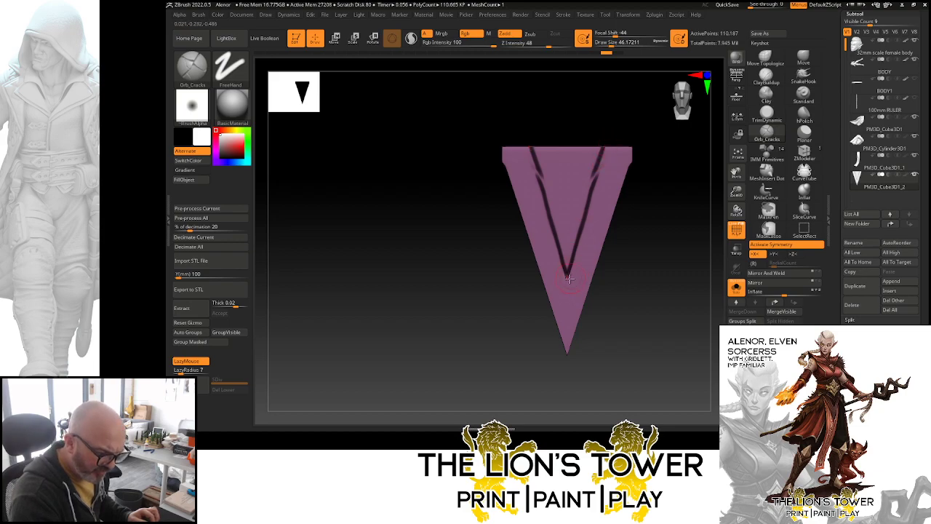
key("ctrl+shift+z")
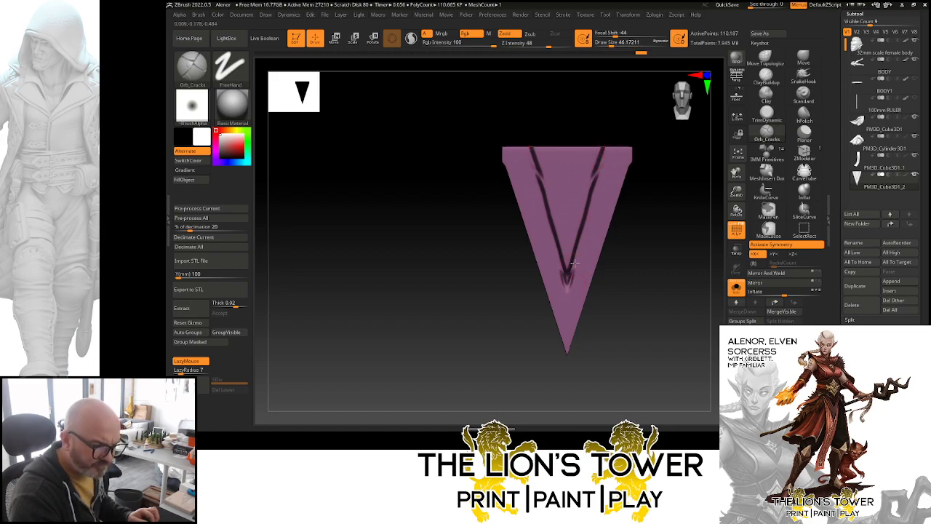
key("ctrl+z")
- Carve a continuous symmetrical groove along the triangle's inner V with Orb_Cracks, then leave Solo mode
left_click_drag(567, 281, 587, 219)
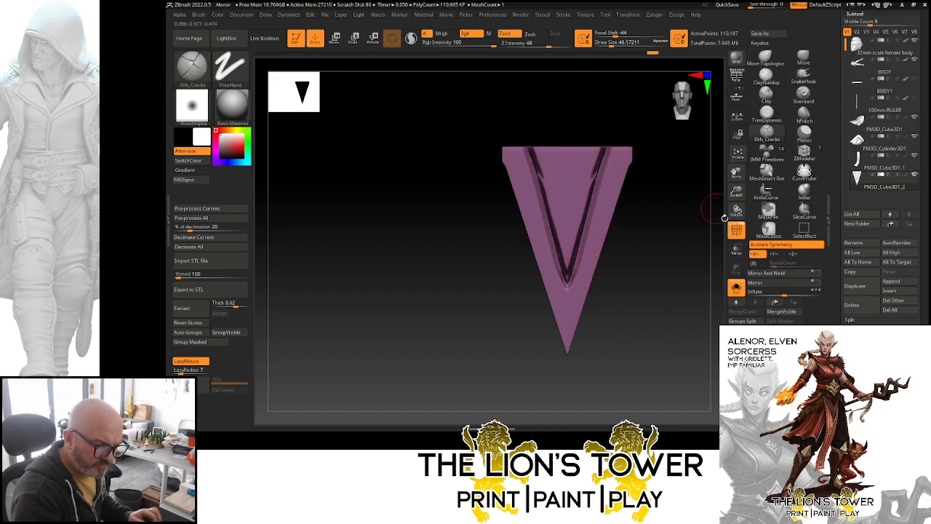
key("e")
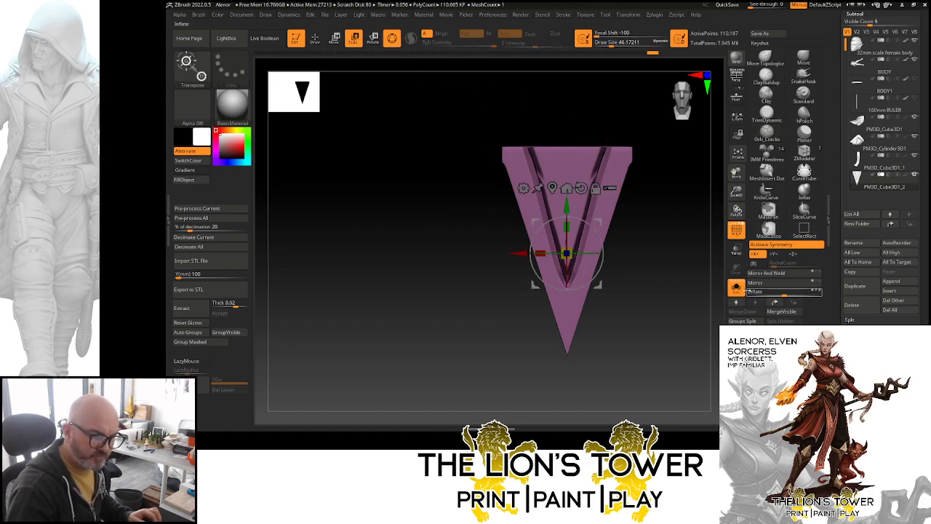
left_click(737, 287)
- Scale the triangular plate wider below the belt and check its proportions against the whole figure
key("q")
key("e")
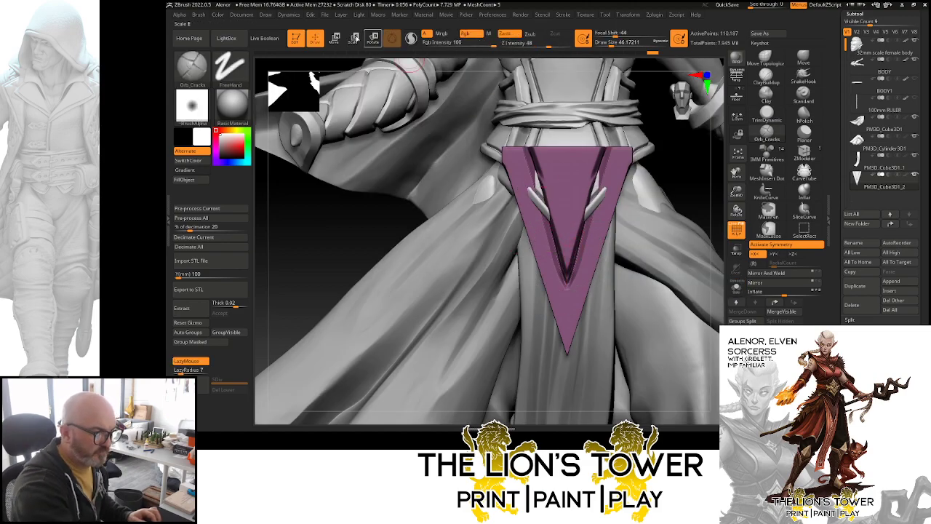
mouse_move(573, 252)
left_mouse_down()
mouse_move(585, 221)
mouse_move(572, 245)
left_mouse_up()
left_click_drag(715, 191, 720, 163, "alt")
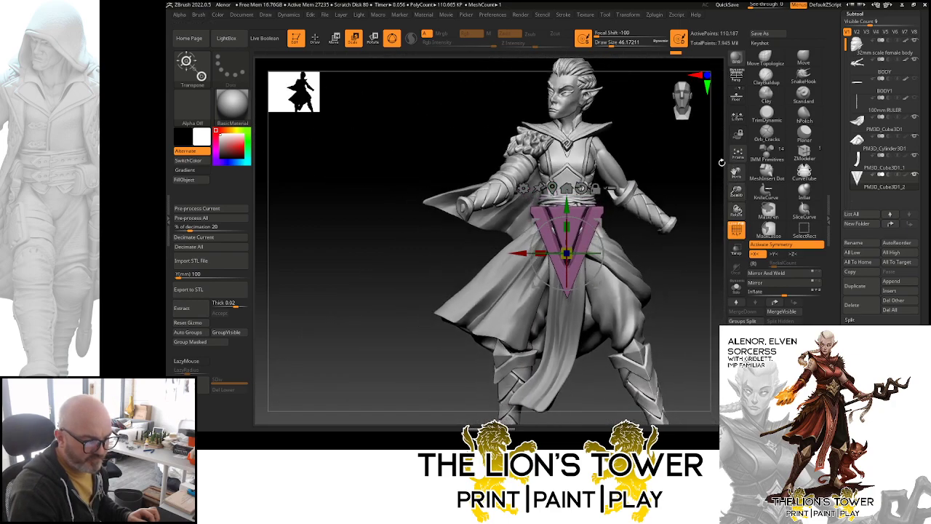
mouse_move(710, 215)
left_mouse_down()
mouse_move(681, 218)
mouse_move(679, 196)
left_mouse_up()
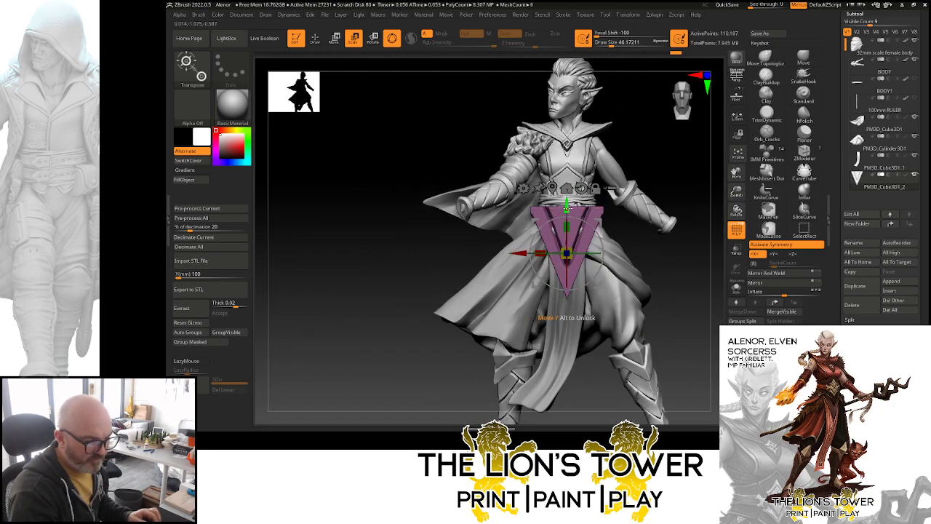
left_click_drag(567, 206, 570, 207)
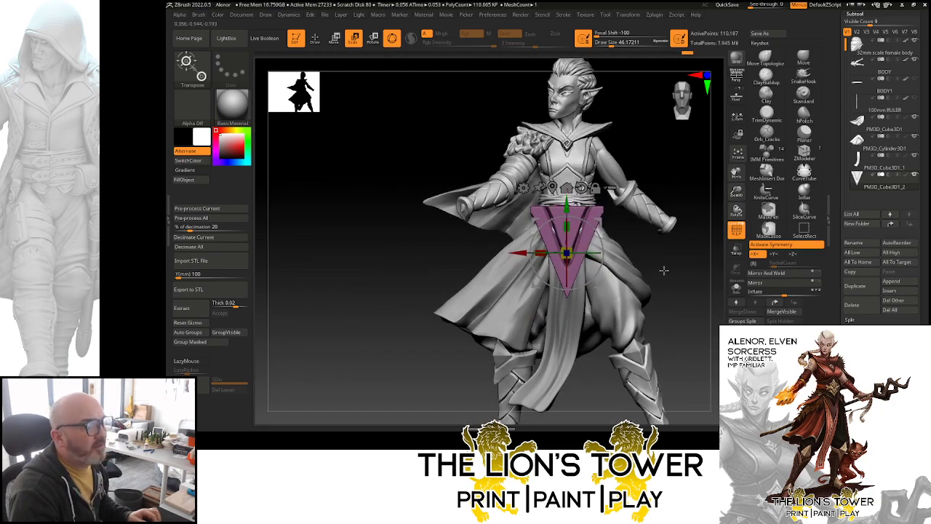
mouse_move(663, 270)
left_mouse_down()
mouse_move(687, 280)
mouse_move(698, 270)
mouse_move(662, 240)
mouse_move(676, 244)
mouse_move(644, 254)
left_mouse_up()
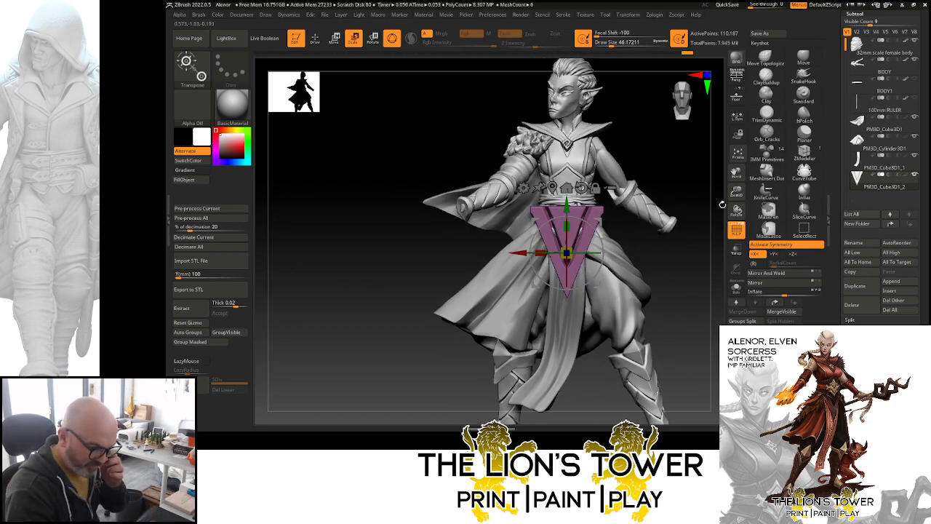
left_click_drag(735, 194, 737, 244)
- Prepare Orb_Cracks for smoother grooves with Sculptris Pro enabled and LazyRadius set to 86
left_click(767, 133)
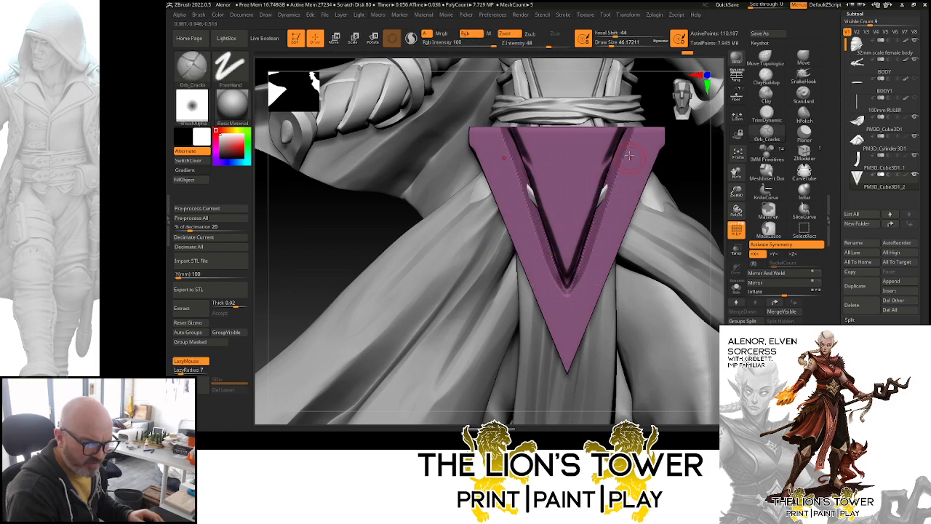
key("ctrl")
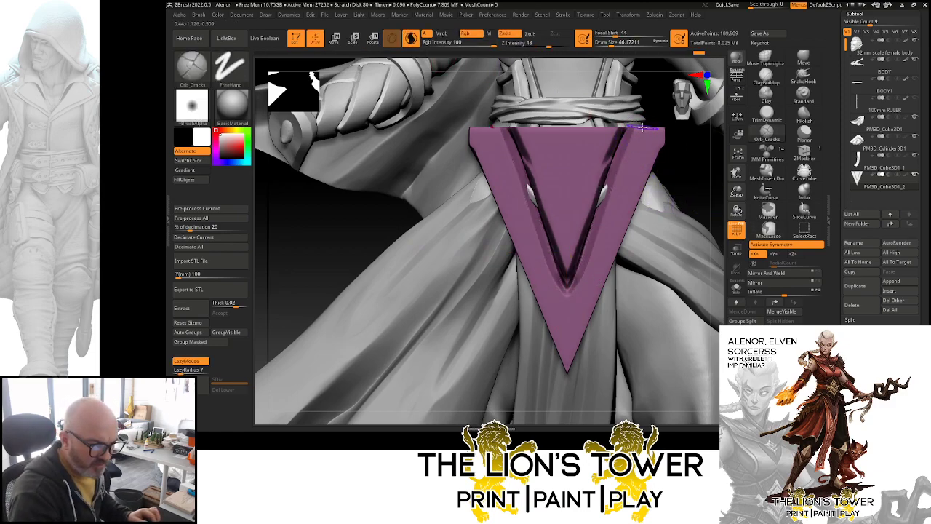
left_click_drag(188, 369, 247, 374)
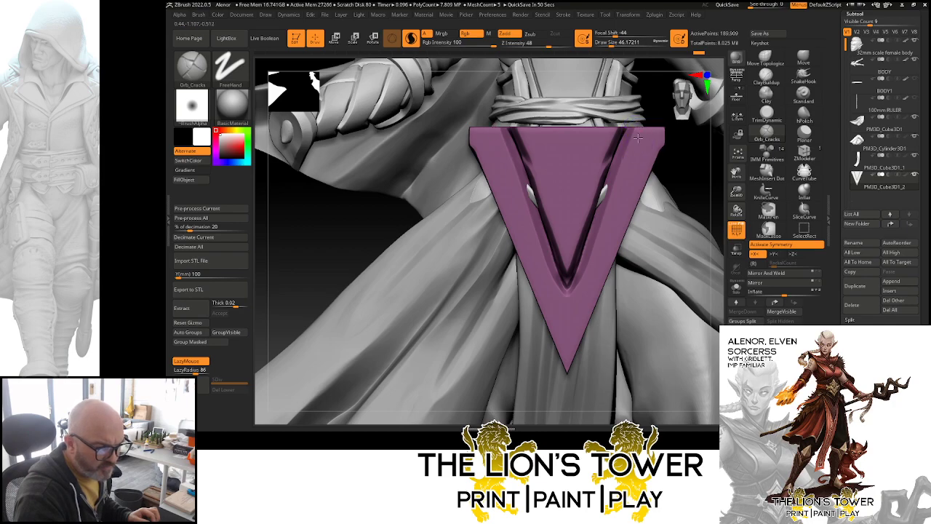
- Try carving a second V-shaped groove parallel to the first along the triangle's border, and undo it
mouse_move(631, 157)
left_mouse_down()
mouse_move(635, 144)
mouse_move(574, 311)
mouse_move(555, 338)
left_mouse_up()
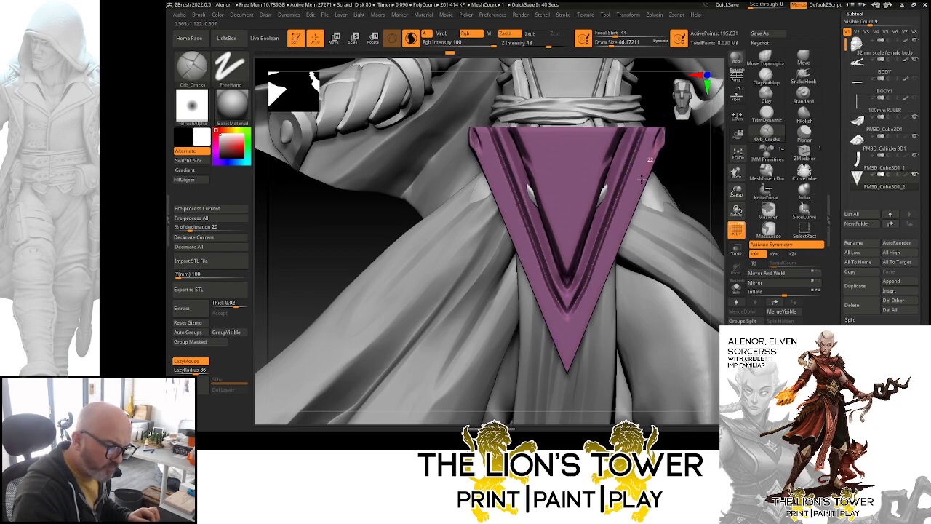
key("ctrl+z")
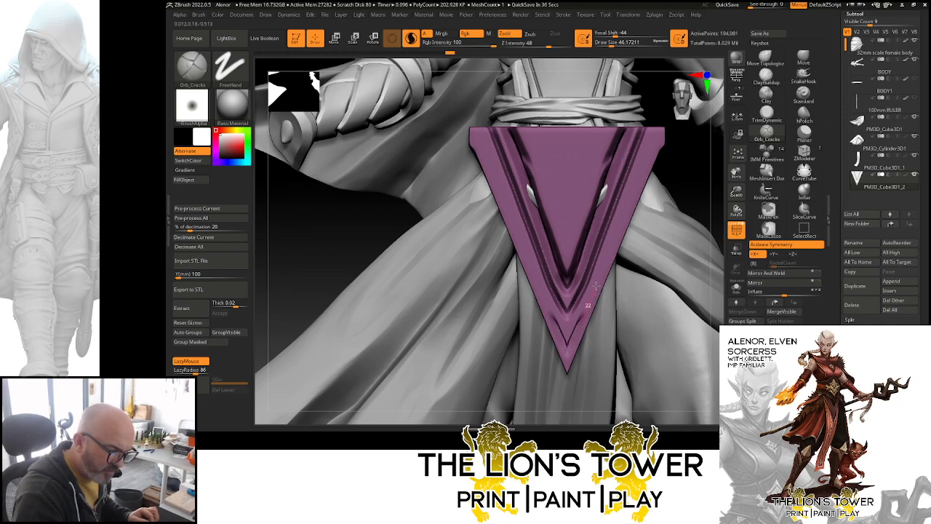
key("ctrl+z")
left_click_drag(701, 183, 735, 153)
key("ctrl+z")
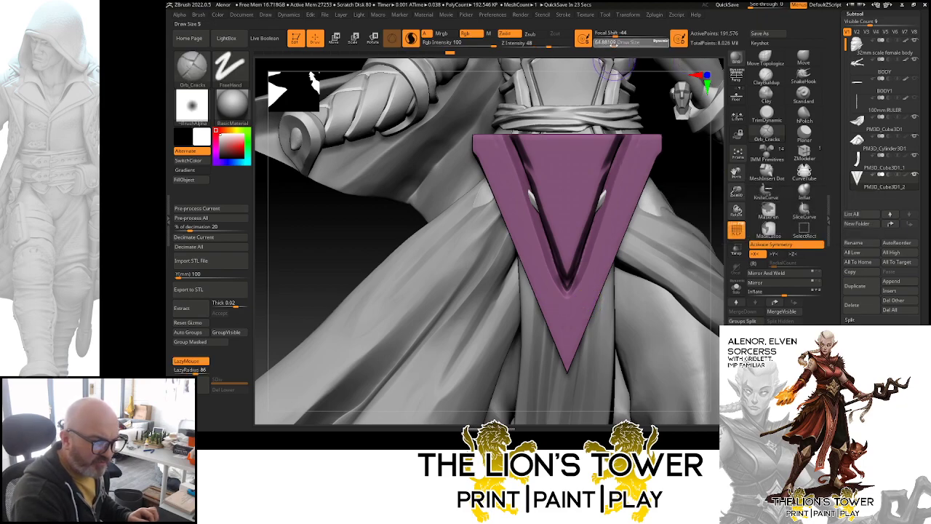
- Paint a symmetrical MaskPen mask along the triangle's outer border at draw size about 44, then reduce the Orb_Cracks draw size to 28.75
left_click(610, 45)
left_click_drag(639, 137, 568, 331, "ctrl")
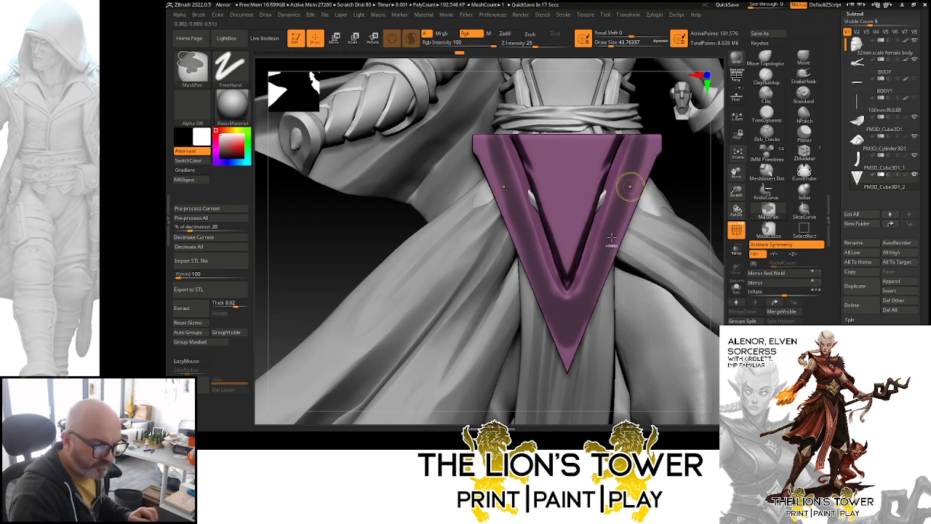
mouse_move(623, 210)
left_mouse_down("ctrl")
mouse_move(657, 136)
mouse_move(641, 148)
left_mouse_up("ctrl")
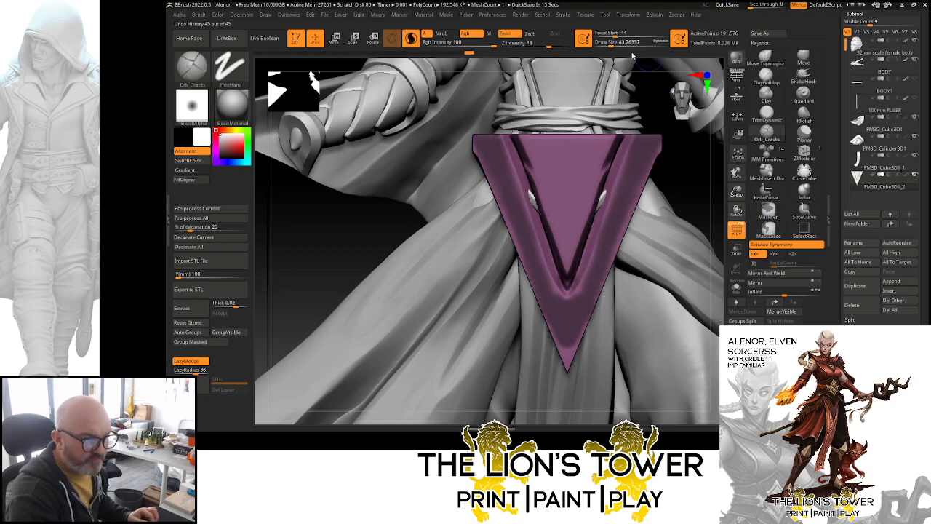
left_click_drag(611, 45, 609, 45)
key("ctrl")
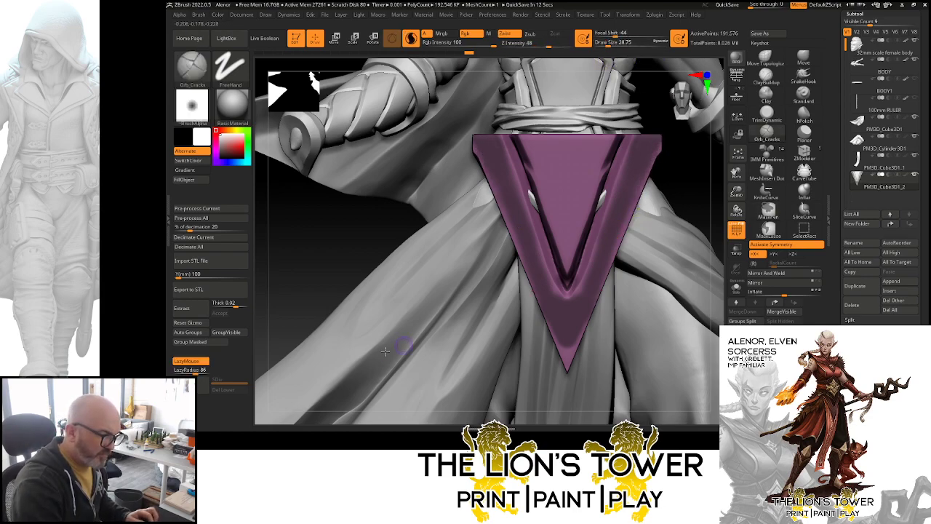
- Paint a symmetrical MaskPen band between the V-shaped grooves along the triangular plate's border at draw size 28.75
left_click(191, 361)
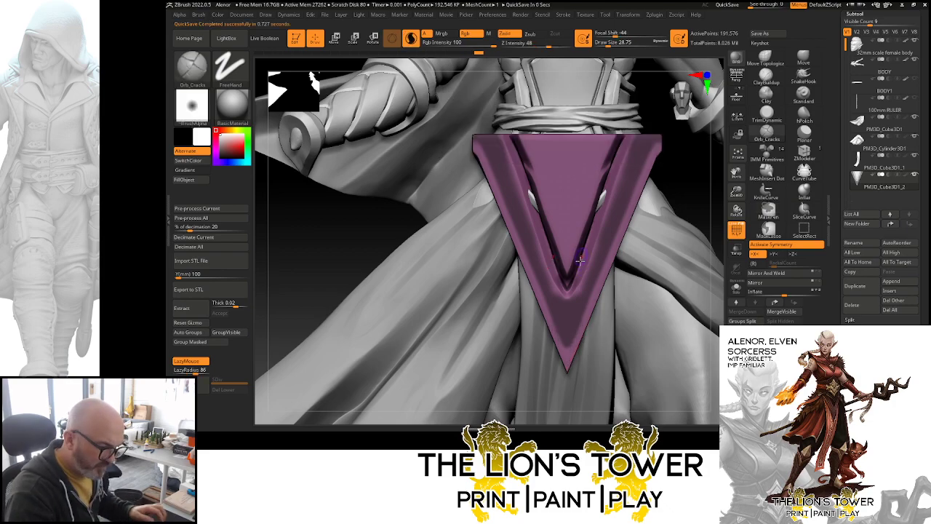
left_click_drag(576, 289, 645, 114)
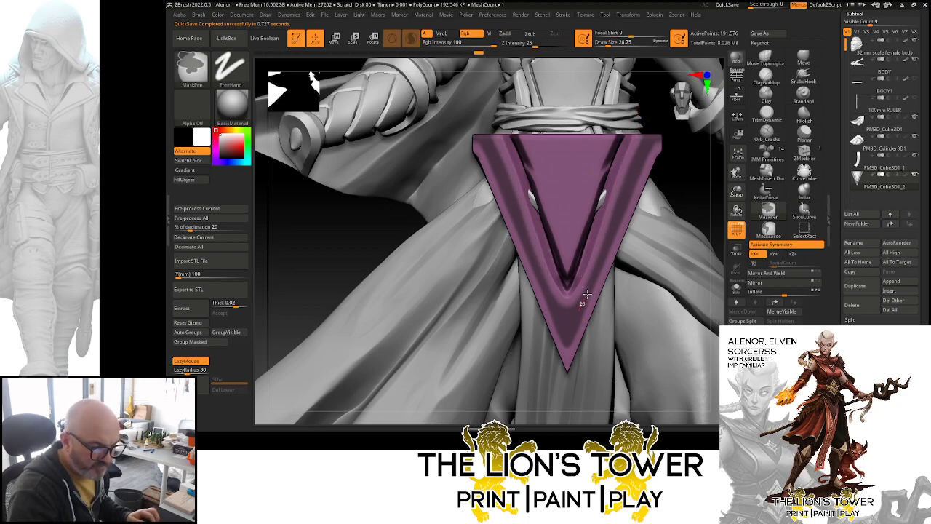
left_click_drag(595, 271, 615, 220)
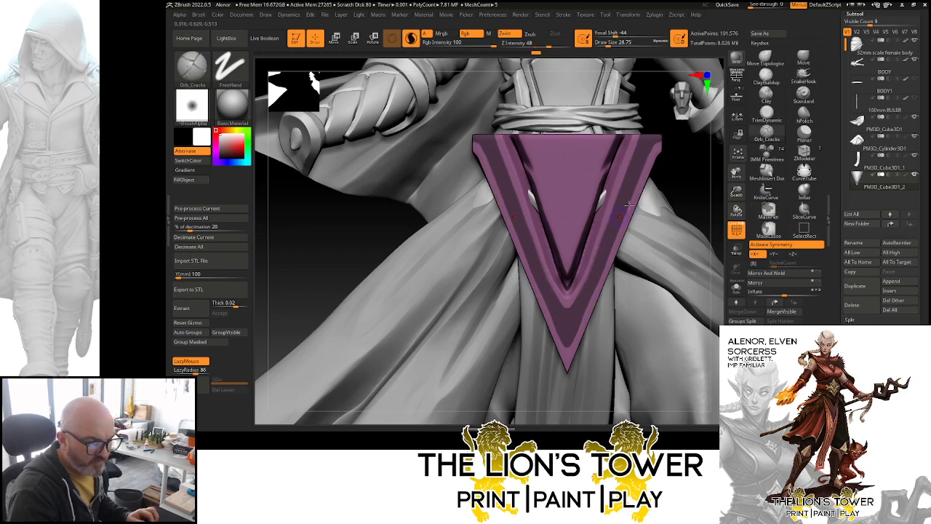
mouse_move(694, 188)
left_mouse_down()
mouse_move(703, 189)
mouse_move(687, 202)
left_mouse_up()
key("ctrl")
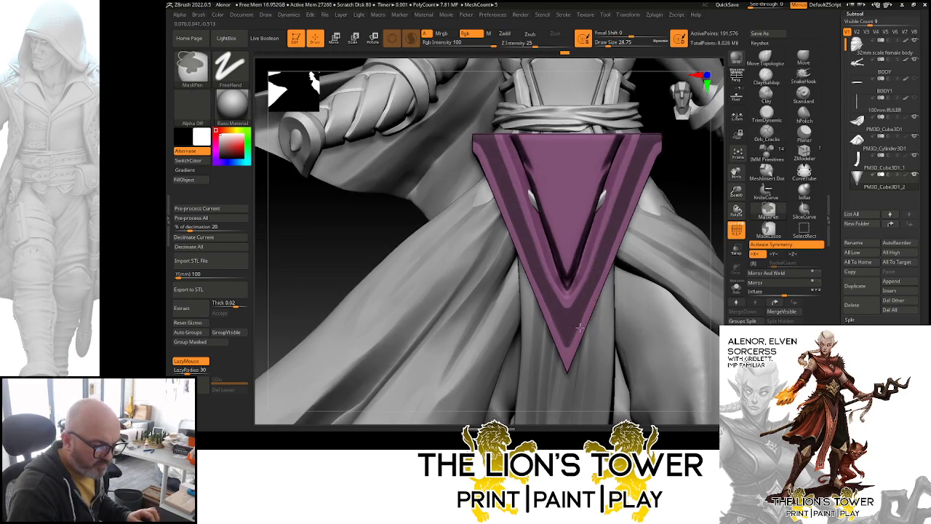
left_click_drag(580, 329, 680, 193)
- Invert the mask and move the unmasked part of the plate along Z, then clear the mask and remesh
left_click(496, 275, "ctrl")
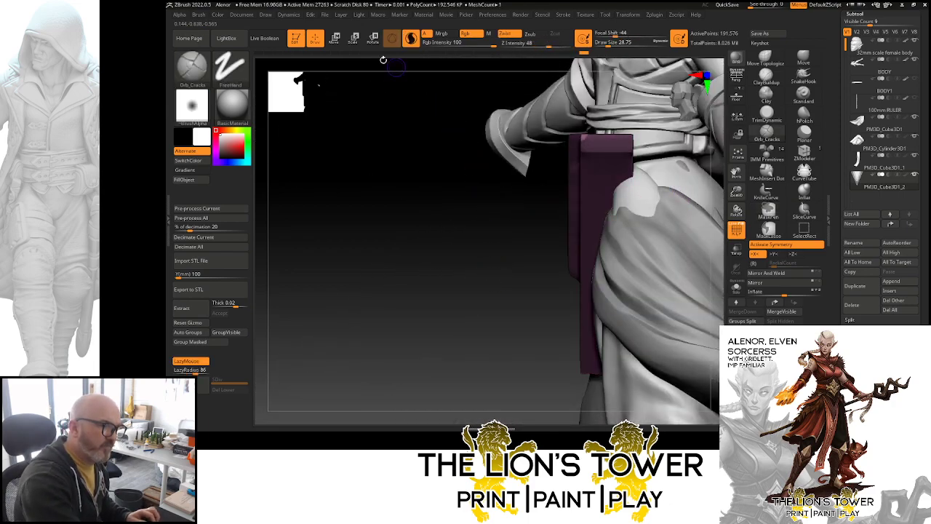
key("w")
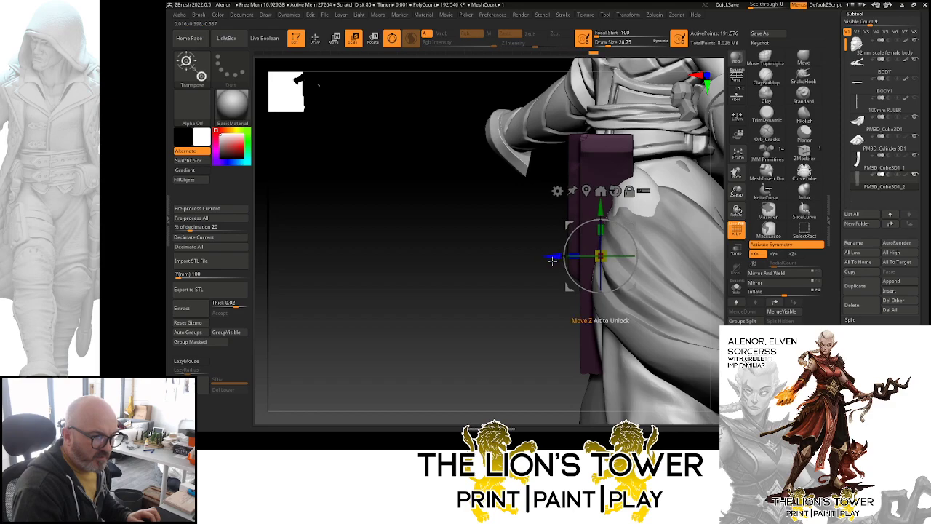
left_click_drag(509, 305, 592, 302)
left_click(712, 184, "ctrl")
mouse_move(714, 190)
left_mouse_down("ctrl")
mouse_move(717, 209)
mouse_move(654, 214)
left_mouse_up("ctrl")
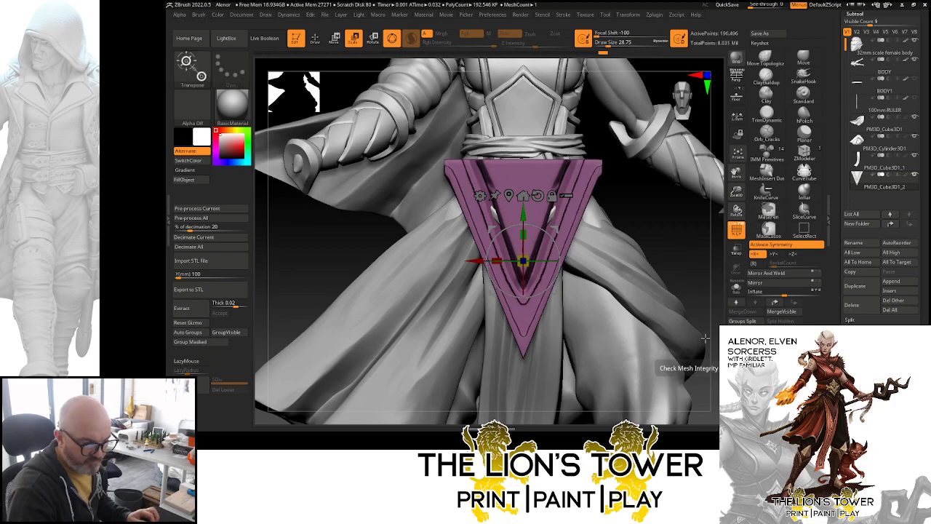
- Polish the outer border ridge and groove tip of the triangular plate with nPolish at draw size about 25
left_click_drag(703, 339, 674, 266)
left_click_drag(736, 191, 736, 222)
left_click(803, 115)
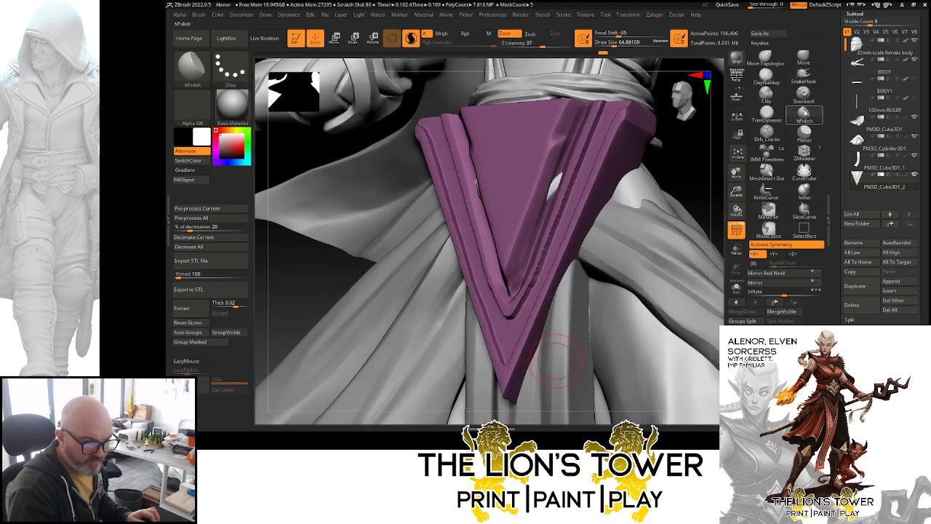
left_click_drag(640, 45, 603, 64)
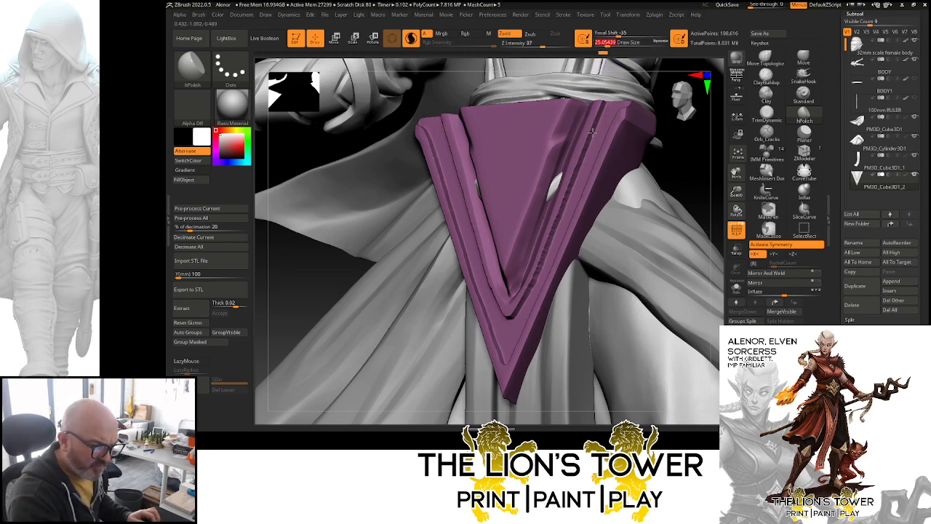
left_click_drag(592, 131, 561, 207)
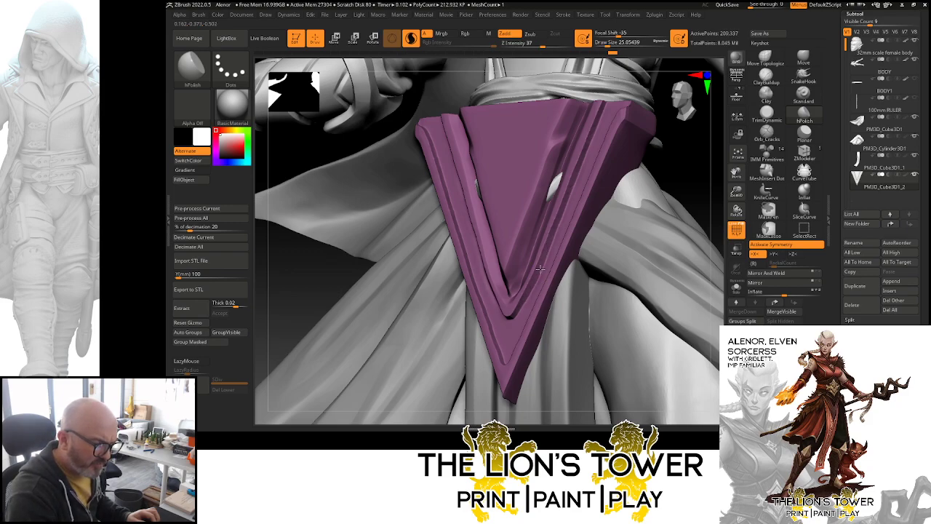
left_click_drag(512, 316, 508, 317)
- Polish the plate's side ridges and inner V-shaped groove walls with nPolish from several angles
left_click_drag(694, 182, 734, 215)
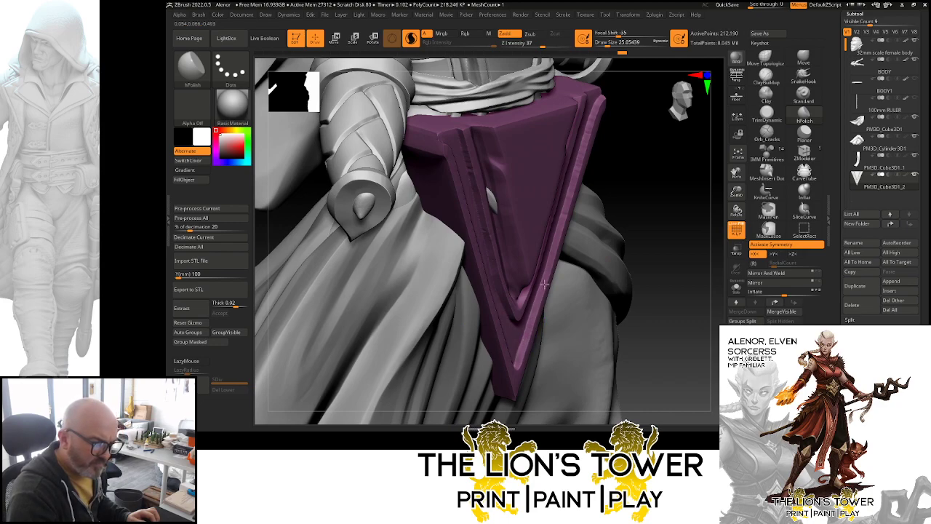
left_click_drag(566, 197, 574, 177)
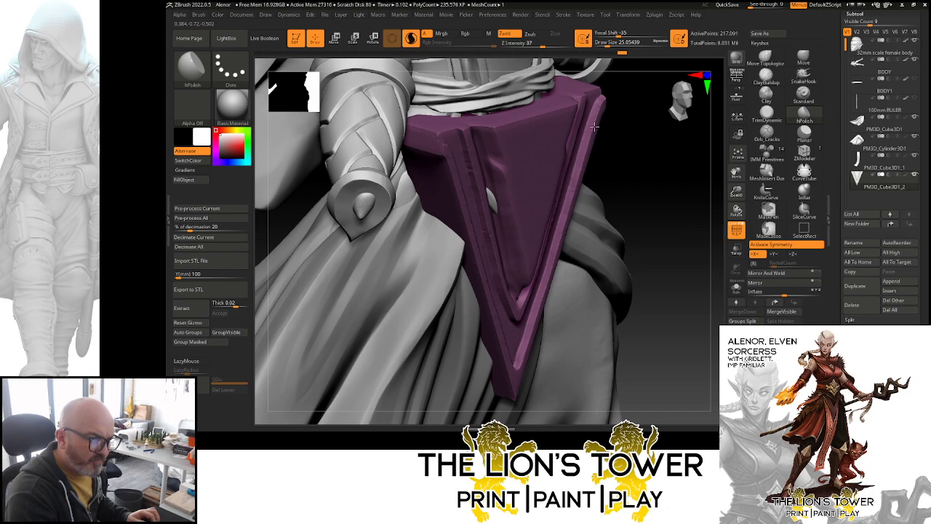
left_click_drag(594, 126, 592, 134)
mouse_move(605, 170)
left_mouse_down()
mouse_move(628, 139)
mouse_move(618, 140)
left_mouse_up()
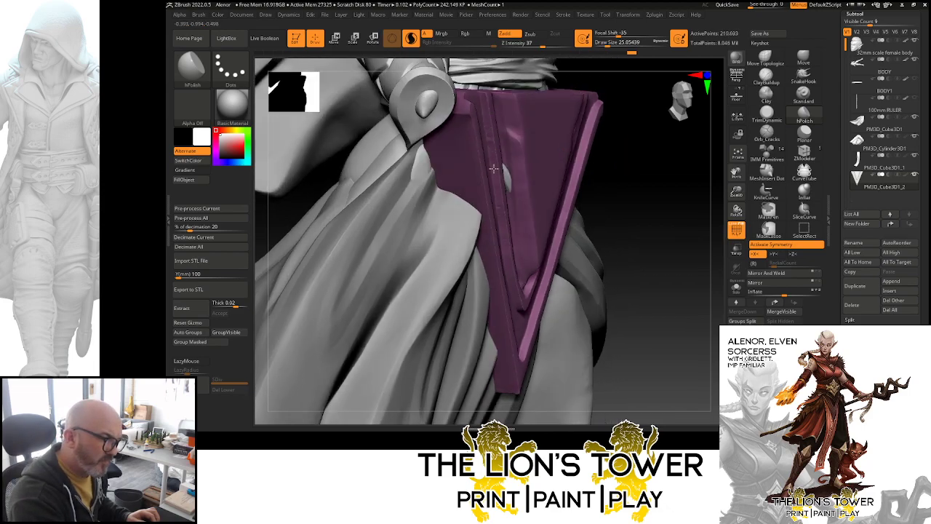
left_click_drag(525, 296, 530, 283)
mouse_move(656, 230)
left_mouse_down("shift")
mouse_move(707, 168)
mouse_move(606, 122)
left_mouse_up("shift")
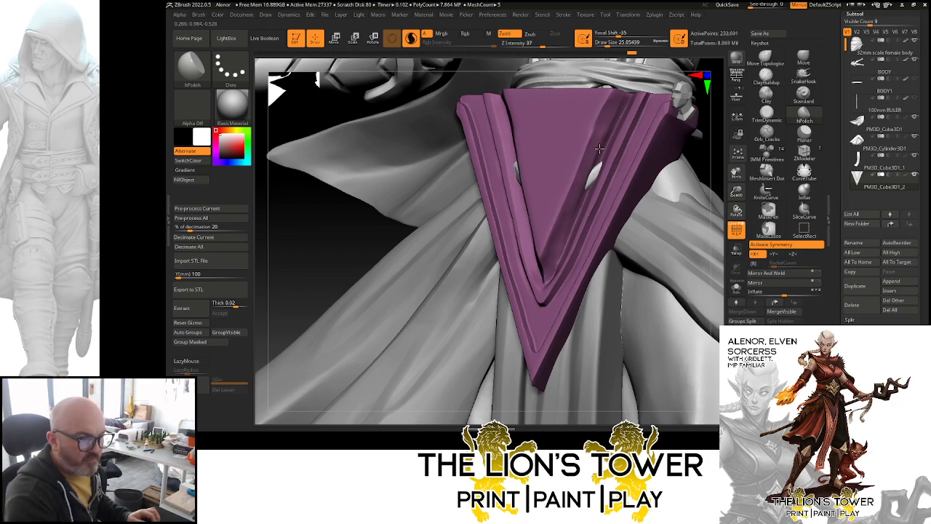
left_click_drag(609, 122, 600, 99)
- Disable Sculptris Pro, adjust the V-shaped grooves near the plate's lower tip using Move at draw size about 62, and remesh the plate
left_click(411, 37)
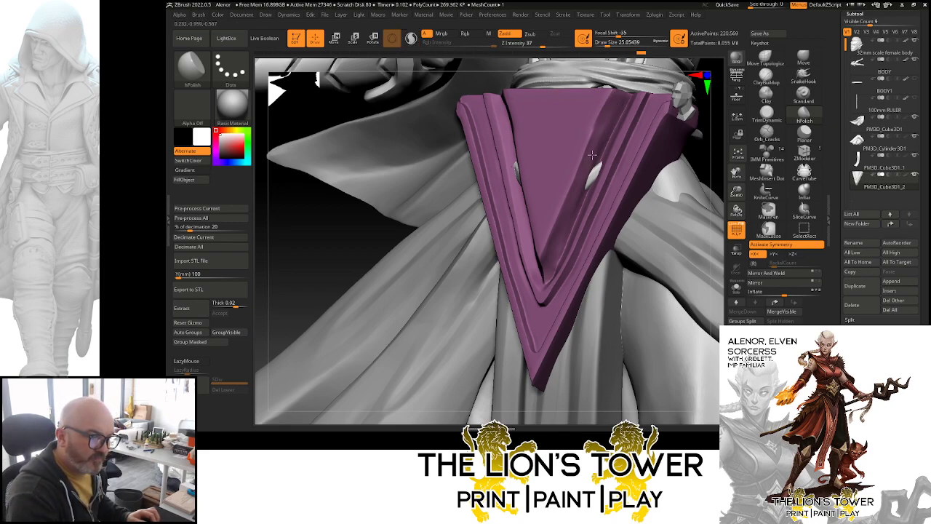
right_click_drag(675, 157, 704, 167)
left_click(778, 43)
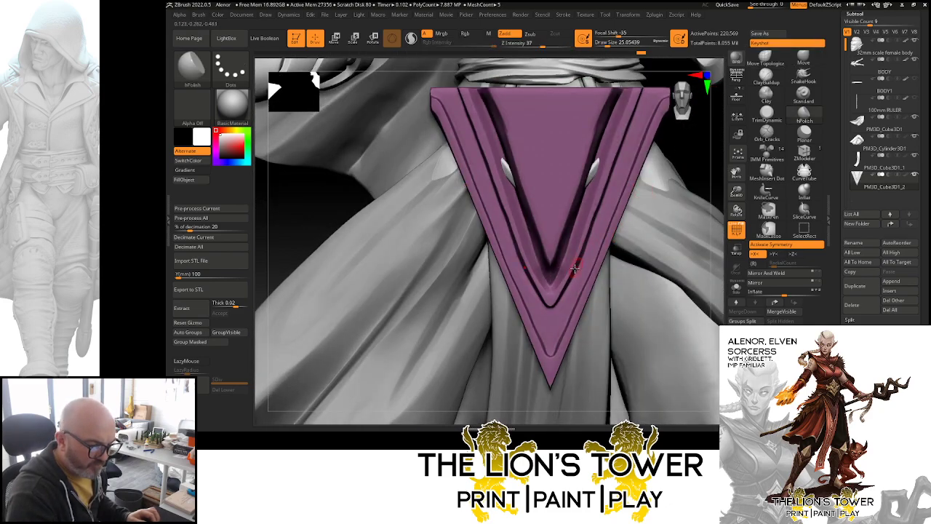
left_click(612, 44)
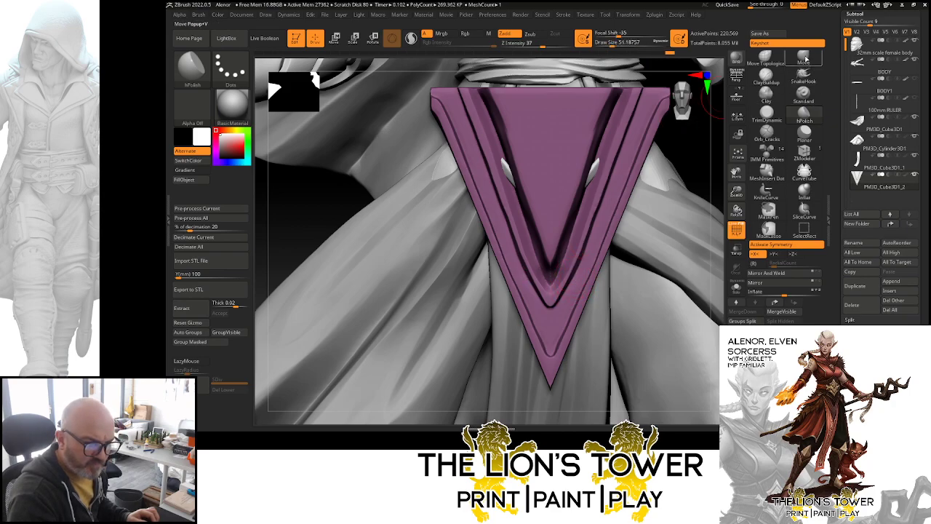
left_click(803, 57)
left_click_drag(635, 44, 613, 44)
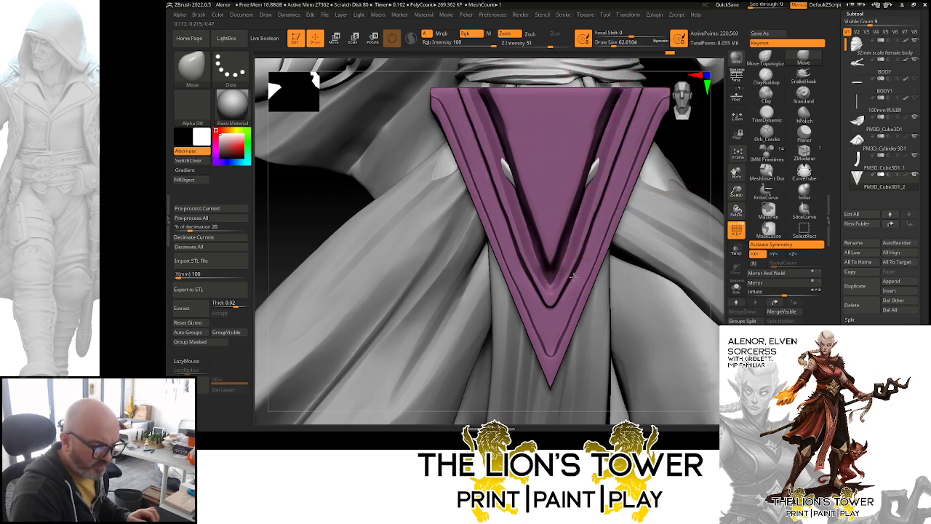
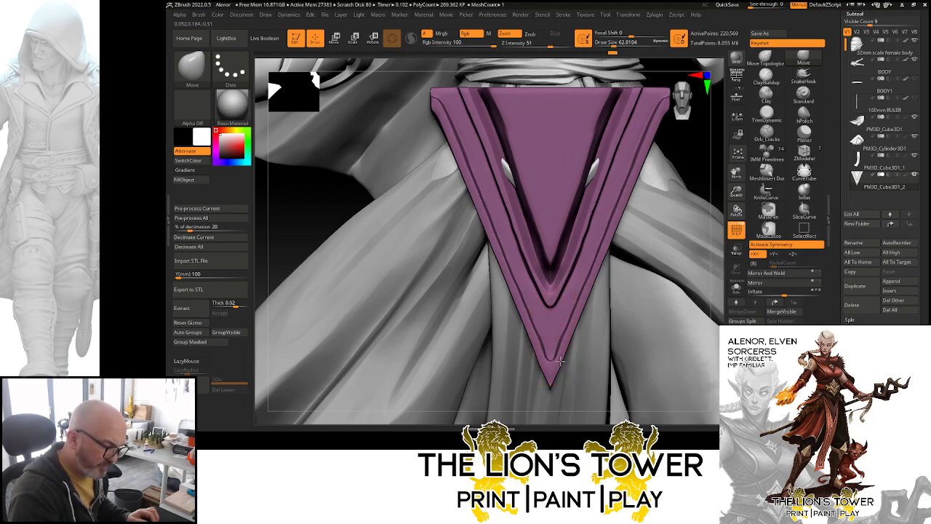
left_click_drag(560, 361, 558, 340)
left_click_drag(727, 204, 695, 198, "alt")
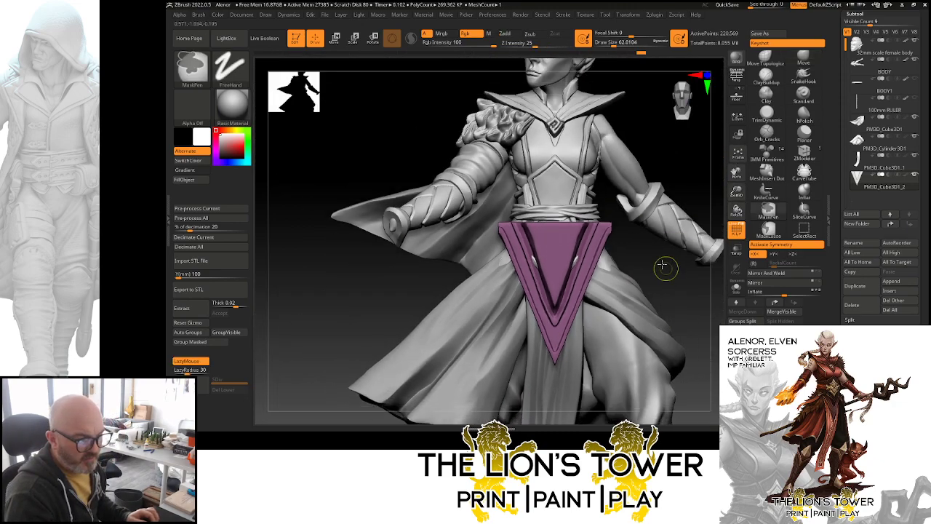
mouse_move(664, 267)
left_mouse_down("ctrl")
mouse_move(721, 323)
mouse_move(664, 278)
mouse_move(627, 270)
left_mouse_up("ctrl")
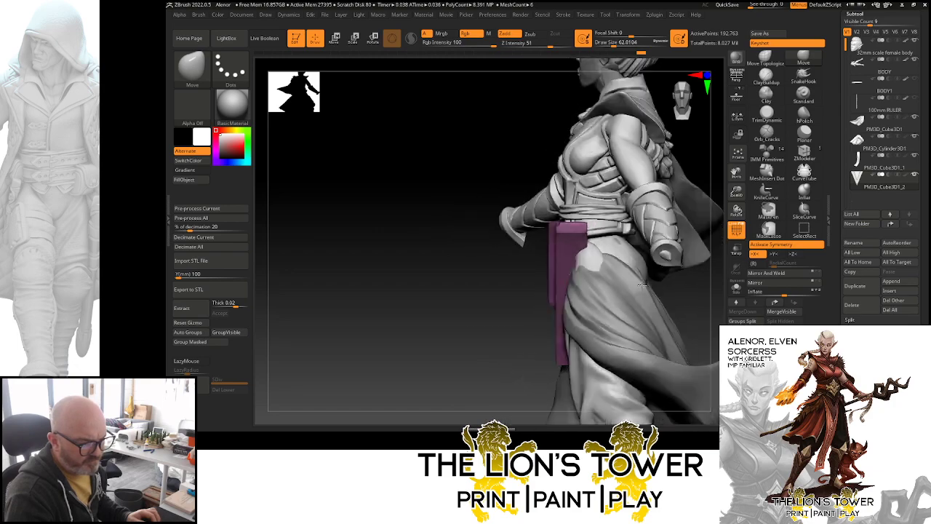
- Pull the plate's upper edge back against the hips with the symmetrical Move brush at draw size about 379
left_click(805, 59)
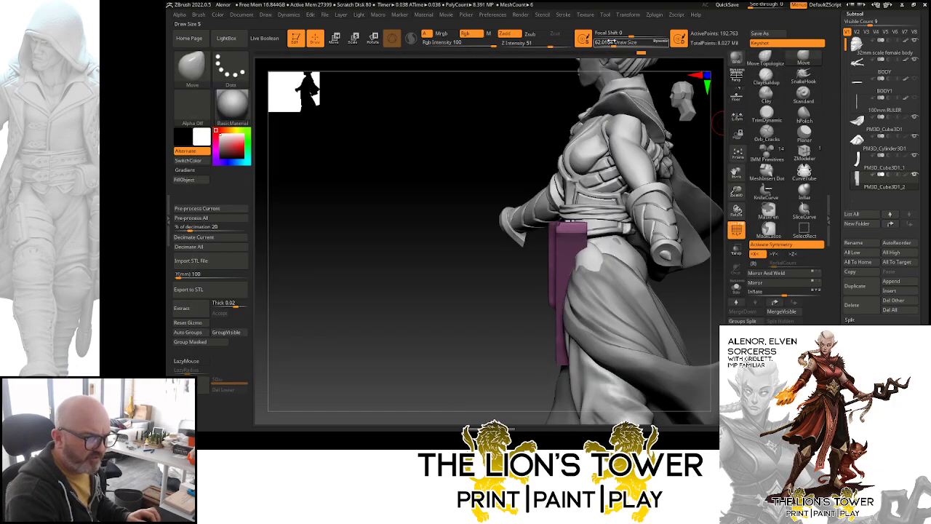
left_click_drag(615, 45, 633, 48)
key("x")
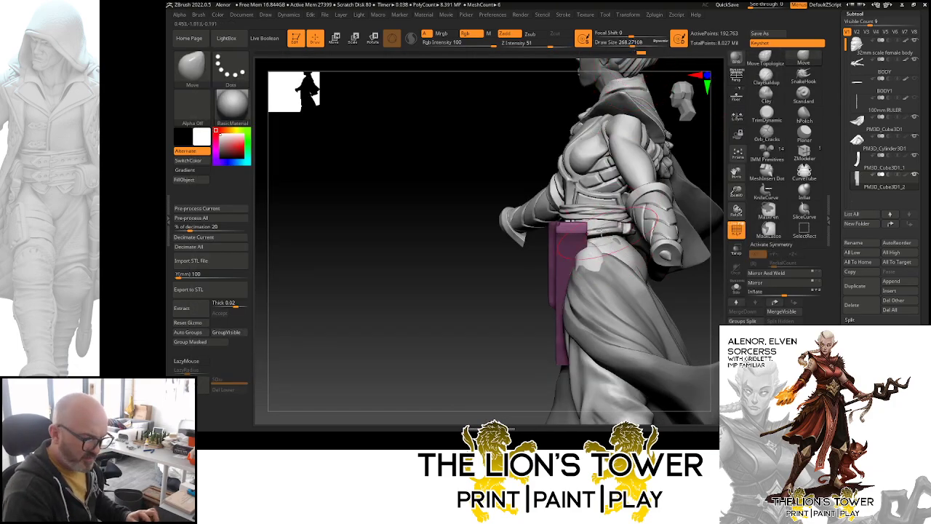
left_click_drag(692, 296, 730, 288)
key("x")
left_click_drag(670, 267, 615, 260)
left_click_drag(632, 46, 639, 46)
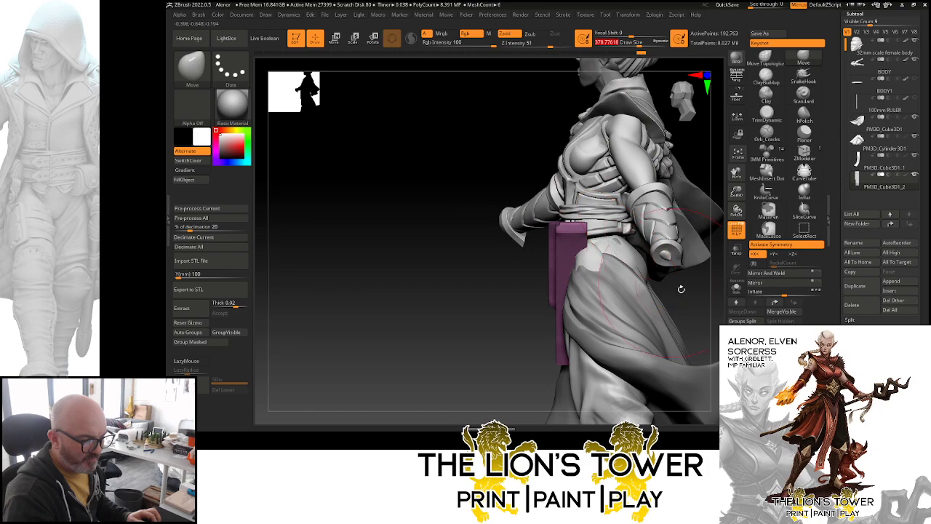
left_click_drag(681, 290, 509, 222)
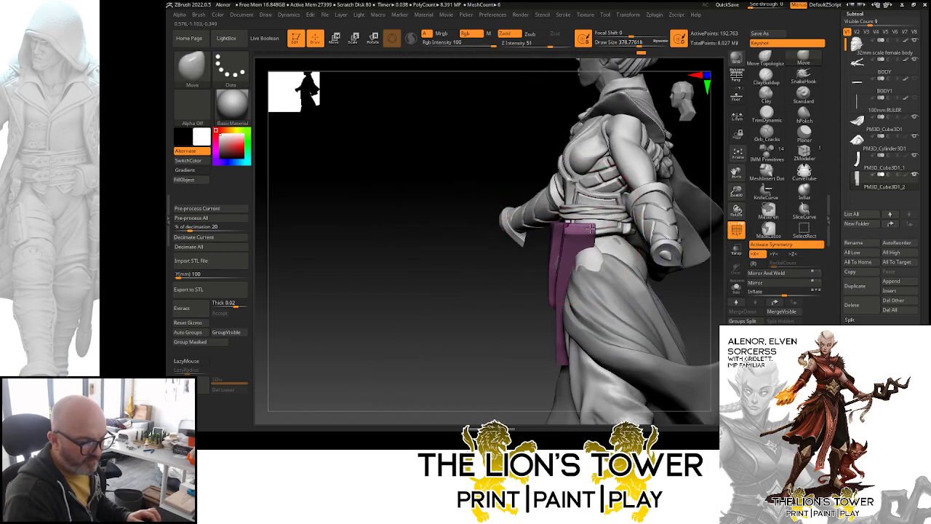
mouse_move(597, 231)
left_mouse_down()
mouse_move(581, 214)
mouse_move(591, 218)
left_mouse_up()
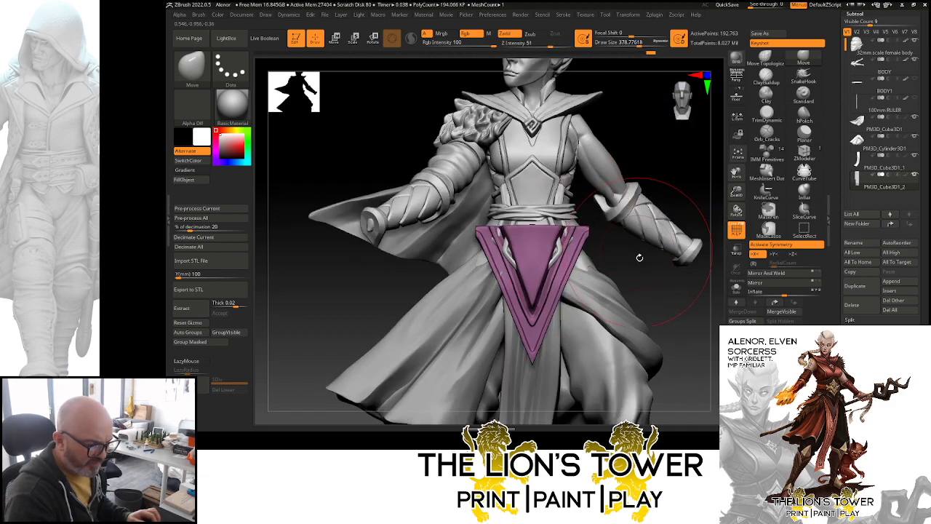
- Curve the plate's upper corners around the waist with Move, reducing the draw size to about 212
left_click_drag(640, 256, 591, 223)
mouse_move(648, 208)
left_mouse_down()
mouse_move(652, 182)
mouse_move(653, 220)
mouse_move(598, 247)
left_mouse_up()
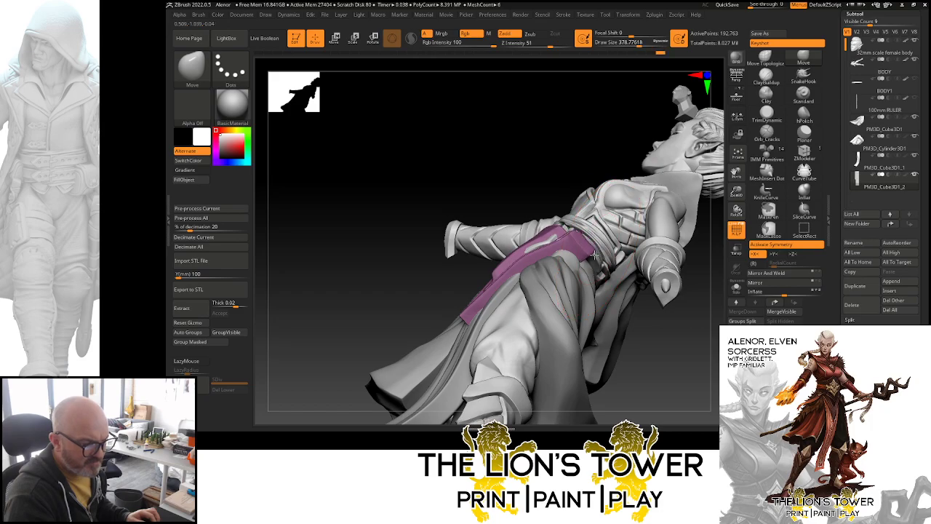
left_click_drag(645, 340, 634, 236)
left_click_drag(610, 187, 622, 55)
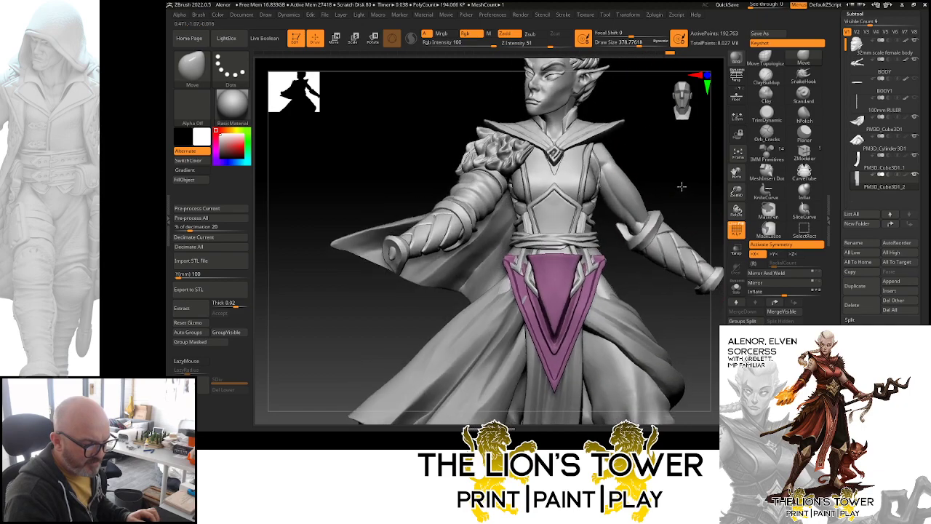
left_click(629, 44)
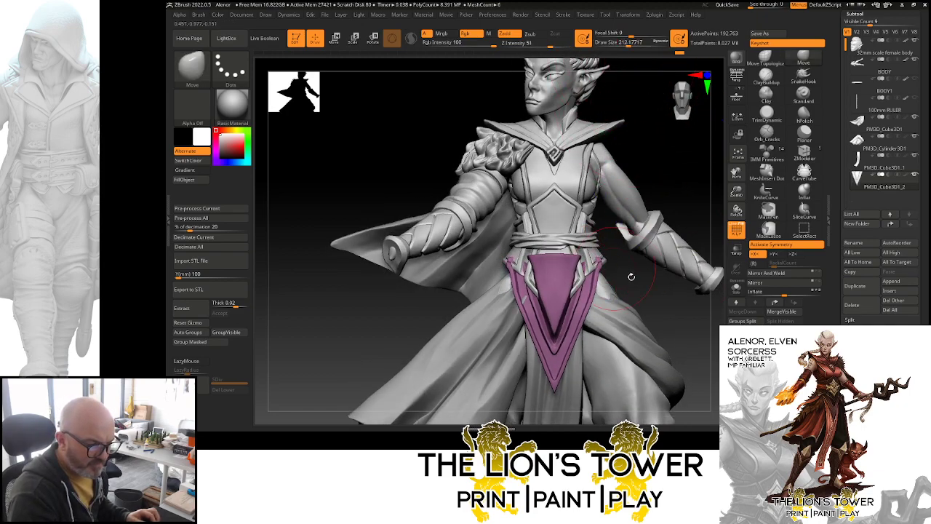
mouse_move(631, 277)
left_mouse_down()
mouse_move(716, 287)
mouse_move(698, 297)
mouse_move(578, 278)
mouse_move(633, 264)
mouse_move(676, 185)
mouse_move(673, 96)
left_mouse_up()
- Tuck the plate's upper corners against the hips using symmetrical Move, reducing the draw size to about 97
left_click(629, 44)
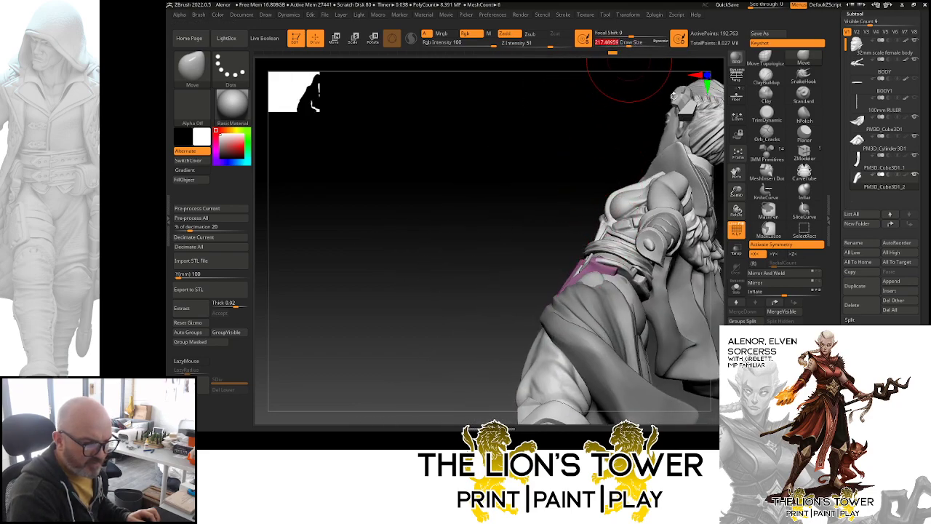
mouse_move(737, 192)
left_mouse_down()
mouse_move(740, 176)
mouse_move(738, 244)
left_mouse_up()
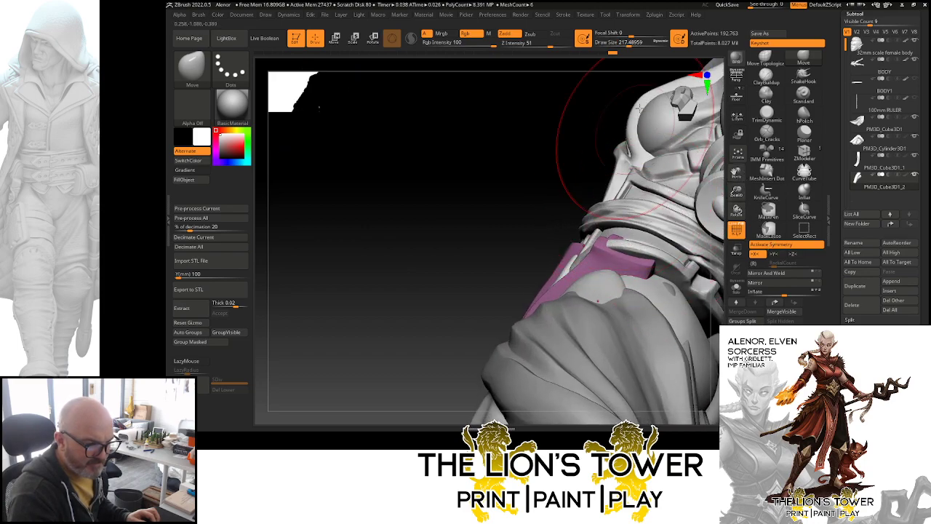
mouse_move(592, 160)
left_mouse_down()
mouse_move(586, 125)
mouse_move(616, 149)
left_mouse_up()
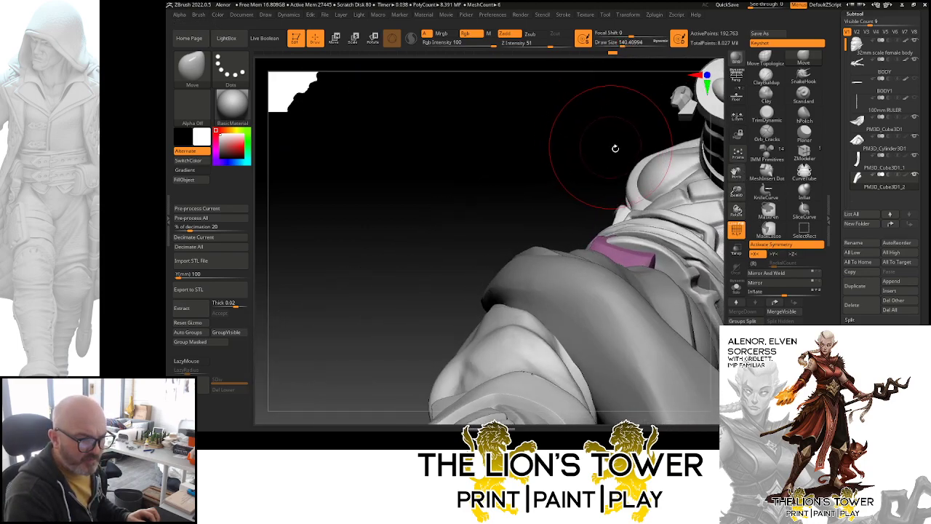
left_click(619, 44)
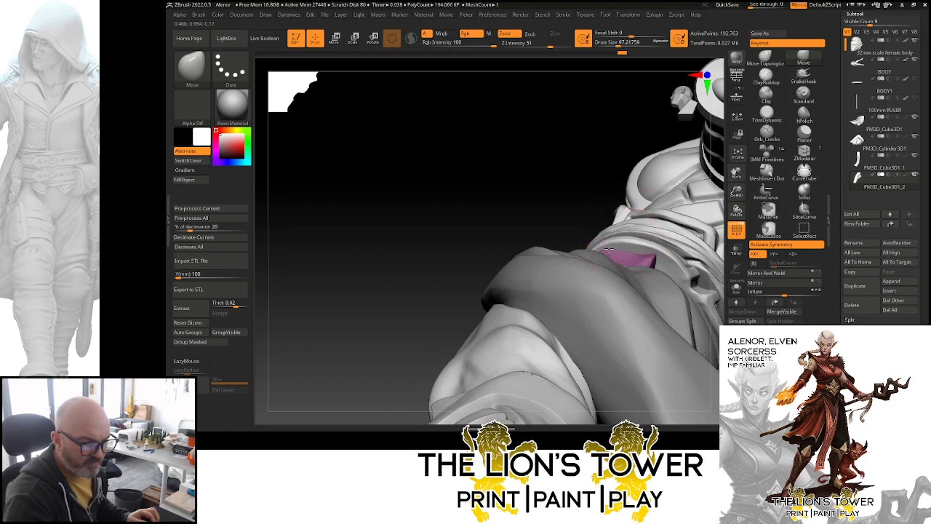
mouse_move(595, 206)
left_mouse_down()
mouse_move(618, 216)
mouse_move(585, 277)
left_mouse_up()
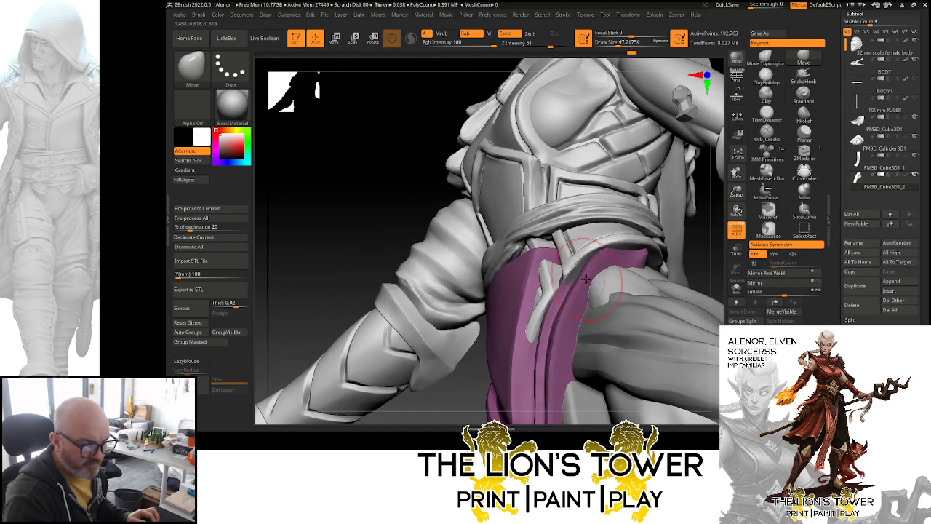
- Push the plate's upper centre back beneath the bodice's pointed front using Move at draw size about 274
mouse_move(715, 237)
left_mouse_down()
mouse_move(698, 214)
mouse_move(707, 205)
mouse_move(677, 189)
mouse_move(683, 245)
mouse_move(676, 124)
left_mouse_up()
left_click(631, 45)
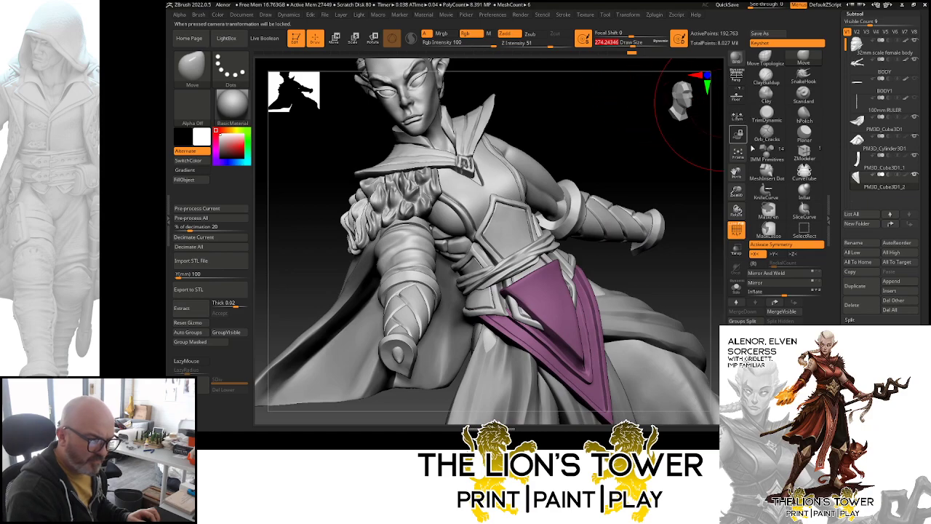
left_click_drag(736, 192, 735, 167)
left_click_drag(633, 259, 645, 158, "alt")
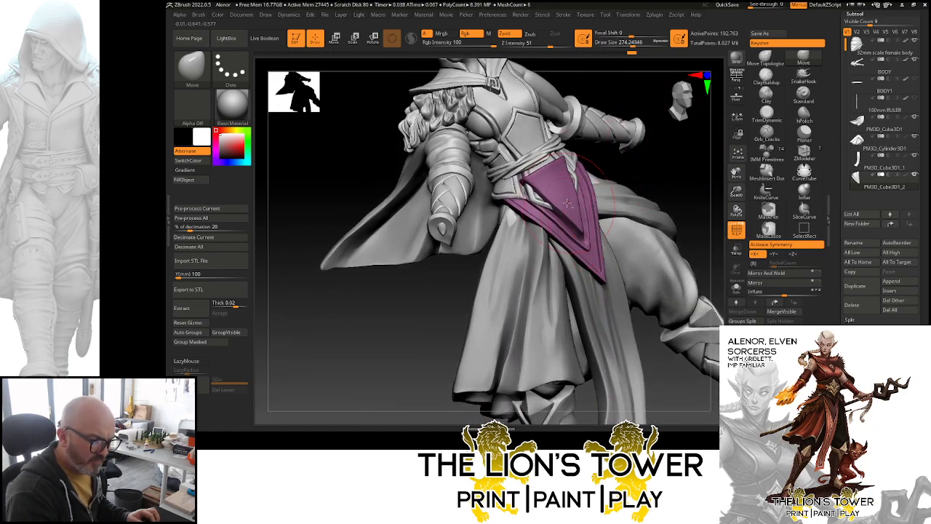
left_click_drag(555, 183, 550, 173)
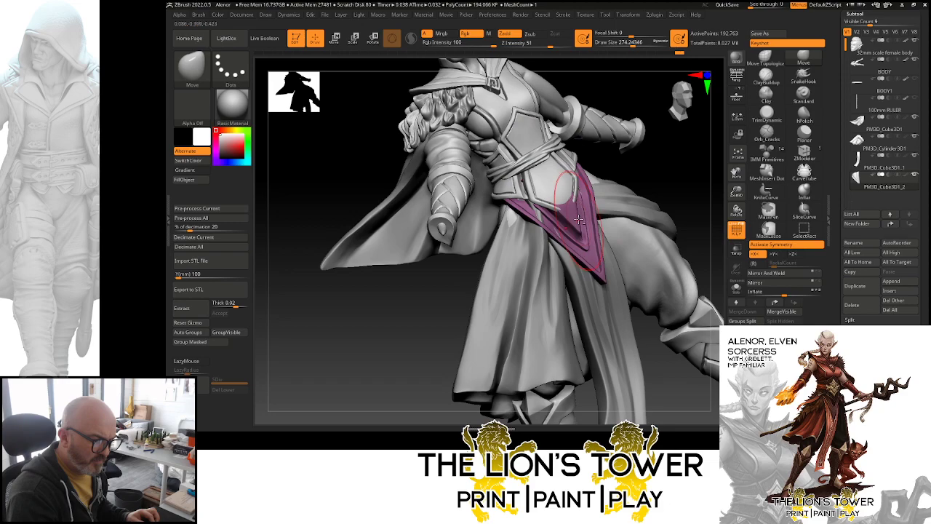
left_click_drag(651, 165, 622, 177)
- Widen the front cloth panel's upper edges around the plate using Move with symmetry enabled, reducing the draw size to about 172
left_click(565, 251, "alt")
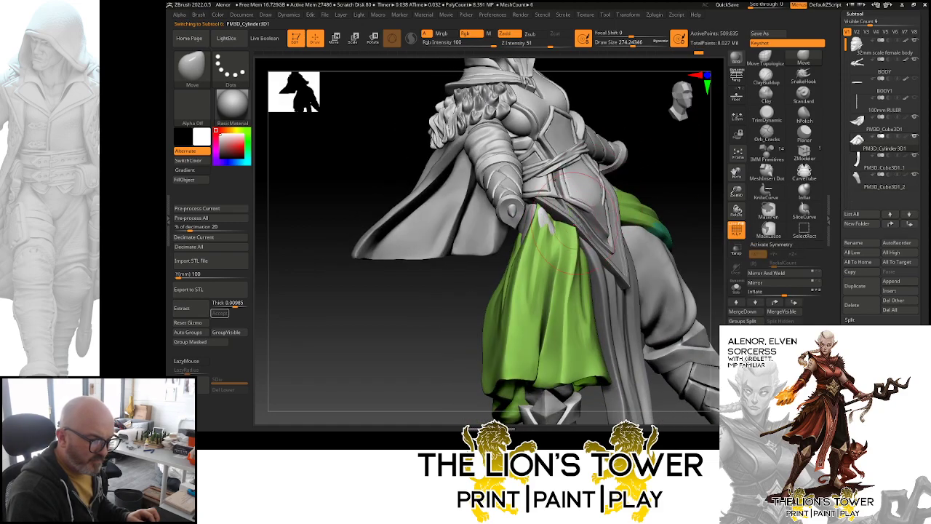
mouse_move(658, 169)
left_mouse_down()
mouse_move(679, 165)
mouse_move(645, 166)
left_mouse_up()
left_click(632, 176, "alt")
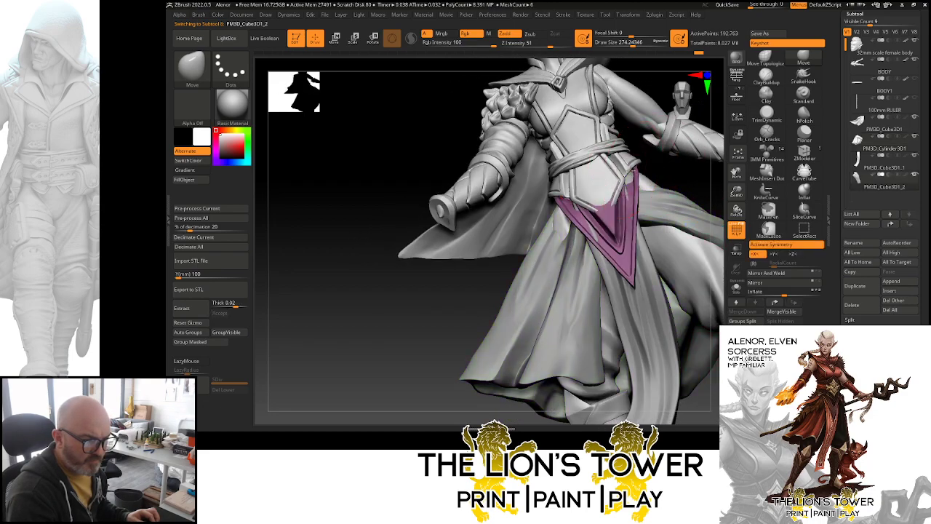
left_click(651, 195, "alt")
key("ctrl")
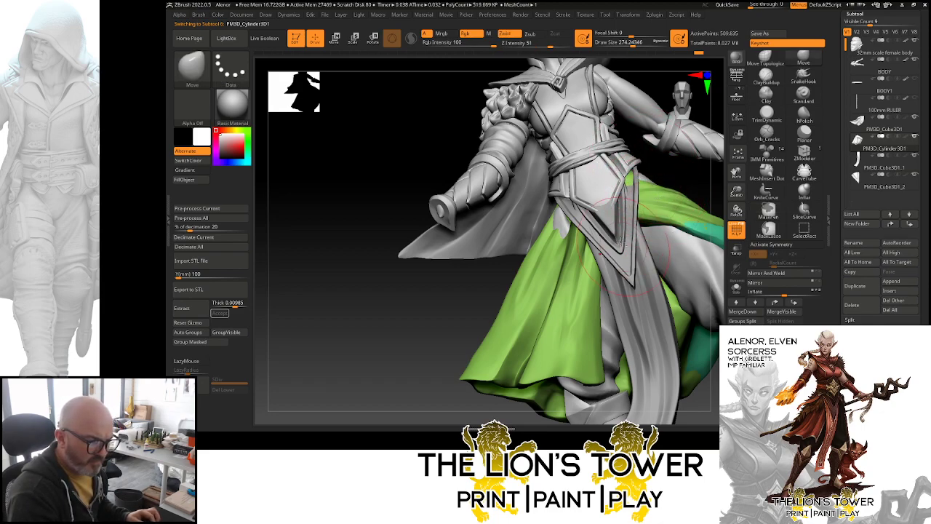
left_click(645, 249, "alt")
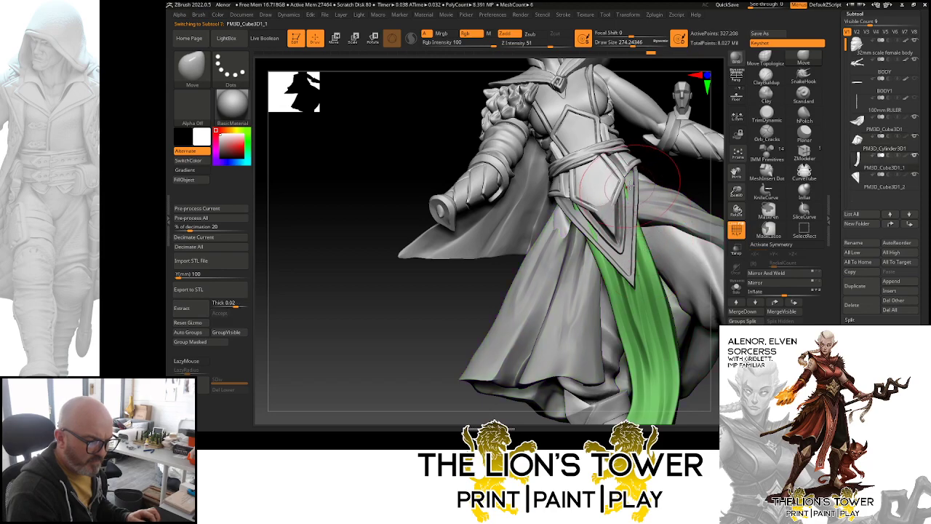
key("x")
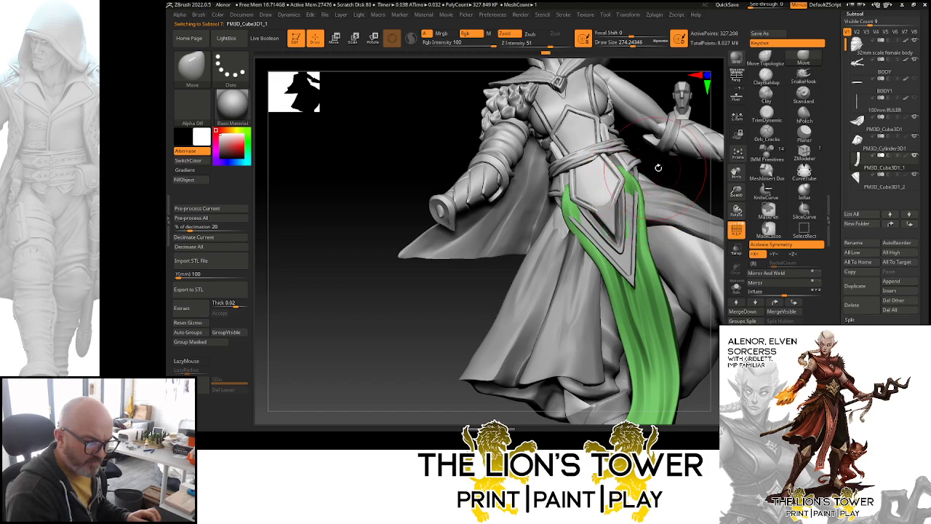
left_click_drag(657, 167, 680, 135)
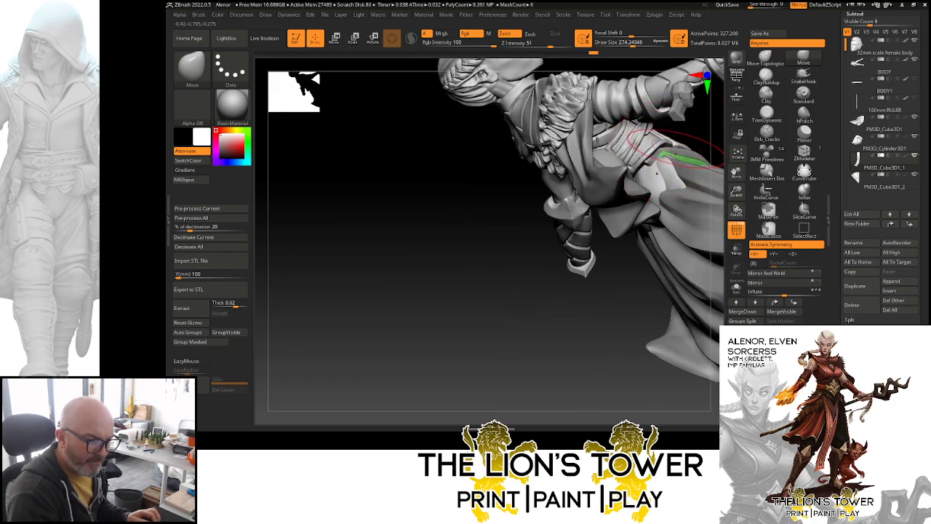
left_click_drag(656, 173, 637, 254)
left_click_drag(640, 42, 621, 42)
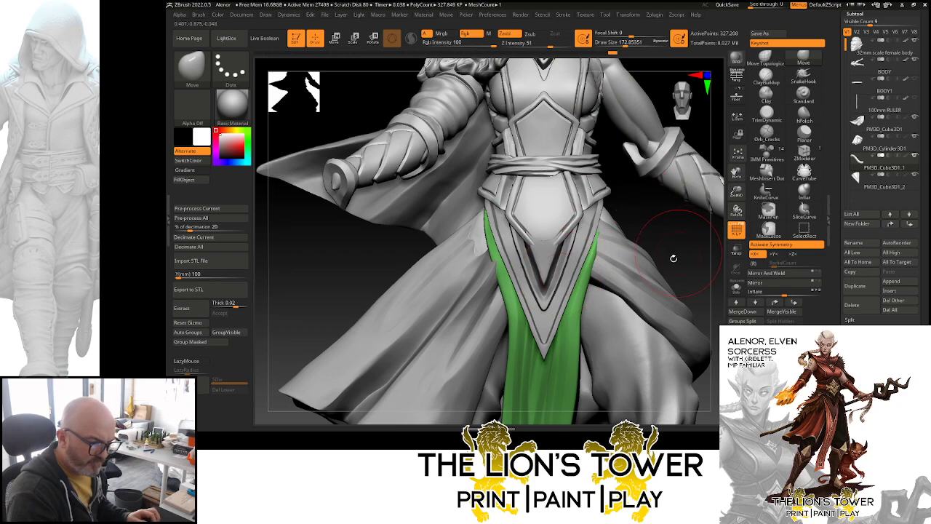
- Pull the skirt's upper edge up over the exposed hip beside the plate using Move Topological at draw size about 167
left_click_drag(674, 258, 608, 233)
left_click(603, 232, "alt")
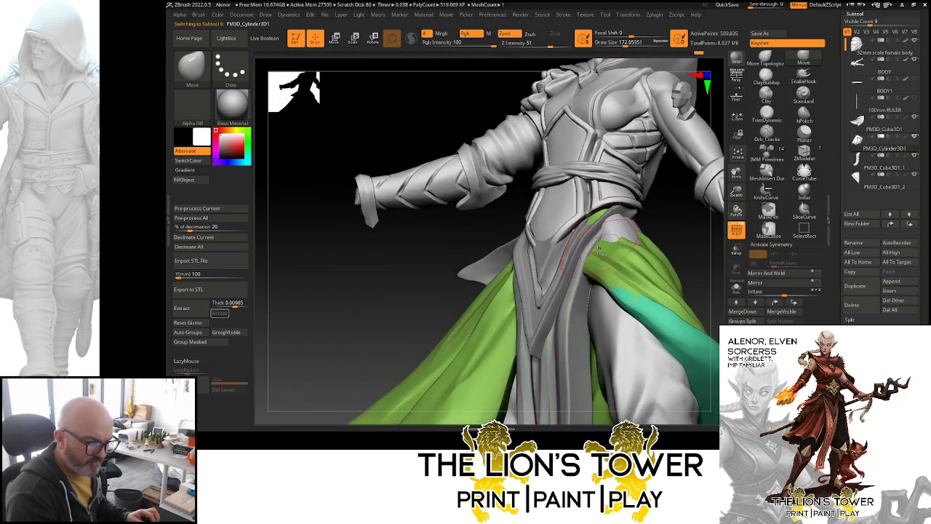
left_click_drag(660, 216, 608, 226)
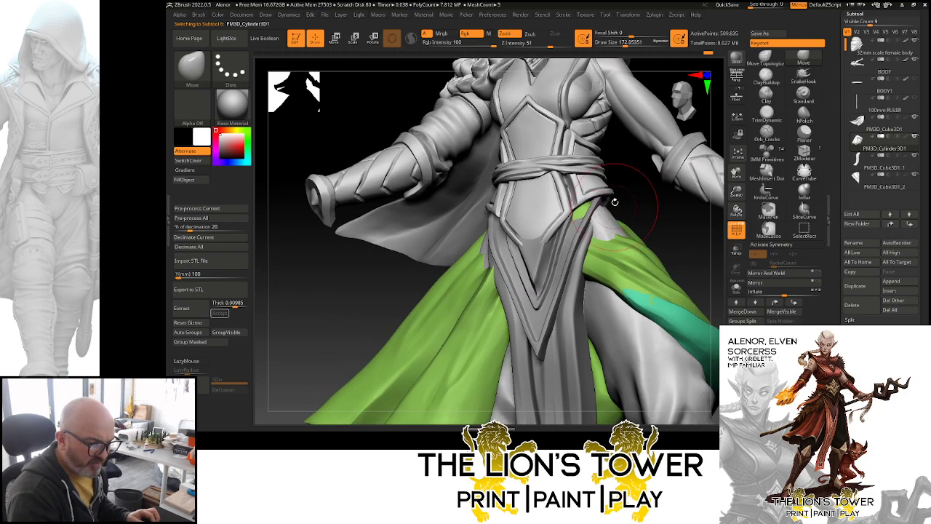
left_click(608, 223, "alt")
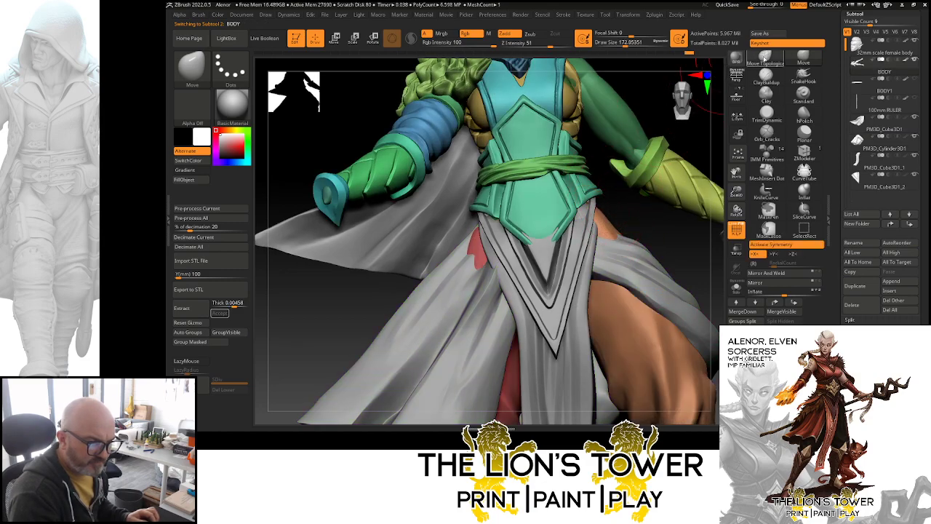
left_click(765, 59)
left_click(640, 43)
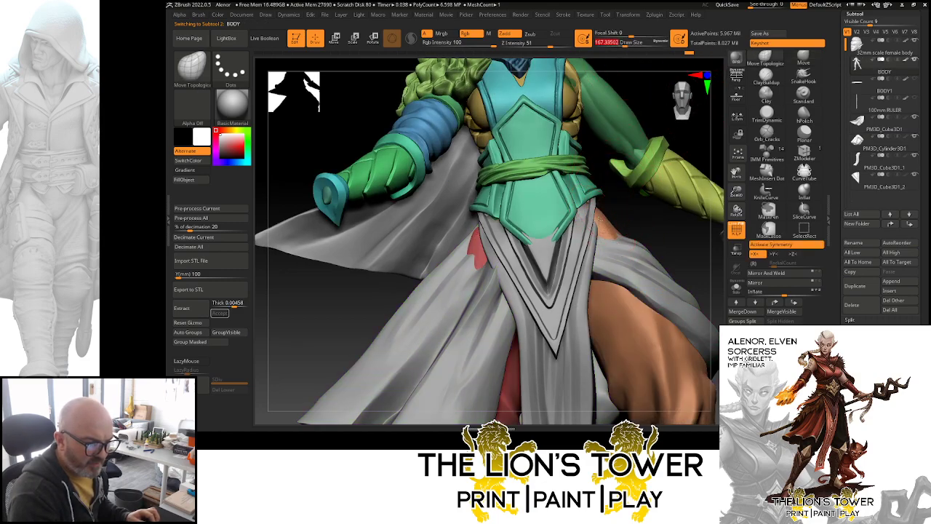
left_click_drag(603, 218, 533, 248)
left_click(527, 271, "alt")
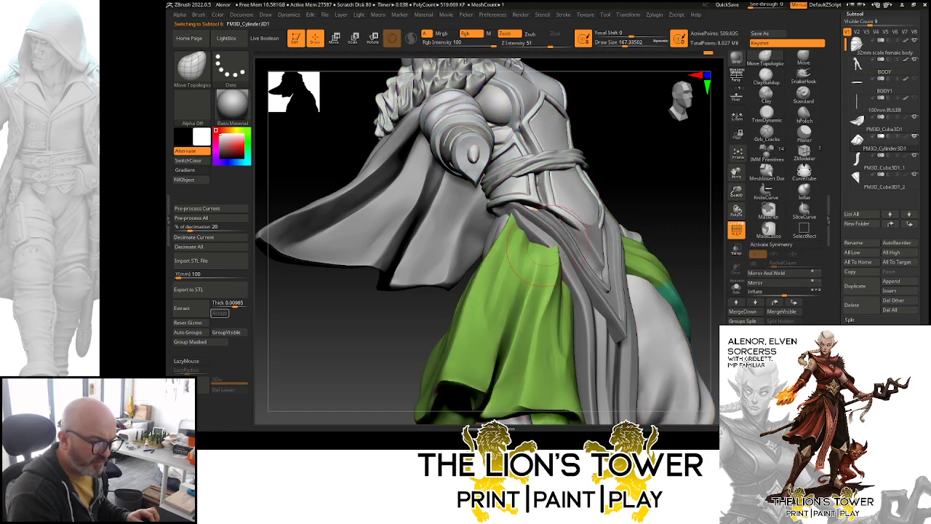
mouse_move(666, 180)
left_mouse_down()
mouse_move(618, 198)
mouse_move(654, 187)
left_mouse_up()
left_click_drag(559, 282, 549, 286)
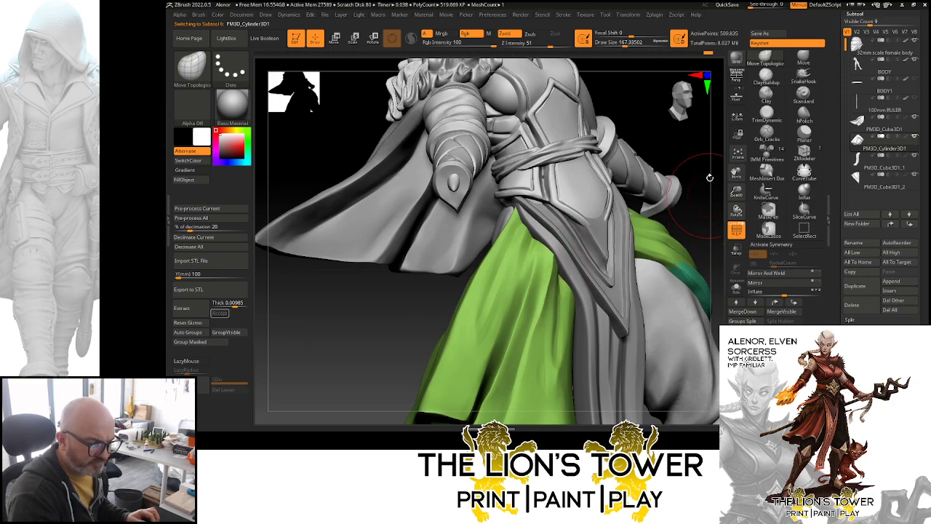
left_click_drag(709, 177, 666, 175)
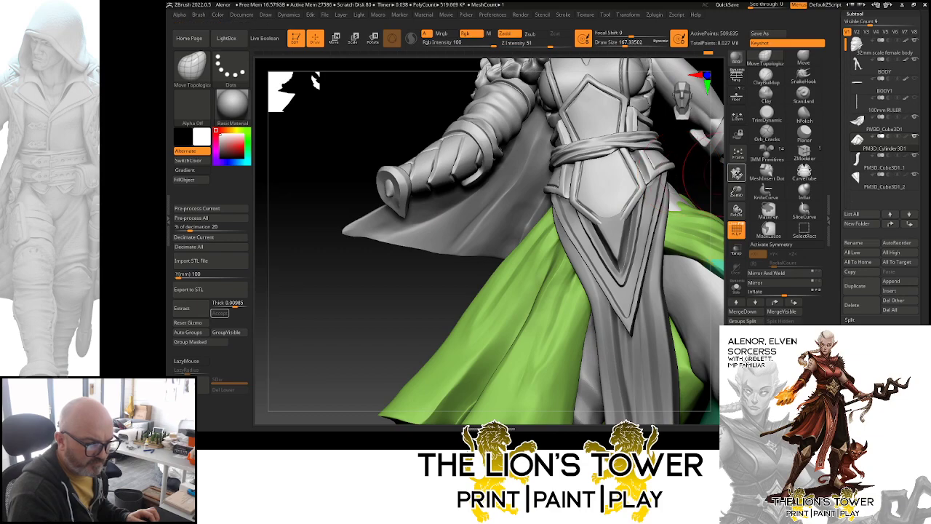
- Reshape the plate's upper edge and corners beneath the bodice using the Move brush at draw size about 153
left_click_drag(731, 173, 603, 204)
left_click(588, 206, "alt")
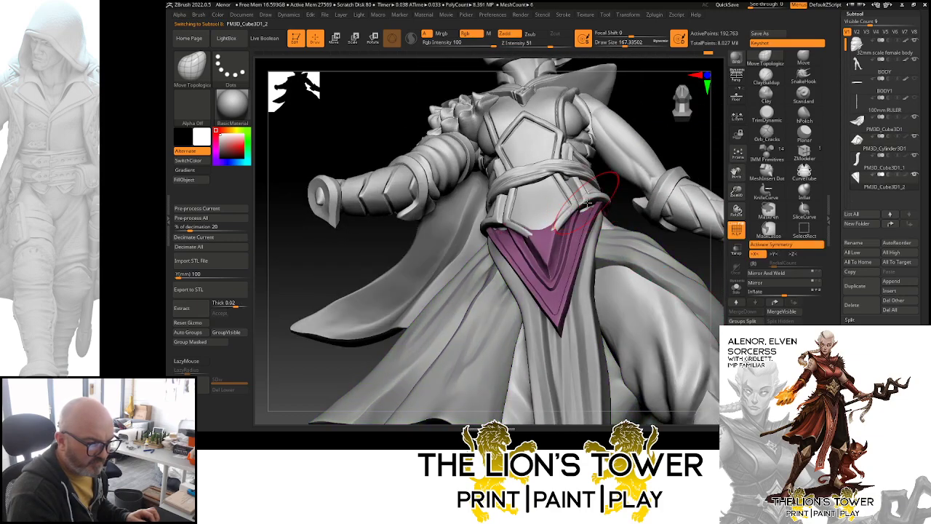
left_click(803, 58)
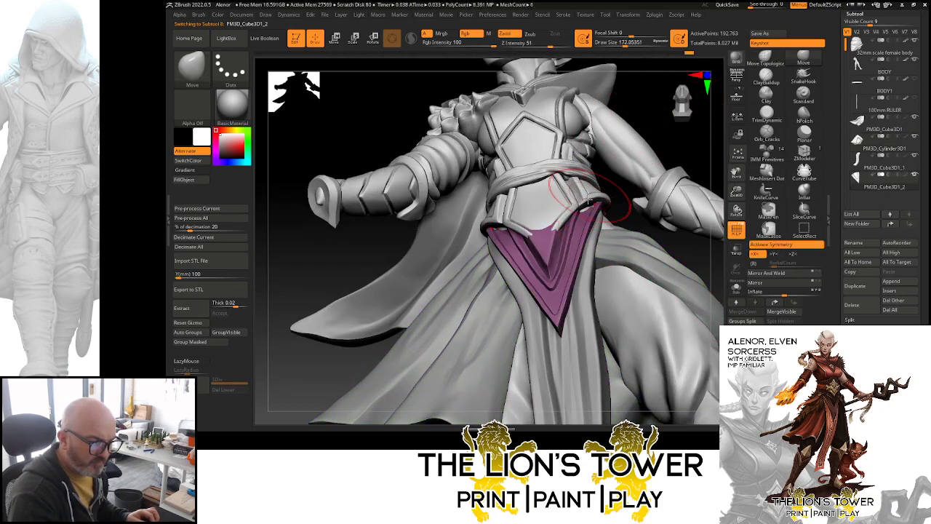
left_click_drag(624, 45, 621, 45)
left_click_drag(646, 122, 641, 85)
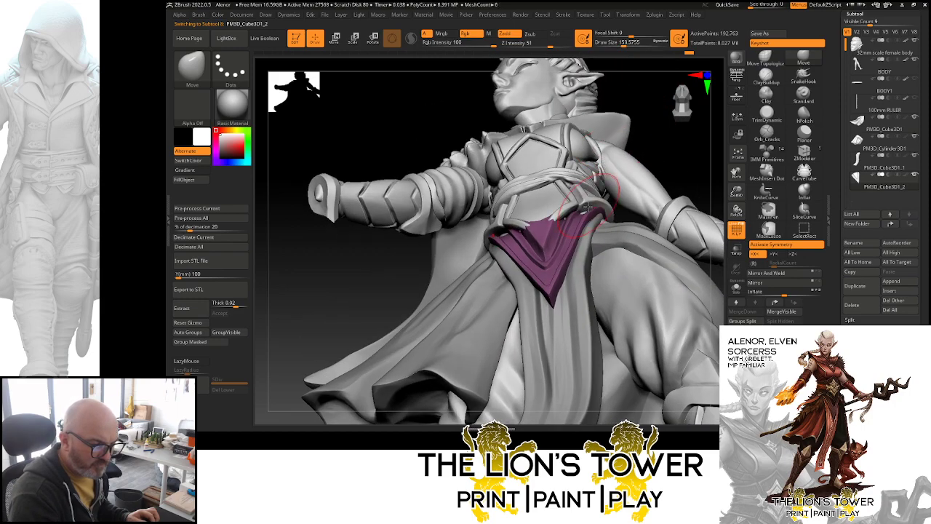
left_click_drag(632, 156, 570, 223)
left_click_drag(650, 131, 556, 229)
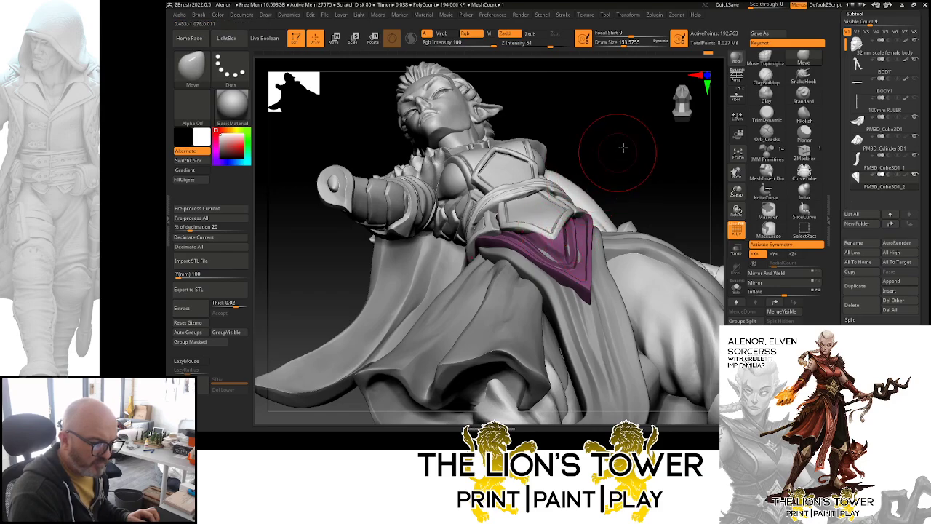
mouse_move(623, 148)
left_mouse_down()
mouse_move(618, 191)
mouse_move(634, 155)
left_mouse_up()
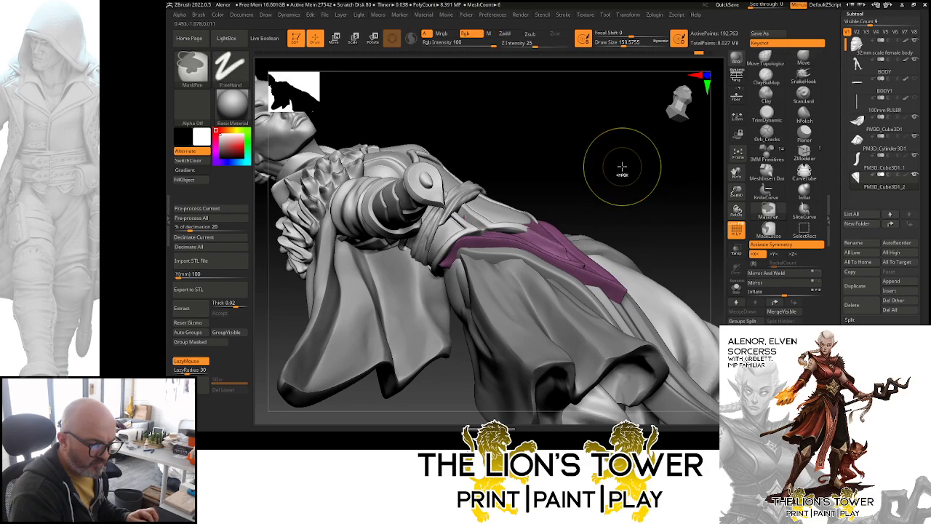
left_click_drag(618, 169, 571, 195)
- Adjust the bodice's pointed lower edge where it overlaps the plate using Move, and reselect the plate
left_click(553, 209, "alt")
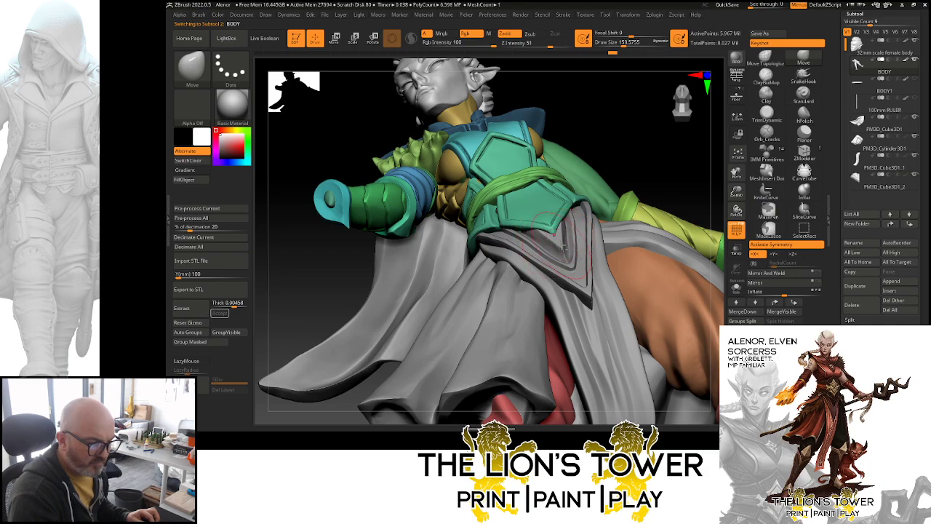
left_click_drag(632, 160, 588, 194)
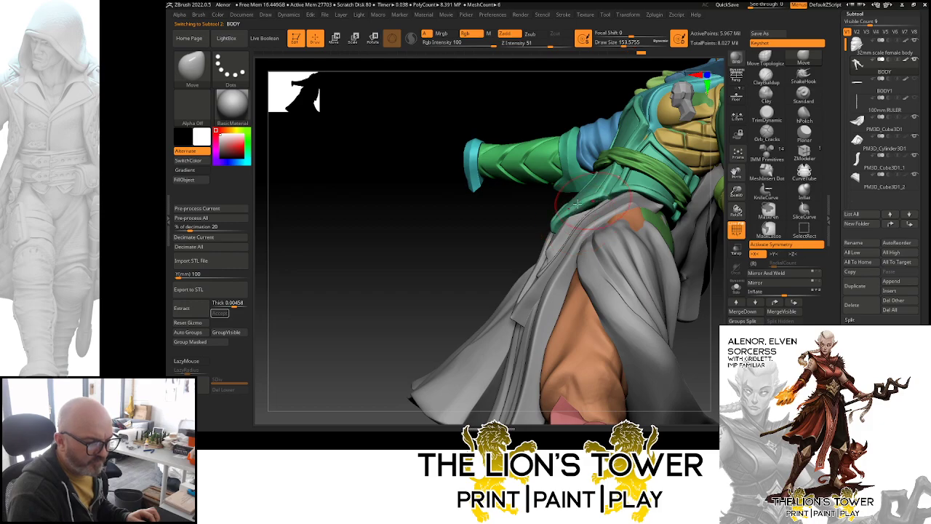
mouse_move(577, 204)
right_mouse_down()
mouse_move(688, 142)
mouse_move(675, 160)
mouse_move(590, 190)
mouse_move(635, 157)
mouse_move(583, 193)
right_mouse_up()
left_click(571, 192, "alt")
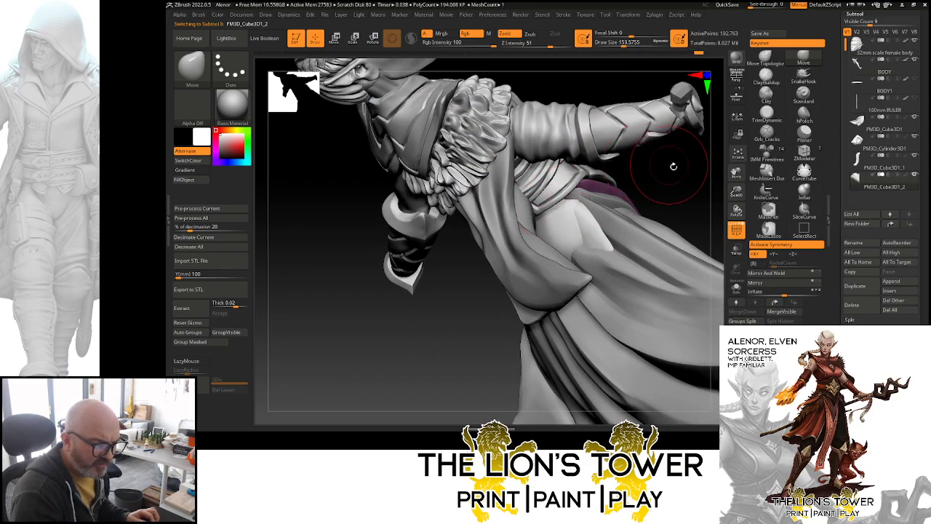
mouse_move(673, 166)
right_mouse_down()
mouse_move(659, 184)
mouse_move(675, 212)
mouse_move(666, 231)
mouse_move(641, 237)
right_mouse_up()
- Set ClayBuildup to a draw size of about 12 and inspect the plate and front cloth panel from several angles
left_click(765, 75)
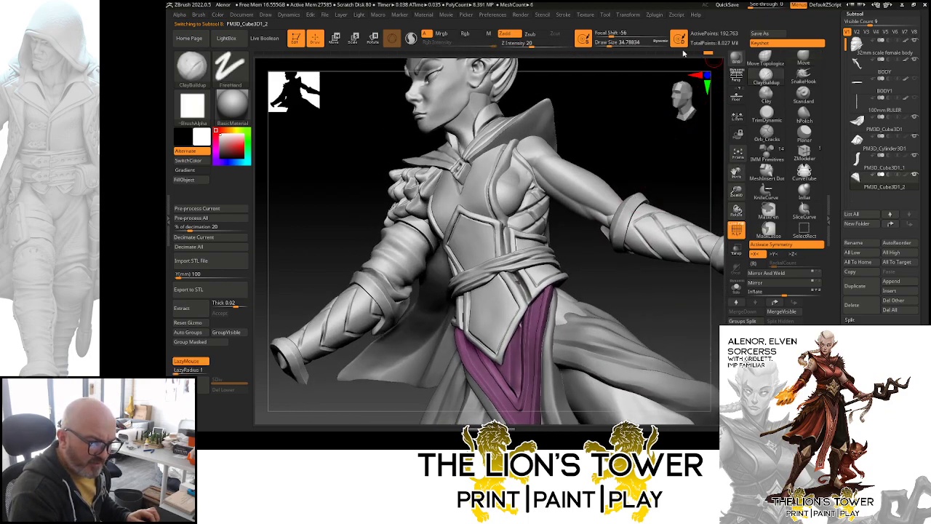
left_click(604, 44)
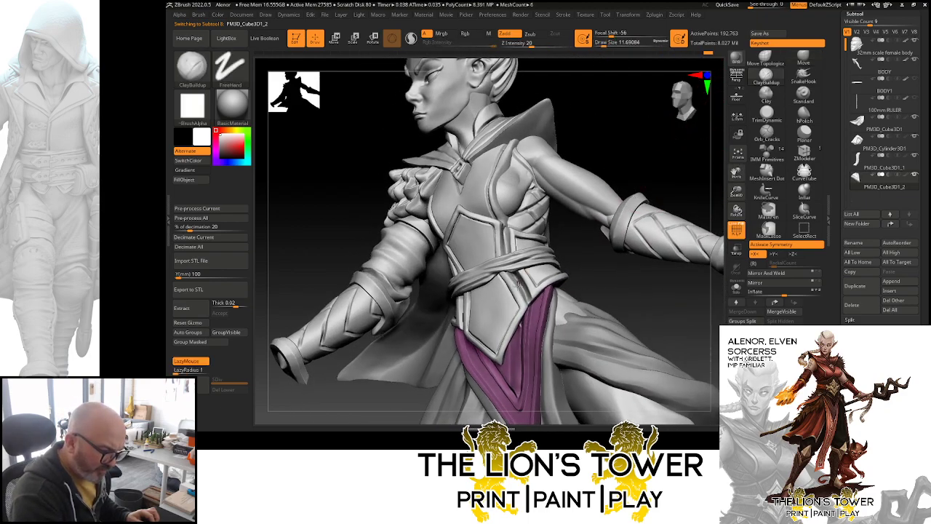
right_click_drag(517, 275, 631, 262)
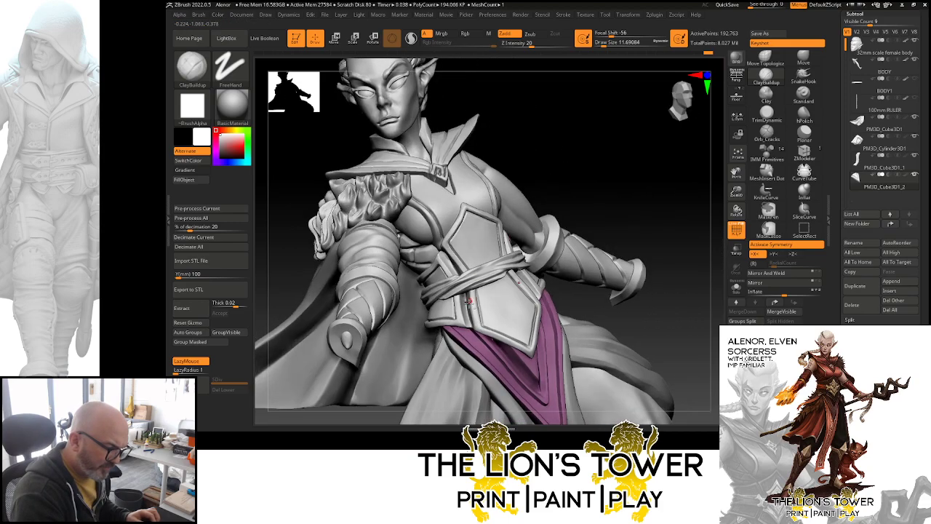
right_click_drag(584, 185, 526, 279)
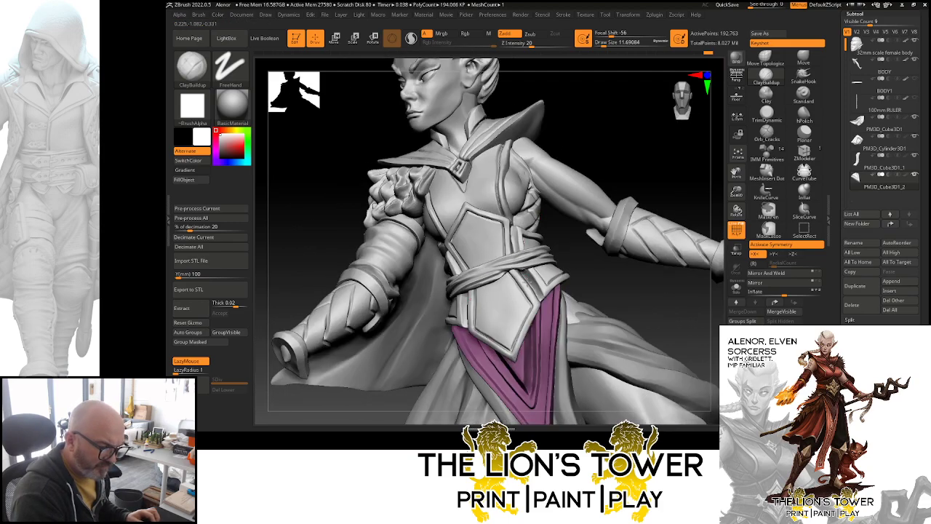
right_click_drag(640, 157, 663, 173)
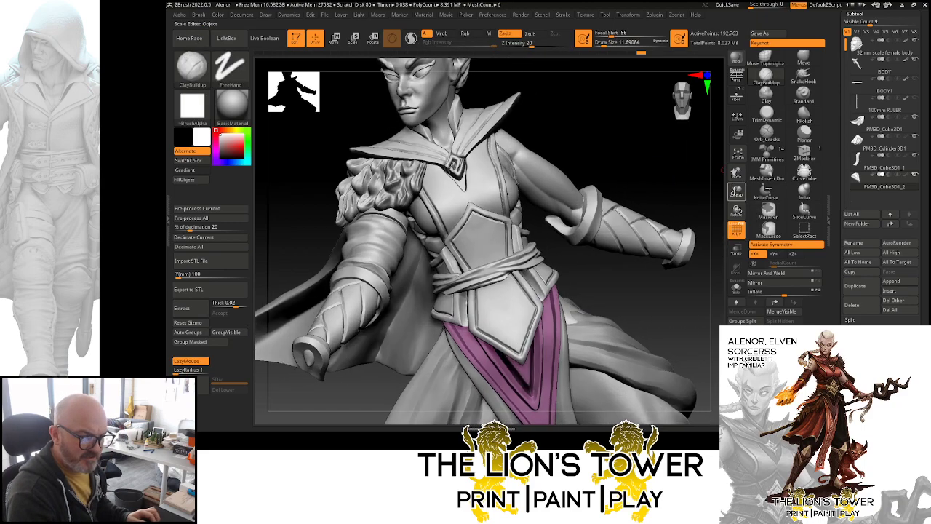
right_click_drag(667, 255, 667, 193, "ctrl")
left_click(667, 192, "ctrl")
mouse_move(666, 195)
left_mouse_down("alt")
mouse_move(667, 165)
mouse_move(688, 235)
mouse_move(656, 245)
mouse_move(678, 221)
left_mouse_up("alt")
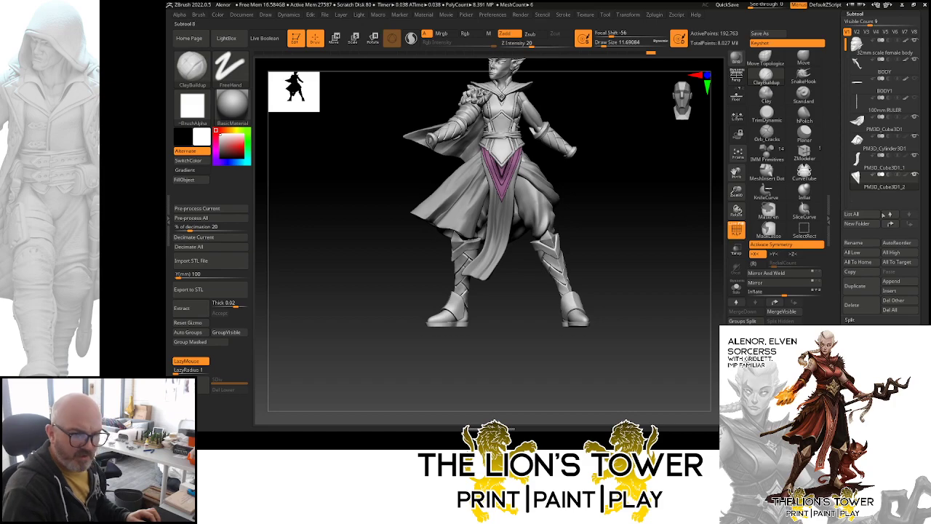
- Append a sphere subtool and scale it down uniformly at the figure's hips
left_click(891, 281)
left_click(624, 271)
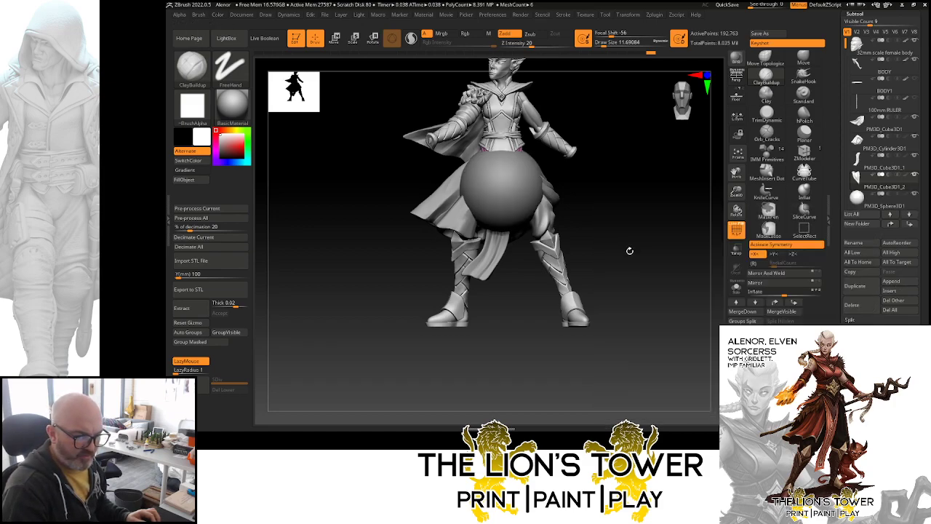
left_click_drag(641, 203, 716, 215, "alt")
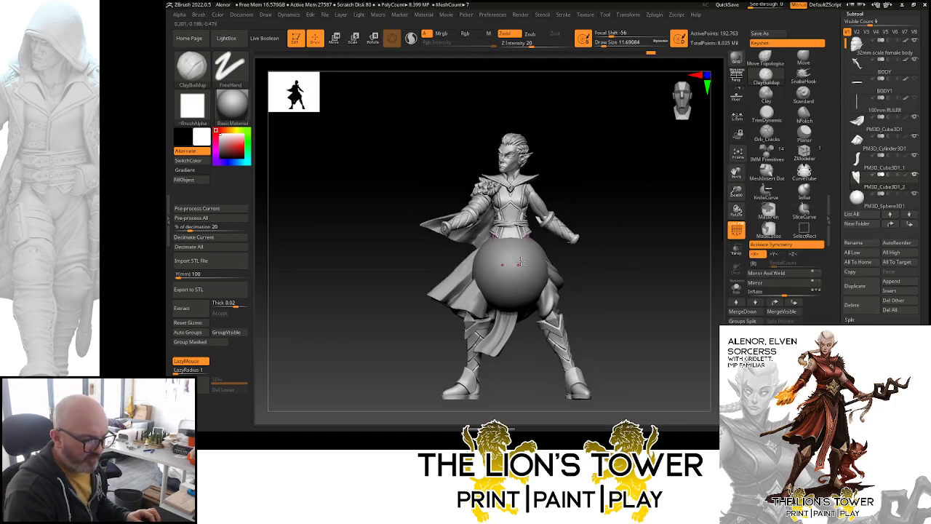
left_click(519, 261, "alt")
left_click(355, 39)
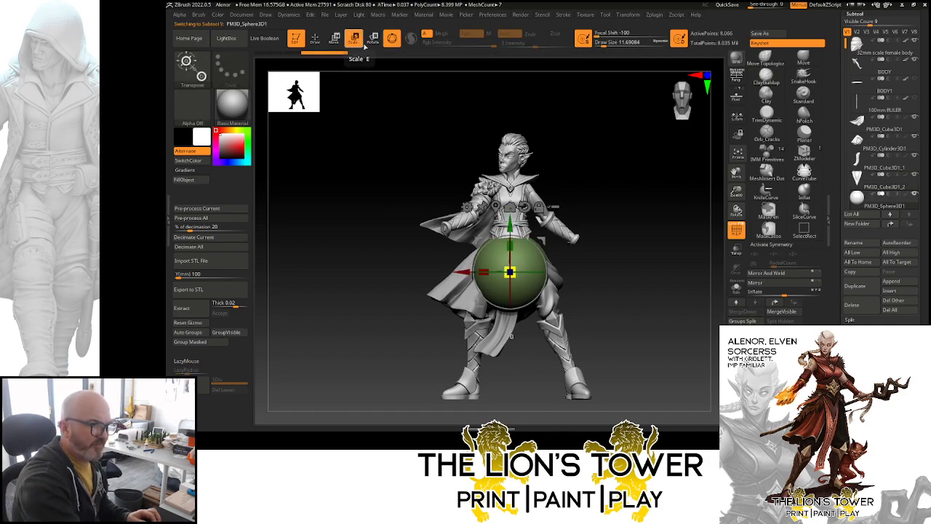
left_click_drag(517, 266, 498, 281)
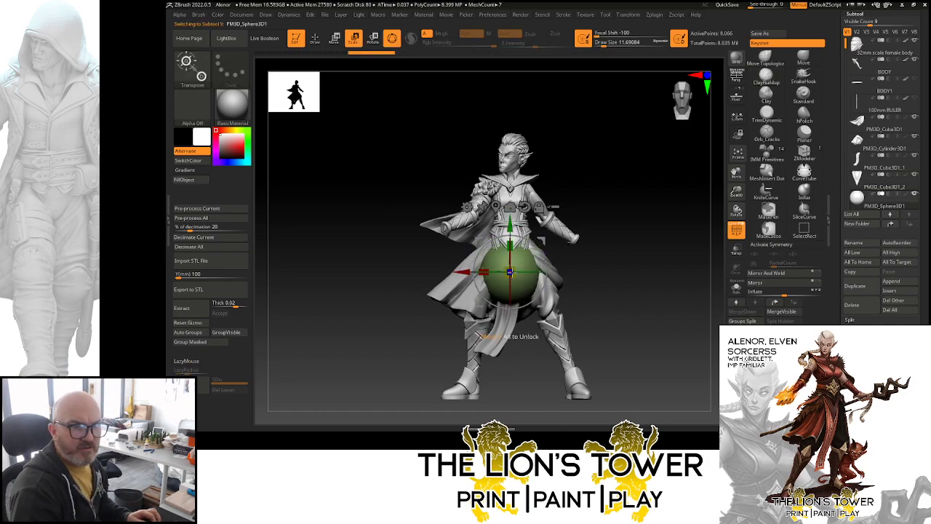
- Scale the sphere narrower from front to back and shift it into position inside the skirt at the hips
left_click_drag(633, 272, 551, 226)
left_click_drag(655, 235, 594, 237, "shift")
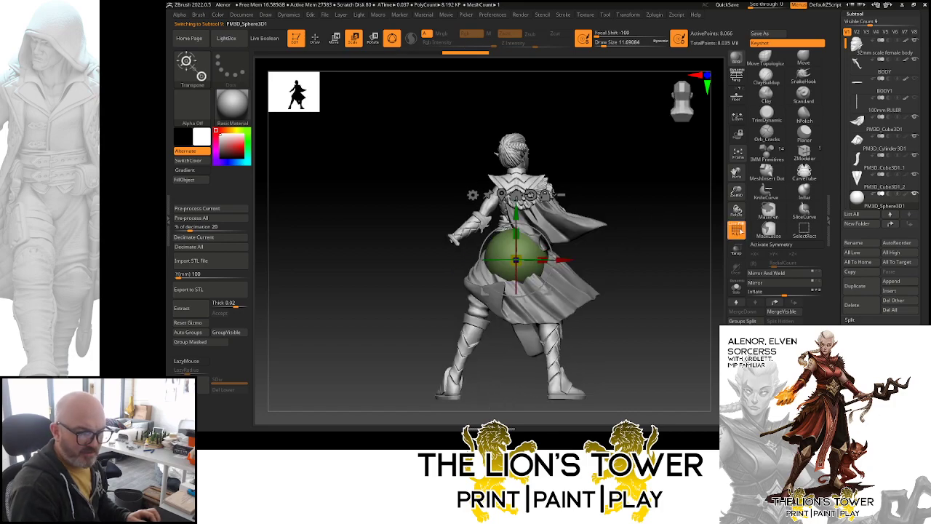
left_click_drag(736, 192, 739, 231)
left_click_drag(691, 251, 679, 210, "shift")
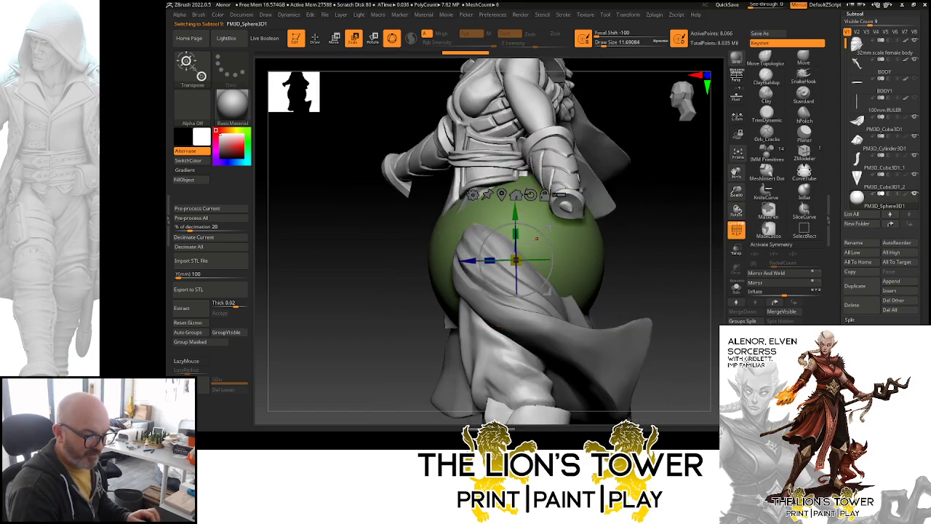
left_click_drag(490, 260, 503, 259)
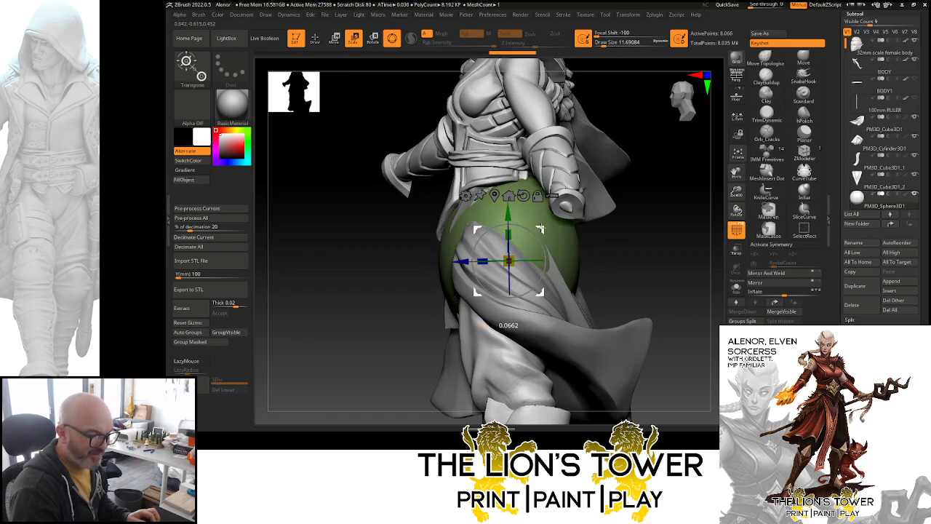
left_click_drag(539, 229, 545, 225)
mouse_move(647, 252)
left_mouse_down()
mouse_move(654, 247)
mouse_move(646, 206)
mouse_move(669, 259)
mouse_move(664, 229)
mouse_move(629, 222)
left_mouse_up()
- Fit the sphere to the hips behind the plate and front panel using Move with symmetry enabled, finishing at draw size about 298
left_click(802, 62)
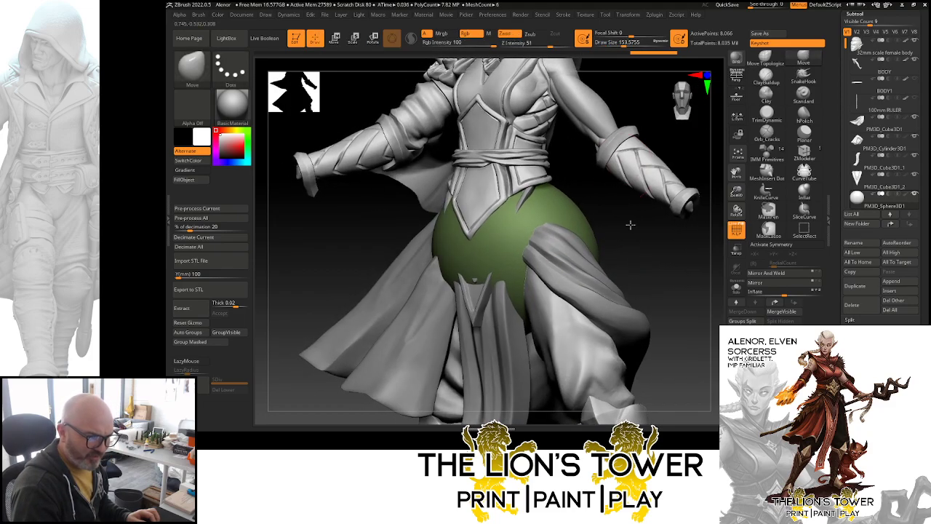
left_click_drag(618, 184, 566, 189)
left_click_drag(621, 218, 665, 214)
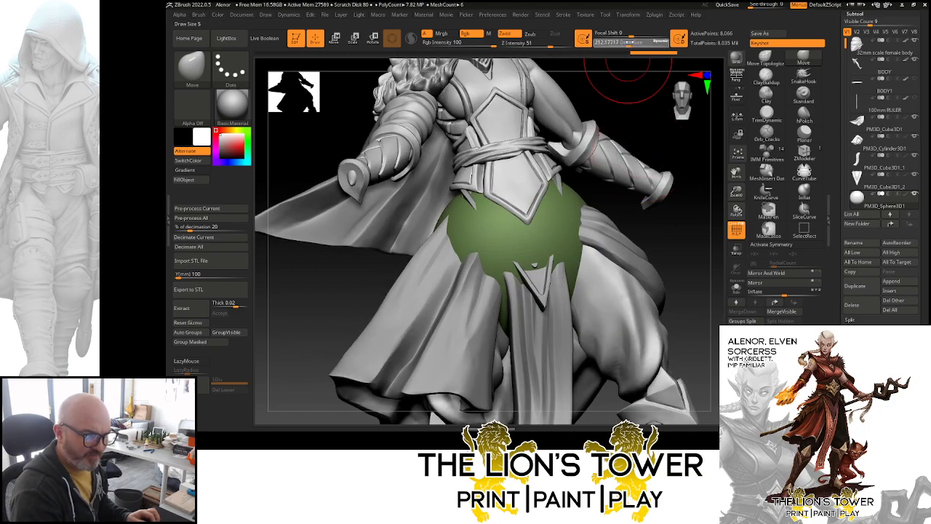
left_click(642, 44)
key("x")
mouse_move(550, 223)
left_mouse_down("alt")
mouse_move(546, 248)
mouse_move(552, 237)
left_mouse_up("alt")
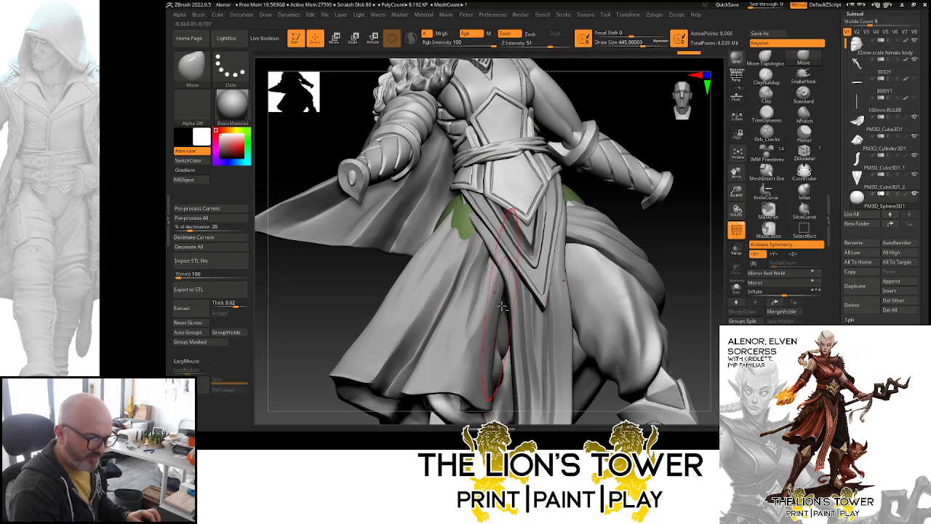
left_click(634, 47)
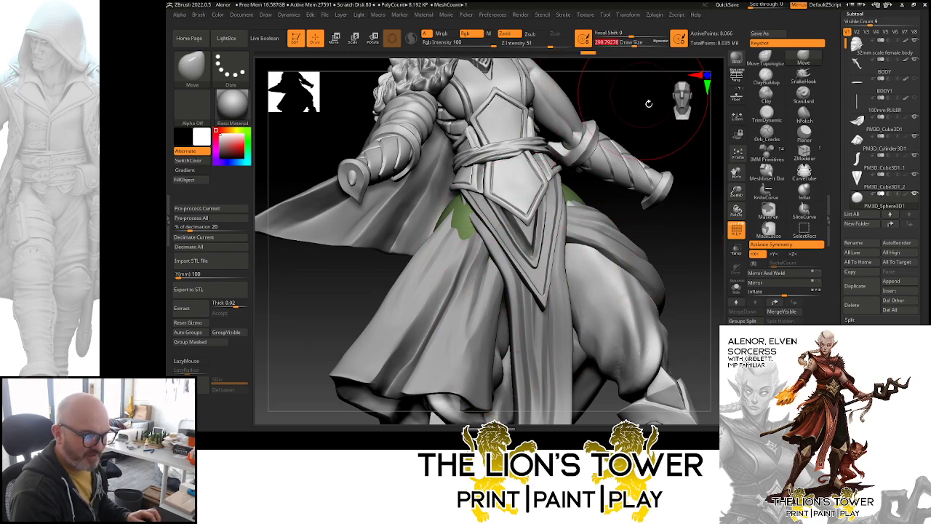
left_click_drag(648, 104, 560, 120)
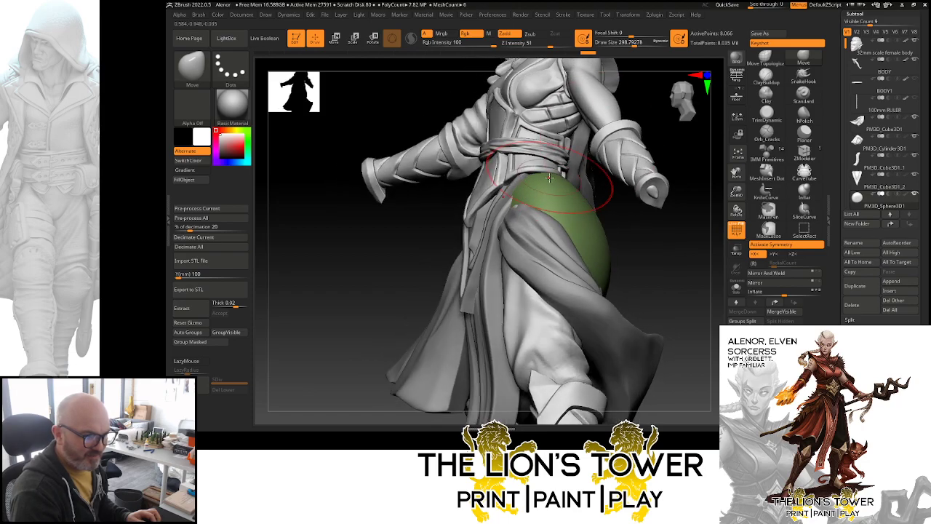
mouse_move(627, 211)
left_mouse_down()
mouse_move(673, 260)
mouse_move(703, 249)
mouse_move(696, 257)
left_mouse_up()
- Build up the sphere around both hips and the rear using ClayBuildup at draw size about 177 with symmetry disabled
left_click(768, 78)
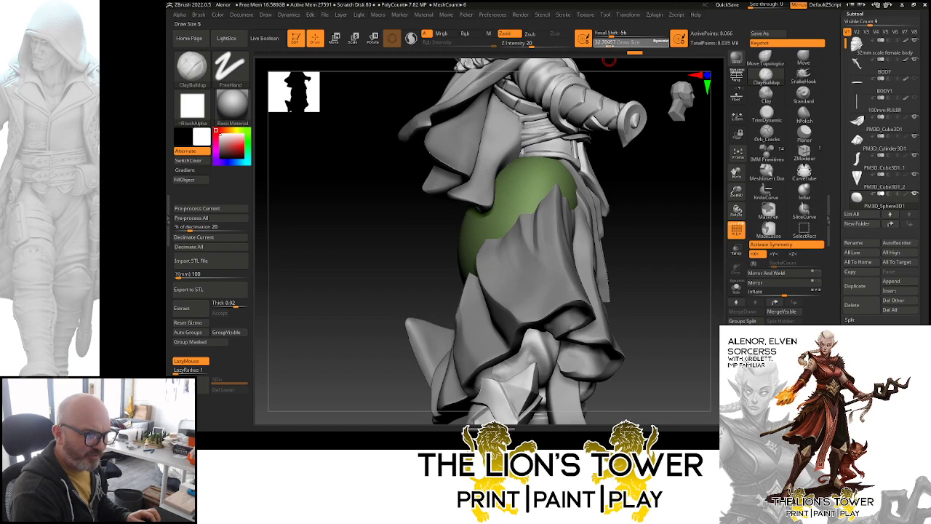
left_click_drag(610, 47, 625, 47)
mouse_move(669, 173)
left_mouse_down()
mouse_move(734, 185)
mouse_move(736, 198)
mouse_move(724, 159)
left_mouse_up()
key("x")
left_click_drag(706, 190, 487, 245)
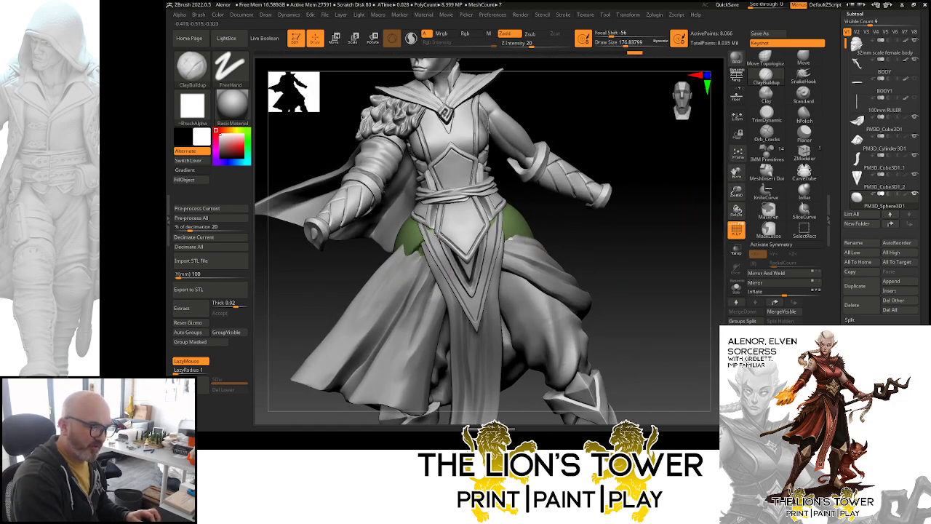
left_click_drag(579, 243, 535, 246)
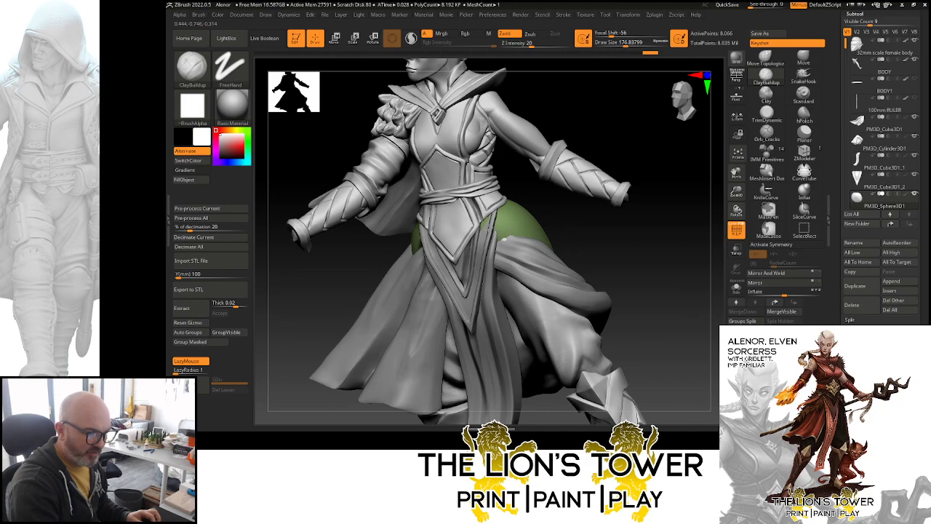
left_click_drag(624, 262, 516, 251)
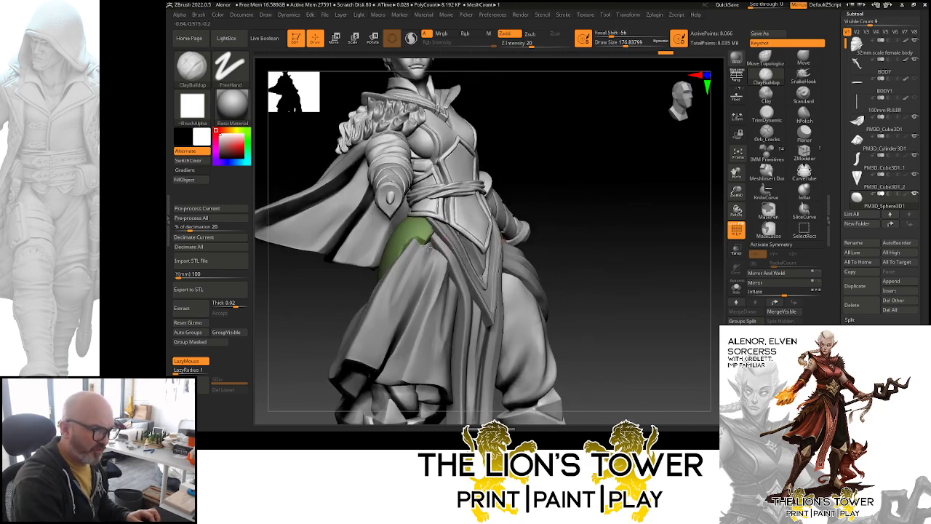
left_click_drag(593, 188, 405, 276)
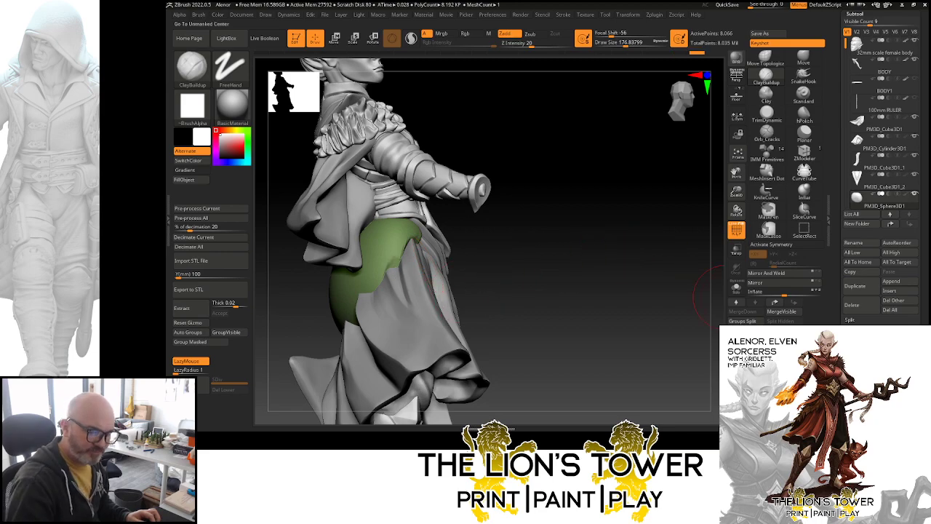
left_click_drag(675, 344, 689, 342)
left_click_drag(582, 320, 684, 333)
left_click_drag(735, 195, 721, 172)
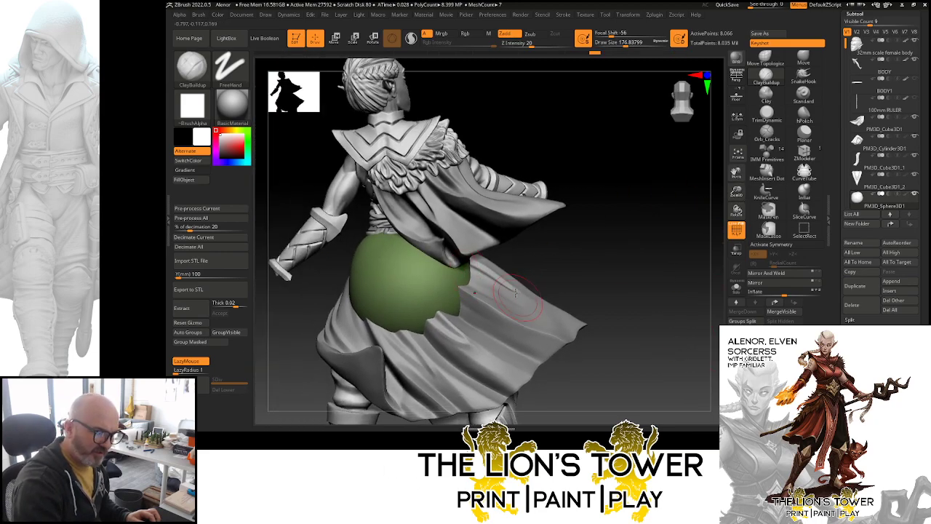
- Pull the hip form's rear lower edge out over the skirt's upper edge using Move at draw size about 163
left_click(803, 60)
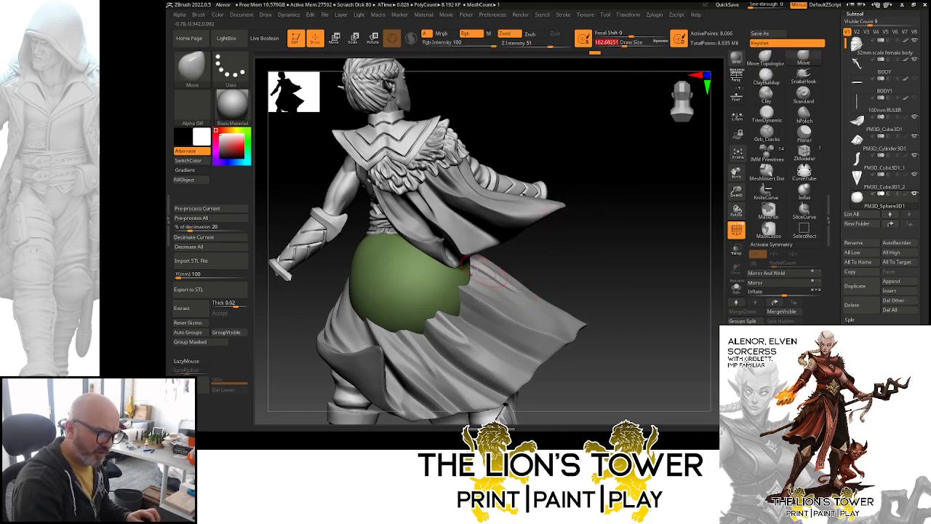
mouse_move(469, 270)
left_mouse_down()
mouse_move(489, 289)
mouse_move(541, 271)
left_mouse_up()
mouse_move(458, 302)
left_mouse_down()
mouse_move(473, 327)
mouse_move(441, 321)
mouse_move(448, 329)
left_mouse_up()
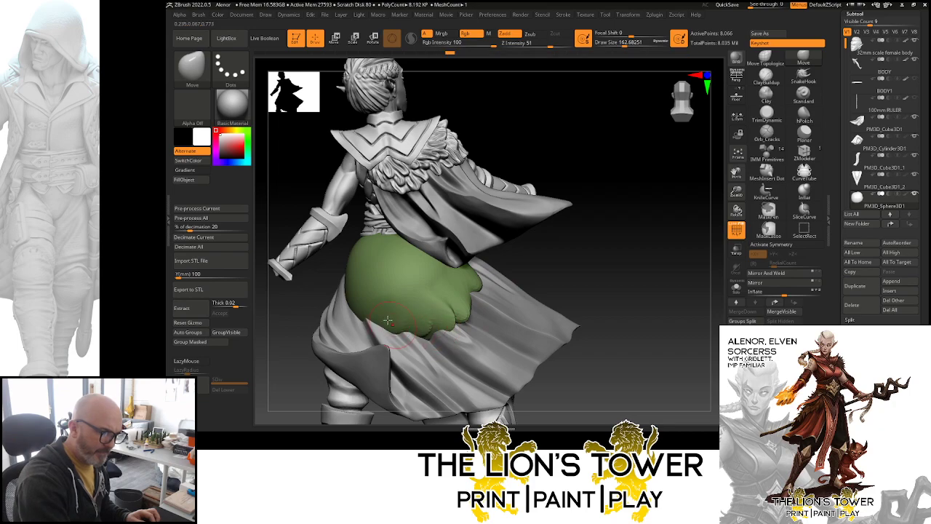
left_click_drag(574, 239, 407, 303)
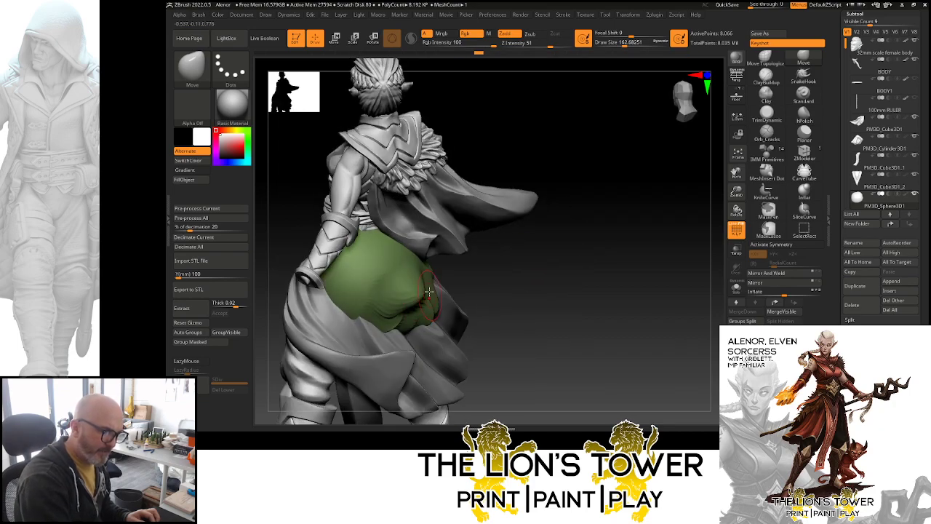
mouse_move(540, 271)
left_mouse_down()
mouse_move(548, 247)
mouse_move(577, 245)
mouse_move(526, 256)
mouse_move(542, 243)
mouse_move(485, 247)
mouse_move(551, 250)
mouse_move(575, 216)
mouse_move(625, 240)
mouse_move(592, 228)
mouse_move(563, 245)
mouse_move(538, 232)
left_mouse_up()
- Reshape the hip form's sides below the bodice using Move at draw size about 163
left_click(737, 152)
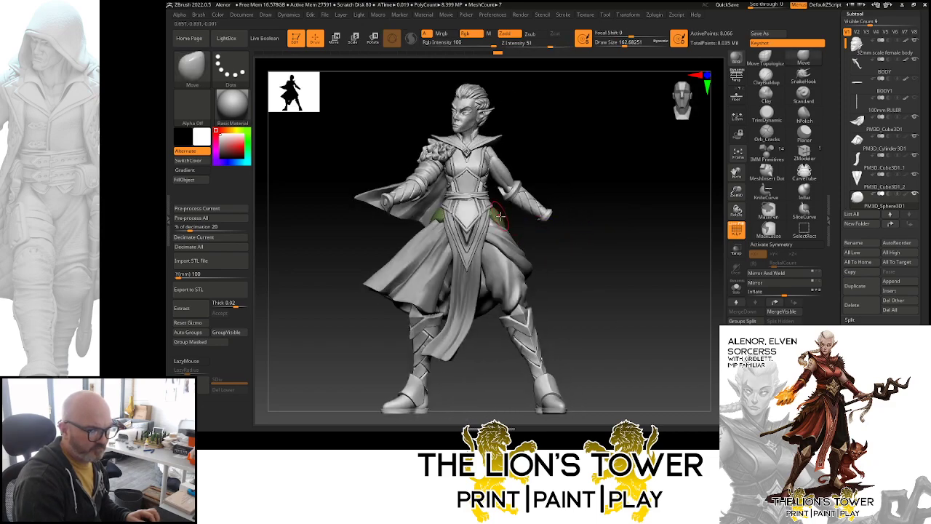
left_click_drag(550, 180, 495, 218)
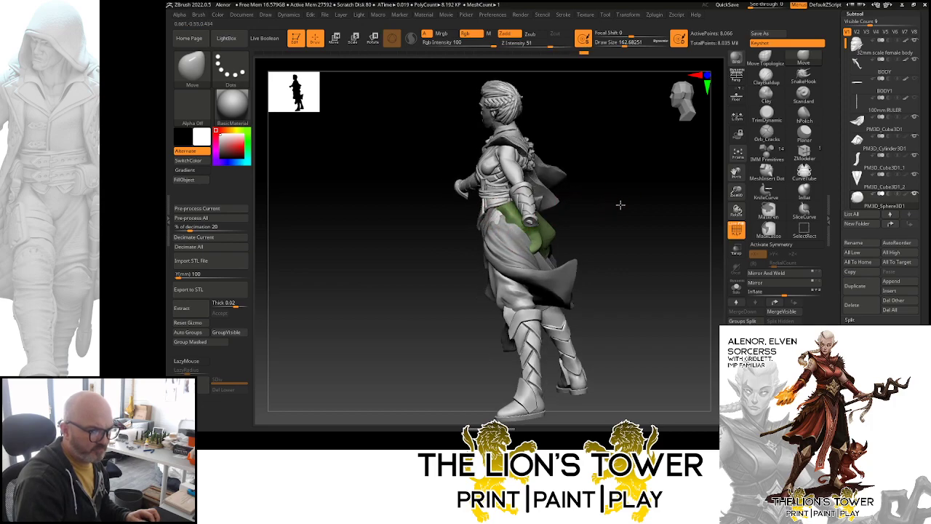
left_click_drag(619, 204, 537, 254)
left_click_drag(648, 233, 711, 173)
- Pull pointed tufts out of the hip form's rear using SnakeHook at draw size about 87 with Sculptris Pro enabled
left_click(803, 93)
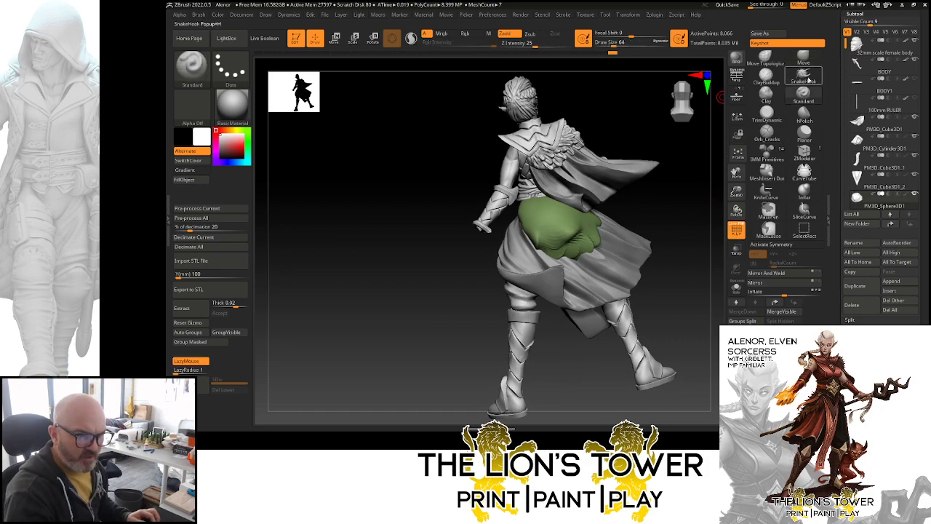
left_click(803, 74)
left_click(782, 95)
left_click_drag(656, 205, 637, 219)
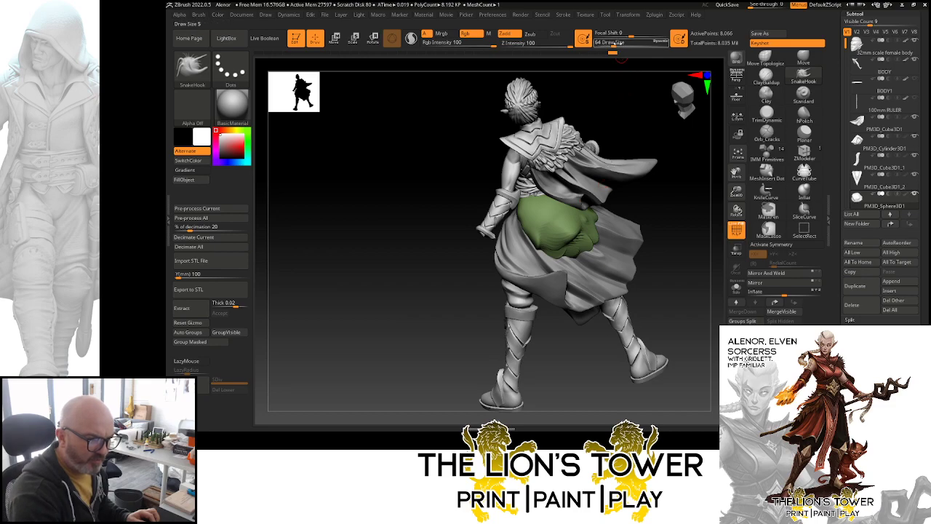
left_click_drag(613, 46, 616, 45)
left_click(411, 38)
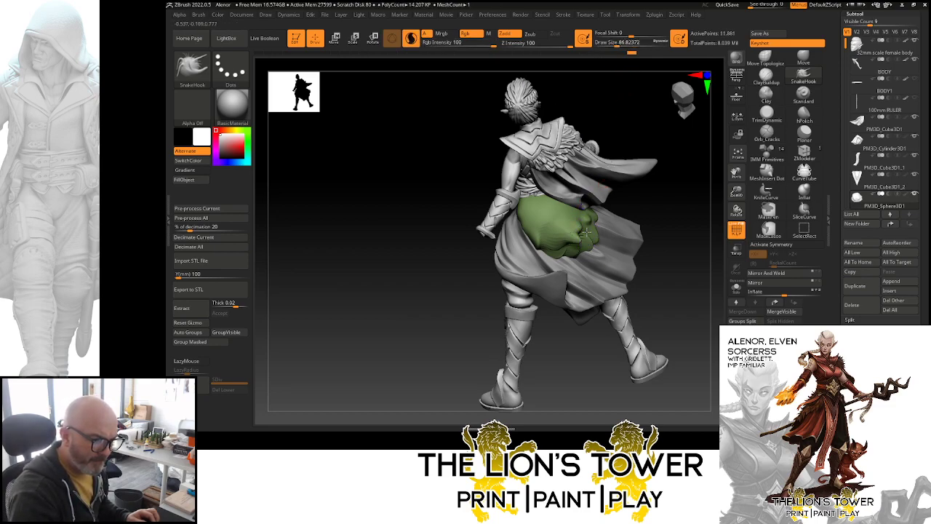
right_click_drag(594, 216, 567, 208)
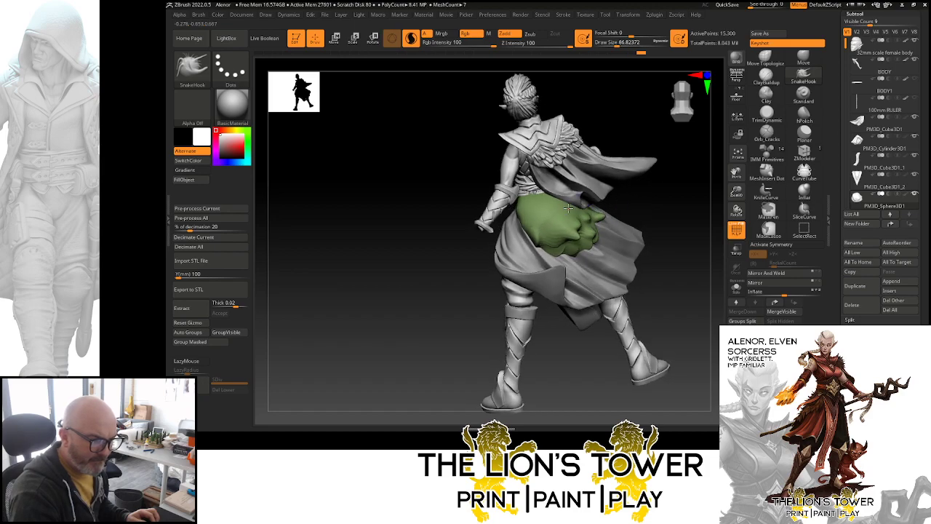
right_click_drag(638, 193, 564, 219)
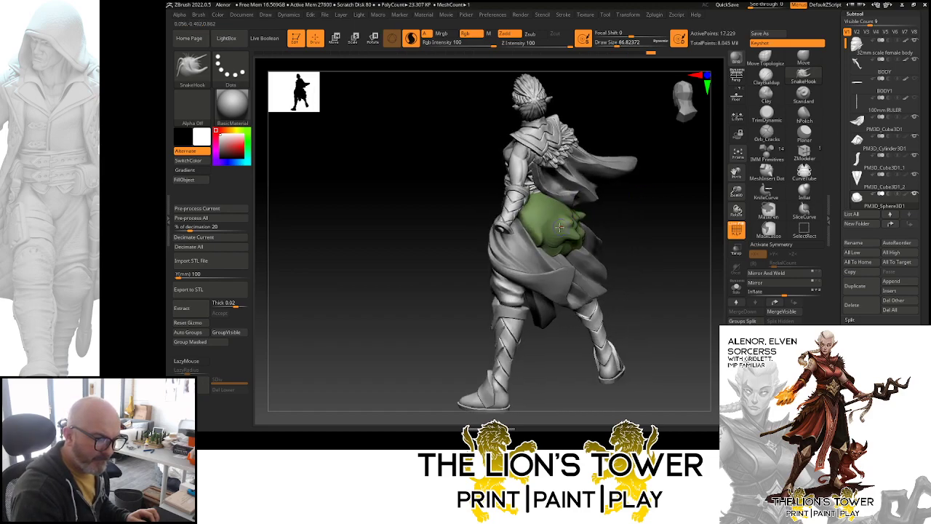
left_click_drag(553, 239, 573, 256)
right_click_drag(629, 234, 585, 240)
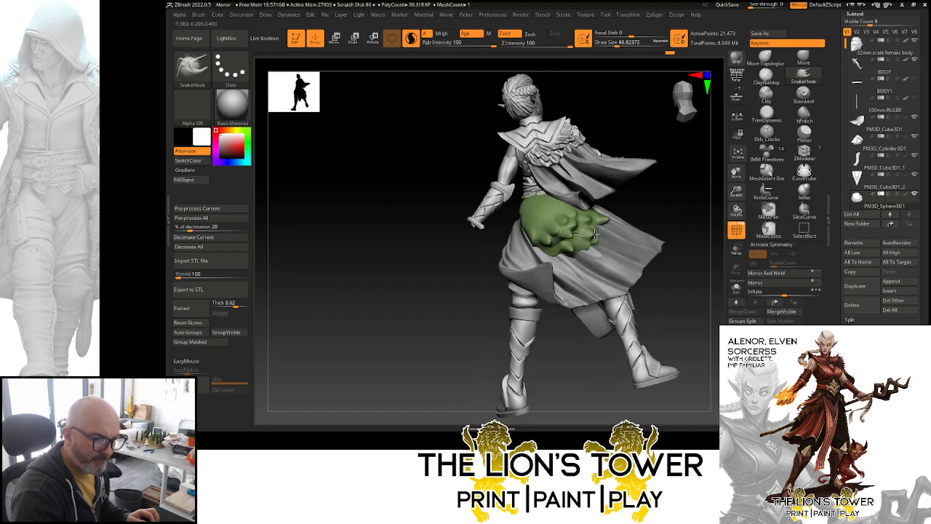
left_click_drag(587, 244, 597, 250)
mouse_move(578, 246)
right_mouse_down()
mouse_move(638, 208)
mouse_move(577, 235)
mouse_move(668, 155)
right_mouse_up()
key("shift")
- Build up overlapping tufts on the hip form's rear and right side using ClayBuildup at draw size about 90
left_click(766, 75)
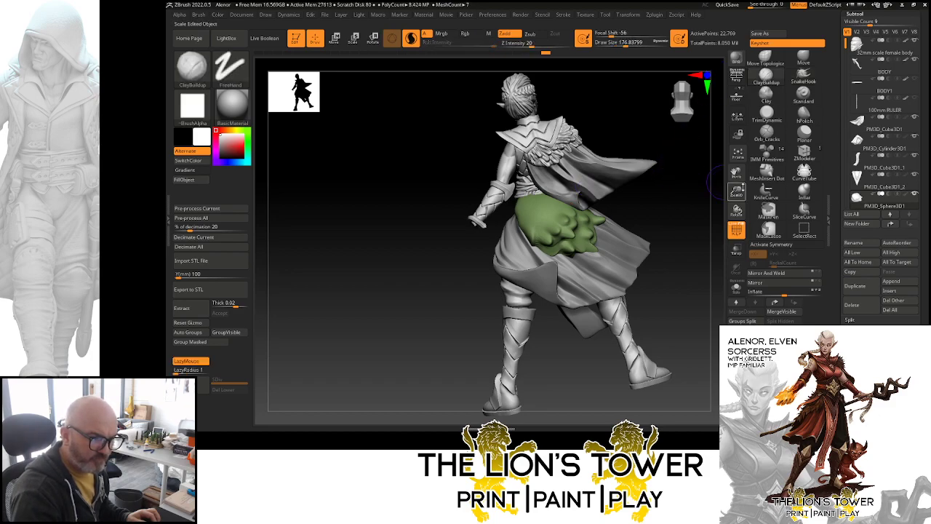
left_click_drag(737, 192, 737, 197)
mouse_move(651, 42)
left_mouse_down()
mouse_move(608, 43)
mouse_move(623, 55)
mouse_move(611, 55)
left_mouse_up()
mouse_move(495, 239)
left_mouse_down()
mouse_move(545, 274)
mouse_move(603, 262)
mouse_move(586, 237)
mouse_move(605, 240)
left_mouse_up()
left_click_drag(672, 211, 695, 206)
mouse_move(606, 222)
left_mouse_down()
mouse_move(624, 230)
mouse_move(629, 215)
left_mouse_up()
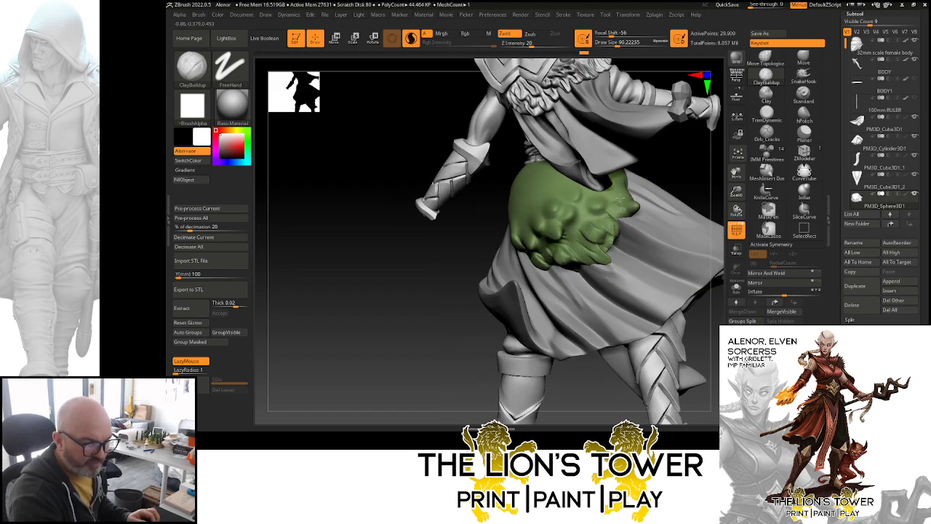
left_click_drag(697, 175, 636, 207)
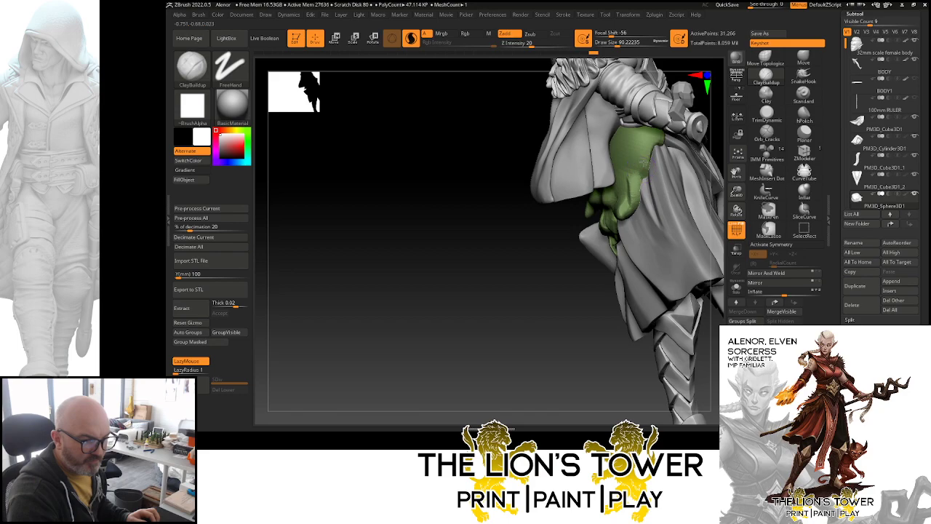
mouse_move(642, 168)
left_mouse_down()
mouse_move(664, 143)
mouse_move(627, 172)
mouse_move(616, 205)
left_mouse_up()
- Isolate the hip form and layer ClayBuildup tufts over its right side and lower rear at draw size about 90
left_click(736, 286)
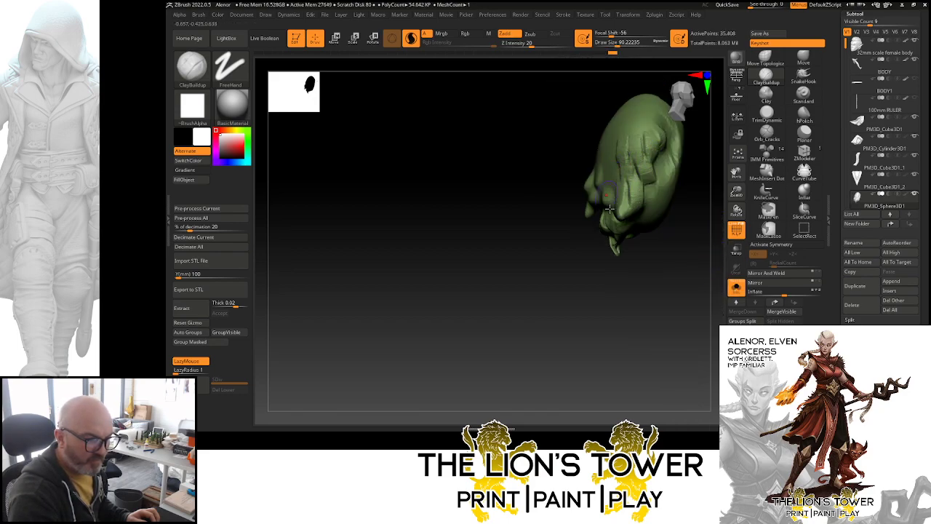
right_click_drag(624, 156, 609, 180)
left_click_drag(608, 179, 597, 184)
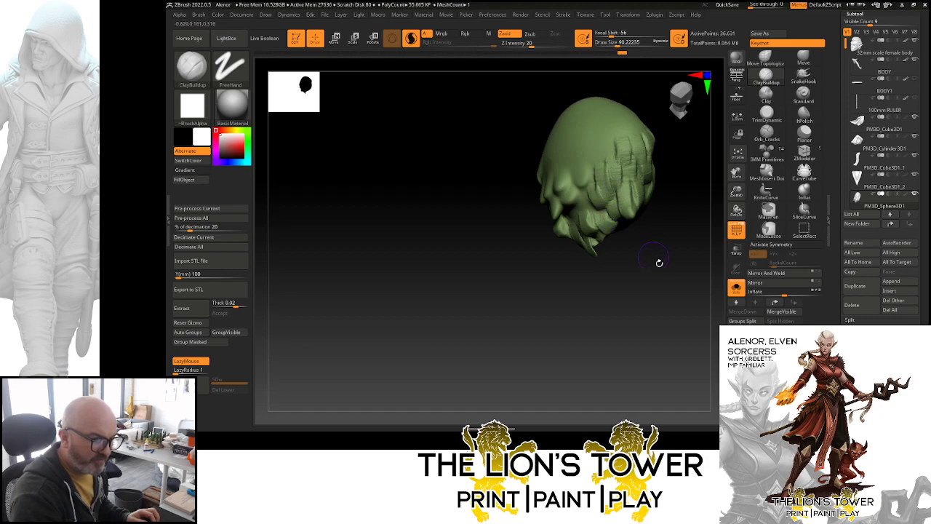
right_click_drag(659, 263, 618, 233)
mouse_move(584, 218)
left_mouse_down()
mouse_move(581, 160)
mouse_move(594, 143)
mouse_move(609, 156)
mouse_move(596, 131)
mouse_move(557, 167)
mouse_move(571, 209)
mouse_move(560, 237)
left_mouse_up()
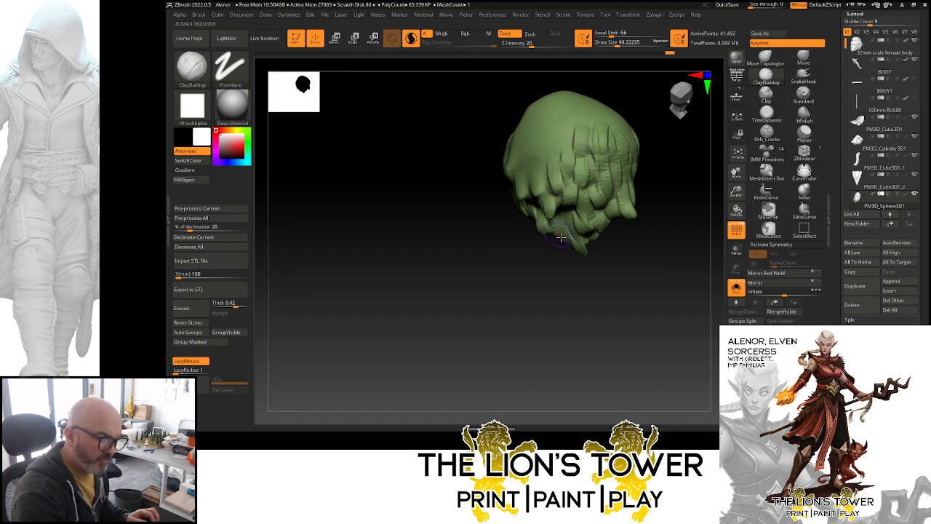
mouse_move(560, 236)
right_mouse_down()
mouse_move(567, 234)
mouse_move(545, 215)
right_mouse_up()
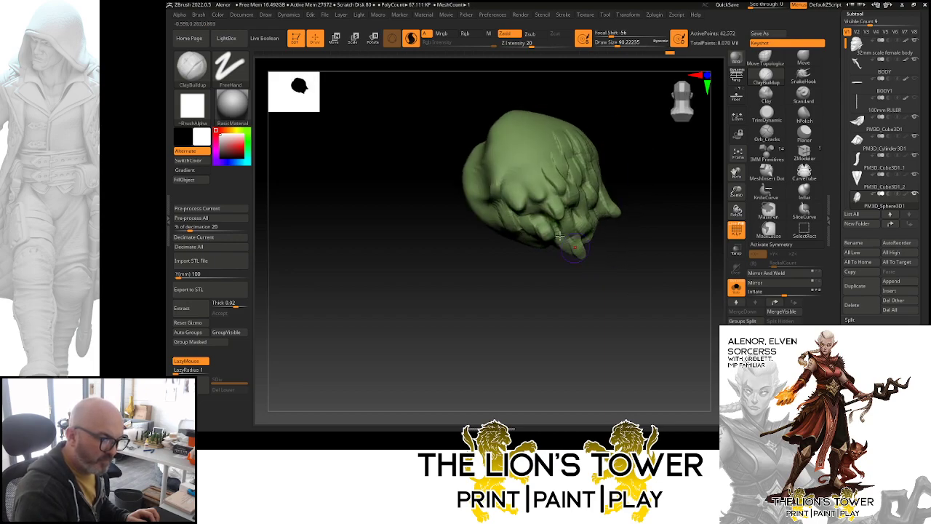
- Cover the isolated hip form's left rear and upper area with ClayBuildup tufts, and bring the other costume parts back into view
left_click_drag(542, 211, 547, 222)
mouse_move(527, 175)
left_mouse_down()
mouse_move(538, 195)
mouse_move(548, 191)
left_mouse_up()
left_click_drag(585, 86, 610, 105)
mouse_move(523, 186)
left_mouse_down()
mouse_move(504, 224)
mouse_move(493, 223)
left_mouse_up()
mouse_move(497, 165)
left_mouse_down()
mouse_move(501, 196)
mouse_move(510, 186)
left_mouse_up()
left_click_drag(519, 155, 518, 191)
left_click_drag(522, 156, 532, 177)
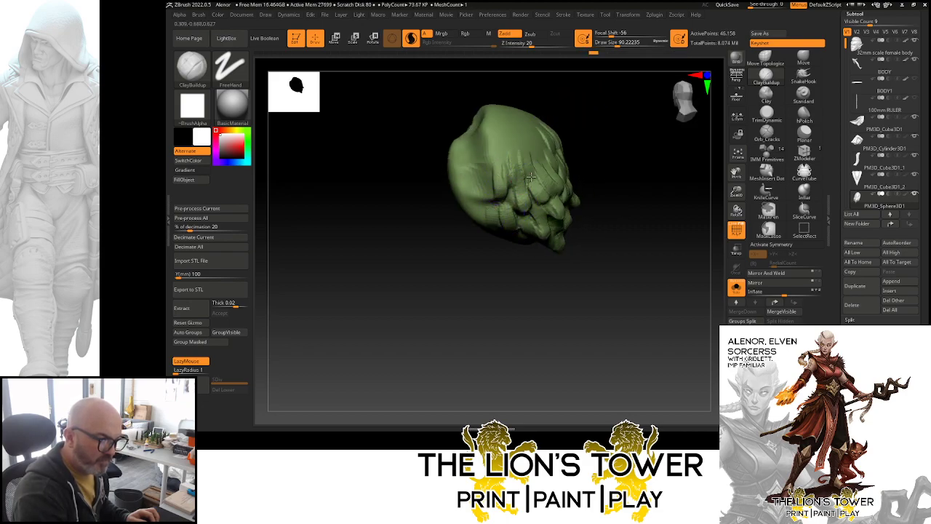
left_click_drag(559, 105, 580, 115)
mouse_move(532, 142)
left_mouse_down()
mouse_move(542, 170)
mouse_move(552, 170)
mouse_move(555, 152)
mouse_move(538, 151)
left_mouse_up()
left_click_drag(521, 133, 520, 154)
left_click_drag(505, 134, 499, 147)
left_click_drag(619, 120, 647, 149)
left_click(736, 286)
- Add ClayBuildup tufts along the hip form's left side and upper edge below the bodice at draw size about 90
left_click_drag(707, 216, 554, 118)
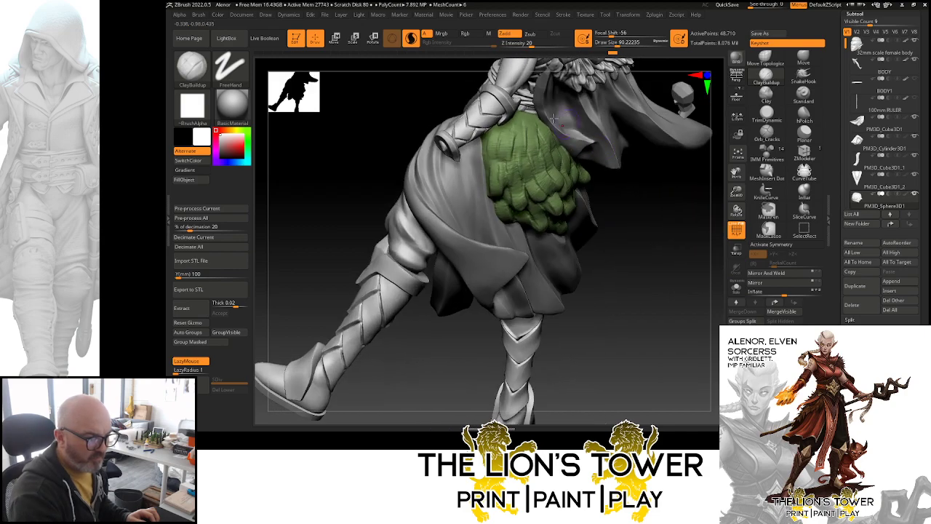
left_click_drag(609, 167, 596, 191)
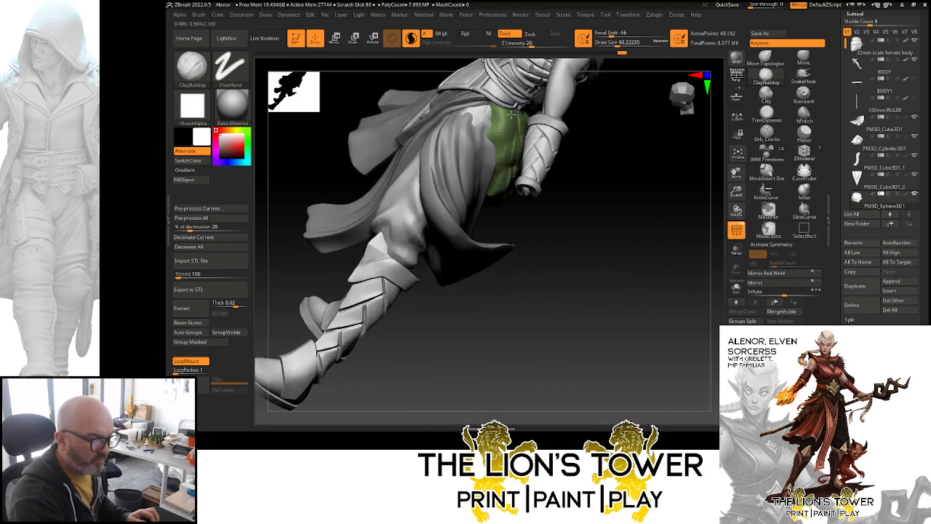
left_click_drag(507, 139, 502, 165)
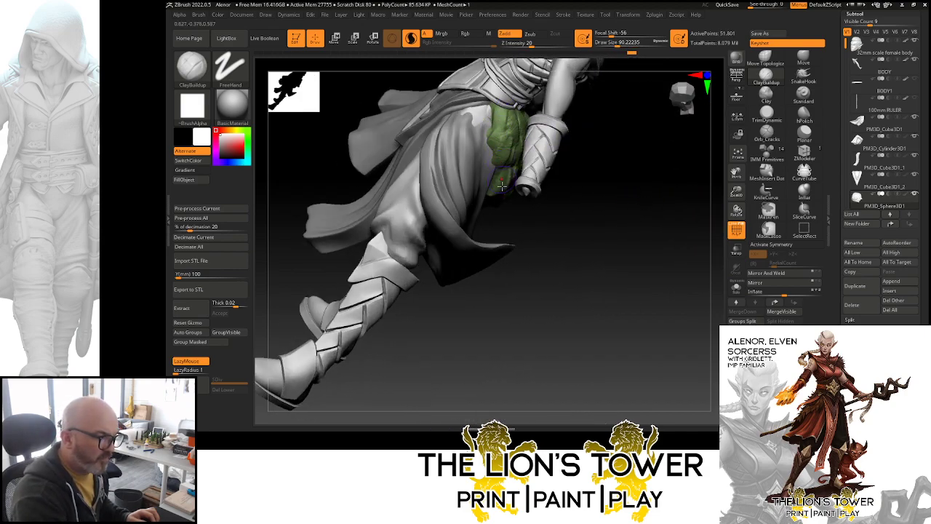
left_click_drag(577, 229, 513, 168)
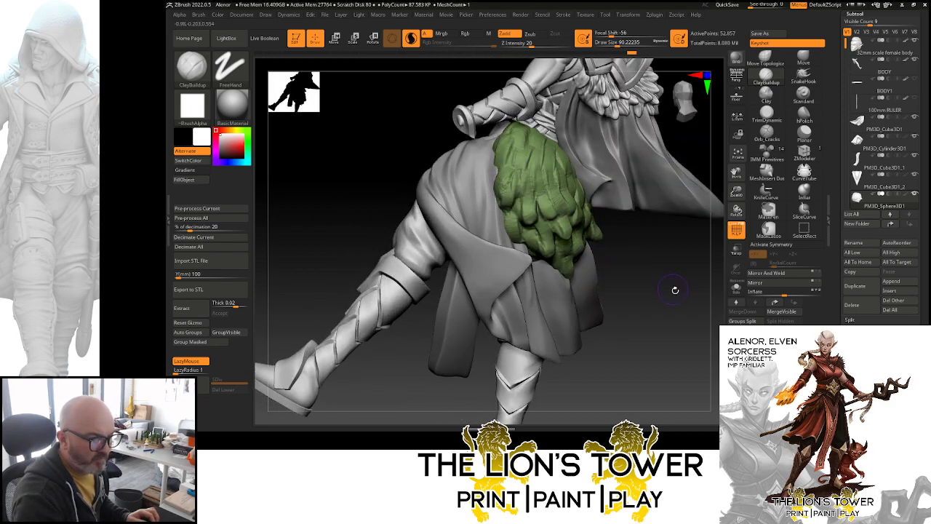
left_click_drag(675, 290, 669, 188)
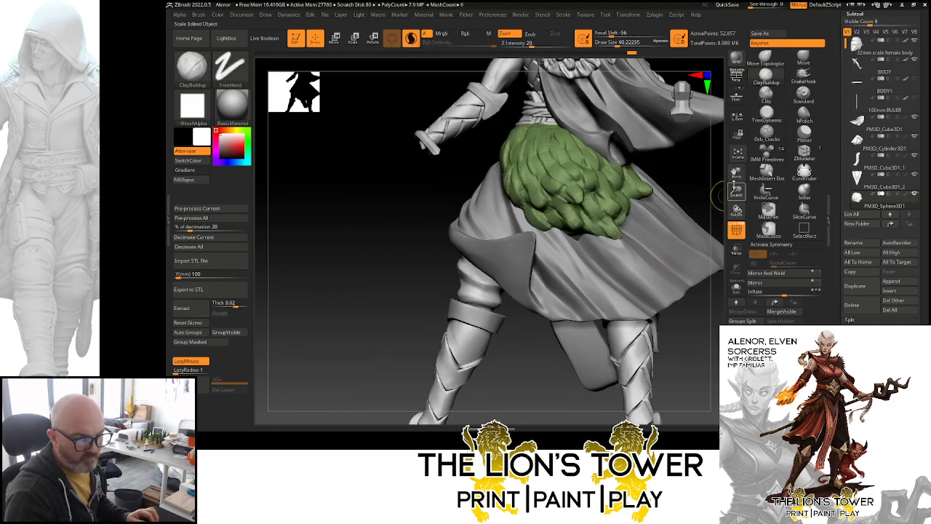
left_click_drag(735, 189, 731, 167)
mouse_move(677, 226)
left_mouse_down()
mouse_move(611, 229)
mouse_move(698, 146)
left_mouse_up()
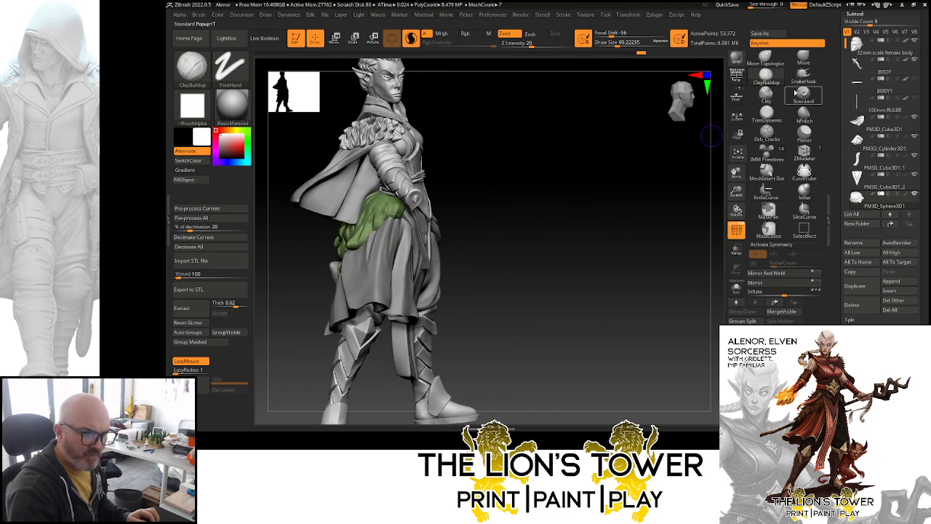
- Select the SnakeHook brush and remesh the hip form with DynaMesh at a higher density
left_click(803, 73)
left_click_drag(736, 191, 736, 209)
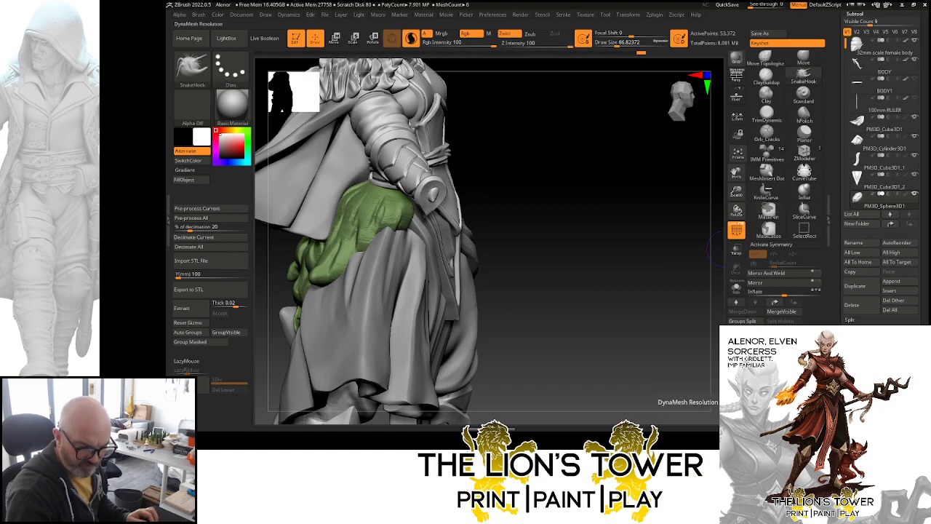
left_click(747, 384)
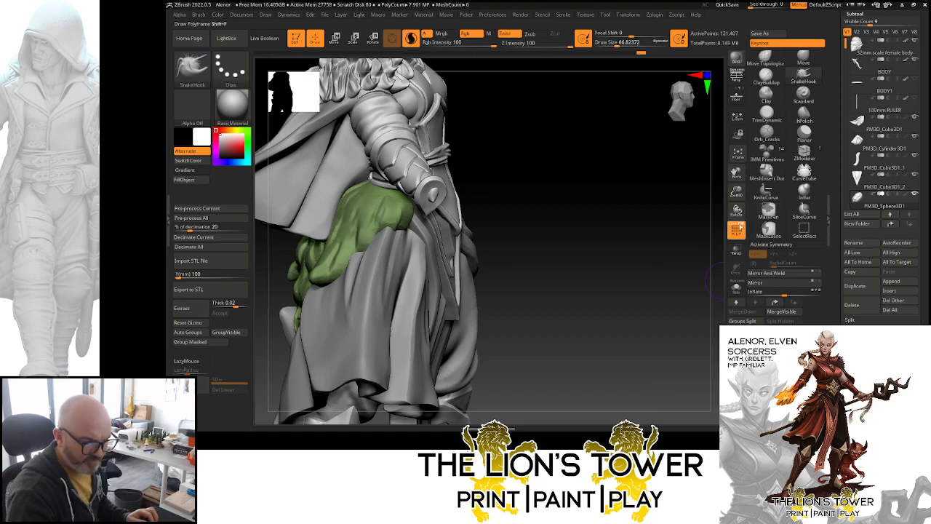
- Draw the rear tufts of the hip form into sharper, downward-pointing tips using SnakeHook at draw size about 87
left_click_drag(596, 261, 725, 226)
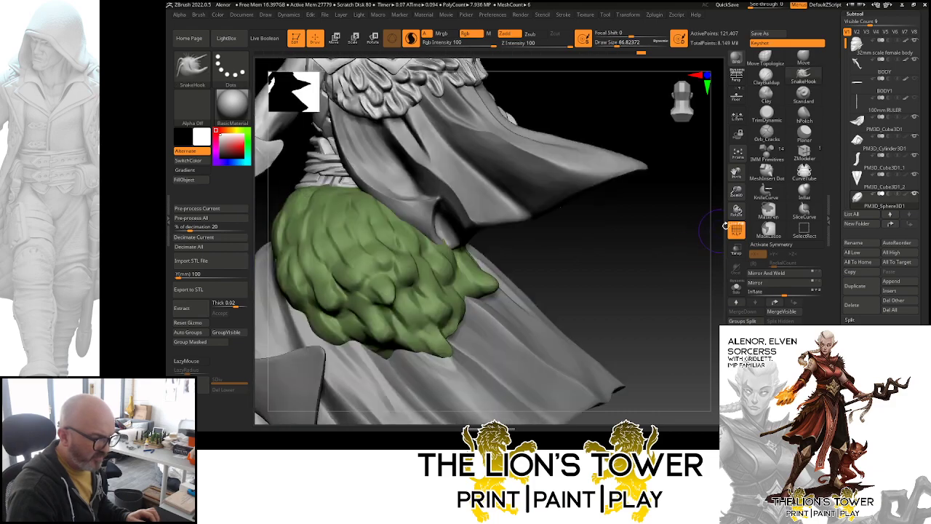
left_click_drag(736, 189, 762, 173)
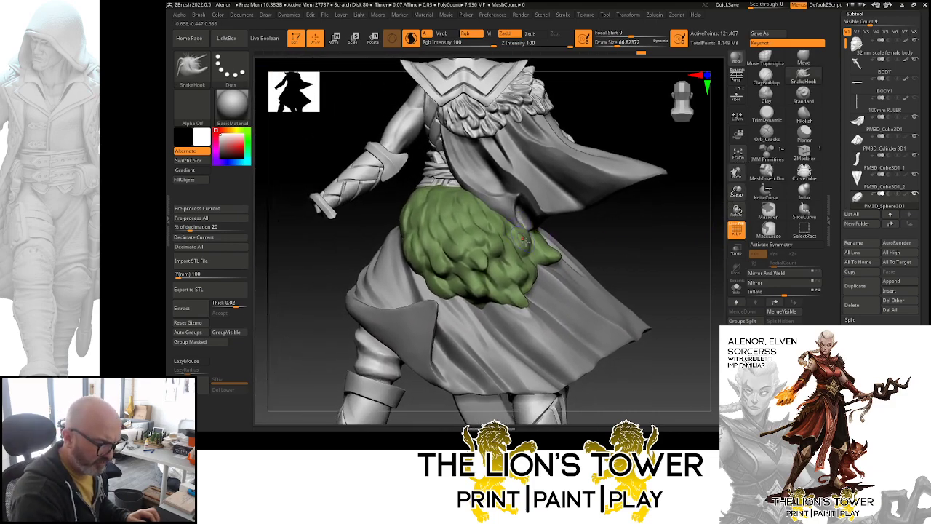
left_click_drag(610, 229, 526, 274)
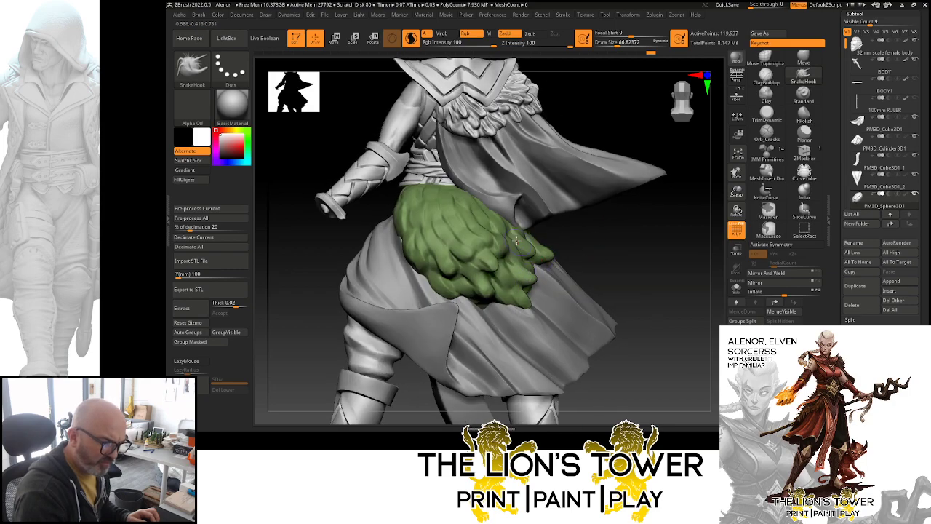
left_click_drag(504, 242, 509, 259)
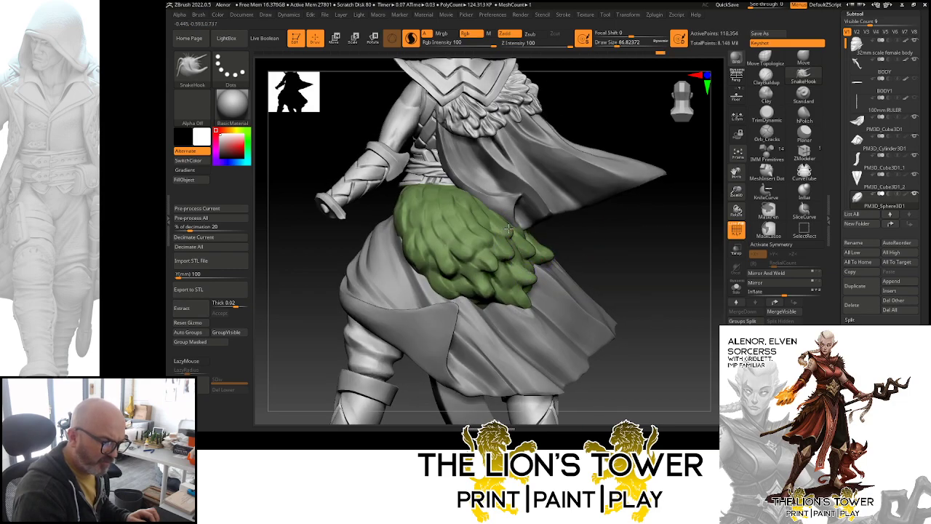
left_click_drag(603, 252, 477, 217)
left_click_drag(562, 242, 536, 225)
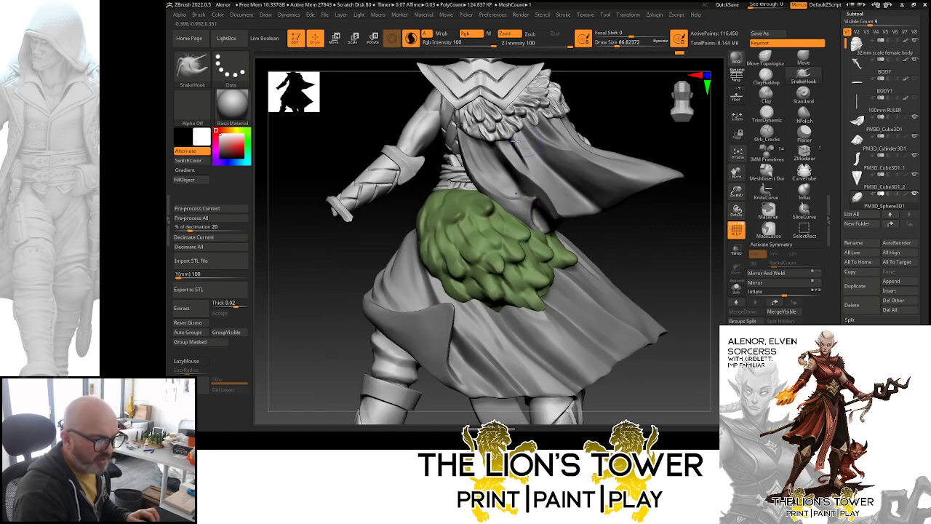
- Shape the tufts on the hip form's left side down to the front hip using SnakeHook at draw size about 87
mouse_move(638, 265)
left_mouse_down()
mouse_move(632, 254)
mouse_move(650, 264)
mouse_move(602, 230)
mouse_move(436, 266)
left_mouse_up()
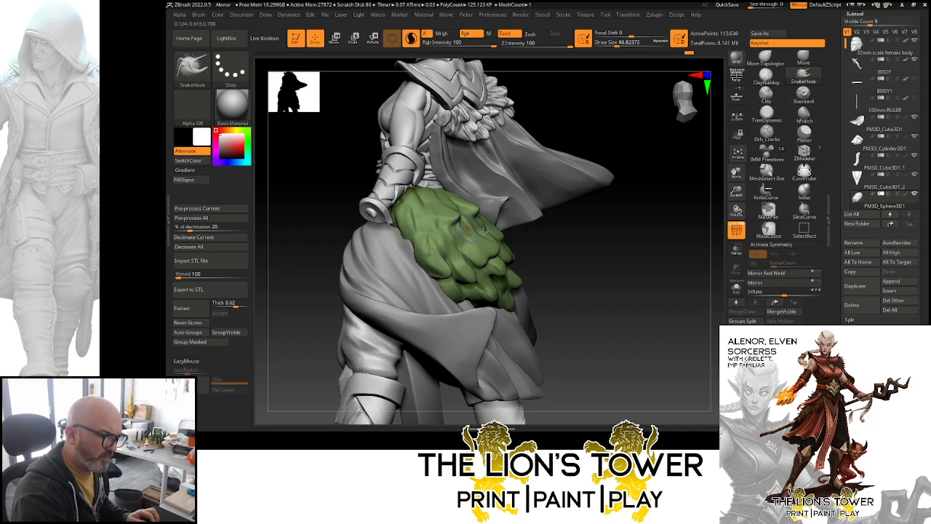
mouse_move(485, 231)
left_mouse_down()
mouse_move(450, 216)
mouse_move(576, 218)
left_mouse_up()
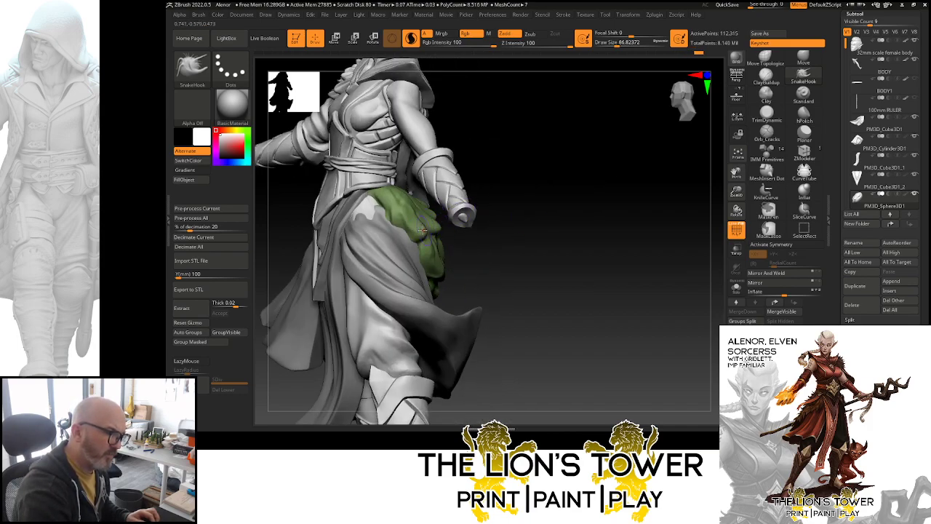
left_click_drag(591, 225, 452, 211)
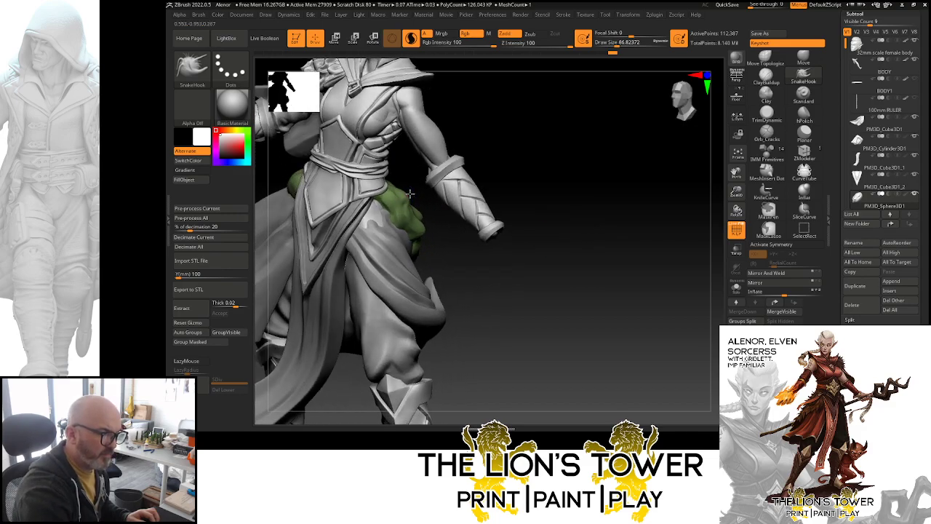
mouse_move(583, 189)
left_mouse_down()
mouse_move(472, 186)
mouse_move(597, 189)
mouse_move(576, 185)
mouse_move(541, 243)
mouse_move(473, 232)
left_mouse_up()
- Pull the right hip's front and side tufts down over the skirt's upper edge using SnakeHook at draw size about 87
mouse_move(573, 245)
left_mouse_down()
mouse_move(667, 250)
mouse_move(615, 264)
mouse_move(482, 216)
left_mouse_up()
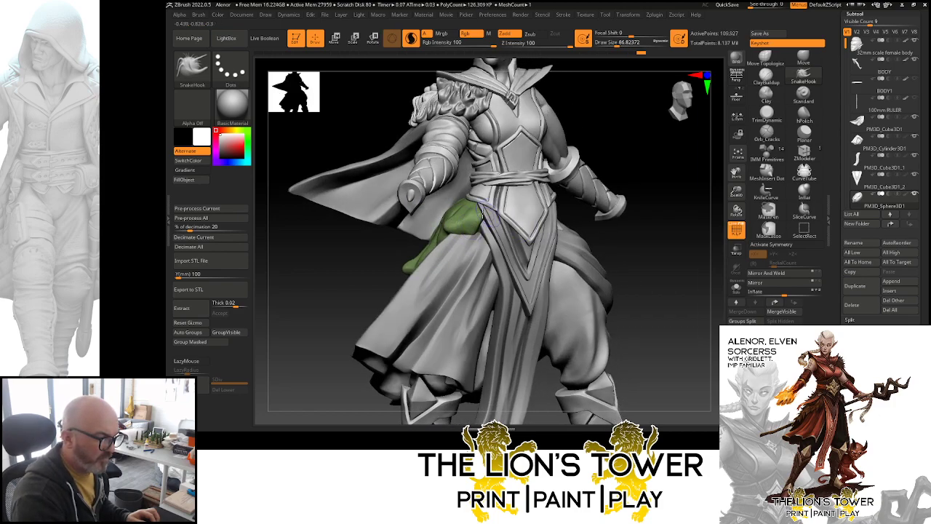
right_click_drag(518, 232, 474, 236)
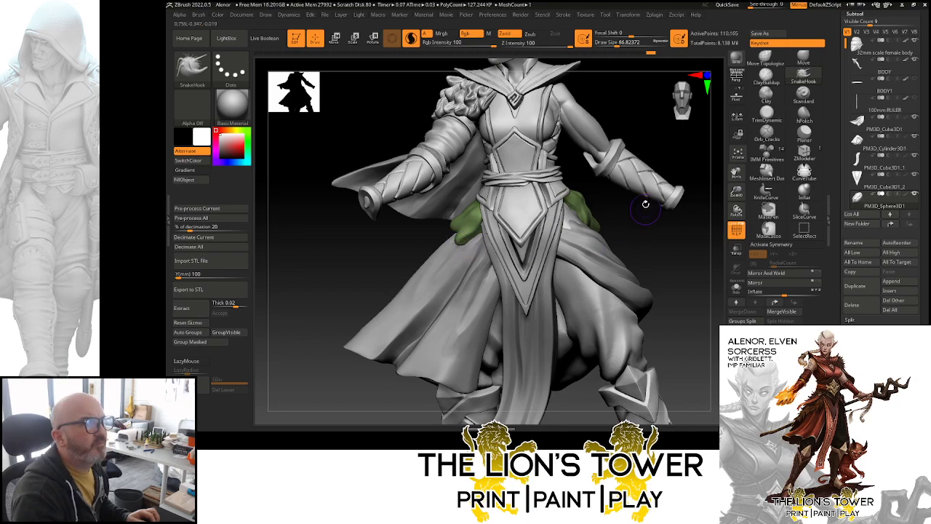
mouse_move(671, 246)
right_mouse_down()
mouse_move(684, 264)
mouse_move(671, 248)
mouse_move(681, 252)
mouse_move(667, 253)
mouse_move(691, 255)
mouse_move(528, 260)
mouse_move(454, 246)
right_mouse_up()
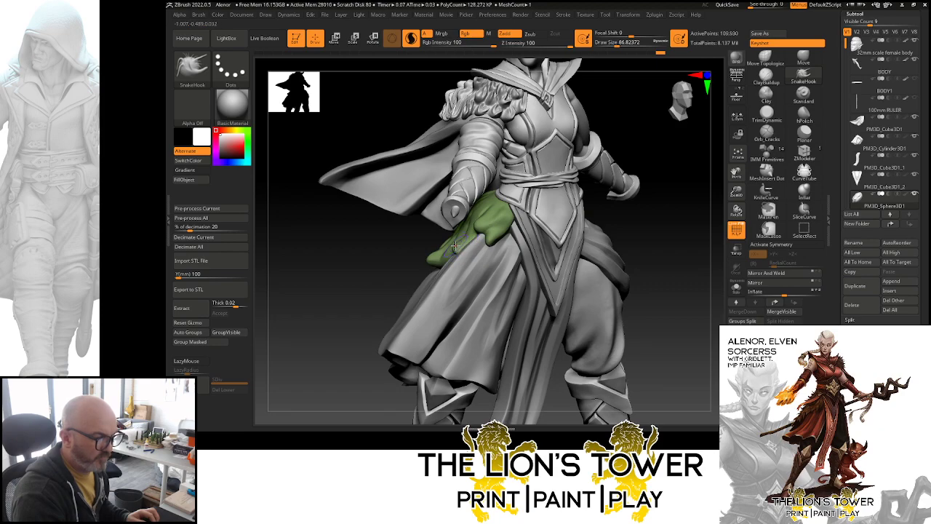
right_click_drag(588, 246, 493, 235)
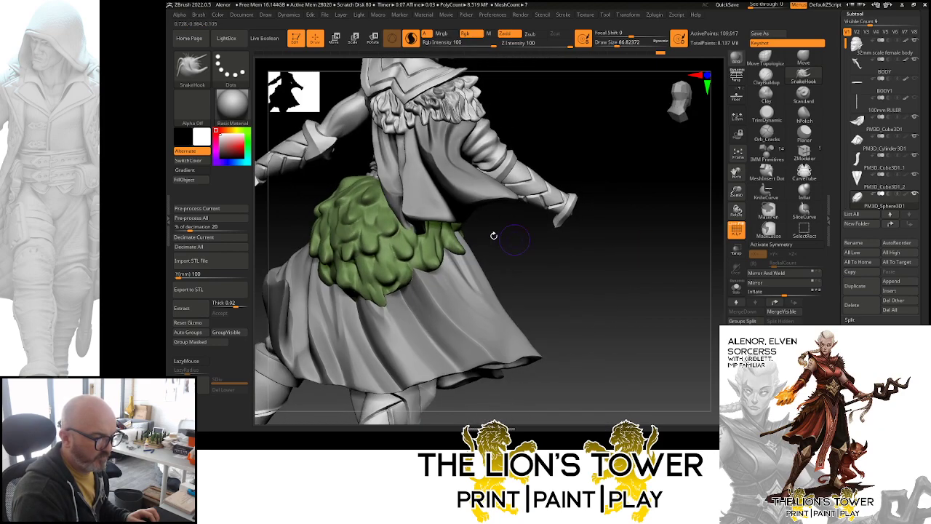
right_click_drag(450, 260, 460, 234)
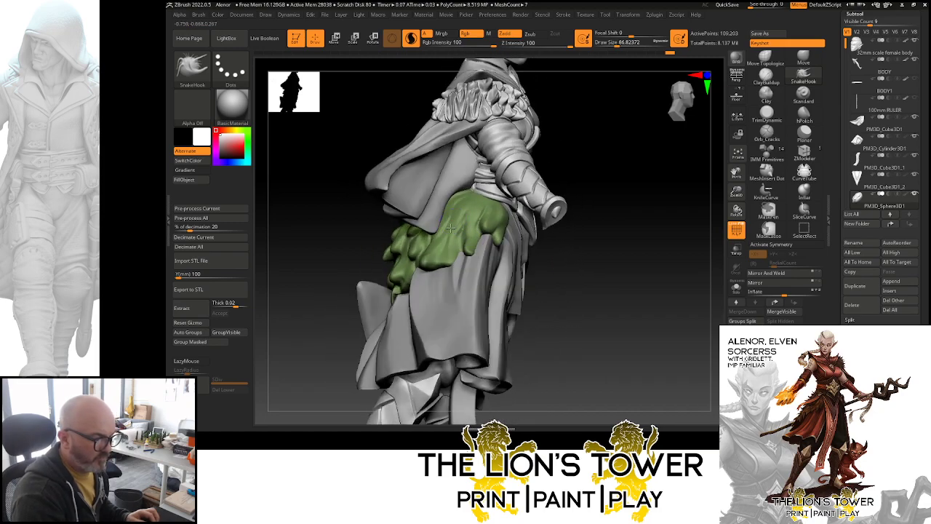
- Set up the Orb_Cracks brush with Z Intensity 27, draw size about 41 and LazyRadius 1
right_click_drag(531, 264, 456, 195)
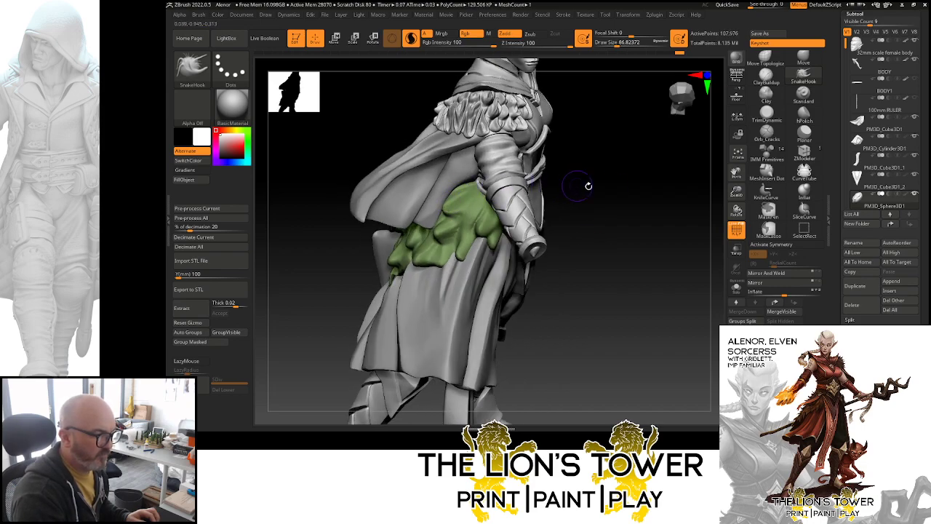
mouse_move(592, 181)
right_mouse_down()
mouse_move(624, 160)
mouse_move(609, 160)
mouse_move(599, 190)
mouse_move(601, 226)
mouse_move(626, 247)
mouse_move(614, 250)
mouse_move(639, 248)
mouse_move(582, 209)
mouse_move(709, 231)
right_mouse_up()
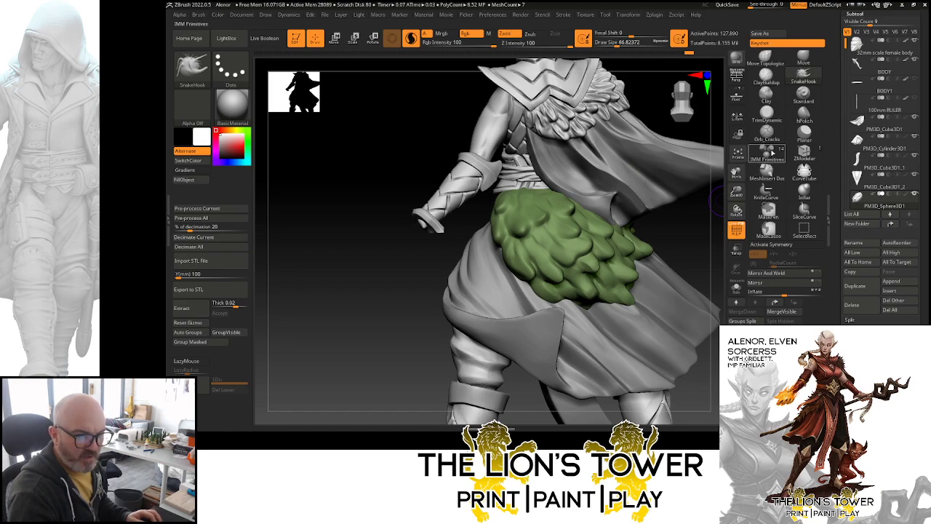
left_click(767, 132)
right_click_drag(734, 162, 607, 263, "alt")
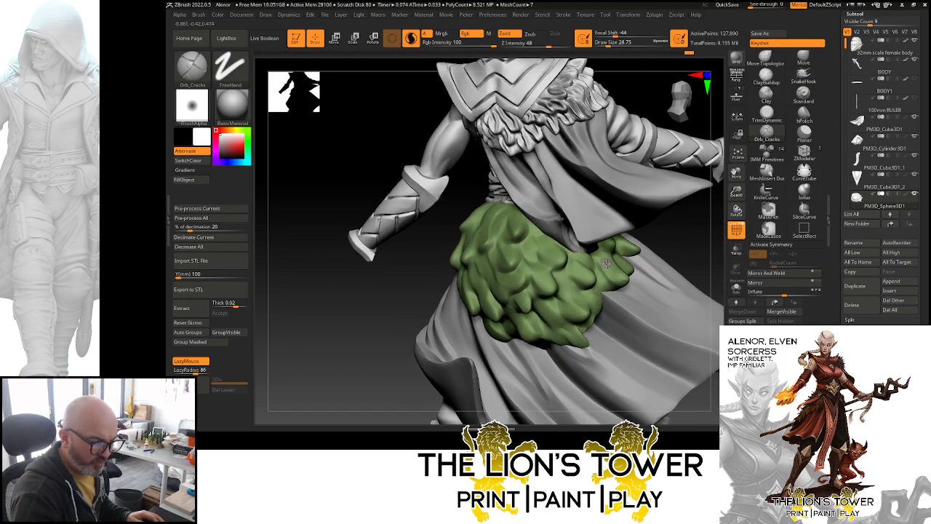
left_click(609, 45)
left_click_drag(548, 46, 534, 46)
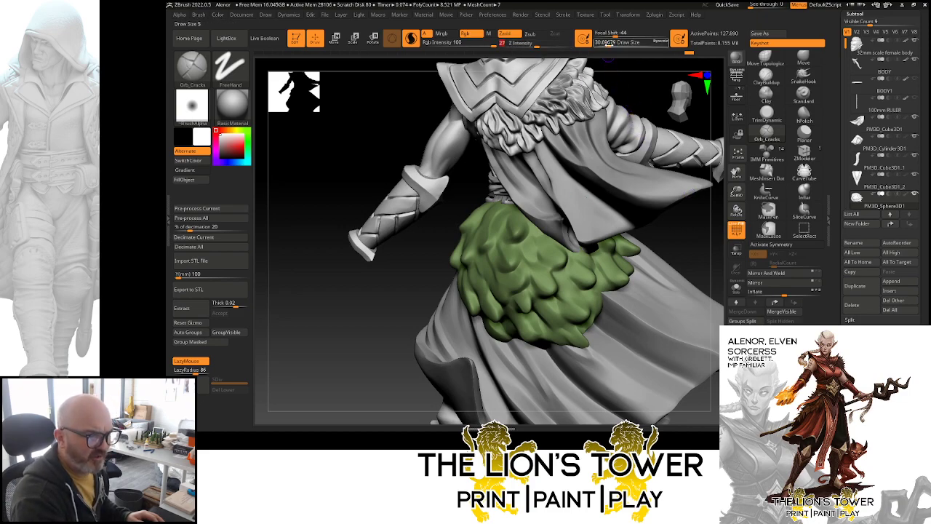
left_click_drag(608, 46, 612, 46)
mouse_move(685, 232)
right_mouse_down()
mouse_move(697, 264)
mouse_move(595, 272)
right_mouse_up()
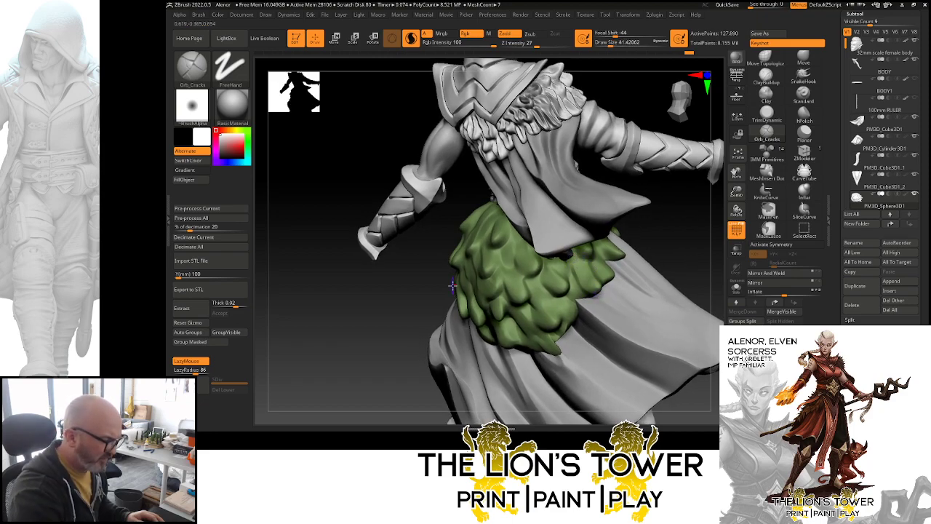
left_click_drag(194, 372, 175, 372)
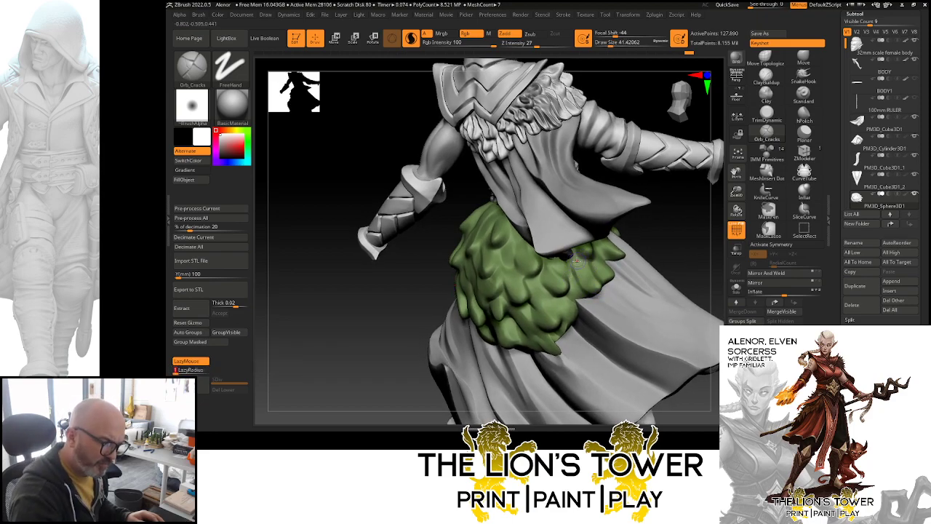
- Carve downward-running strand grooves into the right hip's side tufts using Orb_Cracks at draw size about 63
left_click_drag(600, 286, 579, 260)
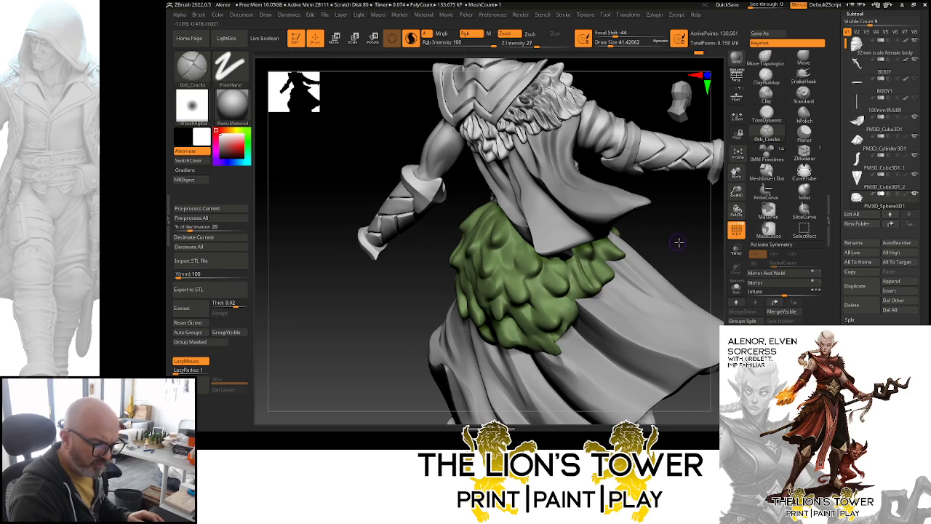
right_click_drag(677, 242, 583, 243)
left_click(615, 44)
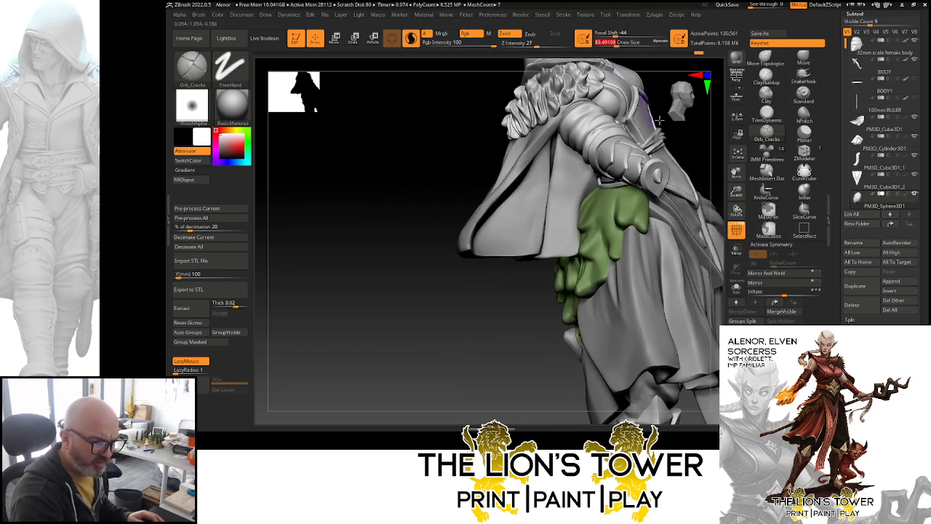
right_click_drag(659, 120, 622, 194)
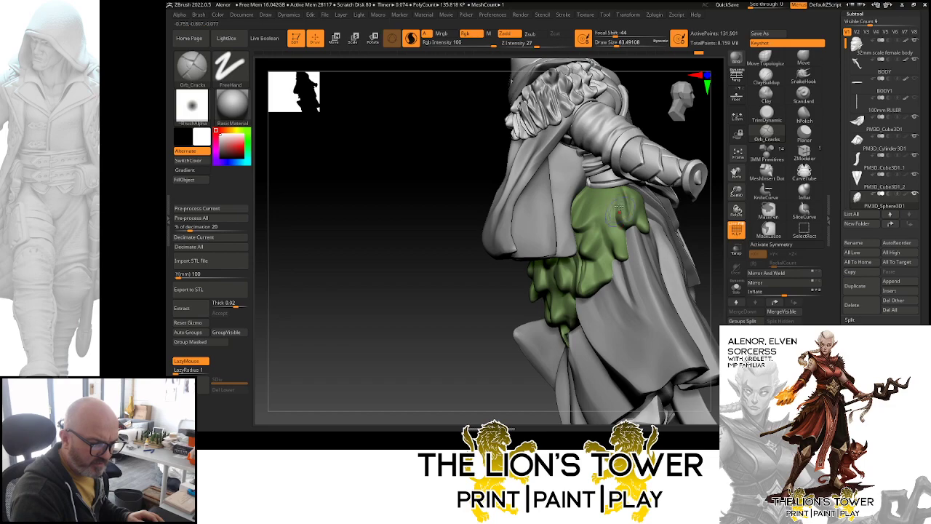
left_click_drag(605, 190, 615, 243)
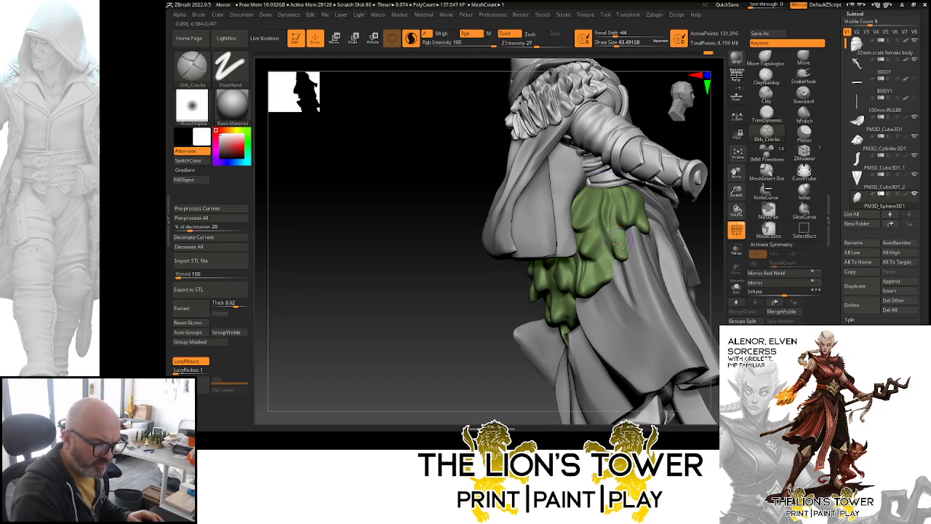
mouse_move(595, 188)
left_mouse_down()
mouse_move(587, 255)
mouse_move(604, 248)
mouse_move(608, 265)
mouse_move(598, 266)
left_mouse_up()
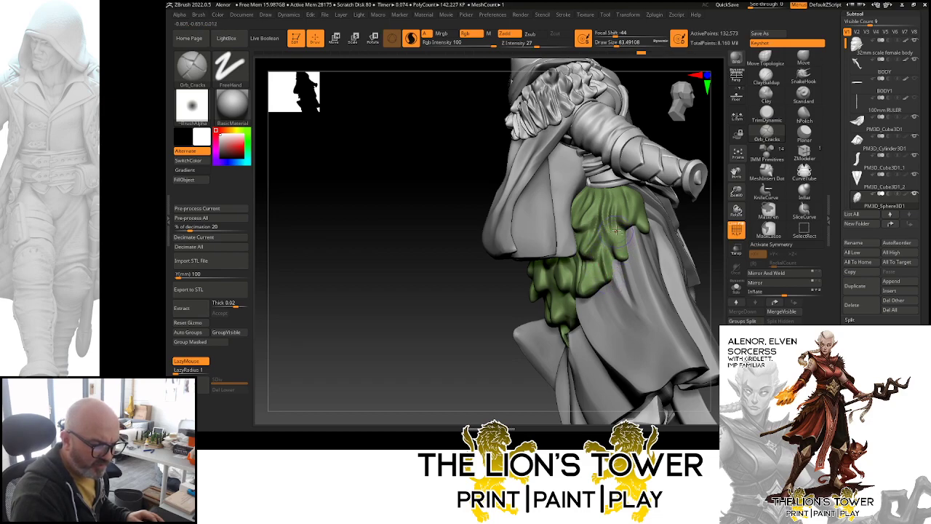
mouse_move(617, 230)
left_mouse_down()
mouse_move(619, 269)
mouse_move(615, 263)
left_mouse_up()
- Reduce the Orb_Cracks draw size to about 56 and carve strands into the right hip's front and lower side tufts
left_click_drag(616, 43, 611, 43)
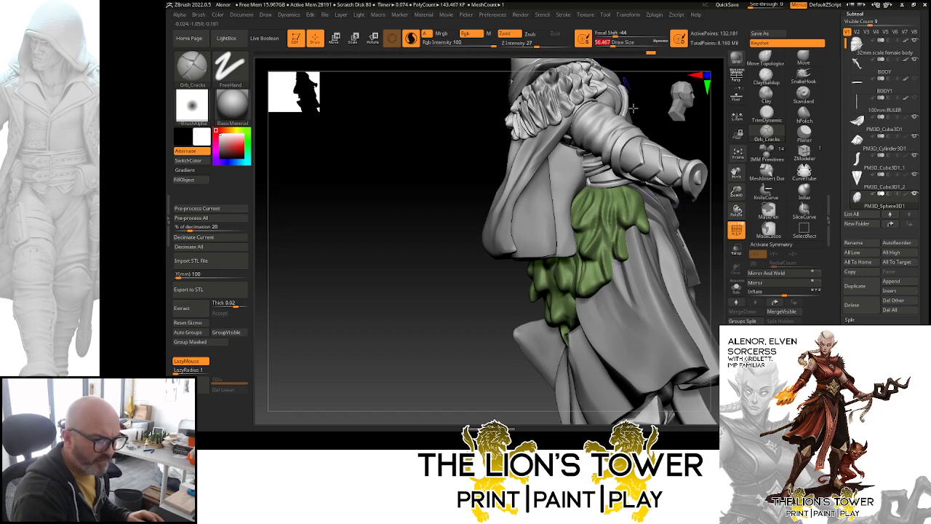
right_click_drag(627, 95, 560, 101)
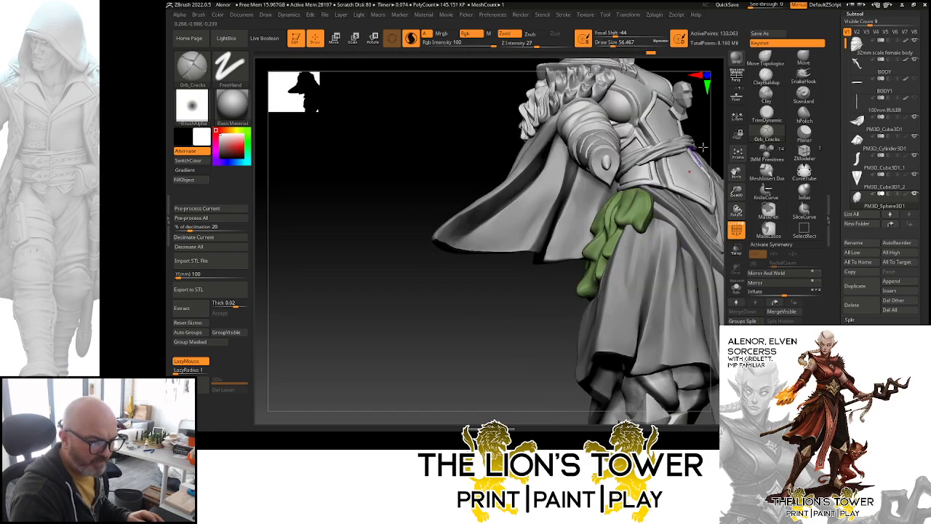
right_click_drag(703, 146, 650, 191)
right_click_drag(718, 146, 647, 206)
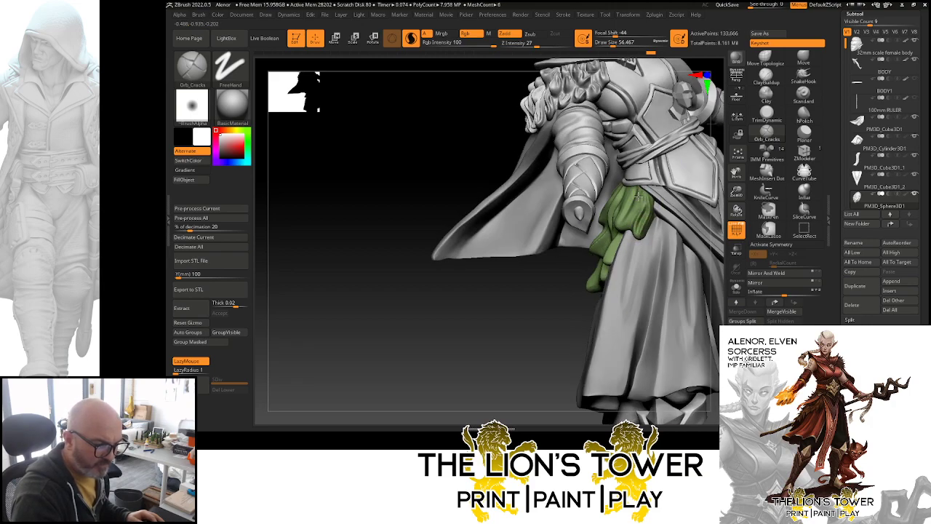
left_click_drag(616, 219, 622, 238)
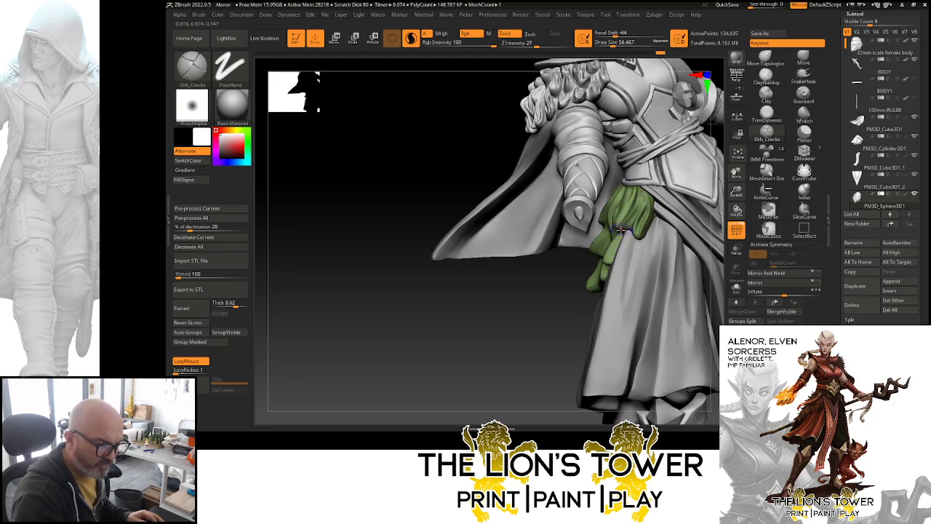
right_click_drag(552, 340, 615, 247)
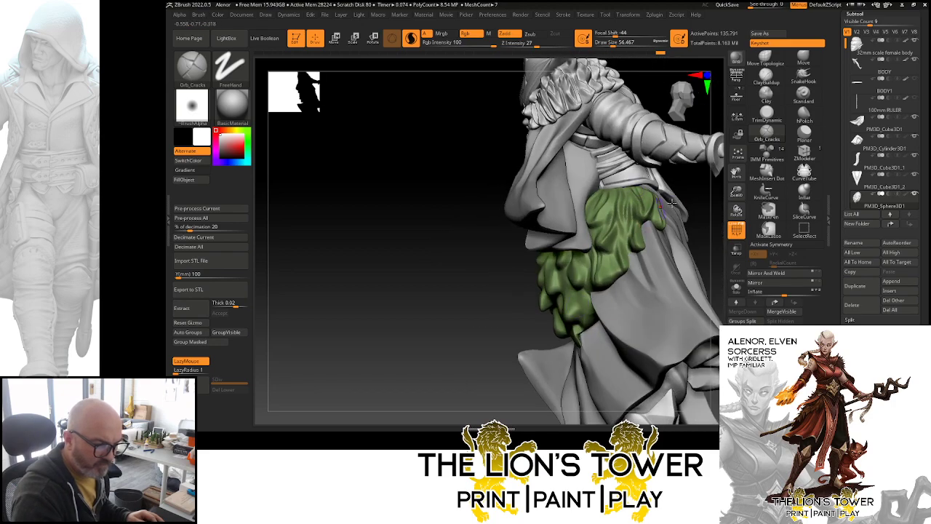
right_click_drag(671, 203, 608, 192)
mouse_move(600, 211)
left_mouse_down()
mouse_move(613, 234)
mouse_move(609, 258)
left_mouse_up()
right_click_drag(704, 234, 640, 217)
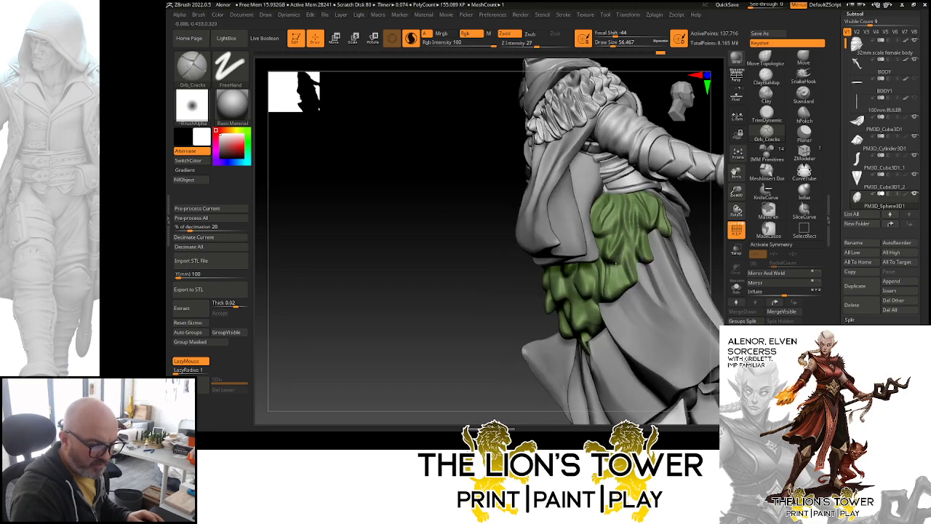
left_click_drag(627, 289, 628, 291)
- Continue the carved strands around the right rear tufts below the cape using Orb_Cracks at draw size about 56
right_click_drag(700, 243, 710, 234)
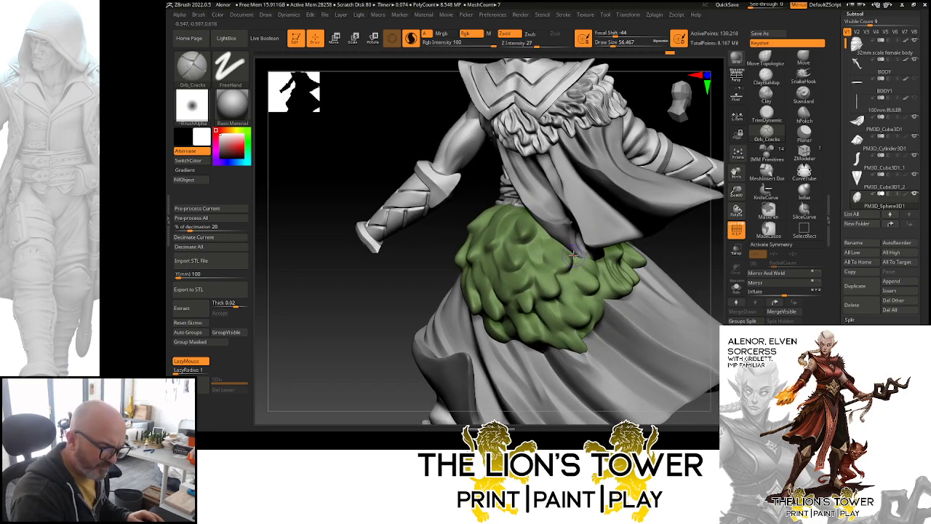
left_click_drag(576, 270, 589, 273)
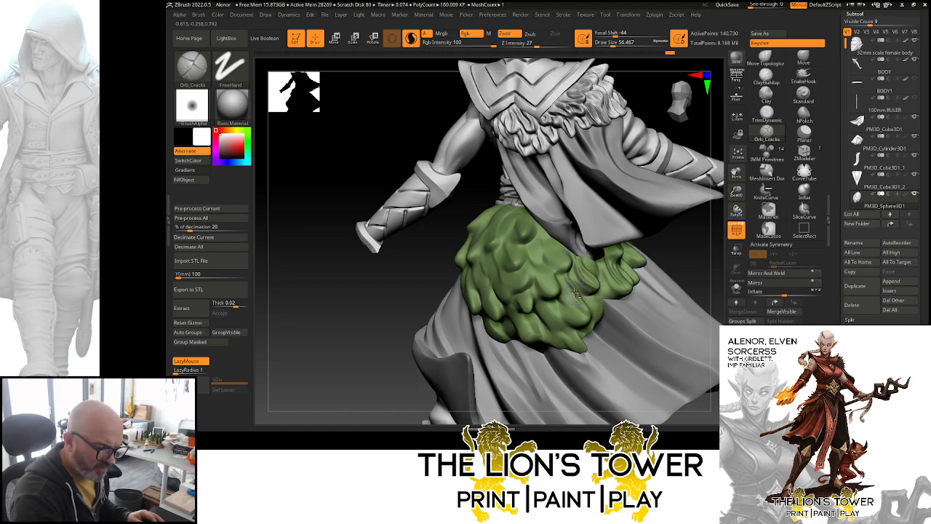
left_click_drag(563, 289, 614, 316)
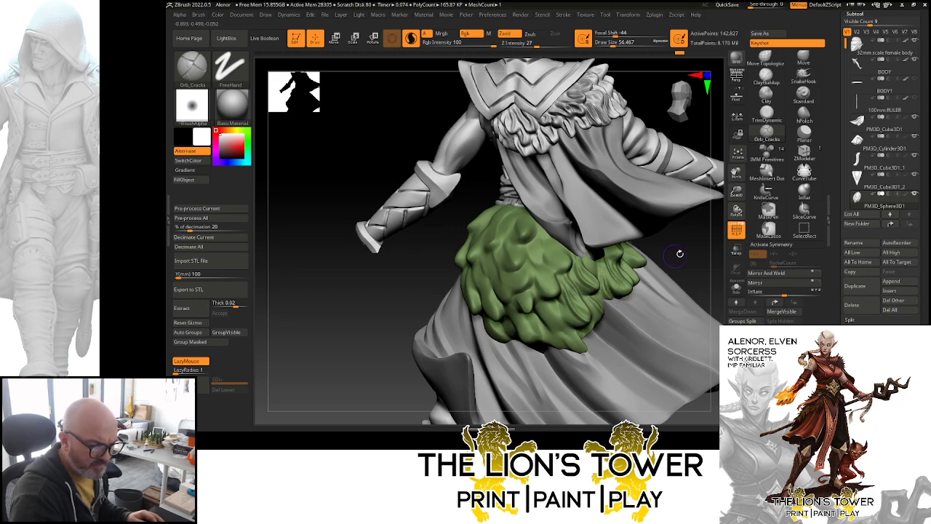
mouse_move(679, 253)
left_mouse_down()
mouse_move(597, 258)
mouse_move(609, 273)
left_mouse_up()
mouse_move(710, 246)
left_mouse_down()
mouse_move(617, 244)
mouse_move(660, 243)
left_mouse_up()
mouse_move(708, 144)
left_mouse_down()
mouse_move(643, 202)
mouse_move(637, 231)
mouse_move(639, 201)
mouse_move(623, 240)
mouse_move(669, 198)
mouse_move(659, 247)
mouse_move(644, 246)
mouse_move(645, 225)
mouse_move(646, 256)
left_mouse_up()
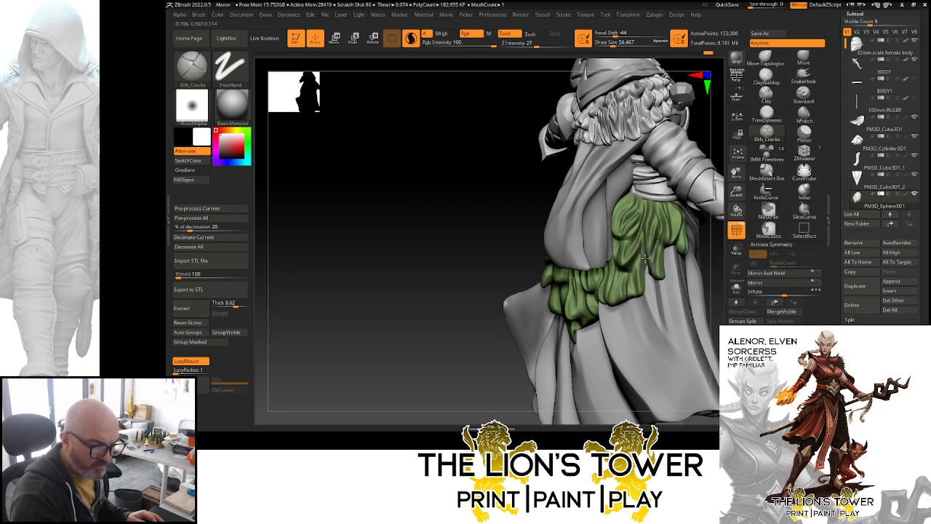
left_click_drag(632, 296, 692, 255)
left_click_drag(702, 131, 650, 193)
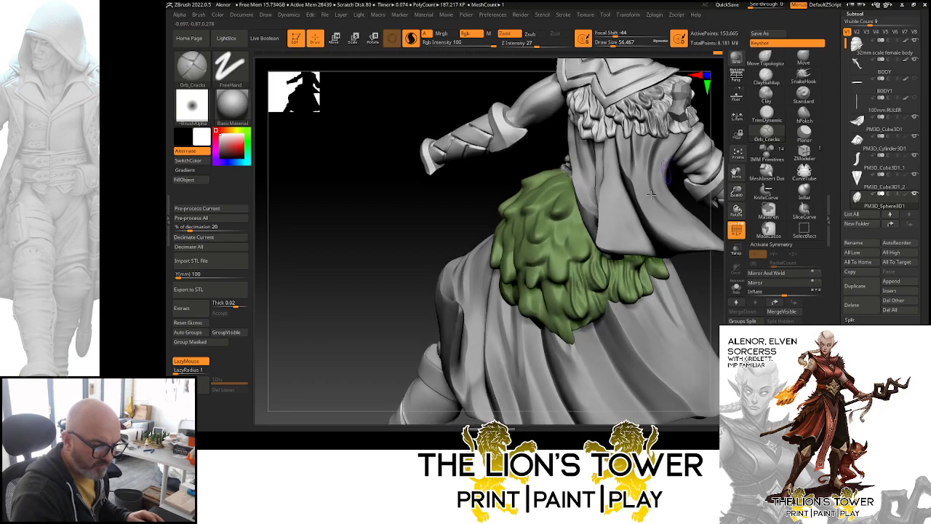
- Carve flowing strands into the middle rear tufts beside the cape's edge using Orb_Cracks
mouse_move(580, 227)
left_mouse_down()
mouse_move(580, 218)
mouse_move(582, 256)
mouse_move(577, 222)
mouse_move(585, 254)
mouse_move(623, 288)
left_mouse_up()
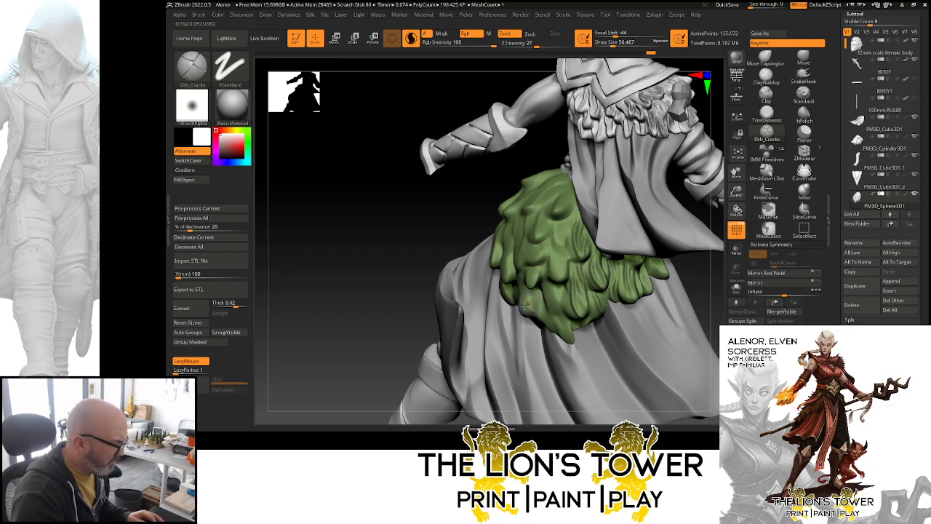
left_click_drag(465, 183, 559, 169)
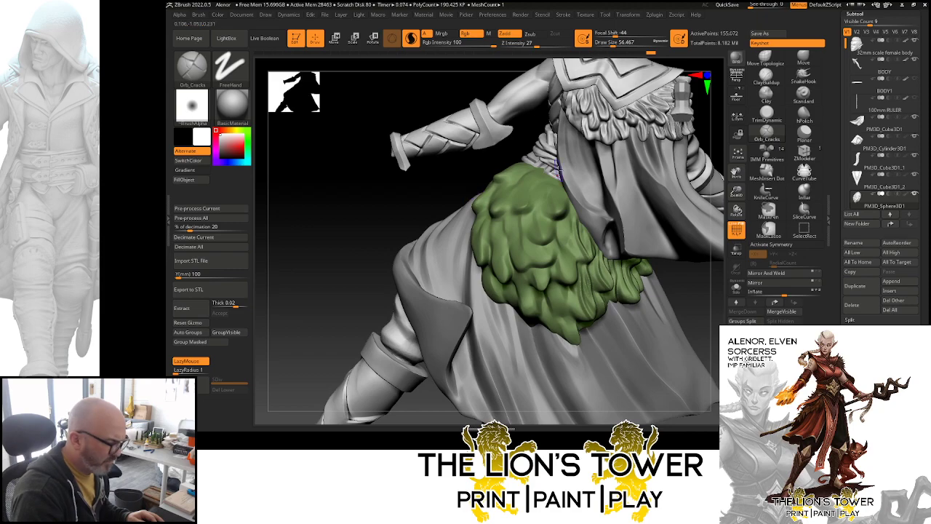
left_click_drag(693, 311, 673, 310)
mouse_move(568, 220)
left_mouse_down()
mouse_move(574, 257)
mouse_move(566, 255)
mouse_move(580, 290)
left_mouse_up()
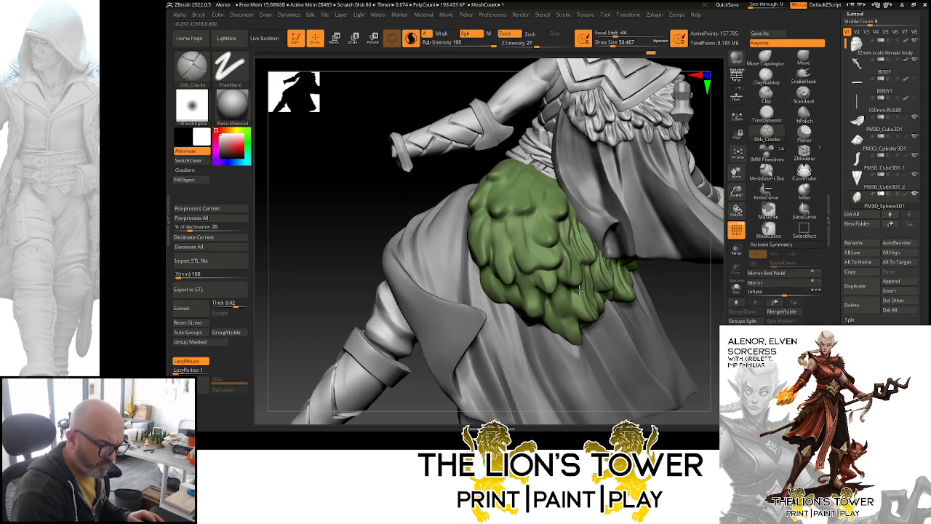
left_click_drag(696, 293, 716, 293)
left_click_drag(569, 246, 583, 282)
left_click_drag(704, 279, 716, 279)
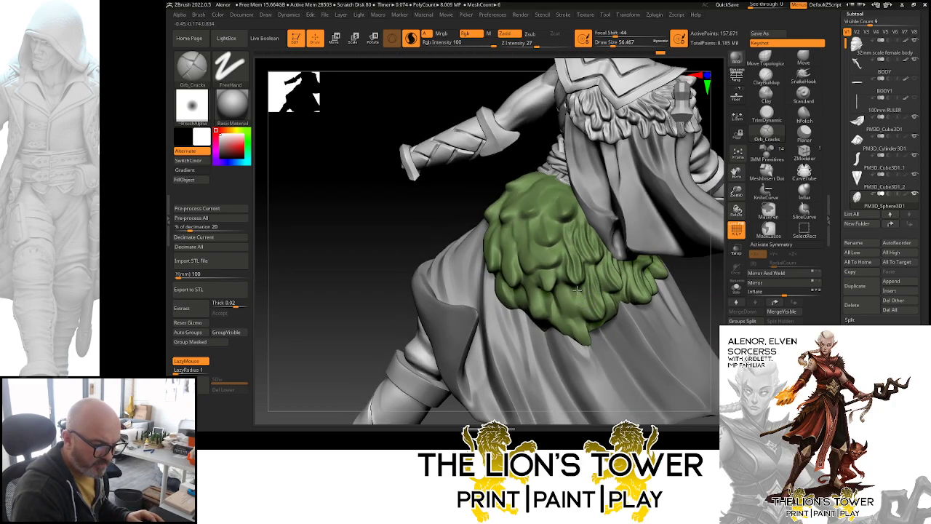
- Carve strand grooves through the lower rear tufts and the lowest hanging tip using Orb_Cracks
left_click_drag(576, 289, 603, 326)
left_click_drag(703, 301, 720, 301)
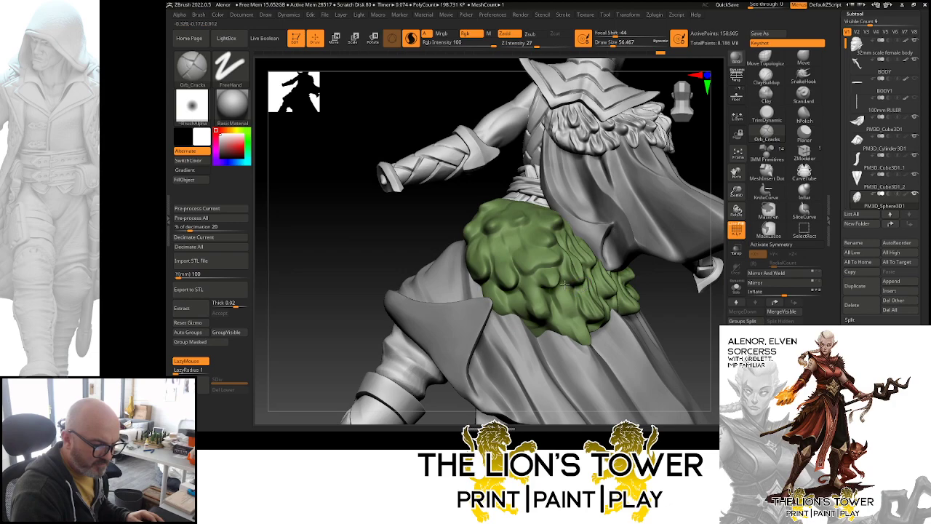
mouse_move(564, 285)
left_mouse_down()
mouse_move(582, 326)
mouse_move(583, 317)
mouse_move(579, 331)
mouse_move(589, 328)
left_mouse_up()
mouse_move(589, 327)
right_mouse_down()
mouse_move(607, 326)
mouse_move(582, 320)
right_mouse_up()
left_click_drag(574, 315, 578, 331)
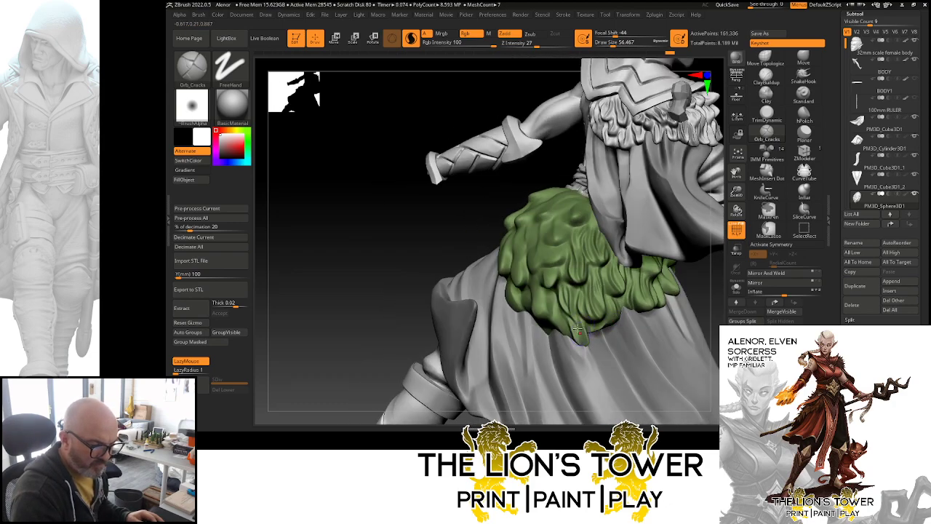
left_click_drag(706, 296, 669, 299)
mouse_move(605, 295)
left_mouse_down()
mouse_move(618, 325)
mouse_move(637, 327)
left_mouse_up()
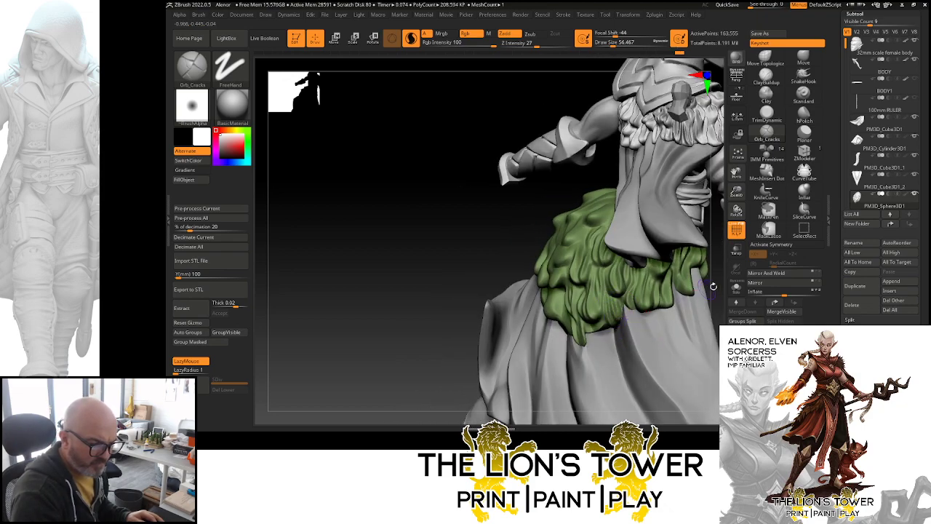
- Isolate the hip form in Solo mode and carve strands into its smooth upper rear area covered by the cape
left_click_drag(713, 288, 676, 294)
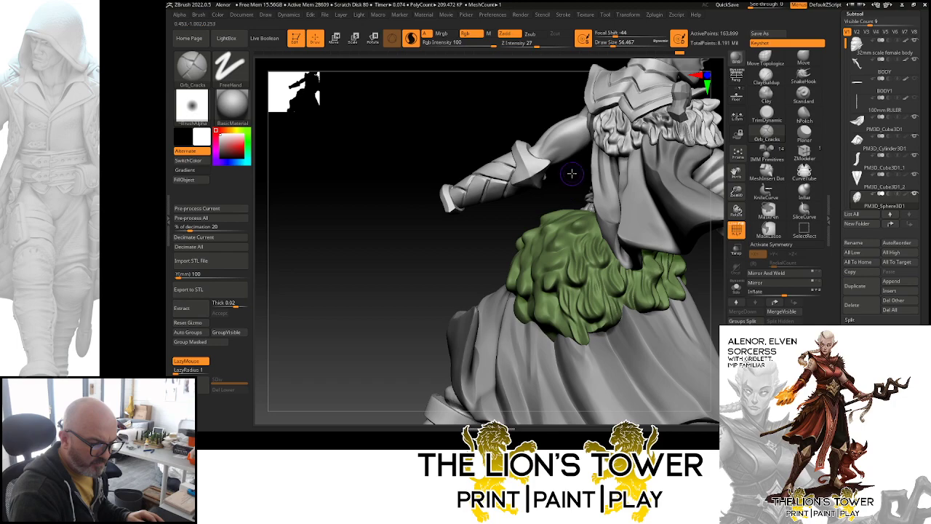
mouse_move(571, 175)
left_mouse_down()
mouse_move(587, 205)
mouse_move(581, 220)
left_mouse_up()
mouse_move(581, 180)
left_mouse_down()
mouse_move(573, 232)
mouse_move(581, 209)
mouse_move(578, 225)
left_mouse_up()
left_click(736, 286)
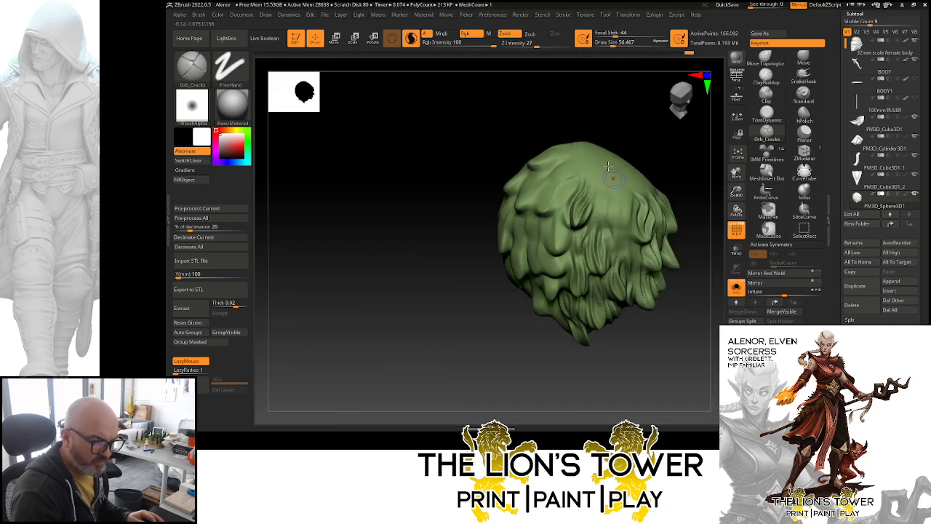
left_click_drag(600, 186, 616, 247)
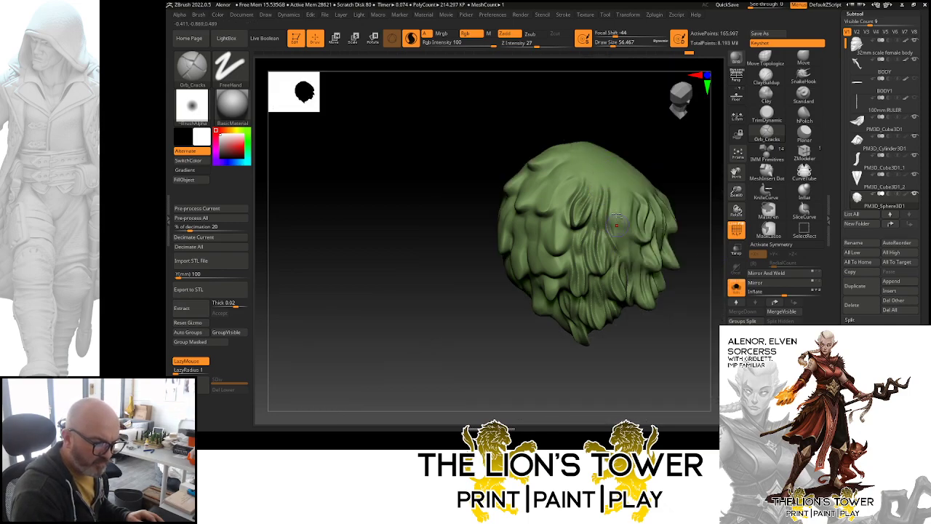
mouse_move(615, 192)
left_mouse_down()
mouse_move(620, 254)
mouse_move(617, 224)
left_mouse_up()
- Carve strand grooves down through the middle rear tufts of the isolated hip form using Orb_Cracks
left_click_drag(642, 172, 640, 123)
left_click_drag(623, 212, 632, 272)
left_click_drag(635, 239, 634, 260)
mouse_move(629, 196)
left_mouse_down()
mouse_move(636, 243)
mouse_move(609, 263)
mouse_move(617, 266)
left_mouse_up()
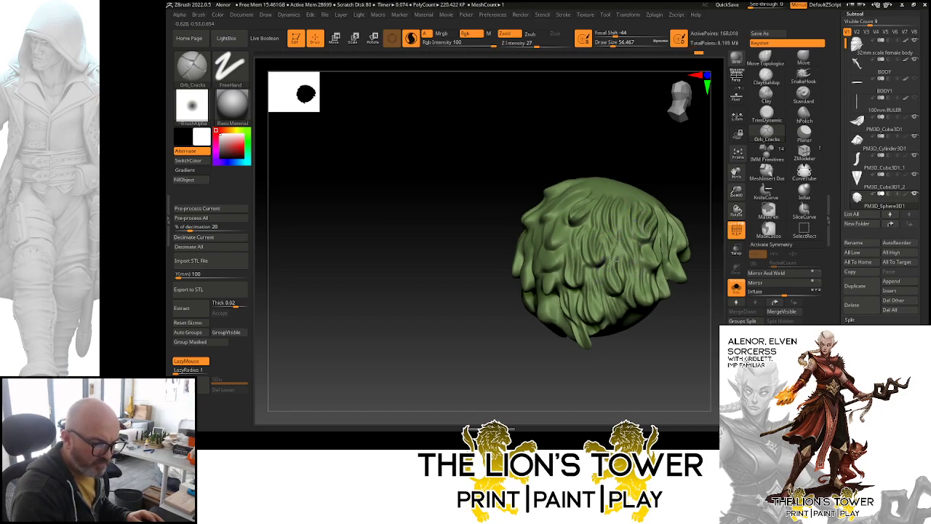
mouse_move(647, 159)
left_mouse_down()
mouse_move(632, 164)
mouse_move(660, 179)
mouse_move(610, 191)
left_mouse_up()
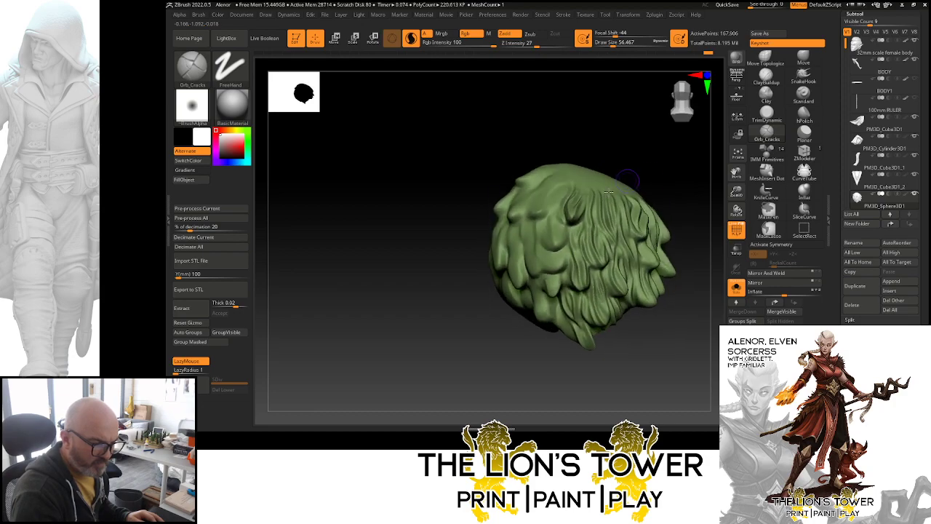
- Carve long flowing strands into the smooth upper tufts on the left rear of the hip form
mouse_move(580, 157)
left_mouse_down()
mouse_move(558, 218)
mouse_move(568, 265)
left_mouse_up()
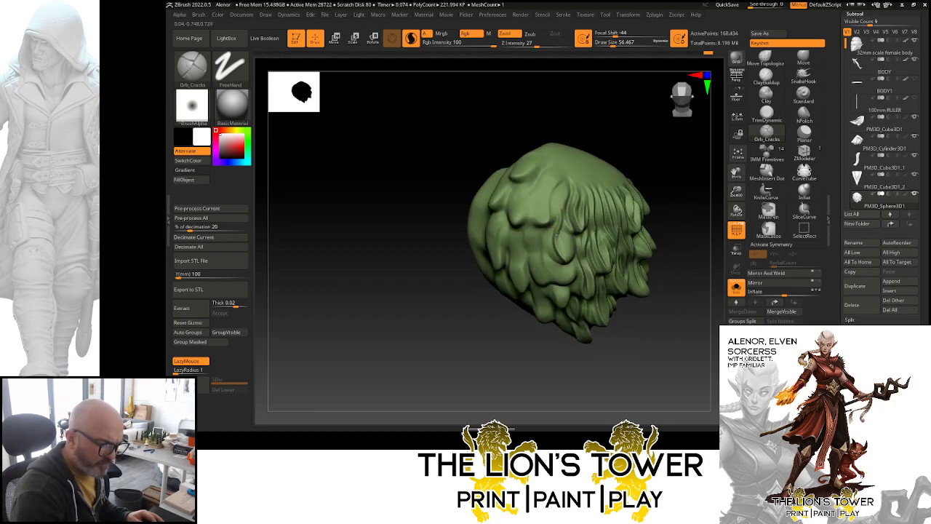
left_click_drag(560, 223, 574, 259)
mouse_move(562, 177)
left_mouse_down()
mouse_move(550, 231)
mouse_move(546, 201)
mouse_move(547, 223)
left_mouse_up()
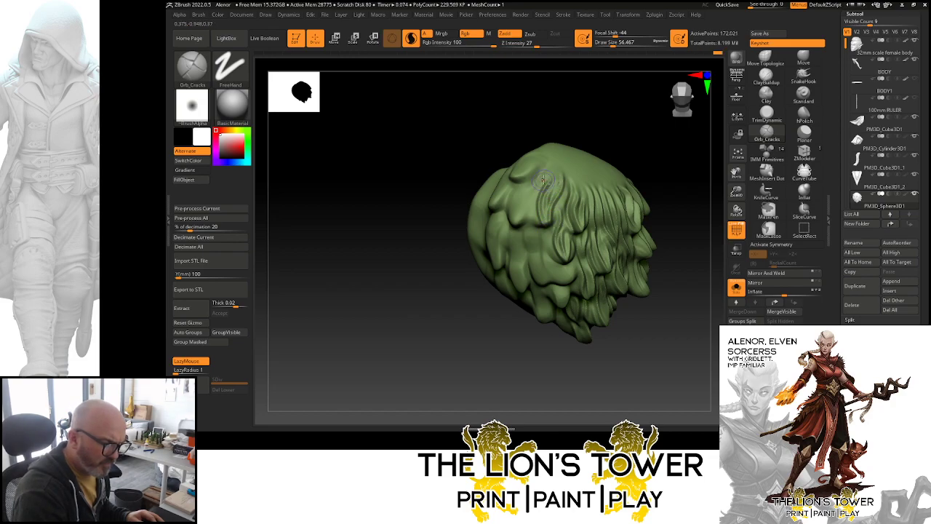
mouse_move(542, 179)
left_mouse_down()
mouse_move(535, 224)
mouse_move(560, 204)
mouse_move(550, 237)
left_mouse_up()
left_click_drag(588, 137, 560, 156)
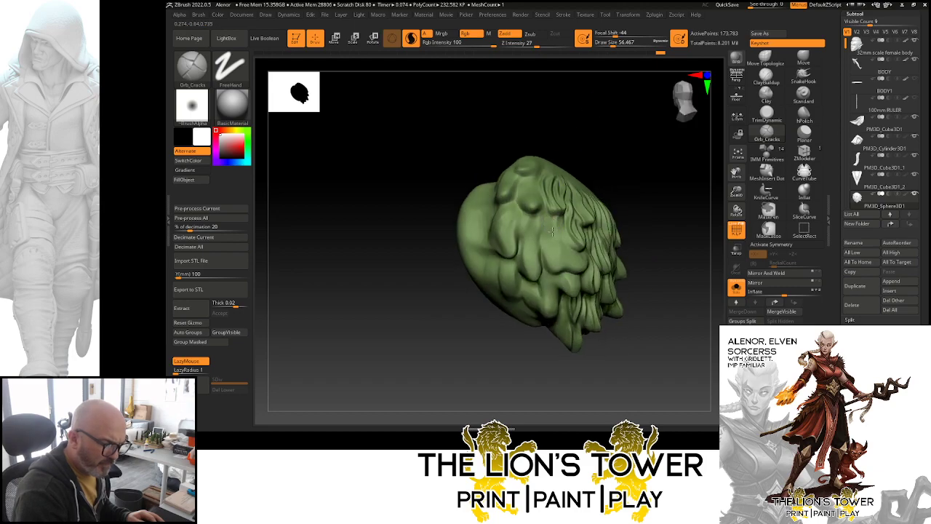
- Carve strands into the mid-height left rear tufts, blending them with the already grooved rear tufts
left_click_drag(551, 231, 551, 255)
left_click_drag(611, 158, 578, 162)
mouse_move(561, 219)
left_mouse_down()
mouse_move(553, 258)
mouse_move(582, 254)
mouse_move(581, 273)
left_mouse_up()
left_click_drag(612, 148, 647, 170)
left_click_drag(584, 252, 587, 272)
left_click_drag(632, 152, 663, 154)
left_click_drag(562, 245, 580, 276)
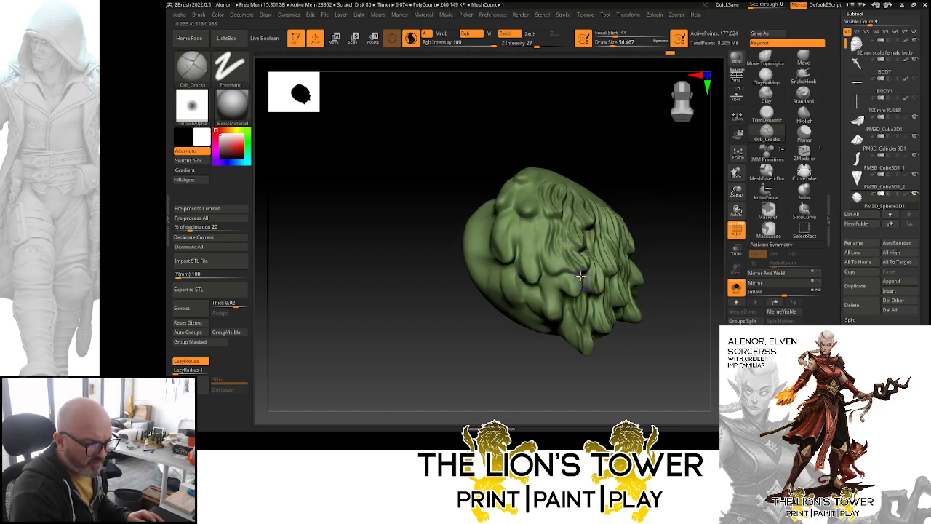
- Carve strand grooves through the remaining smooth tufts on the lower left side of the hip form
left_click_drag(548, 240, 556, 278)
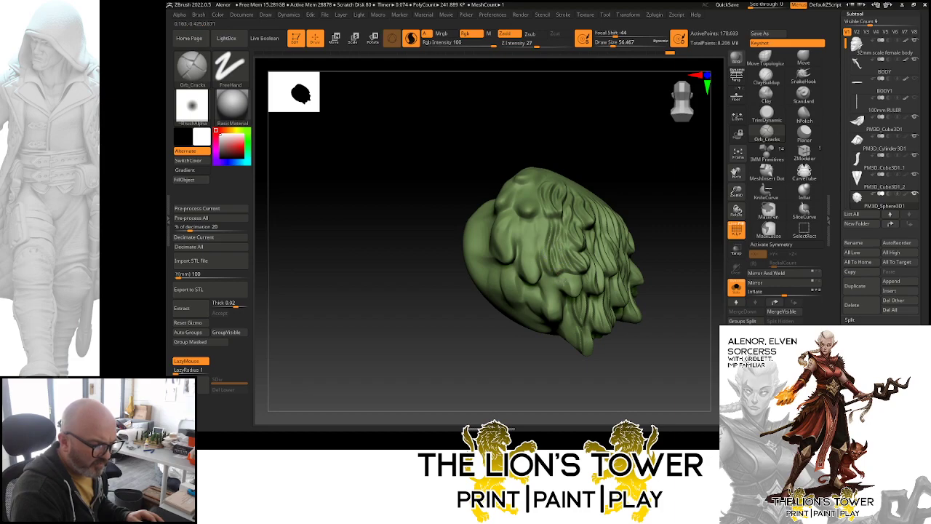
left_click_drag(539, 240, 545, 287)
mouse_move(543, 219)
left_mouse_down()
mouse_move(547, 253)
mouse_move(535, 254)
mouse_move(535, 288)
left_mouse_up()
left_click_drag(530, 243, 545, 272)
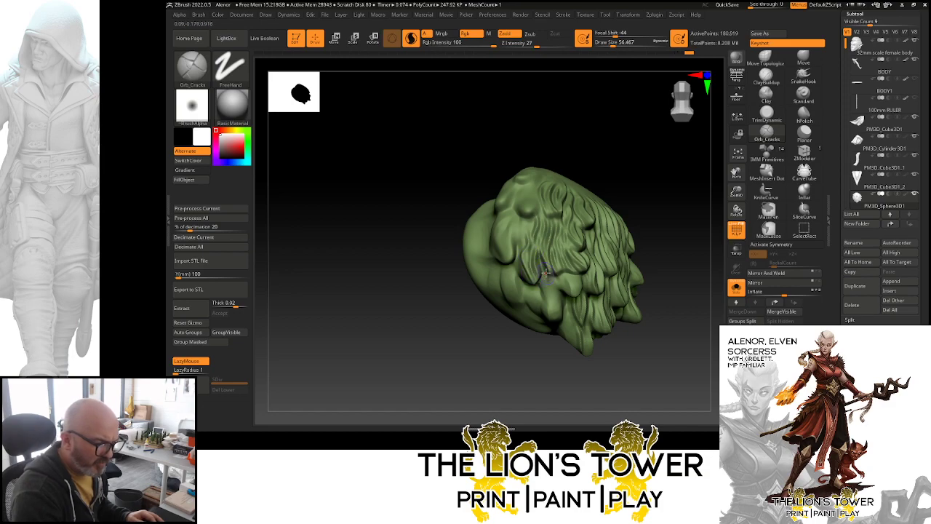
mouse_move(640, 206)
left_mouse_down()
mouse_move(642, 182)
mouse_move(635, 183)
mouse_move(655, 157)
left_mouse_up()
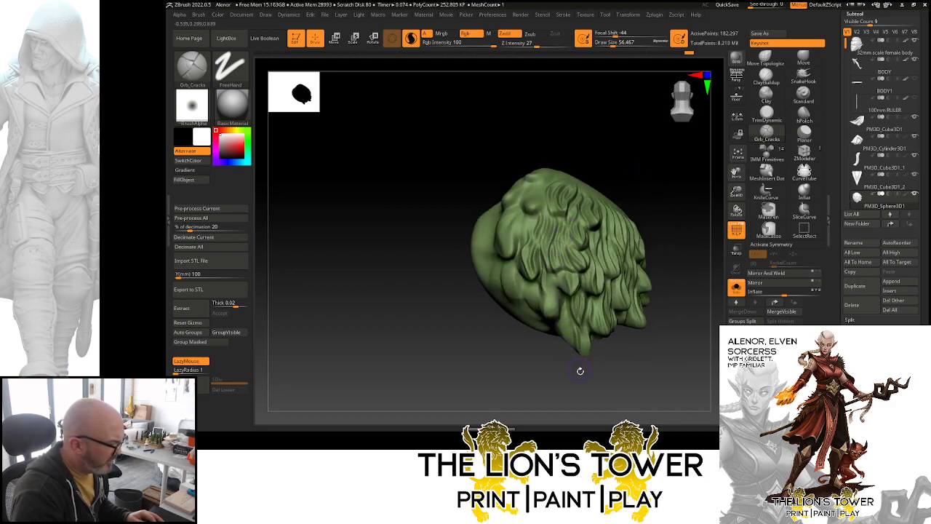
mouse_move(579, 370)
left_mouse_down()
mouse_move(525, 269)
mouse_move(541, 284)
left_mouse_up()
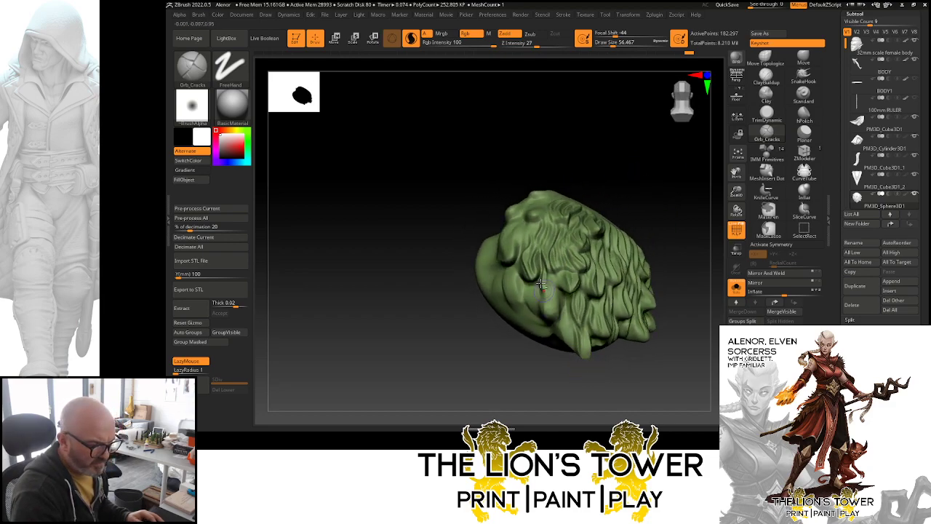
left_click_drag(650, 363, 571, 322)
- Carve strands into the upper left side tufts along the edge of the smooth front area
mouse_move(640, 370)
left_mouse_down()
mouse_move(627, 374)
mouse_move(650, 392)
mouse_move(621, 368)
mouse_move(665, 192)
mouse_move(608, 173)
mouse_move(634, 149)
left_mouse_up()
mouse_move(577, 197)
left_mouse_down()
mouse_move(566, 240)
mouse_move(571, 231)
left_mouse_up()
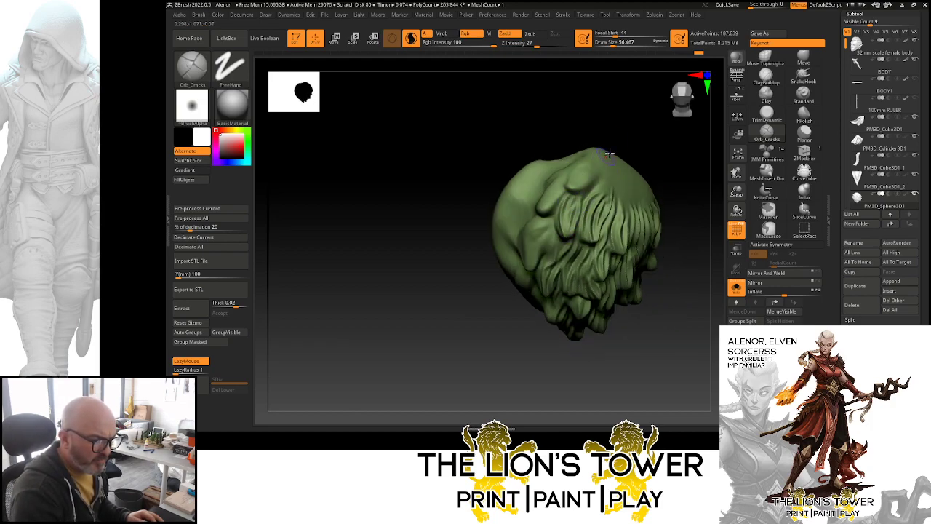
left_click_drag(609, 153, 573, 189)
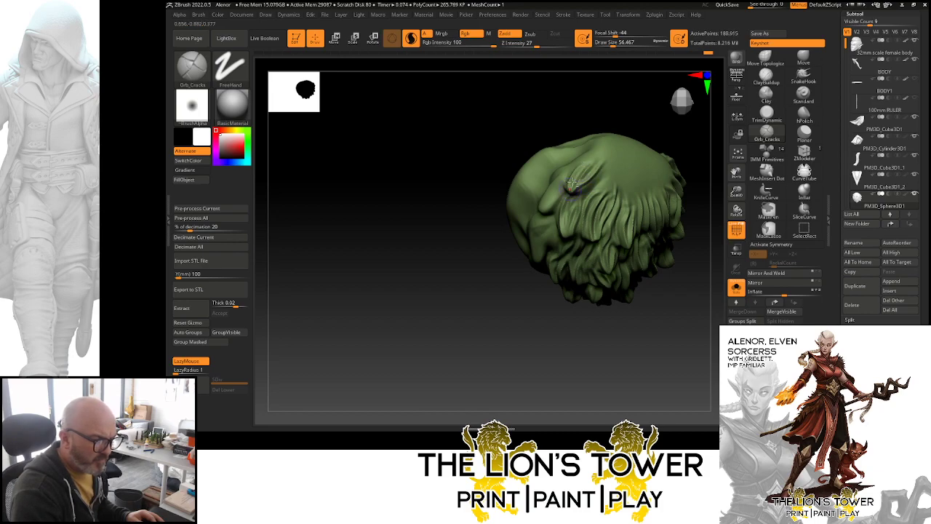
left_click_drag(599, 110, 598, 120)
mouse_move(571, 164)
left_mouse_down()
mouse_move(552, 216)
mouse_move(555, 208)
left_mouse_up()
left_click_drag(617, 120, 641, 109)
left_click_drag(561, 183, 549, 218)
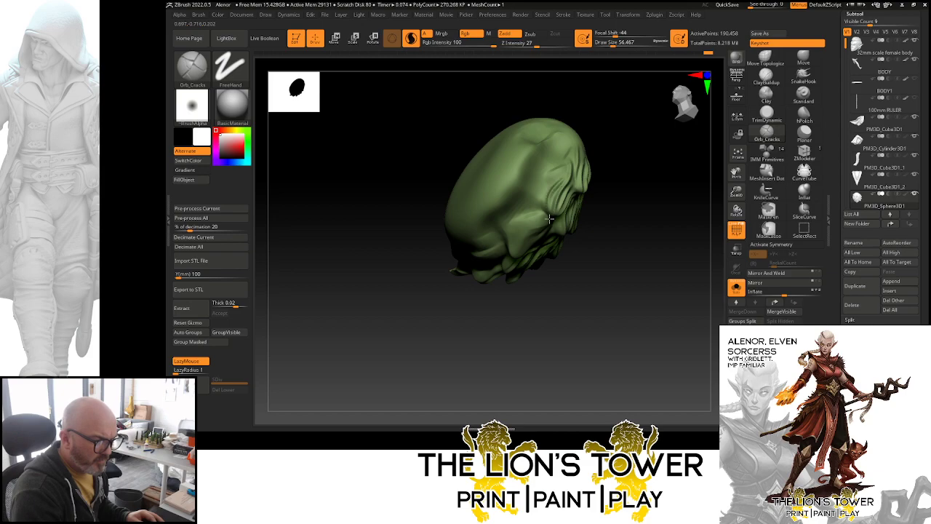
left_click_drag(564, 170, 542, 200)
left_click_drag(619, 142, 583, 121)
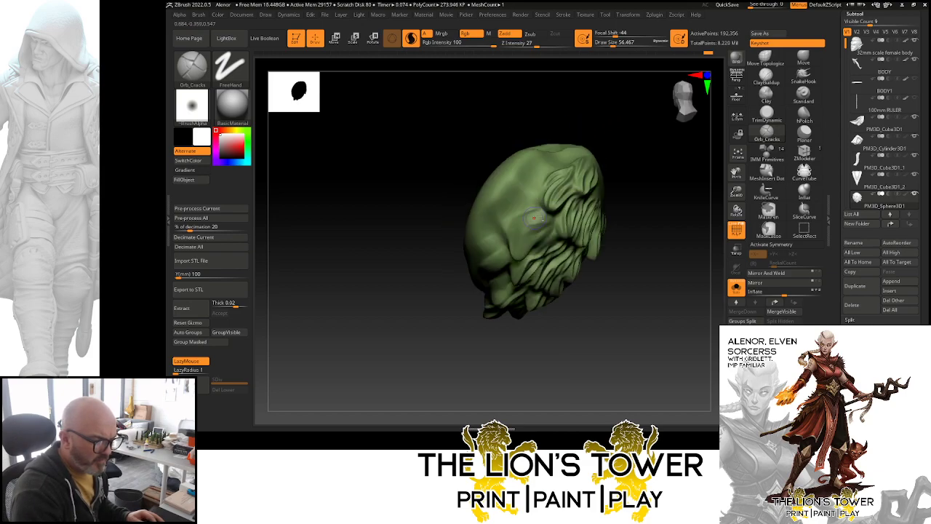
- Carve strands into the outermost left side tufts where the hip form meets its smooth front
left_click_drag(541, 210, 517, 260)
left_click_drag(595, 116, 627, 143)
mouse_move(550, 216)
left_mouse_down()
mouse_move(534, 266)
mouse_move(526, 255)
mouse_move(512, 266)
left_mouse_up()
mouse_move(537, 232)
left_mouse_down()
mouse_move(521, 258)
mouse_move(526, 244)
mouse_move(547, 243)
mouse_move(535, 262)
mouse_move(547, 254)
left_mouse_up()
left_click_drag(669, 186, 679, 210)
left_click_drag(671, 162, 674, 207)
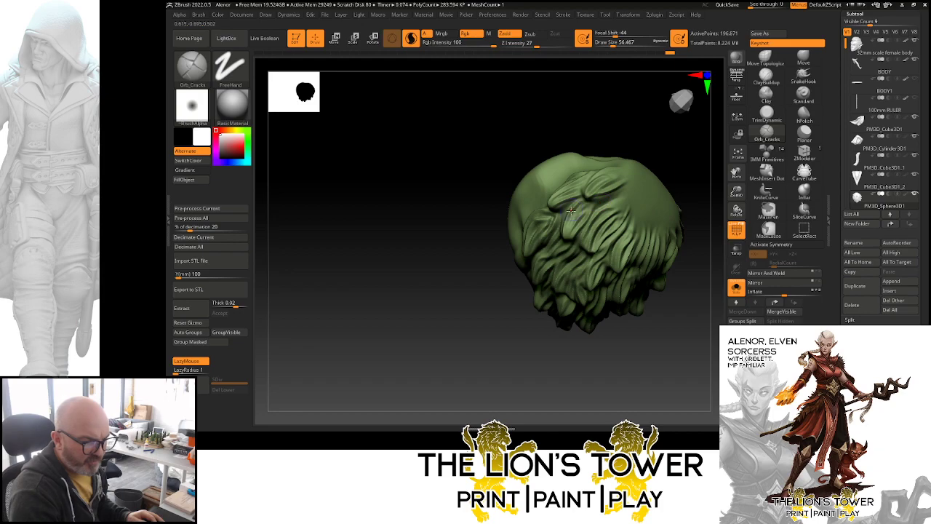
left_click_drag(581, 206, 569, 244)
- Add and deepen strand grooves between the central rear tufts below the smooth upper area
mouse_move(649, 191)
left_mouse_down()
mouse_move(667, 157)
mouse_move(637, 121)
mouse_move(677, 357)
mouse_move(720, 363)
mouse_move(675, 356)
mouse_move(674, 337)
left_mouse_up()
left_click_drag(613, 284, 639, 311)
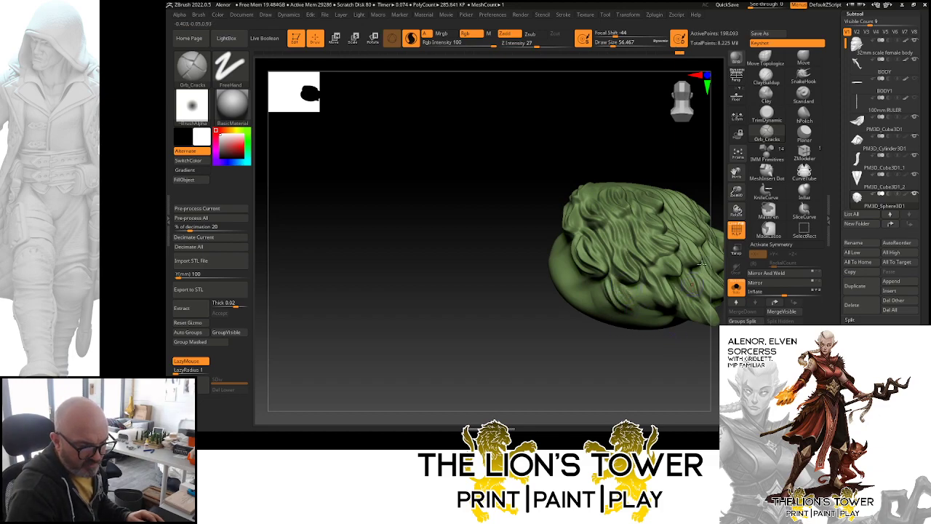
mouse_move(736, 191)
left_mouse_down()
mouse_move(737, 181)
mouse_move(660, 237)
mouse_move(640, 239)
mouse_move(738, 173)
mouse_move(691, 220)
left_mouse_up()
left_click_drag(616, 248, 623, 259)
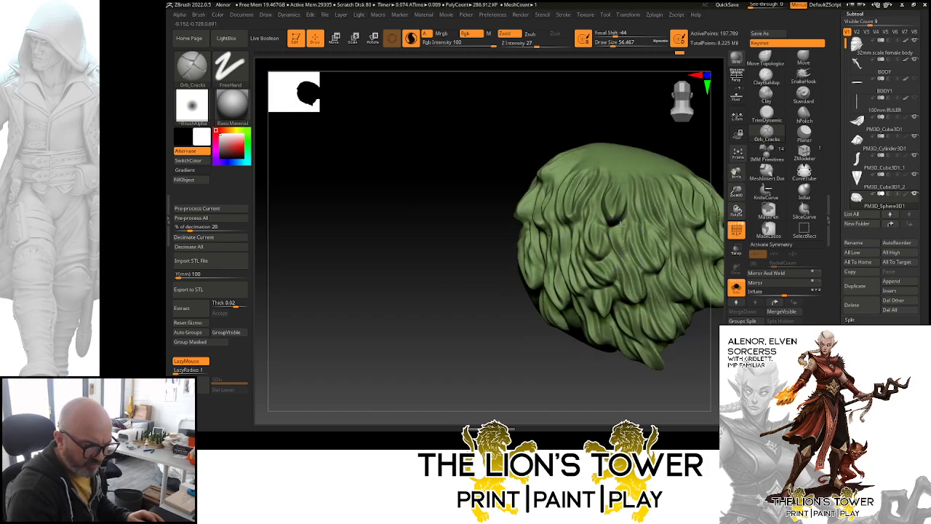
left_click_drag(621, 225, 625, 262)
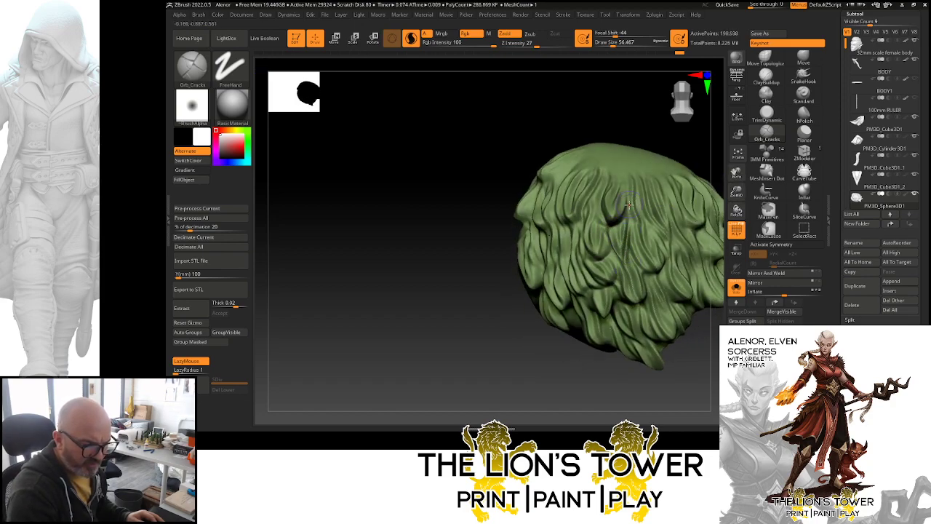
left_click_drag(628, 207, 645, 287)
left_click_drag(609, 252, 621, 282)
- Refine the strand grooves on the lower rear tufts and the hanging tips along the bottom edge
mouse_move(693, 344)
left_mouse_down()
mouse_move(703, 342)
mouse_move(701, 326)
left_mouse_up()
mouse_move(649, 292)
left_mouse_down()
mouse_move(666, 341)
mouse_move(642, 346)
left_mouse_up()
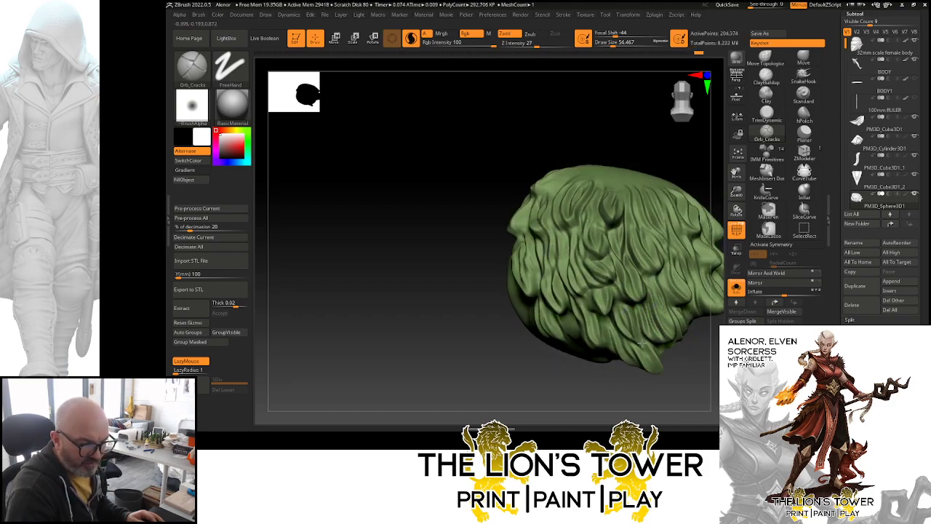
left_click_drag(613, 295, 627, 328)
left_click_drag(618, 301, 637, 344)
mouse_move(637, 344)
right_mouse_down()
mouse_move(630, 323)
mouse_move(673, 385)
right_mouse_up()
left_click_drag(590, 290, 607, 310)
mouse_move(641, 340)
right_mouse_down()
mouse_move(650, 345)
mouse_move(639, 325)
mouse_move(686, 326)
mouse_move(570, 306)
right_mouse_up()
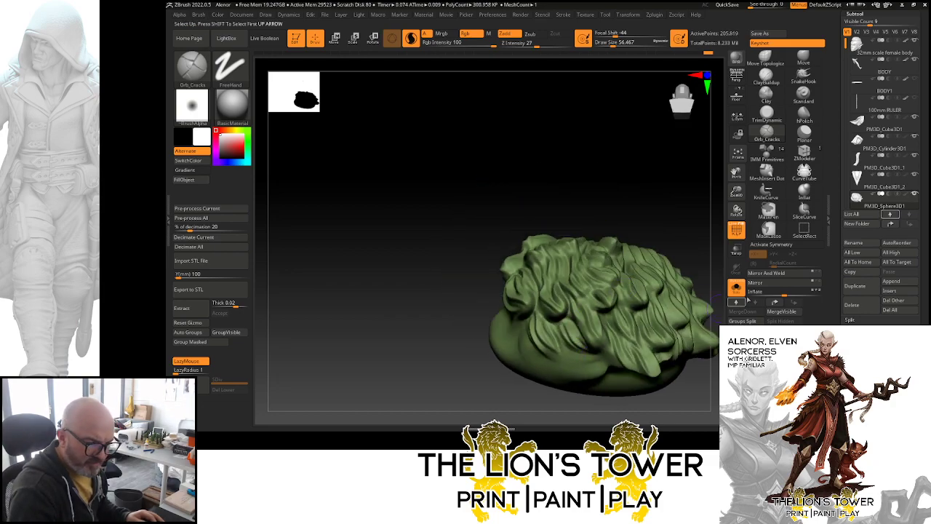
- Exit Solo mode to show the whole figure and carve more strands into the rear tufts beside the cape
left_click(736, 287)
left_click_drag(736, 175, 679, 107)
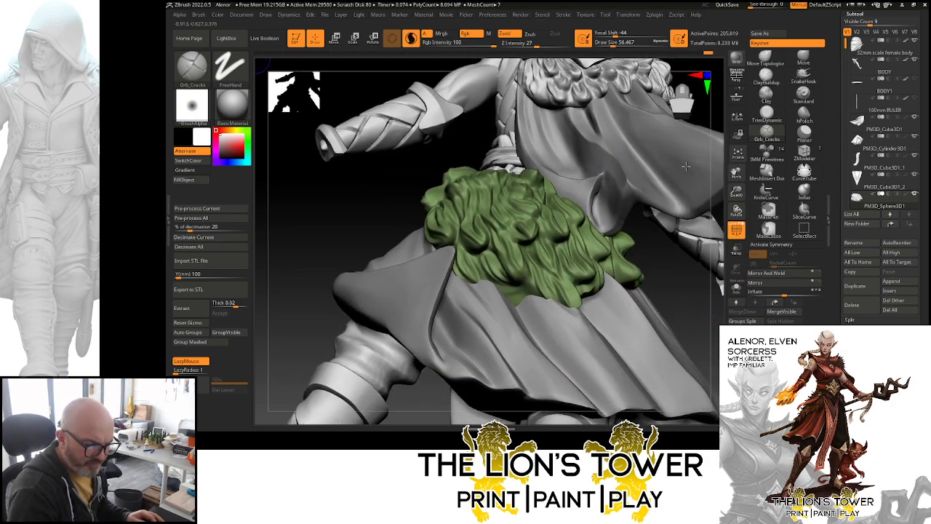
right_click_drag(687, 272, 531, 289)
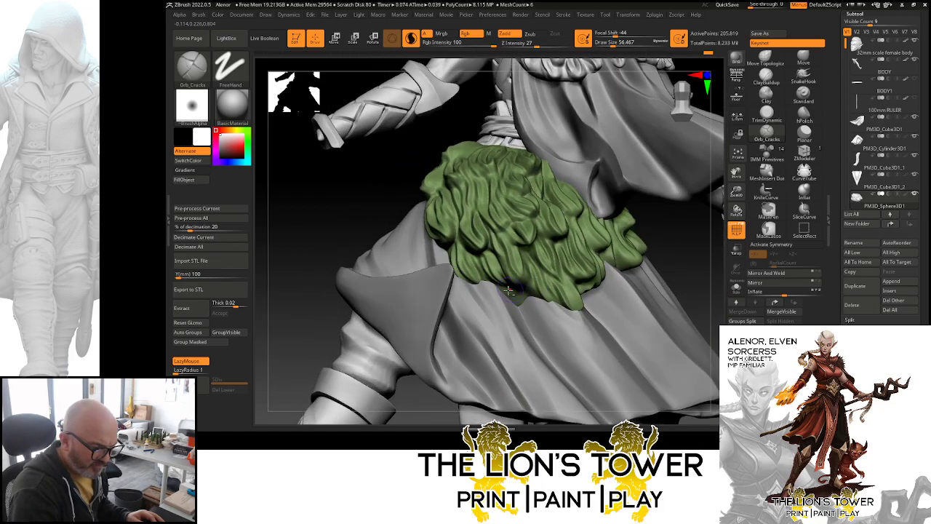
mouse_move(682, 275)
right_mouse_down()
mouse_move(596, 270)
mouse_move(631, 263)
right_mouse_up()
left_click_drag(626, 227, 638, 265)
right_click_drag(723, 237, 678, 224)
left_click_drag(688, 220, 704, 258)
mouse_move(715, 247)
right_mouse_down("ctrl")
mouse_move(487, 331)
mouse_move(540, 327)
mouse_move(601, 298)
mouse_move(713, 217)
right_mouse_up("ctrl")
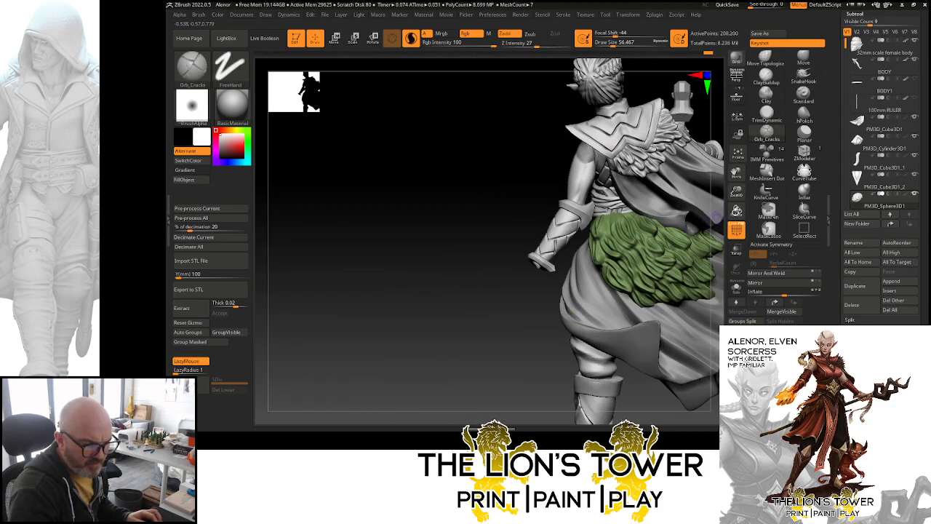
- Carve finer strands into the hip form's upper left tufts below the waist and along its side edge
mouse_move(736, 192)
left_mouse_down()
mouse_move(735, 179)
mouse_move(727, 184)
left_mouse_up()
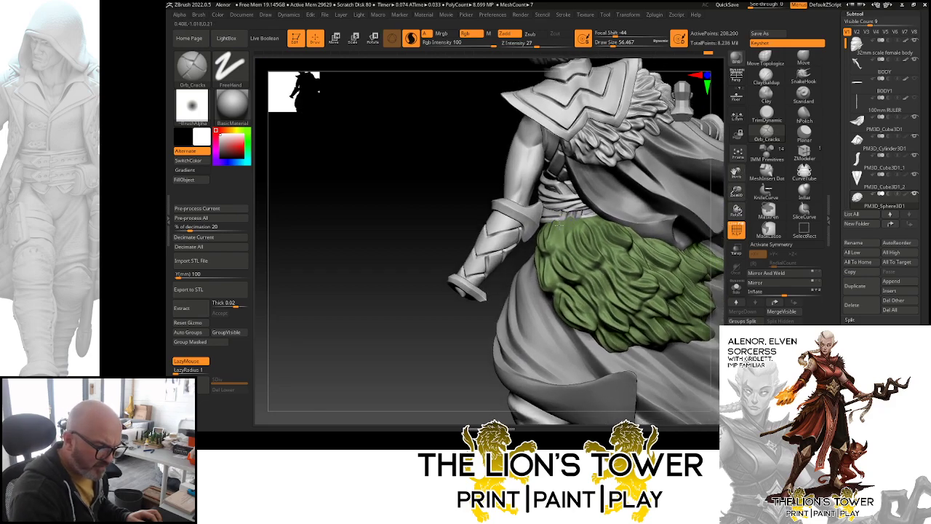
mouse_move(565, 230)
left_mouse_down()
mouse_move(576, 244)
mouse_move(615, 247)
left_mouse_up()
right_click_drag(477, 363, 531, 290)
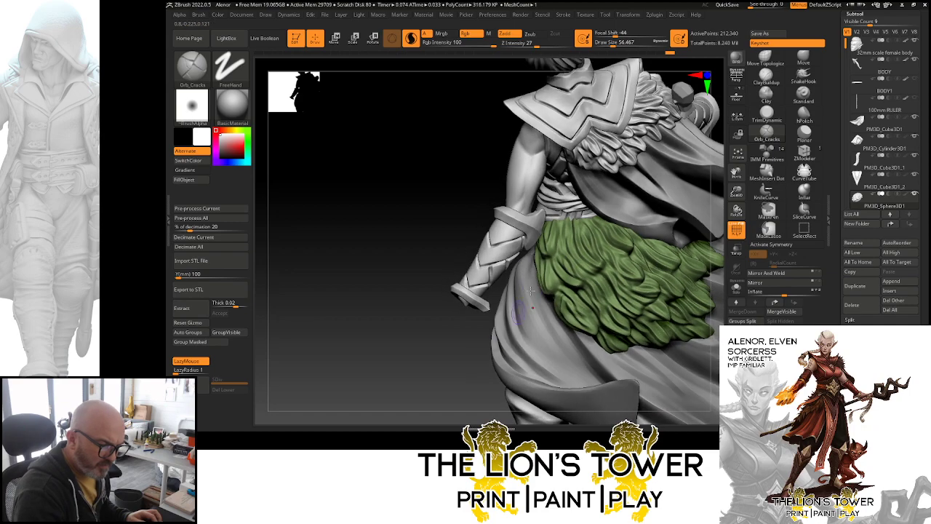
left_click_drag(550, 277, 561, 293)
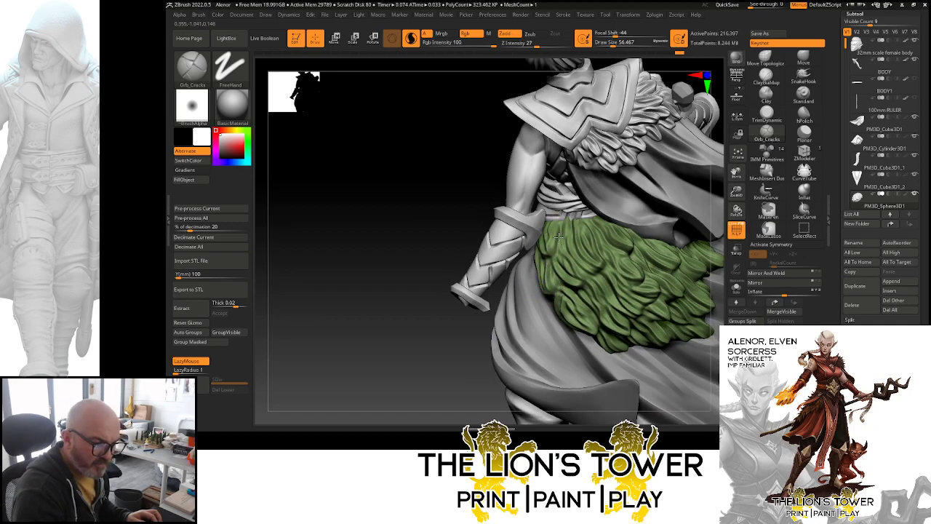
left_click_drag(476, 354, 565, 205)
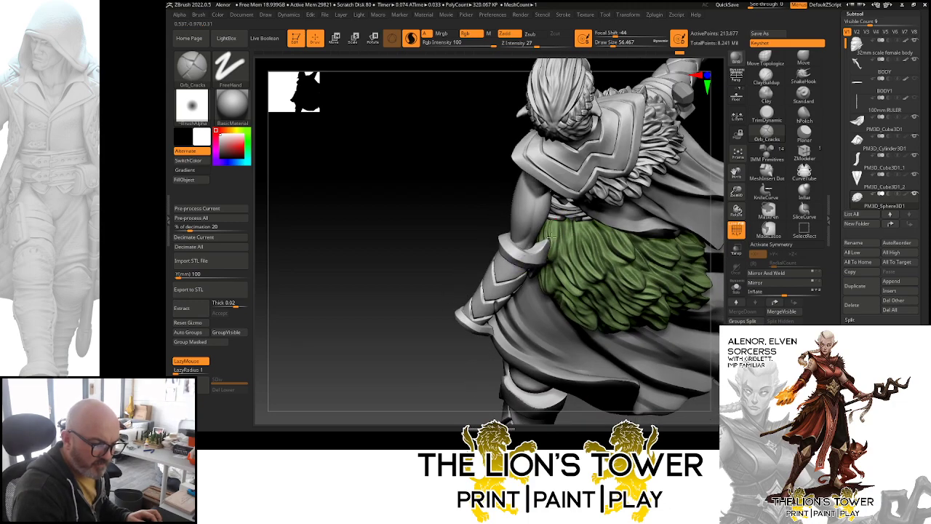
left_click_drag(474, 380, 554, 209)
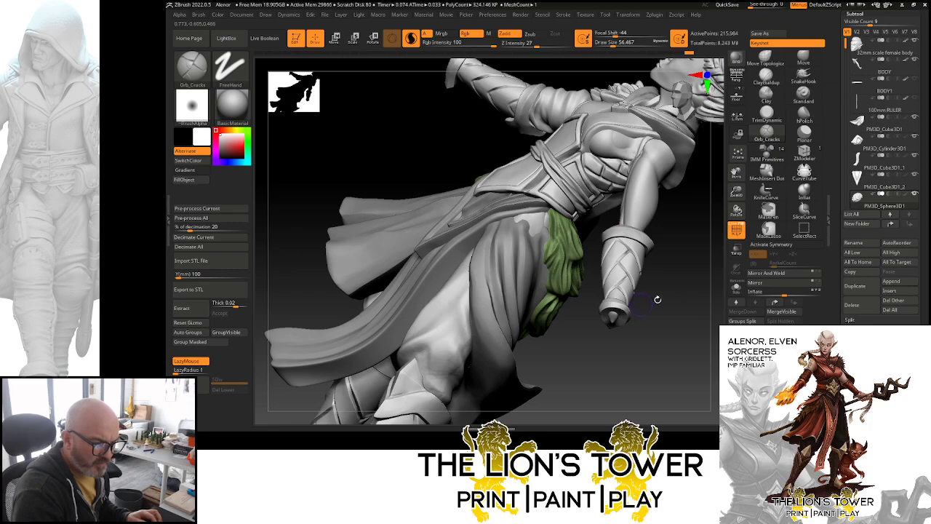
- Inspect the whole figure from behind, in front and below to check how the hip form sits with the skirt
mouse_move(659, 297)
left_mouse_down()
mouse_move(700, 303)
mouse_move(670, 251)
mouse_move(633, 244)
mouse_move(657, 268)
mouse_move(734, 239)
left_mouse_up()
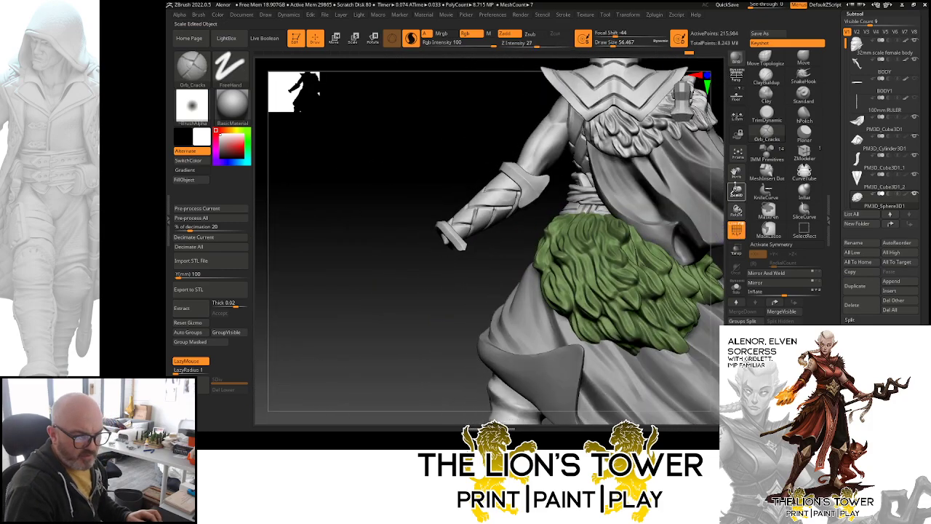
left_click_drag(736, 191, 727, 157)
left_click_drag(713, 221, 649, 251)
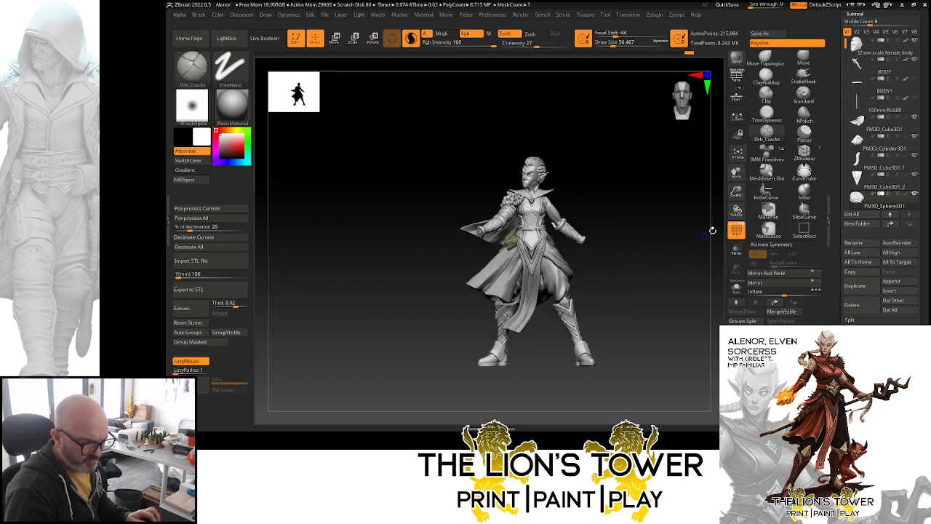
left_click_drag(736, 192, 736, 217)
left_click_drag(734, 174, 727, 156)
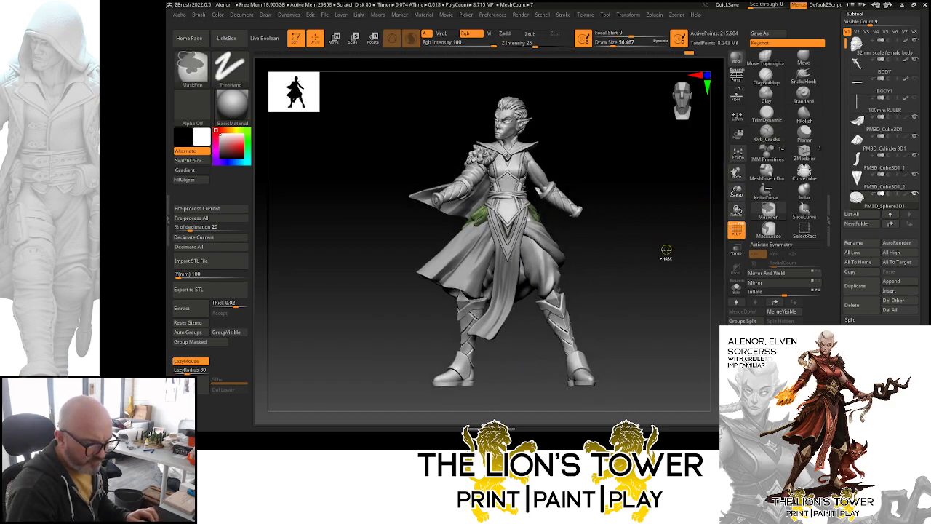
left_click_drag(664, 254, 664, 231)
mouse_move(734, 194)
left_mouse_down()
mouse_move(729, 252)
mouse_move(676, 244)
mouse_move(678, 253)
left_mouse_up()
mouse_move(677, 266)
left_mouse_down()
mouse_move(669, 274)
mouse_move(669, 259)
mouse_move(562, 263)
left_mouse_up()
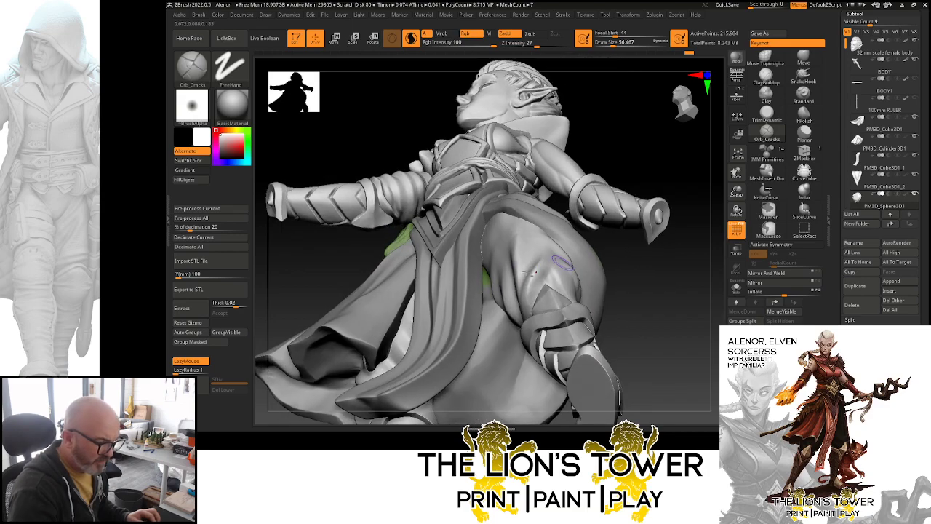
- Select the skirt and pull its cloth between the legs into shape behind the front panel with the Move brush
left_click(486, 287, "alt")
mouse_move(644, 285)
left_mouse_down()
mouse_move(646, 244)
mouse_move(612, 236)
left_mouse_up()
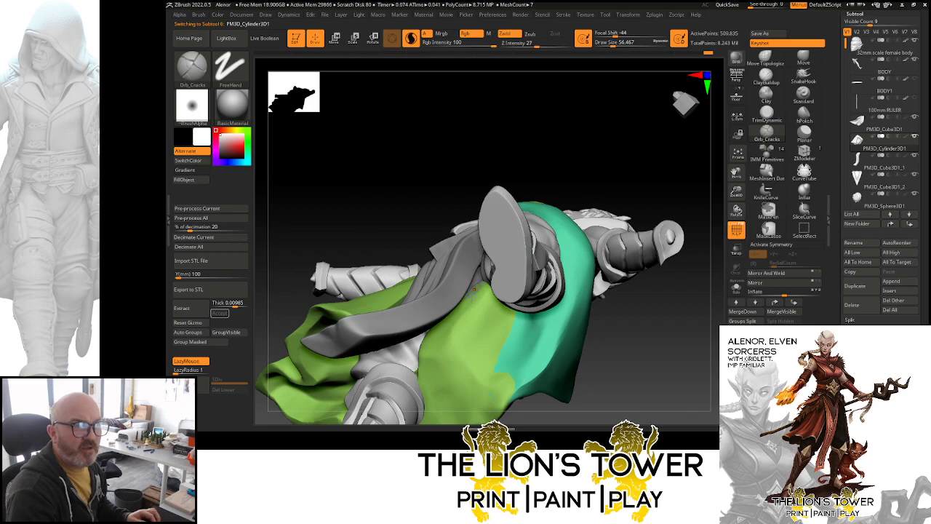
key("b")
key("m")
key("v")
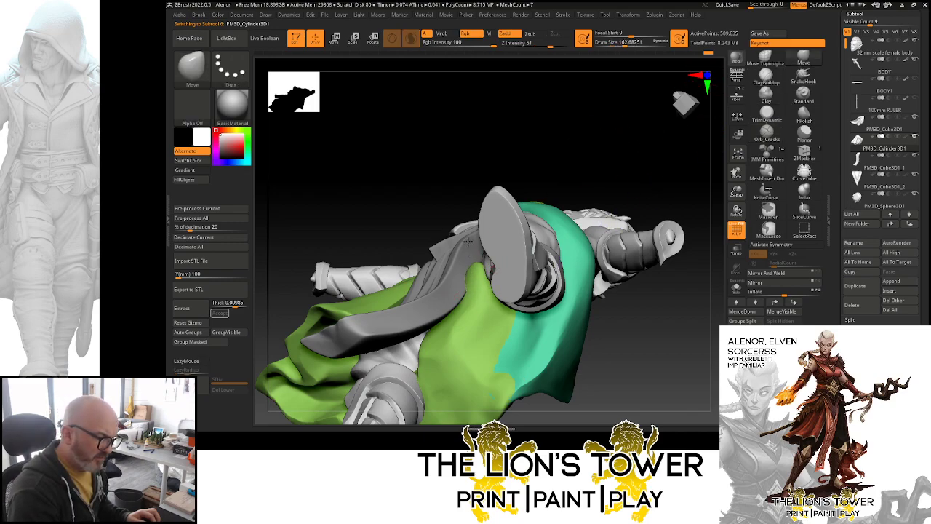
right_click_drag(468, 242, 504, 218)
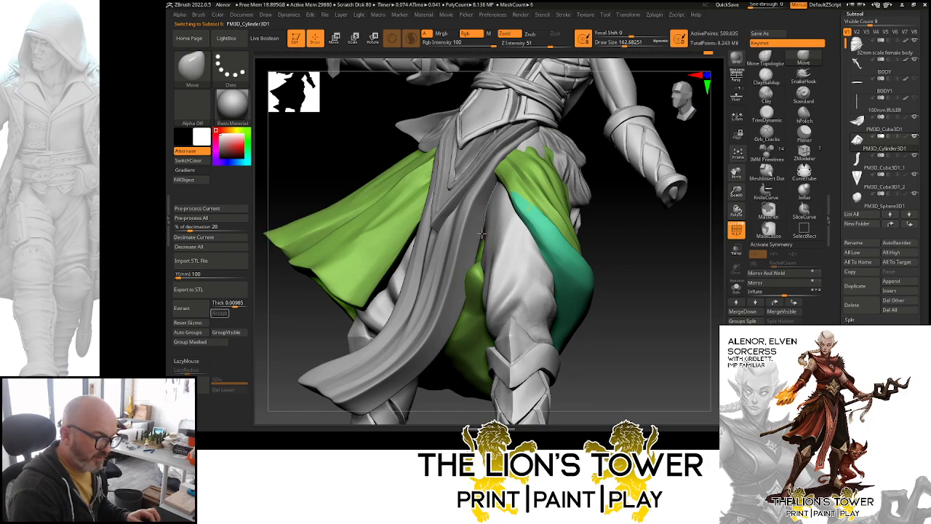
left_click_drag(481, 233, 482, 245)
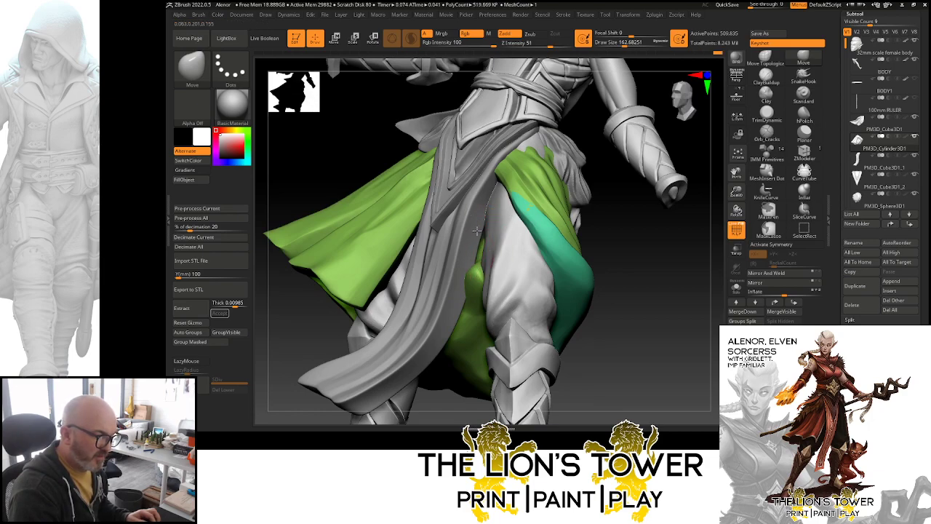
- Isolate the skirt, inflate its inner surface near the crotch with the Inflat brush at draw size about 120, and show the whole figure again
key("b")
key("i")
key("n")
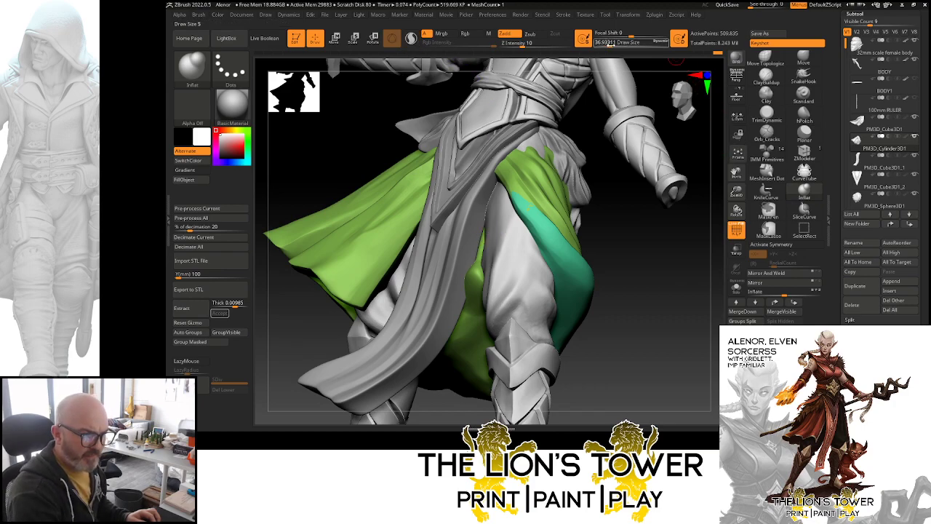
left_click(620, 45)
left_click(736, 287)
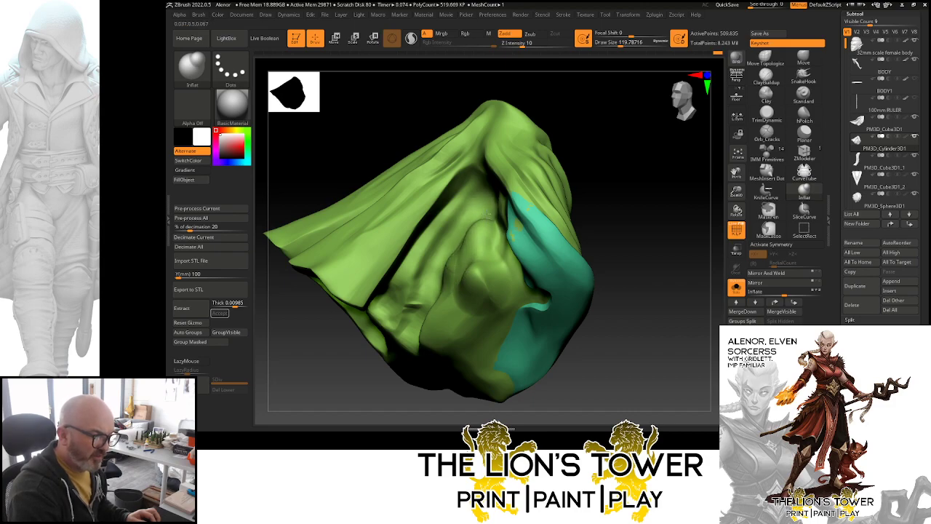
left_click_drag(491, 203, 491, 222)
left_click(736, 287)
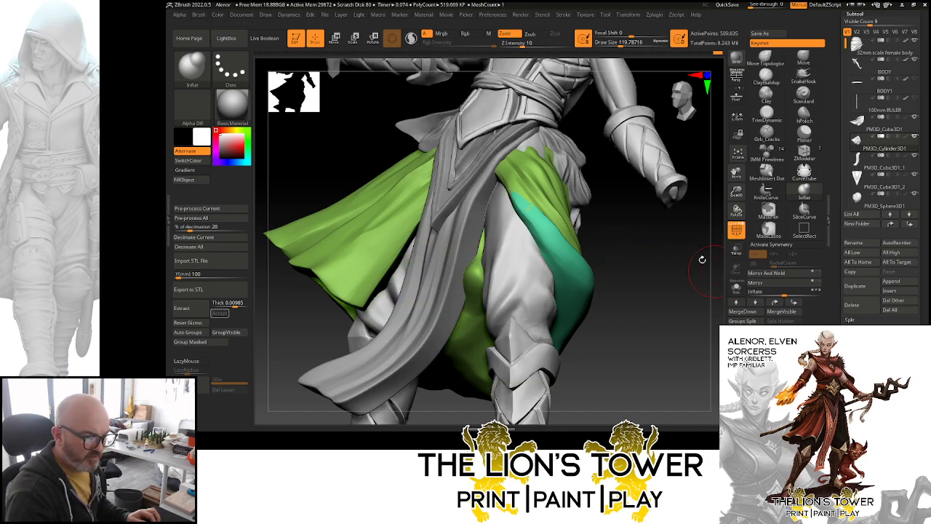
- Inflate the skirt's inner cloth between the legs further, working from below the figure
mouse_move(701, 259)
left_mouse_down()
mouse_move(690, 240)
mouse_move(703, 234)
mouse_move(696, 218)
mouse_move(650, 210)
mouse_move(653, 183)
mouse_move(471, 243)
left_mouse_up()
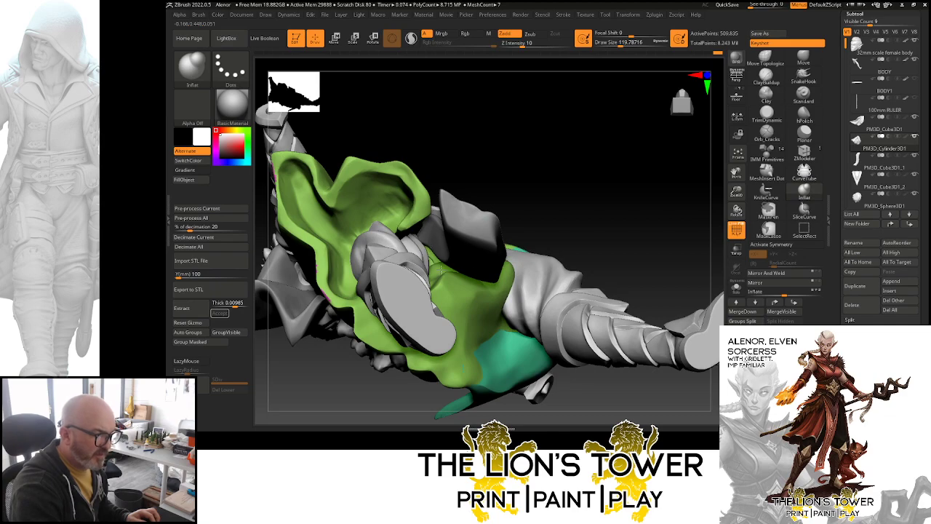
left_click_drag(438, 269, 460, 222)
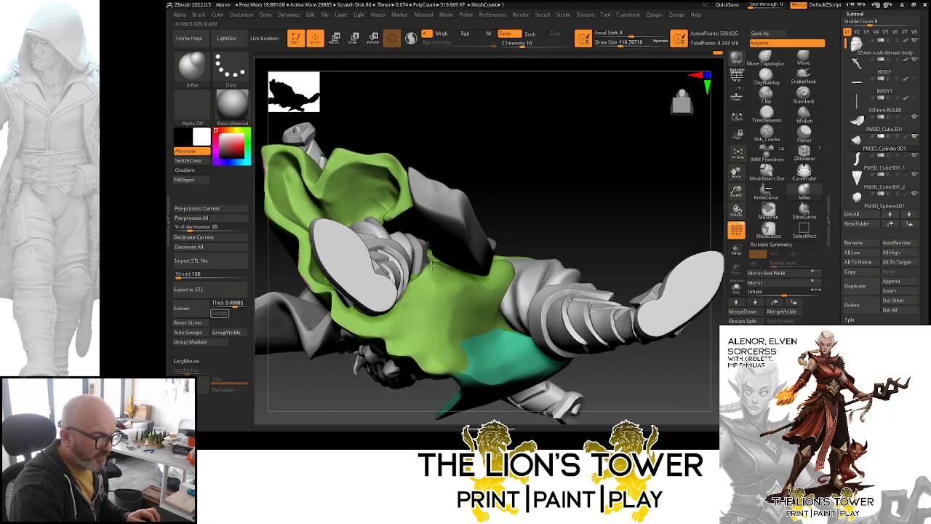
mouse_move(432, 266)
left_mouse_down()
mouse_move(490, 214)
mouse_move(490, 202)
mouse_move(443, 265)
left_mouse_up()
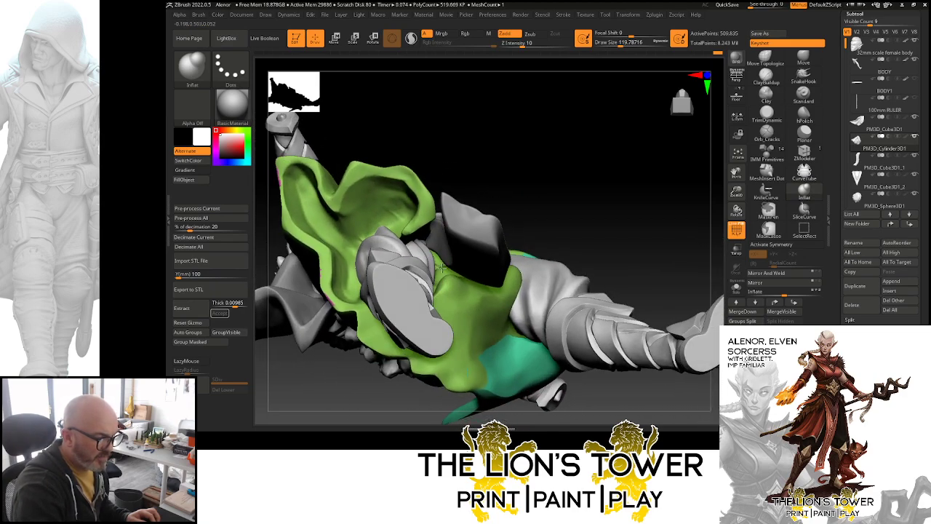
mouse_move(607, 209)
left_mouse_down()
mouse_move(597, 201)
mouse_move(609, 197)
mouse_move(457, 269)
left_mouse_up()
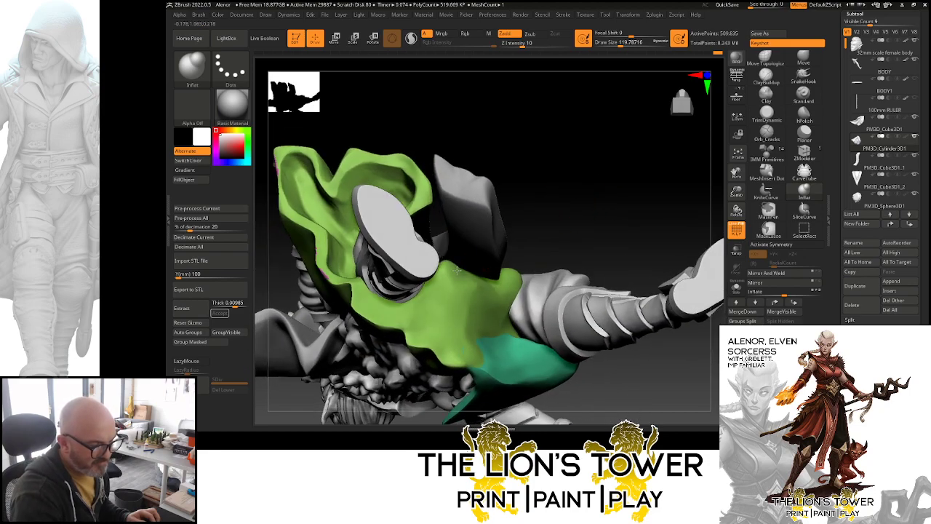
- Pull the skirt's inner cloth up between the front panel and the raised thigh with the Move brush
key("b")
key("m")
key("v")
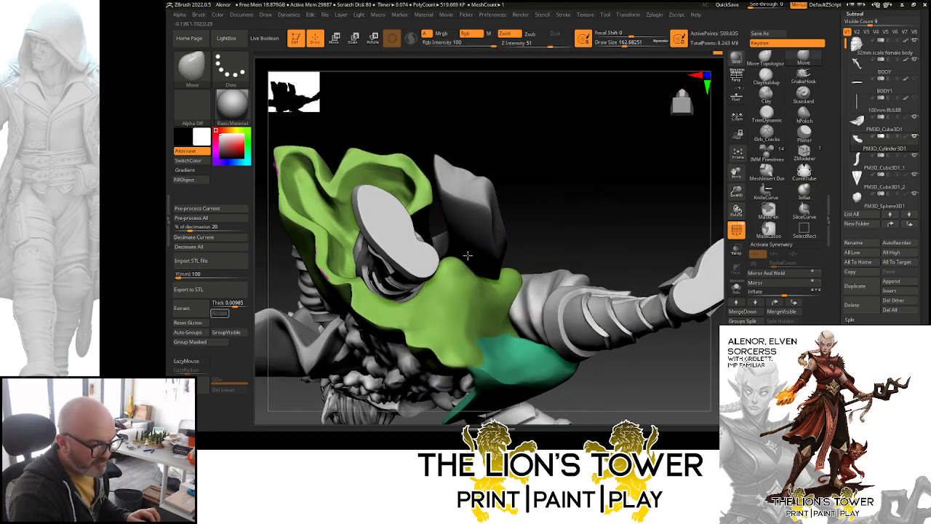
mouse_move(527, 222)
left_mouse_down()
mouse_move(502, 269)
mouse_move(521, 301)
mouse_move(546, 208)
mouse_move(544, 276)
mouse_move(547, 248)
left_mouse_up()
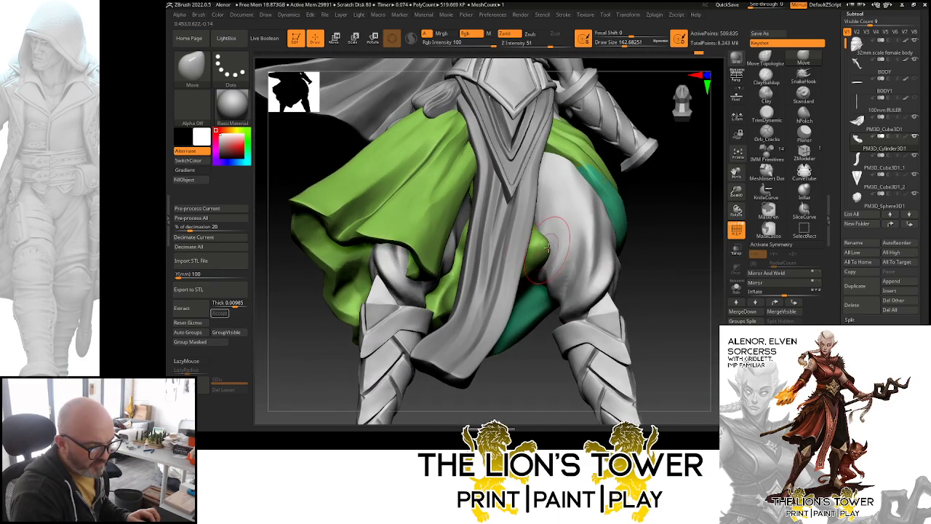
left_click_drag(579, 209, 533, 227)
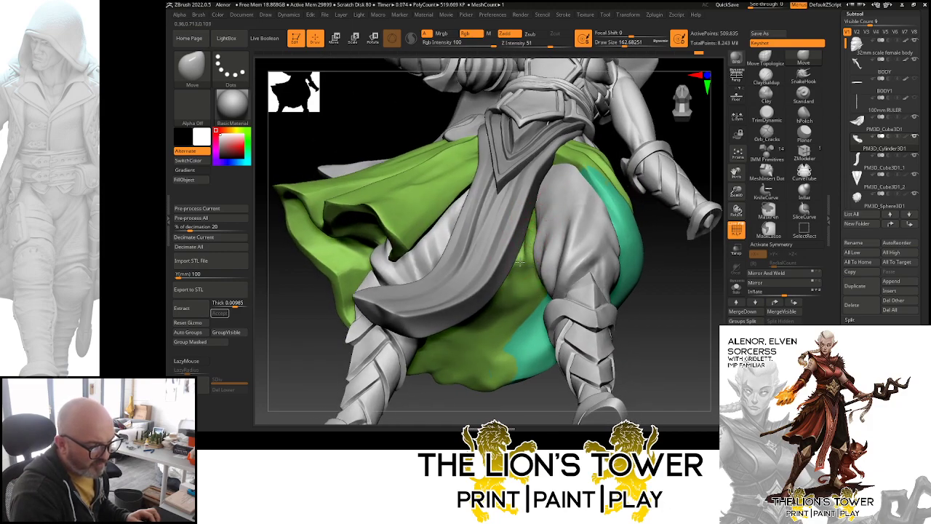
left_click_drag(654, 283, 538, 231)
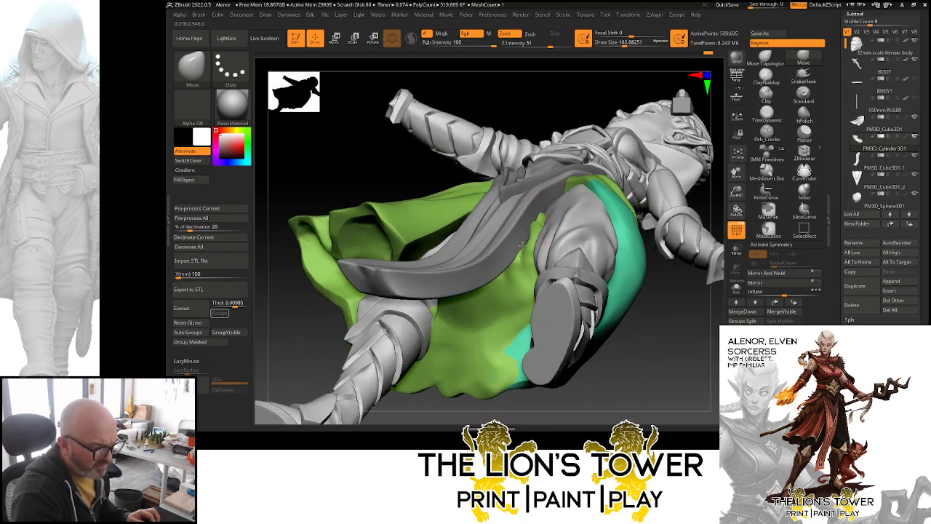
right_click_drag(524, 251, 530, 227)
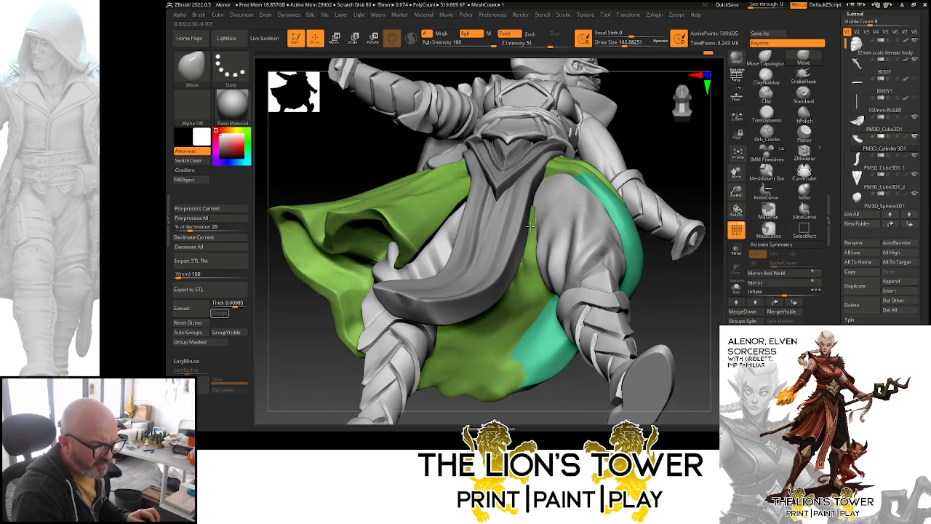
right_click_drag(581, 242, 602, 170)
- Isolate the skirt, remesh it with DynaMesh, and regroup it with Auto Groups
left_click(736, 287)
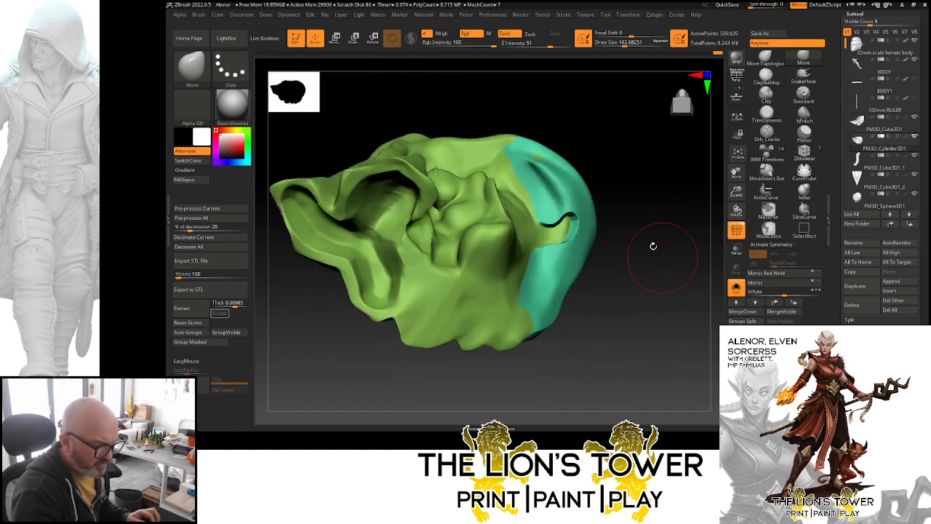
right_click_drag(653, 245, 657, 199)
left_click_drag(672, 173, 681, 276, "ctrl")
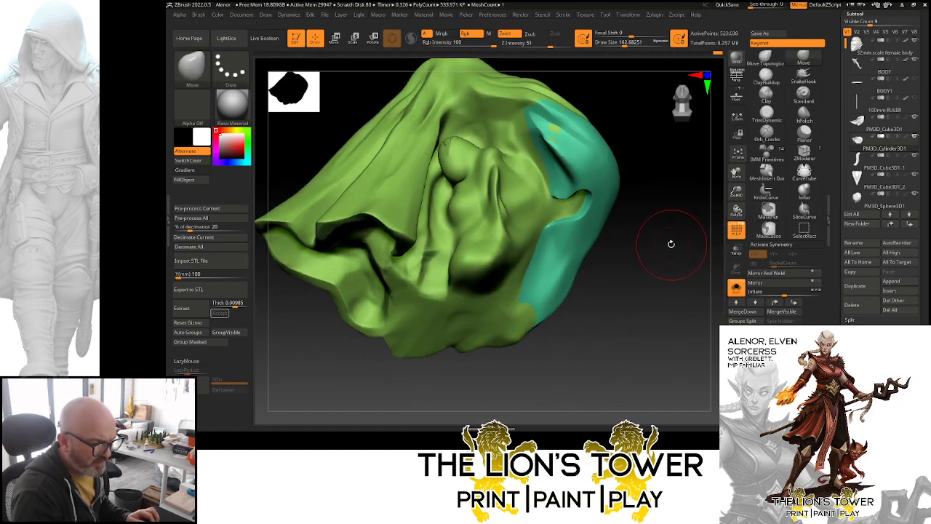
left_click(189, 332)
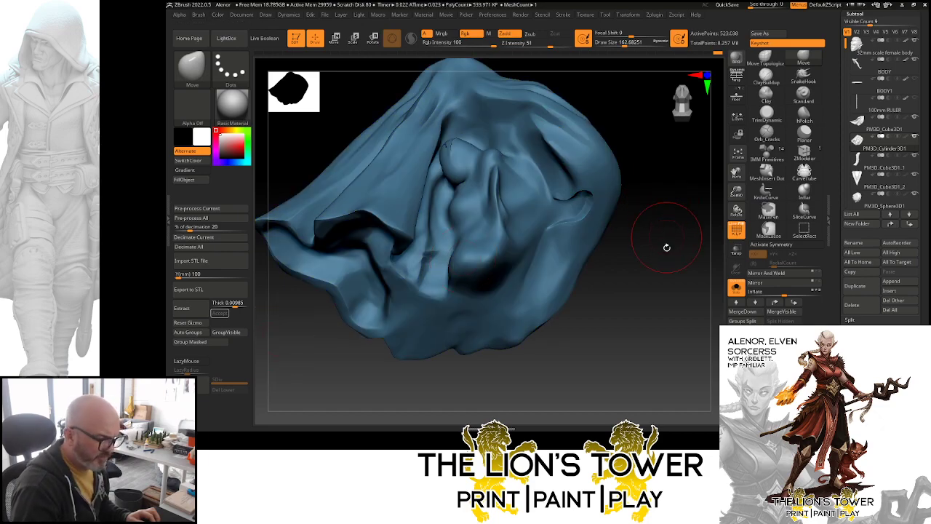
- Flatten and smooth the lump inside the skirt's upper opening with the TrimDynamic and Smooth brushes
right_click_drag(665, 245, 709, 193)
left_click(766, 113)
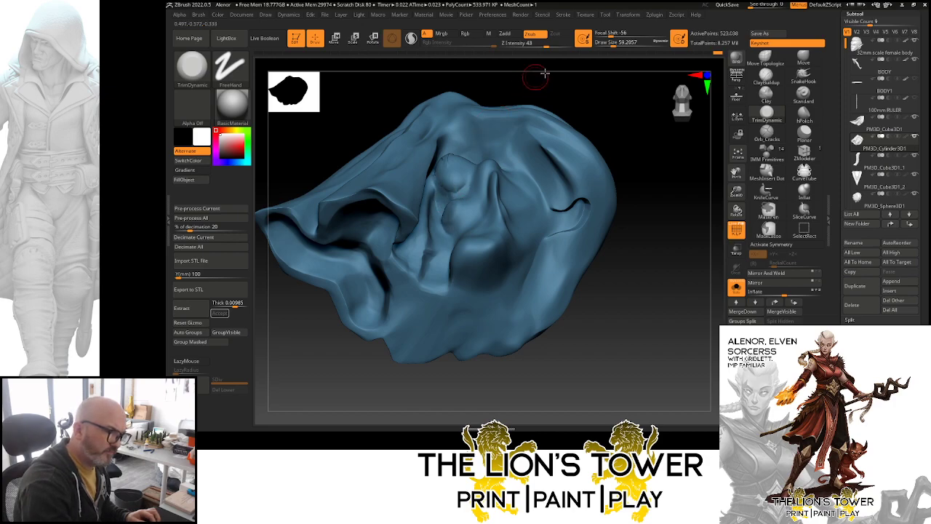
mouse_move(544, 73)
right_mouse_down()
mouse_move(493, 143)
mouse_move(450, 174)
right_mouse_up()
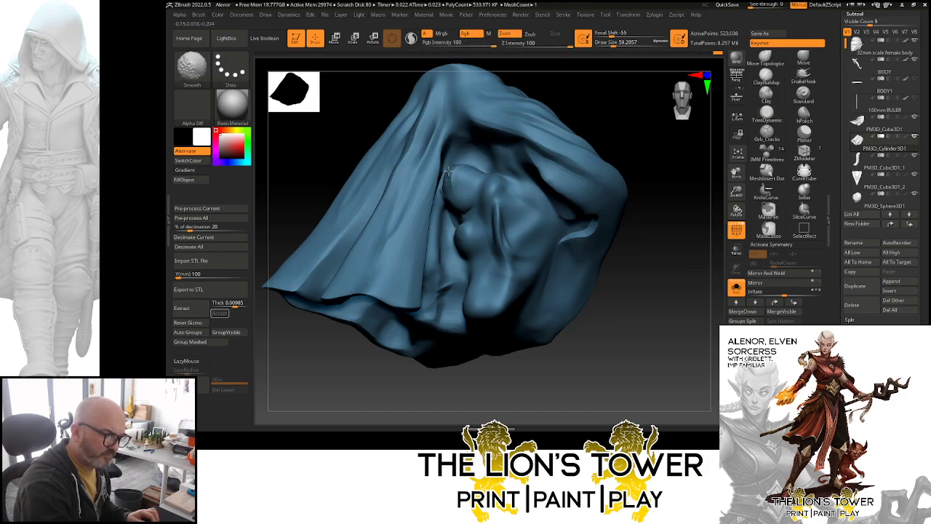
right_click_drag(672, 162, 677, 193)
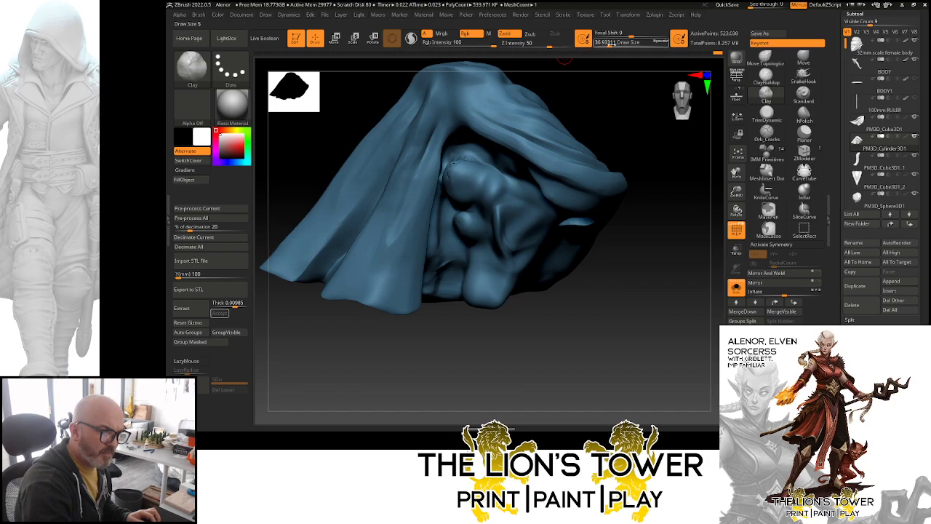
- Fill and smooth the skirt's inner bulges with the Clay brush at draw size about 116, remeshing the skirt between strokes
left_click(620, 44)
right_click_drag(618, 88, 502, 138)
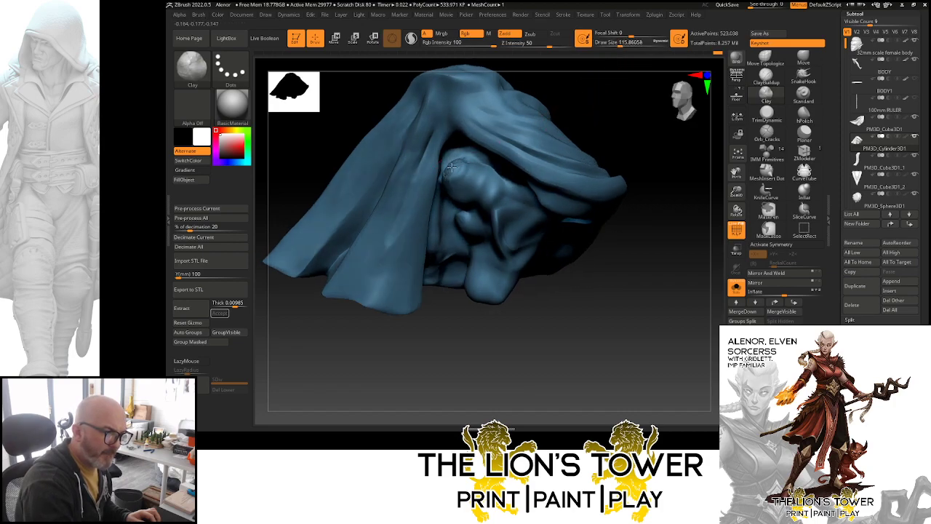
key("shift")
left_click_drag(624, 120, 643, 151, "ctrl")
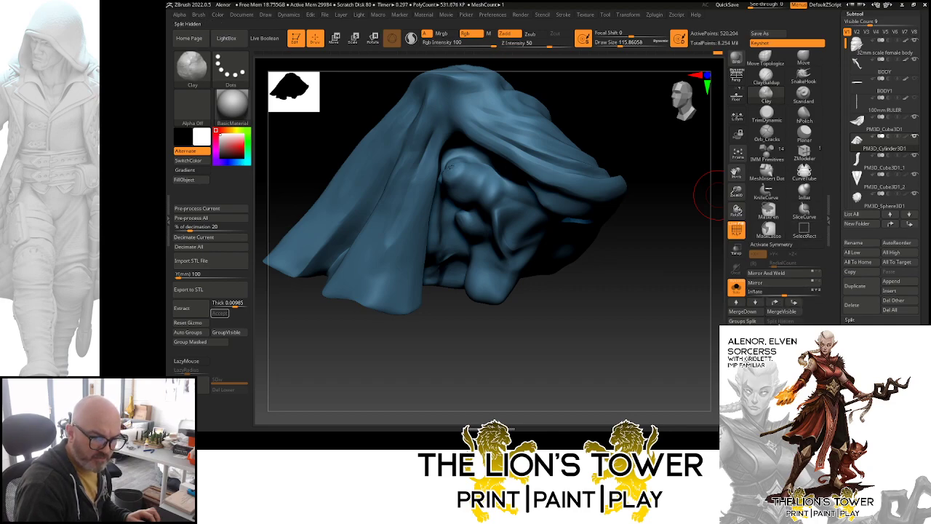
left_click_drag(602, 131, 449, 169)
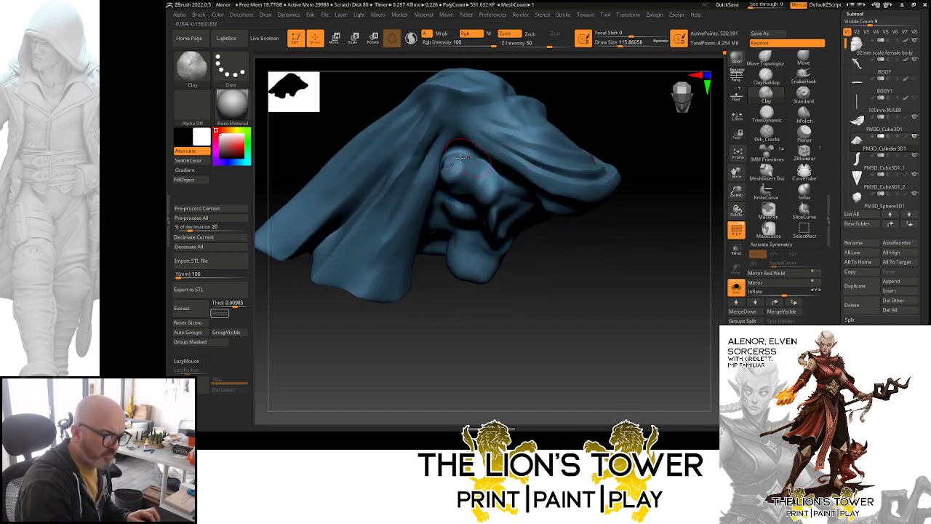
key("shift")
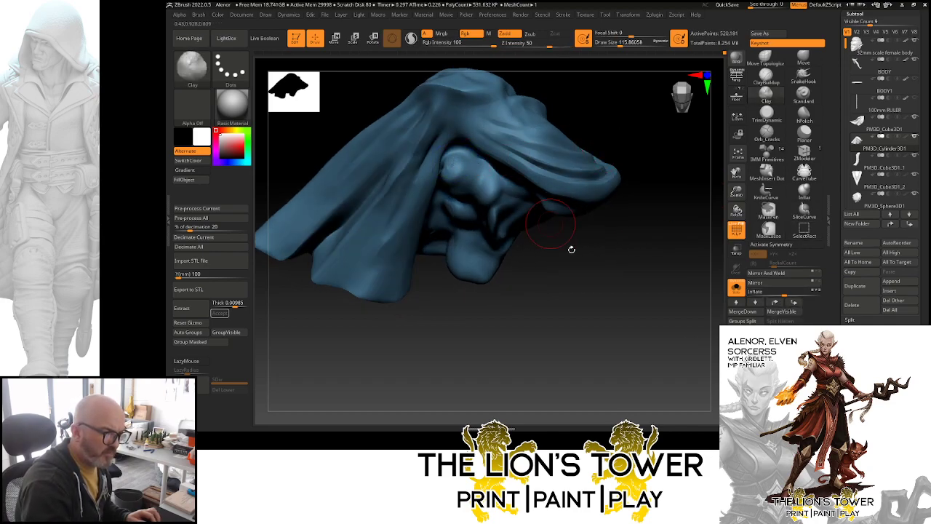
left_click_drag(572, 250, 525, 105)
key("shift")
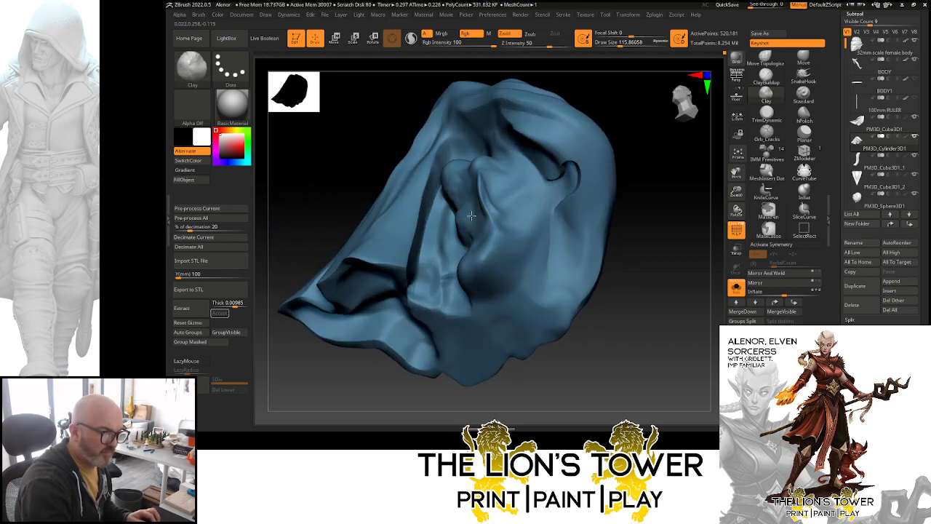
- Show the whole figure and build up folds on the skirt's inner rear cloth with ClayBuildup at draw size about 167
left_click(736, 288)
mouse_move(678, 247)
left_mouse_down()
mouse_move(664, 323)
mouse_move(686, 306)
mouse_move(669, 207)
mouse_move(651, 233)
left_mouse_up()
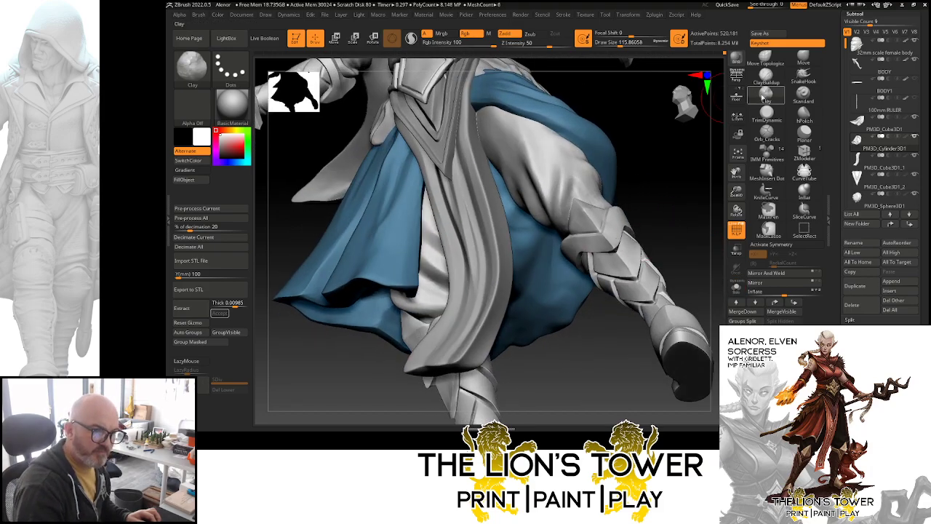
left_click(765, 77)
left_click(619, 42)
left_click_drag(619, 42, 624, 42)
left_click_drag(656, 149, 643, 95)
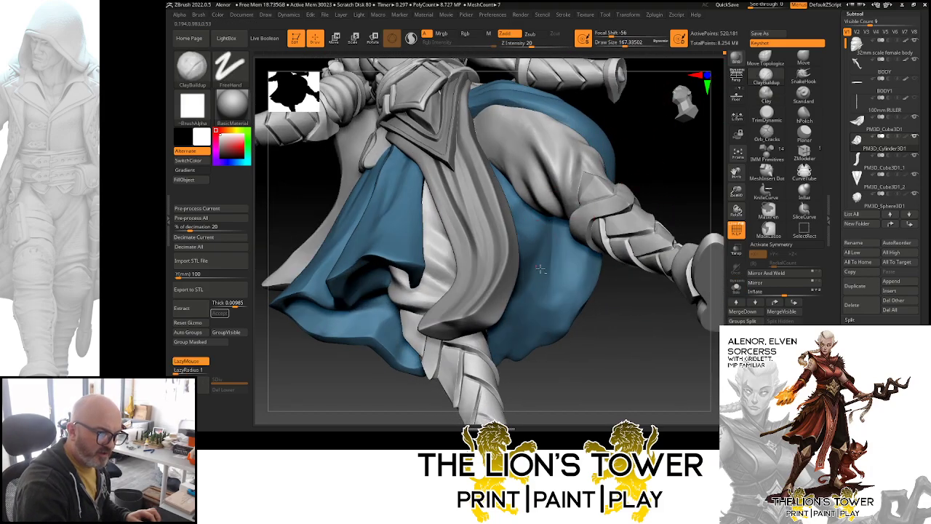
left_click_drag(546, 276, 515, 190)
- Reselect the skirt and extend the ClayBuildup folds down its inner rear cloth and beside the front panel
left_click(527, 179, "alt")
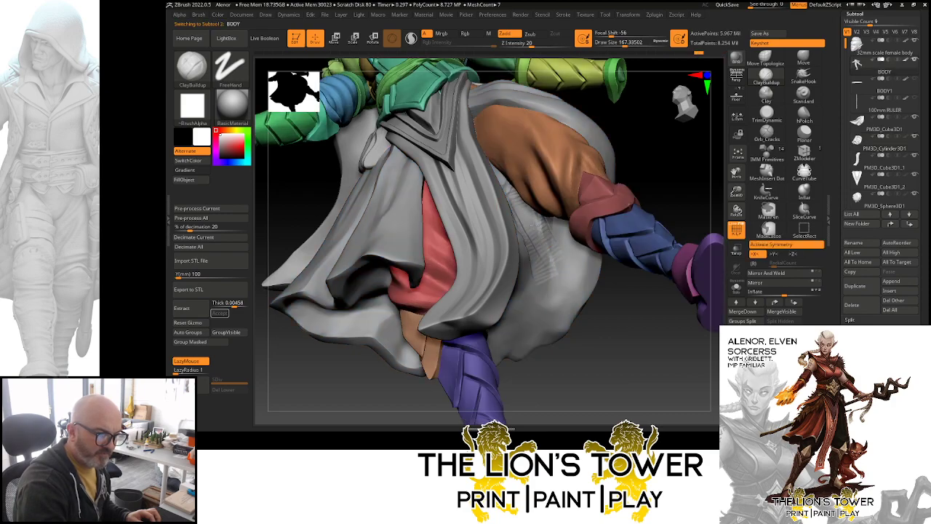
left_click(552, 246, "alt")
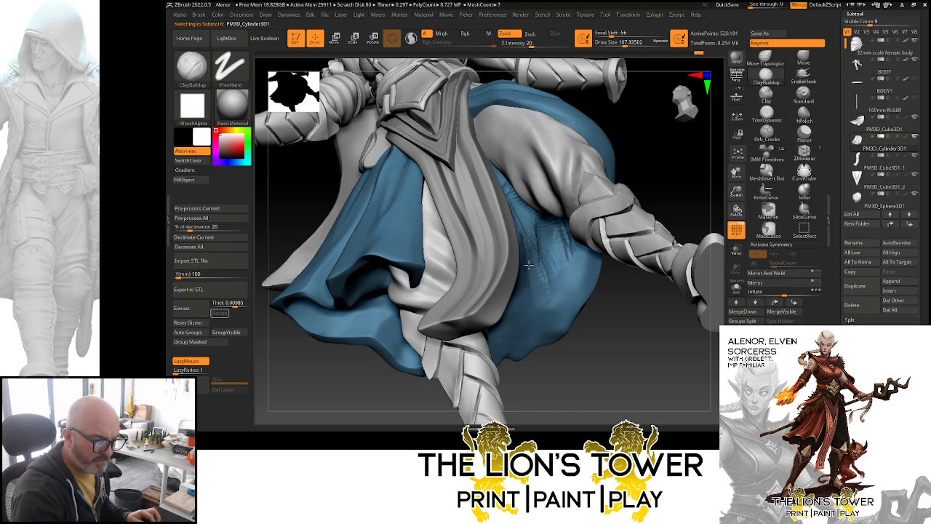
mouse_move(528, 265)
left_mouse_down()
mouse_move(549, 300)
mouse_move(540, 297)
mouse_move(532, 311)
mouse_move(523, 296)
left_mouse_up()
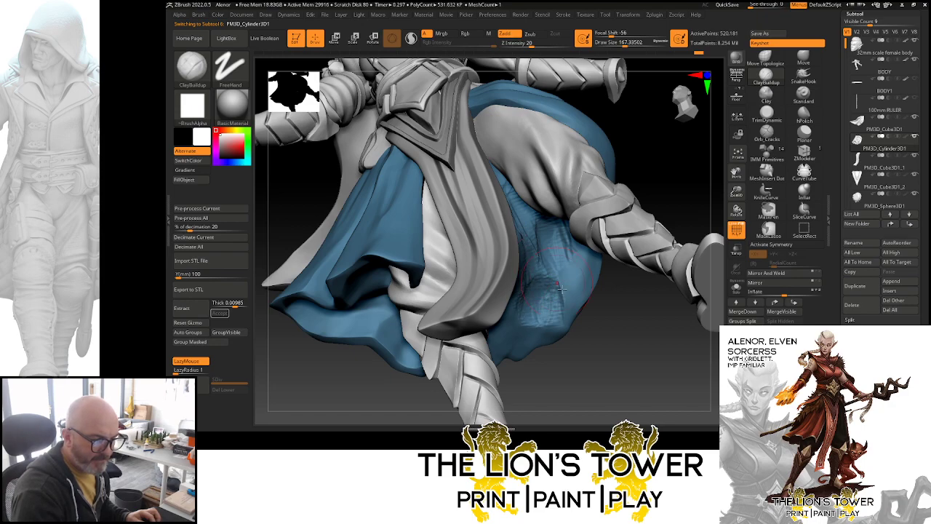
right_click_drag(561, 288, 520, 256)
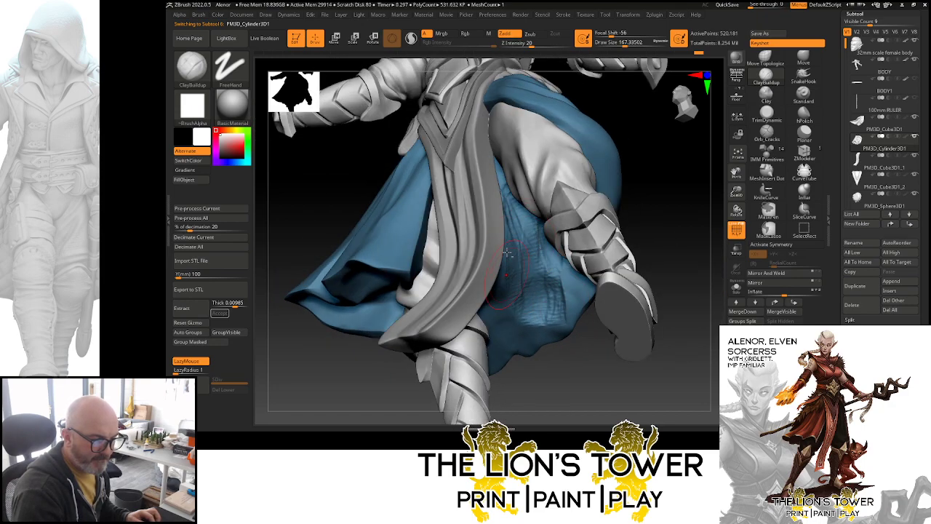
mouse_move(508, 238)
left_mouse_down()
mouse_move(518, 304)
mouse_move(553, 328)
mouse_move(535, 245)
left_mouse_up()
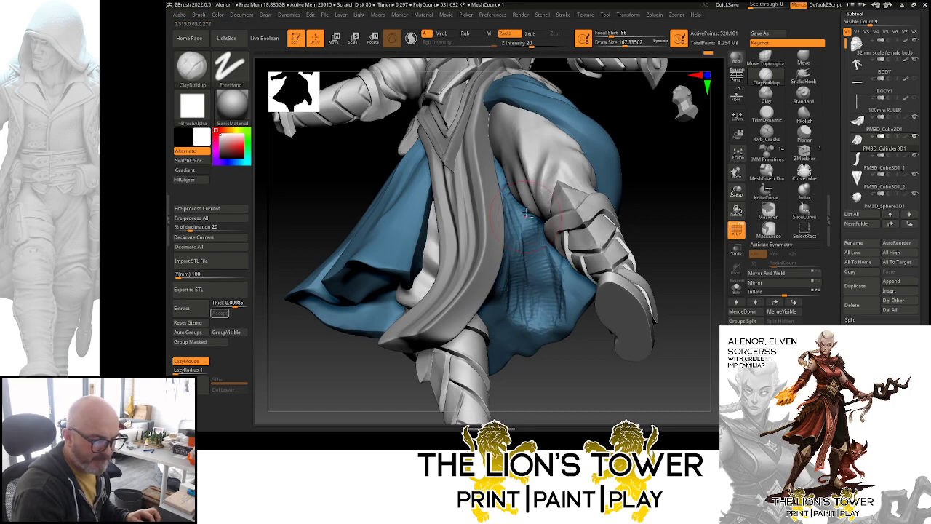
- Build up vertical folds on the skirt's inner rear cloth with ClayBuildup at draw size about 108 and smooth them
mouse_move(653, 208)
left_mouse_down()
mouse_move(685, 186)
mouse_move(693, 198)
left_mouse_up()
mouse_move(557, 272)
left_mouse_down()
mouse_move(564, 296)
mouse_move(561, 236)
left_mouse_up()
left_click(619, 44)
left_click_drag(554, 300, 557, 251)
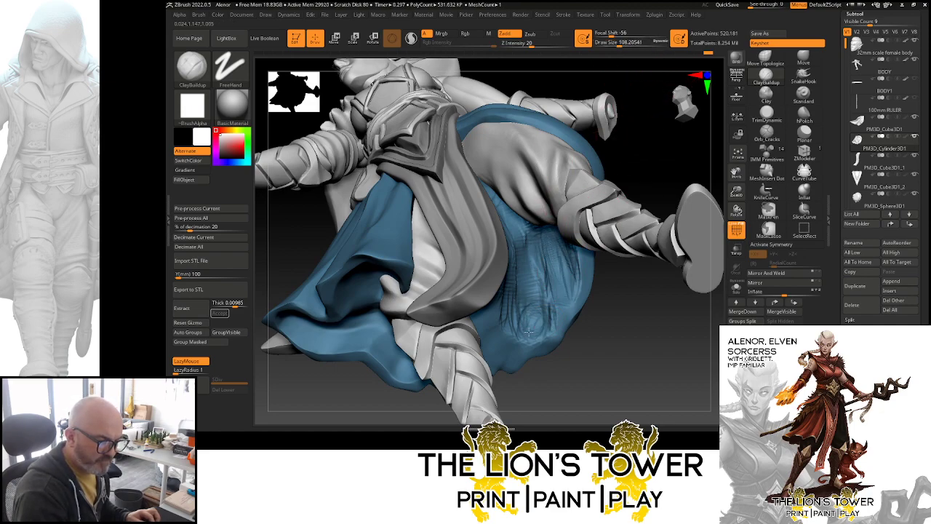
mouse_move(530, 333)
left_mouse_down()
mouse_move(532, 268)
mouse_move(512, 230)
mouse_move(520, 292)
mouse_move(511, 228)
mouse_move(534, 281)
left_mouse_up()
key("shift")
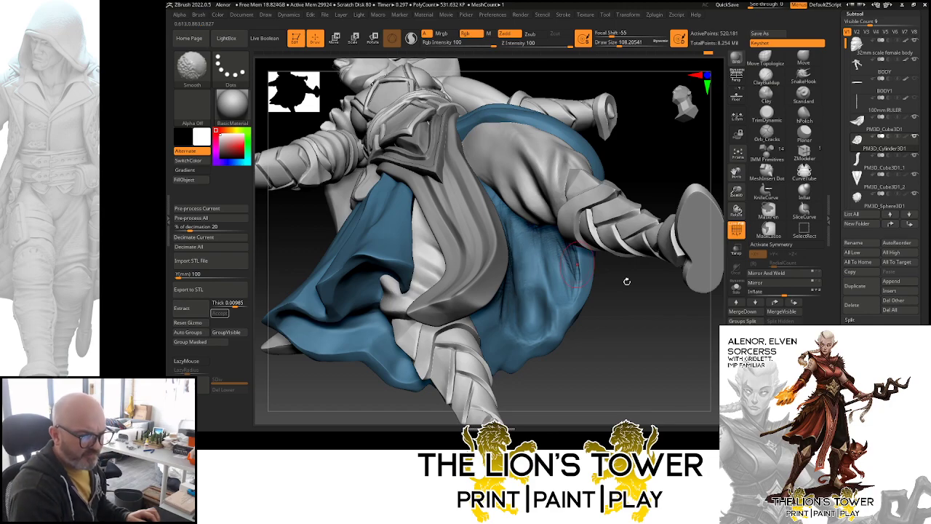
- Isolate the skirt and polish its inner folds beside the leg opening with hPolish at draw size about 44
left_click(736, 288)
left_click(804, 115)
left_click_drag(624, 282, 608, 269)
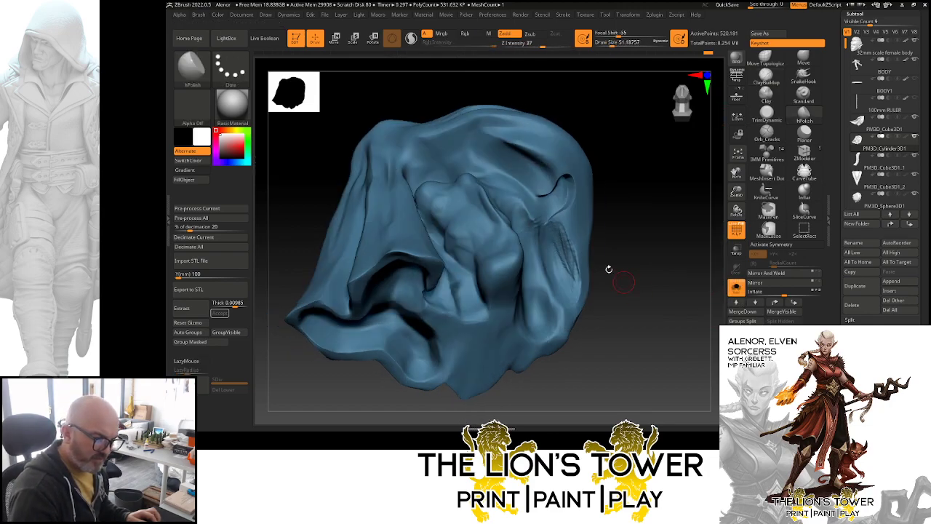
left_click(609, 44)
left_click_drag(554, 227, 558, 261)
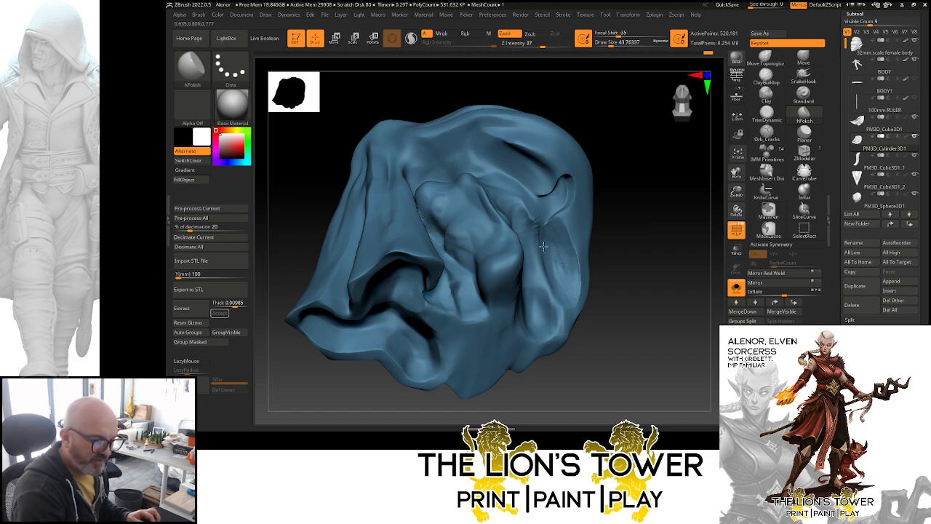
right_click_drag(542, 247, 557, 231)
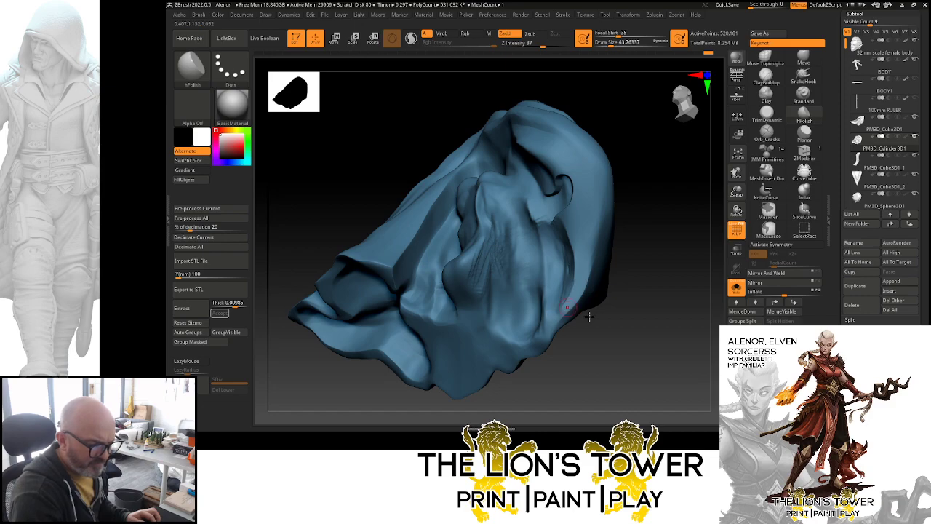
right_click_drag(589, 317, 550, 321)
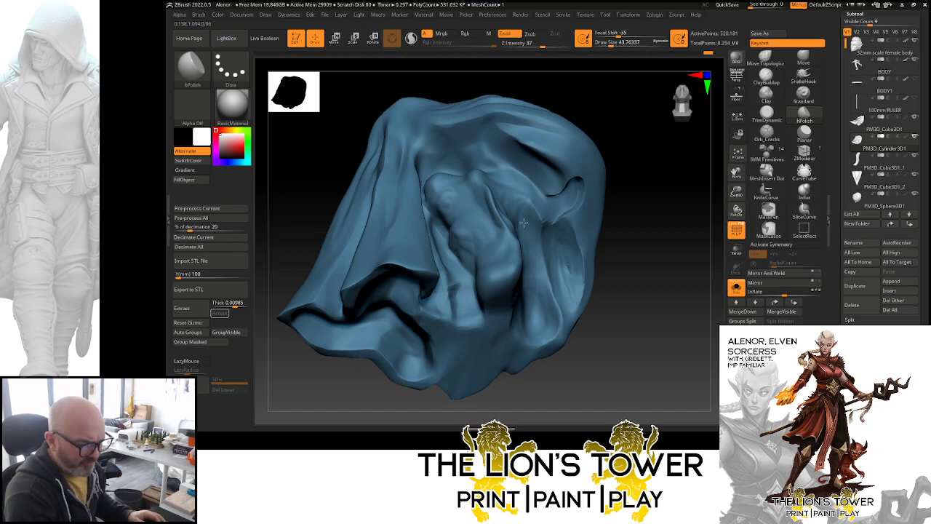
right_click_drag(568, 253, 650, 272)
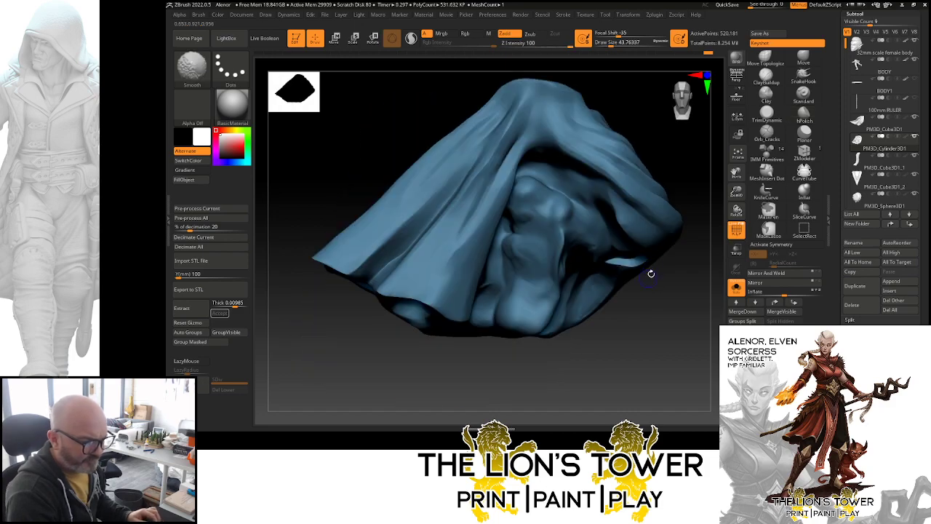
- Show the whole figure and refine the skirt's inner folds from below with hPolish at draw size about 74
left_click(740, 289)
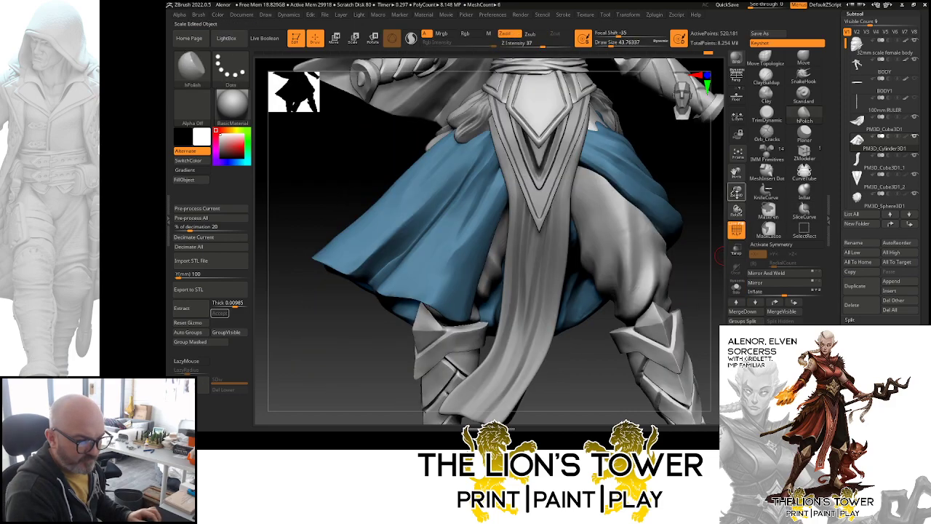
left_click_drag(736, 192, 720, 173)
mouse_move(719, 173)
right_mouse_down()
mouse_move(691, 187)
mouse_move(694, 167)
mouse_move(654, 181)
mouse_move(645, 208)
mouse_move(650, 239)
mouse_move(643, 218)
right_mouse_up()
left_click_drag(611, 42, 616, 42)
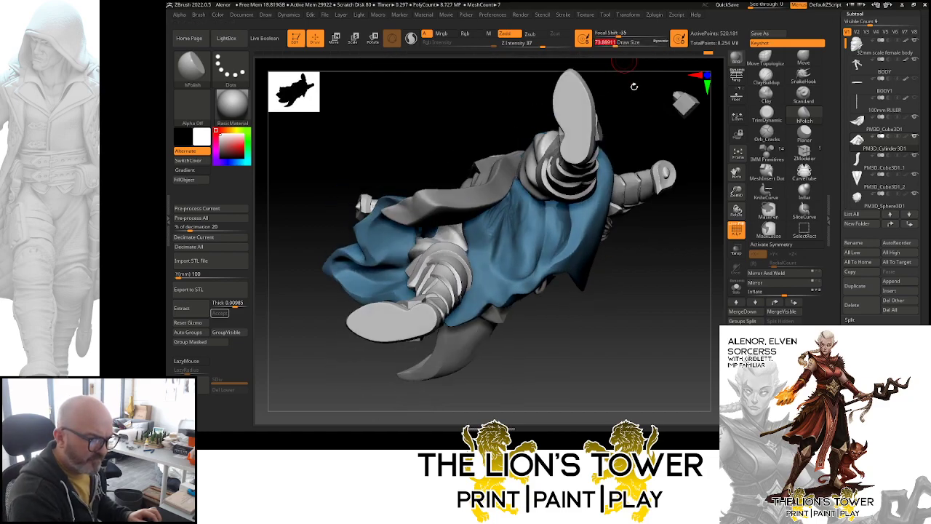
right_click_drag(578, 163, 562, 144)
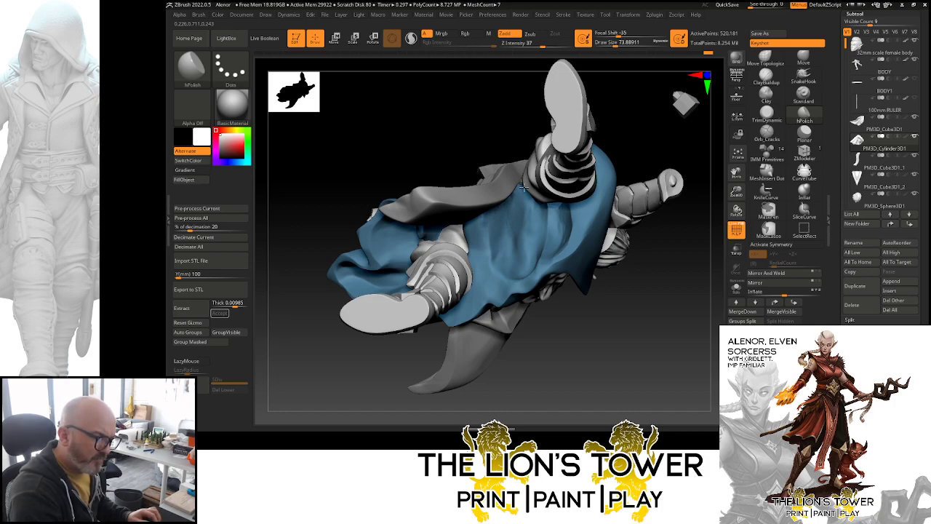
right_click_drag(523, 188, 509, 208)
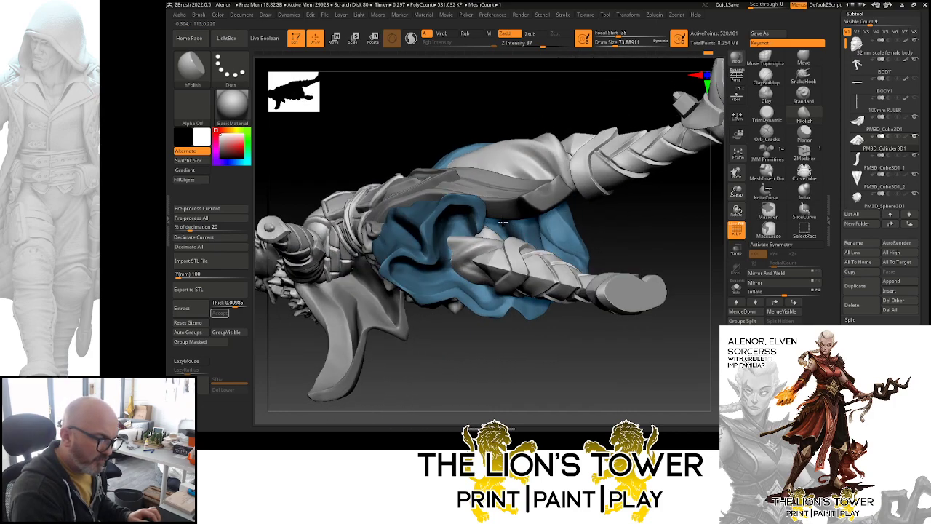
right_click_drag(667, 245, 700, 179)
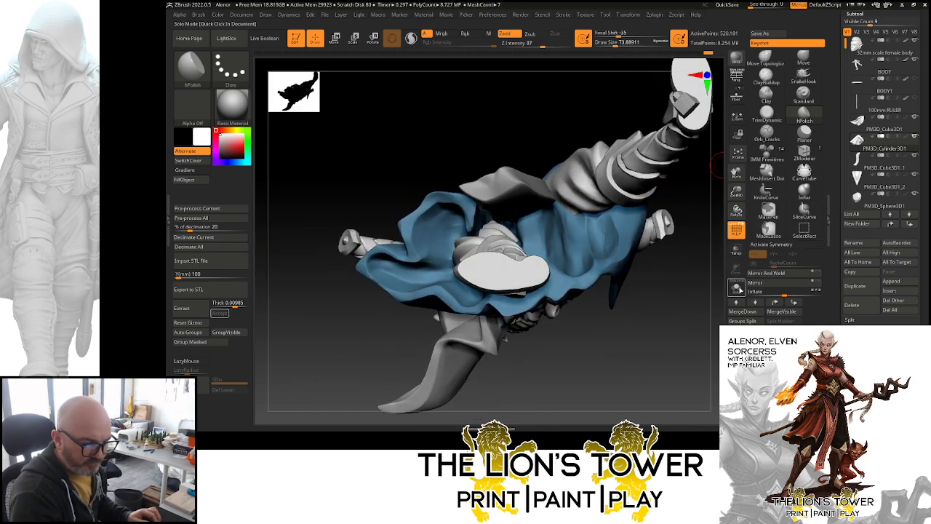
mouse_move(690, 224)
left_mouse_down()
mouse_move(699, 275)
mouse_move(690, 212)
left_mouse_up()
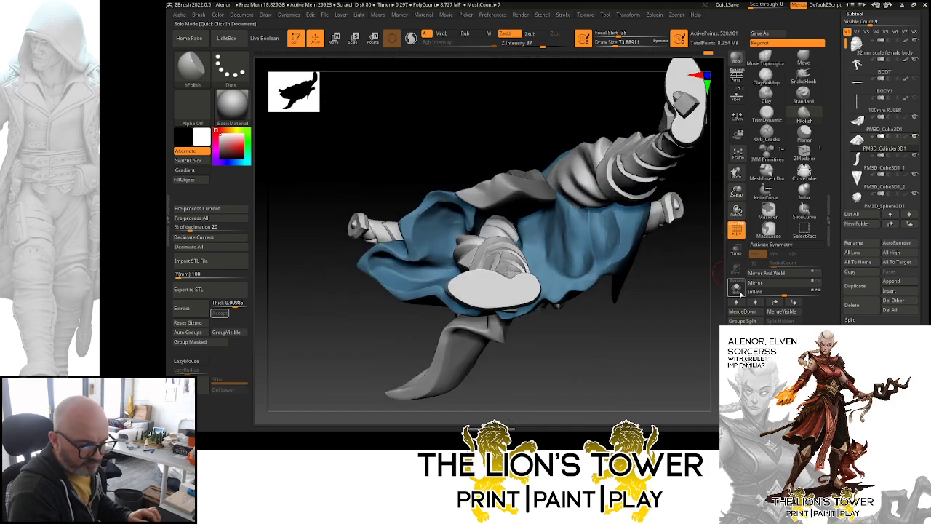
- Isolate the skirt and fill the lumpy inner area between the legs with ClayBuildup strokes at draw size about 136
left_click(736, 287)
left_click(765, 73)
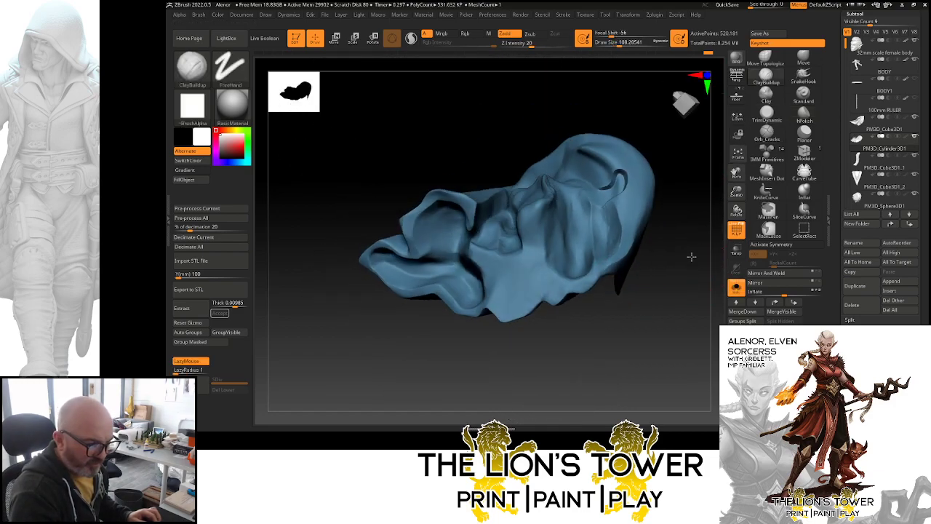
left_click_drag(692, 257, 691, 282)
left_click(622, 43)
left_click_drag(615, 87, 589, 160)
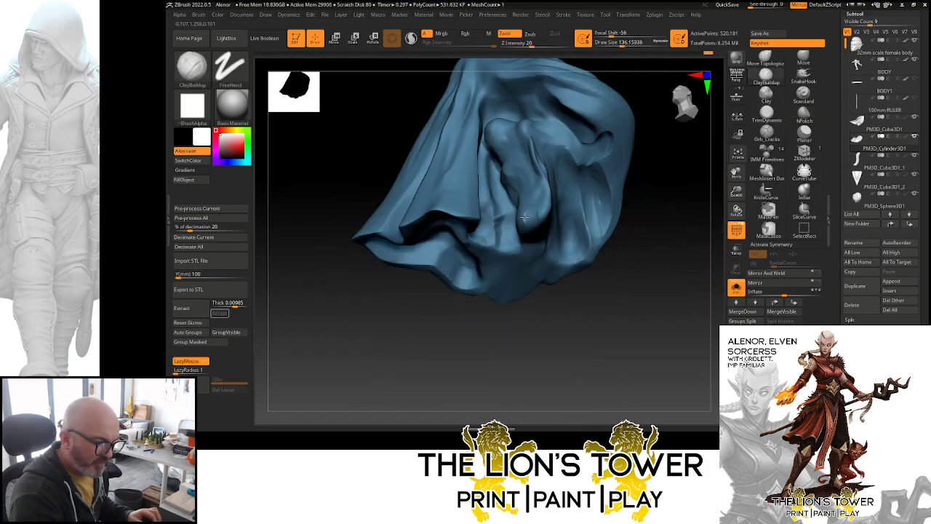
mouse_move(519, 222)
left_mouse_down()
mouse_move(541, 200)
mouse_move(545, 179)
mouse_move(534, 146)
mouse_move(499, 131)
mouse_move(494, 146)
mouse_move(509, 163)
mouse_move(502, 128)
mouse_move(520, 122)
mouse_move(531, 156)
mouse_move(556, 134)
mouse_move(549, 189)
mouse_move(509, 184)
mouse_move(529, 169)
mouse_move(525, 234)
mouse_move(546, 207)
mouse_move(517, 264)
mouse_move(538, 240)
mouse_move(512, 262)
mouse_move(535, 176)
mouse_move(552, 214)
mouse_move(545, 160)
mouse_move(533, 218)
left_mouse_up()
mouse_move(533, 218)
right_mouse_down()
mouse_move(619, 240)
mouse_move(556, 226)
right_mouse_up()
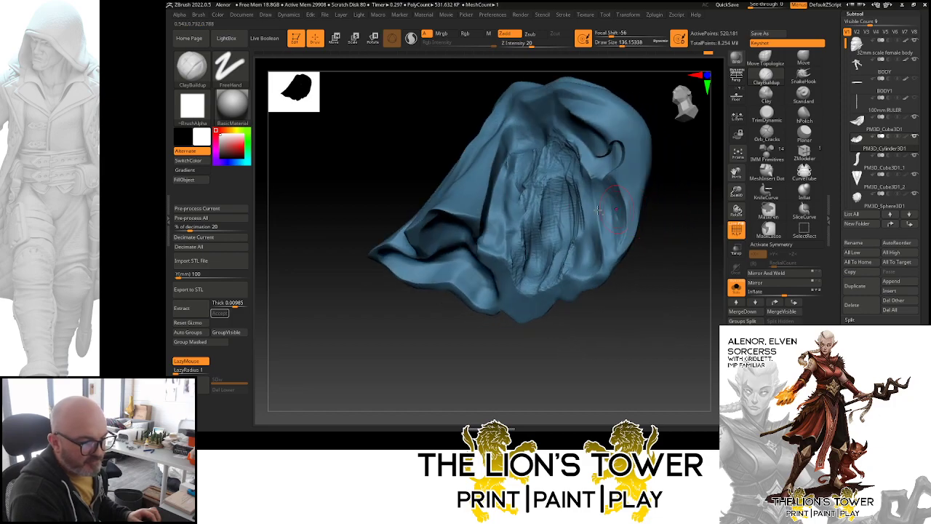
mouse_move(560, 211)
left_mouse_down()
mouse_move(572, 250)
mouse_move(552, 273)
mouse_move(567, 174)
mouse_move(544, 290)
mouse_move(530, 289)
mouse_move(547, 223)
left_mouse_up()
left_click_drag(536, 233, 568, 163)
- Show the whole figure and smooth the built-up cloth behind the standing leg
left_click(736, 285)
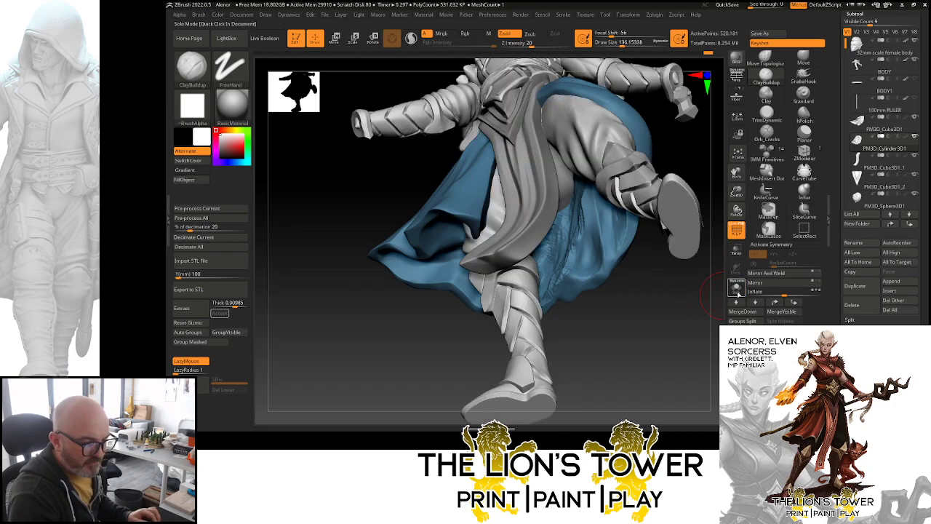
left_click(736, 285)
left_click(736, 285)
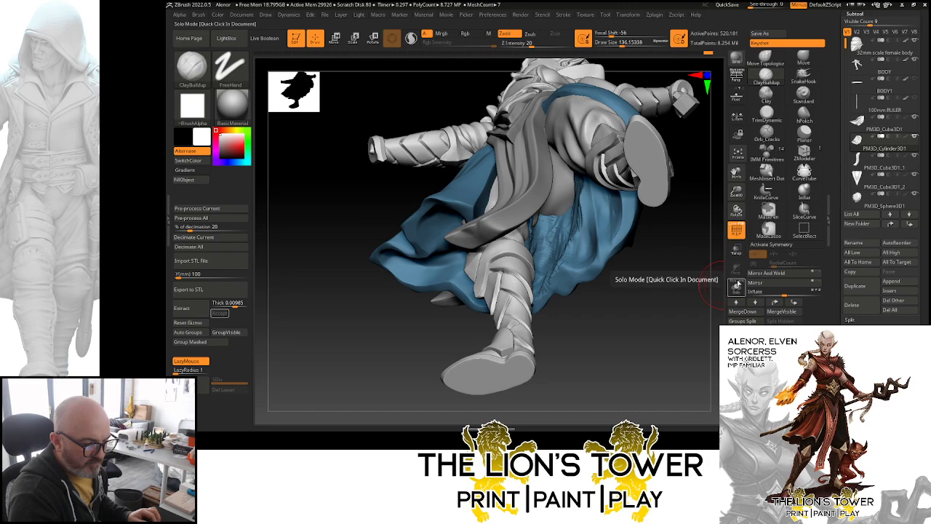
mouse_move(676, 342)
left_mouse_down()
mouse_move(567, 246)
mouse_move(550, 195)
mouse_move(544, 244)
mouse_move(602, 325)
mouse_move(621, 164)
left_mouse_up()
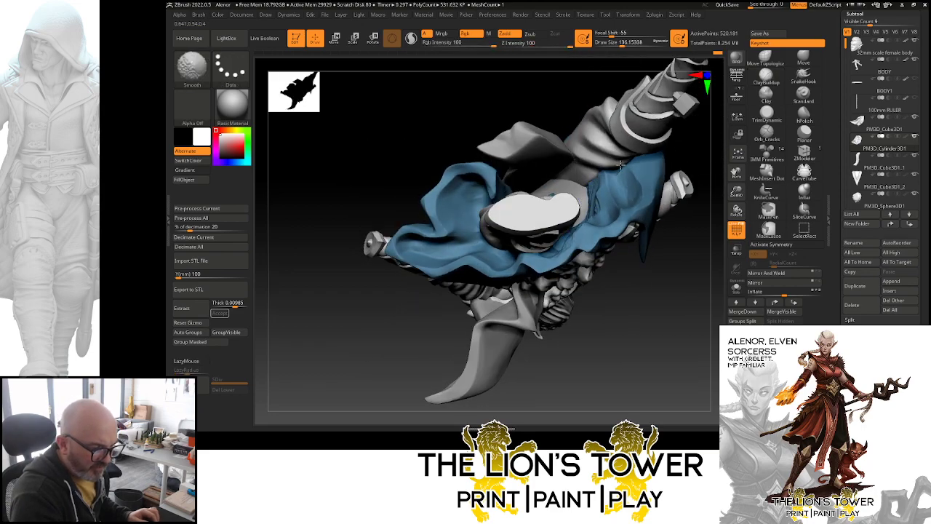
mouse_move(699, 169)
left_mouse_down()
mouse_move(708, 158)
mouse_move(691, 170)
left_mouse_up()
- Adjust the skirt's inner cloth under the raised leg with the Move brush at draw size about 163 and smooth it
left_click(803, 60)
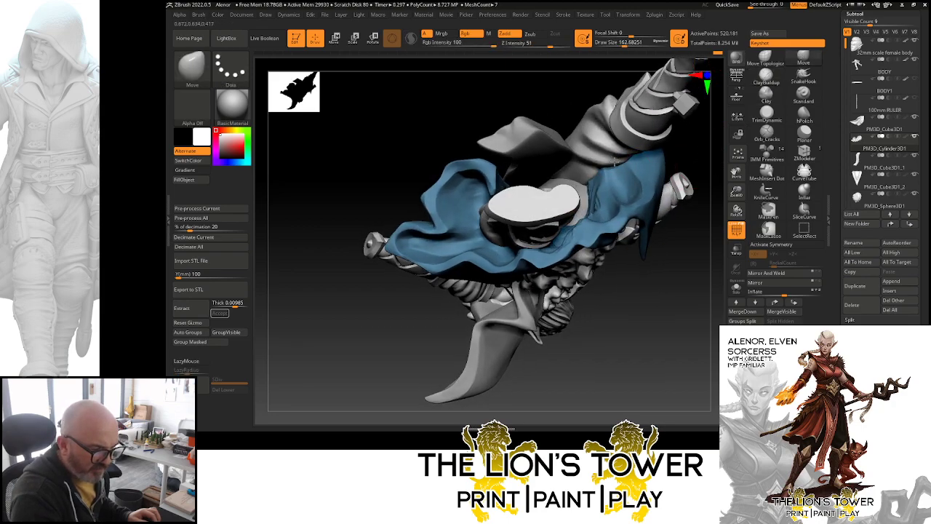
mouse_move(672, 157)
left_mouse_down()
mouse_move(670, 226)
mouse_move(655, 236)
left_mouse_up()
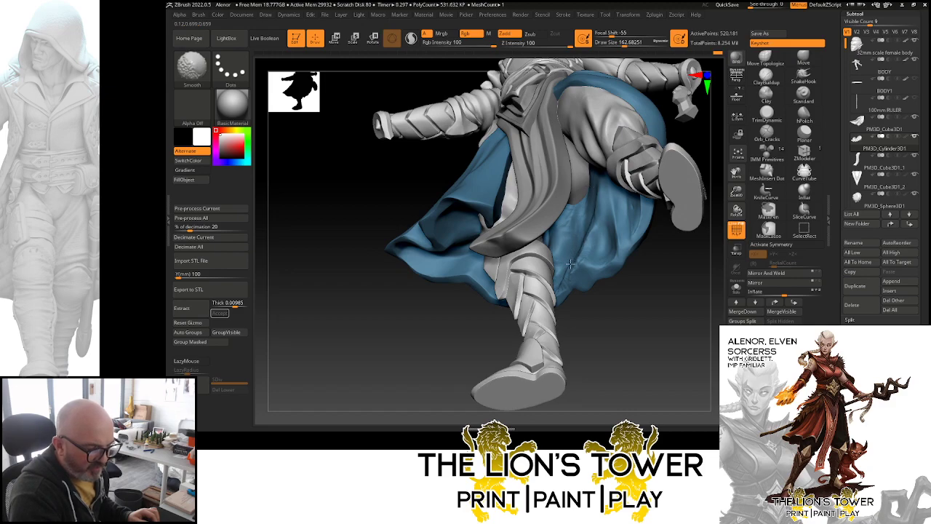
mouse_move(608, 281)
left_mouse_down()
mouse_move(567, 280)
mouse_move(617, 310)
mouse_move(578, 205)
mouse_move(669, 317)
mouse_move(617, 271)
mouse_move(573, 192)
left_mouse_up()
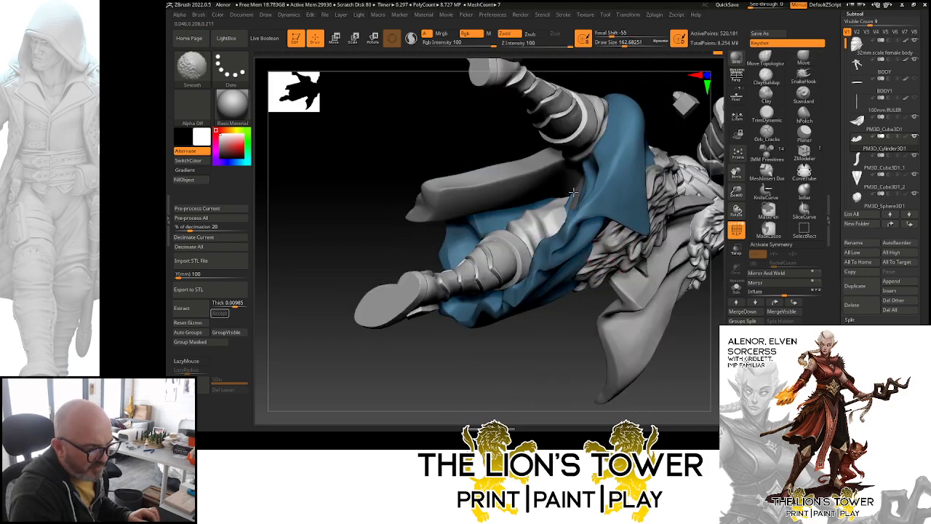
- Build up the skirt's upper inner cloth with ClayBuildup at draw size about 136, checking the feathered piece behind it and reselecting the skirt
left_click(766, 77)
mouse_move(690, 82)
left_mouse_down()
mouse_move(665, 121)
mouse_move(592, 159)
left_mouse_up()
left_click(585, 192, "alt")
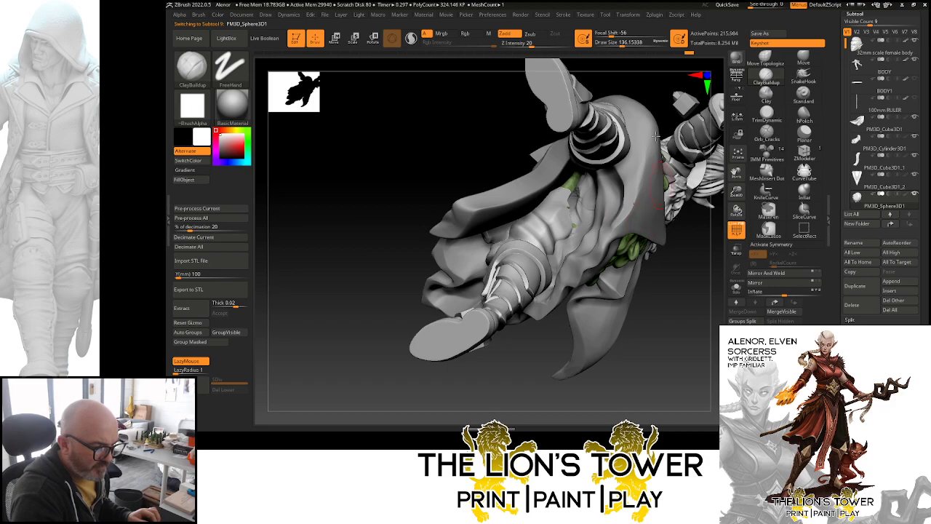
left_click_drag(589, 236, 578, 200)
left_click(578, 200, "alt")
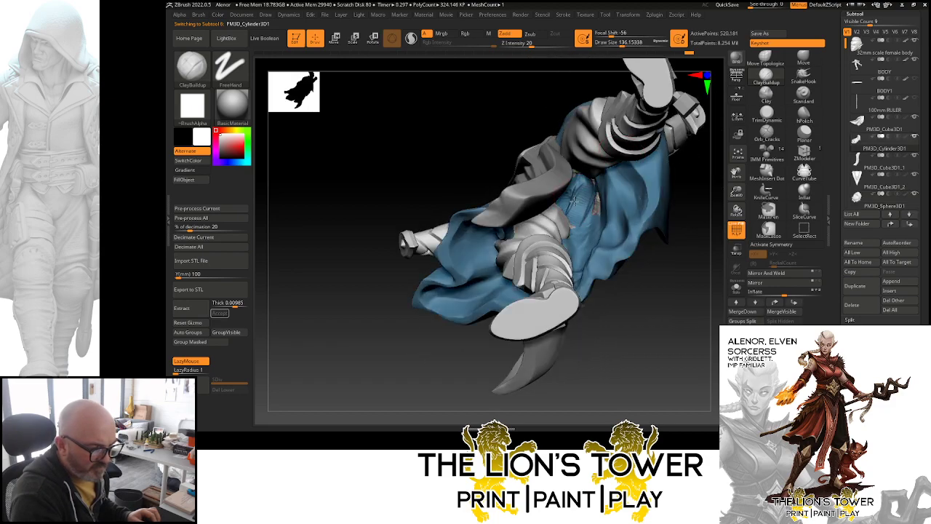
left_click_drag(566, 200, 581, 182)
left_click(581, 182, "alt")
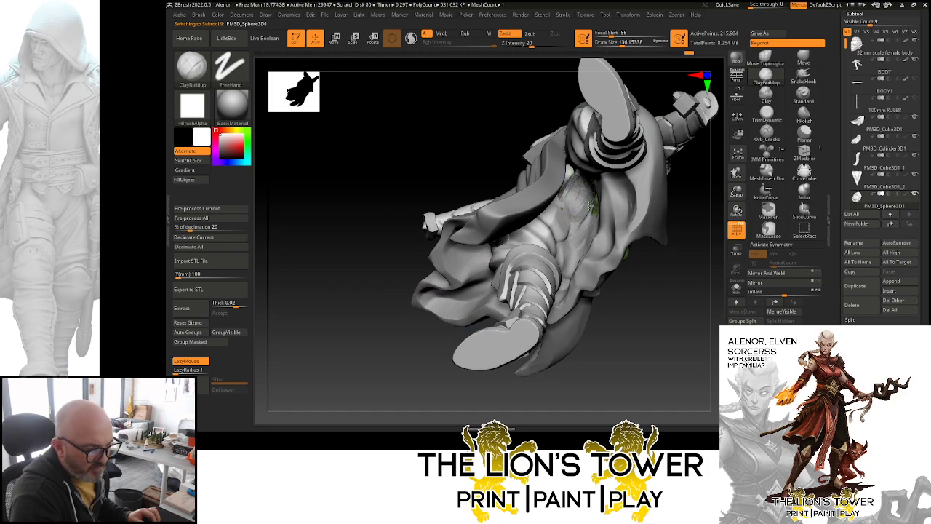
left_click_drag(645, 293, 561, 207)
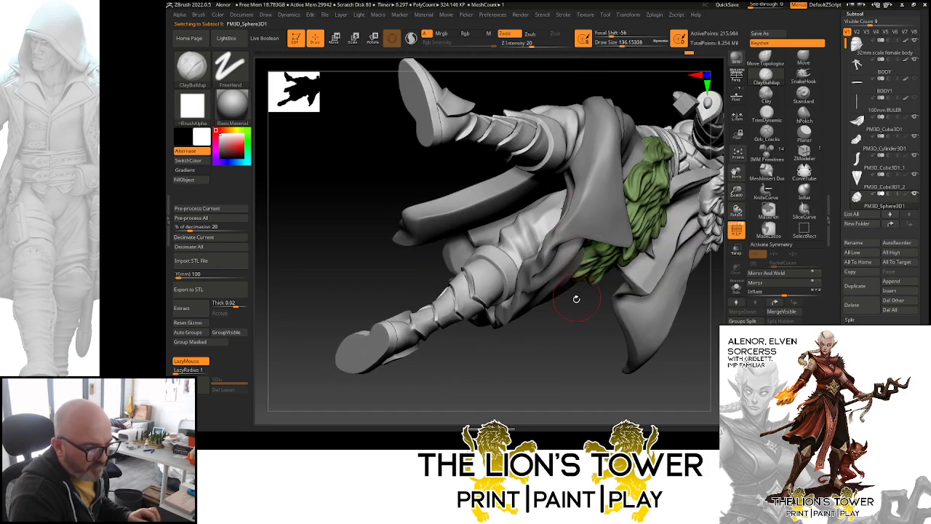
left_click_drag(576, 298, 600, 291)
mouse_move(557, 203)
left_mouse_down()
mouse_move(544, 206)
mouse_move(572, 197)
left_mouse_up()
left_click(572, 195, "alt")
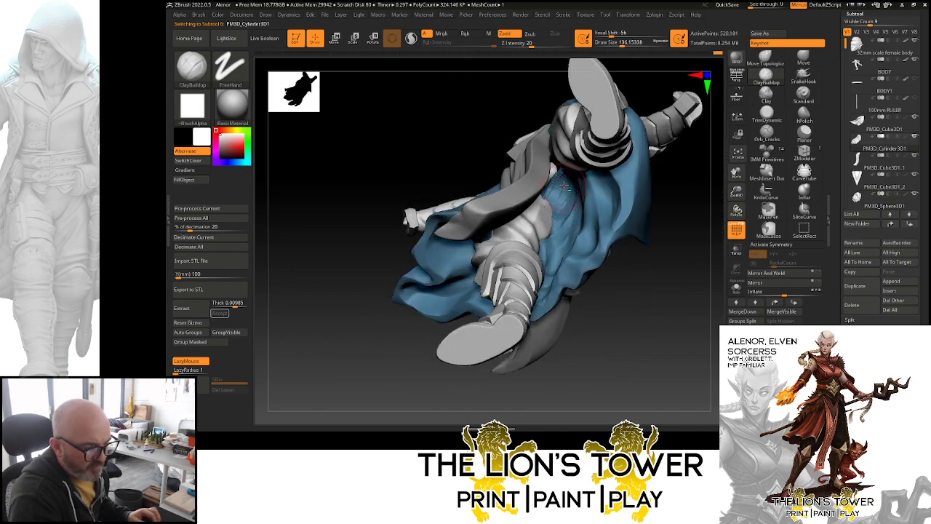
- Inflate and smooth the skirt's cloth beside the standing thigh with Inflat at draw size about 120, and remesh the skirt
left_click_drag(628, 271, 651, 287)
left_click(804, 192)
left_click_drag(660, 211, 568, 174)
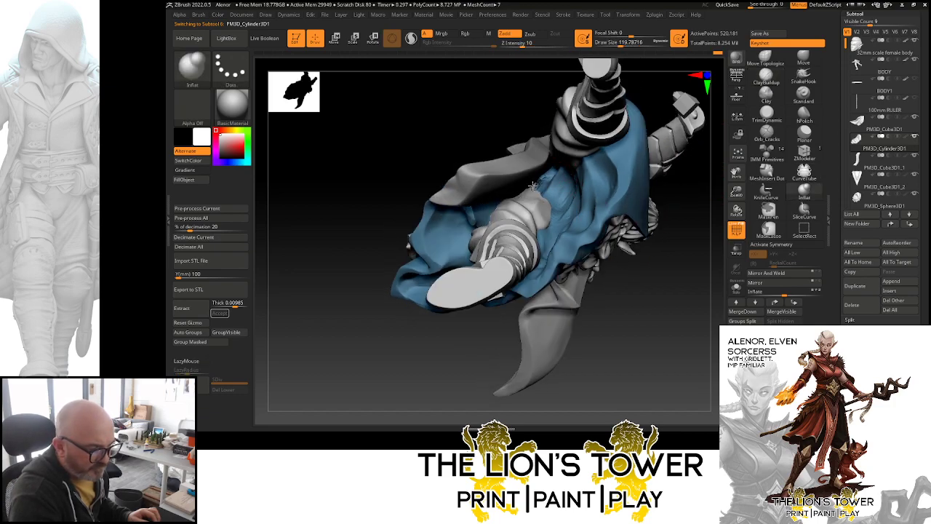
key("shift")
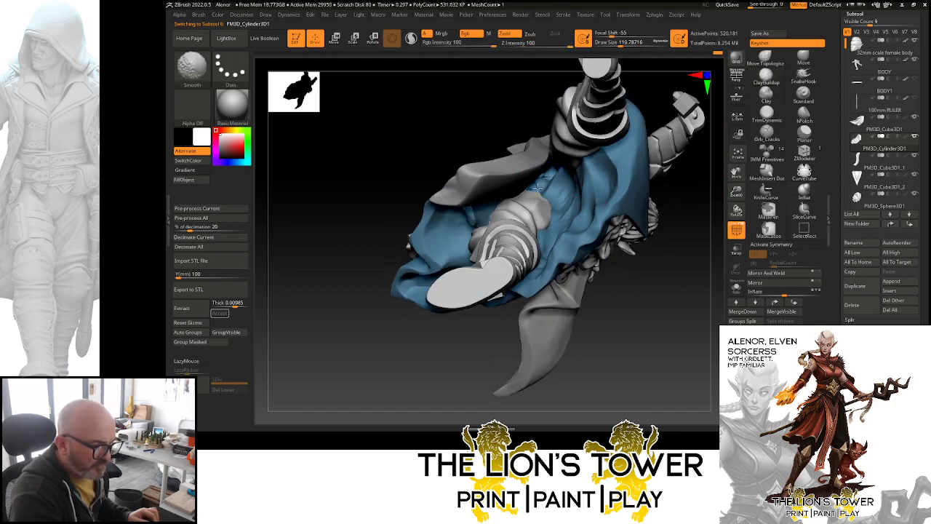
left_click_drag(533, 188, 540, 182, "shift")
left_click_drag(688, 181, 705, 269, "ctrl")
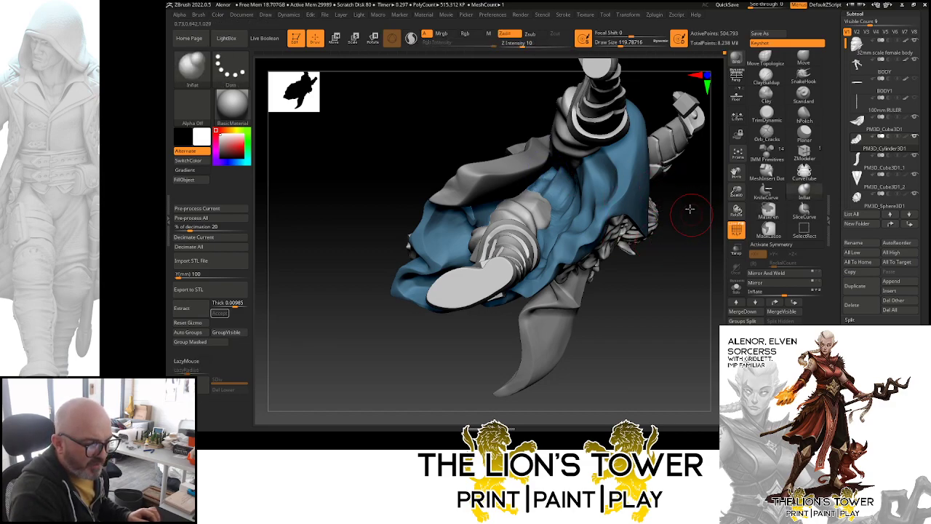
- Isolate the skirt, polish its remeshed inner folds with hPolish at draw size about 74, and show the whole figure again
mouse_move(690, 208)
left_mouse_down()
mouse_move(691, 228)
mouse_move(698, 223)
left_mouse_up()
left_click(735, 288)
mouse_move(708, 254)
left_mouse_down()
mouse_move(716, 284)
mouse_move(704, 293)
left_mouse_up()
left_click(804, 115)
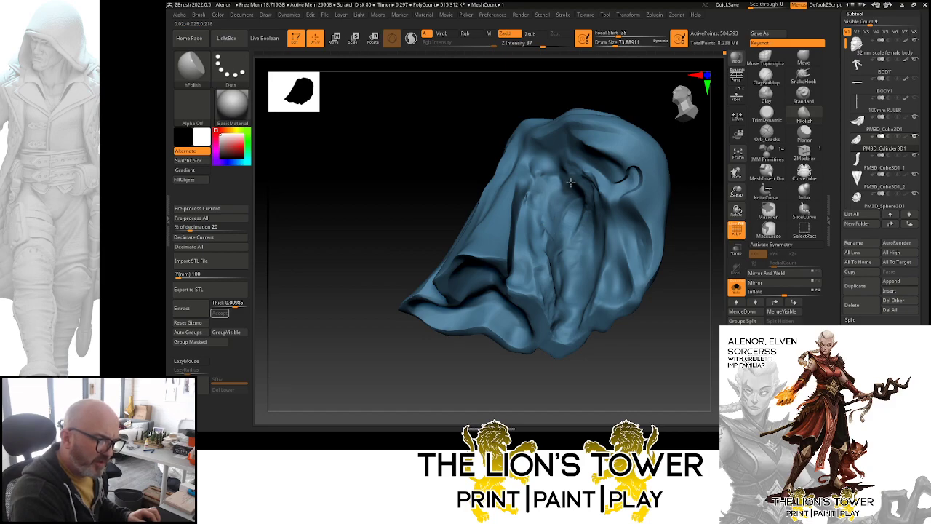
left_click(678, 127)
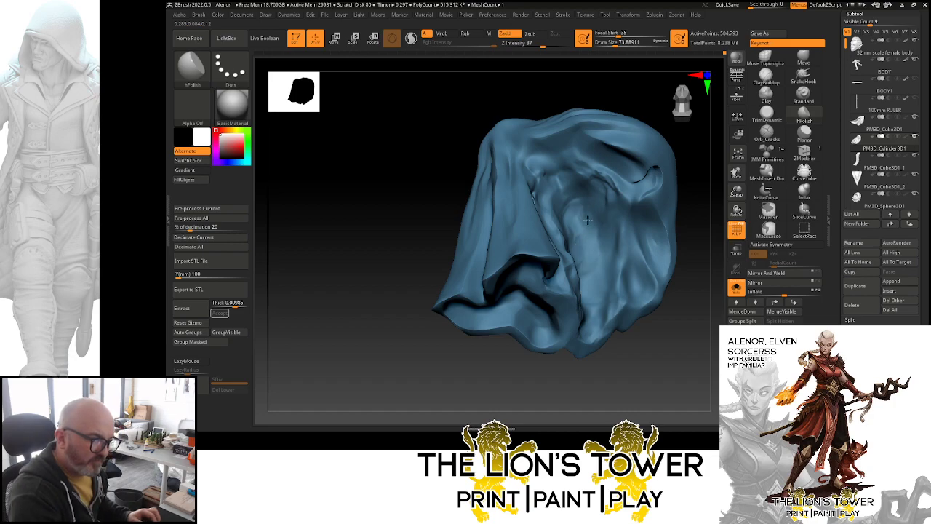
right_click_drag(643, 261, 546, 252)
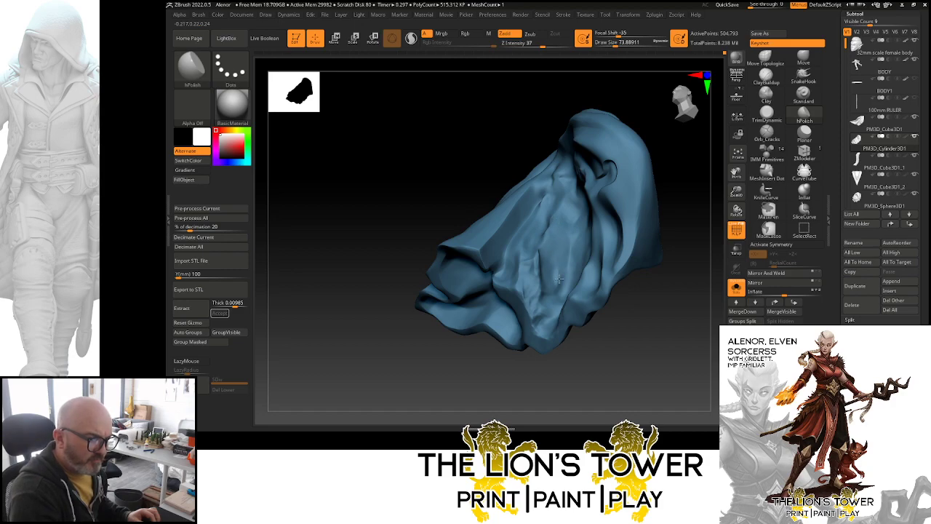
right_click_drag(634, 294, 608, 222)
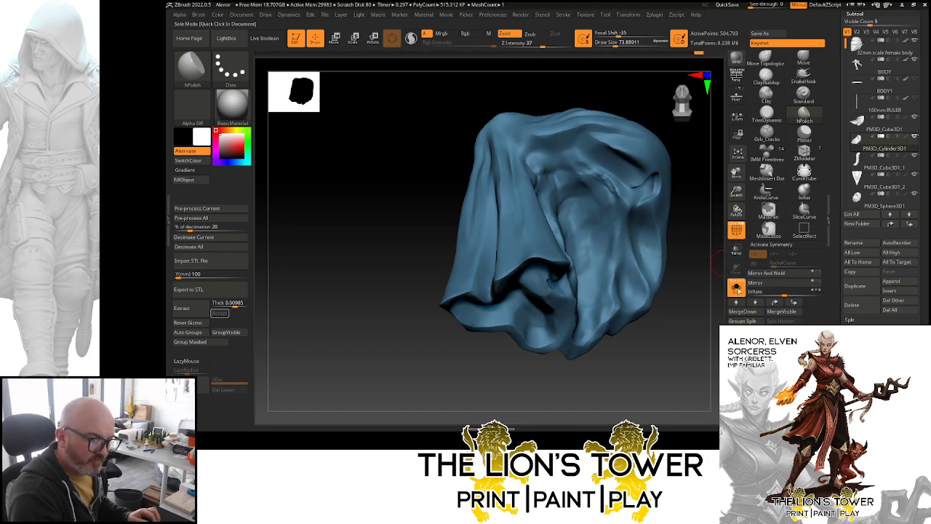
left_click(736, 287)
right_click_drag(722, 263, 576, 225)
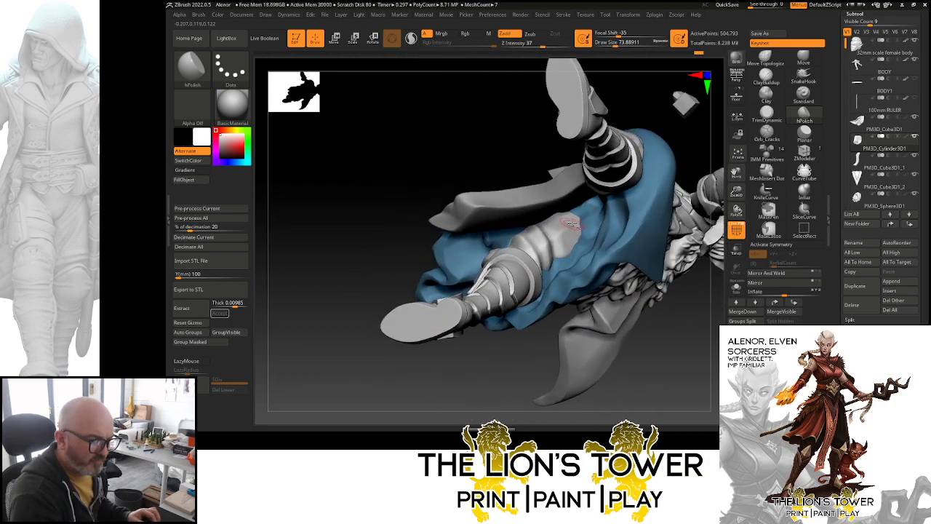
- Select the body and adjust the upper thigh inside the skirt with the Move Topological brush at draw size about 251
left_click(570, 226, "alt")
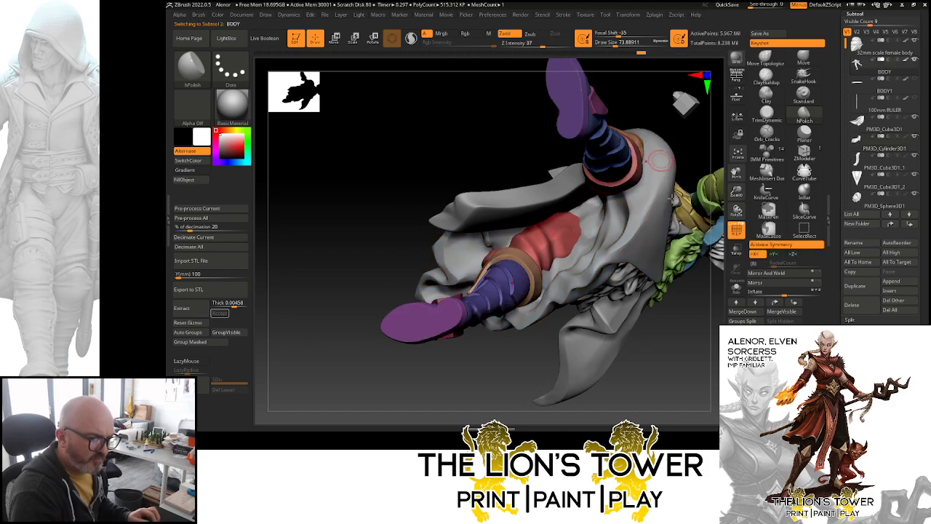
right_click_drag(671, 198, 704, 182)
left_click(766, 59)
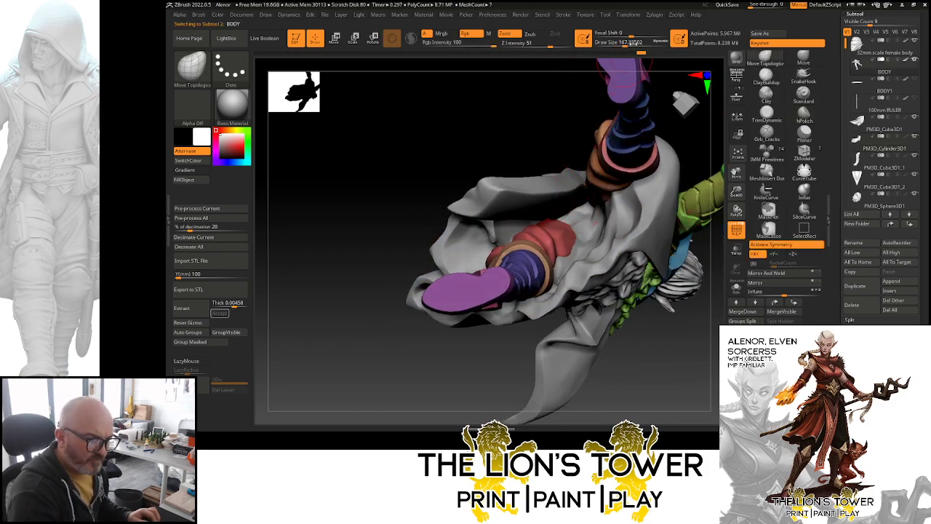
left_click(632, 44)
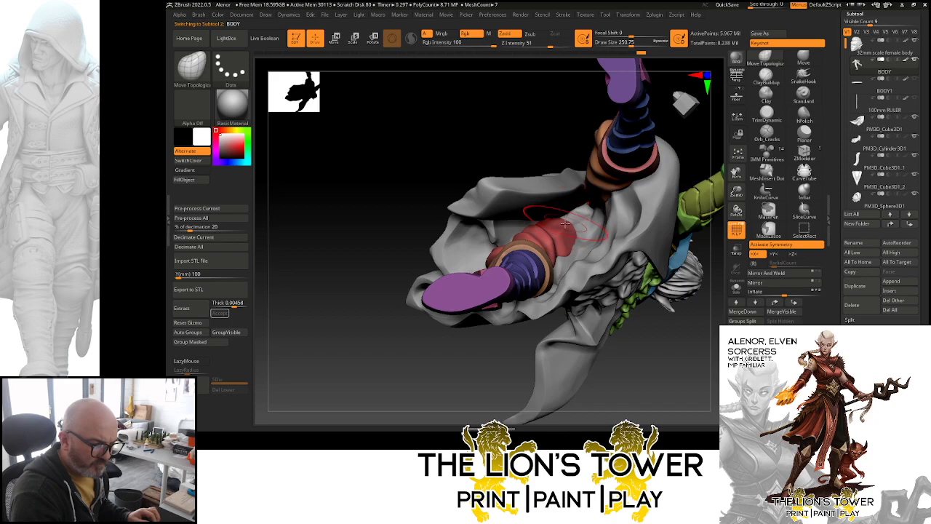
left_click_drag(564, 223, 576, 215)
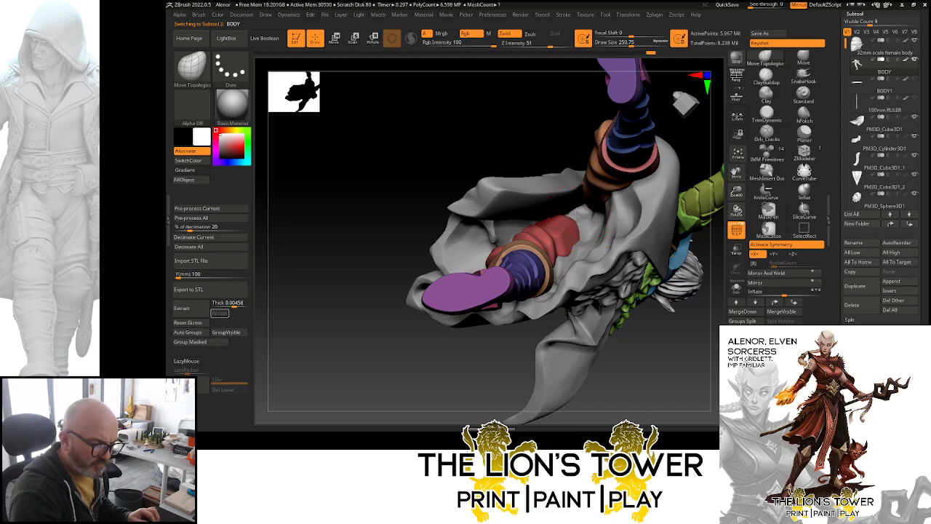
right_click_drag(596, 242, 627, 146)
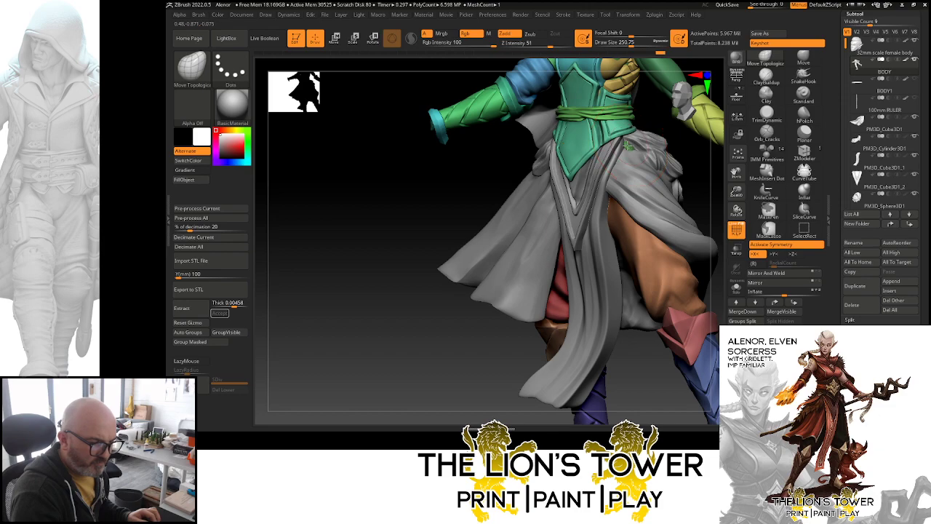
mouse_move(643, 125)
right_mouse_down()
mouse_move(627, 146)
mouse_move(715, 198)
mouse_move(554, 237)
mouse_move(573, 237)
mouse_move(630, 154)
right_mouse_up()
- Reselect the skirt, inspect its drape from the side and front, and frame the whole figure in front view
left_click(629, 150, "alt")
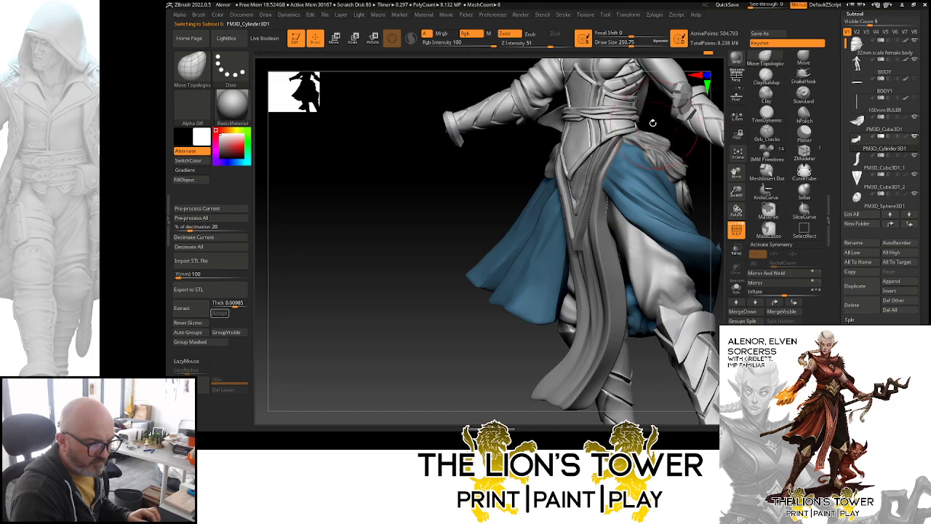
right_click_drag(650, 121, 738, 153)
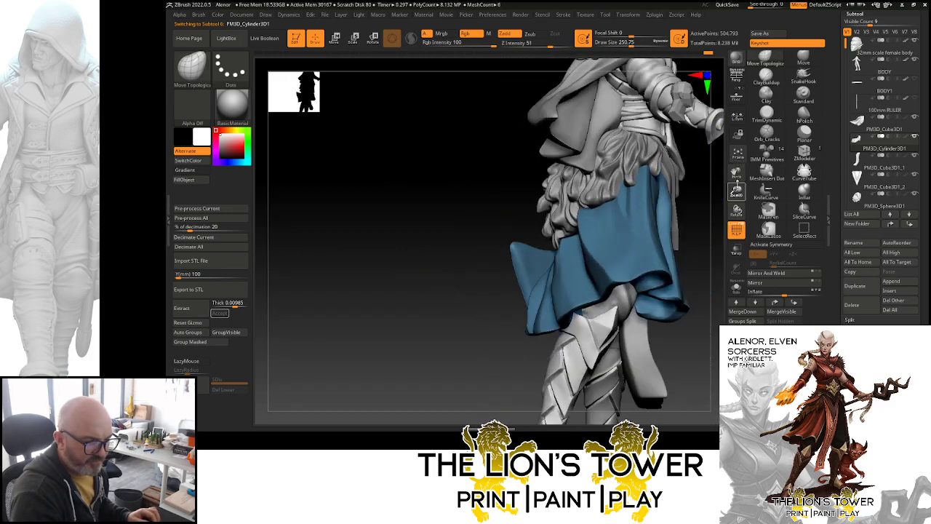
right_click_drag(736, 191, 690, 188, "ctrl")
left_click(689, 188, "ctrl")
left_click(689, 188, "ctrl")
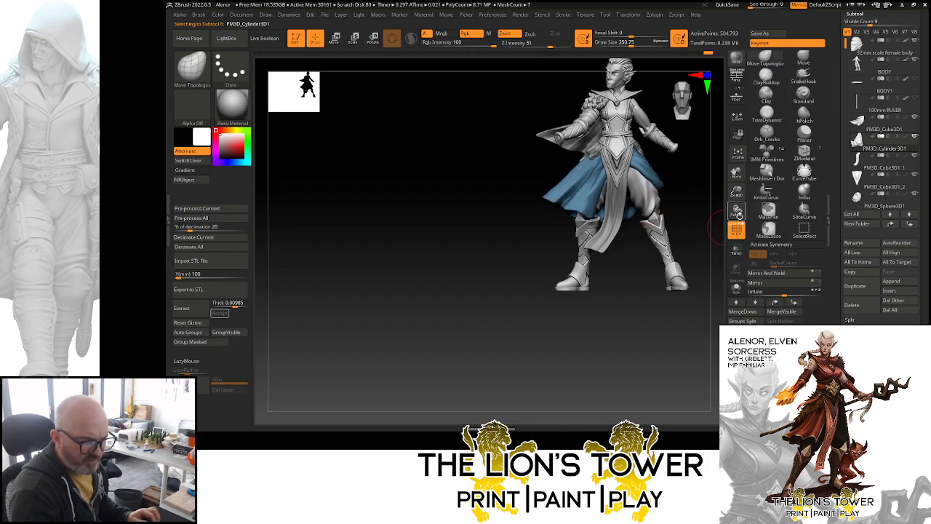
left_click_drag(736, 191, 735, 175)
left_click_drag(736, 173, 676, 234)
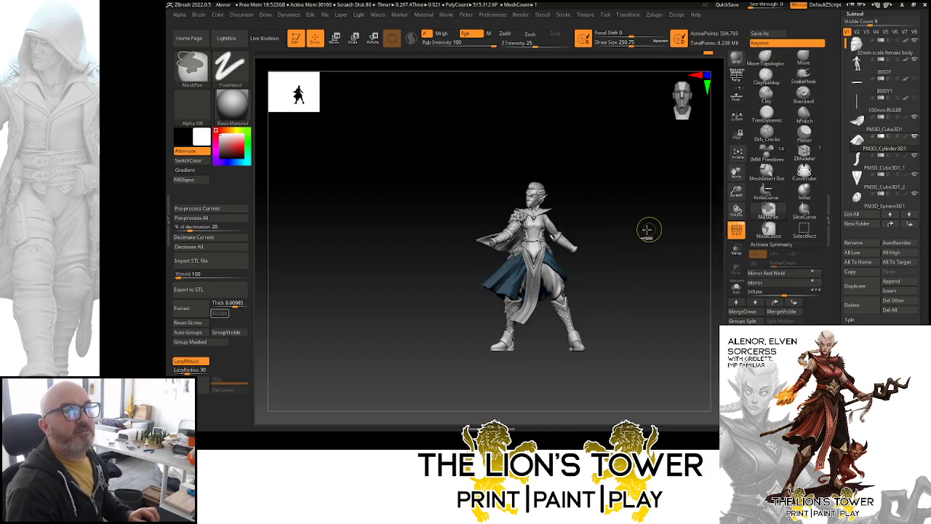
left_click(738, 153)
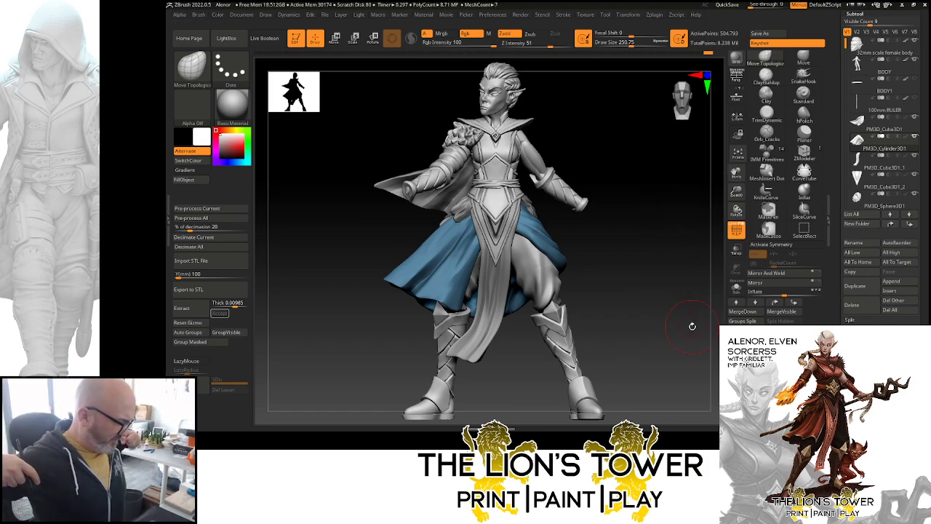
- Save the project as Alenor.zpr in the SCULPTS folder, replacing the existing file
key("ctrl+s")
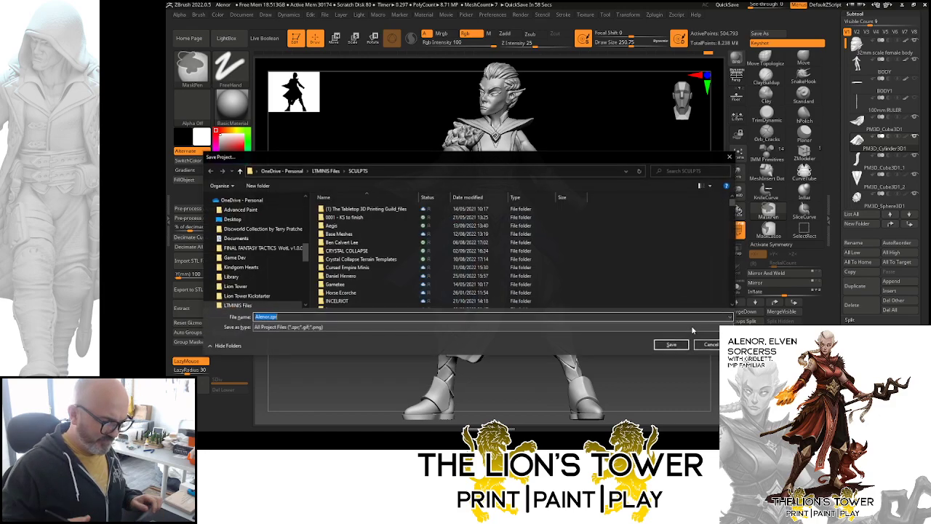
left_click(671, 344)
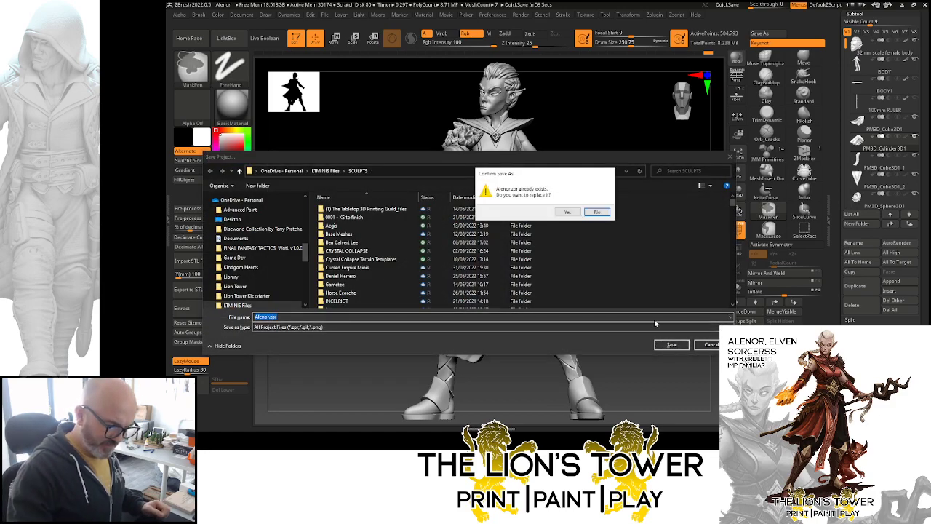
left_click(576, 213)
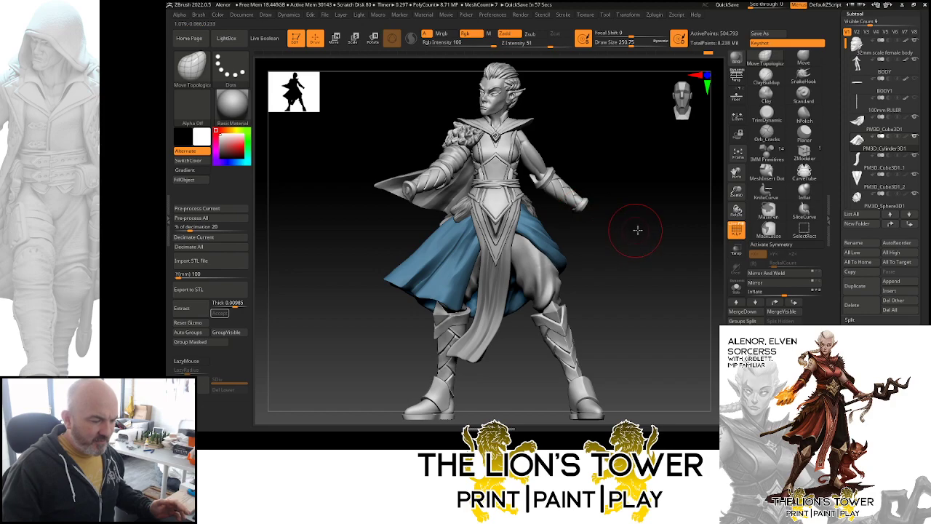
mouse_move(628, 230)
left_mouse_down()
mouse_move(656, 218)
mouse_move(585, 234)
mouse_move(625, 225)
left_mouse_up()
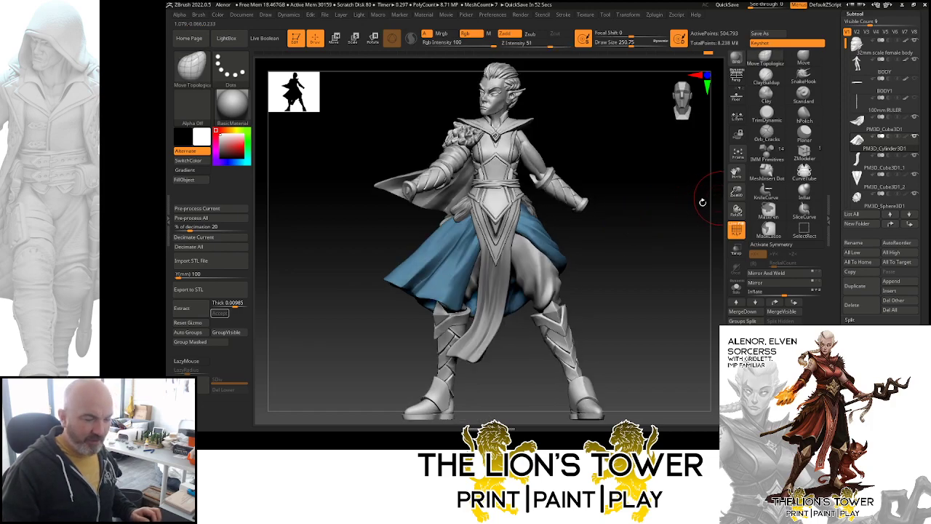